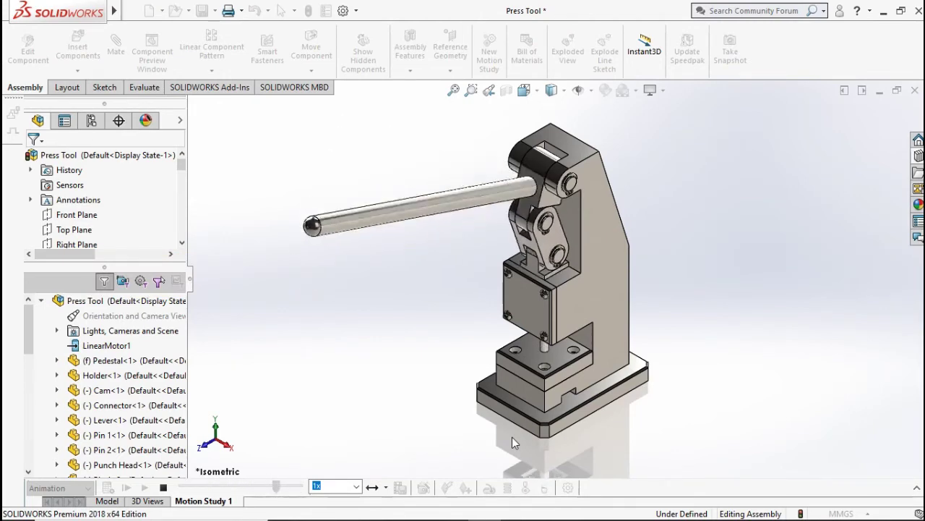
Review the Press Tool assembly in Front, Left, Right, then Isometric views
key("ctrl+1")
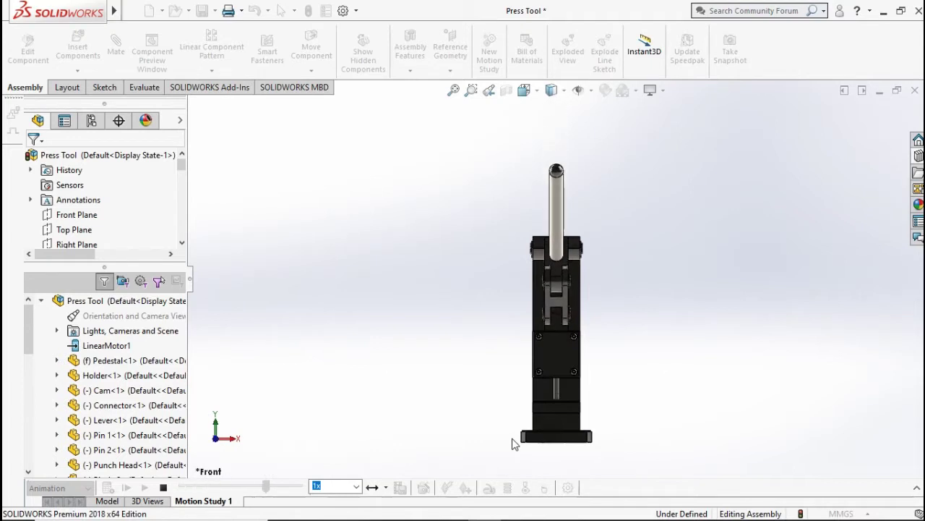
key("ctrl+3")
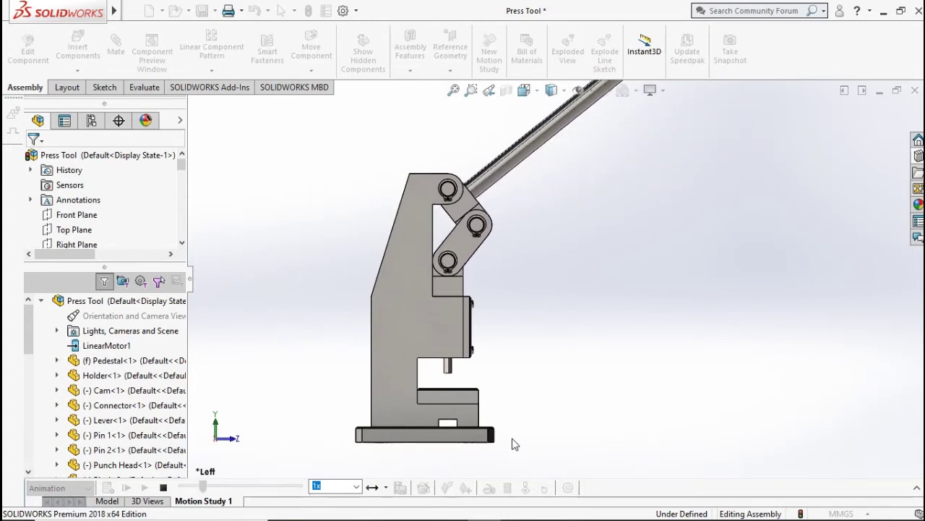
key("ctrl+4")
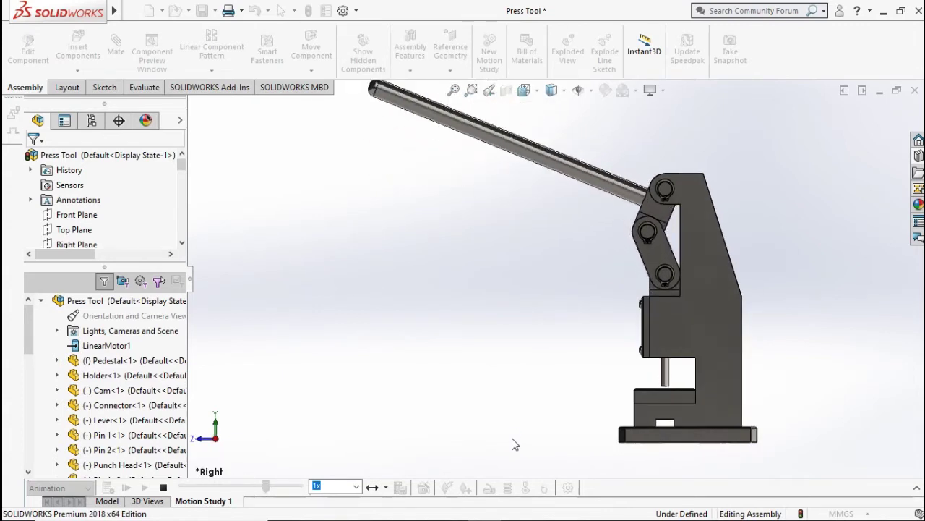
key("ctrl+7")
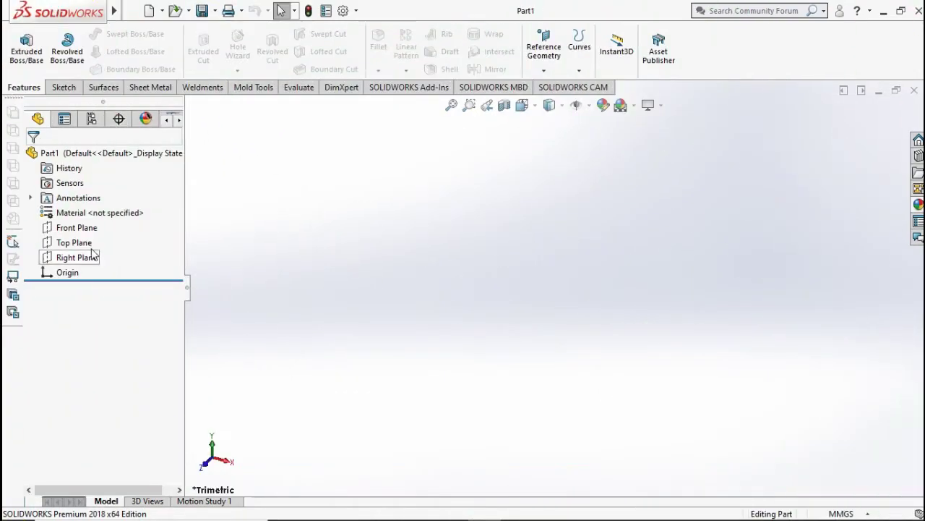
Sketch a center rectangle at the origin on the Top Plane
left_click(74, 242)
left_click(93, 217)
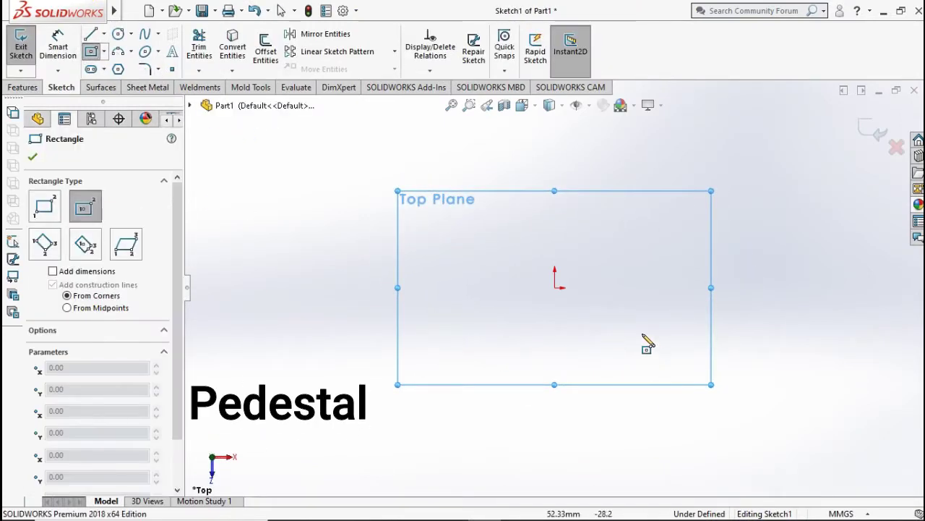
left_click(554, 287)
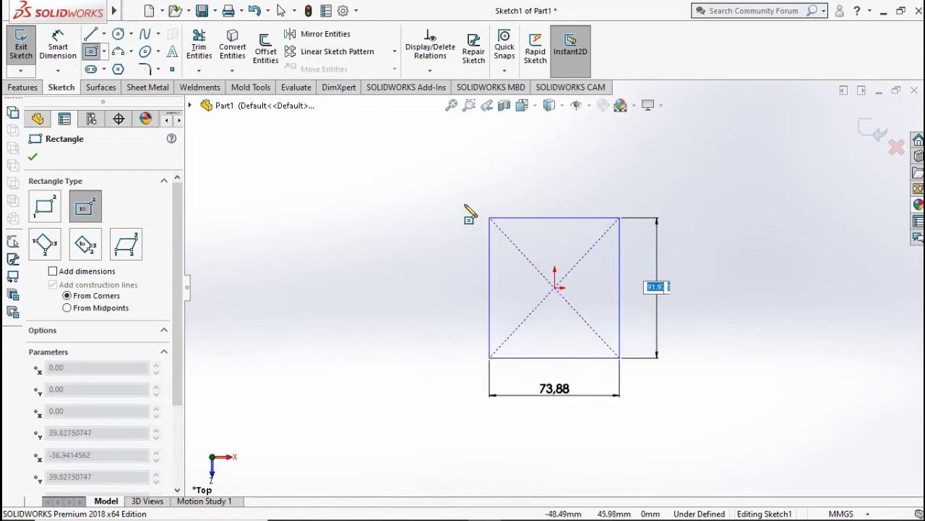
left_click(461, 201)
Dimension the rectangle to 90 mm tall and 60 mm wide
left_click(62, 51)
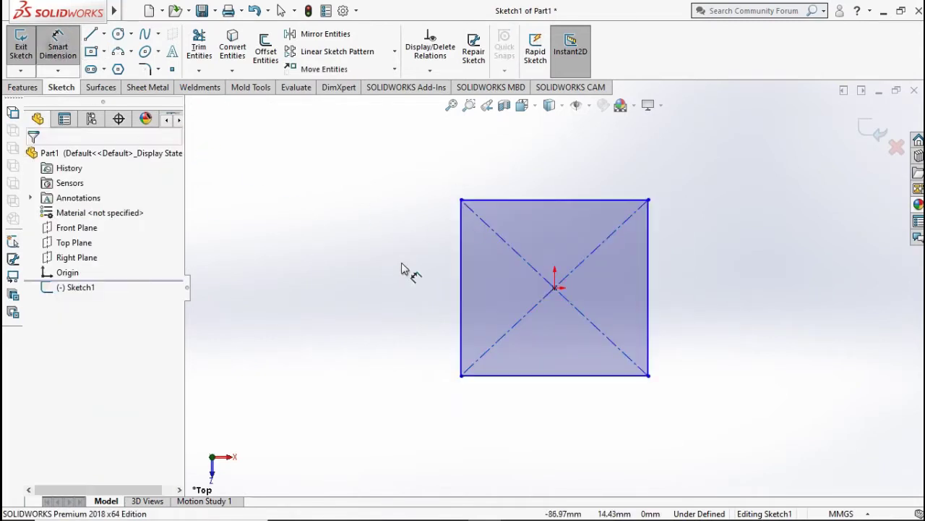
left_click(460, 276)
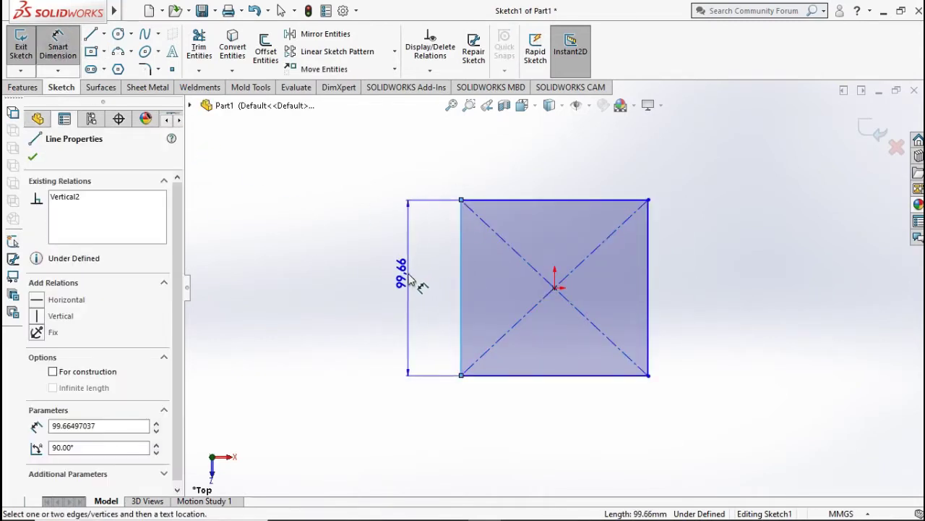
left_click(412, 281)
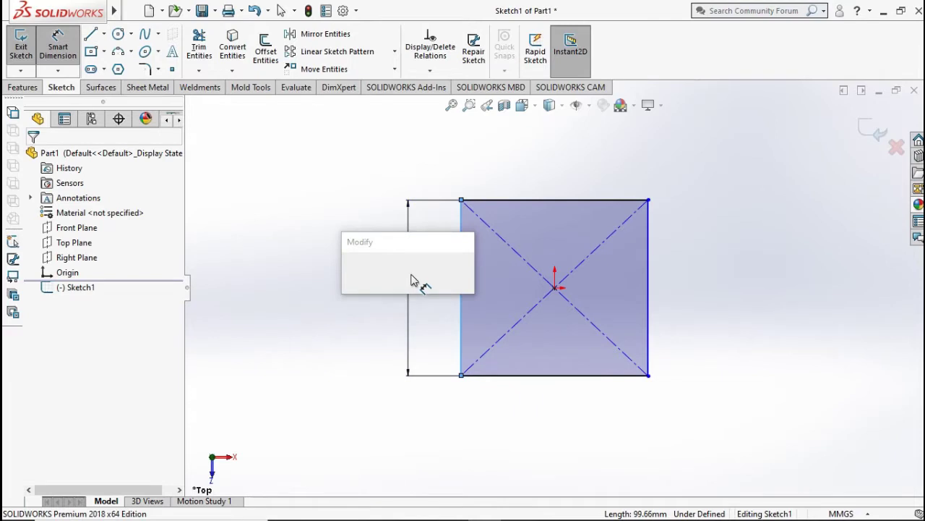
type("90")
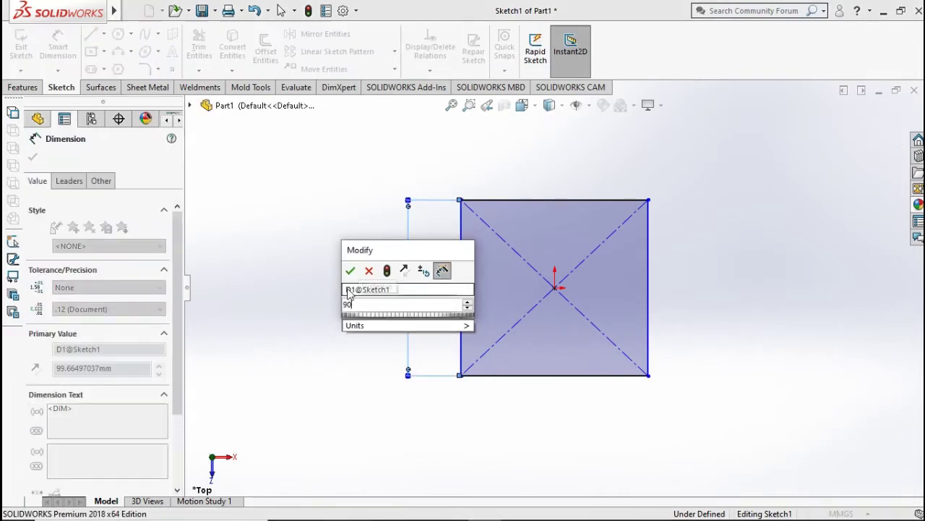
left_click(350, 270)
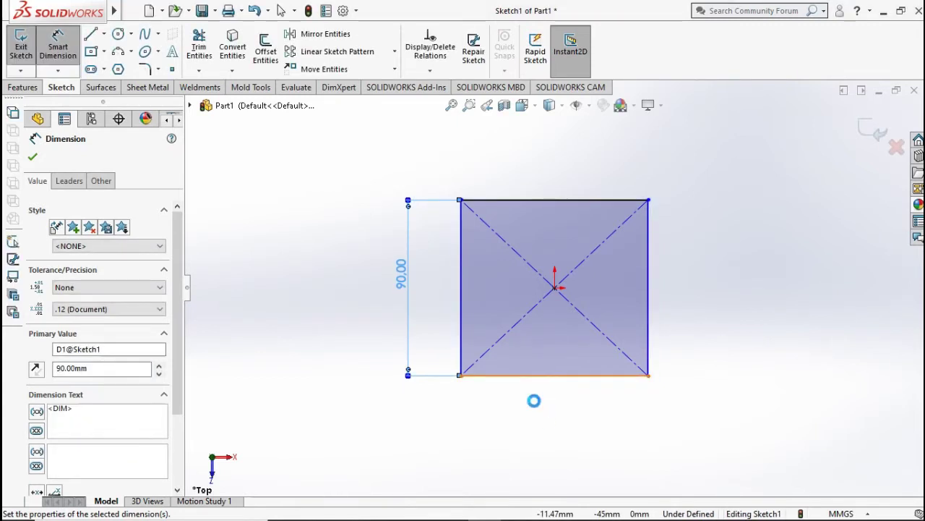
left_click(540, 375)
left_click(542, 434)
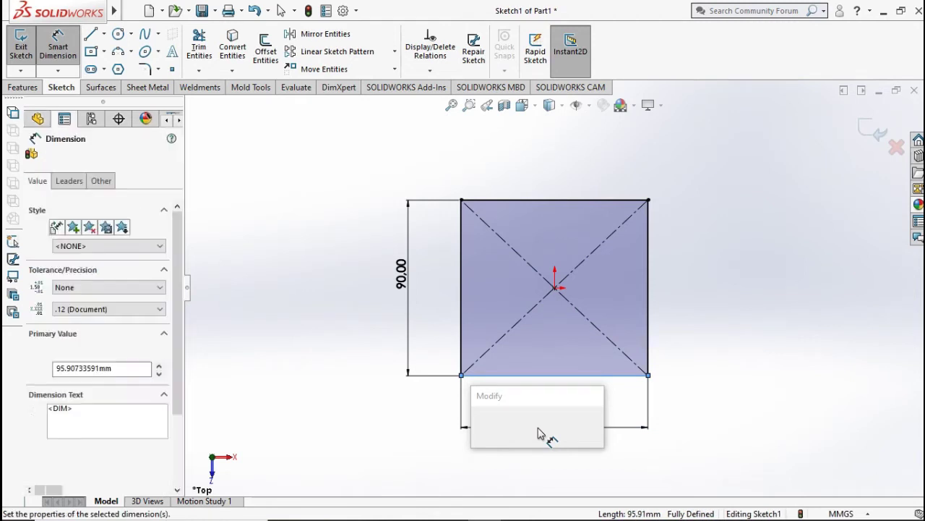
type("60")
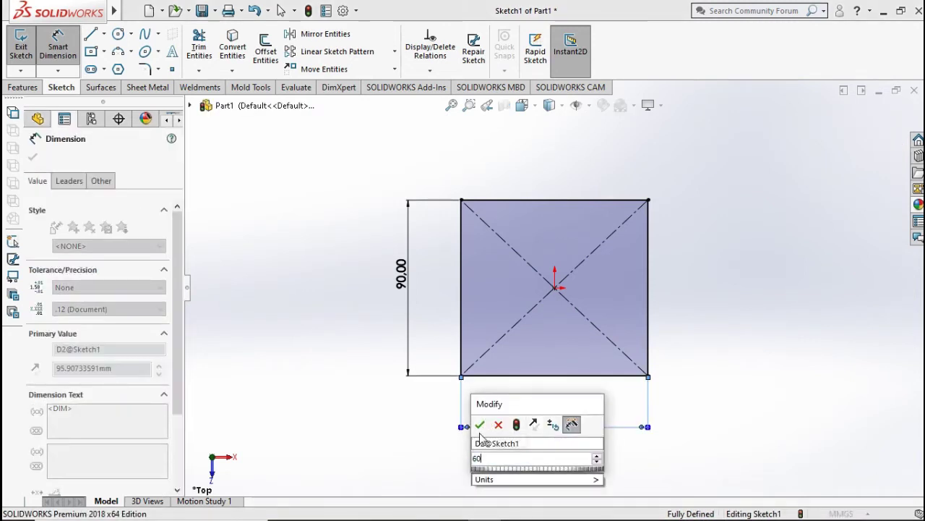
left_click(479, 425)
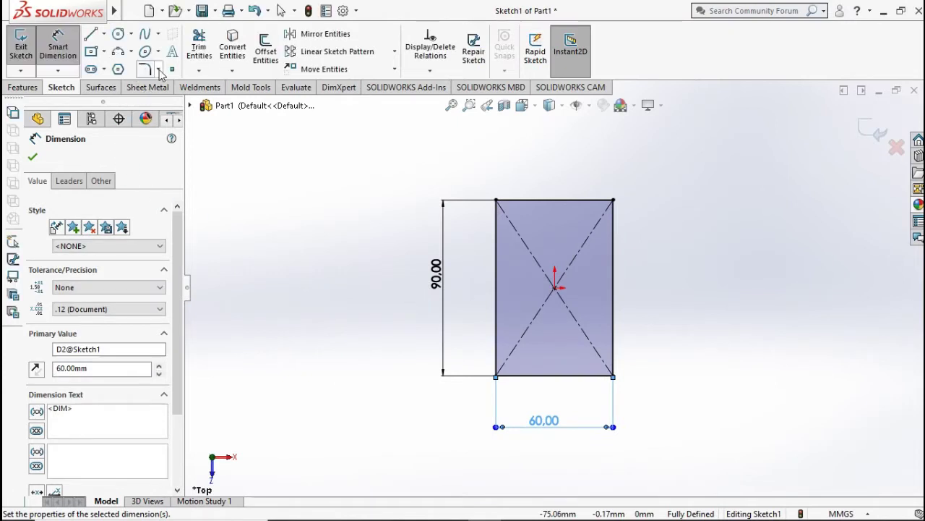
left_click(159, 70)
left_click(161, 99)
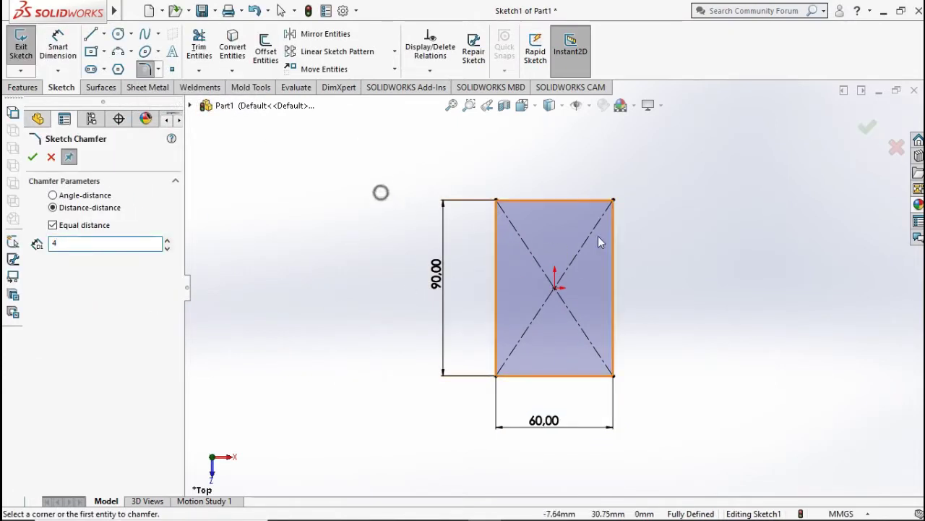
Chamfer the rectangle's corners by 4 mm equal distance
scroll(593, 228, "down", 1)
scroll(579, 204, "down", 1)
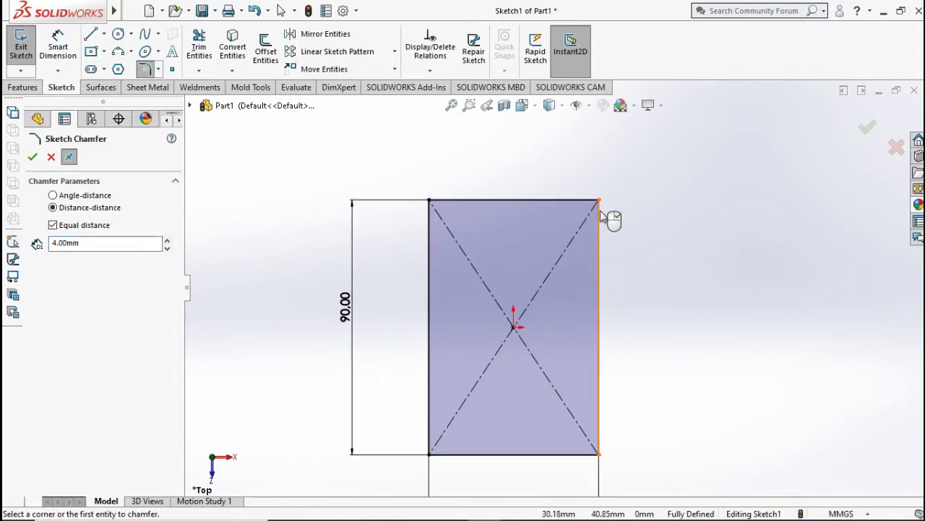
left_click(599, 201)
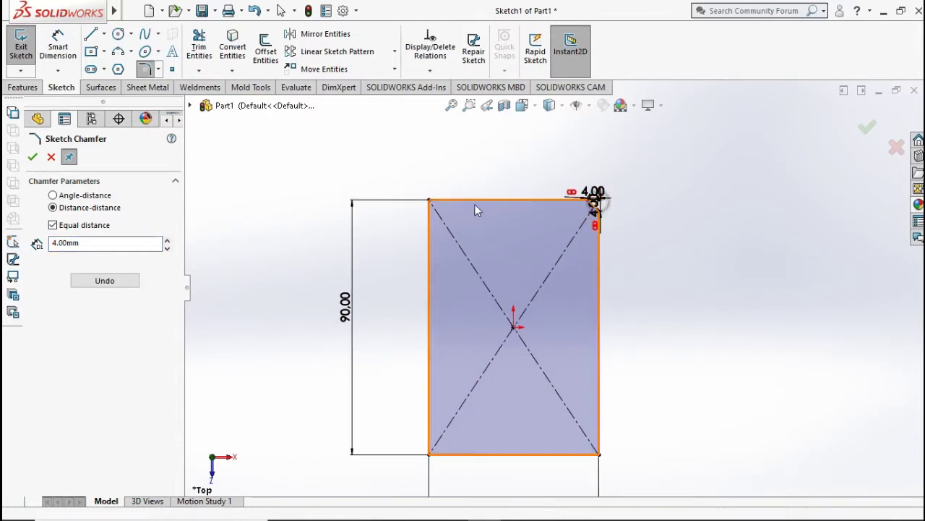
left_click(429, 201)
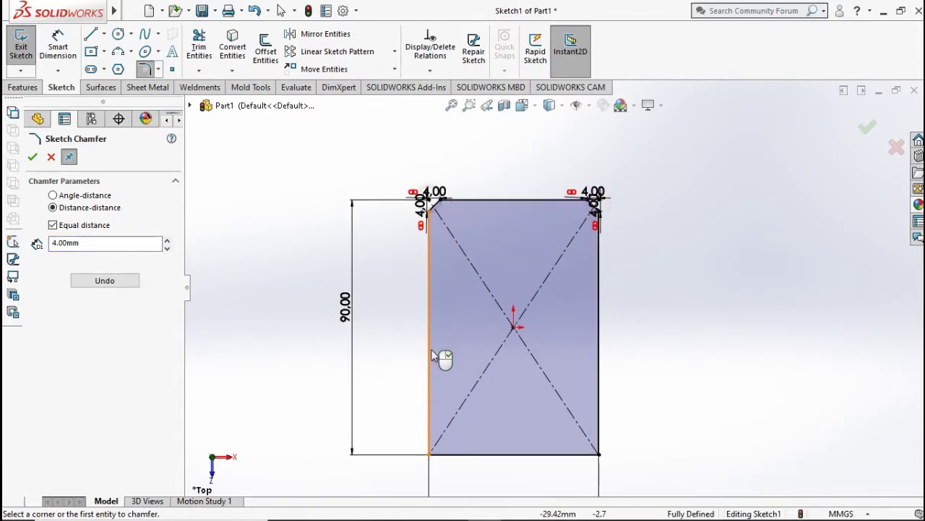
left_click(599, 455)
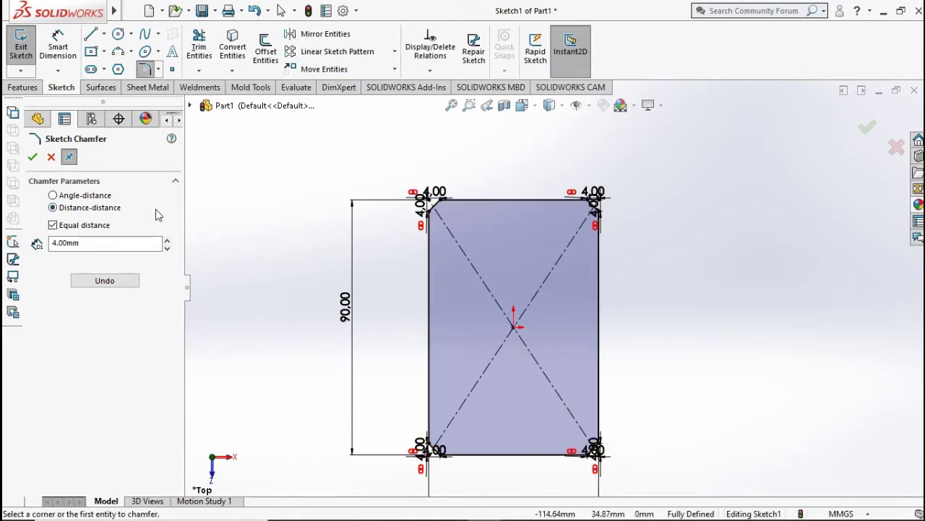
left_click(32, 157)
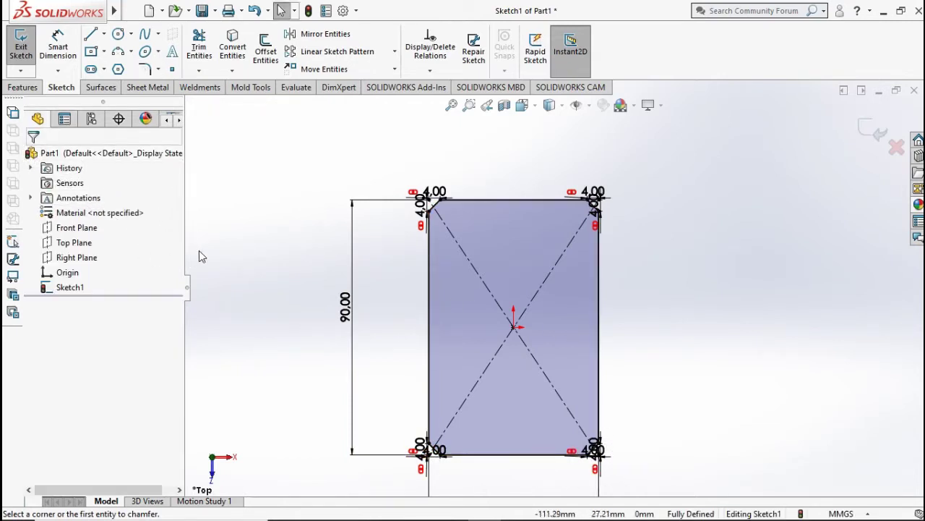
Extrude the chamfered sketch 10 mm into a solid plate
left_click(24, 88)
left_click(31, 56)
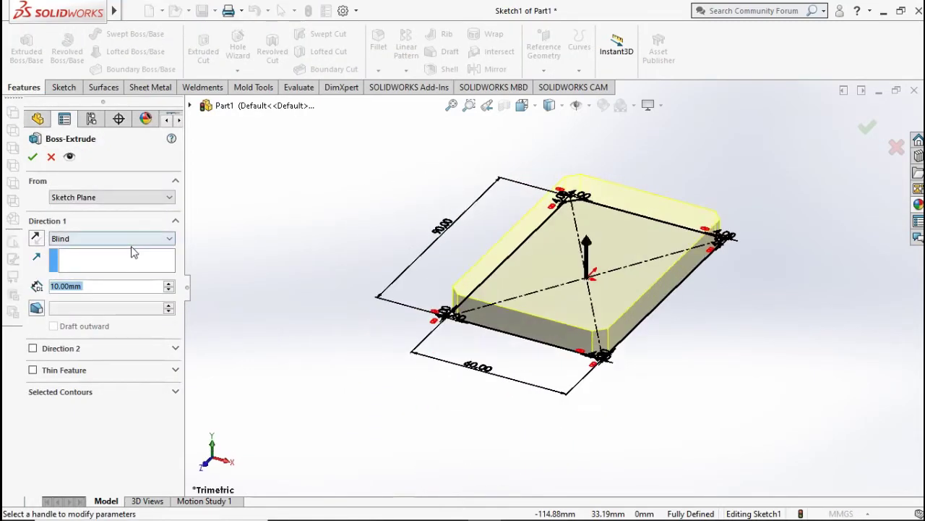
left_click(32, 159)
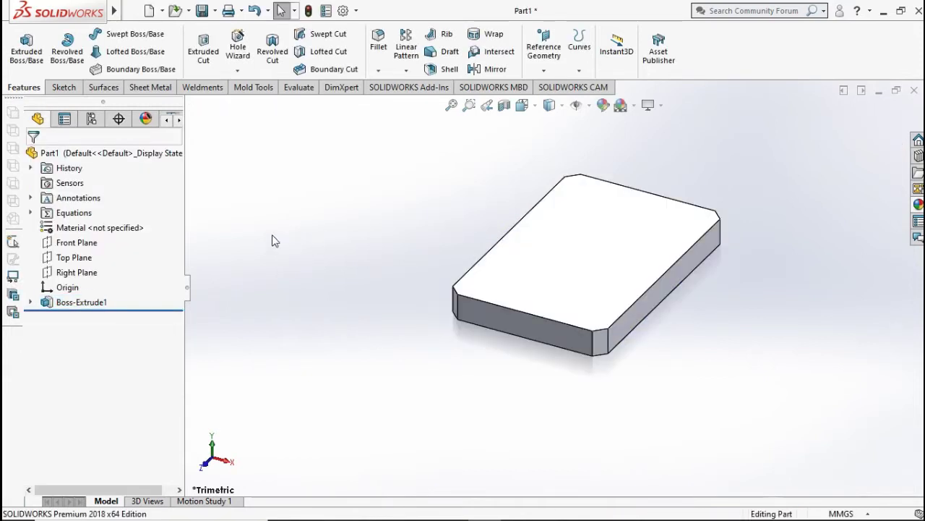
Set up a Hole Wizard tapped hole: ANSI Metric, M4x0.7, Through All
left_click(235, 49)
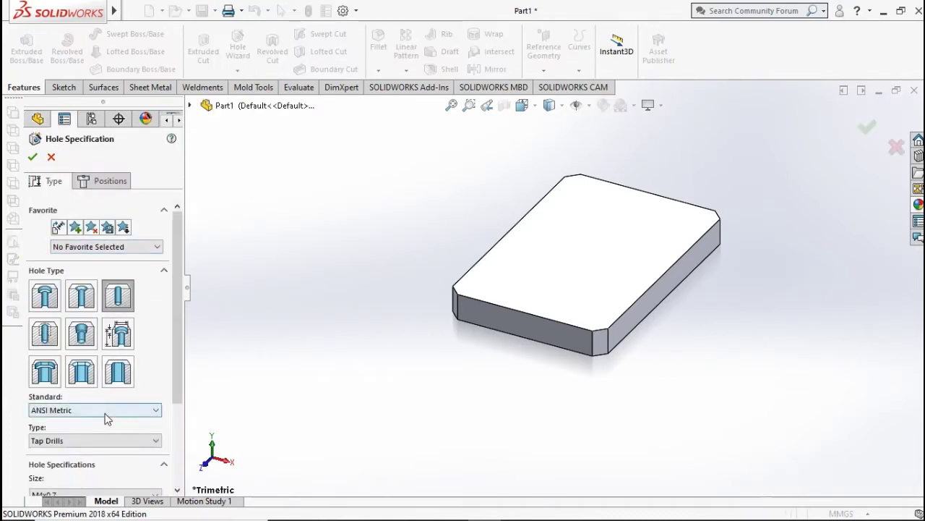
left_click(120, 299)
scroll(130, 379, "down", 2)
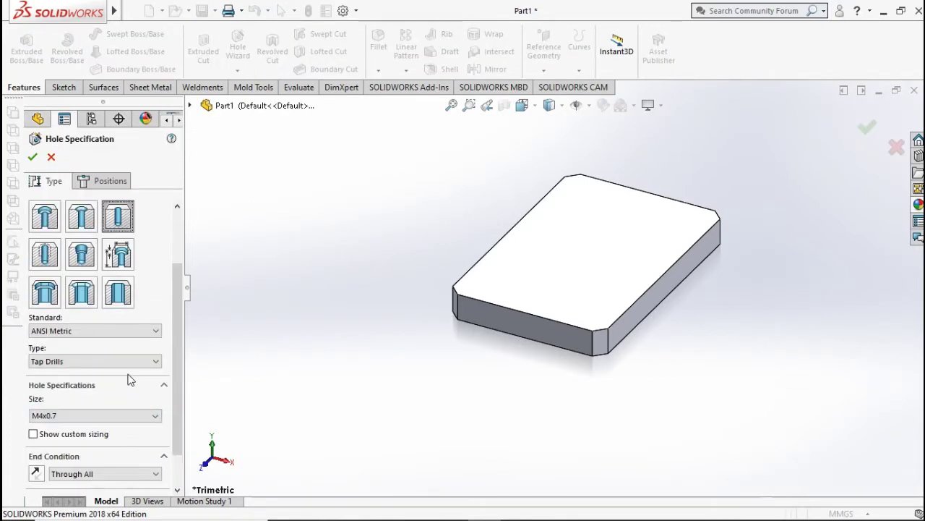
left_click(108, 337)
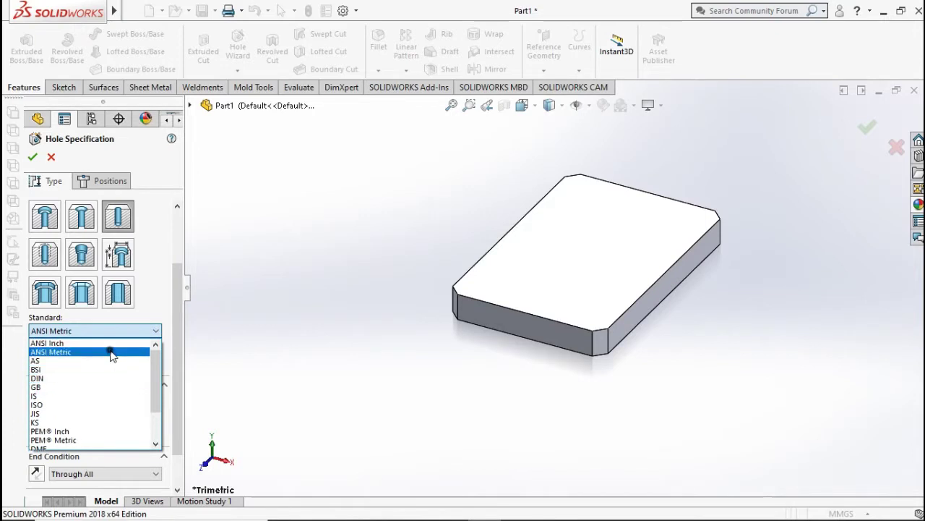
left_click(111, 353)
left_click(99, 415)
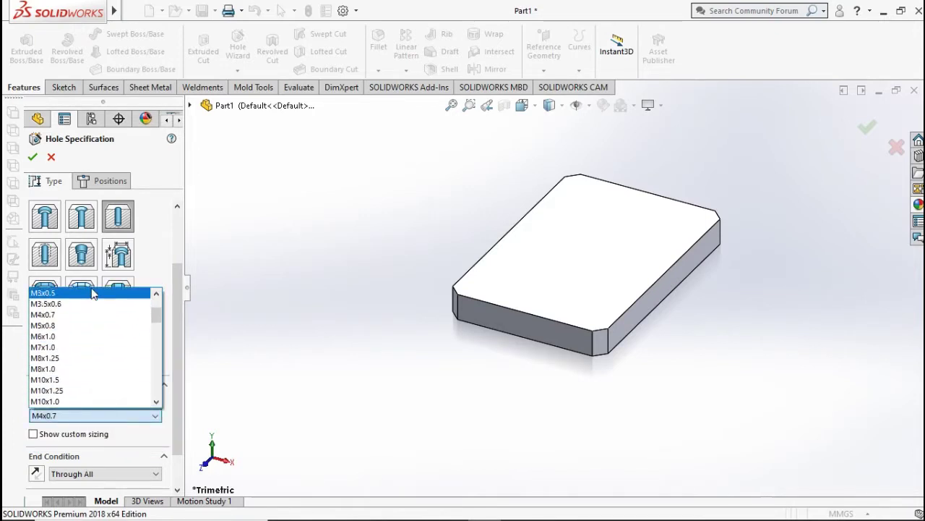
left_click(92, 314)
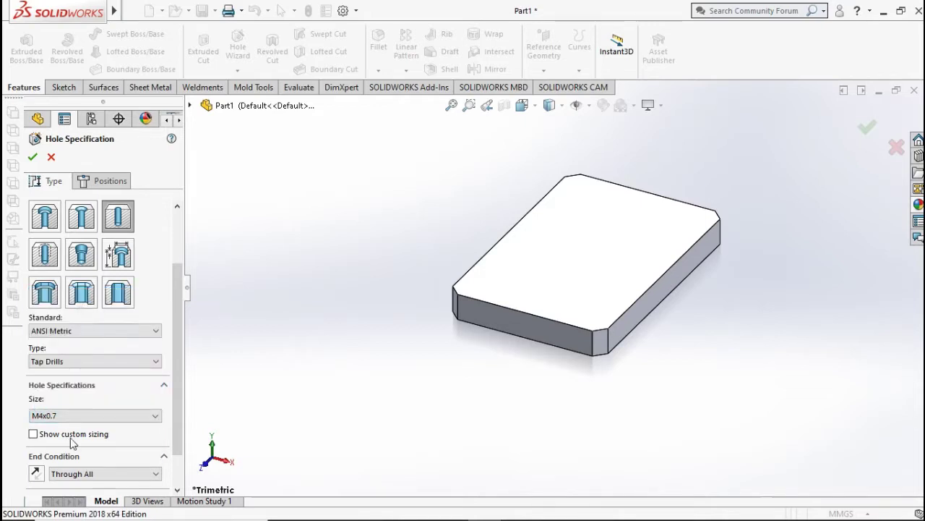
scroll(73, 440, "down", 2)
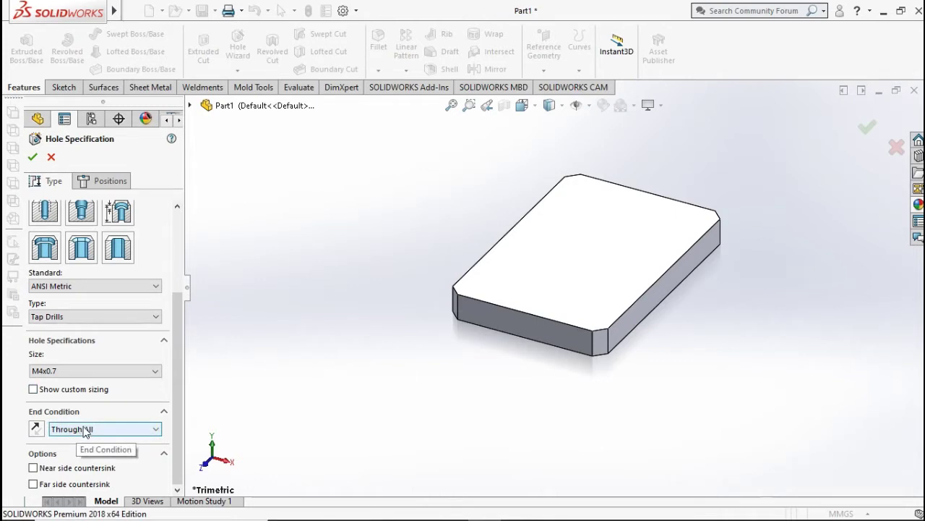
scroll(89, 413, "up", 5)
Place three hole points on the plate's top face
left_click(110, 182)
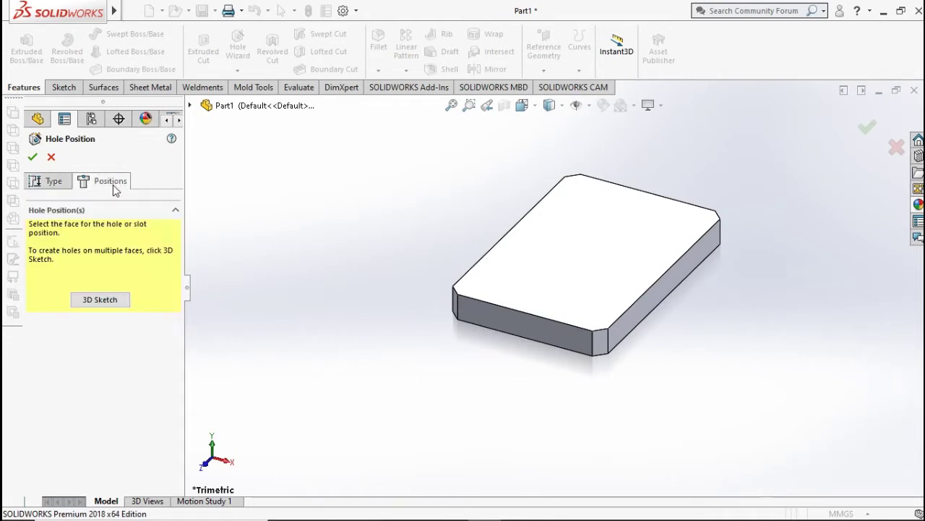
left_click(93, 302)
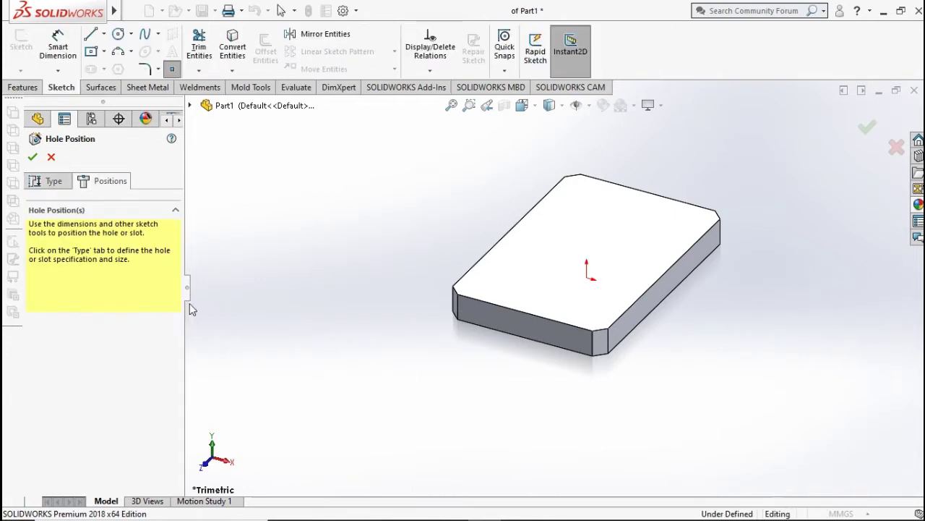
left_click(541, 289)
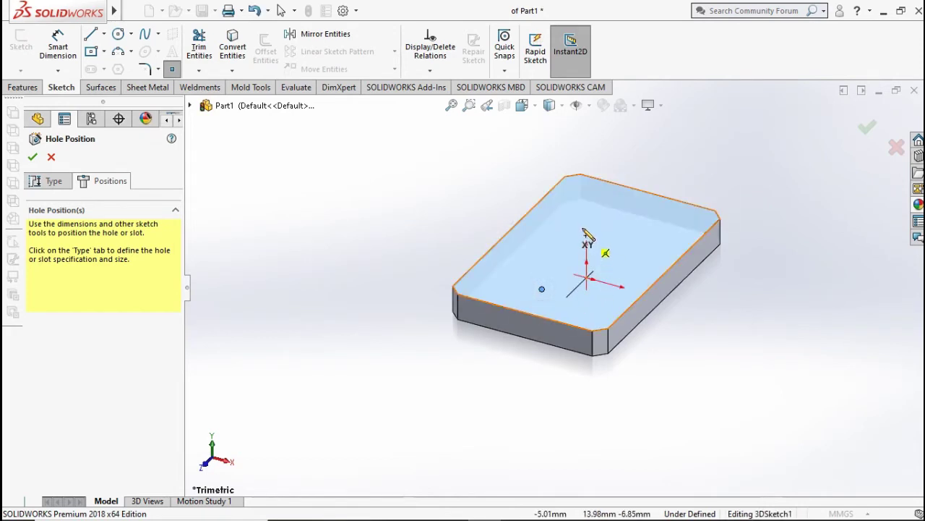
left_click(580, 199)
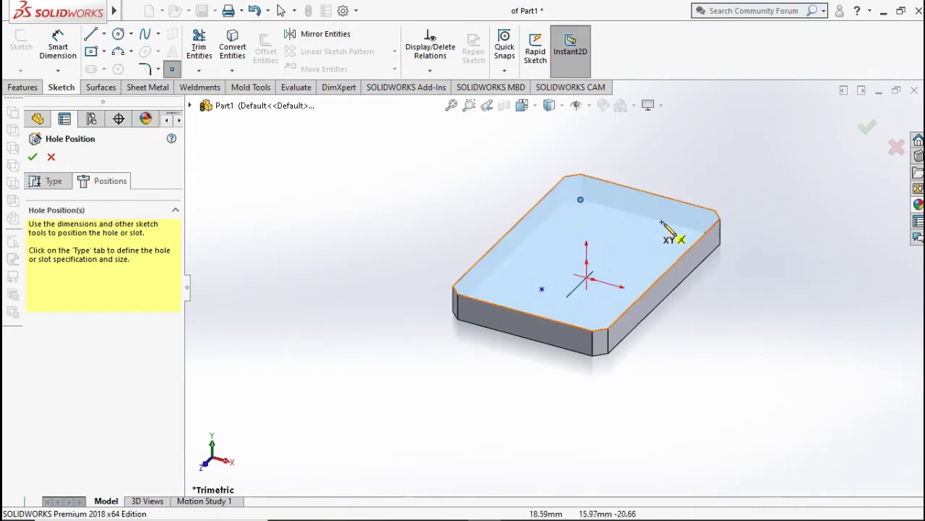
left_click(666, 223)
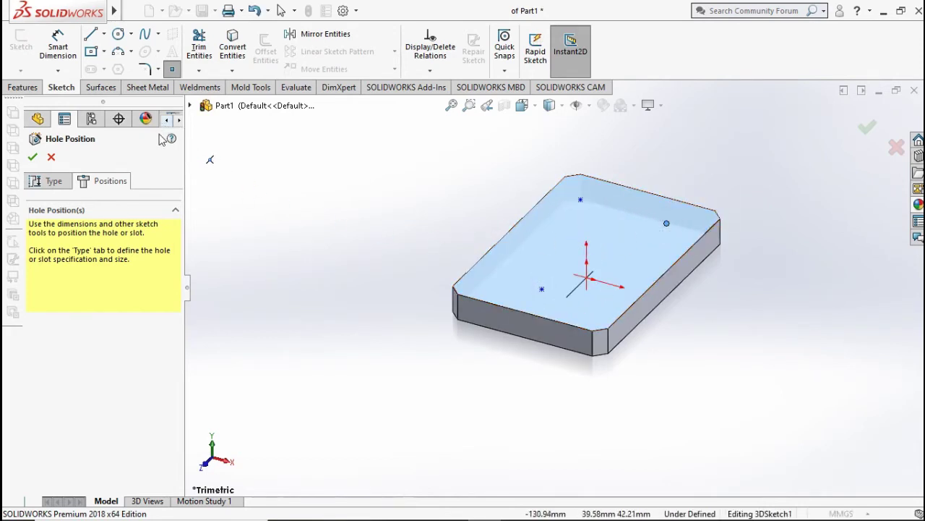
In top view, dimension the right hole point 30 mm from the top edge
left_click(60, 51)
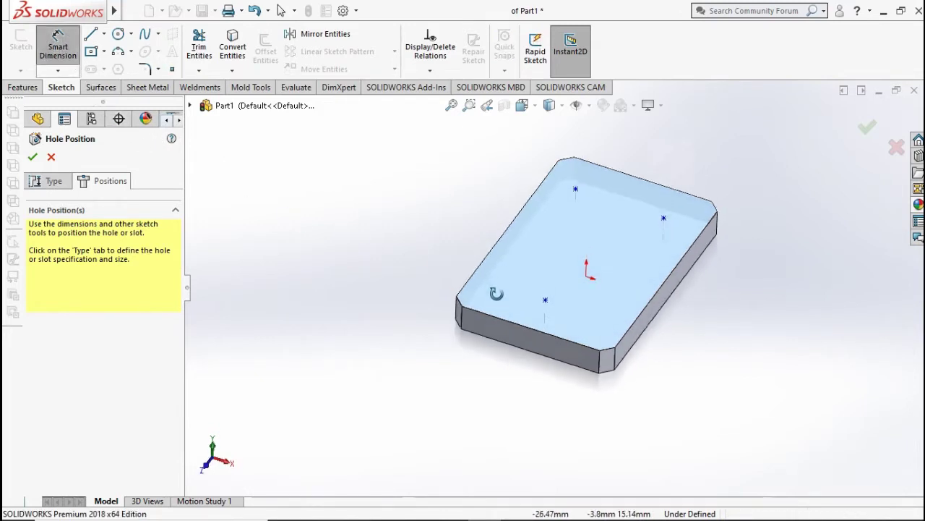
mouse_move(496, 238)
middle_mouse_down()
mouse_move(492, 355)
mouse_move(467, 317)
middle_mouse_up()
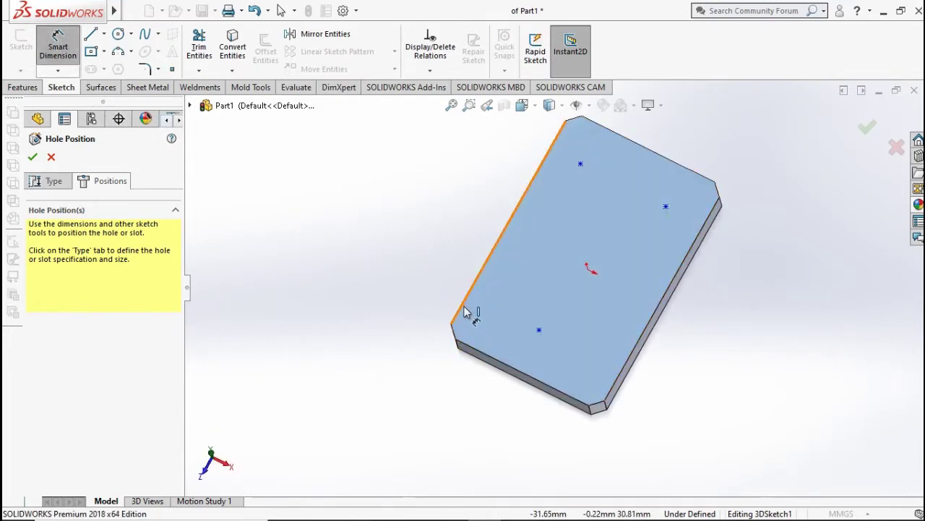
key("ctrl+1")
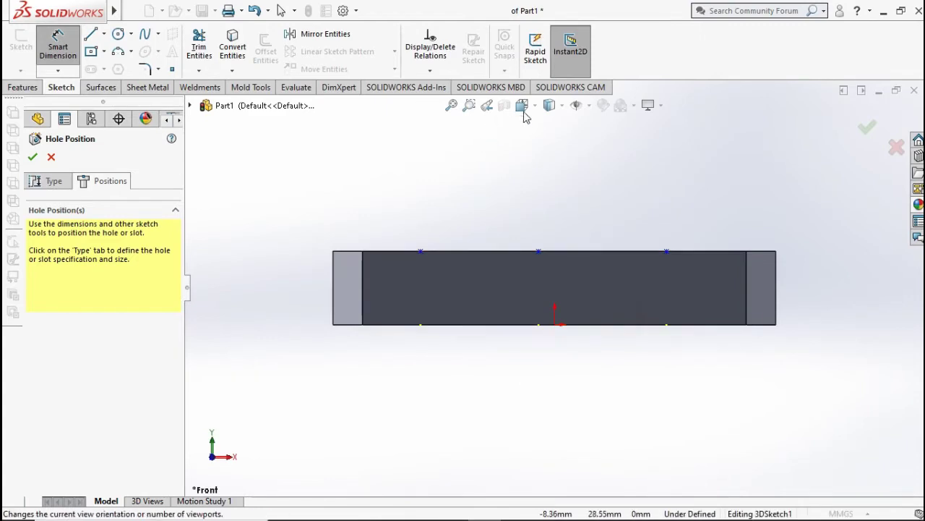
left_click(541, 108)
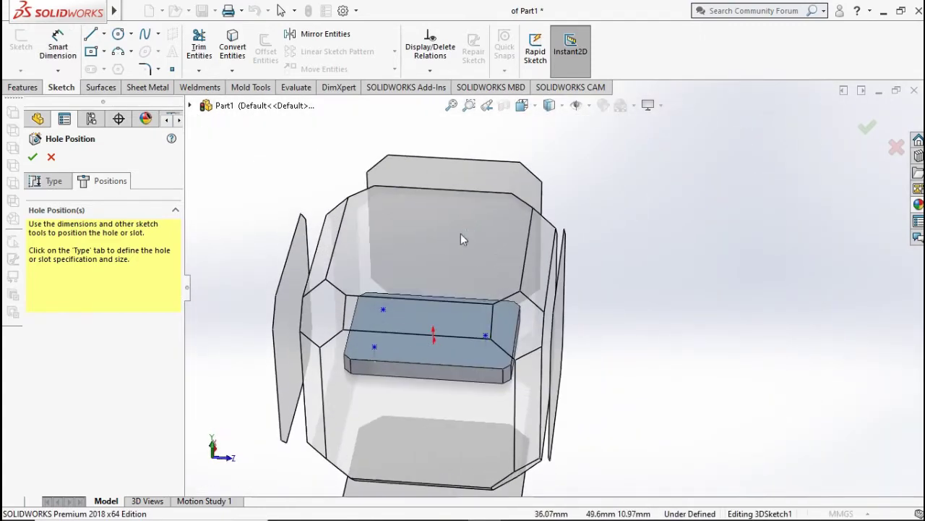
left_click(444, 235)
key("d")
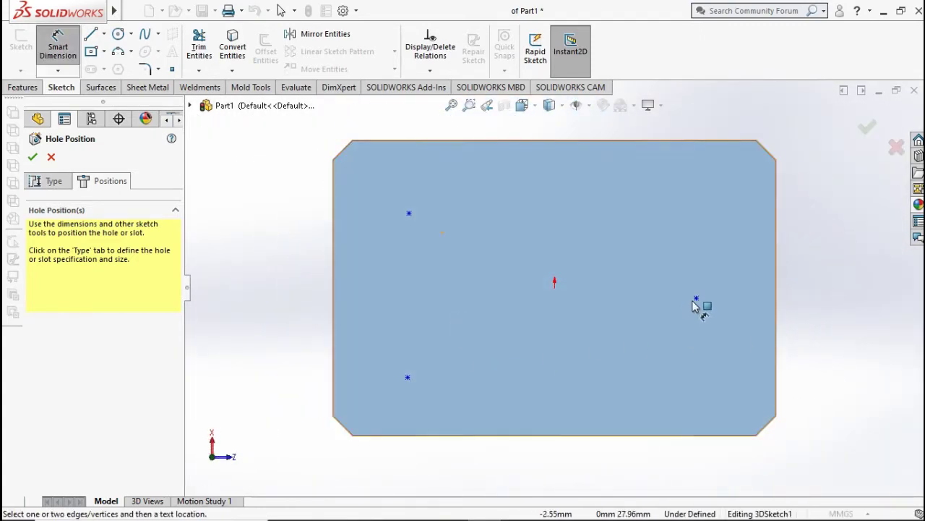
left_click(697, 300)
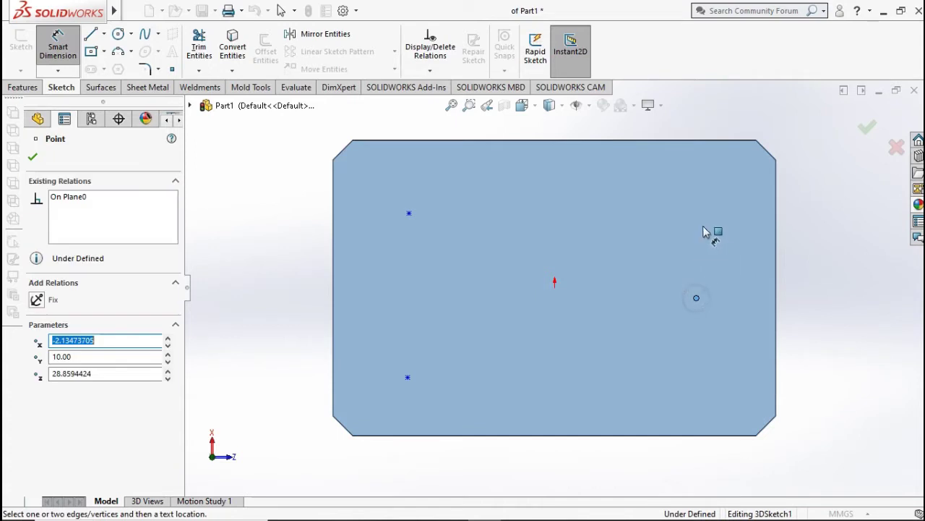
left_click(712, 142)
left_click(820, 220)
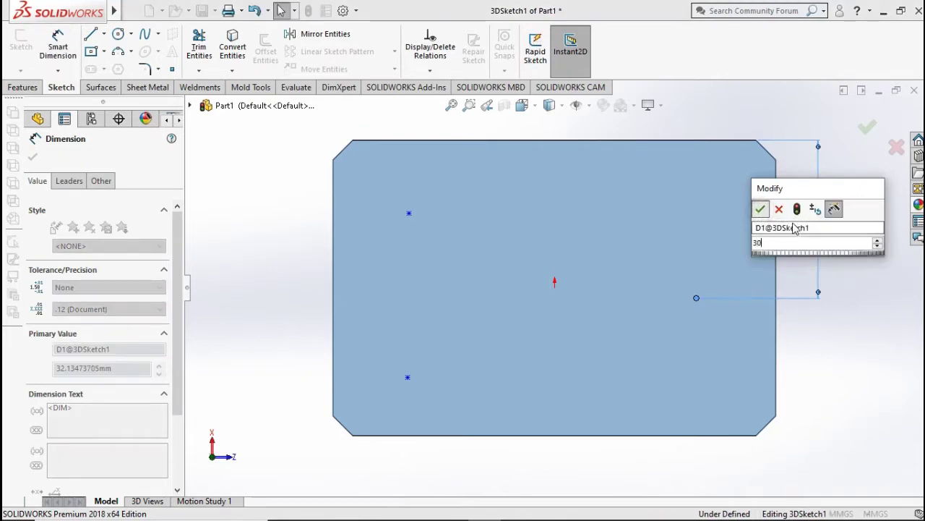
left_click(759, 211)
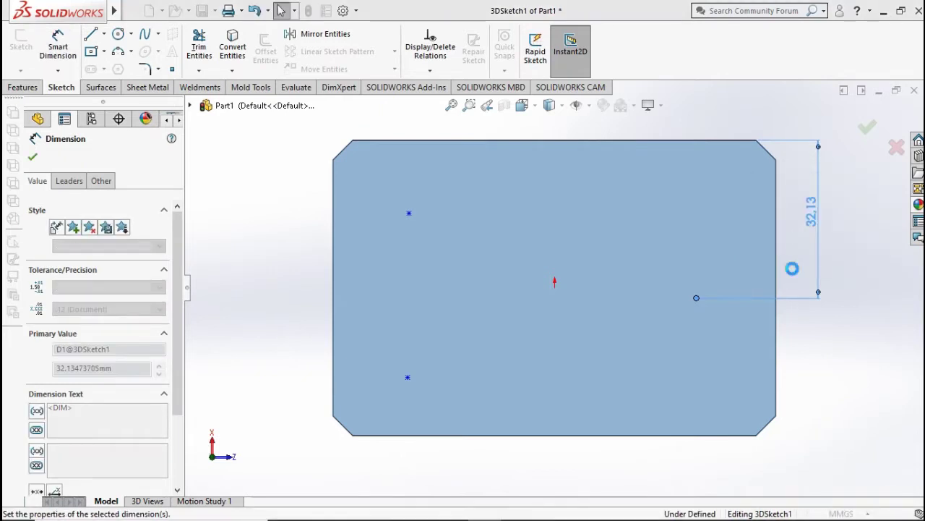
key("Return")
Set the hole points 17 mm from the right and left edges
left_click(775, 314)
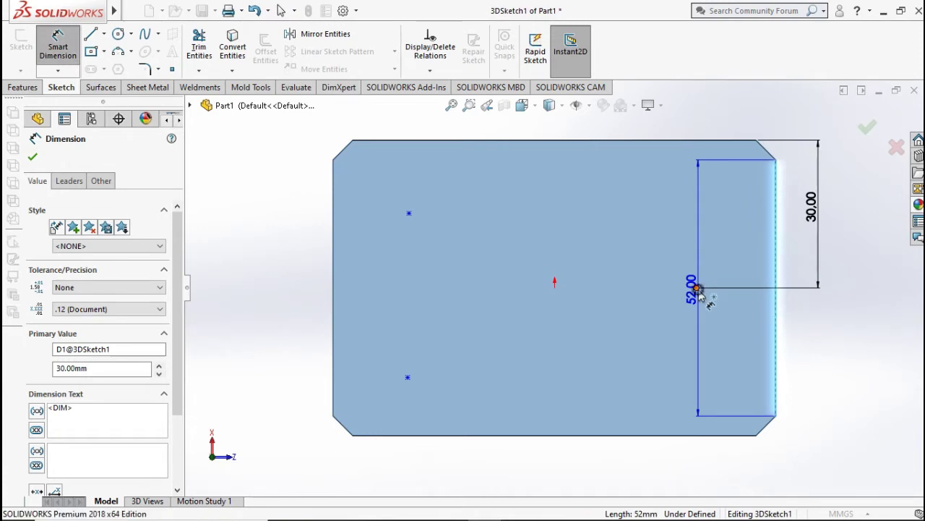
left_click(696, 289)
left_click(732, 130)
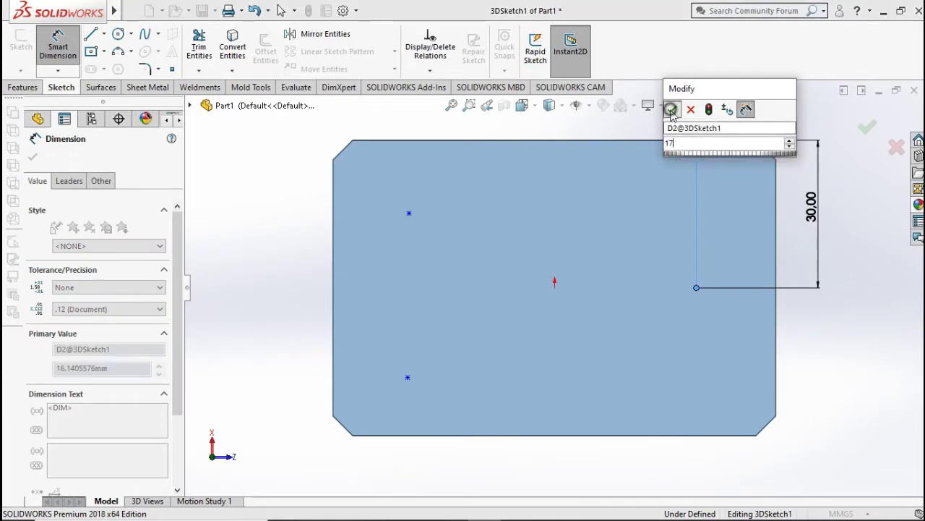
left_click(671, 108)
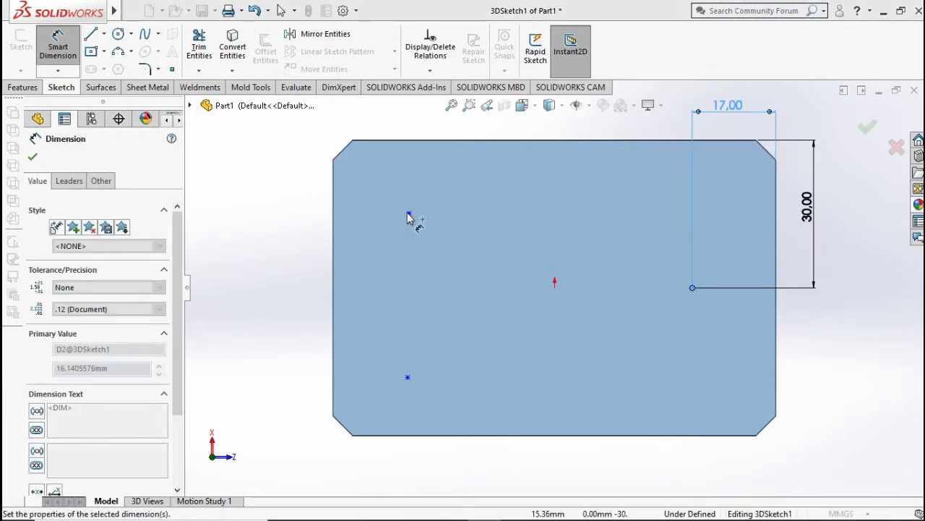
left_click(333, 213)
key("z")
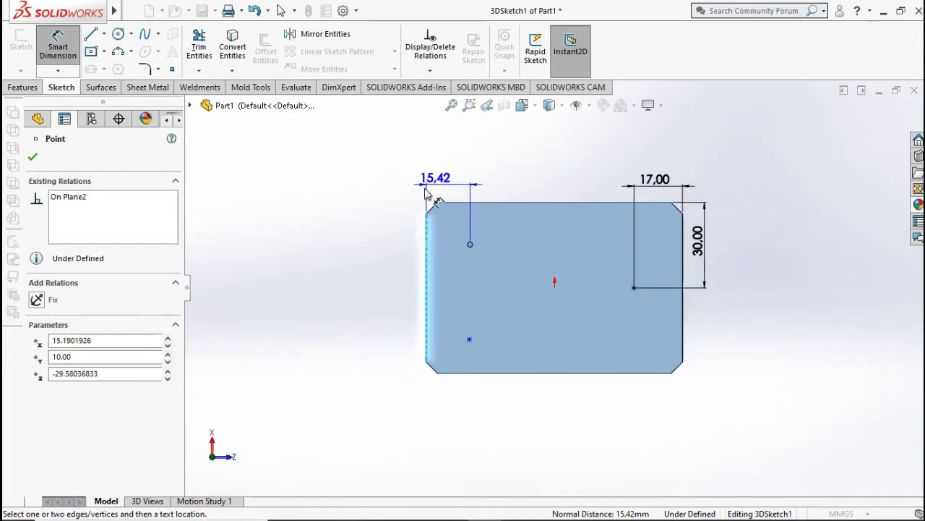
left_click(396, 199)
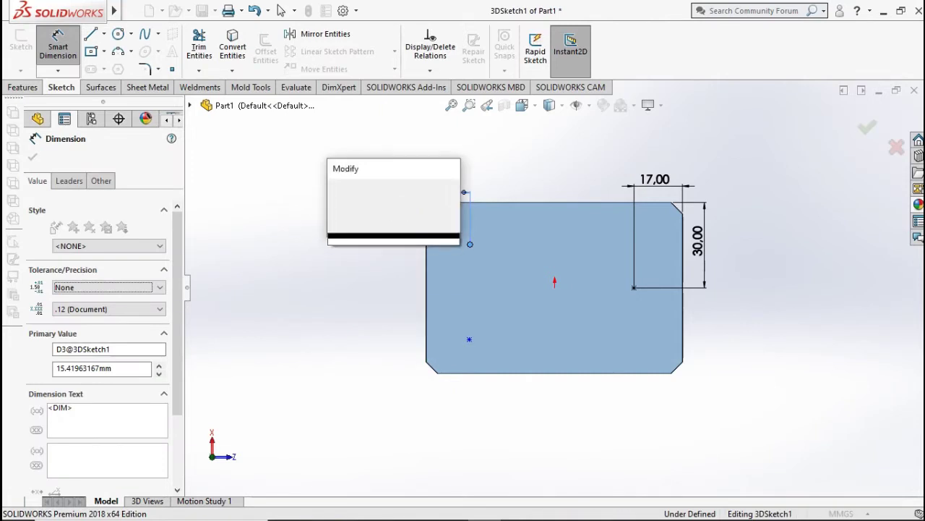
type("17")
left_click(337, 188)
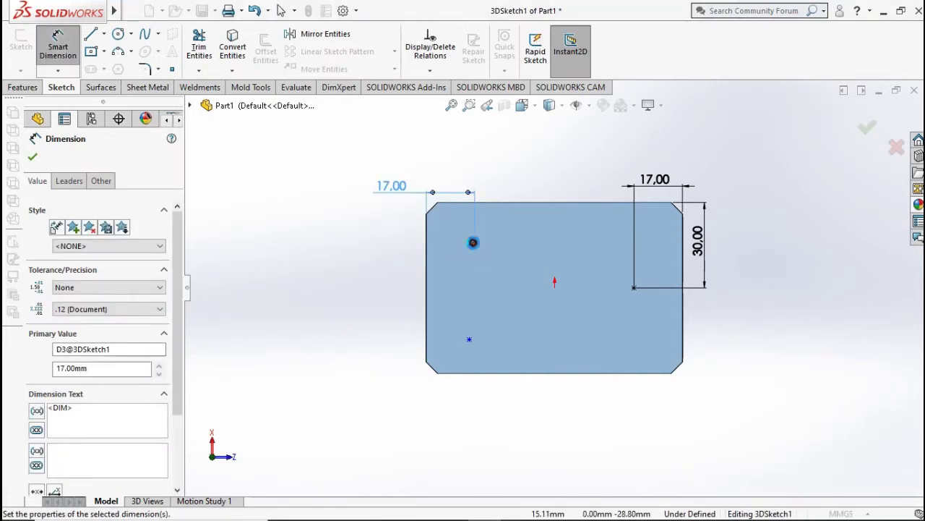
Set the left hole points 18 mm from the top and bottom edges
left_click(492, 205)
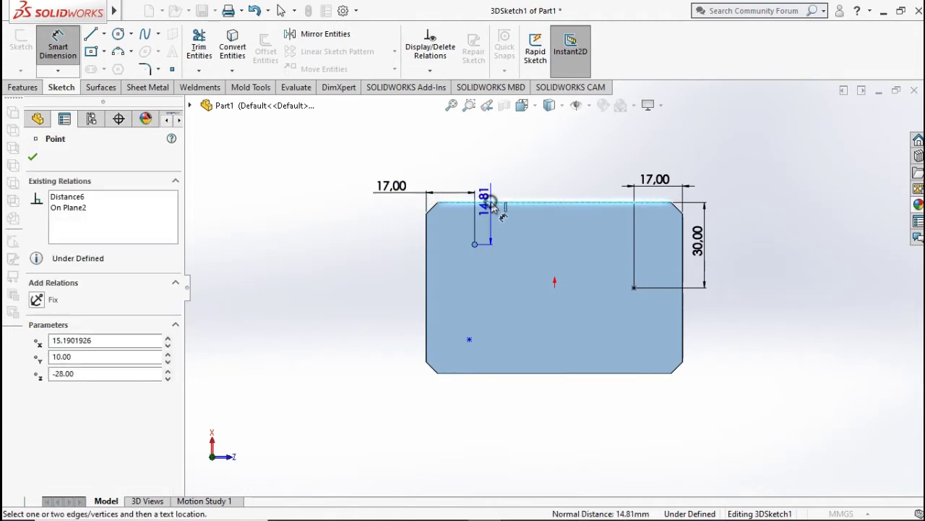
left_click(381, 231)
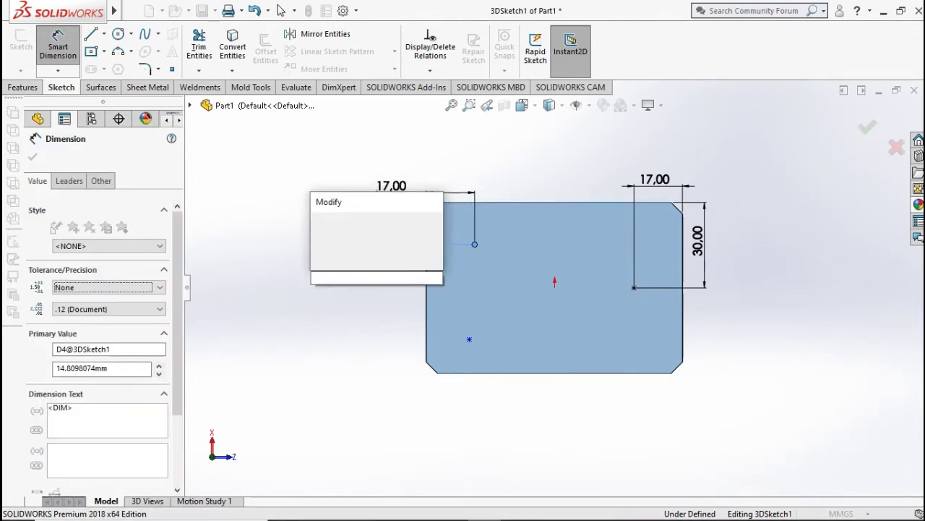
type("18")
left_click(319, 220)
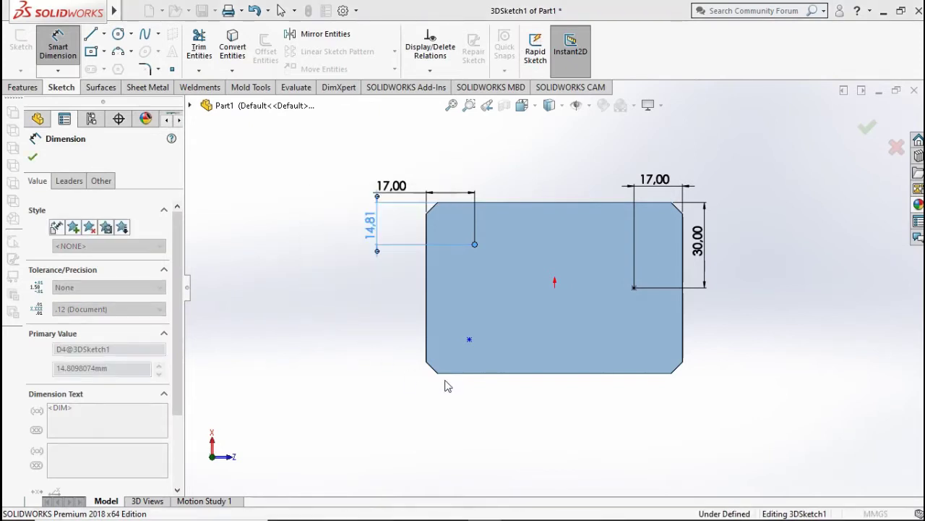
scroll(470, 347, "down", 2)
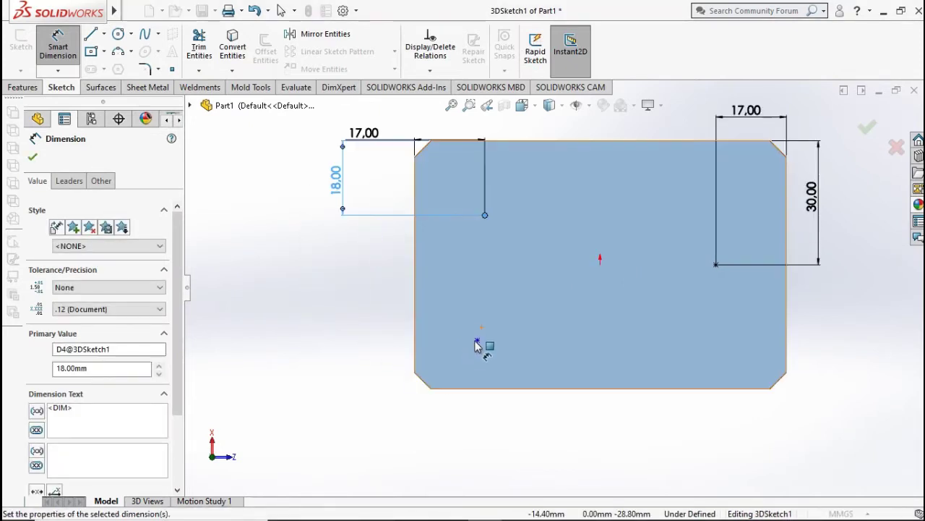
left_click(478, 389)
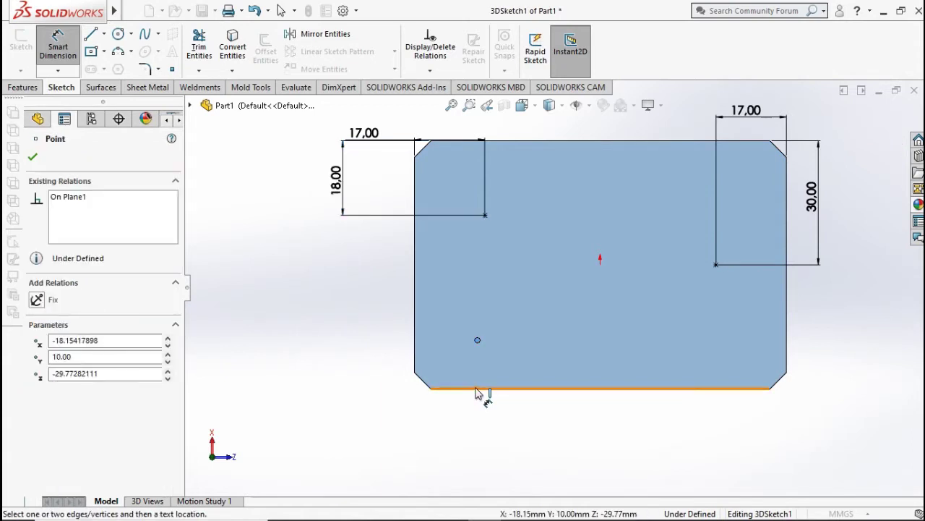
left_click(362, 371)
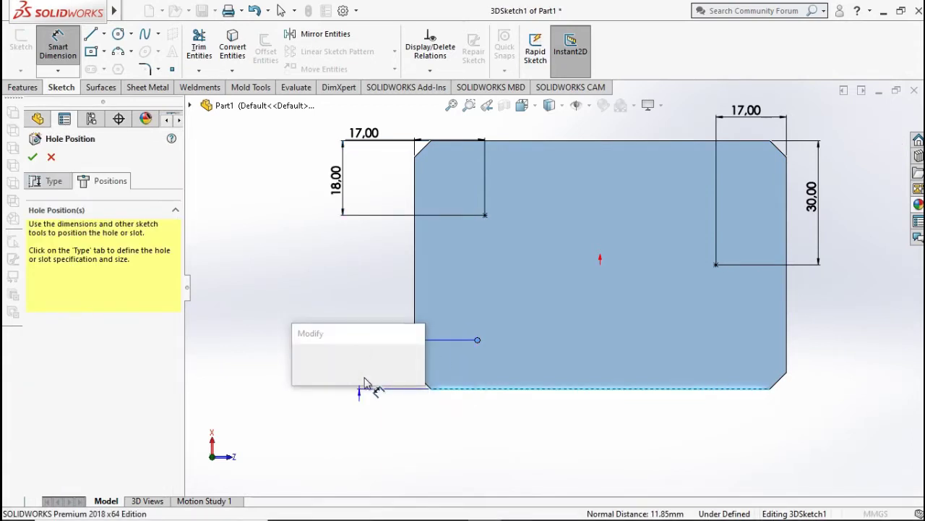
type("1")
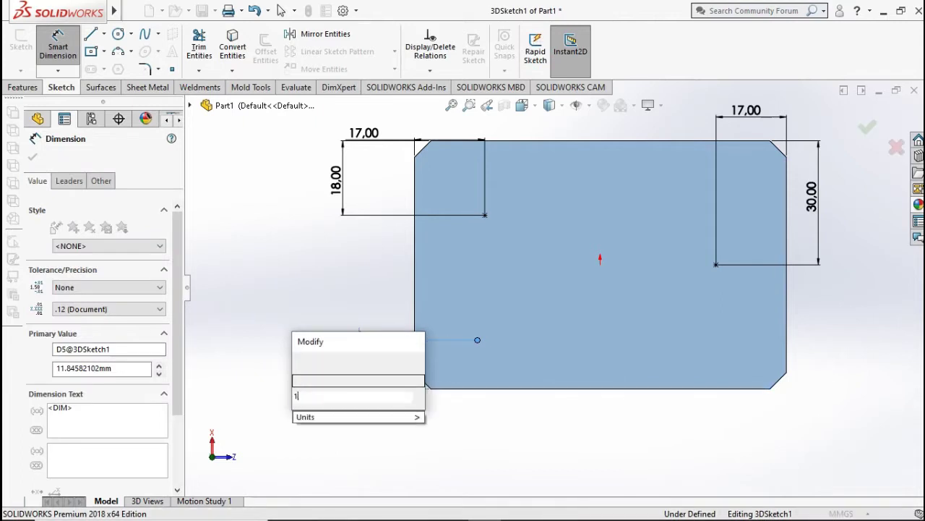
type("8")
left_click(301, 361)
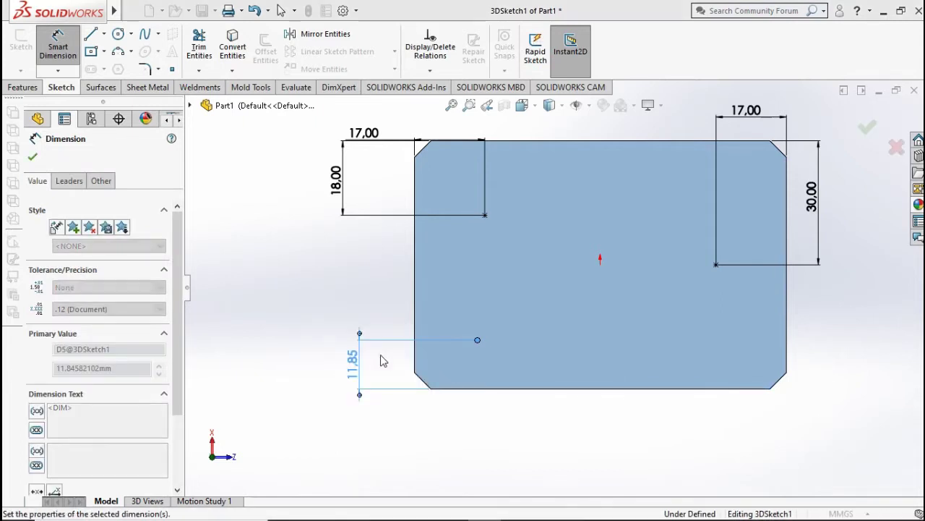
Align the two left hole points vertically to fully define the sketch
key("Escape")
left_click(477, 315)
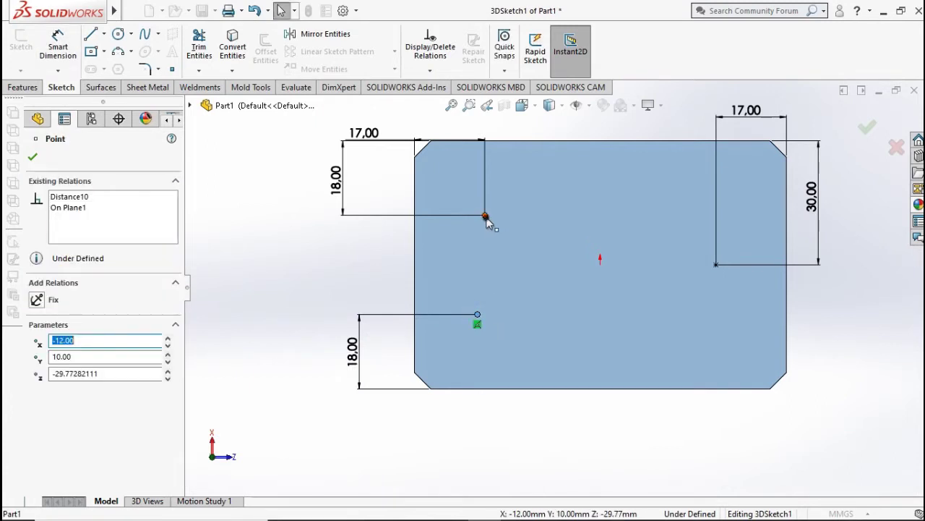
left_click(485, 217, "ctrl")
left_click(38, 376)
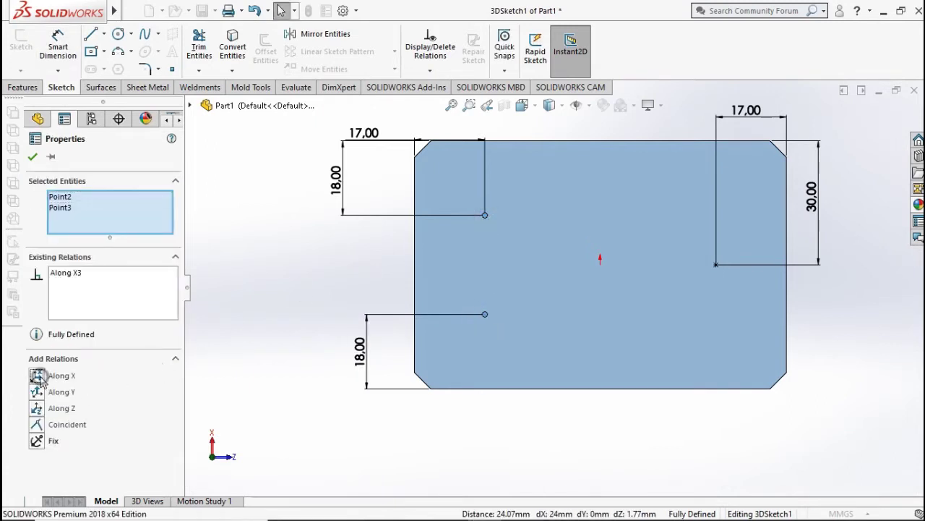
left_click(31, 158)
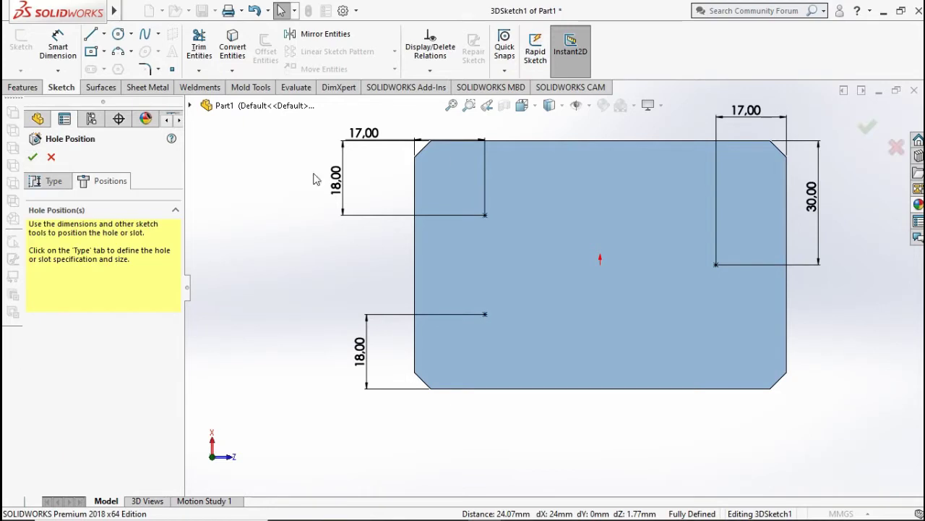
Create the hole feature, then reopen it for editing
left_click(867, 127)
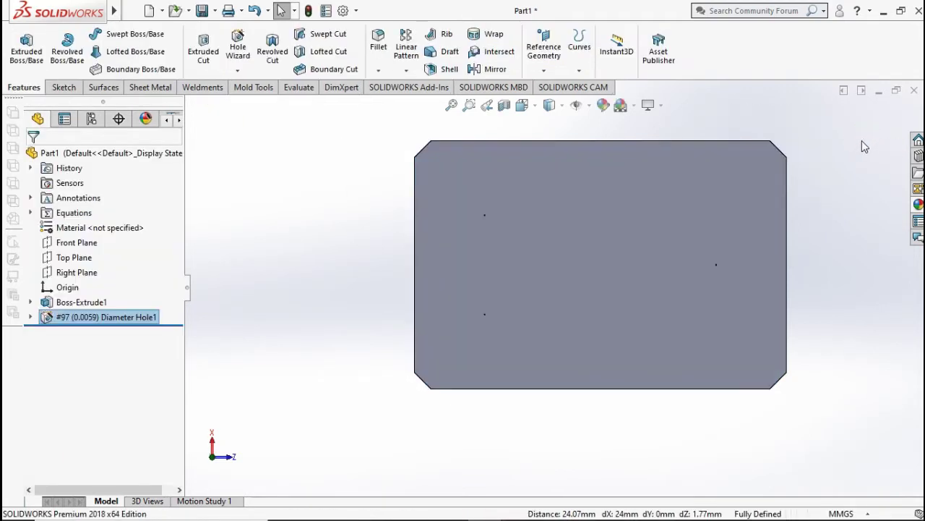
middle_click_drag(769, 216, 760, 196)
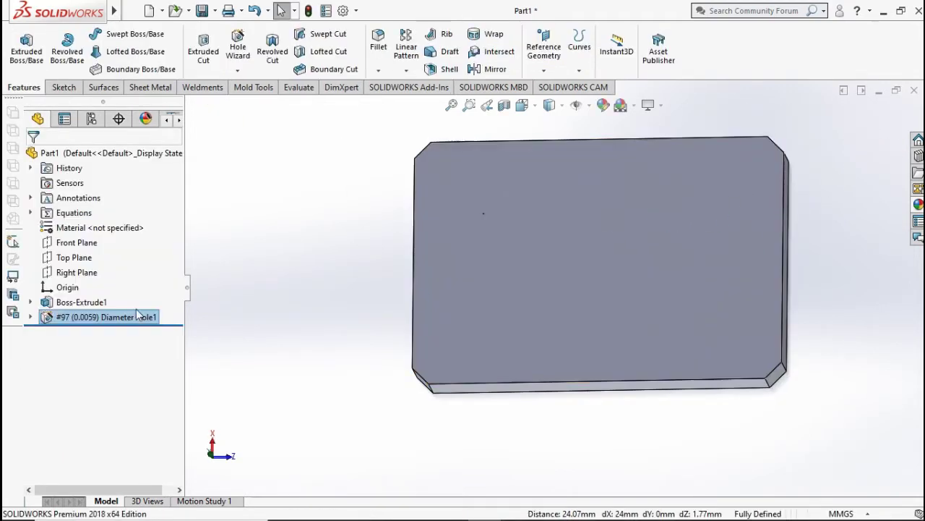
right_click(73, 318)
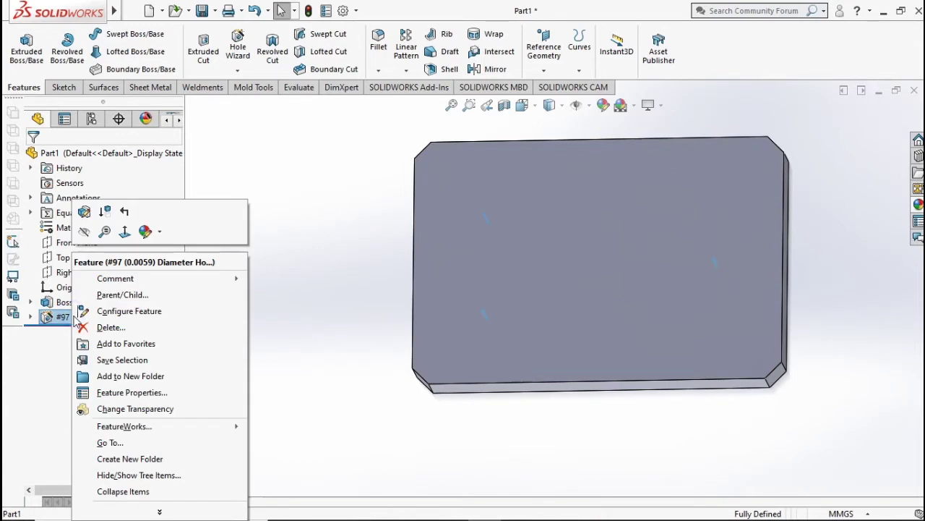
left_click(84, 214)
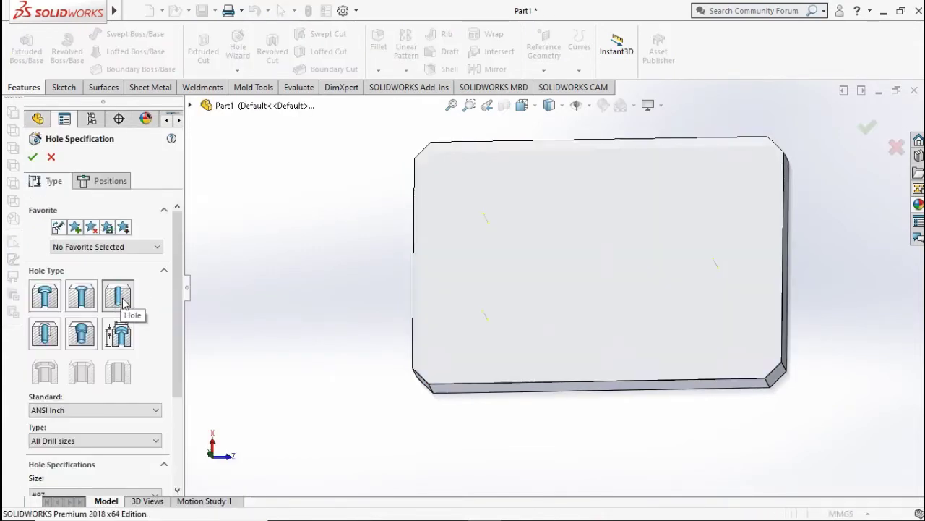
Make the holes ANSI Metric M4x0.7 Tap Drills and confirm
scroll(172, 295, "down", 3)
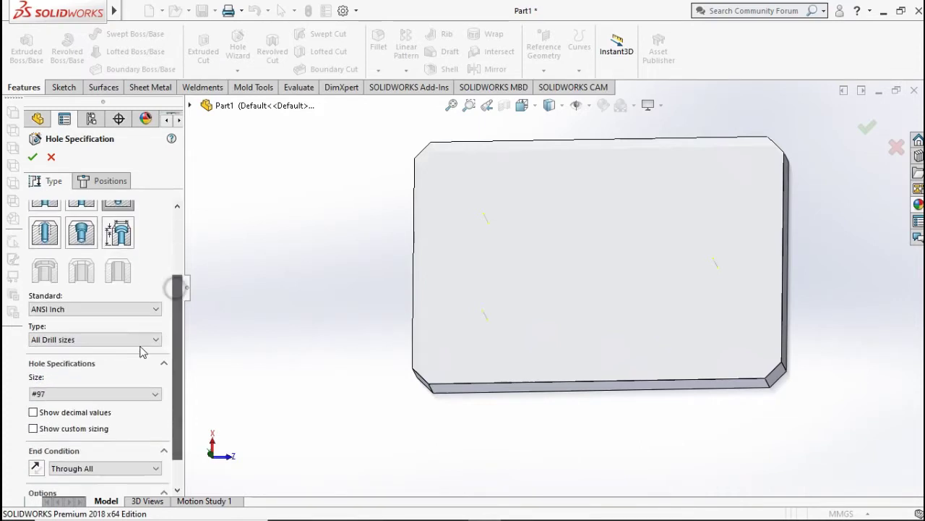
left_click(124, 308)
left_click(105, 331)
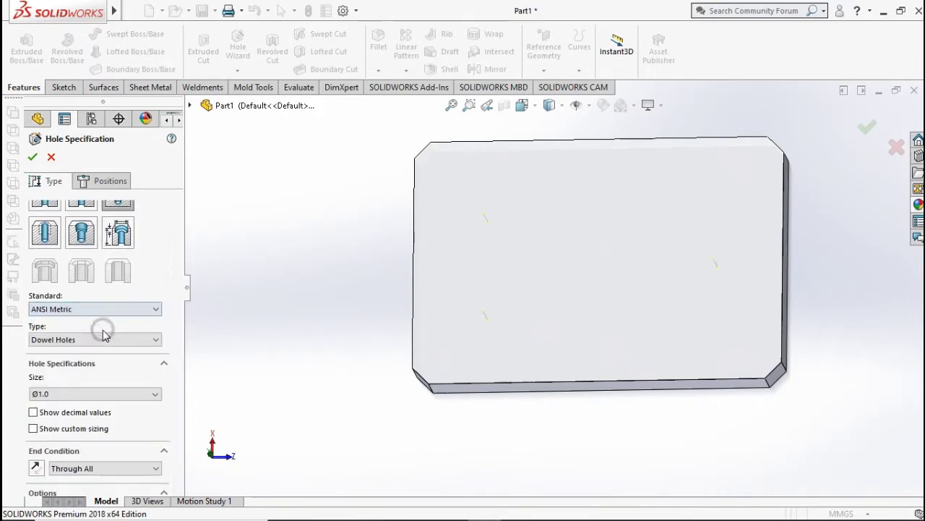
left_click(99, 339)
left_click(87, 388)
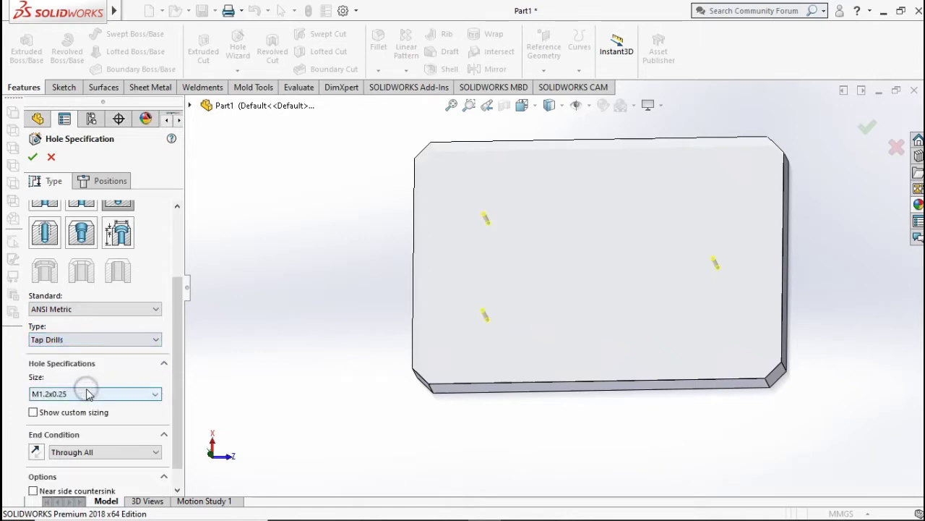
left_click(107, 393)
scroll(108, 384, "down", 2)
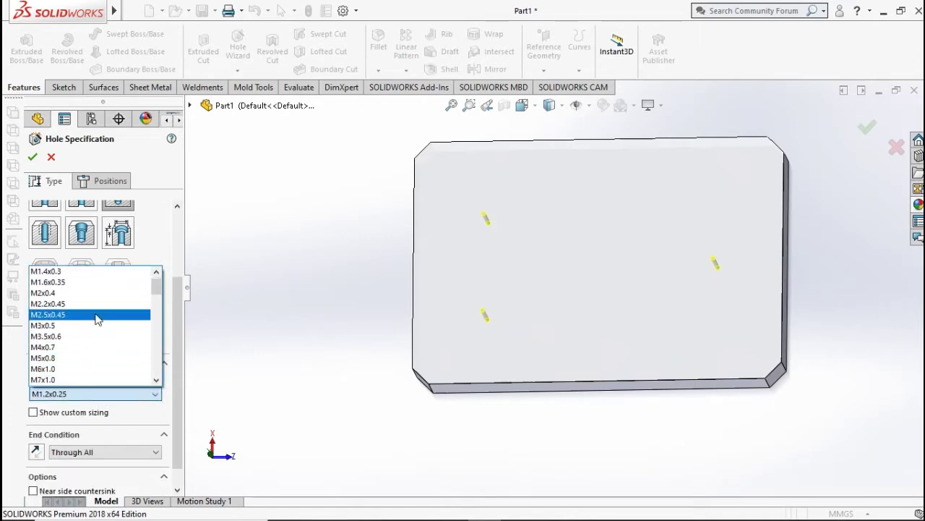
left_click_drag(156, 298, 156, 286)
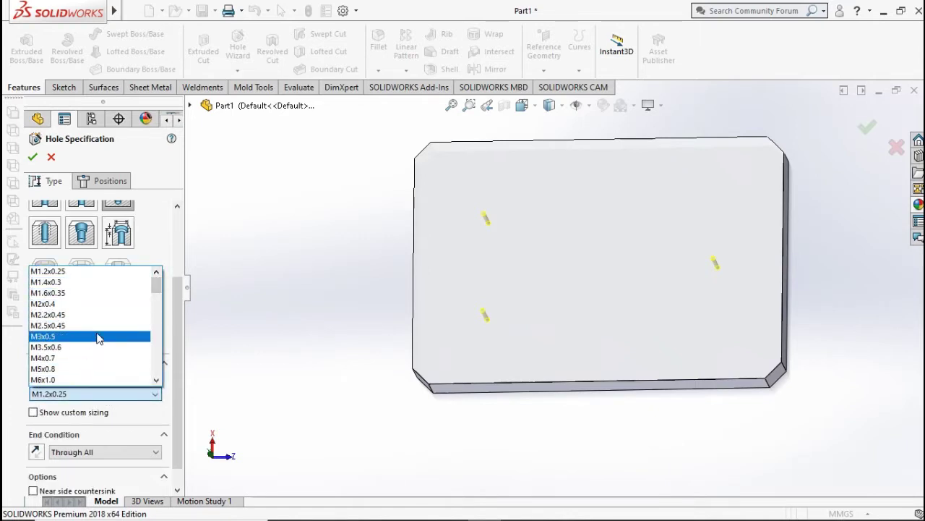
left_click(92, 358)
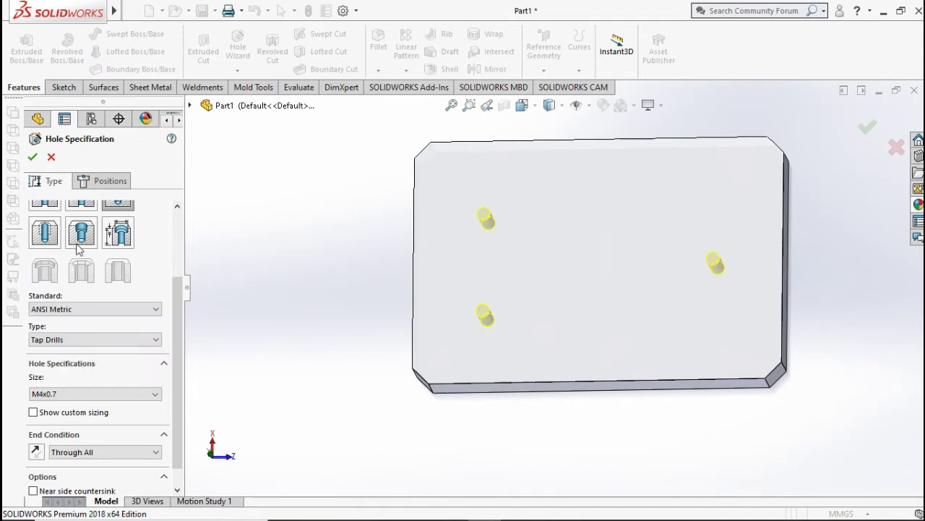
key("Return")
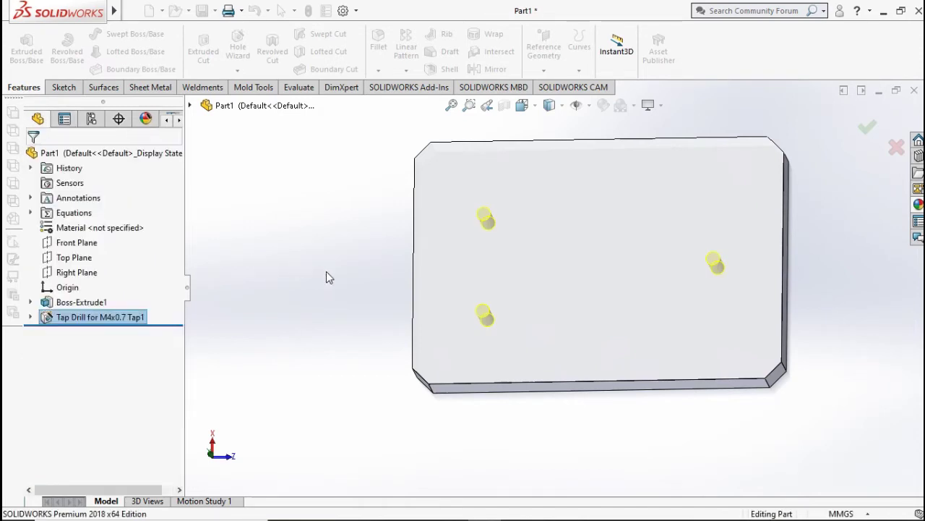
Start a new sketch on the plate's bottom face
mouse_move(661, 282)
middle_mouse_down()
mouse_move(428, 399)
mouse_move(553, 250)
middle_mouse_up()
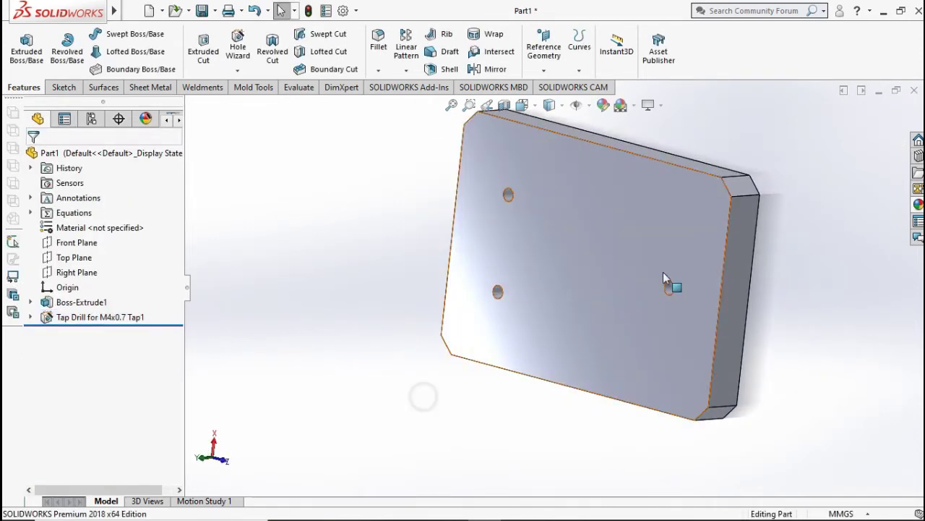
left_click(552, 250)
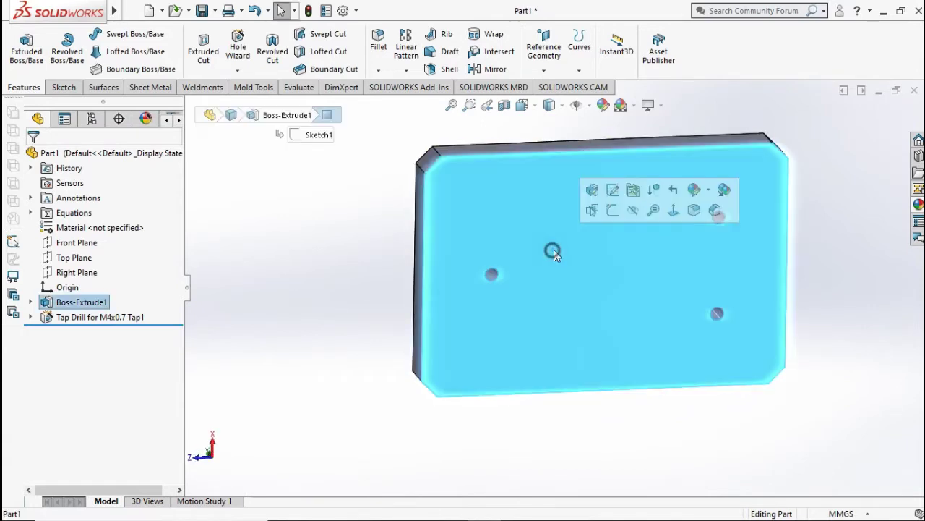
left_click(609, 211)
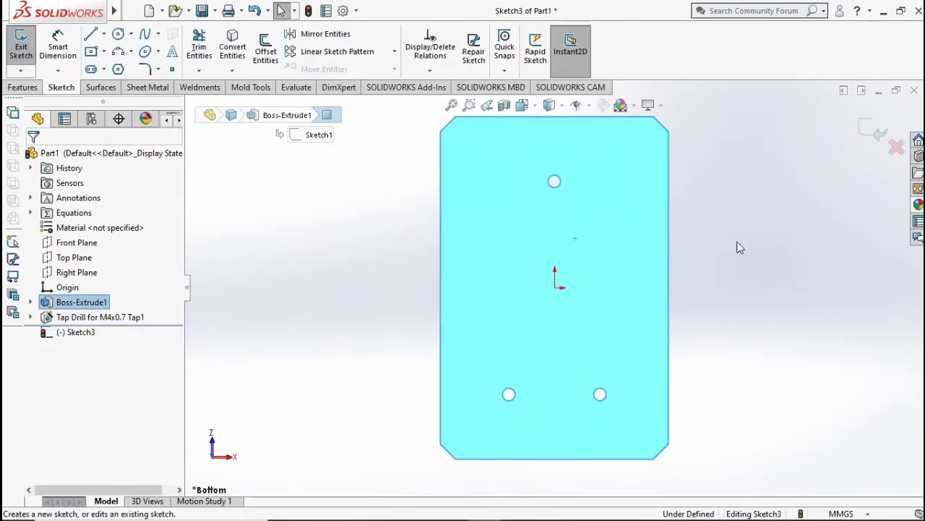
left_click(739, 247)
Draw three circles centred on the three hole positions
left_click(118, 34)
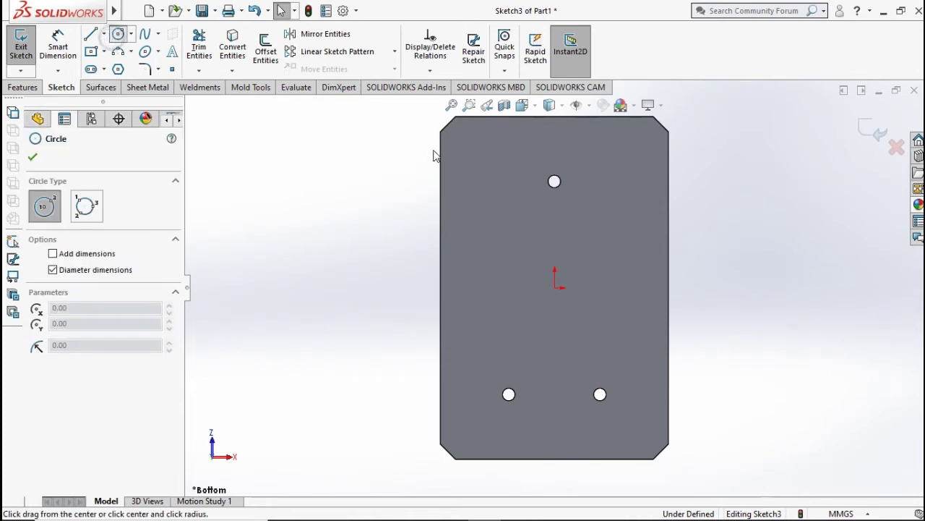
left_click(554, 181)
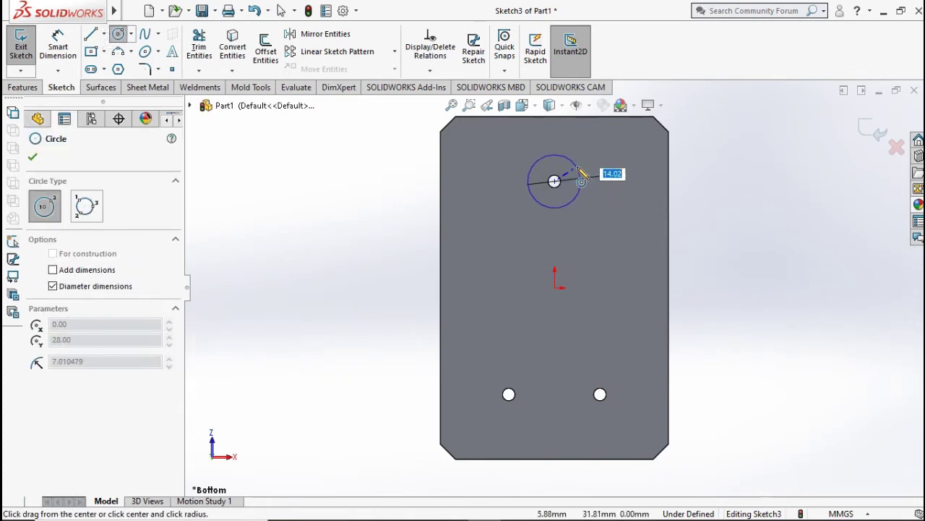
left_click(580, 177)
left_click(509, 394)
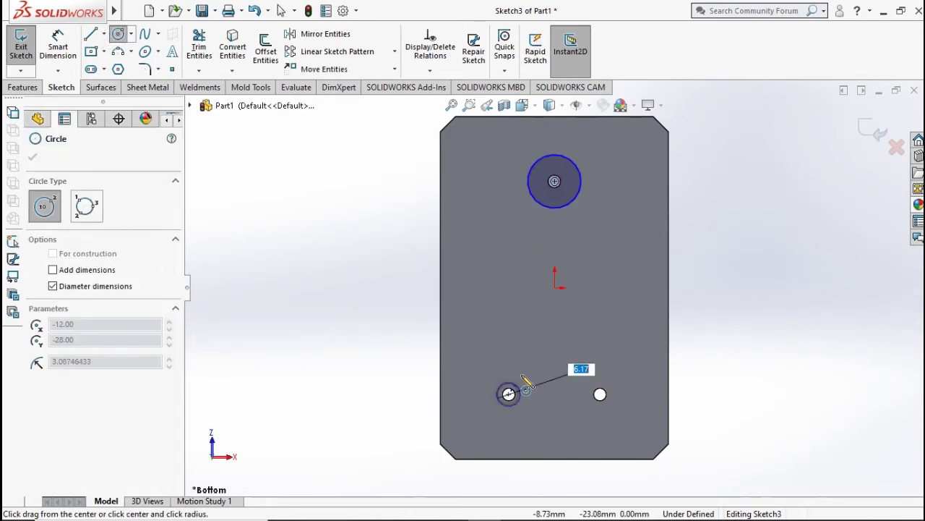
left_click(523, 368)
left_click(600, 394)
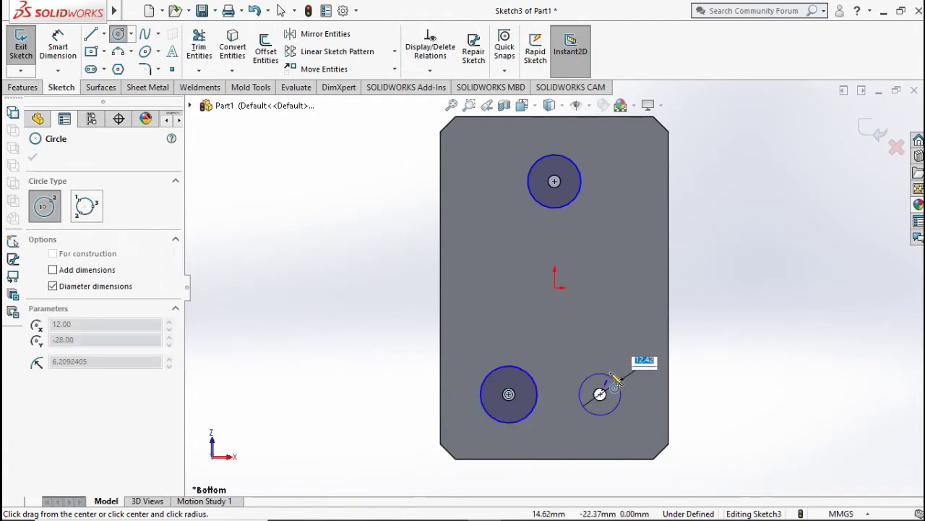
left_click(623, 390)
key("Escape")
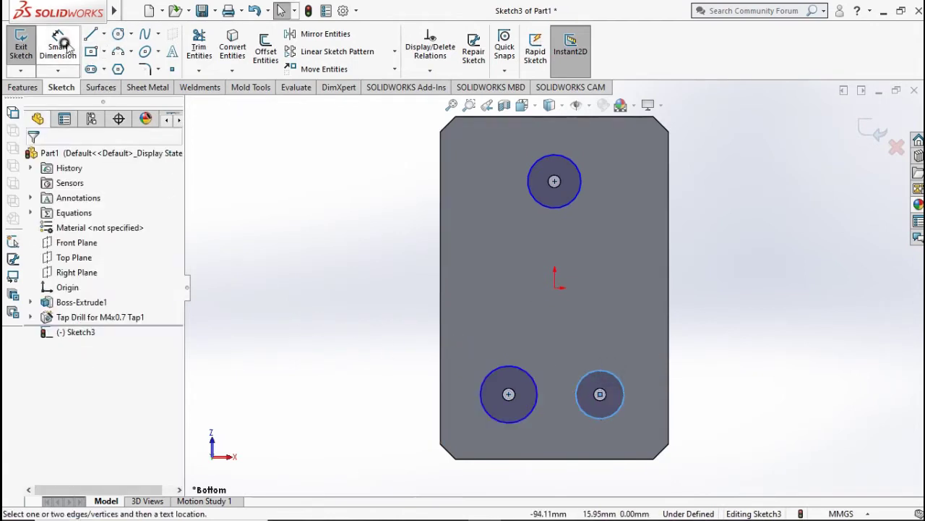
Dimension the upper circle to a 12 mm diameter
left_click(64, 44)
left_click(580, 179)
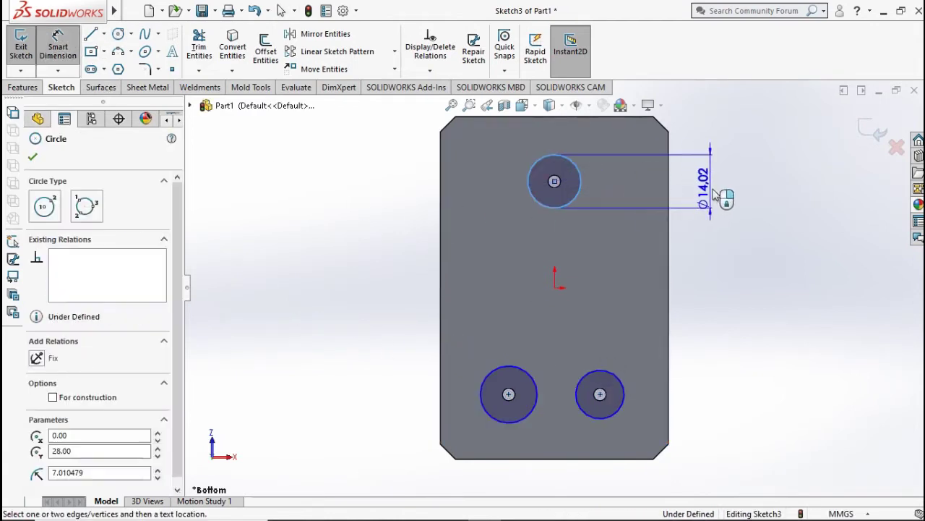
left_click(716, 194)
type("12")
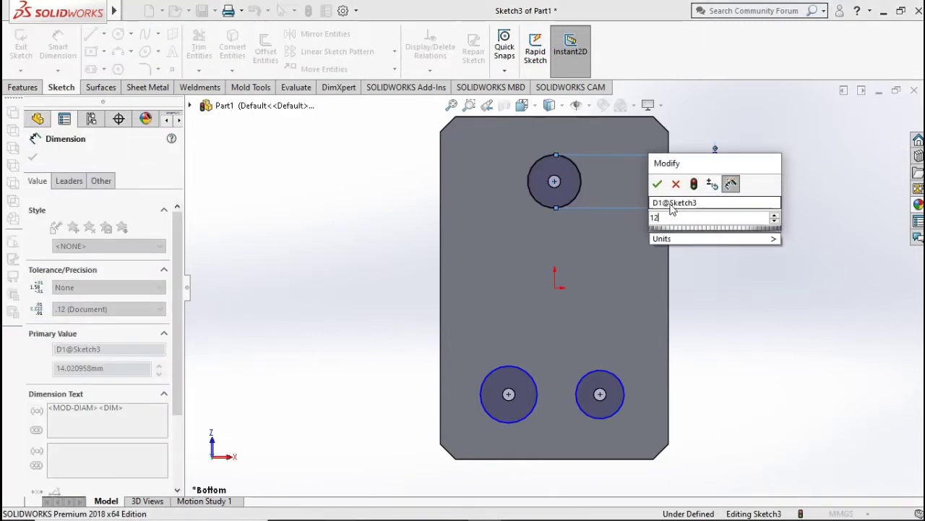
left_click(658, 184)
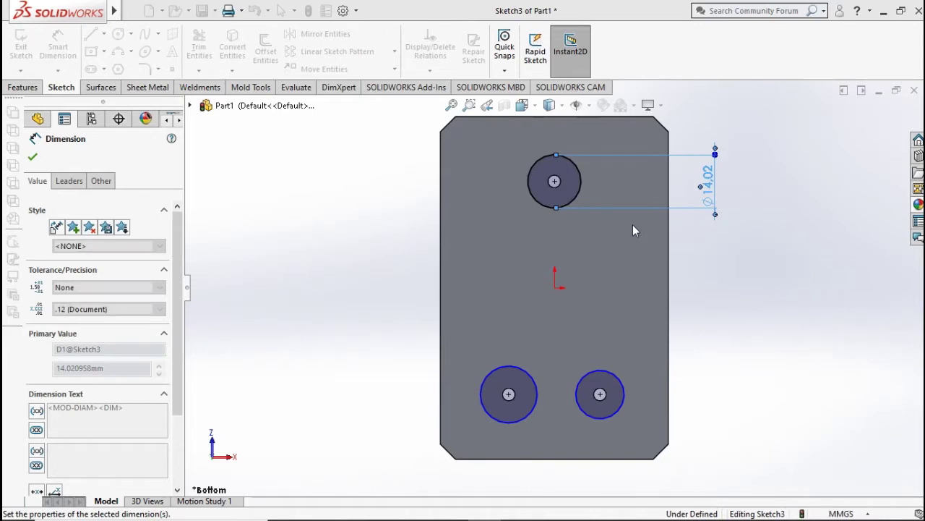
left_click(632, 225)
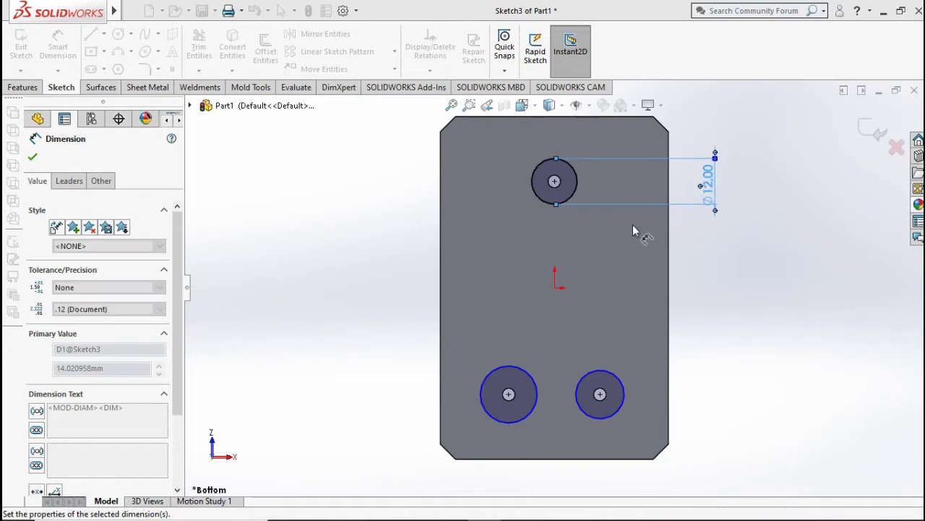
Make all three circles equal and switch to Isometric view
left_click(578, 197)
left_click(586, 373, "ctrl")
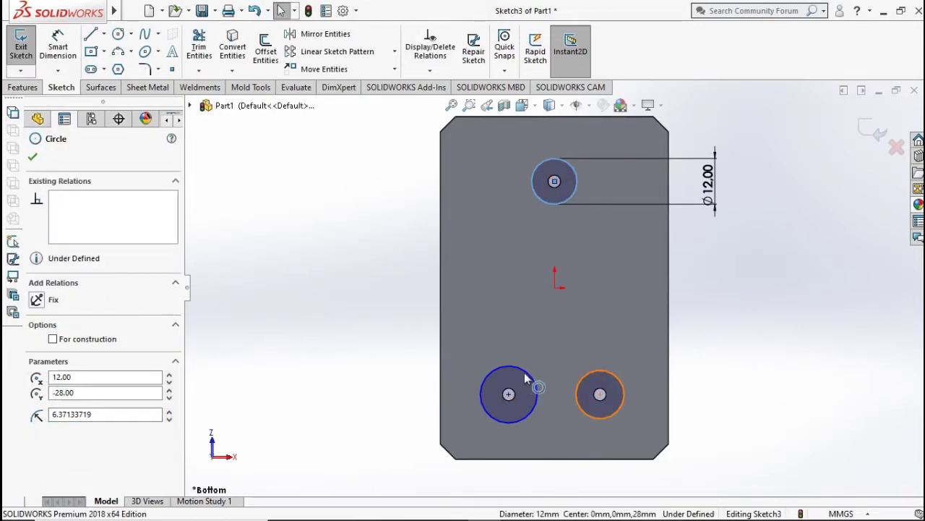
left_click(446, 370, "ctrl")
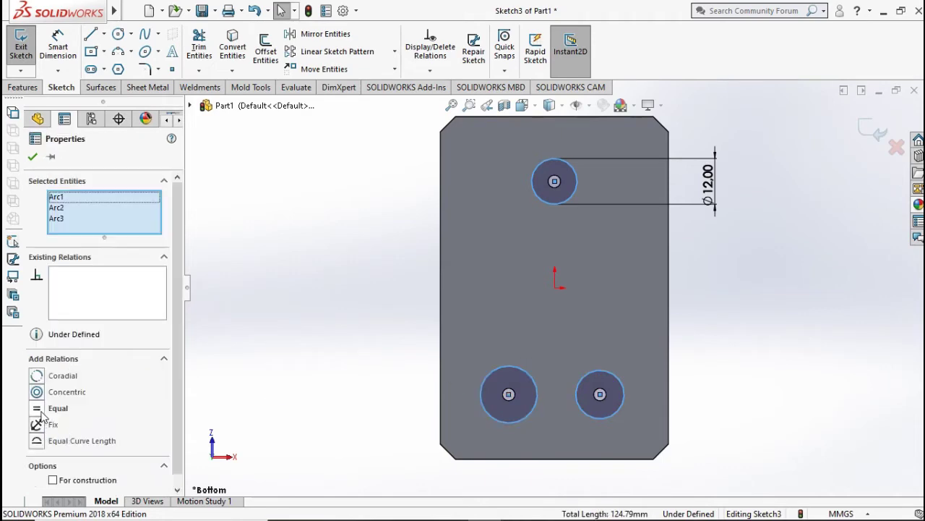
left_click(37, 410)
left_click(33, 158)
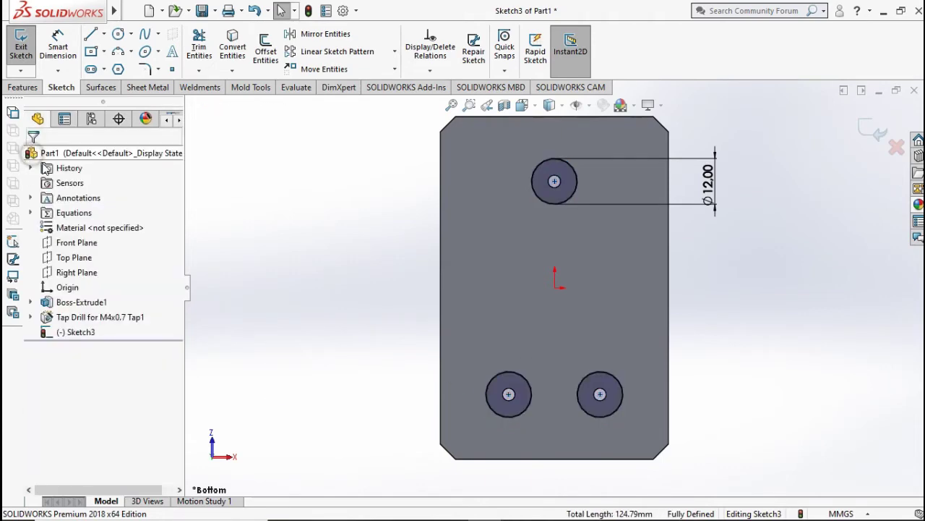
key("ctrl+7")
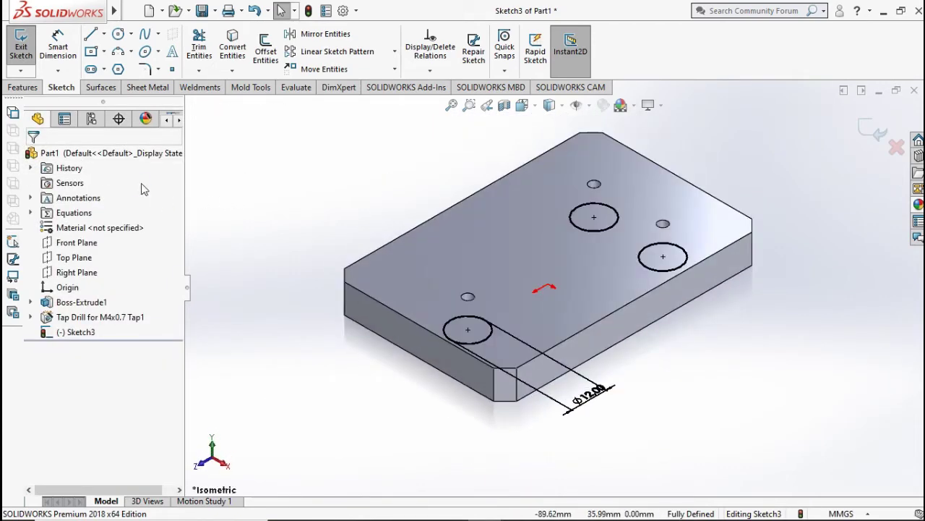
left_click(40, 92)
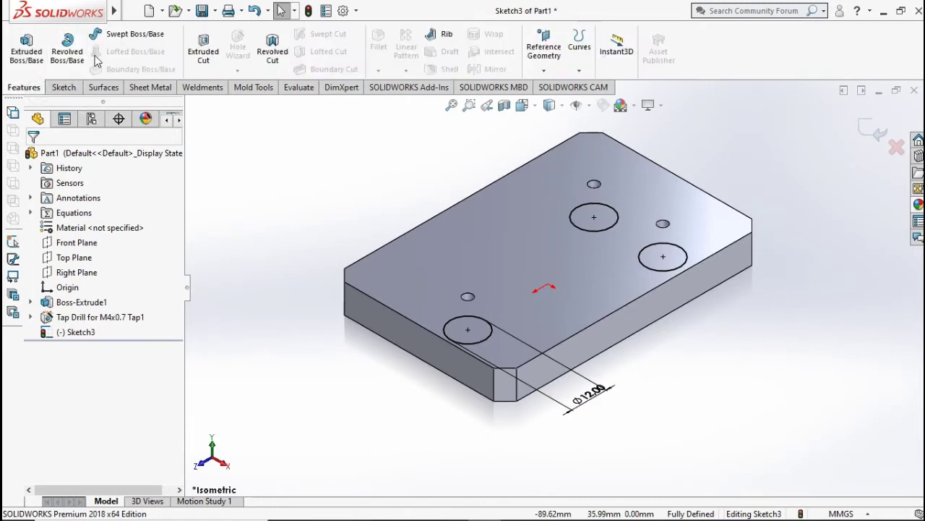
Cut the three Ø12 circles 3.5 mm deep as a blind extruded cut
left_click(203, 47)
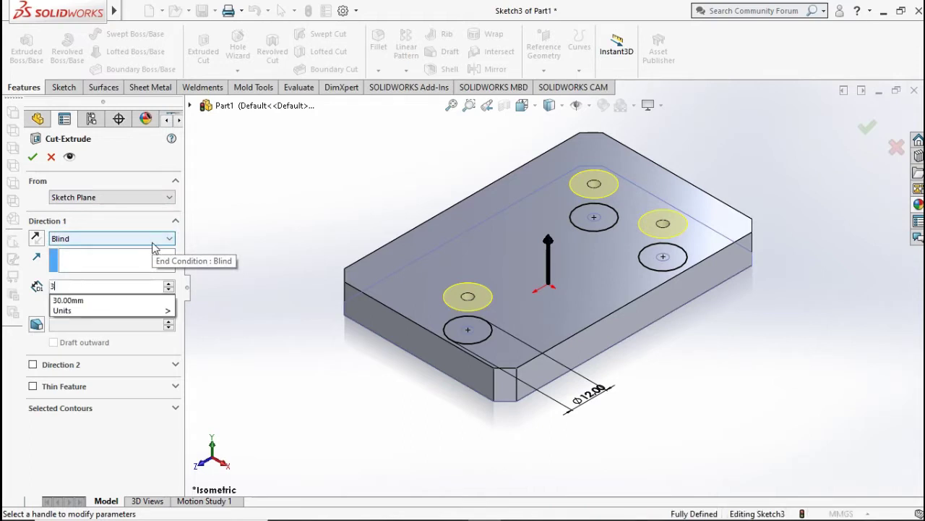
type("3.5")
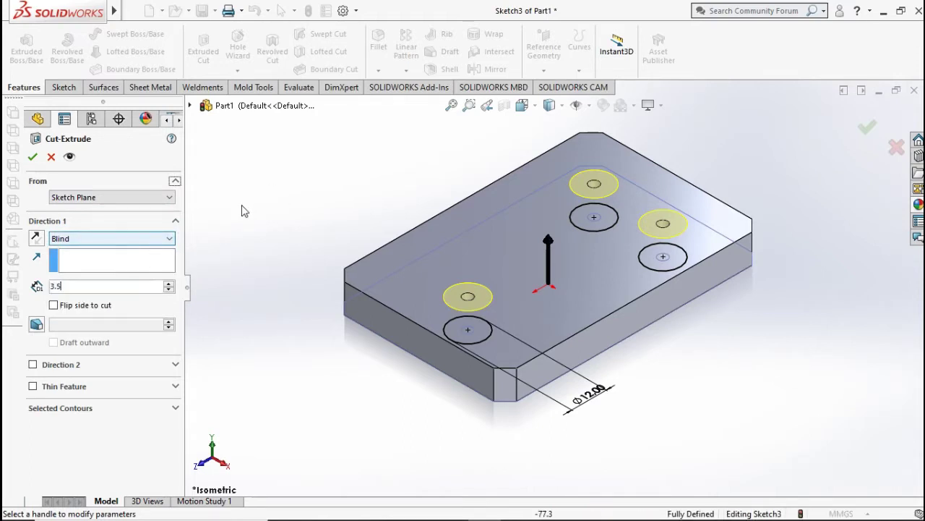
key("Return")
left_click(34, 158)
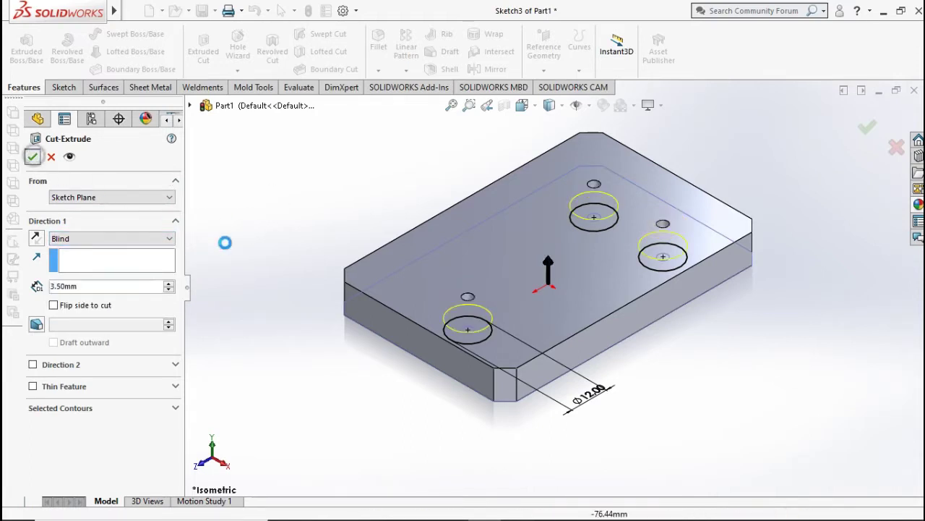
mouse_move(488, 311)
middle_mouse_down()
mouse_move(458, 192)
mouse_move(470, 231)
mouse_move(403, 255)
middle_mouse_up()
Start a chamfer on the plate with a 1 mm distance
left_click(367, 218)
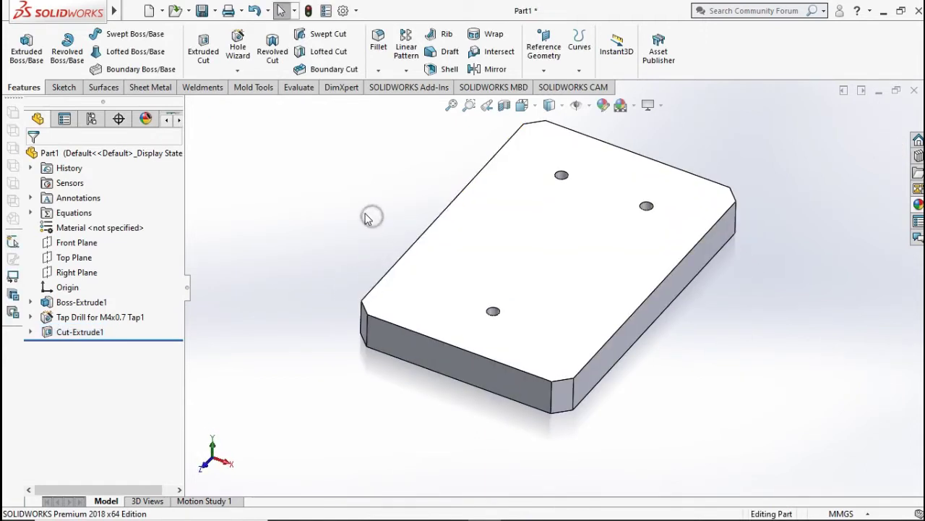
left_click(377, 72)
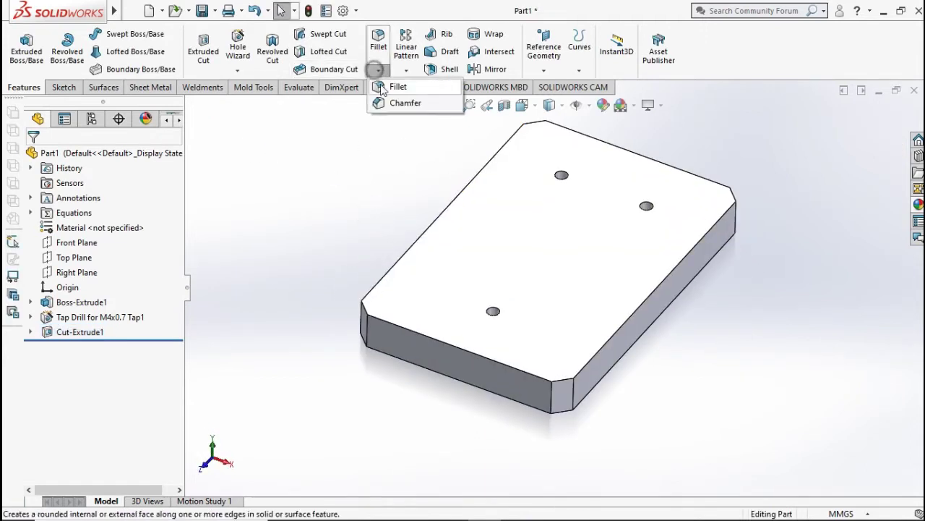
left_click(383, 103)
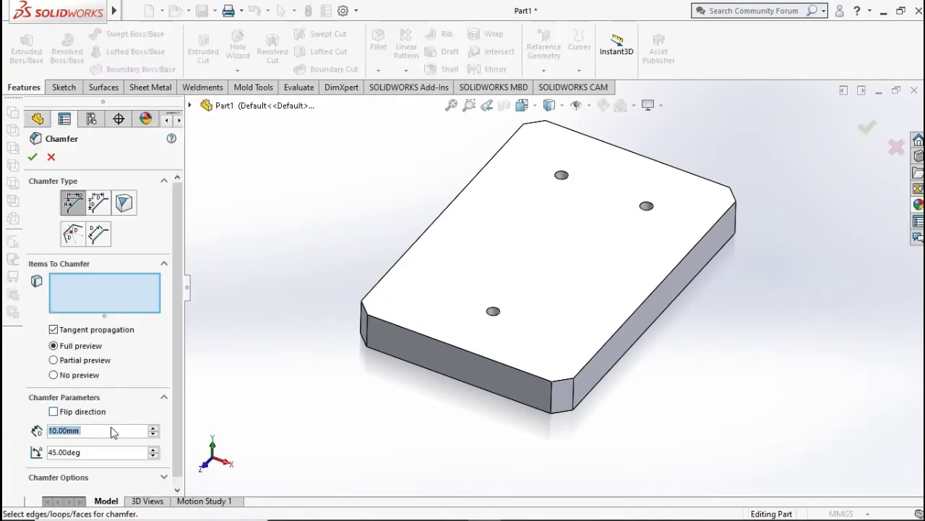
type("1")
key("Return")
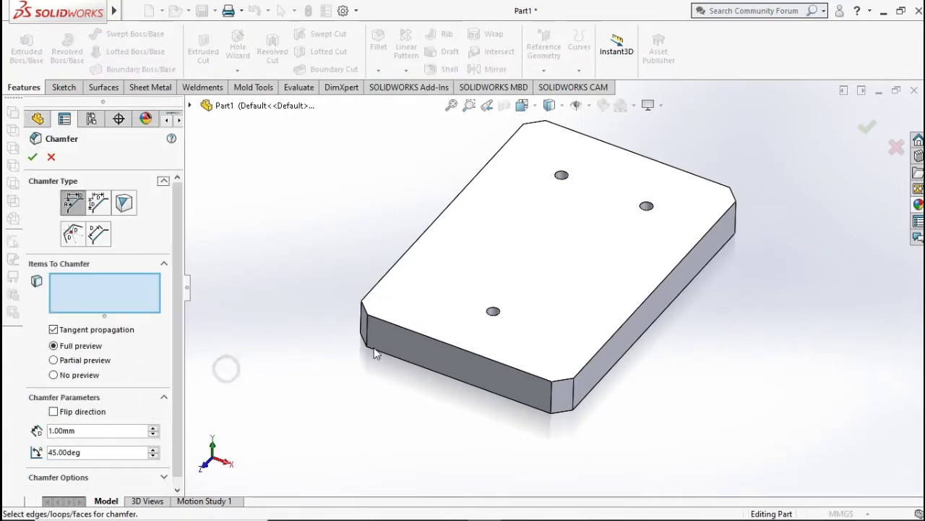
Add the front top edge and a corner edge, removing the accidentally picked top face
left_click(442, 342)
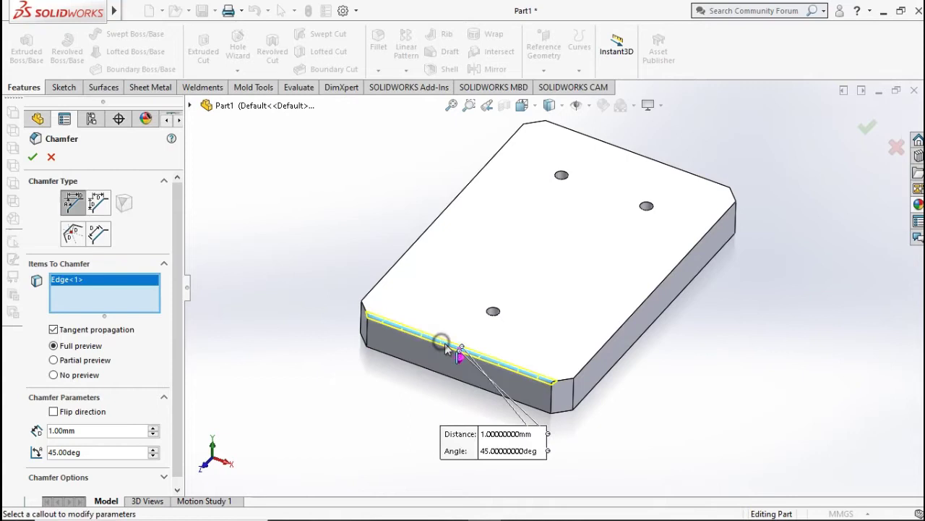
left_click(562, 381)
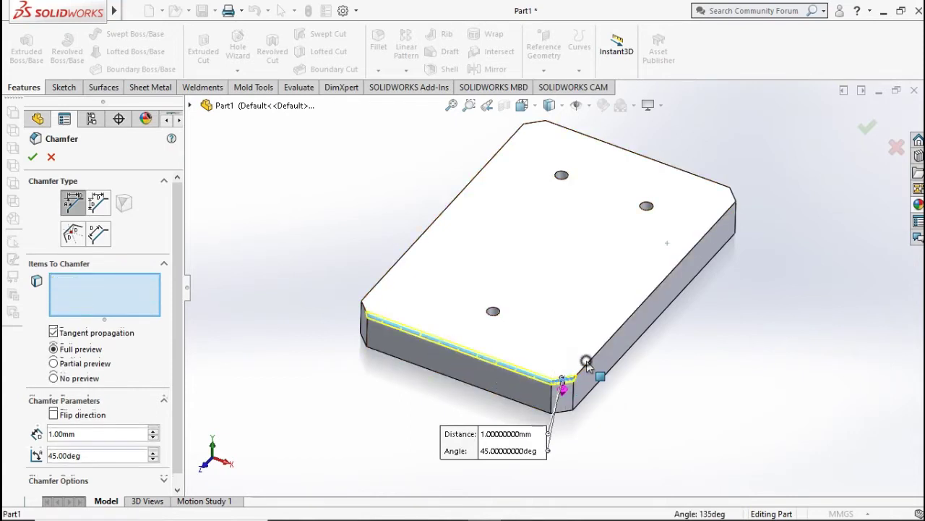
left_click(587, 363)
middle_click_drag(518, 287, 470, 246)
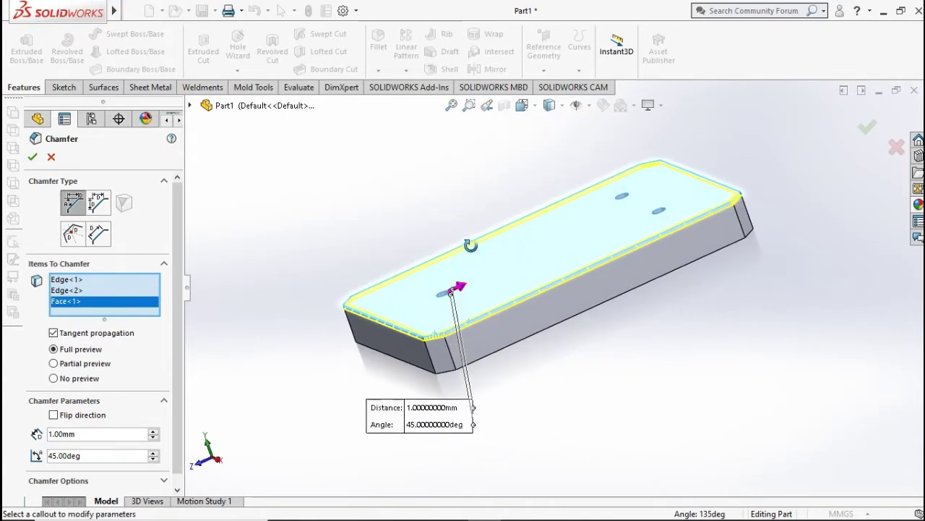
right_click(115, 316)
left_click(138, 325)
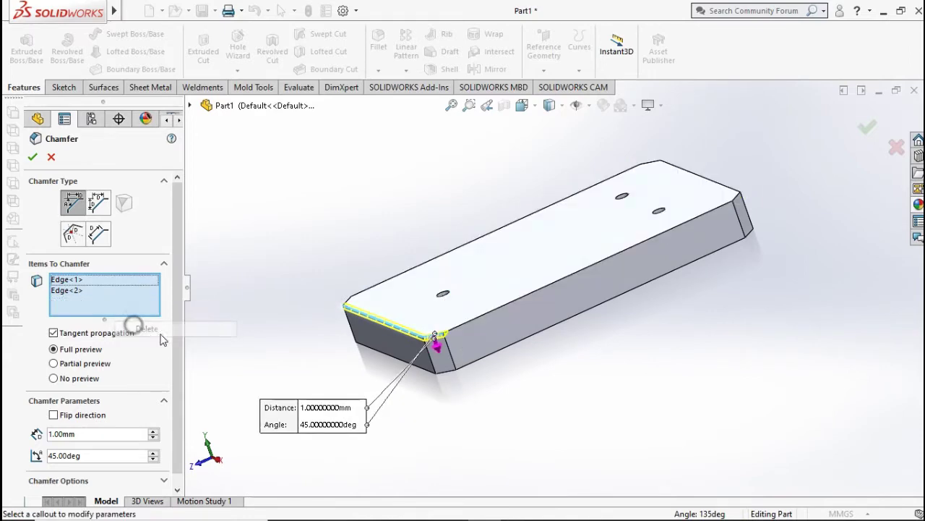
Add the remaining long and corner top edges and apply the 1 mm 45° chamfer
left_click(501, 318)
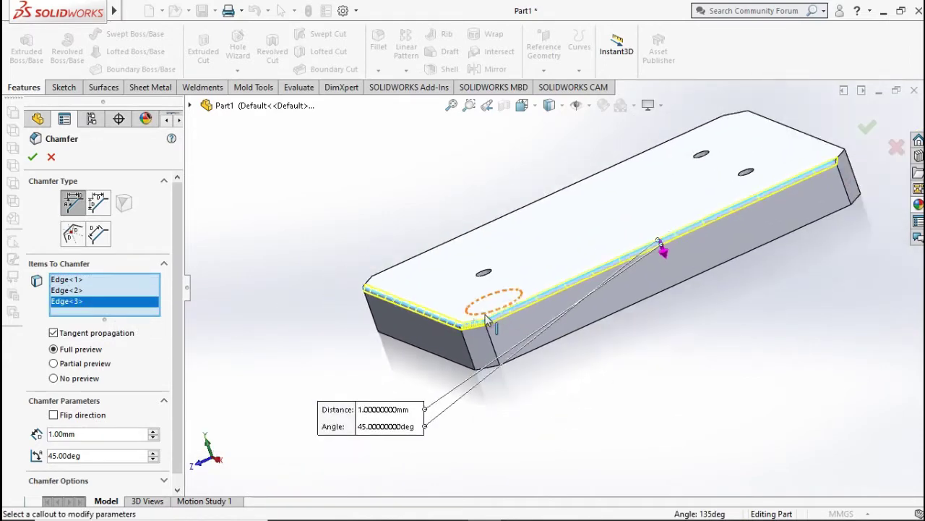
middle_click_drag(506, 318, 768, 196)
scroll(768, 197, "down", 2)
scroll(701, 282, "down", 2)
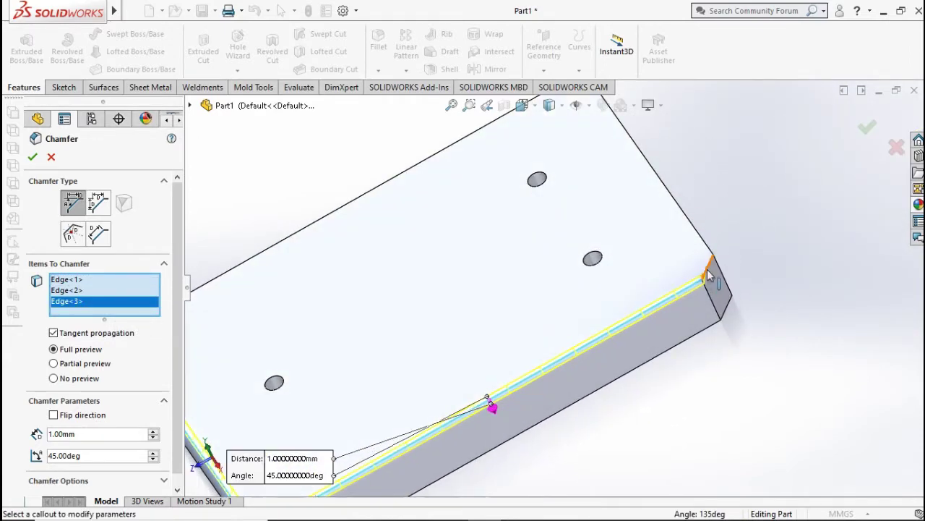
left_click(708, 272)
left_click(708, 244)
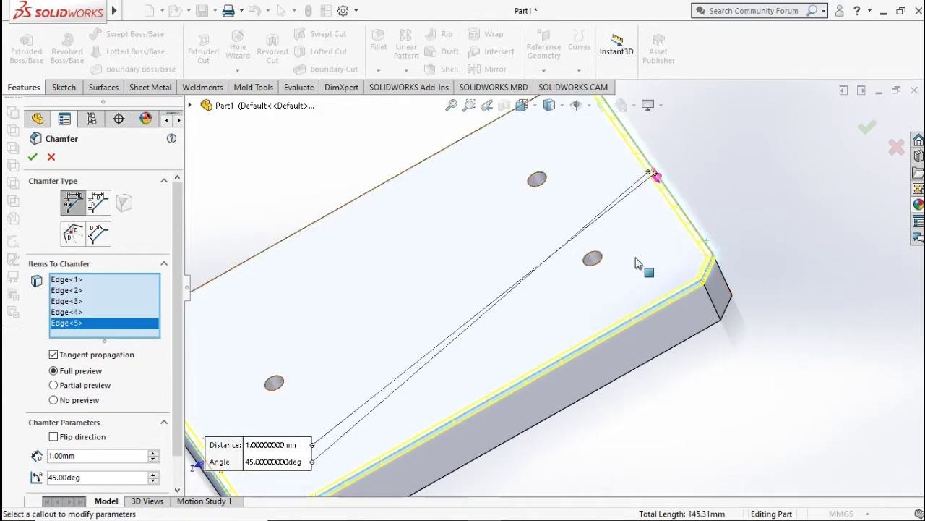
scroll(480, 221, "up", 3)
scroll(496, 256, "down", 4)
left_click(517, 278)
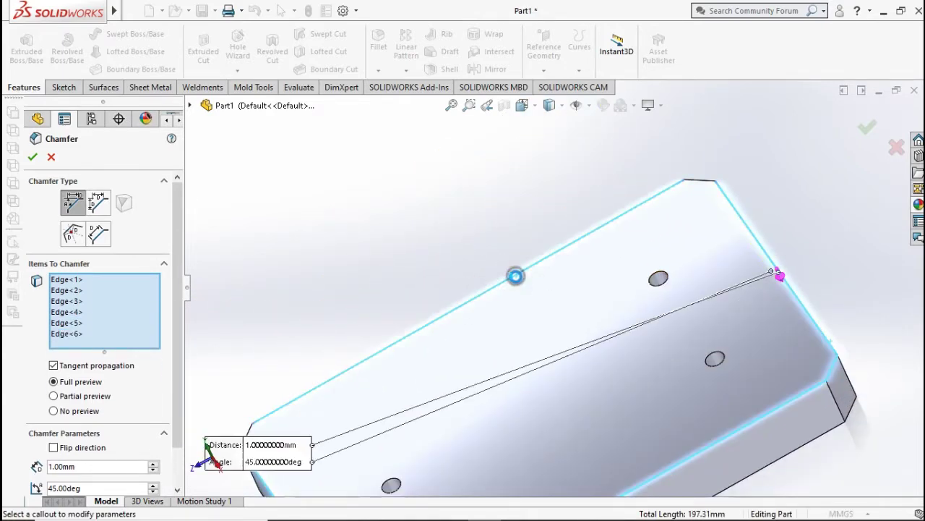
left_click(705, 185)
scroll(566, 306, "up", 2)
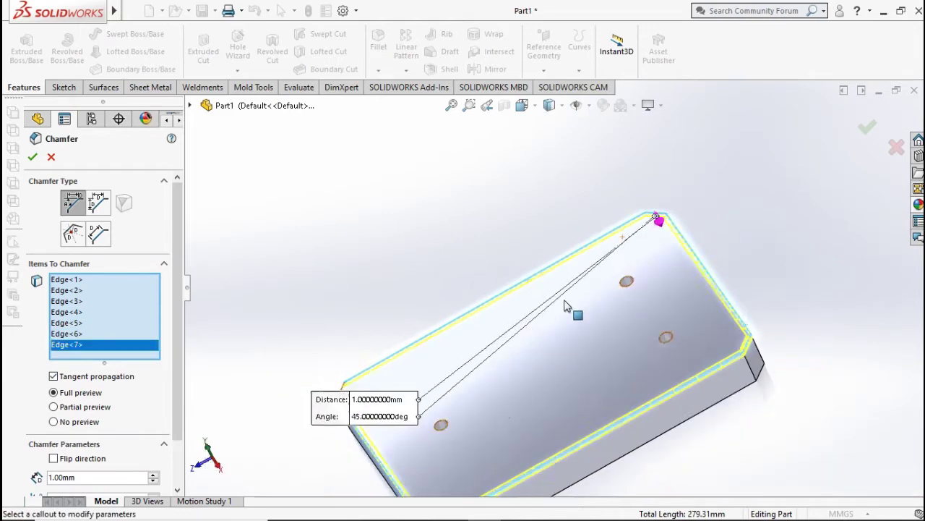
scroll(420, 340, "down", 4)
mouse_move(413, 333)
middle_mouse_down()
mouse_move(424, 306)
mouse_move(467, 314)
mouse_move(452, 354)
middle_mouse_up()
left_click(439, 351)
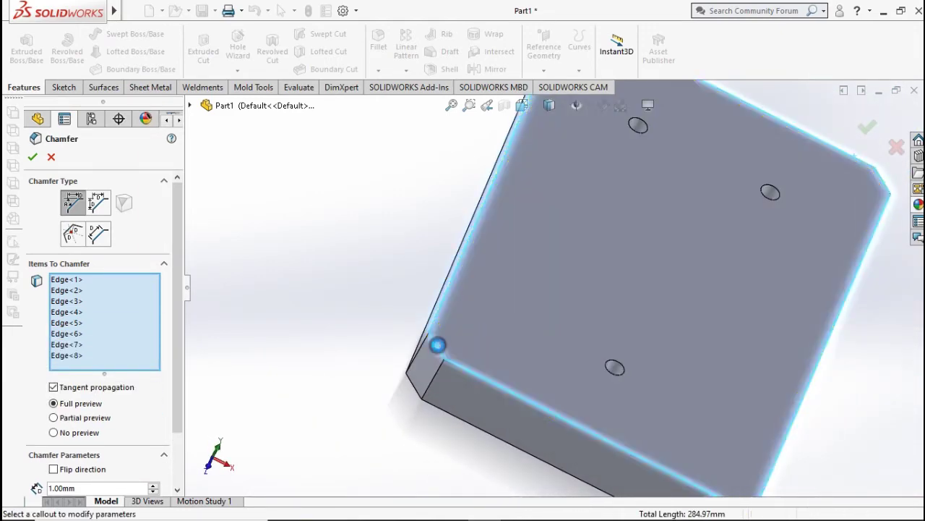
scroll(439, 351, "up", 3)
mouse_move(543, 354)
middle_mouse_down()
mouse_move(602, 381)
mouse_move(612, 314)
middle_mouse_up()
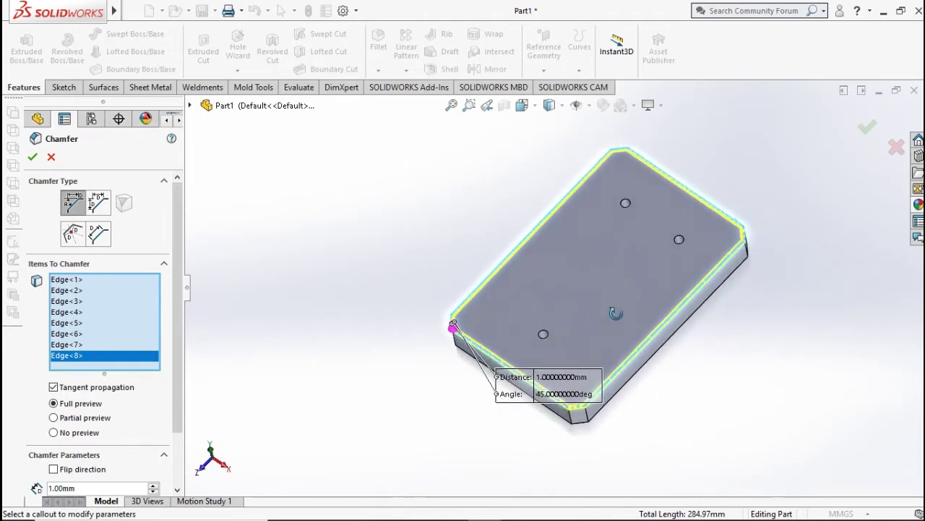
left_click(32, 158)
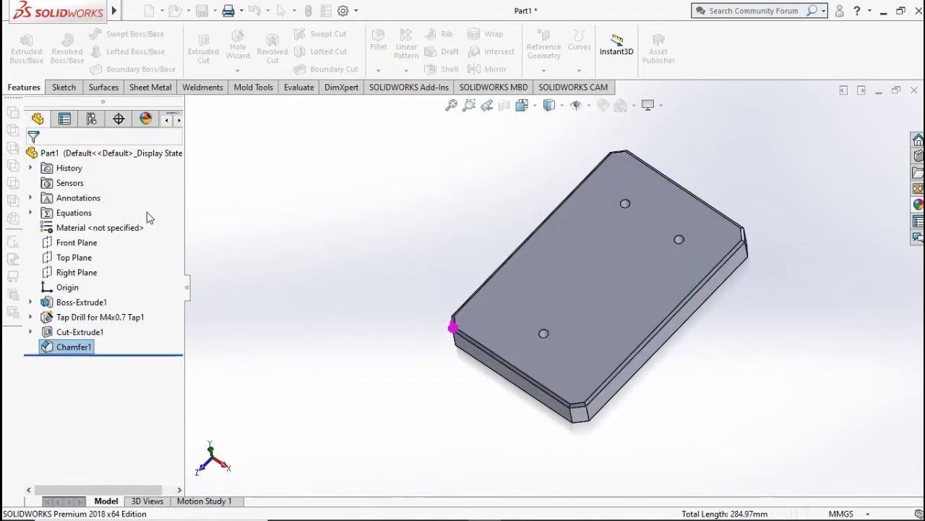
In isometric view, apply the Metal > Steel polished steel appearance to the whole part
key("ctrl+7")
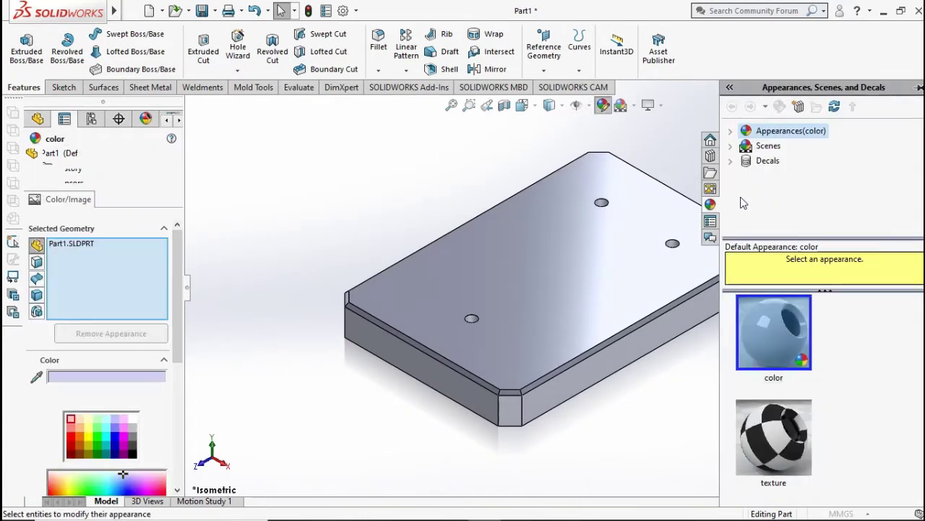
left_click(746, 160)
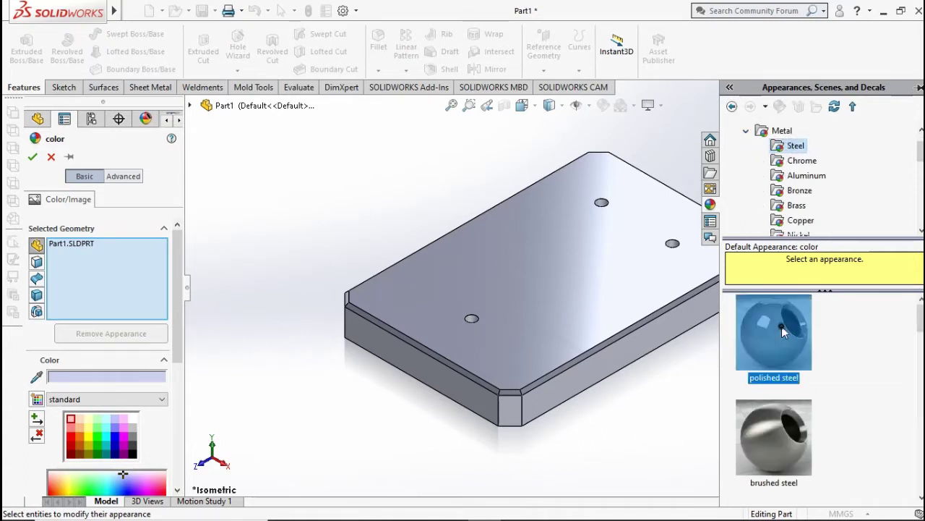
left_click(781, 326)
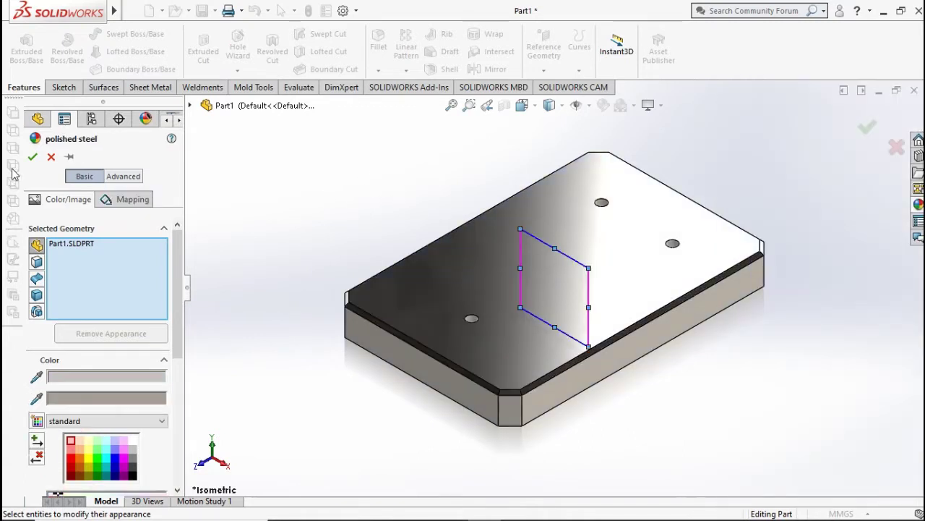
left_click(33, 156)
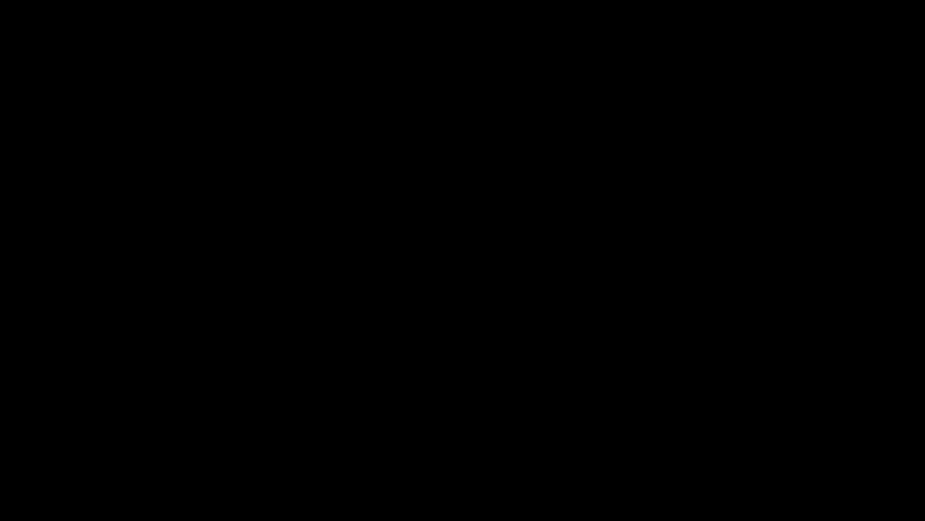
Sketch on the Right Plane, drawing lines from the origin up the tall side, slanted edge and top edge
left_click(75, 257)
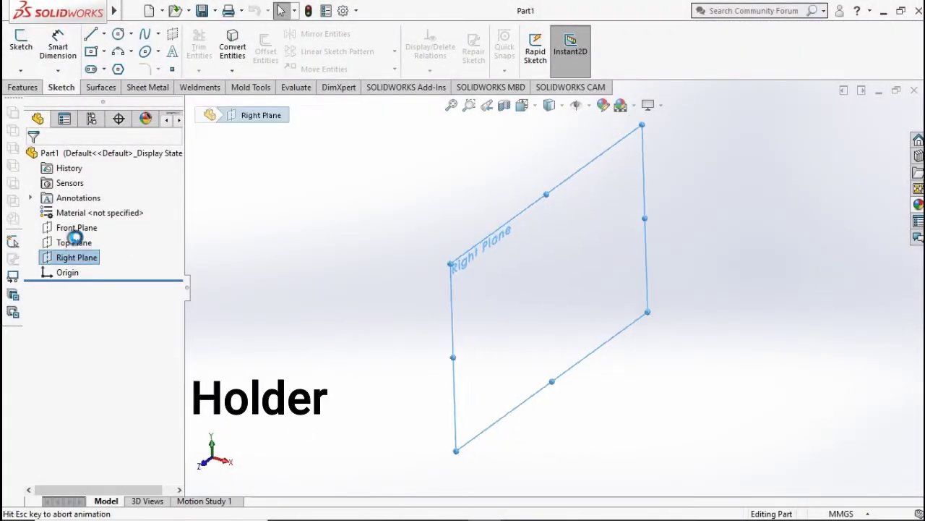
left_click(93, 36)
scroll(597, 271, "up", 3)
scroll(575, 240, "down", 3)
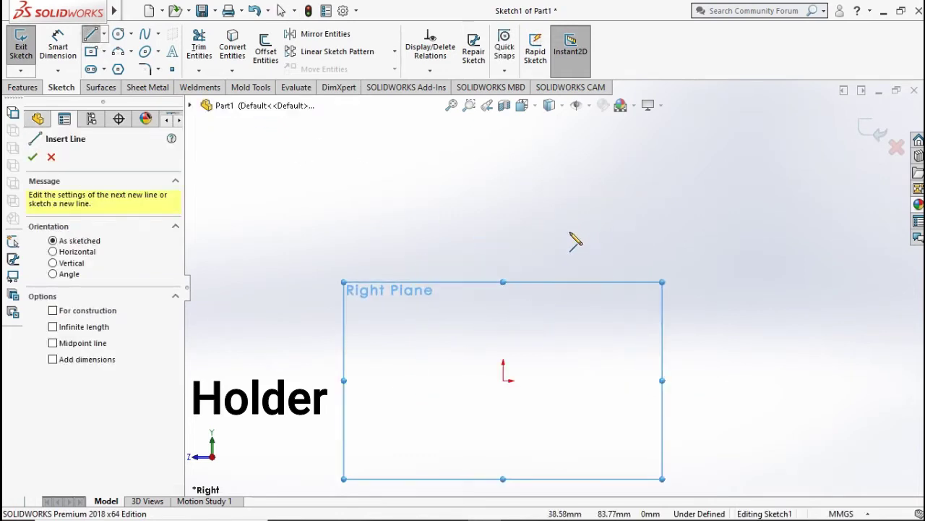
left_click(503, 379)
left_click(464, 379)
left_click(461, 256)
left_click(499, 255)
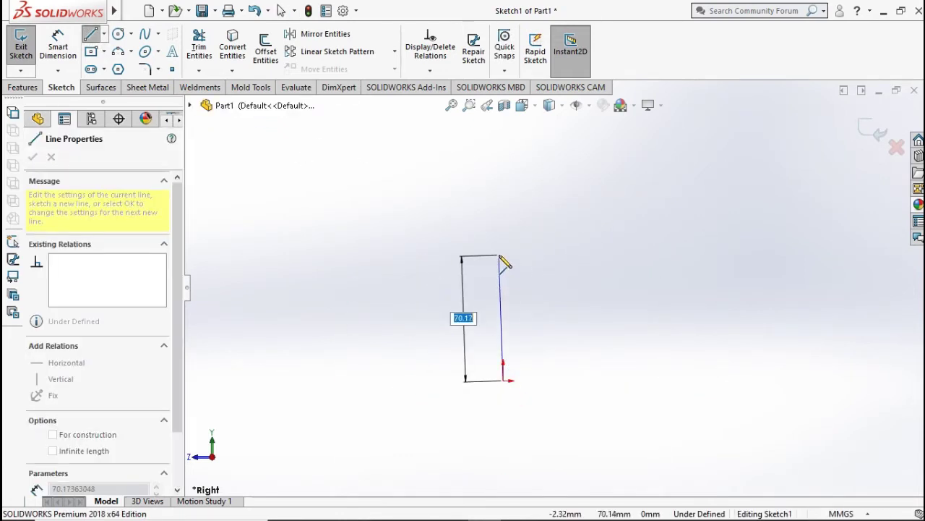
left_click(501, 265)
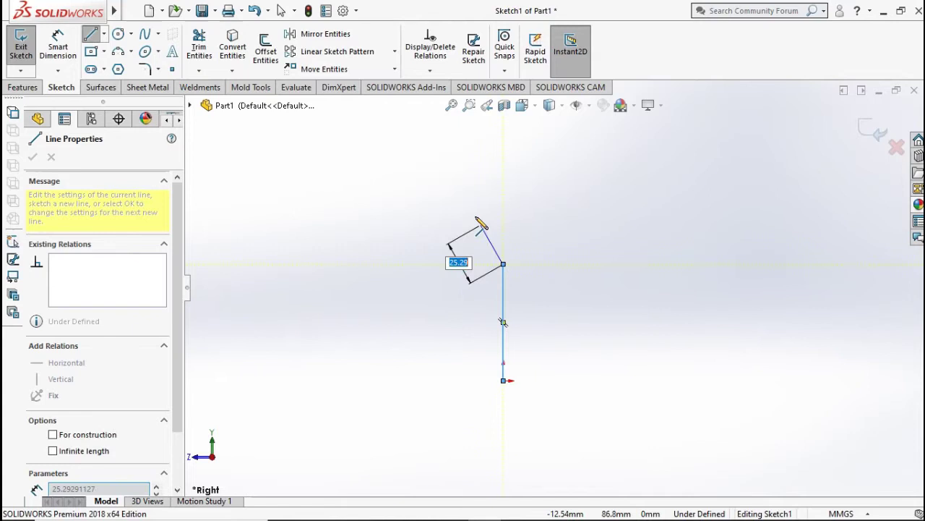
left_click(468, 178)
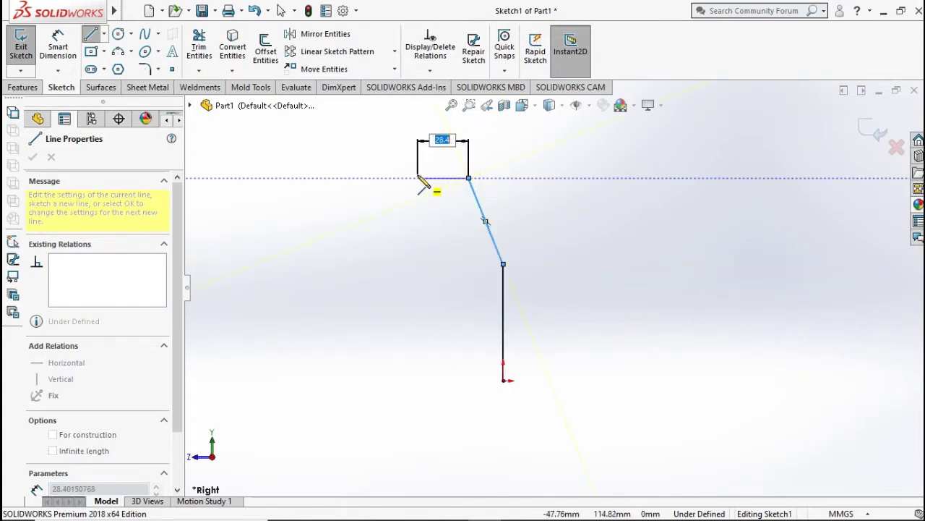
left_click(418, 178)
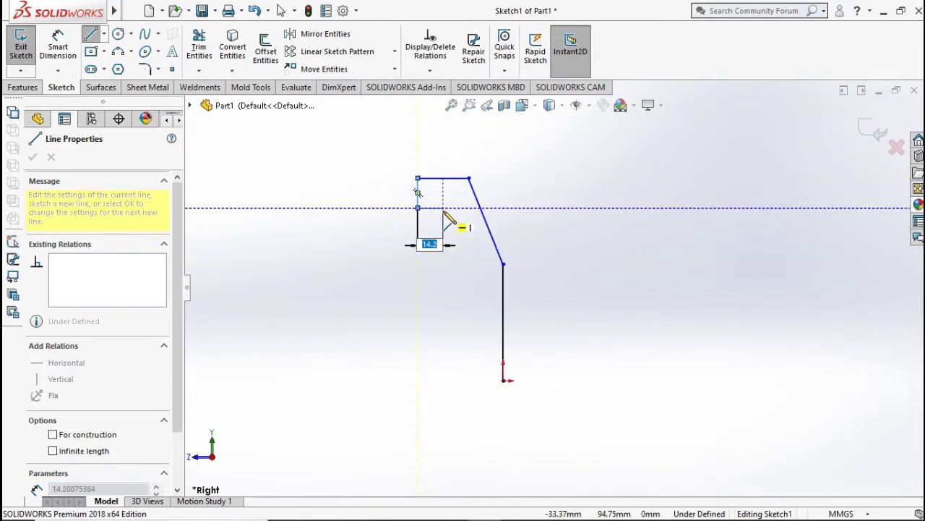
Draw the notch, lower step and base lip, closing the profile at the origin and ending line drawing
left_click(443, 209)
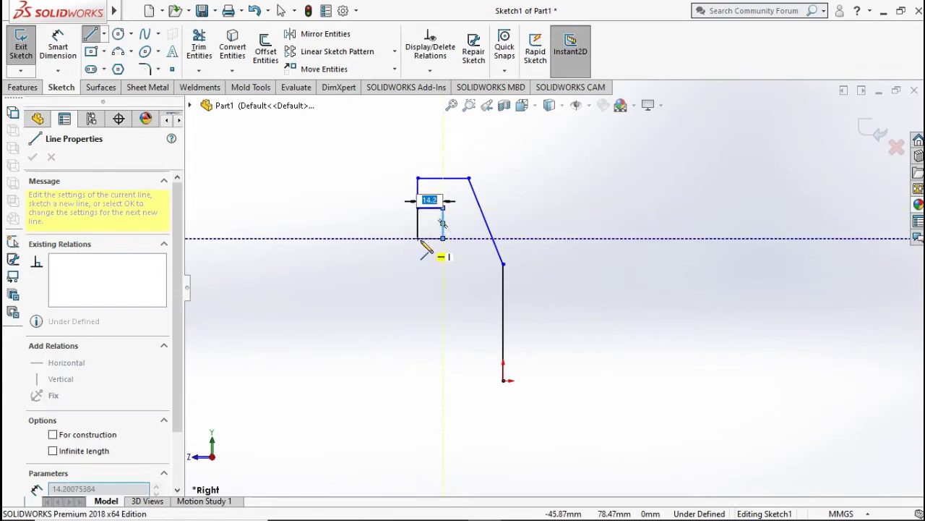
left_click(443, 238)
left_click(417, 298)
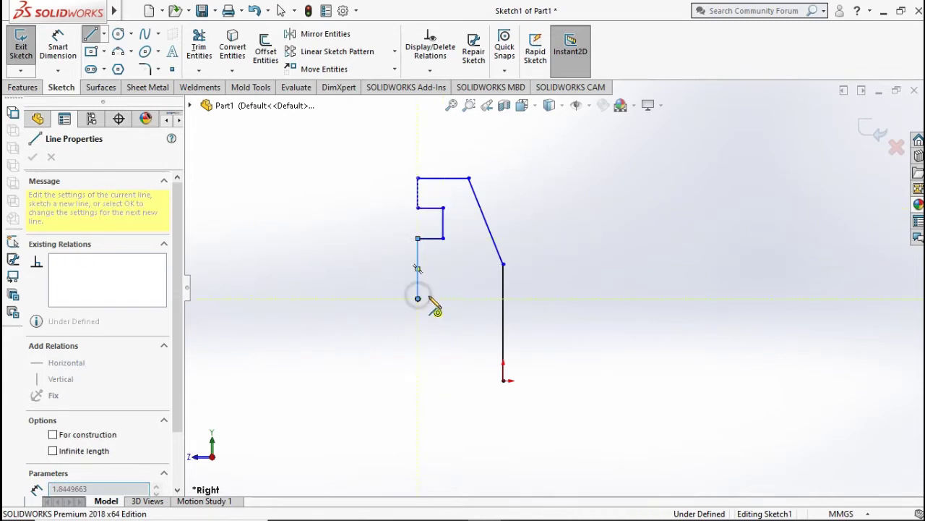
left_click(458, 297)
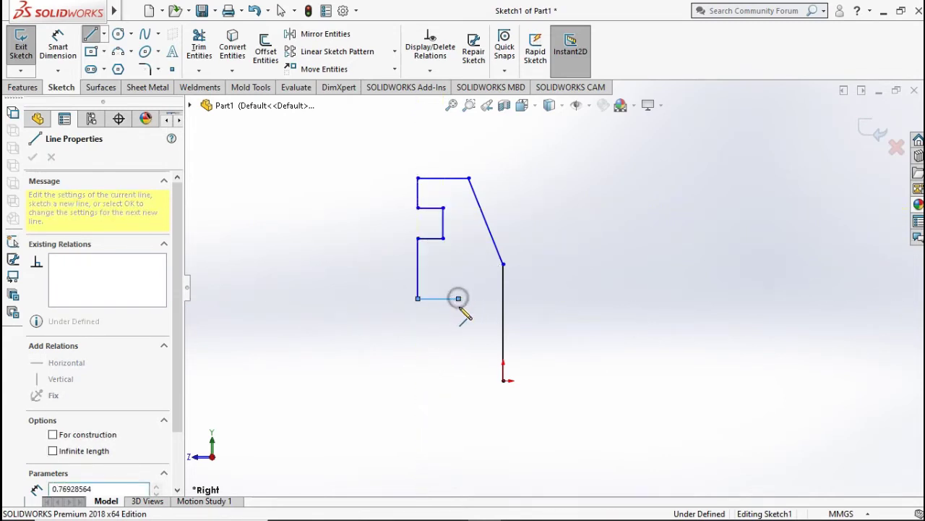
left_click(458, 358)
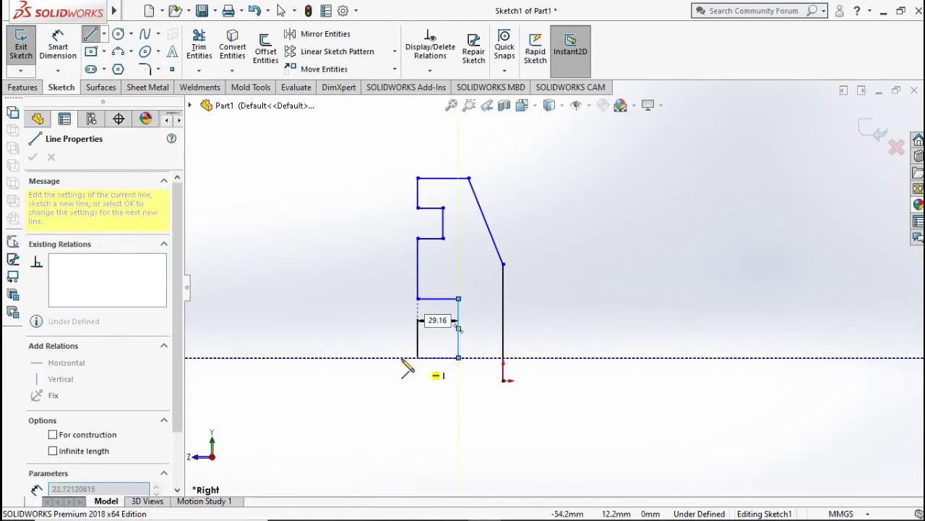
left_click(389, 357)
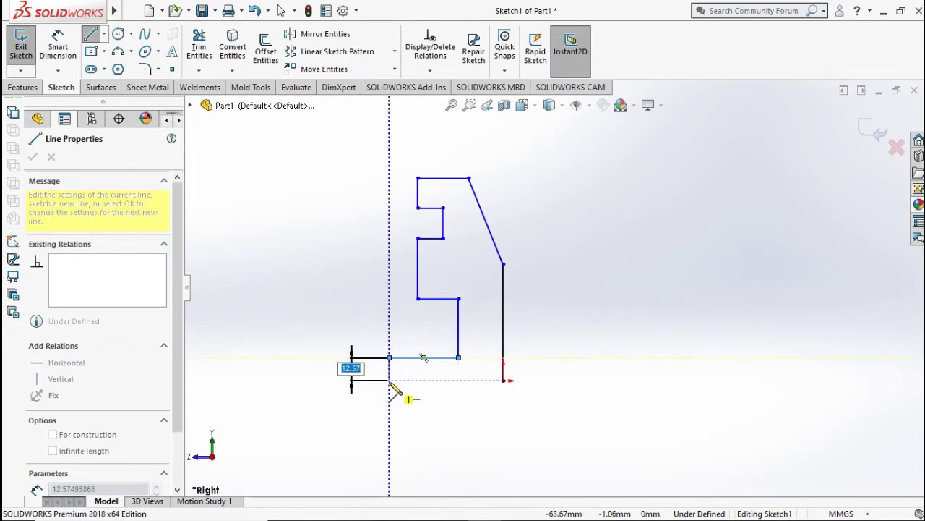
left_click(389, 381)
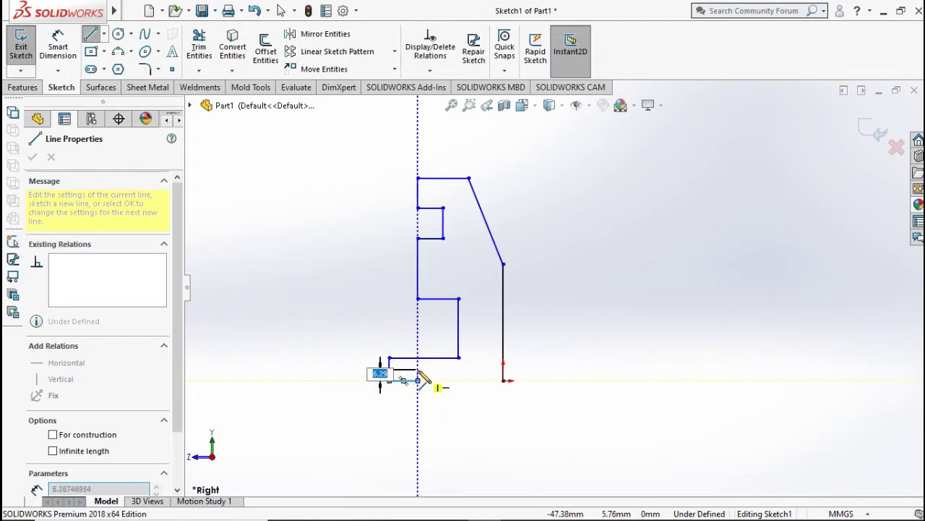
left_click(418, 372)
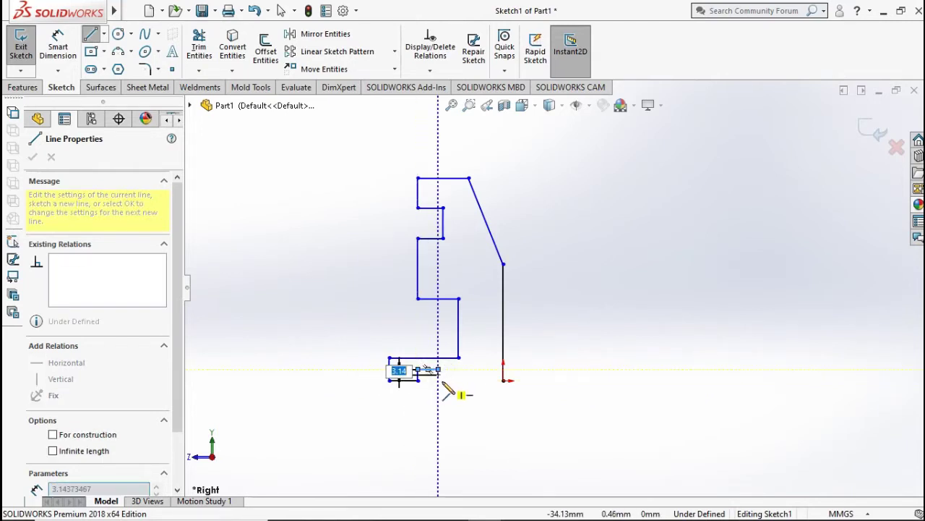
left_click(438, 377)
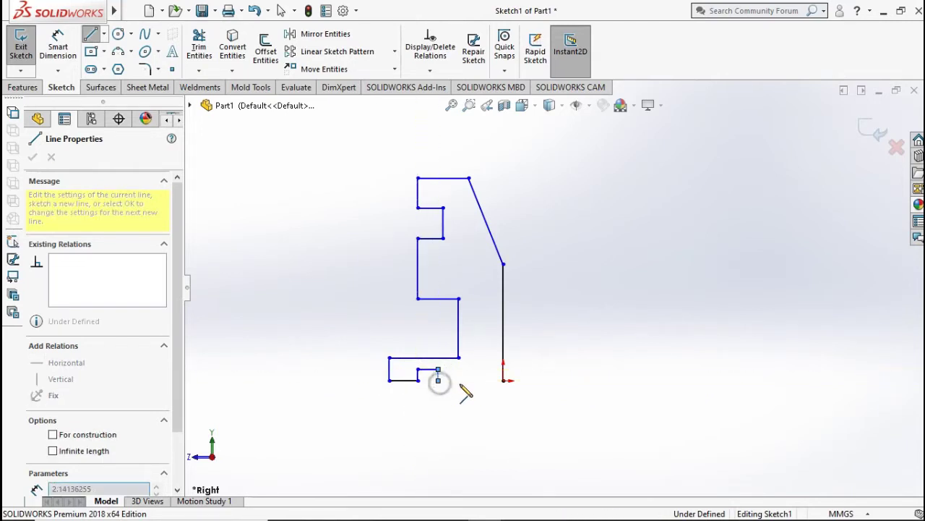
left_click(504, 380)
scroll(490, 372, "down", 2)
scroll(490, 372, "down", 2)
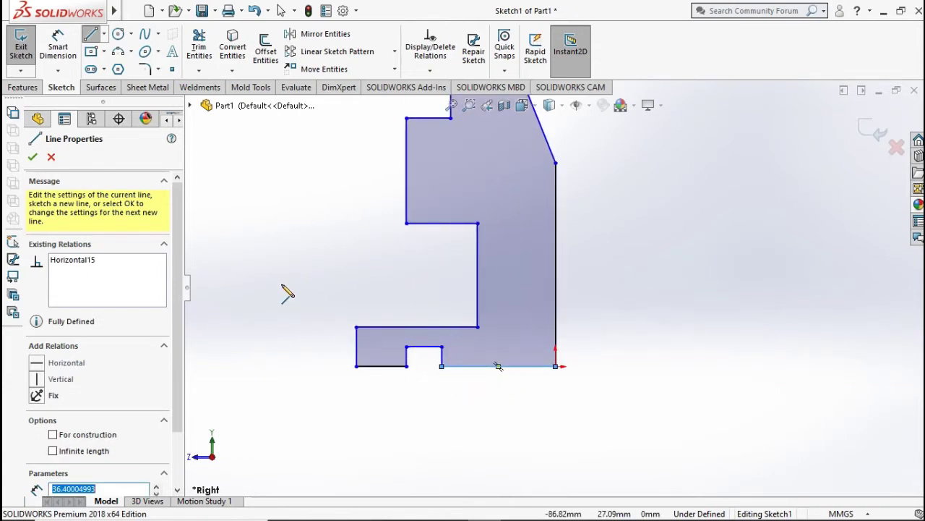
key("Escape")
key("Escape")
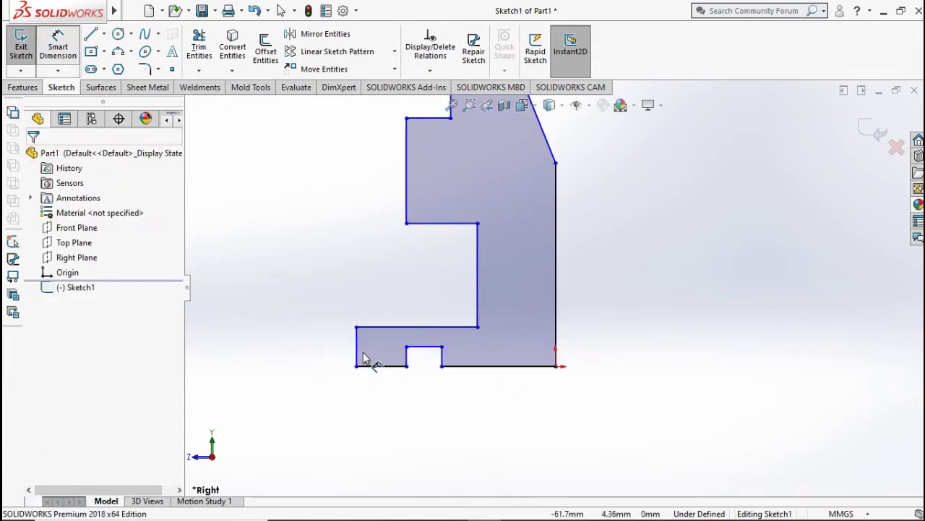
Dimension the 70 mm overall width and the 14 mm notch offset from the left edge
left_click(556, 348)
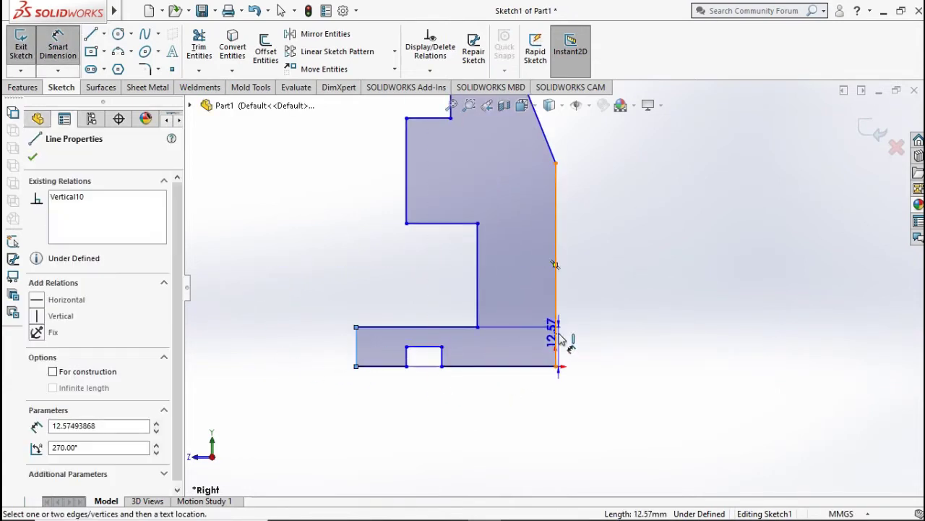
left_click(557, 335)
left_click(444, 463)
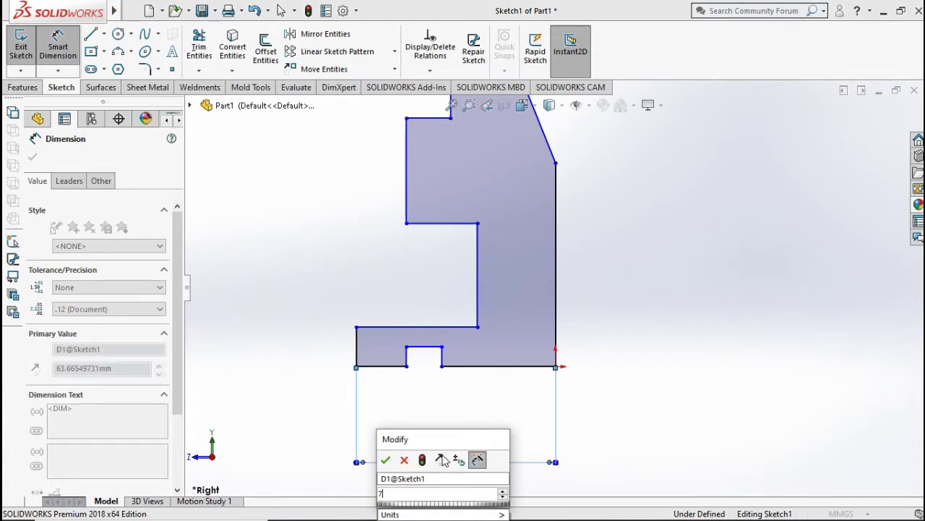
type("70")
left_click(389, 460)
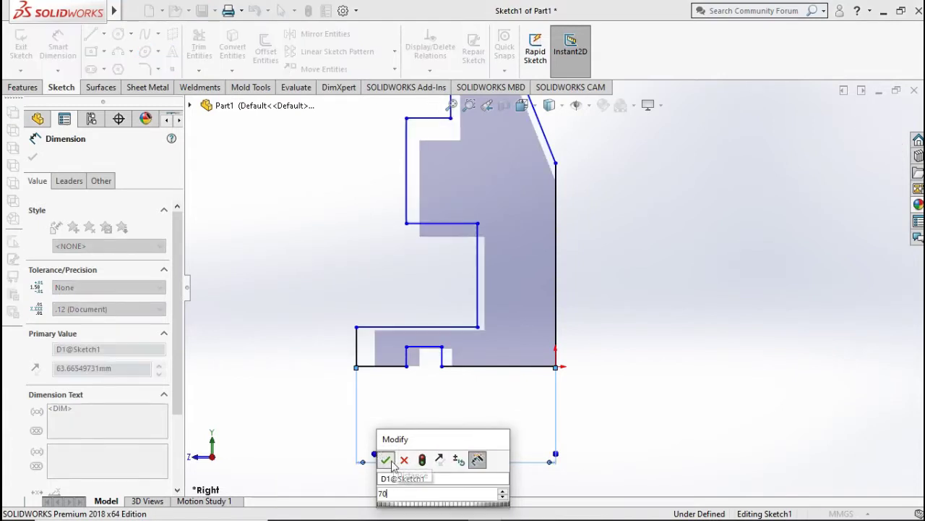
left_click(356, 354)
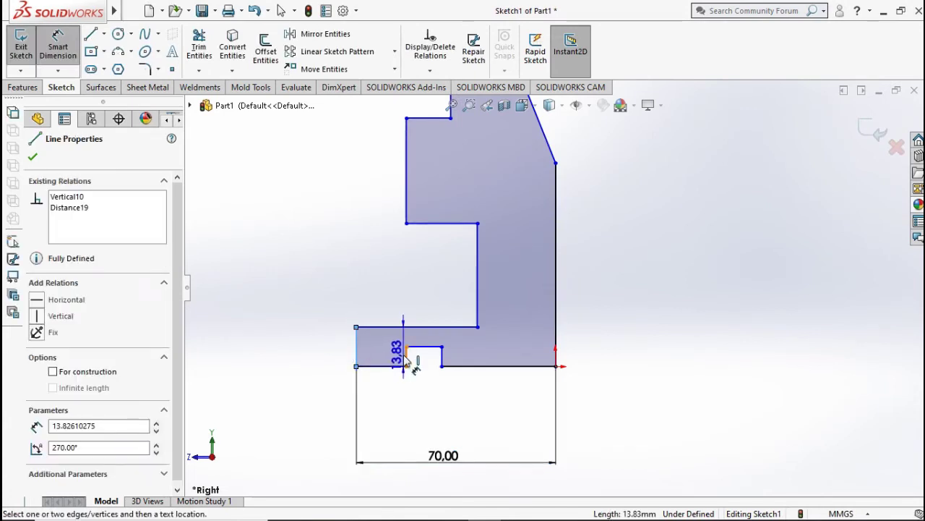
left_click(407, 362)
left_click(386, 411)
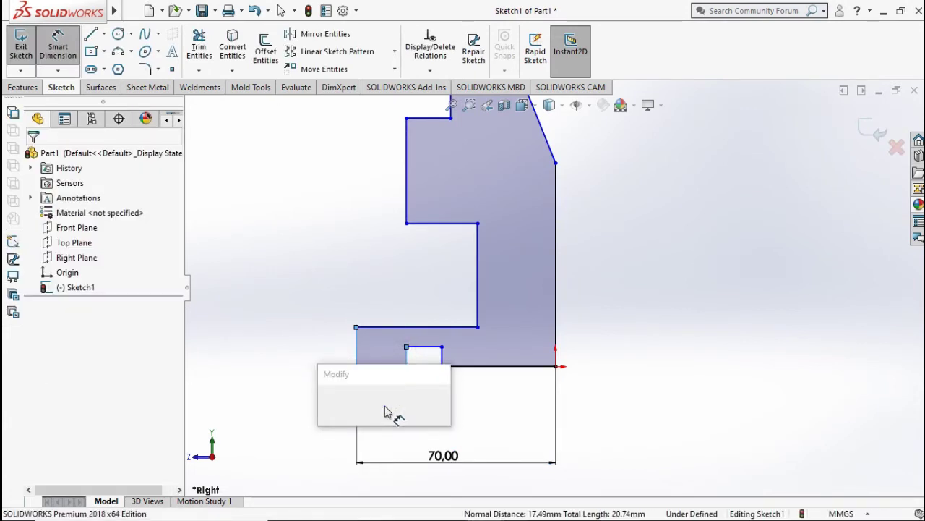
type("1")
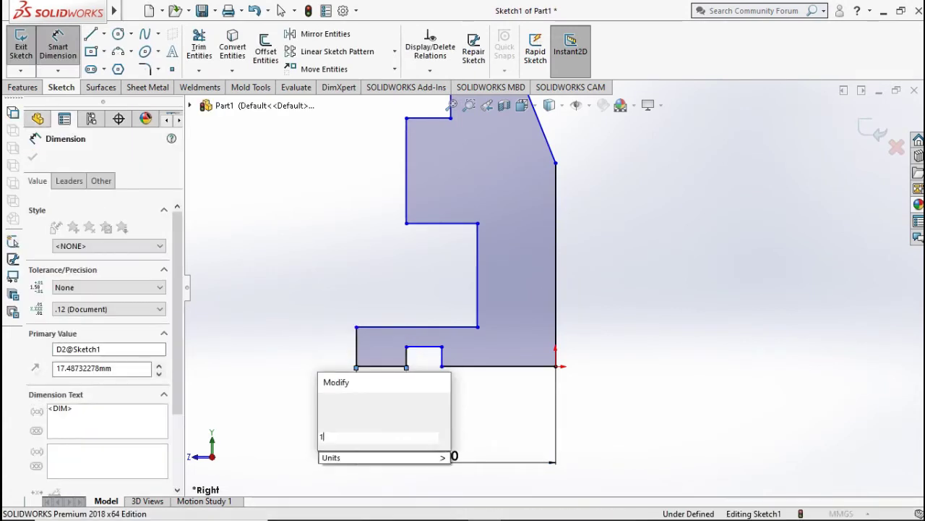
type("4")
key("Escape")
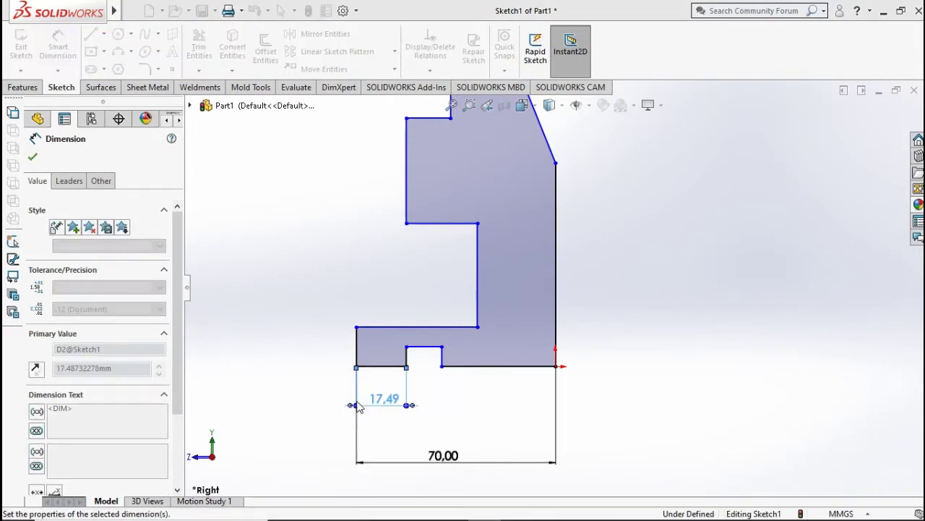
Dimension the notch end at 26 mm from the left edge and its depth at 5 mm
left_click(356, 347)
left_click(441, 356)
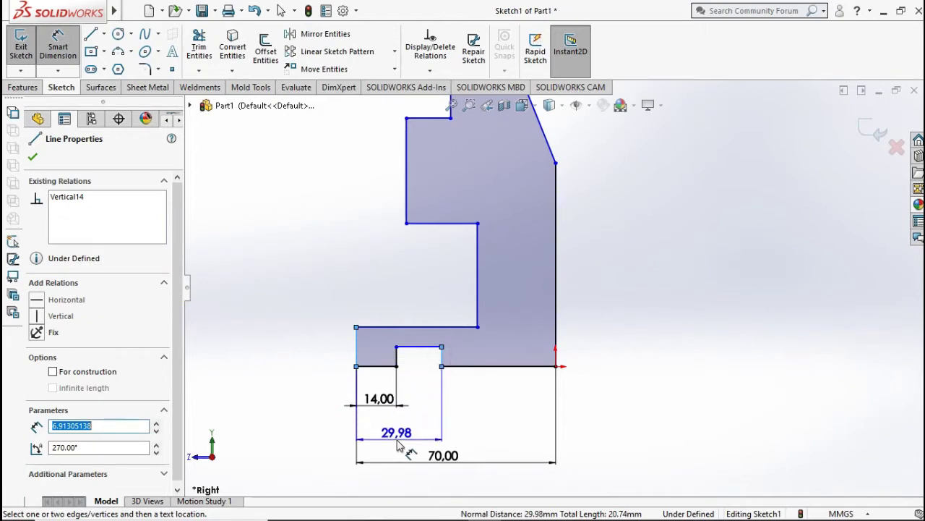
left_click(402, 434)
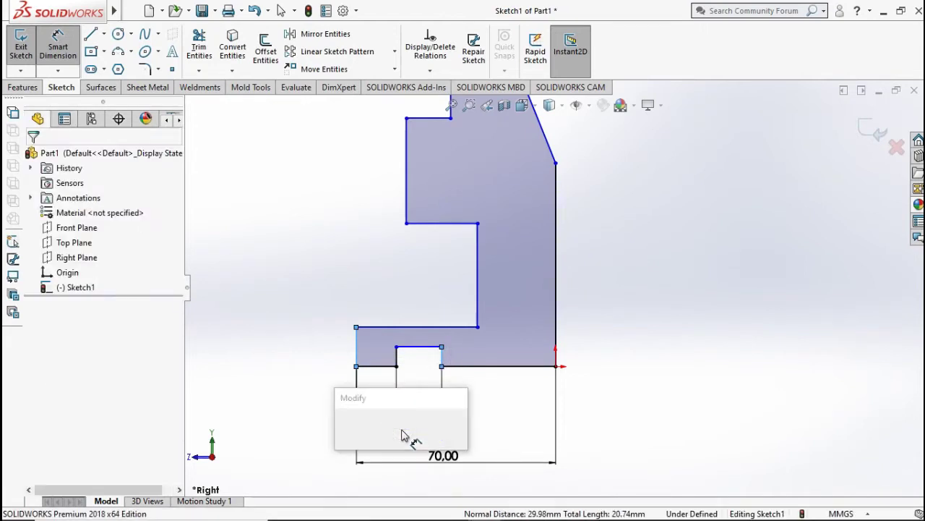
type("26")
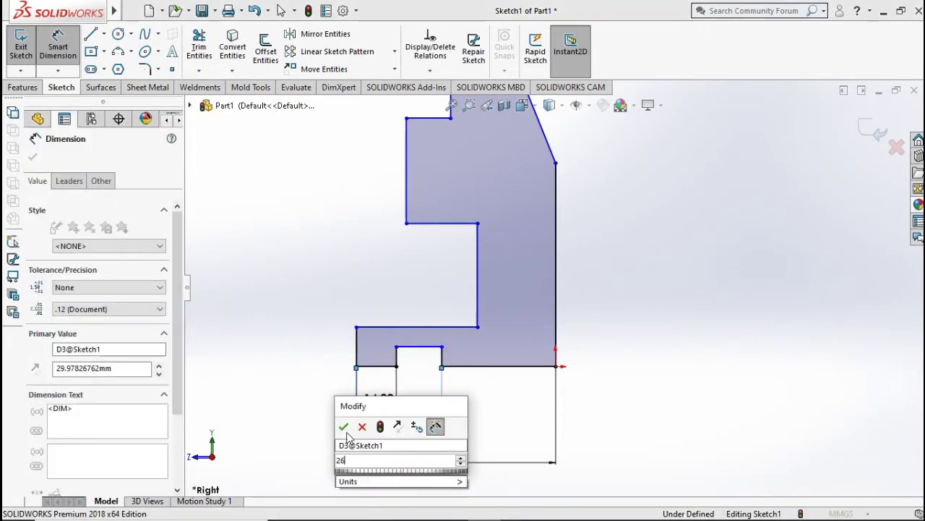
left_click(344, 426)
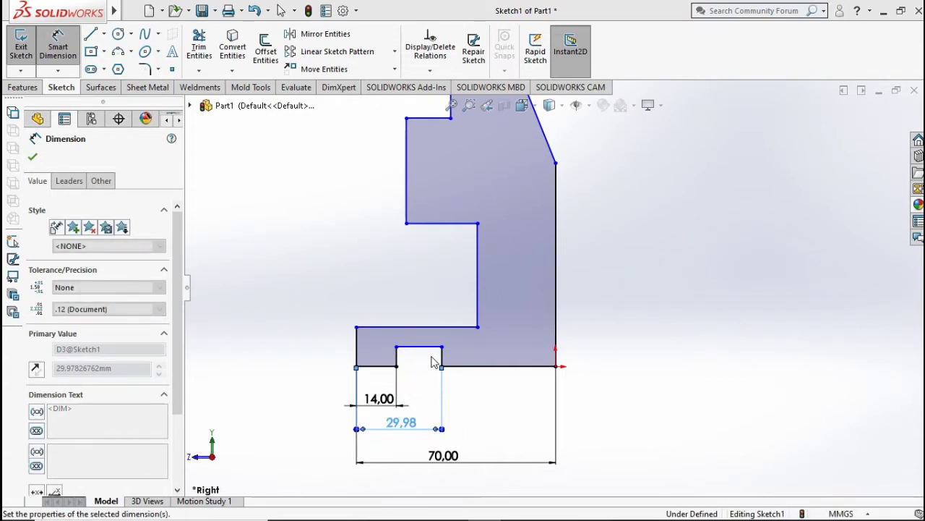
left_click(431, 356)
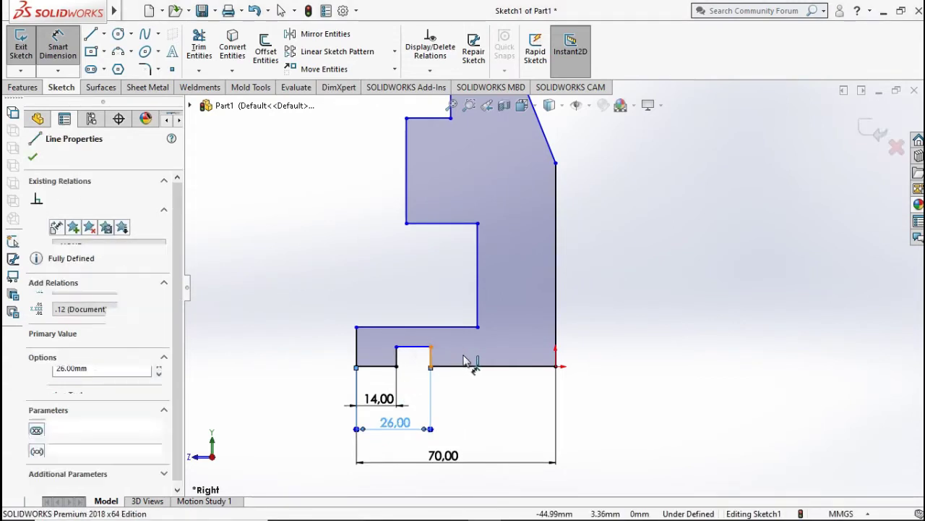
left_click(521, 331)
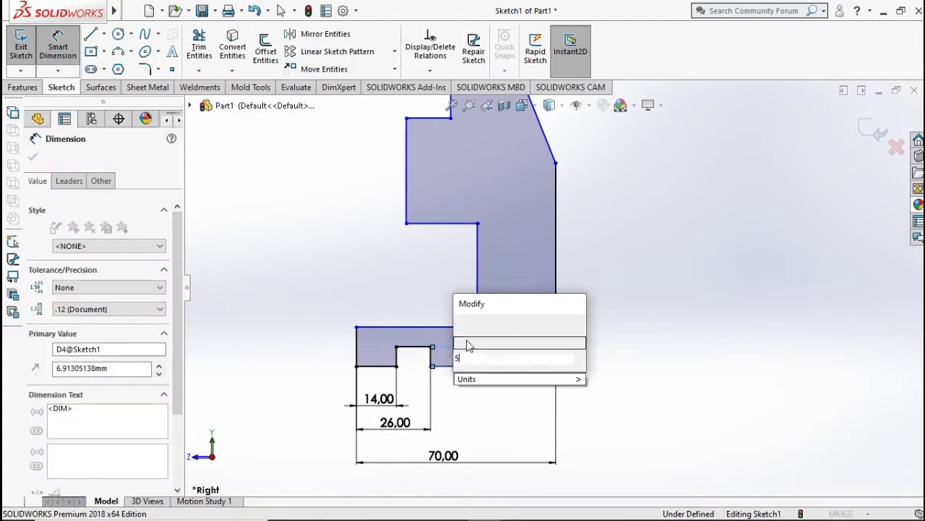
type("5")
left_click(464, 324)
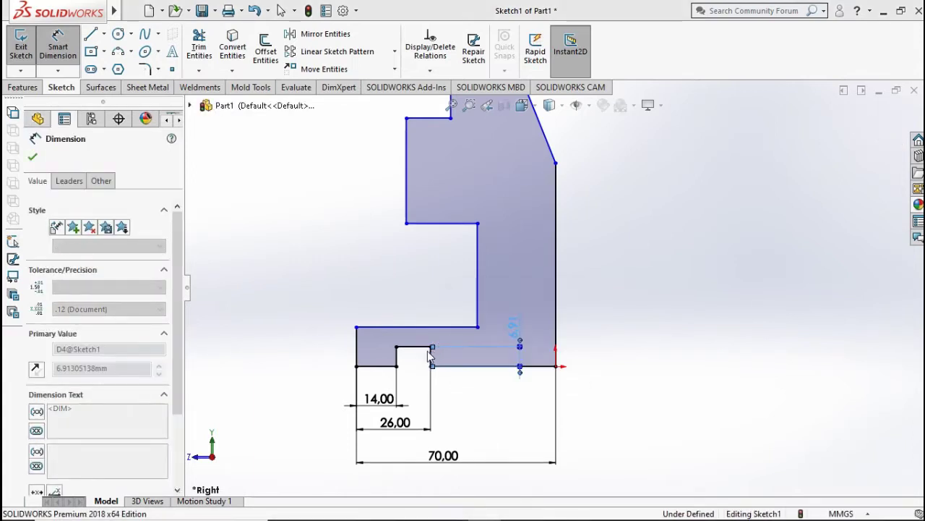
Dimension the lower step with a 15 mm height and a 40 mm length
left_click(377, 328)
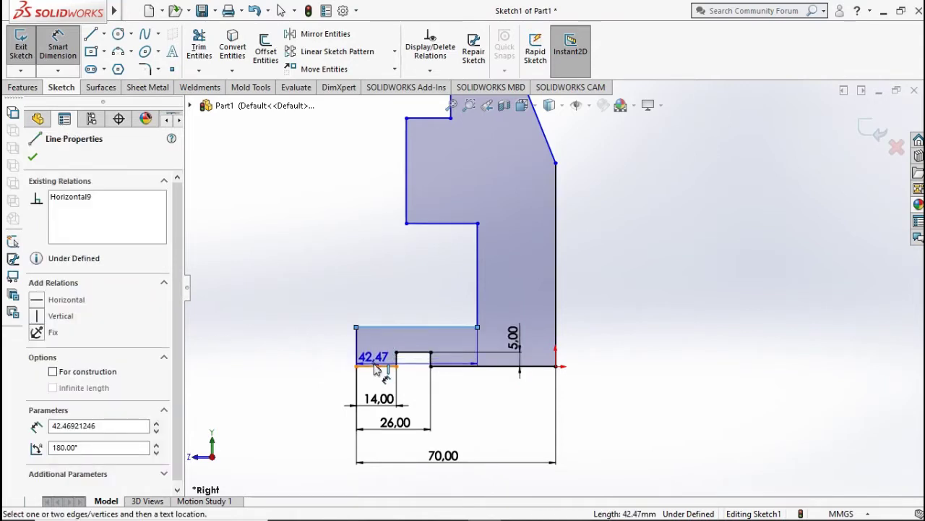
left_click(376, 366)
left_click(310, 360)
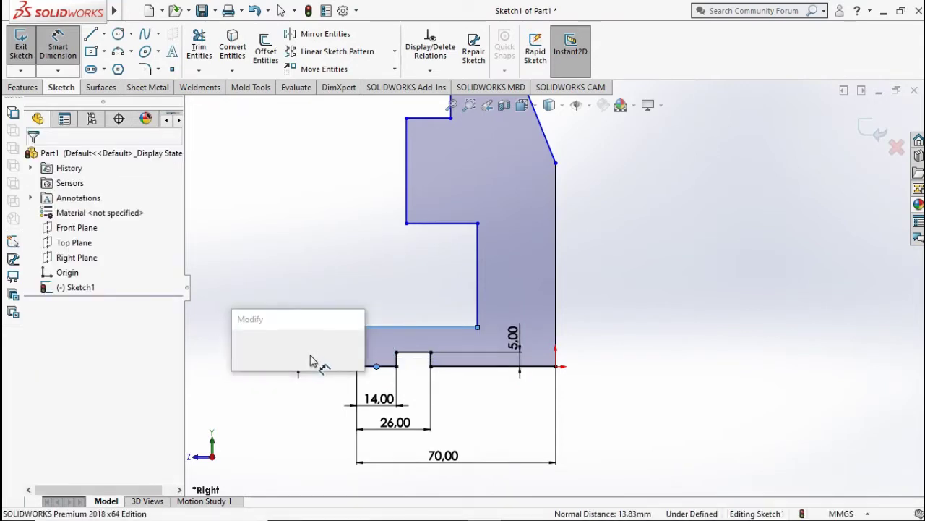
type("1")
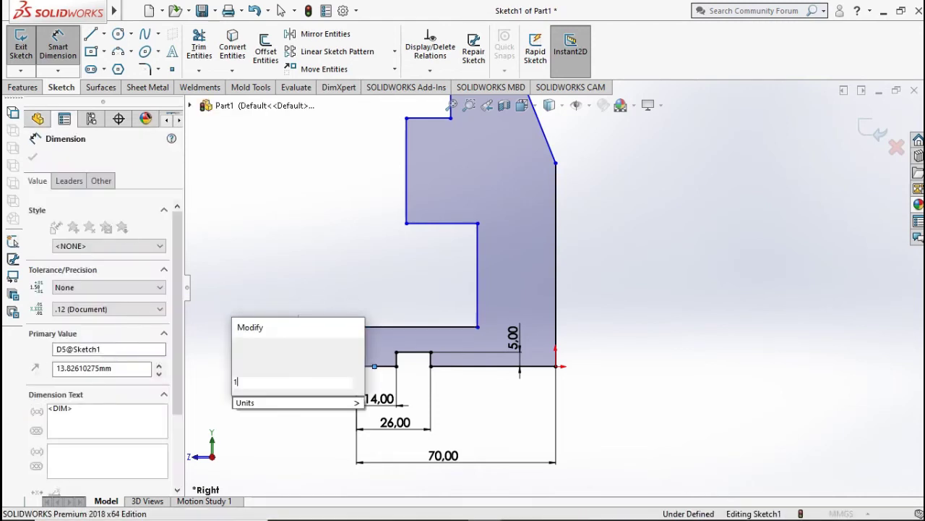
type("5")
left_click(259, 348)
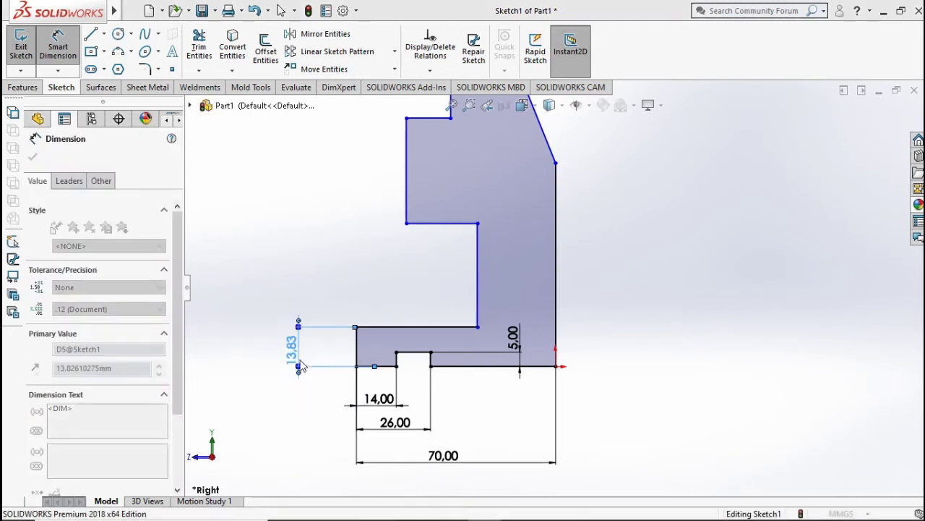
left_click(417, 322)
left_click(416, 318)
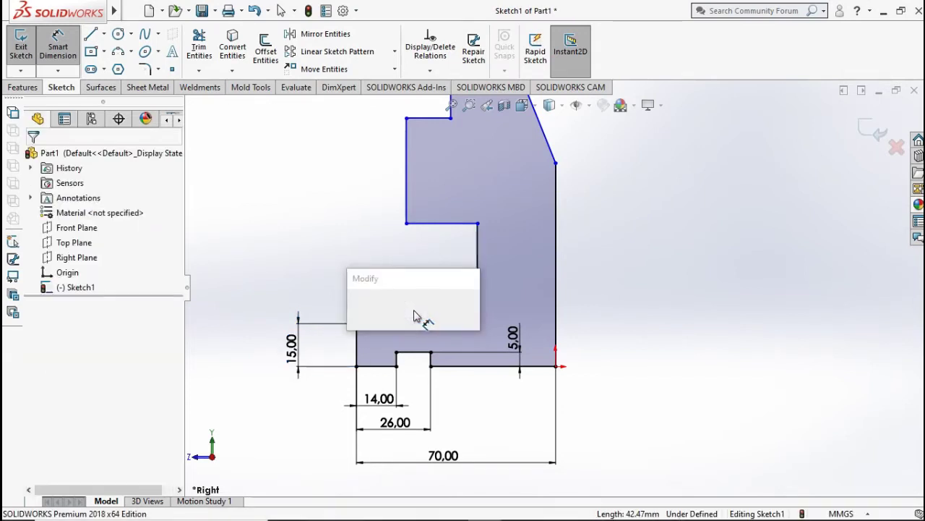
type("40")
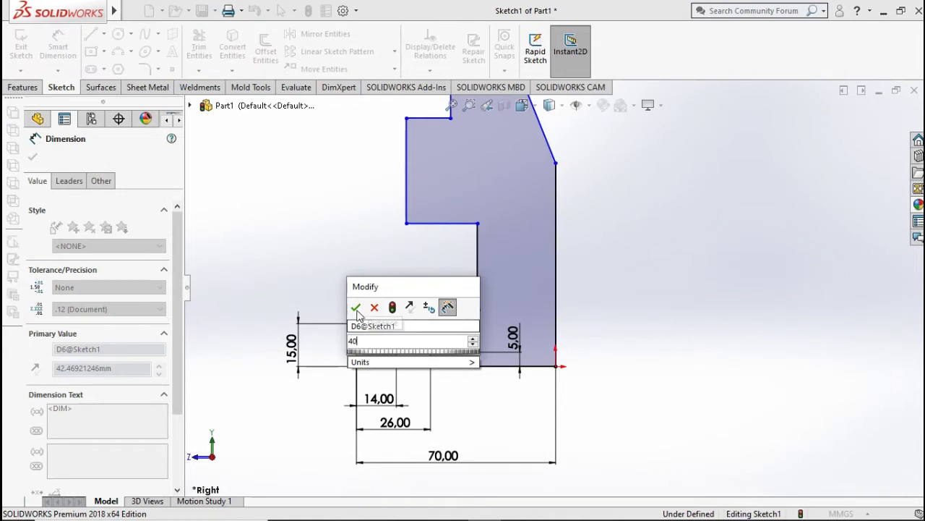
left_click(357, 308)
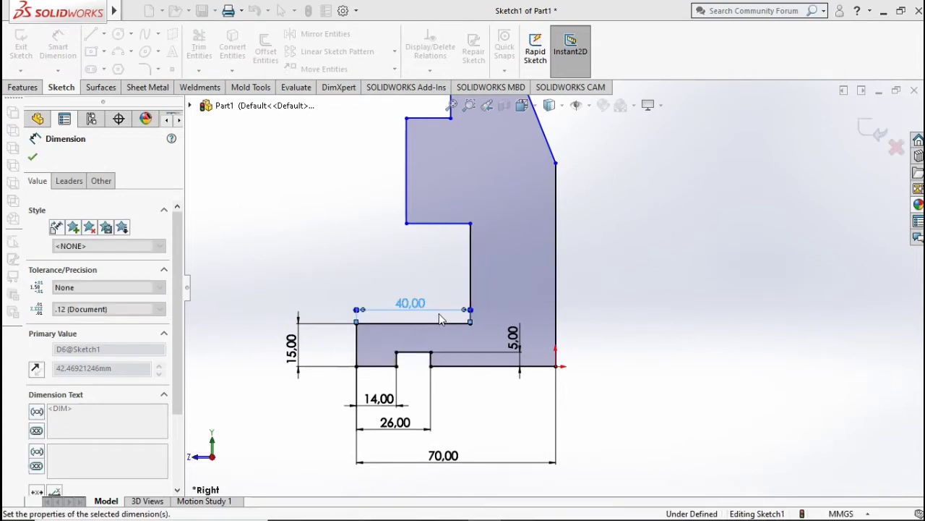
Dimension the recess with a 30 mm height and a 30 mm length
scroll(492, 275, "down", 3)
scroll(524, 293, "up", 4)
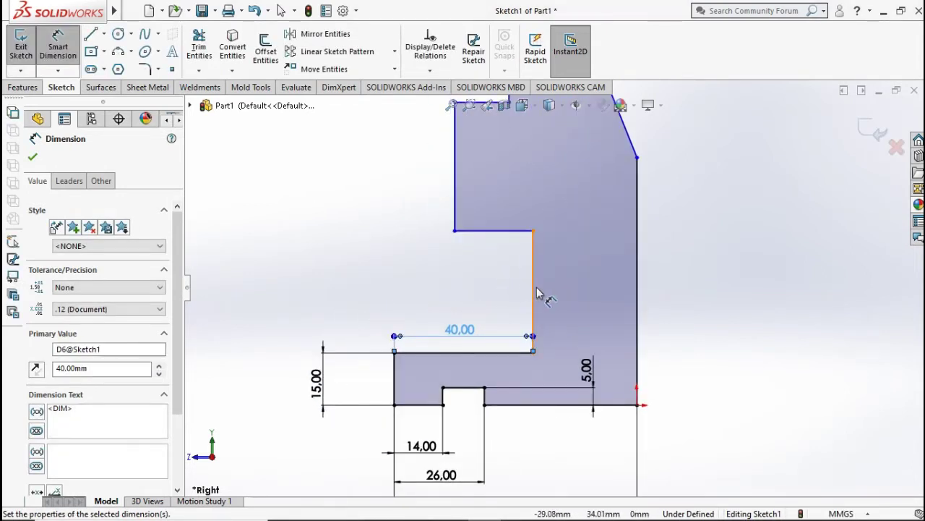
left_click(532, 289)
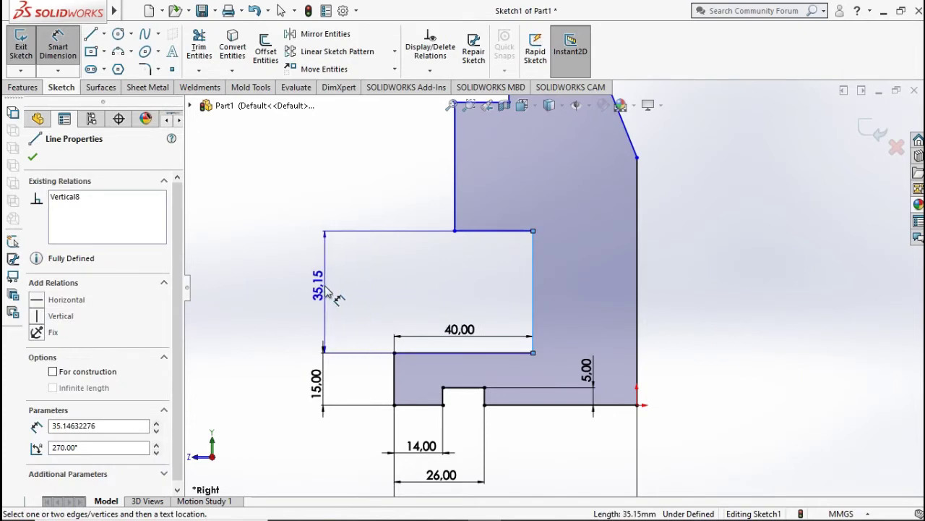
left_click(327, 293)
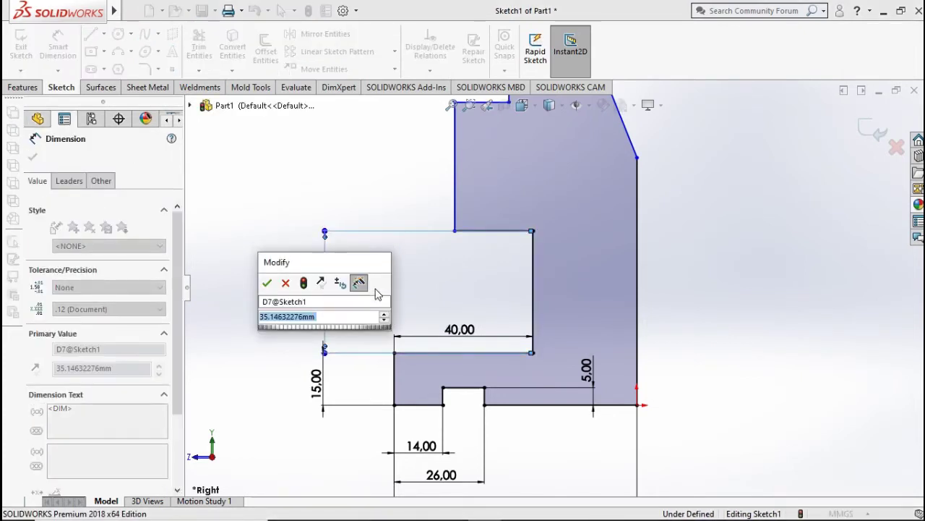
type("30")
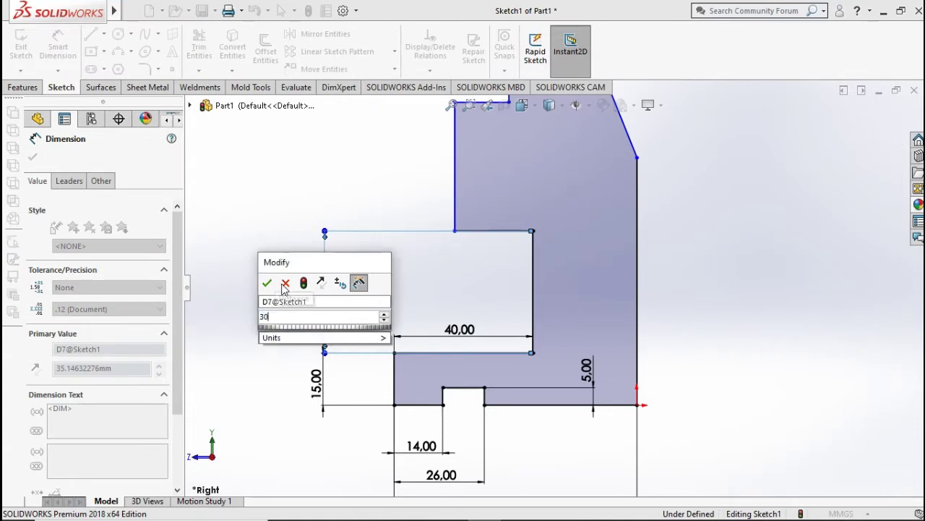
left_click(285, 283)
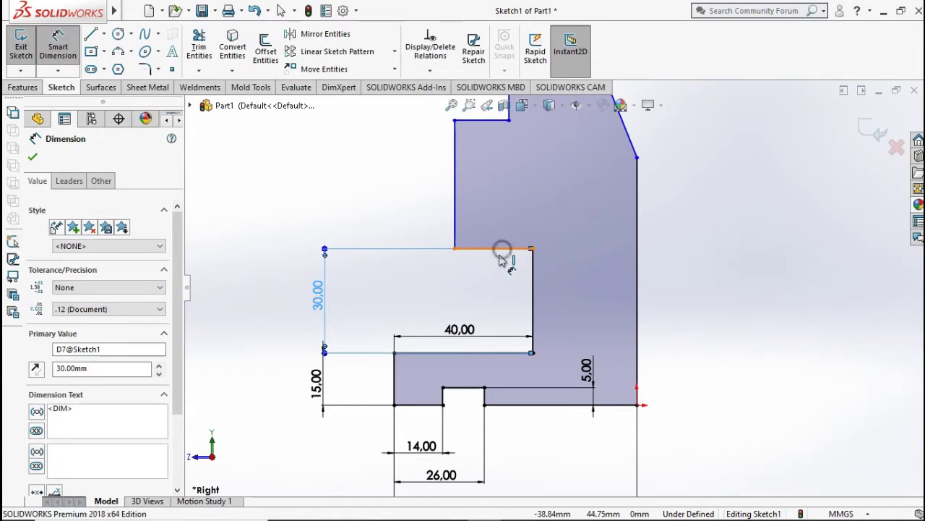
left_click(500, 253)
left_click(493, 290)
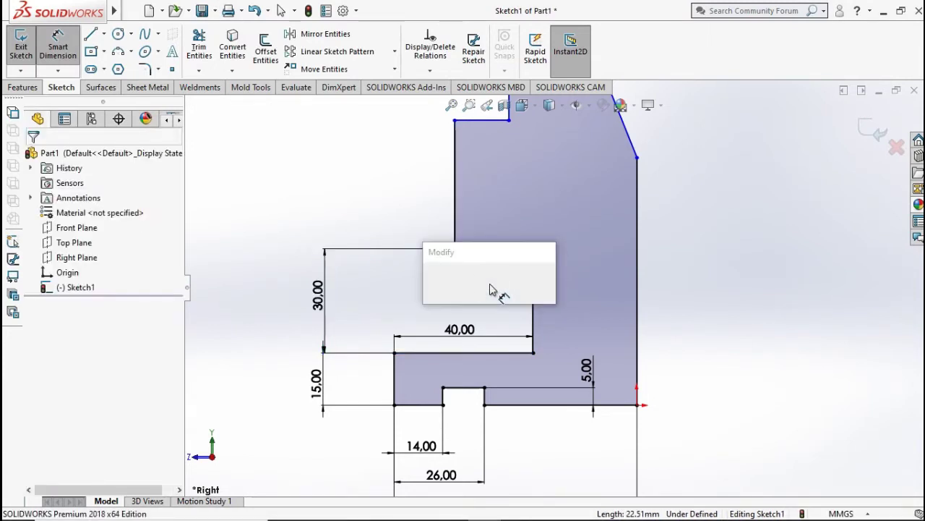
type("30")
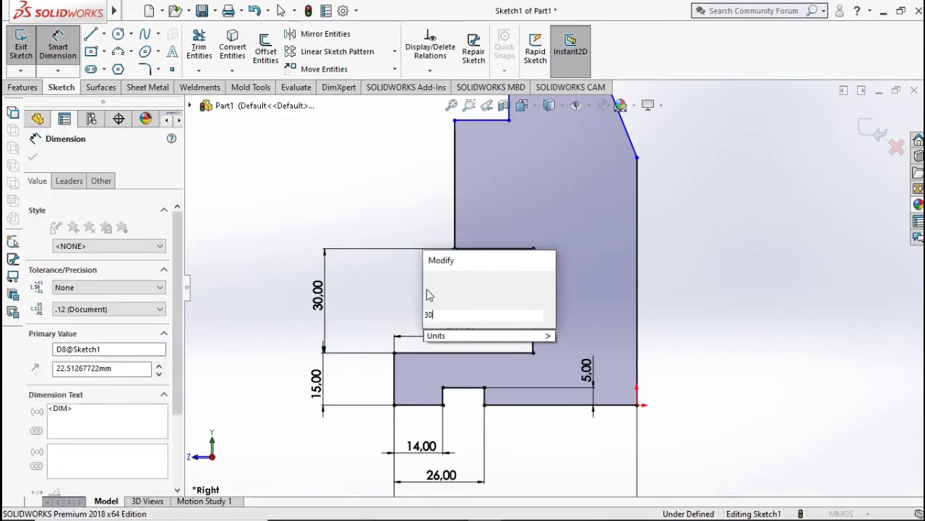
left_click(430, 282)
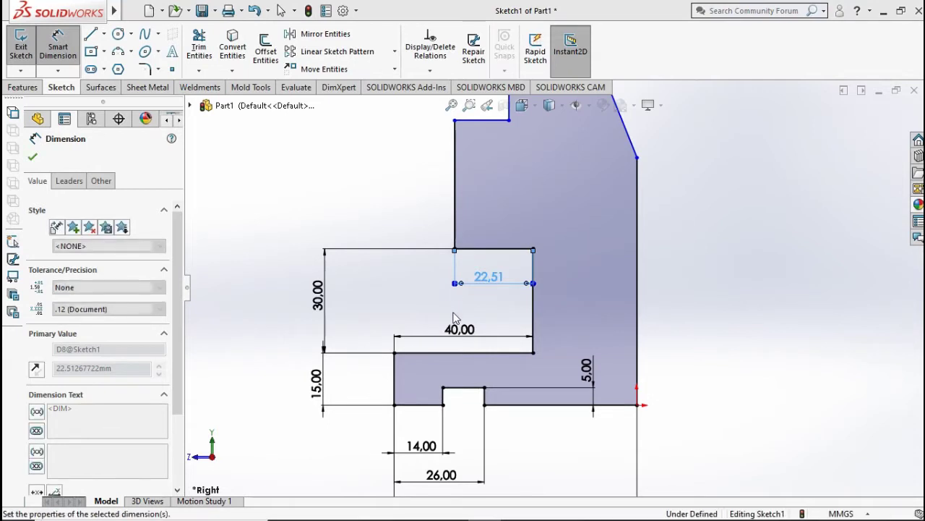
Set the edge above the recess to 40 mm high and the ledge width to 20 mm
left_click(429, 206)
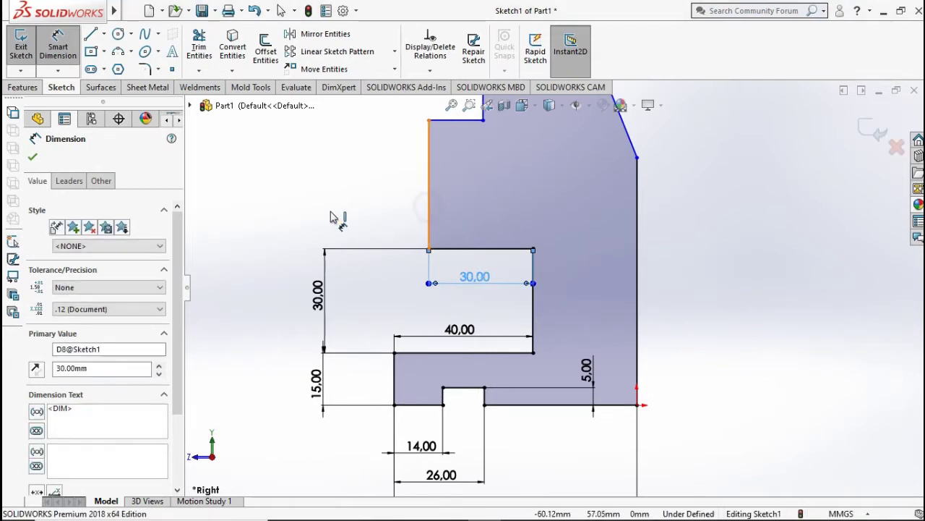
left_click(328, 217)
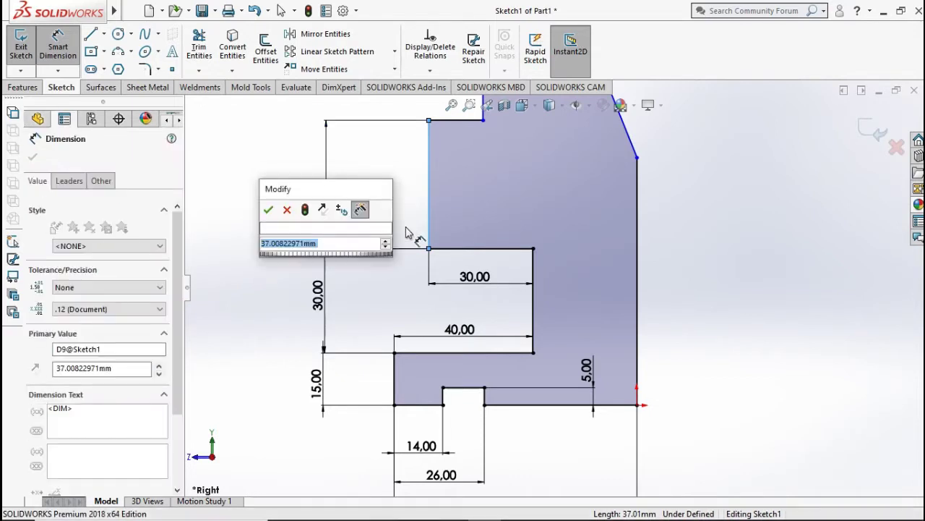
type("30")
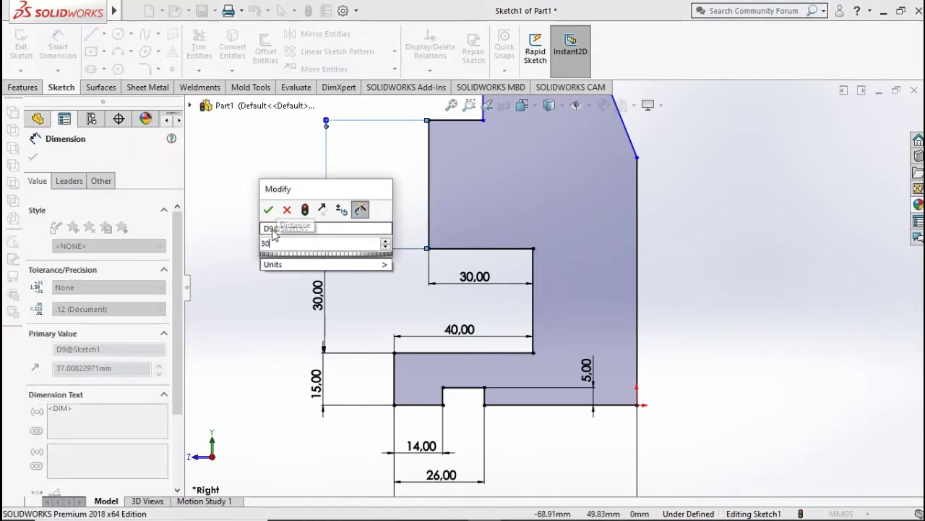
key("BackSpace")
key("BackSpace")
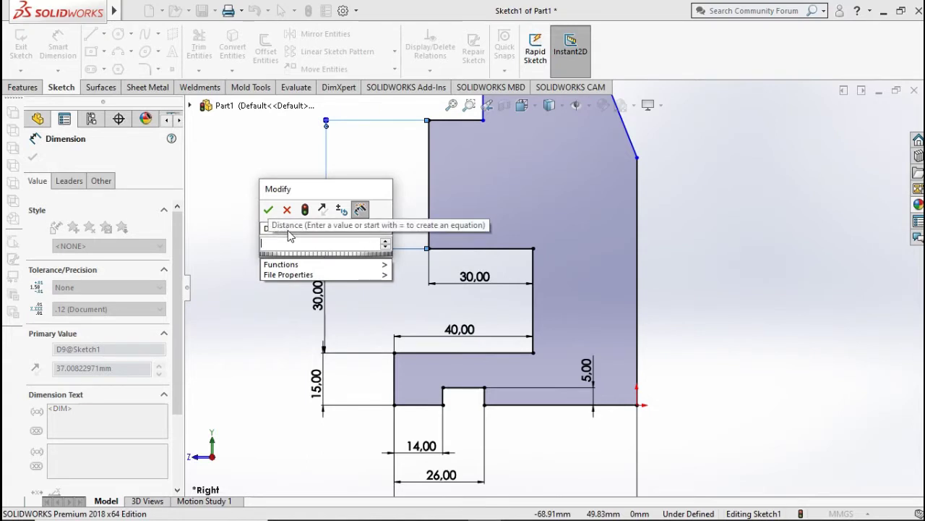
type("40")
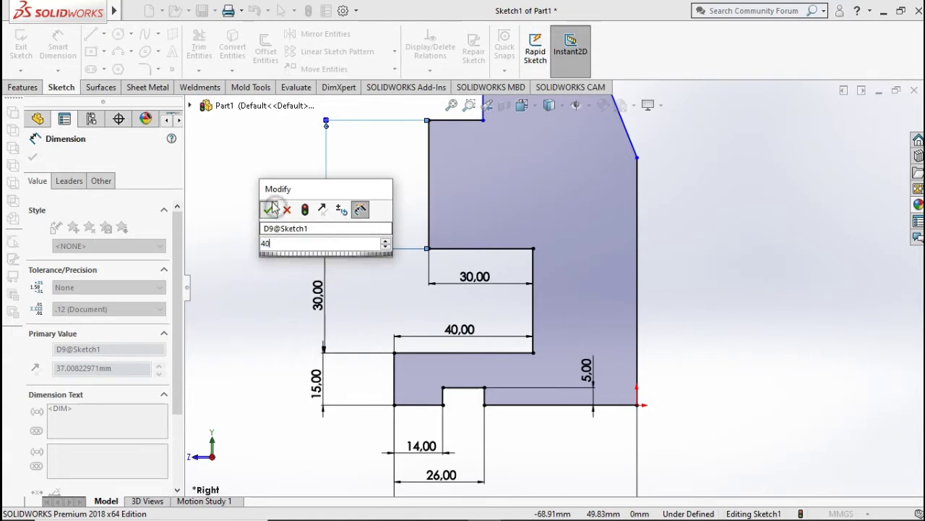
key("Escape")
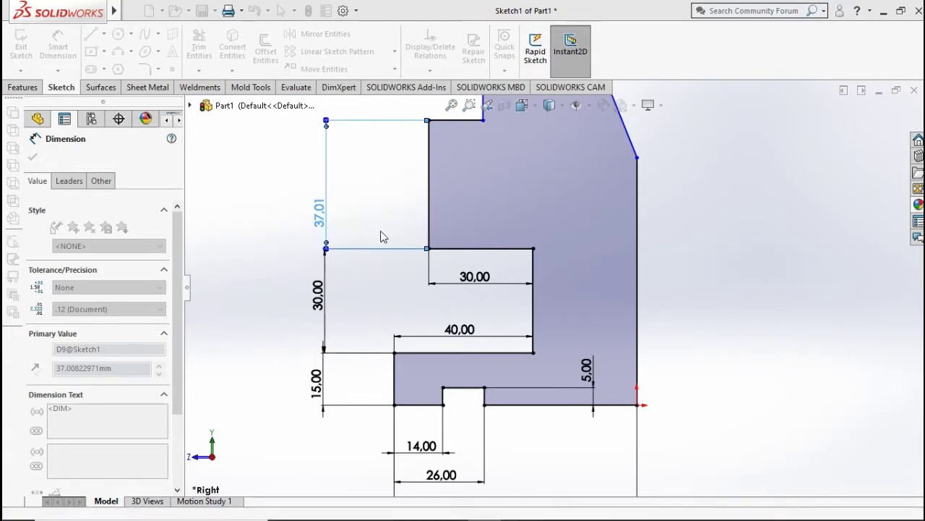
scroll(464, 221, "up", 3)
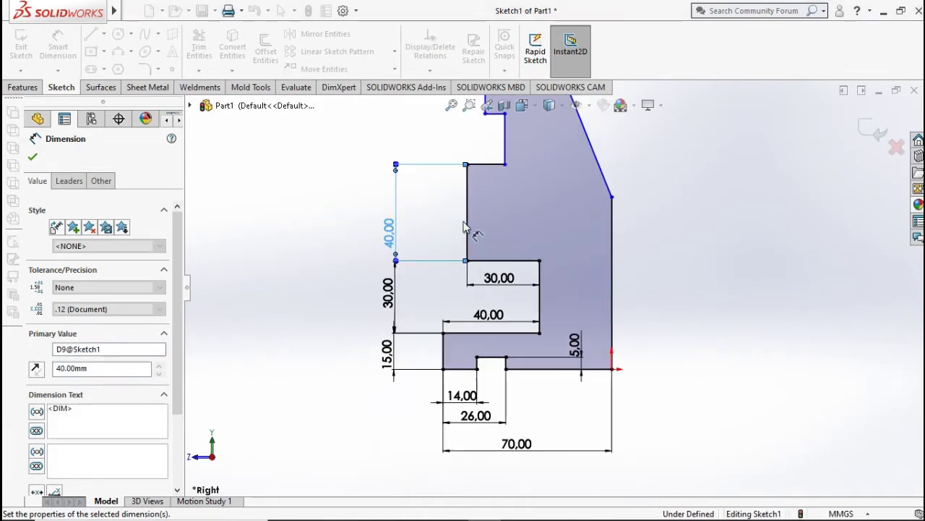
scroll(506, 188, "up", 2)
scroll(514, 186, "down", 6)
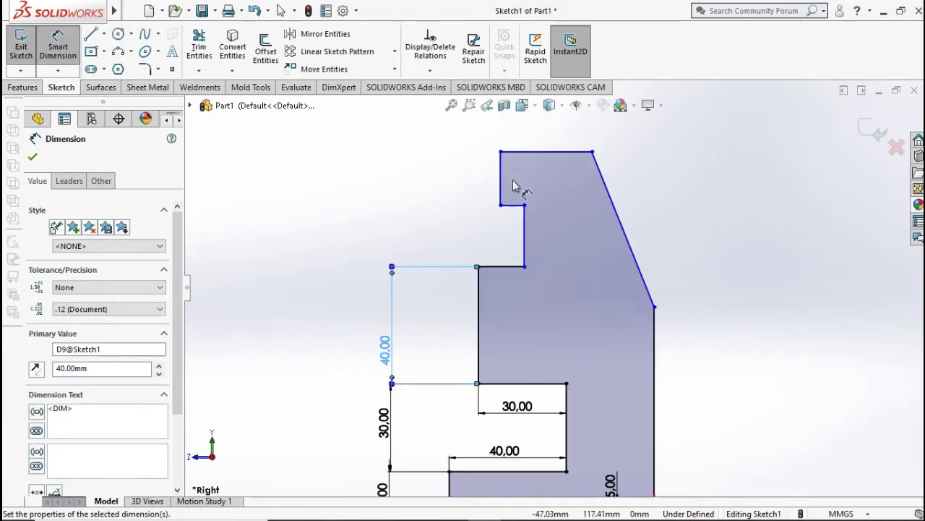
left_click(495, 267)
left_click(499, 252)
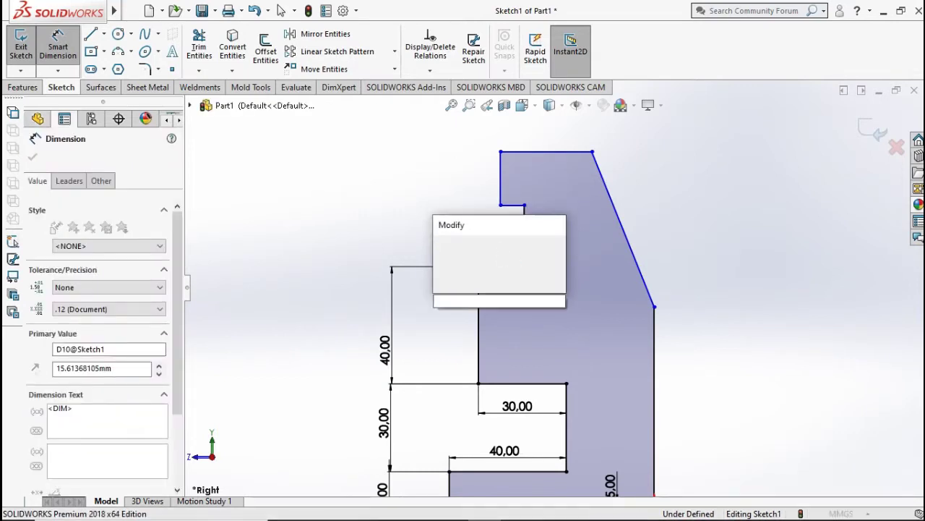
type("20")
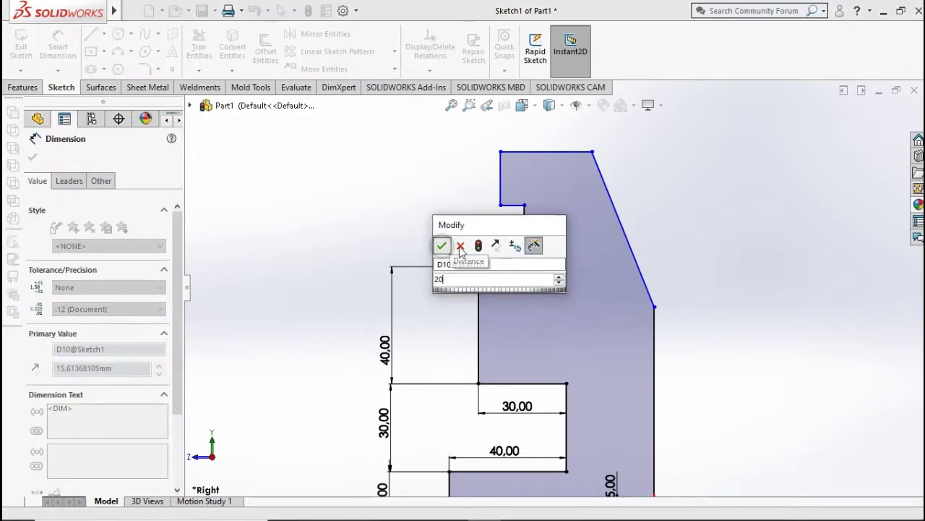
left_click(441, 247)
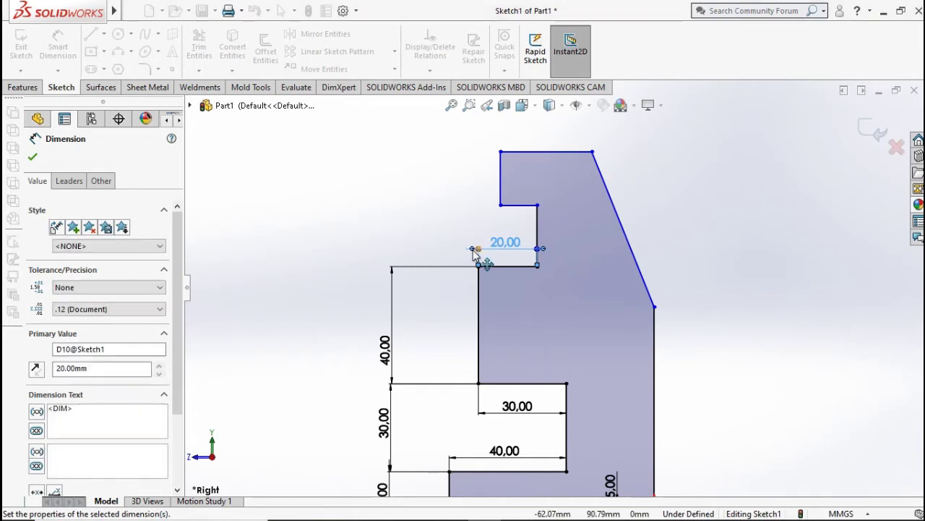
Give the top notch a 20 mm height and set 60 mm between its lower edge and the ledge
left_click(500, 176)
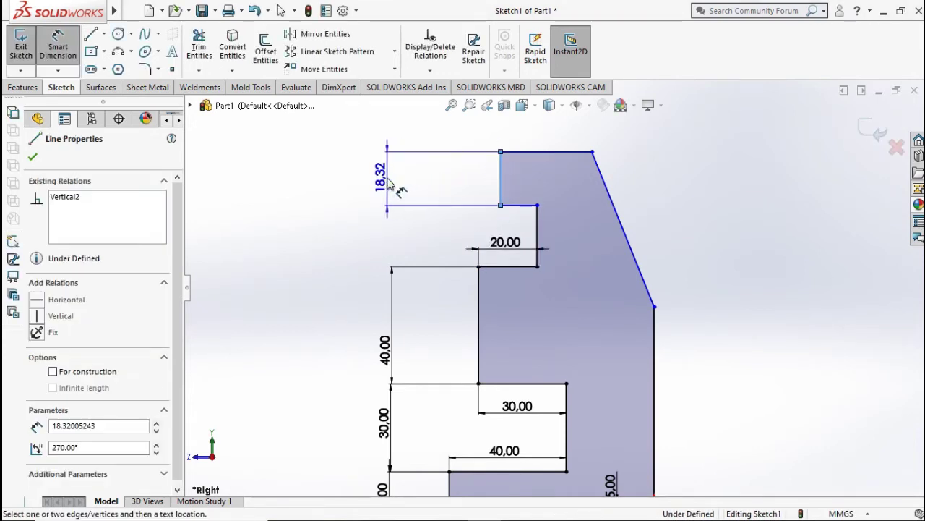
left_click(394, 185)
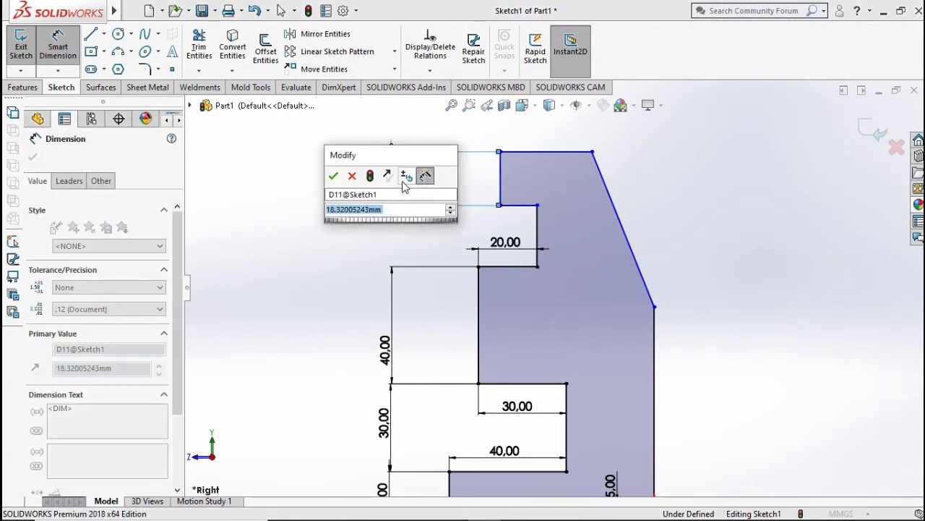
type("20")
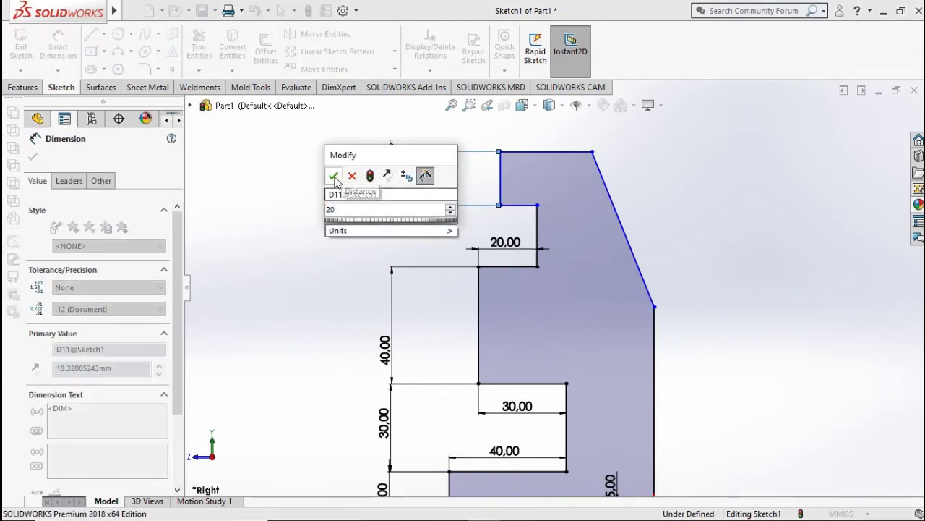
key("Escape")
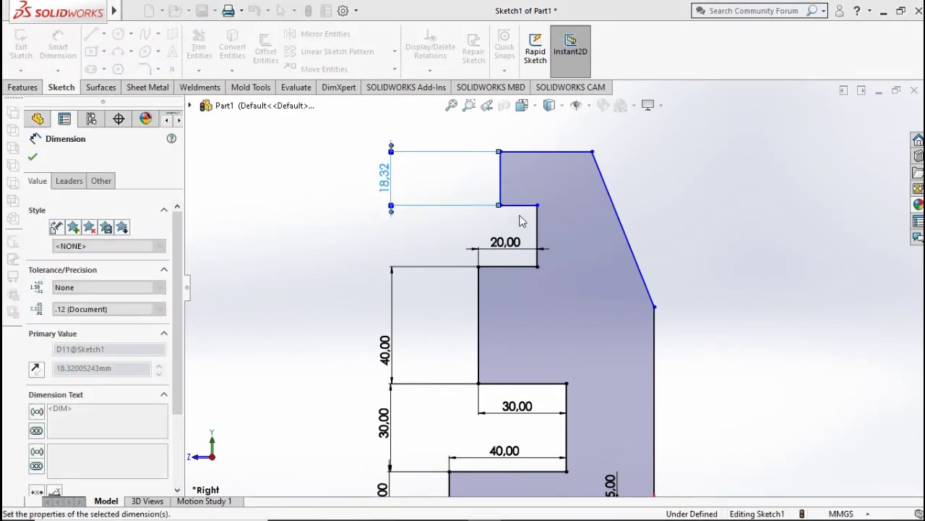
left_click(519, 223)
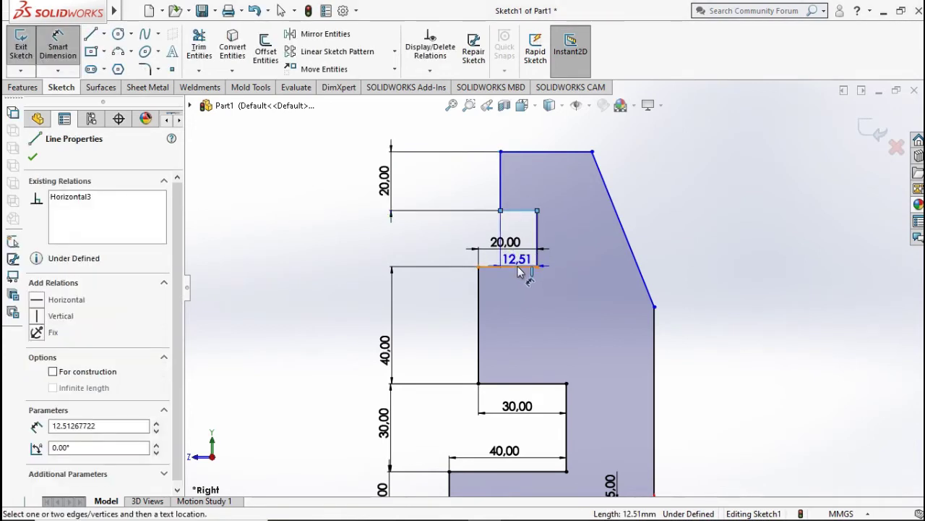
left_click(519, 269)
left_click(399, 251)
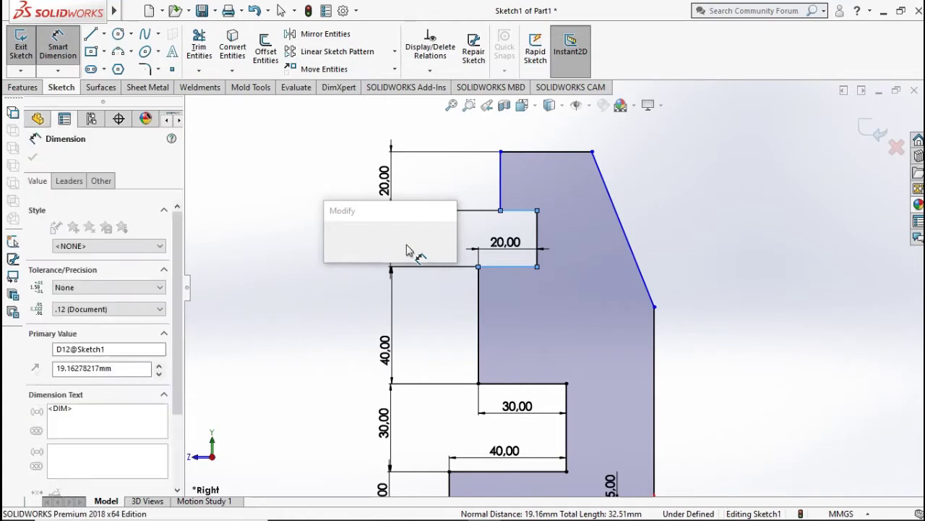
type("60")
left_click(334, 242)
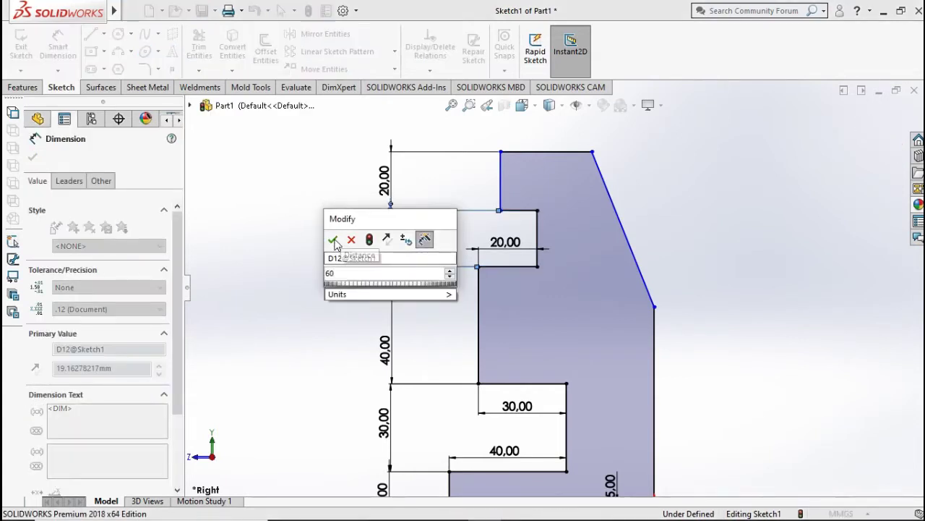
left_click(333, 241)
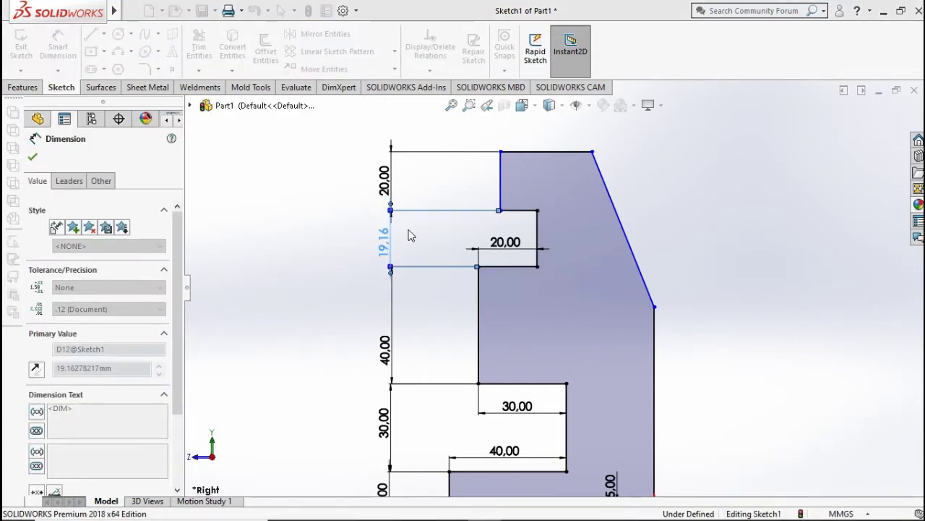
Dimension the top notch's horizontal edge to a 20 mm width
scroll(436, 237, "up", 1)
scroll(569, 244, "up", 2)
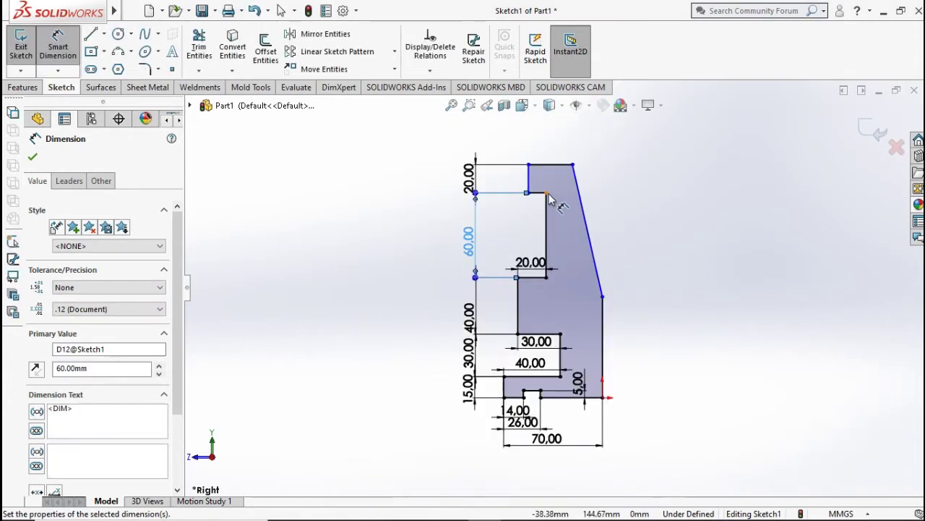
scroll(554, 200, "down", 3)
left_click(529, 212)
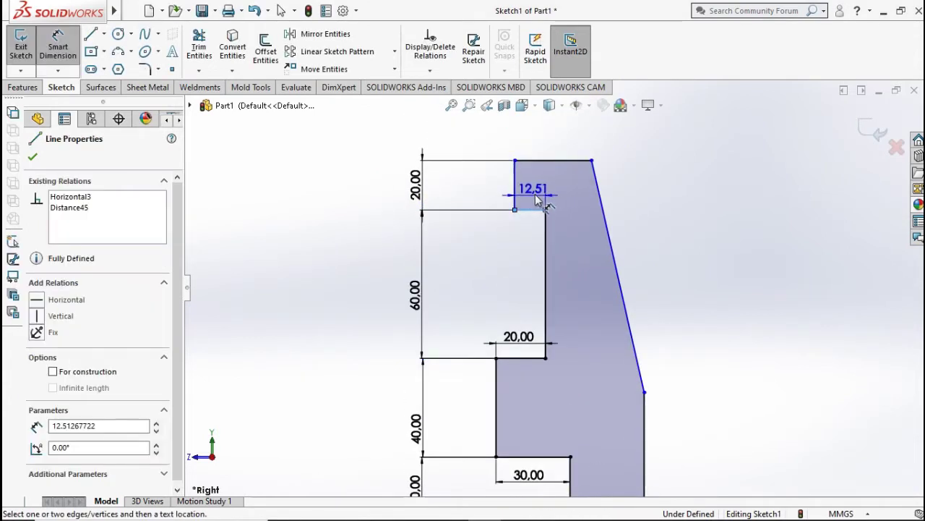
left_click(559, 198)
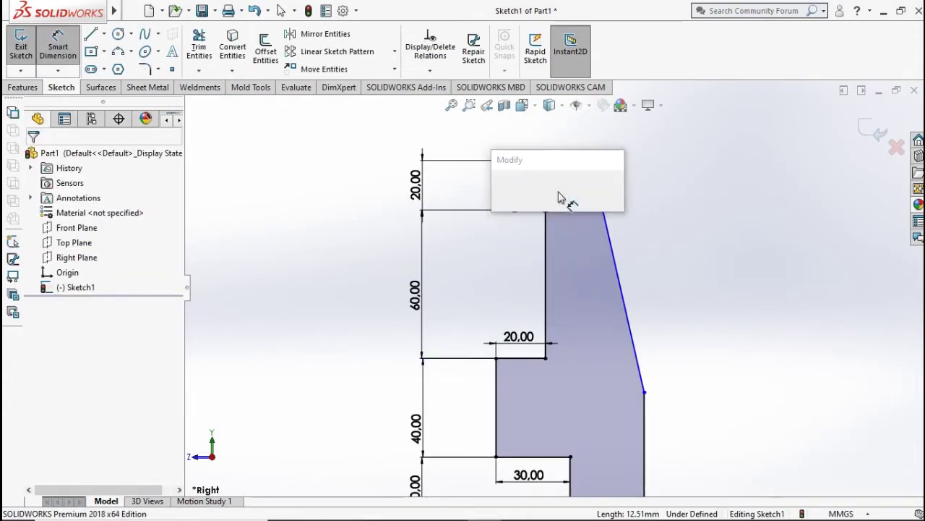
type("20")
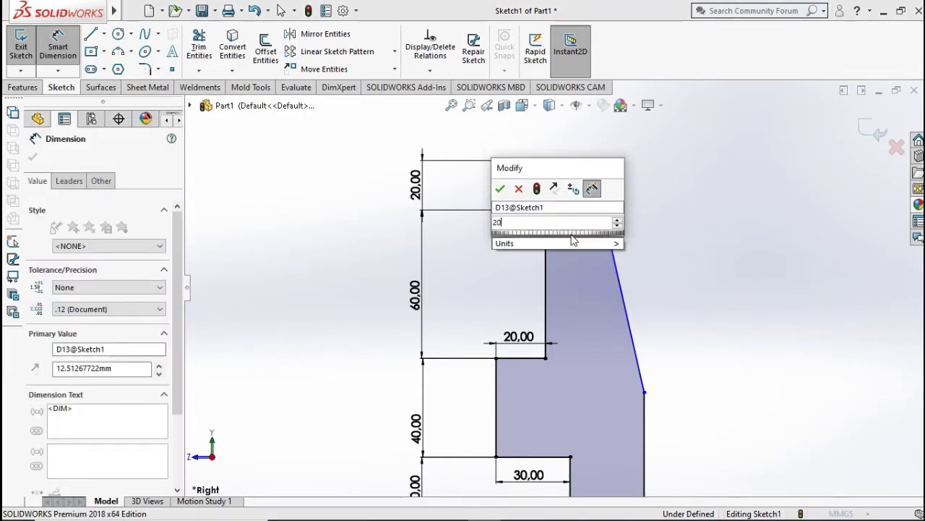
left_click(500, 188)
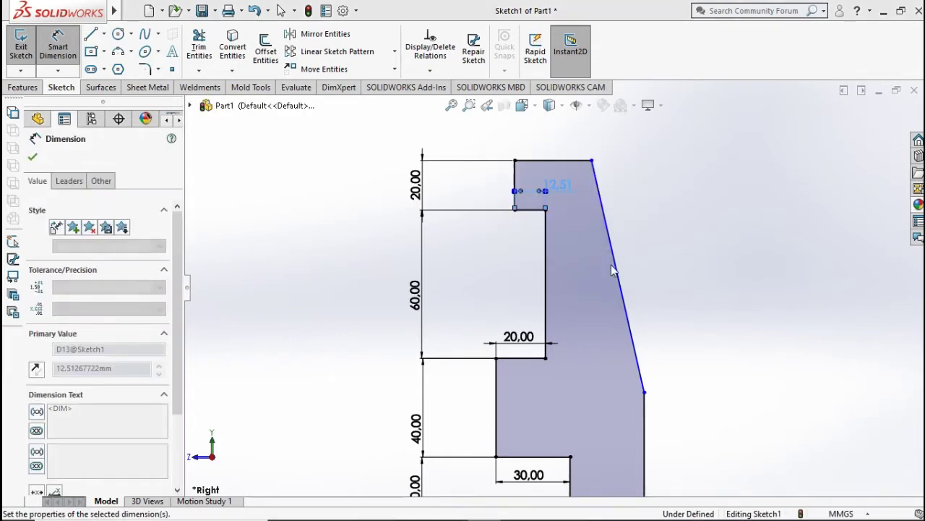
Dimension the right edge to 85 mm and the slanted edge's horizontal offset to 25 mm
key("f")
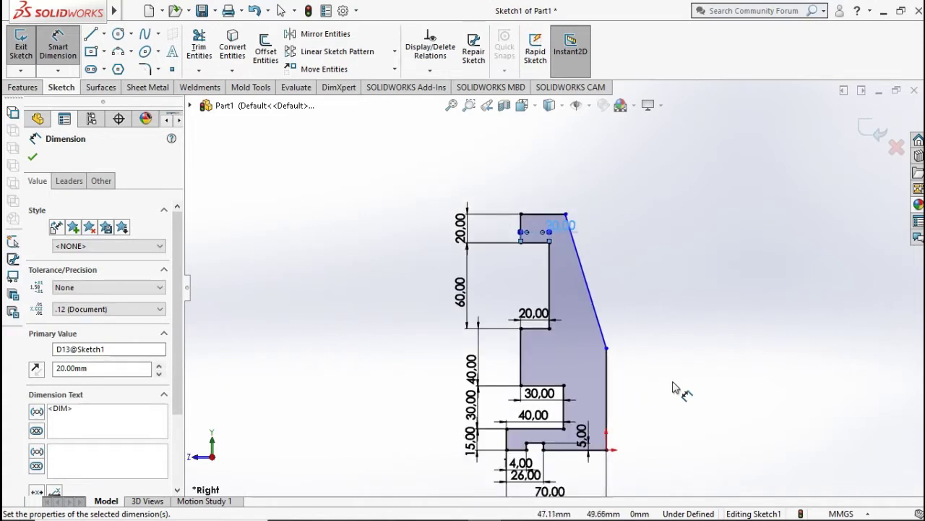
left_click(607, 387)
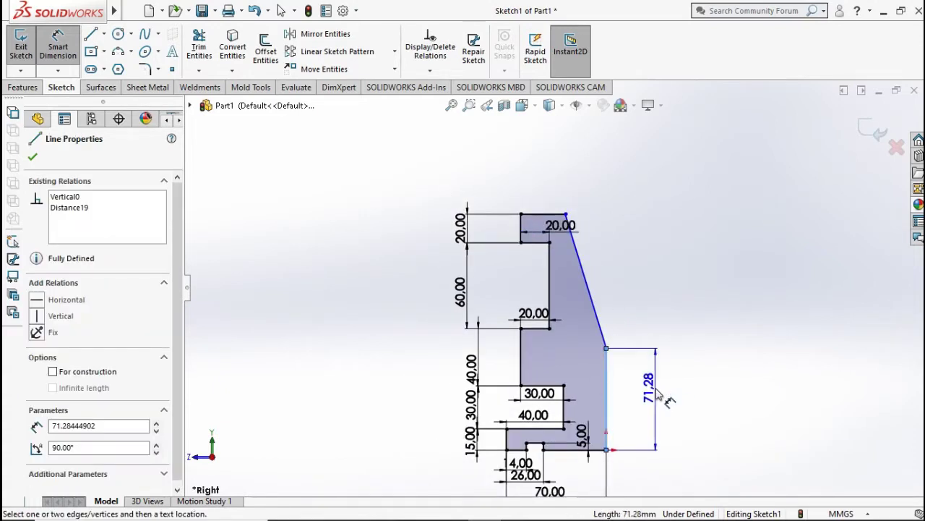
left_click(653, 396)
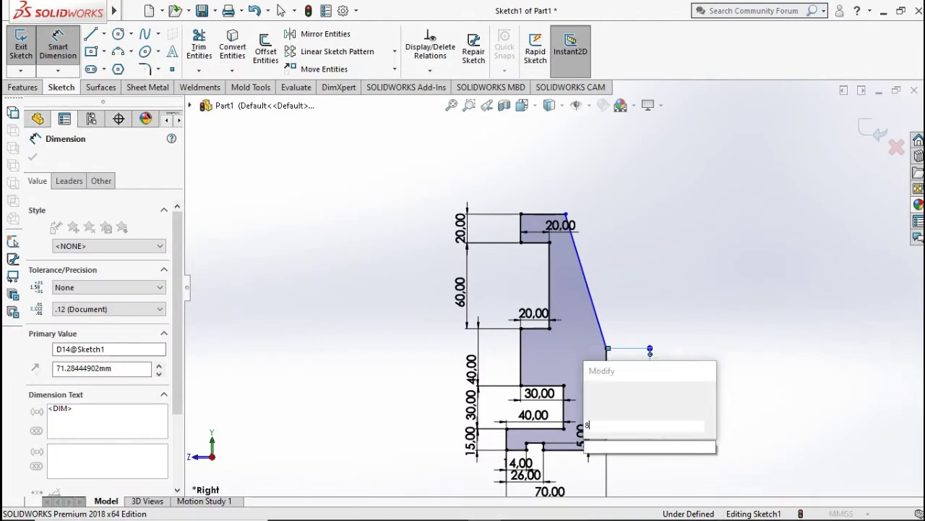
type("85")
left_click(592, 391)
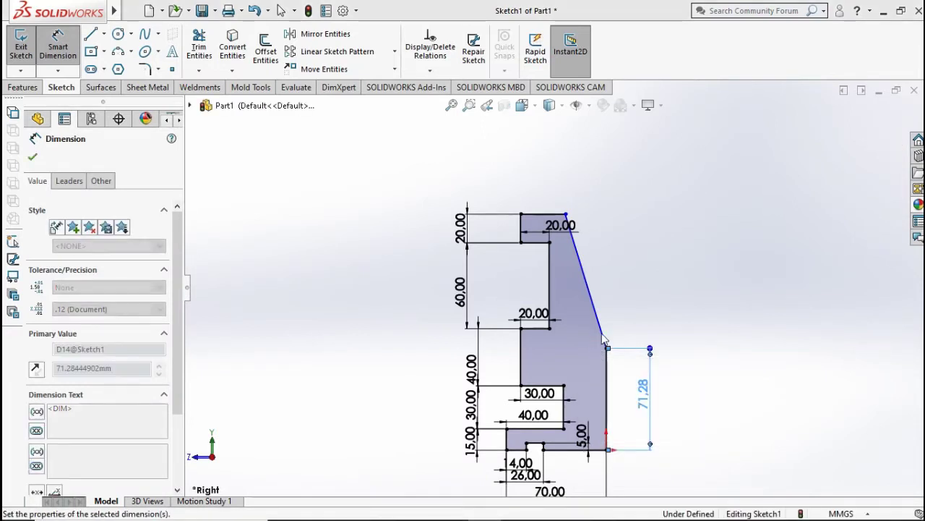
scroll(600, 327, "down", 2)
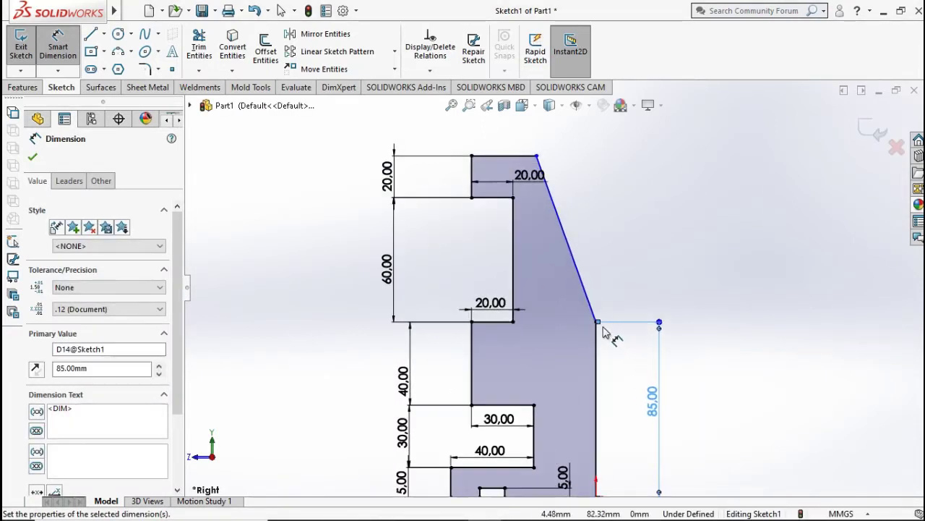
left_click(596, 321)
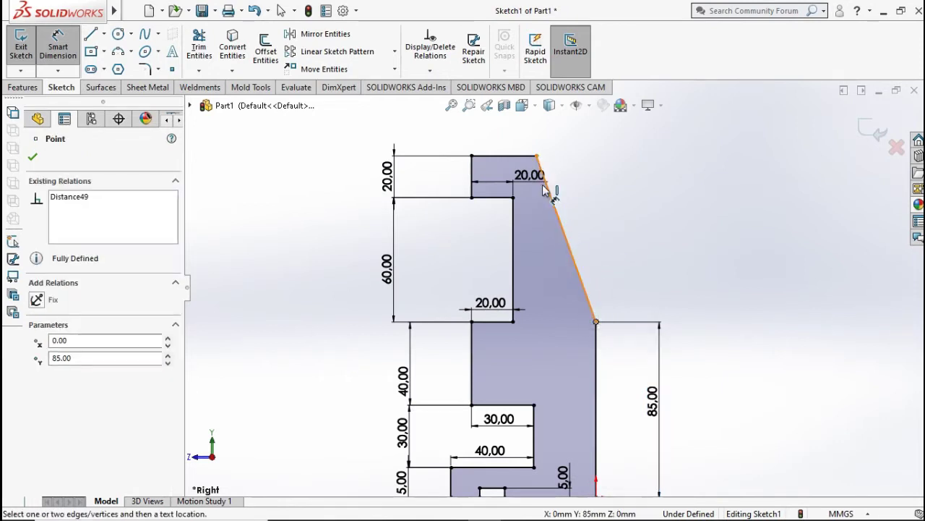
left_click(536, 156)
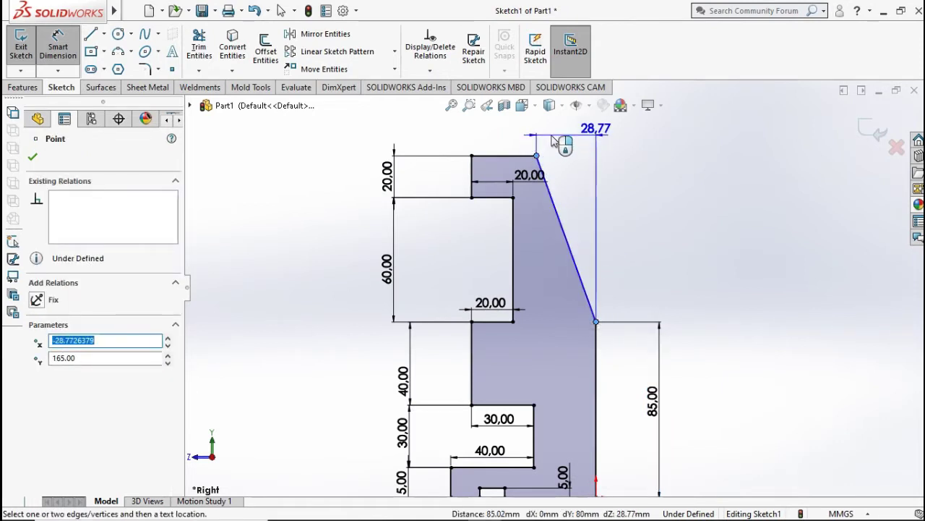
left_click(553, 140)
type("25")
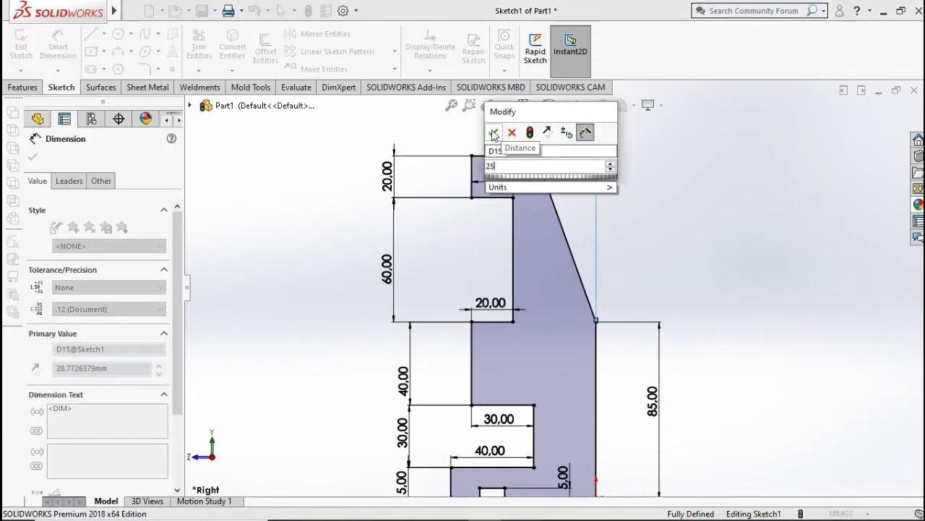
key("Escape")
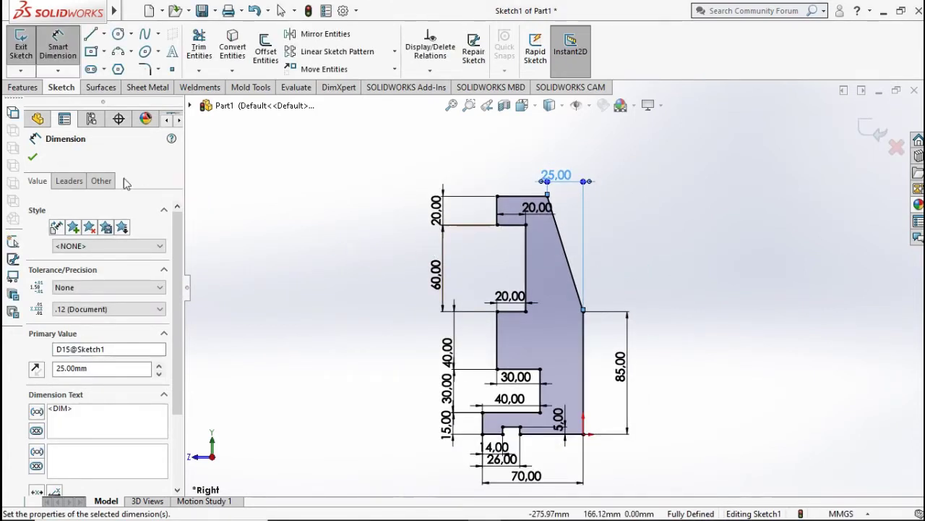
left_click(23, 87)
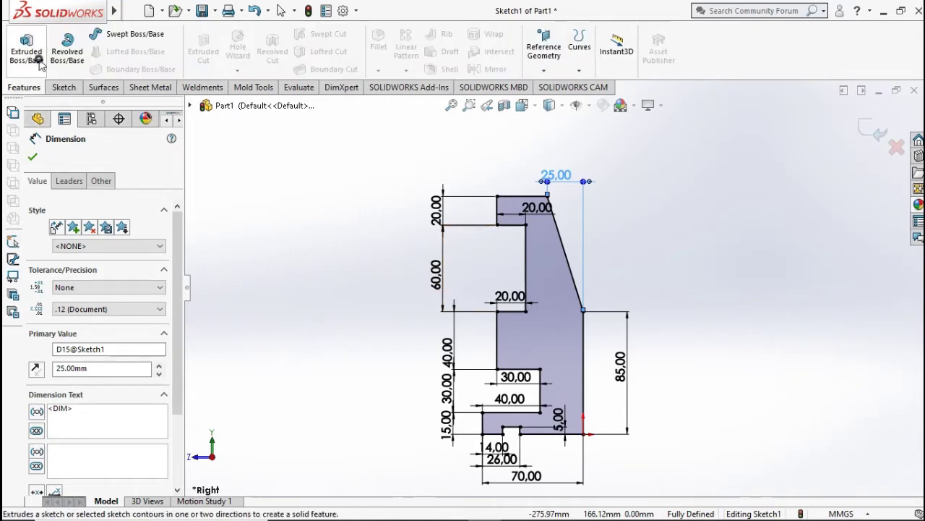
Extrude the stepped profile 40 mm with a Mid Plane end condition as Boss-Extrude1
left_click(40, 63)
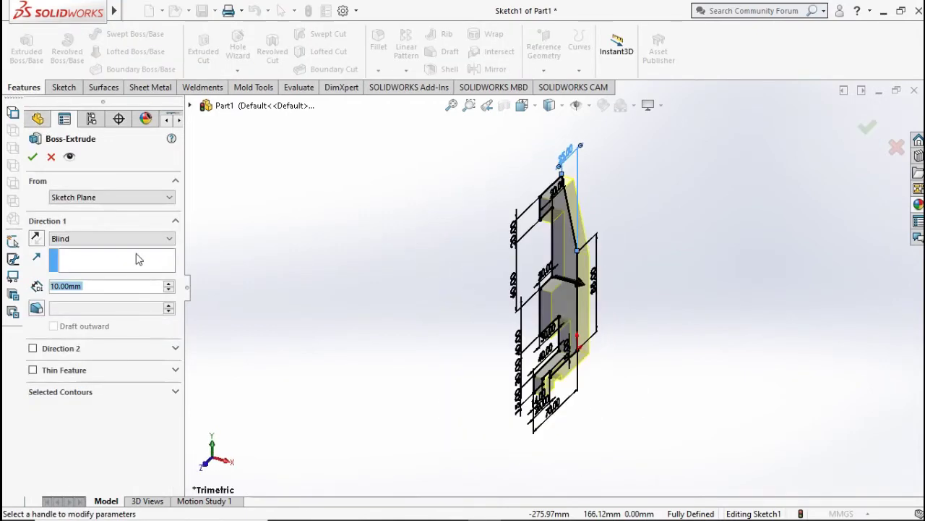
left_click(134, 239)
left_click(121, 295)
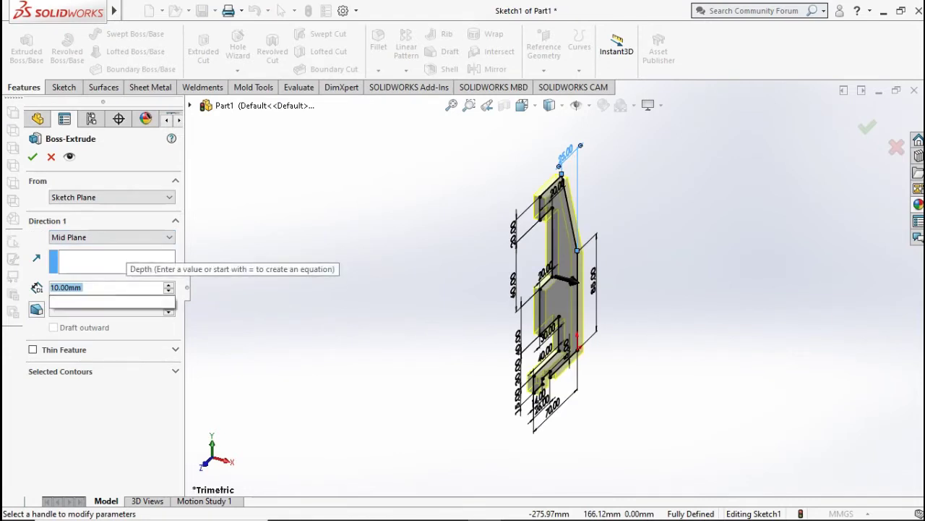
type("40")
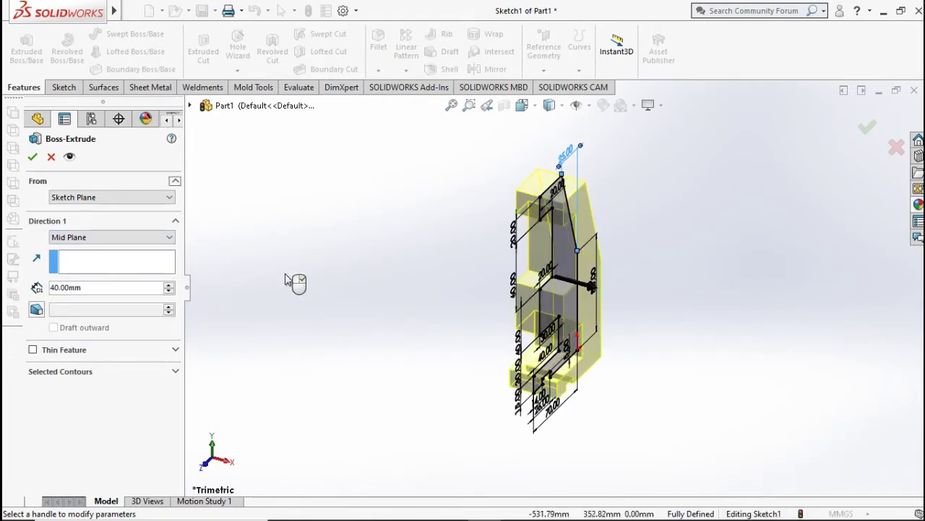
left_click(33, 157)
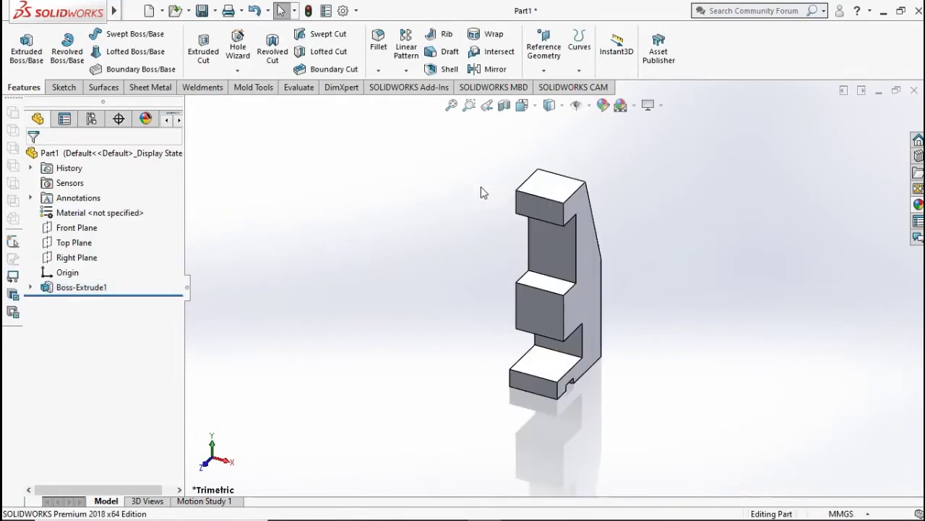
scroll(455, 159, "down", 3)
Round the two top-block edges with a 10 mm fillet
left_click(380, 72)
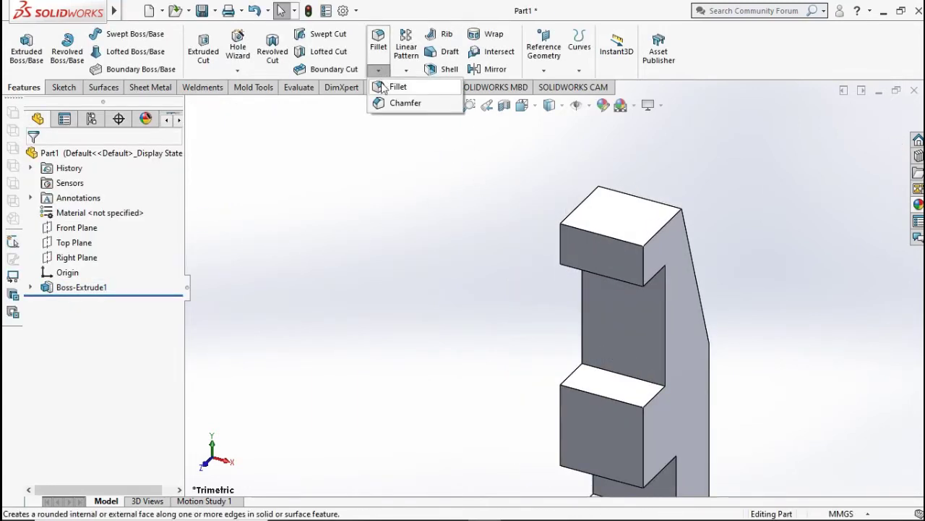
left_click(380, 73)
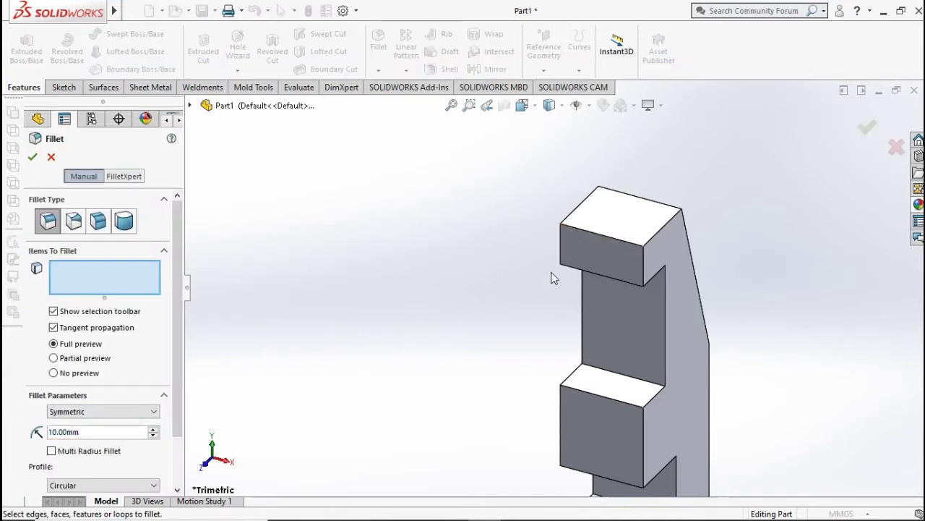
left_click(604, 241)
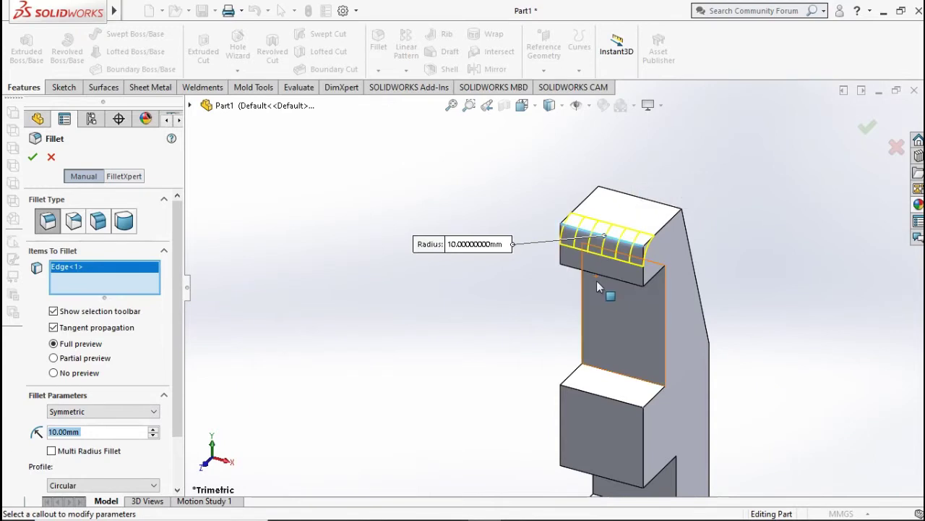
left_click(597, 282)
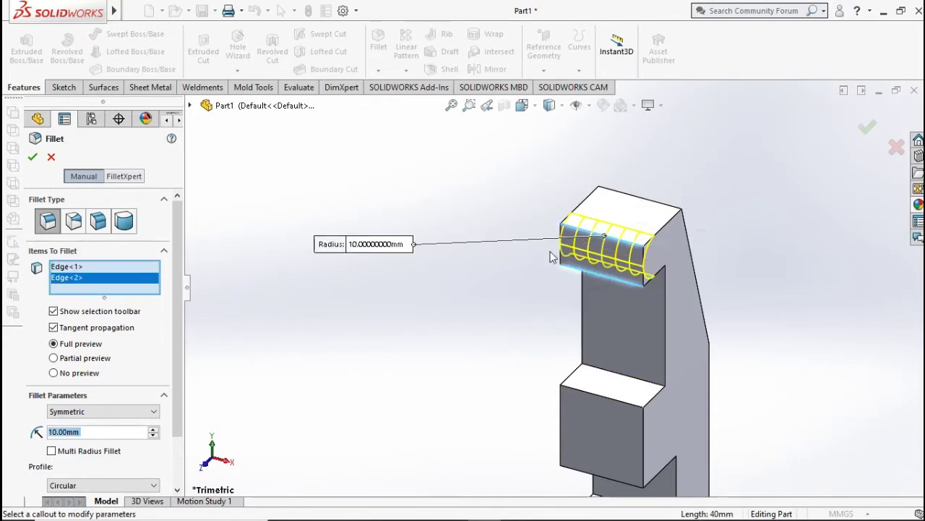
left_click(32, 156)
Start a new sketch on the part's flat side face
mouse_move(528, 239)
middle_mouse_down()
mouse_move(481, 184)
mouse_move(559, 325)
mouse_move(662, 341)
mouse_move(596, 267)
middle_mouse_up()
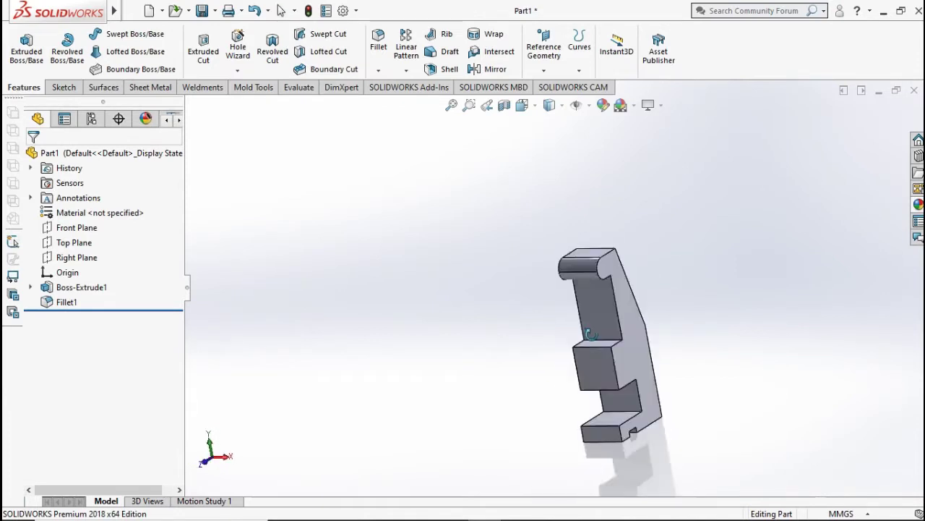
left_click(596, 267)
left_click(658, 229)
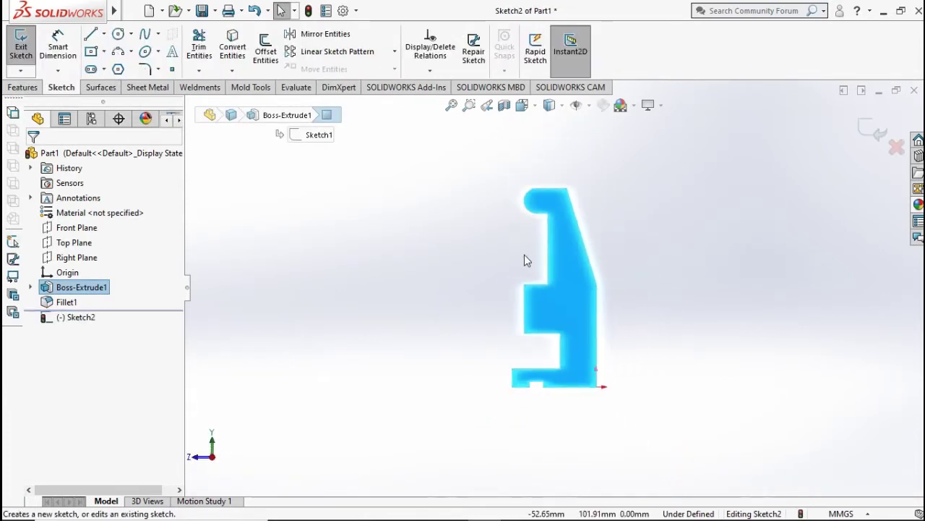
Draw a circle centred inside the rounded top lug
scroll(525, 255, "down", 3)
scroll(503, 282, "down", 3)
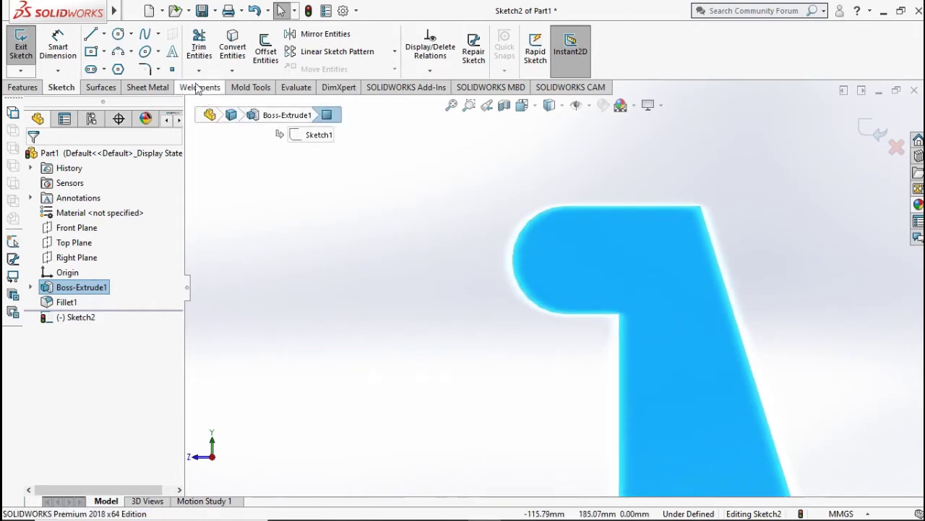
left_click(118, 35)
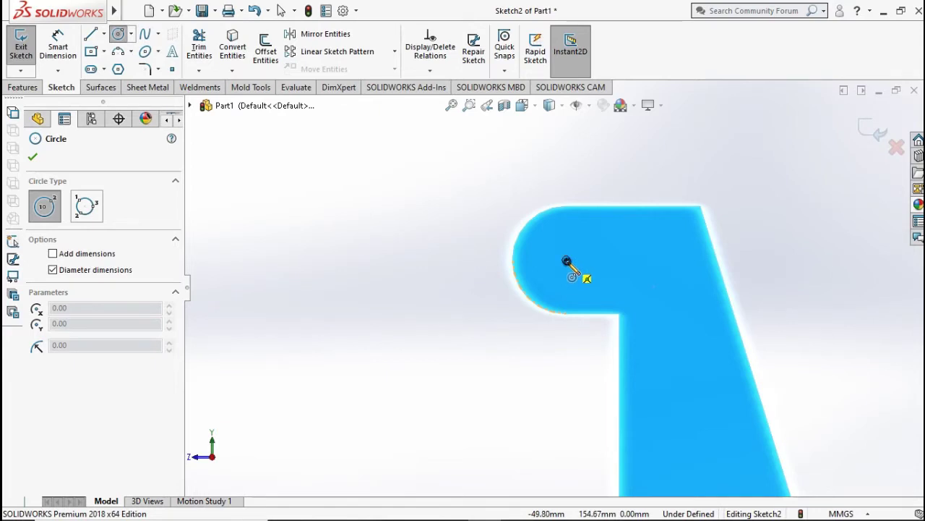
left_click(567, 261)
left_click(602, 259)
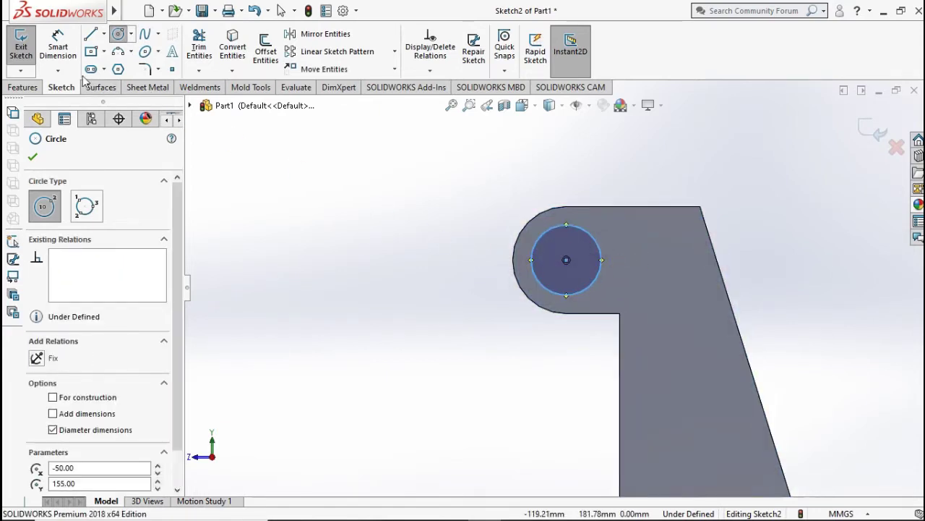
Dimension the circle's diameter to 10 mm and return to the isometric view
left_click(58, 44)
left_click(600, 254)
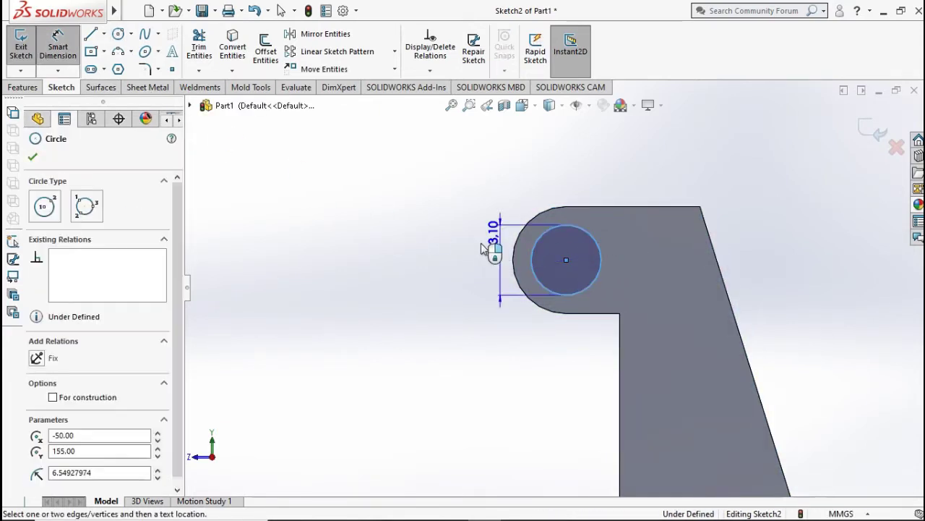
left_click(461, 258)
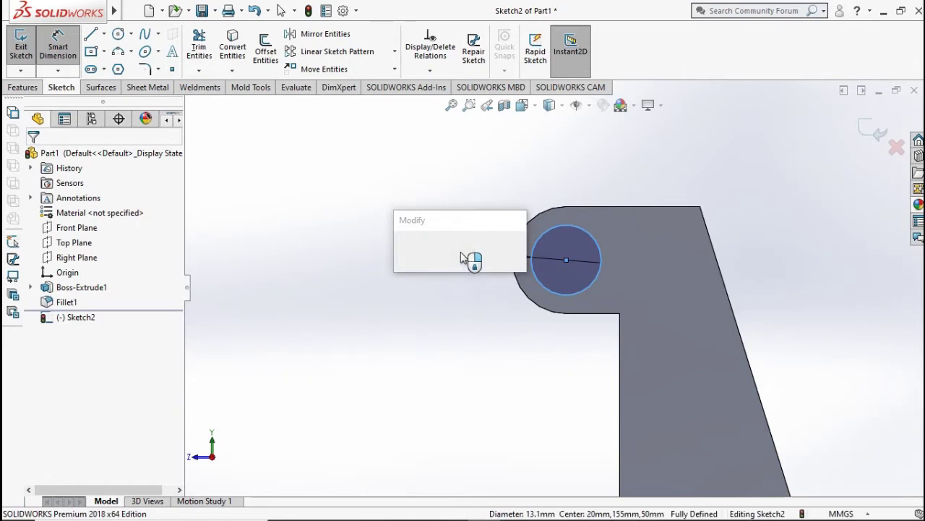
type("10")
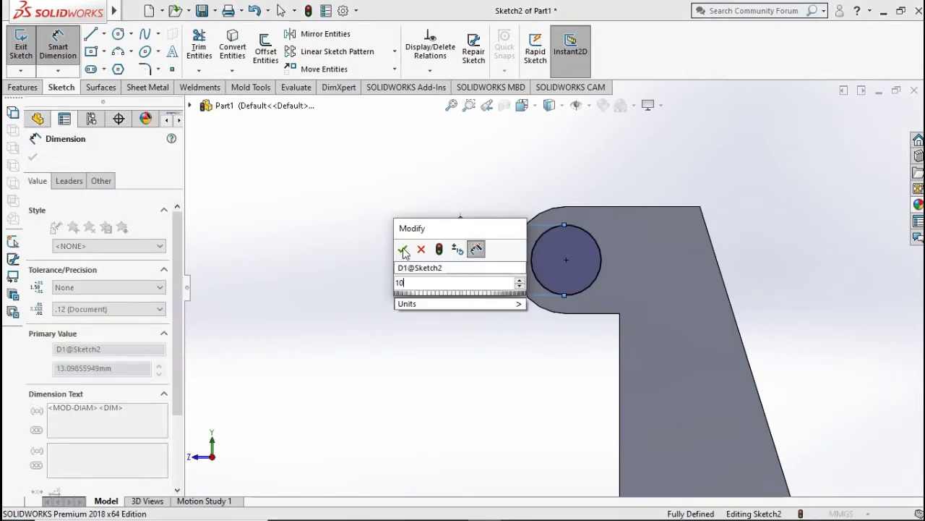
left_click(403, 250)
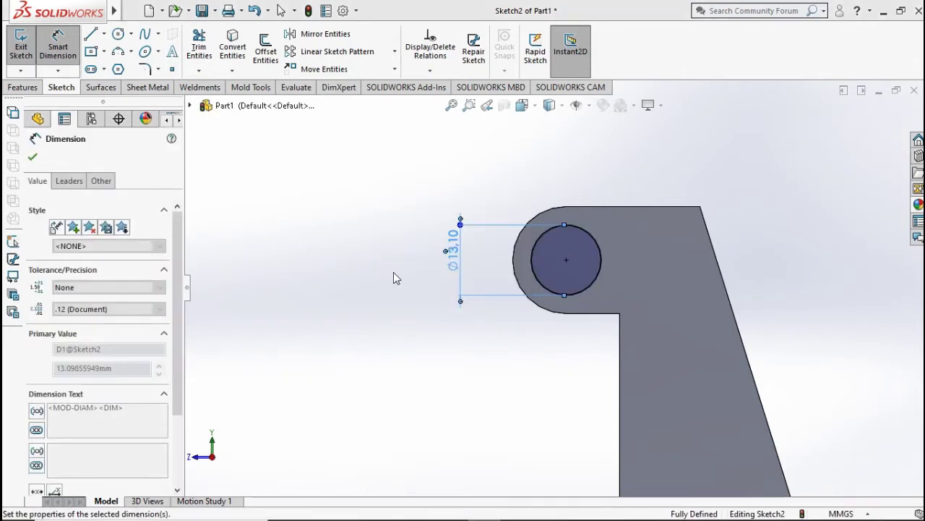
left_click(384, 270)
key("ctrl+7")
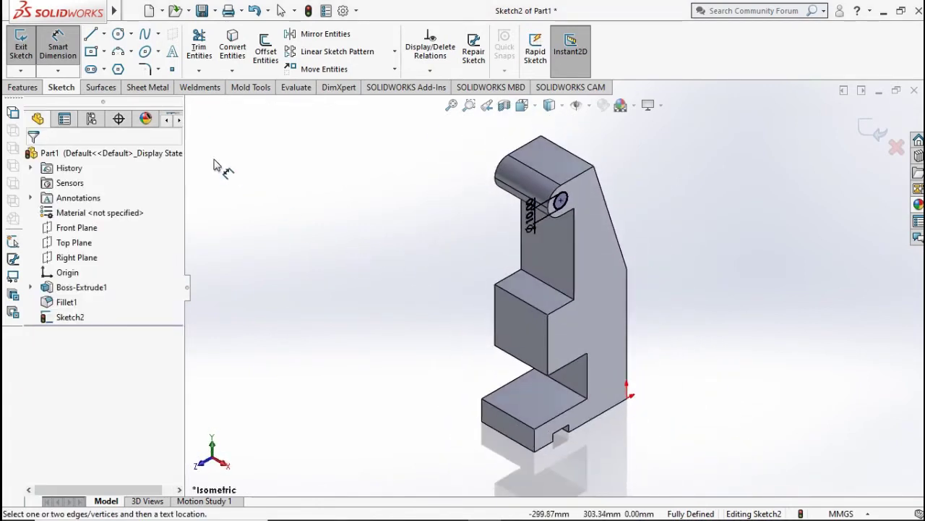
left_click(27, 86)
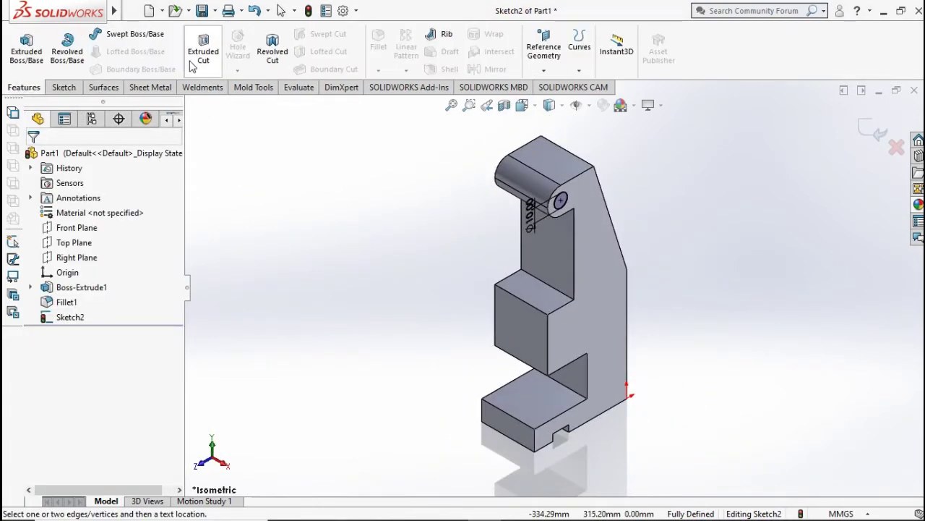
Cut the 10 mm circle Through All to bore a hole through the lug
left_click(194, 62)
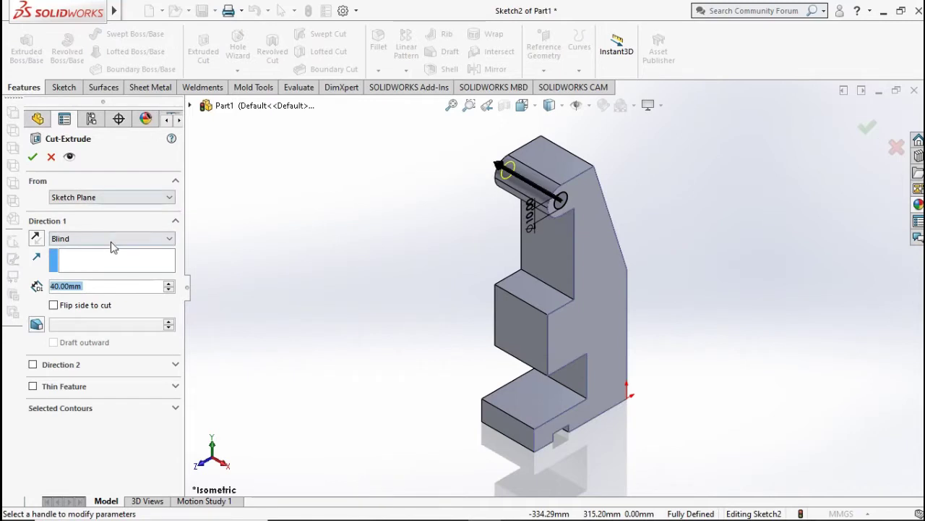
left_click(112, 240)
left_click(106, 259)
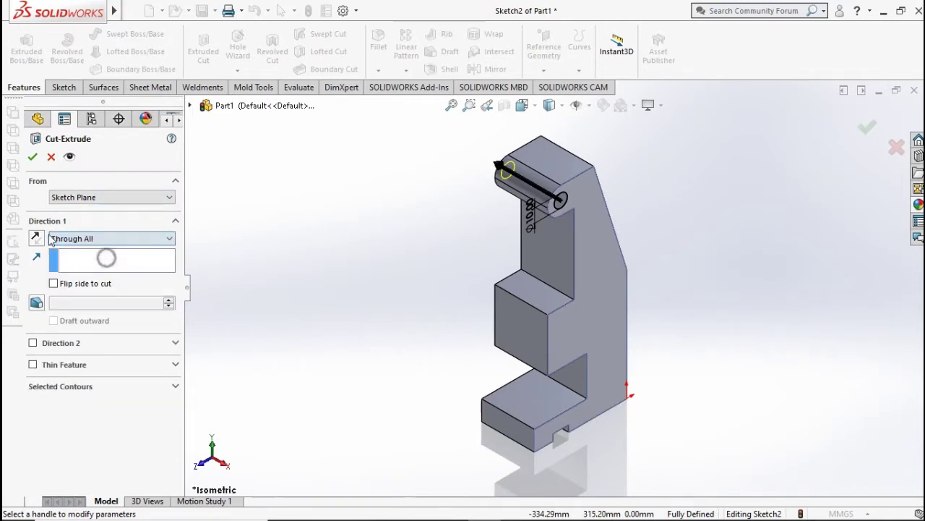
left_click(33, 157)
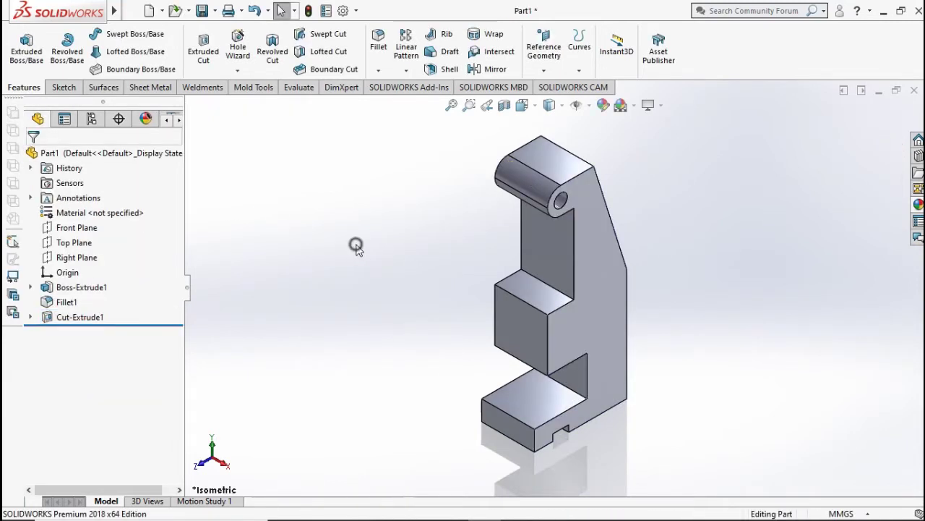
mouse_move(466, 316)
middle_mouse_down()
mouse_move(524, 272)
mouse_move(475, 306)
middle_mouse_up()
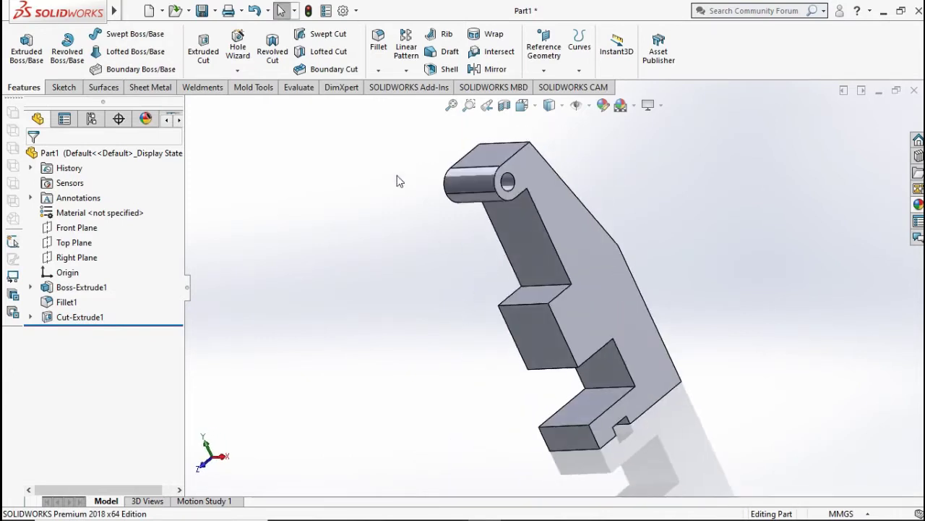
Section the part from Top Plane at about 108 mm, then sketch on the middle block's face
left_click(87, 244)
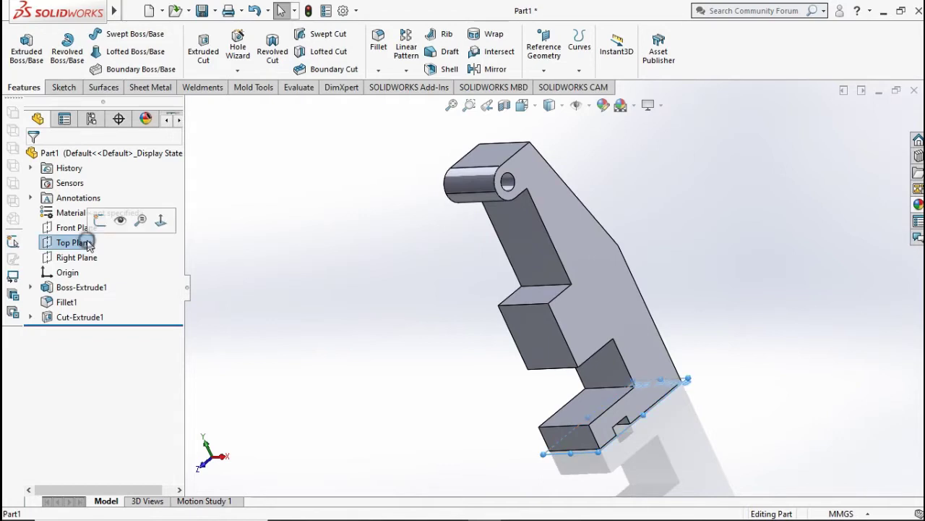
left_click(502, 106)
left_click_drag(588, 359, 499, 191)
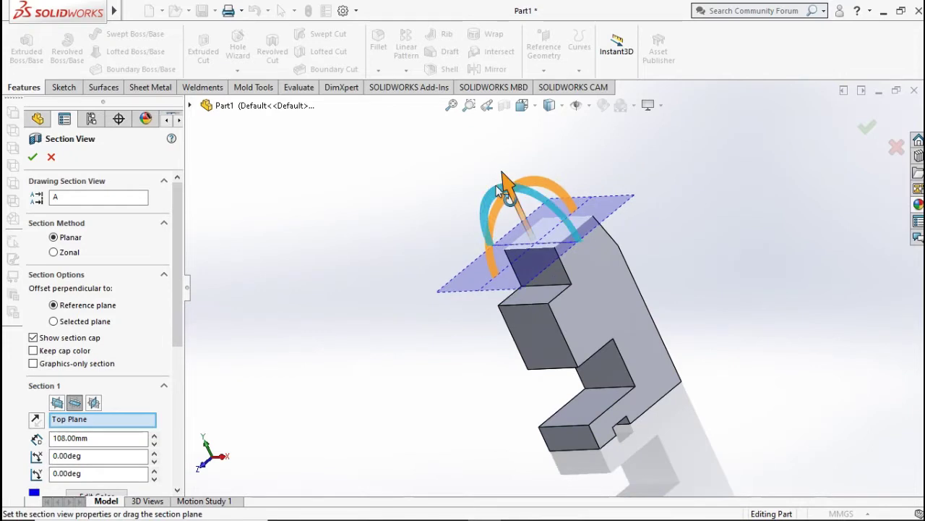
left_click(32, 157)
left_click(531, 294)
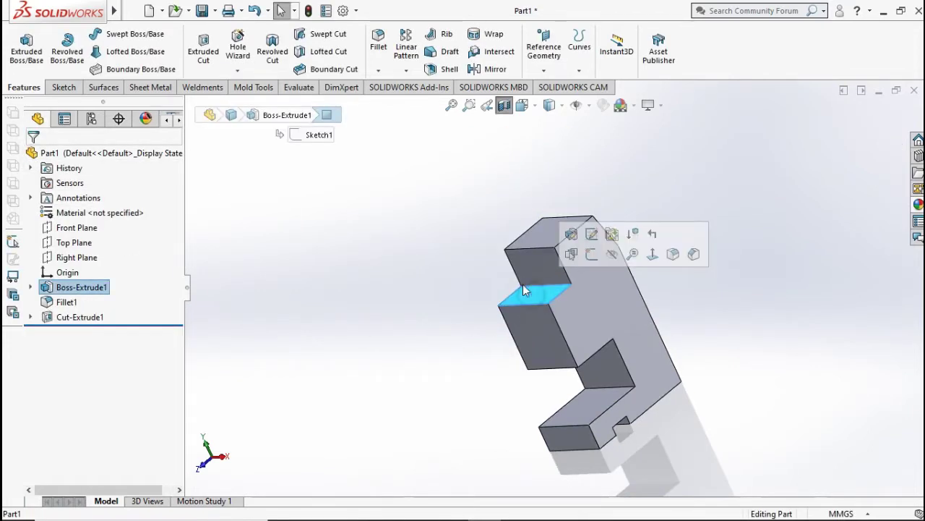
left_click(590, 254)
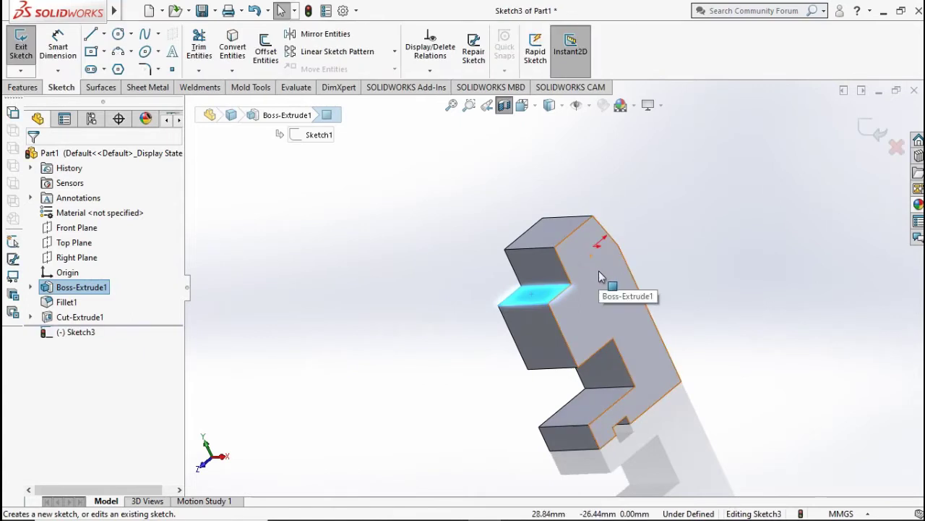
Draw a corner rectangle across the middle band of the face
left_click(105, 51)
left_click(119, 67)
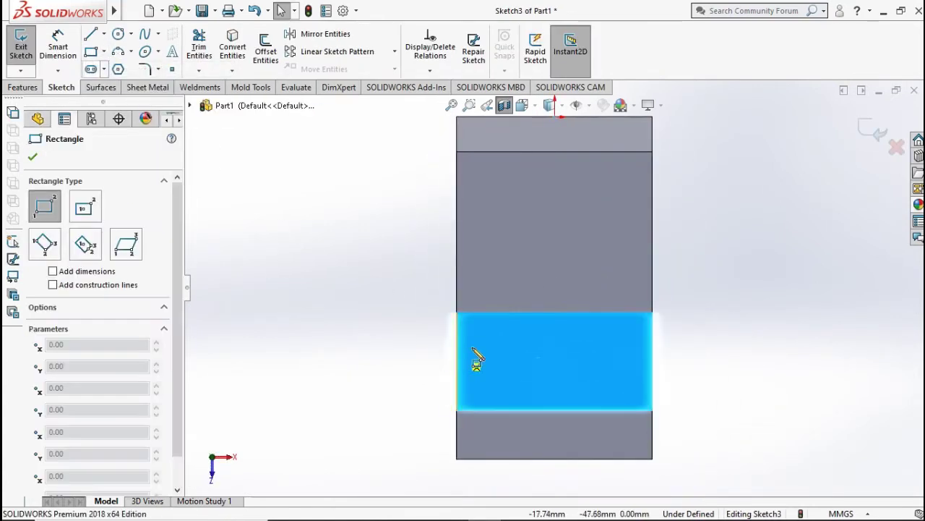
key("Escape")
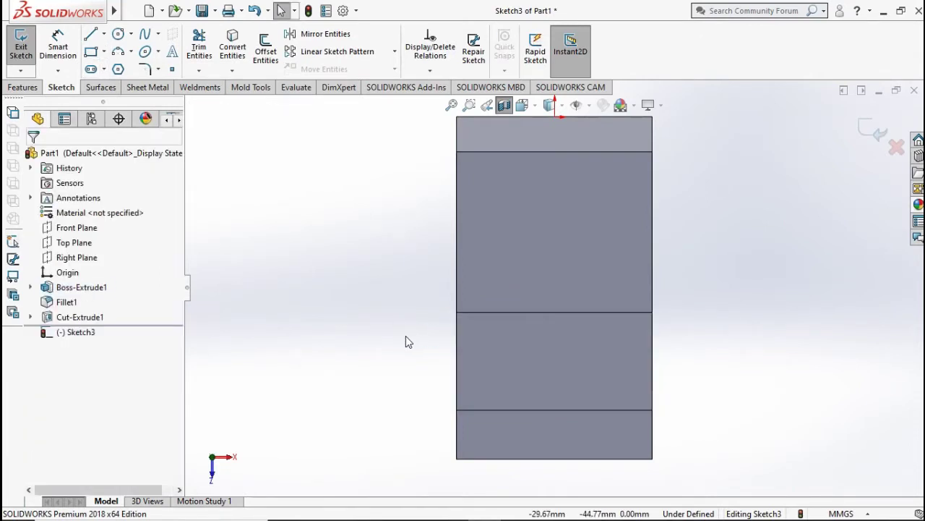
left_click(90, 54)
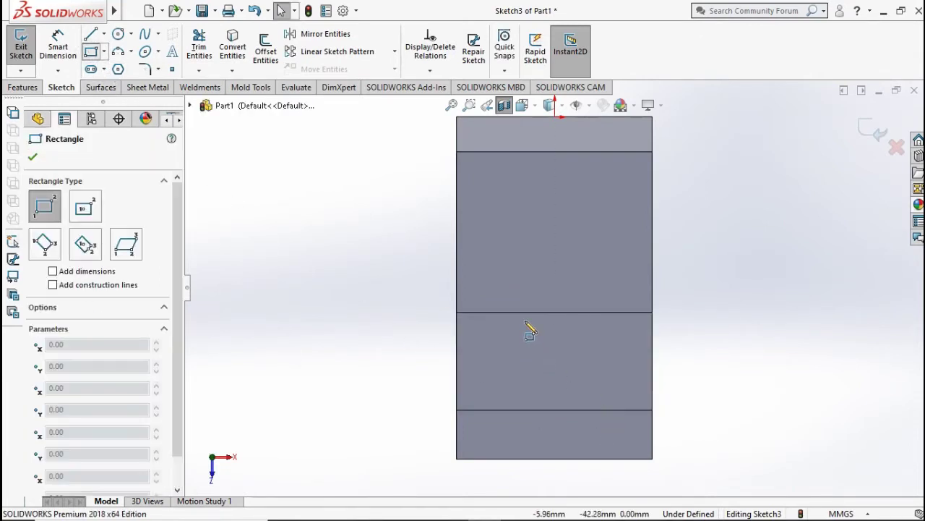
left_click(511, 312)
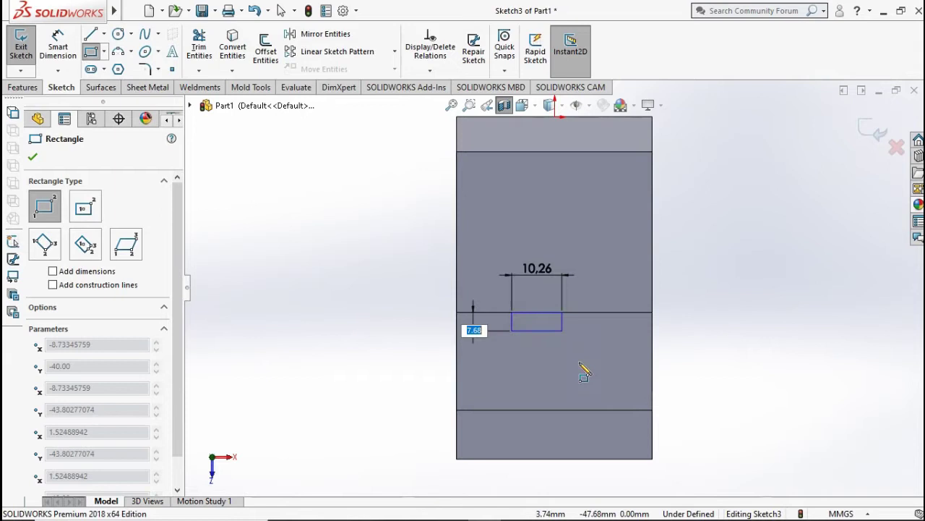
left_click(601, 409)
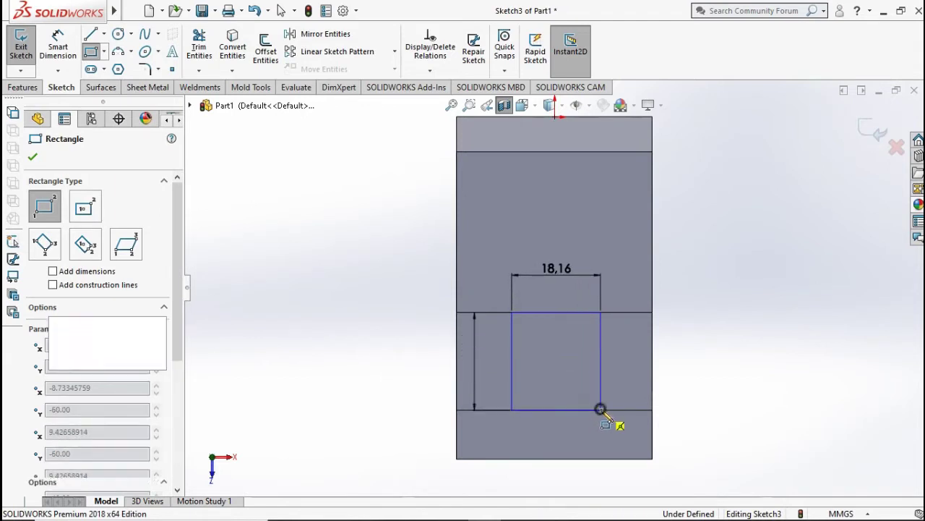
Add a vertical centreline and make the rectangle symmetric about it
left_click(104, 34)
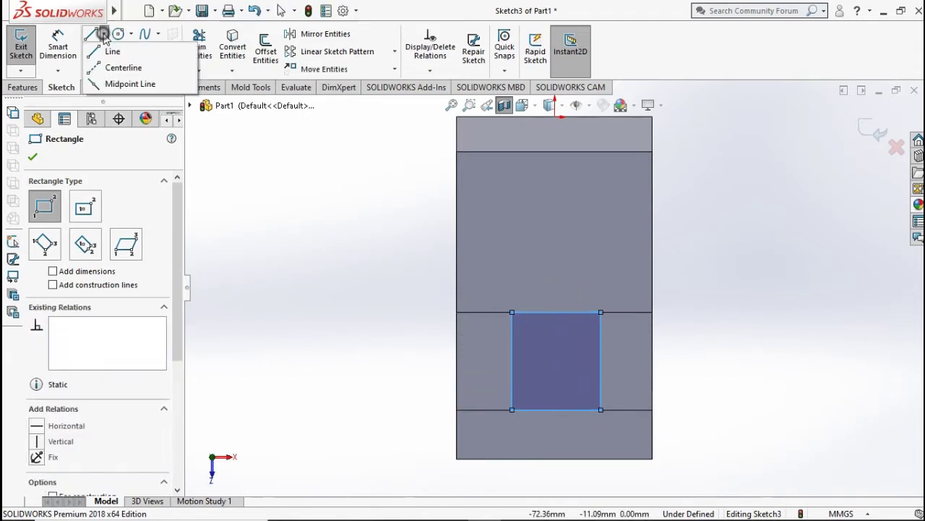
left_click(116, 67)
key("z")
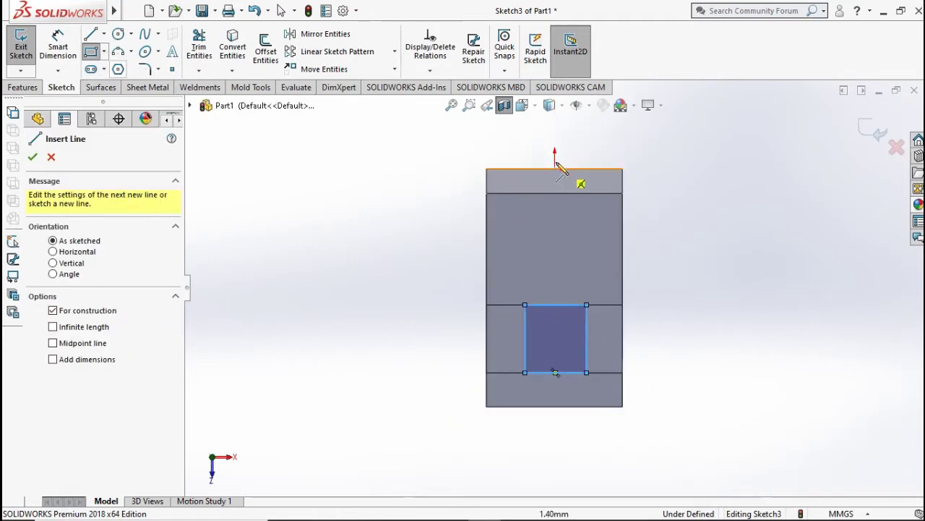
left_click(553, 168)
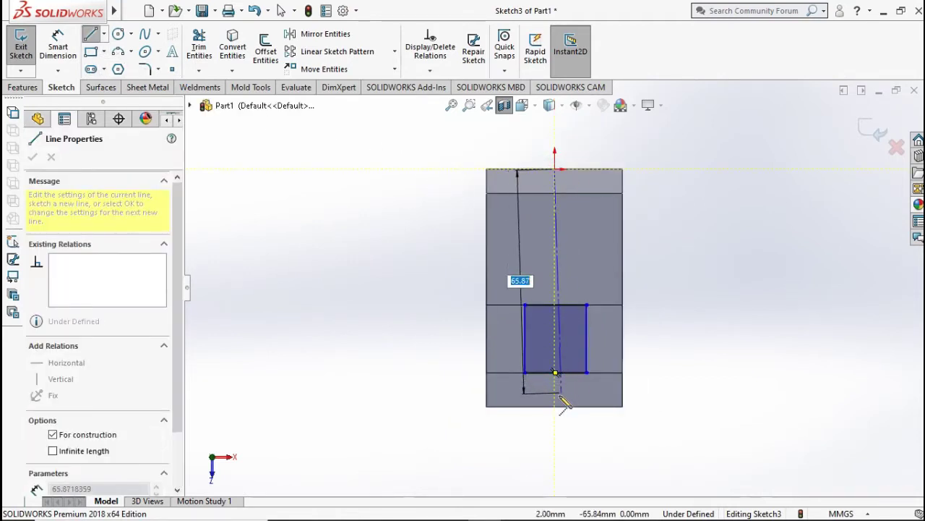
left_click(555, 395)
key("Escape")
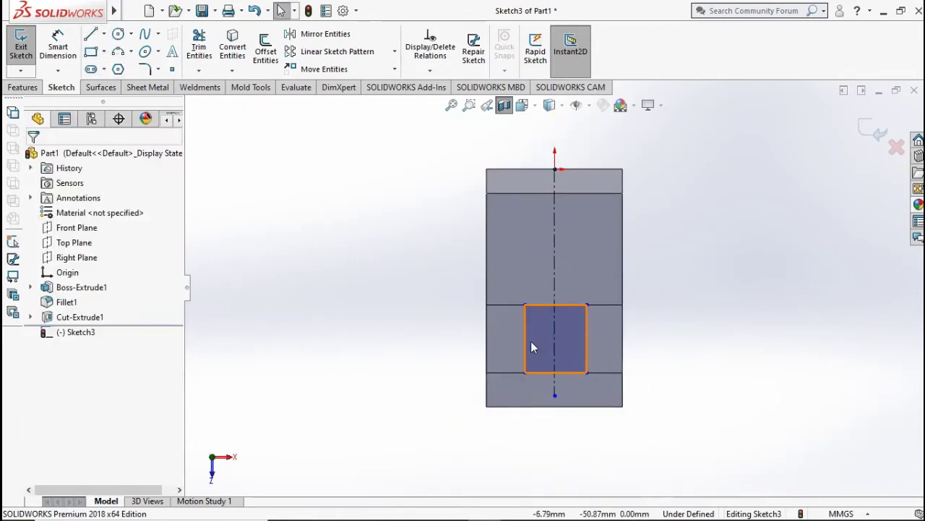
left_click(554, 333)
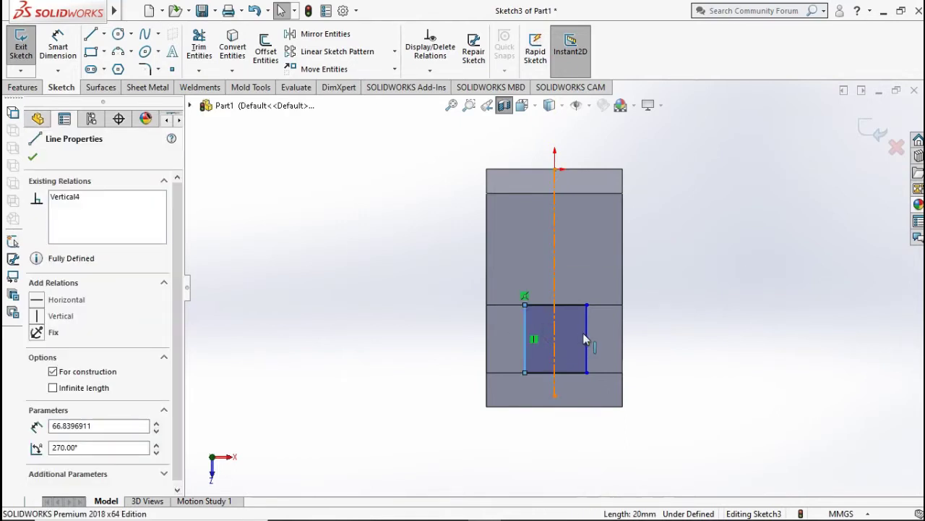
left_click(586, 335, "ctrl")
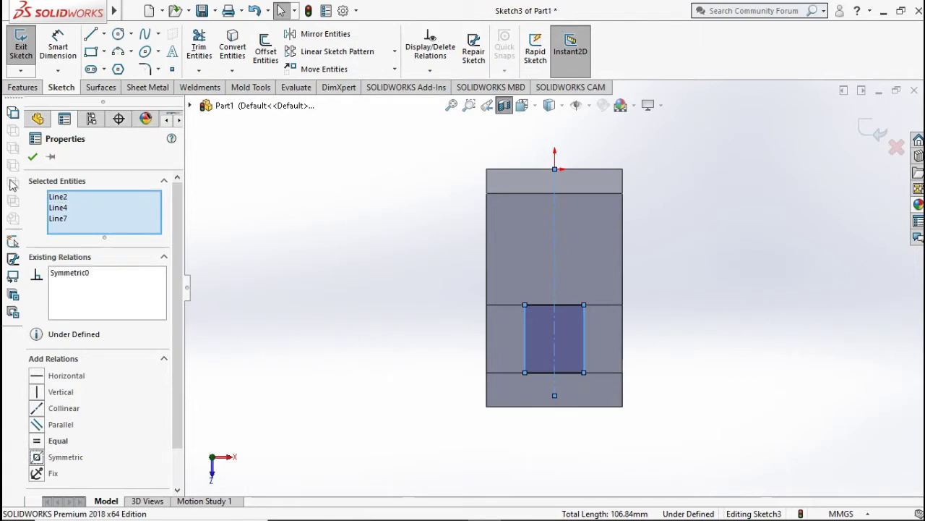
left_click(32, 158)
Dimension the rectangle's width to 20 mm
left_click(58, 45)
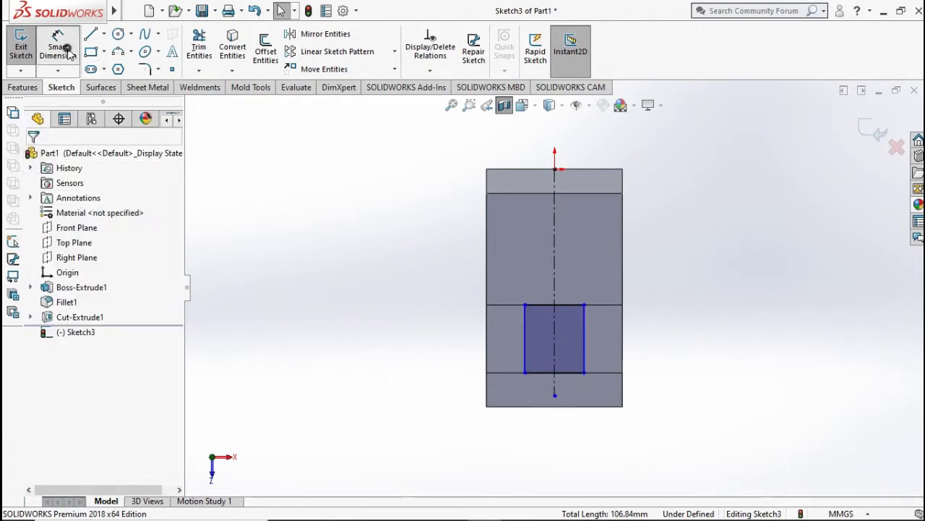
left_click(573, 373)
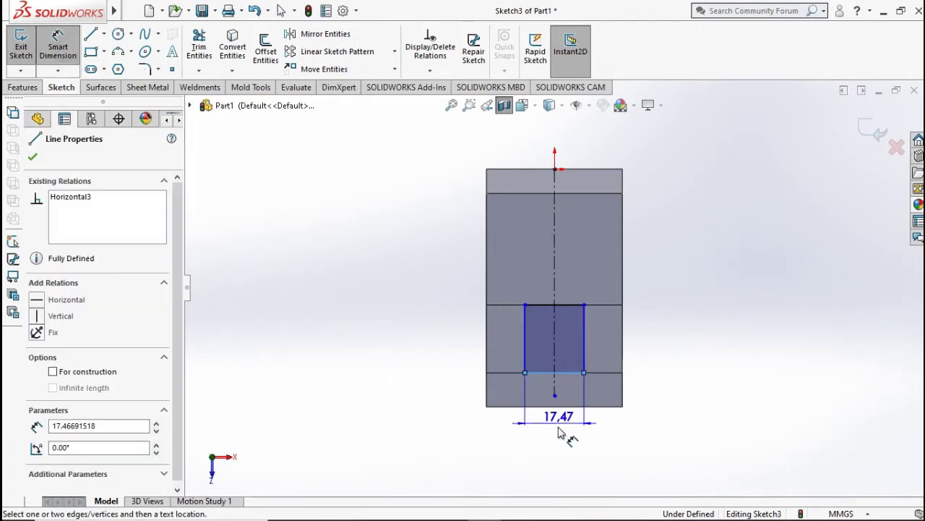
left_click(556, 448)
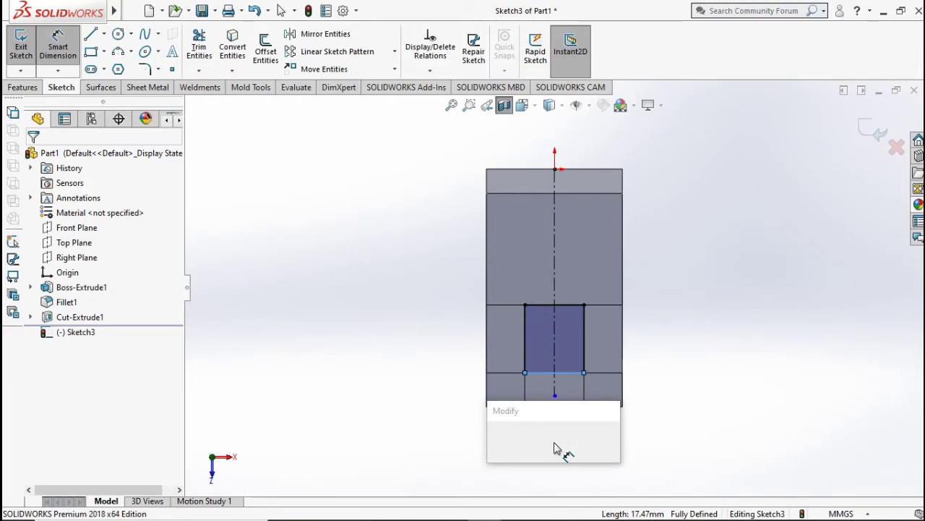
type("2")
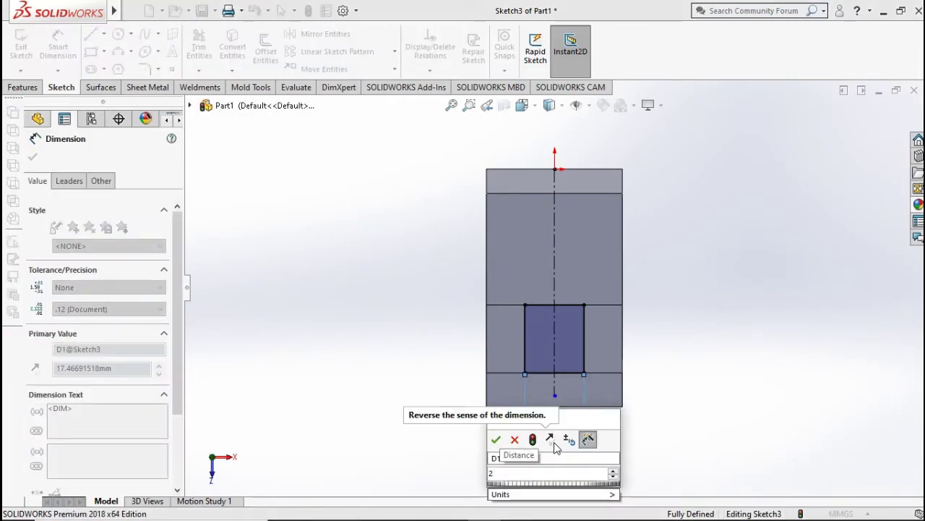
type("0")
left_click(498, 440)
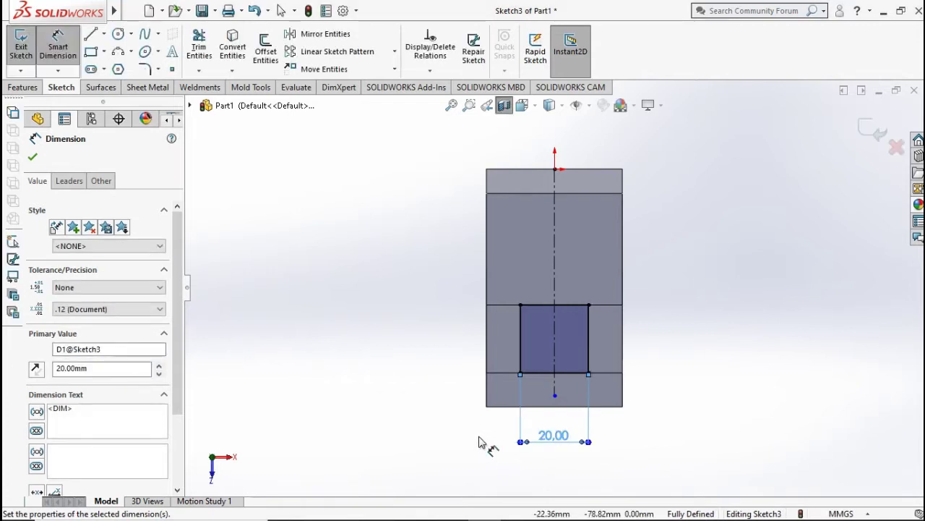
middle_click_drag(479, 442, 431, 336)
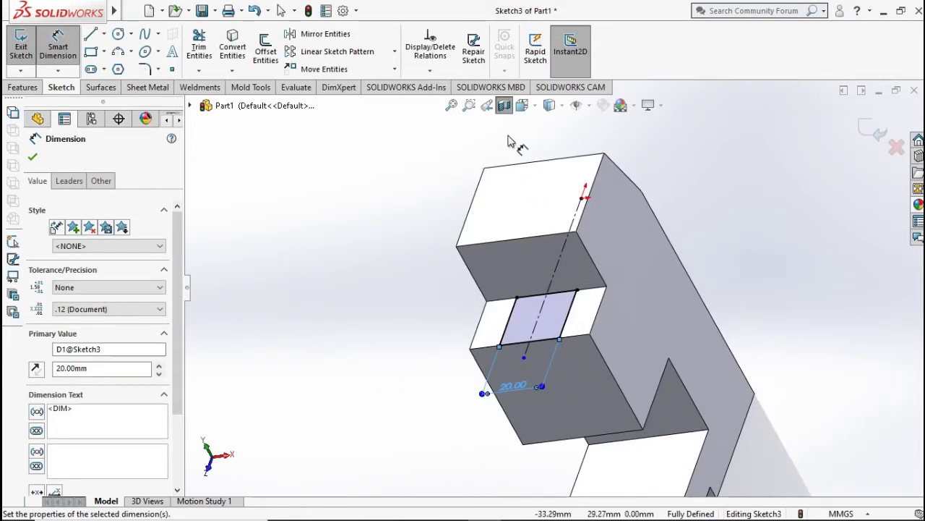
middle_click_drag(509, 141, 490, 123)
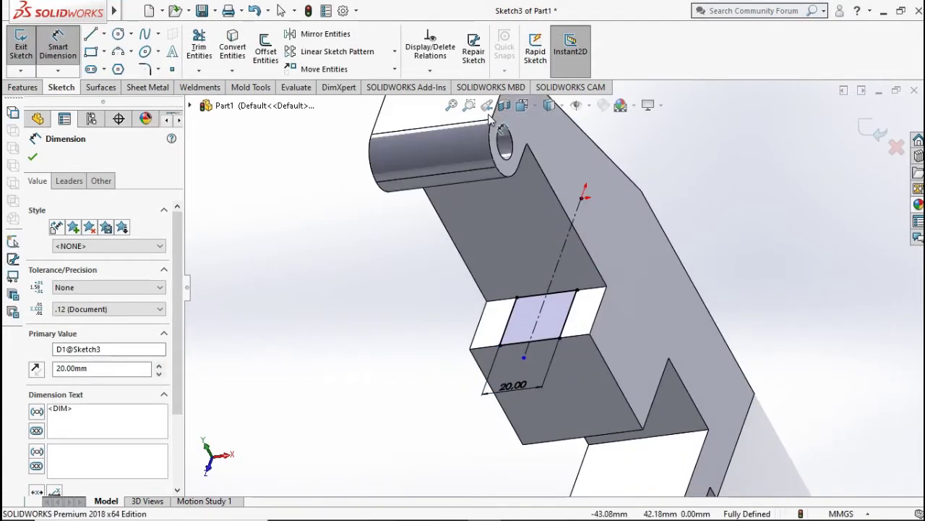
Start an extruded cut ending Up To Surface at the lower step face
left_click(36, 88)
left_click(213, 52)
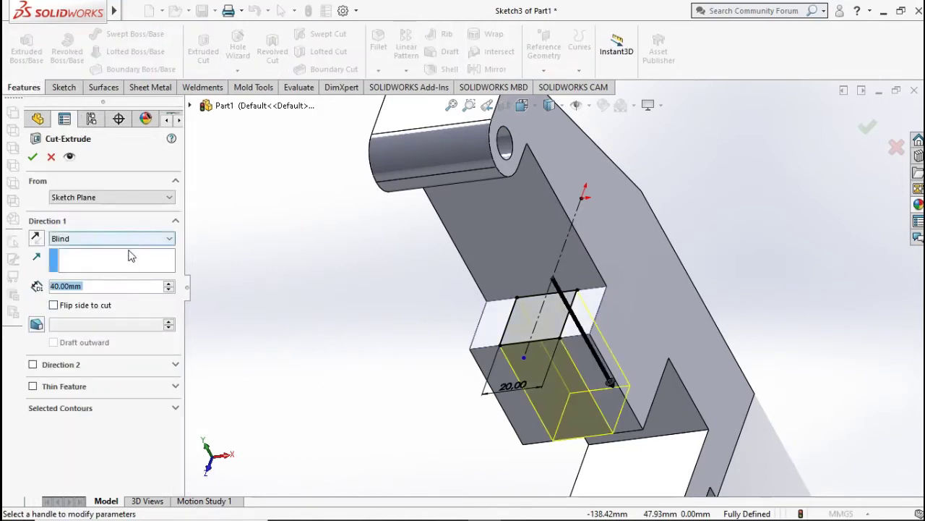
left_click(125, 240)
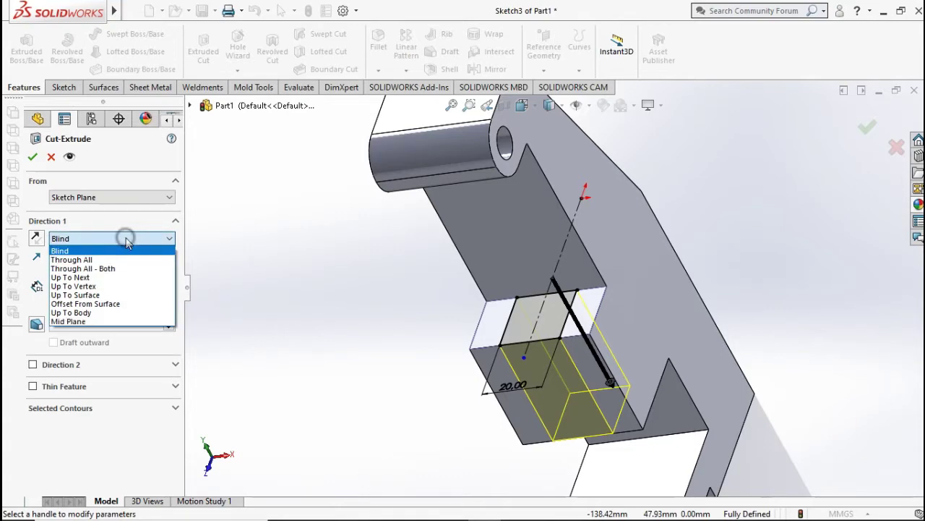
left_click(115, 297)
middle_click_drag(506, 332, 550, 375)
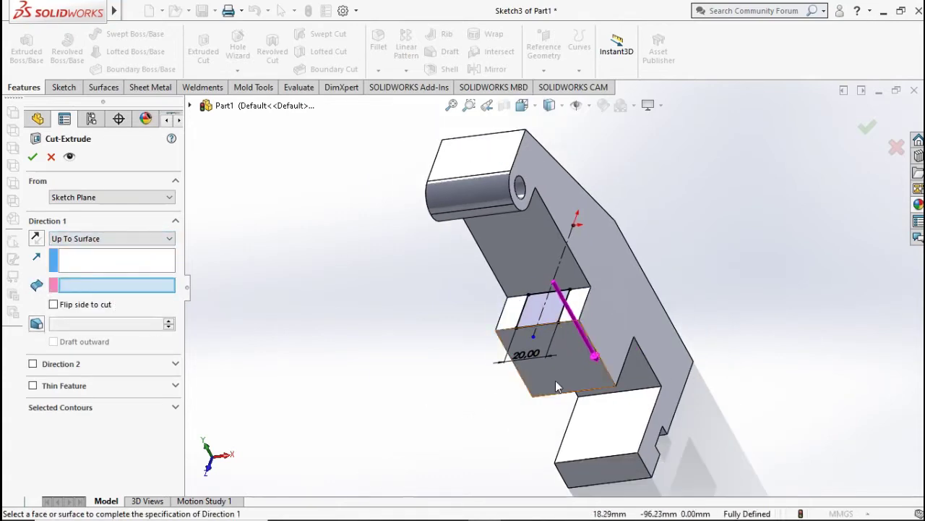
left_click(543, 358)
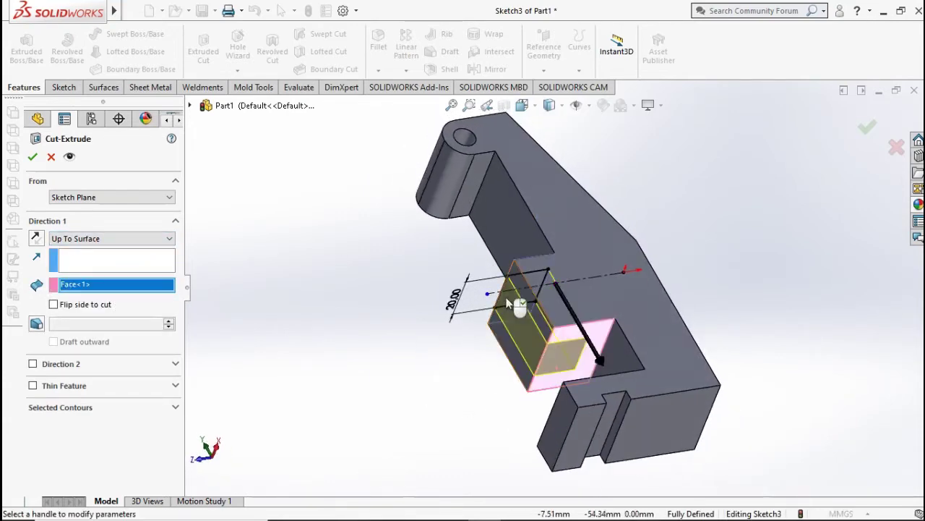
middle_click_drag(549, 361, 520, 340)
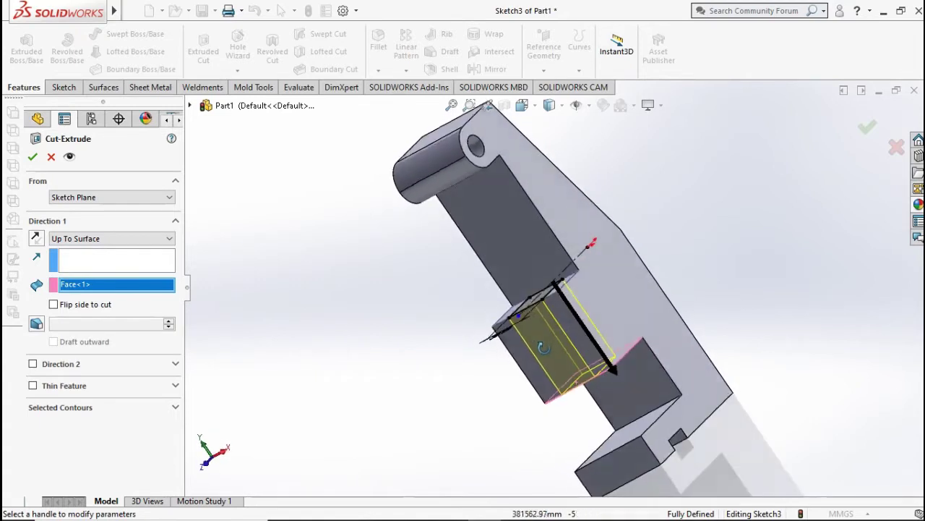
Start the cut from the lug's top face and accept the 20 mm slot
left_click(108, 198)
left_click(106, 218)
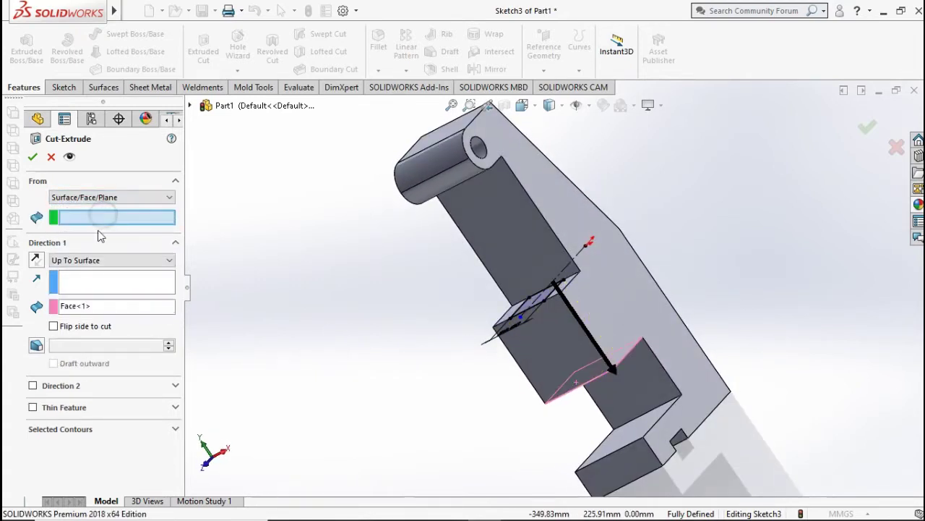
middle_click_drag(383, 208, 441, 152)
left_click(449, 144)
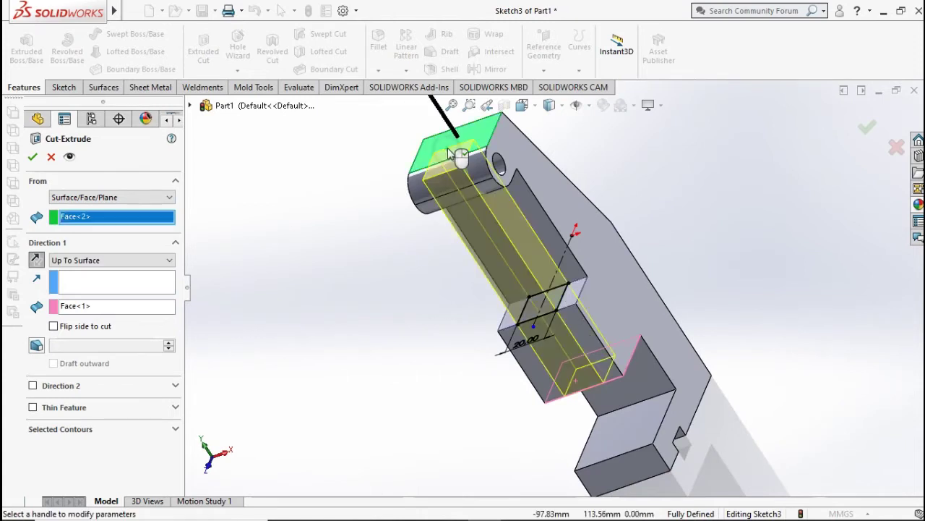
middle_click_drag(483, 235, 854, 168)
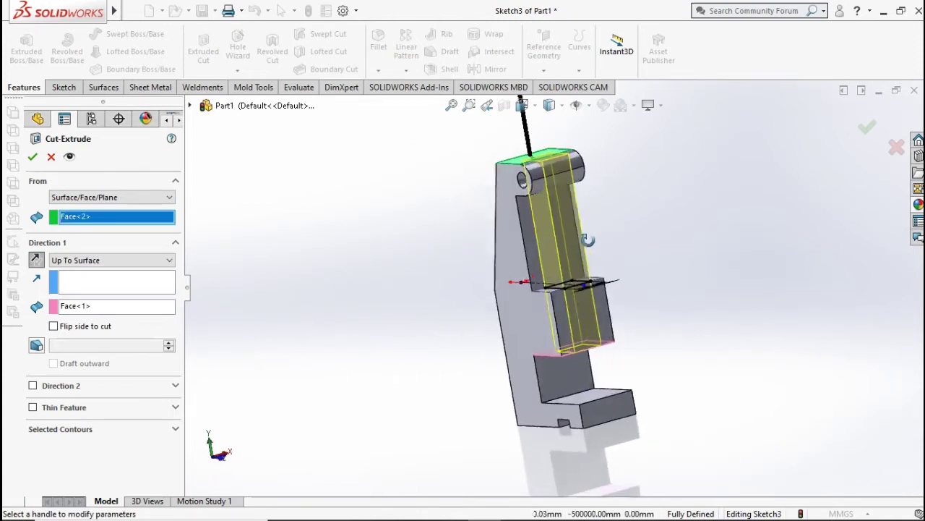
left_click(870, 130)
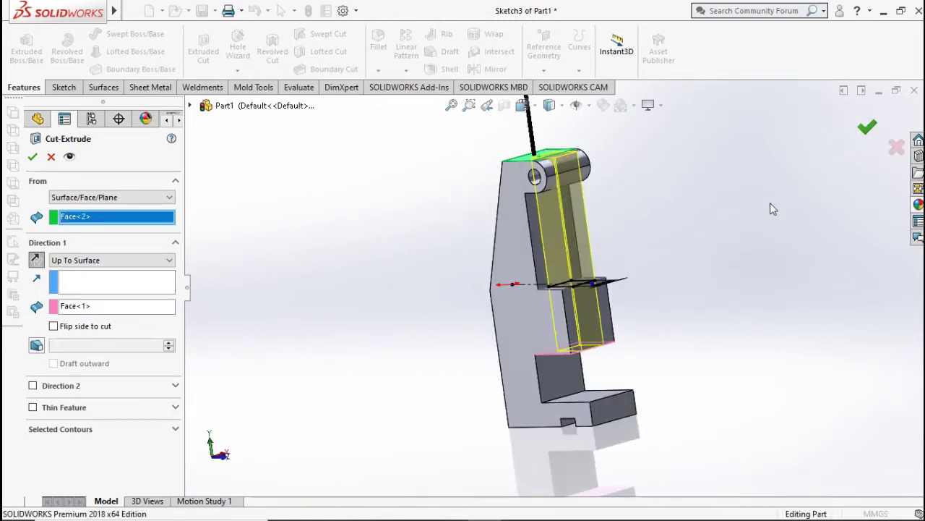
mouse_move(721, 203)
middle_mouse_down()
mouse_move(750, 241)
mouse_move(718, 242)
middle_mouse_up()
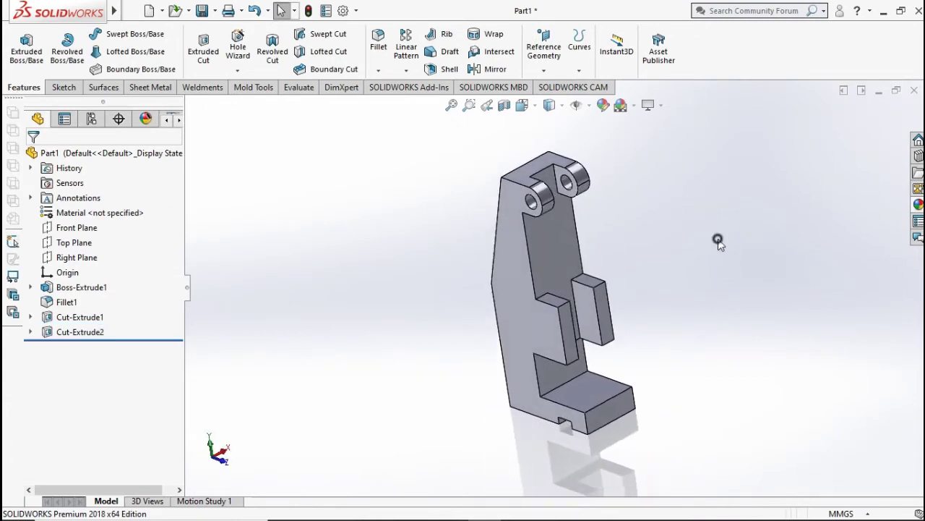
Switch to the standard isometric view of the finished holder
key("ctrl+7")
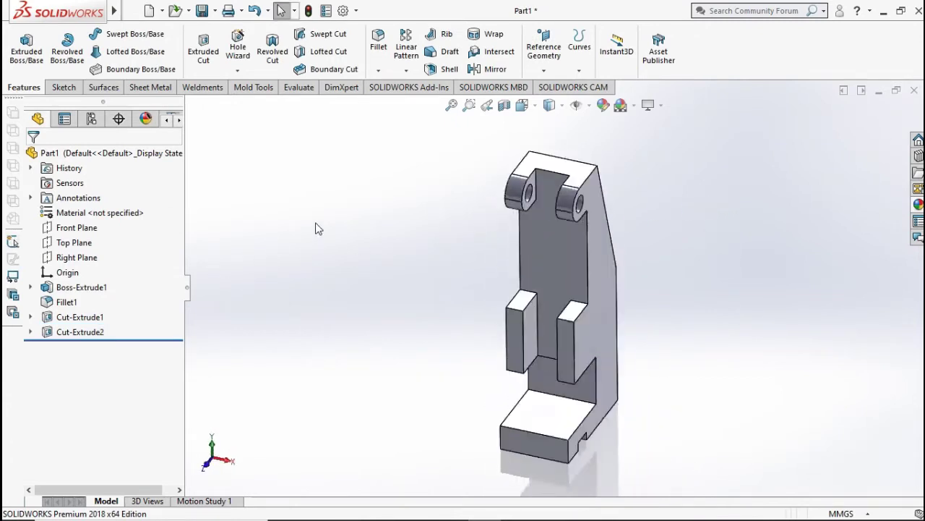
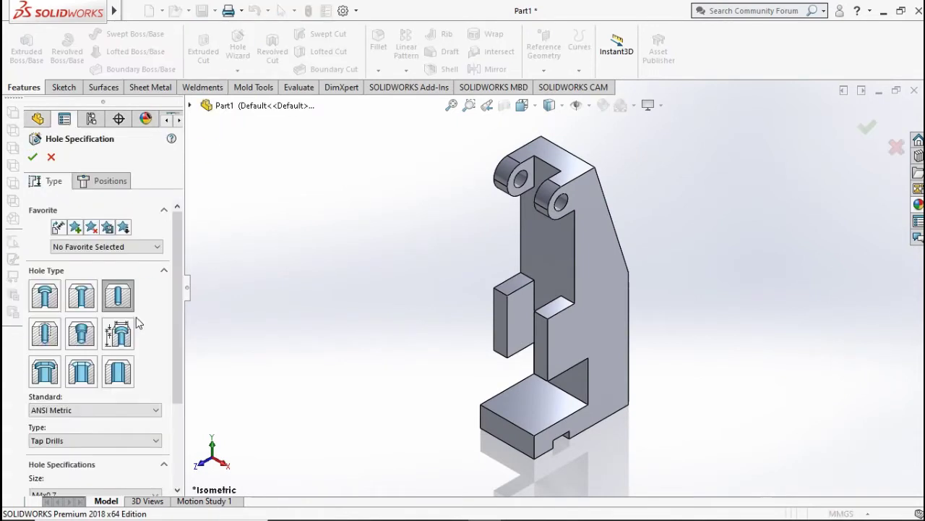
Keep the M4x0.7 tap drill size and make the hole Blind, 10.00mm deep
scroll(178, 309, "down", 3)
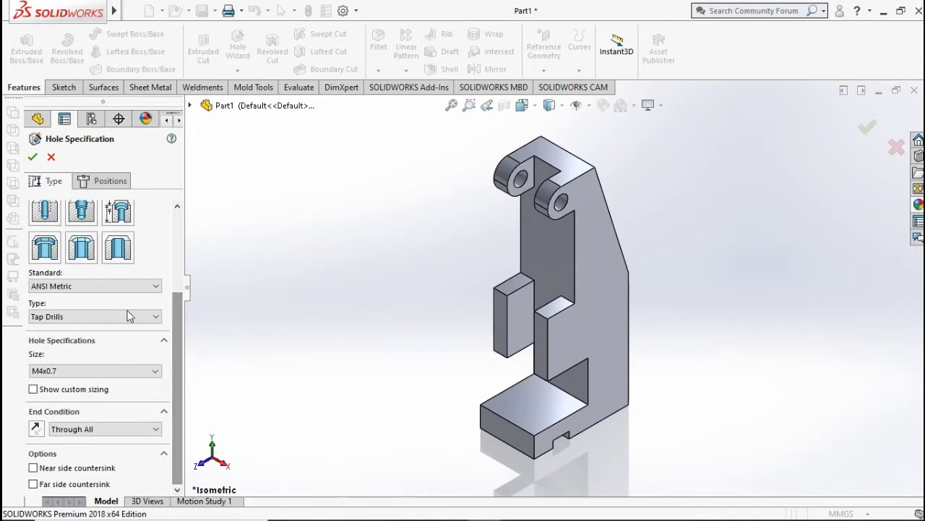
left_click(102, 370)
left_click(91, 386)
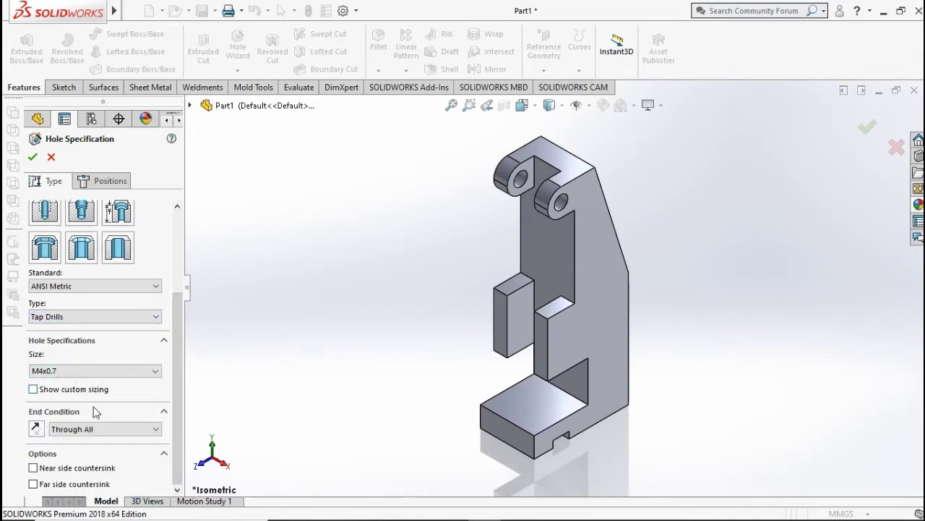
left_click(101, 429)
left_click(90, 440)
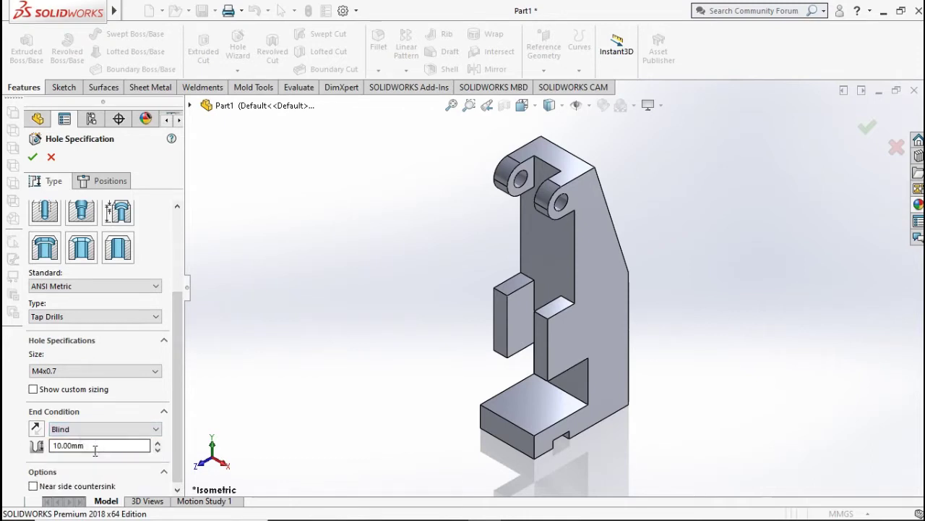
double_click(95, 446)
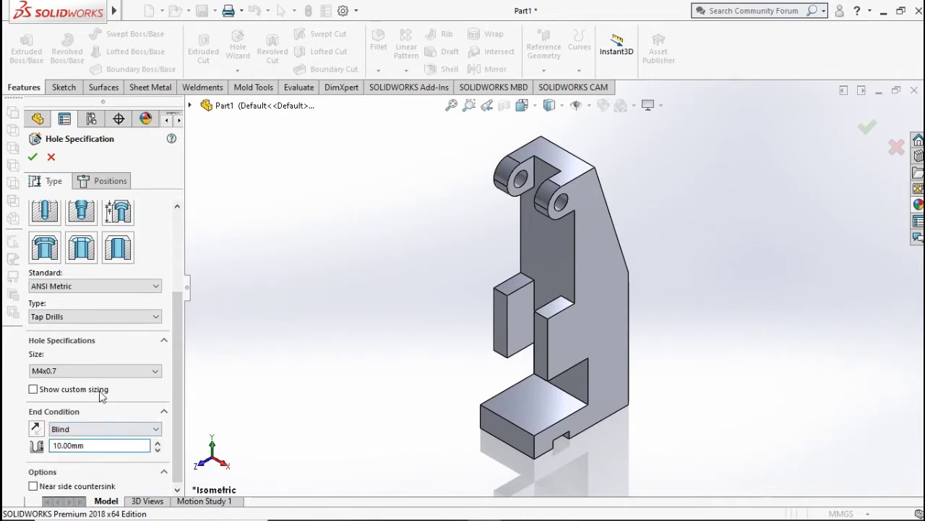
Place two hole centre points on each of the two raised blocks
left_click(120, 182)
left_click(101, 299)
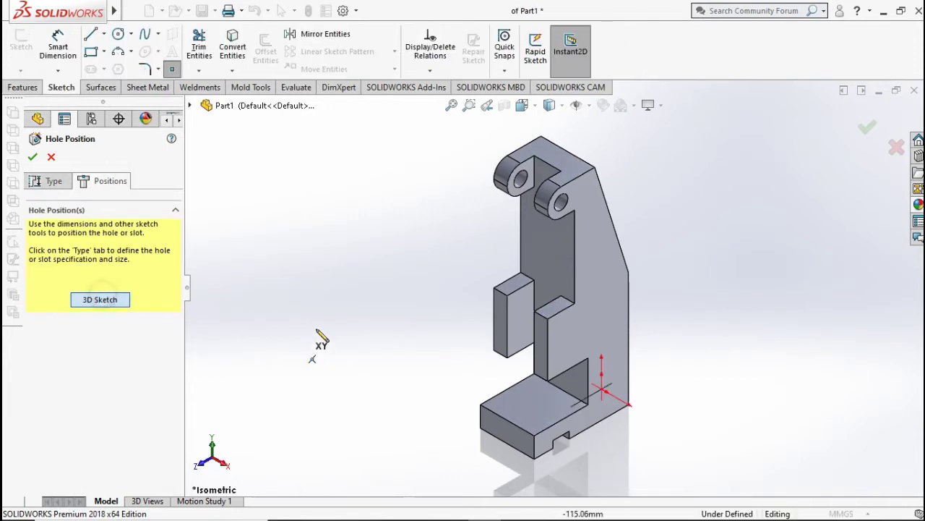
scroll(496, 325, "down", 5)
mouse_move(496, 325)
middle_mouse_down()
mouse_move(512, 279)
mouse_move(470, 274)
middle_mouse_up()
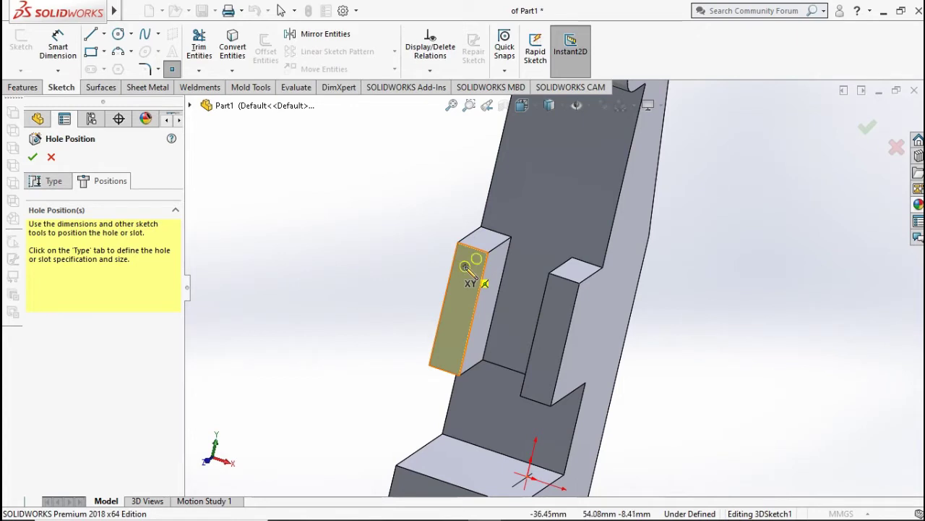
left_click(466, 267)
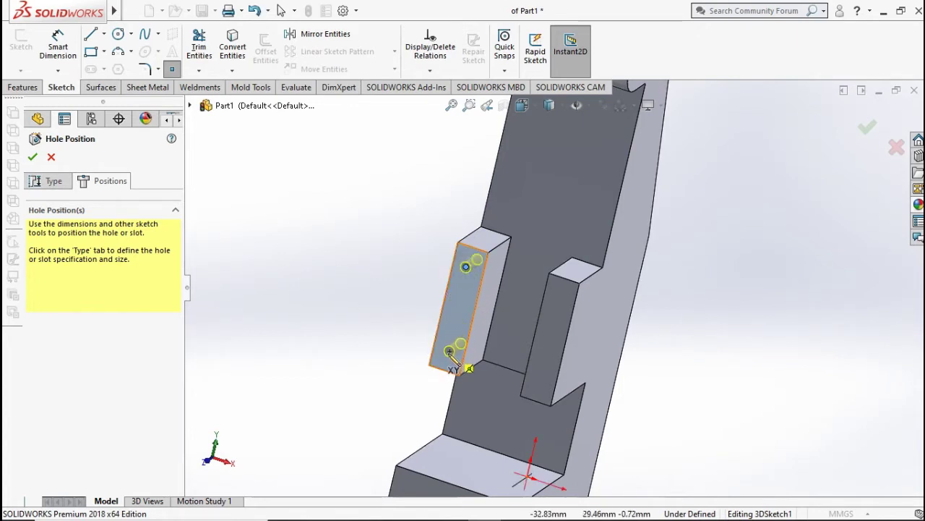
left_click(448, 353)
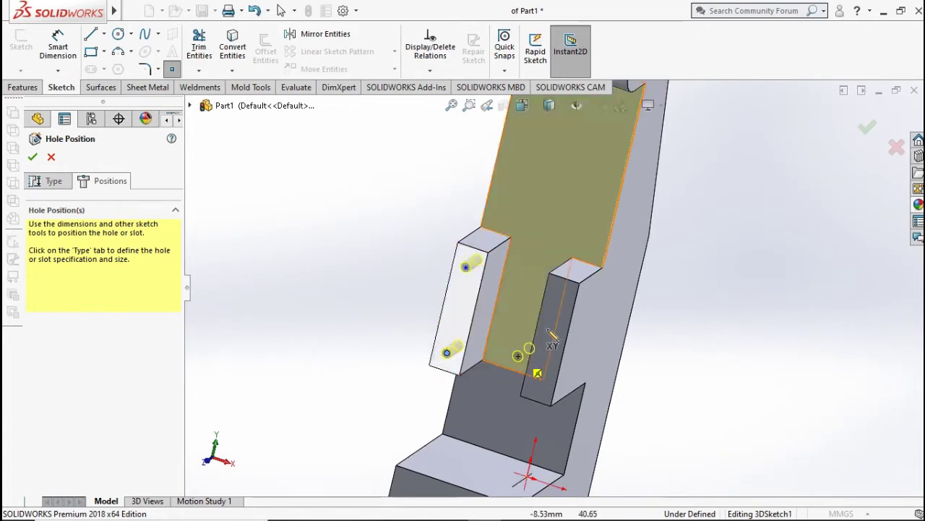
left_click(561, 297)
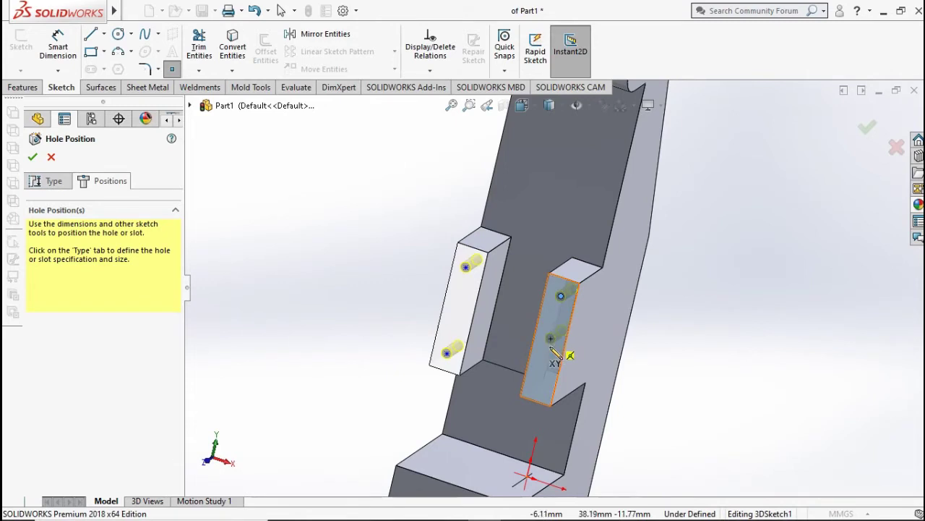
left_click(541, 383)
Place four hole centre points on the base's top face
scroll(546, 405, "up", 3)
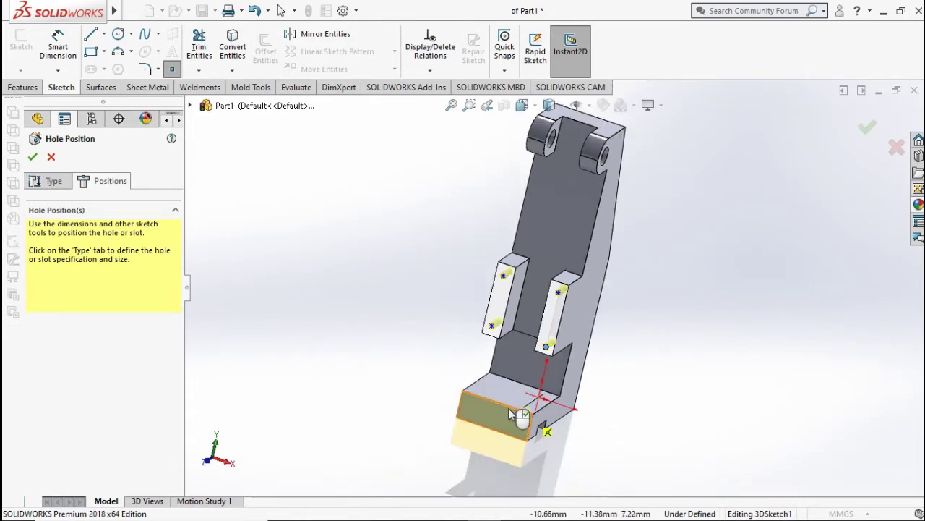
scroll(513, 375, "down", 2)
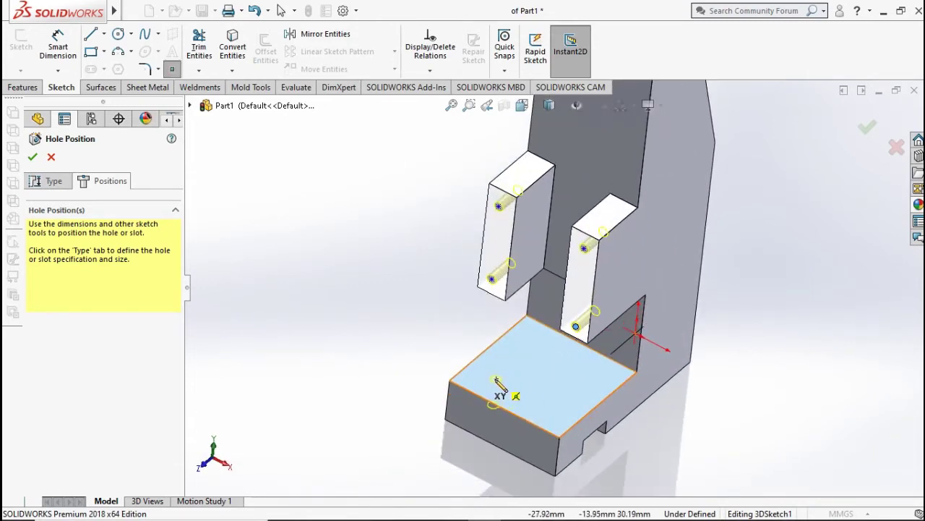
left_click(494, 379)
left_click(531, 337)
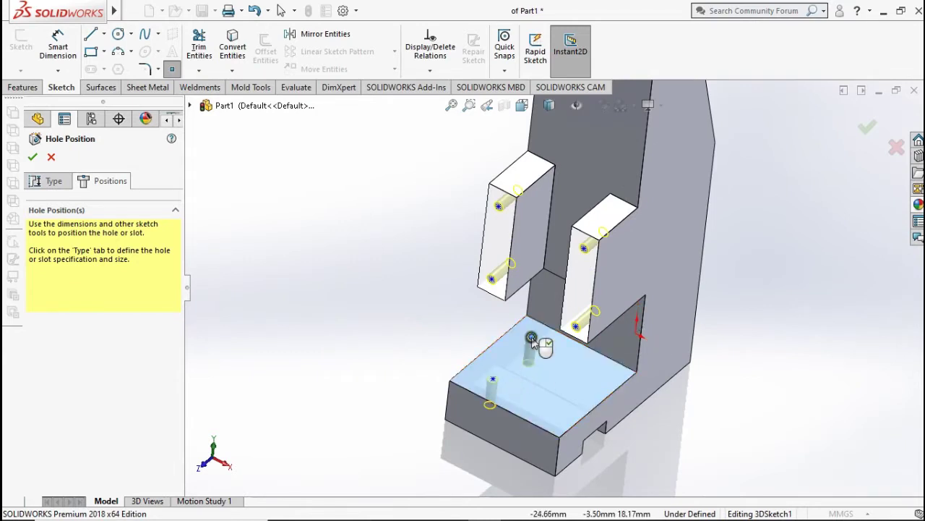
left_click(597, 369)
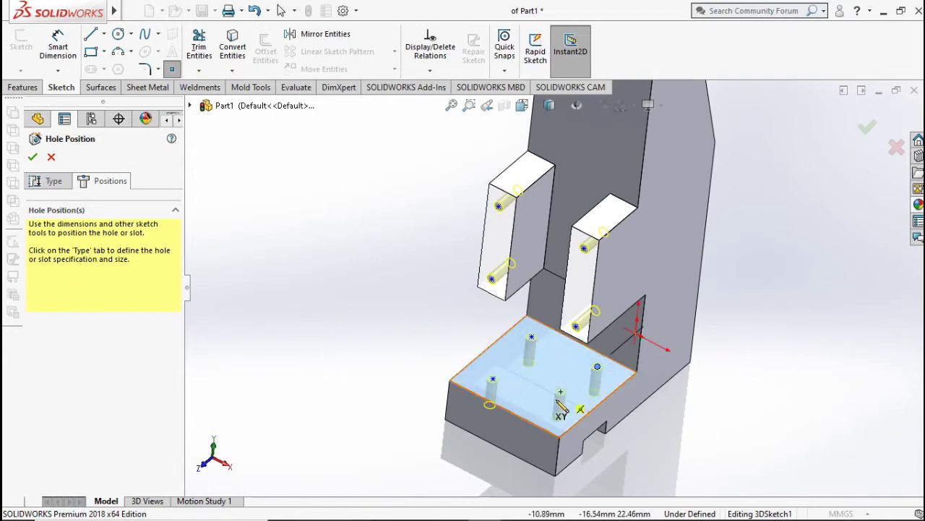
left_click(548, 408)
Add hole centre points on the narrow side face and the large side face
mouse_move(621, 391)
middle_mouse_down()
mouse_move(649, 368)
mouse_move(629, 370)
middle_mouse_up()
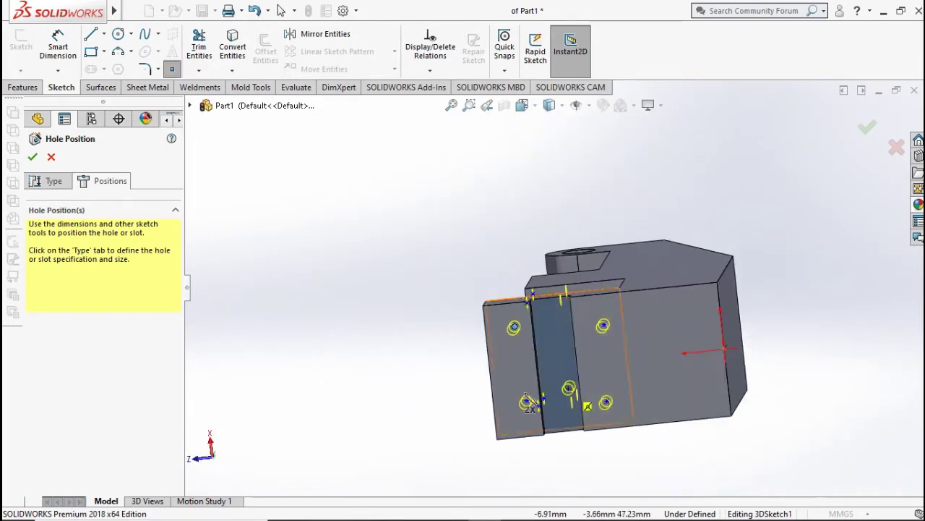
left_click(511, 363)
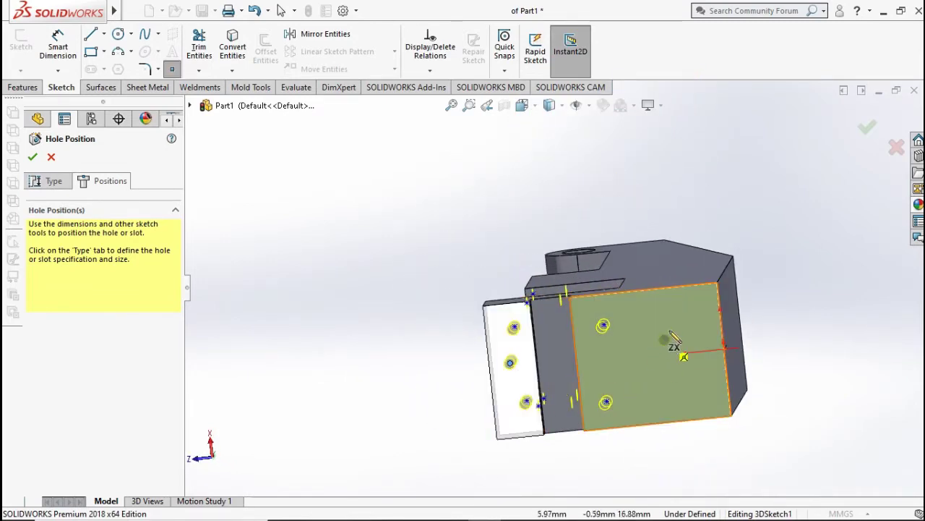
left_click(690, 311)
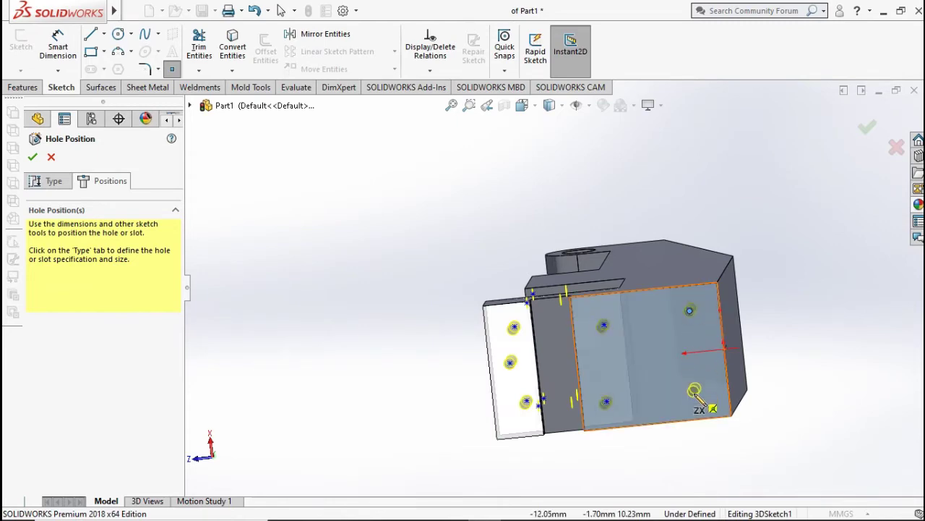
middle_click_drag(600, 321, 674, 340)
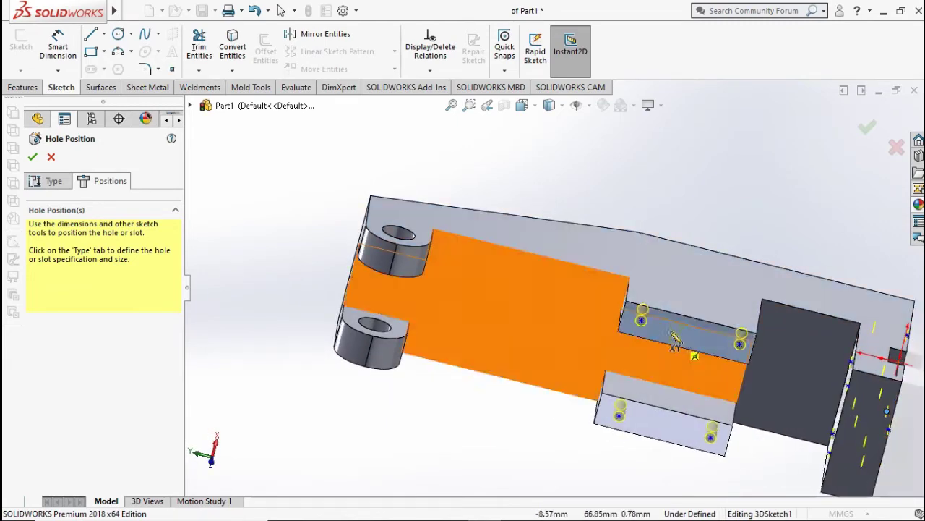
left_click(63, 54)
mouse_move(221, 105)
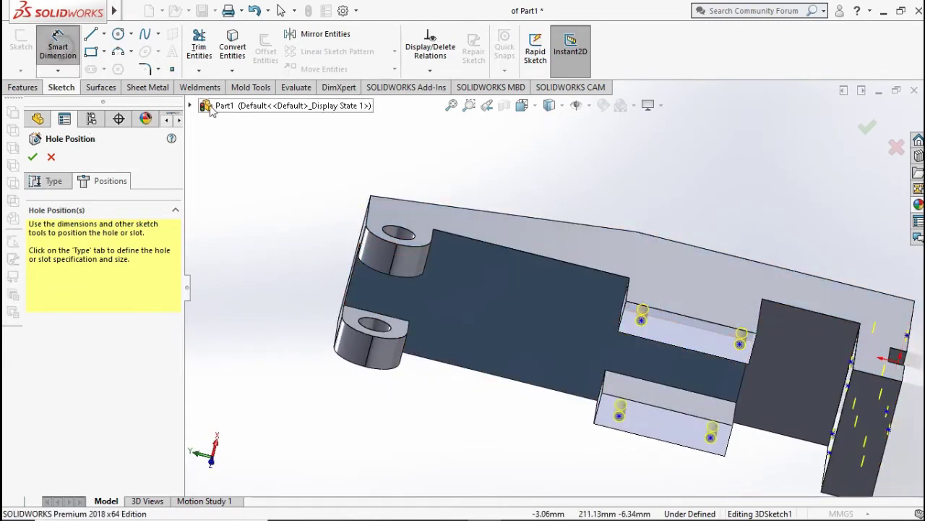
left_click(524, 105)
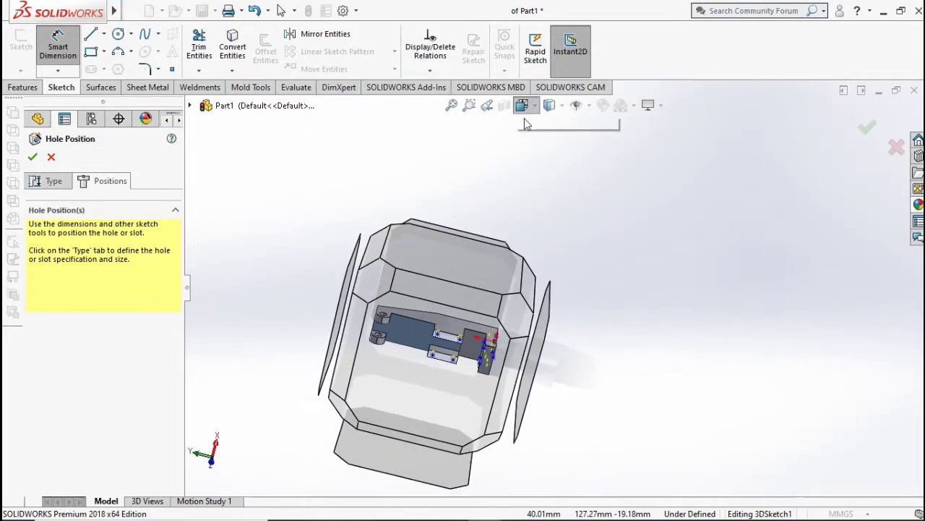
Dimension the upper-left hole point 5 mm from the block's side and top edges
left_click(422, 351)
scroll(611, 238, "down", 3)
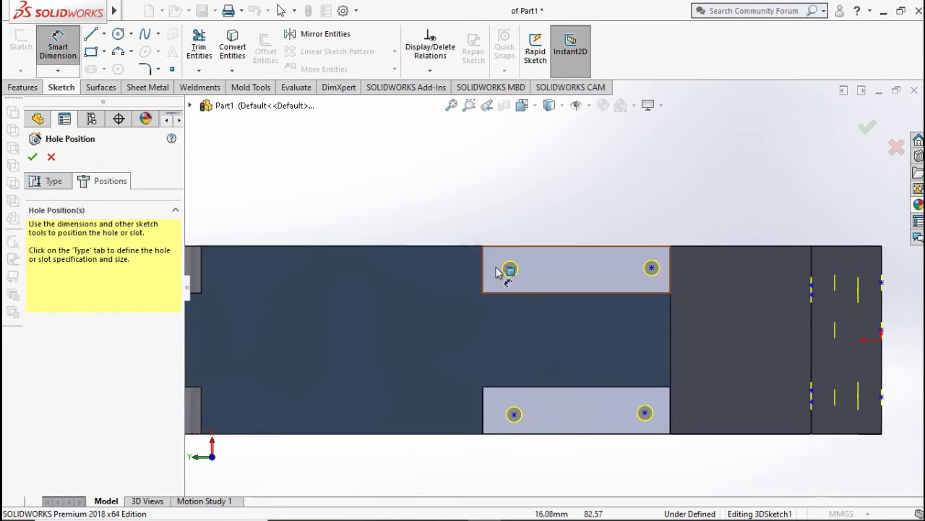
left_click(510, 268)
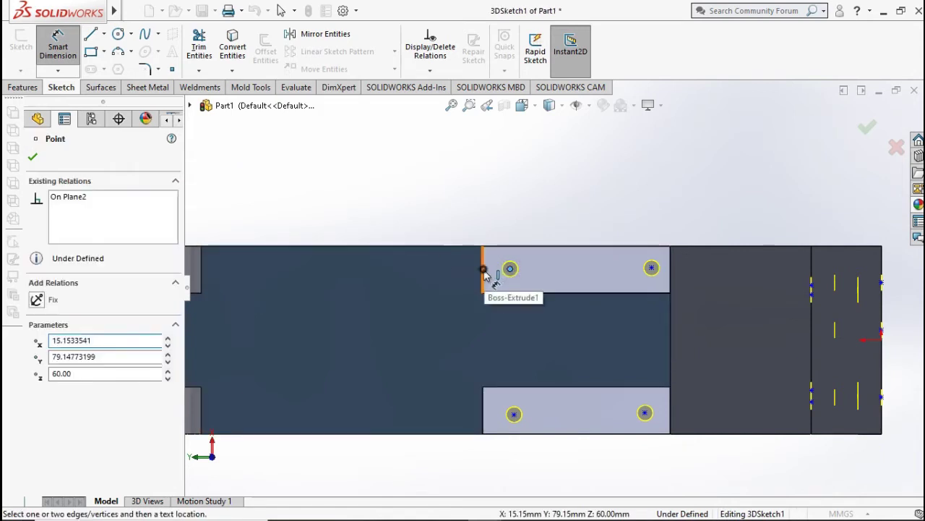
left_click(484, 269)
left_click(494, 201)
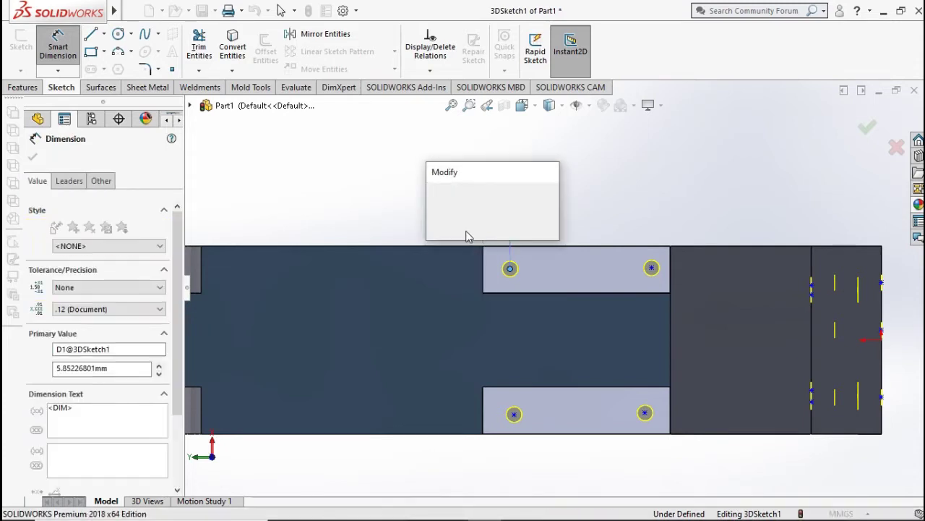
type("5")
left_click(434, 192)
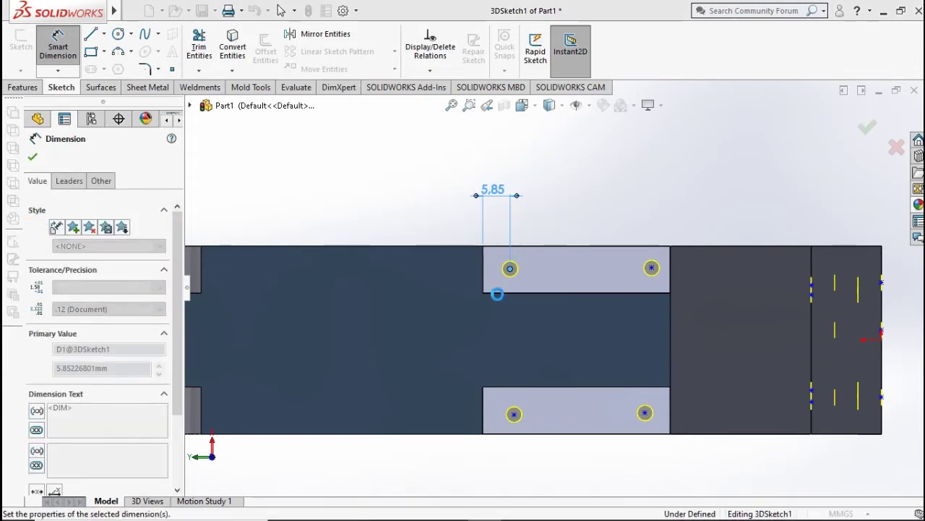
left_click(507, 271)
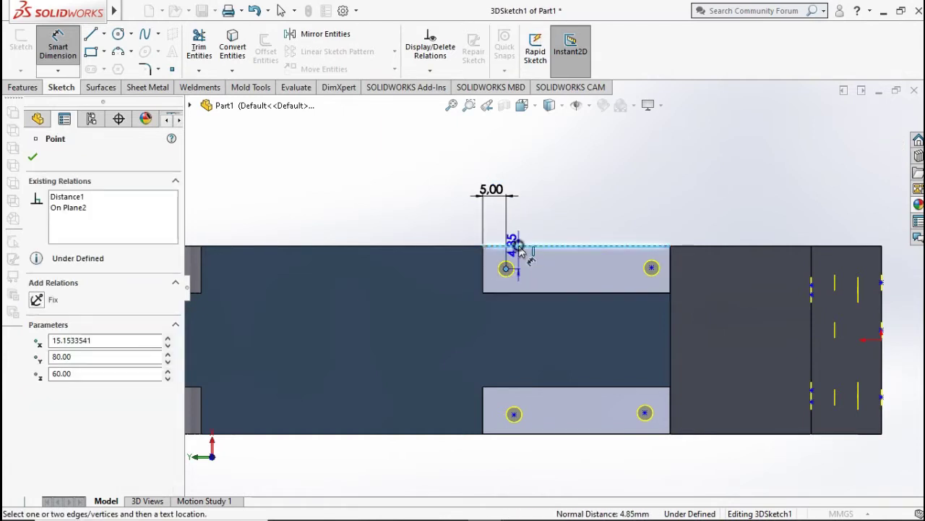
left_click(448, 225)
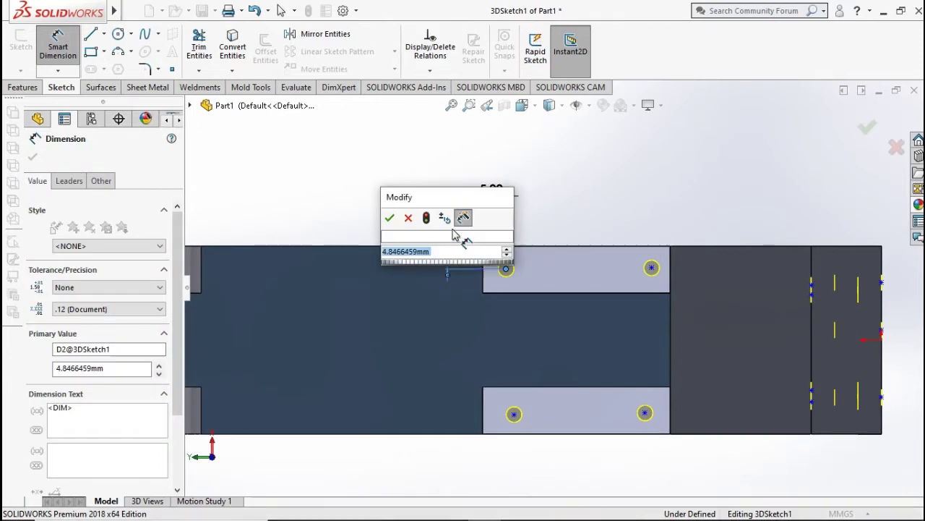
type("5")
key("Return")
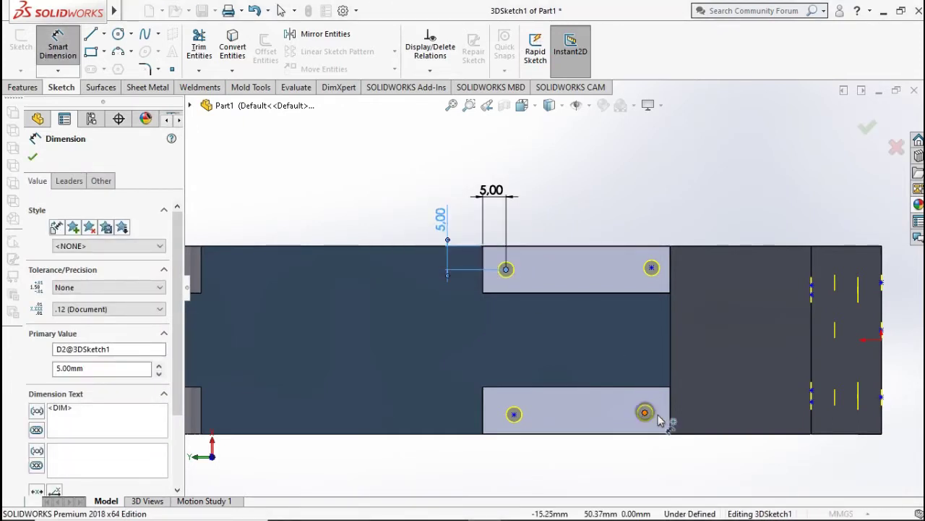
Dimension the lower-right hole point 5 mm from the block's right and top edges
left_click(644, 413)
left_click(670, 423)
left_click(660, 463)
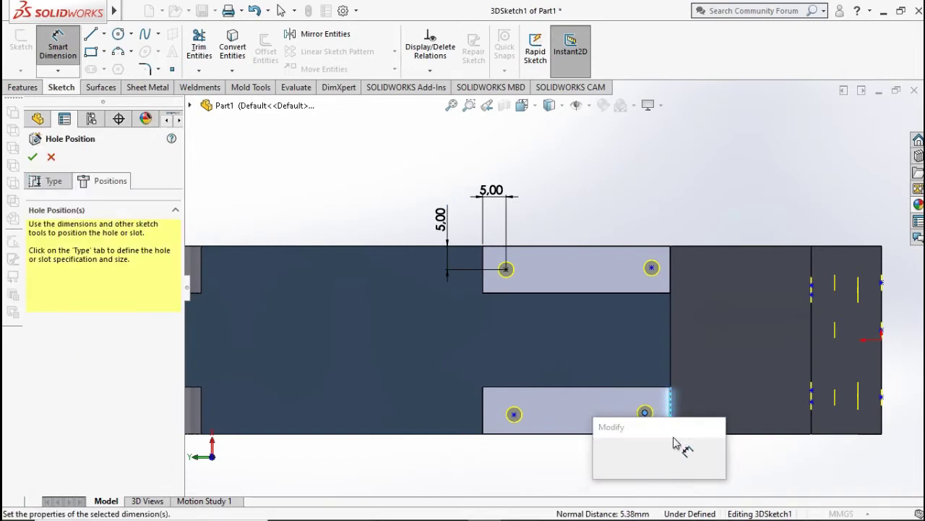
type("5")
left_click(620, 456)
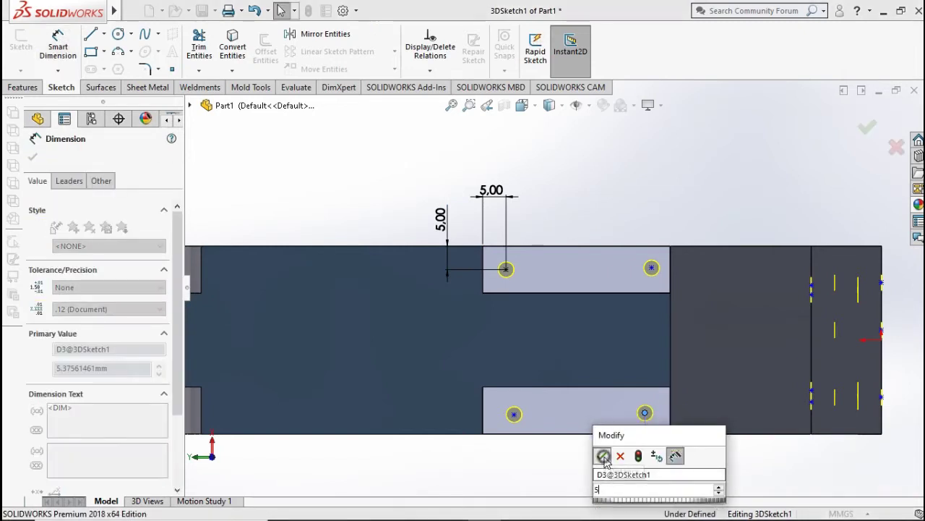
left_click(647, 412)
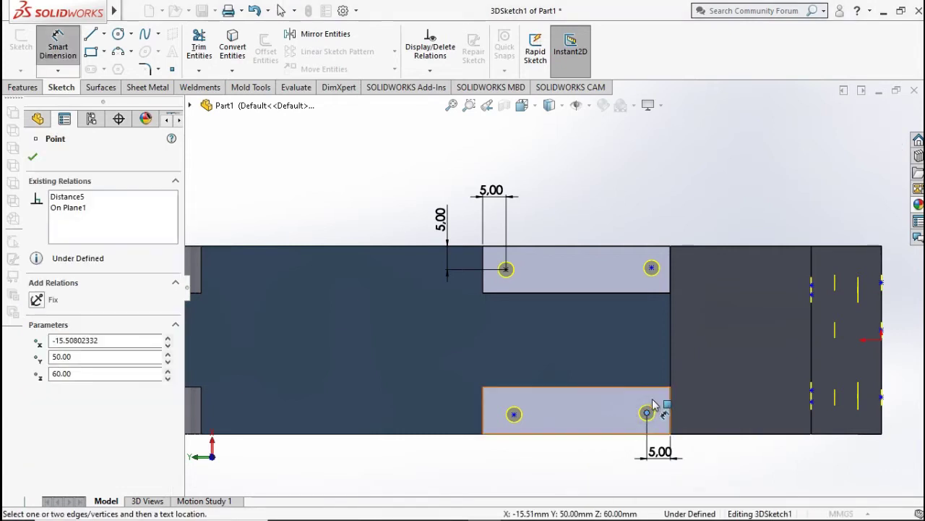
left_click(700, 407)
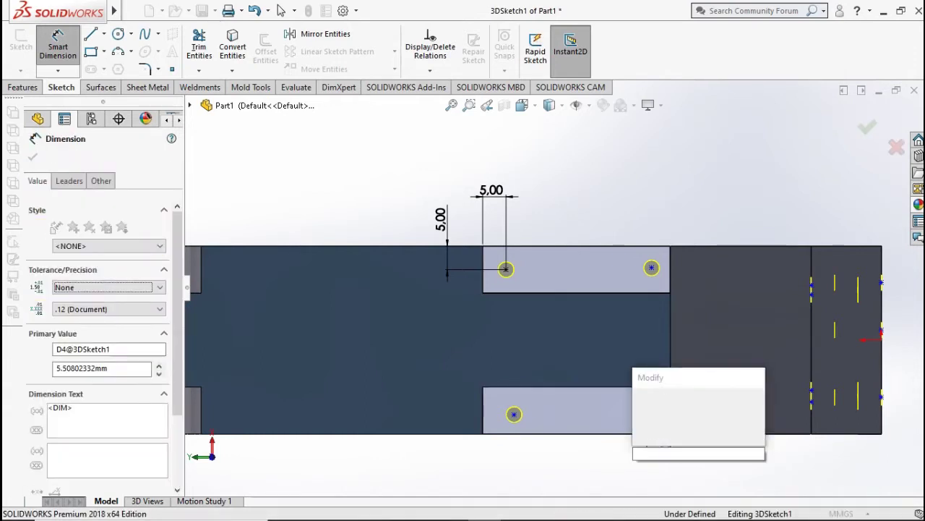
type("5")
left_click(641, 400)
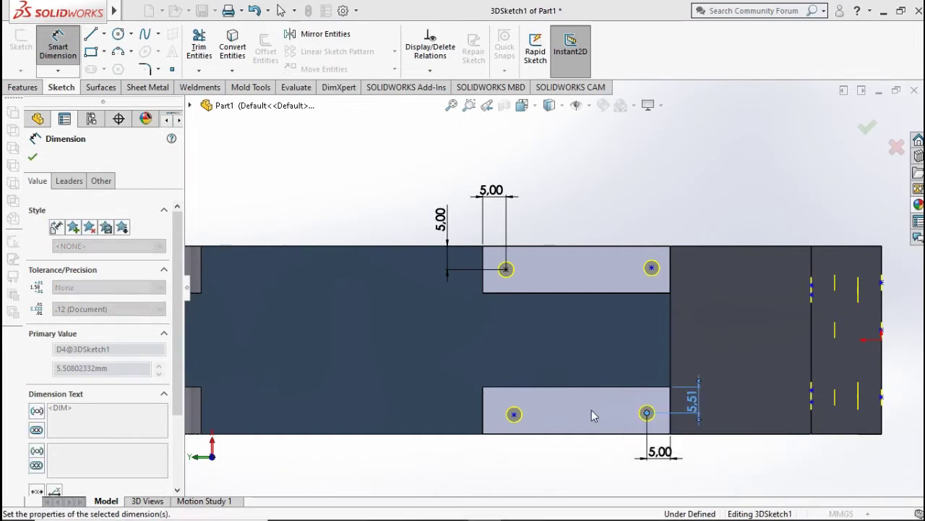
key("Escape")
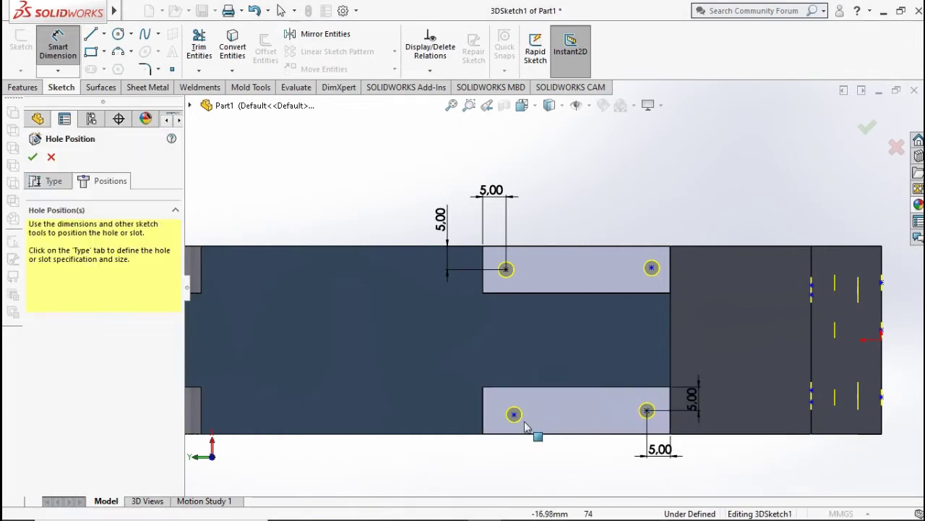
Align the two lower hole points Along Y and the two left points Along X
left_click(647, 411)
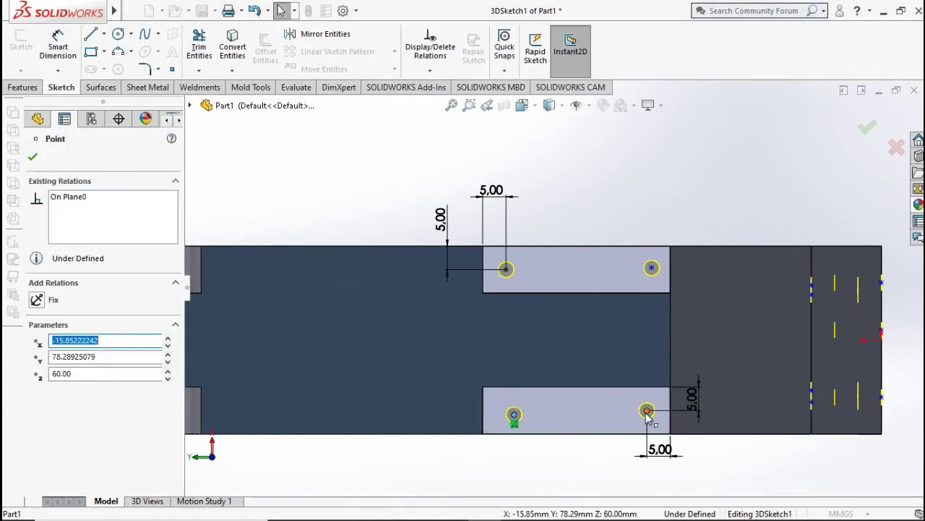
left_click(514, 414, "ctrl")
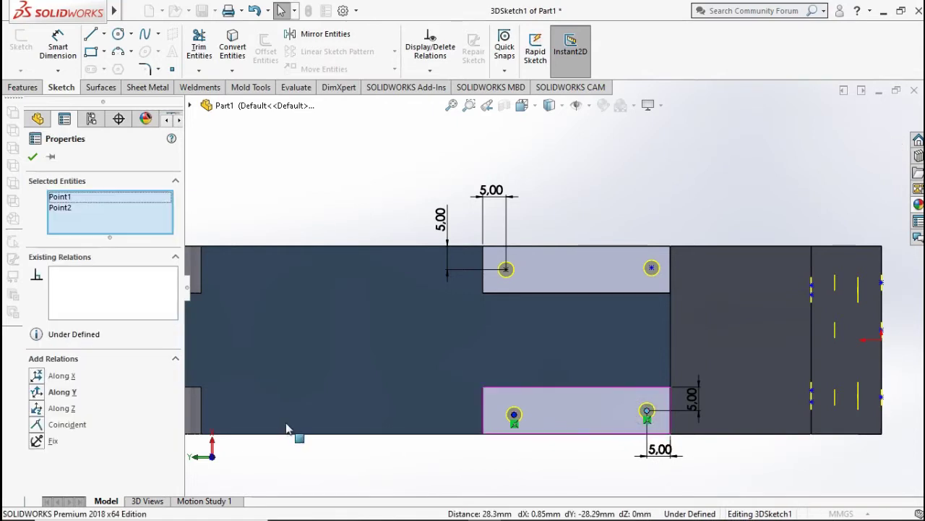
left_click(37, 392)
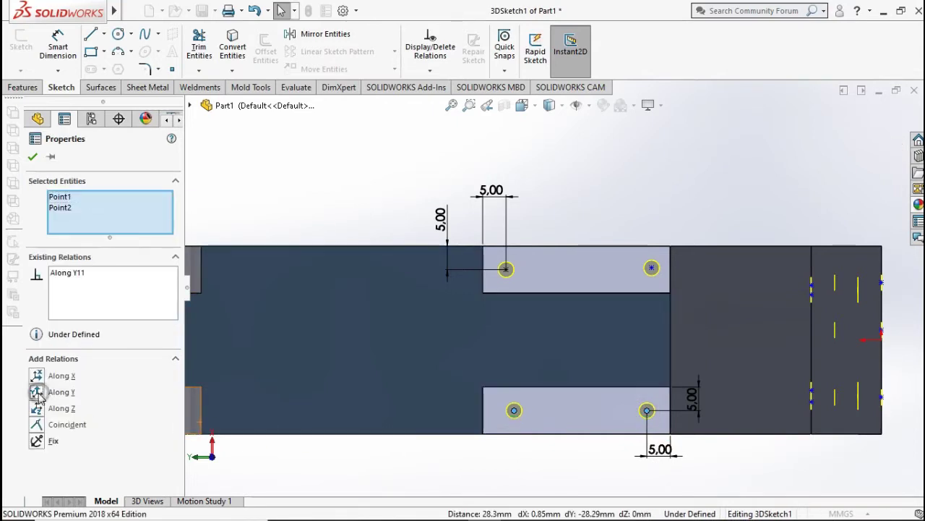
left_click(32, 155)
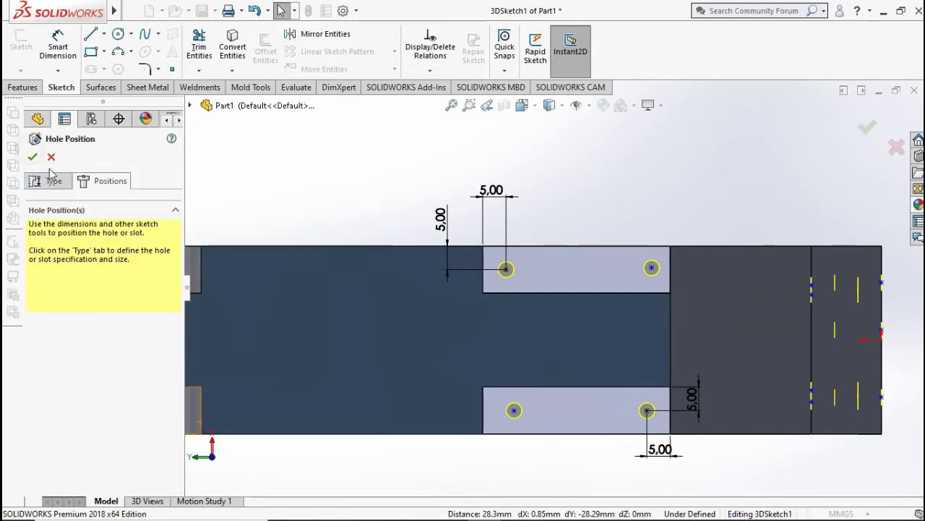
left_click(505, 273)
left_click(513, 413, "ctrl")
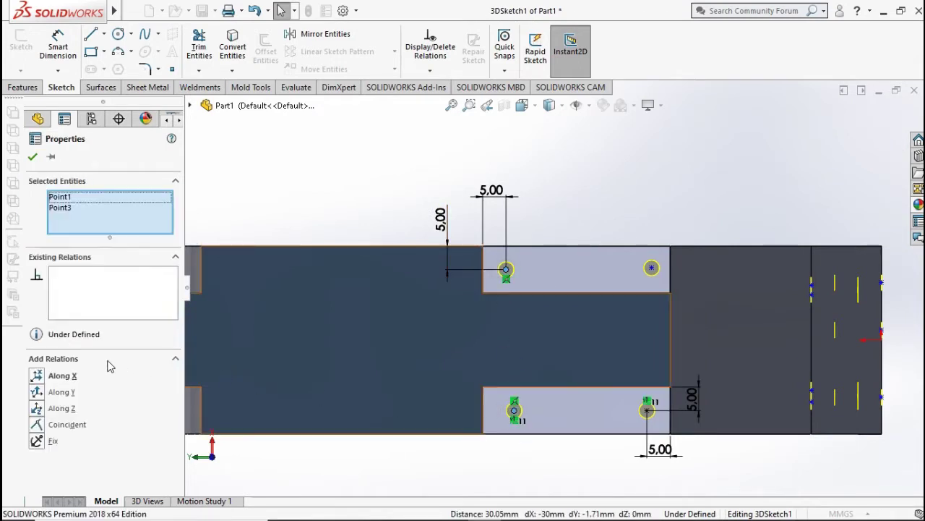
left_click(39, 376)
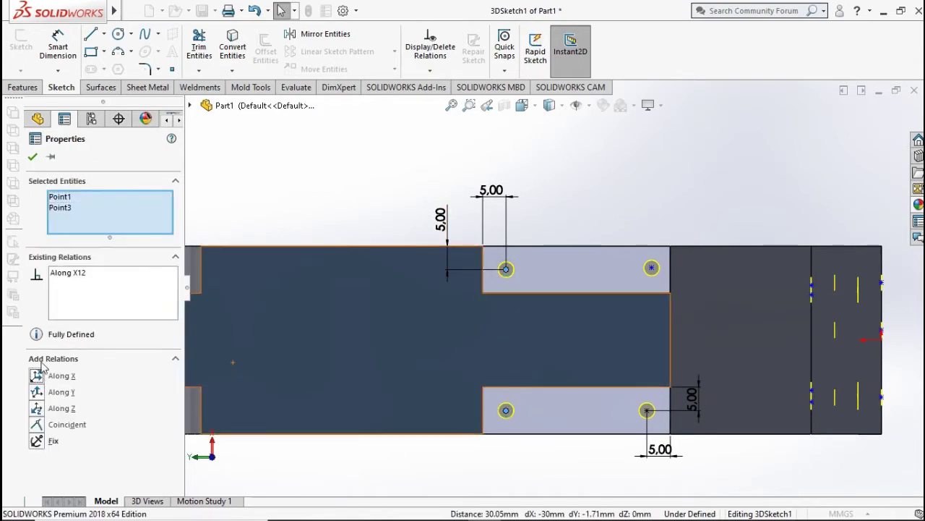
left_click(30, 159)
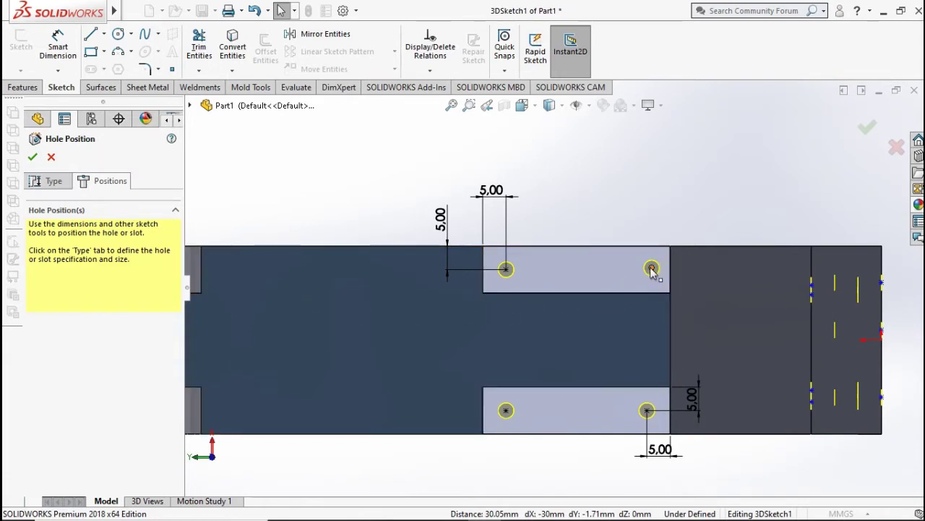
Align the two right hole points Along X and the two upper points Along Y
left_click(652, 267)
left_click(647, 410, "ctrl")
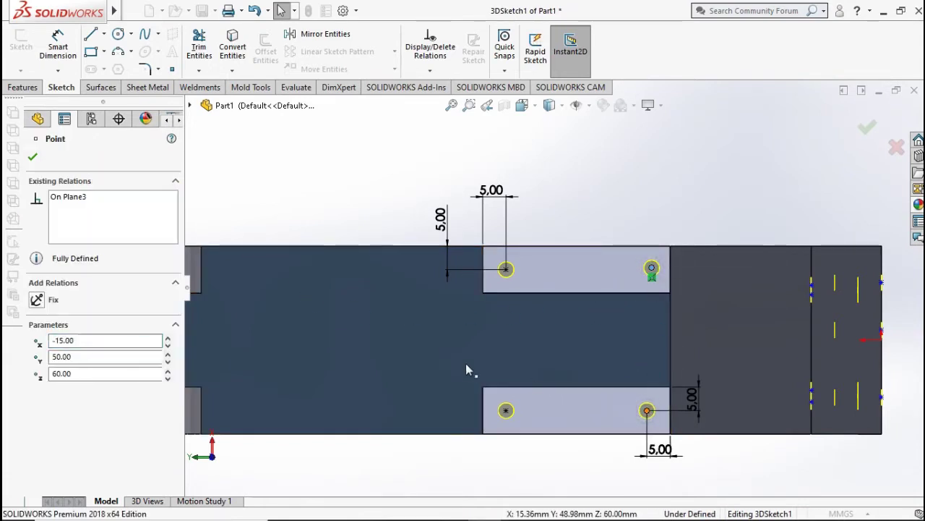
left_click(39, 376)
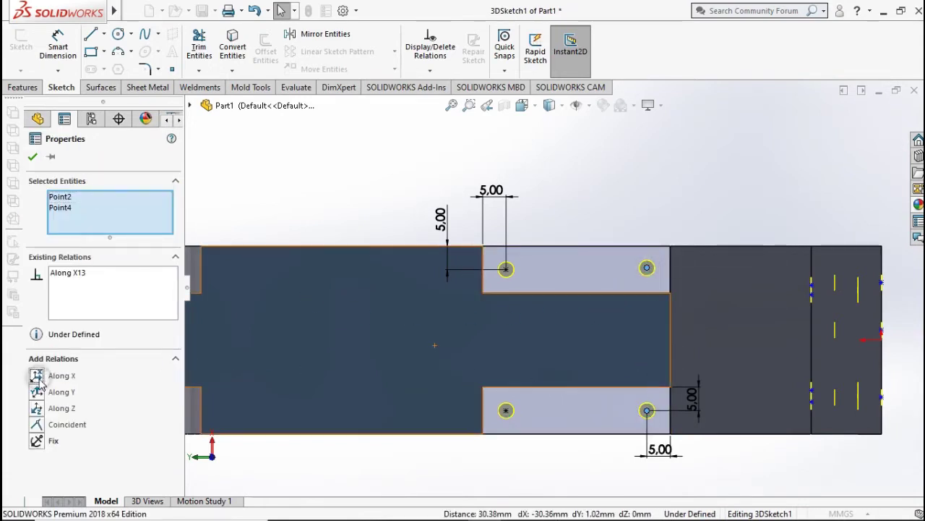
left_click(32, 156)
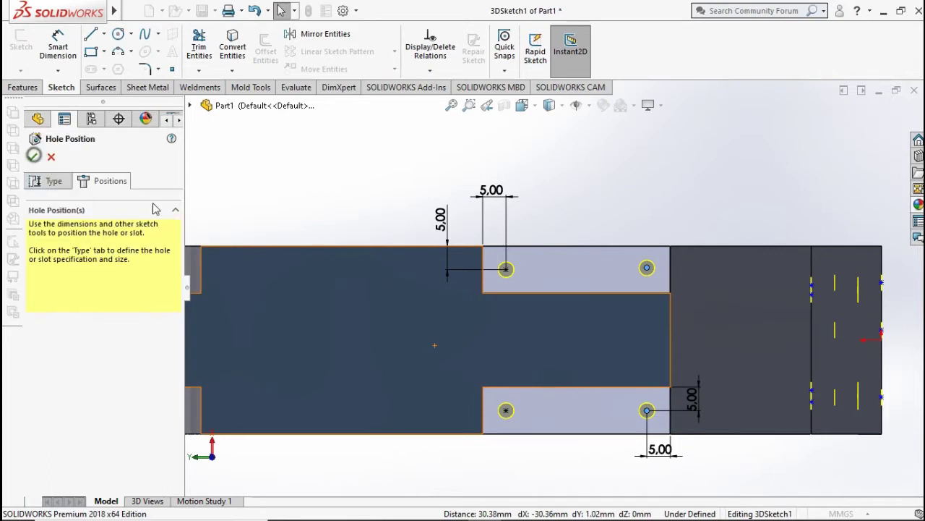
left_click(506, 271)
left_click(646, 268, "ctrl")
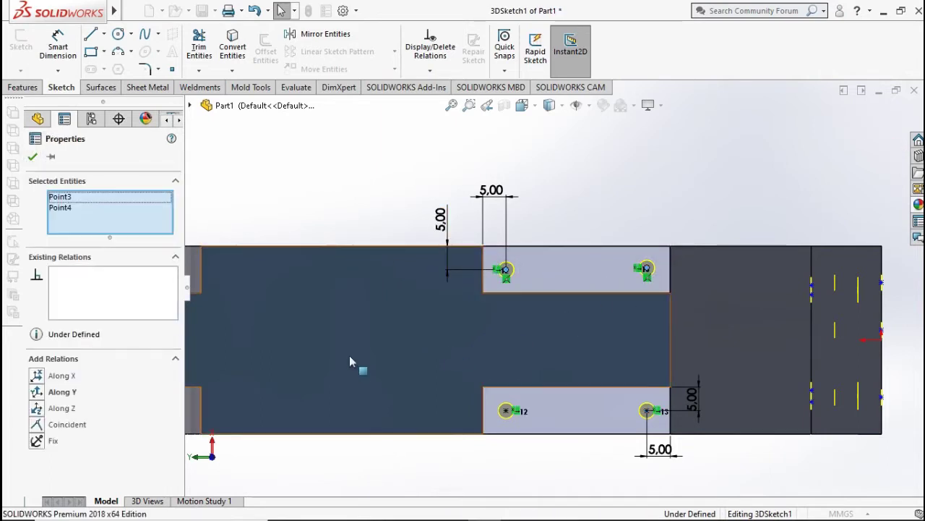
left_click(44, 392)
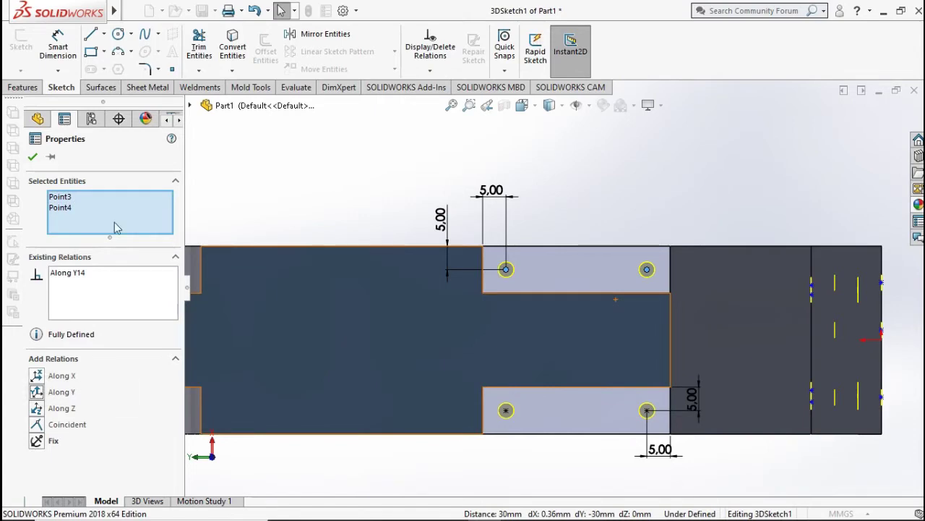
left_click(31, 158)
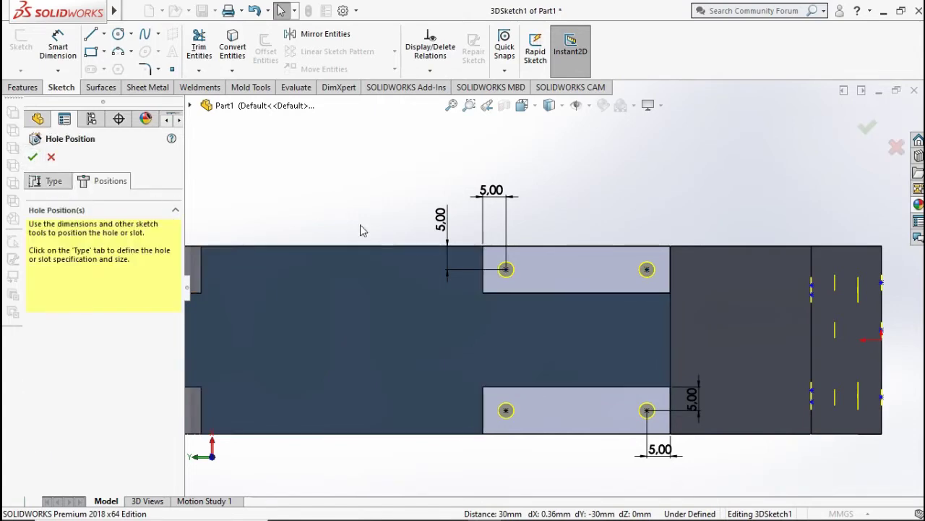
Orbit the part and set the view Normal To the other hole face
left_click(440, 219)
left_click(396, 204)
mouse_move(393, 182)
middle_mouse_down()
mouse_move(664, 316)
mouse_move(595, 312)
middle_mouse_up()
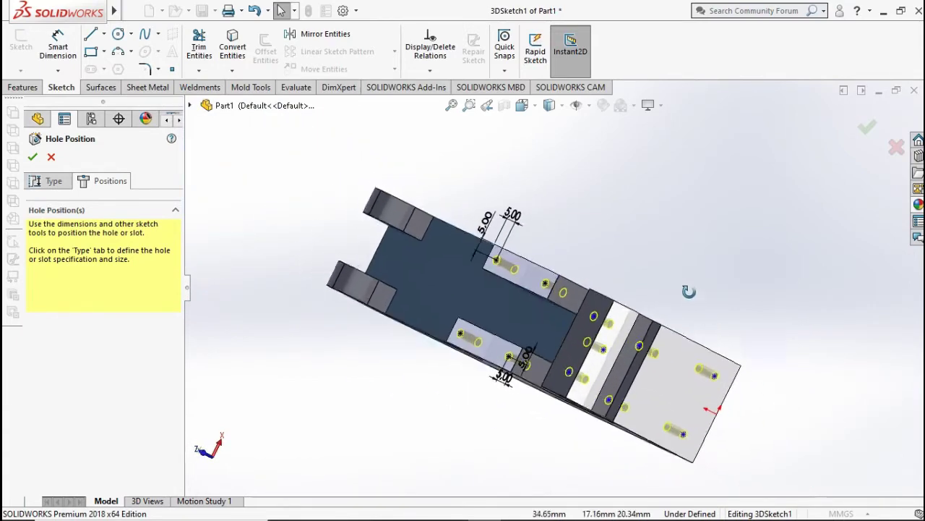
left_click(522, 105)
left_click(544, 162)
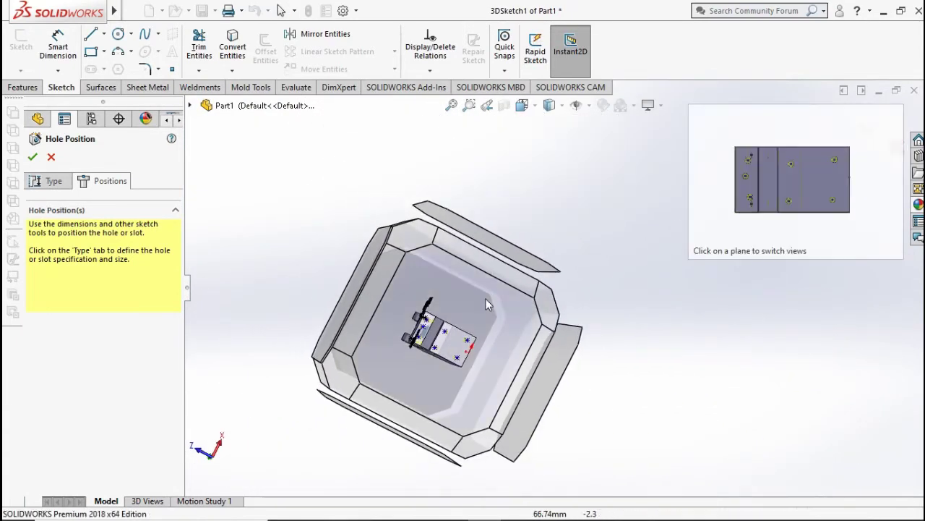
Dimension the upper-right hole point 8 mm from the top and right edges
left_click(59, 50)
left_click(707, 233)
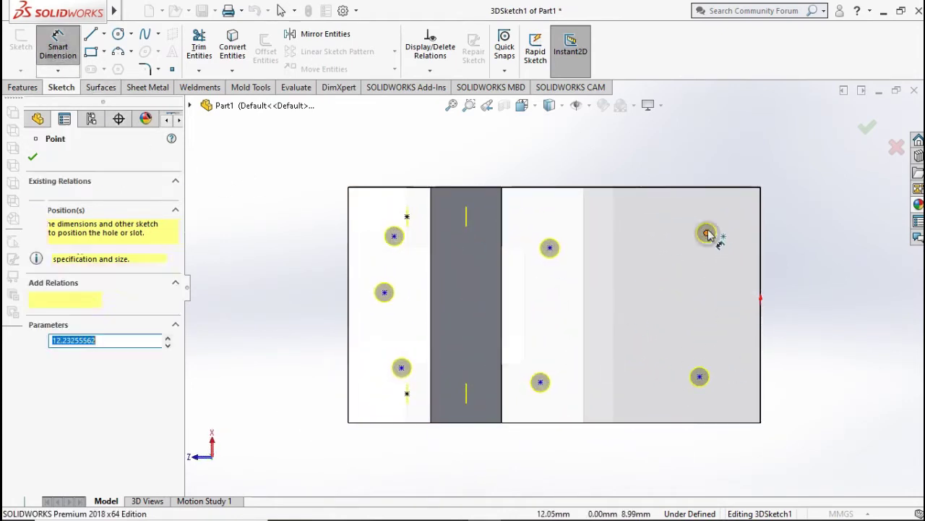
left_click(719, 188)
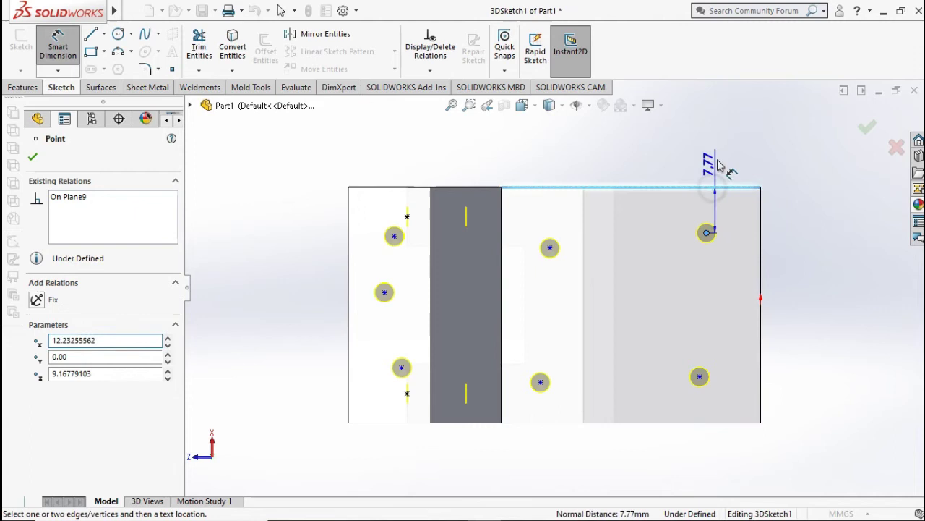
left_click(804, 208)
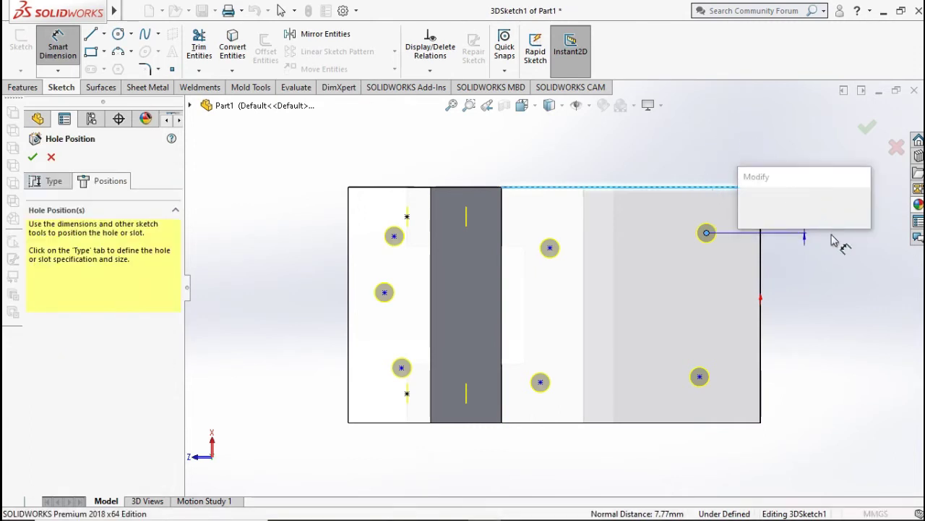
type("8")
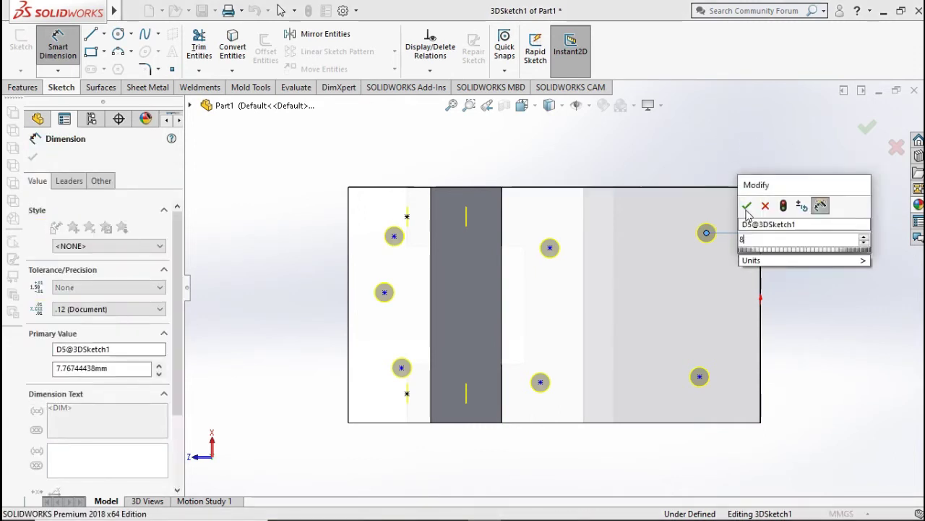
left_click(747, 207)
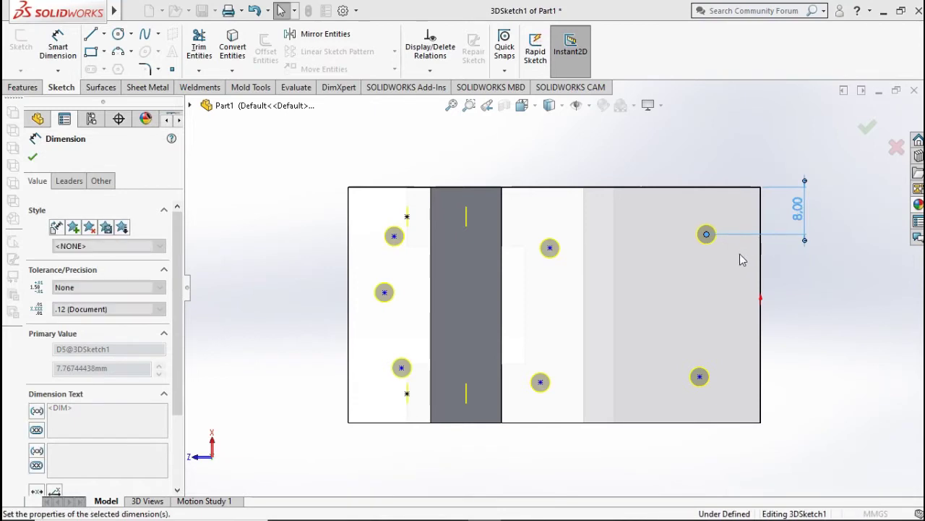
left_click(712, 243)
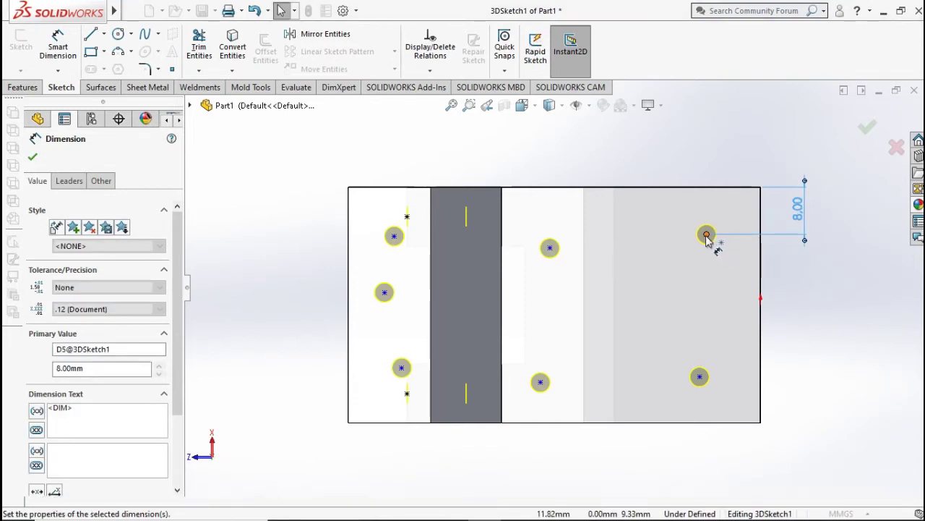
left_click(712, 187)
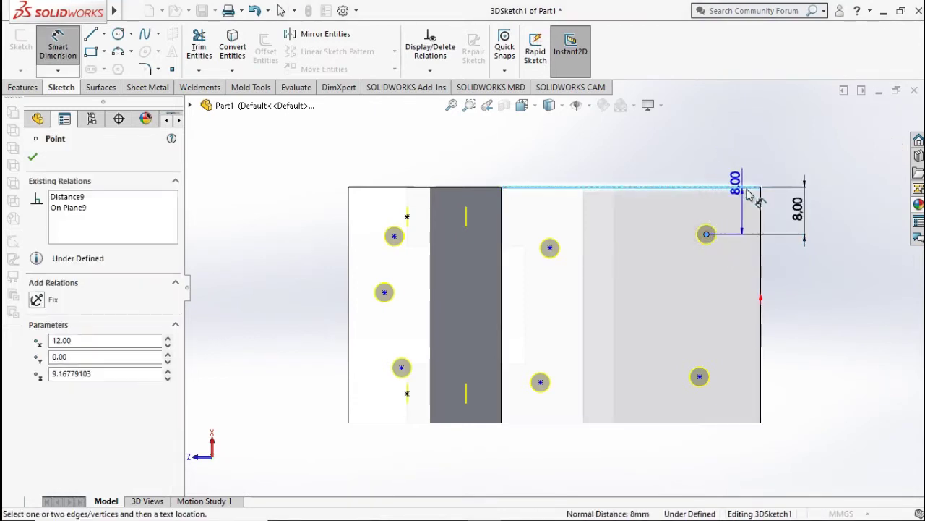
left_click(747, 190)
left_click(759, 212)
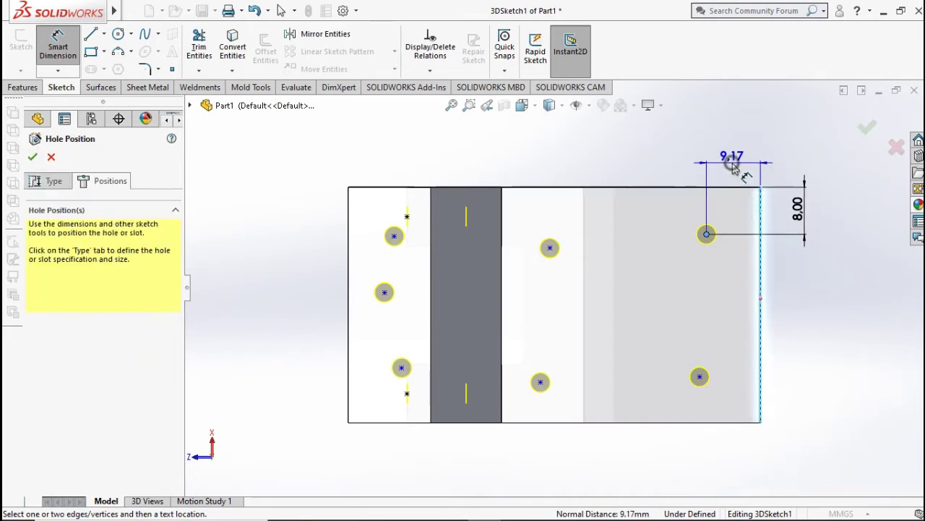
left_click(732, 166)
type("8")
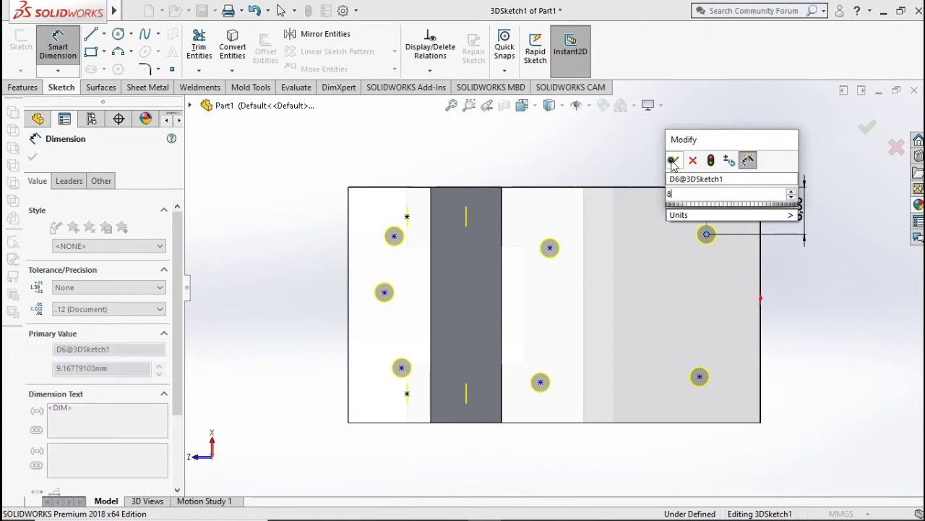
key("Return")
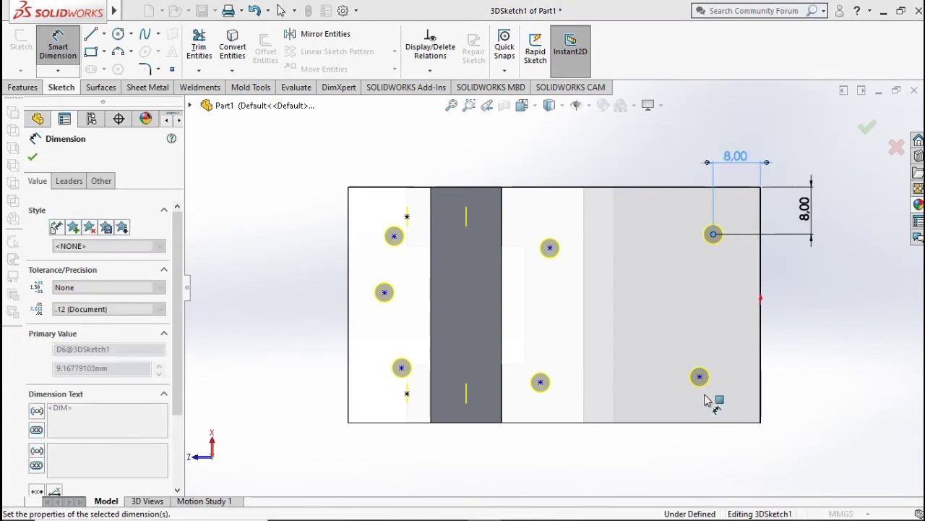
Dimension the left hole point 20 mm from the top edge and 7 mm from the left edge
left_click(384, 293)
left_click(389, 187)
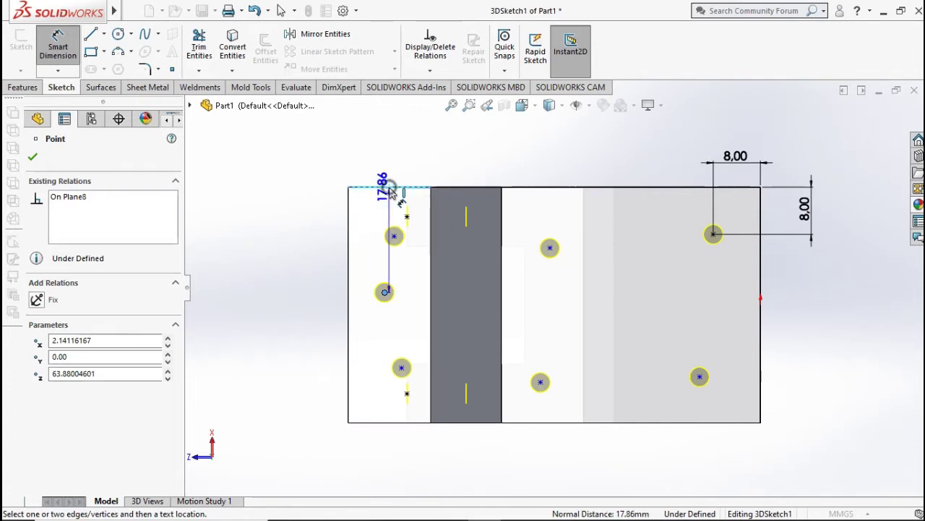
left_click(307, 248)
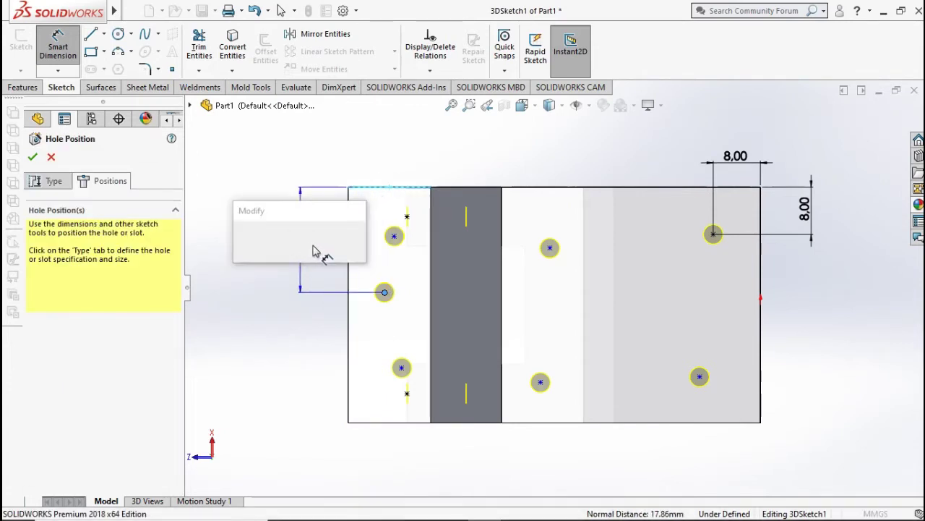
type("20")
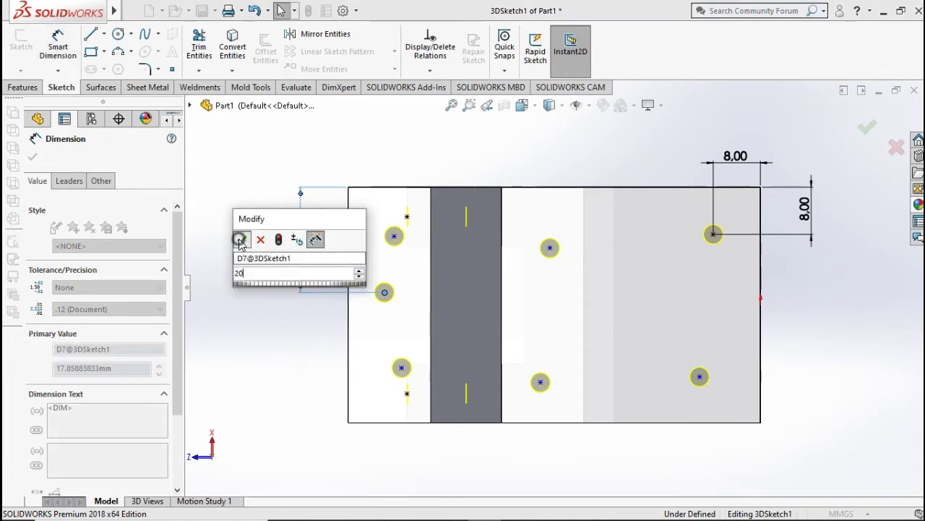
left_click(239, 239)
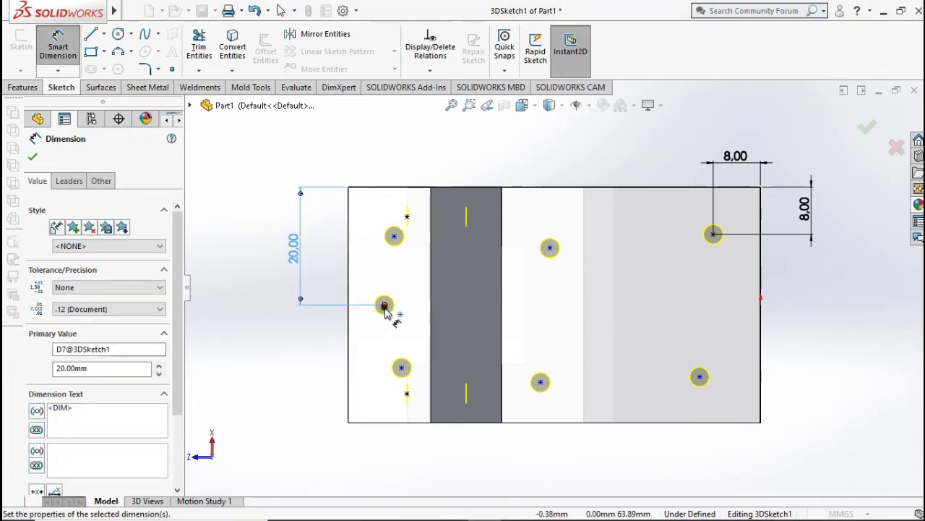
left_click(348, 316)
left_click(367, 169)
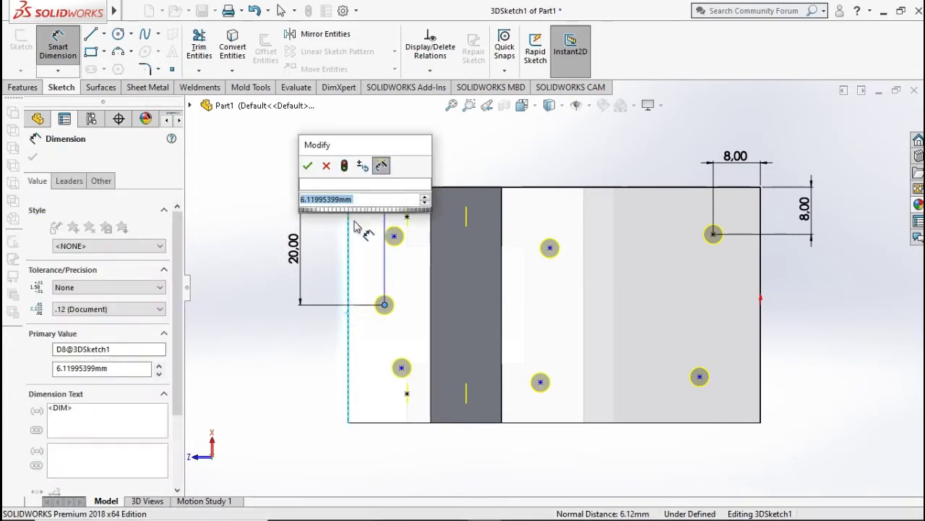
key("Return")
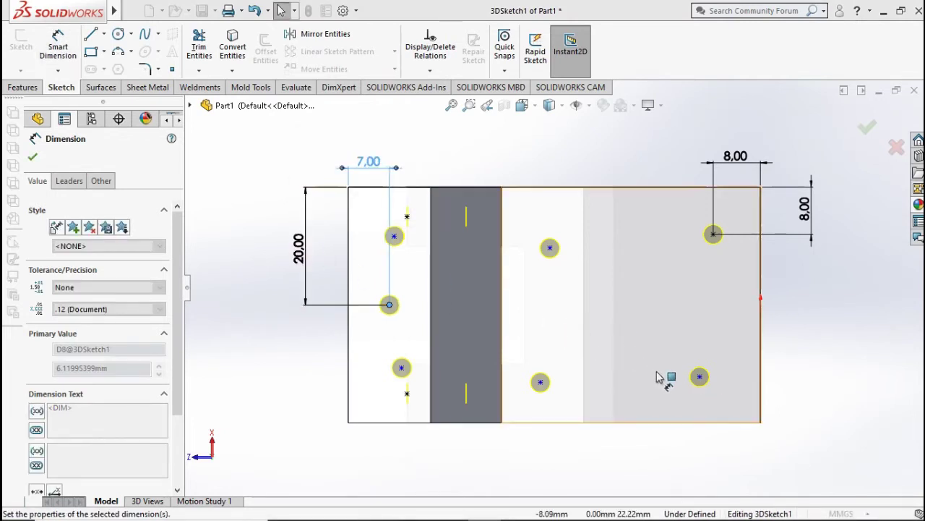
Place the lower-right hole point 8 mm from the bottom edge, aligned Along X with the upper-right point
left_click(700, 377)
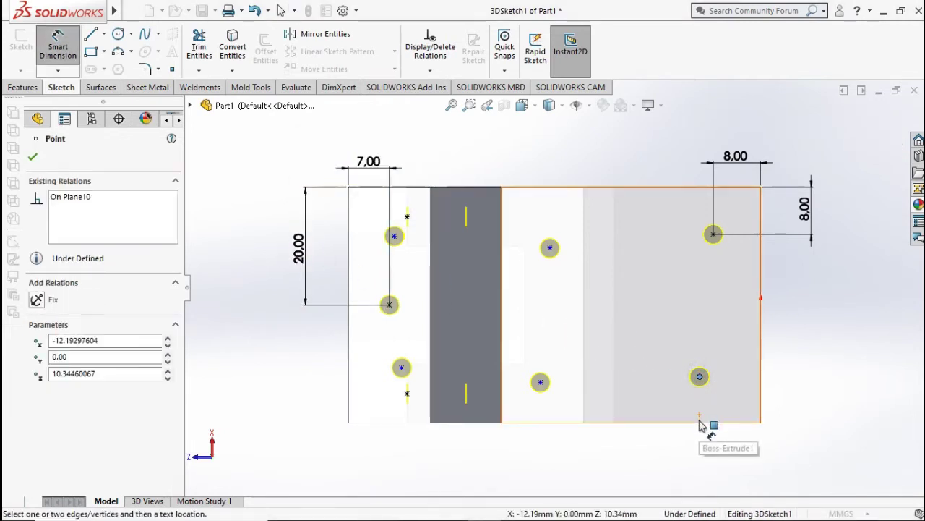
left_click(700, 423)
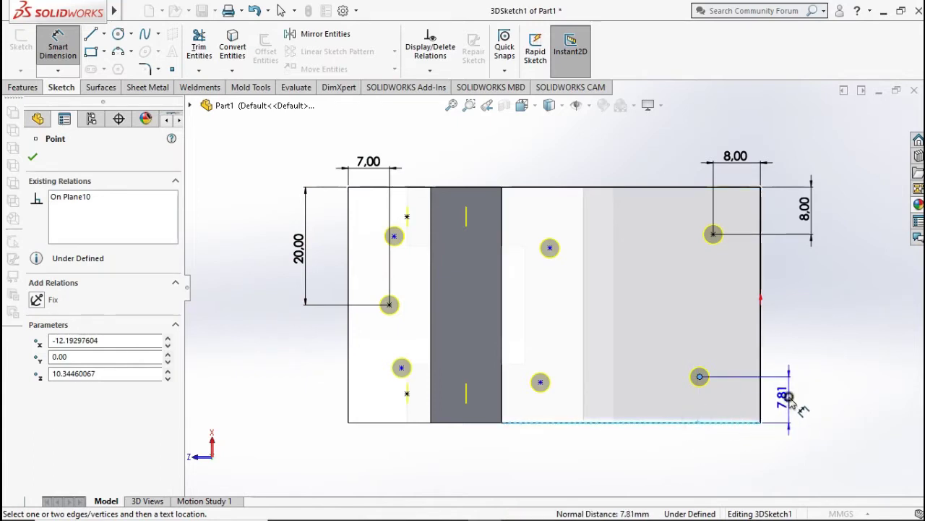
left_click(790, 399)
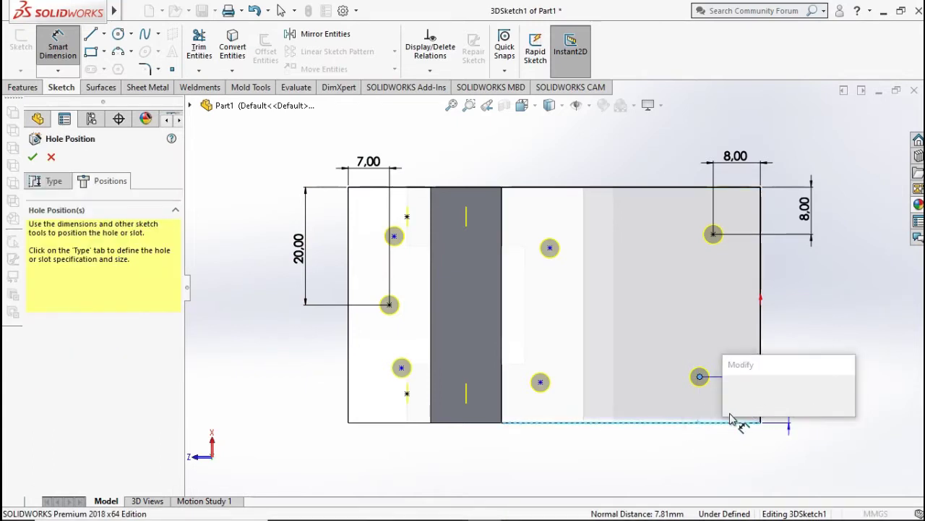
type("8")
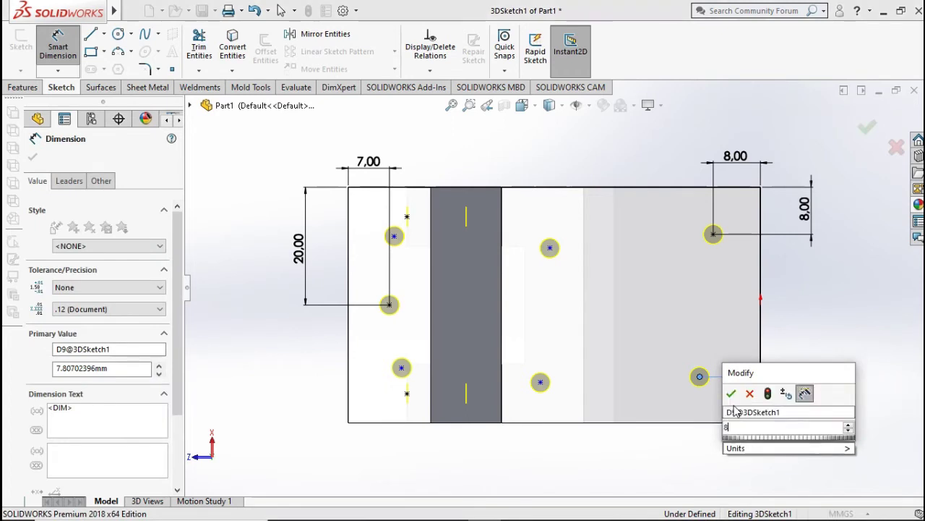
left_click(750, 392)
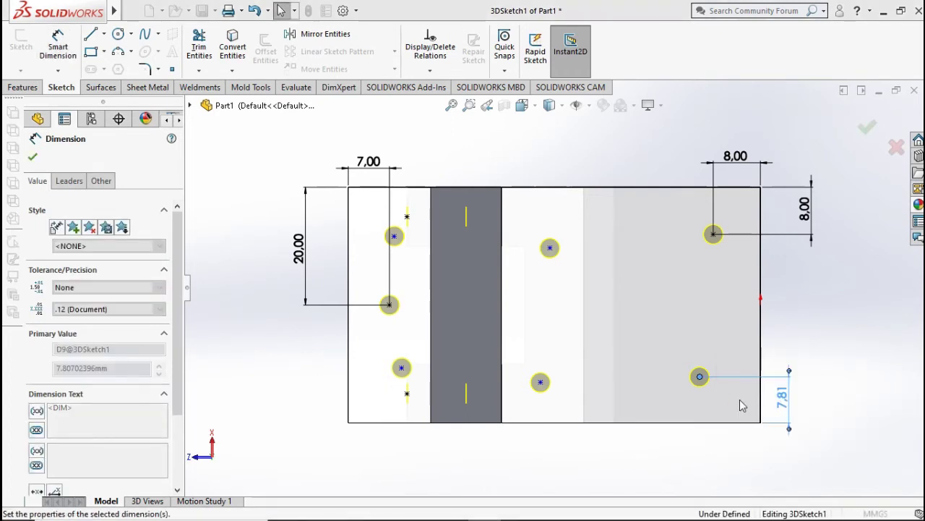
left_click(742, 405)
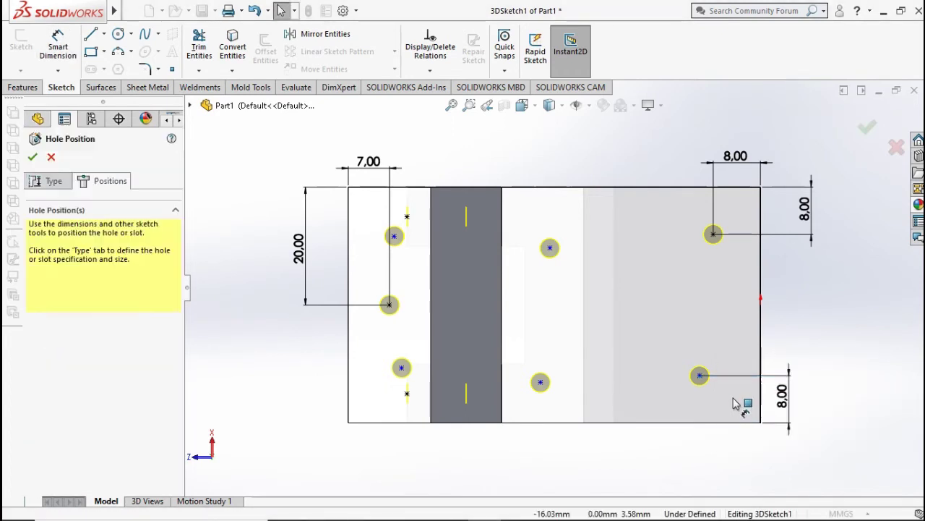
left_click(699, 375)
left_click(713, 234, "ctrl")
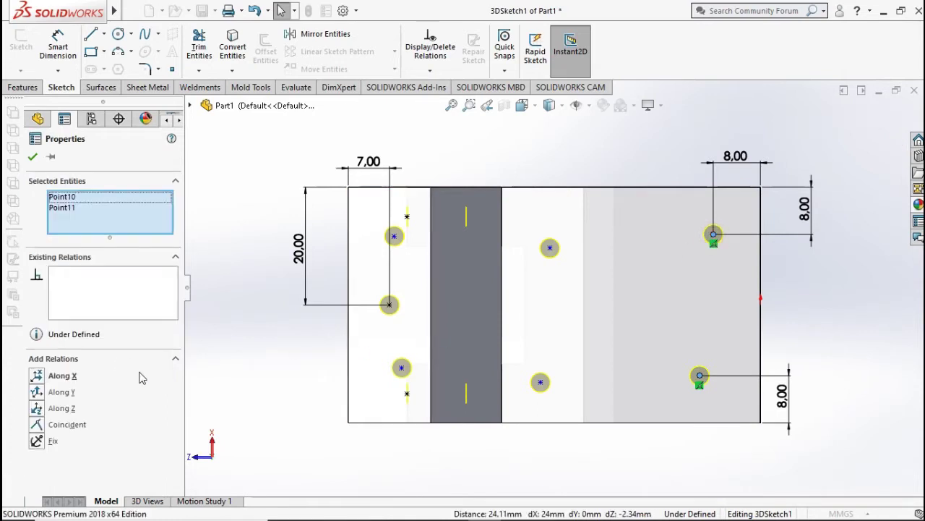
left_click(37, 376)
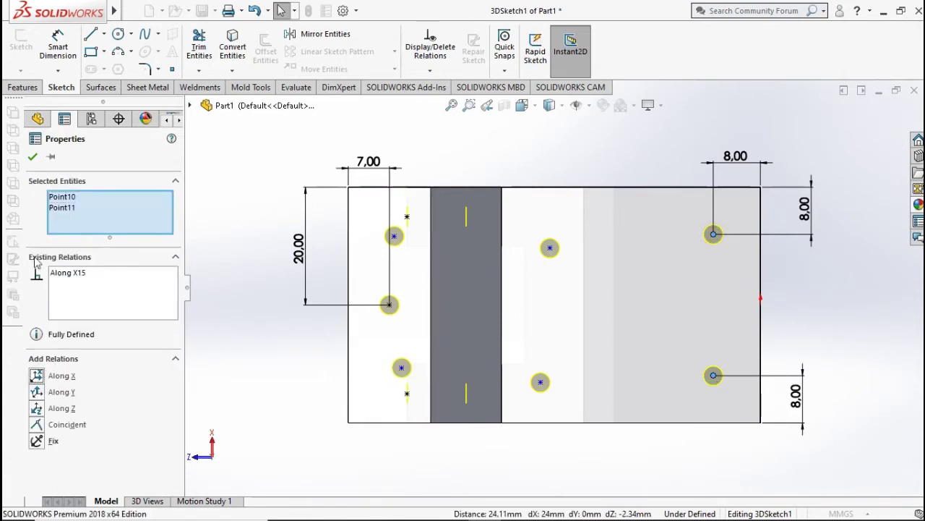
left_click(33, 156)
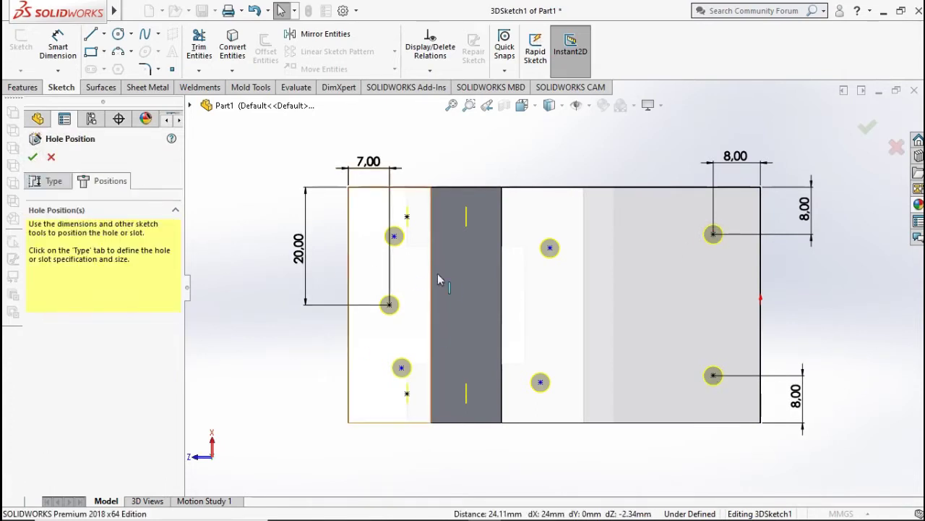
Check the hole points in Top view and accept them to create the M4x0.7 tapped holes
scroll(443, 279, "up", 2)
mouse_move(455, 209)
middle_mouse_down()
mouse_move(608, 354)
mouse_move(629, 394)
middle_mouse_up()
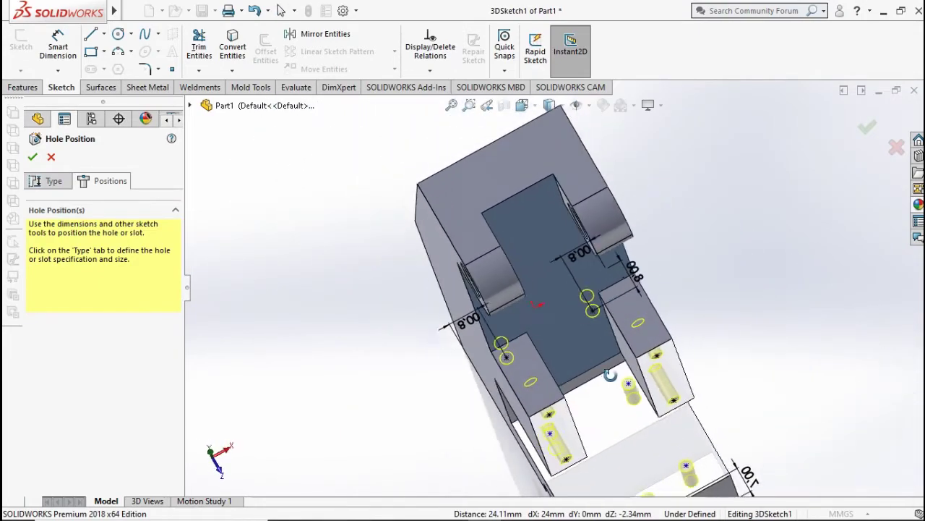
scroll(629, 394, "up", 2)
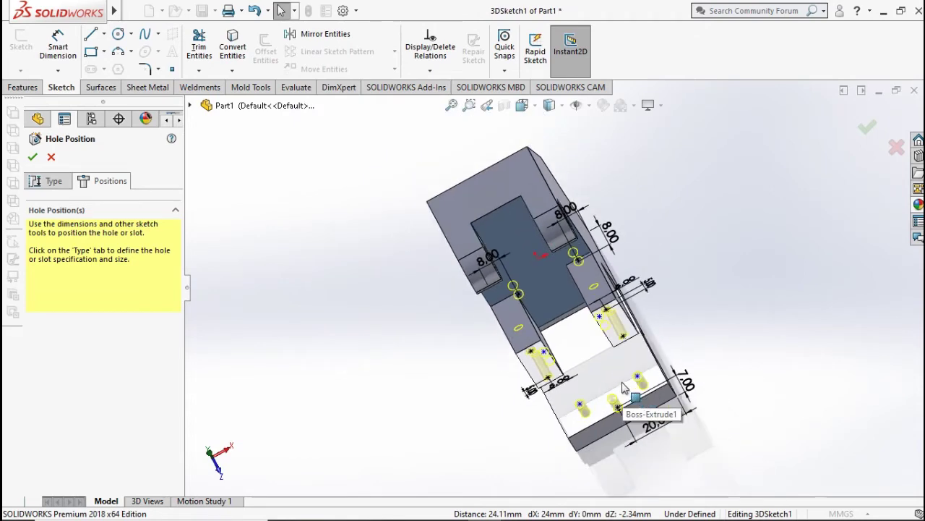
left_click(522, 105)
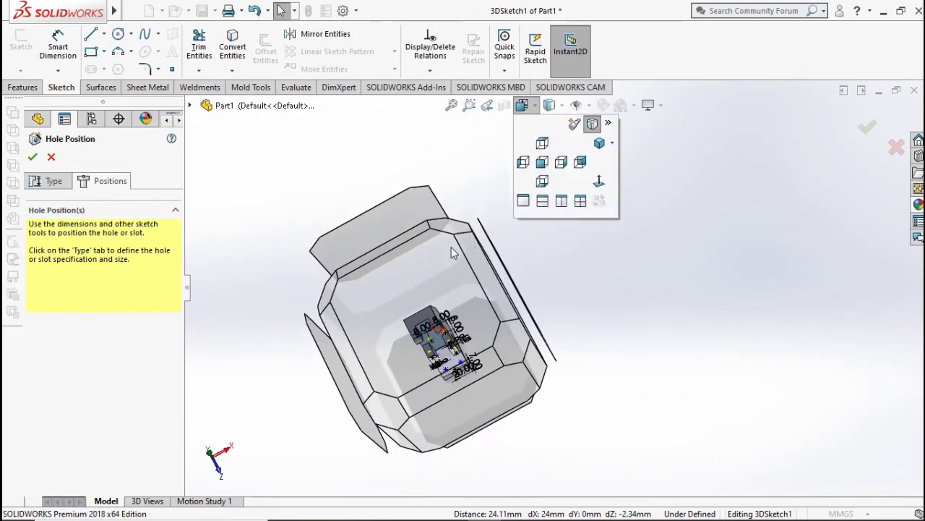
middle_click_drag(453, 250, 431, 262)
key("ctrl+5")
scroll(576, 336, "down", 2)
scroll(610, 368, "down", 1)
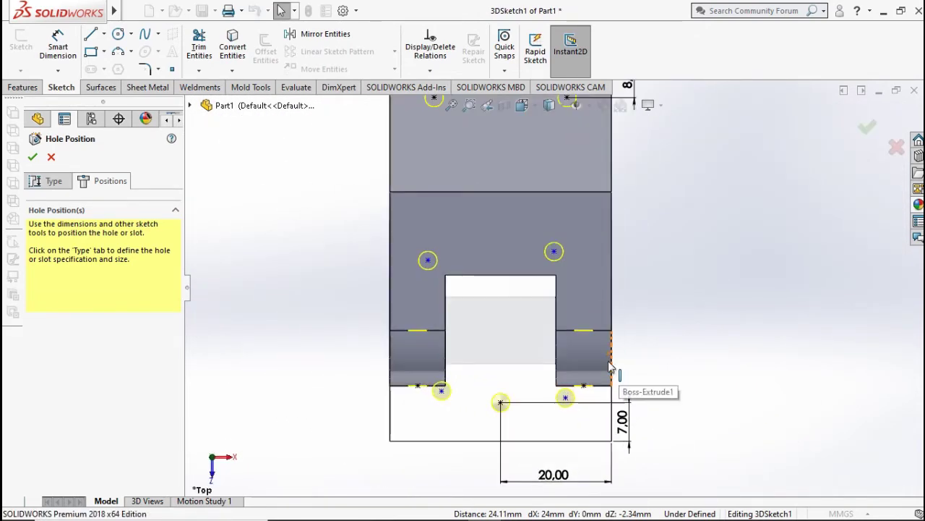
left_click(866, 130)
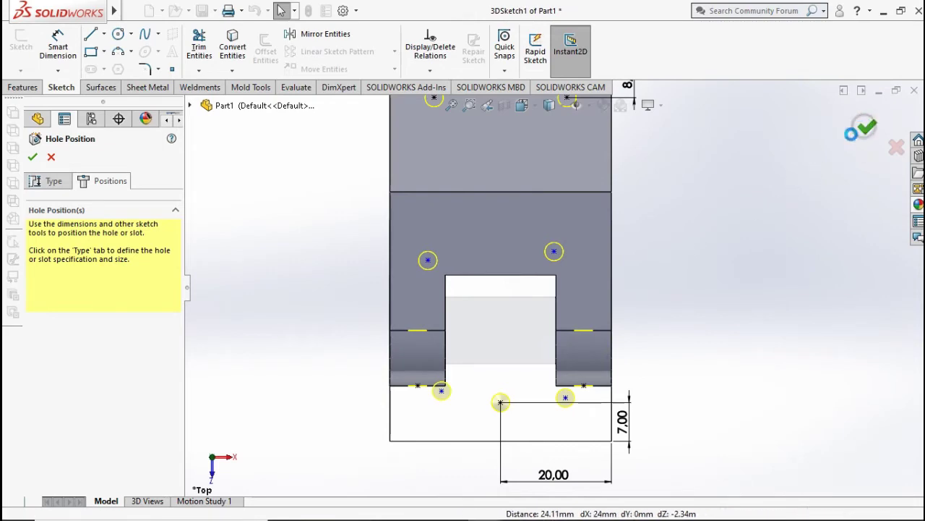
Section the part along the Top Plane at 35 mm to expose the lower block's tapped holes
middle_click_drag(640, 294, 645, 222)
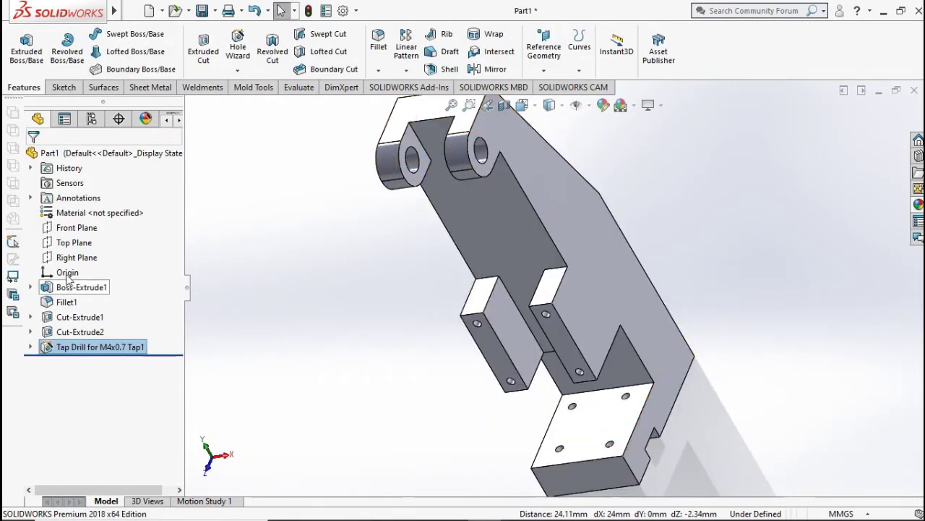
left_click(67, 243)
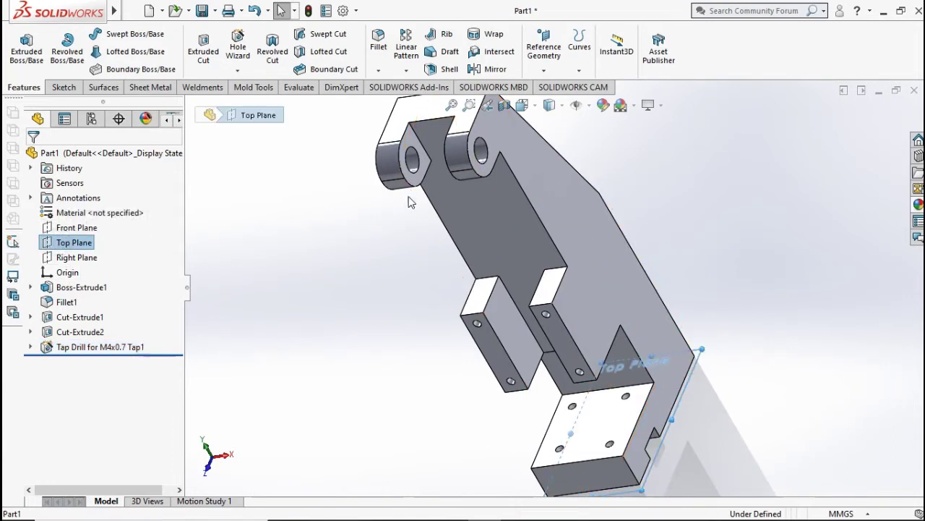
left_click(504, 105)
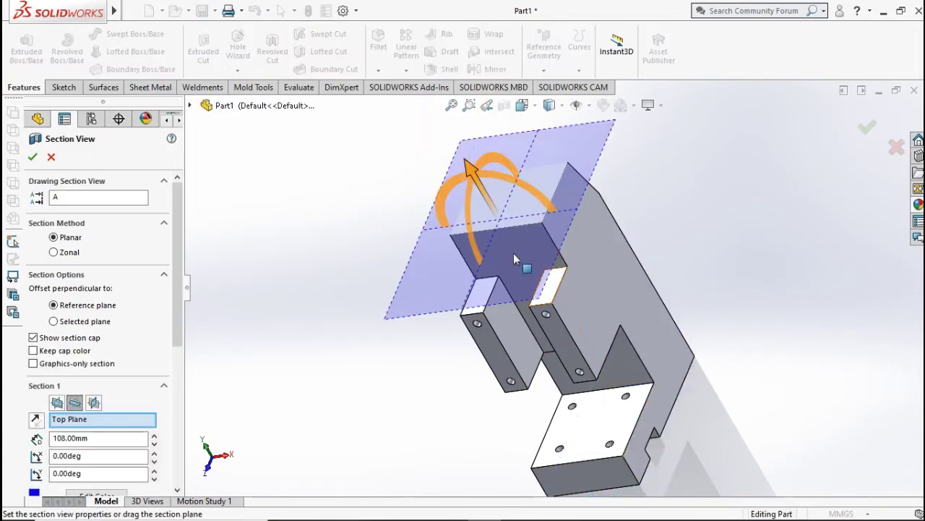
left_click_drag(470, 164, 555, 312)
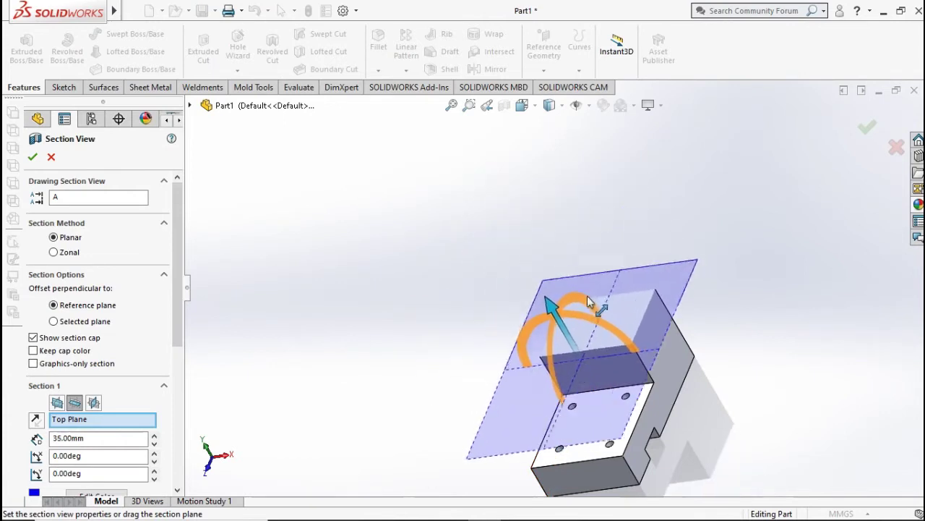
left_click(867, 130)
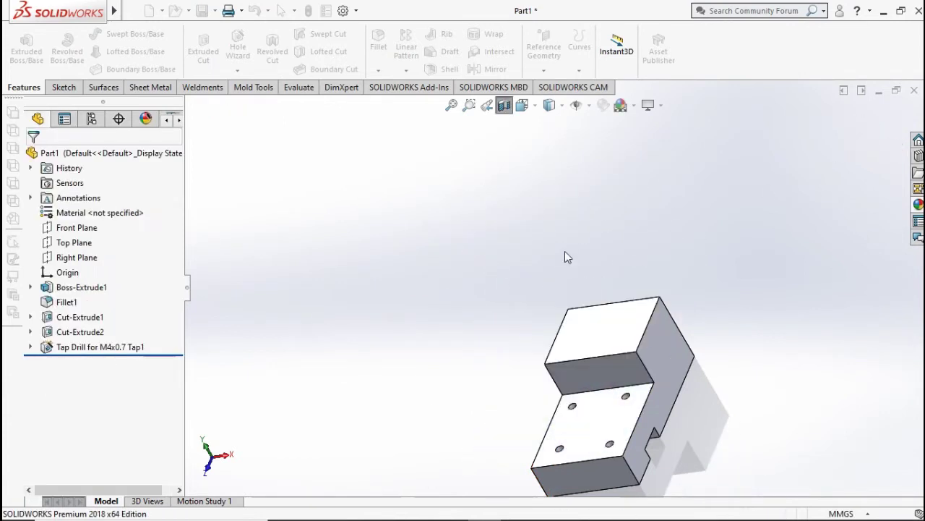
right_click(81, 349)
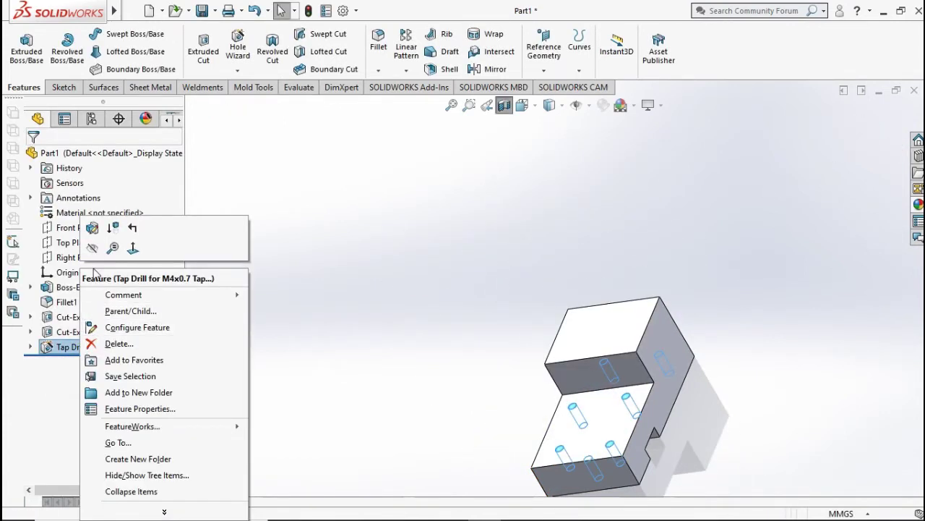
left_click(92, 227)
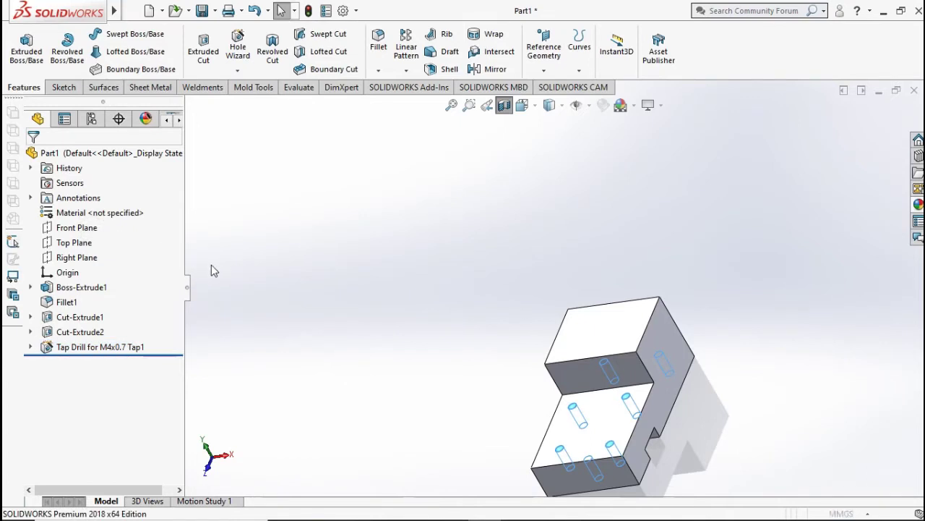
Reopen the hole positions in Top view and place a lower hole point 8 mm above the bottom edge
left_click(113, 184)
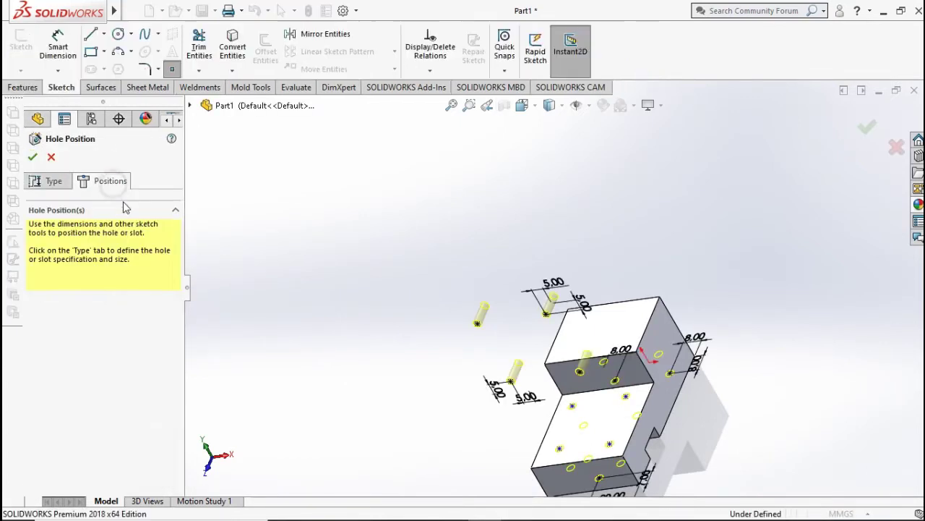
left_click(60, 60)
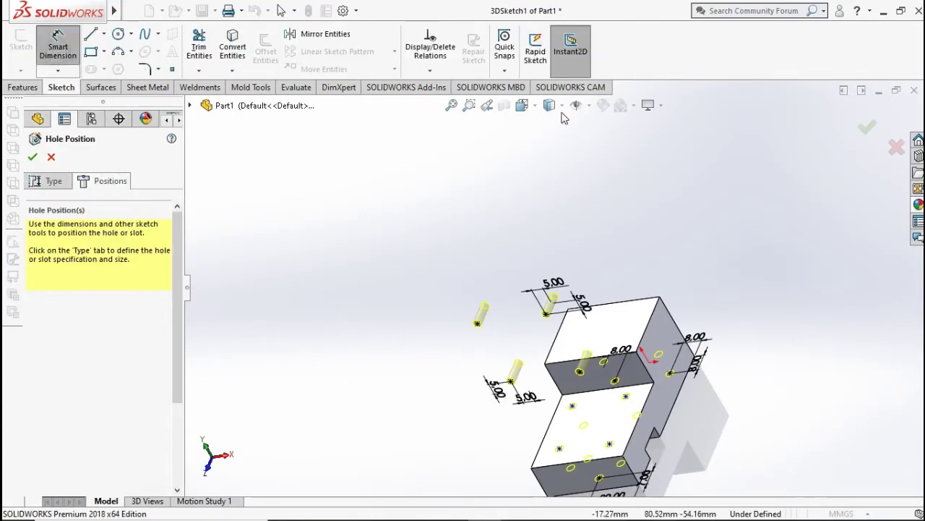
left_click(536, 107)
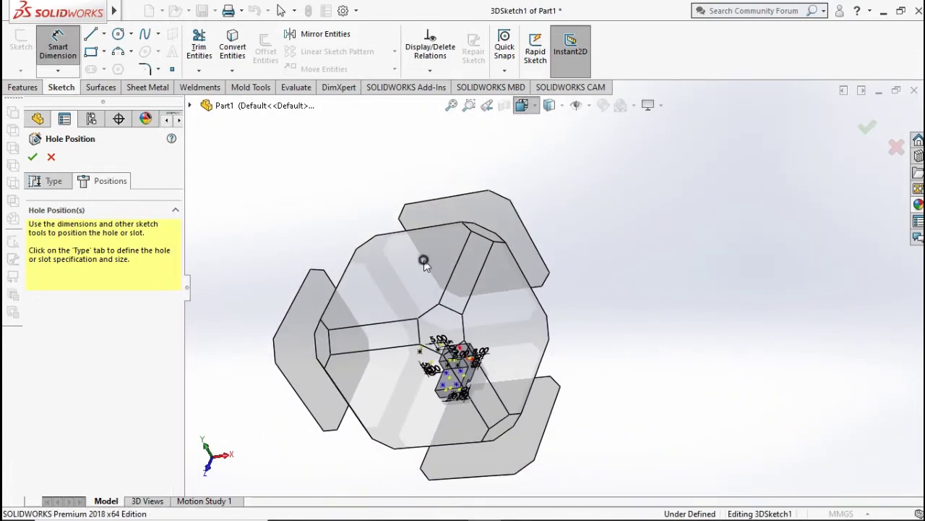
left_click(423, 262)
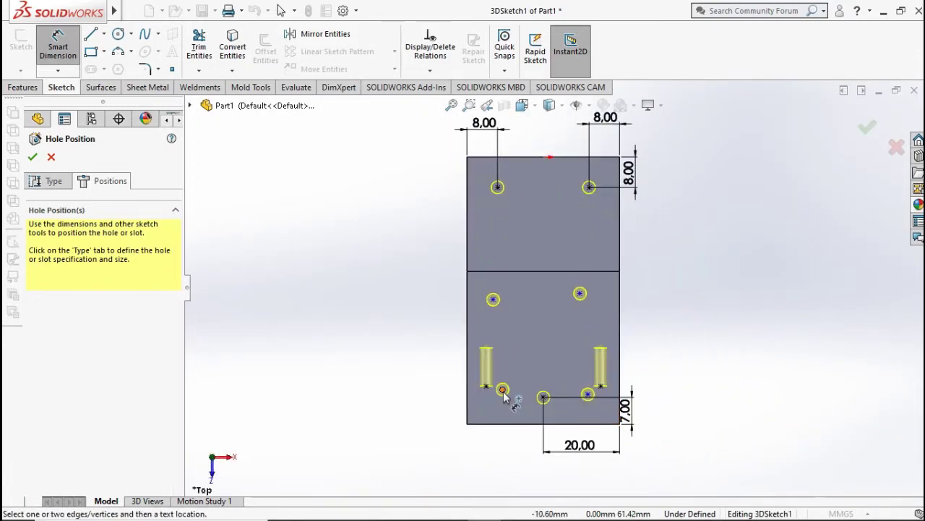
left_click(502, 389)
left_click(499, 424)
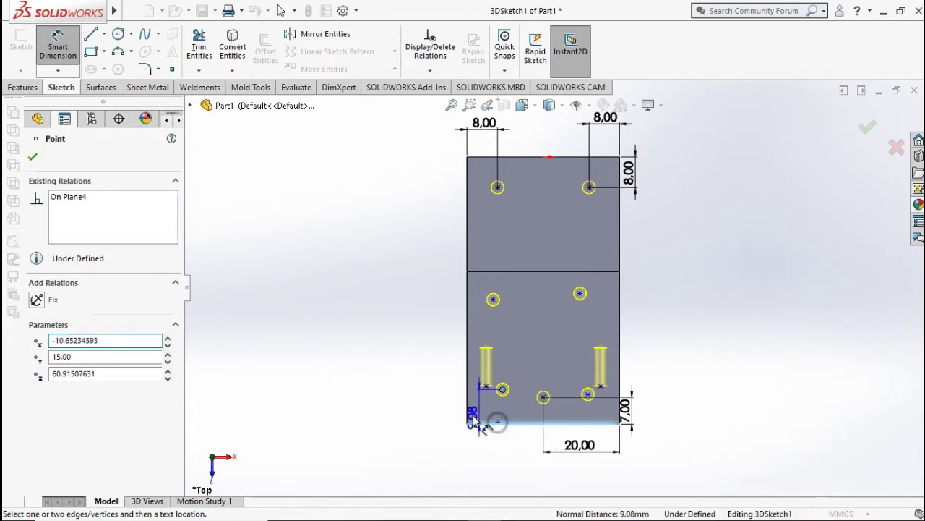
left_click(433, 410)
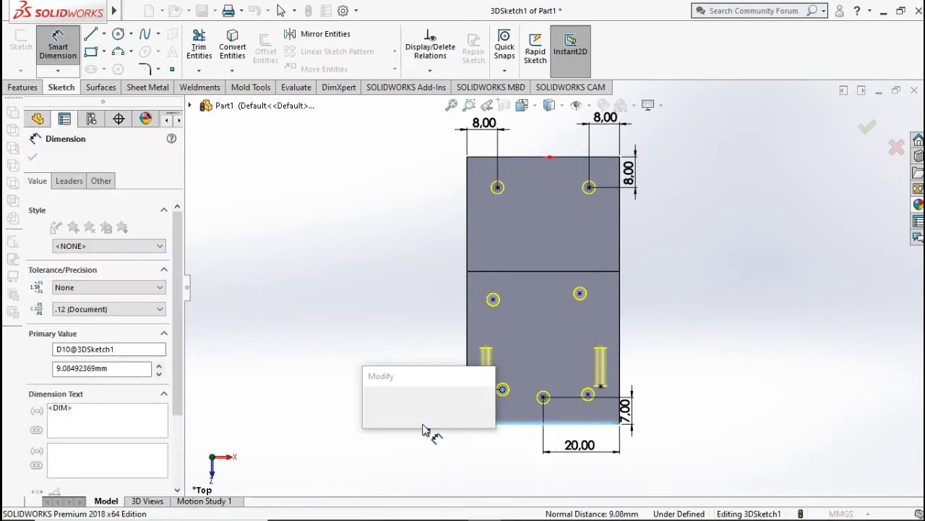
type("8")
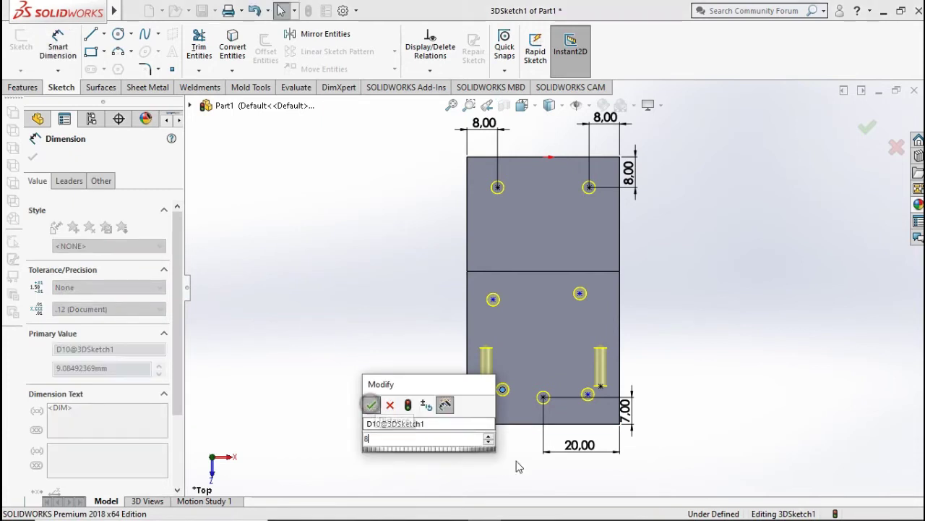
key("Escape")
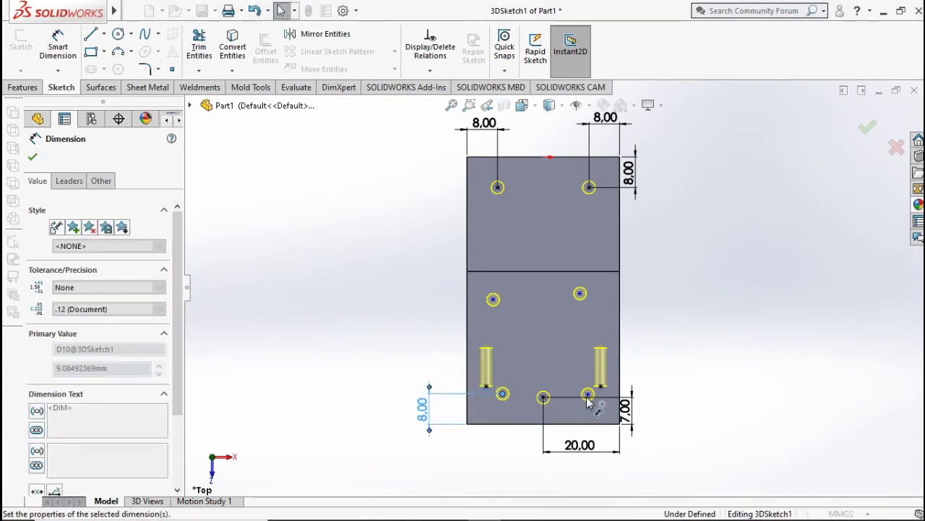
Set the lower-right point 8 mm above the bottom edge and the lower-left point 8 mm from the left edge
left_click(588, 394)
left_click(588, 424)
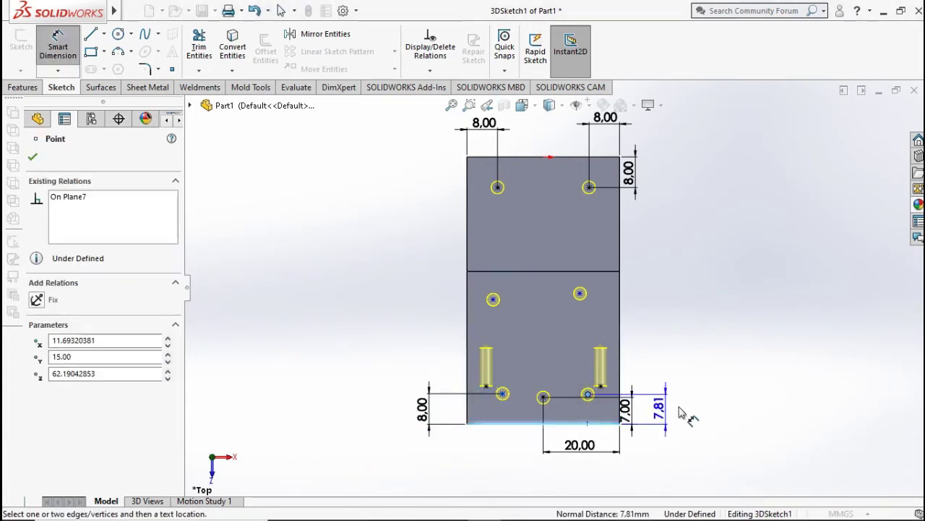
left_click(695, 412)
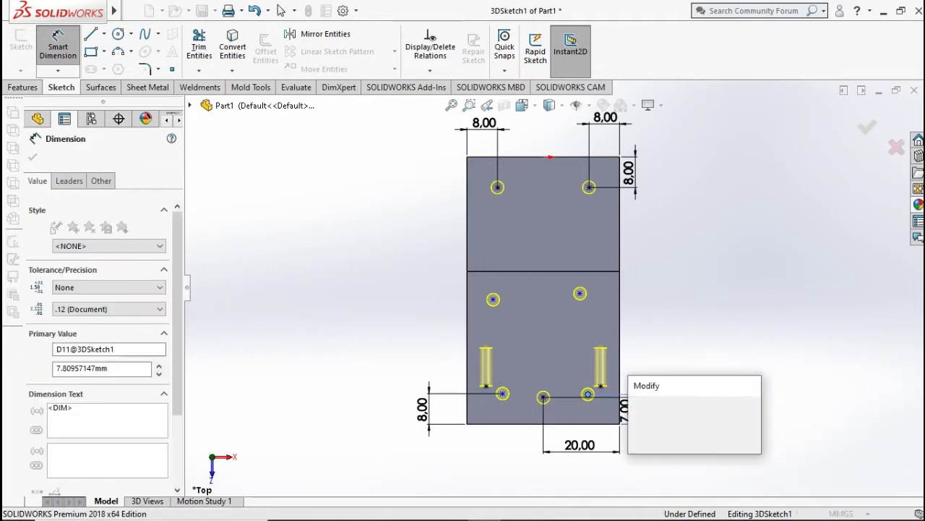
type("8")
key("Escape")
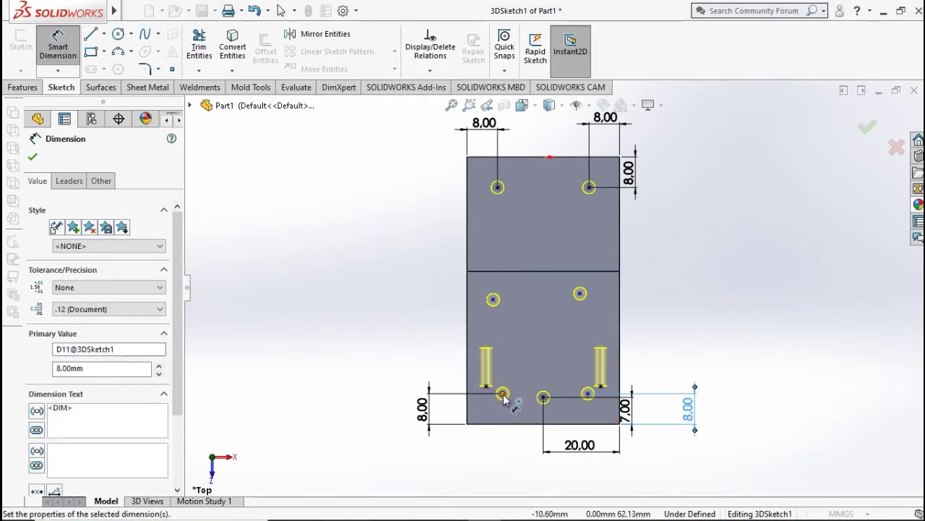
left_click(503, 395)
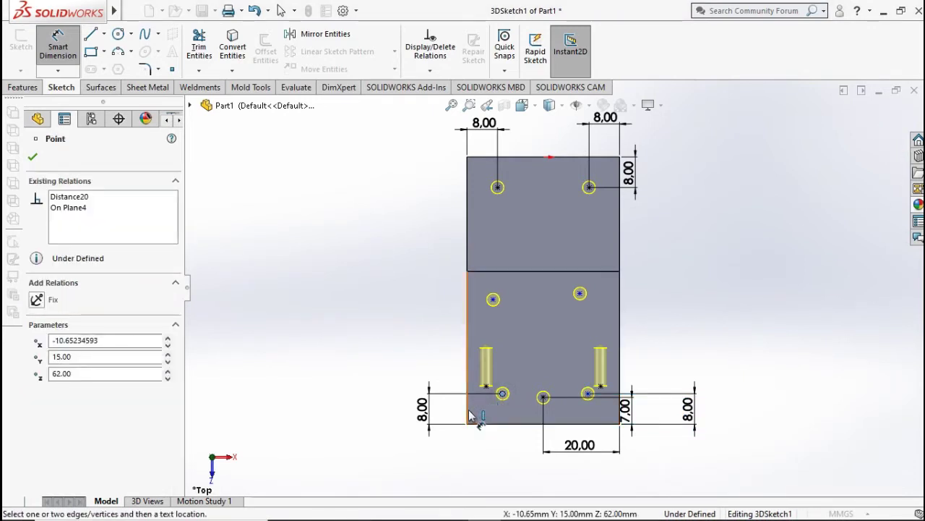
left_click(467, 416)
left_click(486, 450)
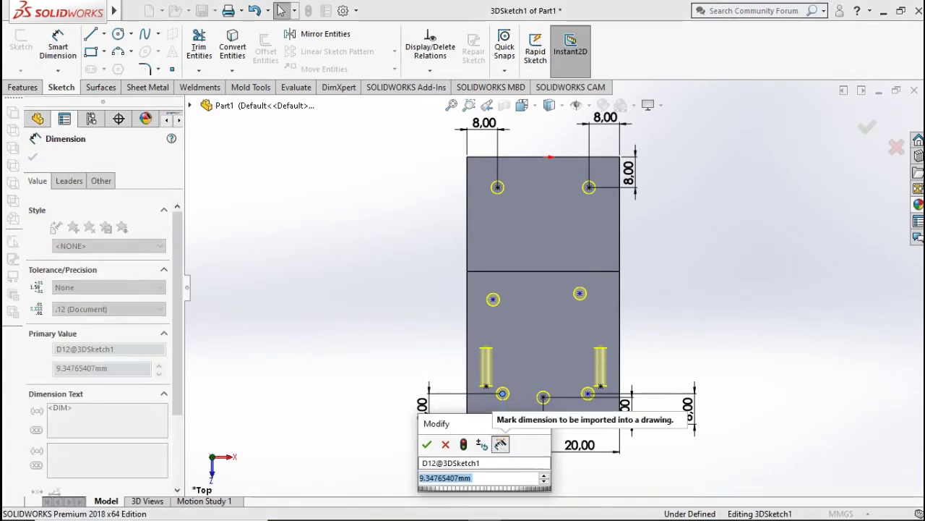
left_click(427, 444)
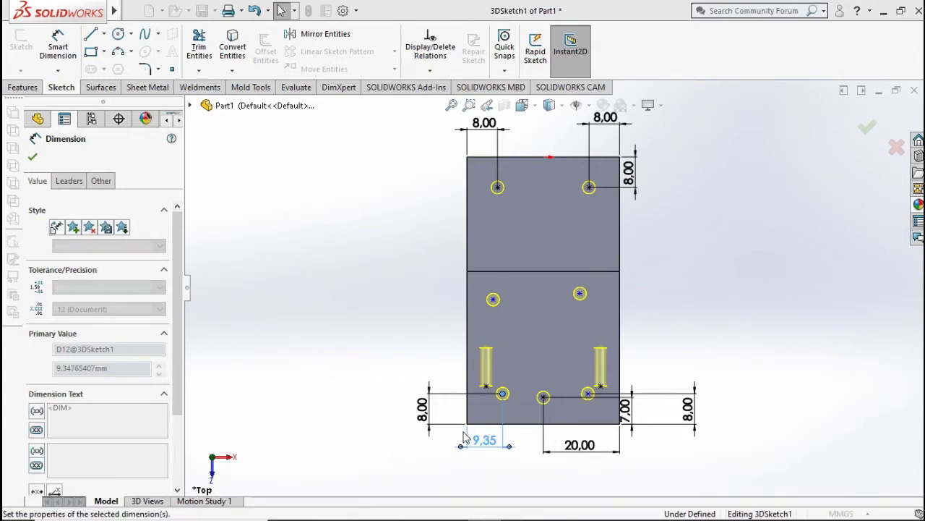
Dimension the upper-left hole point 8 mm from the left edge
left_click(492, 301)
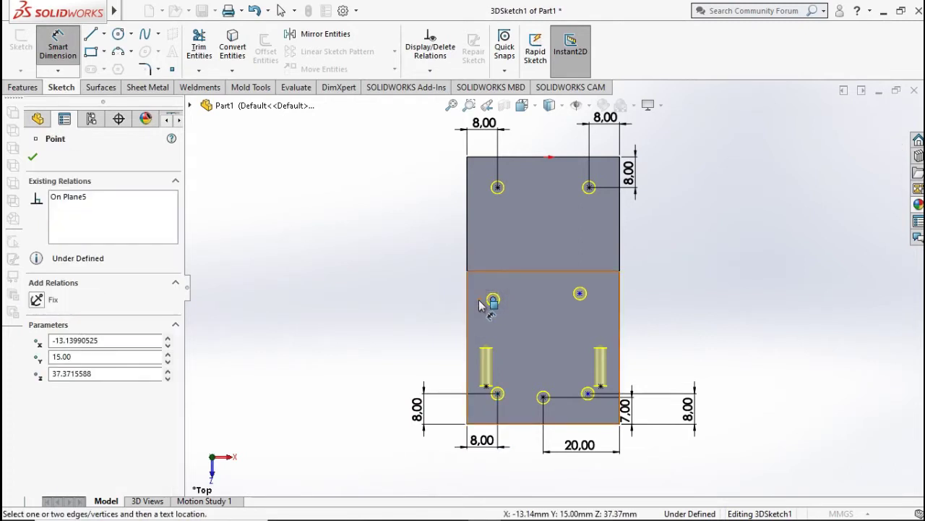
left_click(498, 394)
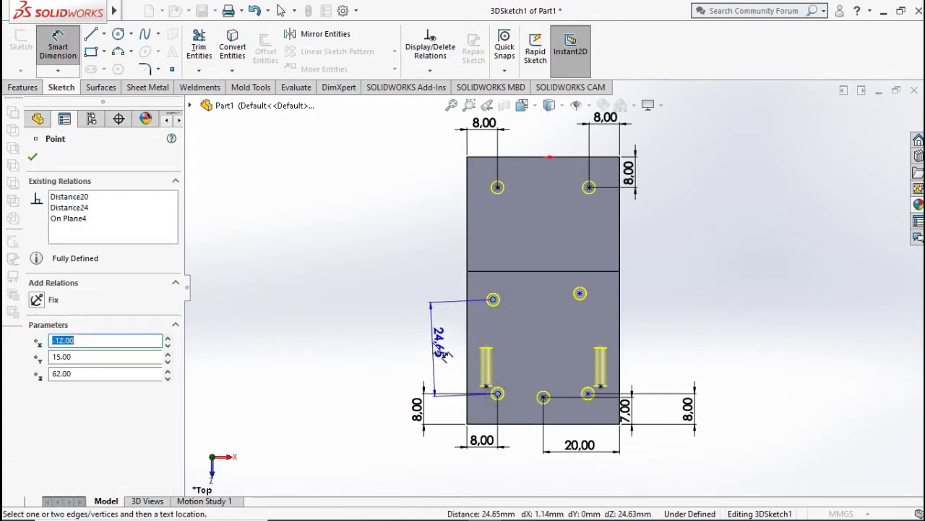
left_click(468, 313)
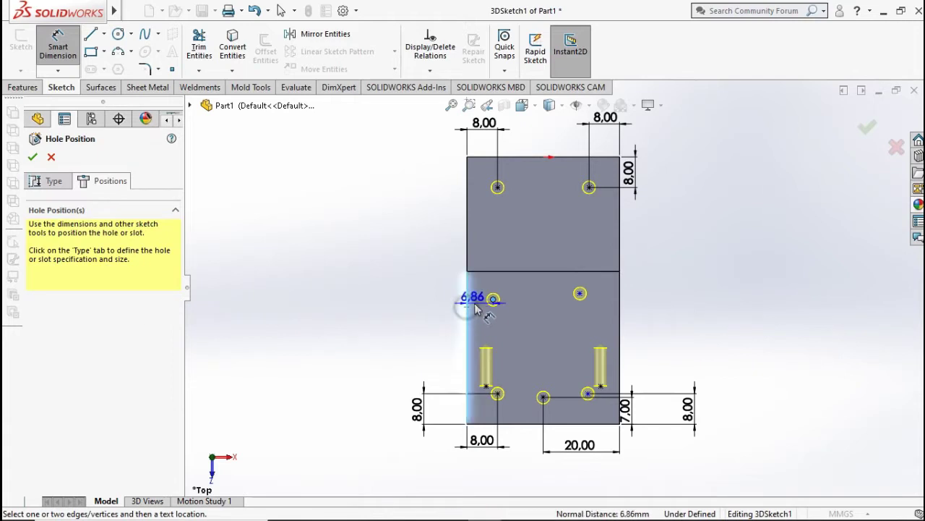
left_click(412, 300)
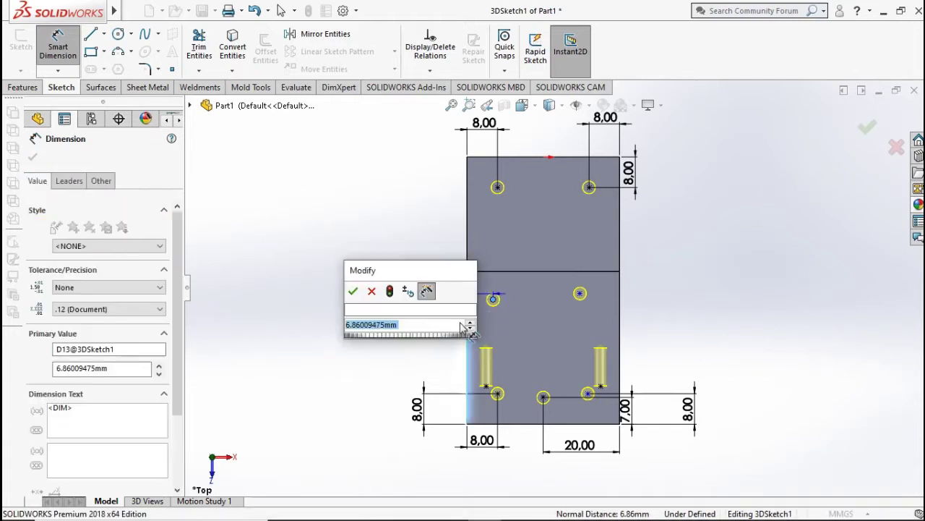
type("8")
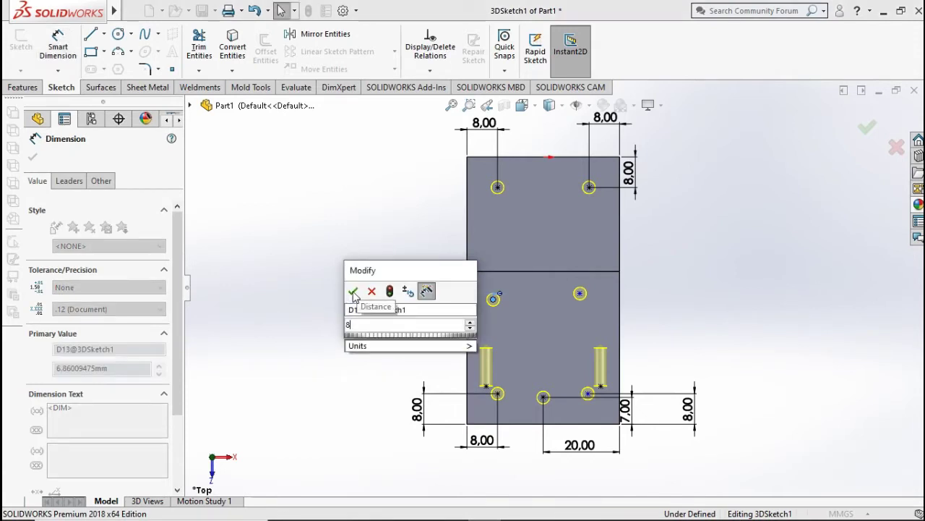
left_click(354, 293)
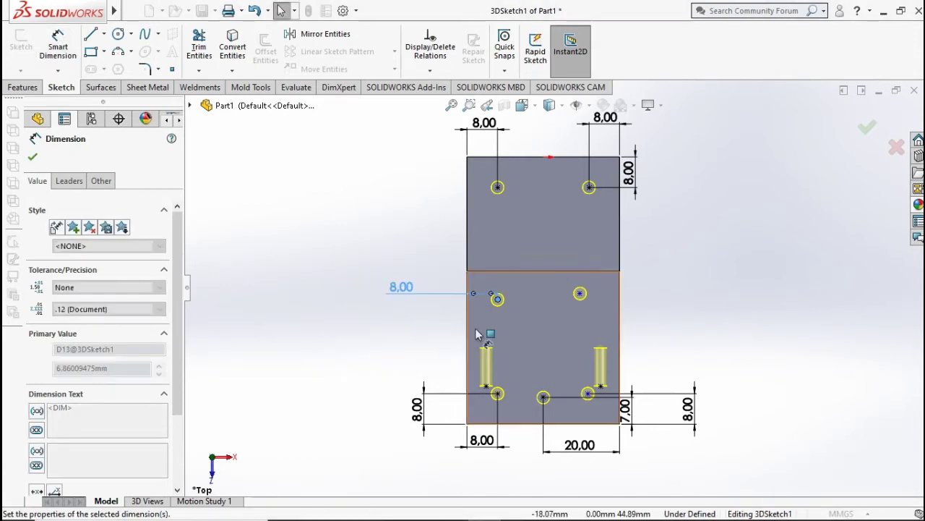
Set a 24 mm vertical spacing between the upper-left and lower-left hole points
left_click(499, 394)
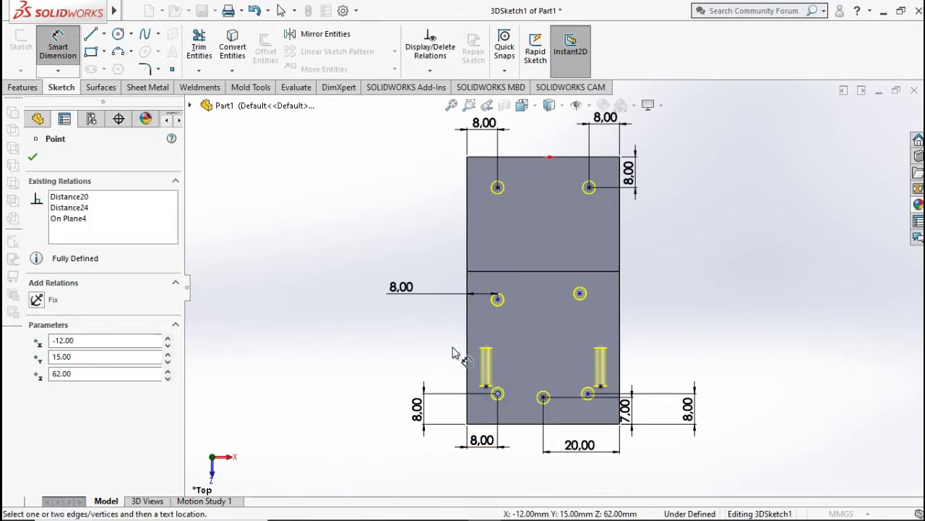
left_click(498, 299)
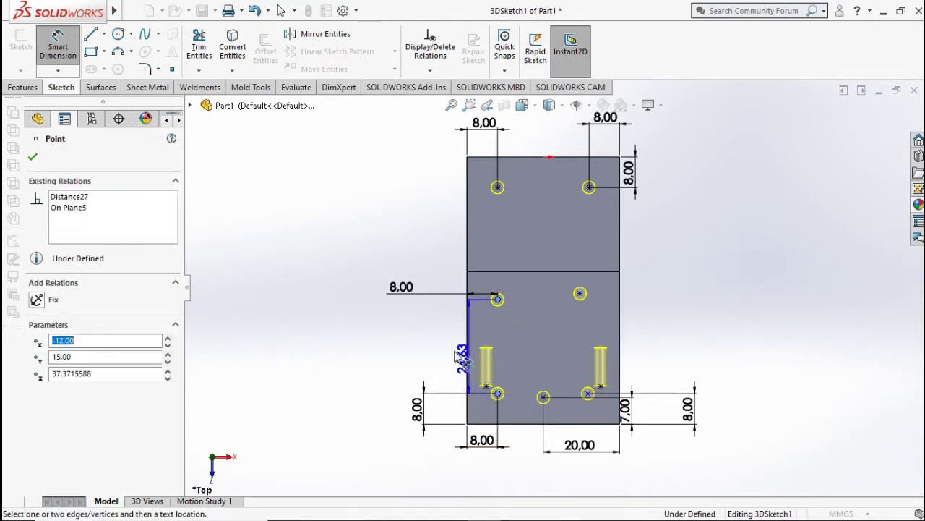
left_click(427, 348)
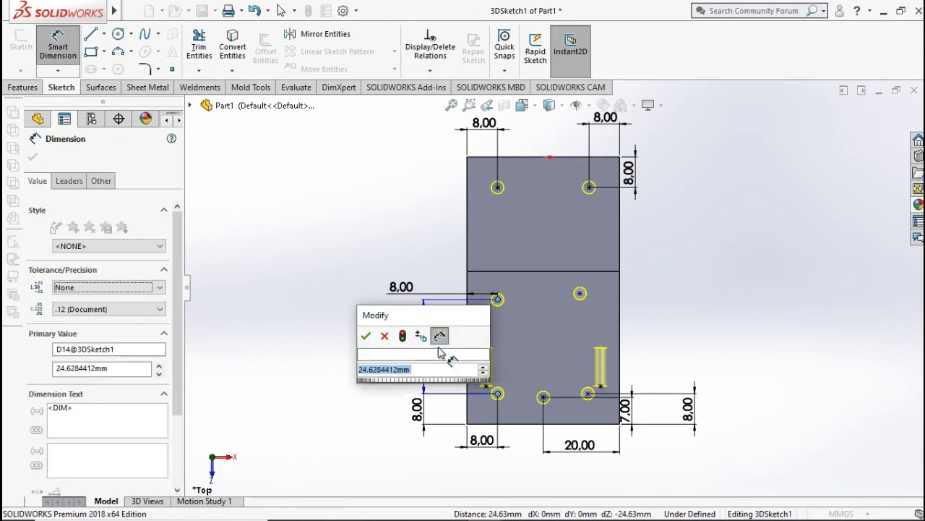
type("24")
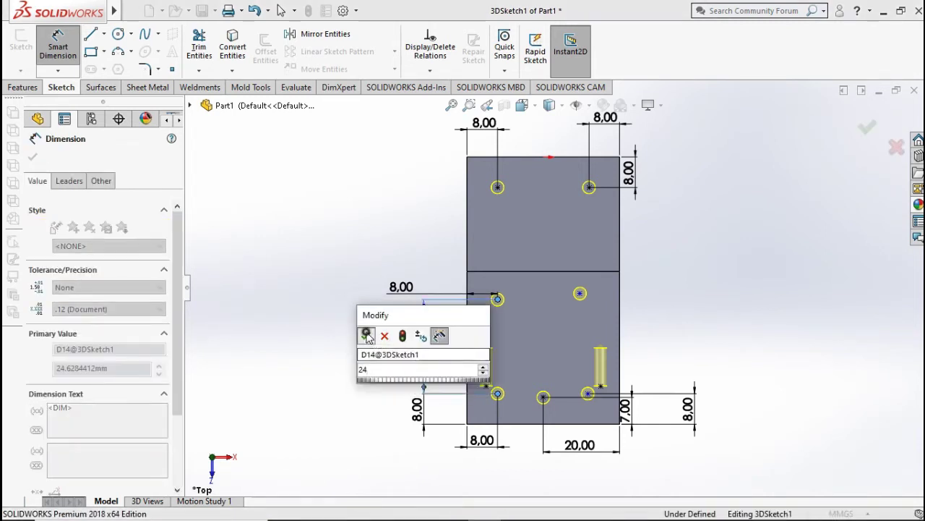
left_click(363, 332)
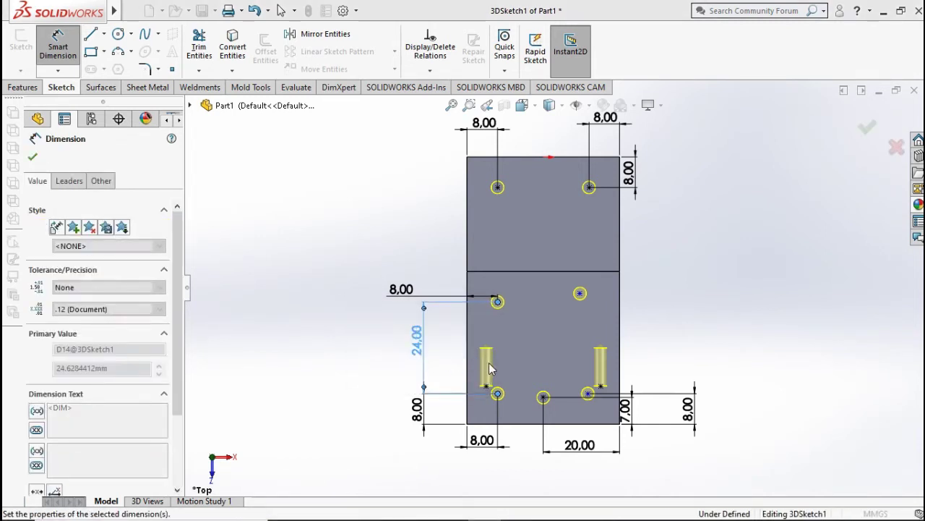
left_click(558, 326)
key("Escape")
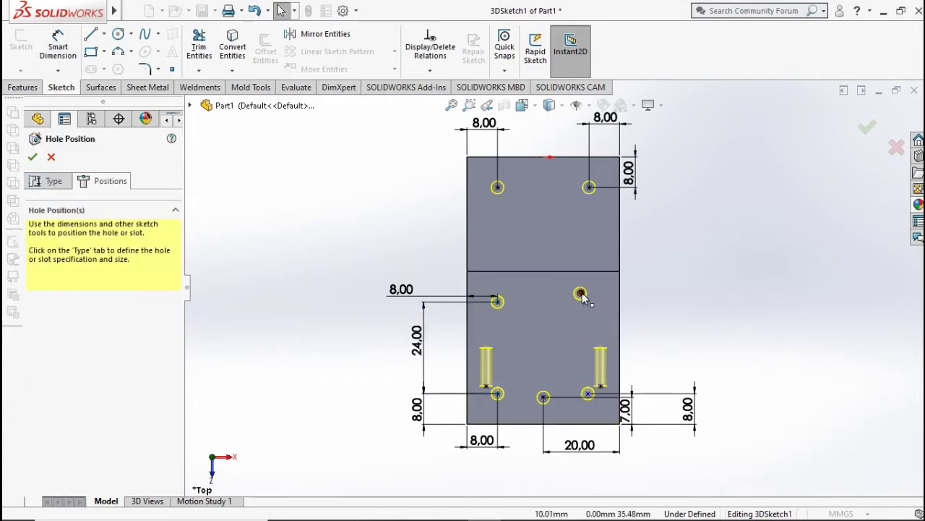
left_click(580, 294)
Add an Along X relation between the upper hole points; add, then delete, an Along Z relation on the right points
left_click(499, 302, "ctrl")
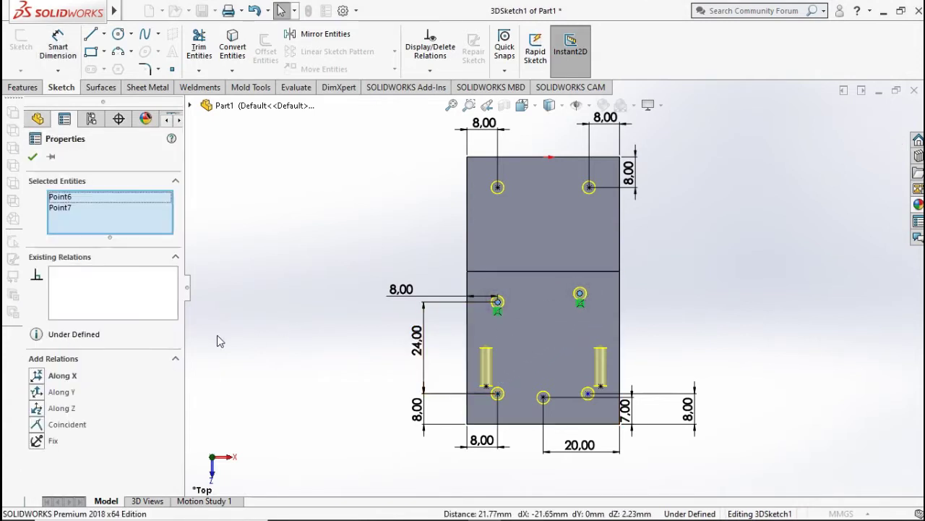
left_click(31, 157)
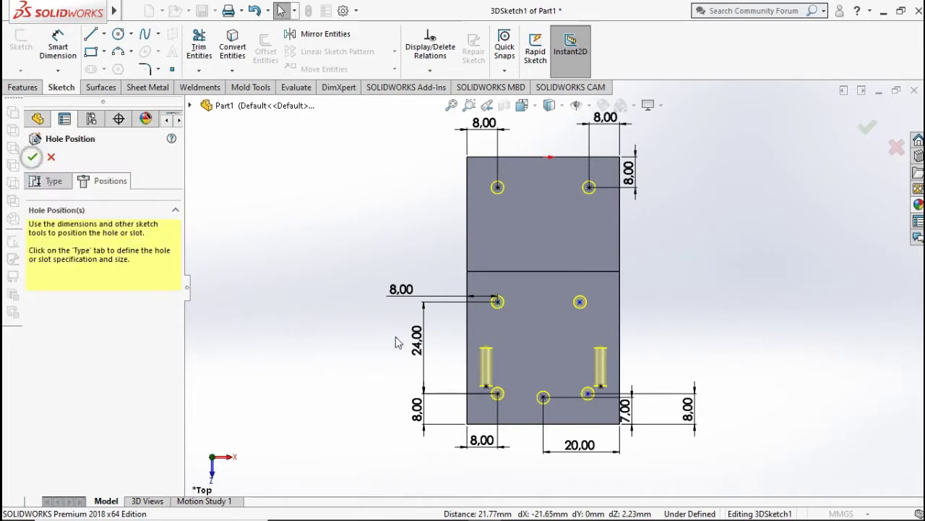
left_click(588, 395)
left_click(579, 301, "ctrl")
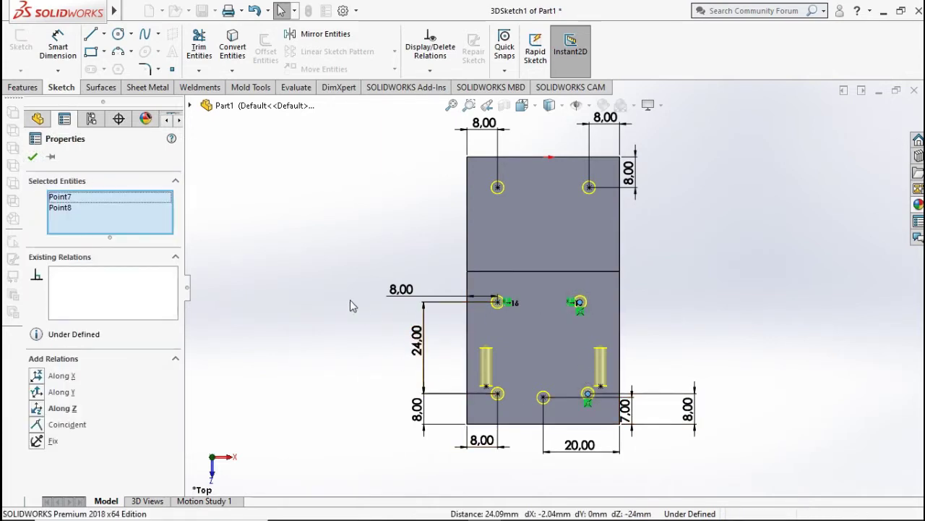
left_click(37, 408)
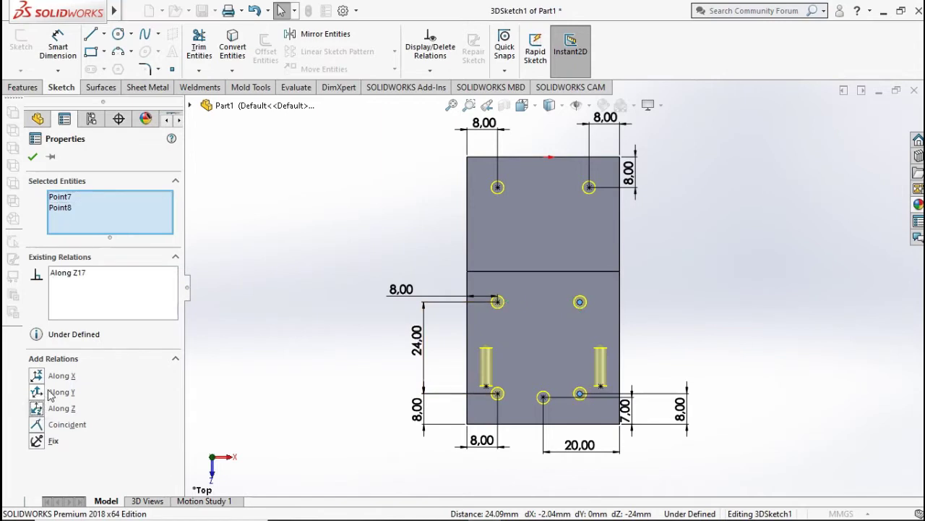
scroll(651, 429, "down", 2)
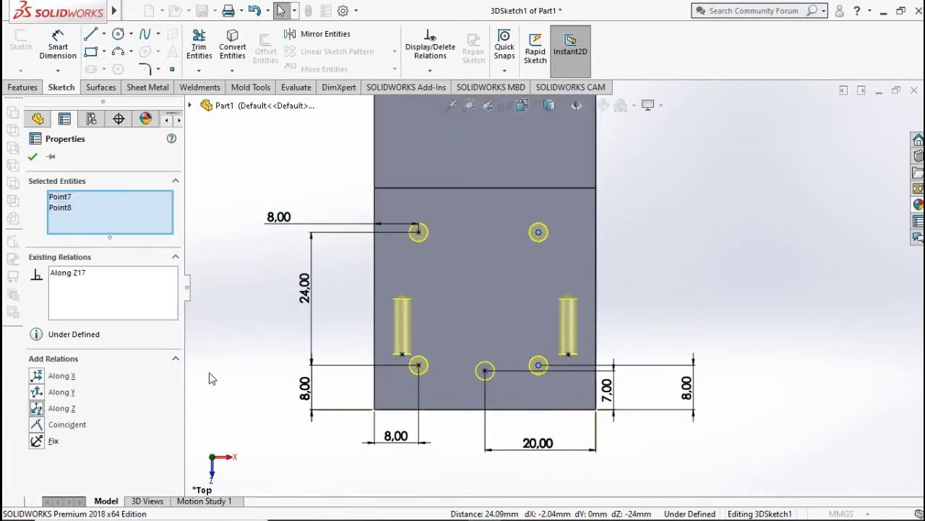
right_click(61, 275)
left_click(92, 292)
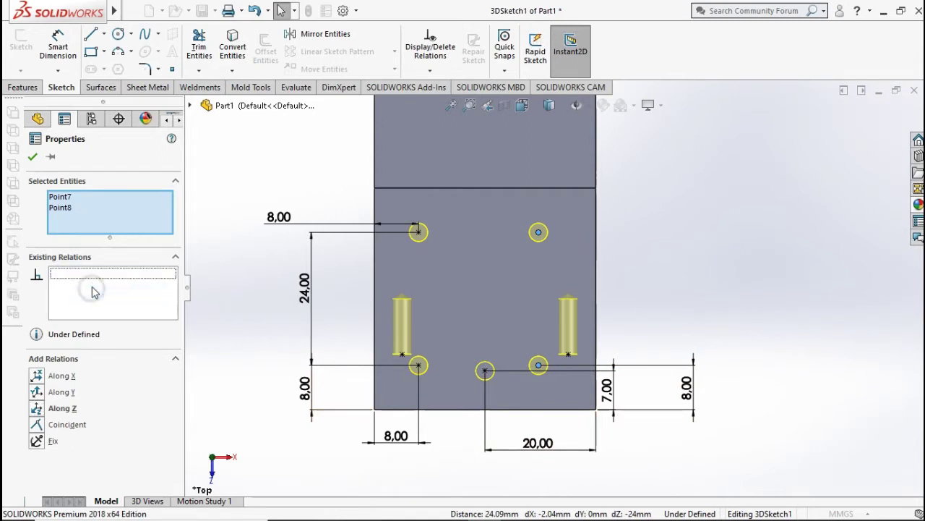
left_click(34, 157)
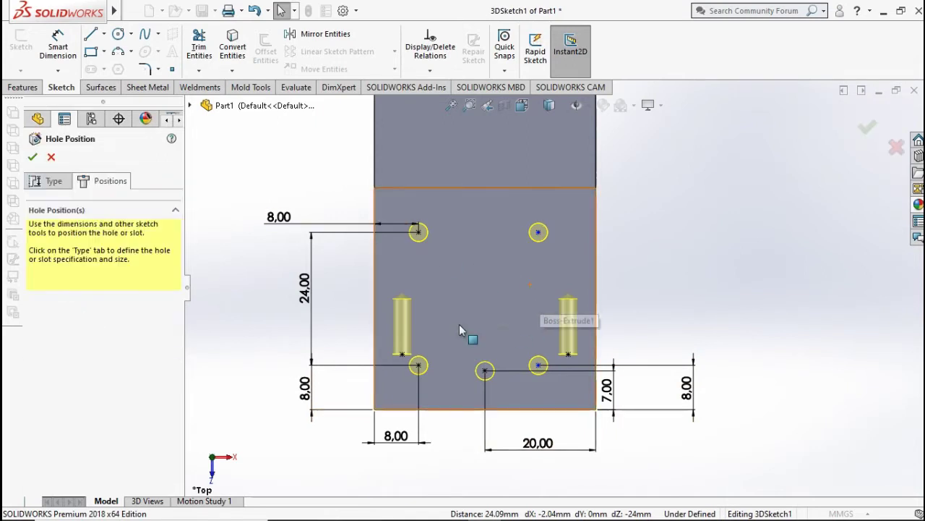
Dimension the upper-right hole point 8 mm from the right edge
left_click(61, 58)
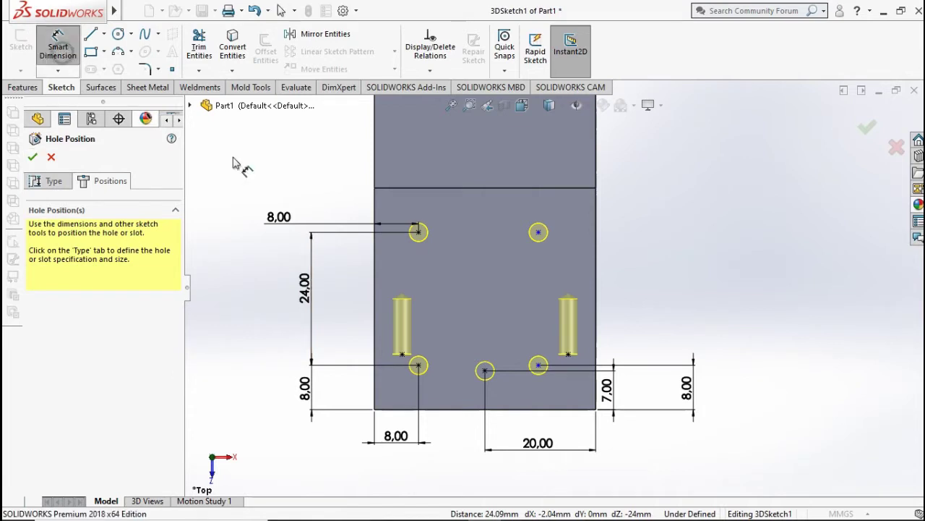
left_click(538, 233)
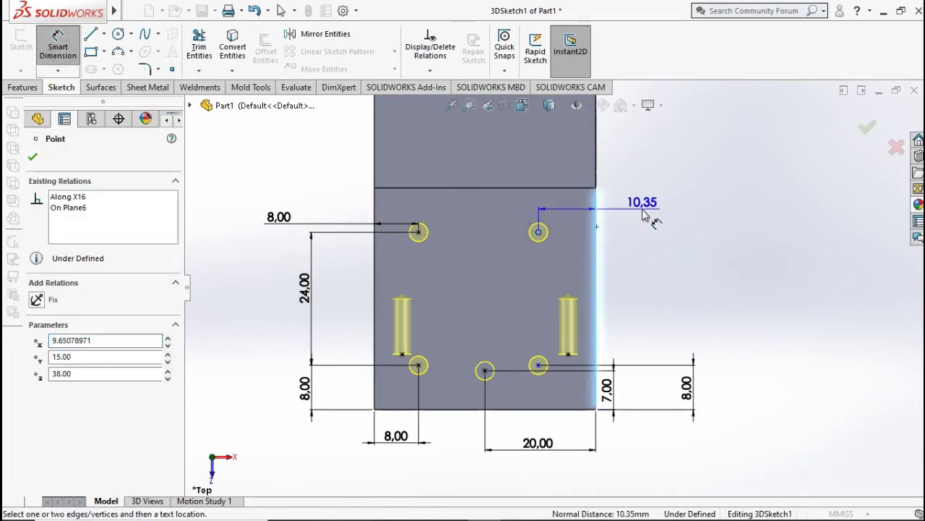
left_click(643, 214)
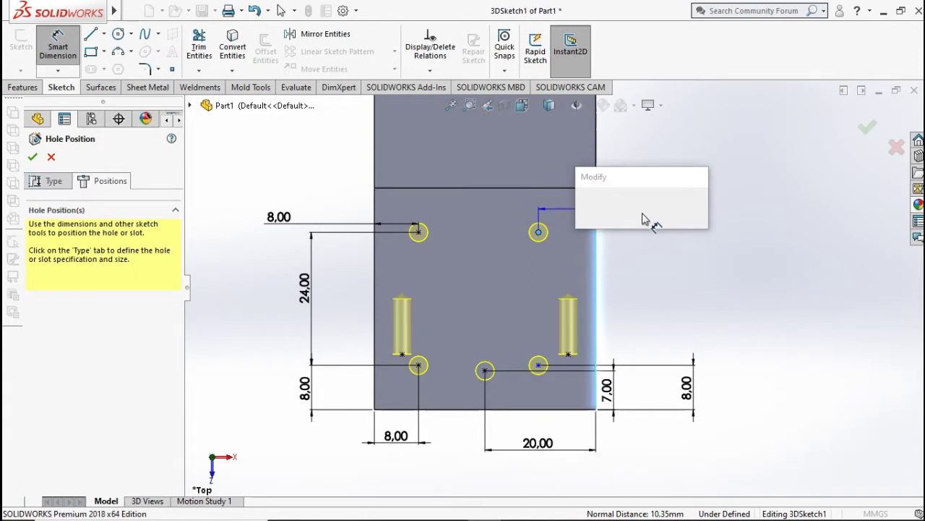
type("8")
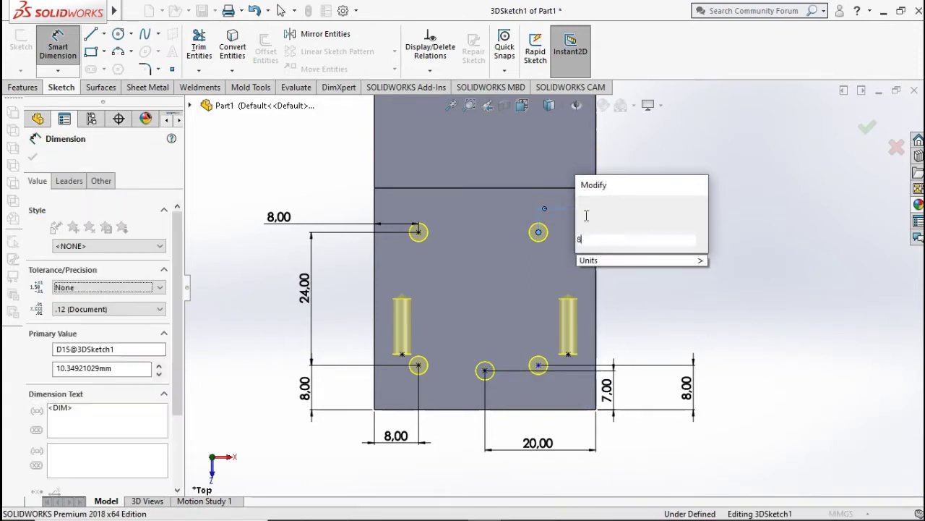
key("Escape")
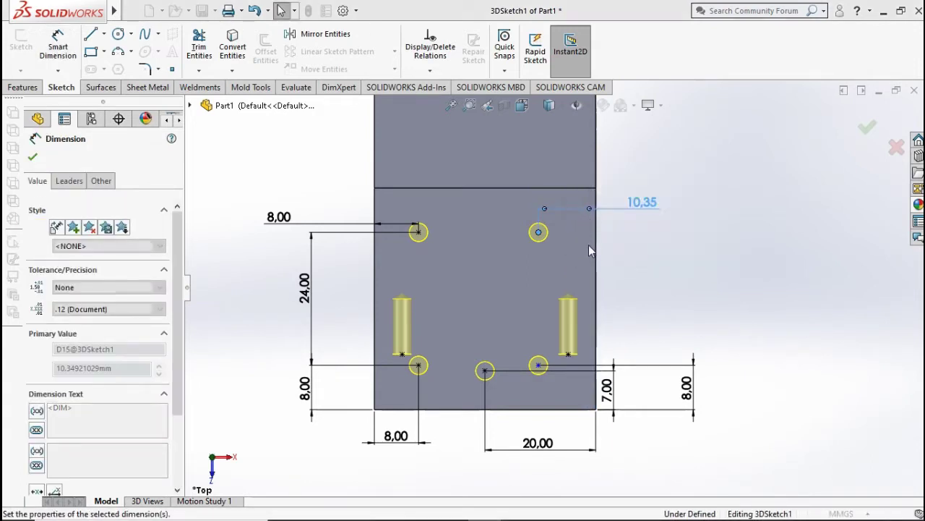
key("Return")
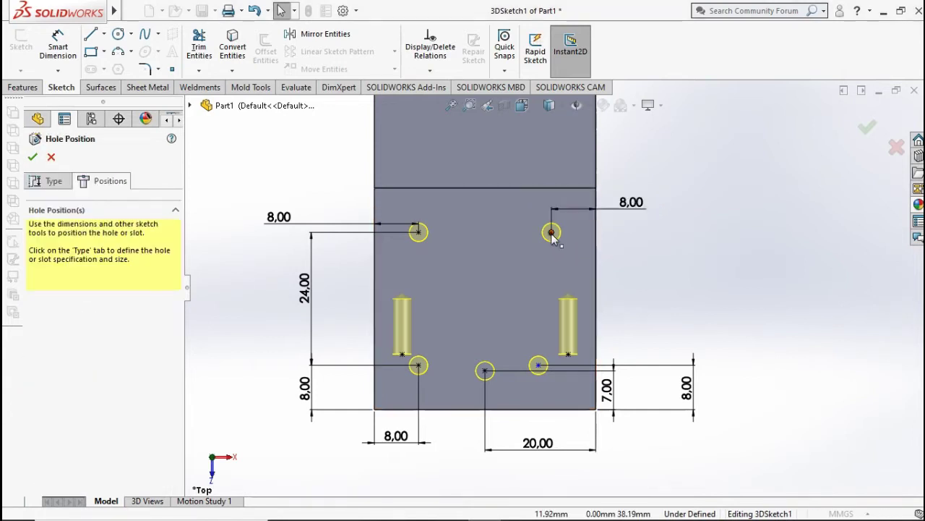
Align the top-right hole vertically with the hole below it using Along Z
left_click(552, 234)
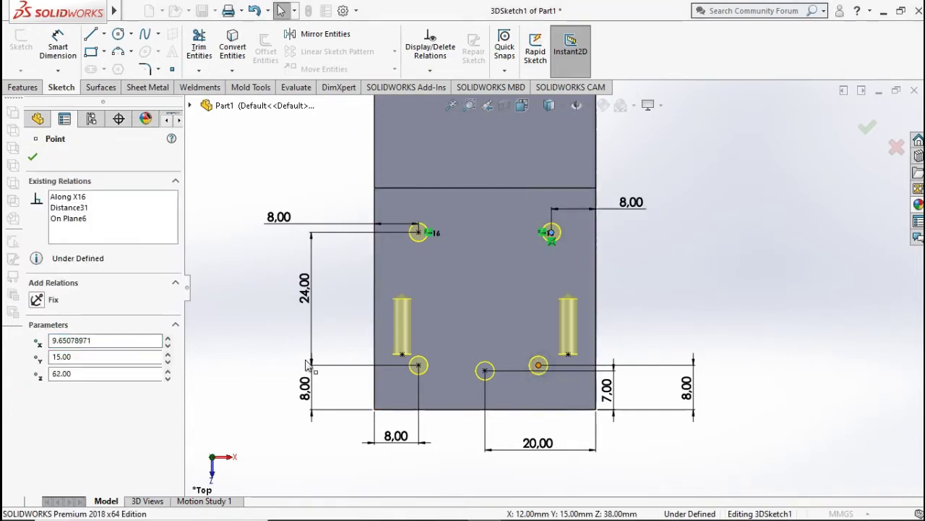
left_click(37, 409)
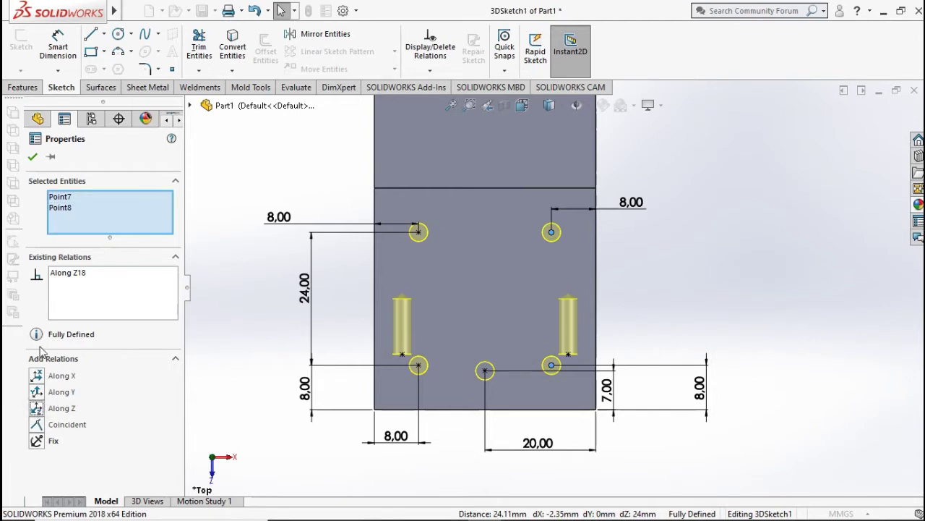
left_click(32, 159)
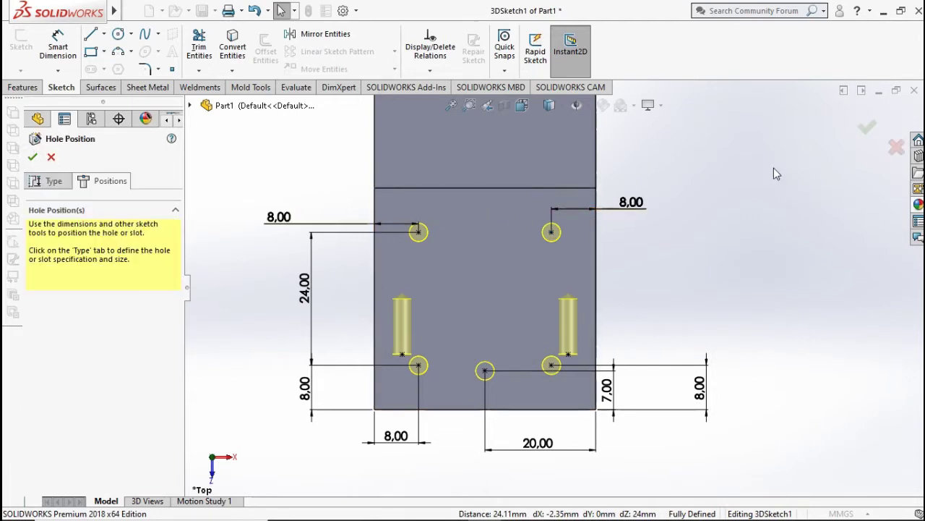
Complete the four M4 tapped holes, then begin a sketch on the lower top face
left_click(867, 128)
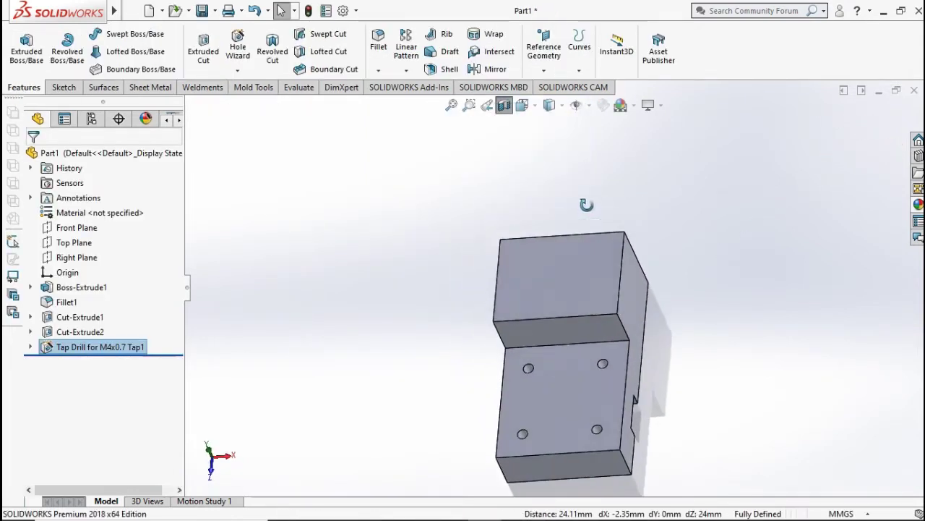
middle_click_drag(516, 212, 532, 336)
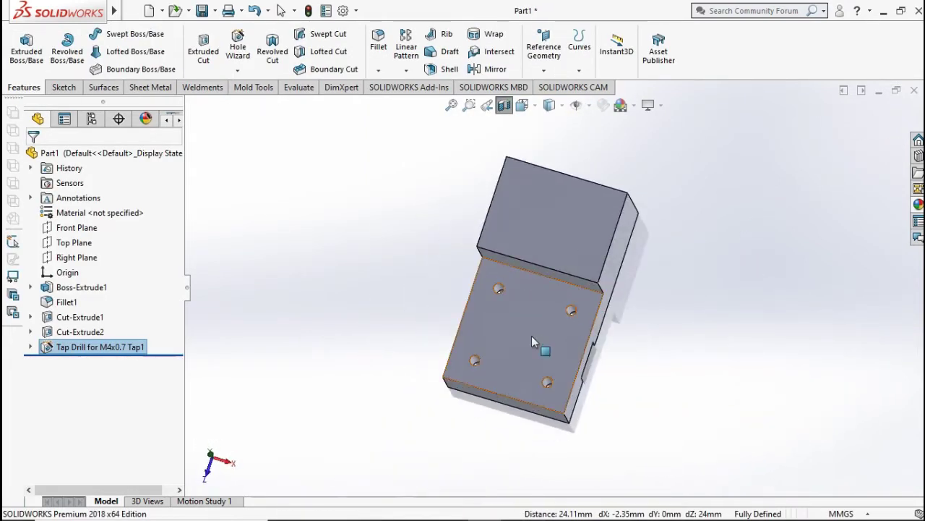
left_click(535, 335)
left_click(591, 295)
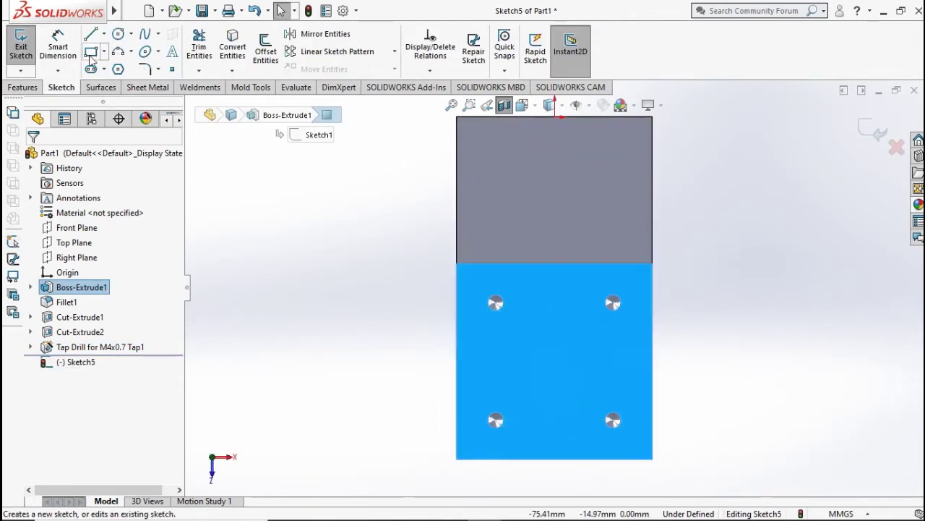
Draw a circle on the face centreline, centred 20 mm from the bottom edge
left_click(114, 36)
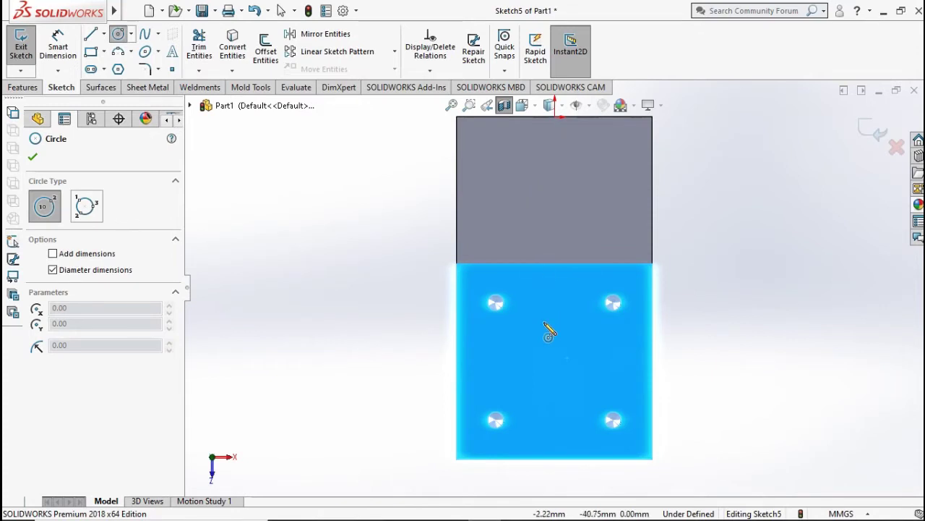
left_click(554, 360)
left_click(569, 348)
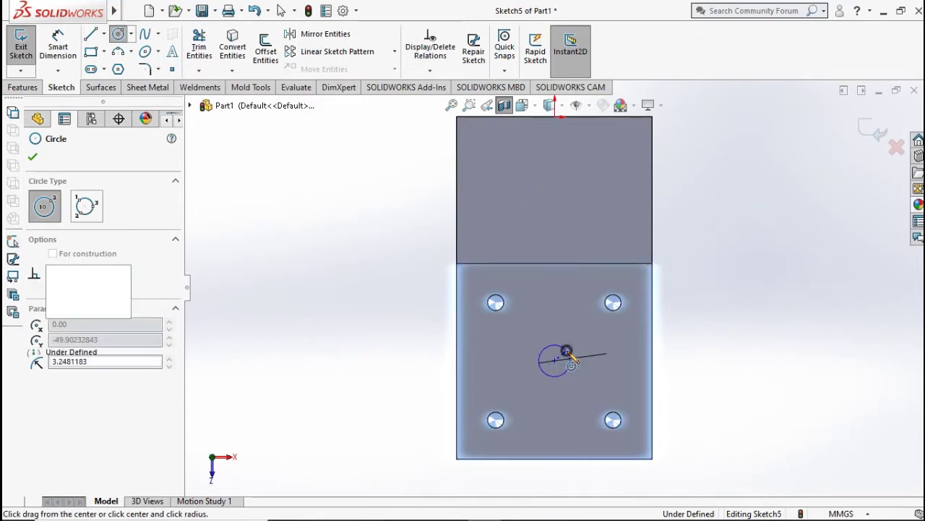
left_click(56, 45)
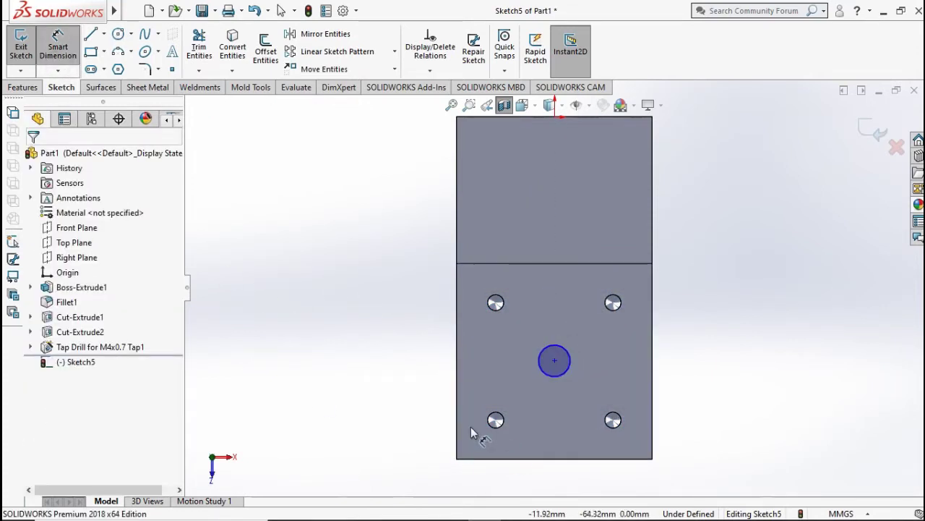
left_click(555, 361)
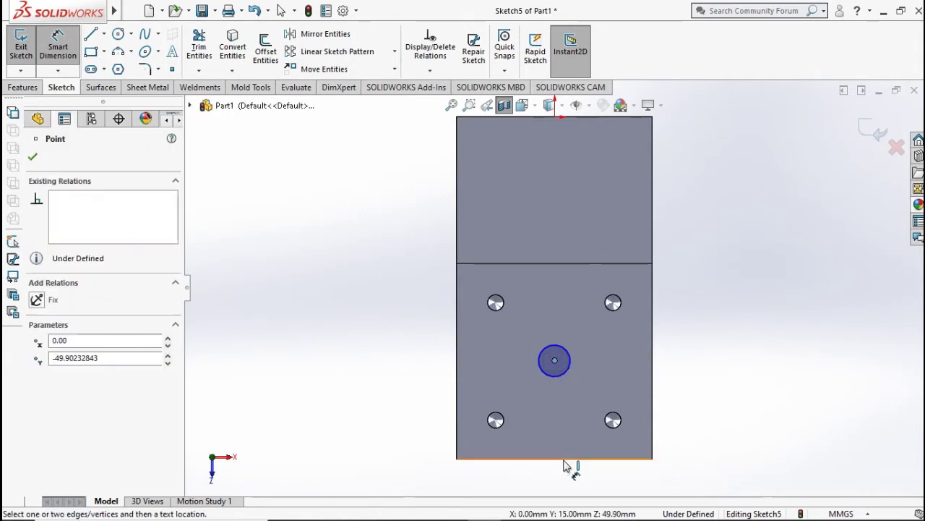
left_click(565, 460)
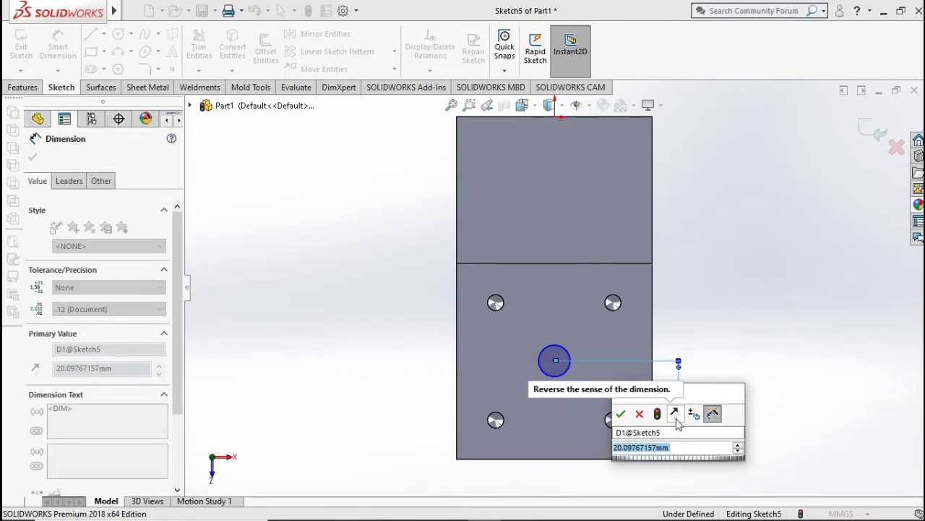
type("20")
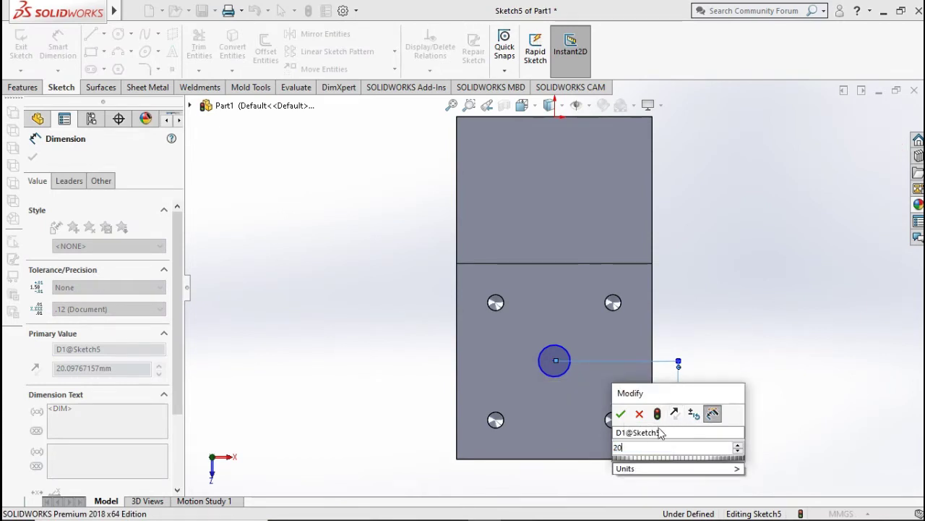
left_click(621, 413)
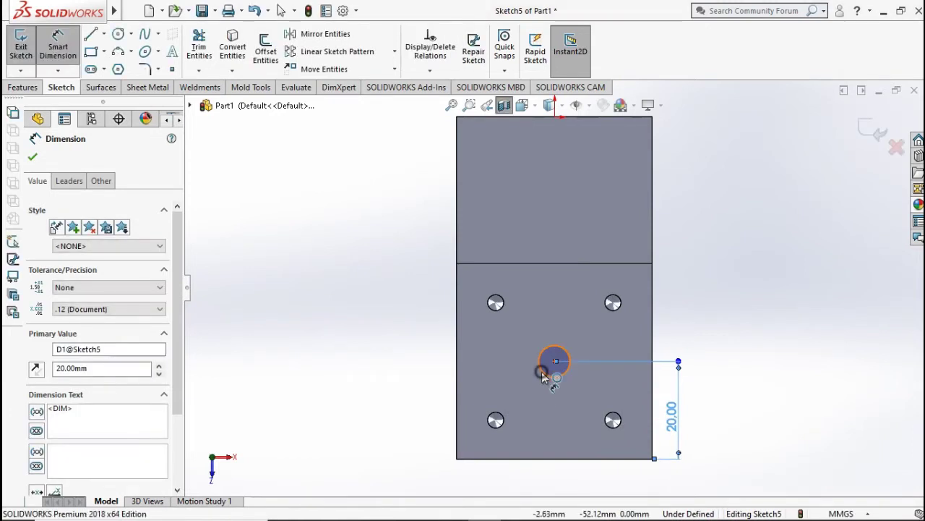
Give the circle a 10 mm diameter
left_click(542, 375)
left_click(411, 370)
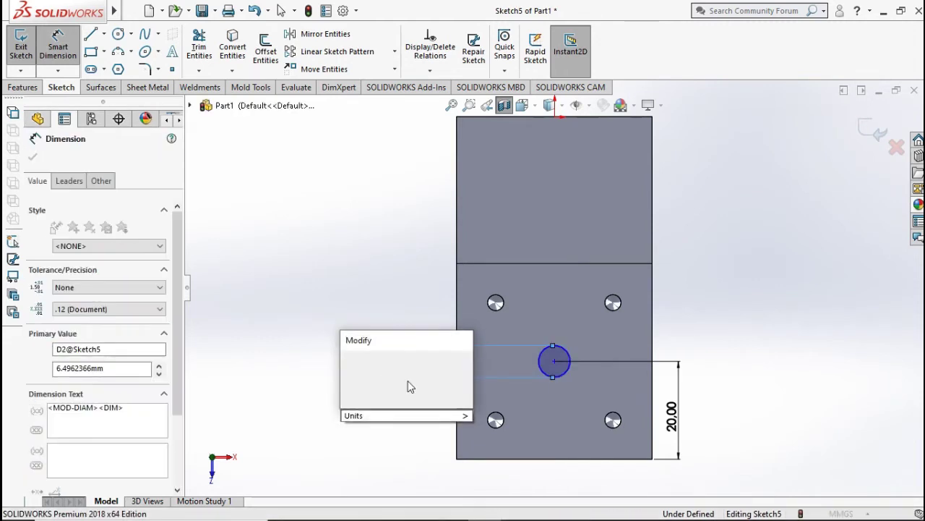
left_click(350, 359)
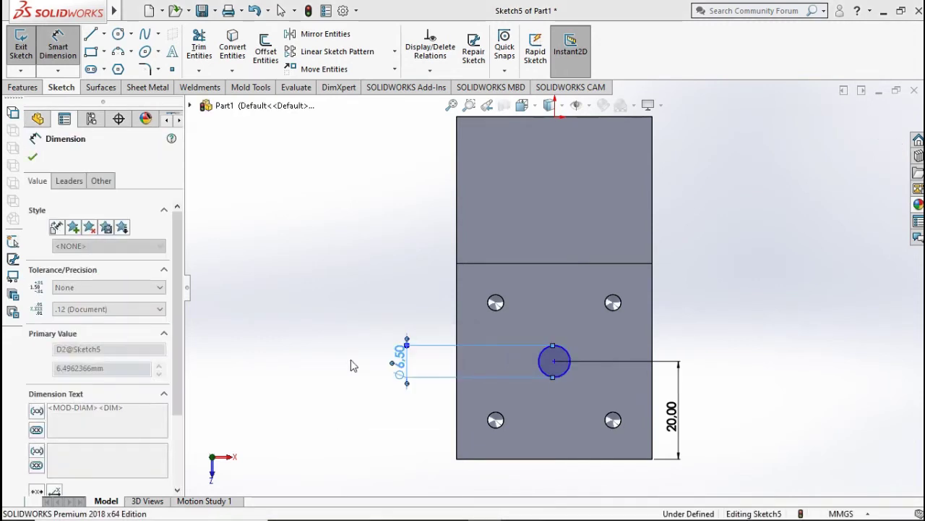
left_click(337, 371)
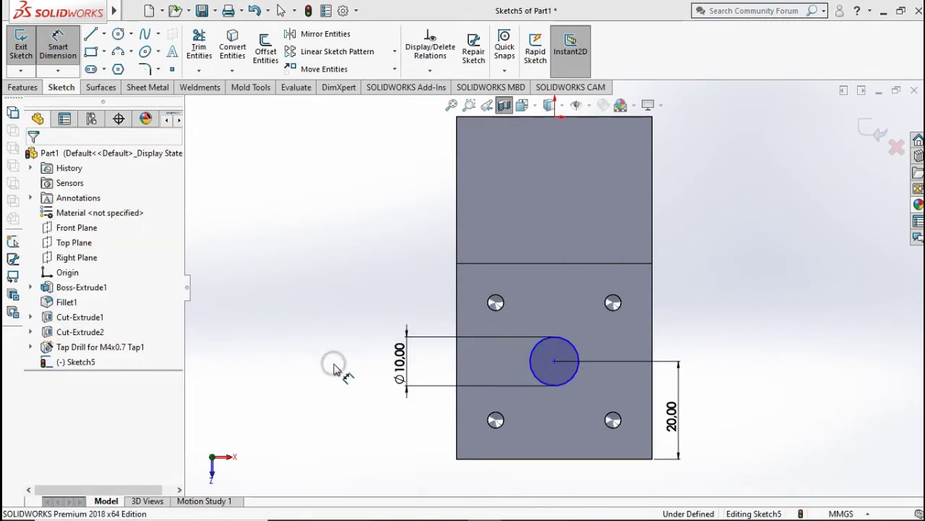
key("ctrl+7")
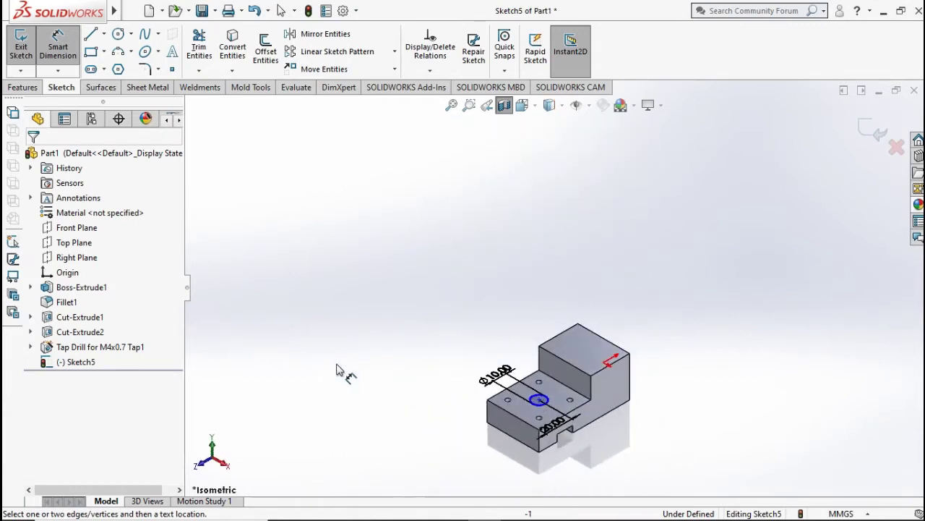
Create a Through All Extruded Cut from the Ø10 circle
left_click(32, 90)
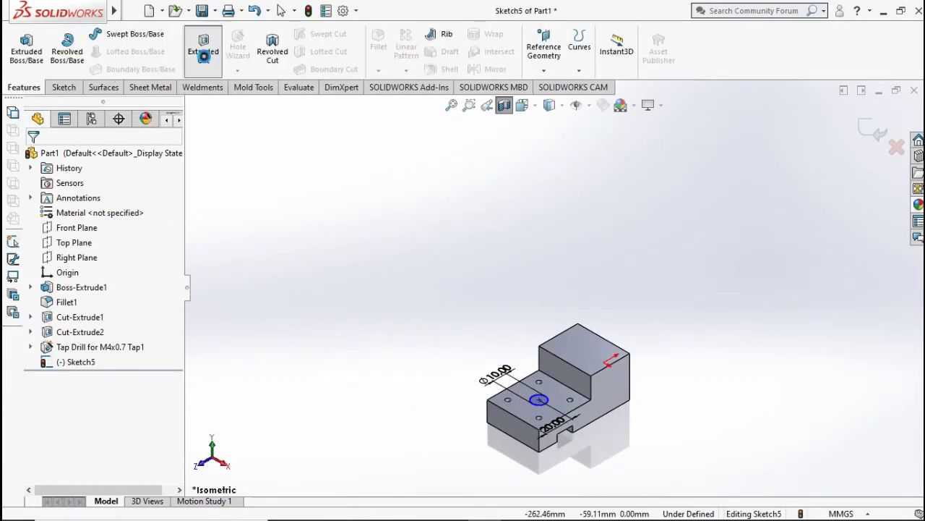
left_click(203, 49)
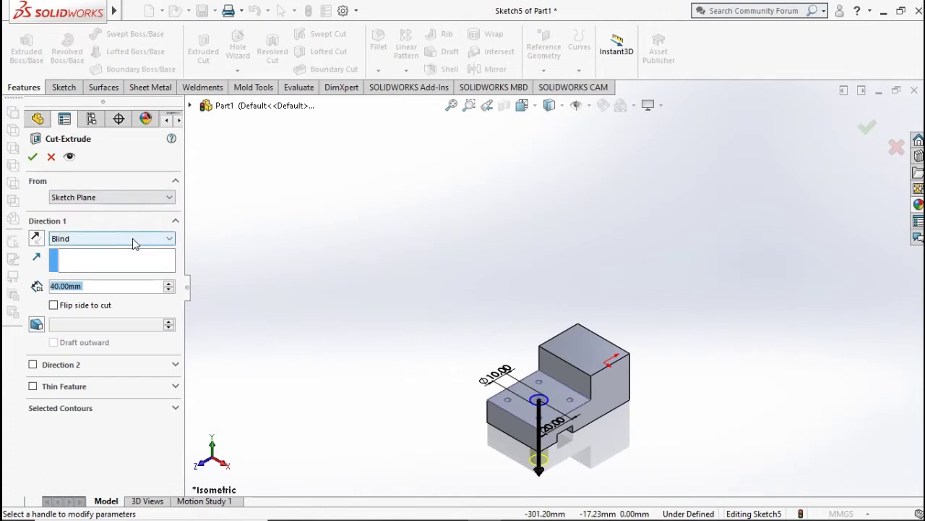
left_click(132, 240)
left_click(127, 261)
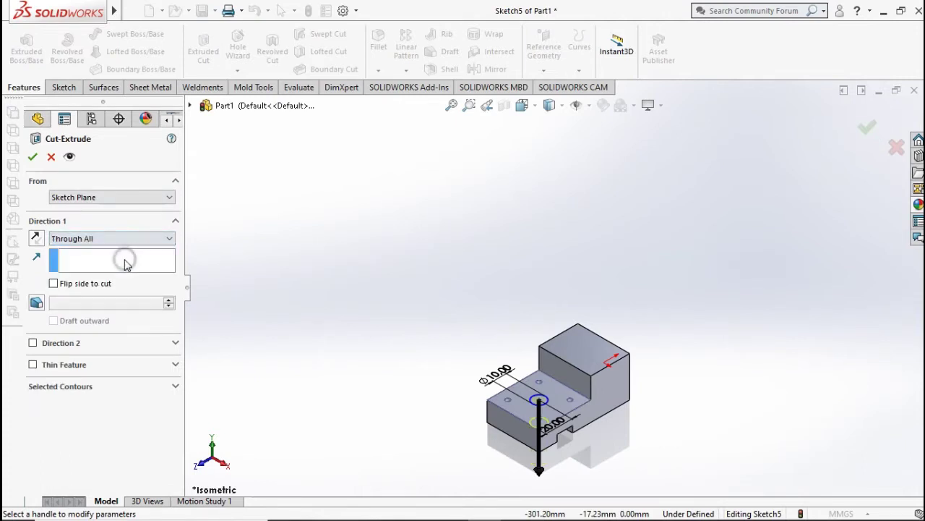
left_click(32, 156)
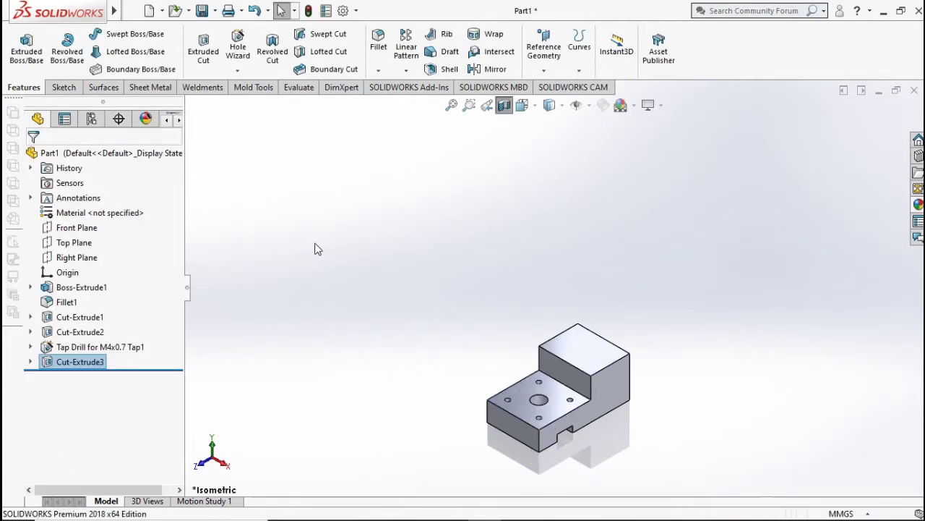
Turn off the section view and apply polished steel from Metal > Steel to the part
left_click(504, 105)
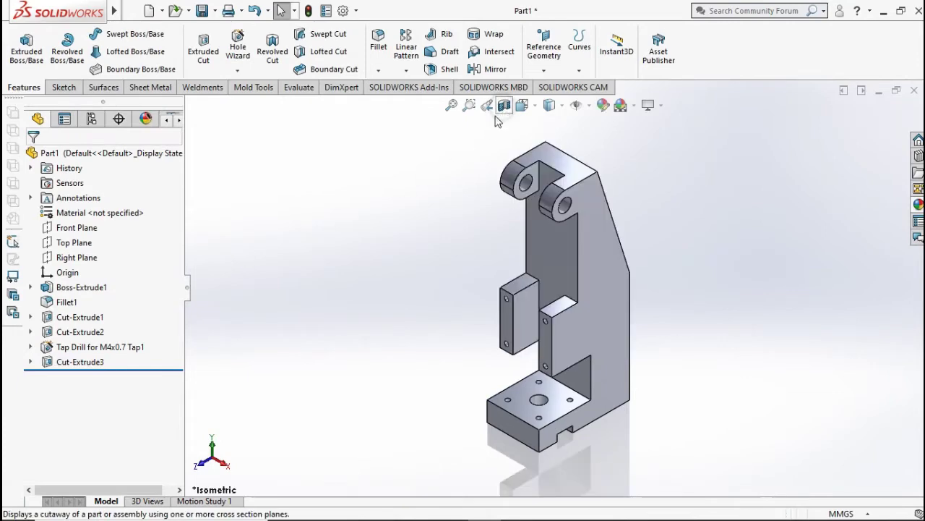
mouse_move(434, 269)
middle_mouse_down()
mouse_move(541, 149)
mouse_move(687, 244)
middle_mouse_up()
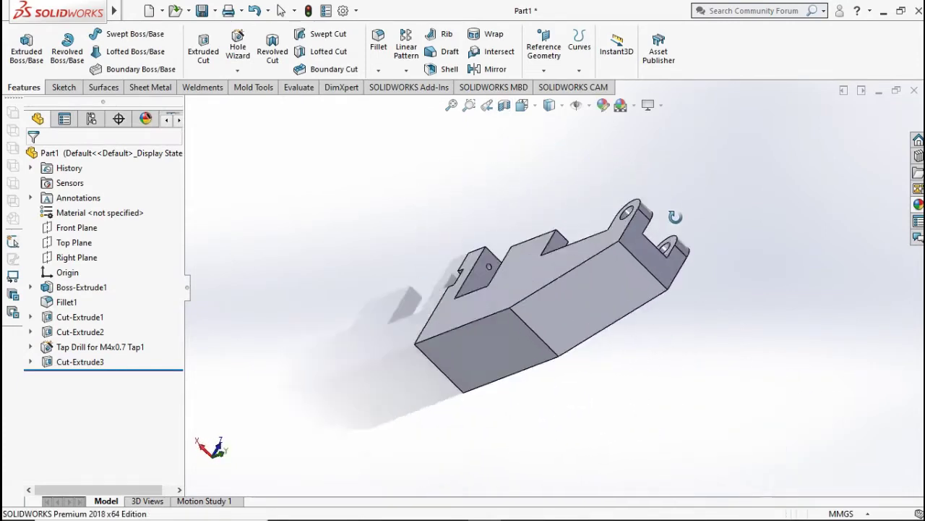
key("ctrl+7")
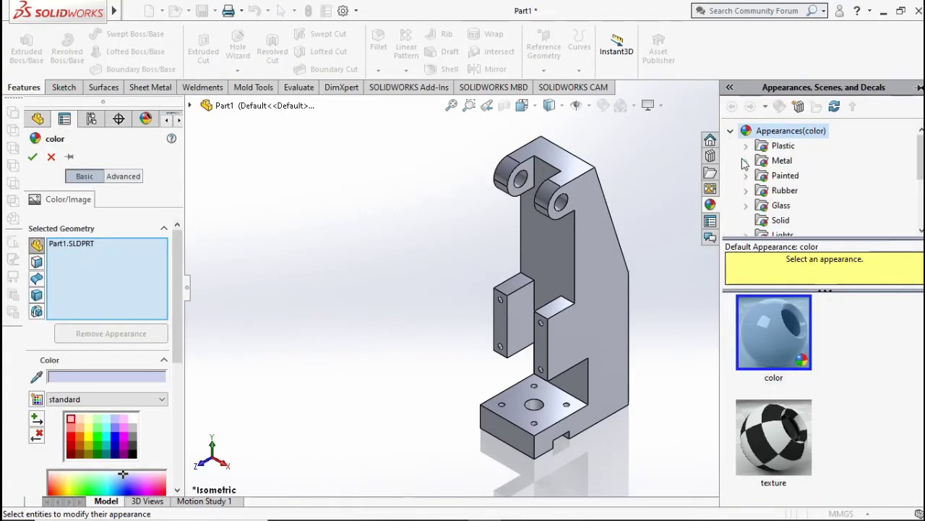
left_click(745, 162)
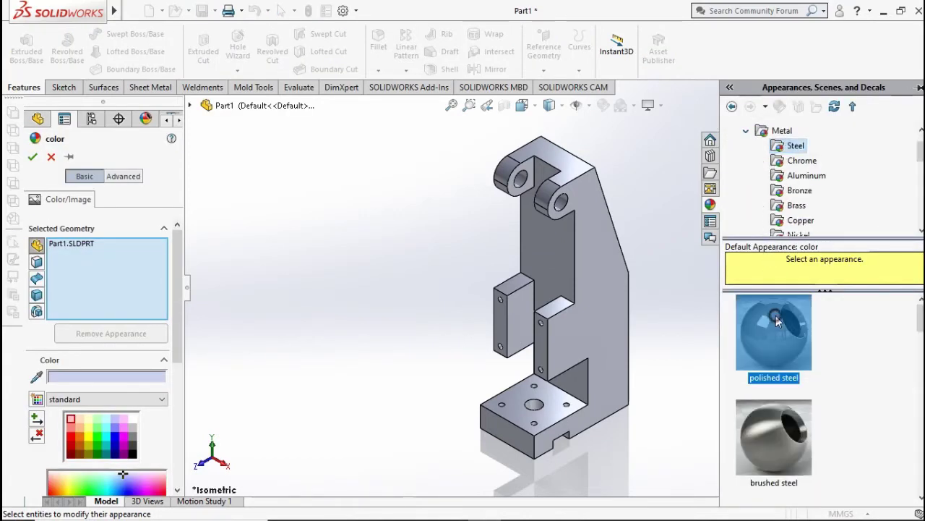
left_click(774, 329)
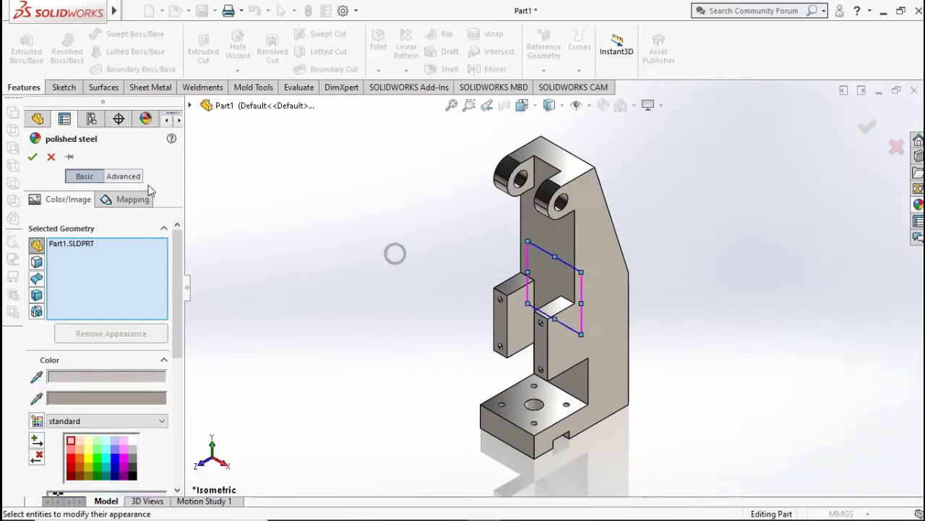
left_click(32, 157)
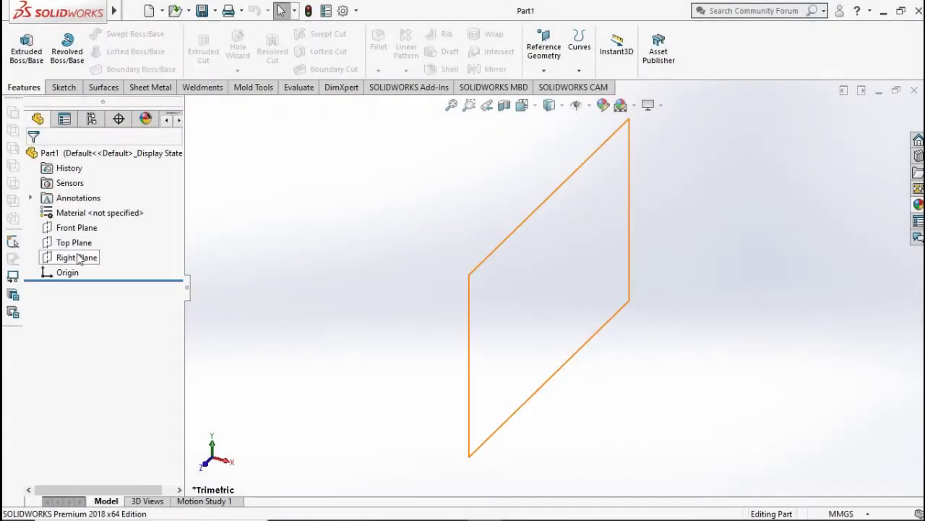
Start a sketch on the Right Plane and draw a vertical centreline across the origin
left_click(75, 258)
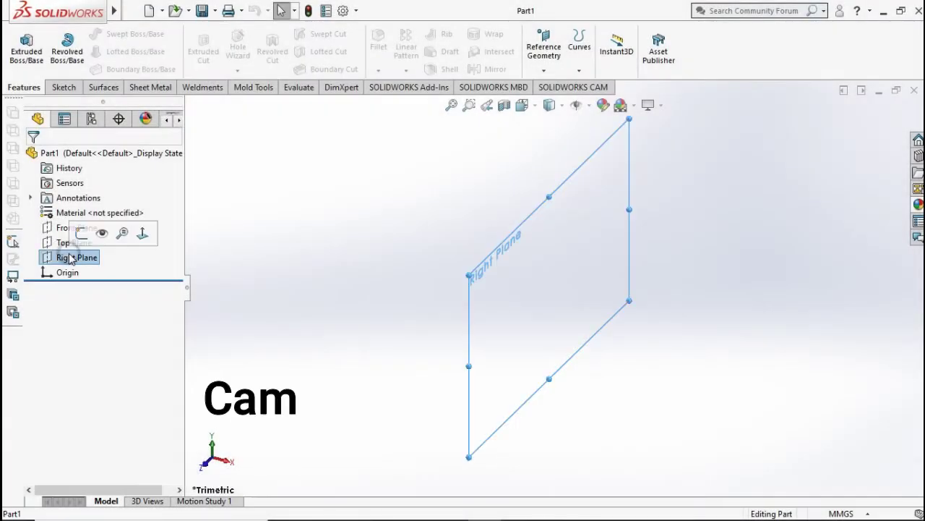
left_click(89, 237)
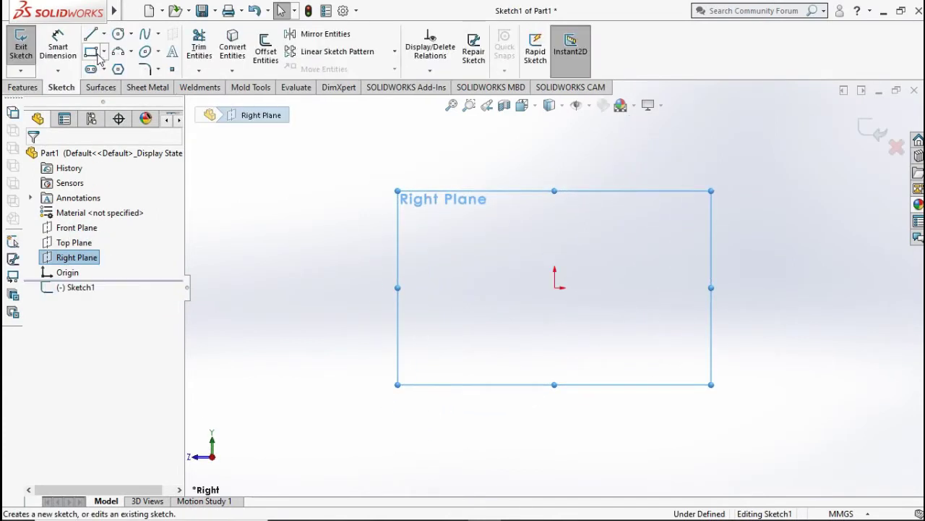
left_click(105, 34)
left_click(117, 65)
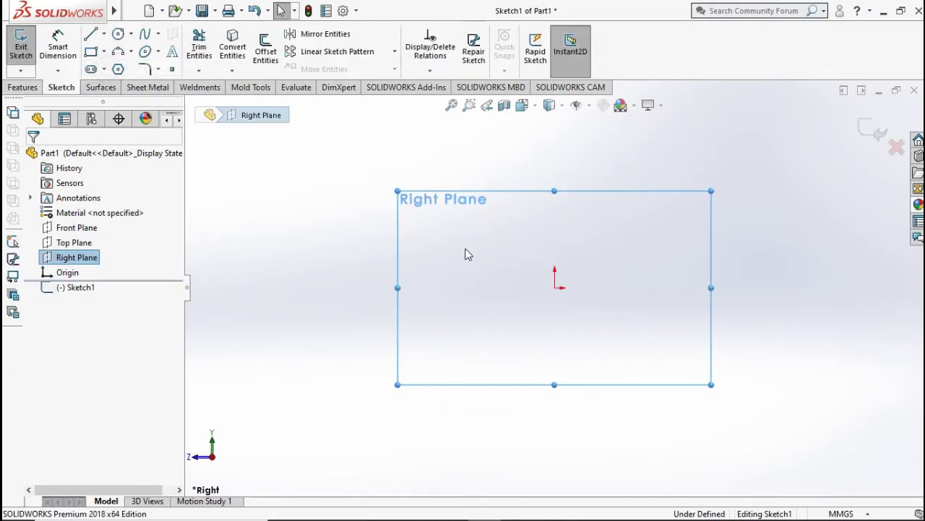
left_click(554, 318)
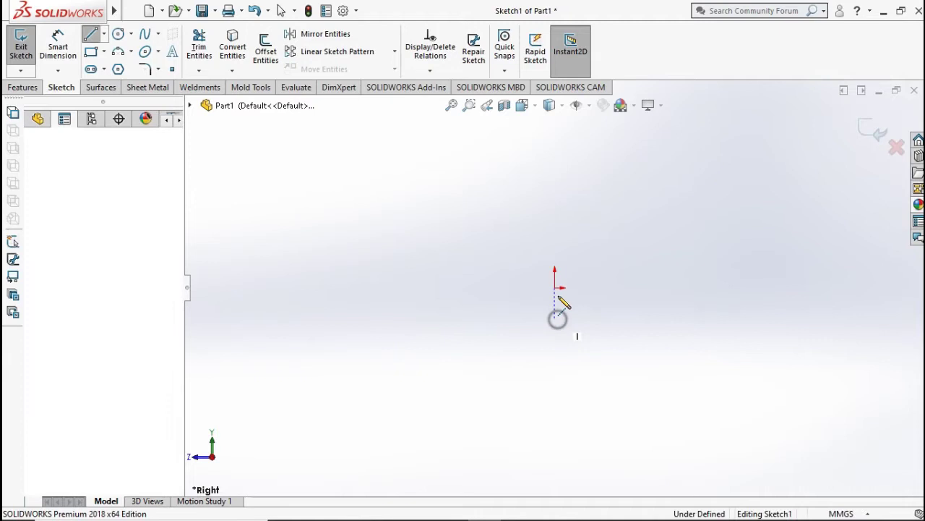
left_click(558, 217)
key("Escape")
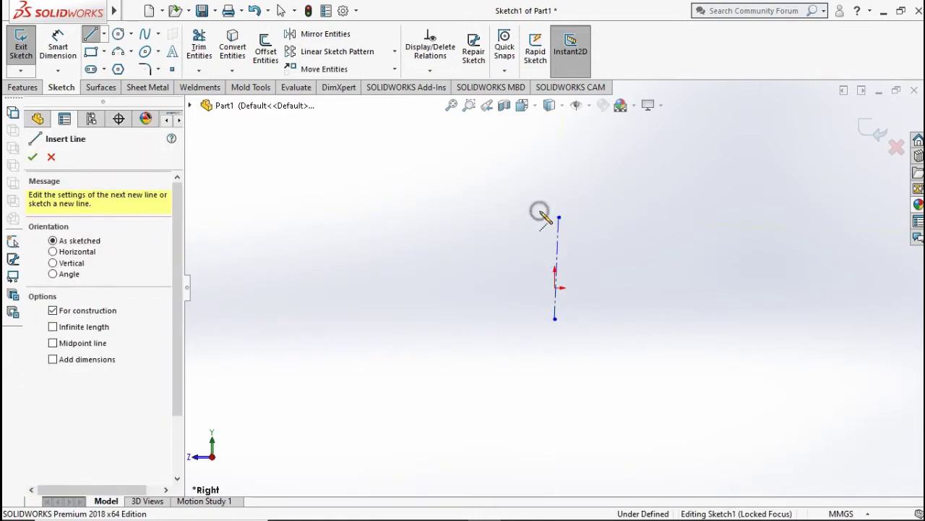
key("Escape")
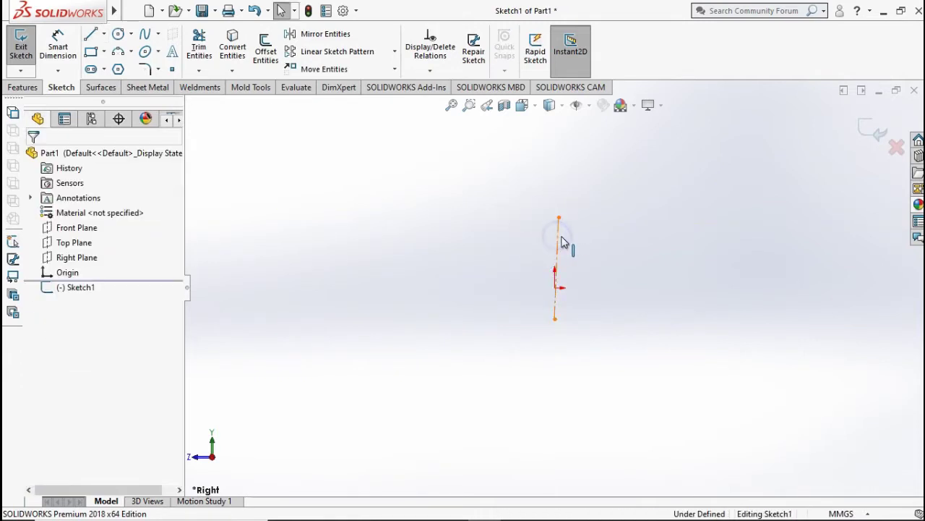
Make the centreline's midpoint coincident with the origin
left_click(558, 238)
right_click(557, 238)
left_click(594, 206)
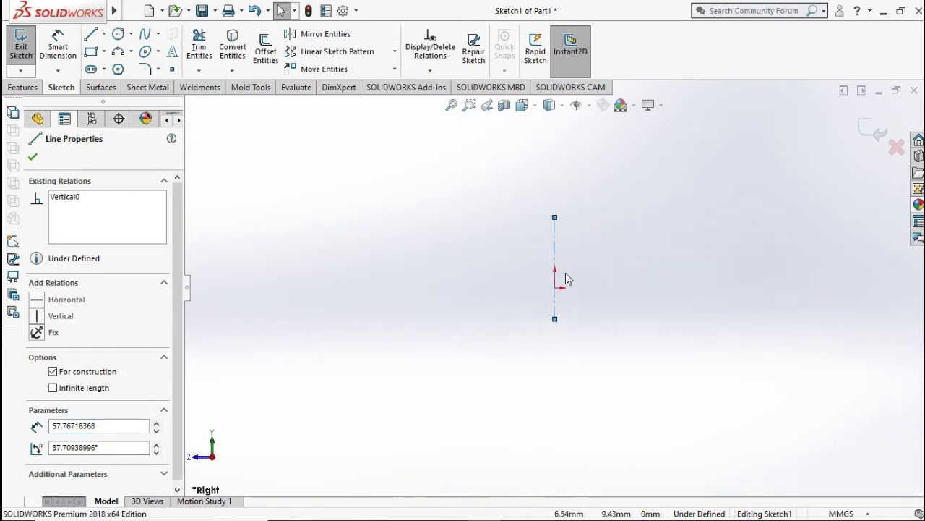
key("Escape")
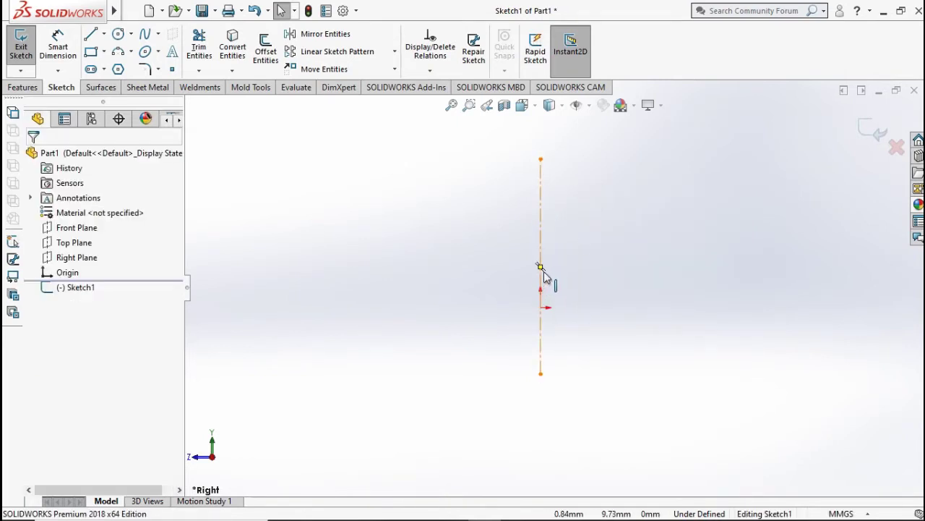
left_click(541, 267)
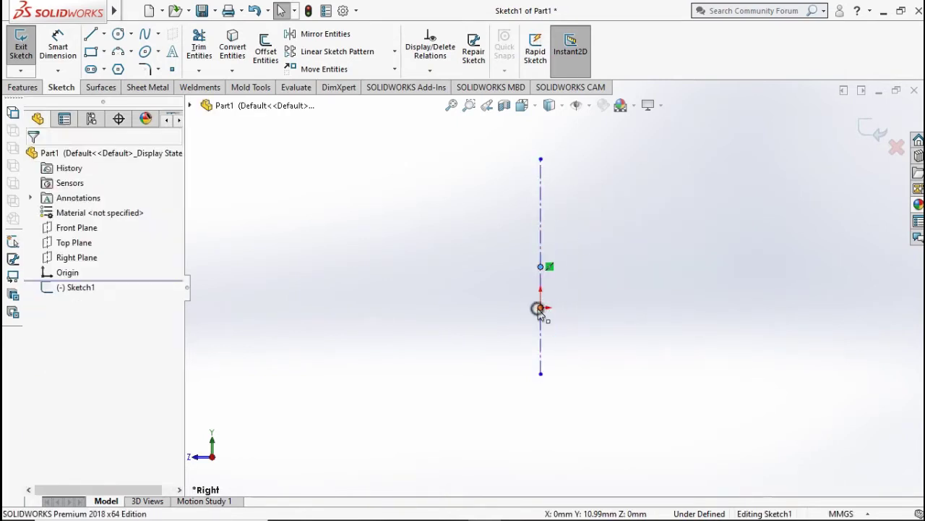
left_click(541, 307, "ctrl")
left_click(36, 409)
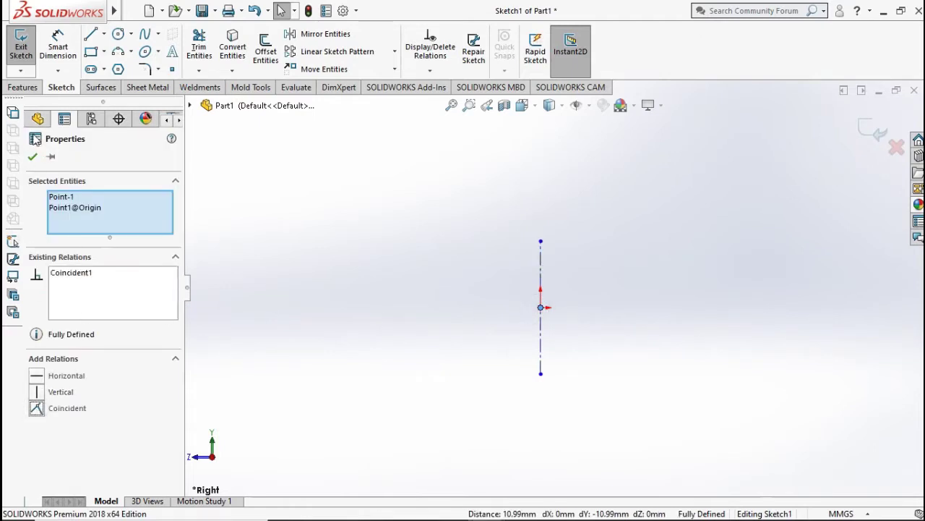
Dimension the centreline length to 30 mm
left_click(58, 45)
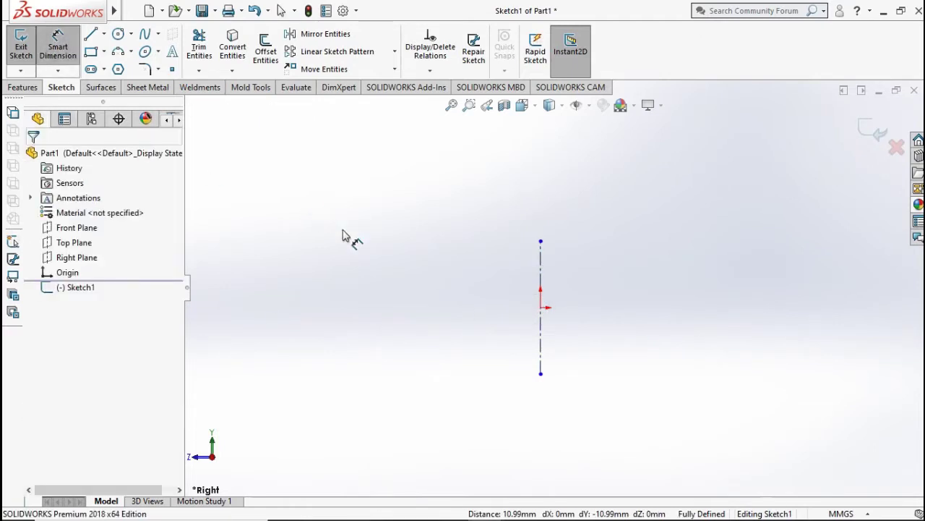
left_click(541, 272)
left_click(655, 307)
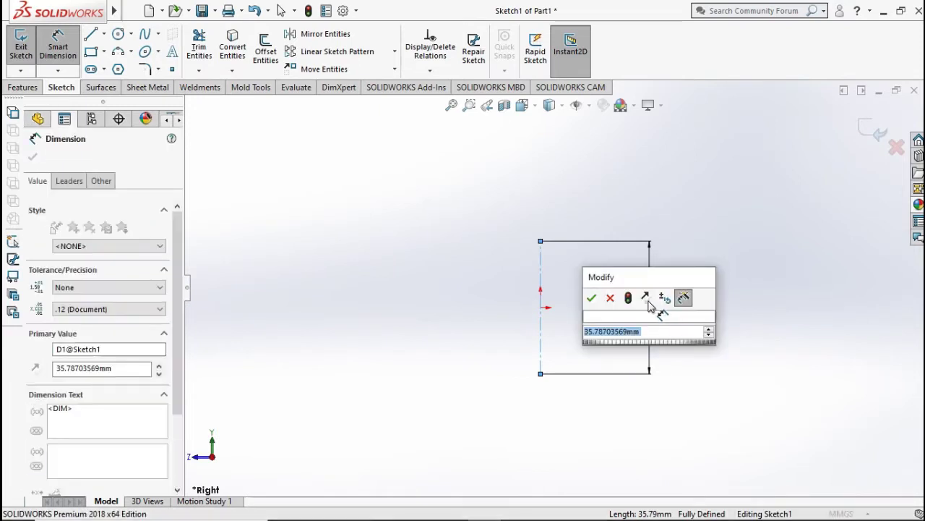
type("50")
key("Return")
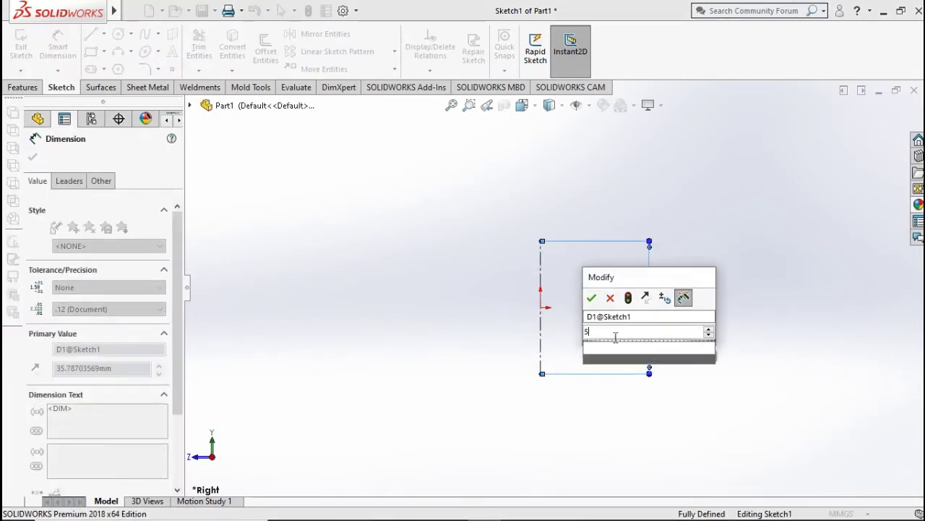
type("30")
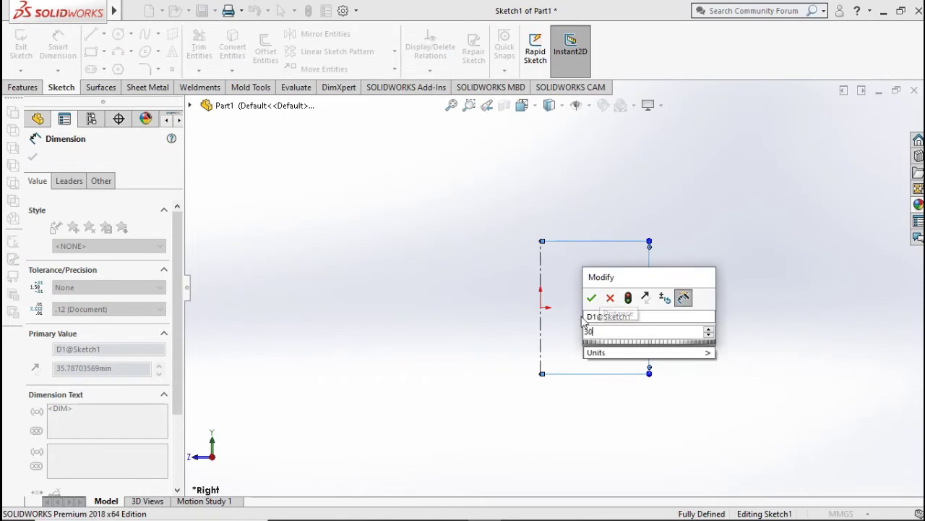
key("Return")
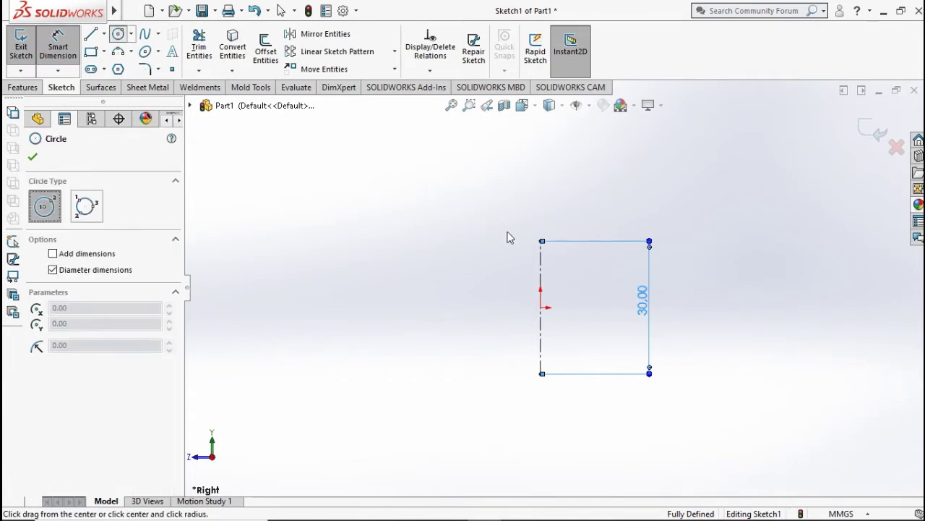
Draw two concentric circles at each end of the centreline
left_click(541, 241)
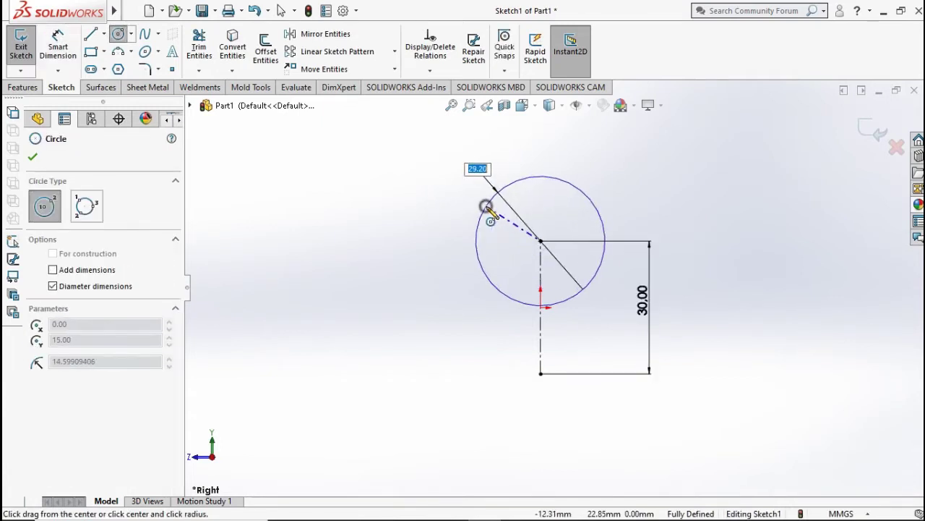
left_click(492, 205)
left_click(541, 241)
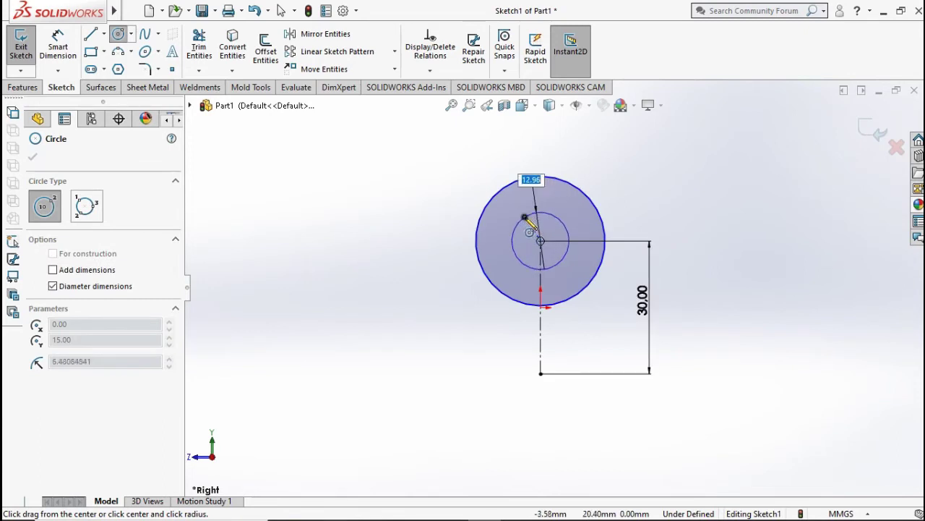
left_click(541, 212)
left_click(540, 374)
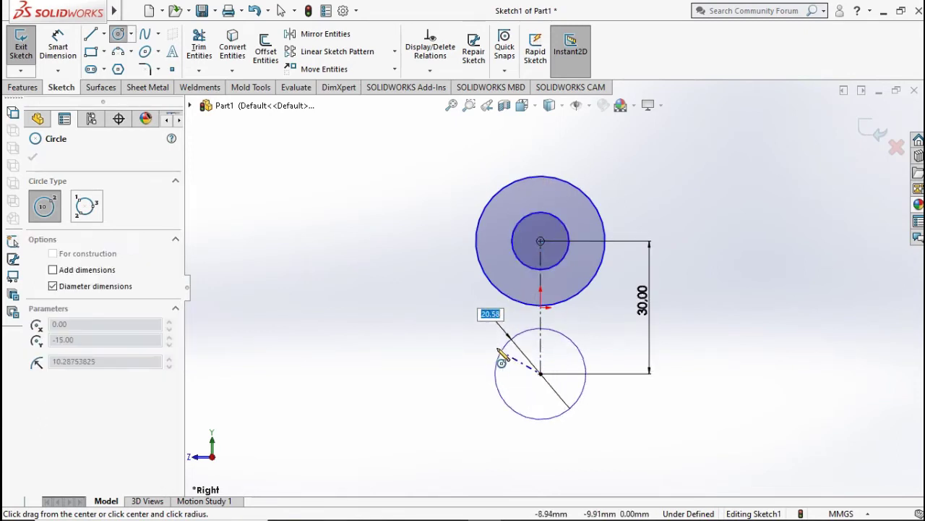
left_click(496, 352)
left_click(541, 374)
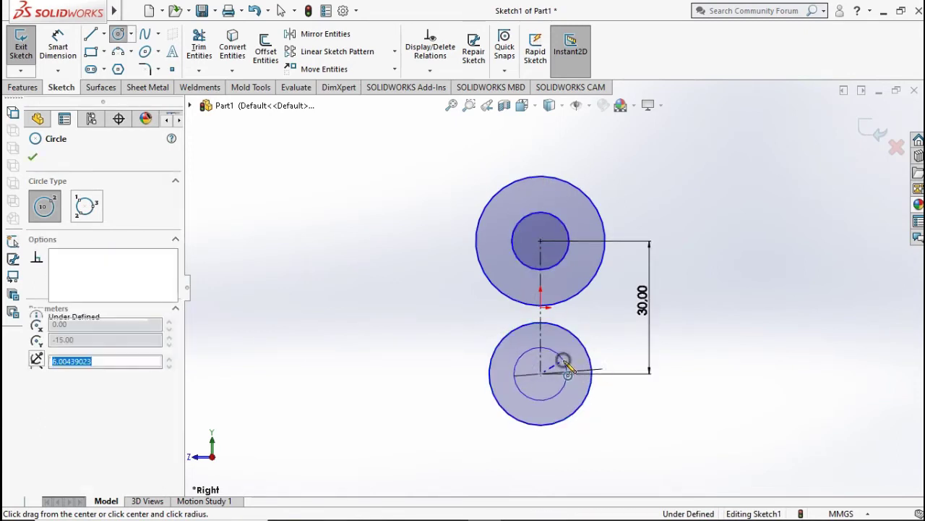
left_click(561, 357)
Dimension the upper outer circle to Ø20 and the upper inner circle to Ø10
left_click(58, 47)
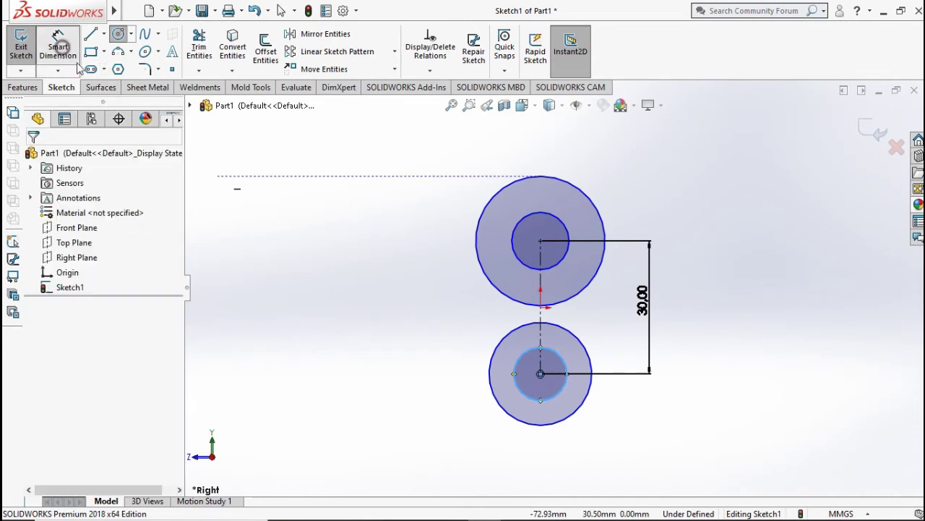
left_click(480, 214)
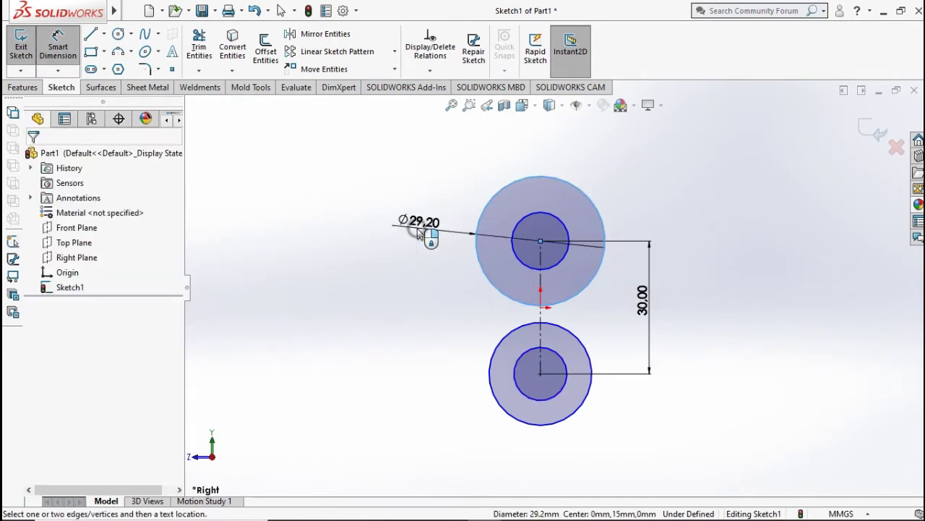
left_click(417, 235)
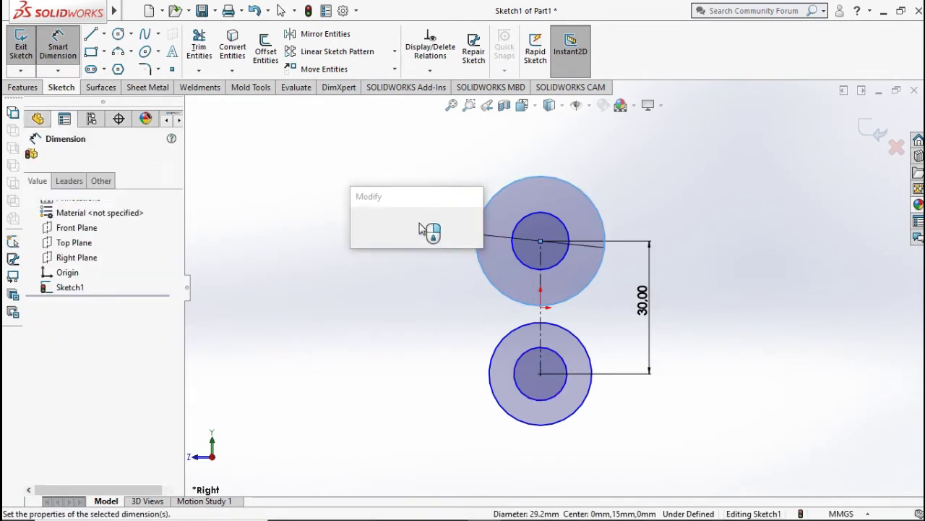
type("20")
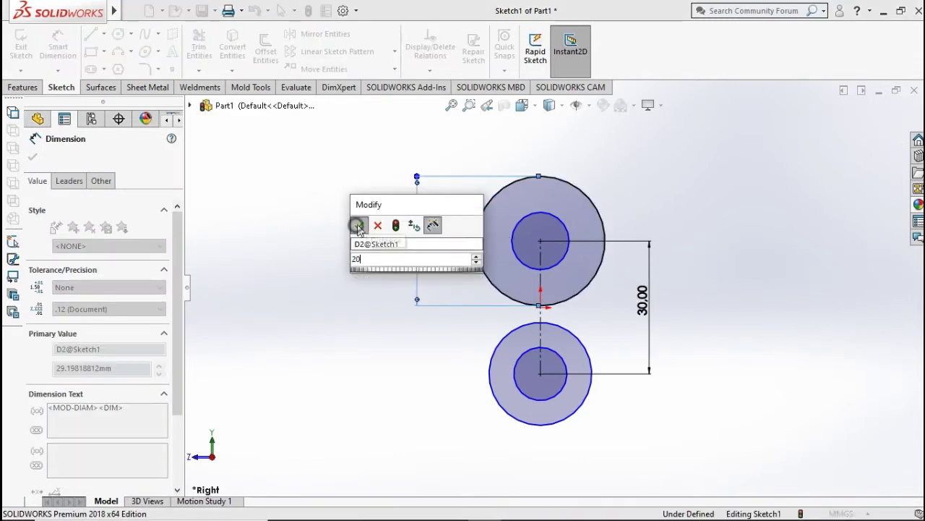
key("Escape")
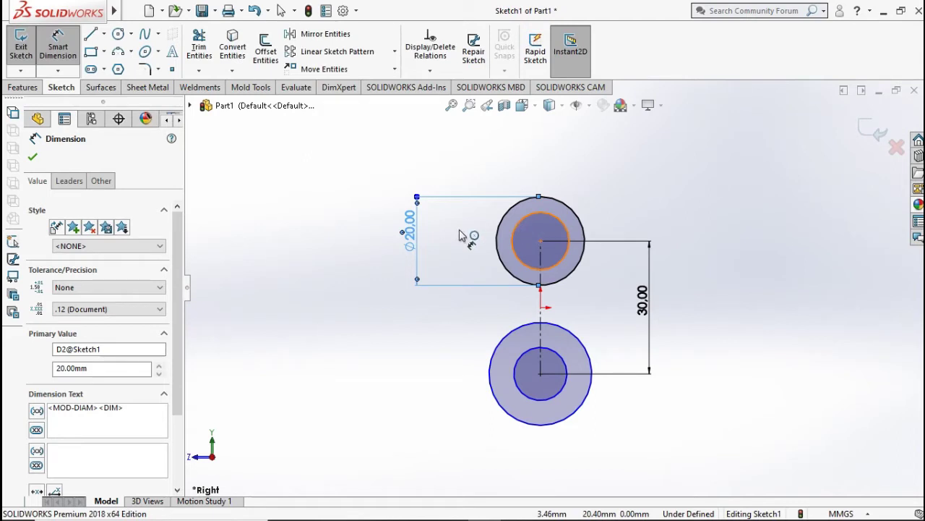
left_click(533, 215)
left_click(467, 244)
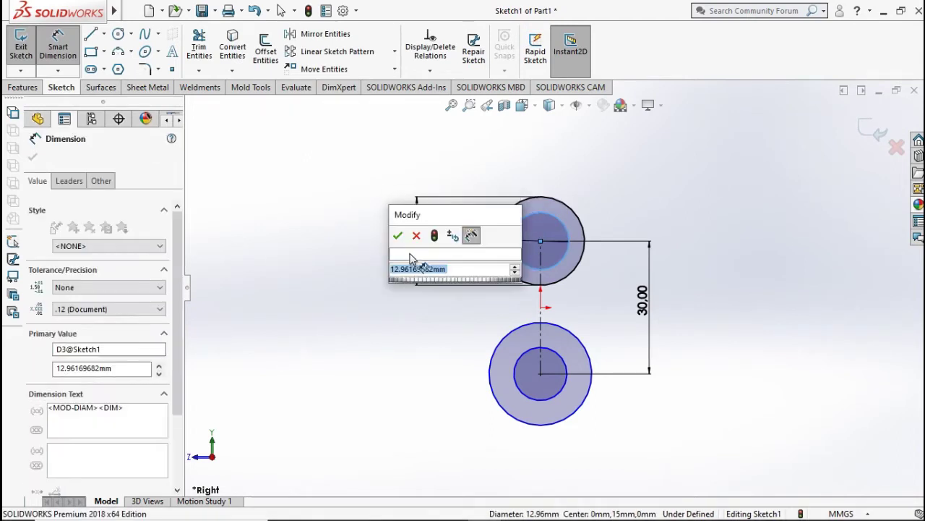
type("10")
left_click(397, 235)
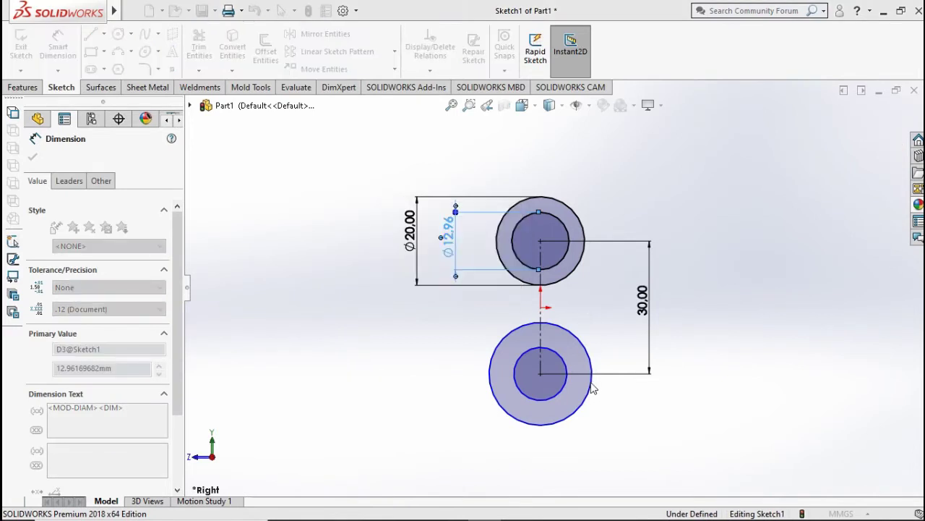
left_click(554, 290)
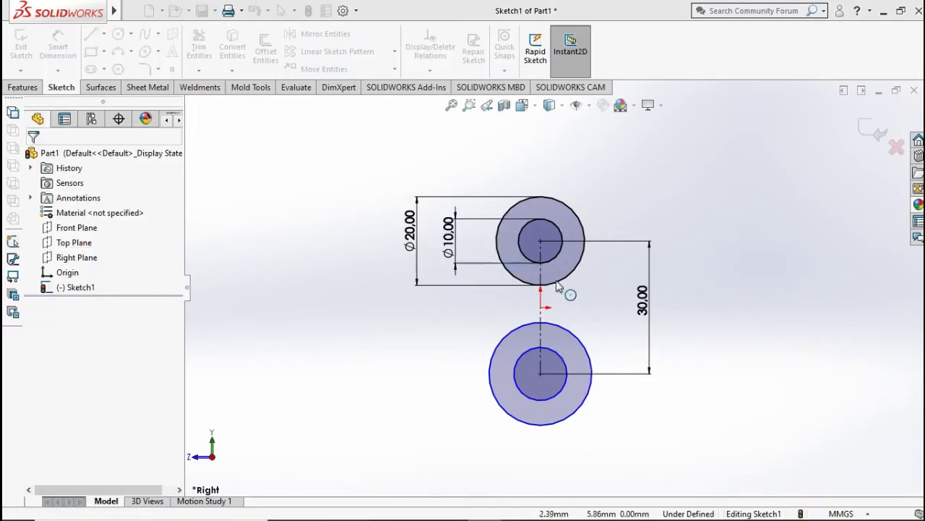
Add an Equal relation between the two inner circles
left_click(575, 339)
left_click(595, 320)
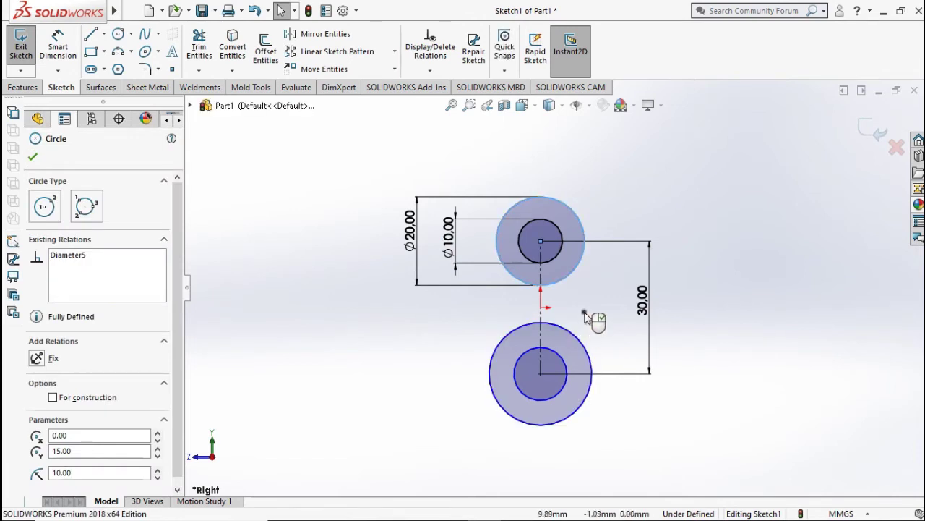
left_click(553, 262)
left_click(566, 366, "ctrl")
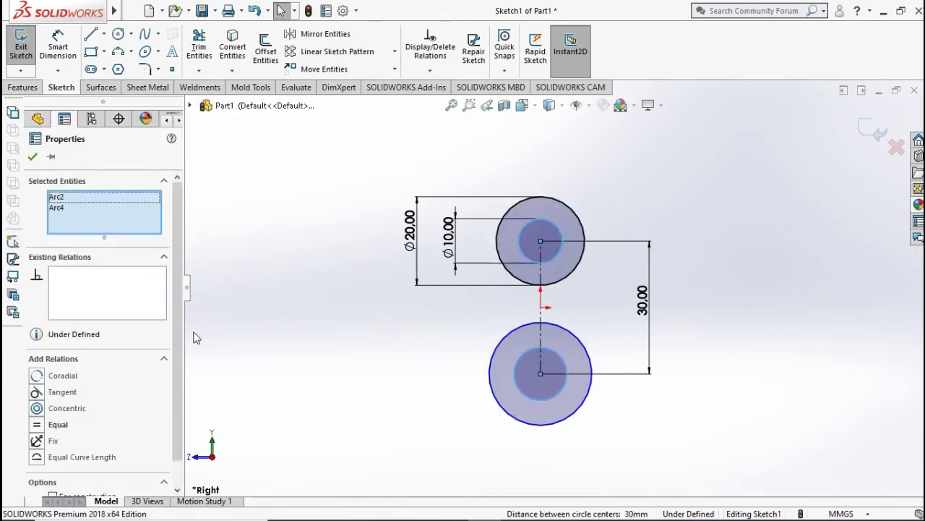
left_click(40, 426)
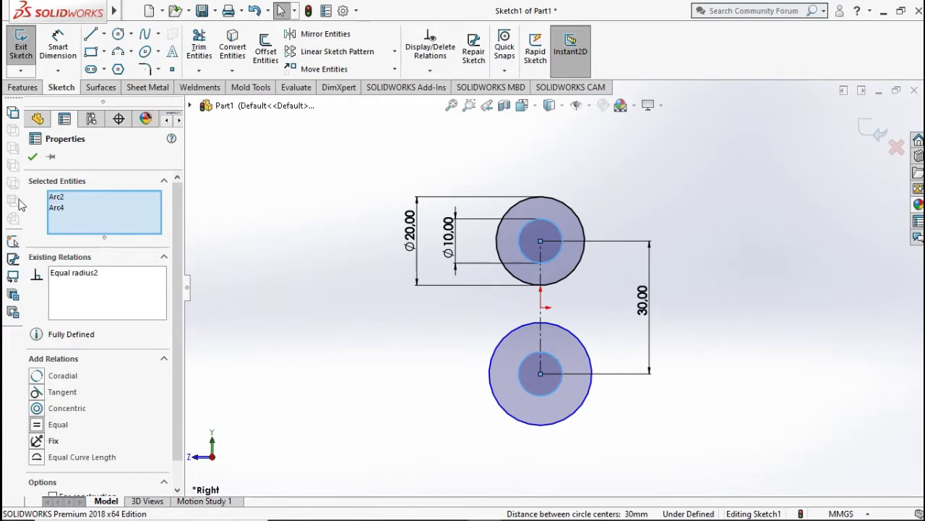
Make the two outer circles Equal and delete the conflicting Tangent relation
left_click(34, 157)
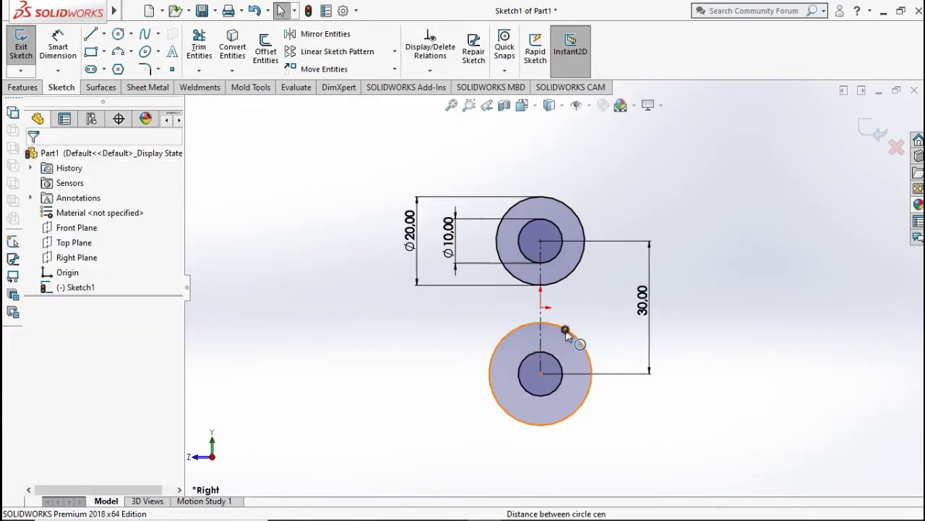
left_click(567, 282, "ctrl")
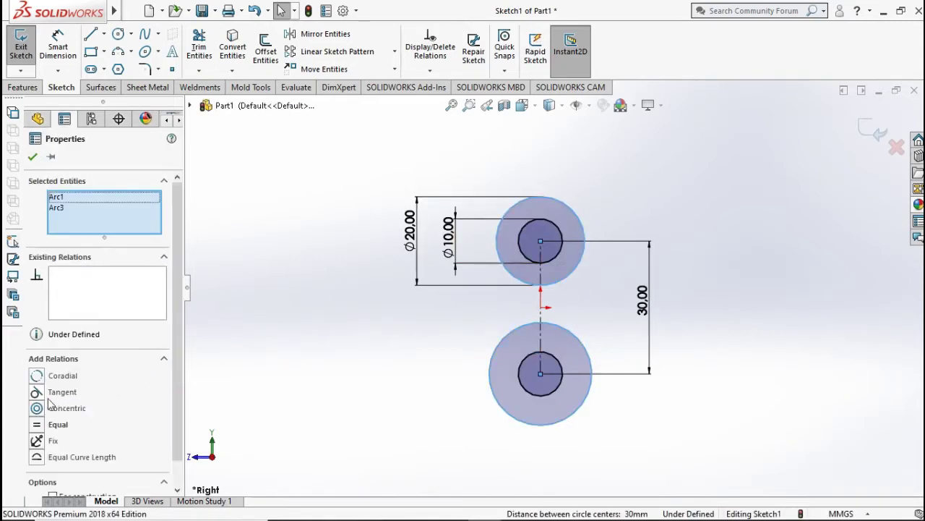
left_click(37, 392)
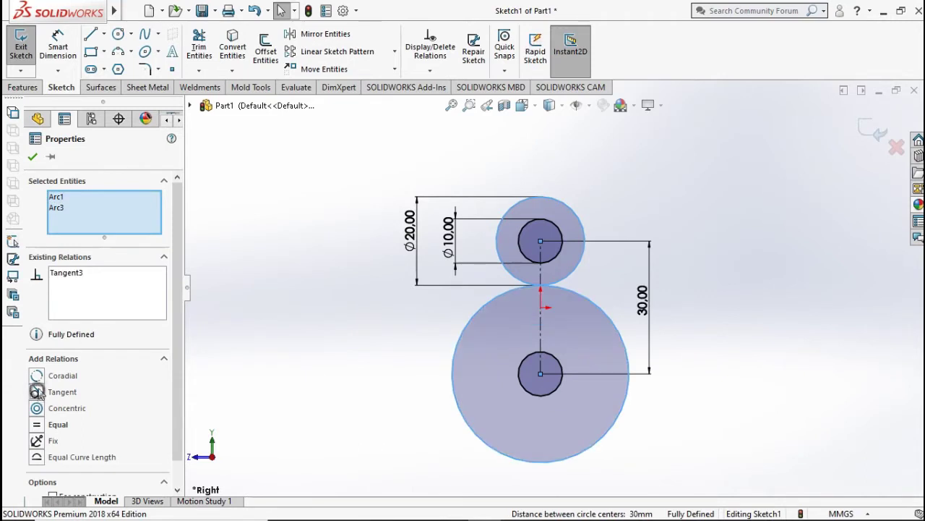
left_click(37, 425)
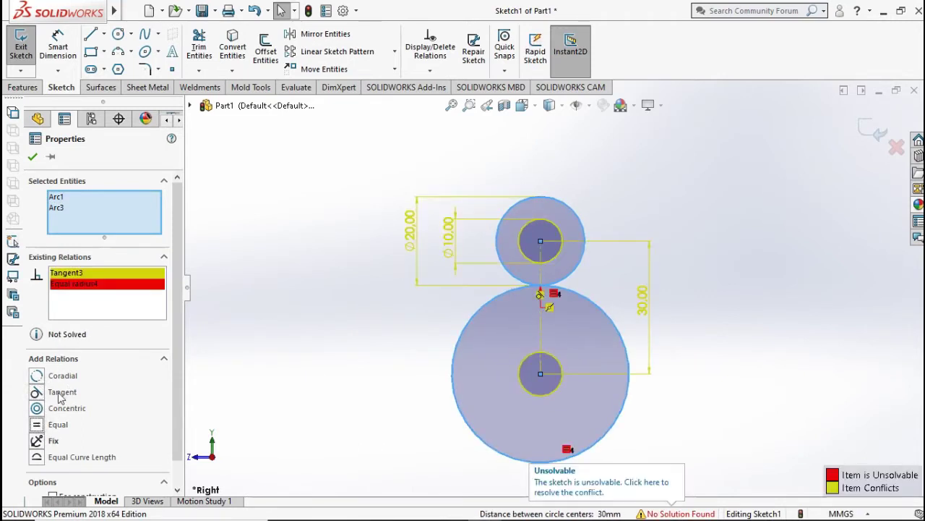
right_click(126, 283)
left_click(76, 273)
right_click(76, 273)
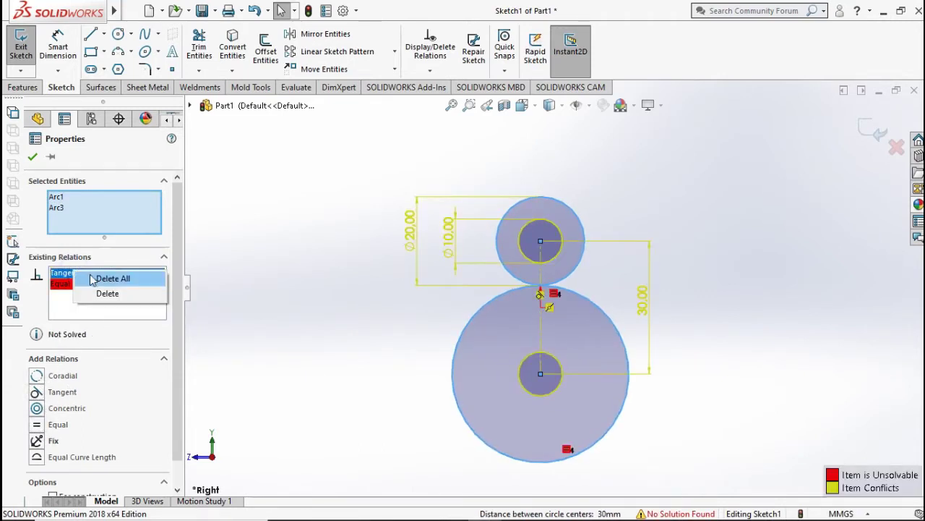
left_click(94, 290)
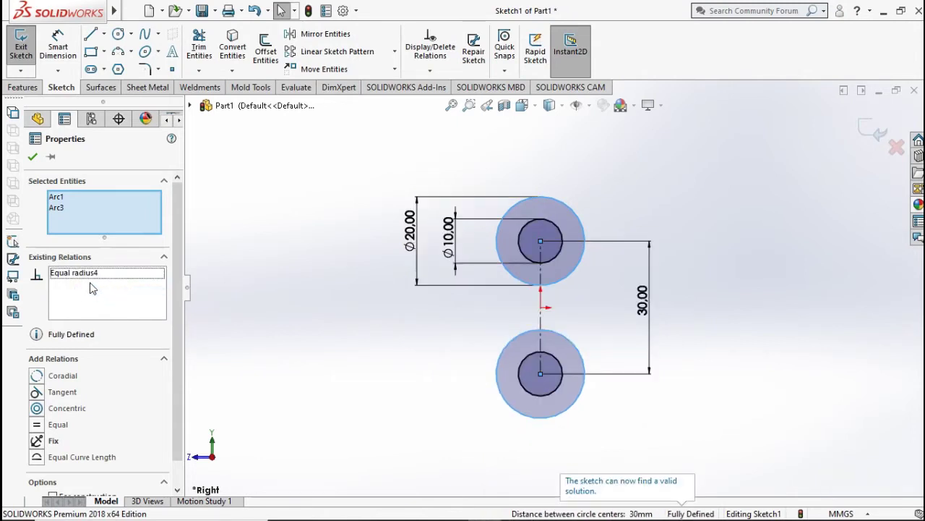
left_click(32, 157)
scroll(596, 337, "down", 2)
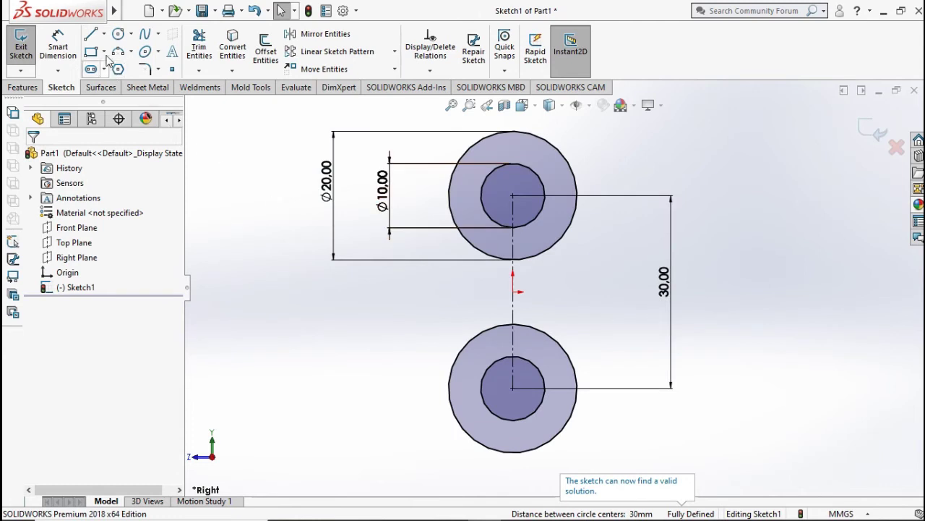
left_click(90, 34)
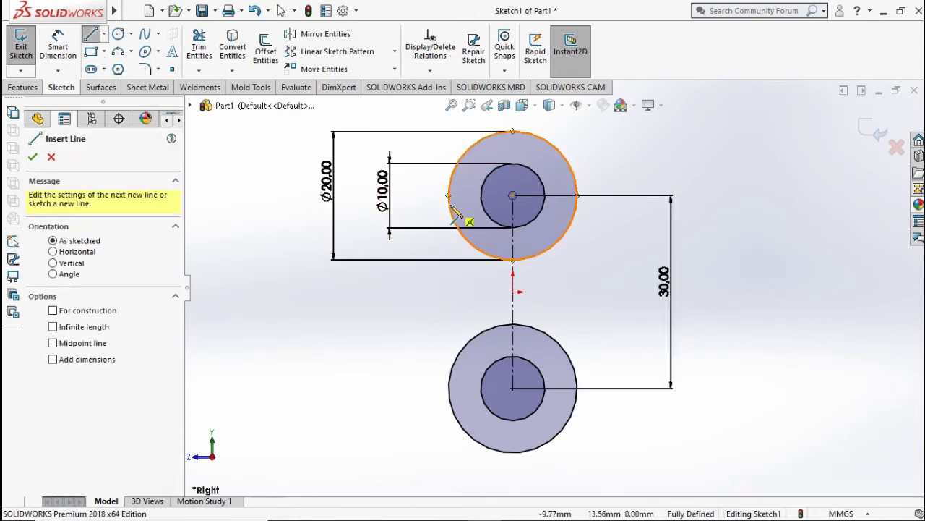
Draw vertical side lines joining the left and right edges of the two circles
left_click(449, 197)
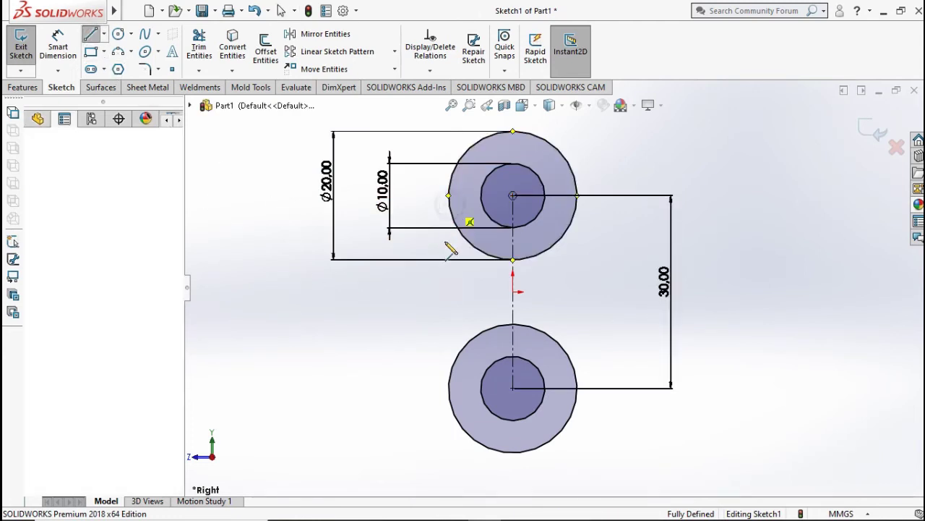
left_click(448, 386)
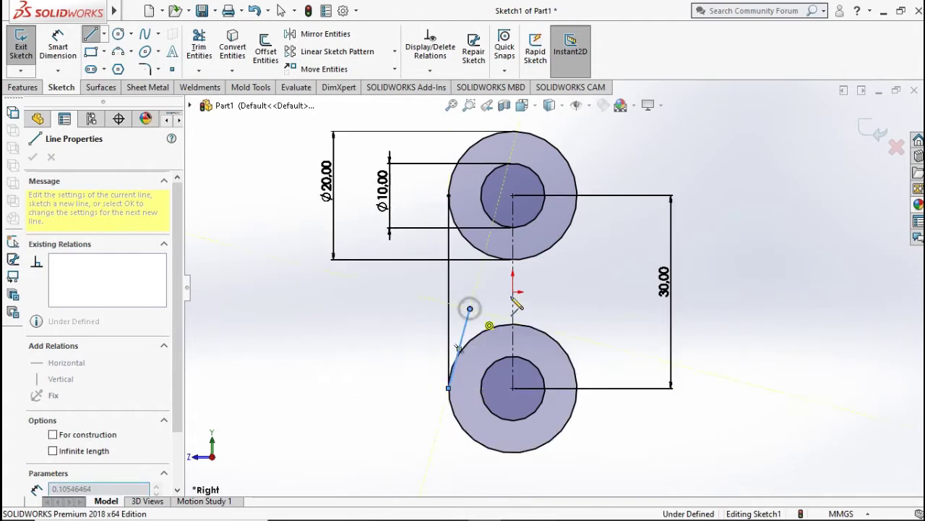
key("Escape")
left_click(577, 196)
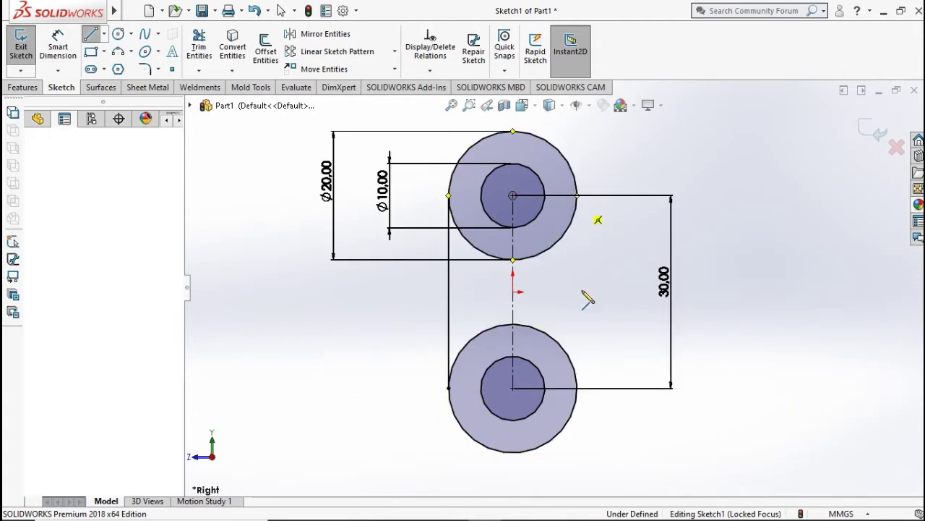
left_click(577, 387)
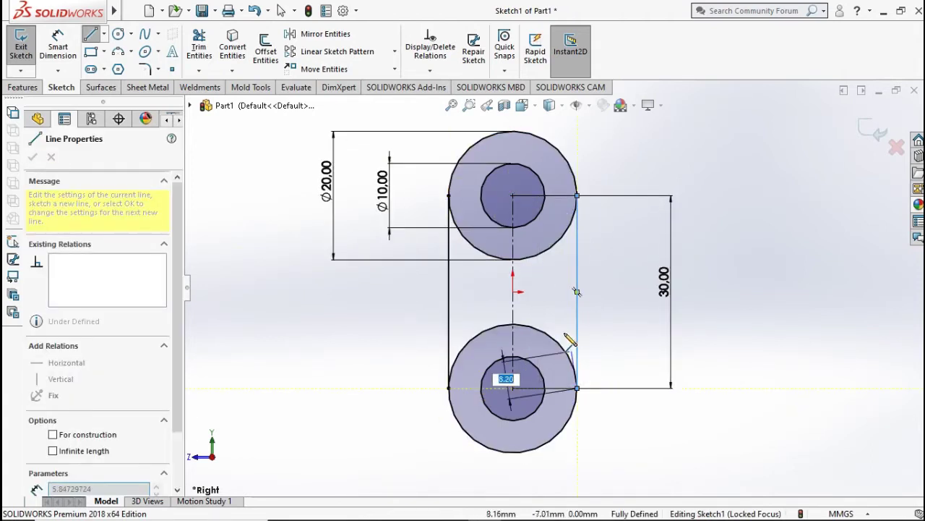
key("Escape")
Make the side lines tangent to the outer circles
left_click(577, 250)
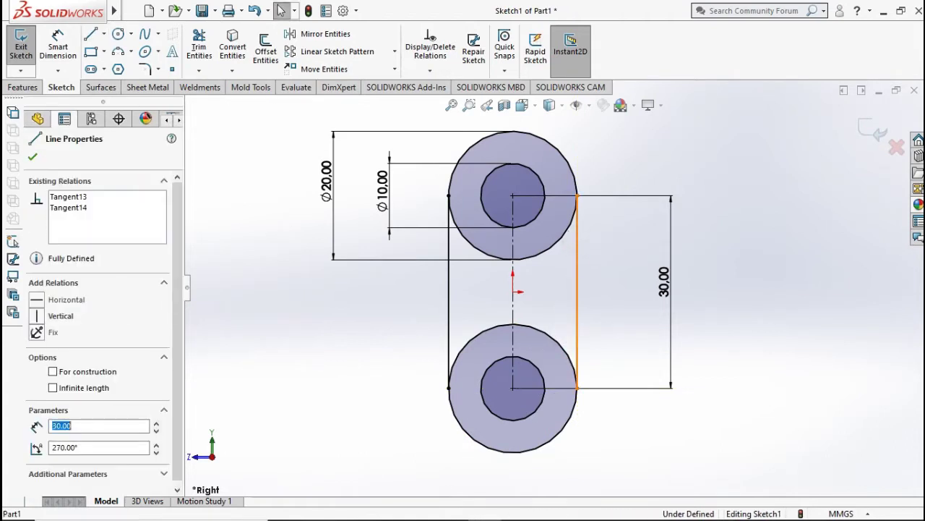
left_click(567, 228)
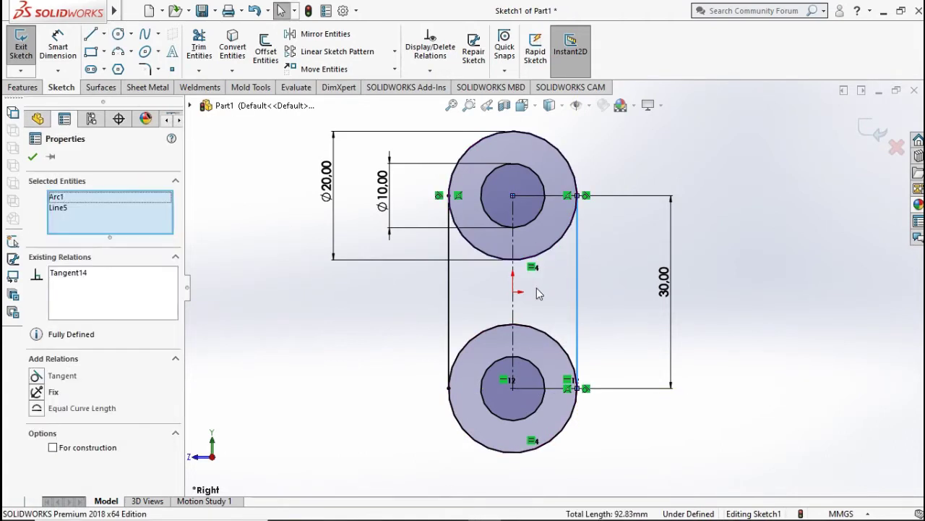
left_click(479, 274)
left_click(470, 246)
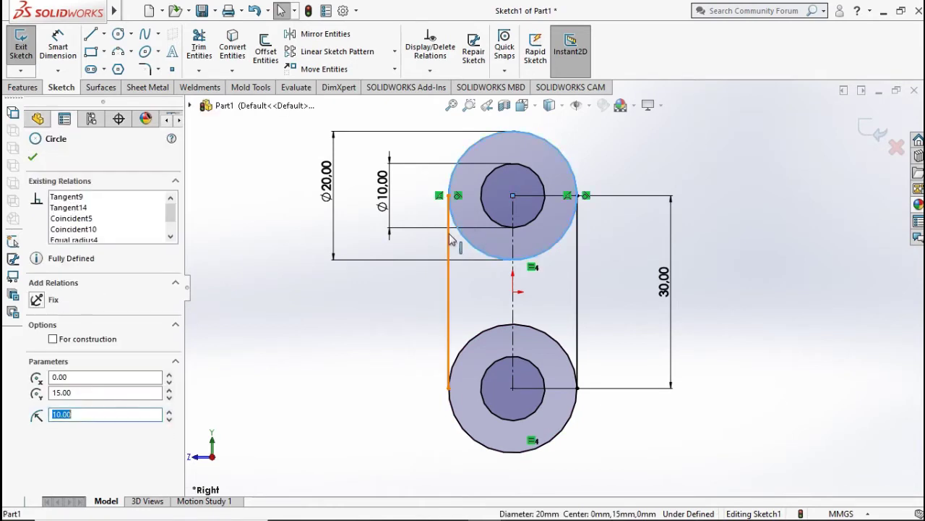
left_click(448, 235, "ctrl")
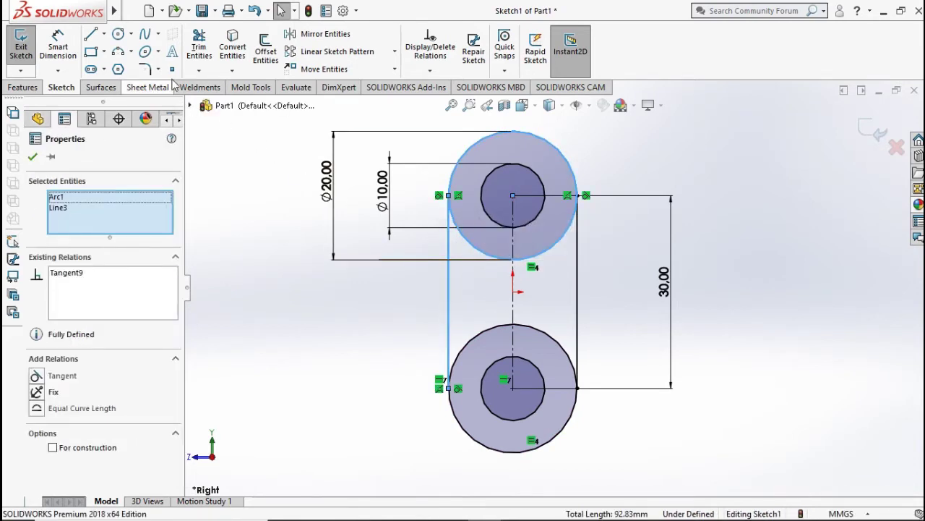
Trim away the inner arcs of the upper and lower circles
left_click(198, 51)
left_click_drag(478, 291, 483, 238)
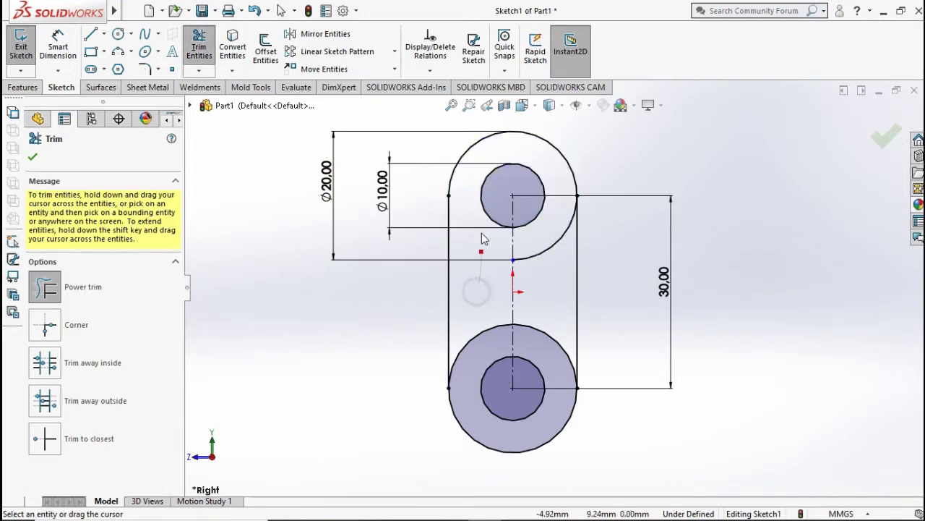
mouse_move(471, 340)
left_mouse_down()
mouse_move(540, 300)
mouse_move(558, 305)
left_mouse_up()
left_click(877, 141)
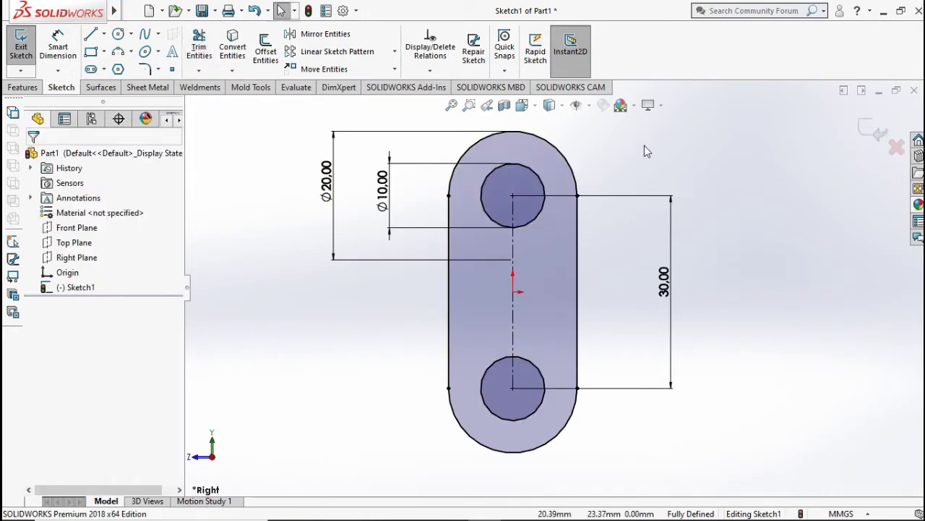
left_click(31, 87)
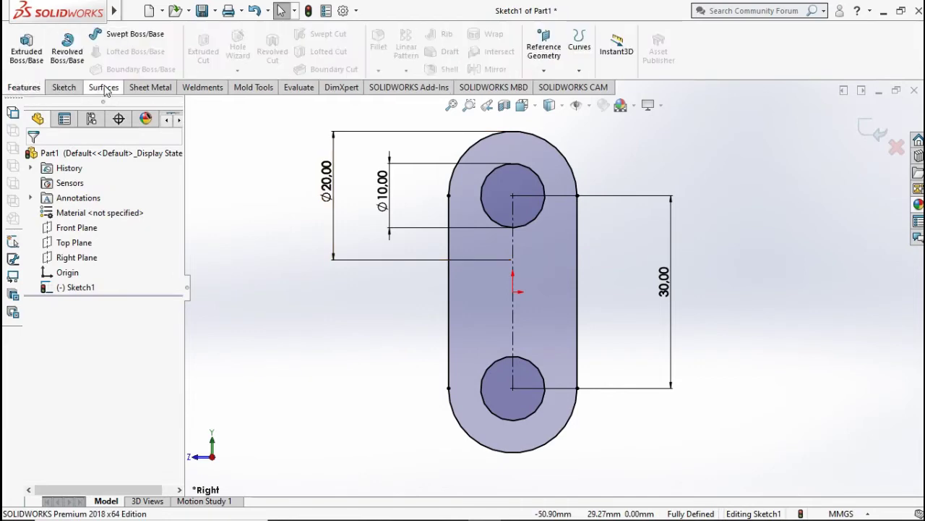
Extrude the outline 20 mm Mid Plane, then start a new sketch on its flat side face
left_click(42, 51)
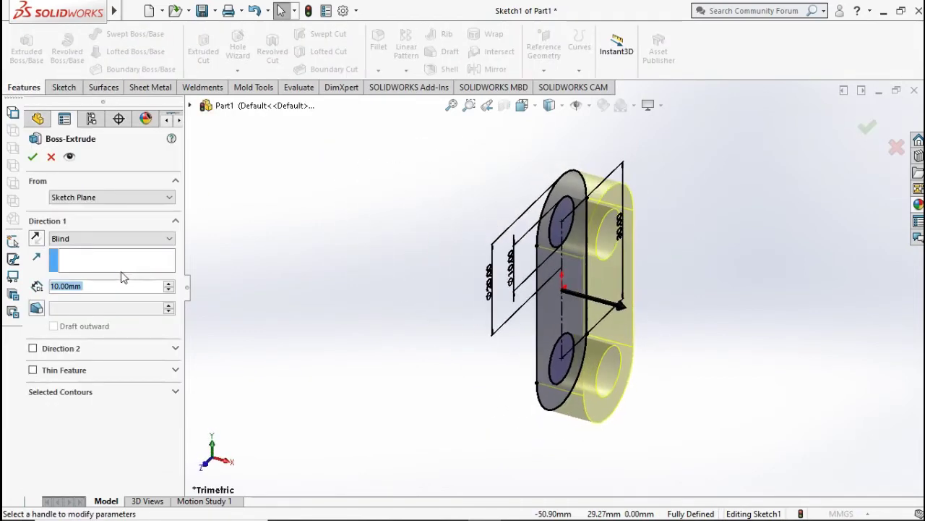
type("20")
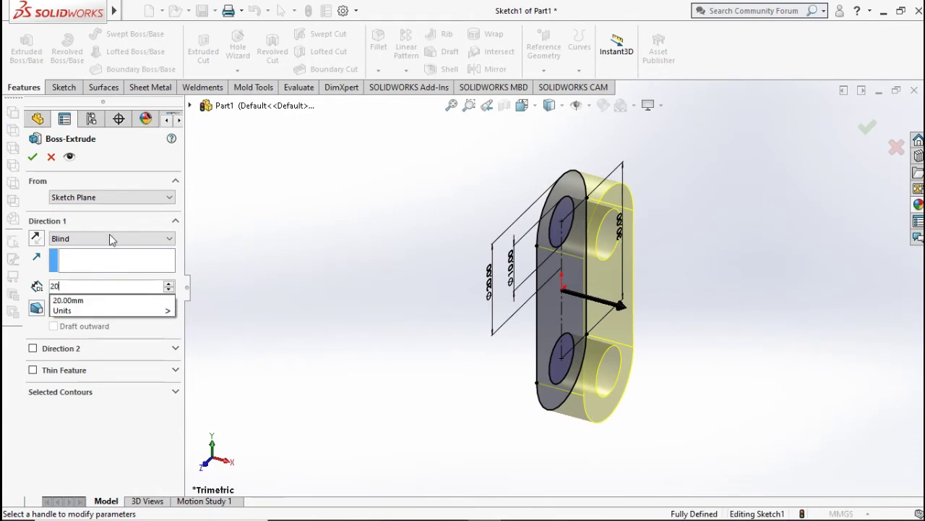
left_click(110, 240)
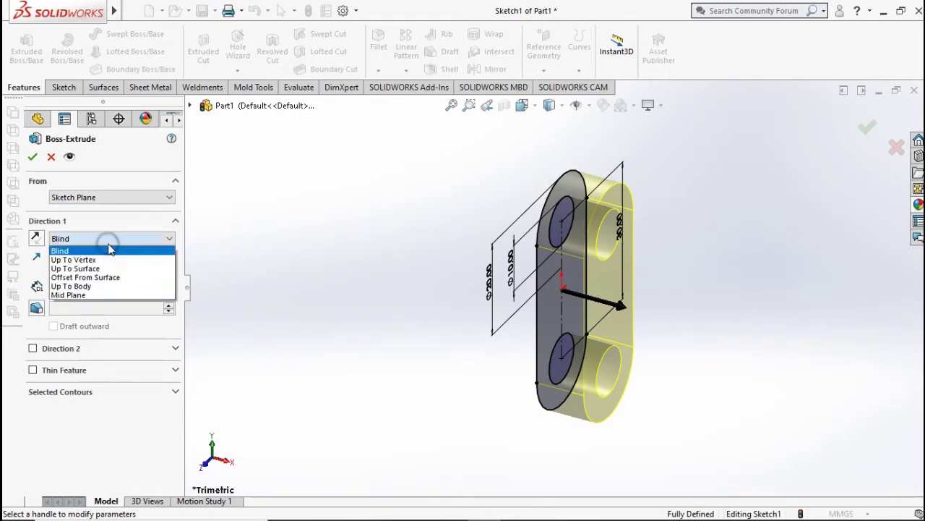
left_click(92, 294)
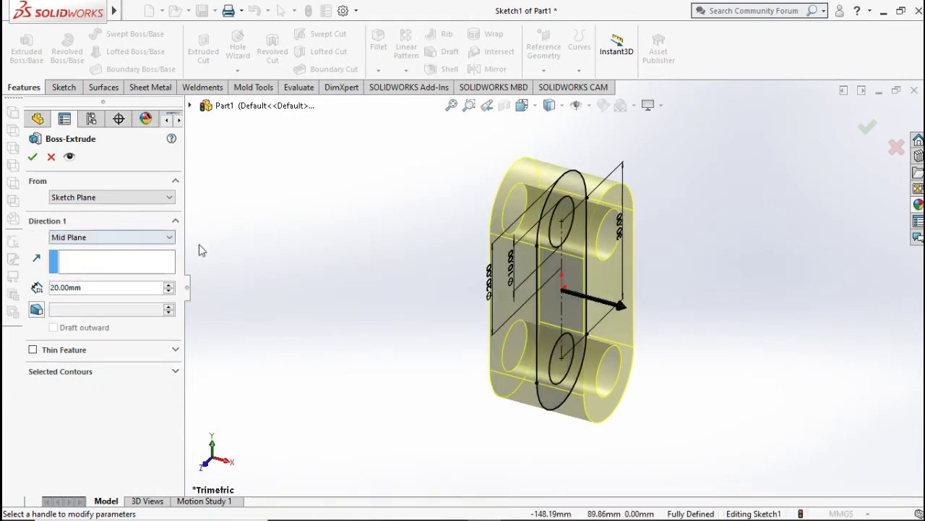
left_click(32, 160)
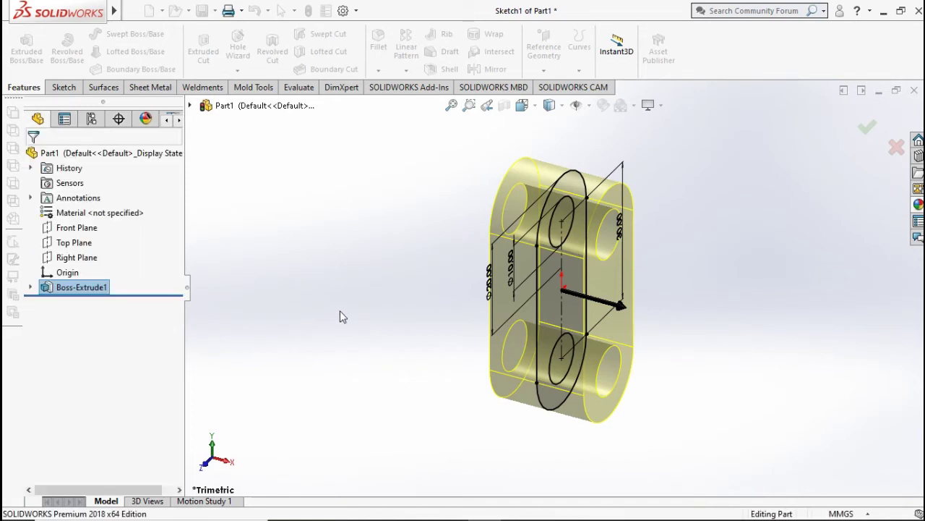
left_click(548, 357)
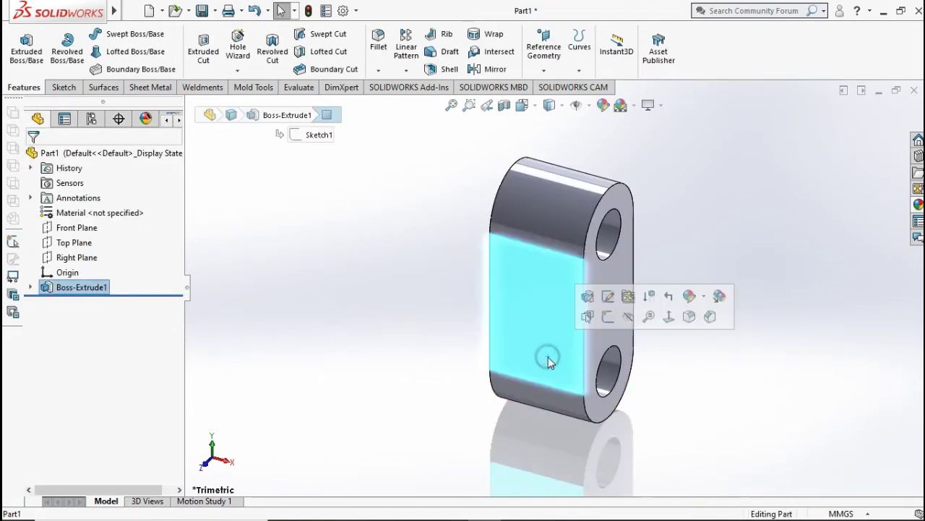
left_click(610, 323)
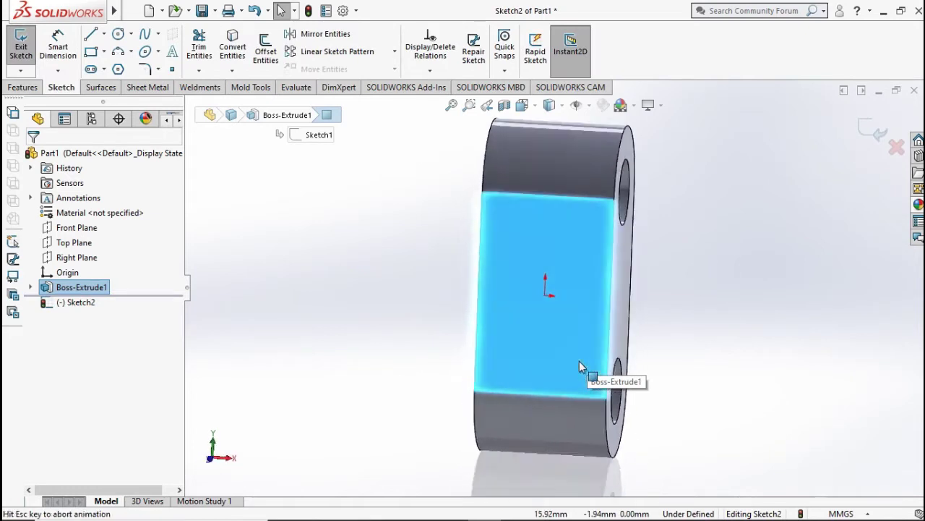
Draw a horizontal centerline from the origin and a vertical line down to the bottom edge
left_click(91, 34)
left_click(103, 33)
left_click(123, 67)
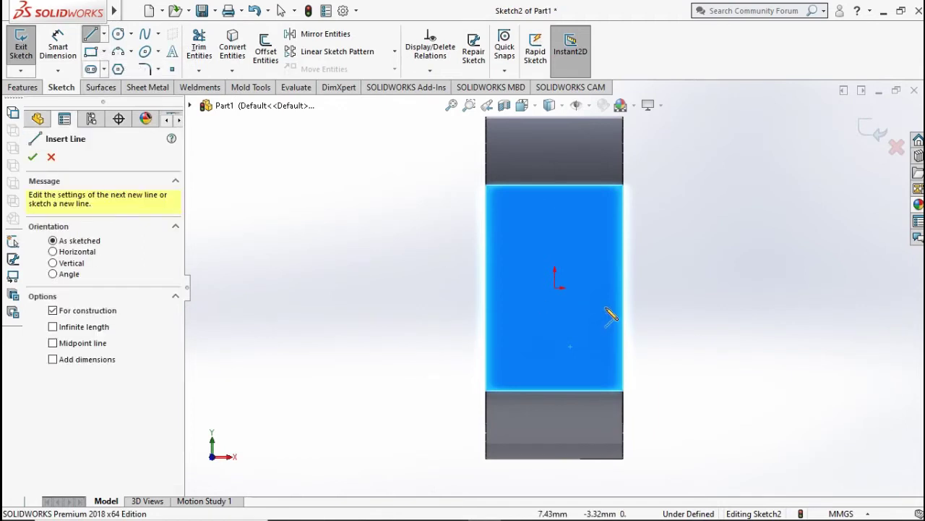
left_click(554, 287)
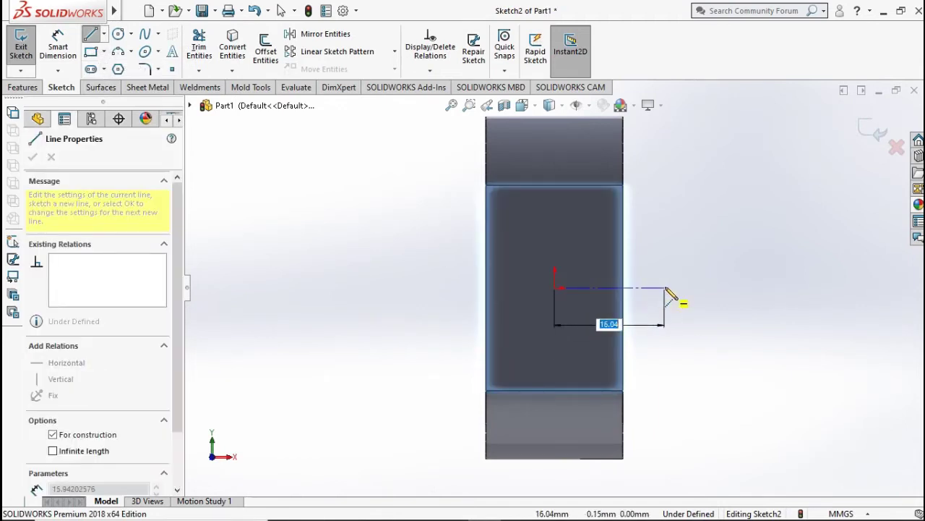
left_click(666, 288)
key("Escape")
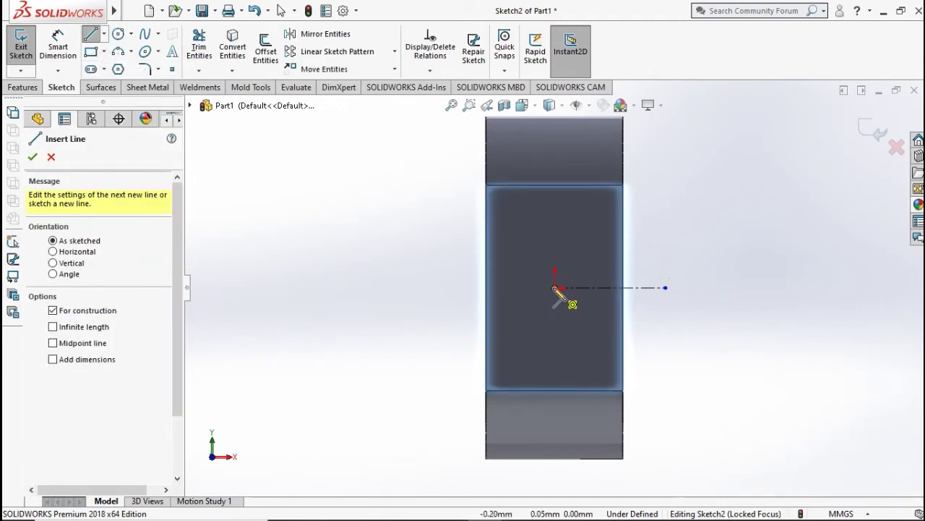
left_click(555, 288)
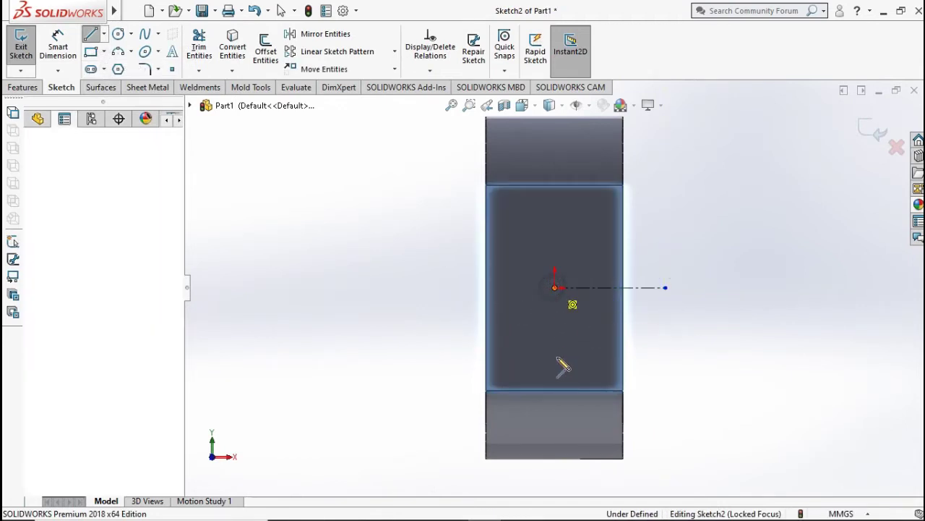
left_click(554, 458)
key("Escape")
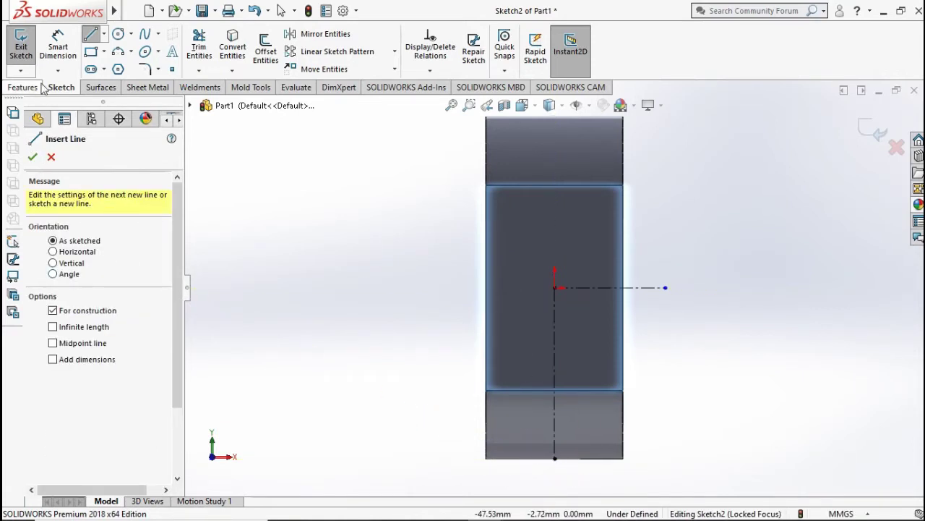
Draw a lower-left rectangle and dimension its right edge 5 mm from the centreline
left_click(92, 55)
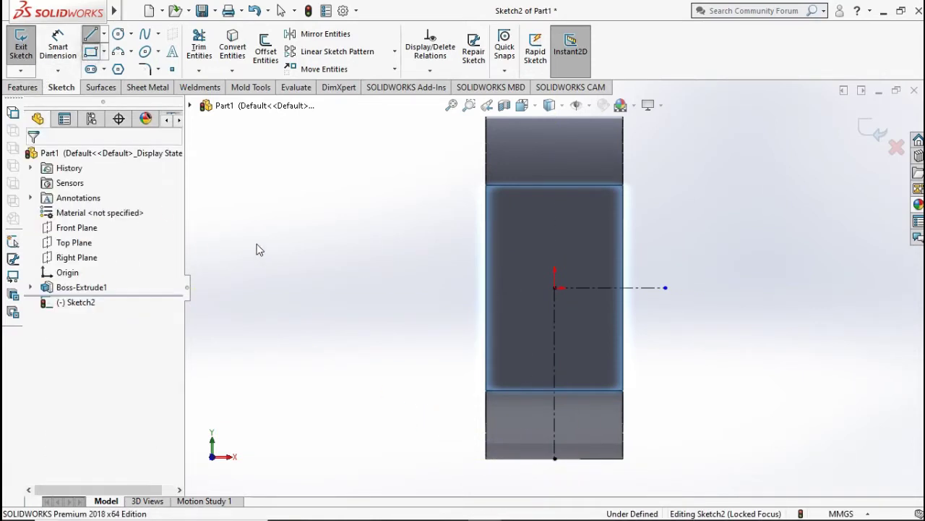
left_click(486, 325)
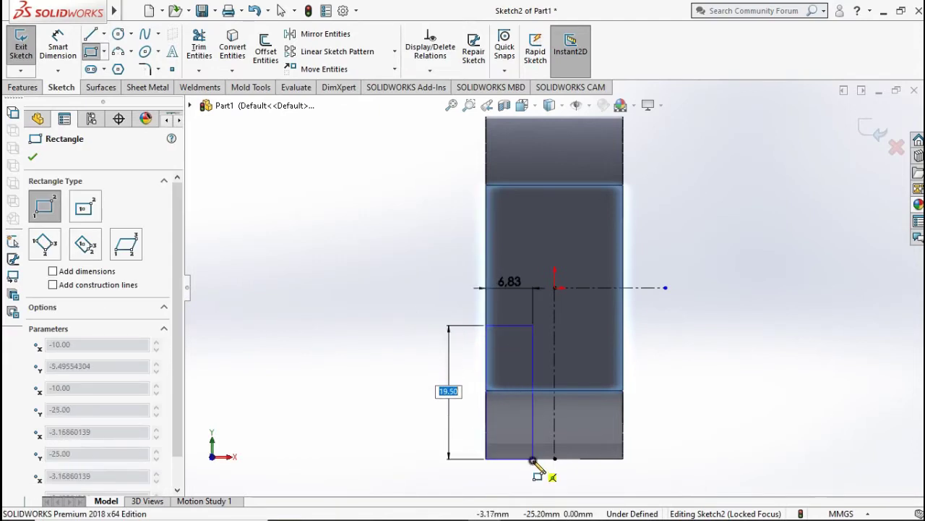
left_click(533, 458)
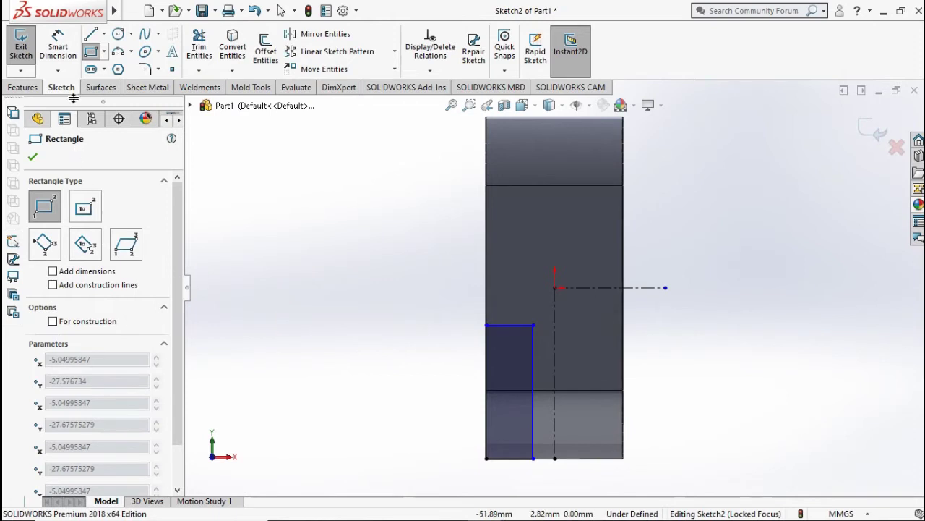
left_click(61, 58)
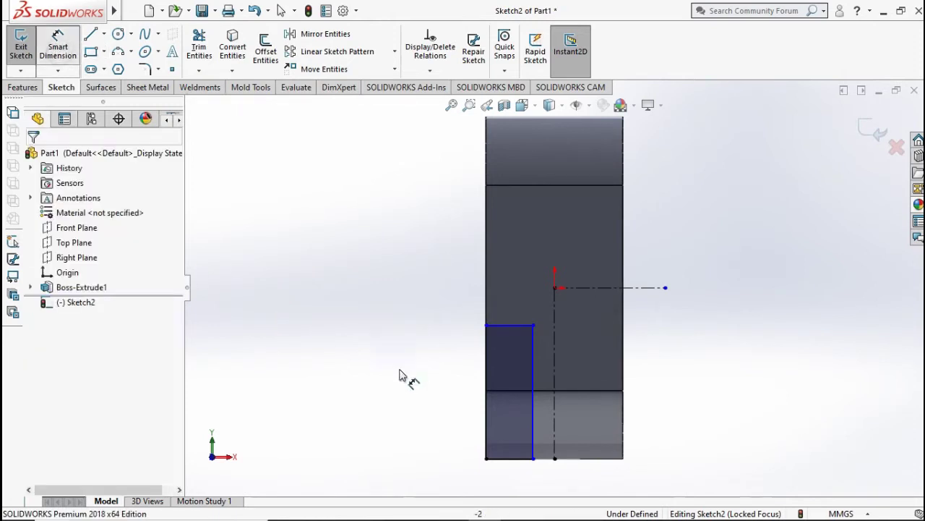
left_click(534, 410)
left_click(553, 409)
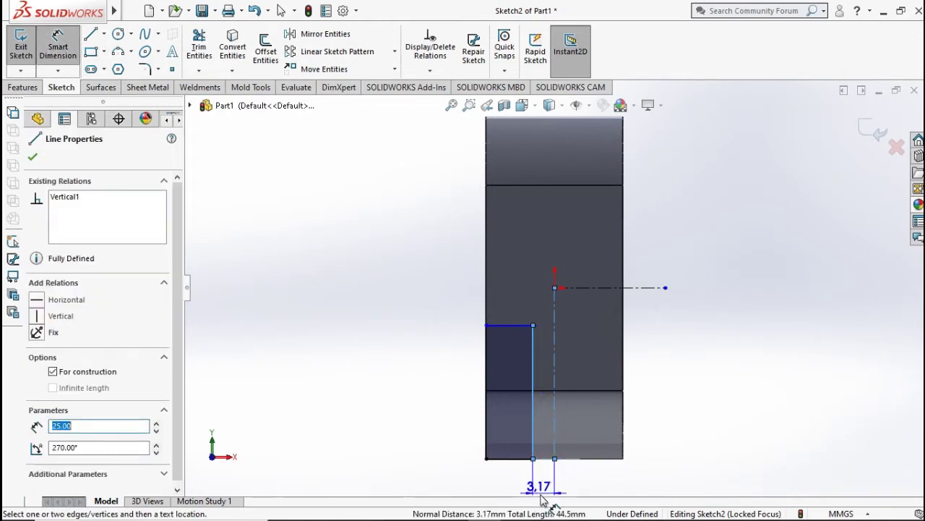
key("z")
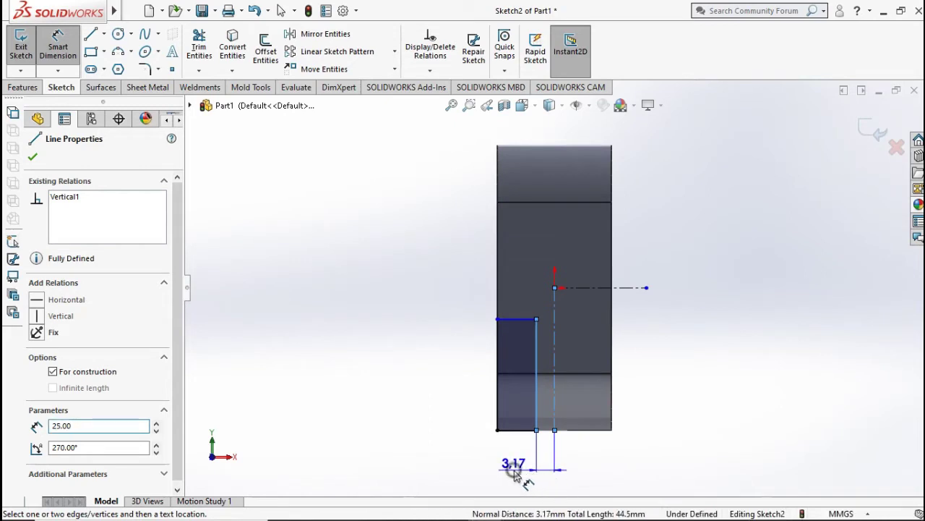
left_click(516, 477)
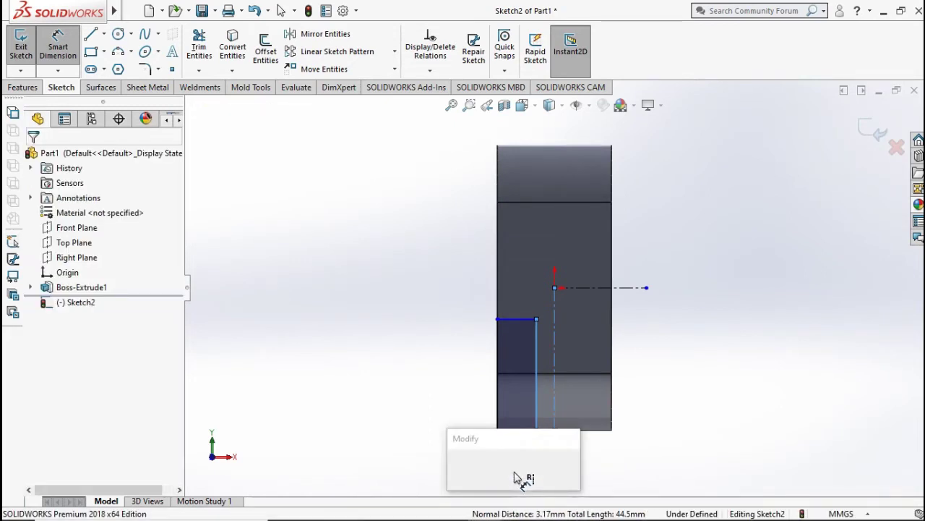
type("5")
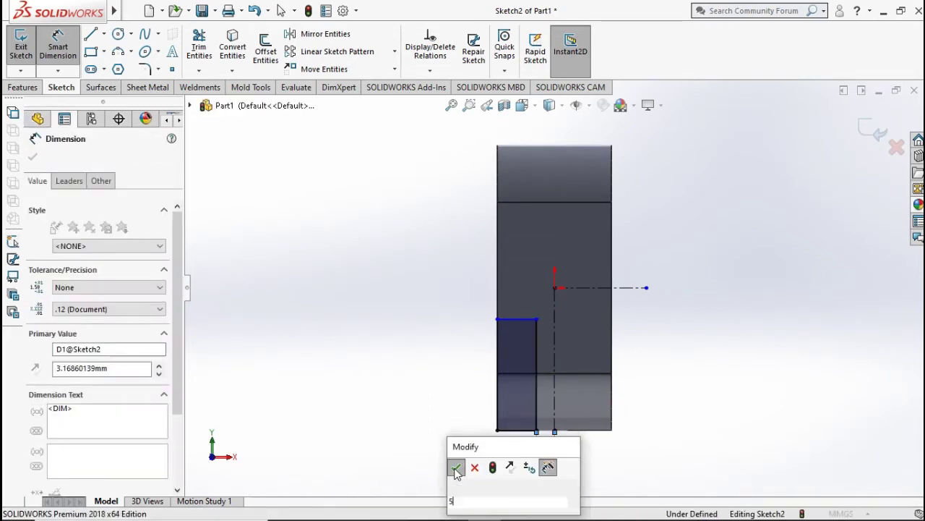
left_click(455, 468)
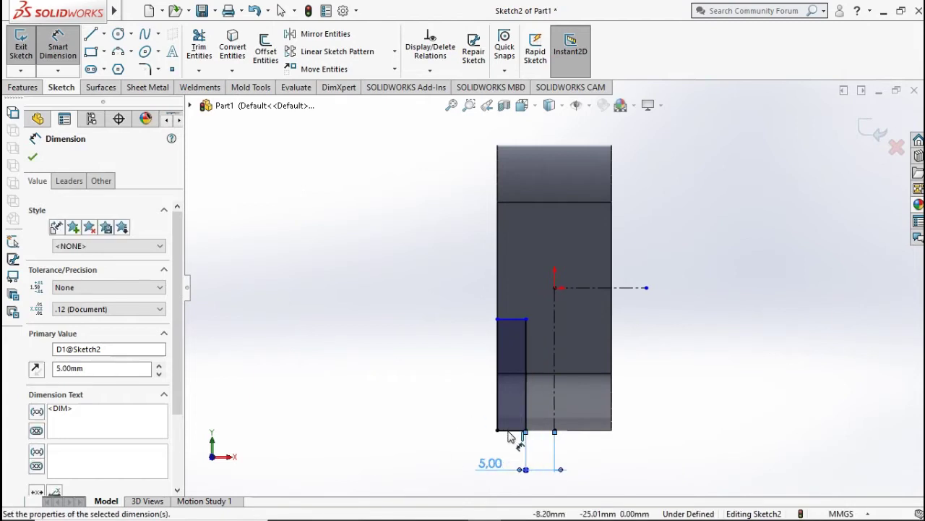
Dimension the rectangle's height to 20 mm
left_click(520, 378)
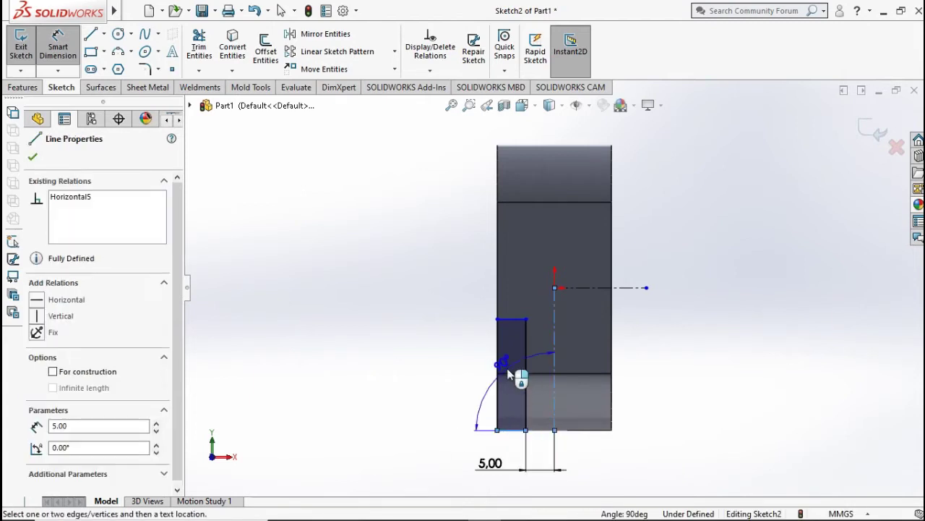
left_click(509, 319)
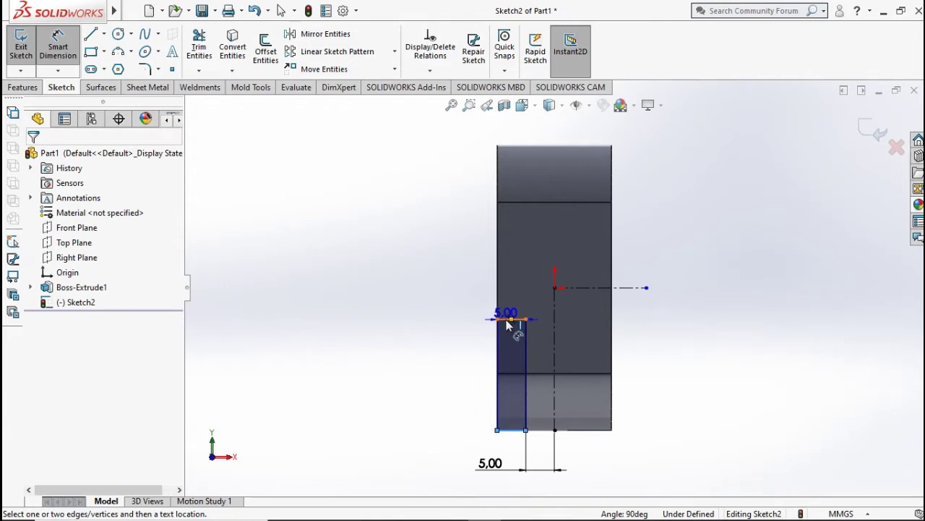
left_click(497, 324)
left_click(458, 382)
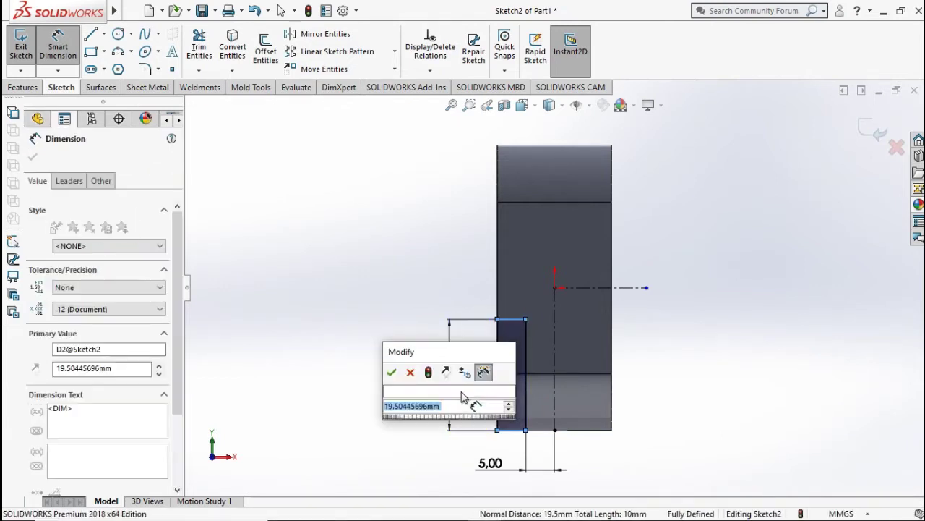
type("20")
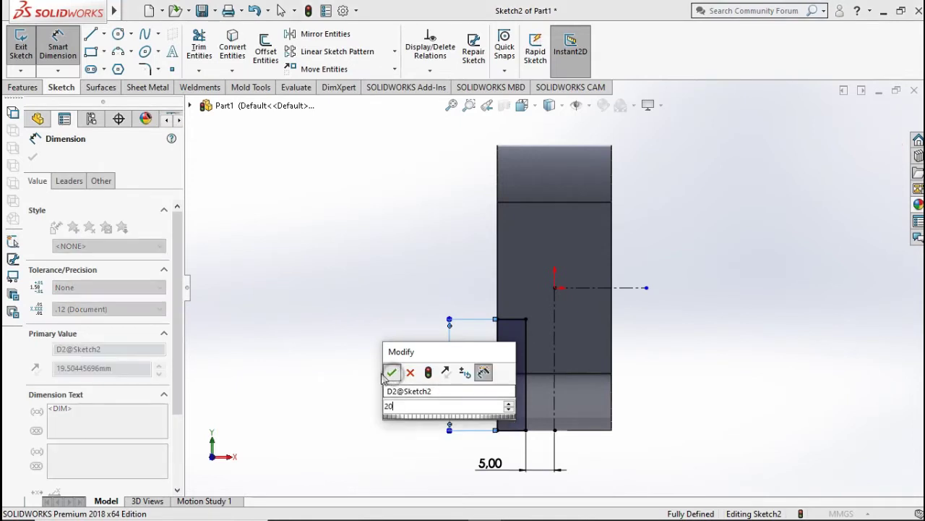
left_click(392, 372)
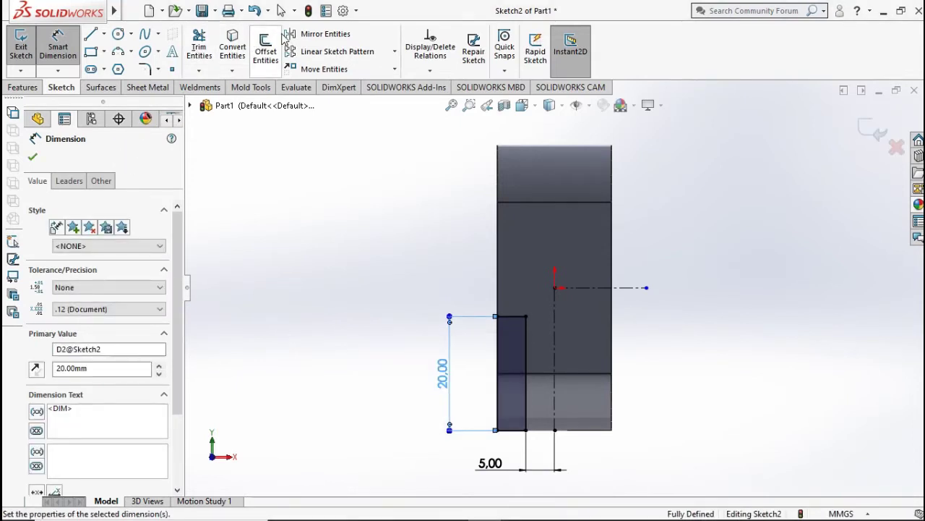
Mirror the 5 × 20 rectangle about the vertical centreline to the lower right
left_click(318, 34)
mouse_move(401, 301)
left_mouse_down()
mouse_move(531, 396)
mouse_move(532, 466)
left_mouse_up()
left_click(119, 359)
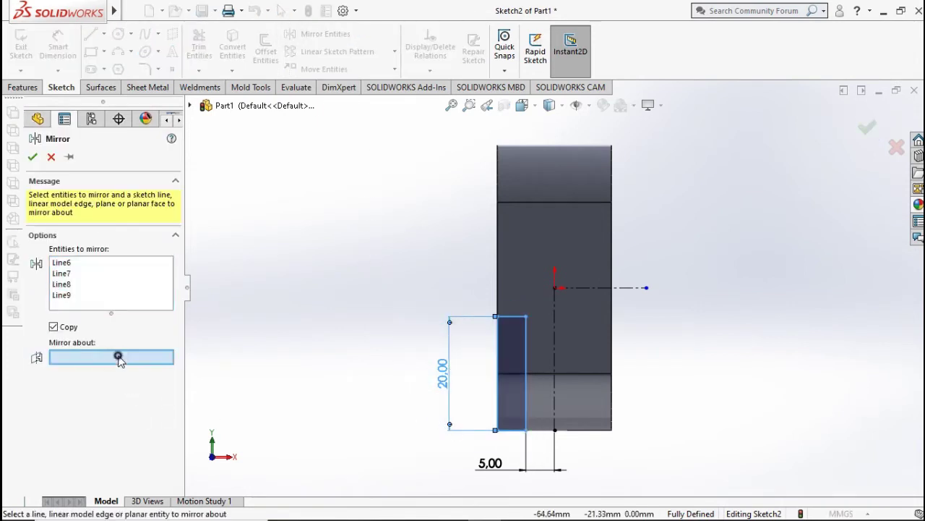
left_click(556, 353)
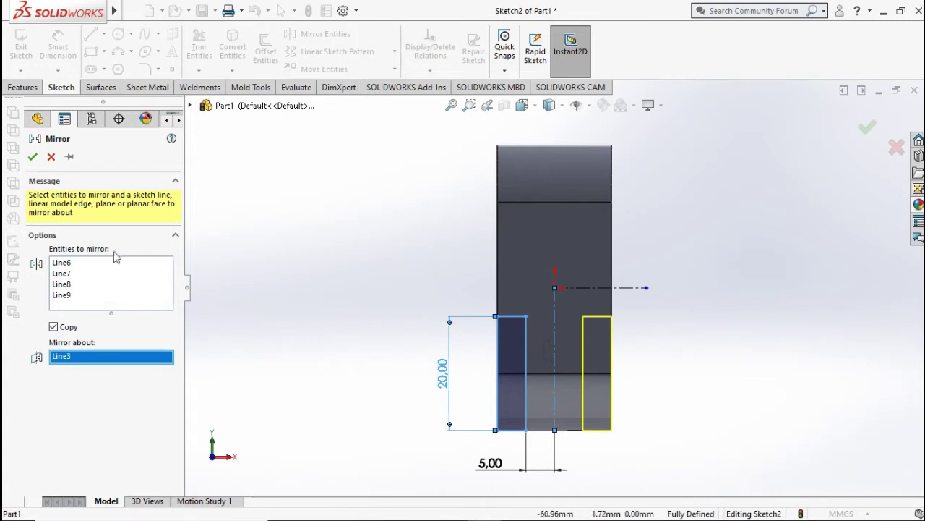
left_click(33, 159)
scroll(527, 296, "up", 1)
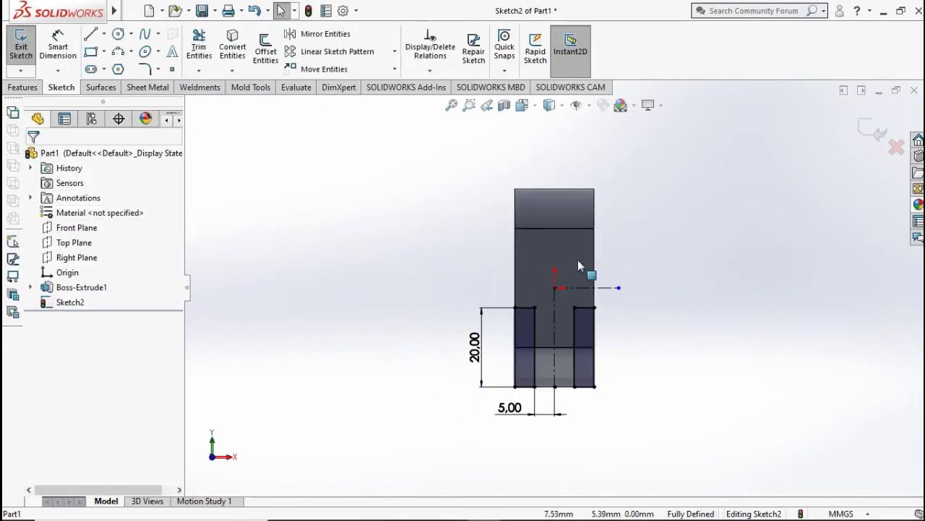
scroll(577, 259, "down", 3)
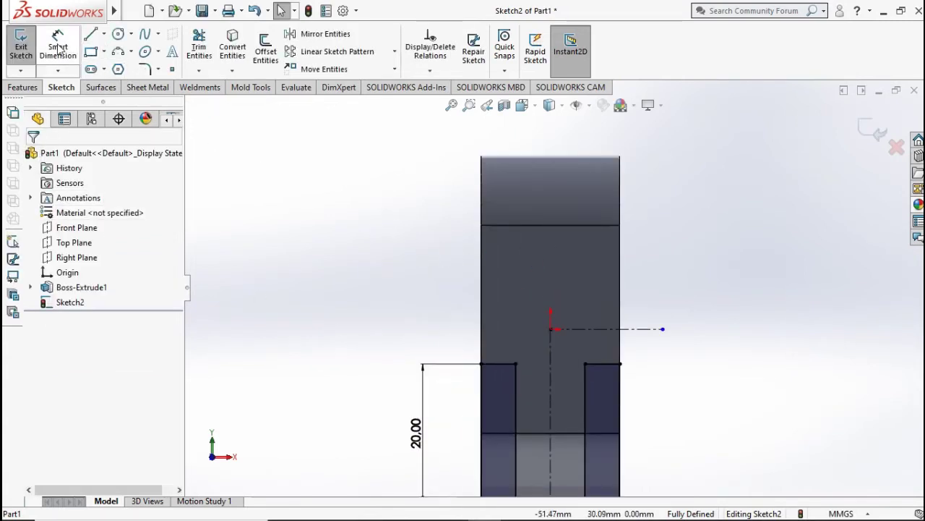
Draw a circle above the origin and set its diameter to 8.8 mm
left_click(118, 34)
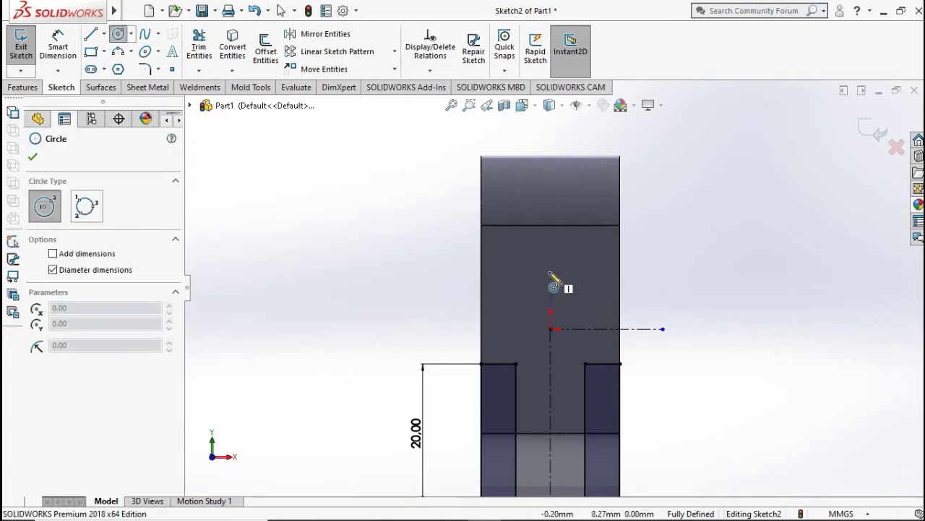
left_click_drag(550, 271, 573, 271)
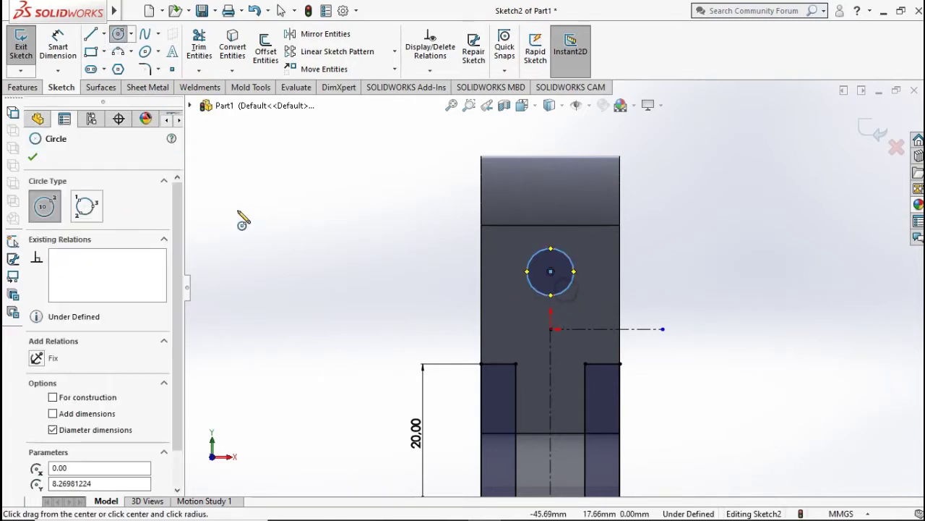
left_click(58, 47)
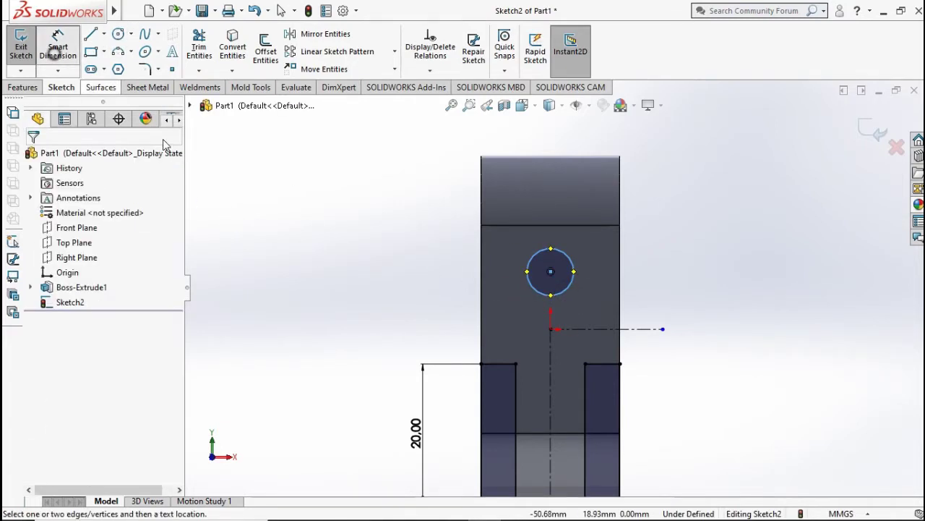
left_click(528, 276)
left_click(392, 283)
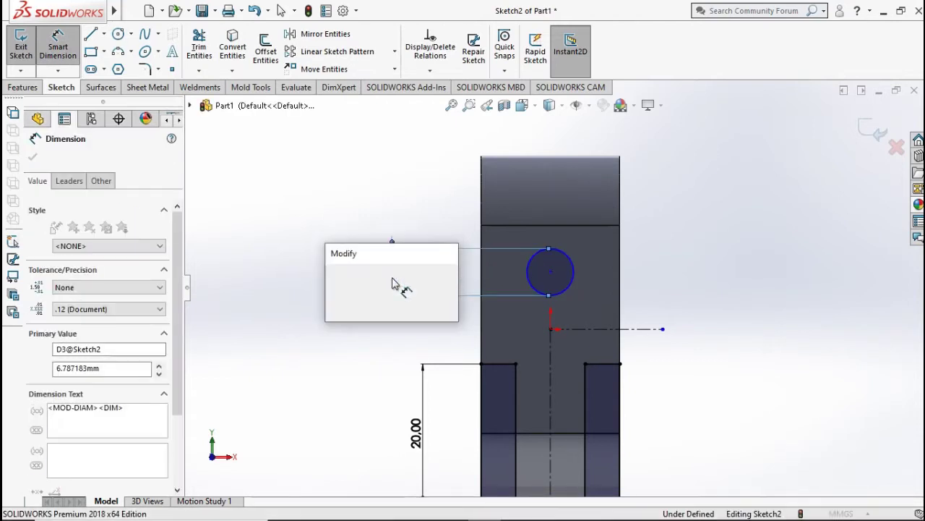
type("8.8")
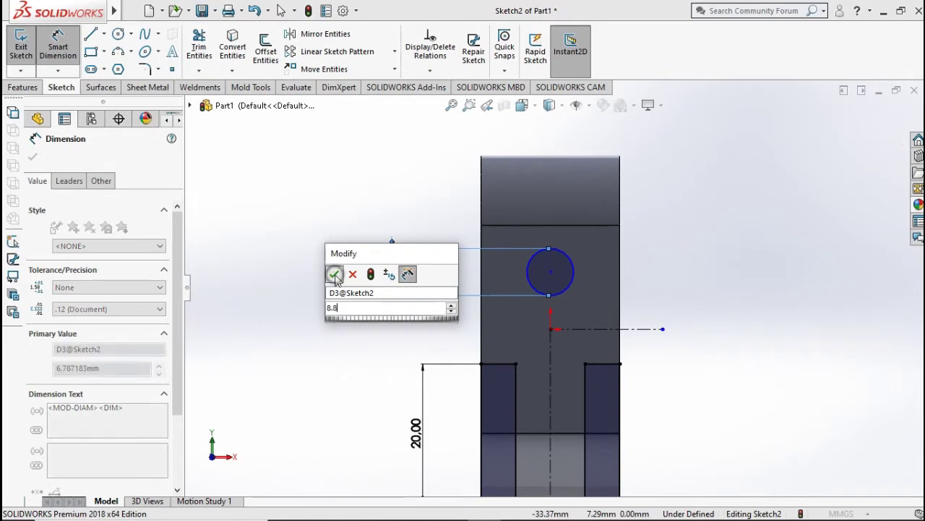
left_click(334, 271)
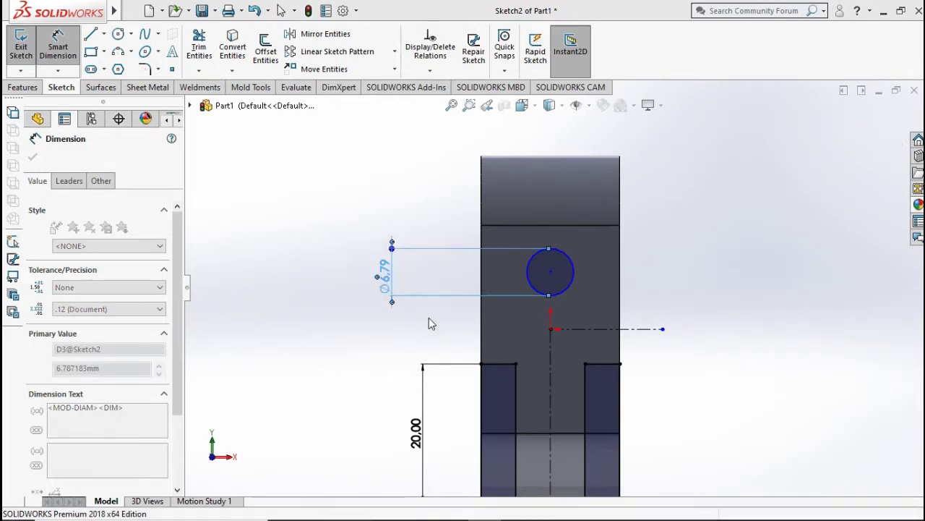
Place the circle's centre 10 mm above the left rectangle's top edge
left_click(499, 364)
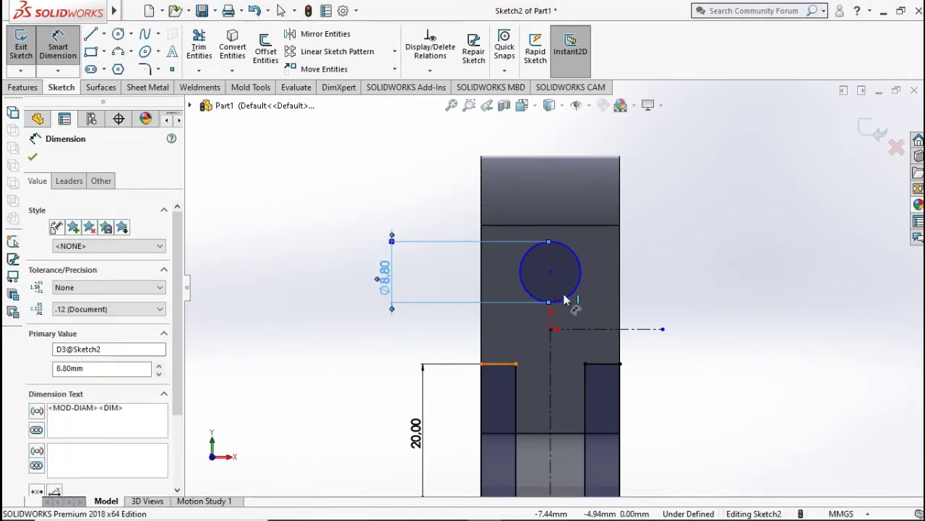
left_click(563, 296)
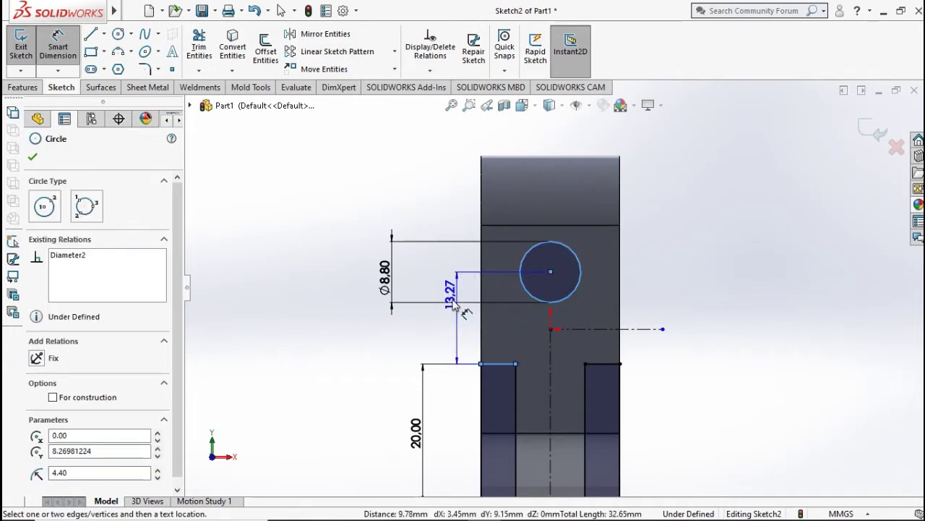
left_click(442, 329)
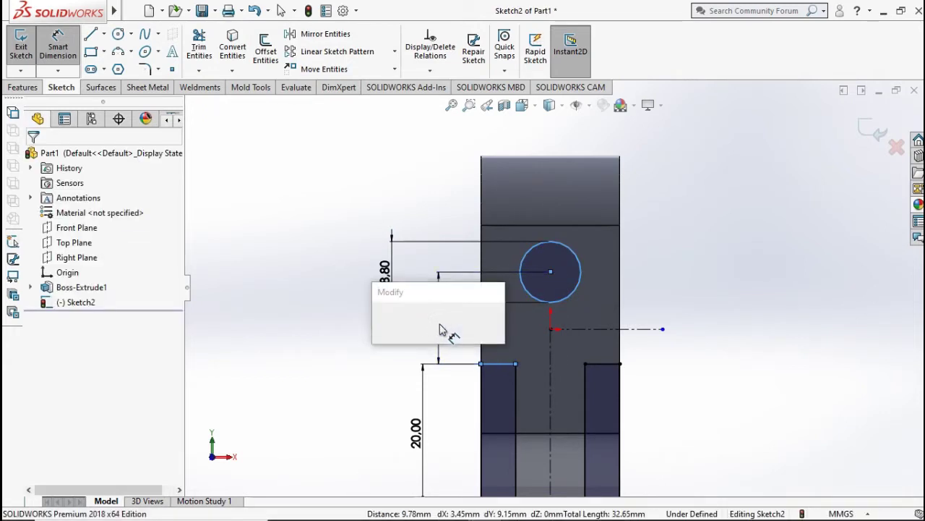
type("10")
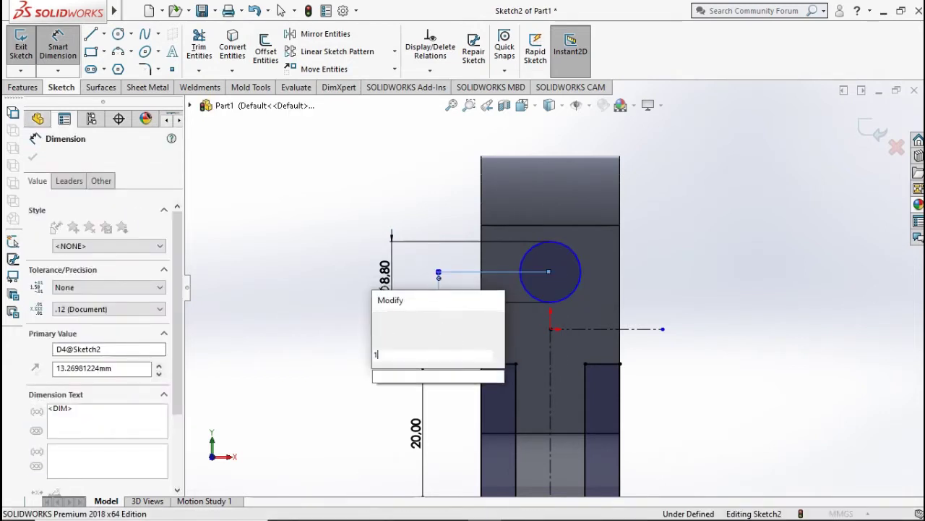
left_click(382, 320)
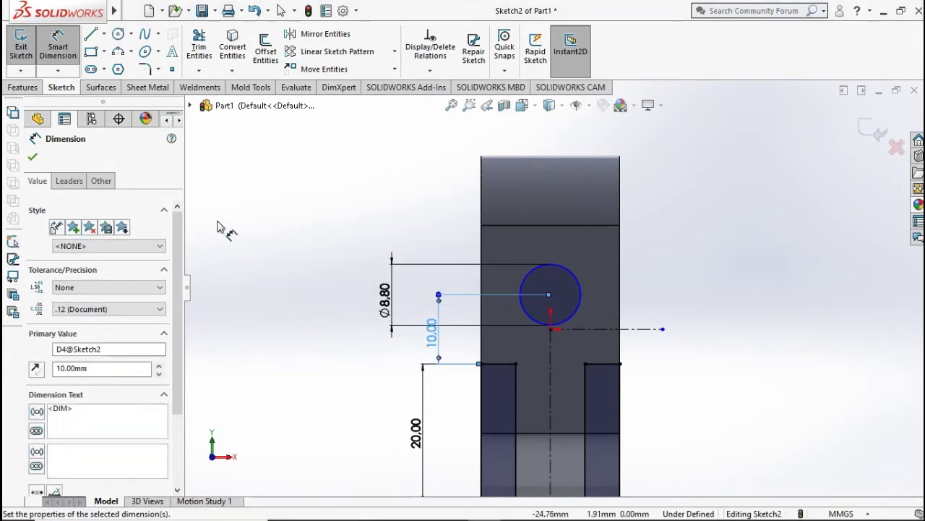
left_click(23, 87)
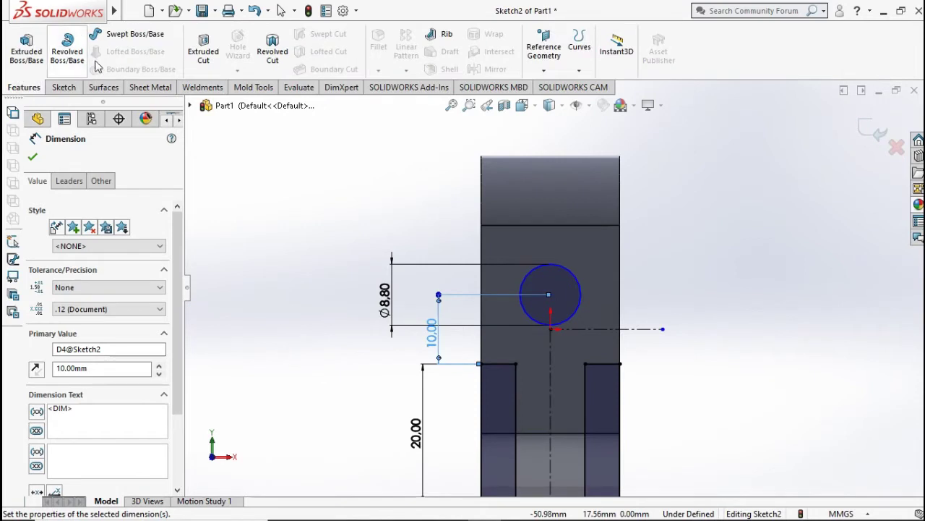
Cut the rectangles and Ø8.80 circle Through All, checking the preview in isometric
left_click(203, 48)
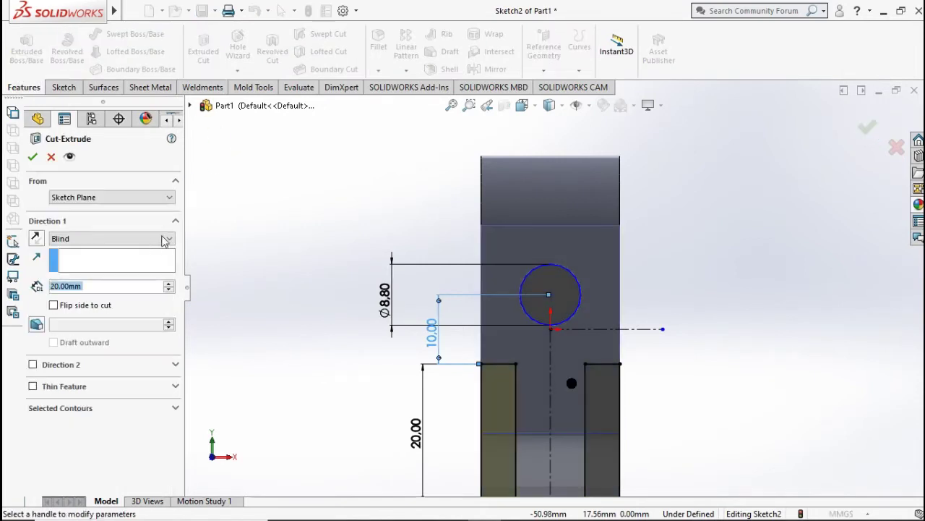
left_click(159, 239)
left_click(147, 259)
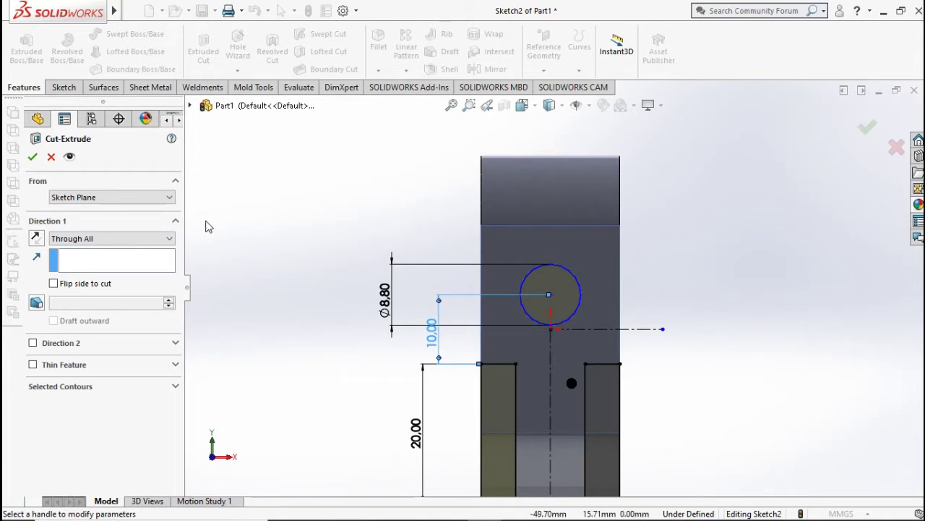
key("ctrl+7")
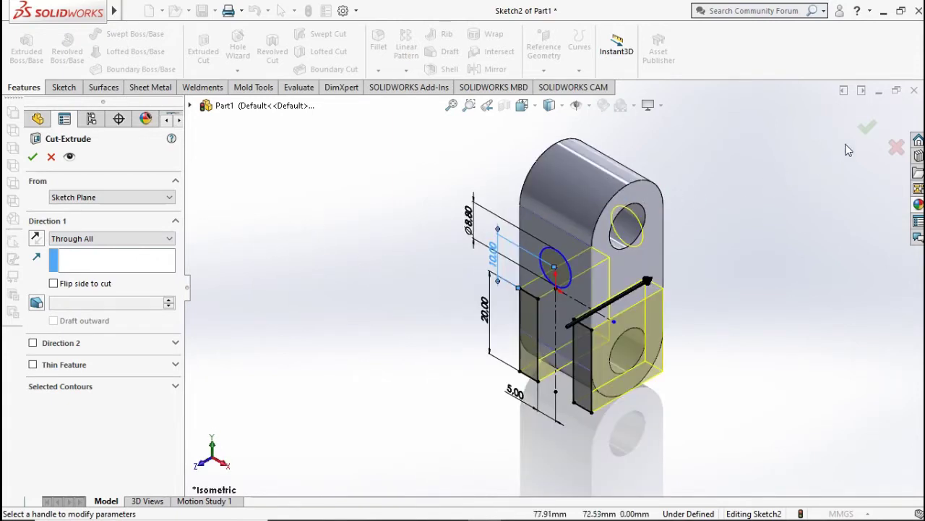
left_click(866, 127)
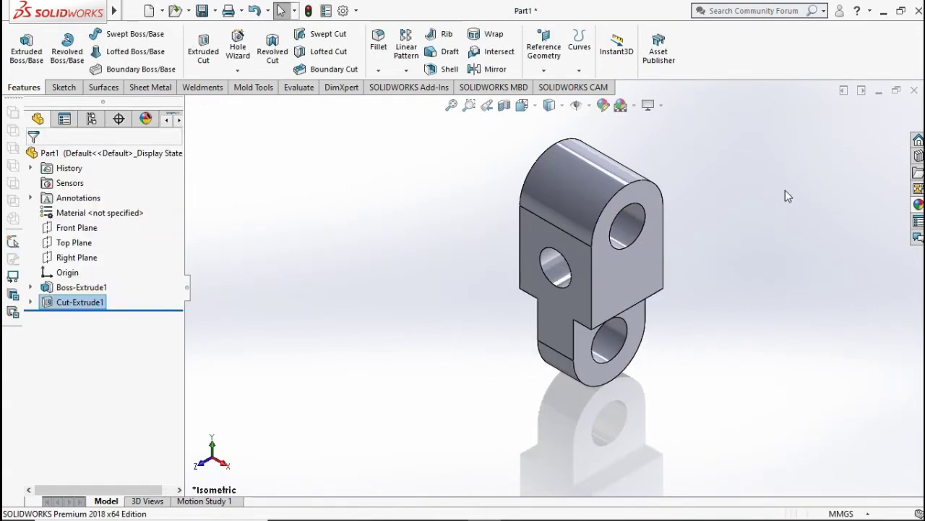
mouse_move(722, 271)
middle_mouse_down()
mouse_move(656, 214)
mouse_move(723, 190)
mouse_move(739, 230)
middle_mouse_up()
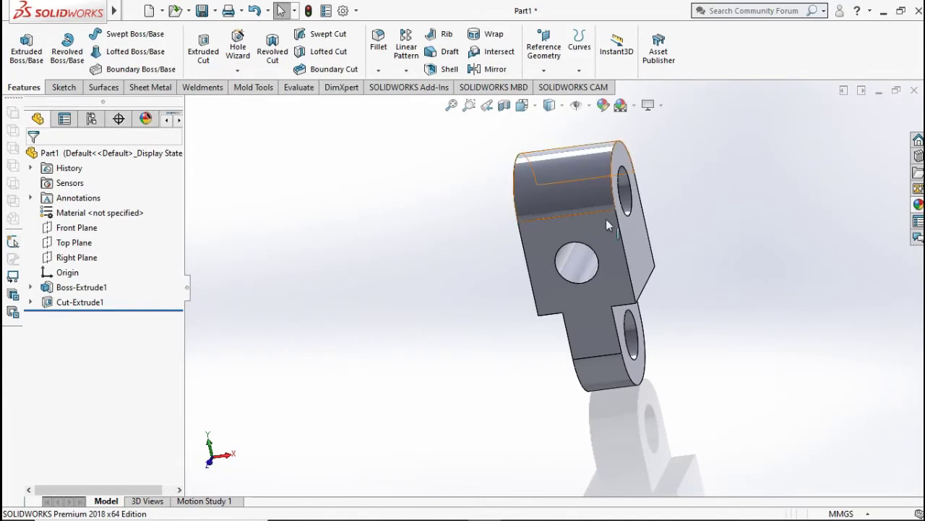
Apply a section view through the Right Plane and open a new sketch on it
left_click(78, 258)
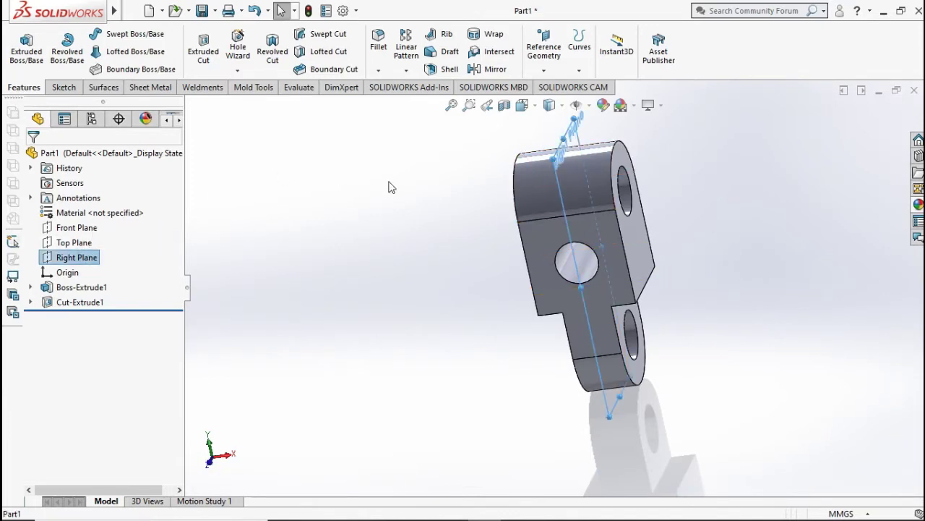
left_click(504, 106)
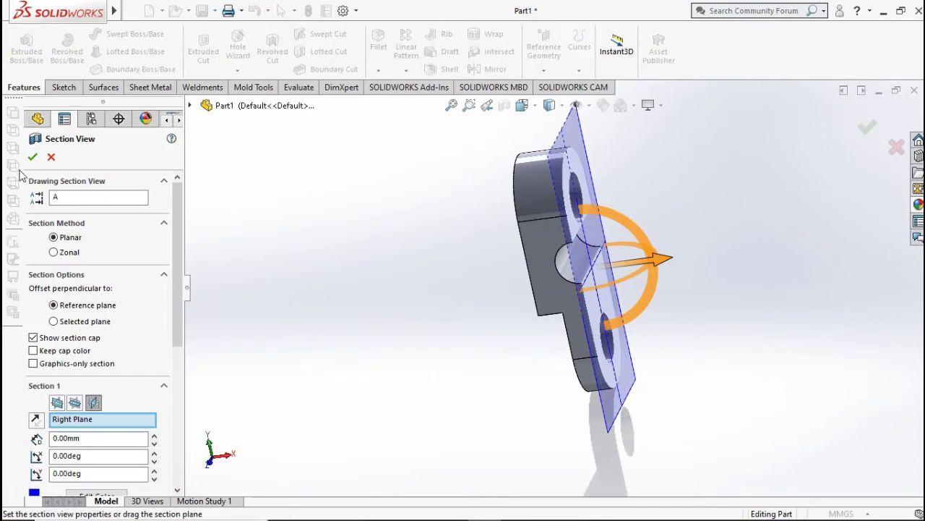
left_click(32, 158)
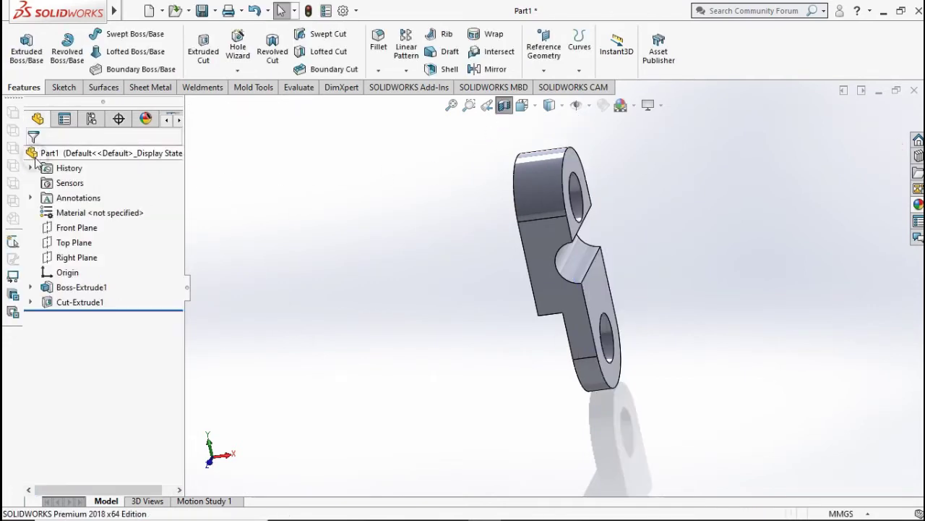
left_click(79, 261)
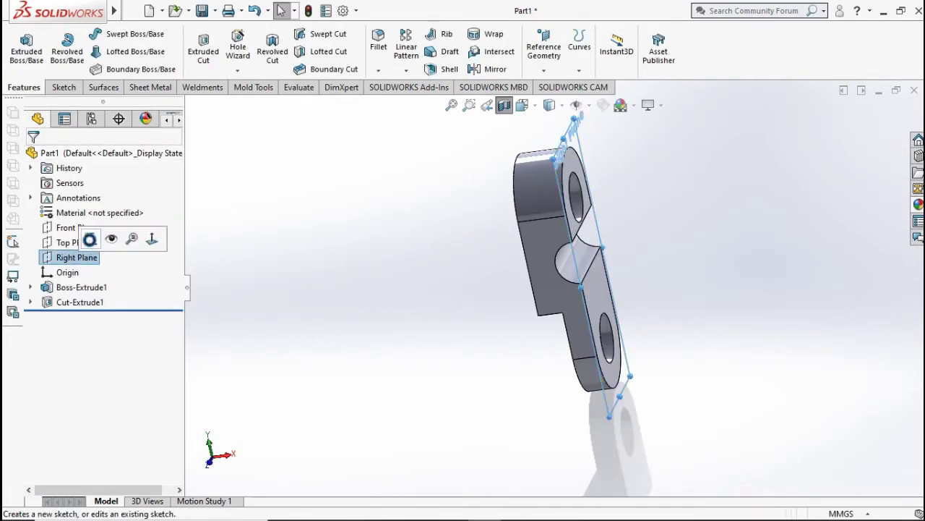
left_click(93, 239)
left_click(244, 242)
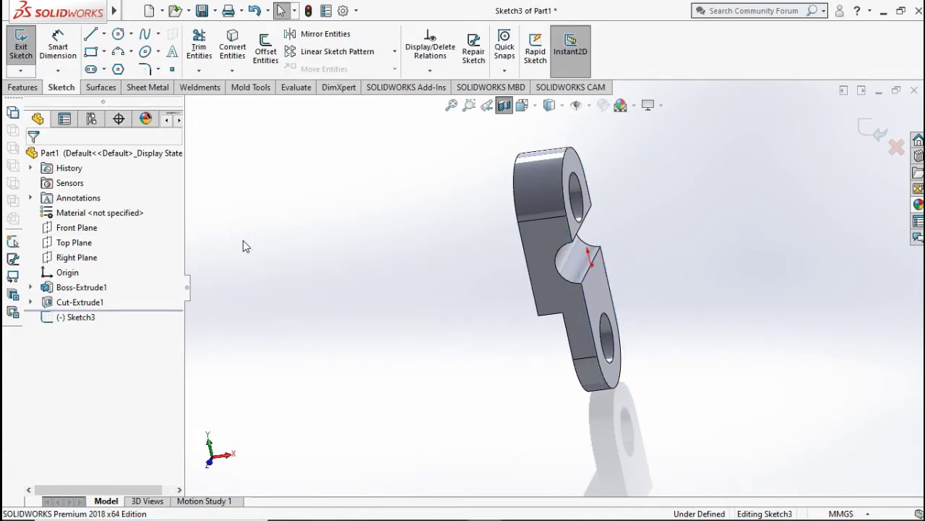
Face the Right Plane head-on and draw a horizontal centerline across the part
key("ctrl+7")
key("ctrl+4")
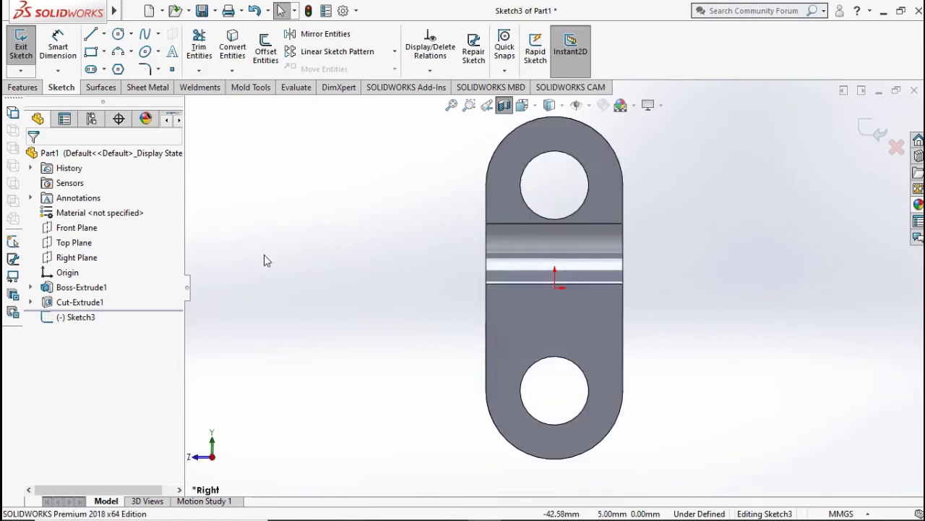
scroll(505, 266, "down", 3)
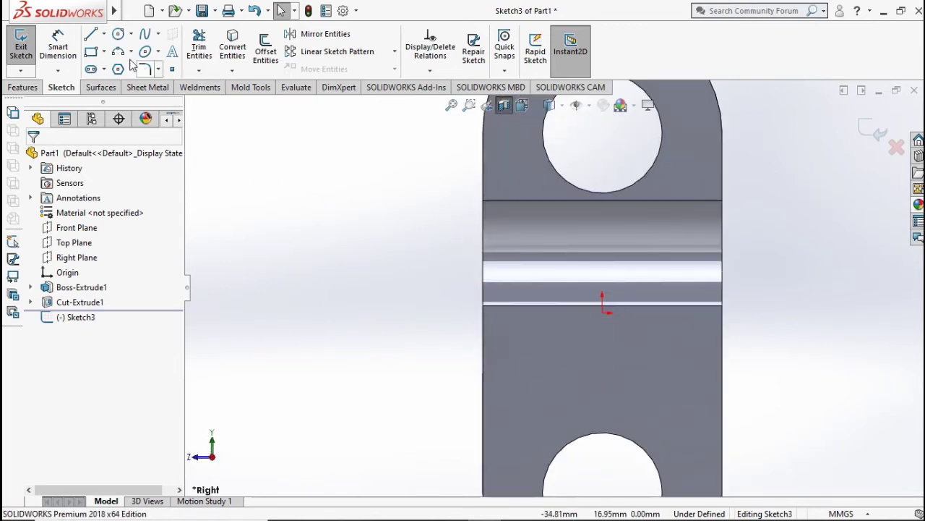
left_click(104, 34)
left_click(120, 67)
left_click(481, 251)
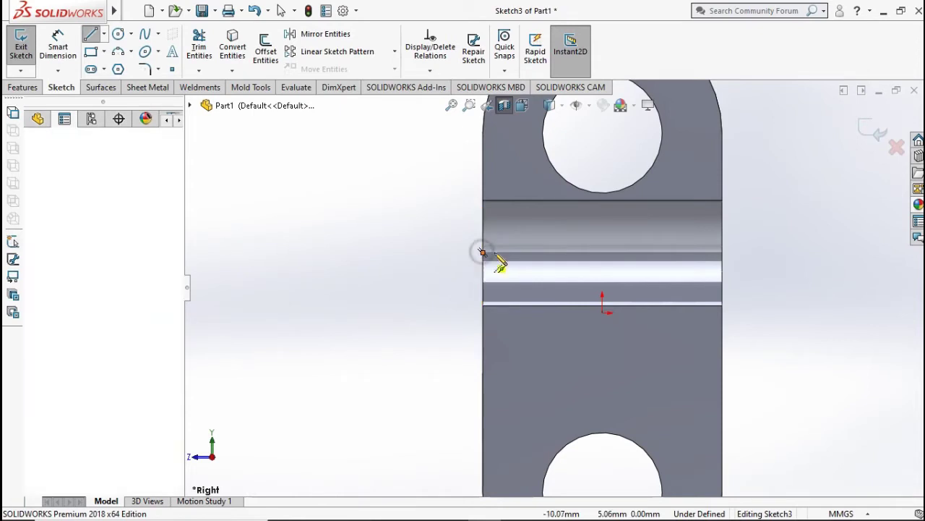
left_click(722, 252)
key("Escape")
scroll(519, 205, "down", 3)
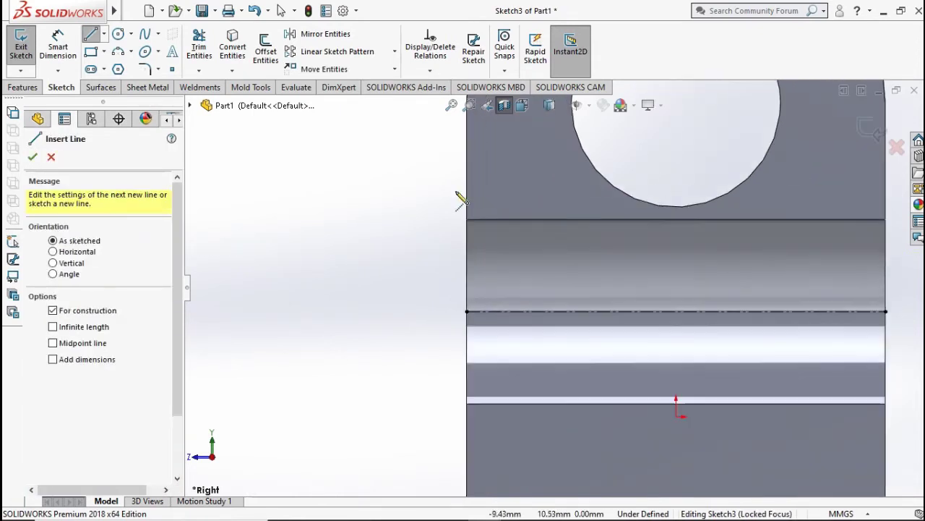
Sketch a closed four-sided profile with a slanted chamfer edge at the part's upper-left corner
left_click(93, 38)
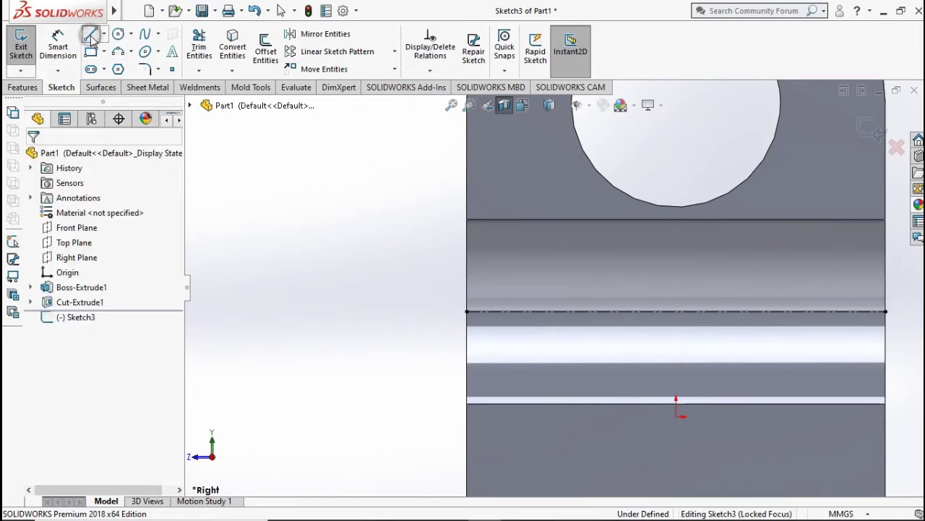
left_click(468, 200)
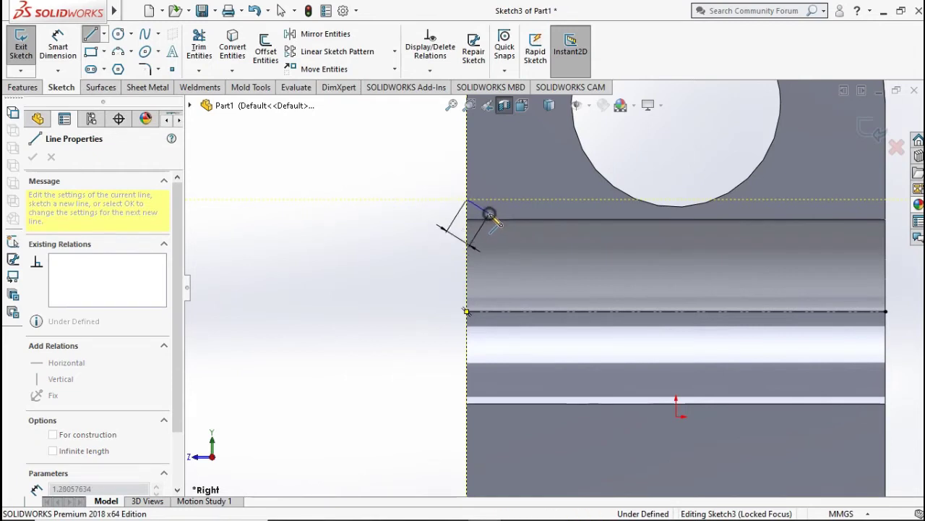
left_click(490, 213)
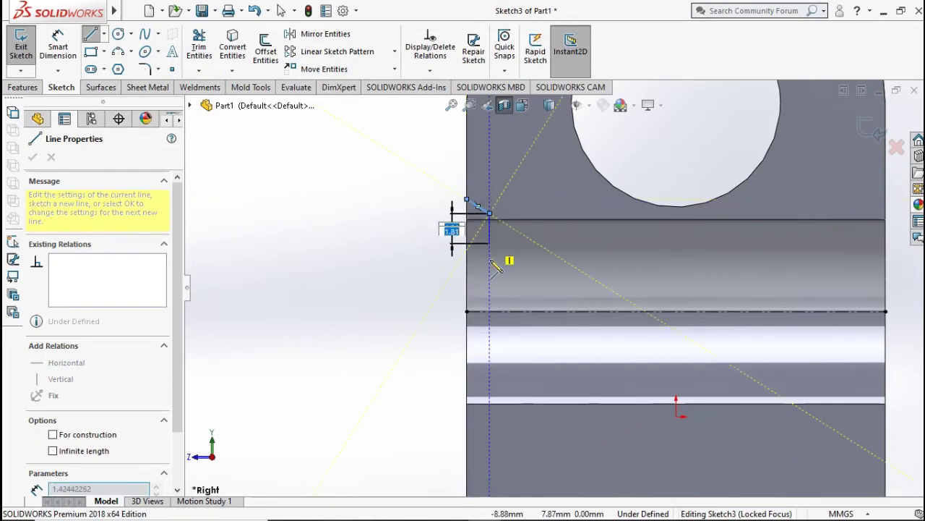
left_click(490, 311)
left_click(466, 310)
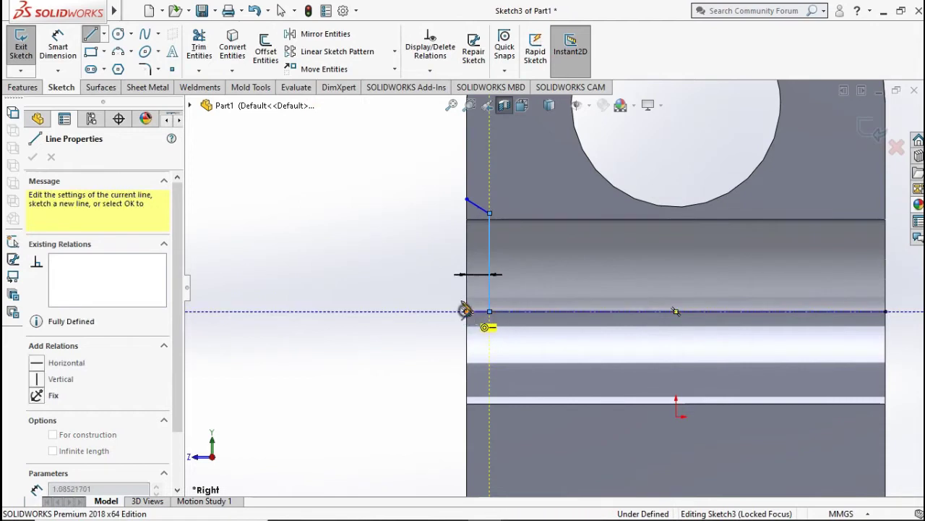
left_click(467, 199)
scroll(443, 239, "down", 2)
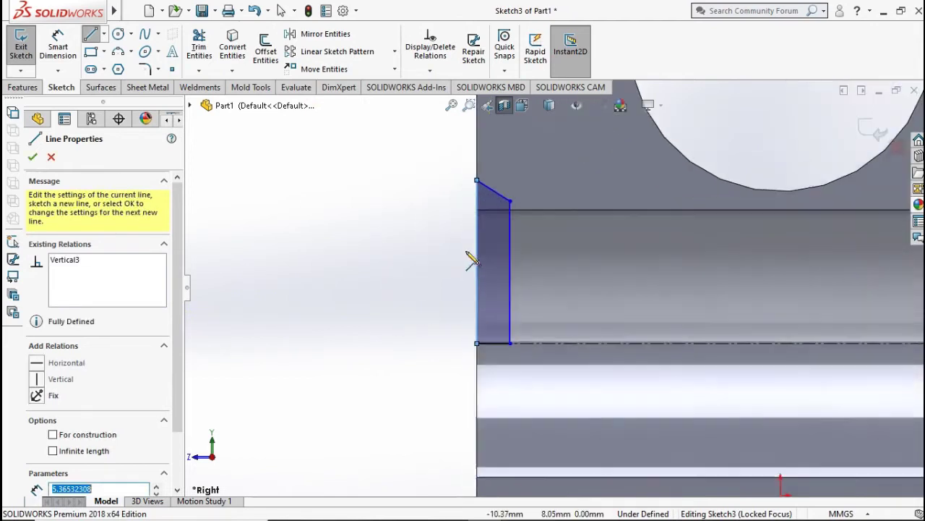
scroll(444, 145, "down", 1)
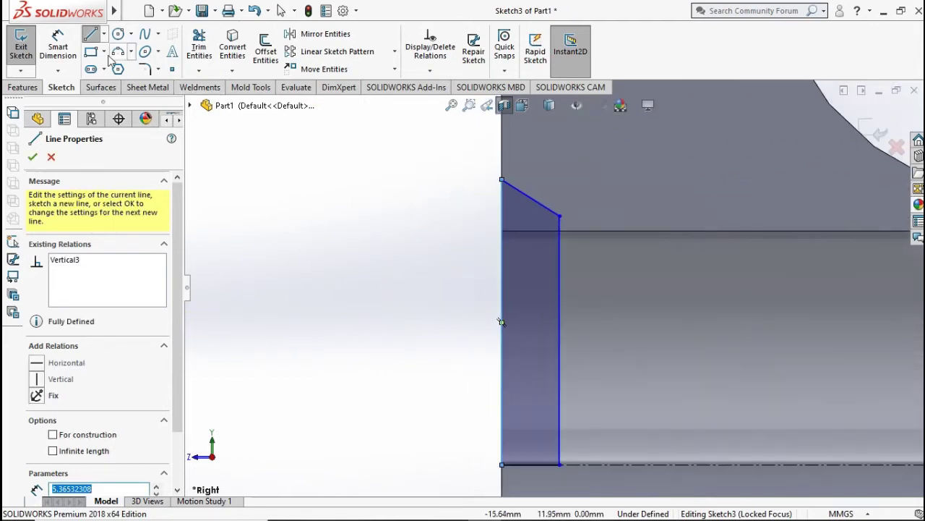
Dimension the profile's width to 0.625 mm
left_click(58, 46)
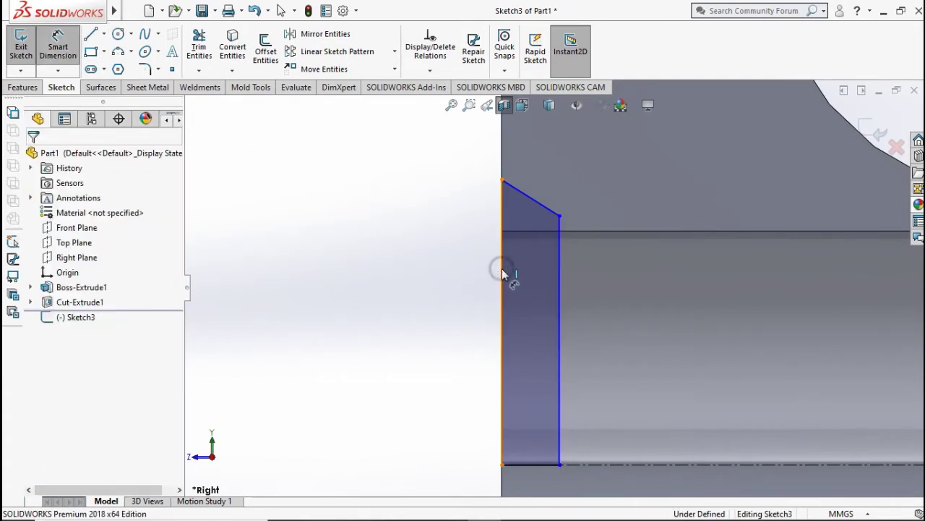
left_click(560, 276)
left_click(502, 271)
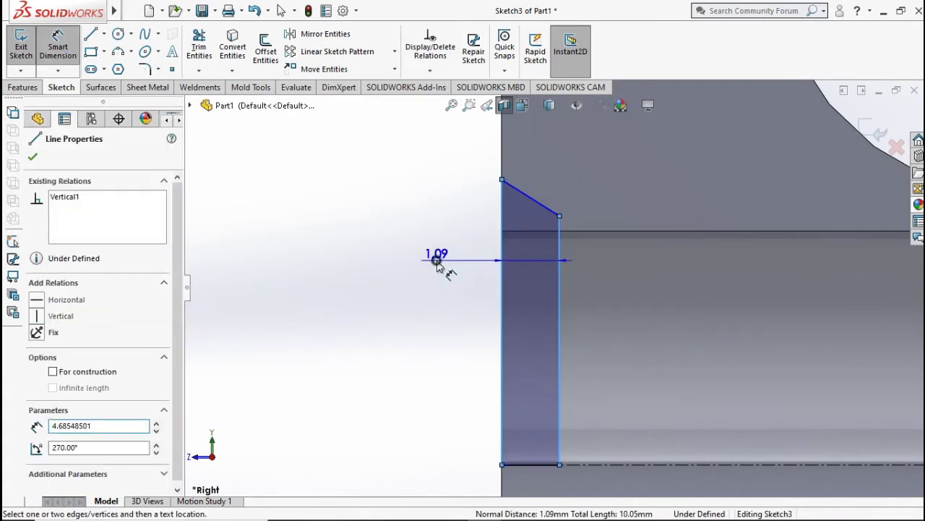
left_click(441, 258)
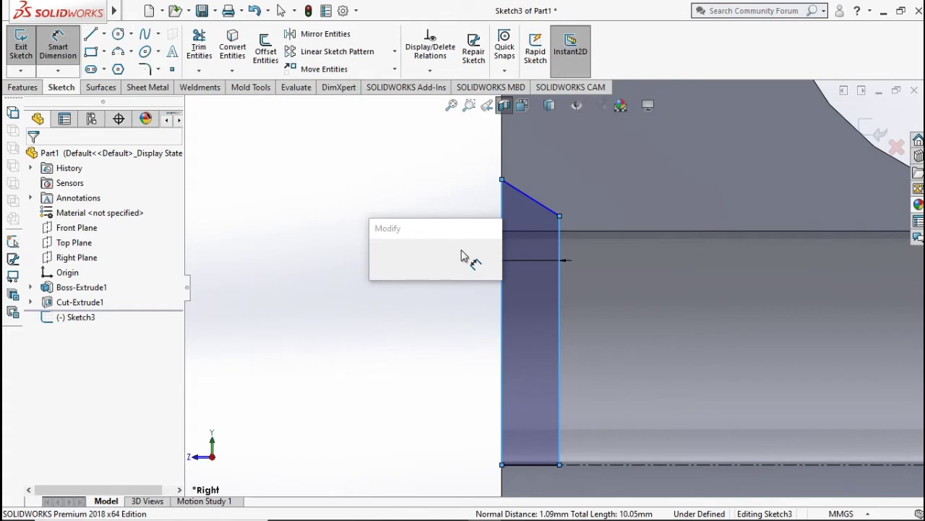
type("0")
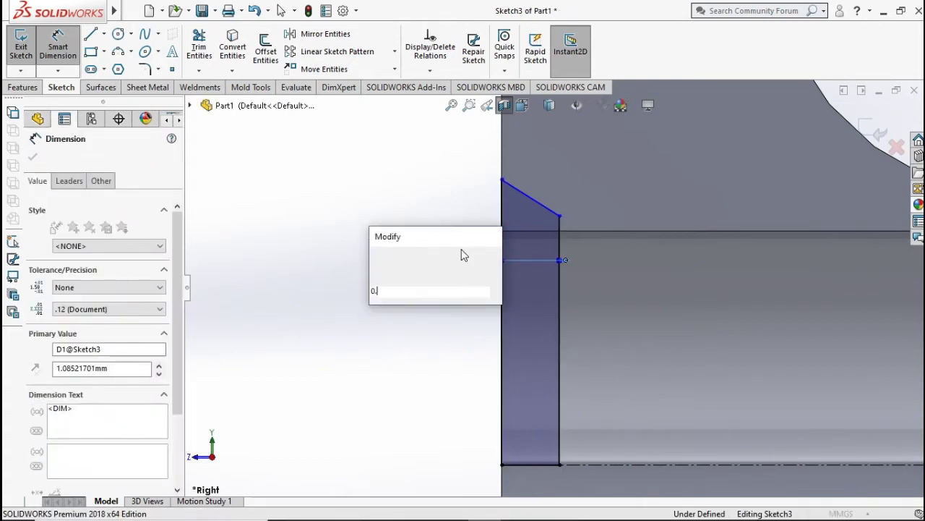
type(".625")
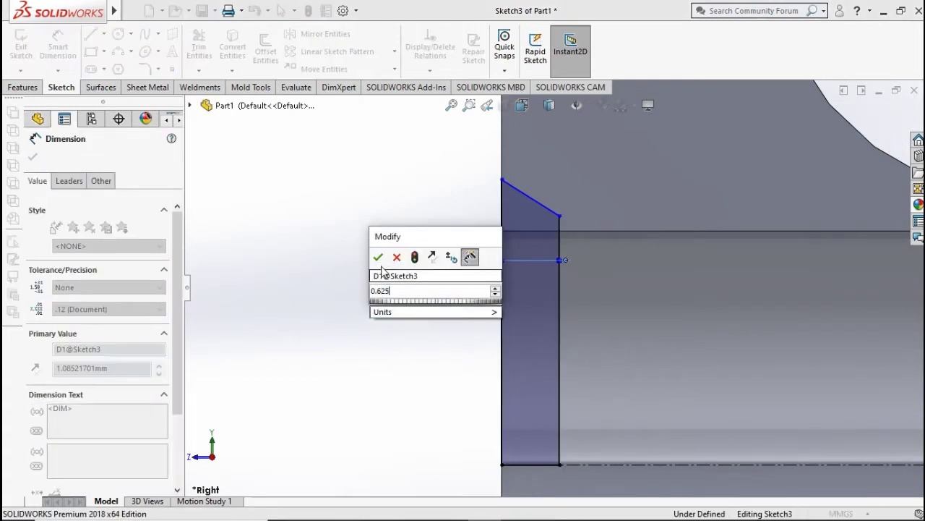
left_click(379, 259)
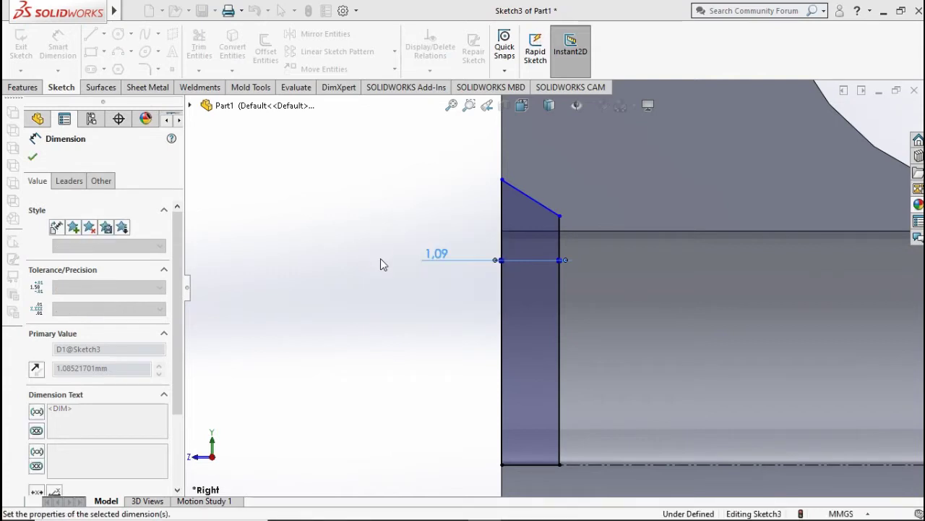
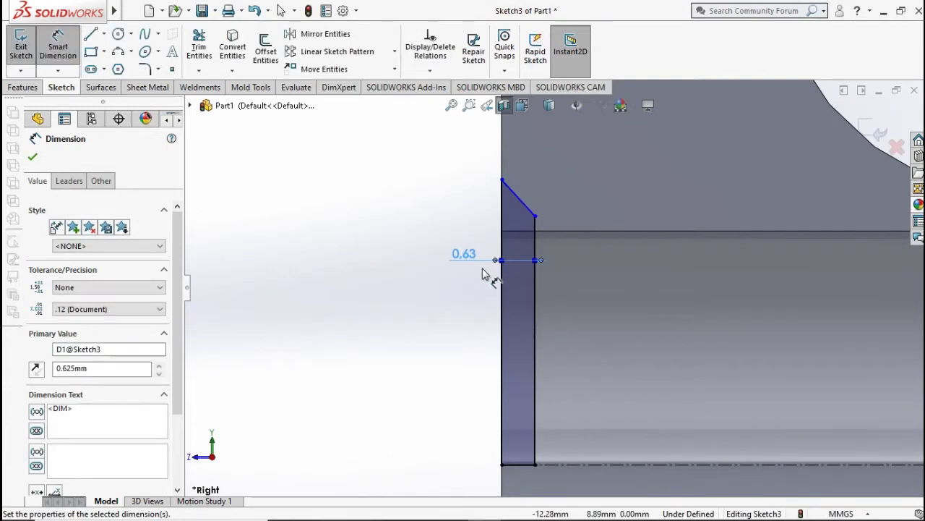
Dimension the cut profile with a 4.40 mm vertical distance and a 120° angle on the slanted line
left_click(536, 216)
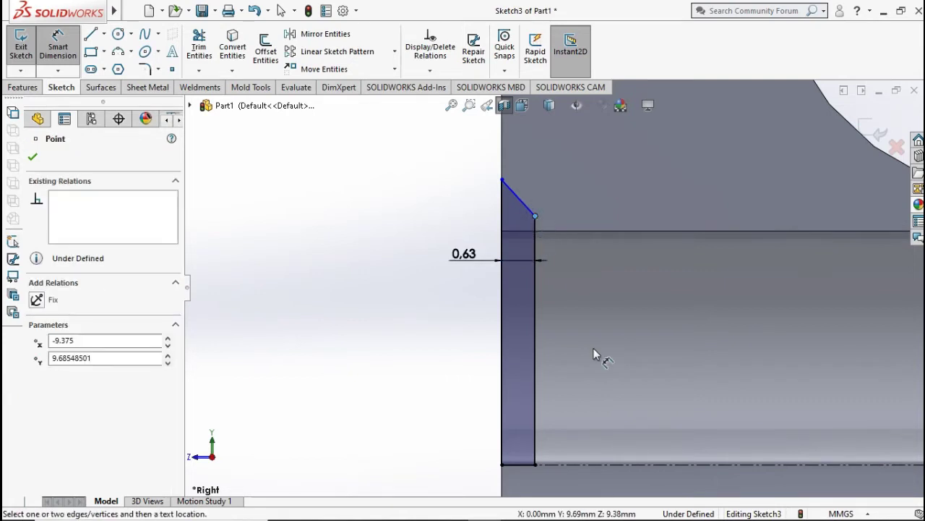
left_click(567, 465)
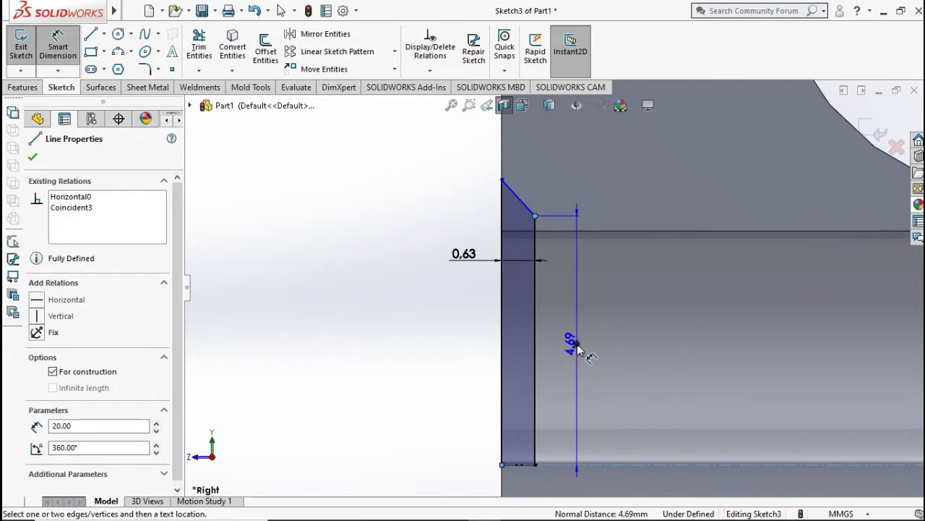
left_click(579, 350)
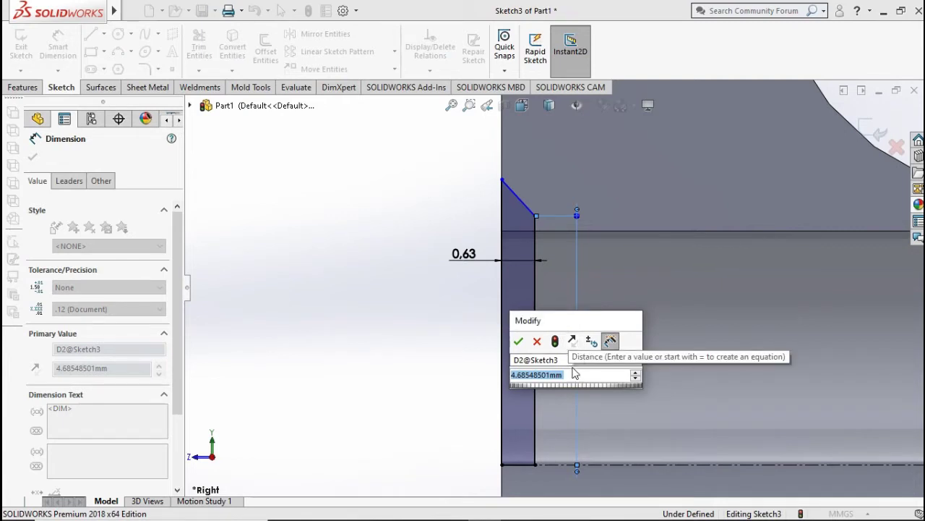
type("4.")
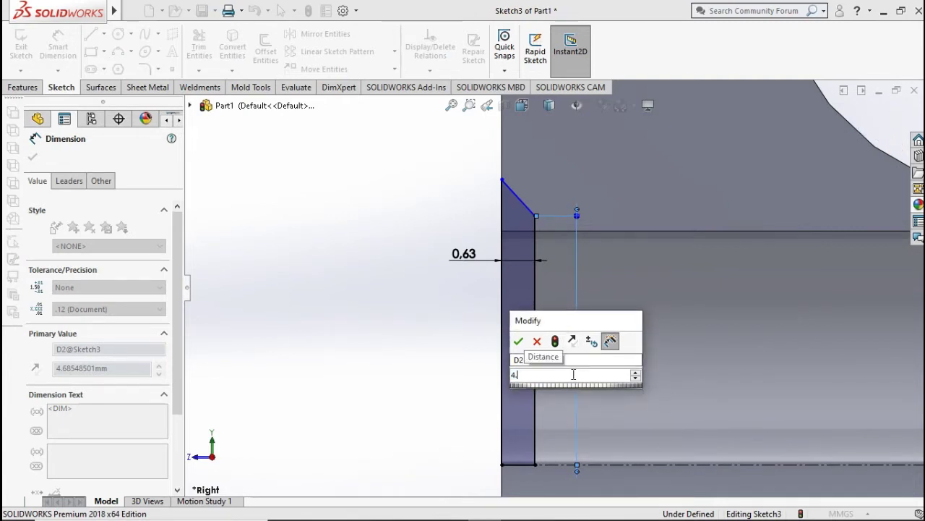
type("6")
left_click(518, 341)
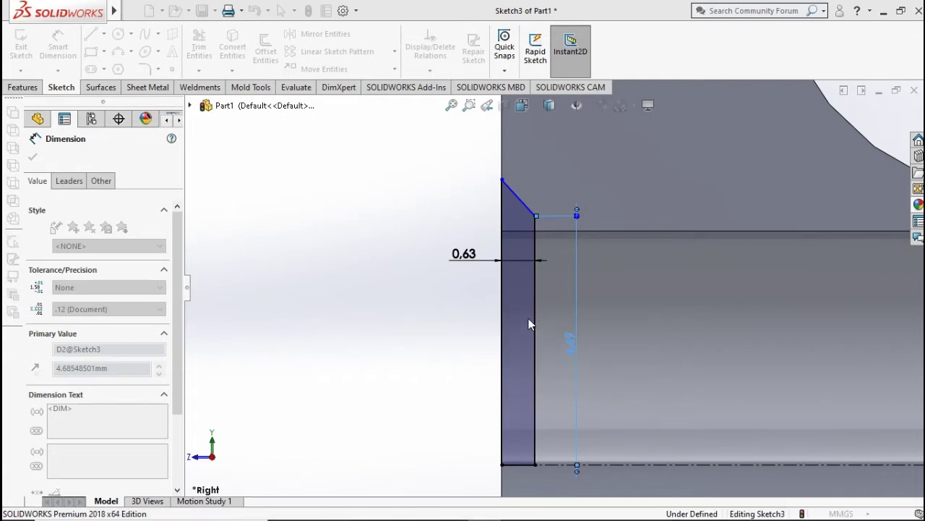
left_click(526, 221)
left_click(534, 257)
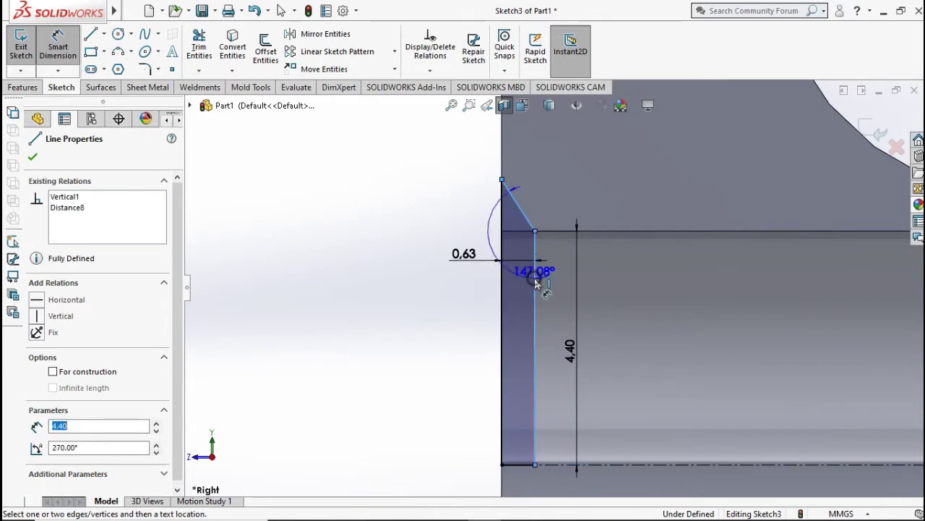
left_click(523, 257)
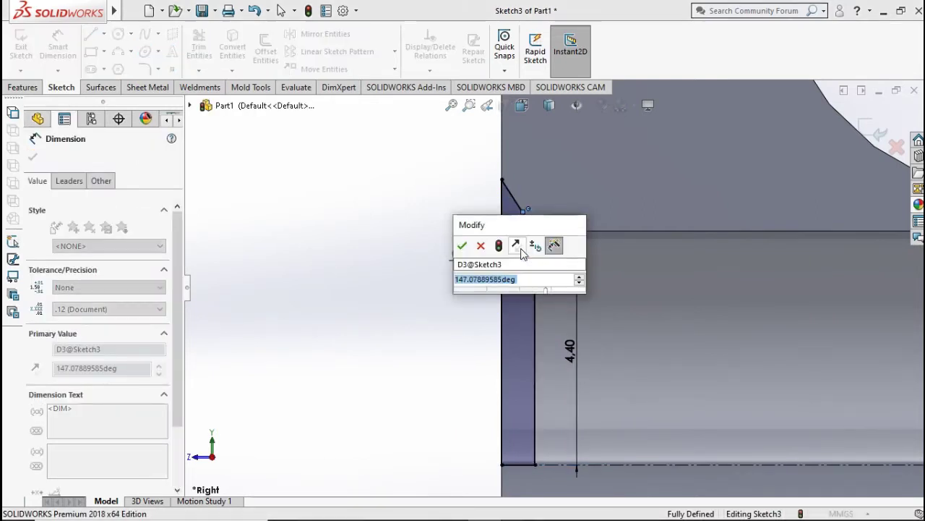
type("120")
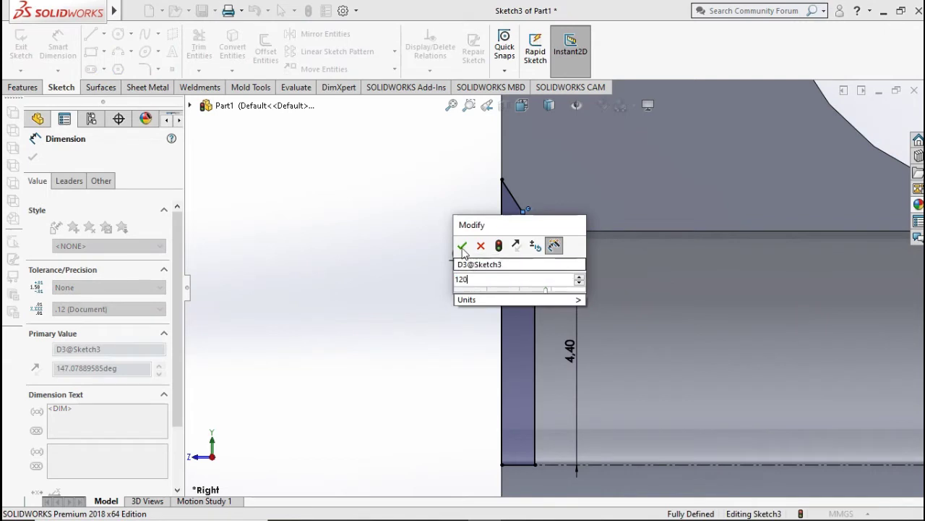
left_click(463, 247)
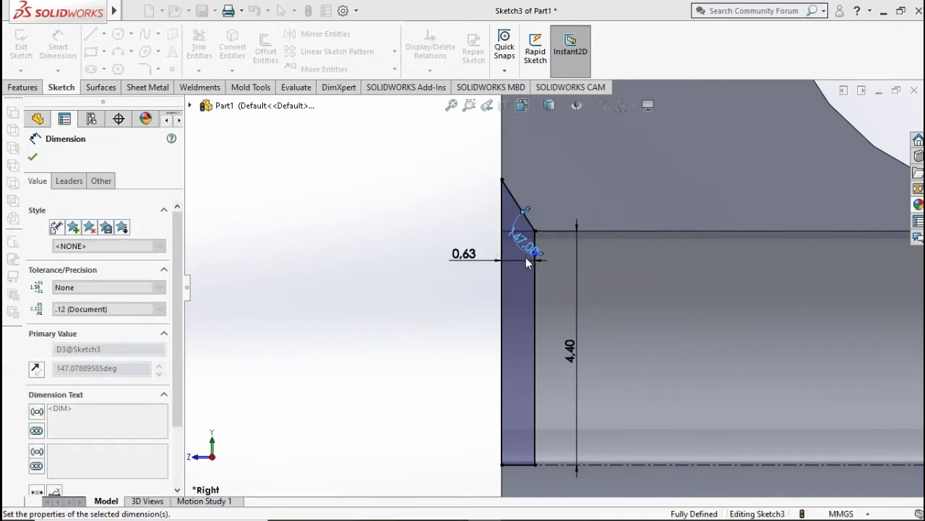
scroll(587, 269, "up", 2)
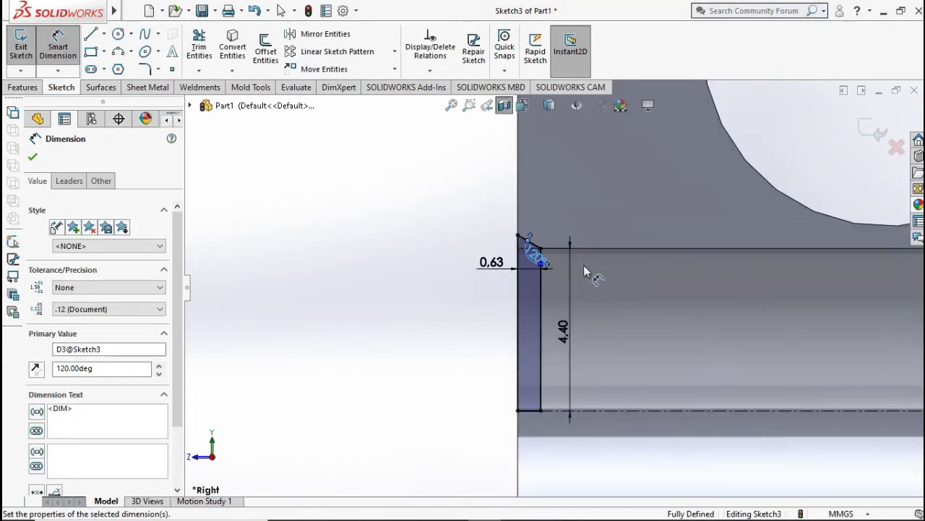
Revolve-cut the profile 360° about Line1 to create Cut-Revolve1, then turn off the section view
left_click(32, 157)
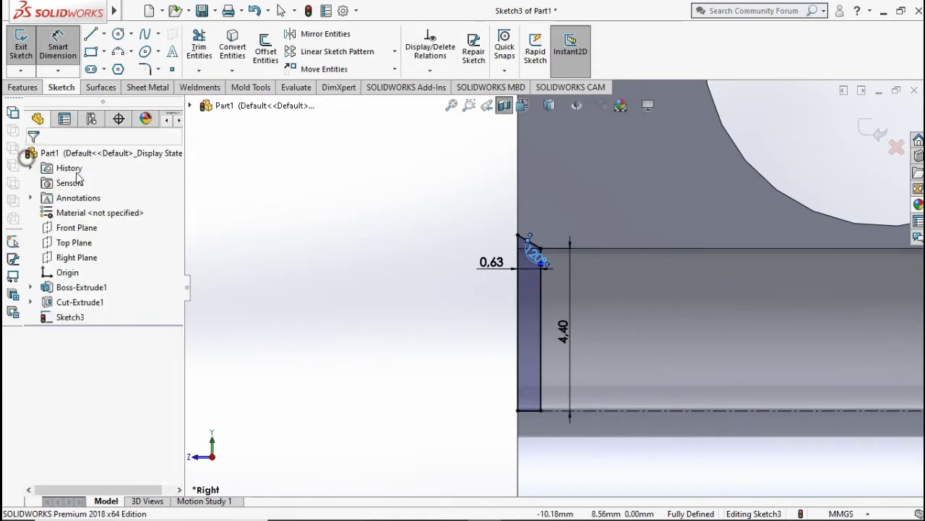
left_click(22, 88)
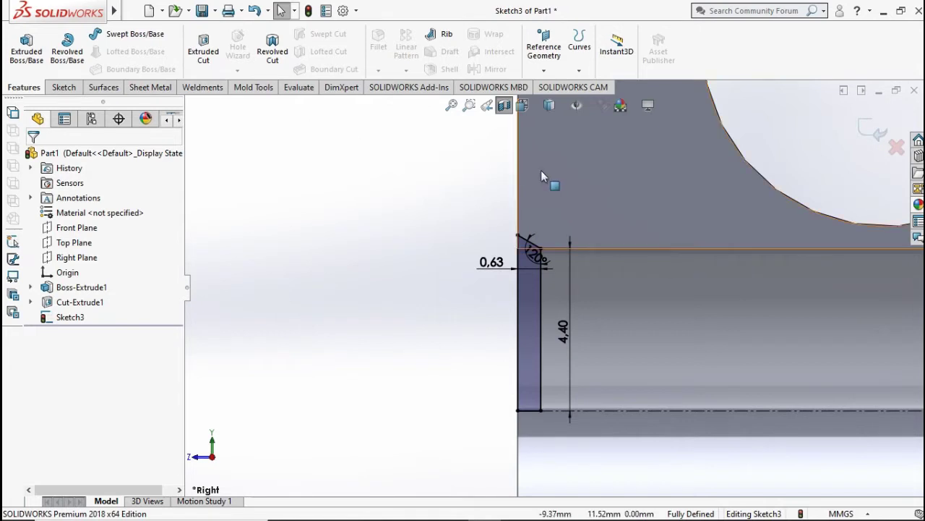
scroll(460, 243, "up", 1)
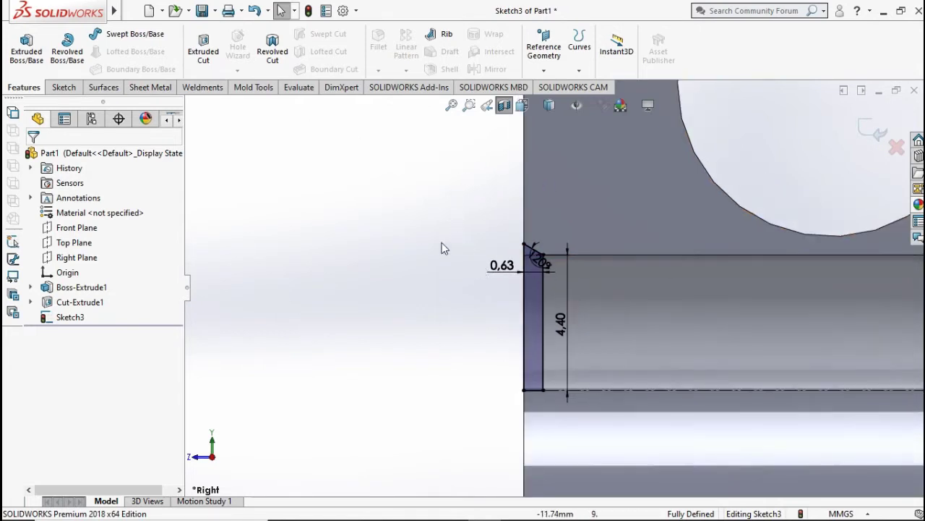
left_click(272, 45)
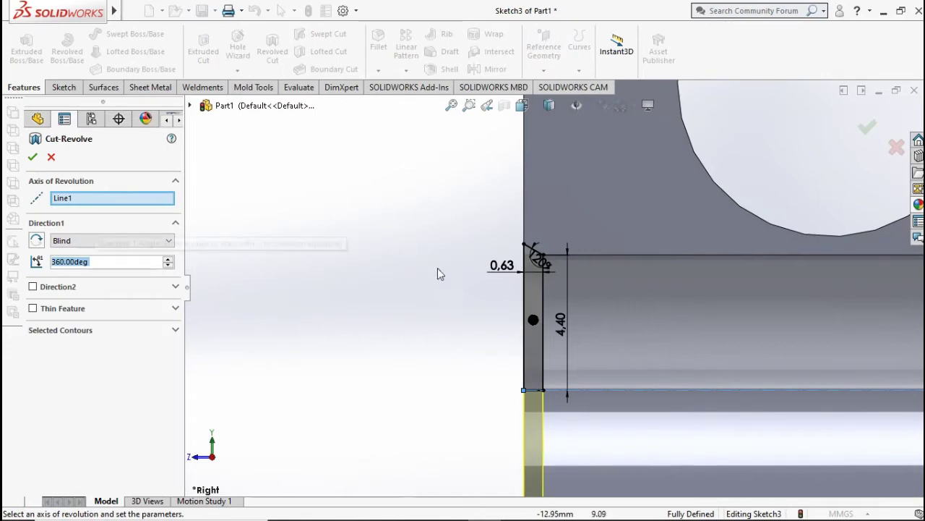
key("ctrl+7")
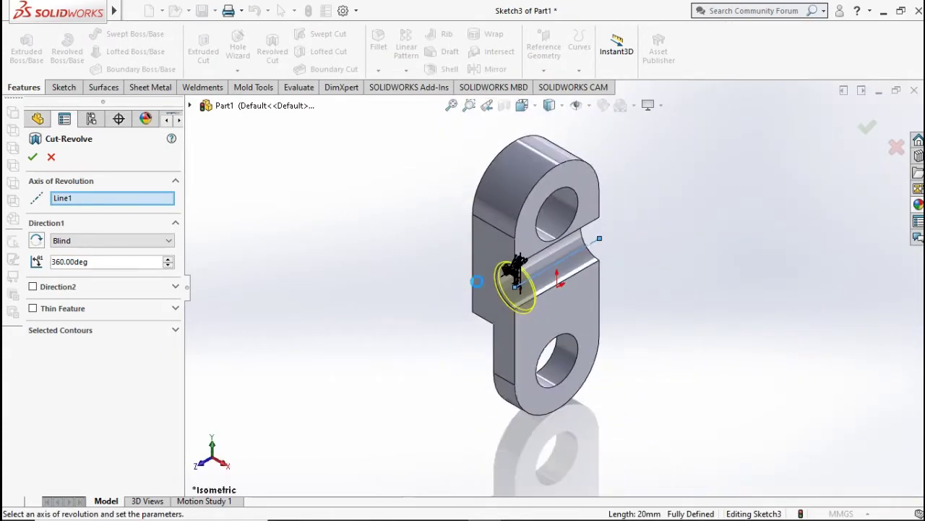
left_click(865, 125)
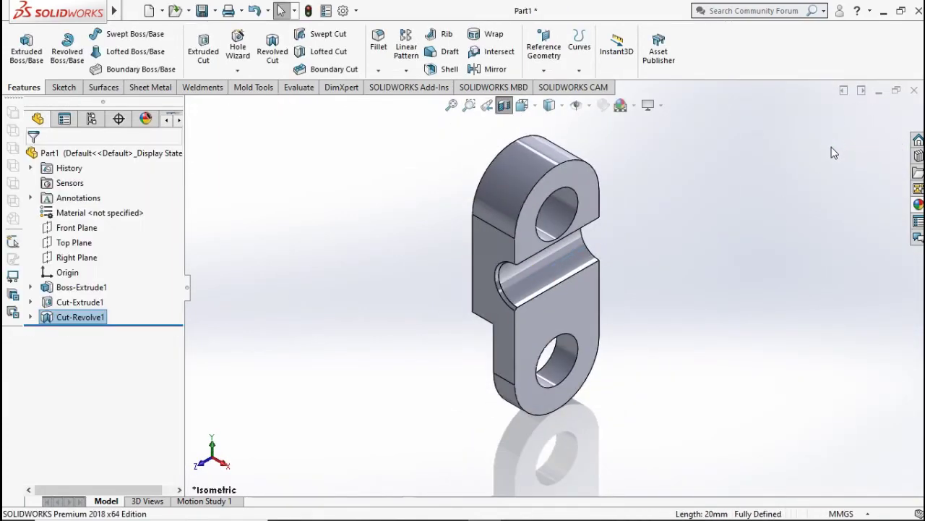
left_click(502, 107)
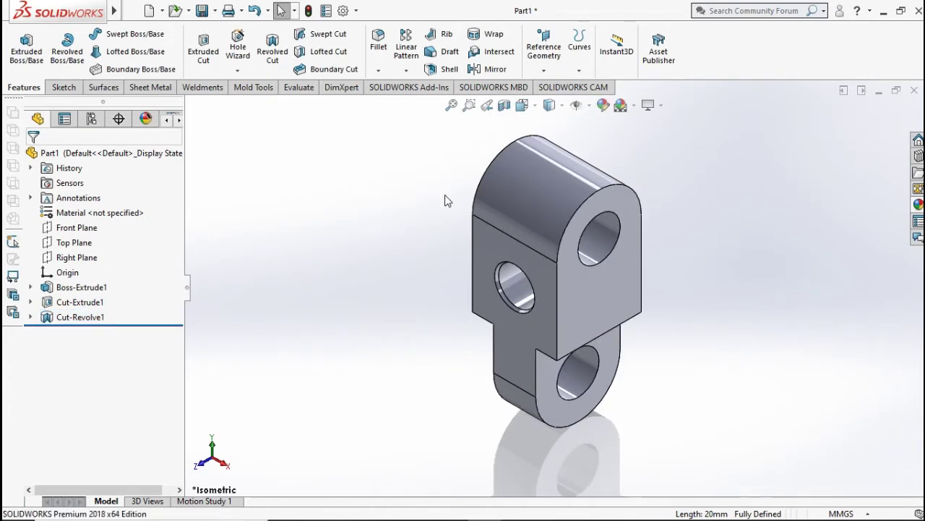
Apply the Metal > Steel polished steel appearance to the whole Part1
middle_click_drag(516, 217, 629, 213)
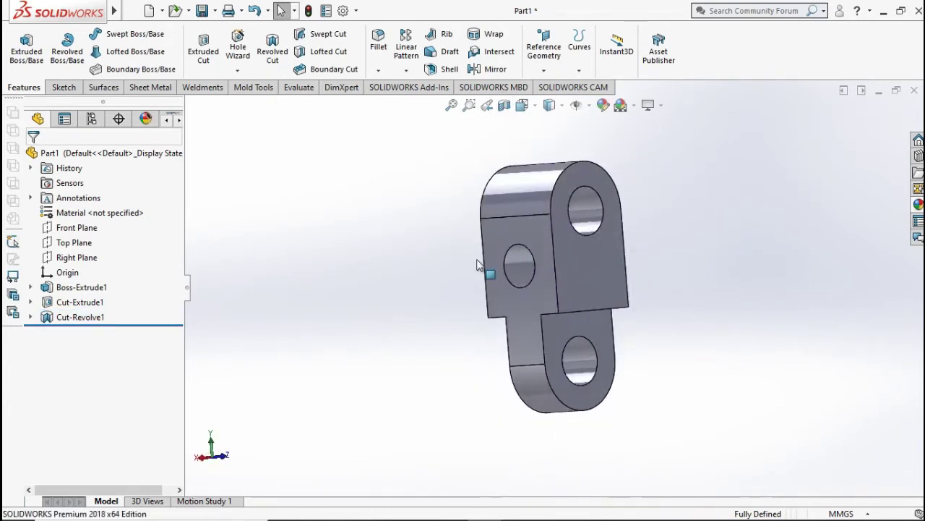
key("ctrl+7")
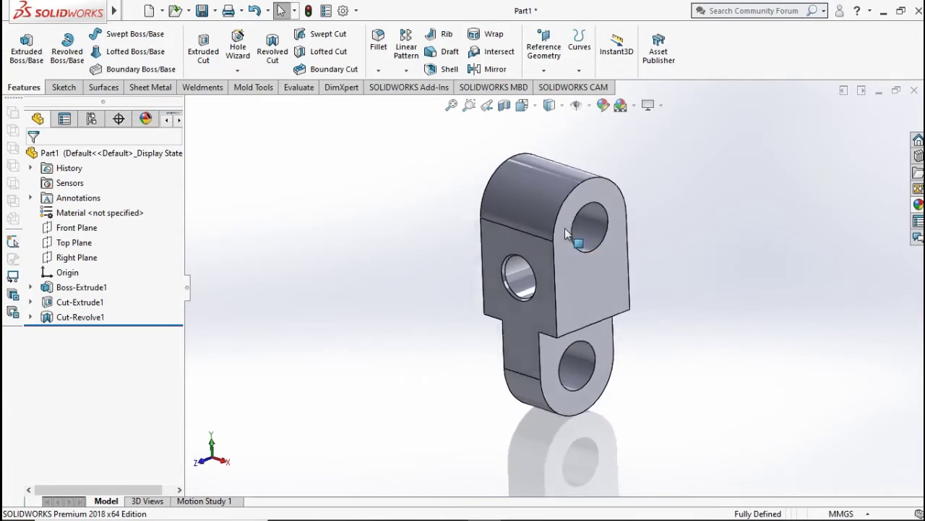
left_click(134, 156)
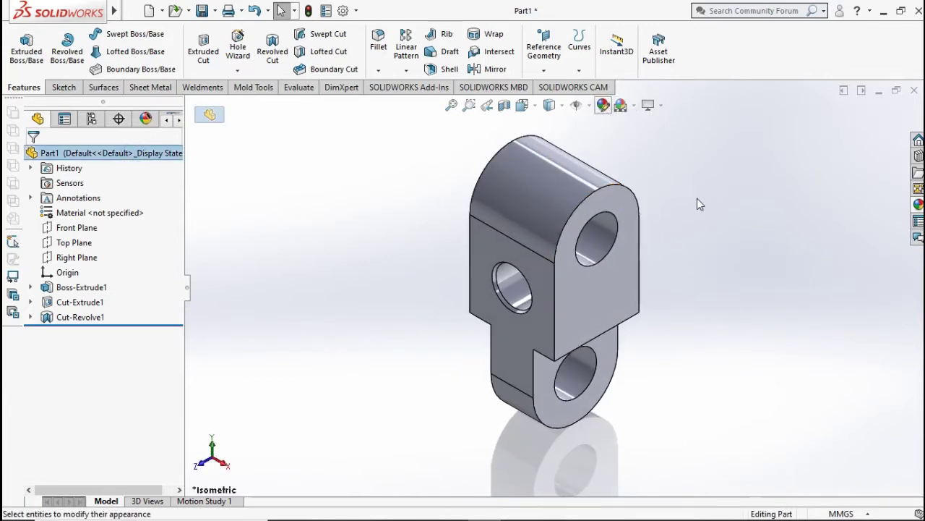
left_click(603, 104)
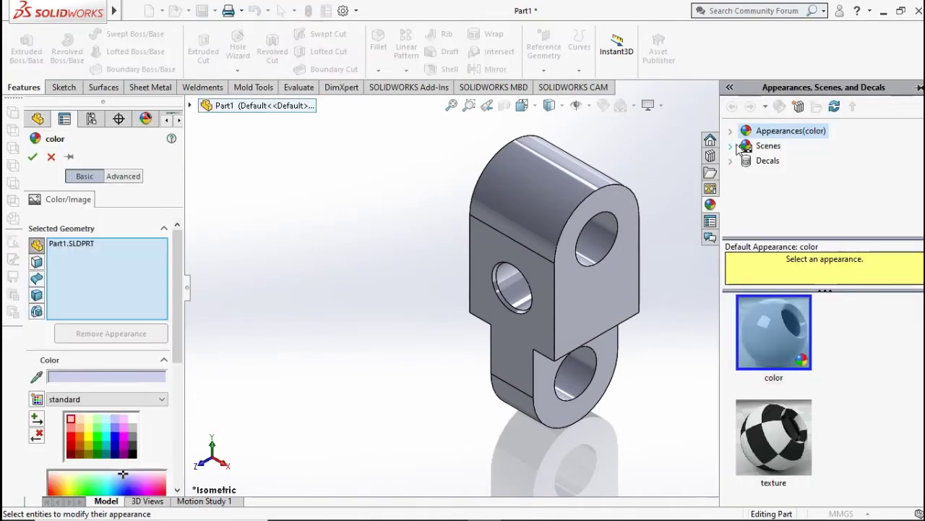
left_click(748, 162)
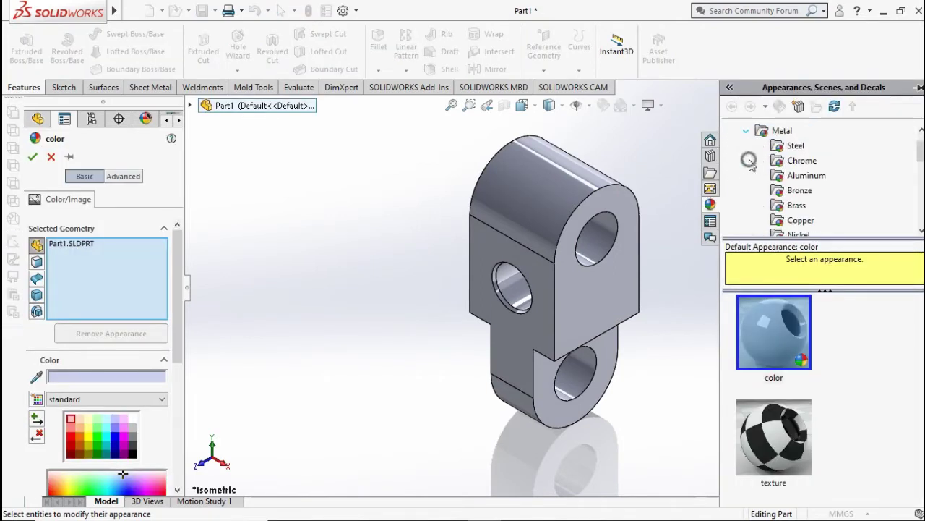
left_click(790, 147)
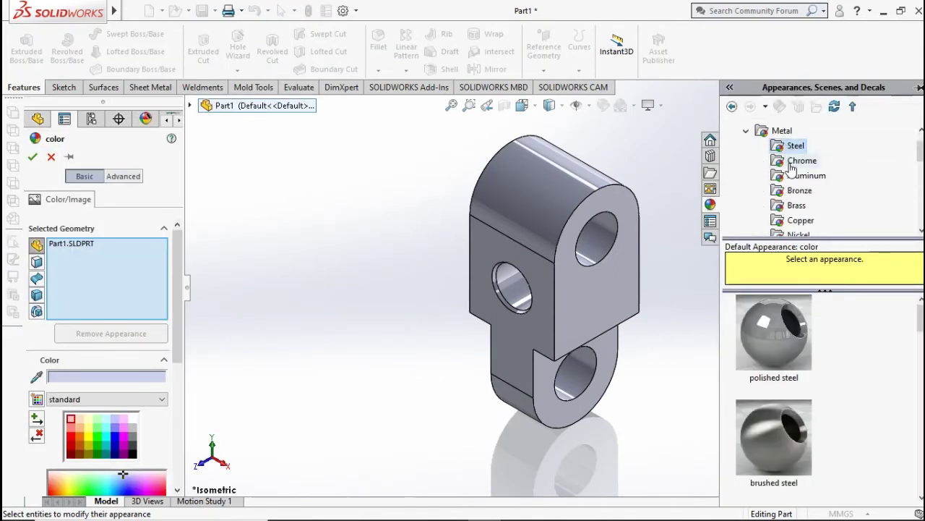
left_click(786, 329)
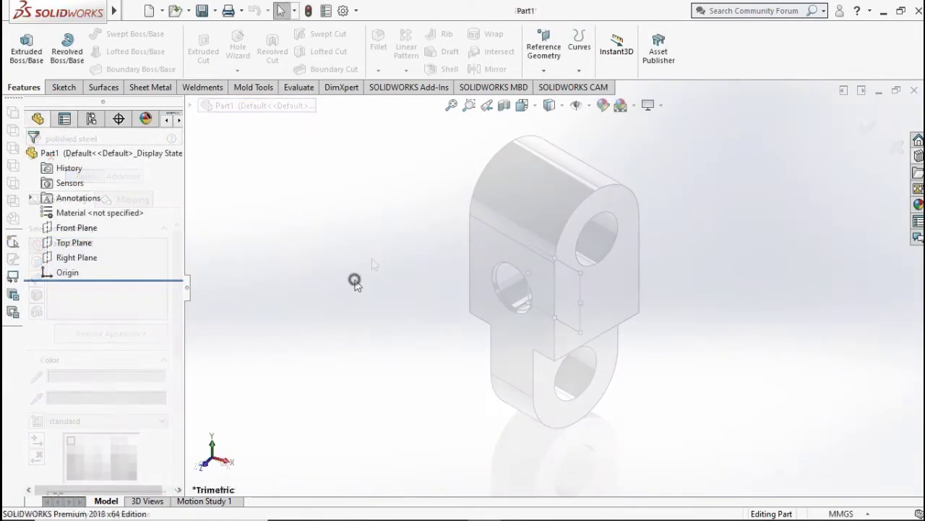
Sketch a vertical construction line across the origin on the Right Plane
left_click(76, 257)
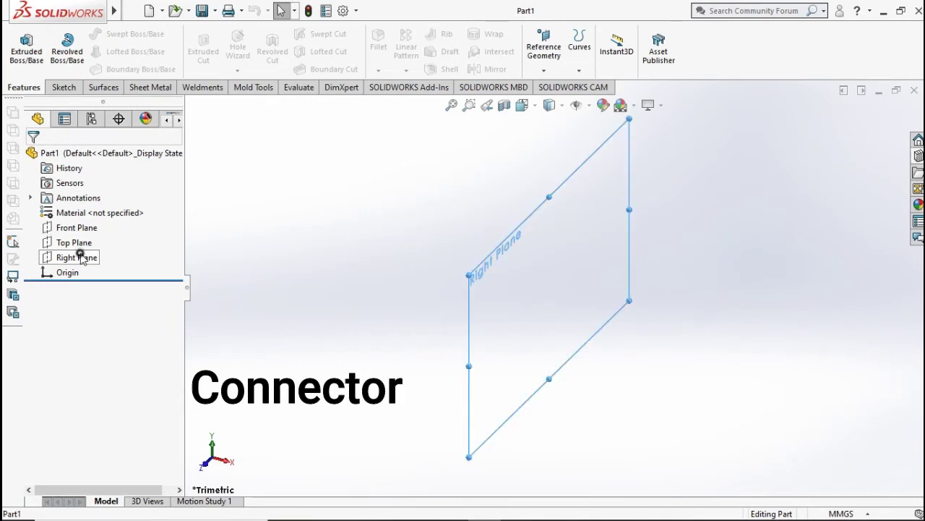
left_click(92, 233)
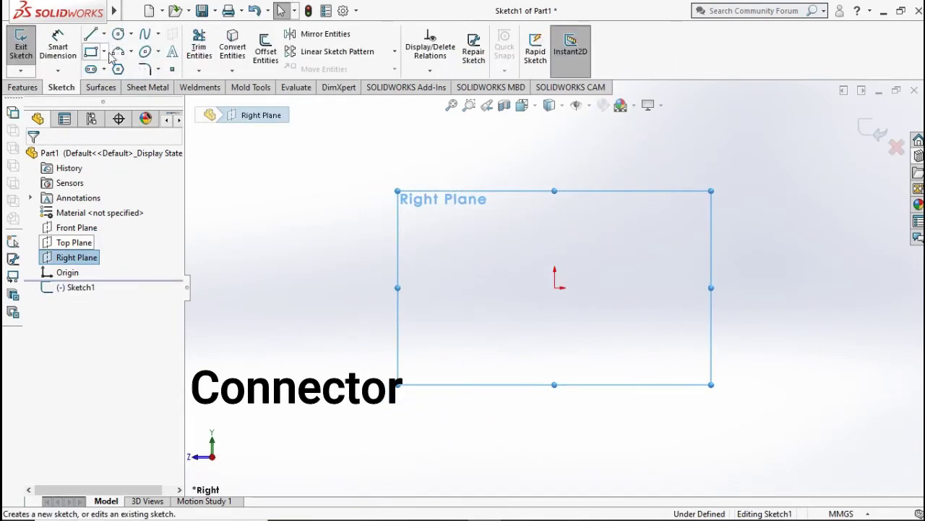
left_click(92, 35)
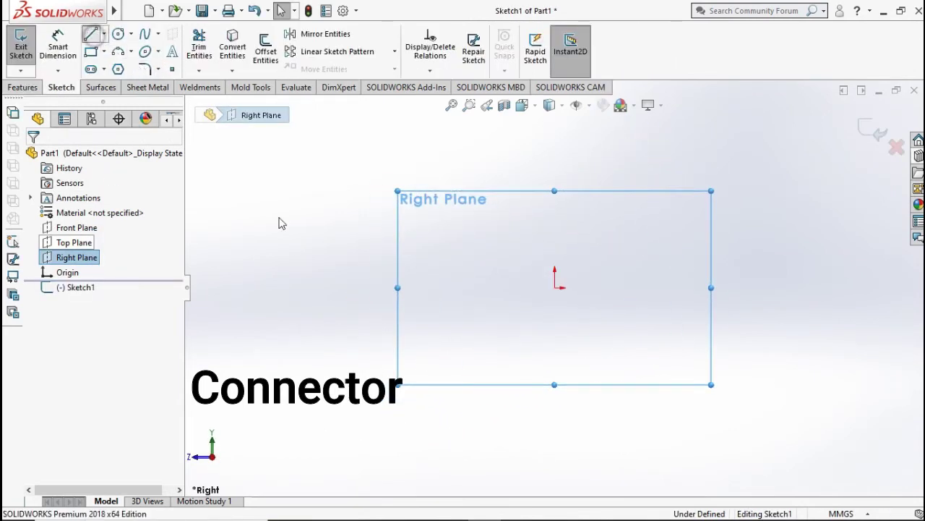
left_click(554, 331)
left_click(555, 219)
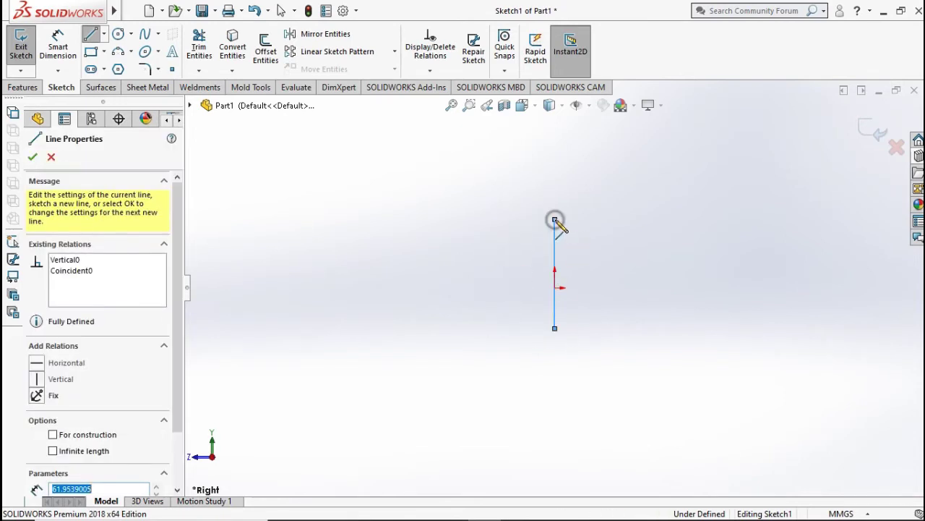
key("Escape")
key("Escape")
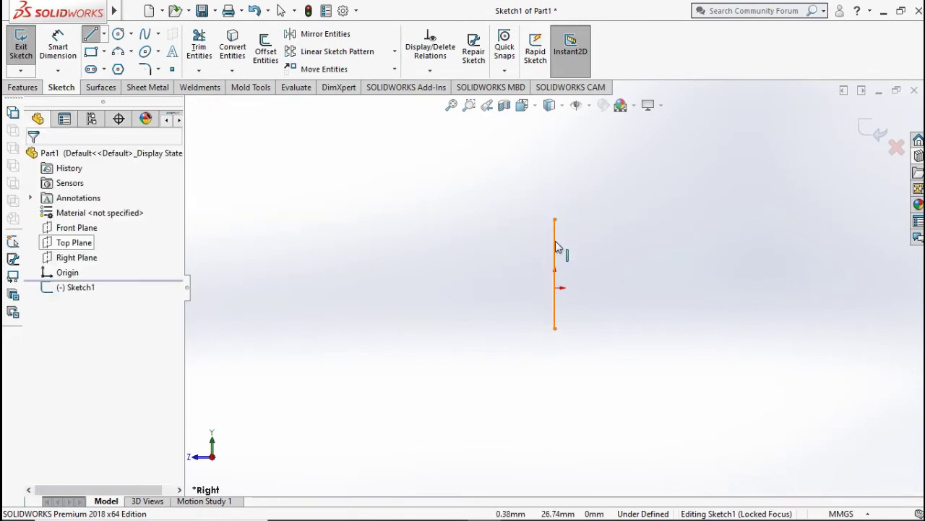
left_click(555, 243)
right_click(557, 243)
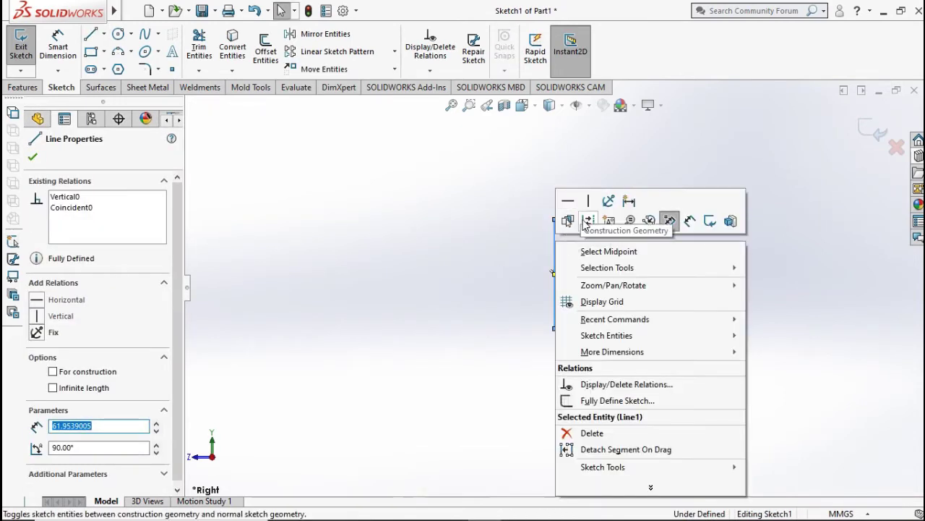
left_click(586, 224)
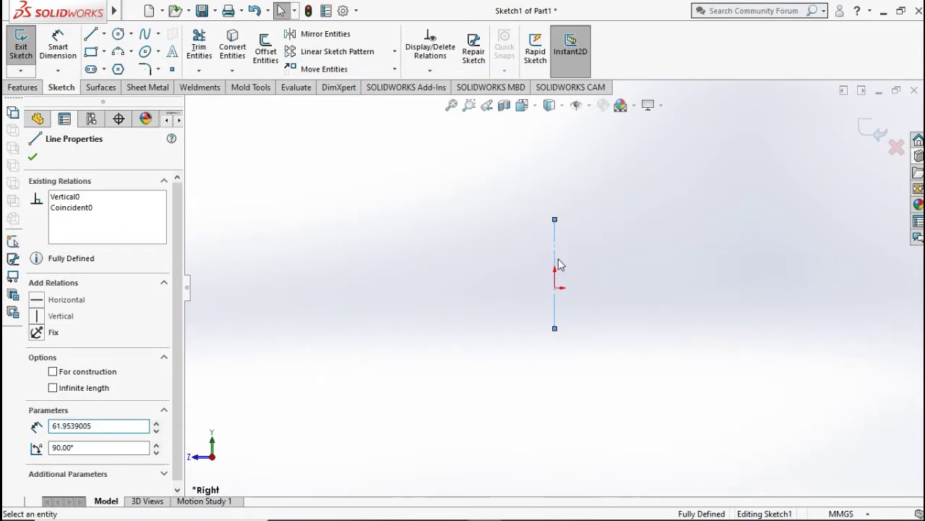
key("Escape")
key("f")
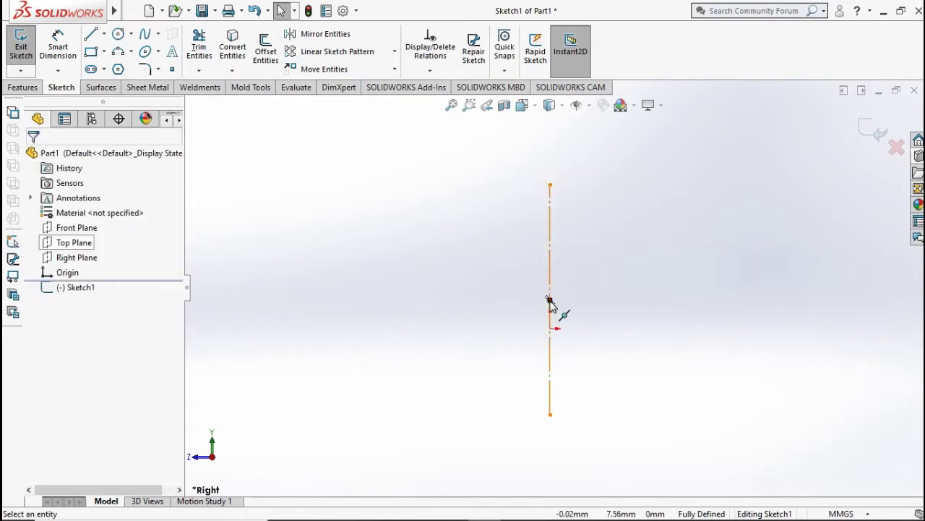
Make the construction line's midpoint coincident with the origin
left_click(550, 302)
key("Escape")
left_click(550, 299)
left_click(549, 329, "ctrl")
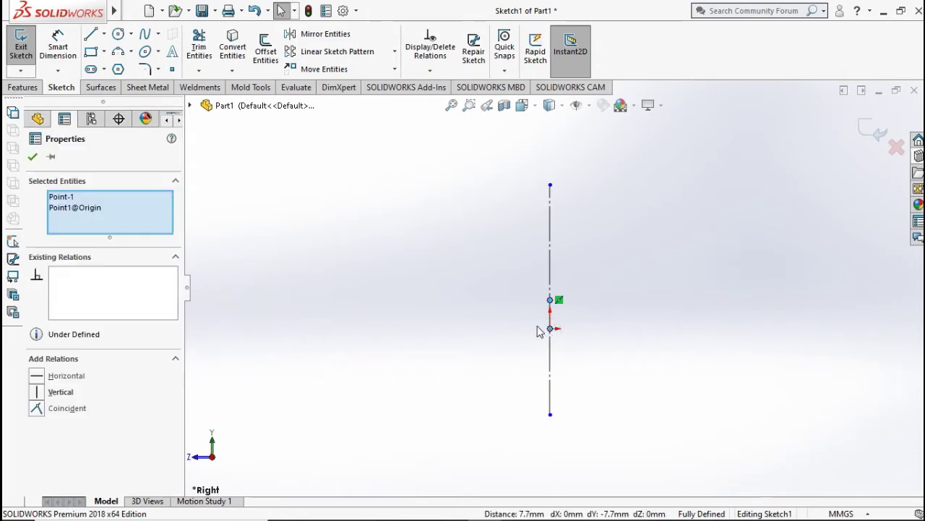
left_click(36, 409)
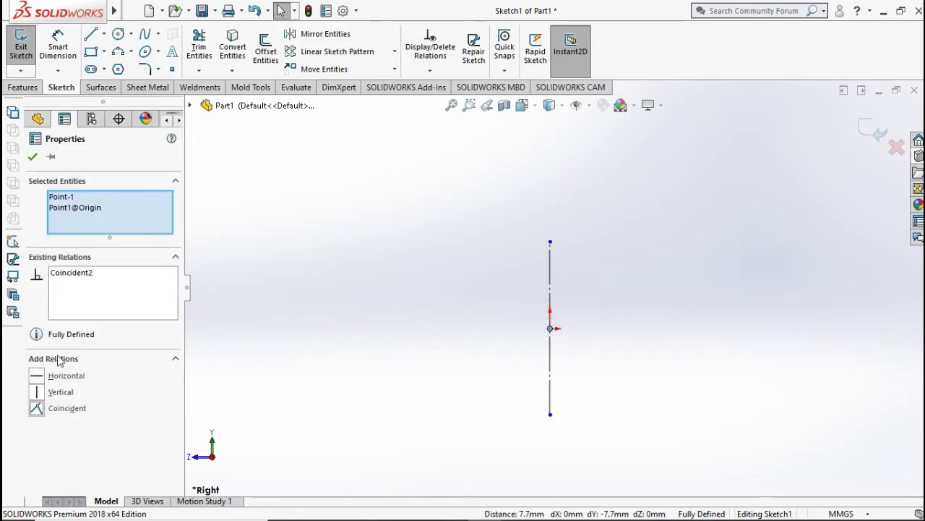
left_click(33, 155)
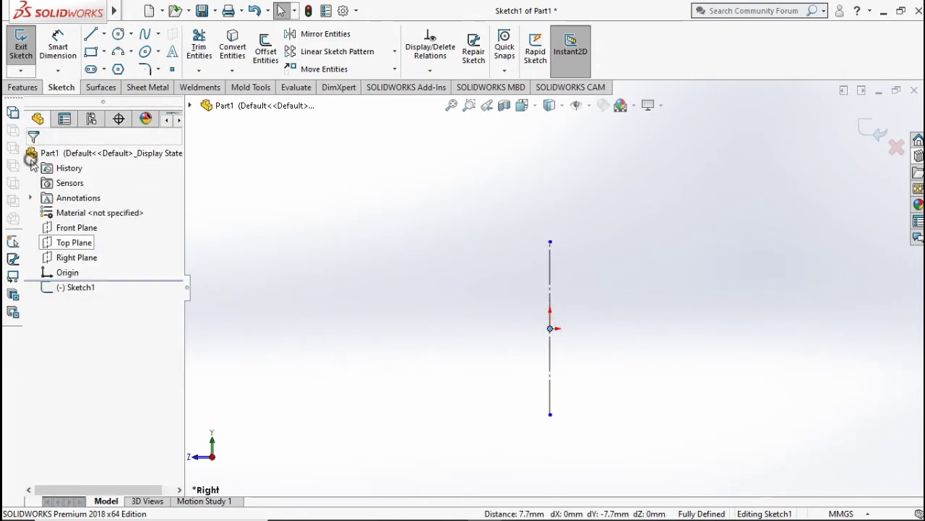
Dimension the construction line's length to 50 mm
left_click(58, 45)
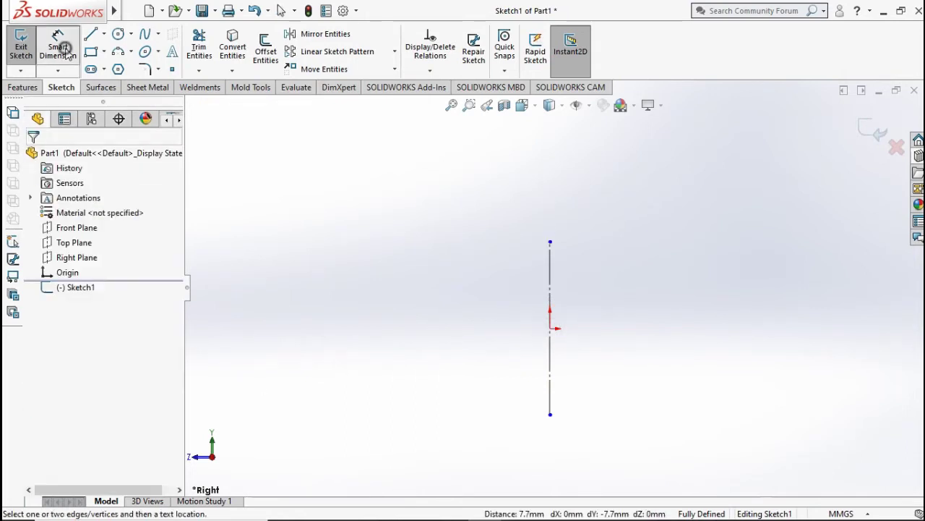
left_click(555, 287)
left_click(646, 322)
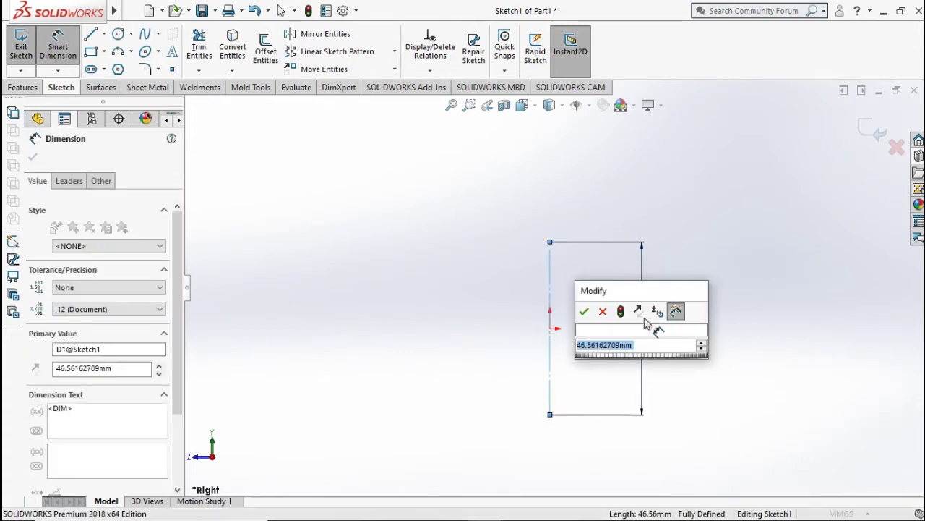
type("50")
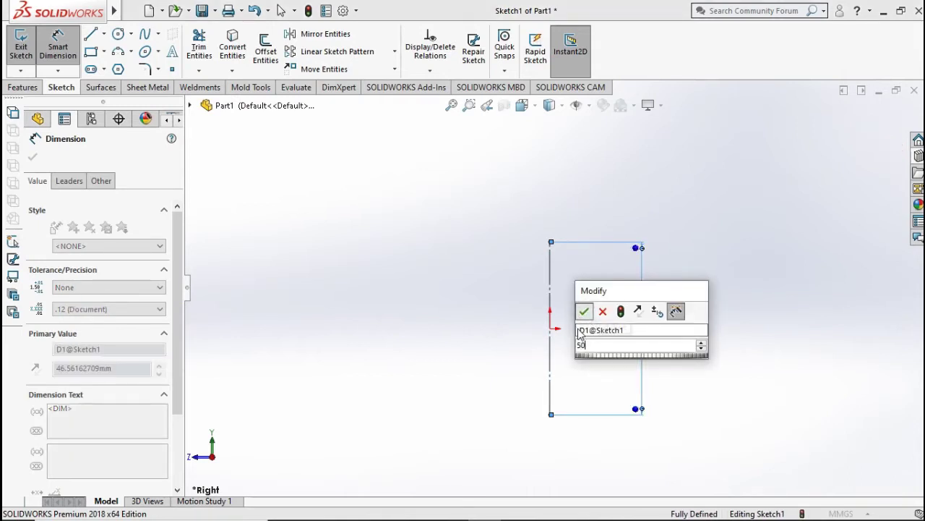
left_click(585, 311)
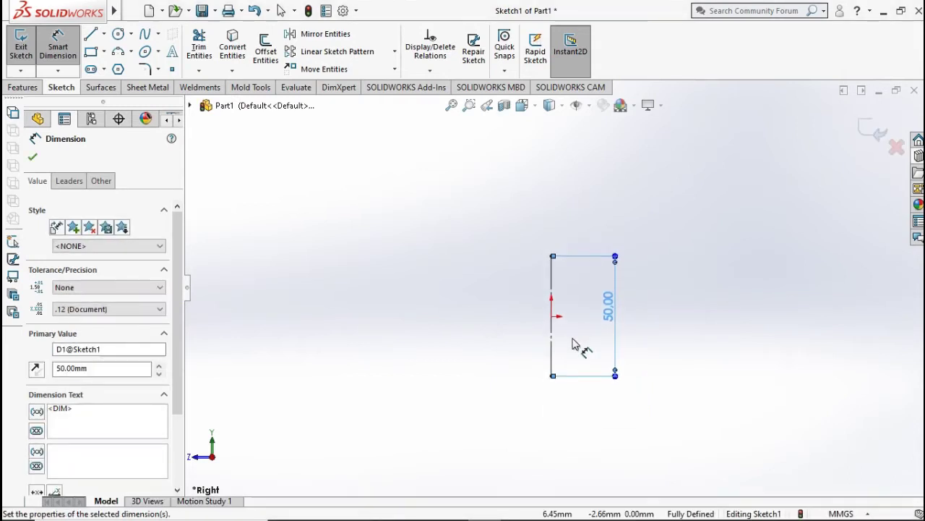
middle_click_drag(568, 337, 565, 315, "ctrl")
Draw an outer circle and a smaller concentric inner circle at both the top and bottom line endpoints
scroll(554, 293, "down", 2)
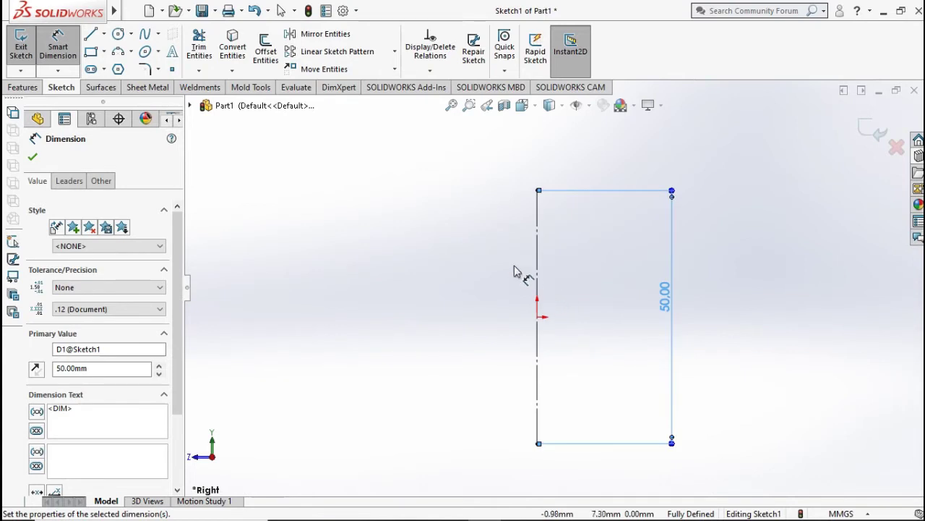
left_click(117, 34)
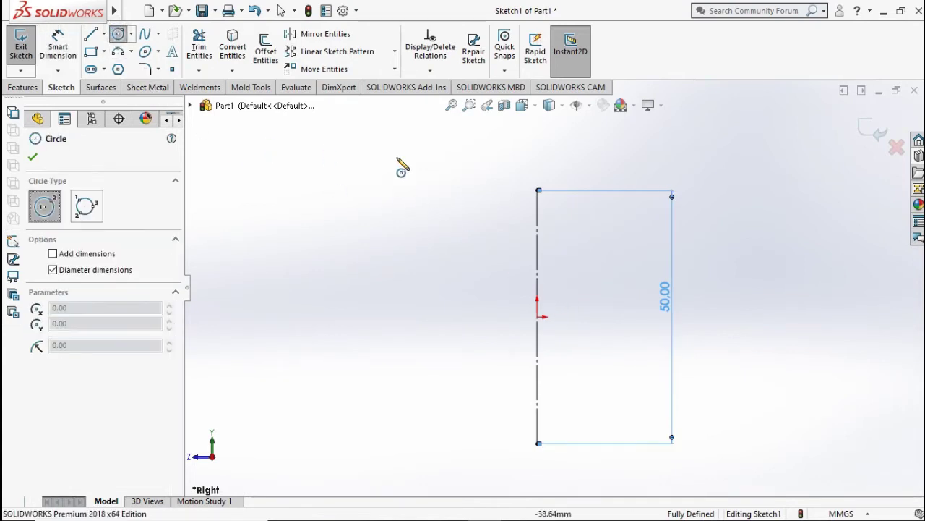
left_click(538, 191)
left_click(563, 255)
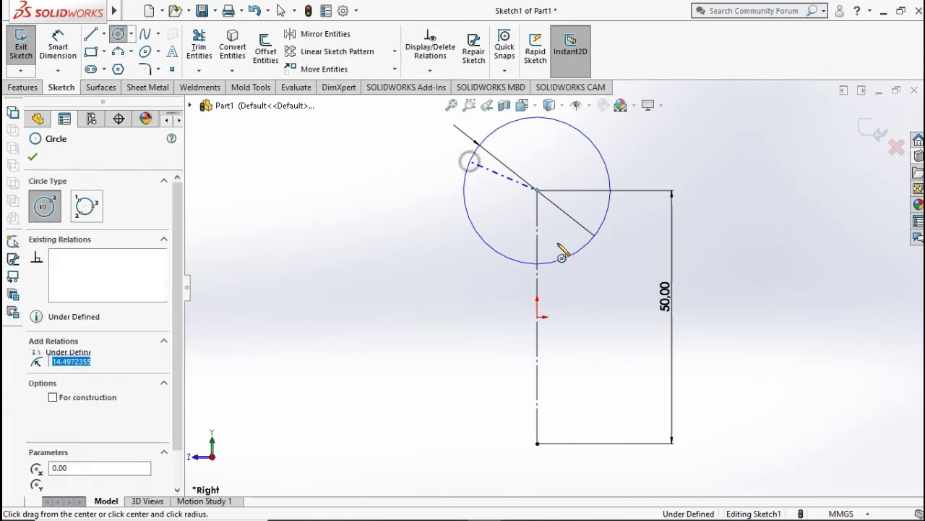
left_click(538, 444)
left_click(495, 400)
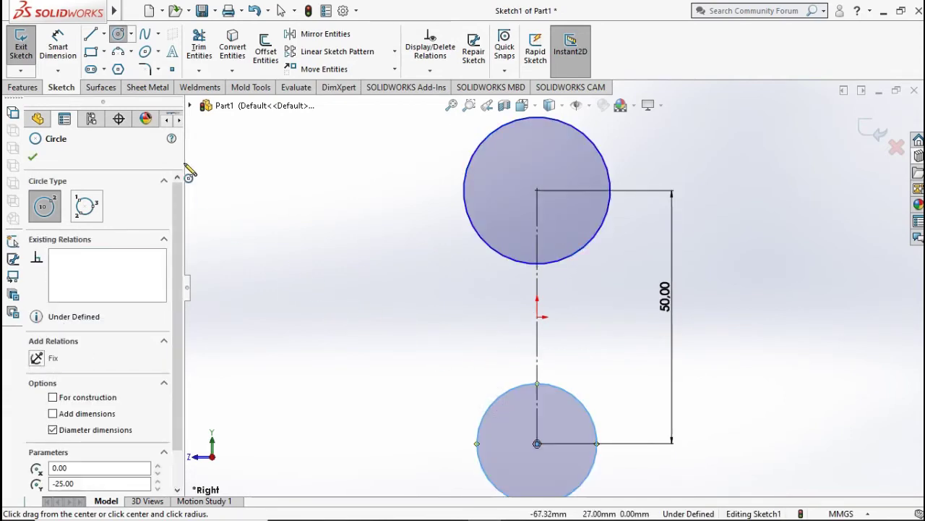
left_click(537, 190)
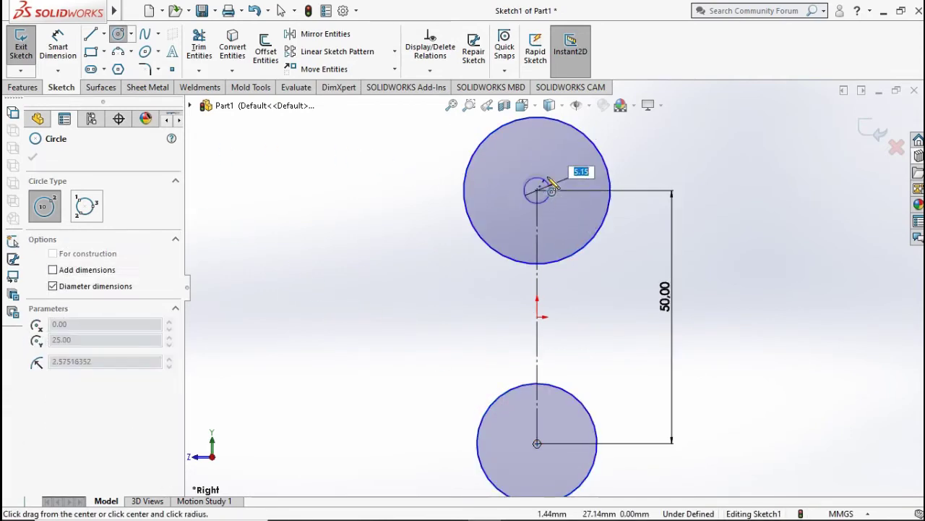
left_click(553, 161)
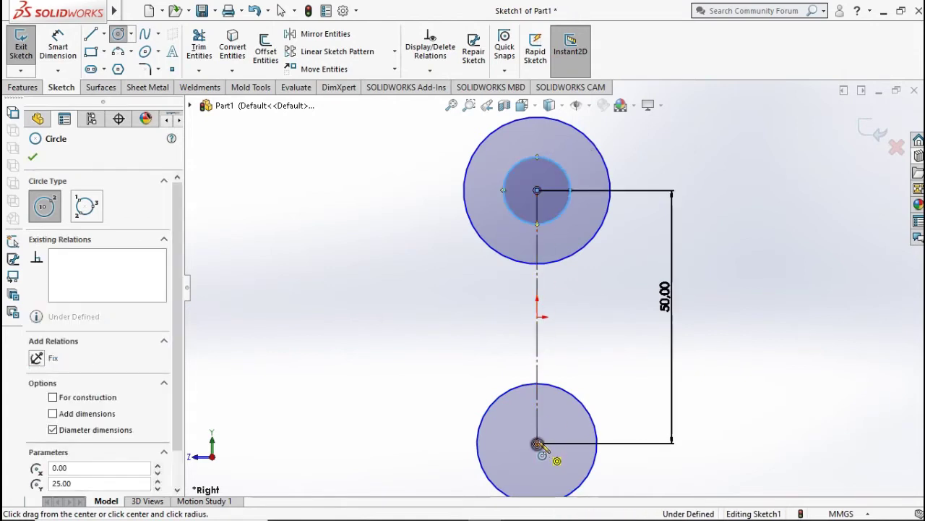
left_click(537, 443)
left_click(554, 424)
Dimension the top outer circle to Ø20 mm and the top inner circle to Ø10 mm
left_click(65, 56)
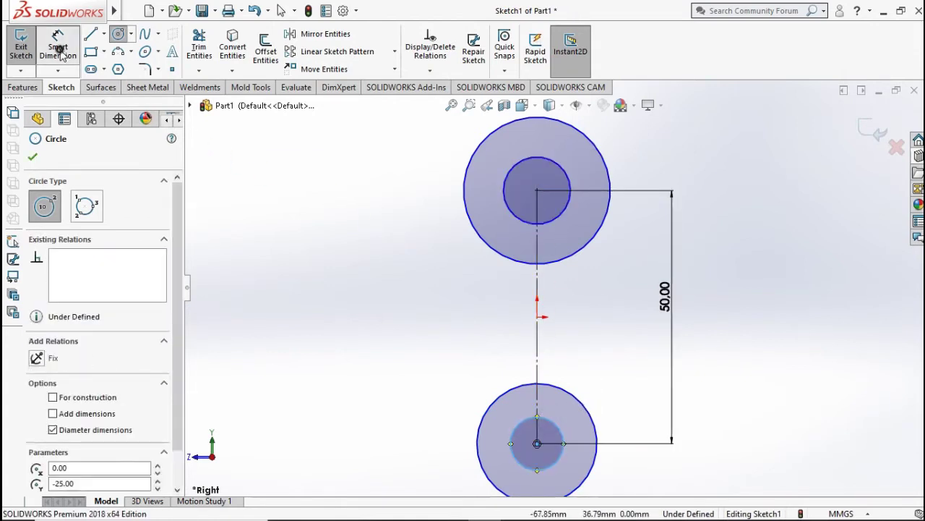
left_click(472, 158)
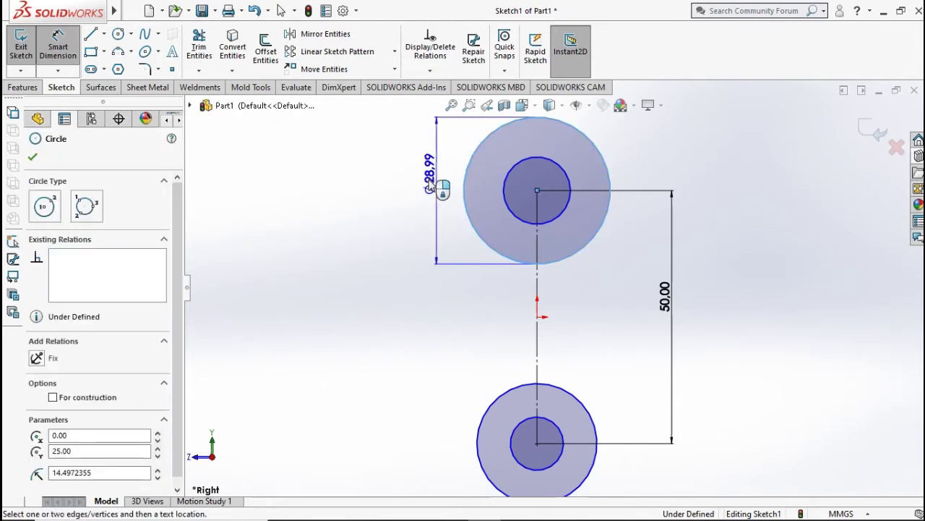
left_click(406, 193)
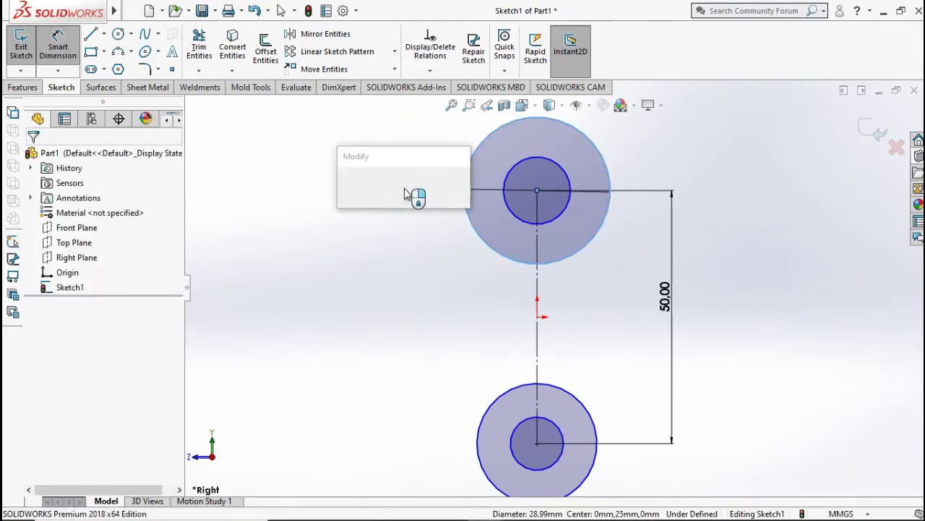
type("20")
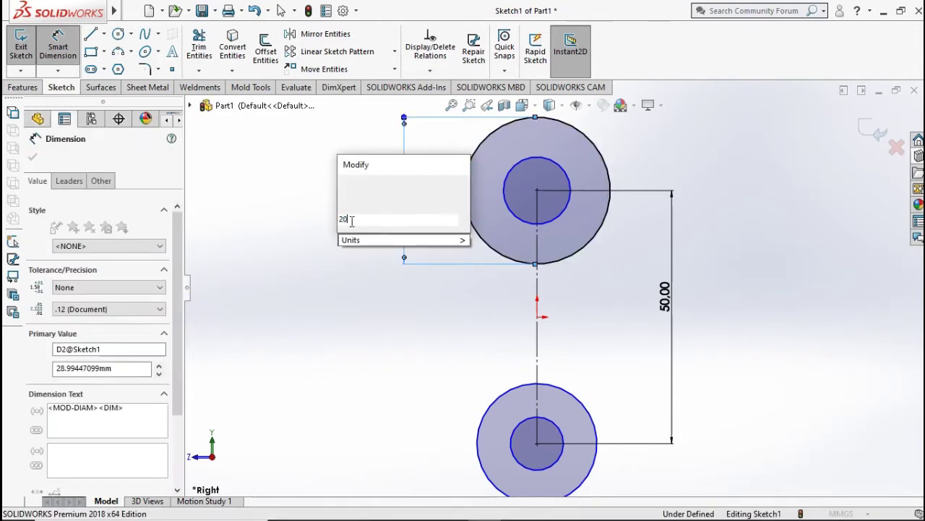
left_click(346, 185)
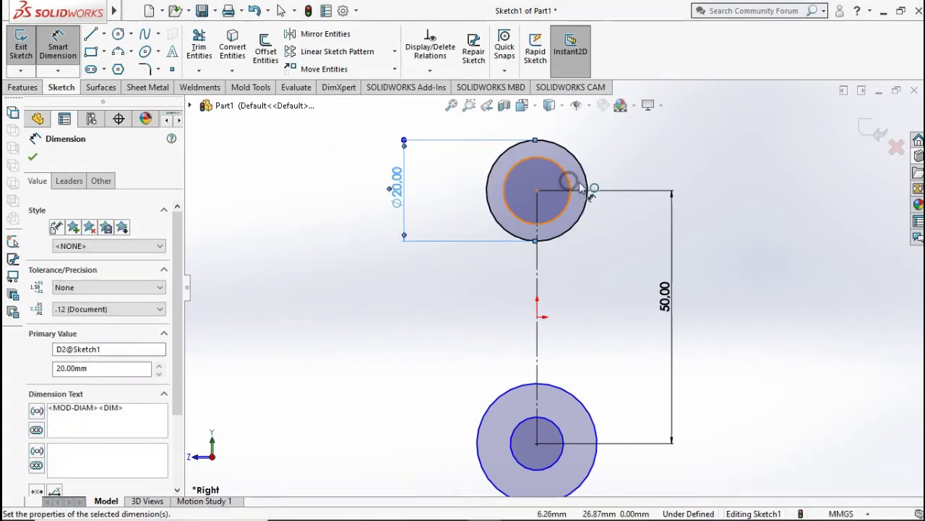
left_click(646, 185)
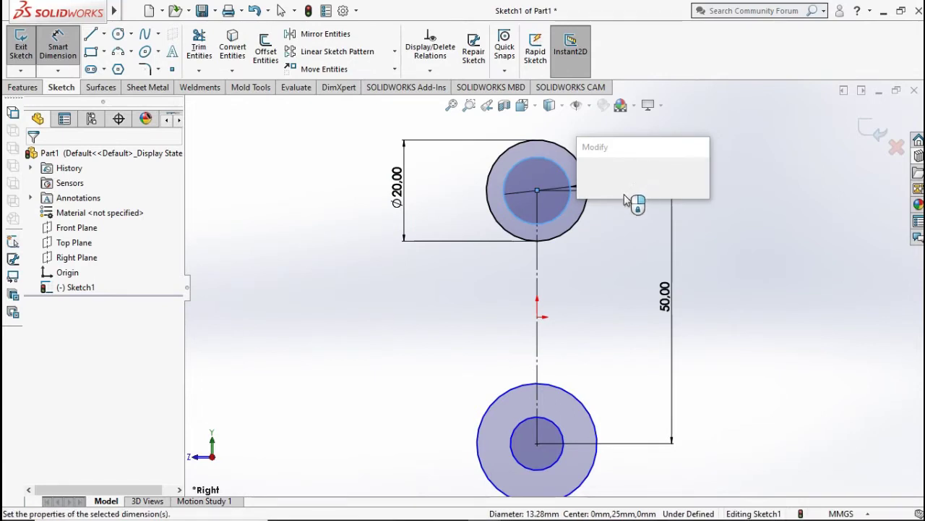
type("10")
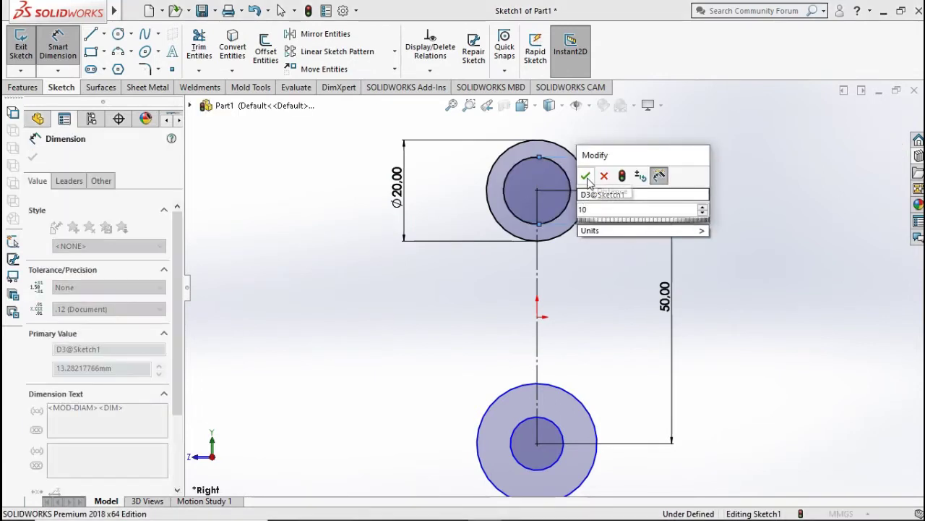
left_click(605, 175)
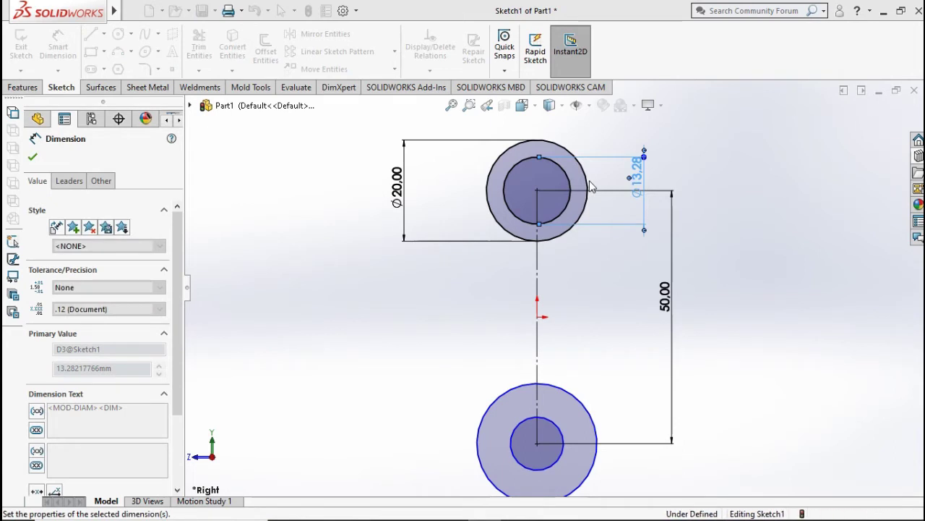
key("Escape")
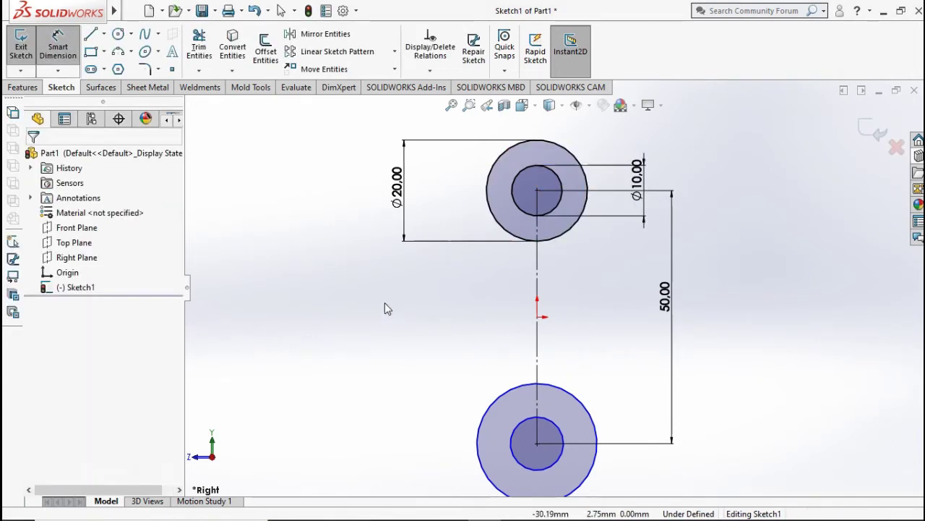
key("Escape")
Add Equal relations between the two outer circles and between the two inner circles
left_click(502, 226)
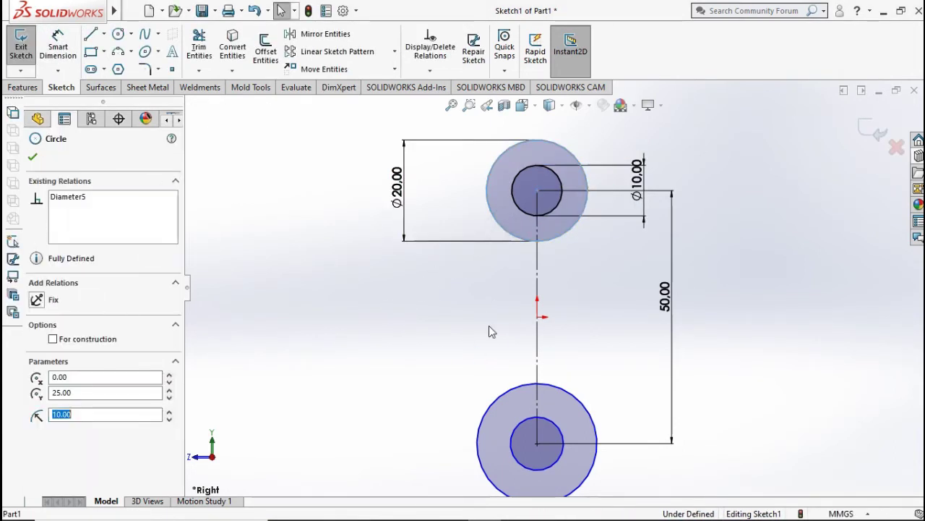
left_click(507, 388, "ctrl")
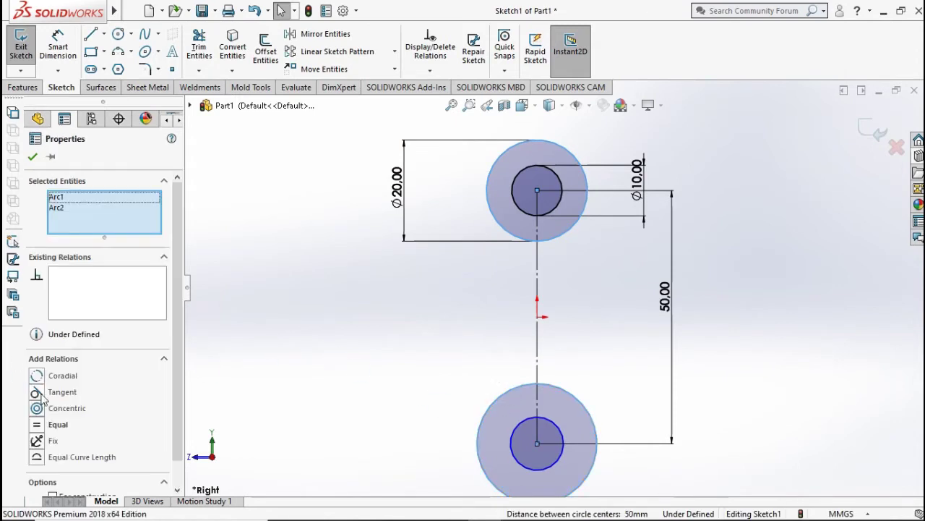
left_click(35, 425)
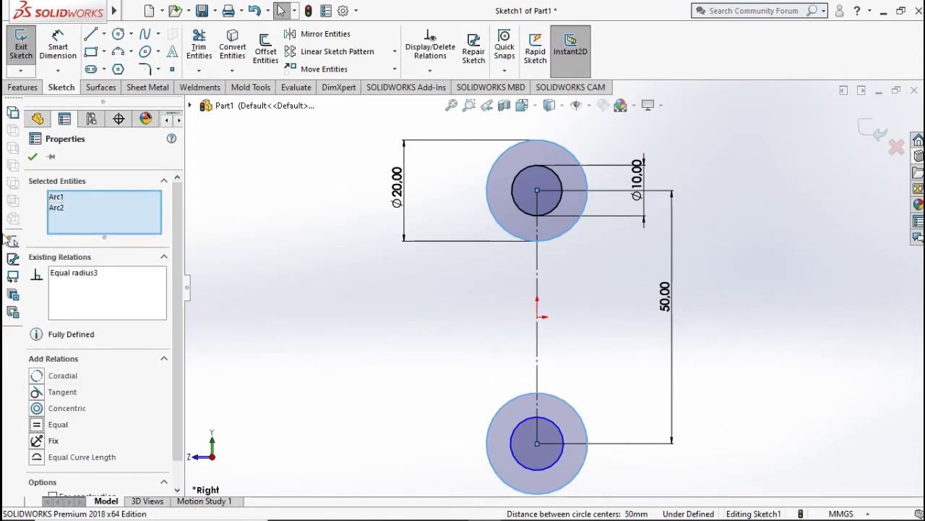
left_click(32, 156)
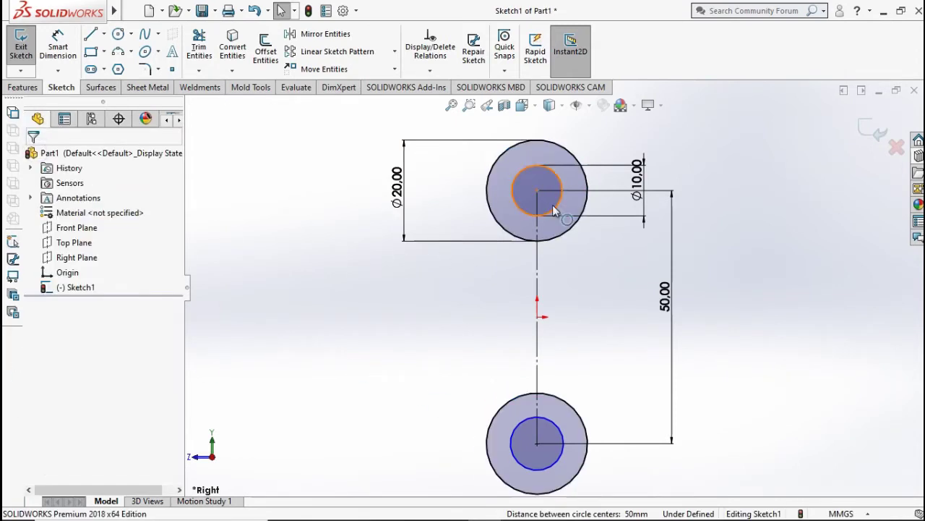
left_click(519, 217)
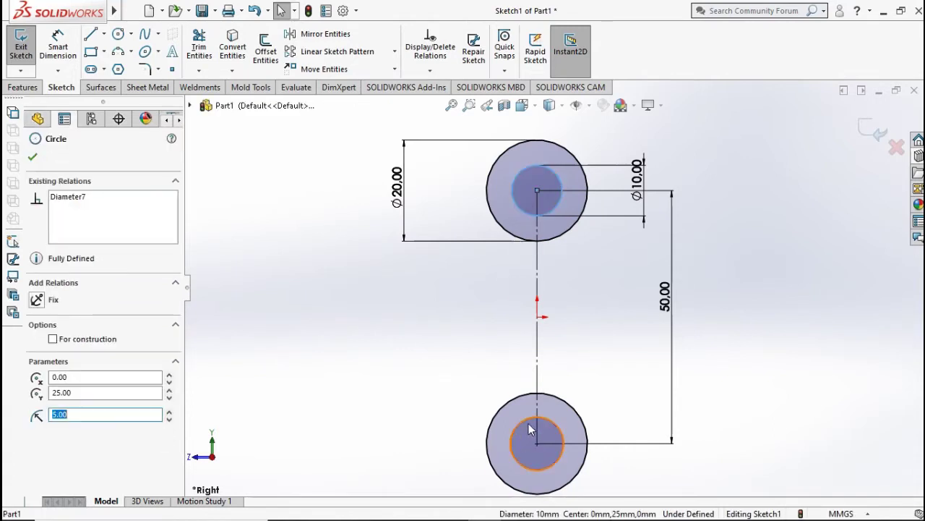
left_click(529, 425, "ctrl")
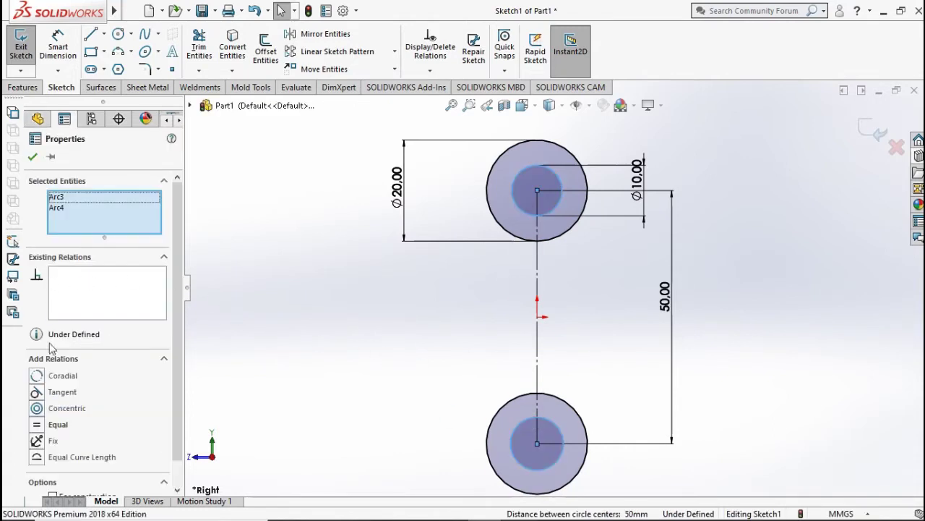
left_click(44, 428)
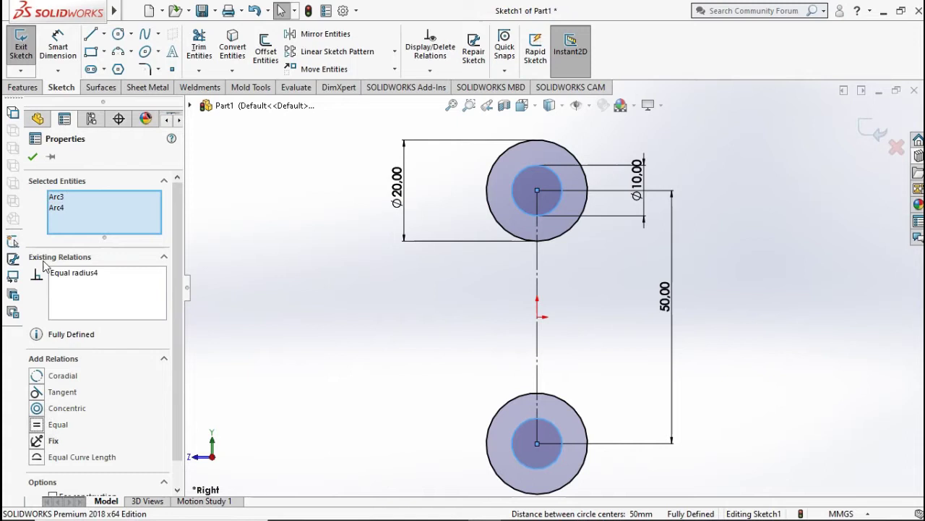
left_click(33, 157)
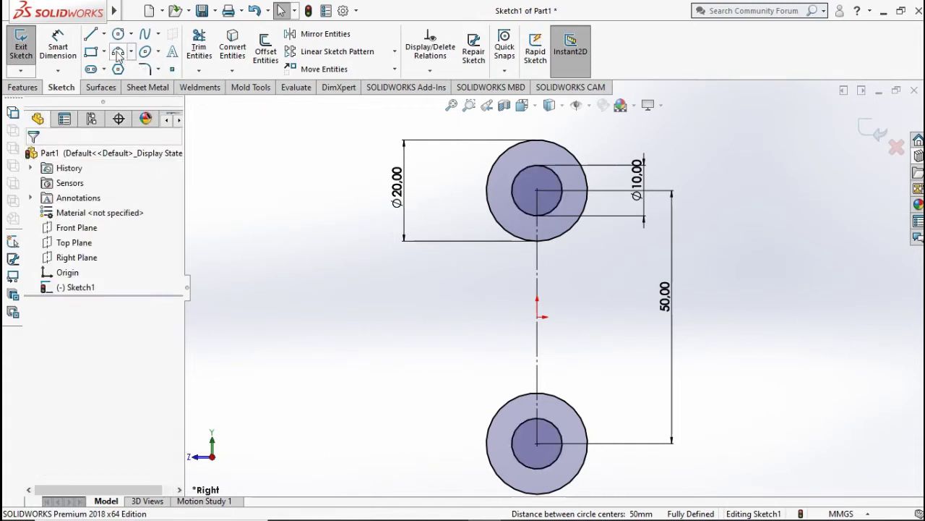
Draw left and right side lines from the top outer circle down to the bottom outer circle
left_click(90, 34)
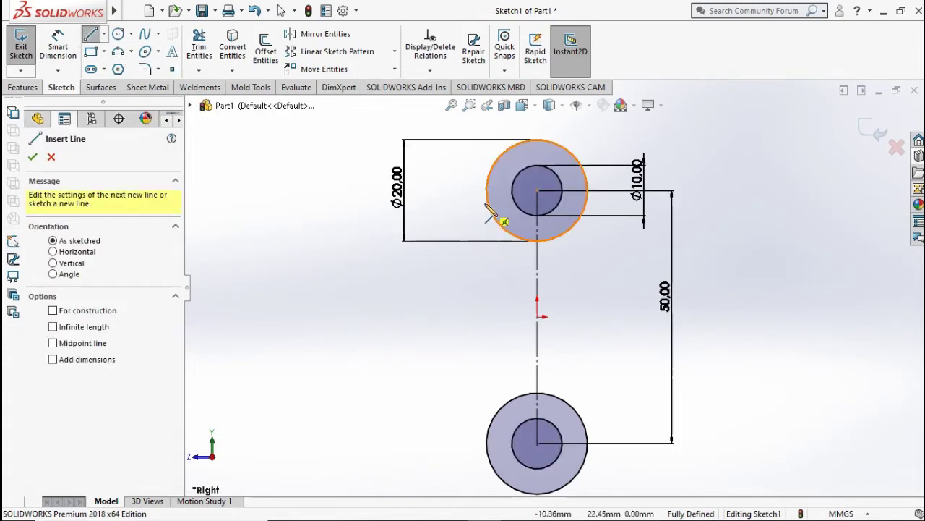
left_click(487, 193)
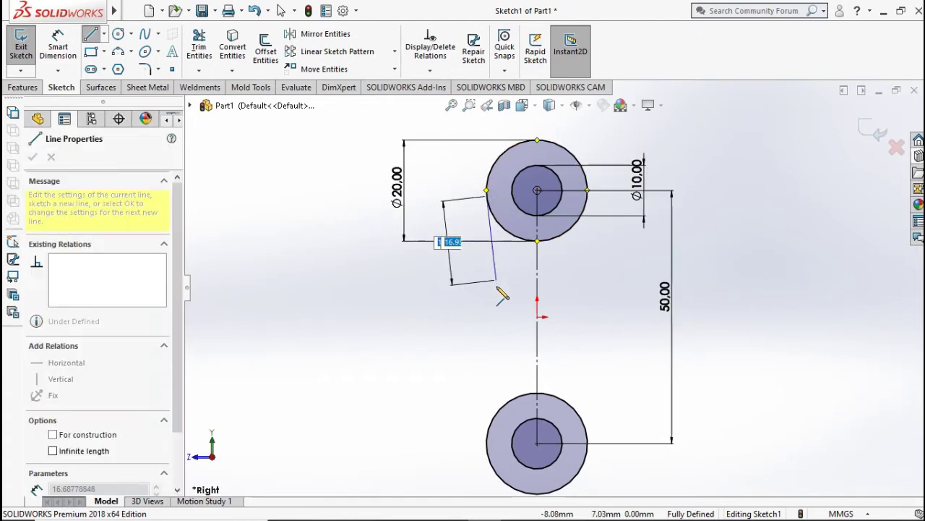
left_click(494, 417)
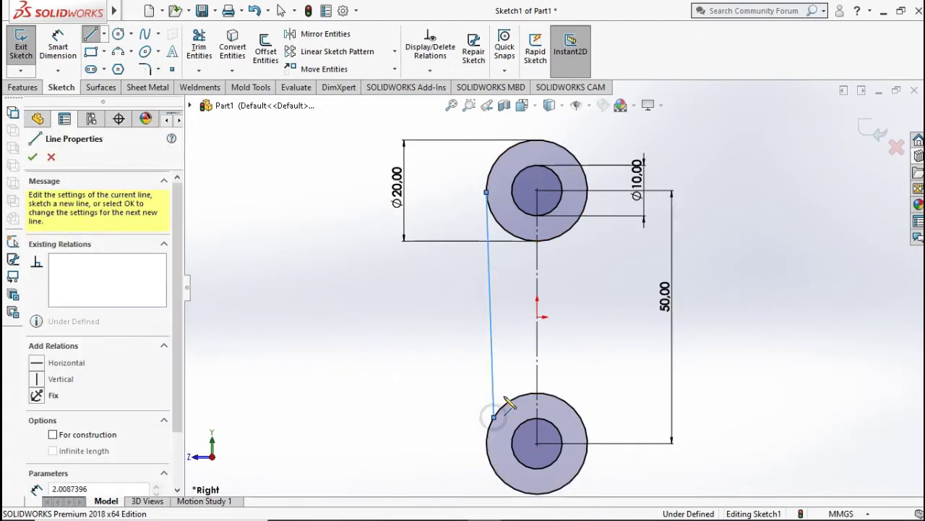
key("Escape")
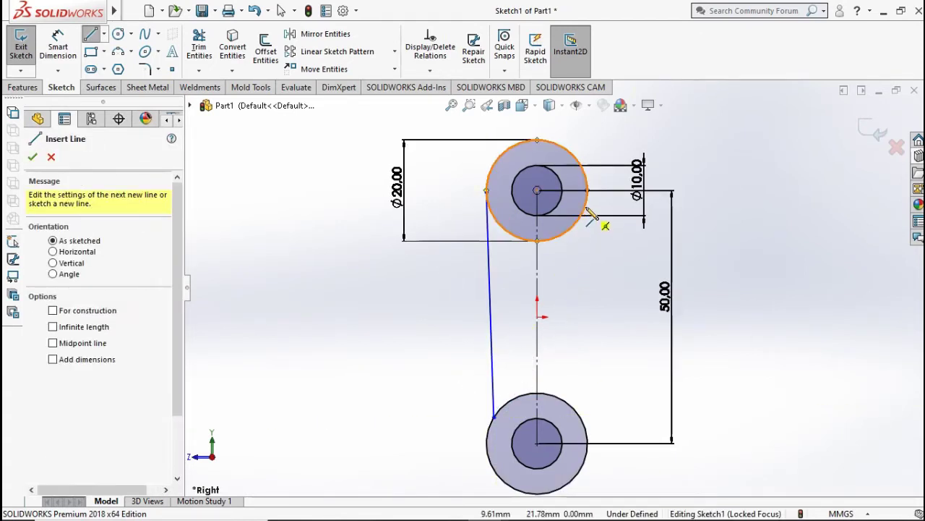
left_click(587, 190)
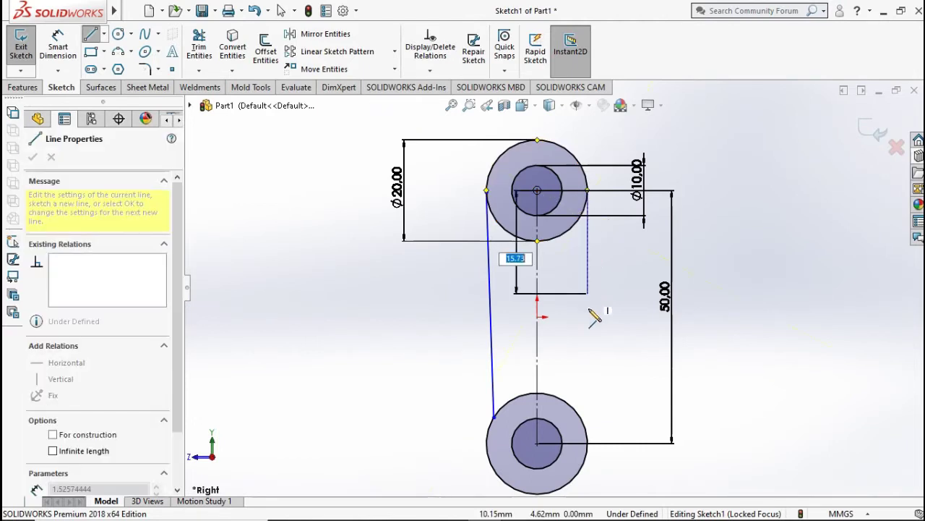
left_click(587, 442)
key("Escape")
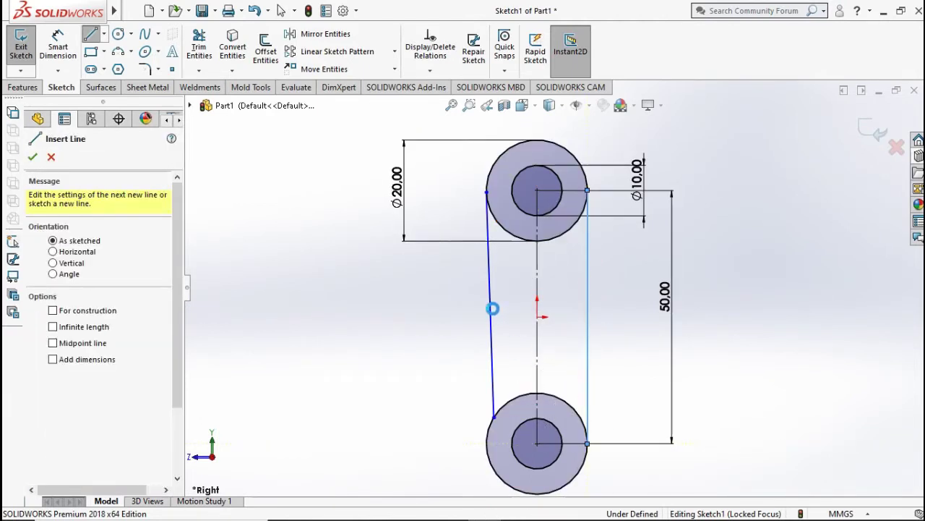
key("Escape")
left_click(497, 222)
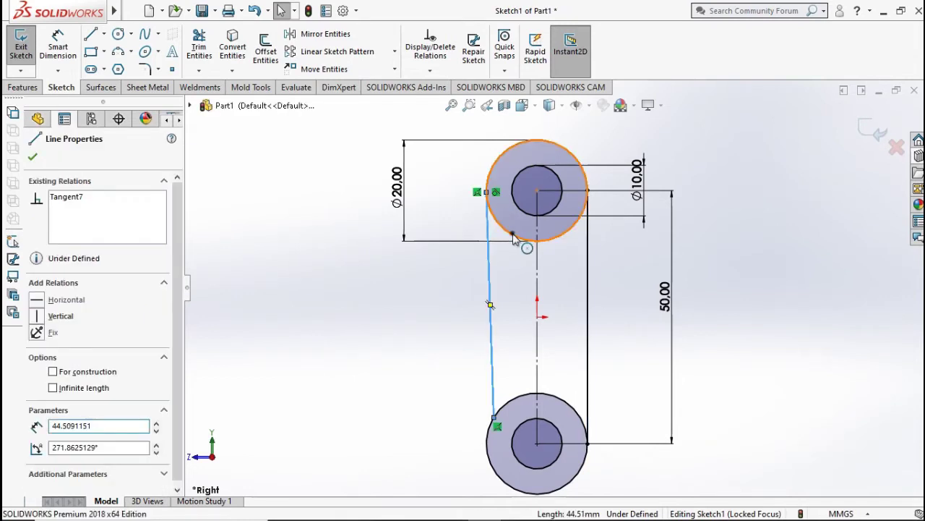
Make the left side line tangent to the top and bottom outer circles
left_click(513, 241, "ctrl")
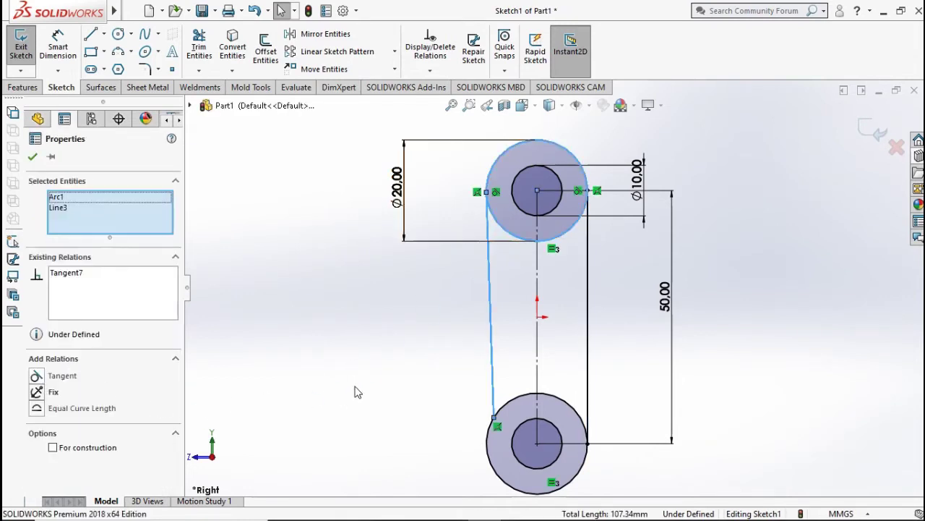
left_click(355, 391)
left_click(514, 405)
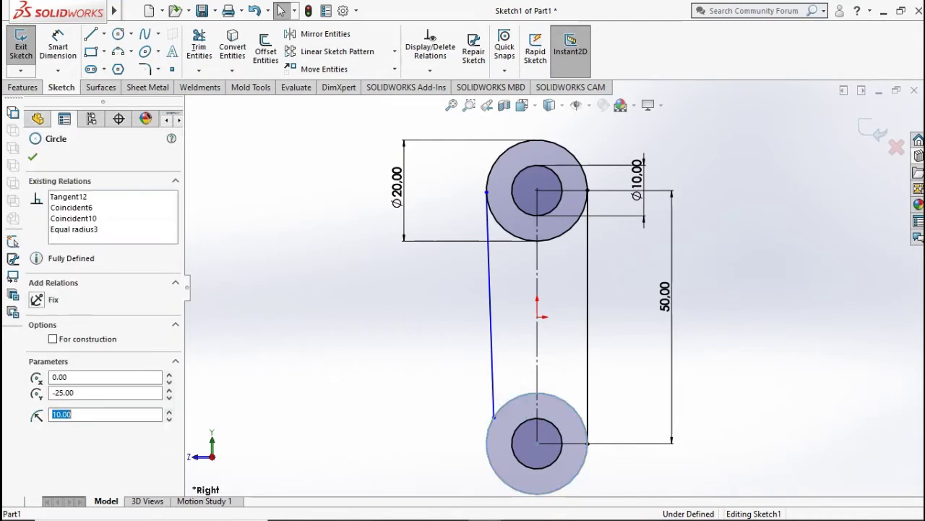
left_click(494, 391)
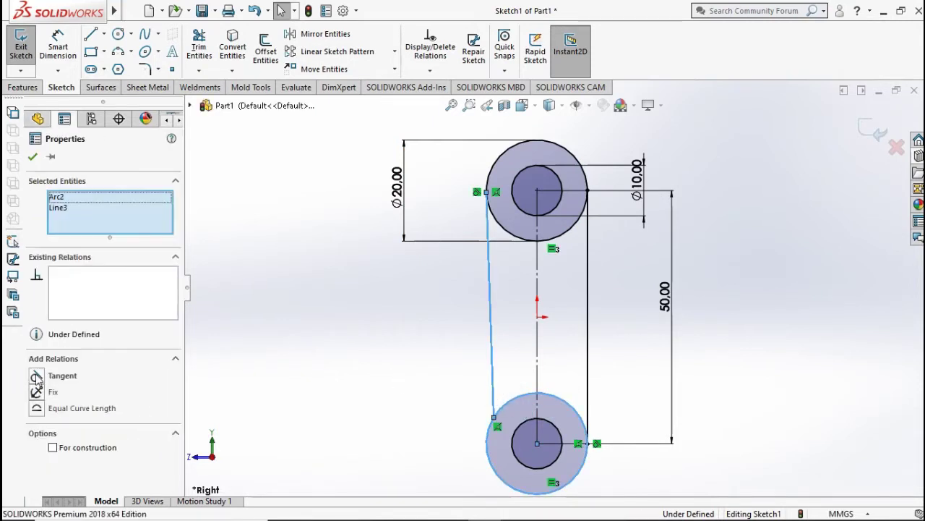
left_click(36, 376)
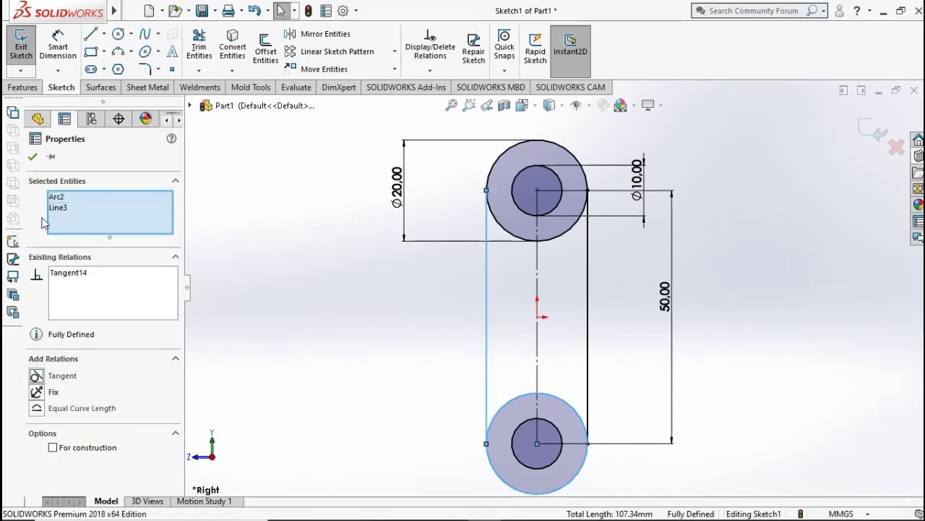
left_click(32, 158)
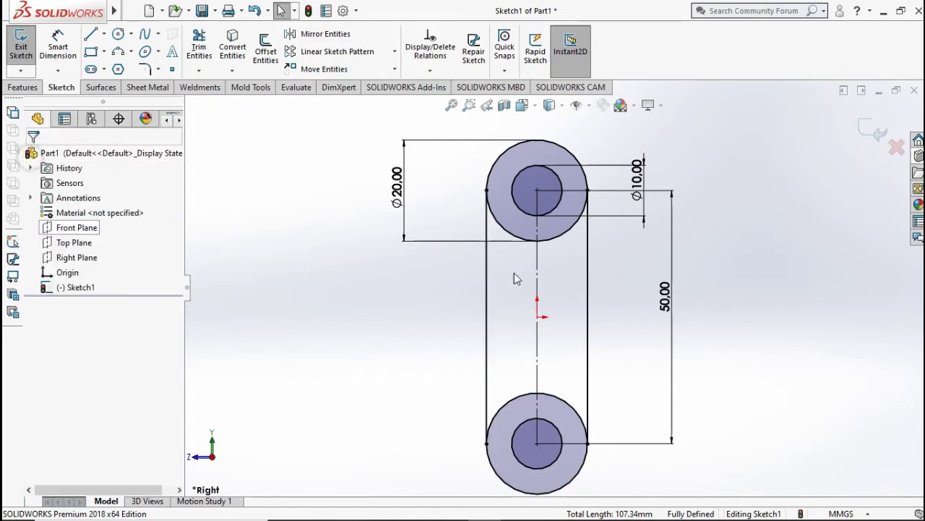
Make the right side line tangent to the top and bottom outer circles
left_click(577, 234)
left_click(589, 242, "ctrl")
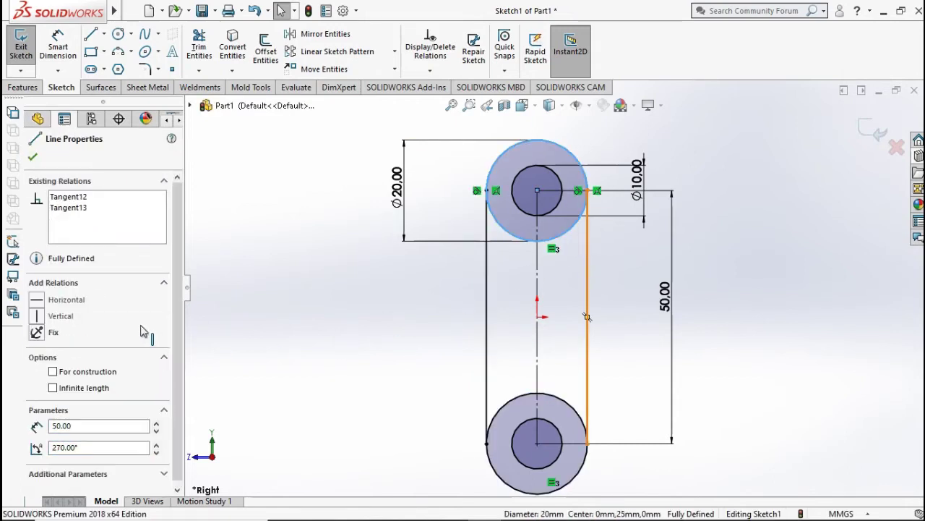
left_click(636, 391)
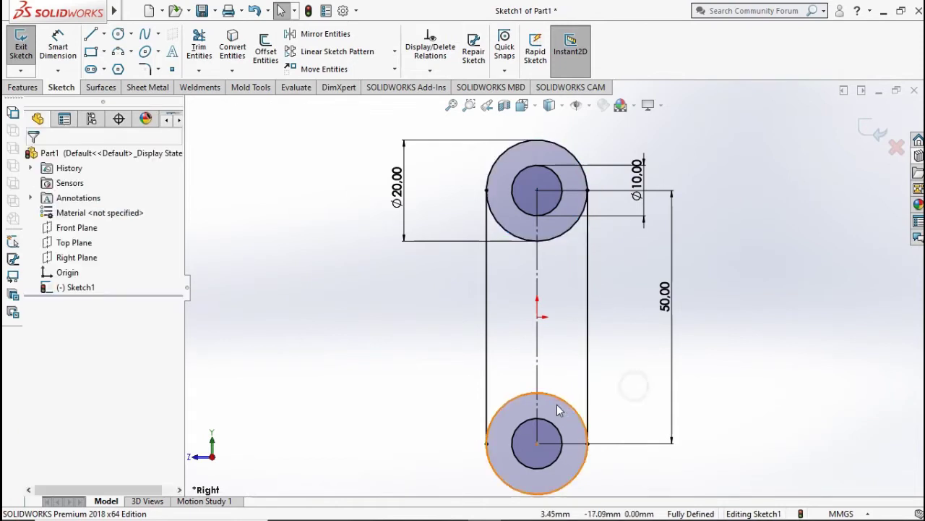
left_click(574, 407)
left_click(588, 402, "ctrl")
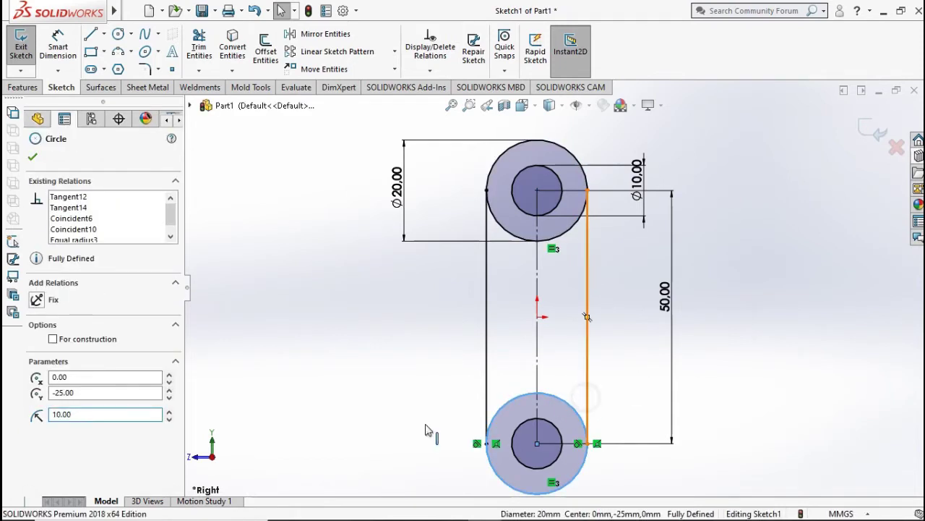
left_click(272, 331)
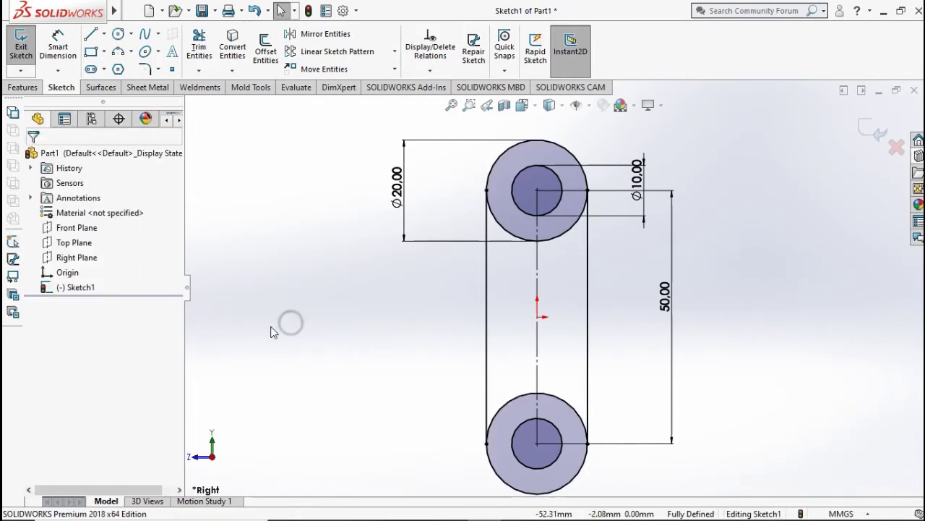
Power-trim the inner arcs of the top and bottom outer circles, keeping only their outer arcs
left_click(199, 47)
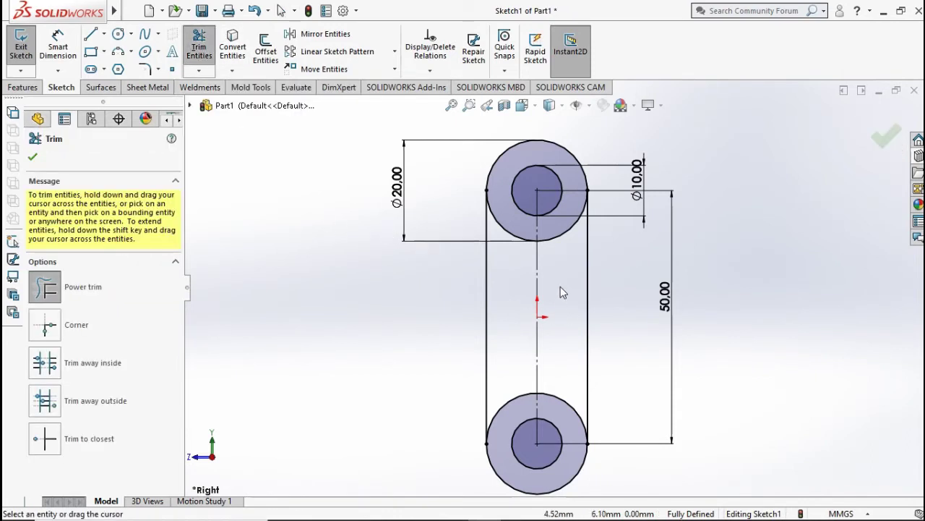
left_click_drag(567, 262, 562, 227)
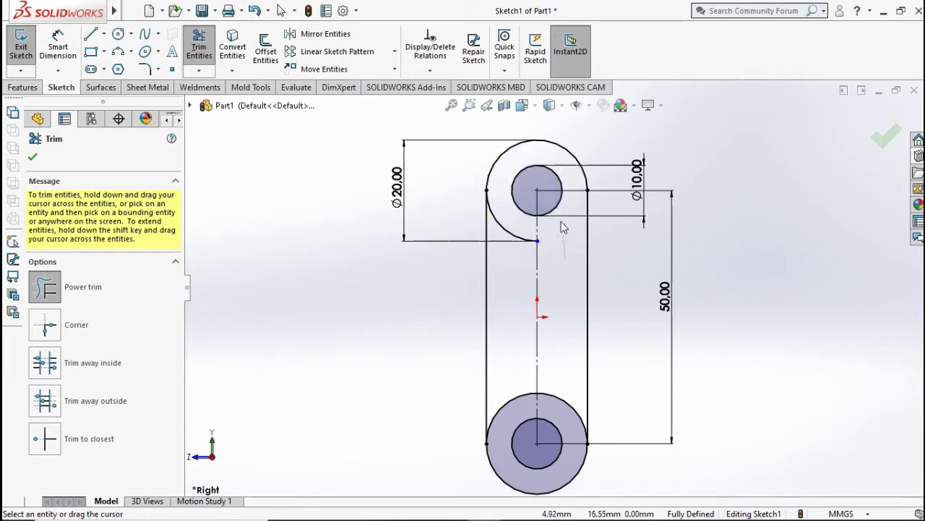
left_click_drag(518, 288, 518, 231)
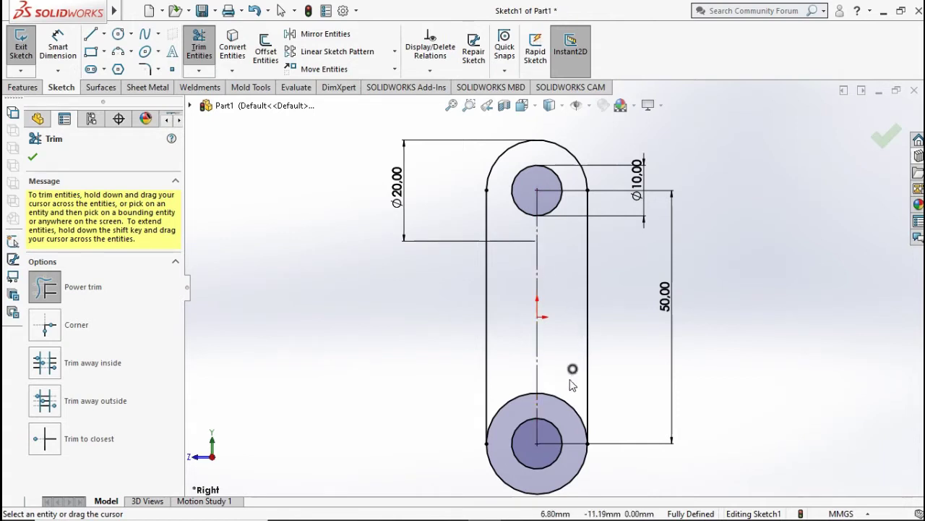
mouse_move(571, 385)
left_mouse_down()
mouse_move(567, 415)
mouse_move(518, 434)
left_mouse_up()
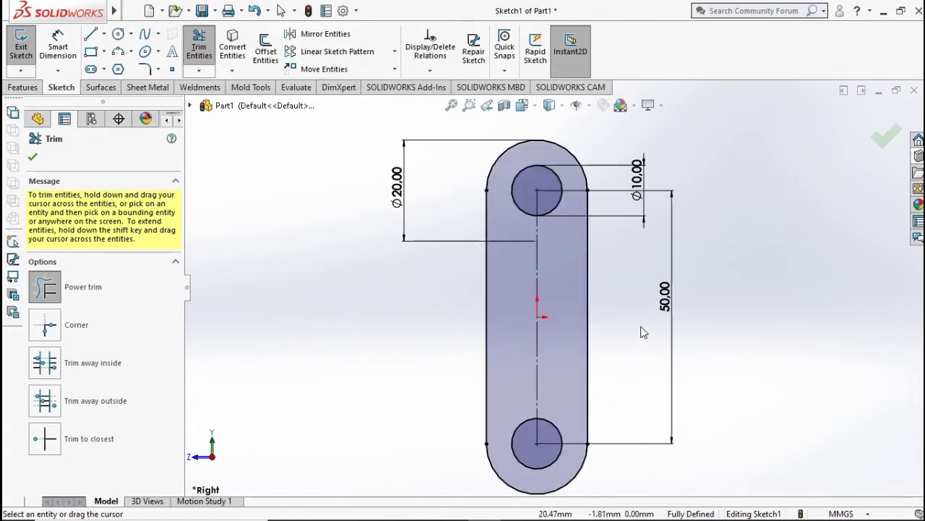
key("Escape")
Change the hole-spacing dimension from 50.00 to 30 mm
double_click(669, 295)
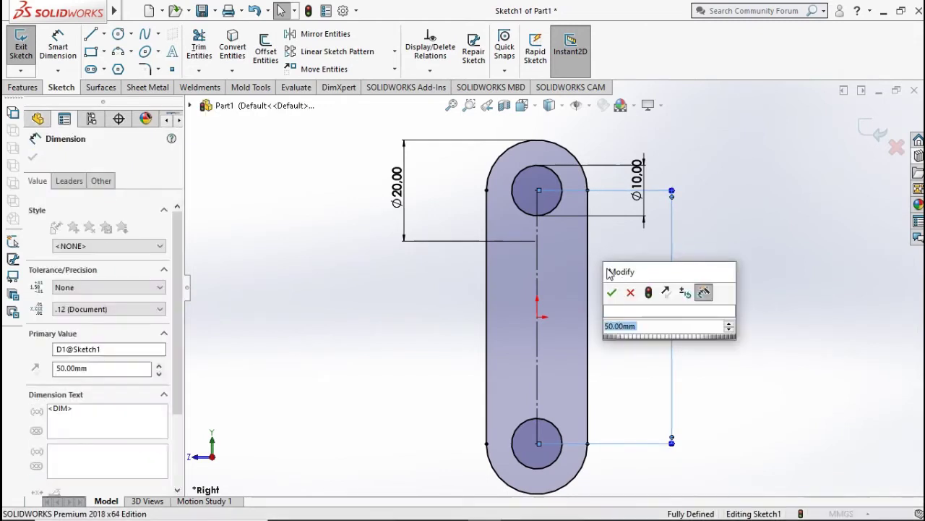
type("30")
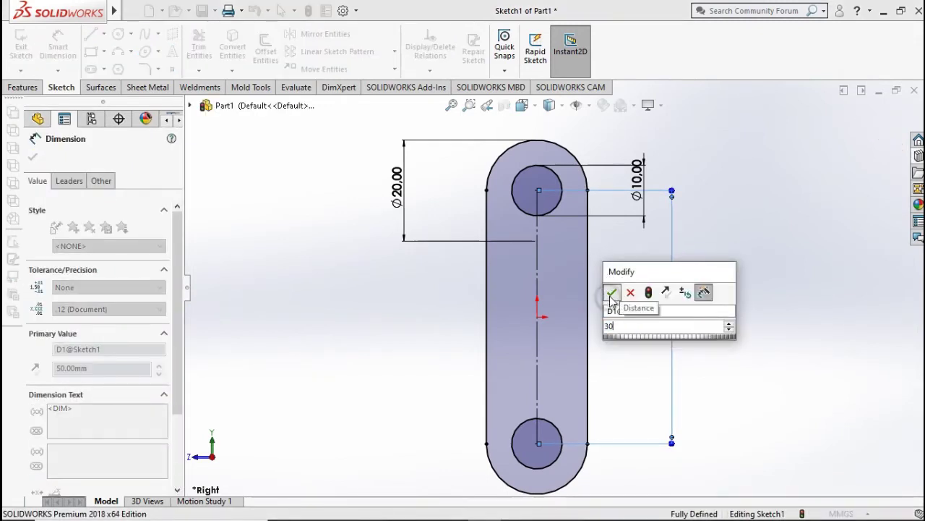
key("Escape")
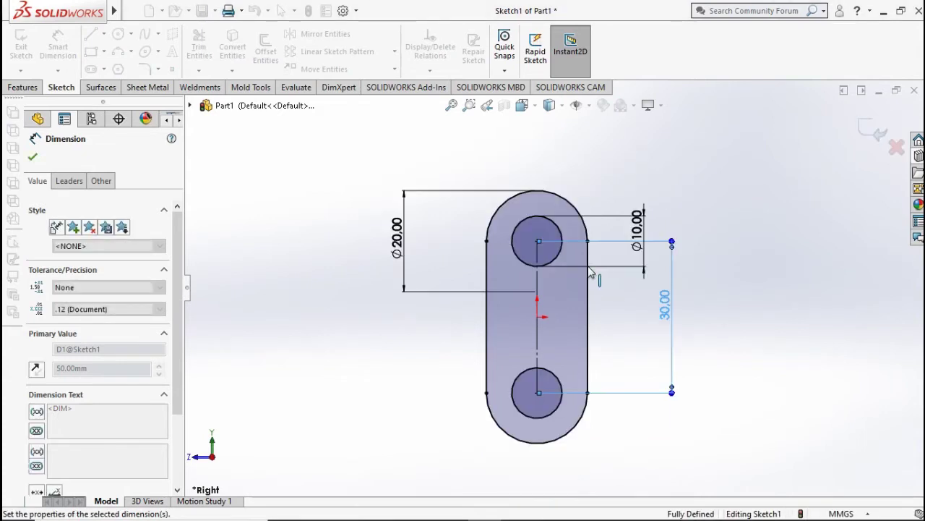
left_click(34, 158)
left_click(29, 86)
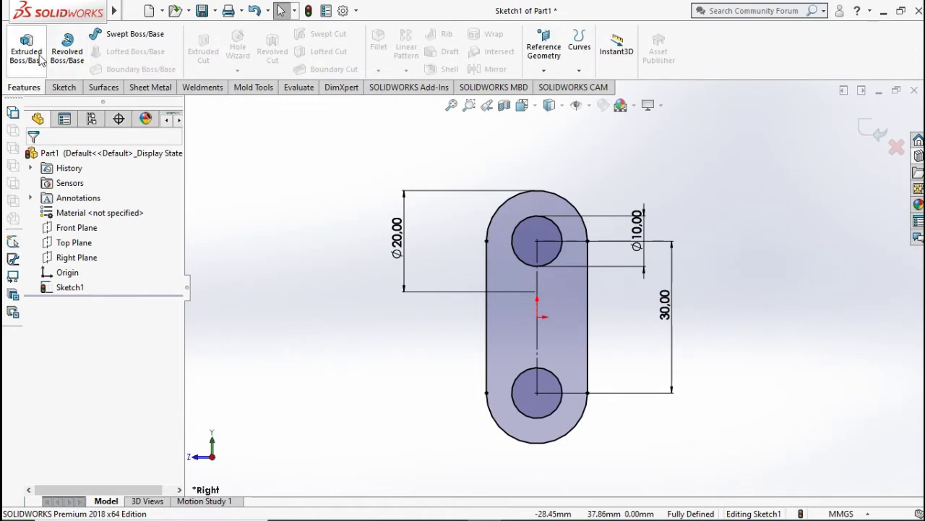
Extrude the link profile 20 mm with a Mid Plane end condition to create Boss-Extrude1
left_click(40, 59)
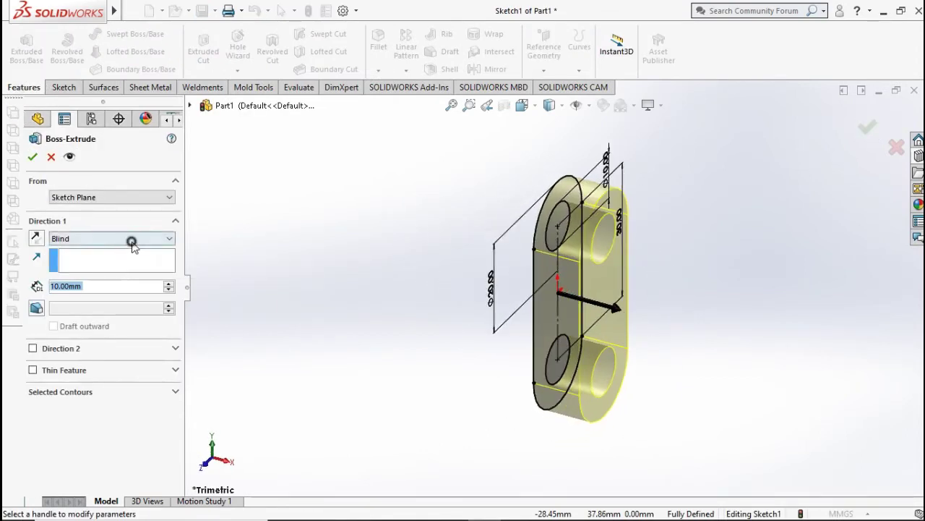
left_click(132, 239)
left_click(124, 287)
left_click(118, 239)
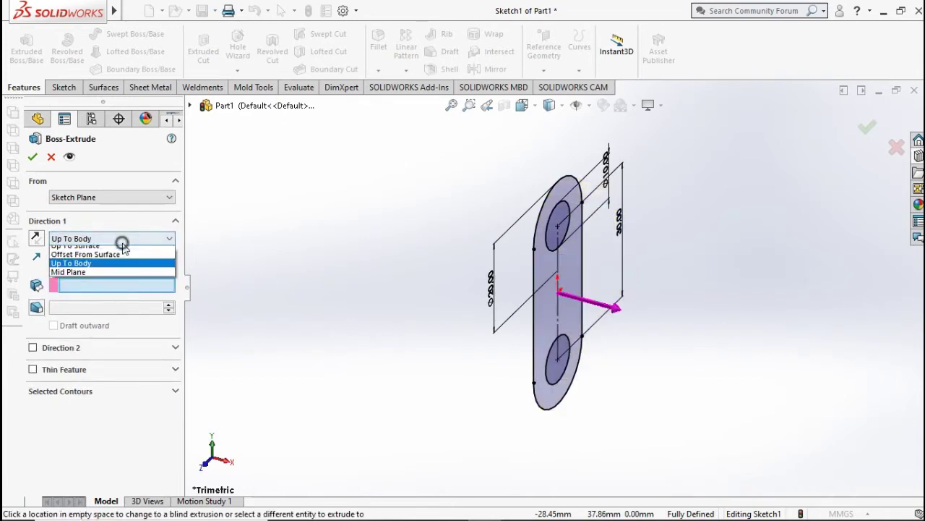
left_click(118, 295)
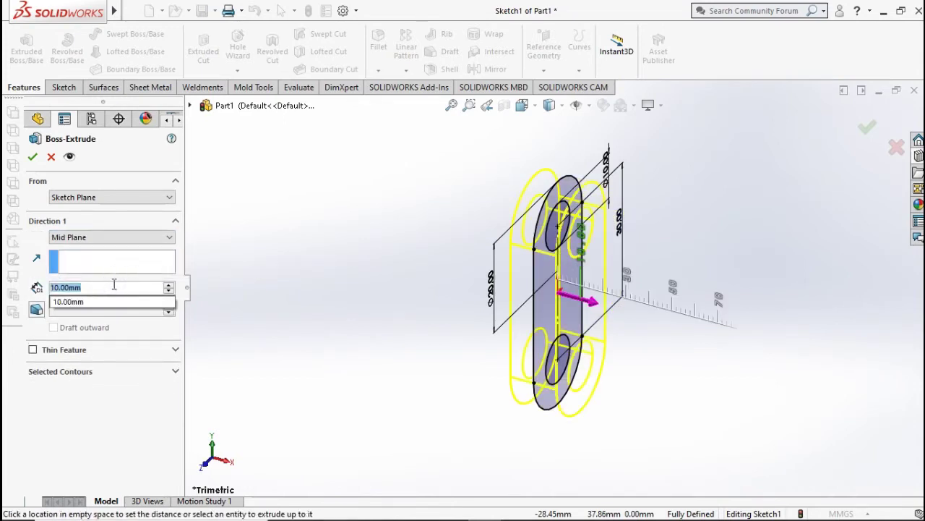
type("20")
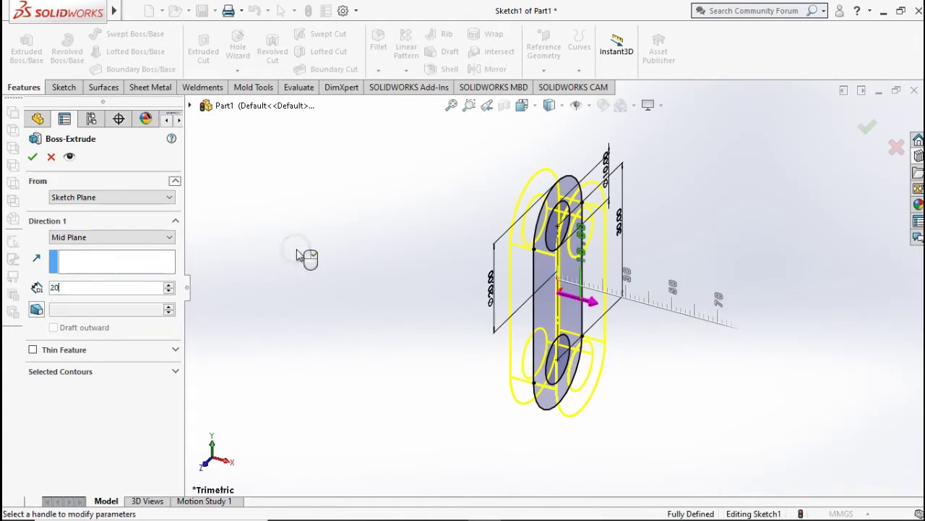
key("Return")
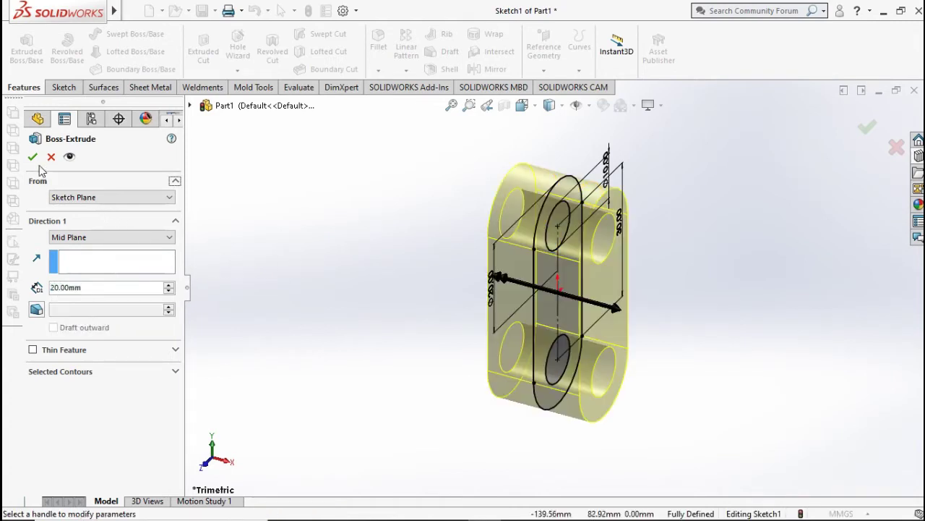
left_click(33, 156)
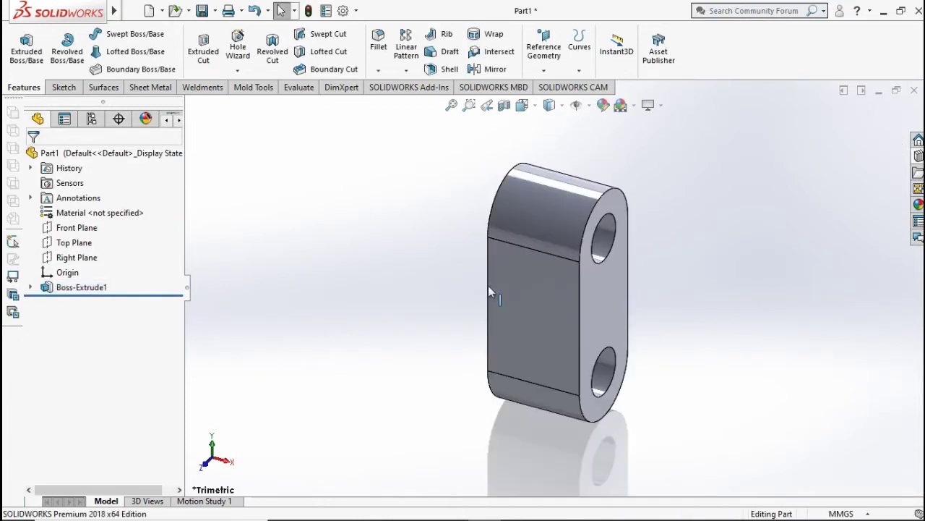
Sketch on the link's flat face with a horizontal and a vertical centerline from the origin
left_click(536, 277)
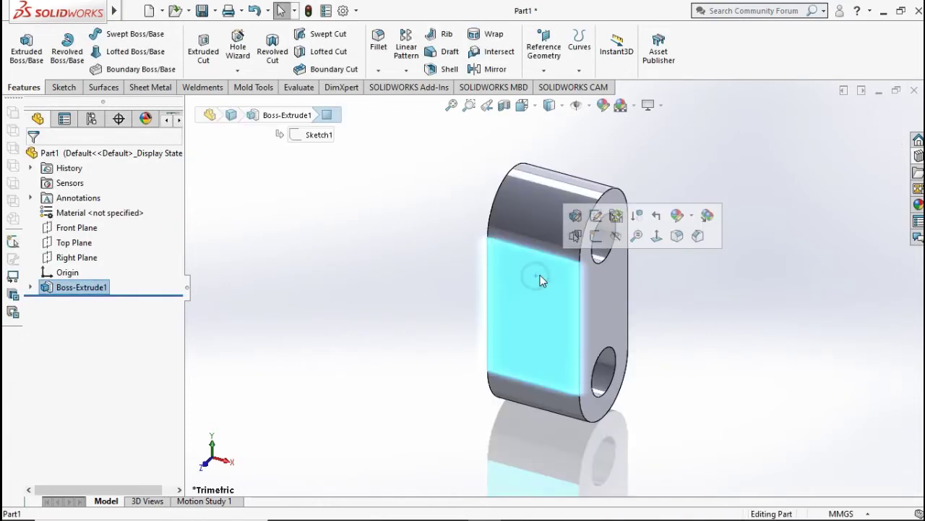
left_click(595, 236)
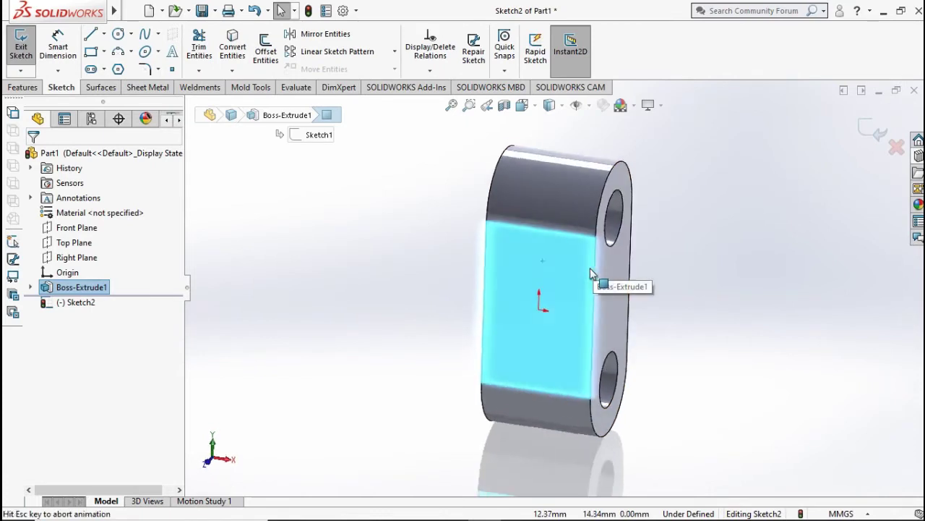
left_click(103, 34)
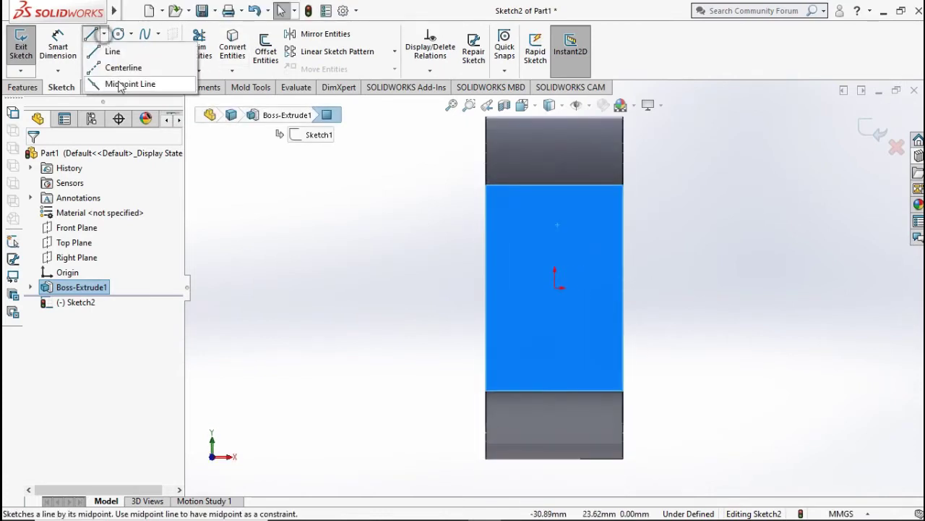
left_click(123, 66)
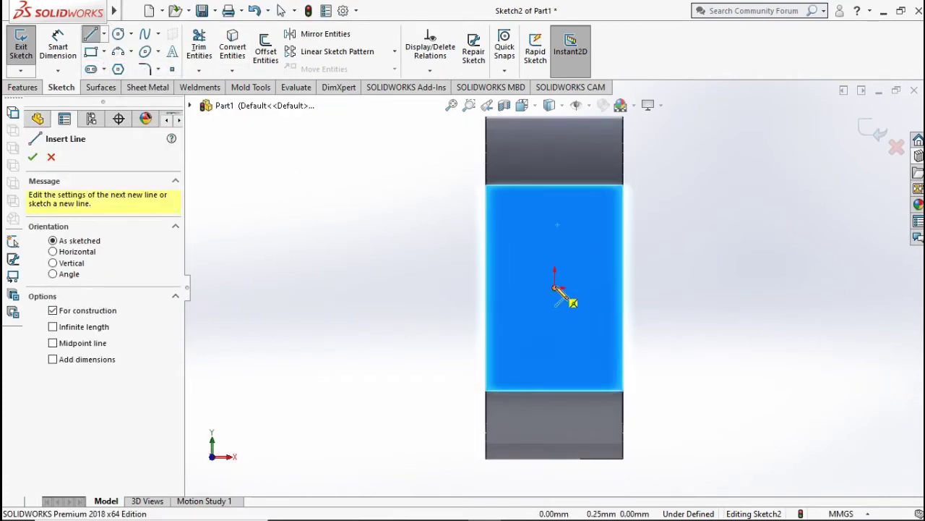
left_click(555, 287)
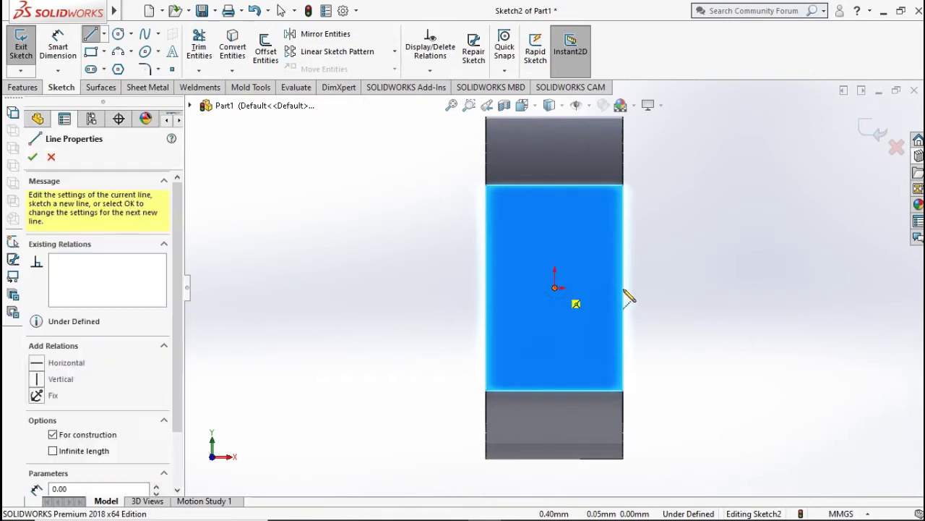
double_click(667, 288)
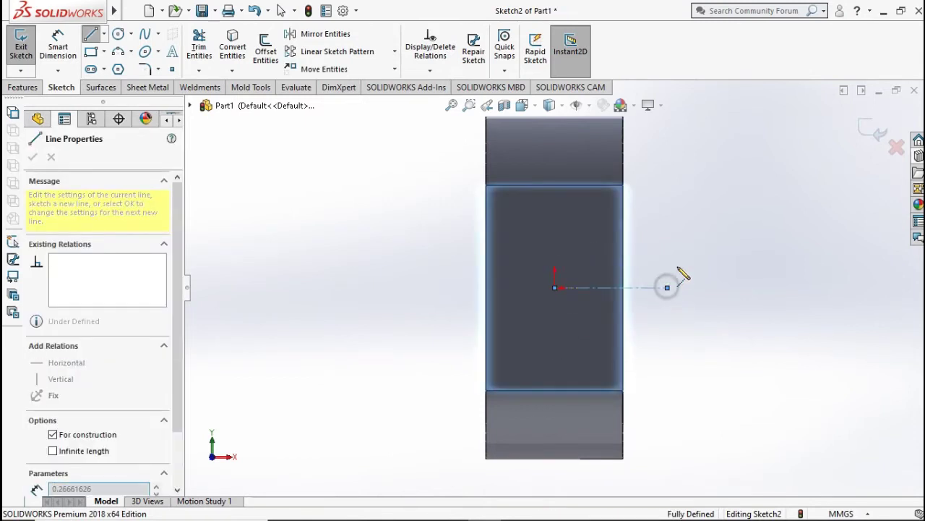
left_click(556, 288)
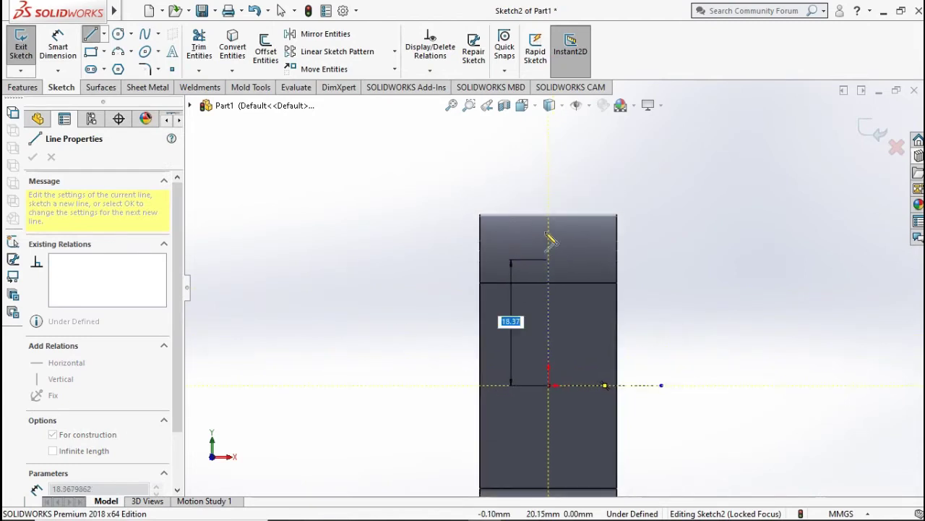
double_click(550, 191)
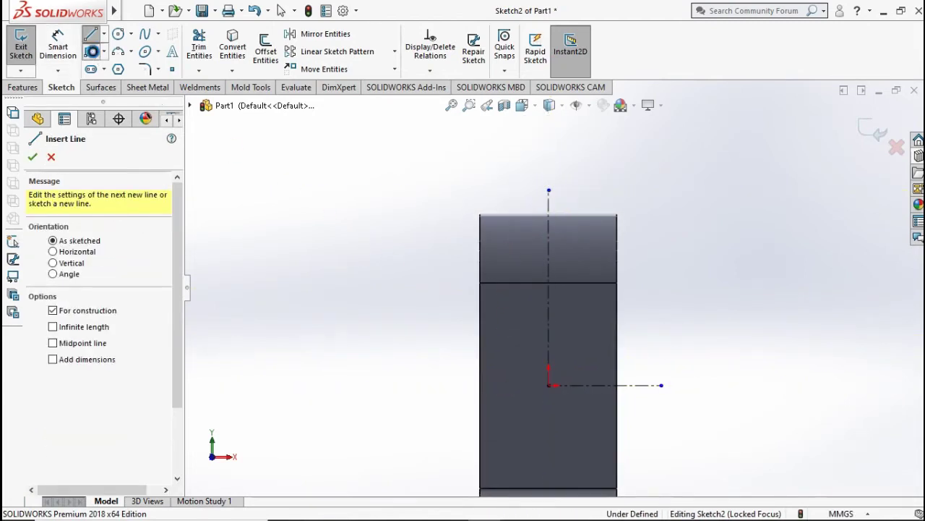
key("Escape")
Draw a corner rectangle across the top of the link, straddling the vertical centerline
key("r")
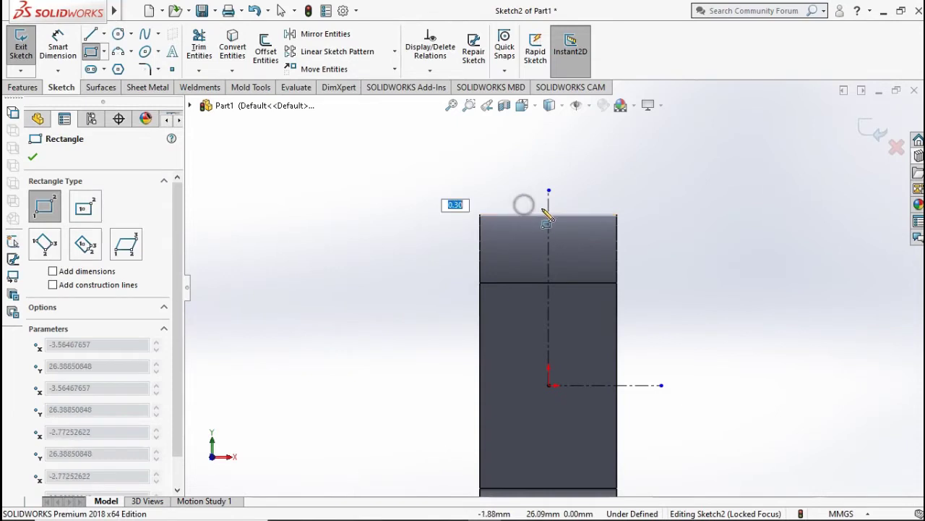
left_click(524, 205)
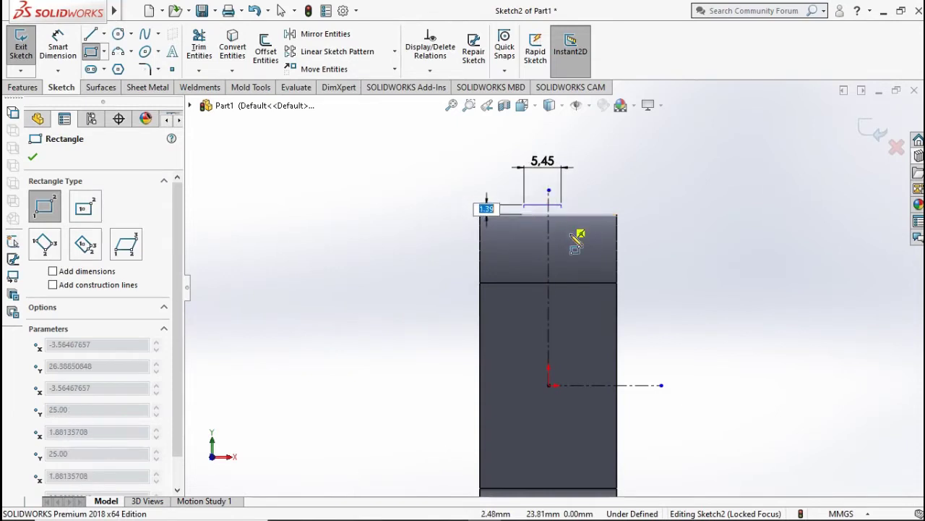
left_click(576, 346)
key("Escape")
scroll(578, 231, "up", 1)
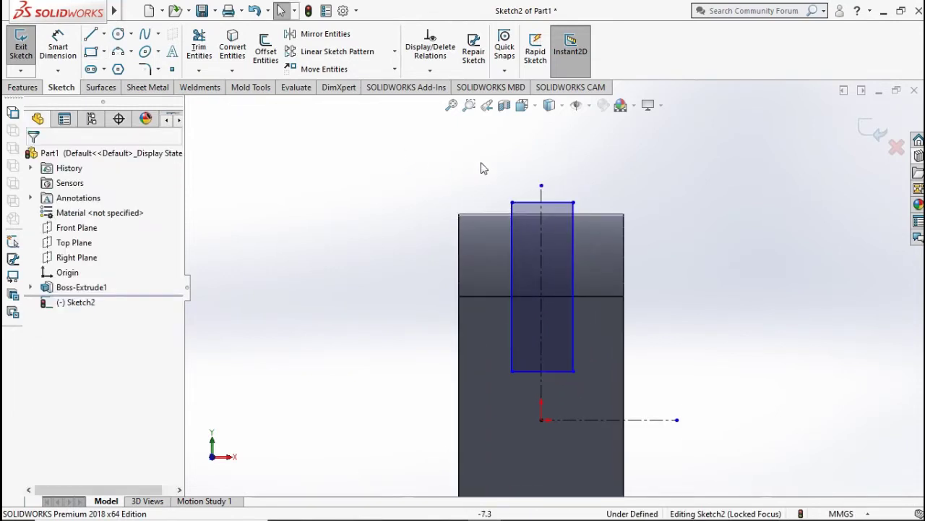
Dimension the rectangle's top edge to a width of 10 mm
left_click(58, 46)
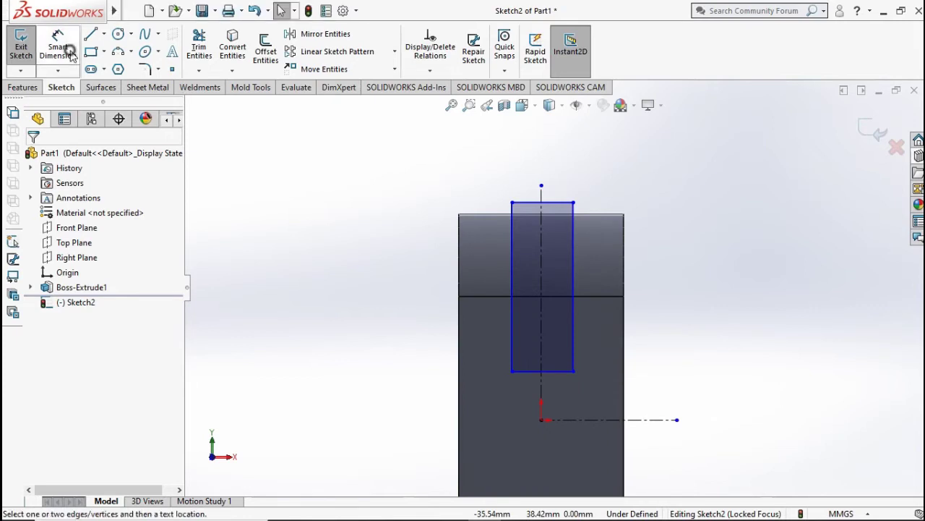
left_click(530, 203)
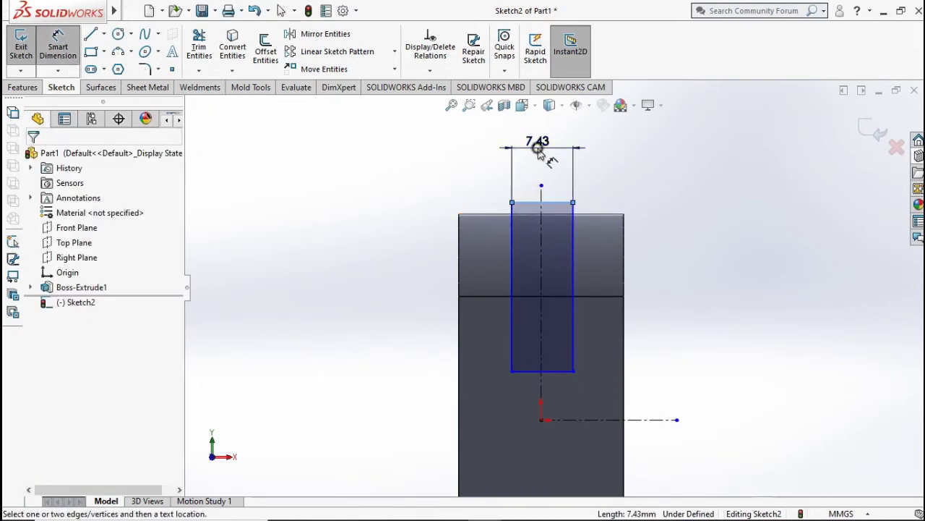
left_click(538, 154)
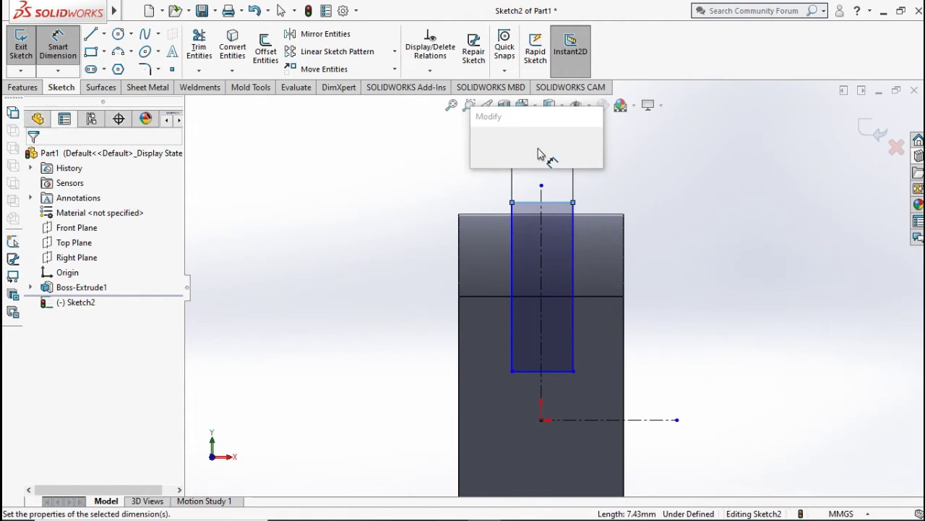
type("10")
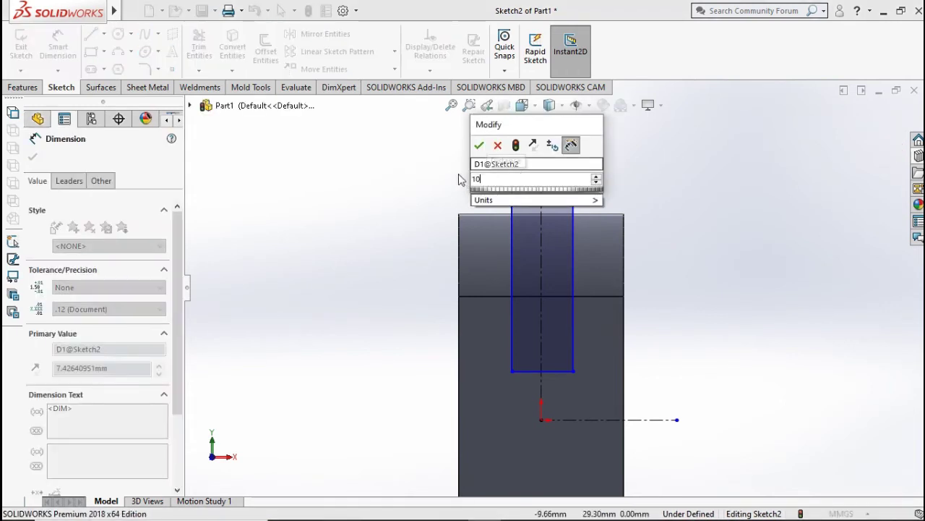
left_click(479, 145)
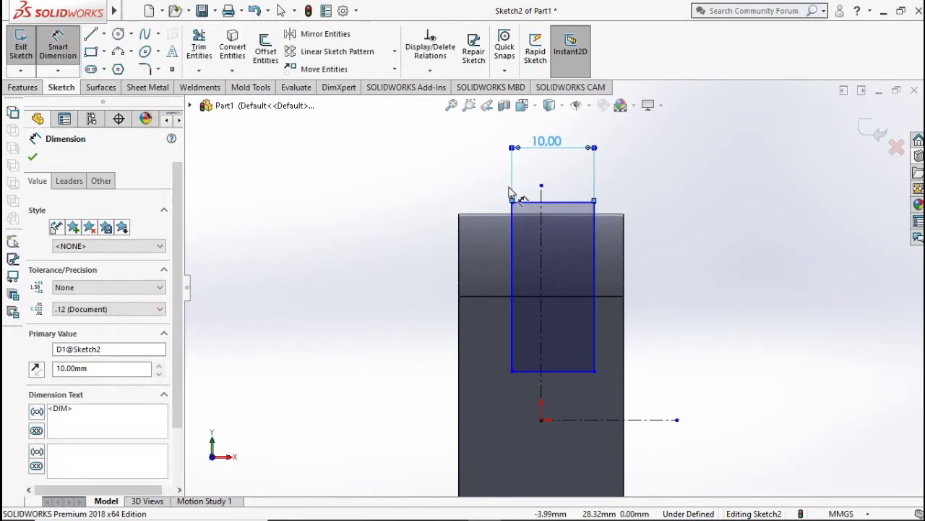
key("Escape")
Make the rectangle's side edges symmetric about the vertical centerline
left_click(512, 253)
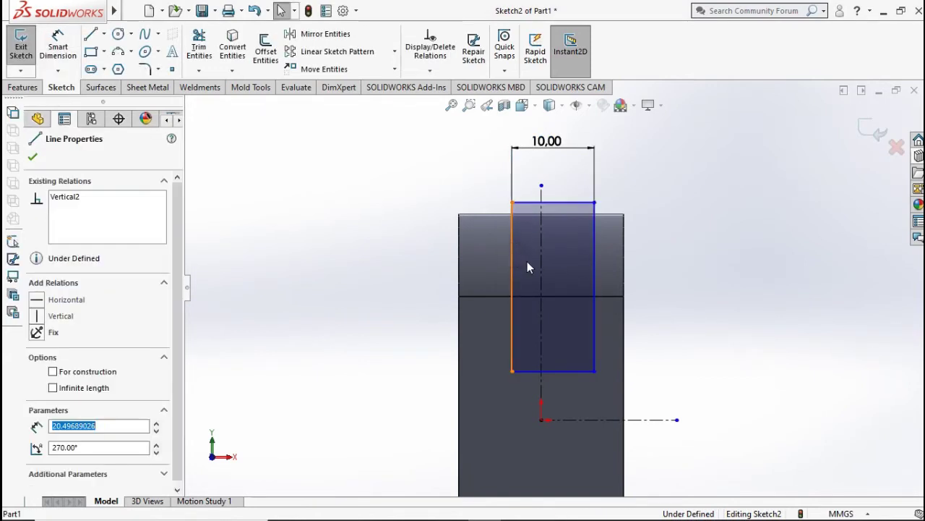
left_click(541, 252, "ctrl")
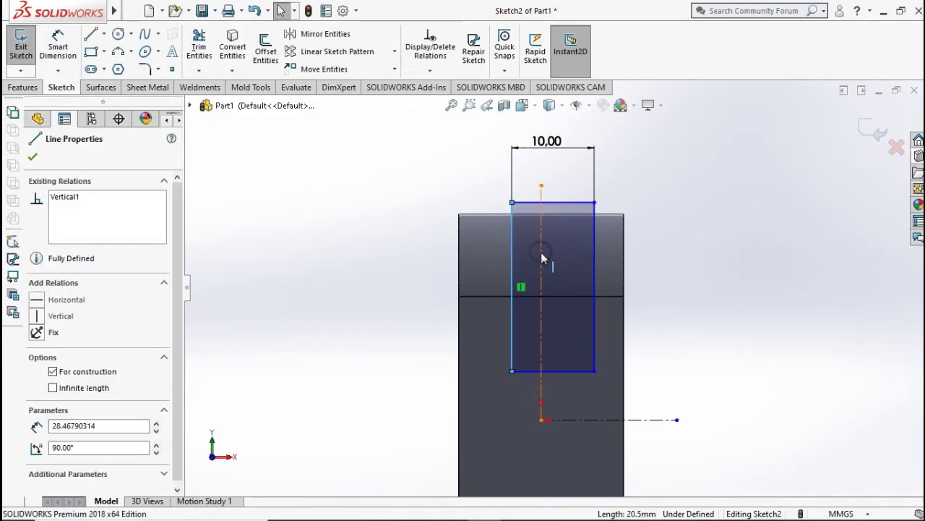
left_click(596, 259)
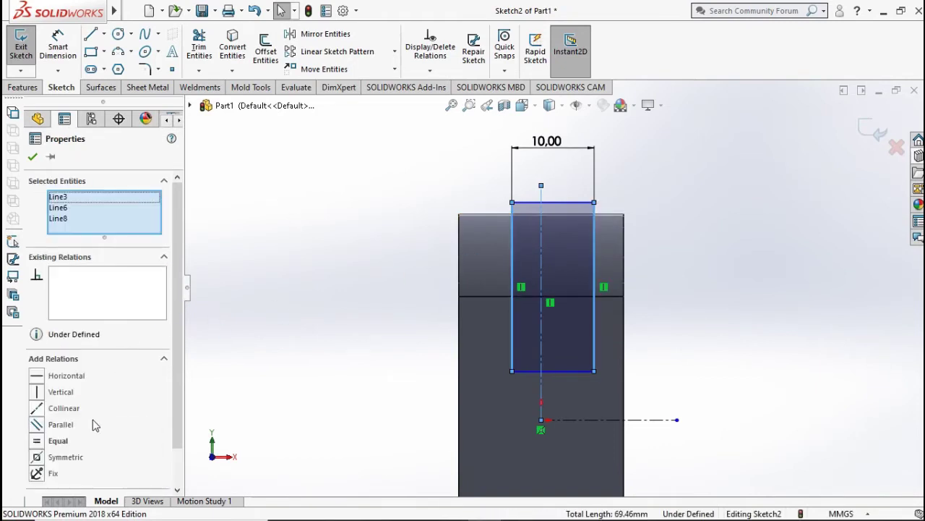
left_click(36, 457)
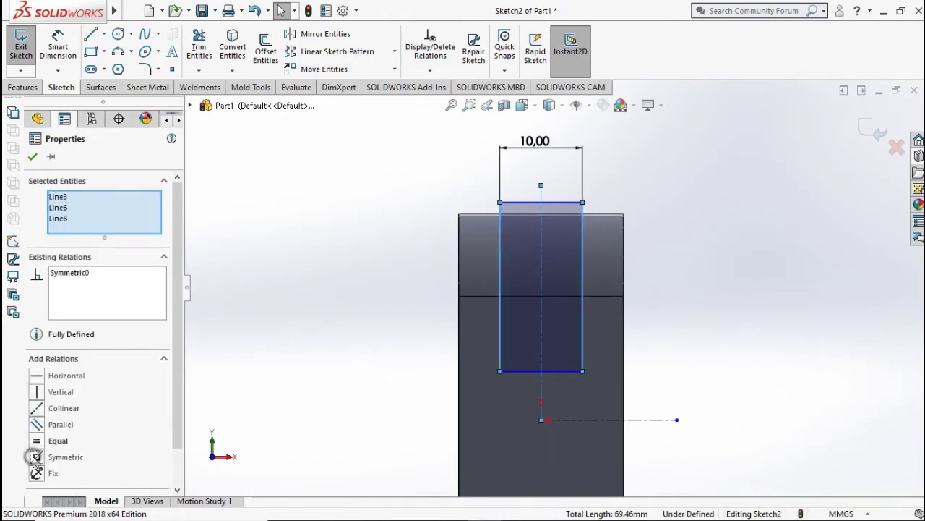
left_click(33, 158)
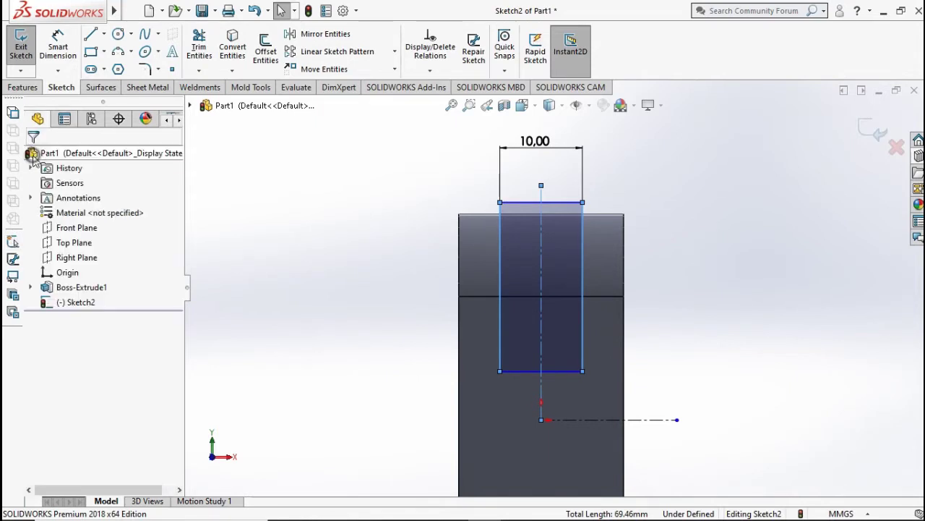
Make the rectangle's top edge collinear with the part's top edge
left_click(566, 203)
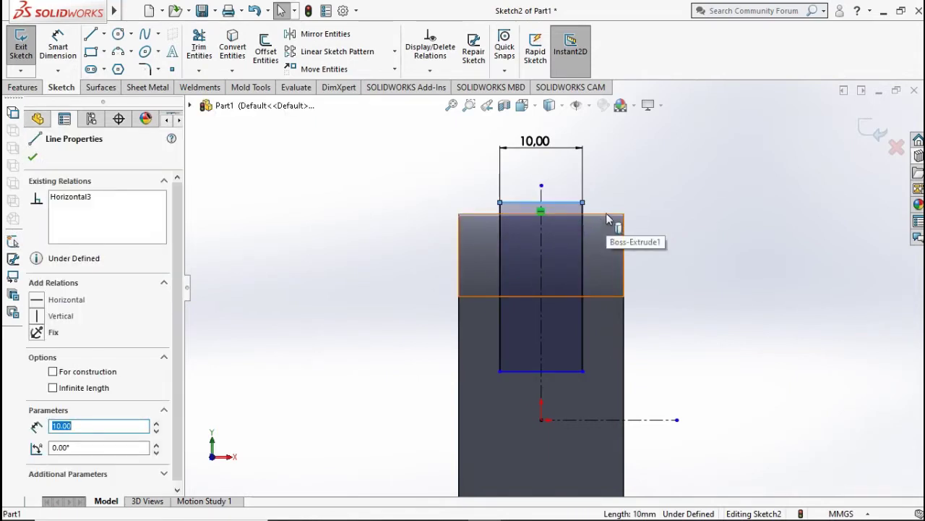
left_click(607, 215, "ctrl")
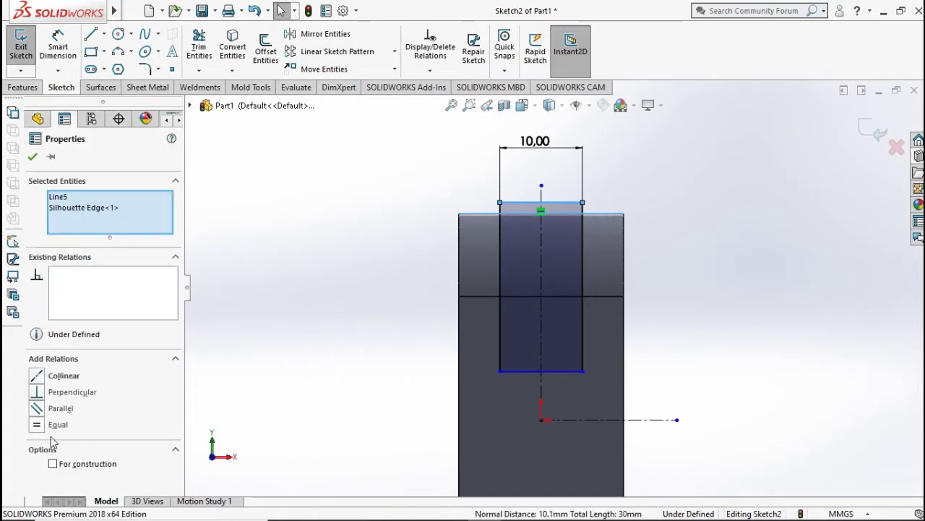
left_click(37, 377)
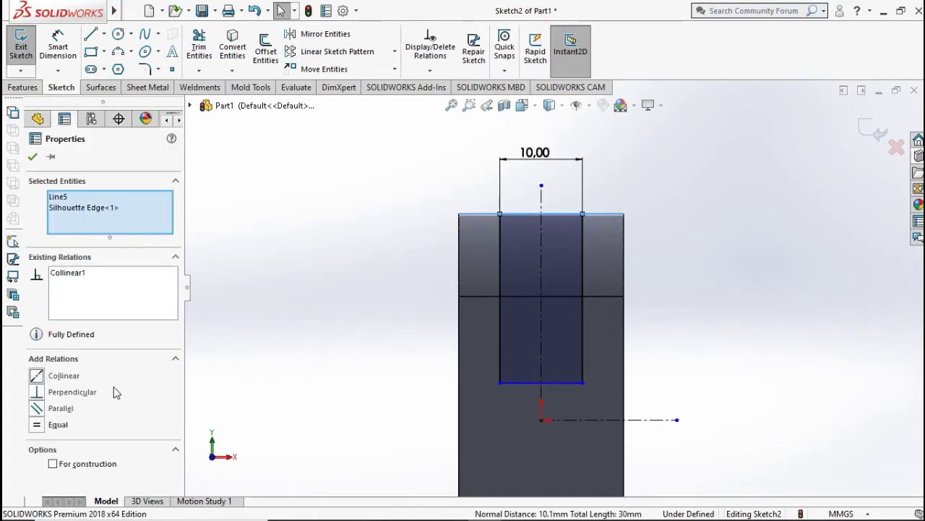
left_click(32, 157)
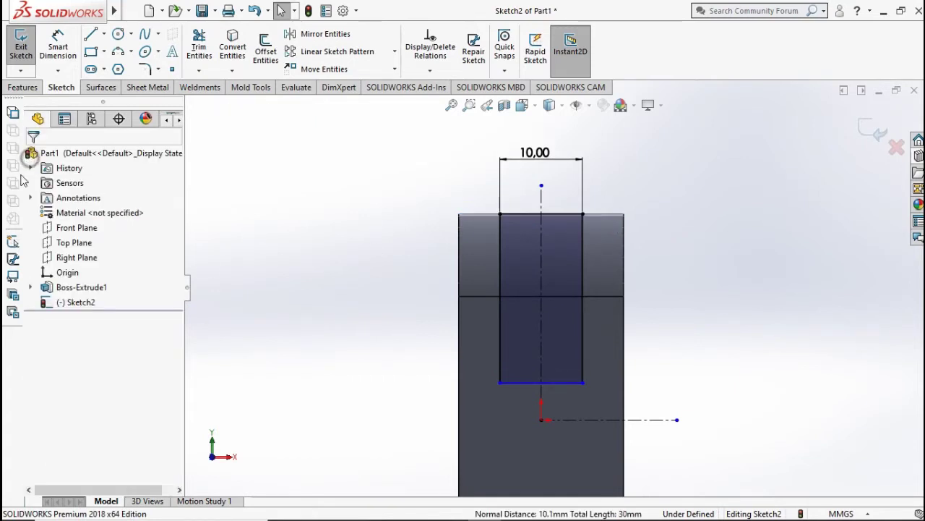
Dimension the rectangle's left edge to a height of 20 mm, fully defining the sketch
left_click(58, 45)
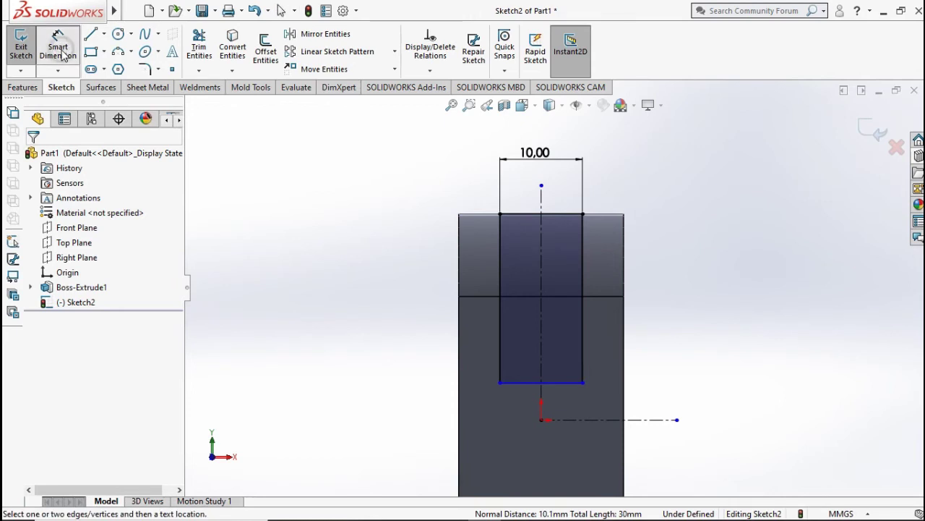
left_click(492, 262)
left_click(410, 305)
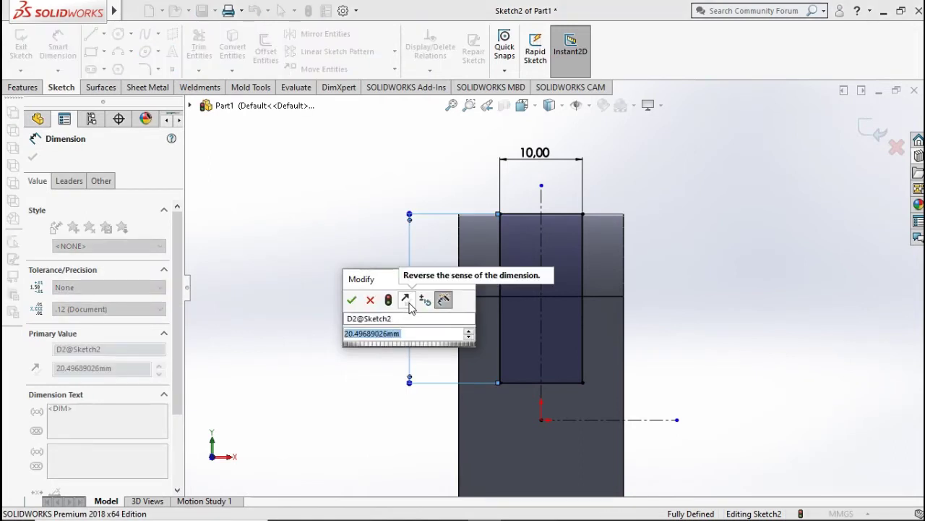
type("20.5")
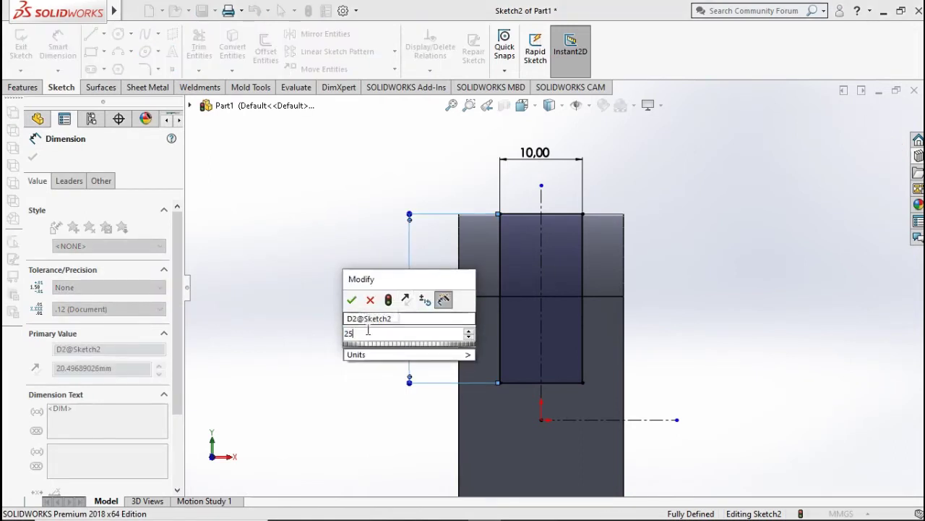
left_click(351, 299)
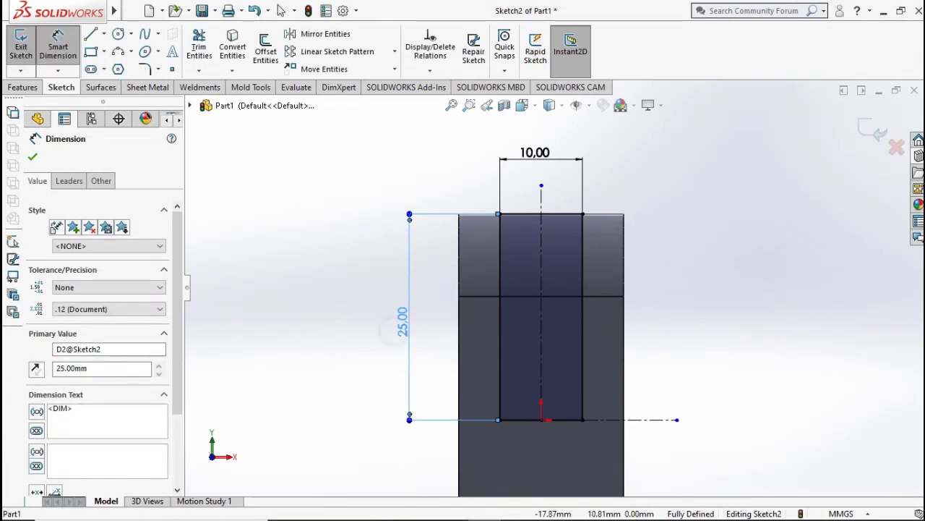
key("Escape")
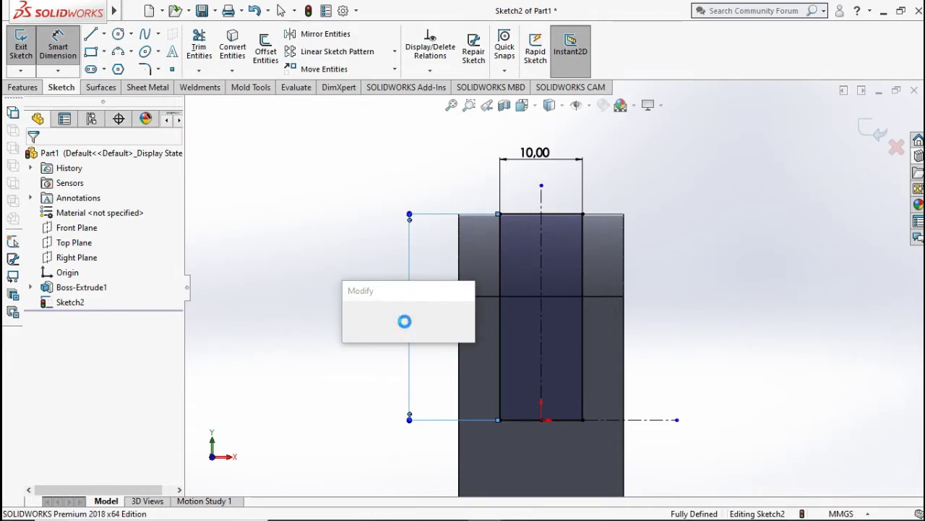
type("2")
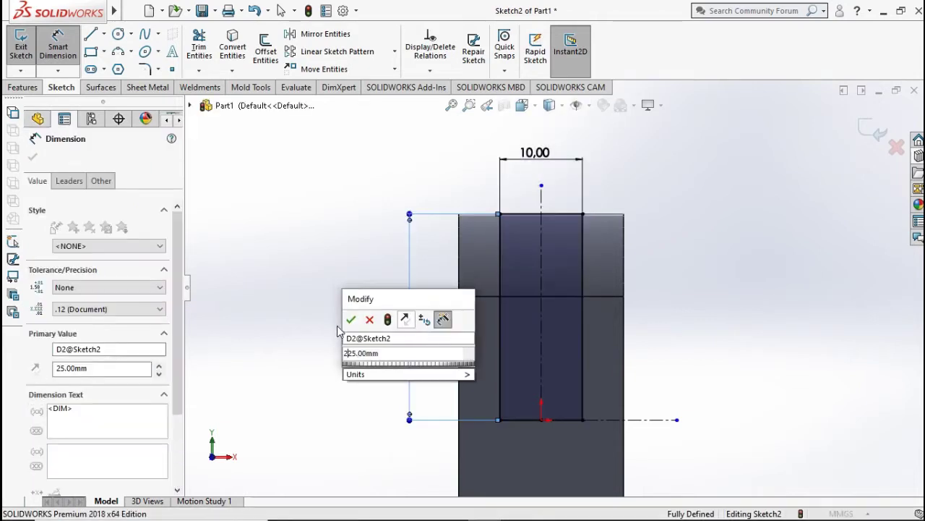
type("0m")
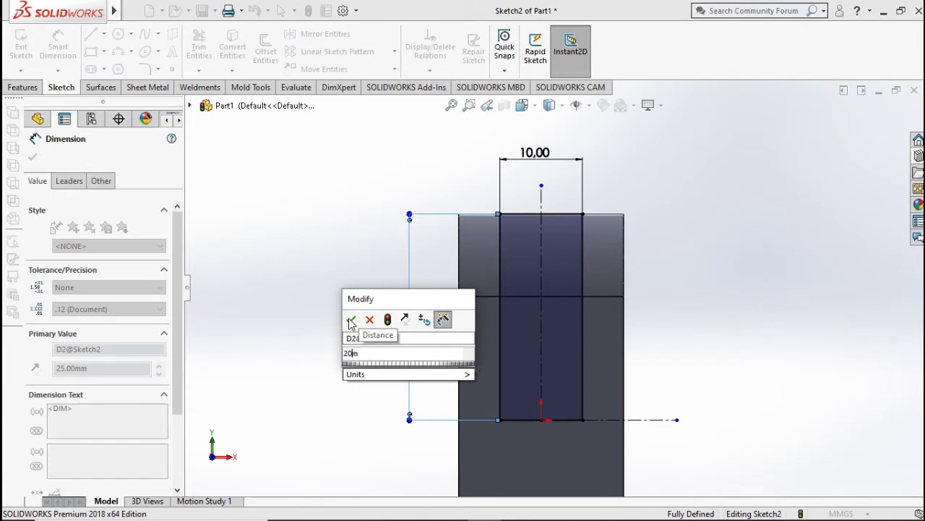
left_click(351, 321)
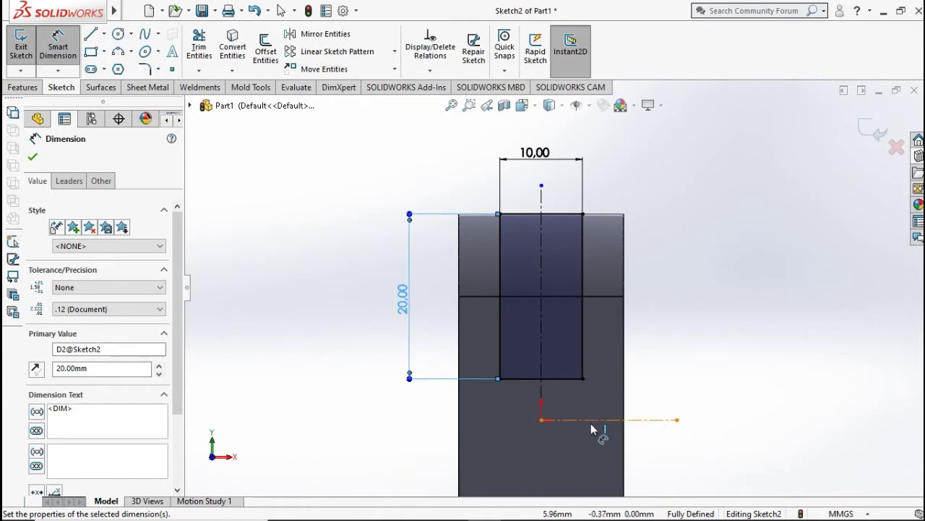
left_click(555, 419)
left_click(564, 378)
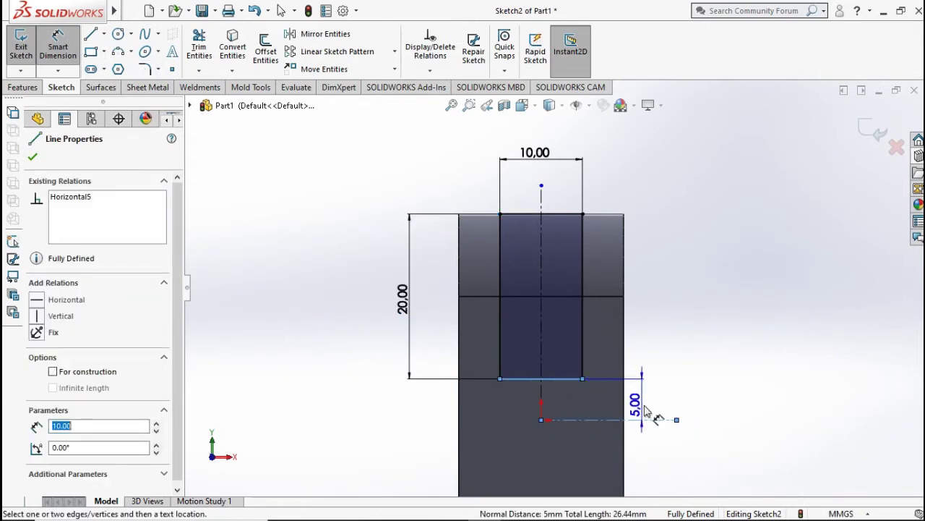
key("Escape")
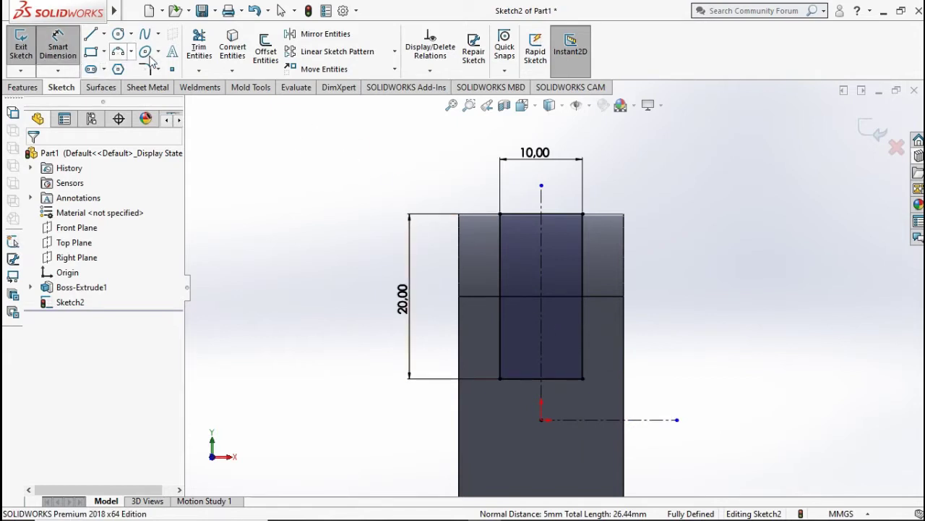
Try selecting the rectangle lines for a mirror, then cancel and clear the selection
left_click(289, 35)
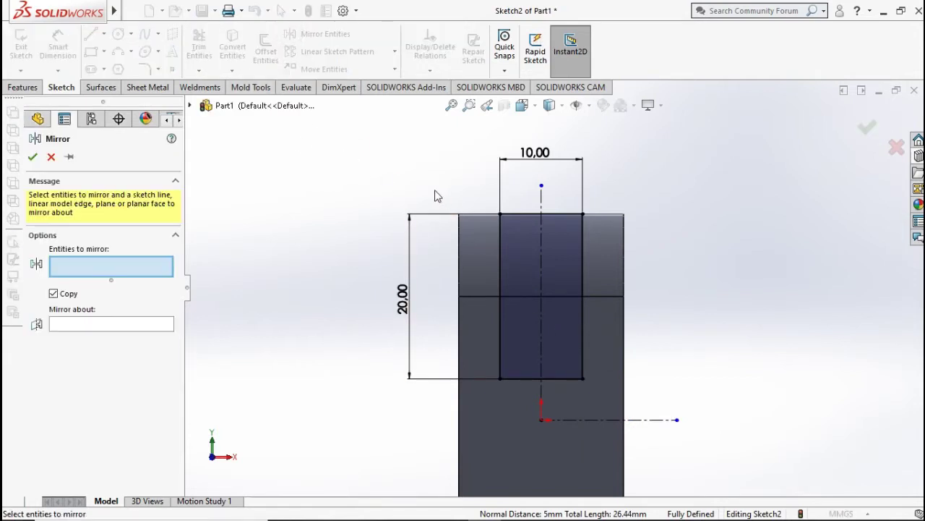
left_click(472, 189)
left_click_drag(502, 233, 470, 190)
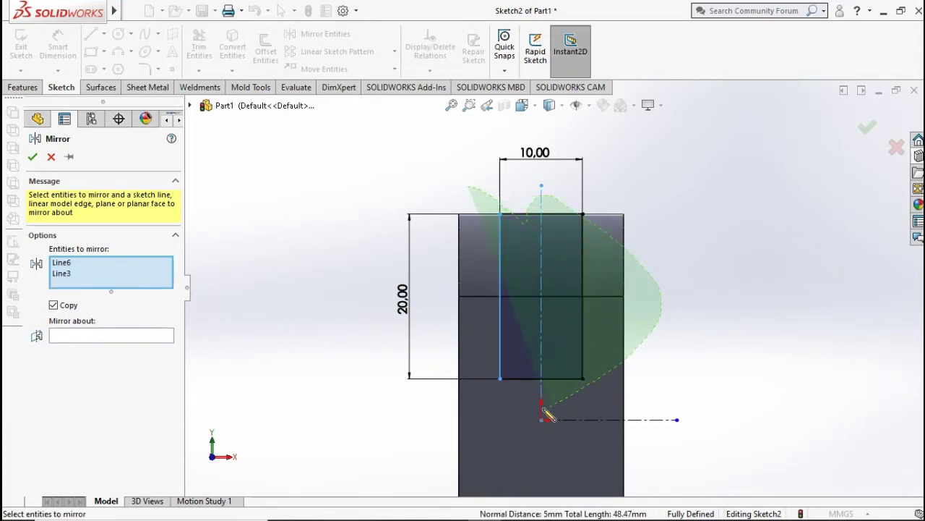
left_click_drag(533, 224, 492, 386)
scroll(516, 336, "up", 3)
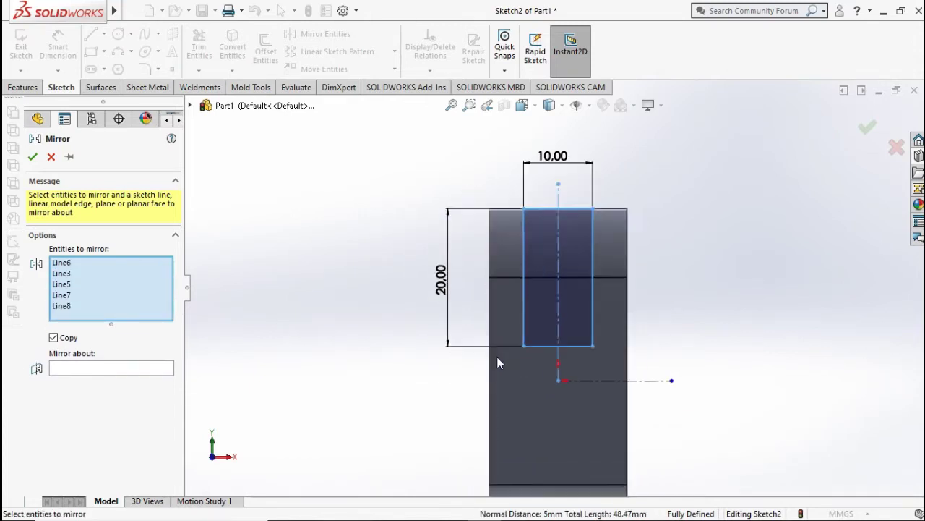
scroll(496, 356, "down", 3)
key("Escape")
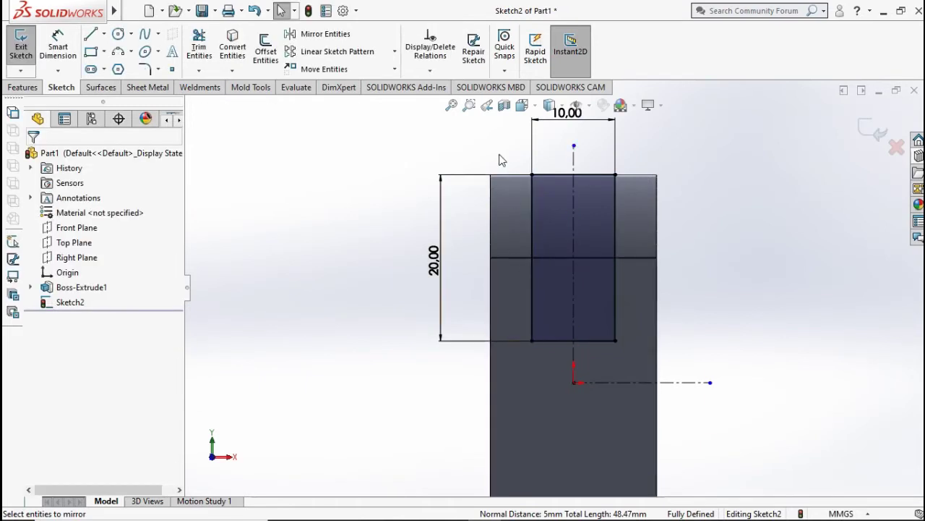
left_click_drag(513, 153, 614, 321)
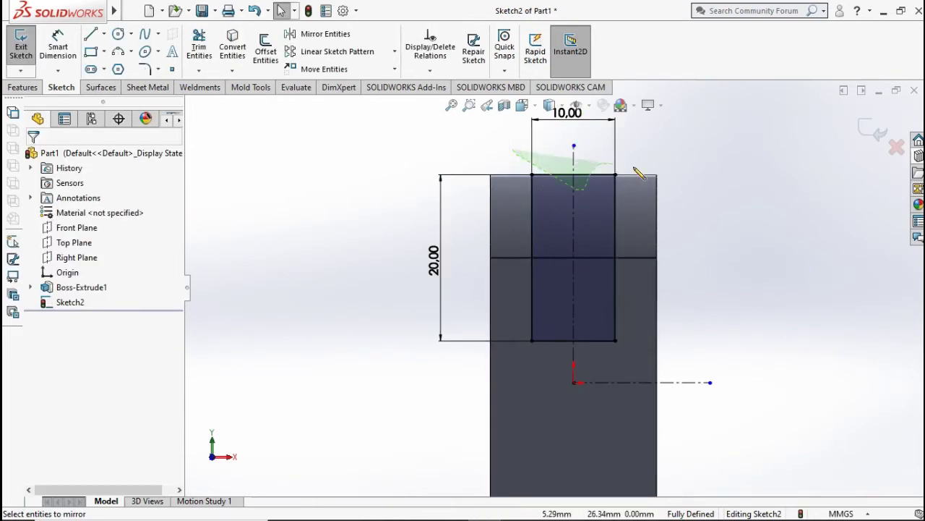
left_click_drag(546, 365, 537, 347)
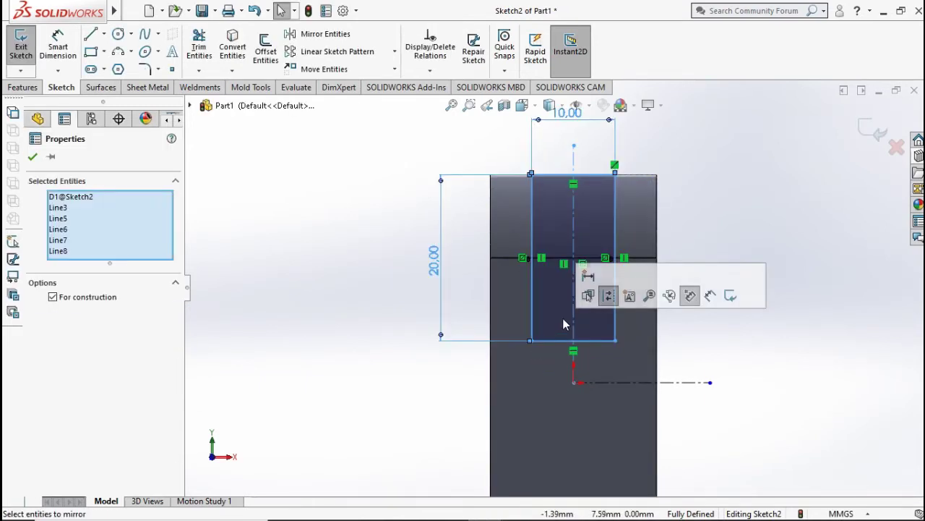
left_click(573, 320, "ctrl")
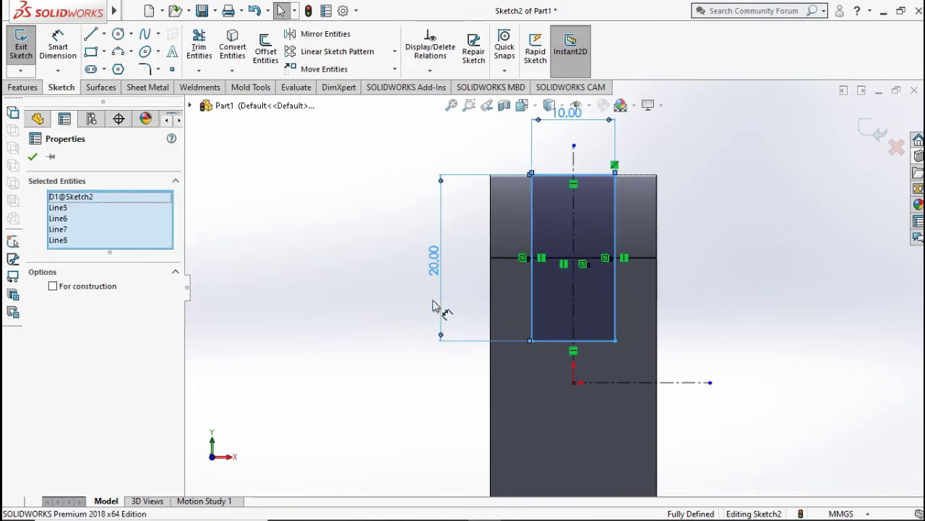
left_click(340, 258)
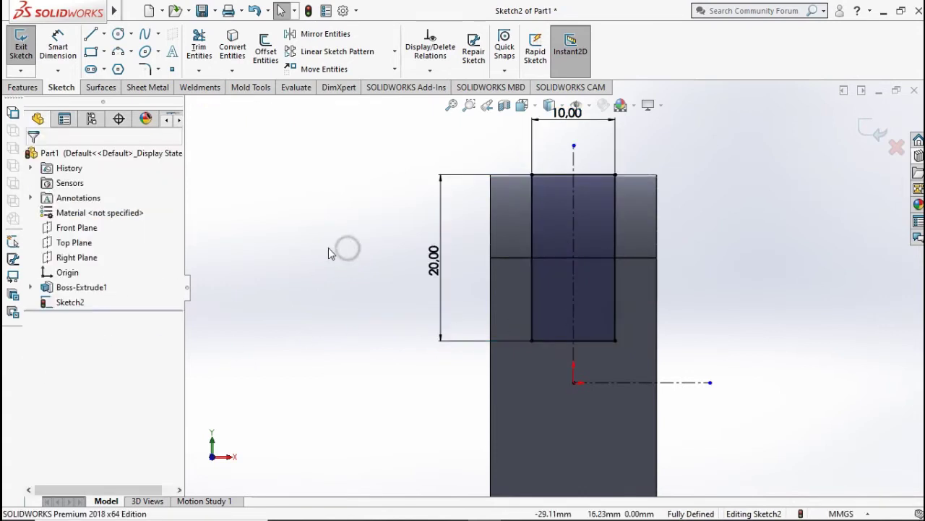
Mirror the rectangle lines, excluding centerline Line3, about horizontal centerline Line1
left_click(311, 34)
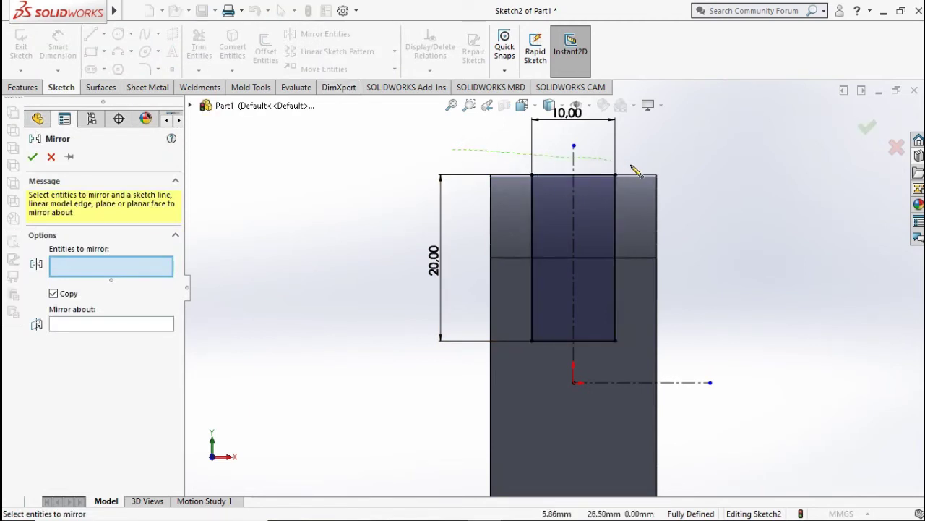
mouse_move(632, 169)
left_mouse_down()
mouse_move(571, 377)
mouse_move(552, 361)
left_mouse_up()
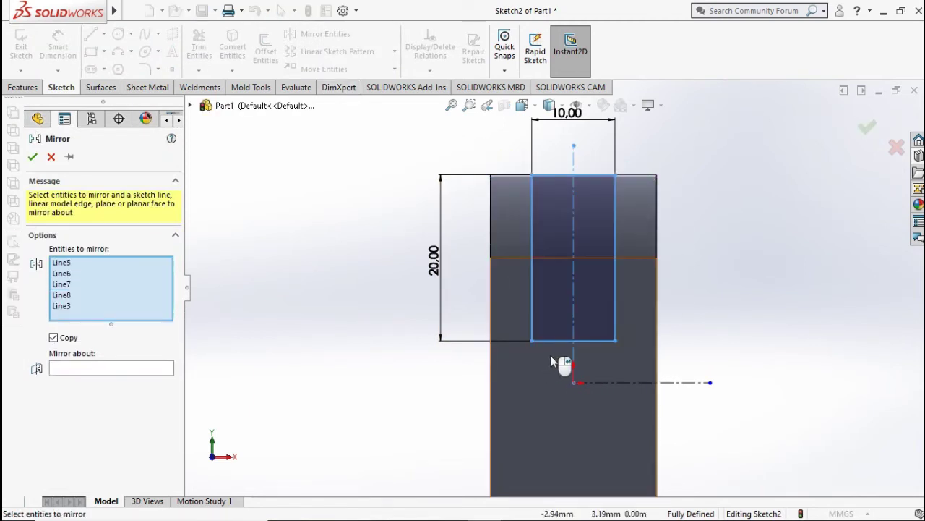
left_click(64, 306)
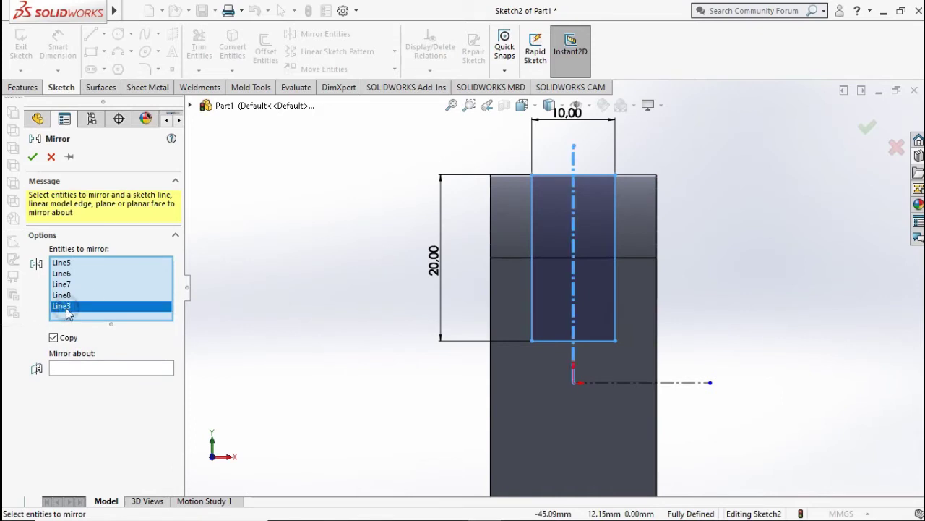
right_click(69, 307)
left_click(99, 333)
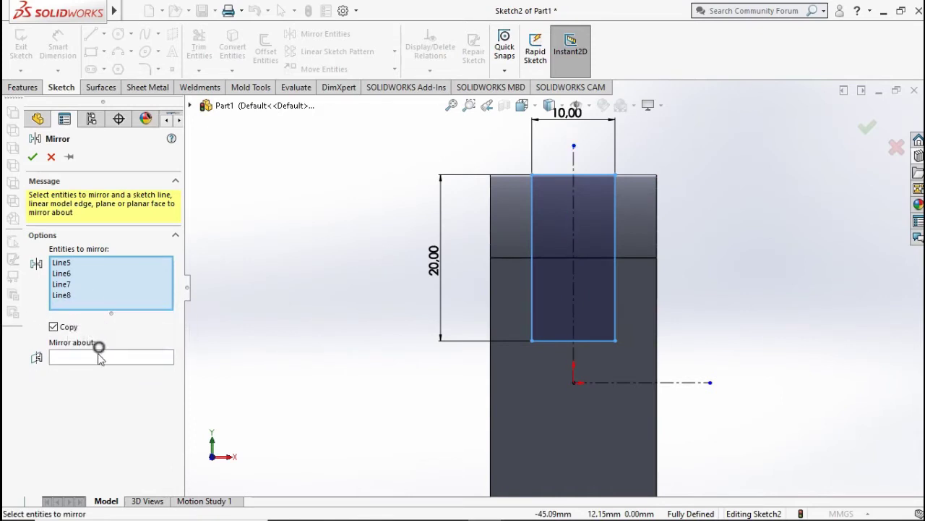
left_click(636, 382)
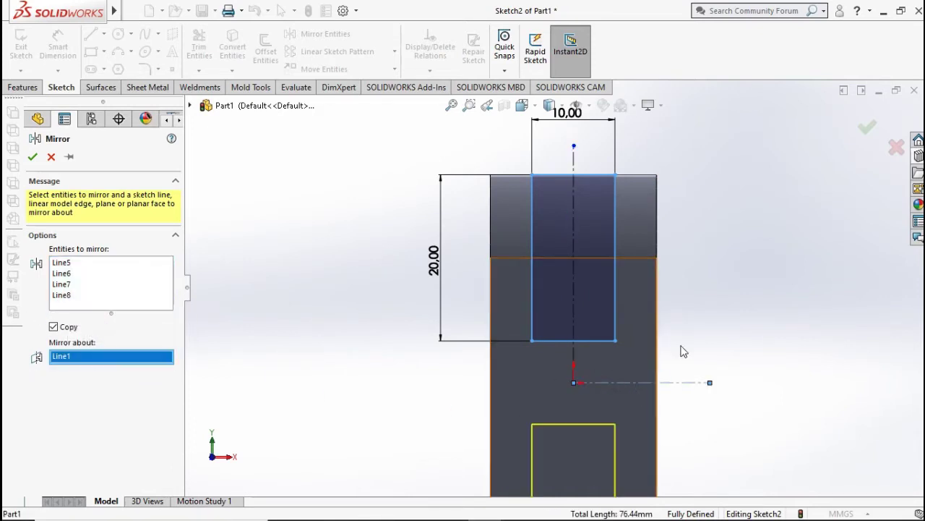
scroll(655, 352, "up", 3)
left_click(868, 128)
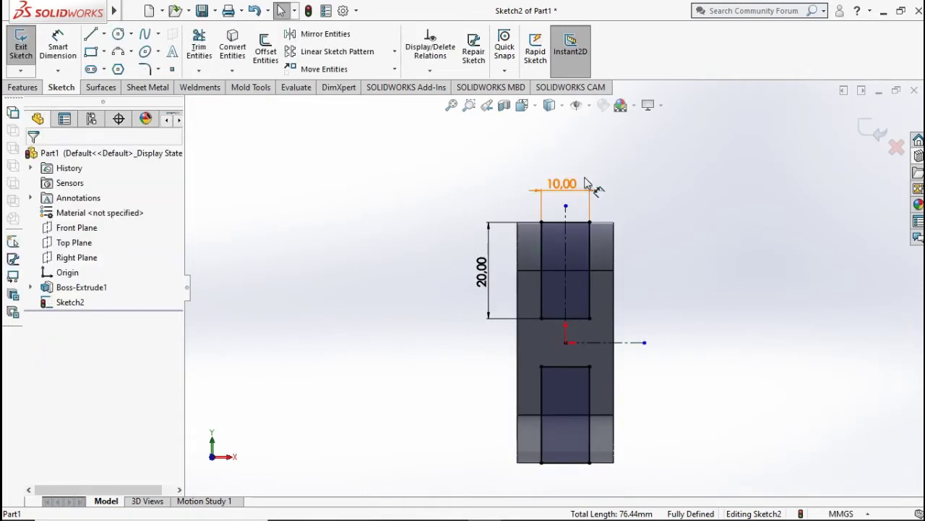
Cut both rectangles Through All as Cut-Extrude1 and inspect the slotted link in isometric
left_click(29, 88)
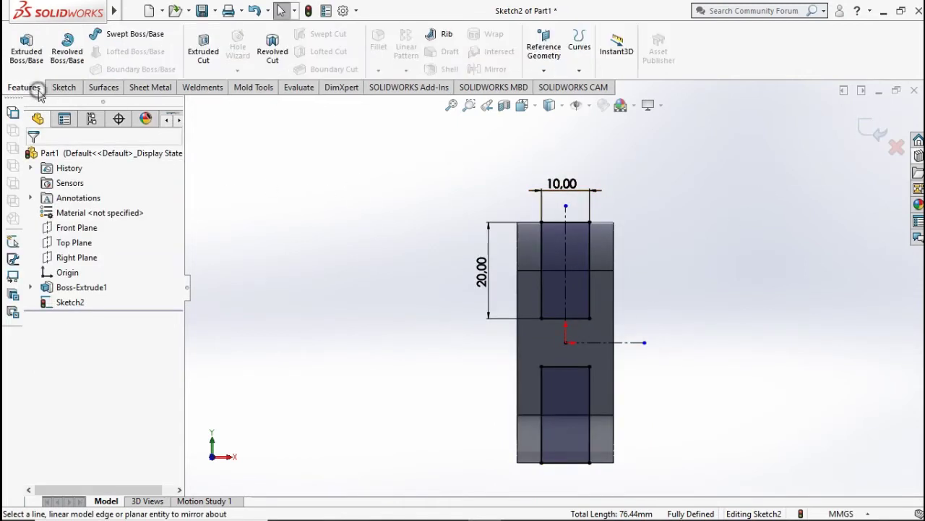
left_click(203, 49)
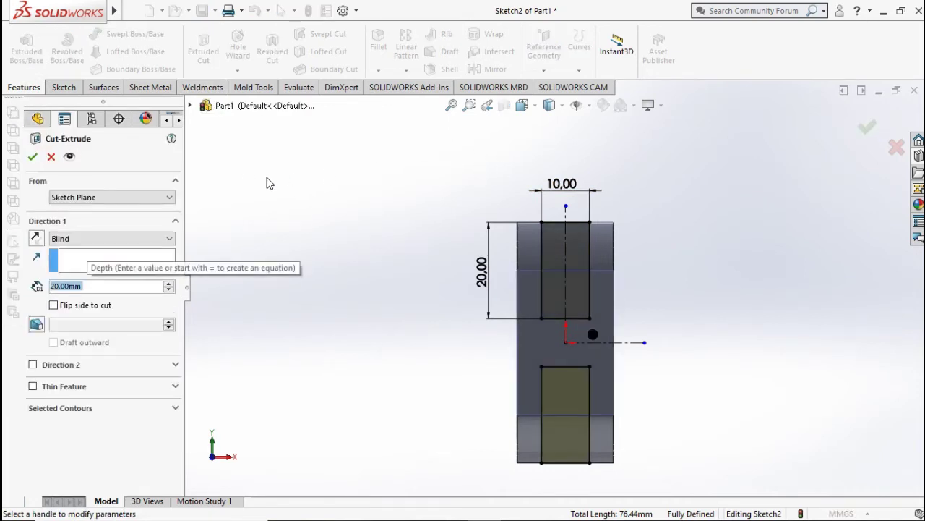
key("ctrl+7")
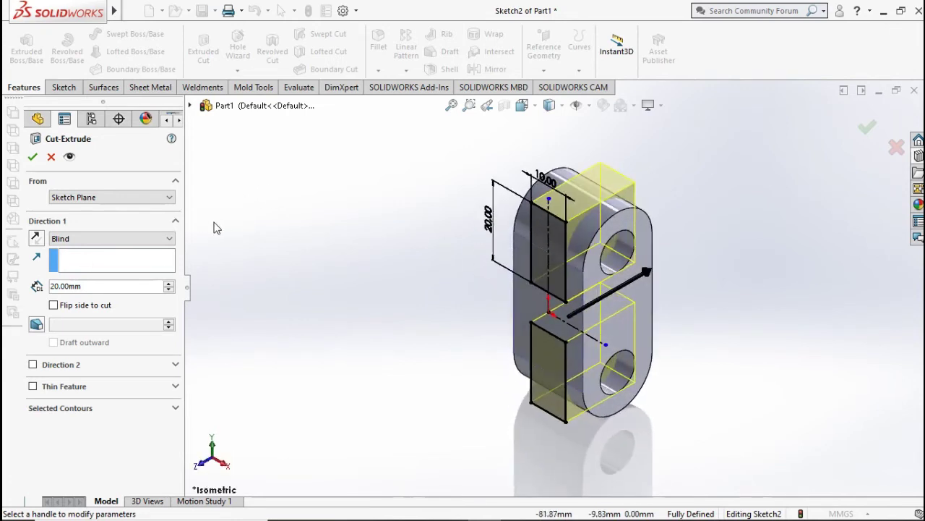
left_click(94, 238)
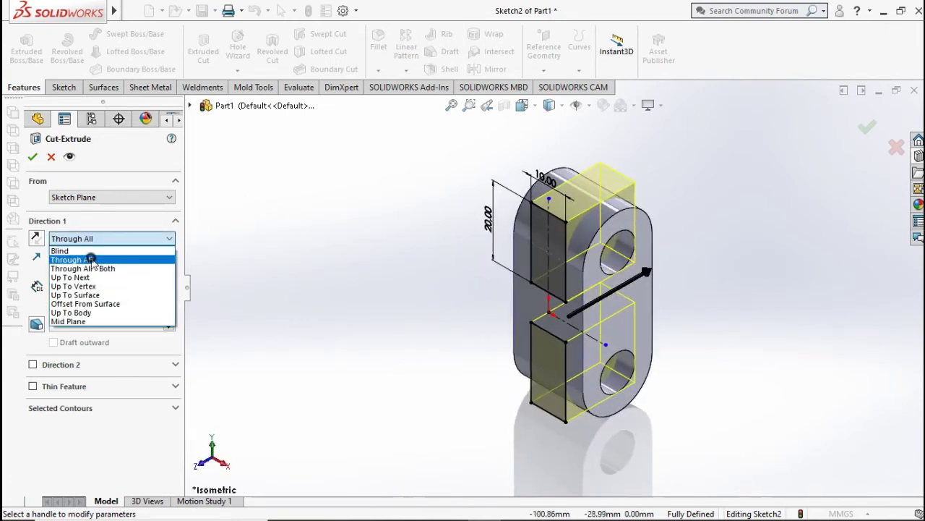
left_click(87, 259)
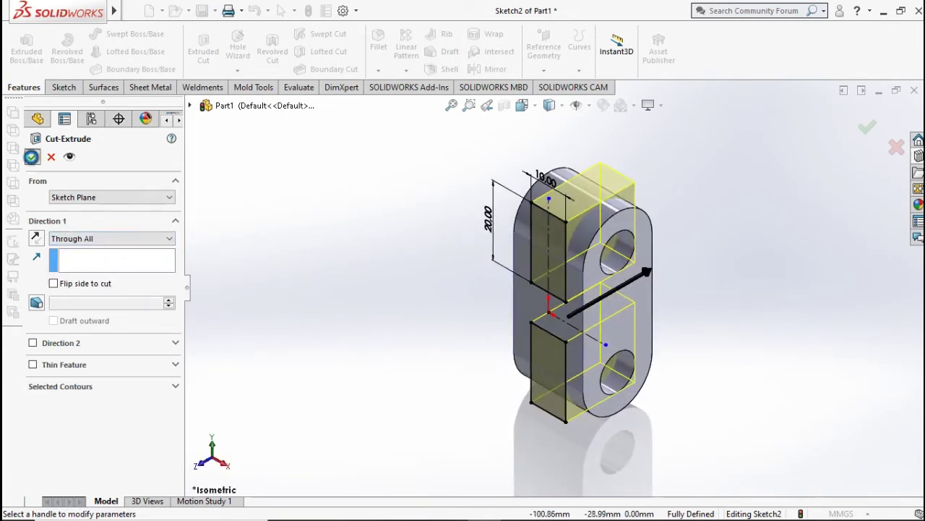
left_click(31, 157)
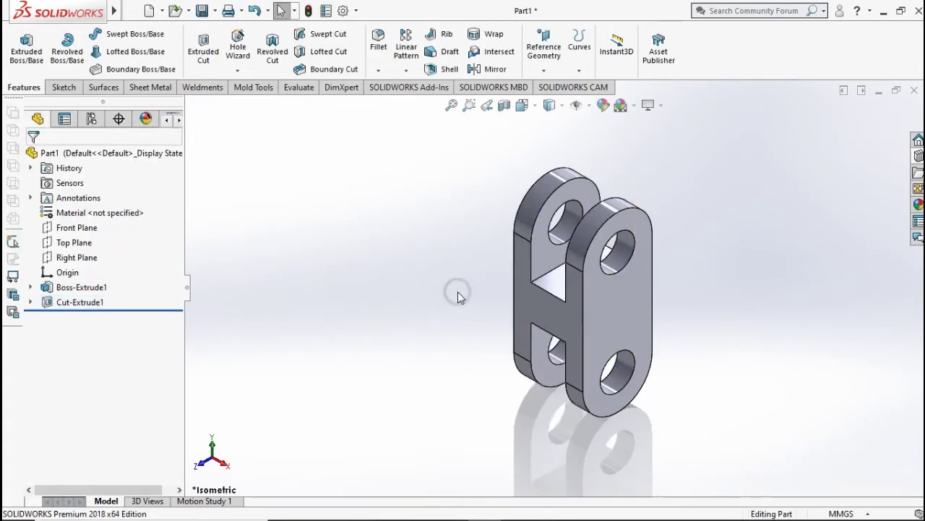
mouse_move(489, 323)
middle_mouse_down()
mouse_move(508, 271)
mouse_move(612, 229)
mouse_move(659, 239)
mouse_move(769, 292)
mouse_move(823, 374)
middle_mouse_up()
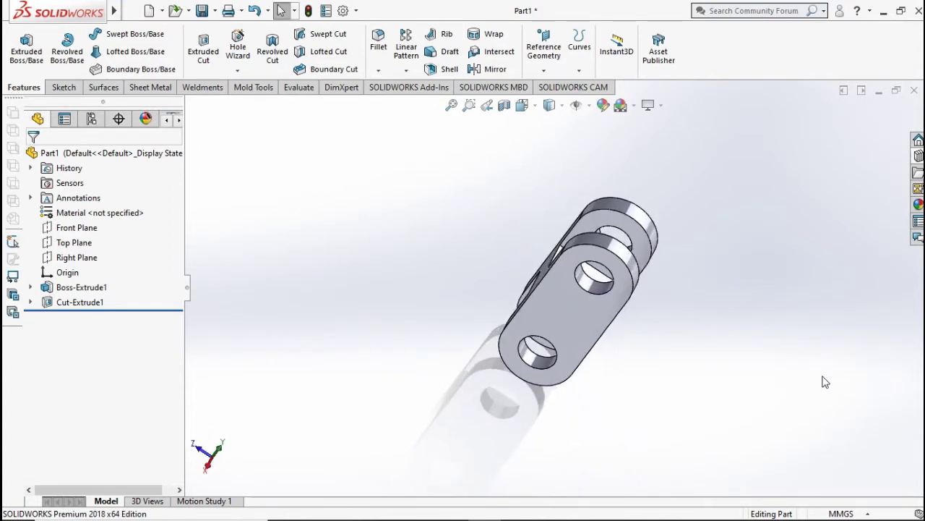
key("ctrl+7")
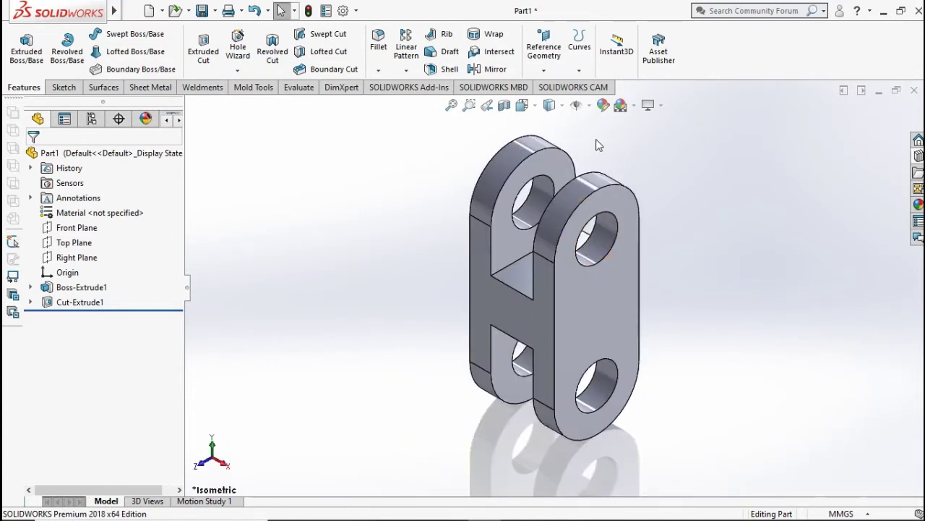
Apply the Metal > polished steel appearance to the whole part
left_click(172, 154)
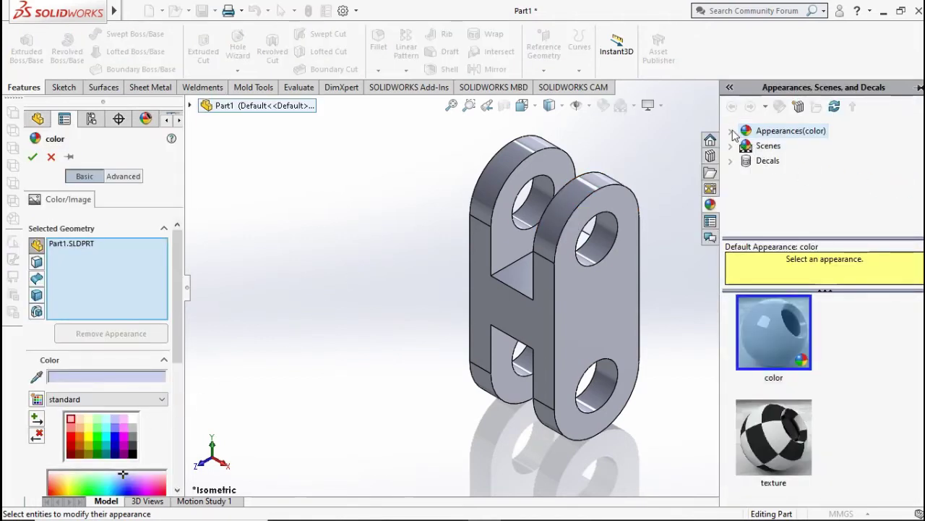
left_click(729, 131)
left_click(764, 162)
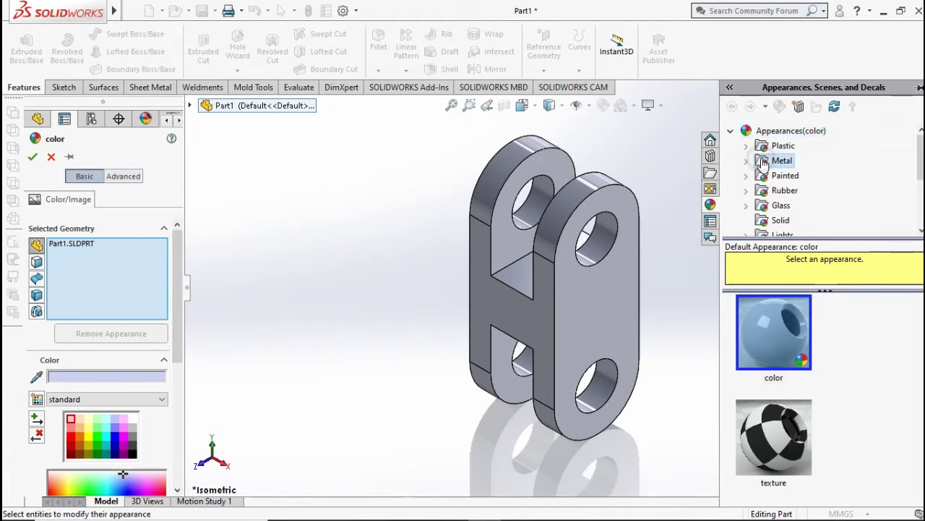
left_click(768, 315)
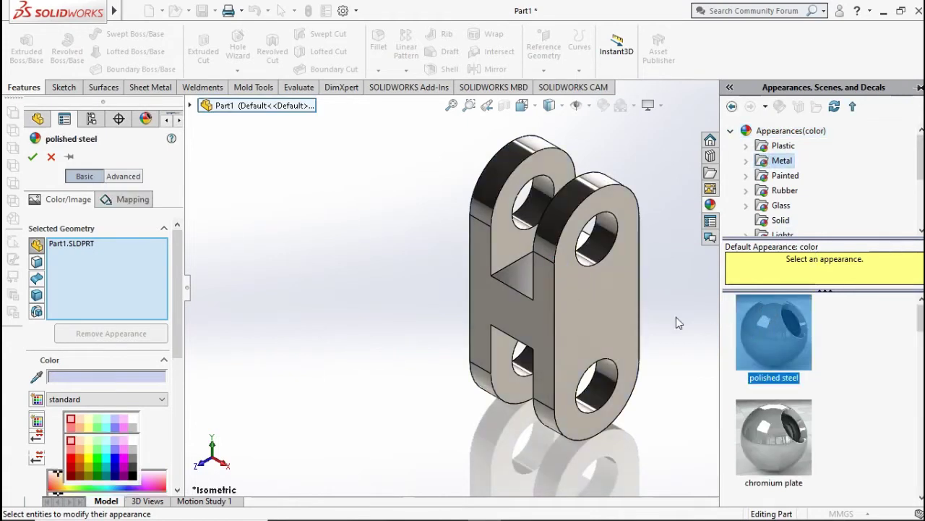
left_click(35, 157)
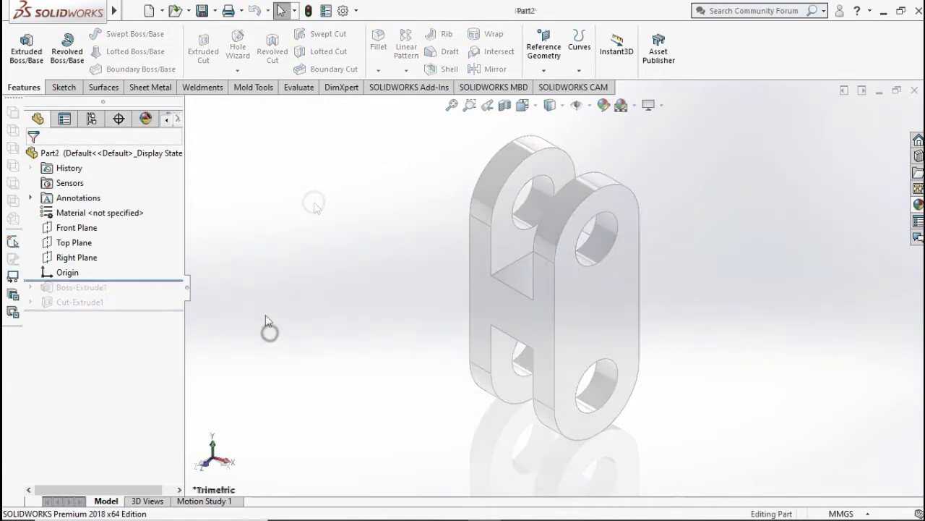
Open Sketch1 on Part2's Right Plane and pick the Centerline tool
left_click(77, 258)
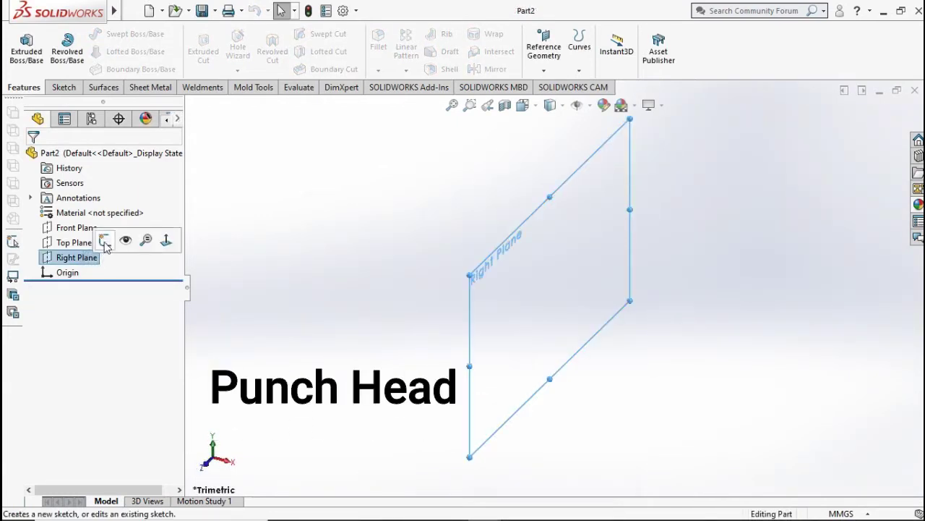
left_click(118, 239)
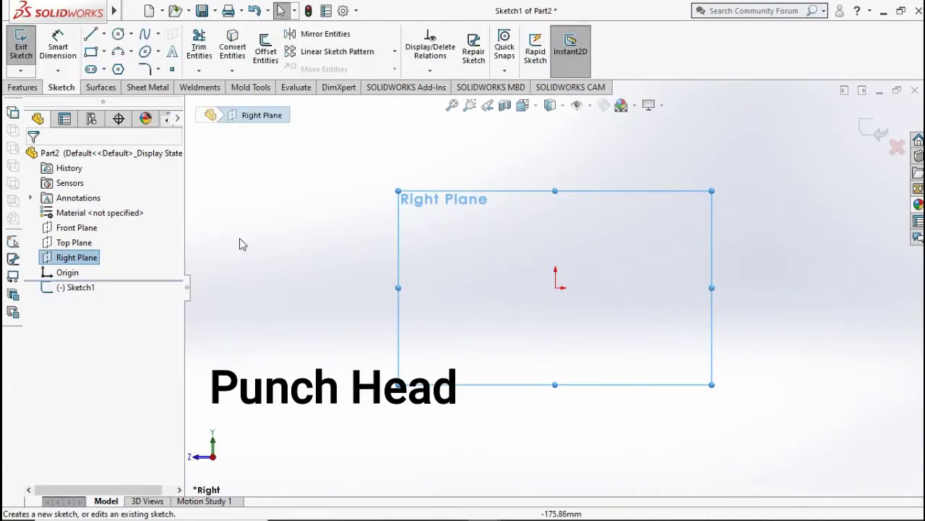
left_click(103, 34)
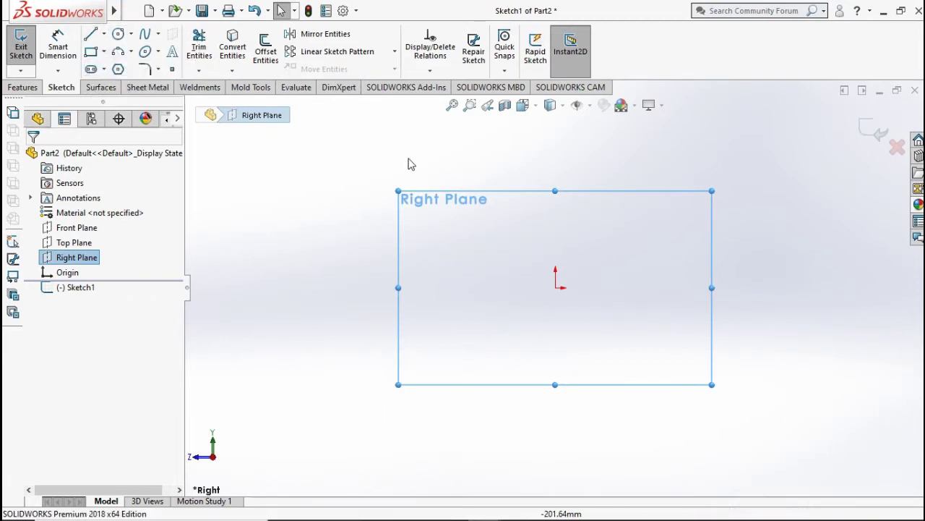
scroll(584, 279, "down", 2)
scroll(590, 237, "down", 2)
scroll(579, 229, "up", 2)
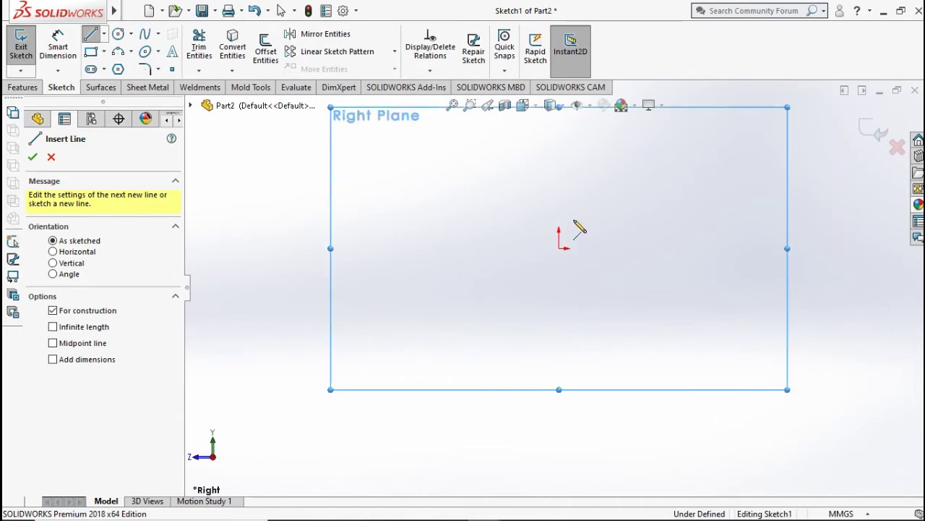
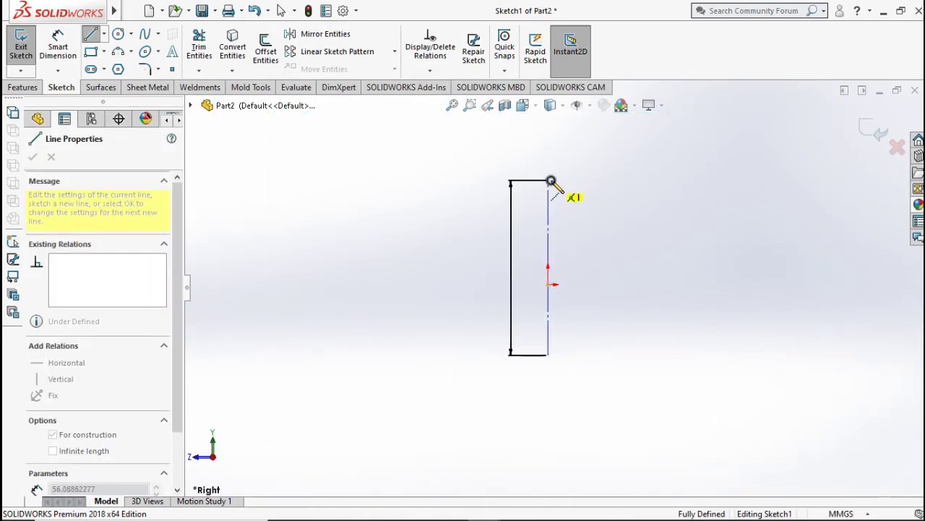
Make the vertical centerline's midpoint coincident with the origin
key("Escape")
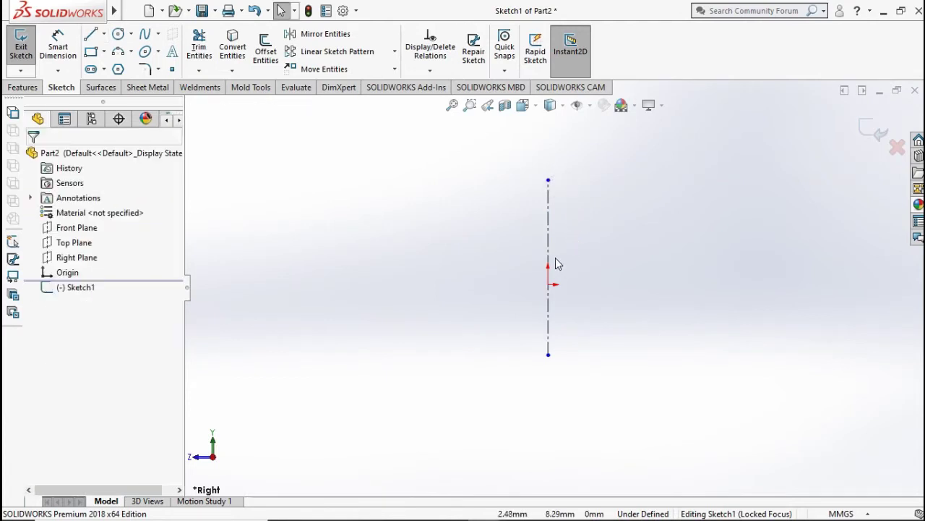
left_click(548, 269)
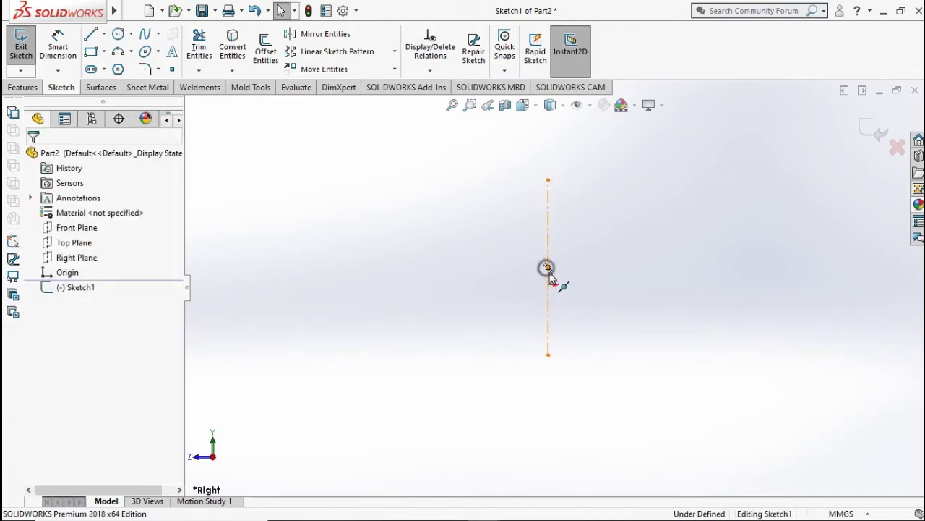
left_click(549, 286)
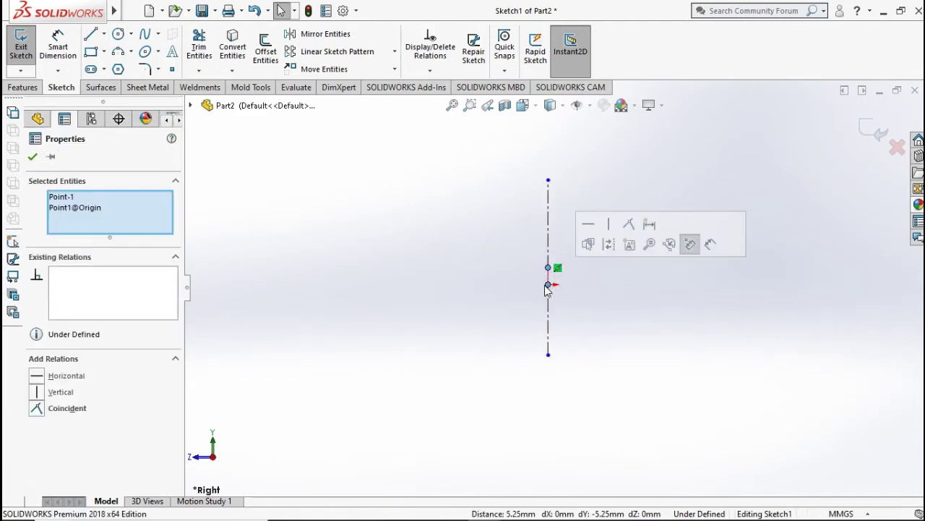
left_click(37, 409)
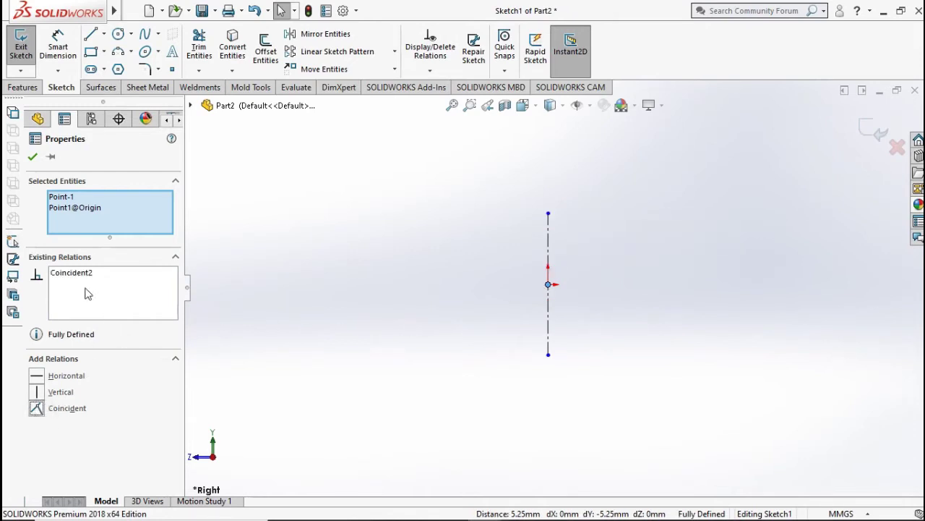
Dimension the rectangle's right edge to a 30 mm height
left_click(34, 160)
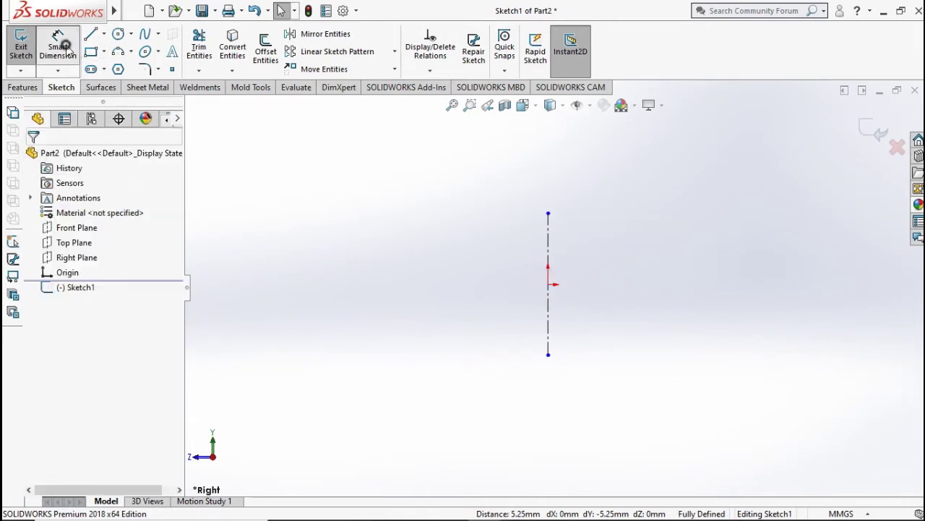
left_click(58, 42)
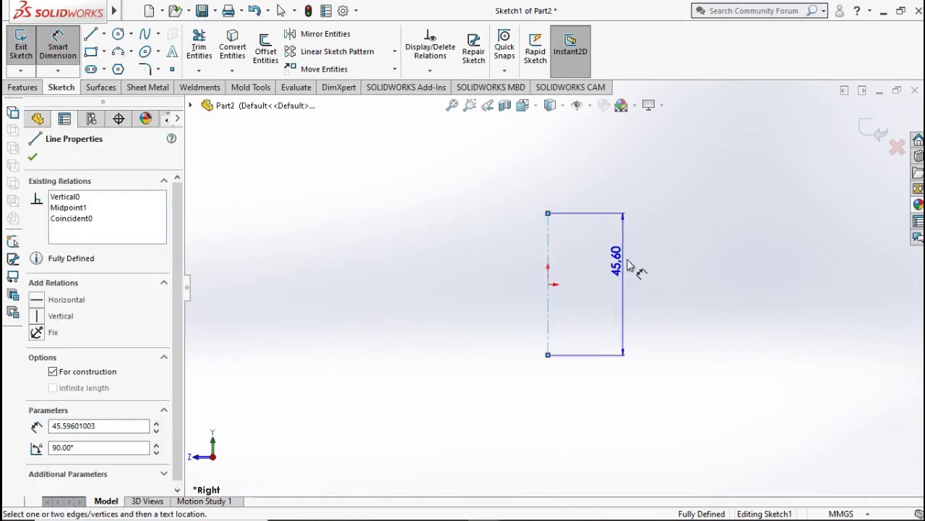
left_click(663, 267)
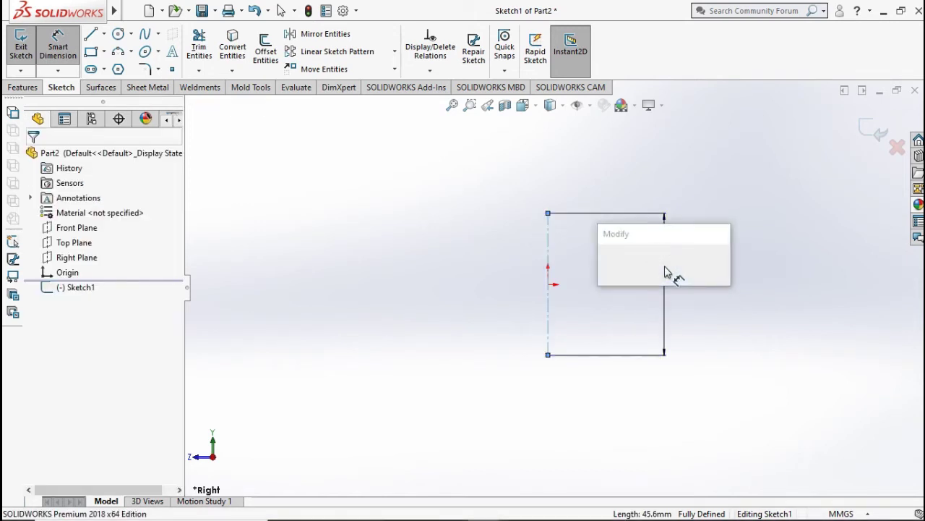
type("3")
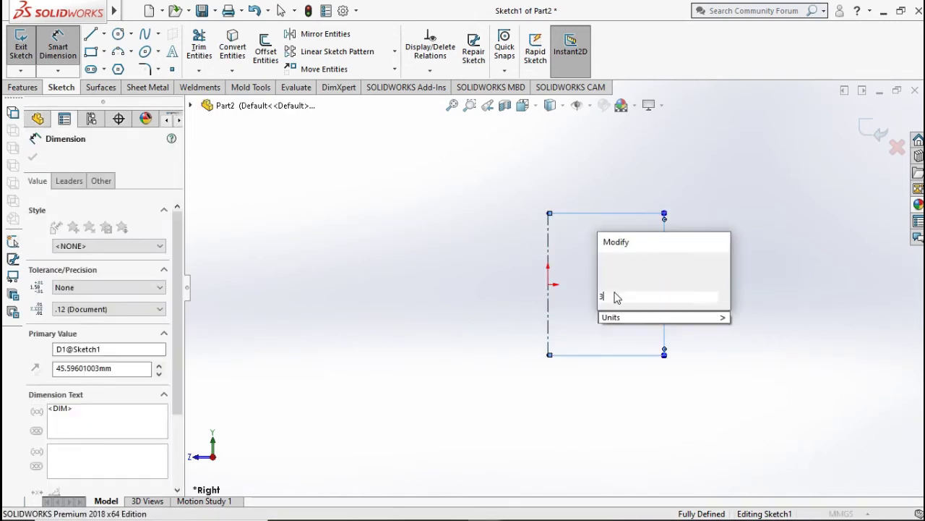
type("0")
left_click(606, 261)
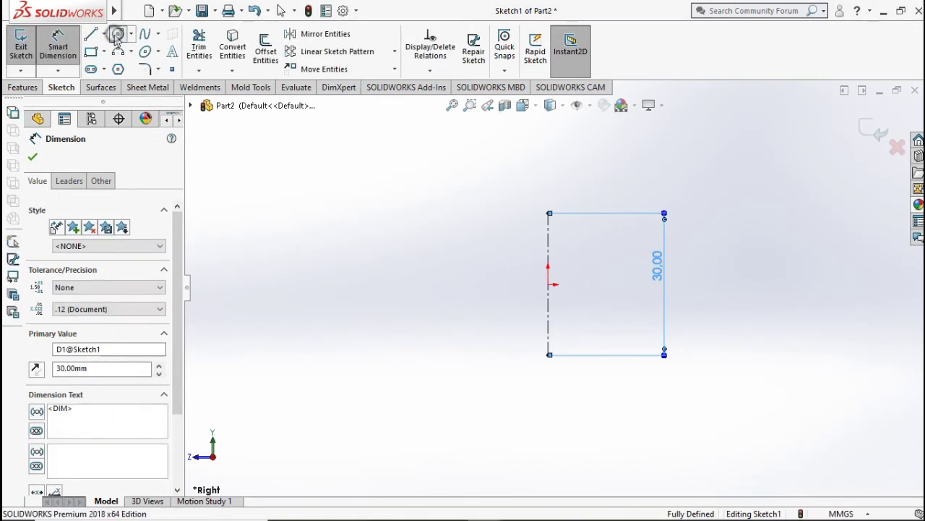
Draw two concentric circles centred on the centerline's top end
left_click(548, 213)
left_click(564, 196)
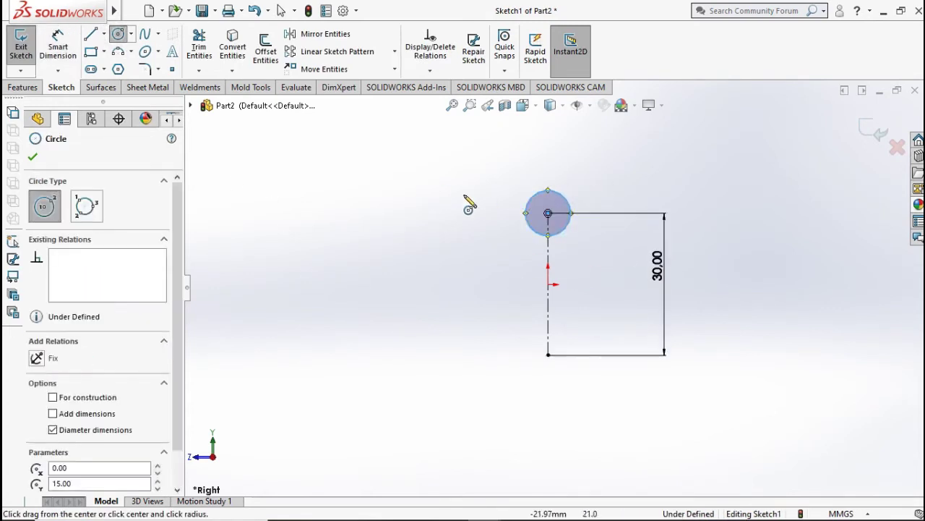
left_click(548, 213)
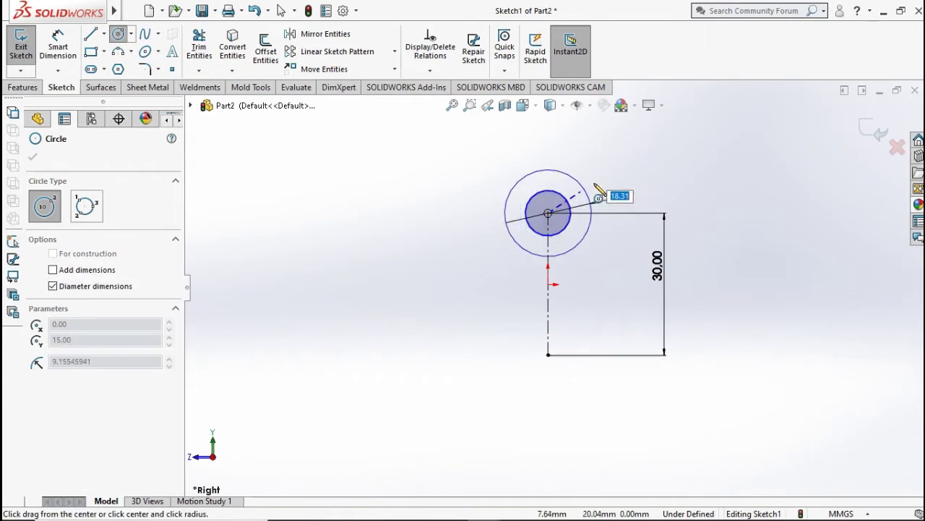
left_click(603, 174)
Dimension the outer circle to Ø20 mm and the inner circle to Ø10 mm
left_click(58, 45)
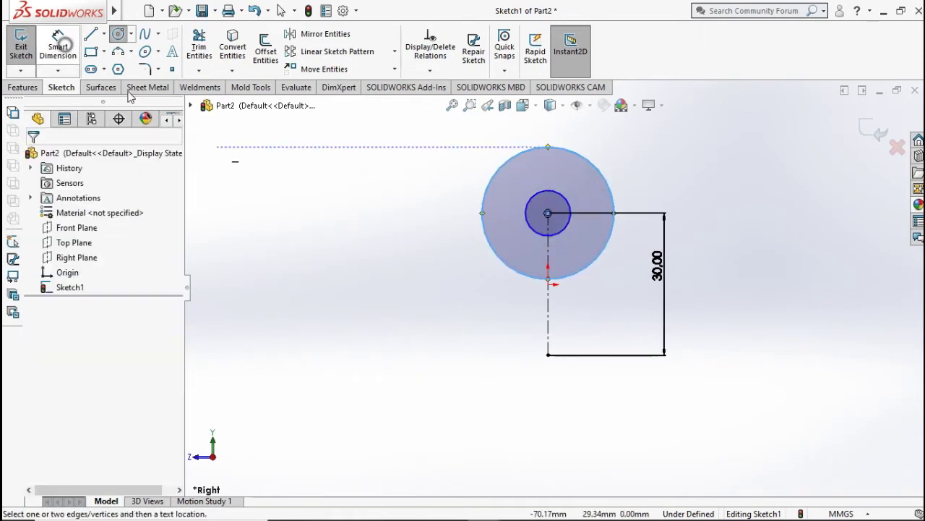
left_click(485, 196)
left_click(408, 206)
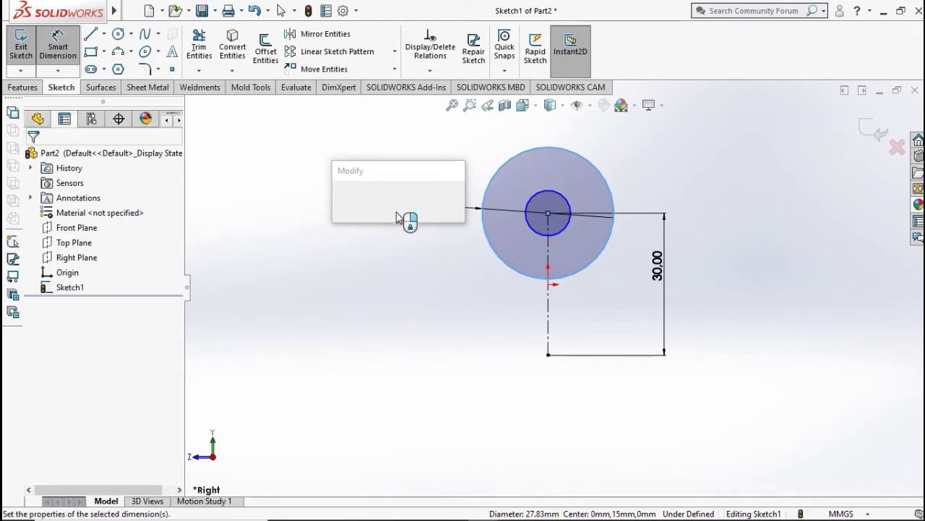
type("20")
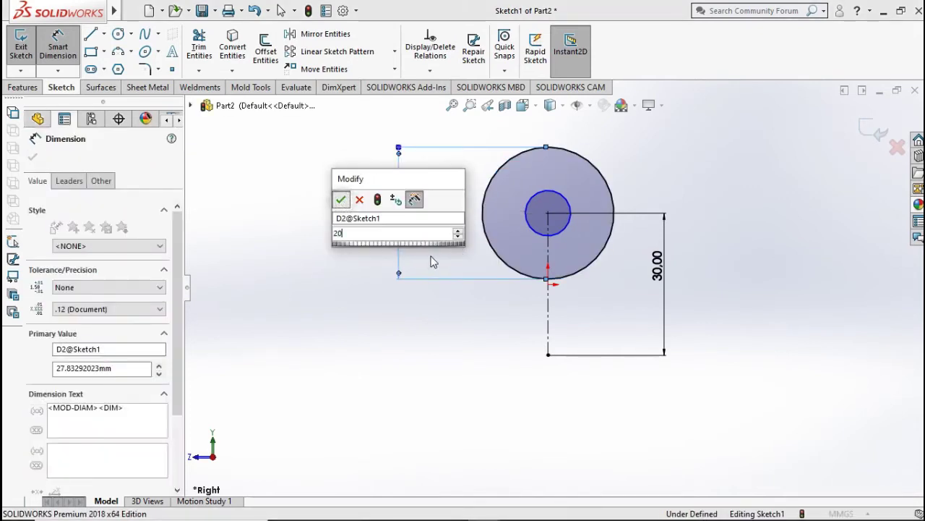
key("Escape")
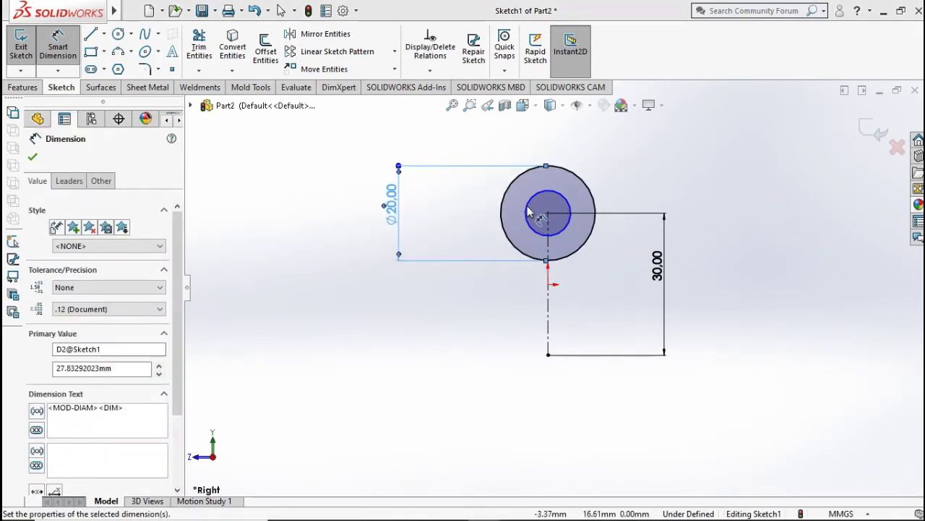
left_click(528, 210)
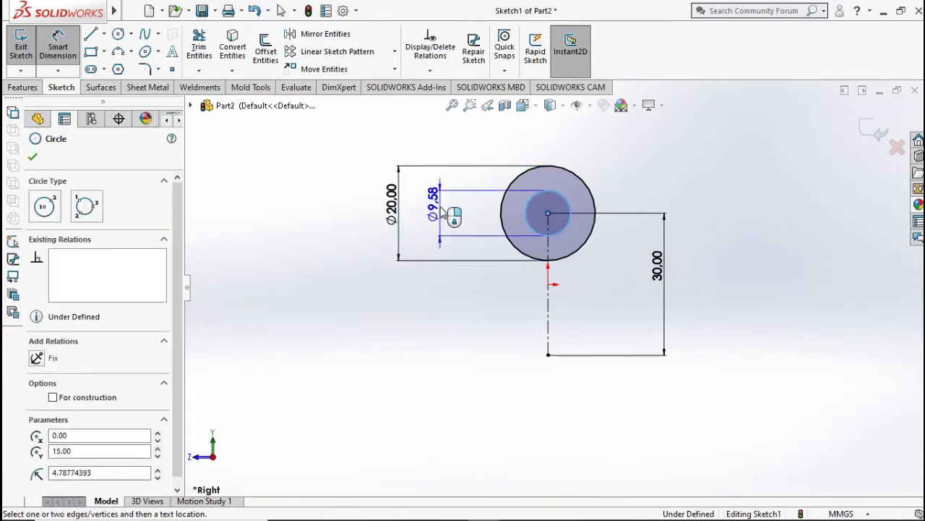
left_click(443, 213)
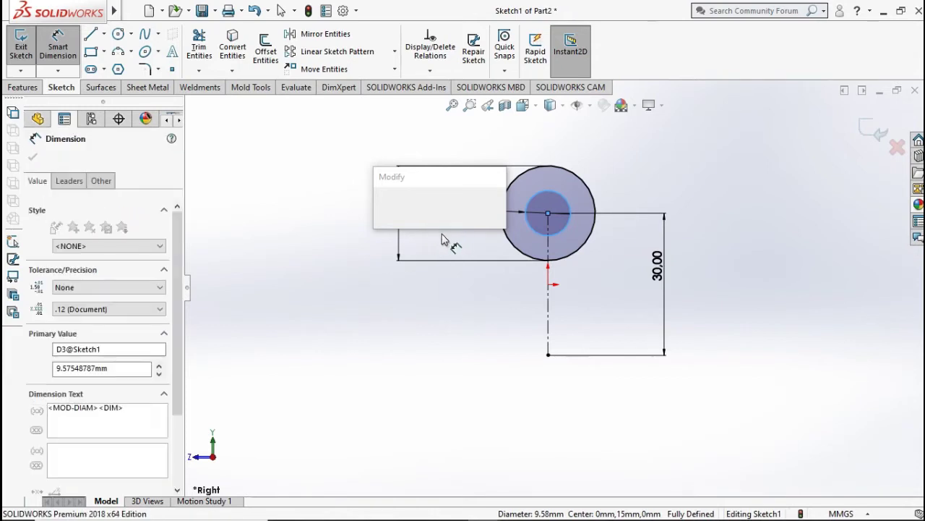
type("10")
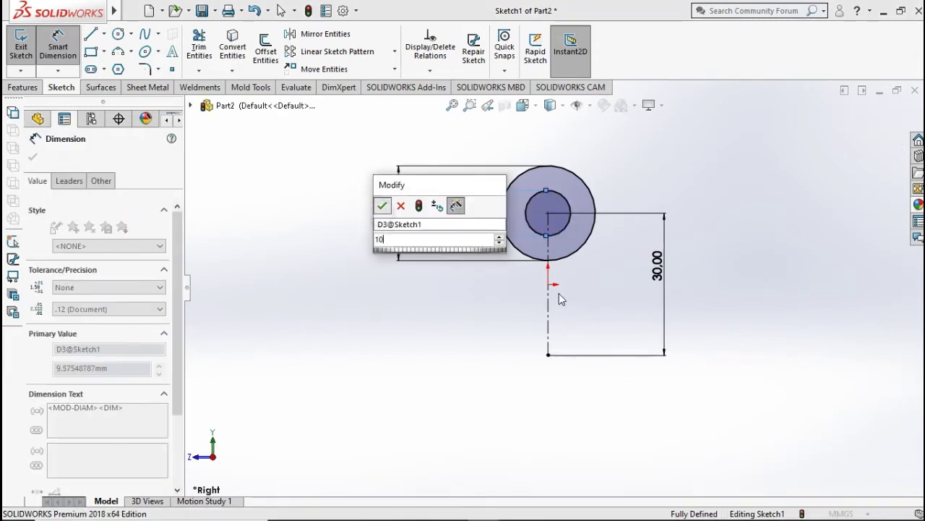
left_click(382, 207)
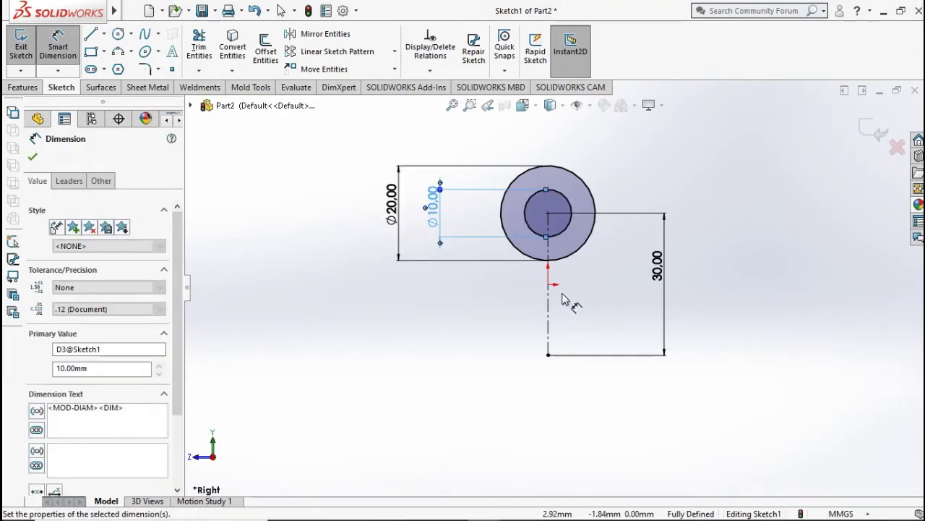
scroll(565, 293, "down", 2)
scroll(561, 248, "down", 1)
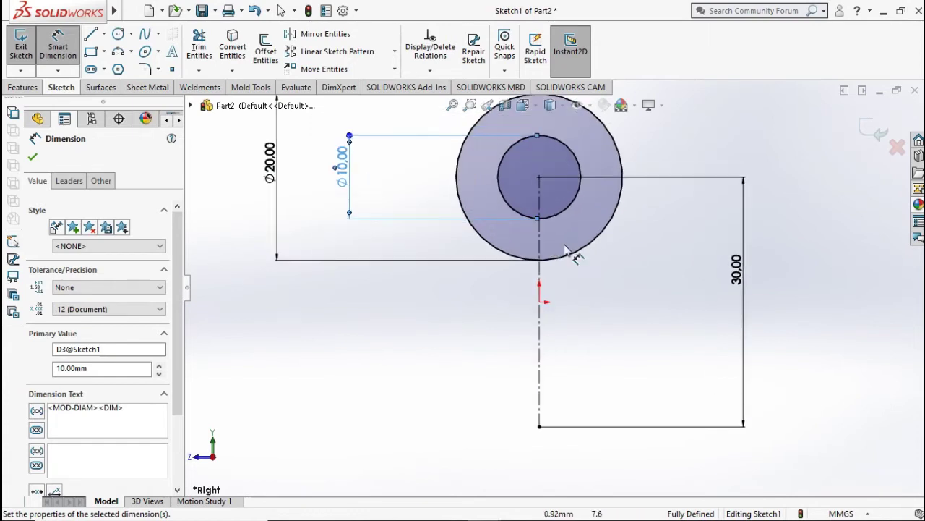
Draw profile lines from the outer circle's left edge, down, across the bottom and up to its right edge
left_click(90, 34)
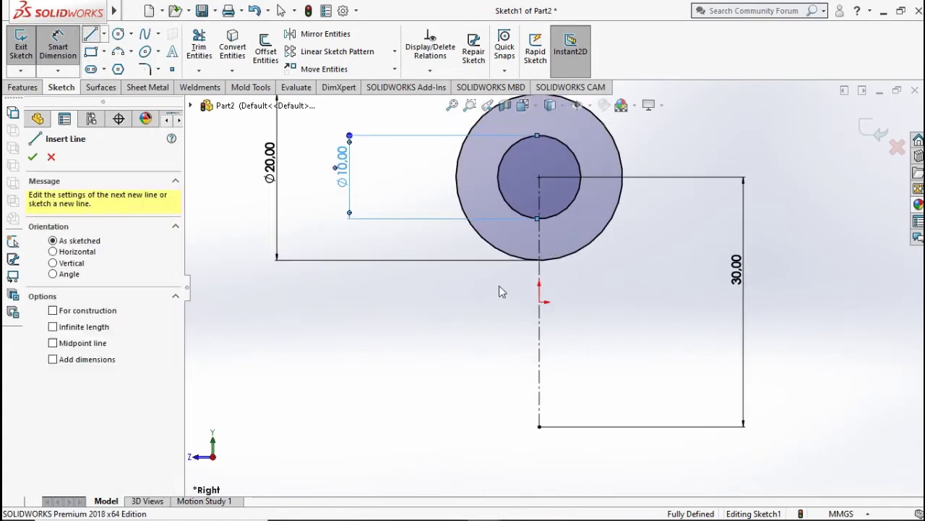
left_click(457, 193)
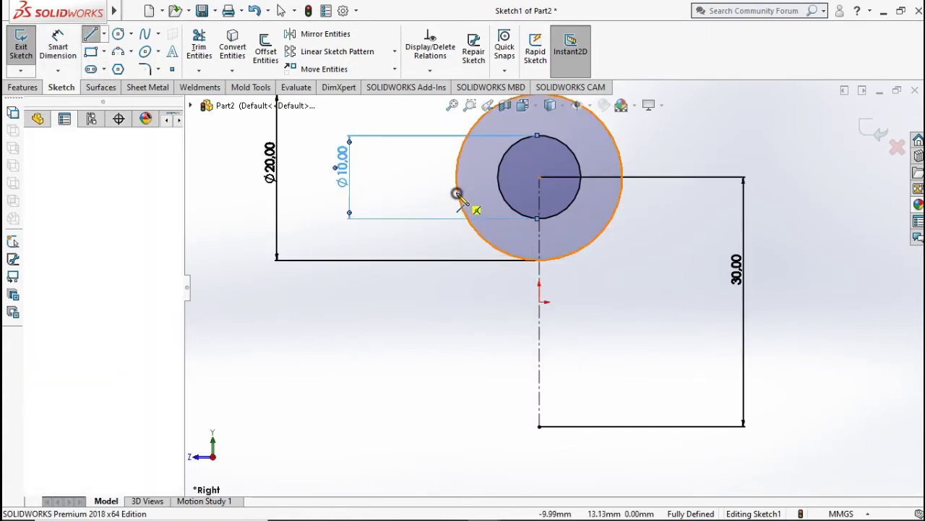
left_click(420, 193)
left_click(419, 334)
left_click(457, 334)
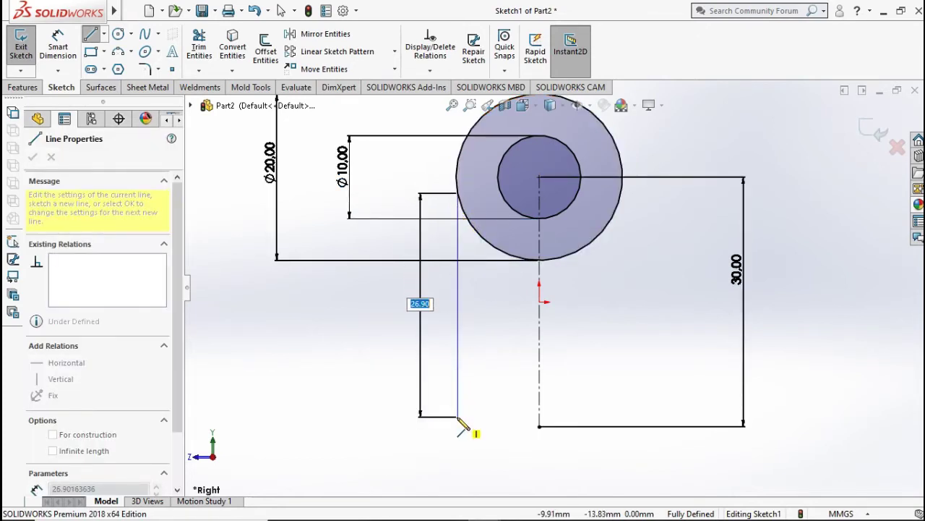
left_click(457, 427)
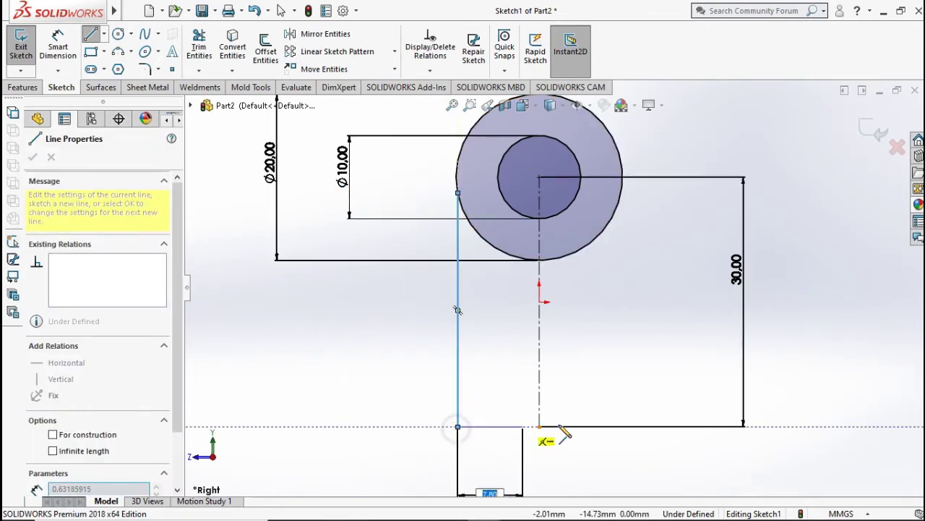
left_click(621, 427)
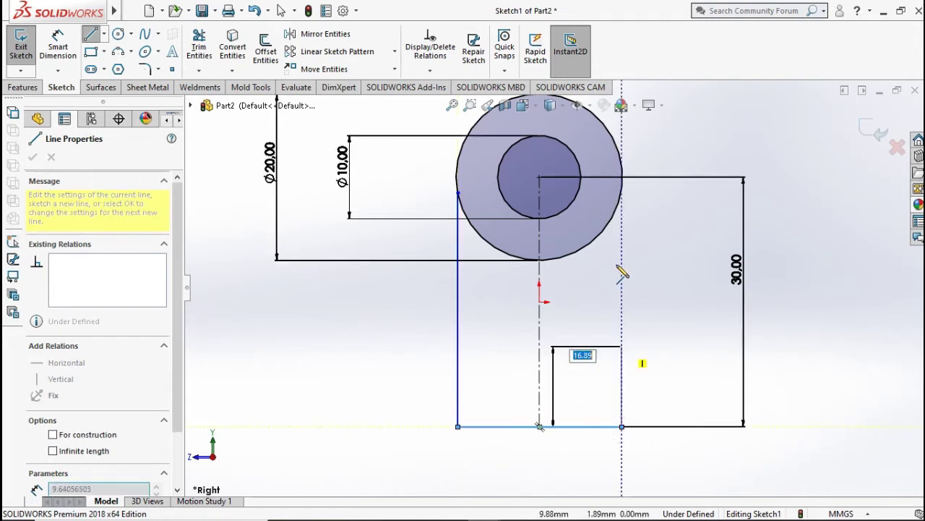
left_click(622, 190)
key("Escape")
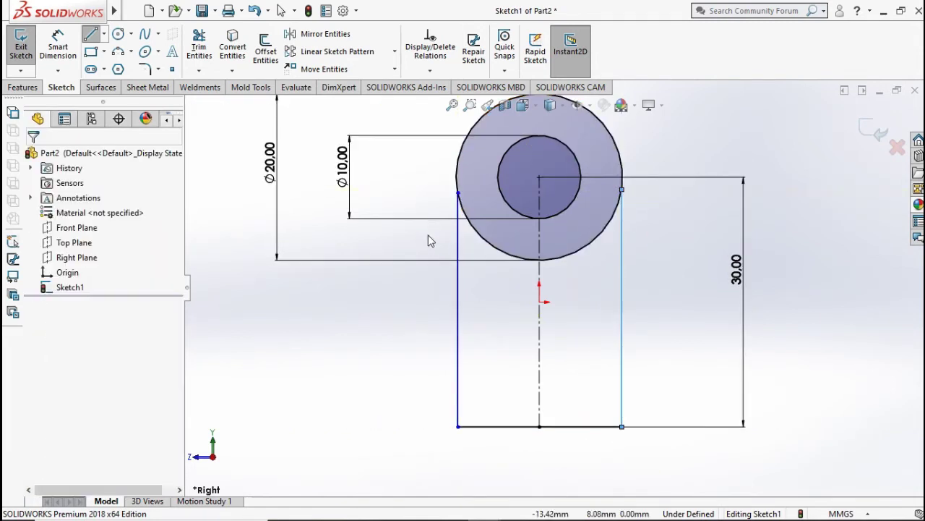
Make the left and right side lines tangent to the Ø20 mm outer circle
left_click(466, 221)
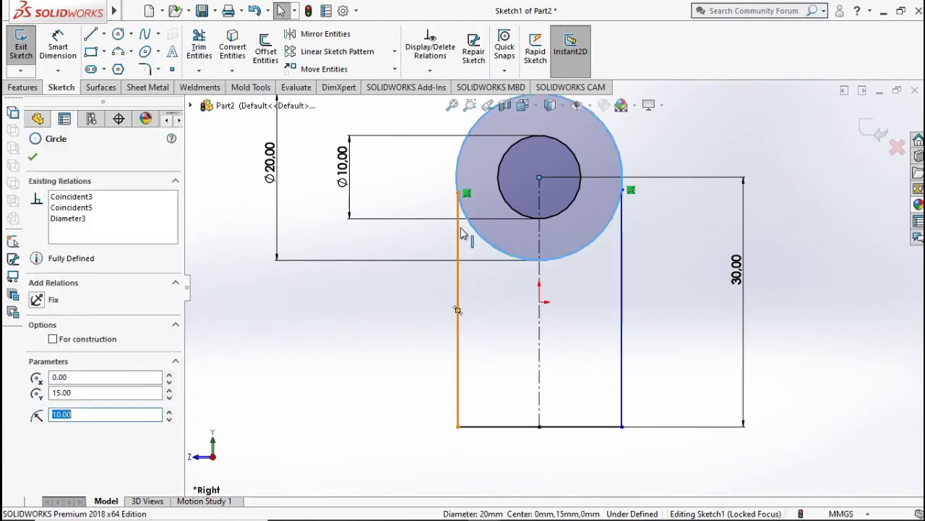
left_click(458, 226, "ctrl")
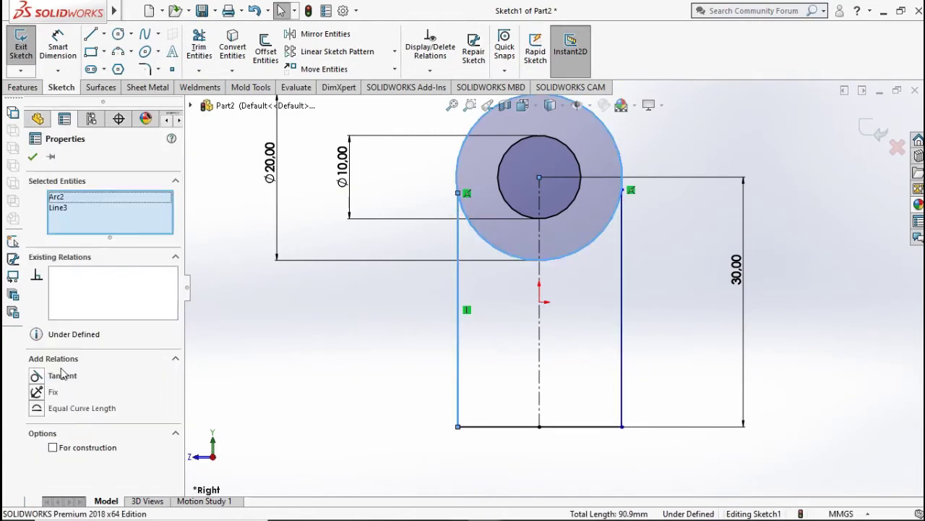
left_click(38, 375)
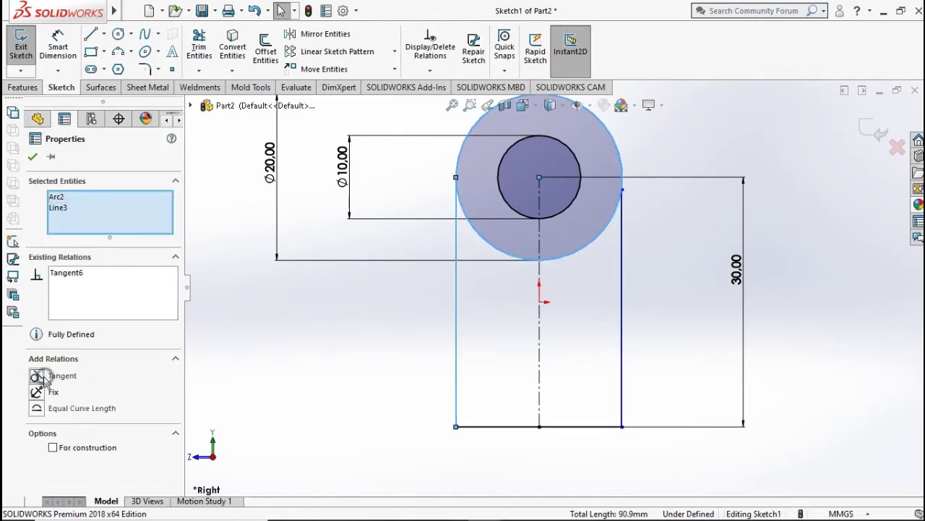
left_click(33, 159)
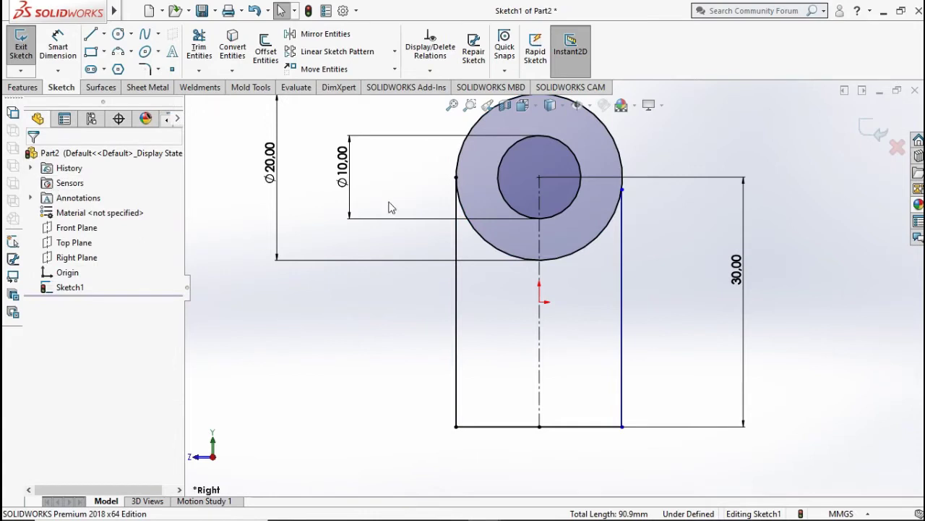
left_click(603, 231)
left_click(621, 242, "ctrl")
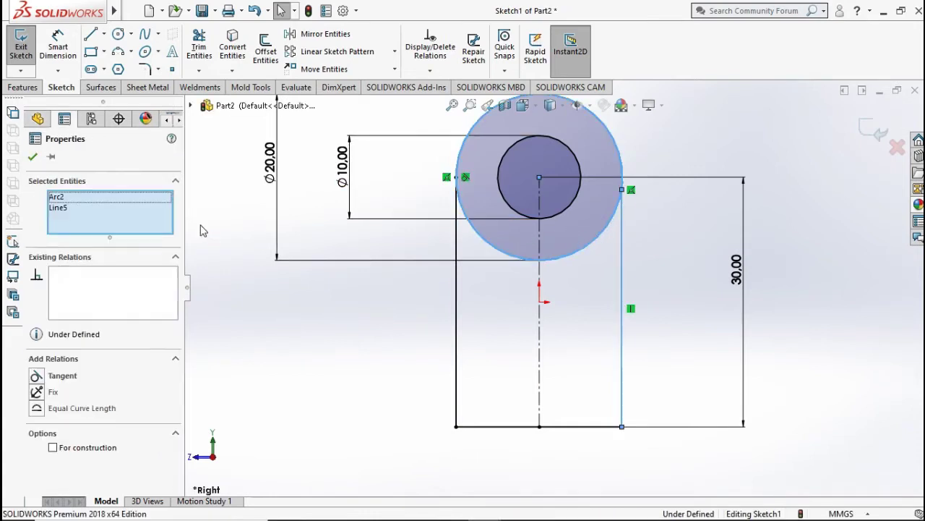
left_click(36, 376)
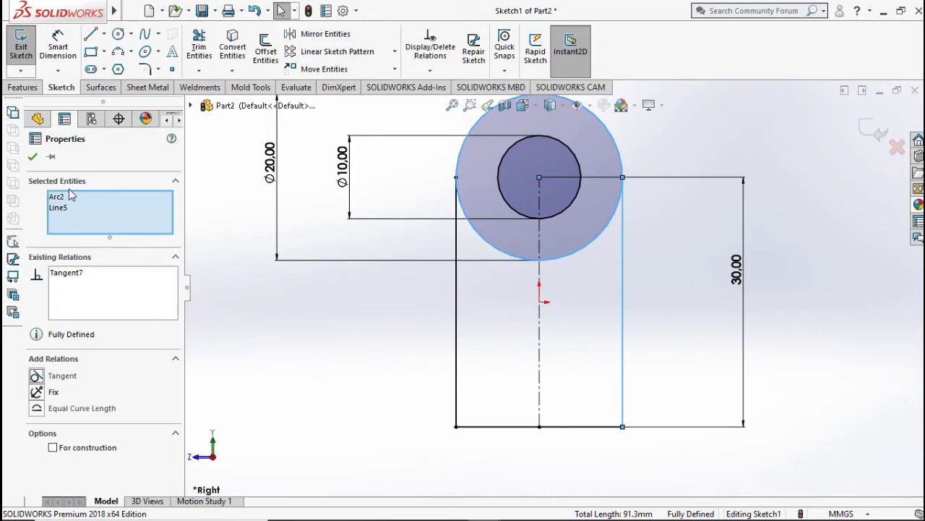
left_click(32, 159)
scroll(477, 267, "up", 2)
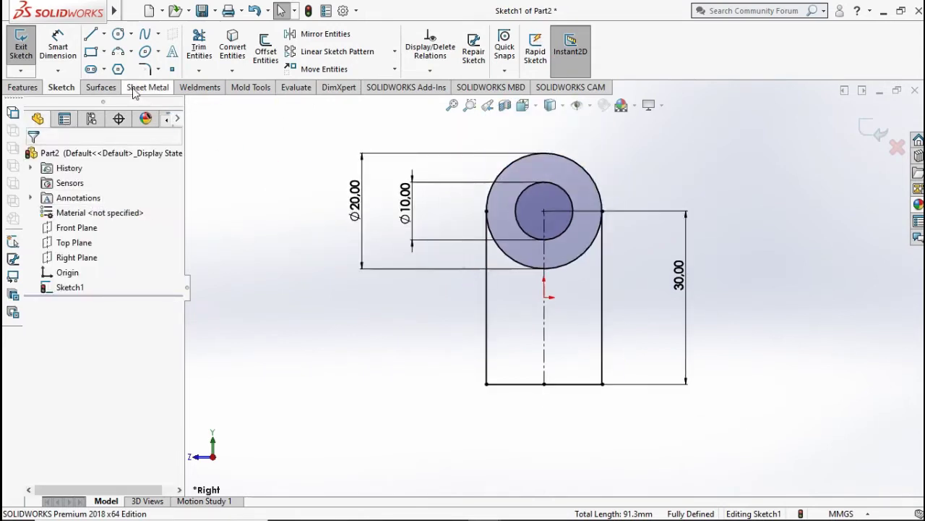
Cancel the redundant 20 mm bottom-width dimension and trim away the outer circle's lower arc
left_click(69, 48)
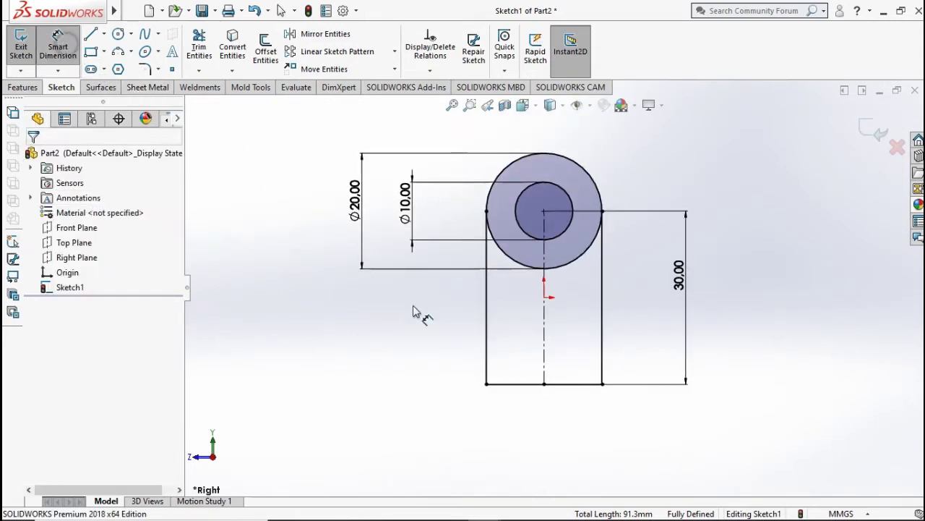
left_click(571, 388)
left_click(550, 442)
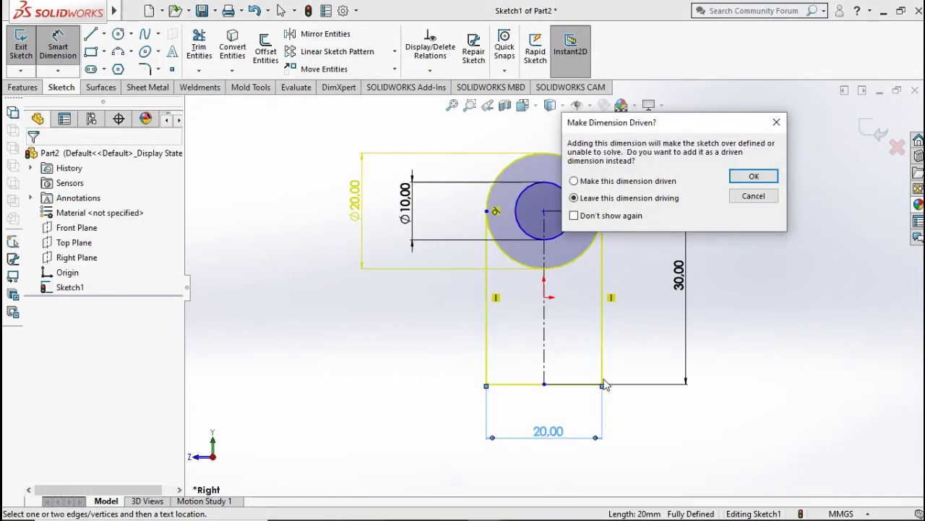
left_click(749, 194)
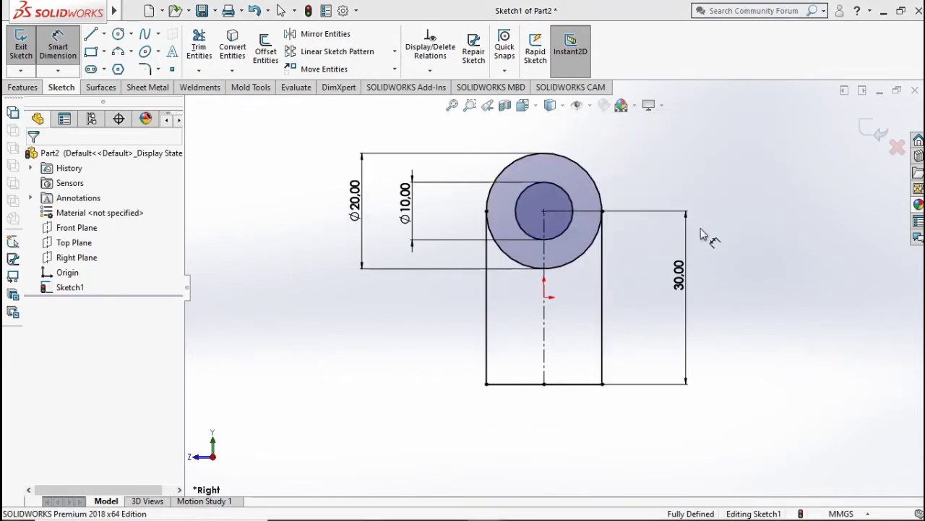
left_click(199, 47)
mouse_move(517, 307)
left_mouse_down()
mouse_move(517, 253)
mouse_move(587, 258)
left_mouse_up()
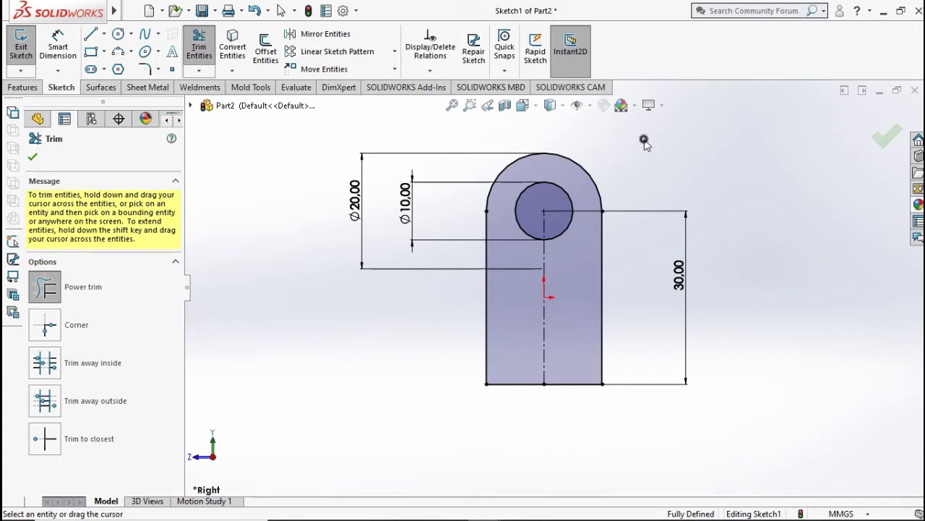
Finish trimming and edit the 30.00 height dimension to 40 mm
left_click(32, 157)
left_click(685, 278)
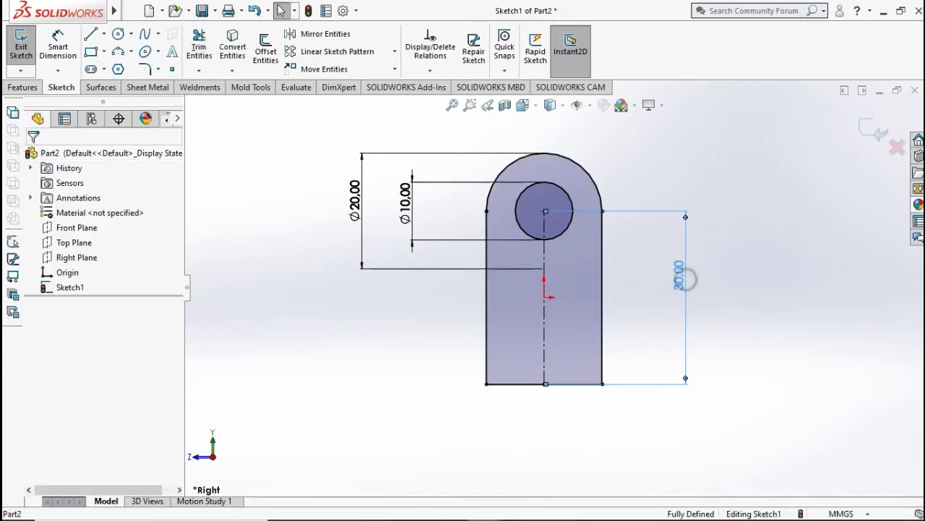
double_click(685, 278)
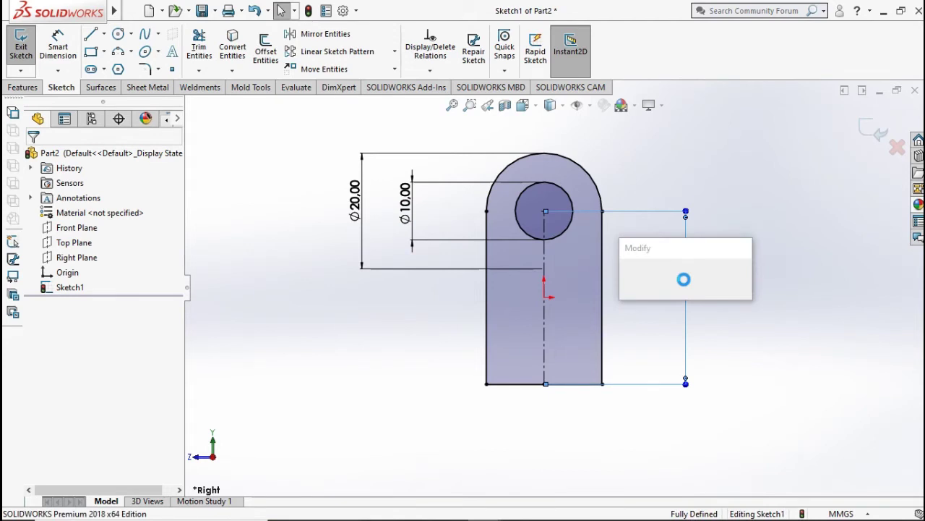
type("40")
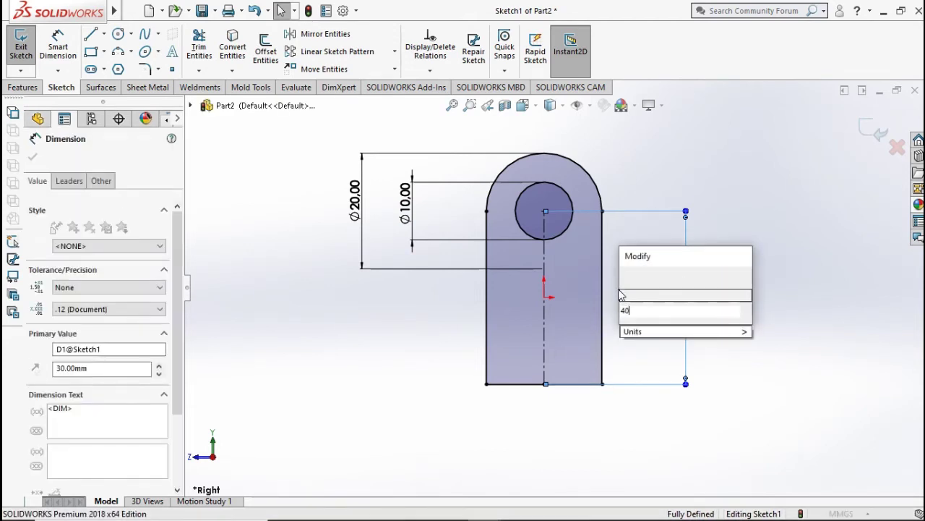
left_click(644, 275)
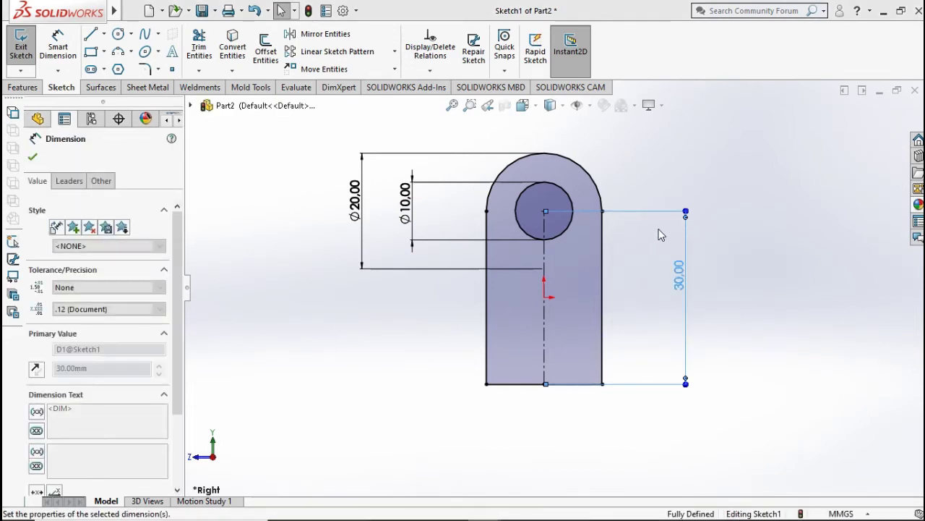
left_click(658, 253)
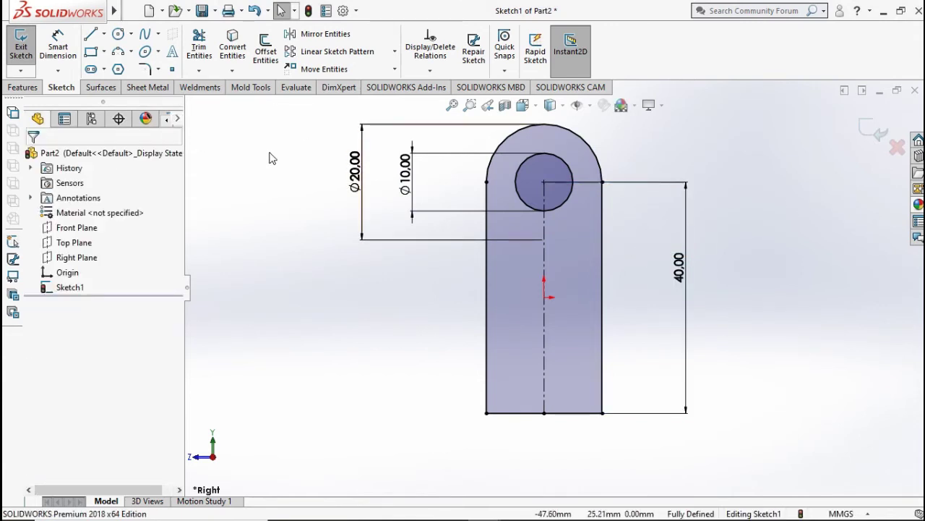
Extrude Sketch1 as Boss-Extrude1 with Mid Plane end condition, 20 mm deep
left_click(37, 87)
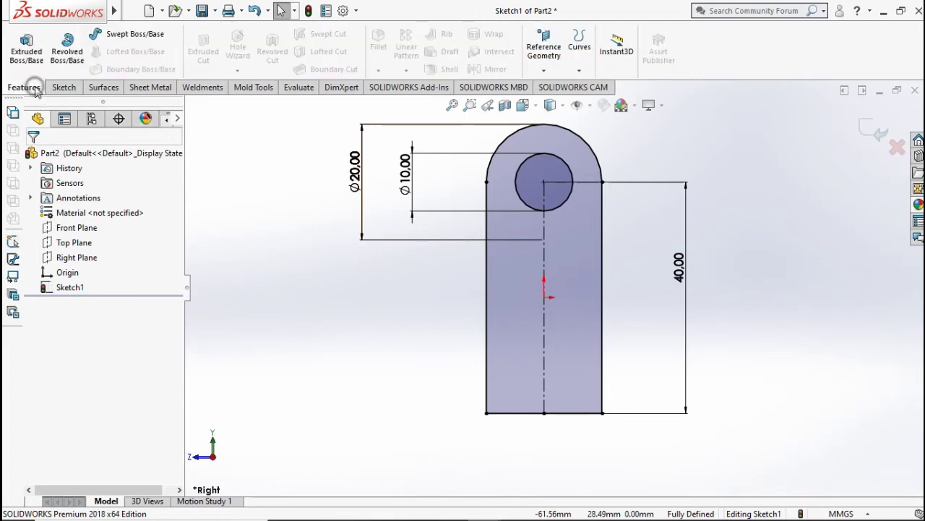
left_click(26, 47)
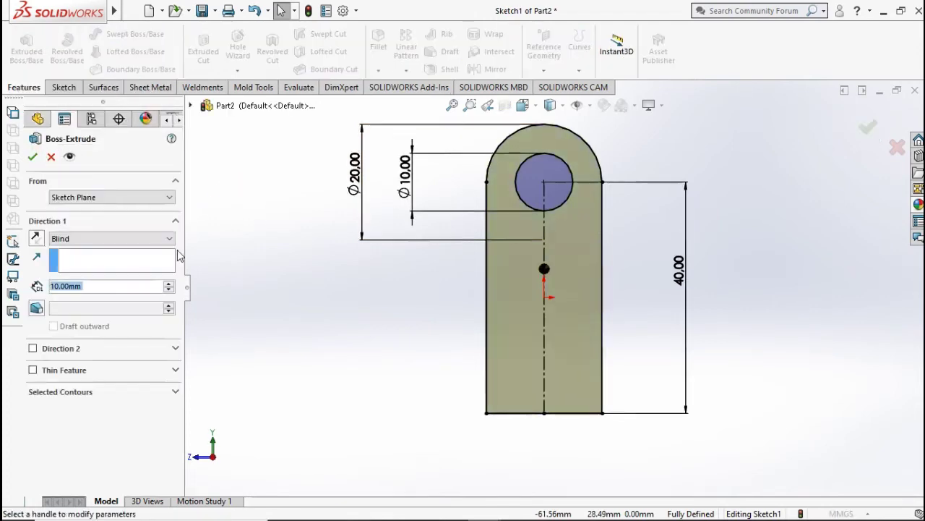
left_click(127, 241)
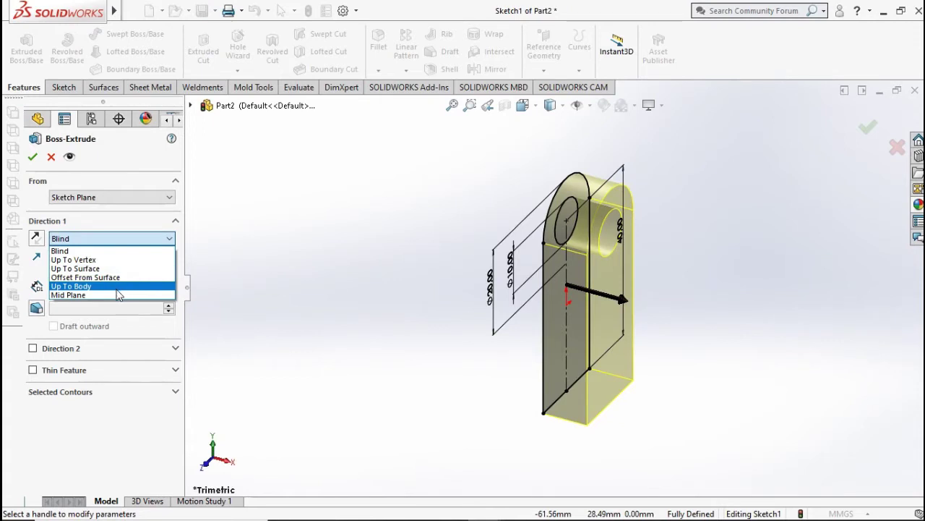
left_click(118, 295)
double_click(116, 287)
type("2")
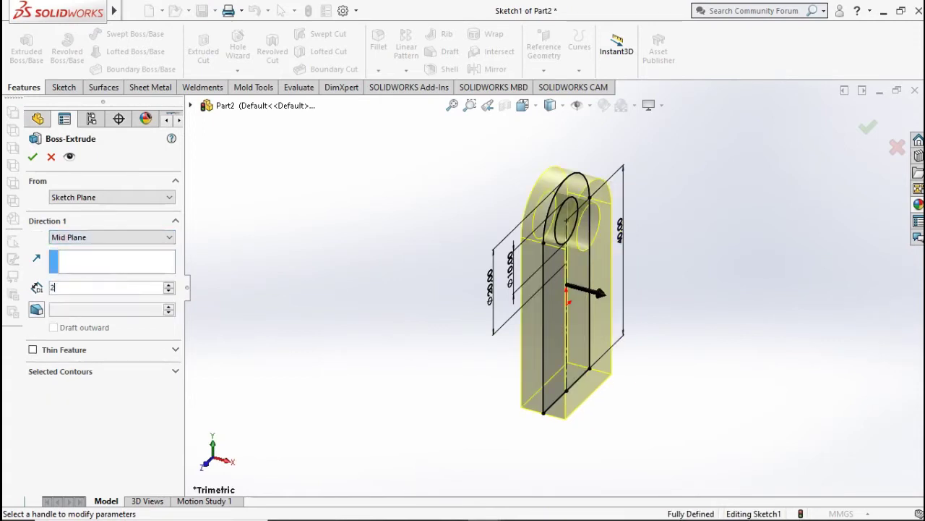
type("0")
key("Return")
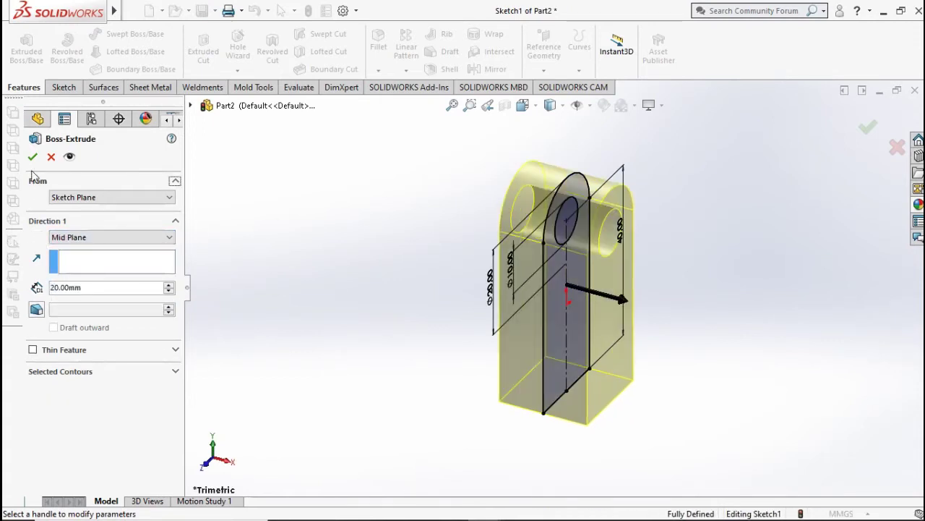
left_click(33, 157)
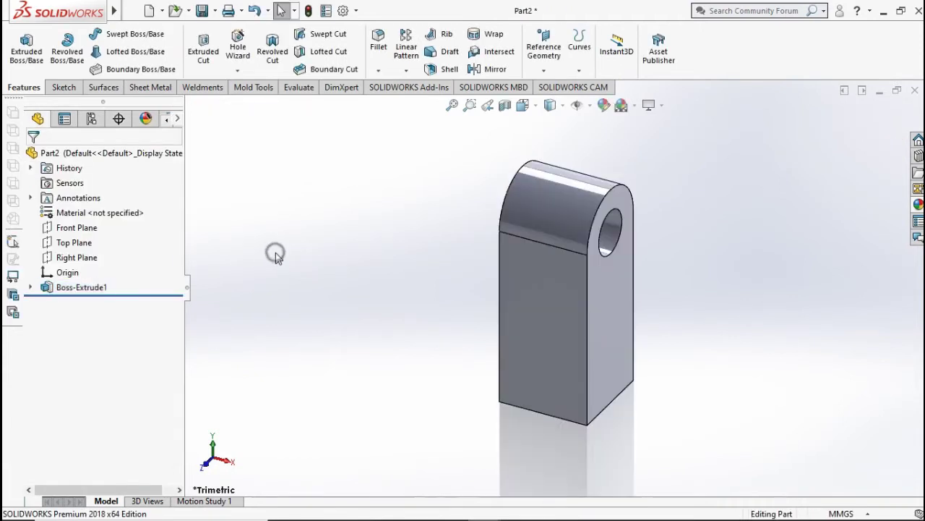
Start Sketch2 on the front face with an upper-left rectangle and a vertical centerline from the origin
left_click(556, 289)
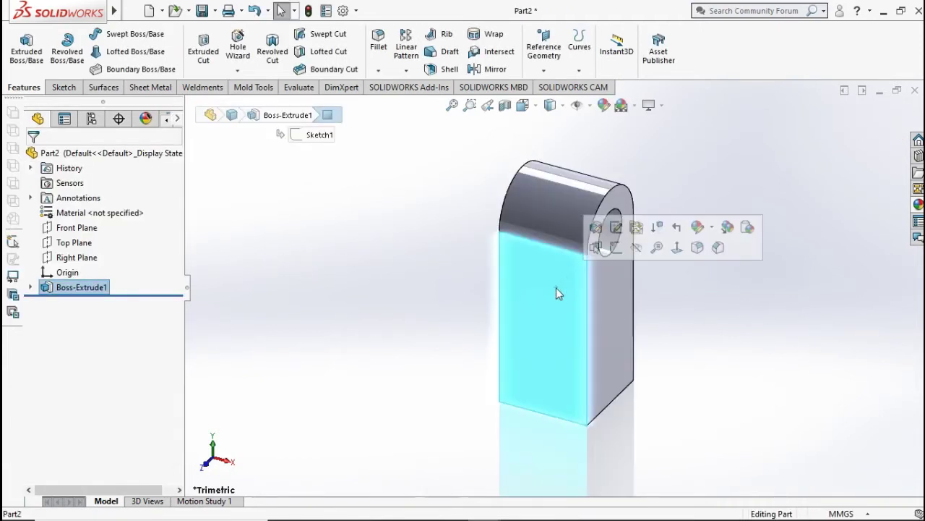
left_click(615, 247)
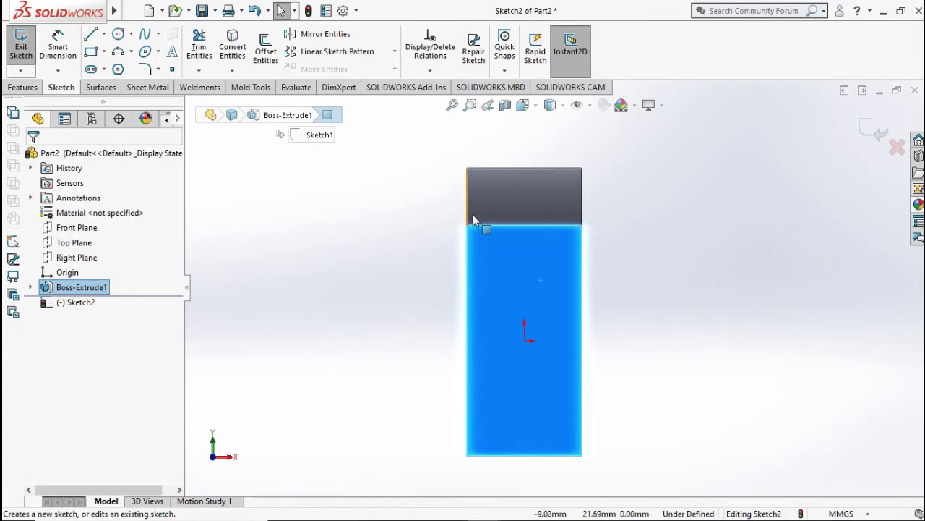
left_click(283, 190)
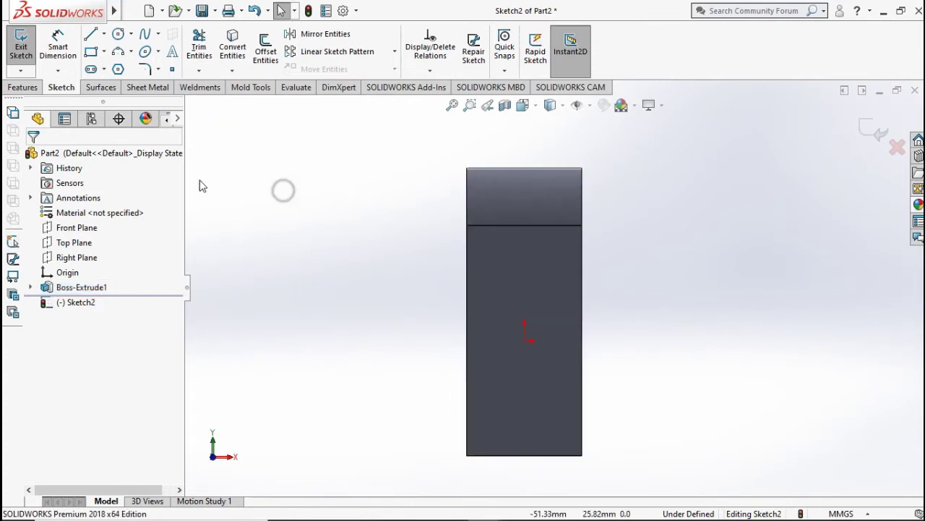
left_click(88, 54)
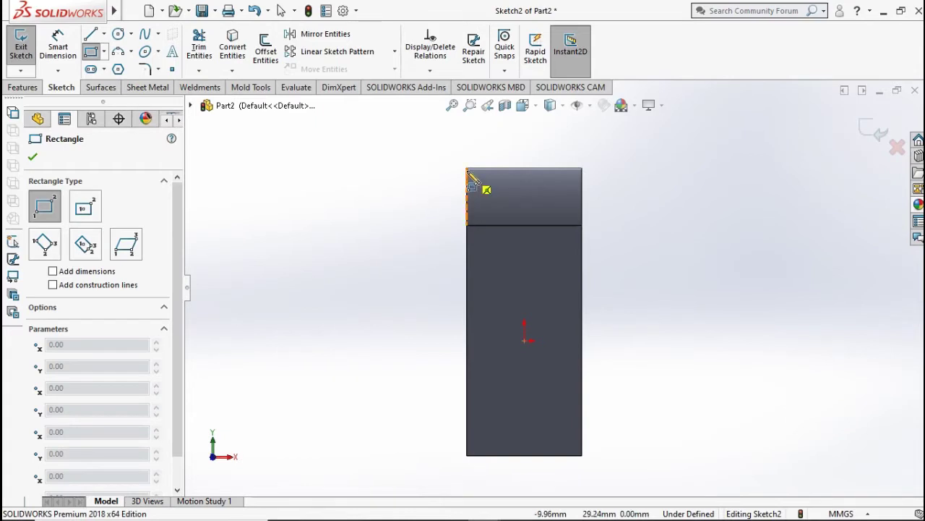
left_click_drag(467, 167, 496, 284)
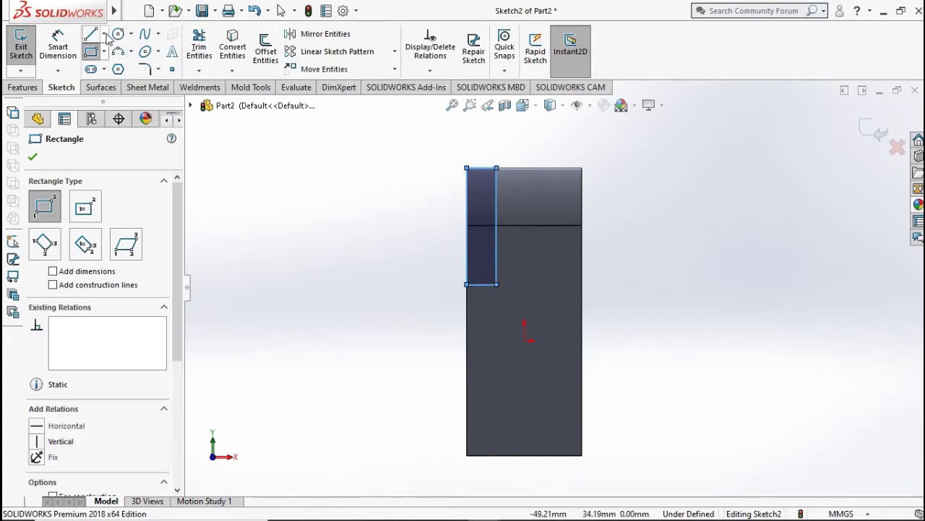
left_click(105, 35)
left_click(123, 66)
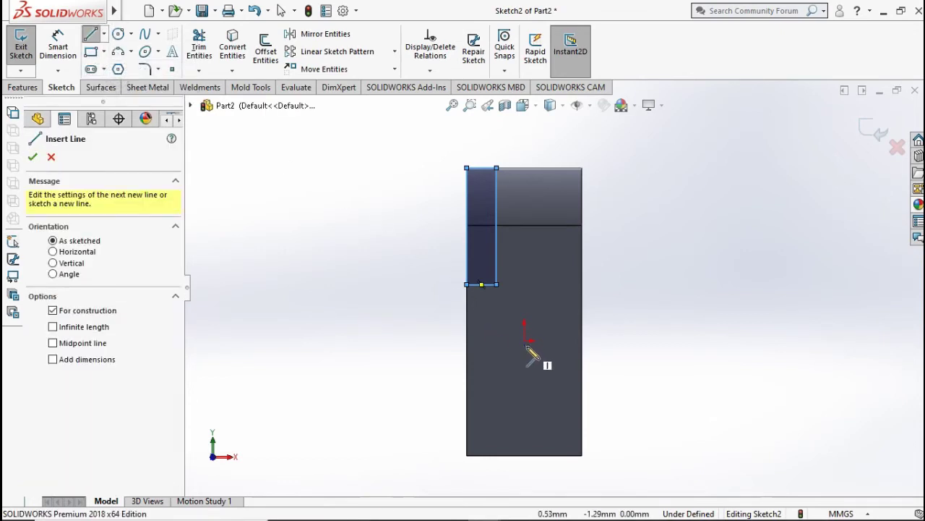
left_click(525, 340)
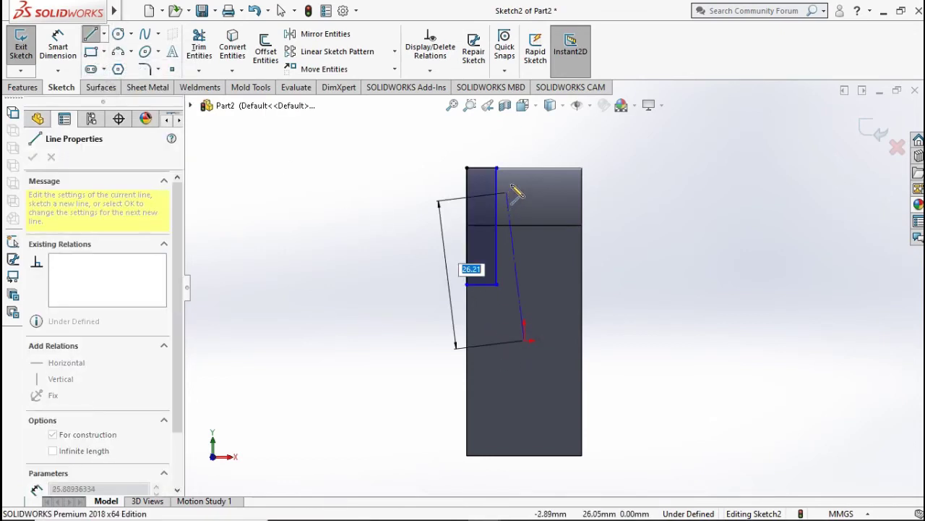
left_click(525, 152)
key("Escape")
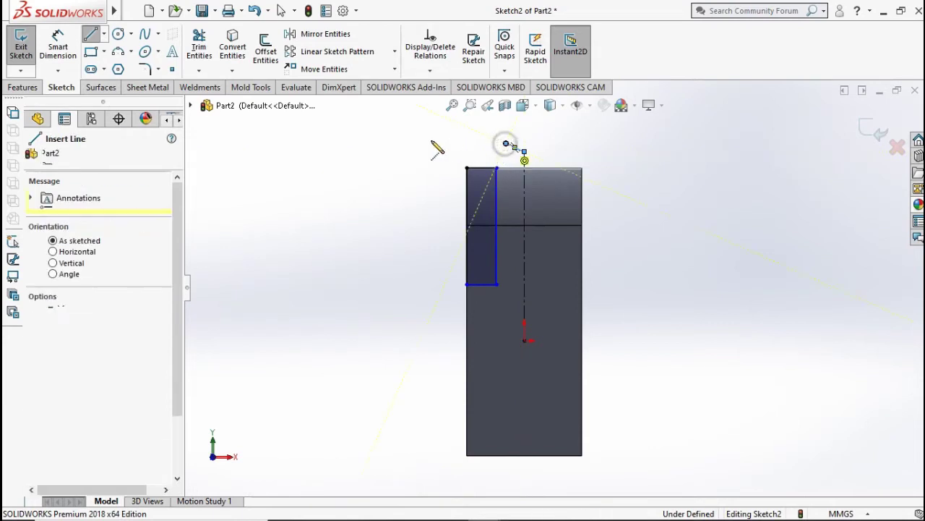
Dimension the rectangle's inner edge 5 mm from the centerline and its bottom 30 mm above the block
left_click(58, 47)
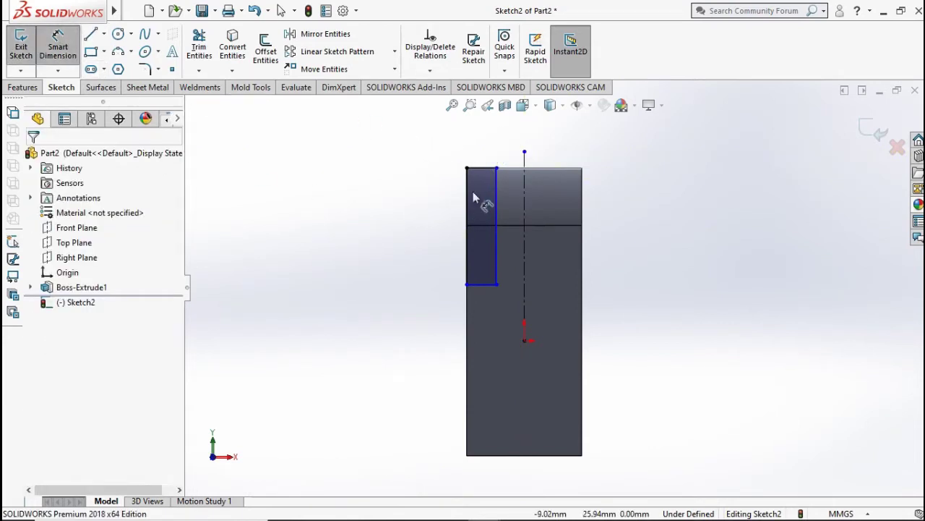
left_click(496, 198)
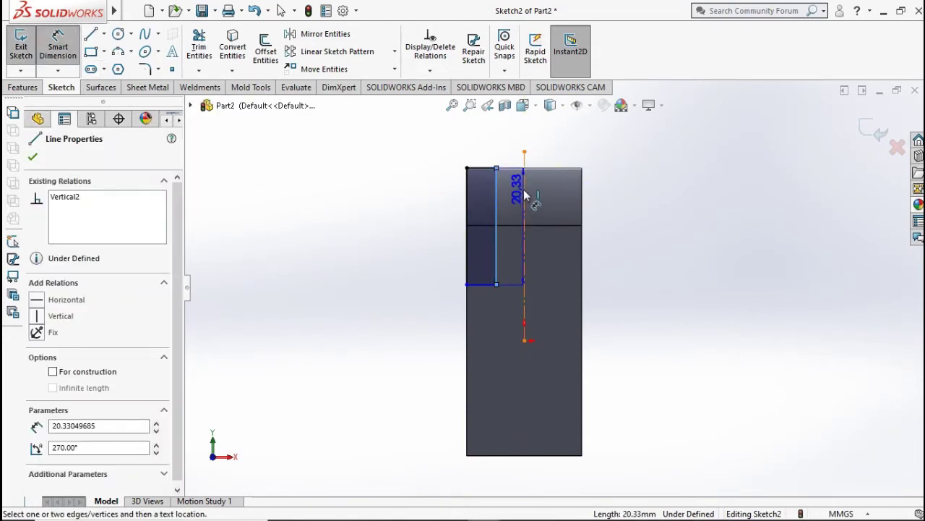
left_click(526, 198)
left_click(489, 148)
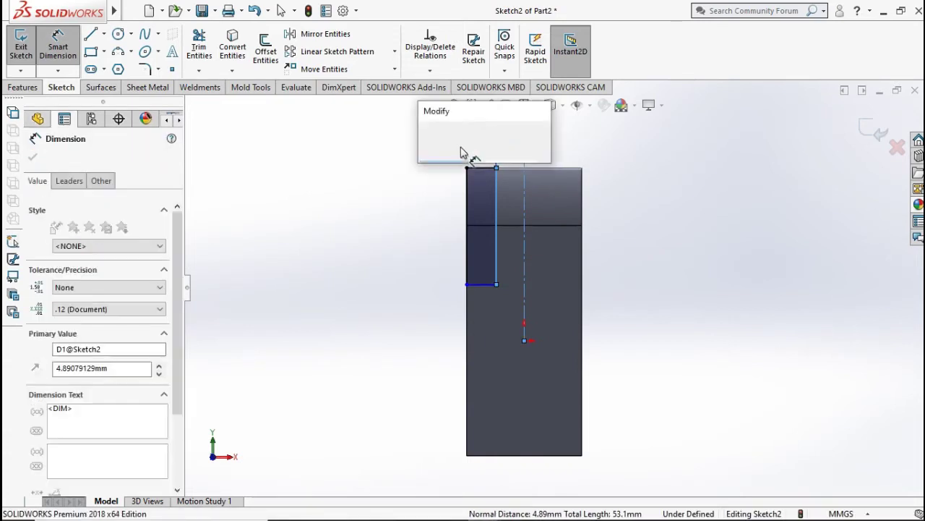
type("5")
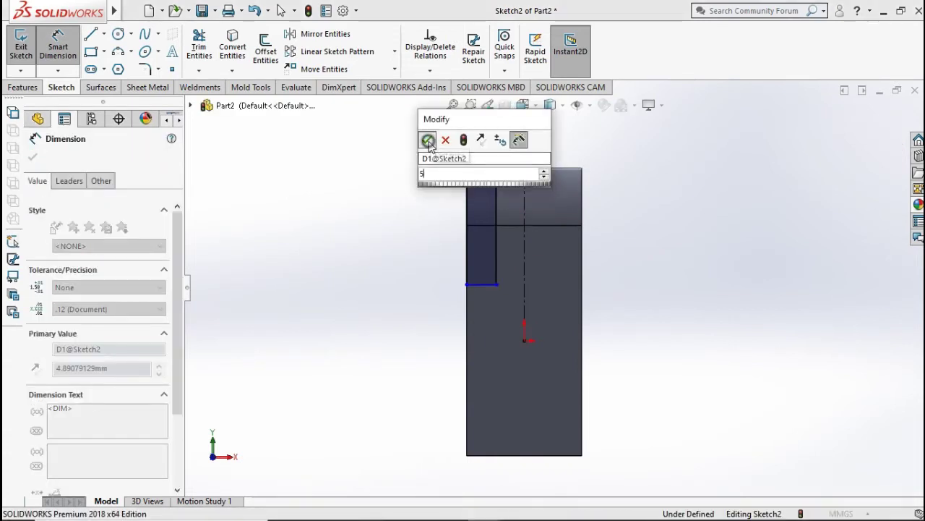
left_click(427, 139)
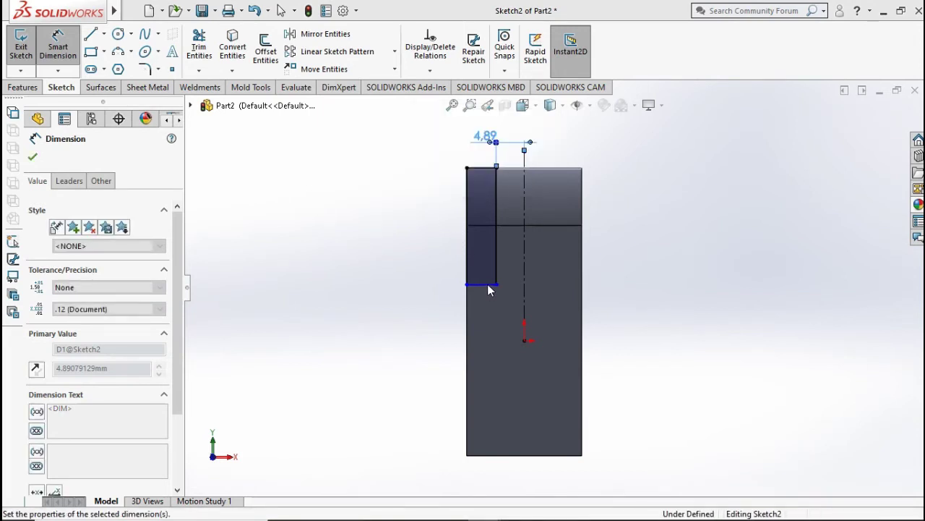
left_click(484, 285)
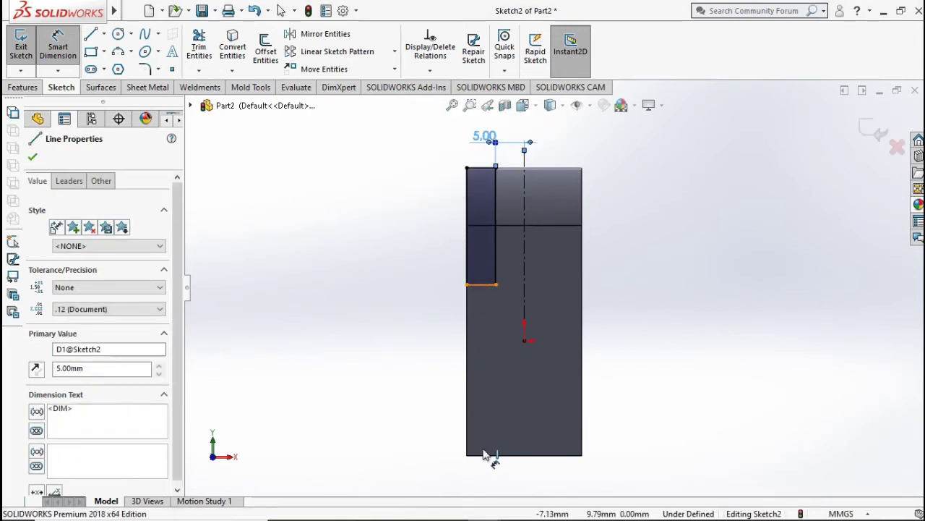
left_click(486, 458)
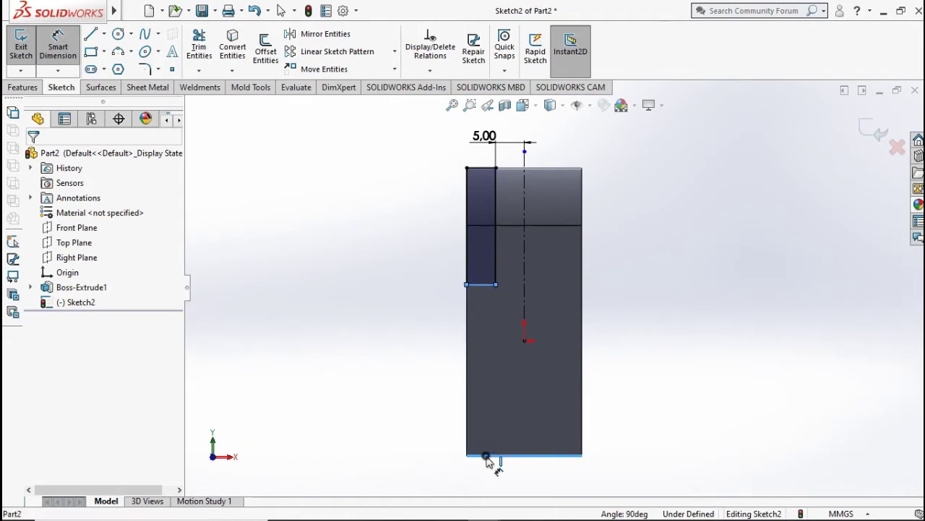
left_click(428, 375)
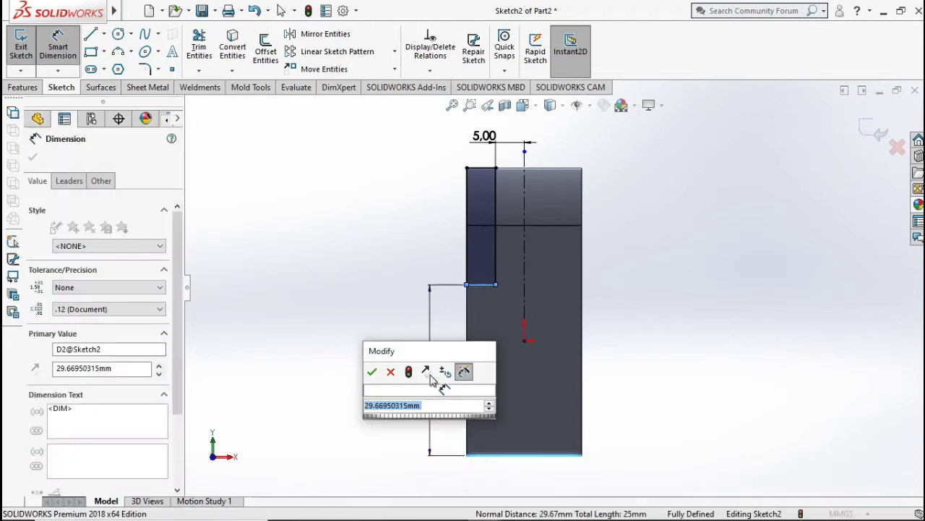
type("30")
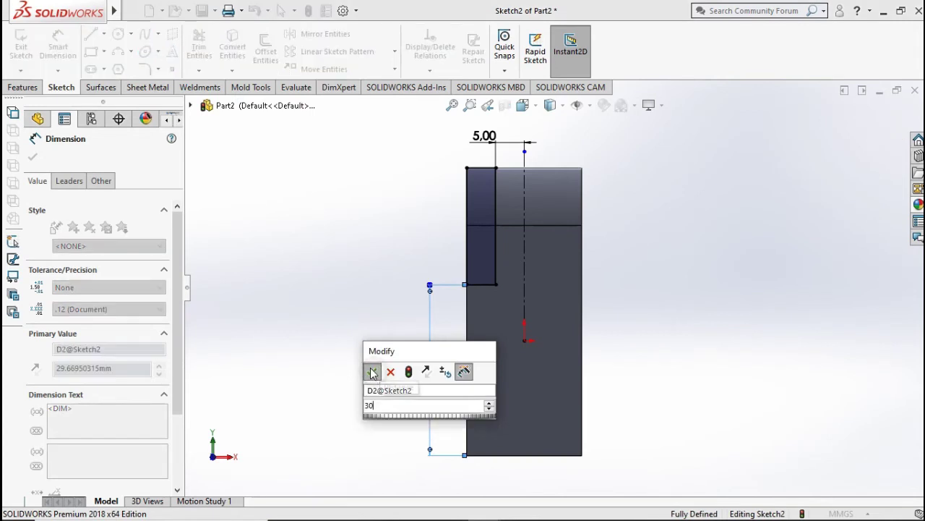
left_click(374, 372)
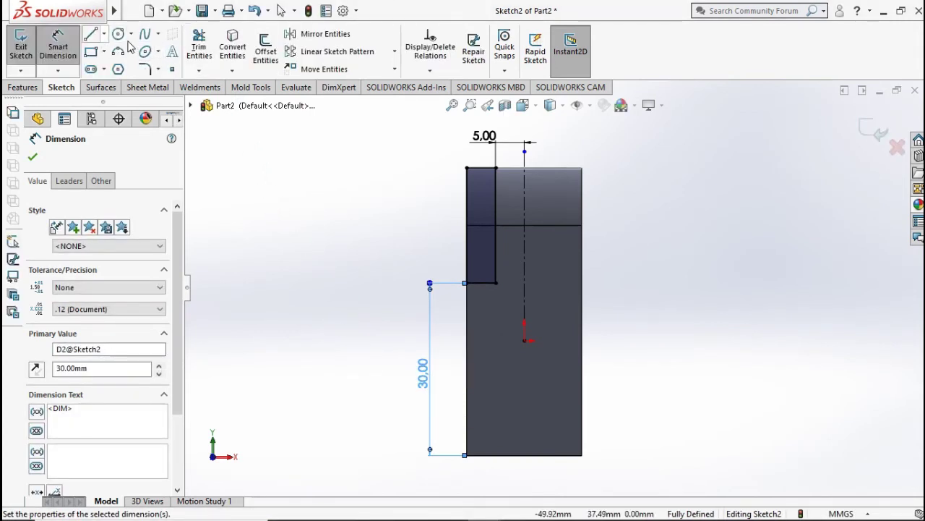
Mirror the rectangle's four lines about the vertical centerline
left_click(318, 34)
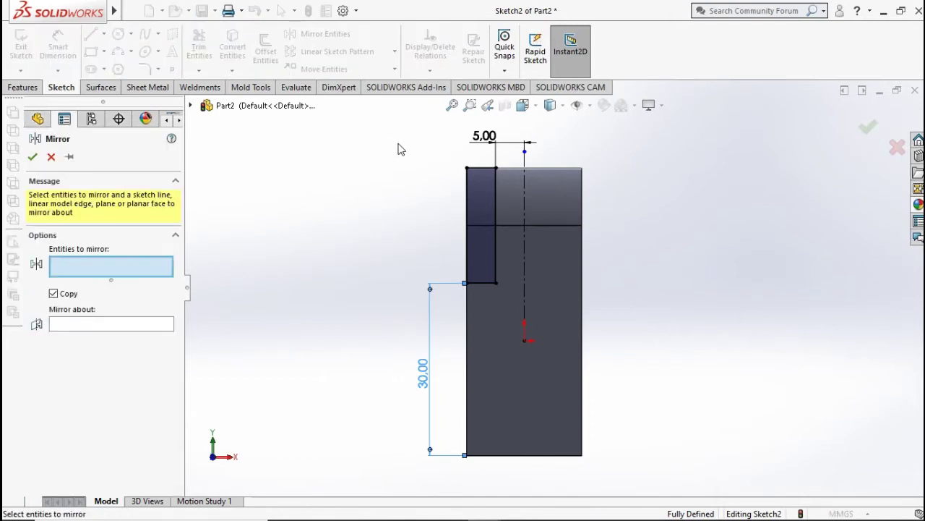
left_click(506, 311)
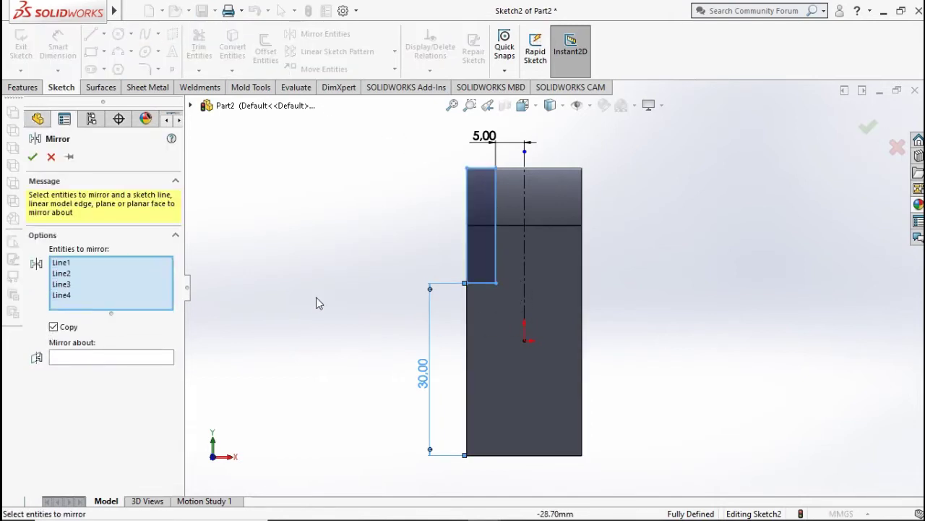
left_click(111, 354)
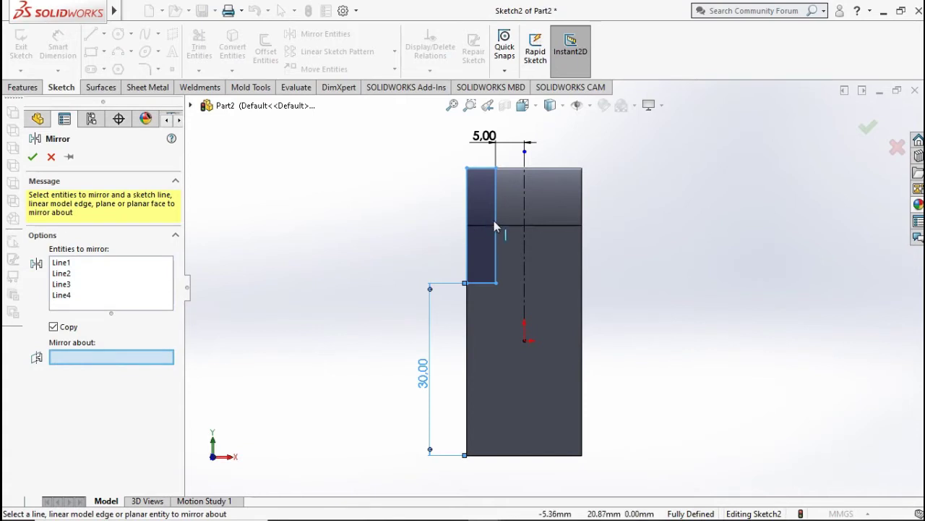
left_click(524, 205)
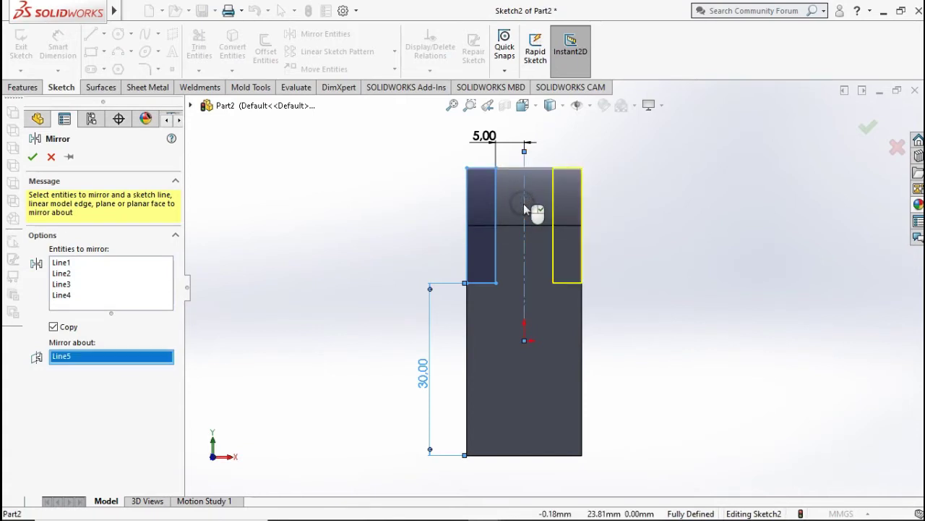
left_click(32, 157)
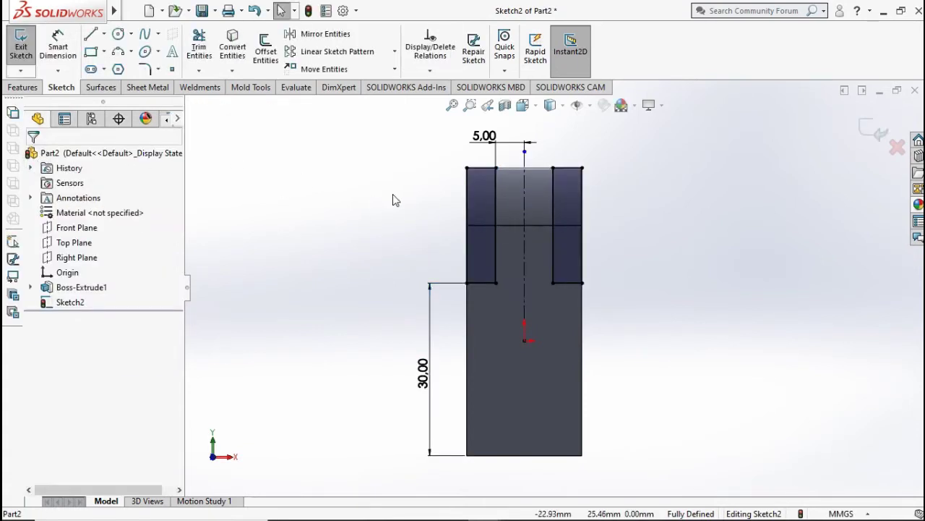
Cut both rectangles Through All as an extruded cut, then return to isometric view
left_click(23, 87)
left_click(221, 55)
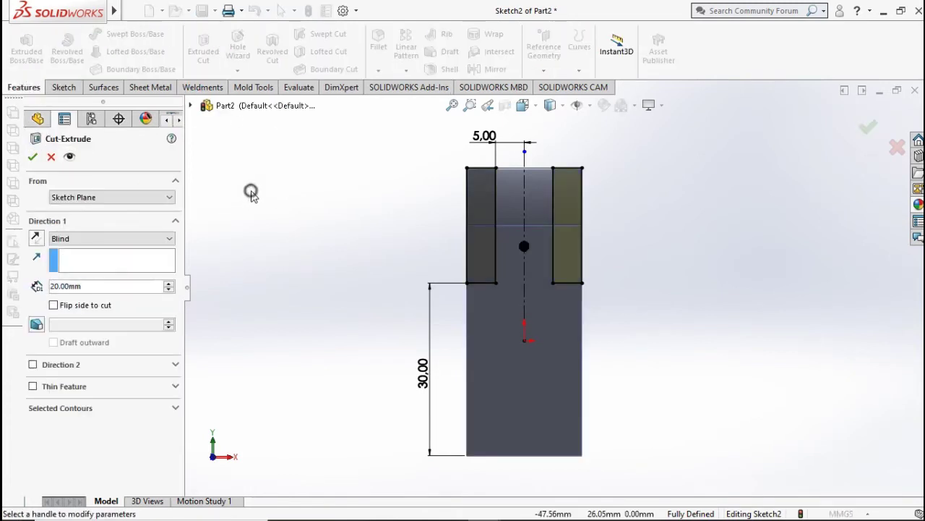
left_click(65, 238)
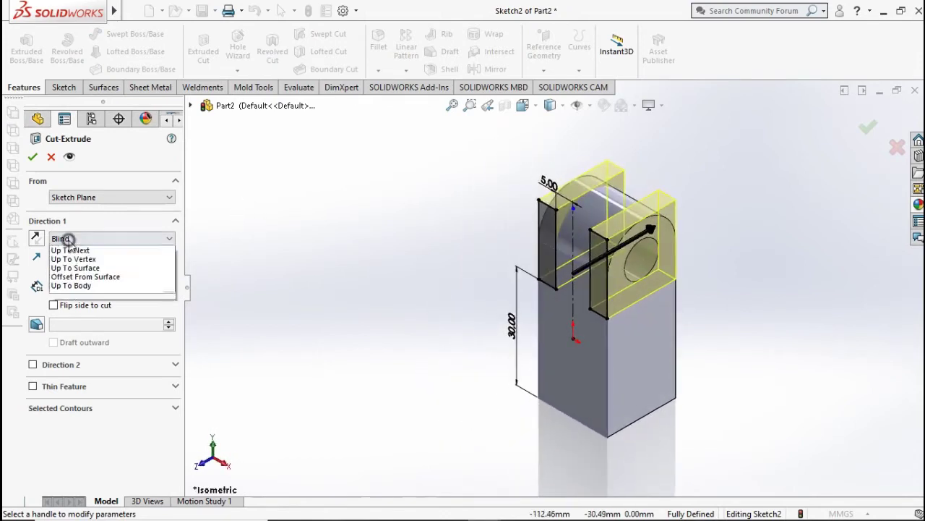
left_click(75, 261)
left_click(32, 156)
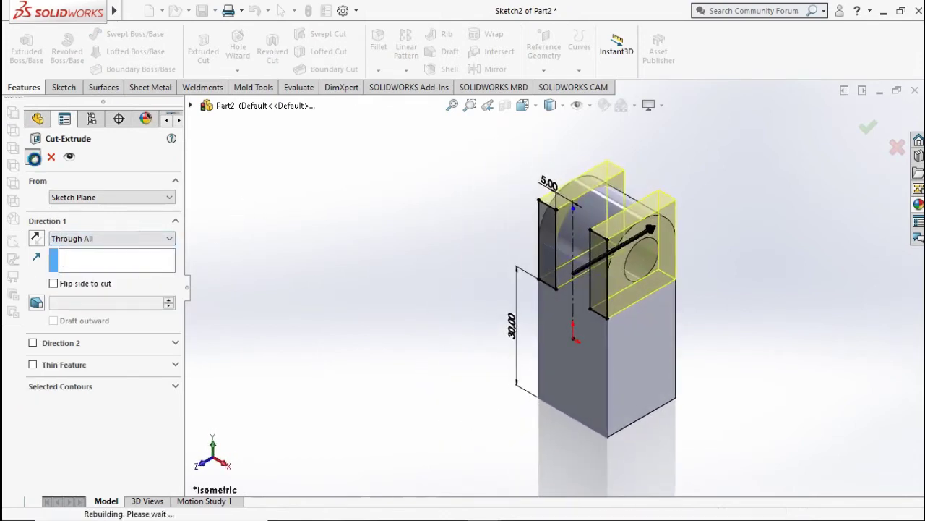
mouse_move(314, 249)
middle_mouse_down()
mouse_move(716, 247)
mouse_move(660, 230)
middle_mouse_up()
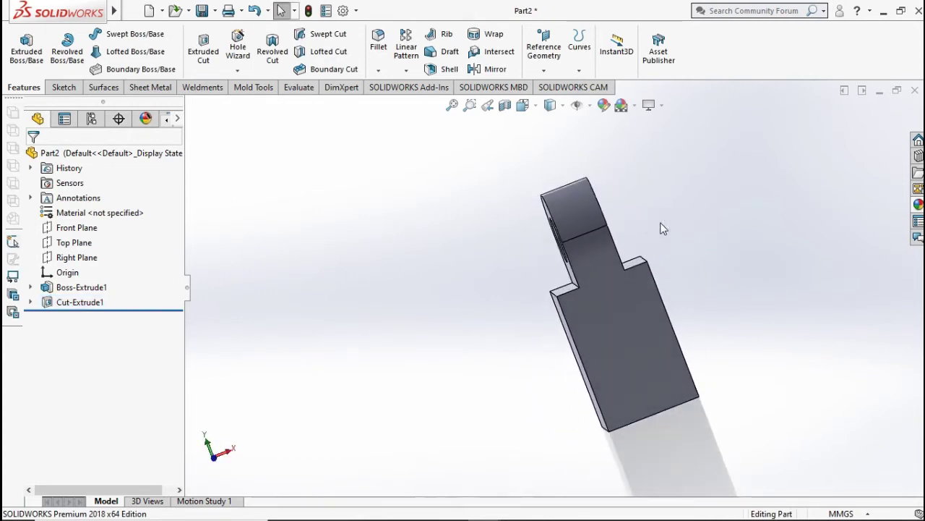
key("ctrl+7")
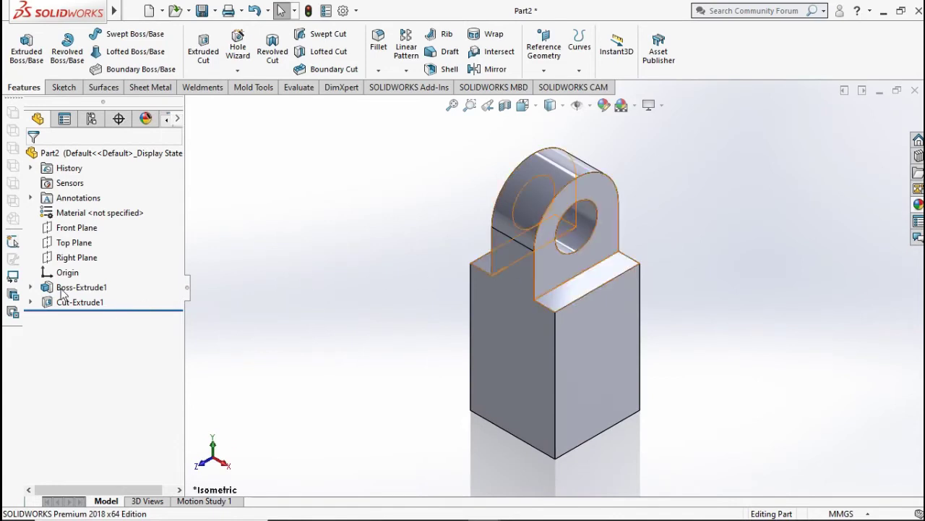
Define a Hole Wizard tap-drill hole, ANSI Metric M4x0.7, and proceed to hole positions
left_click(238, 45)
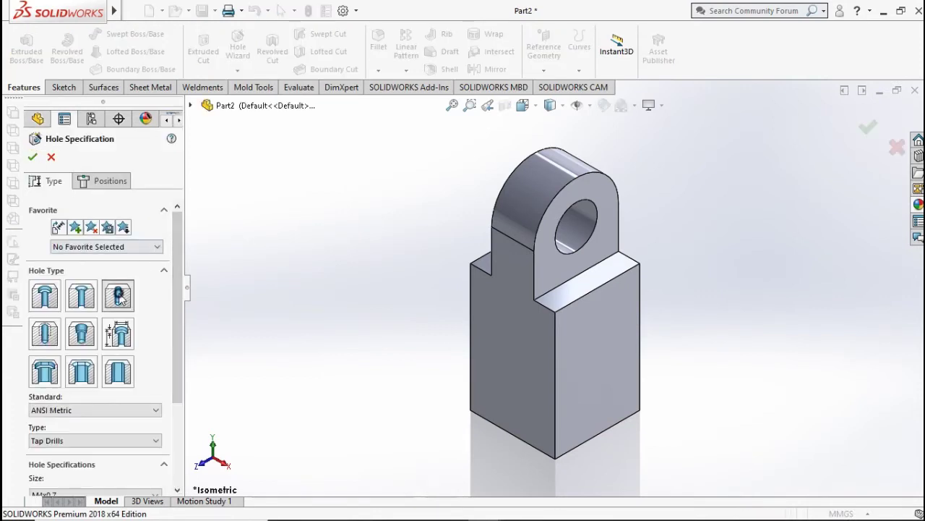
scroll(176, 282, "down", 3)
left_click(140, 324)
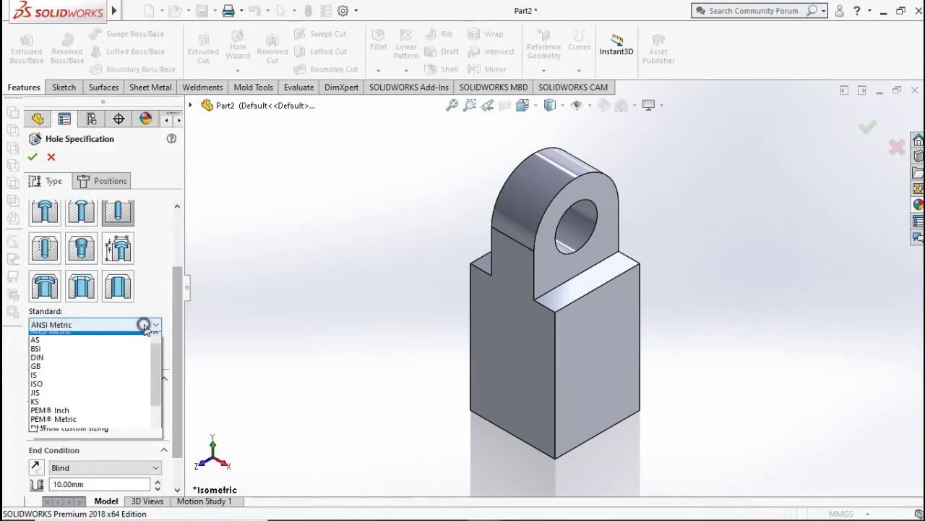
left_click(136, 337)
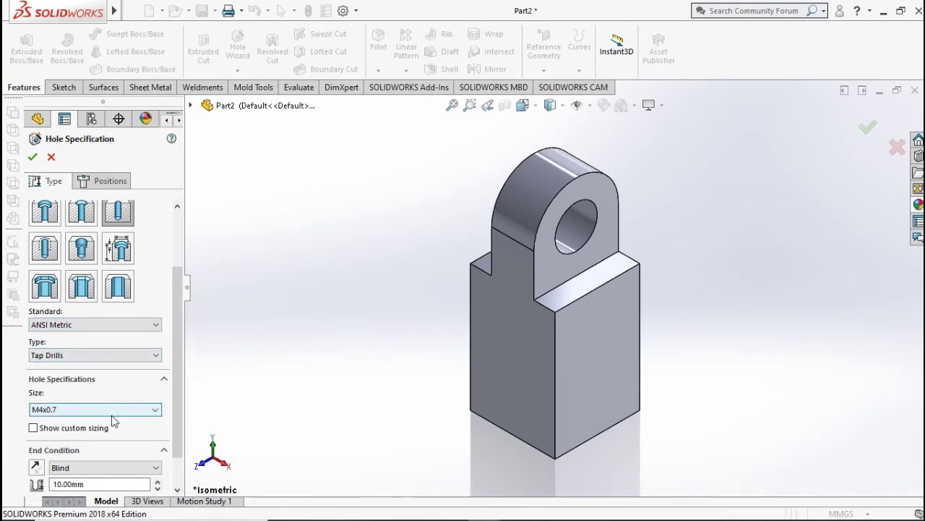
left_click(104, 184)
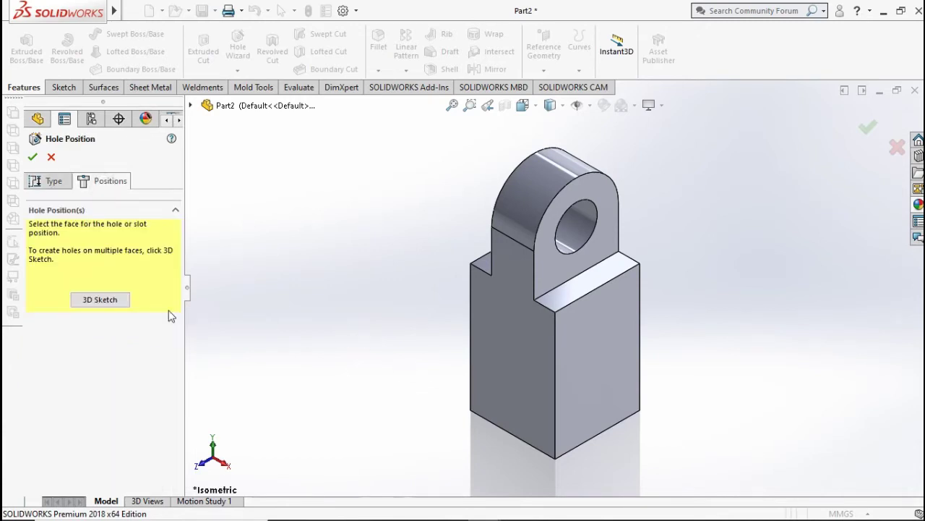
Place four hole points on the block's square bottom face
mouse_move(479, 374)
middle_mouse_down()
mouse_move(510, 251)
mouse_move(517, 263)
middle_mouse_up()
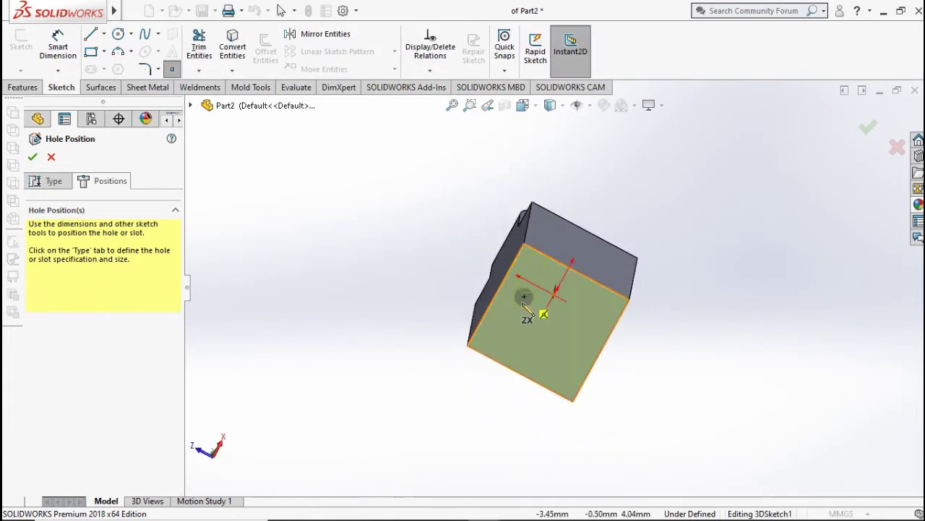
left_click(504, 331)
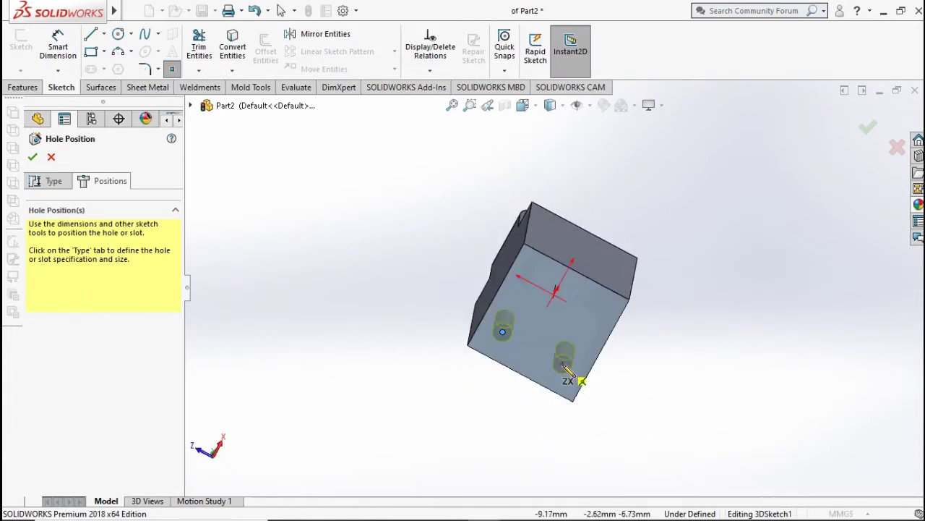
left_click(563, 363)
left_click(591, 311)
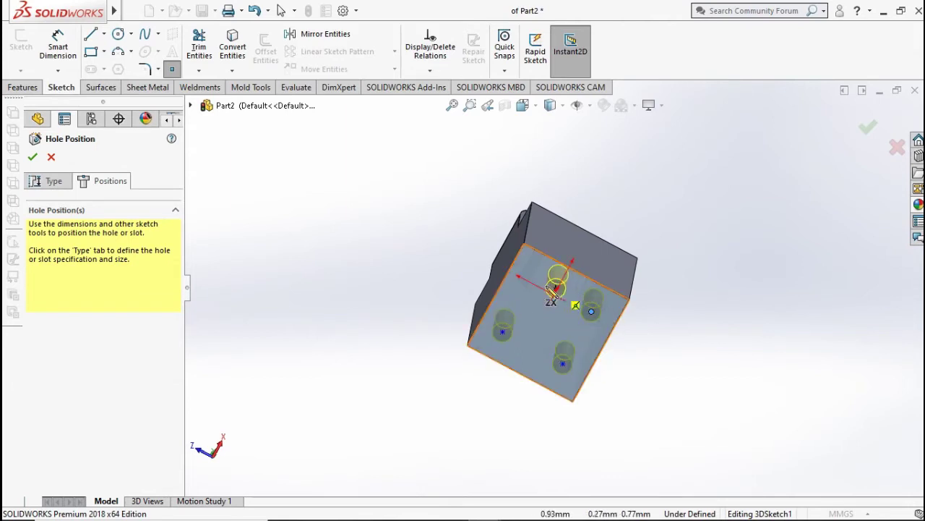
left_click(532, 278)
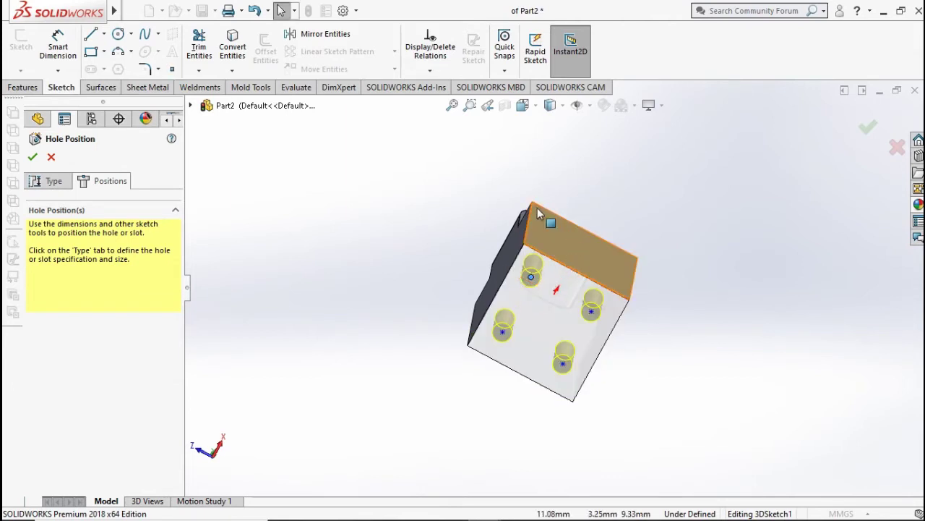
View the face head-on and dimension the two top hole centres 12 mm apart
left_click(537, 108)
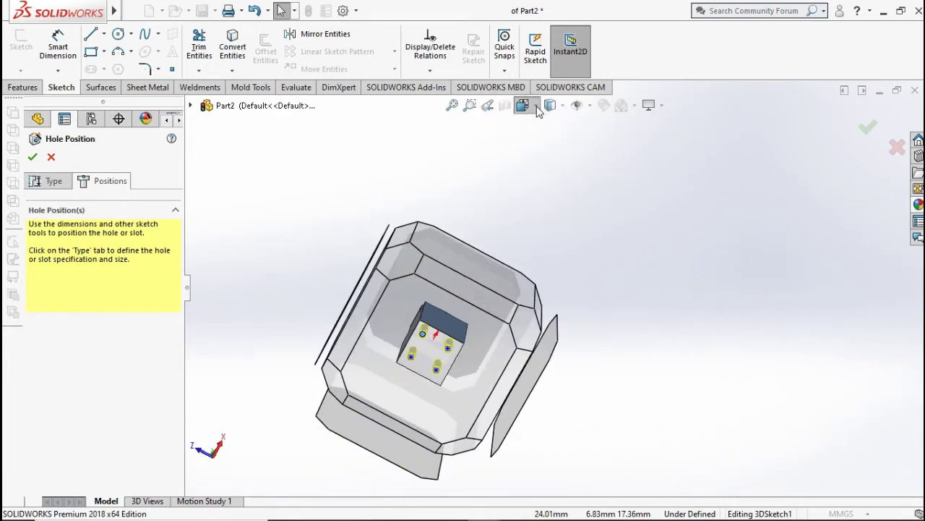
left_click(434, 334)
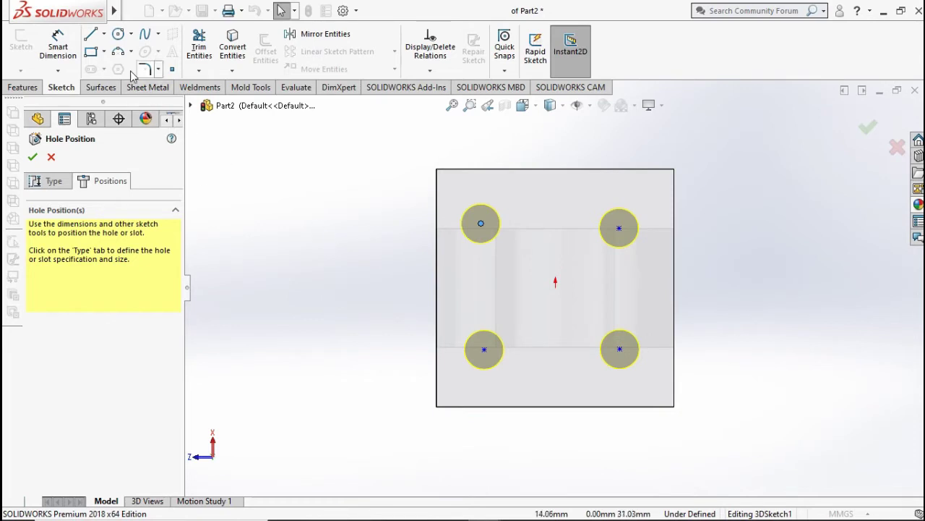
left_click(66, 51)
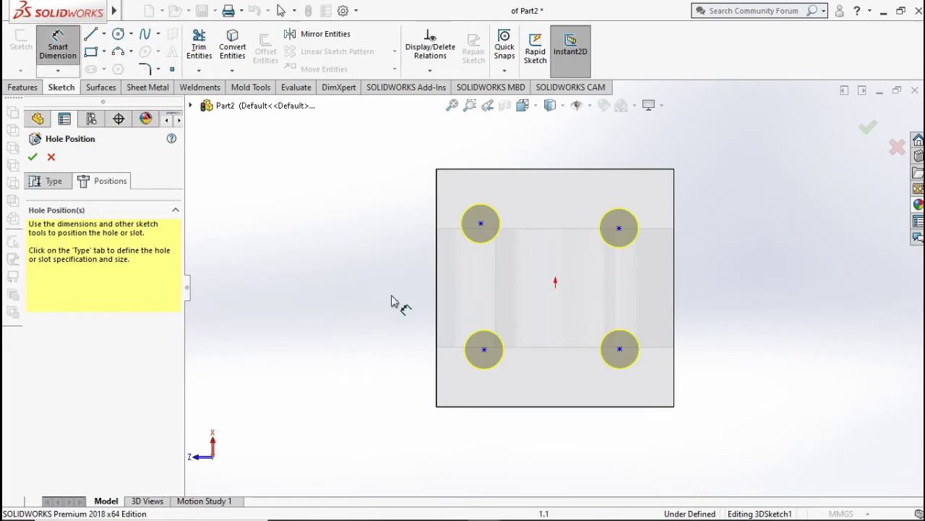
left_click(482, 226)
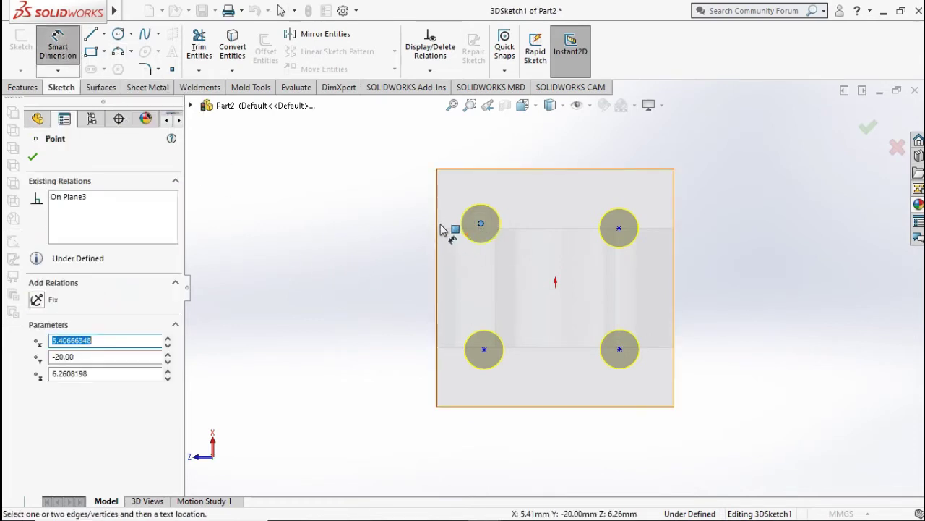
left_click(437, 230)
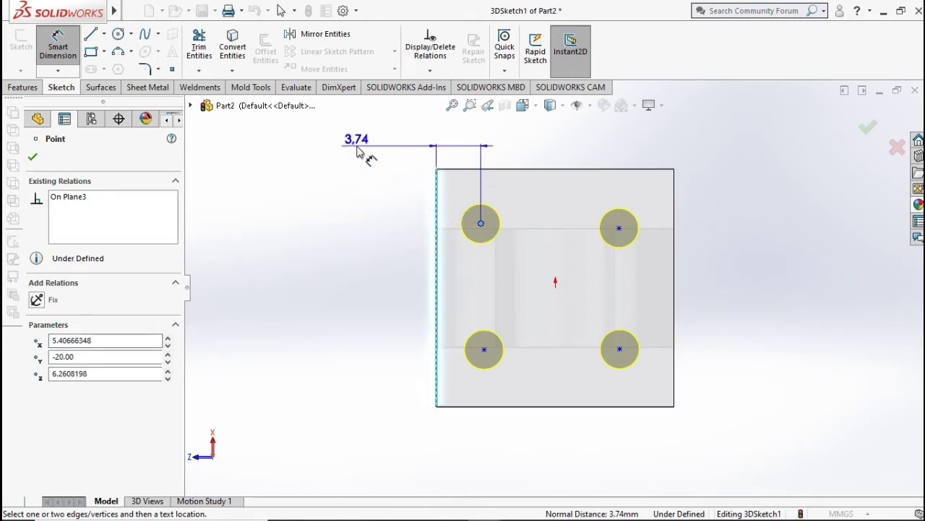
key("Escape")
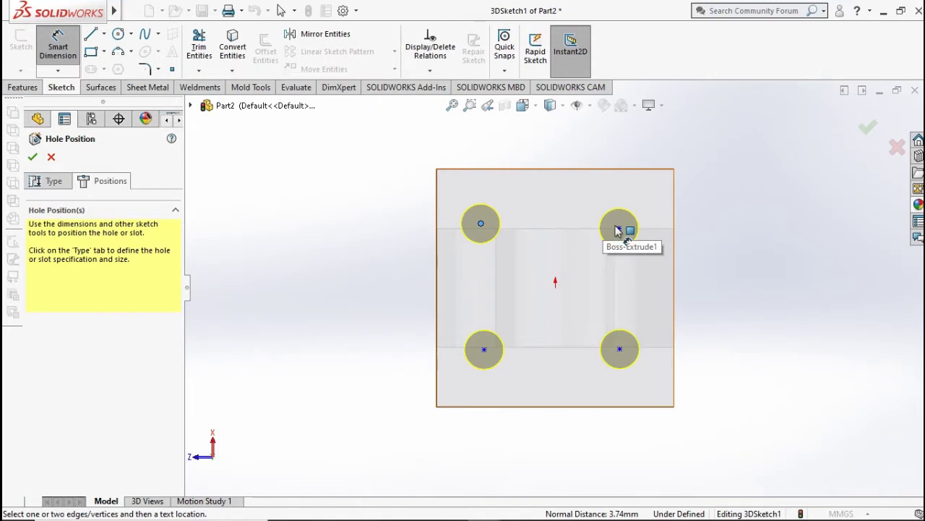
left_click(592, 200)
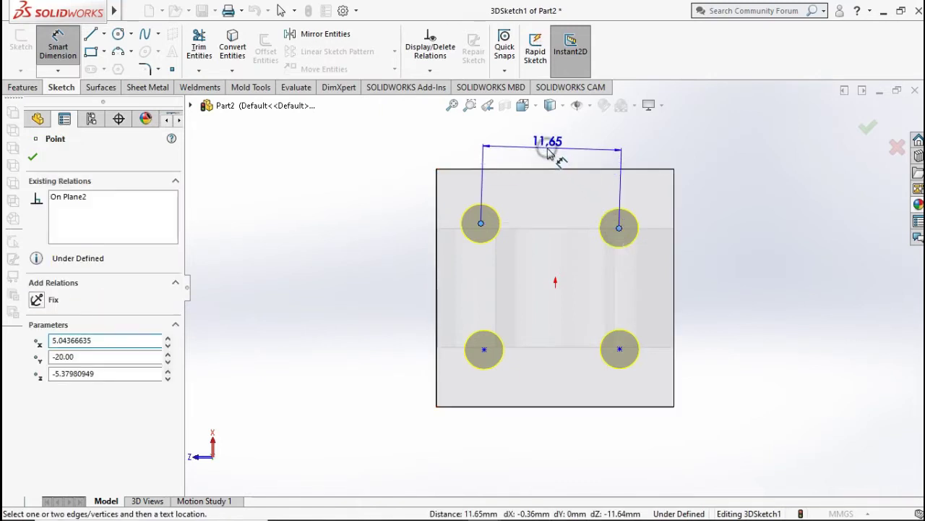
left_click(547, 154)
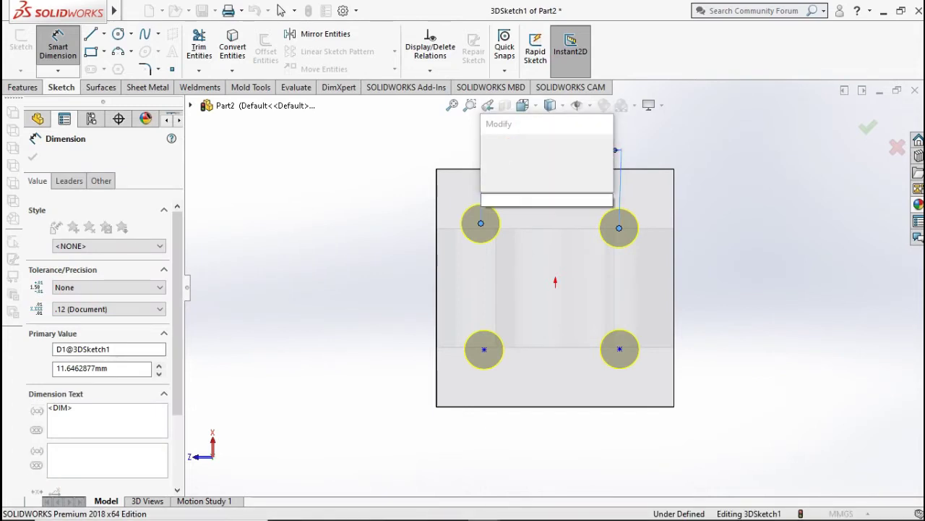
type("12")
left_click(489, 143)
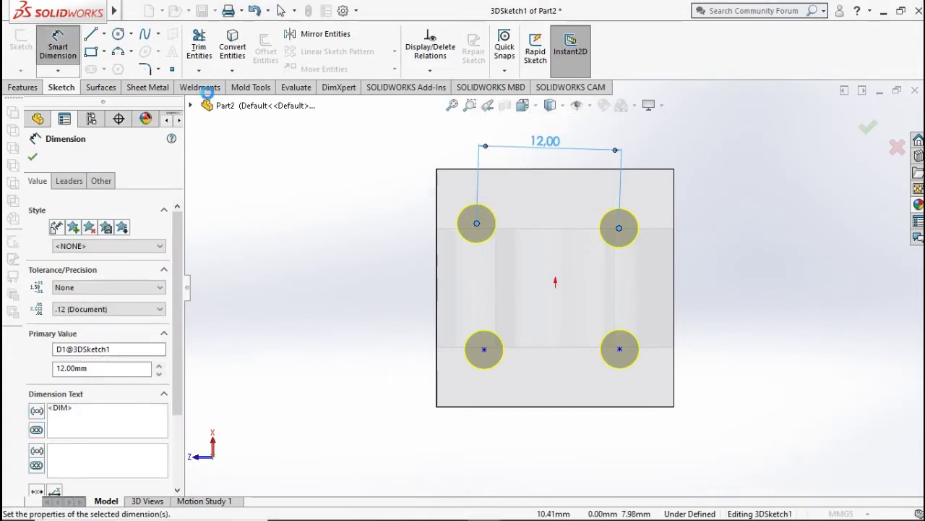
key("Escape")
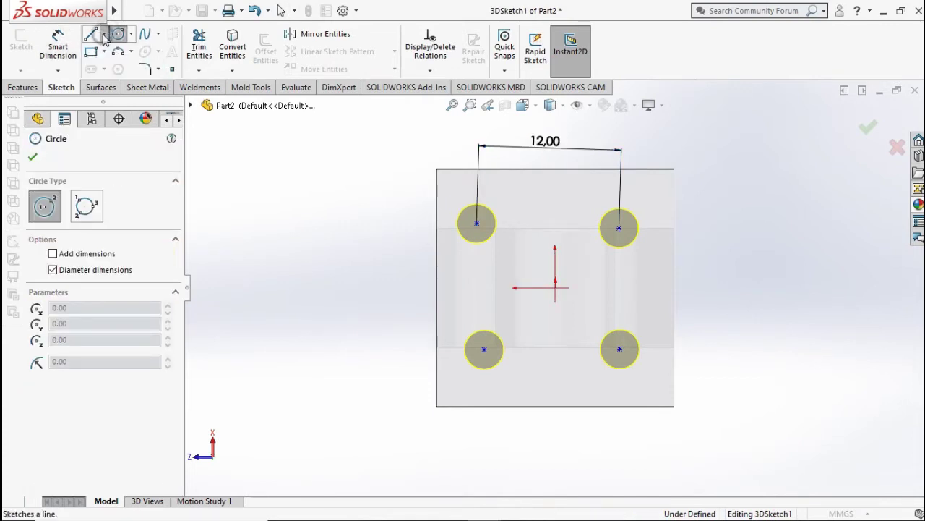
Draw a horizontal and a vertical centerline starting from the origin
left_click(105, 36)
left_click(108, 64)
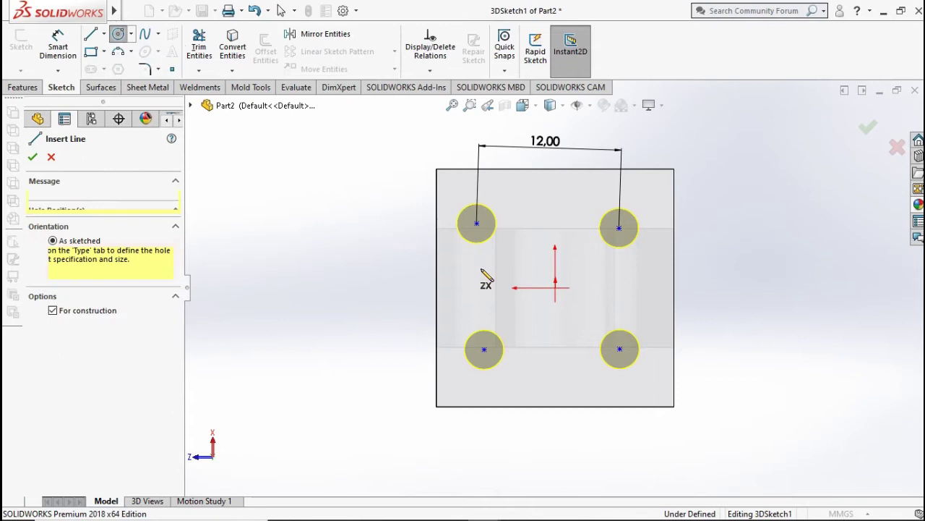
left_click(555, 287)
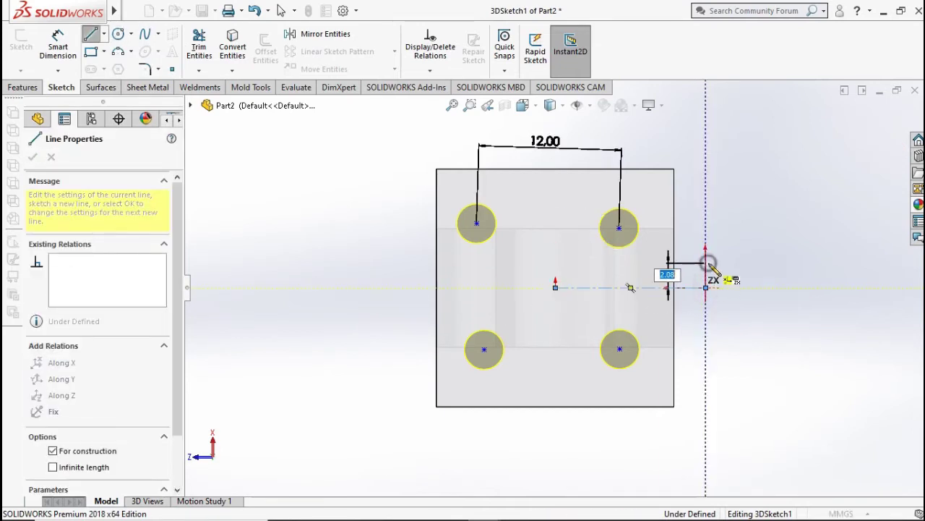
double_click(706, 288)
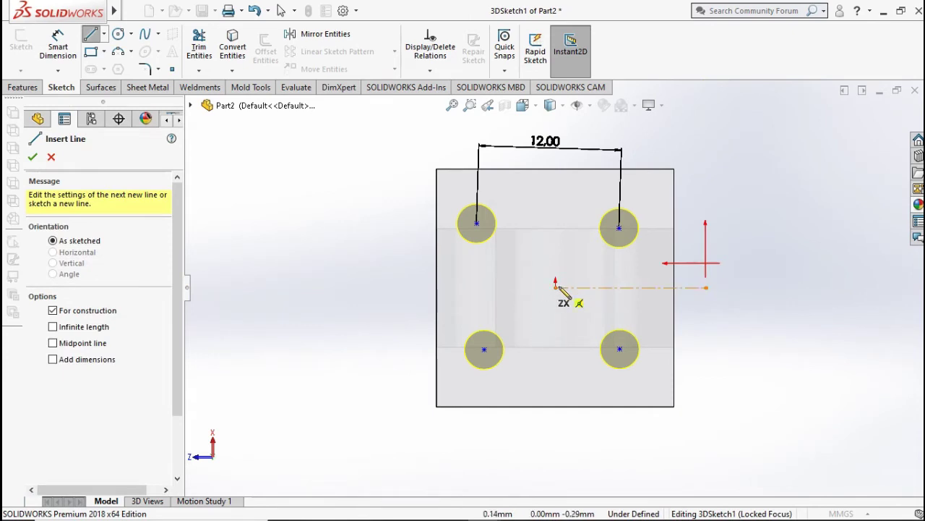
left_click(556, 288)
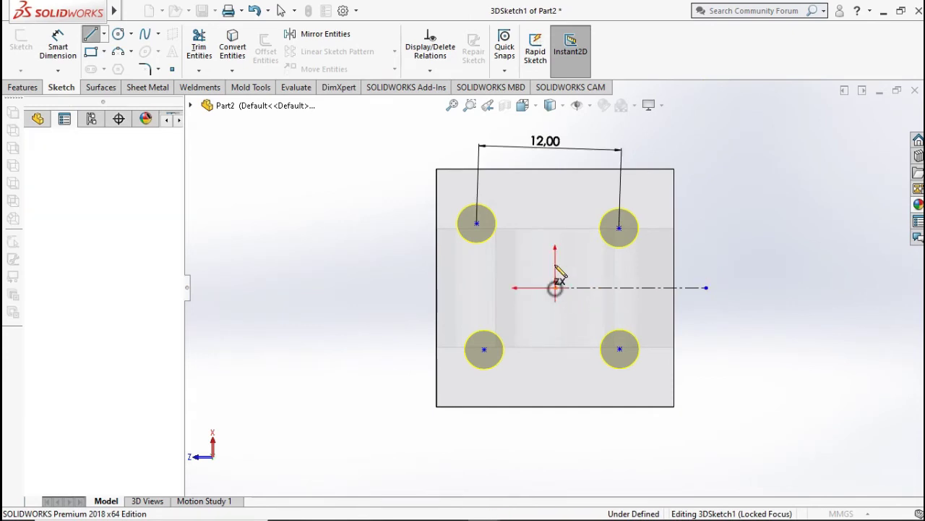
left_click(555, 188)
key("Escape")
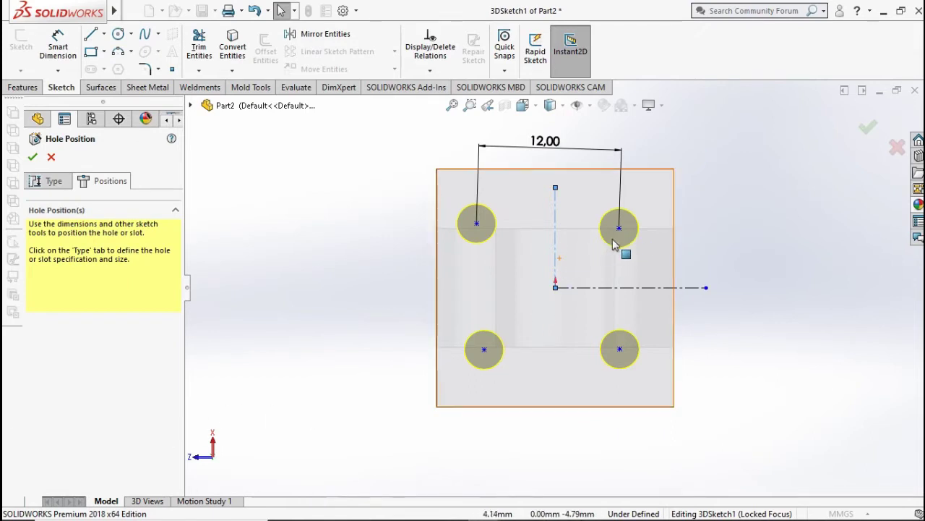
Make the two top hole centres symmetric about the vertical centerline
left_click(619, 228)
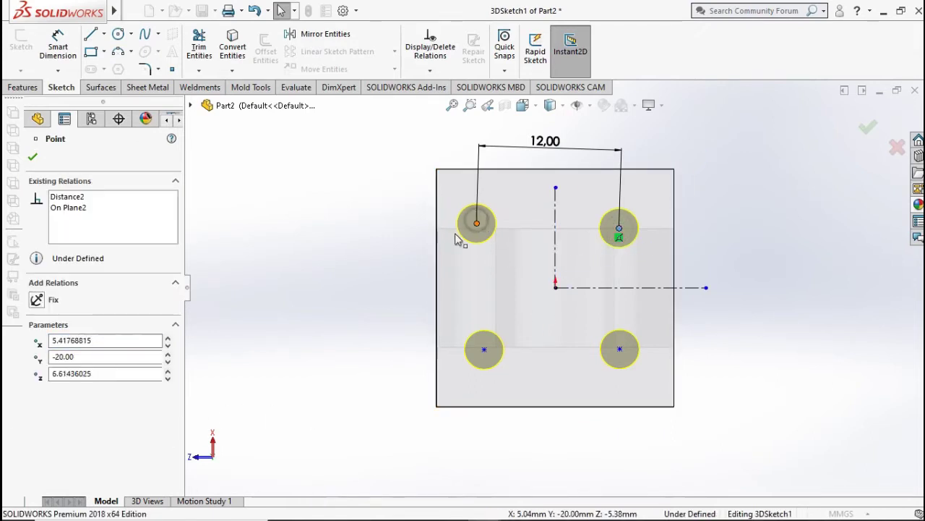
left_click(476, 223, "ctrl")
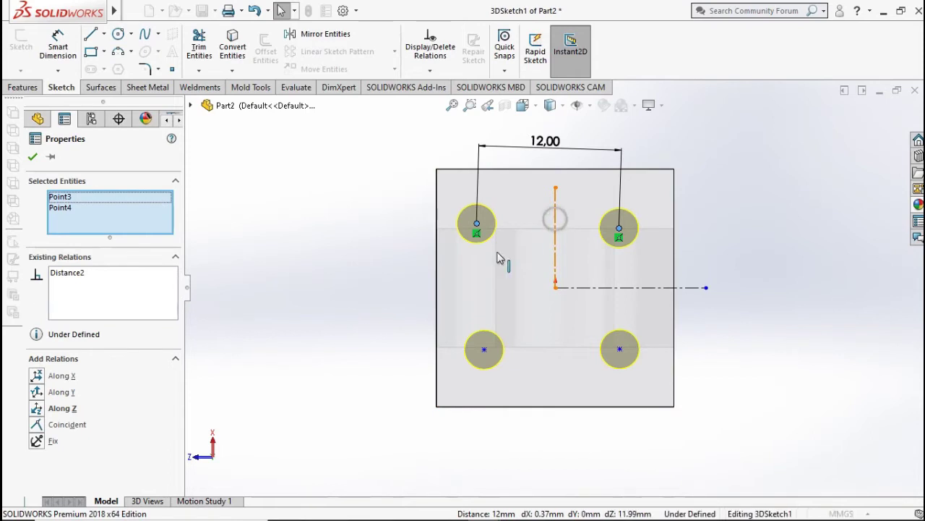
left_click(555, 220, "ctrl")
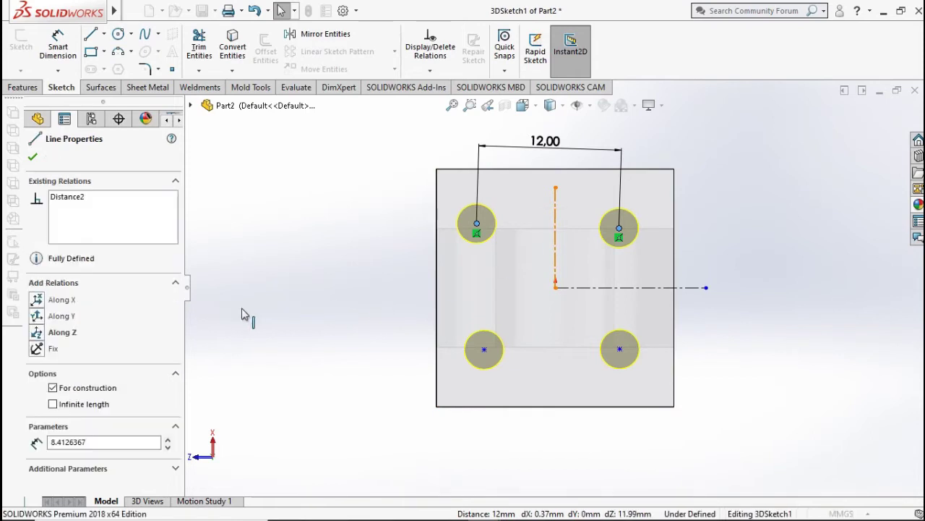
left_click(282, 319)
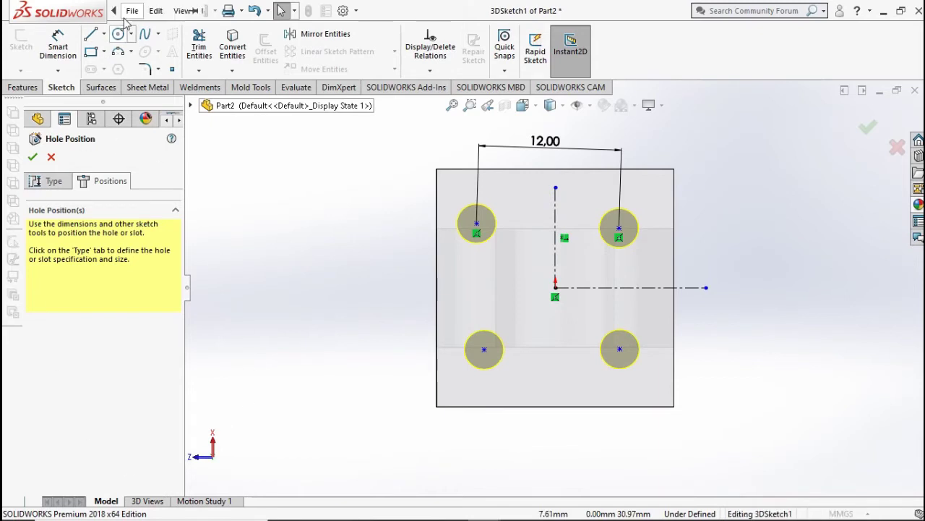
left_click(58, 43)
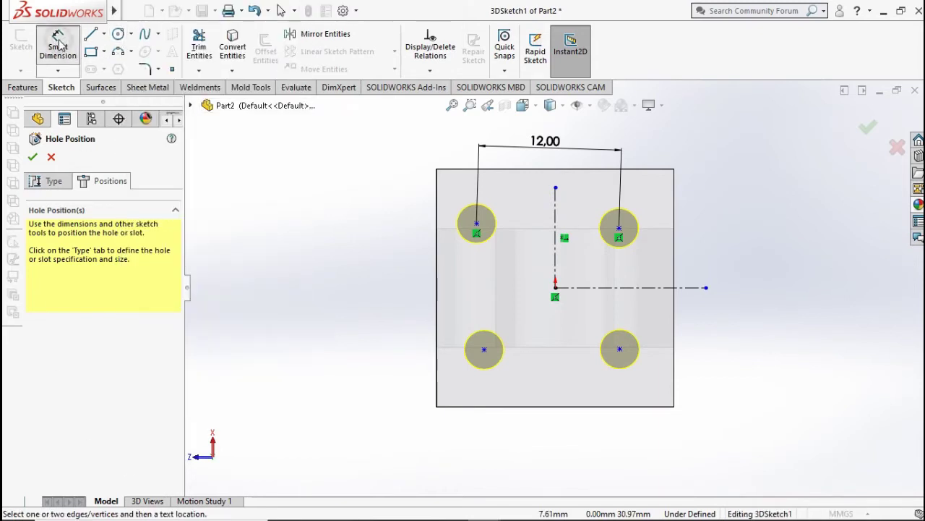
Set 12 mm vertical spacing between the two right-hand hole centres
left_click(619, 228)
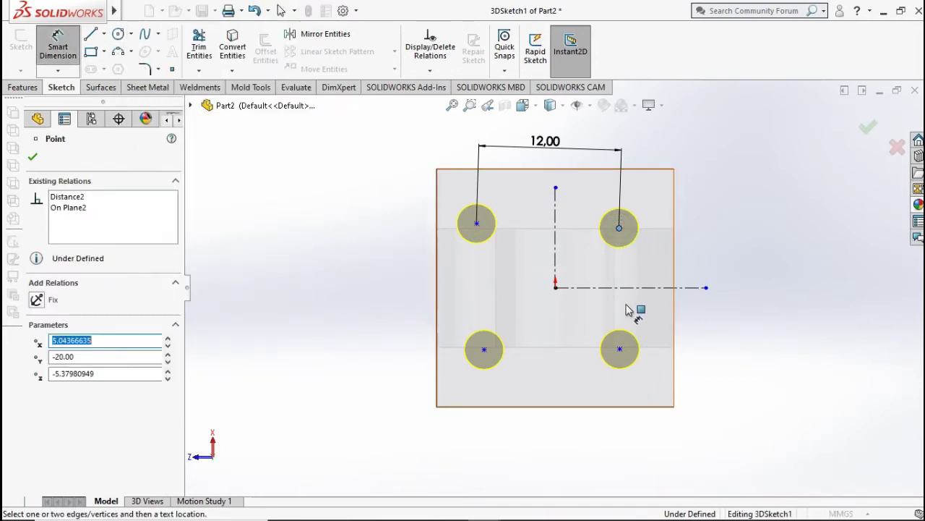
left_click(619, 349)
left_click(759, 289)
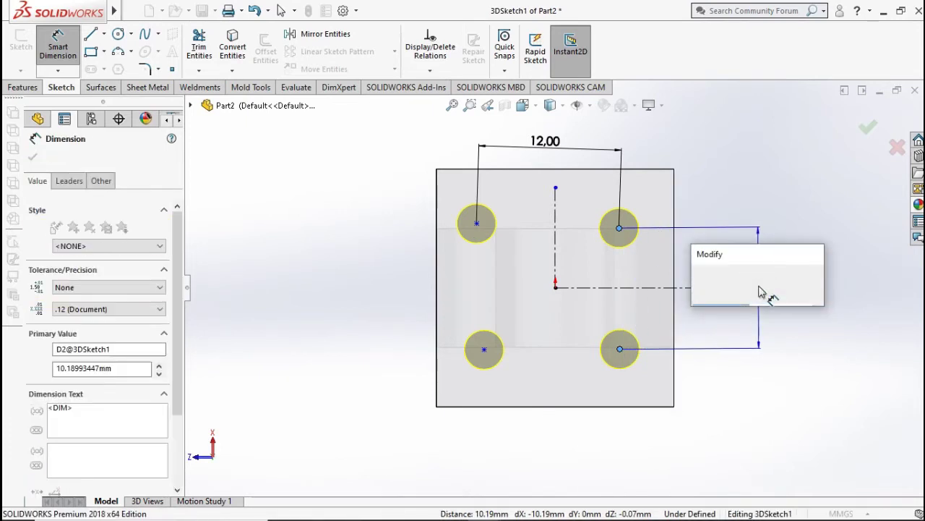
type("12")
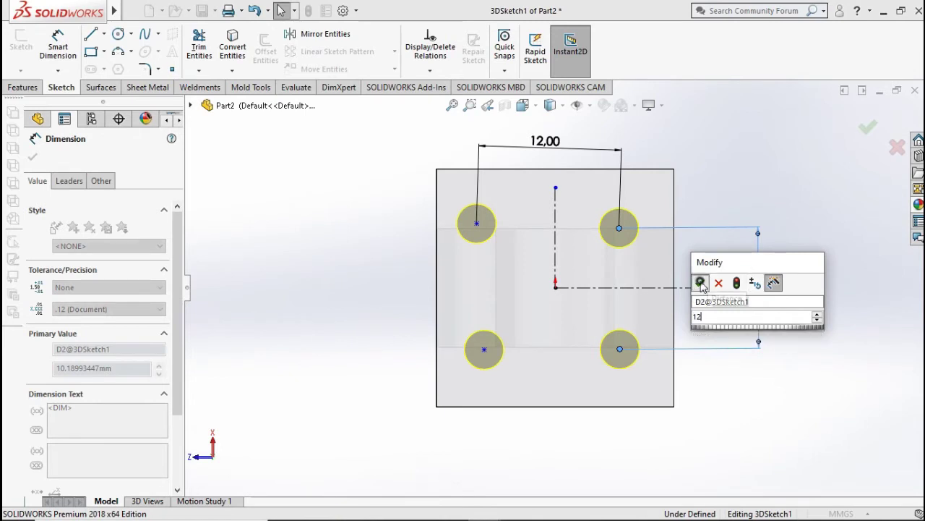
key("Return")
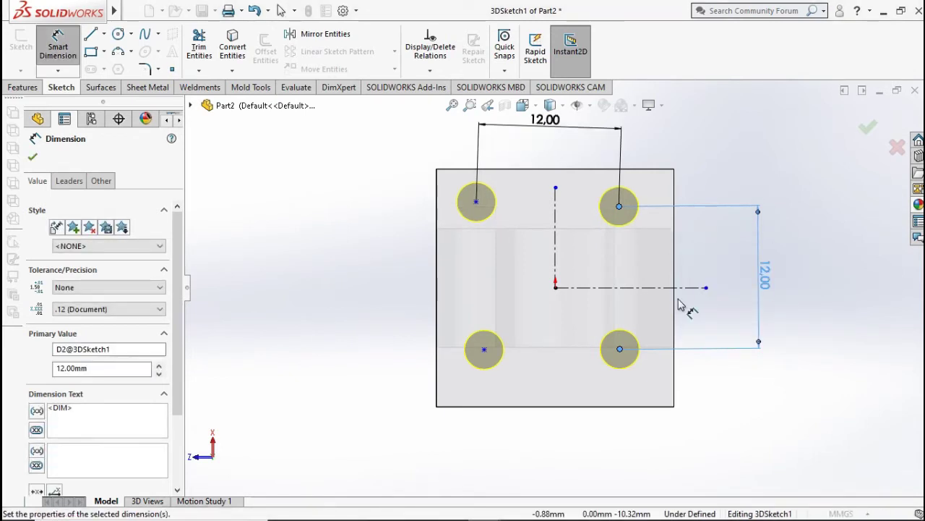
Dimension the bottom-right hole centre 4 mm from the right and bottom edges
left_click(675, 334)
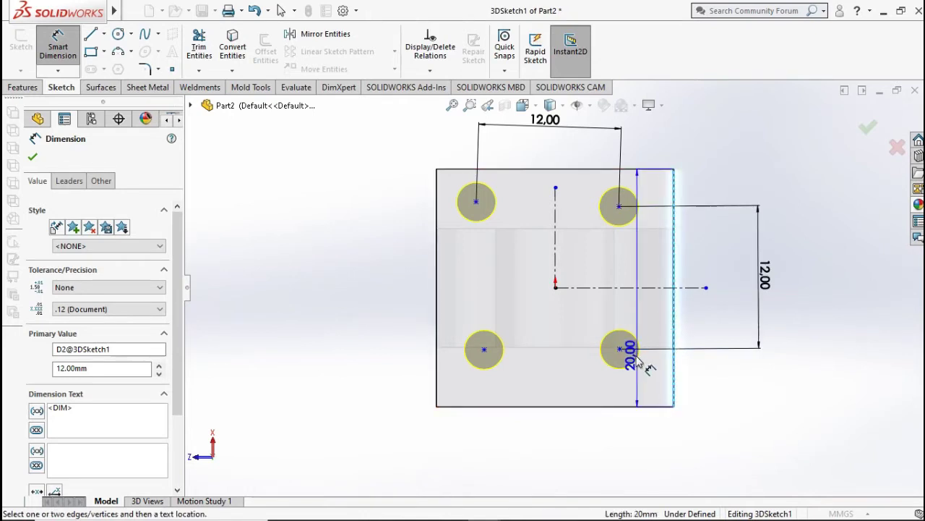
left_click(620, 349)
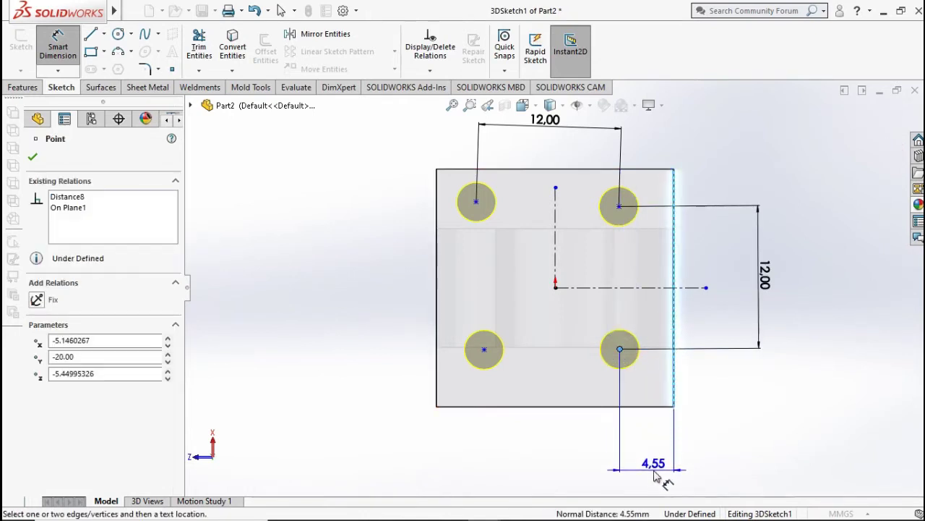
left_click(655, 474)
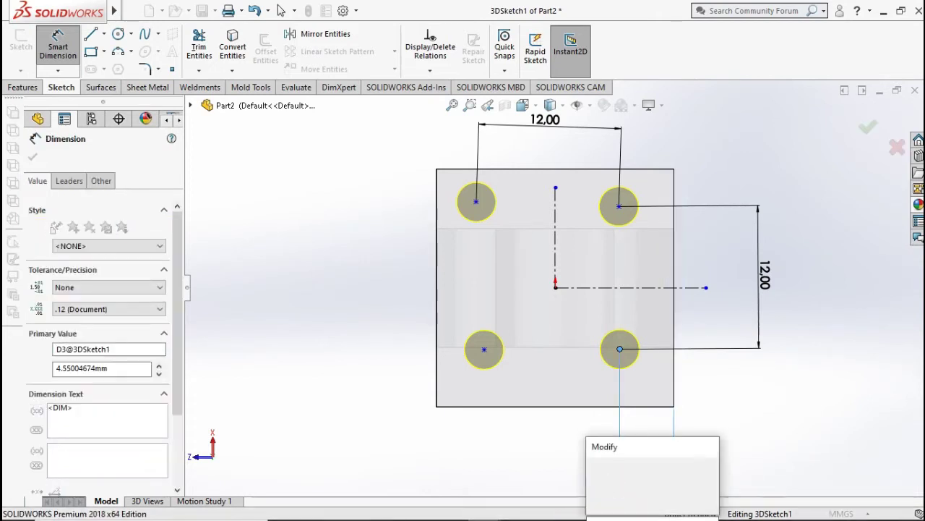
type("4")
left_click(595, 469)
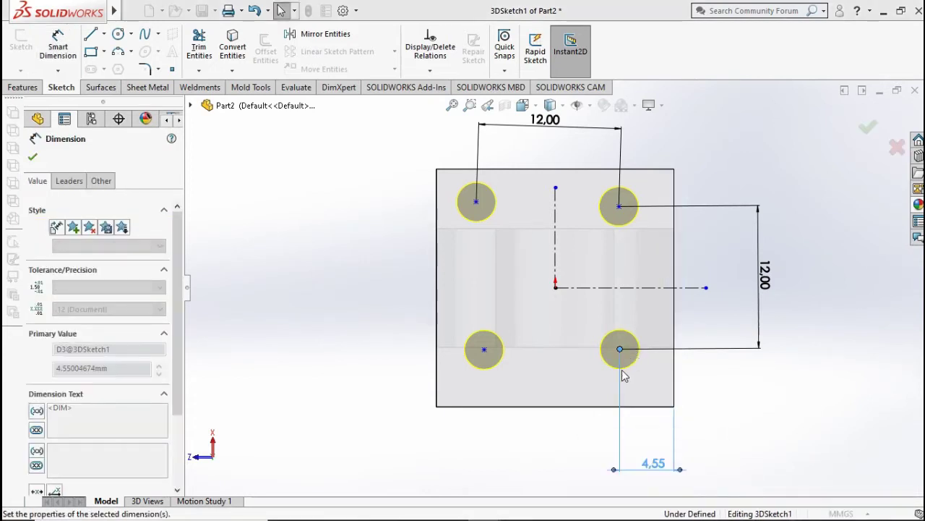
left_click(641, 408)
left_click(718, 381)
type("4")
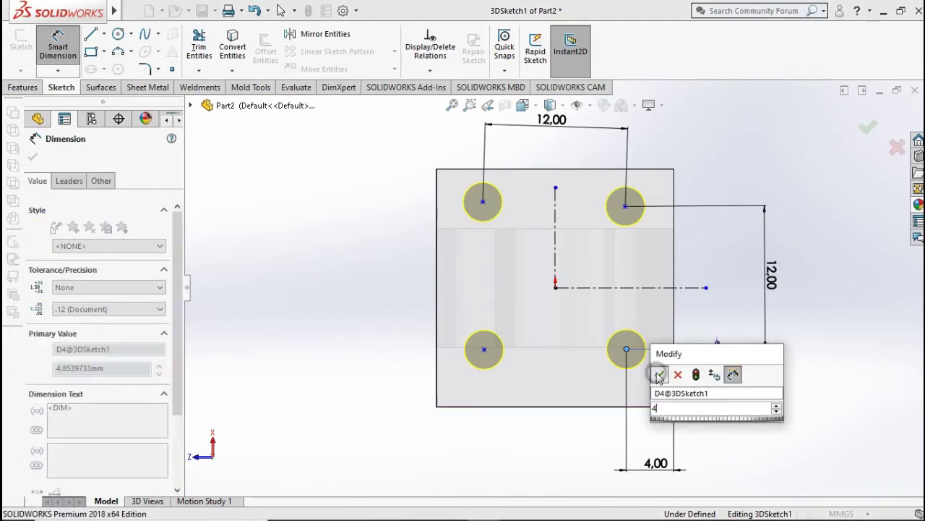
left_click(657, 372)
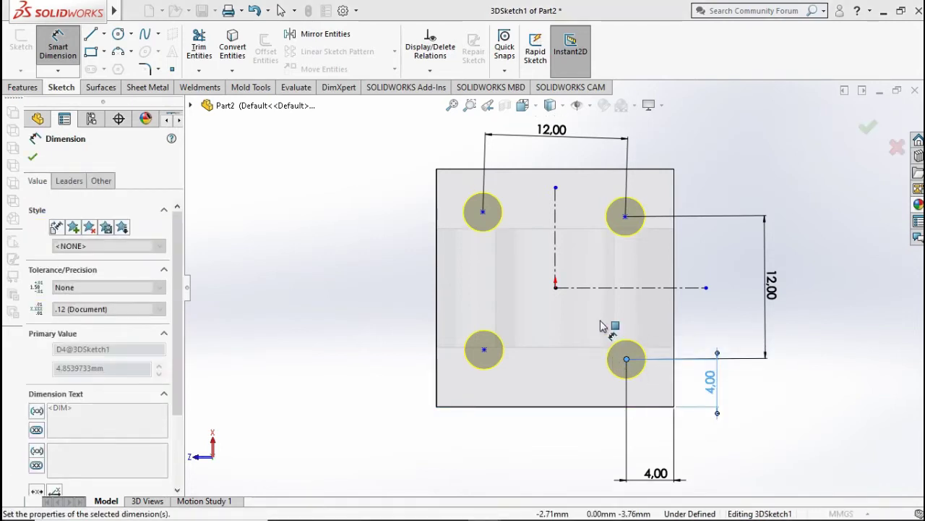
Dimension the top-left hole centre 4 mm from the top and left edges
left_click(471, 208)
left_click(483, 169)
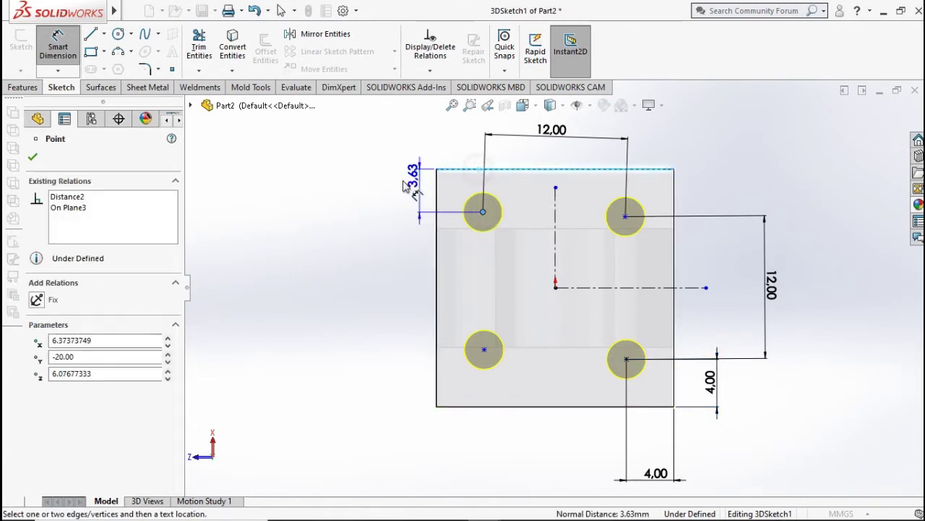
left_click(388, 187)
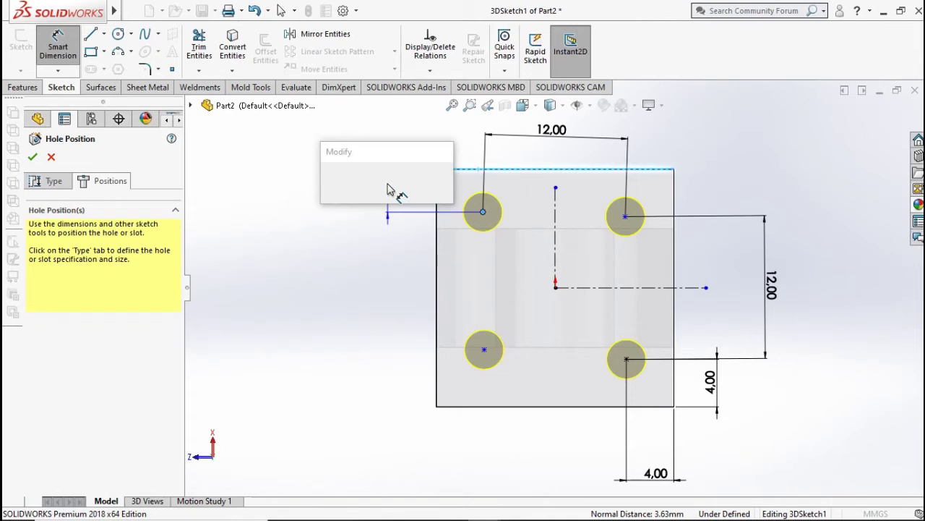
type("4")
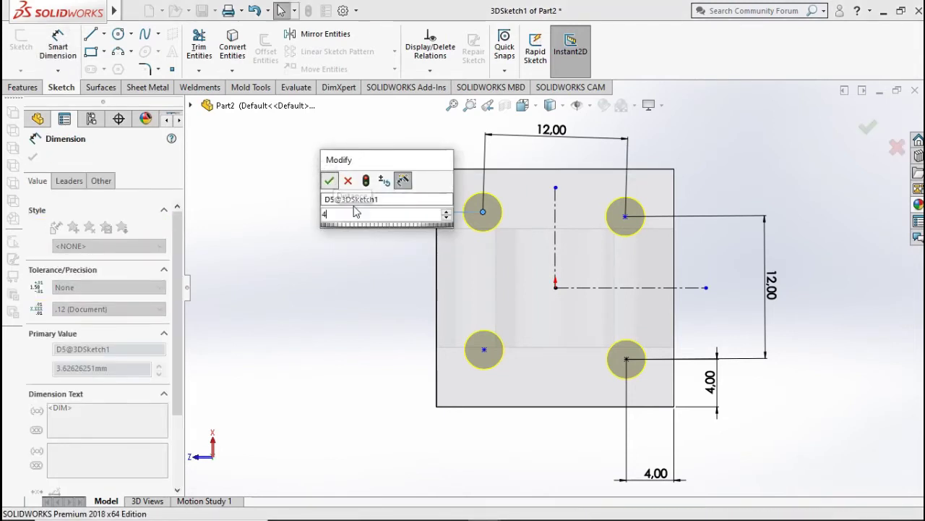
left_click(327, 180)
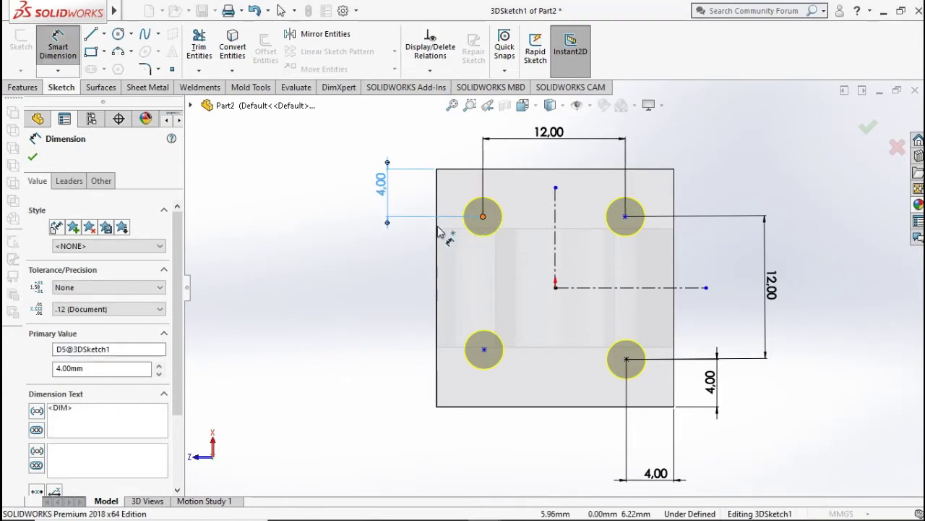
left_click(483, 216)
left_click(437, 232)
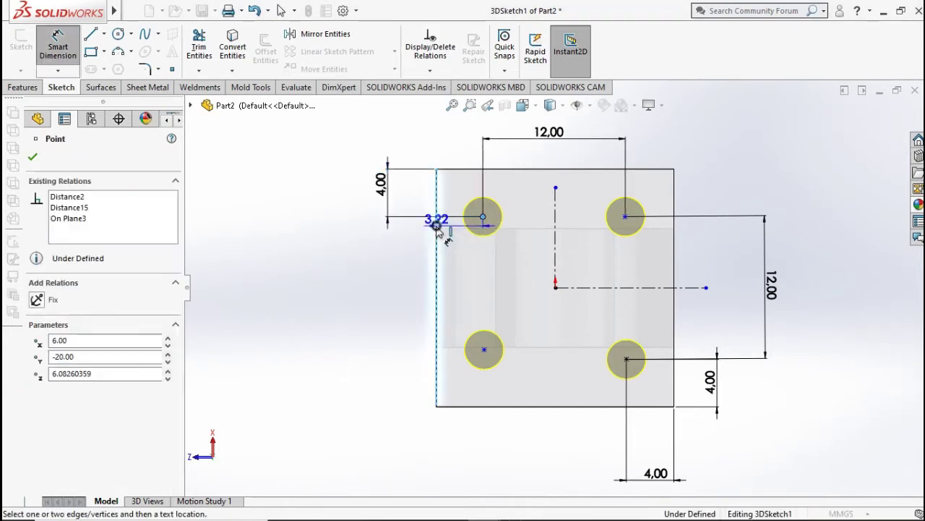
left_click(446, 139)
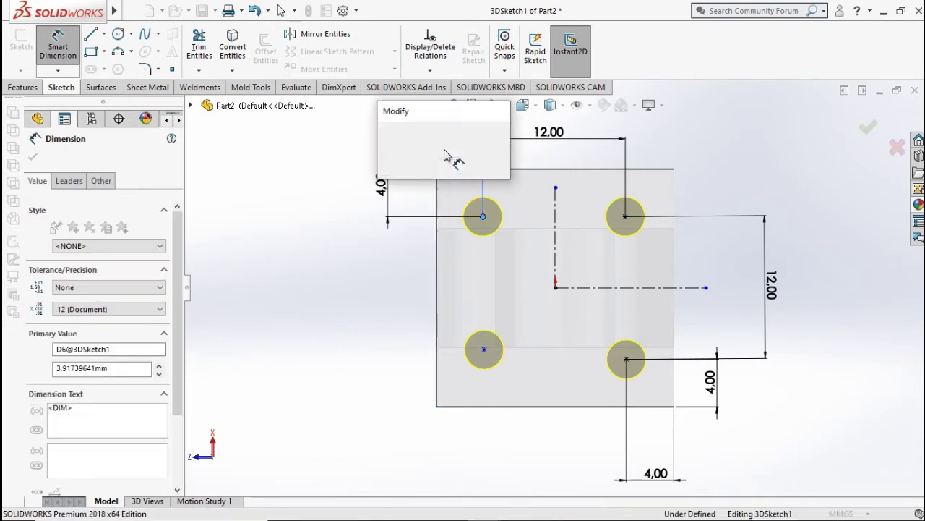
left_click(383, 132)
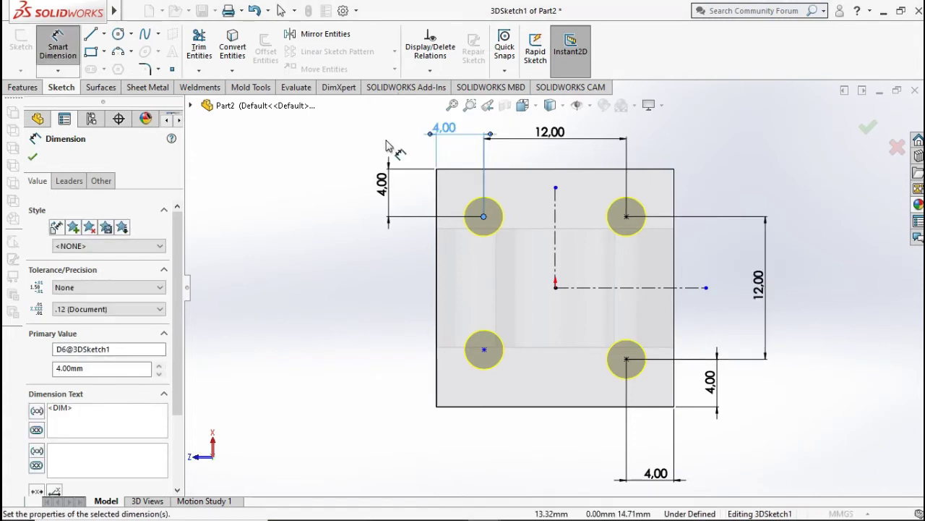
key("Escape")
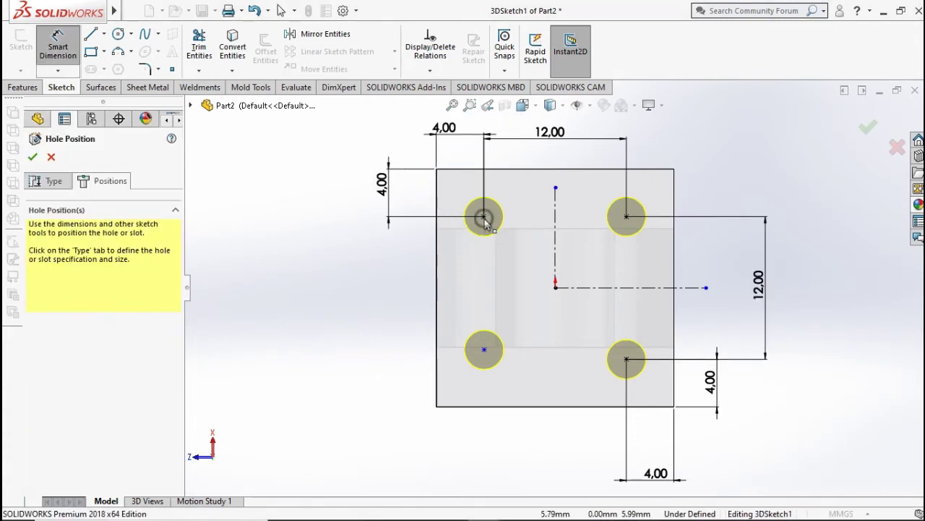
Align the two left hole centres vertically
key("Escape")
left_click(483, 217)
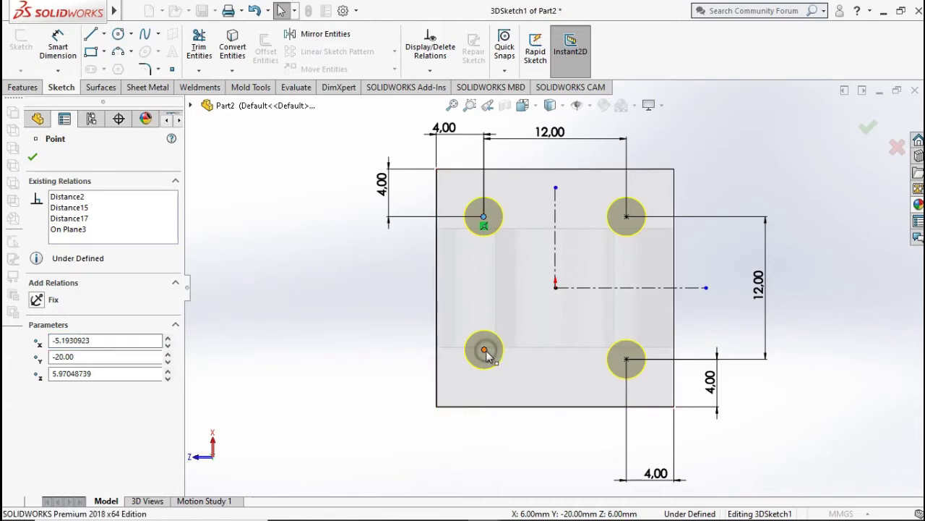
left_click(485, 350, "ctrl")
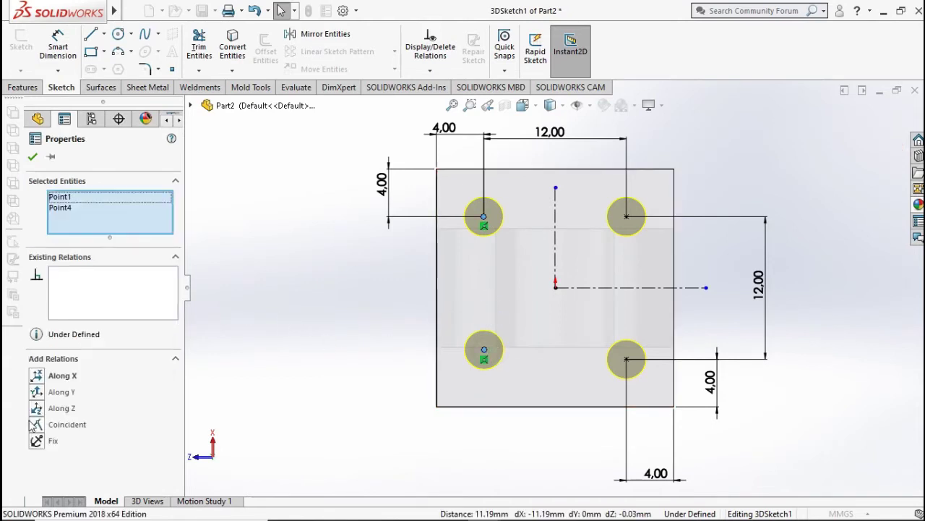
left_click(38, 375)
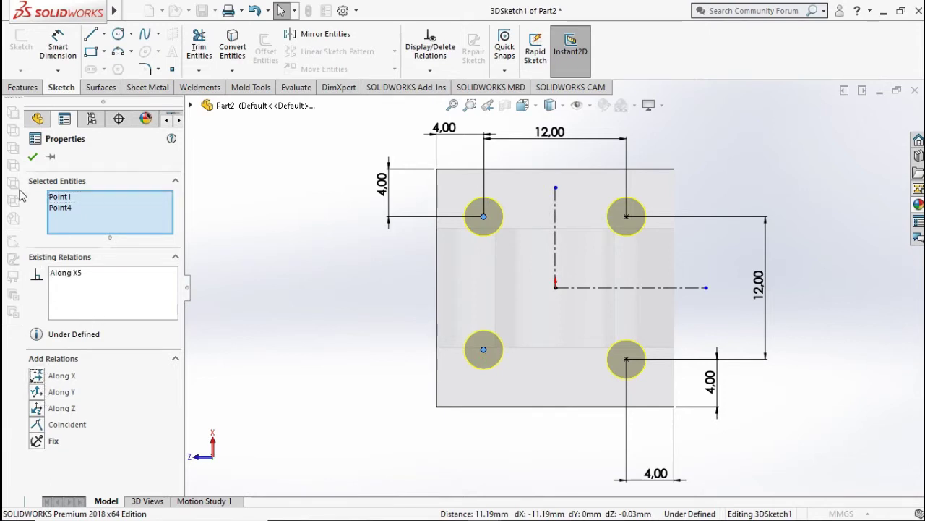
left_click(33, 158)
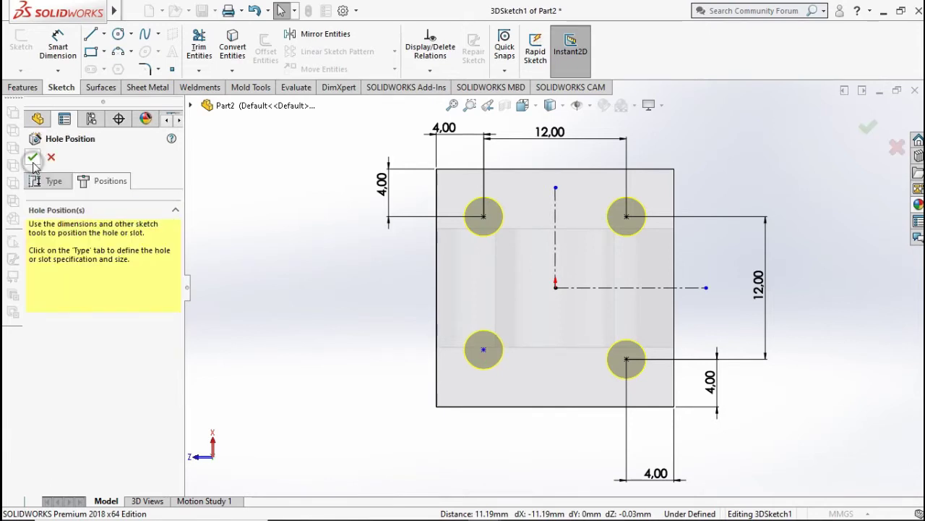
Try a horizontal relation on the two top hole centres, then delete it as conflicting
left_click(626, 217)
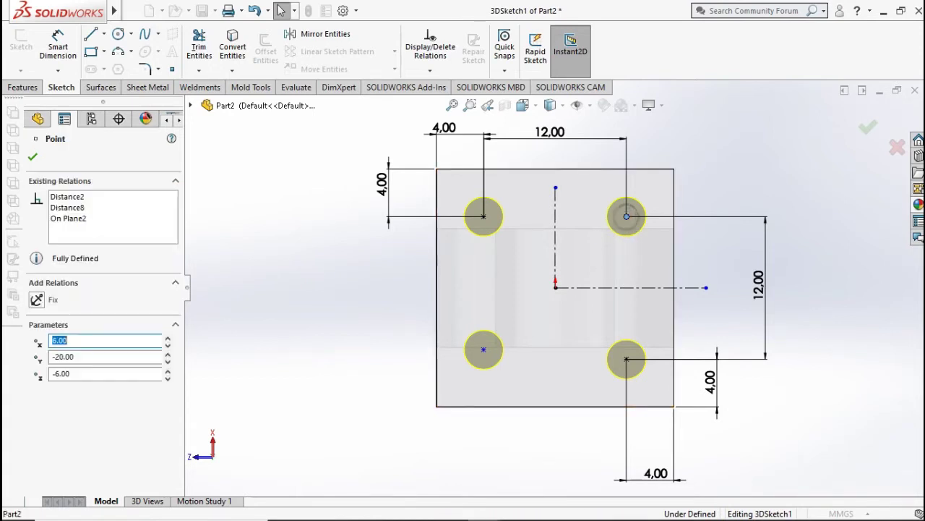
left_click(483, 218, "ctrl")
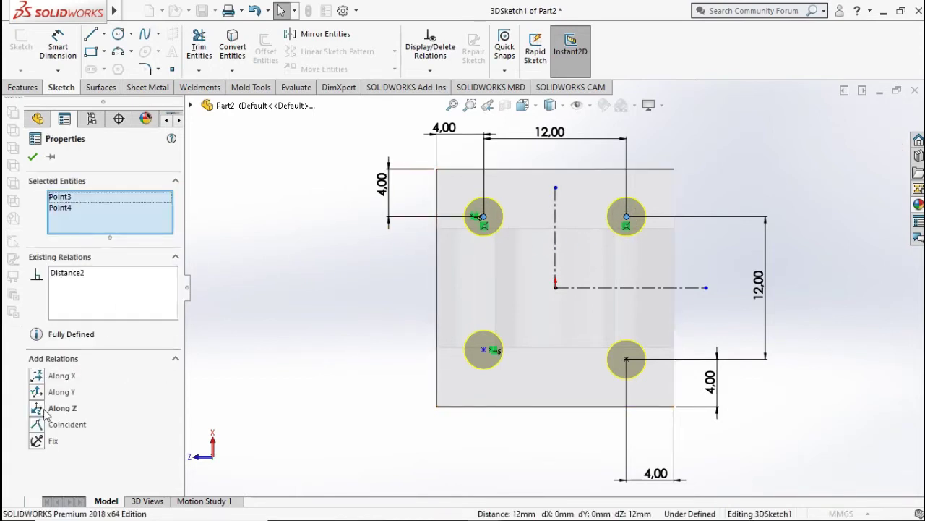
left_click(36, 407)
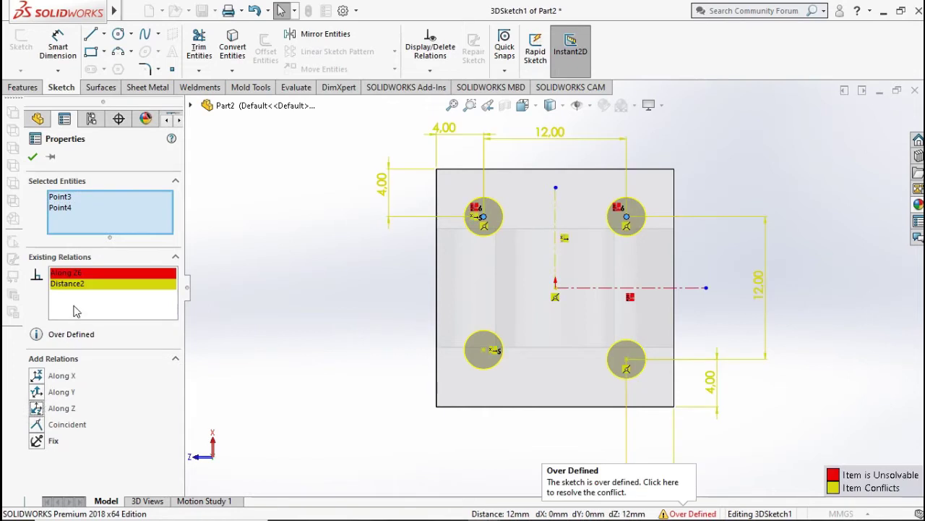
key("Delete")
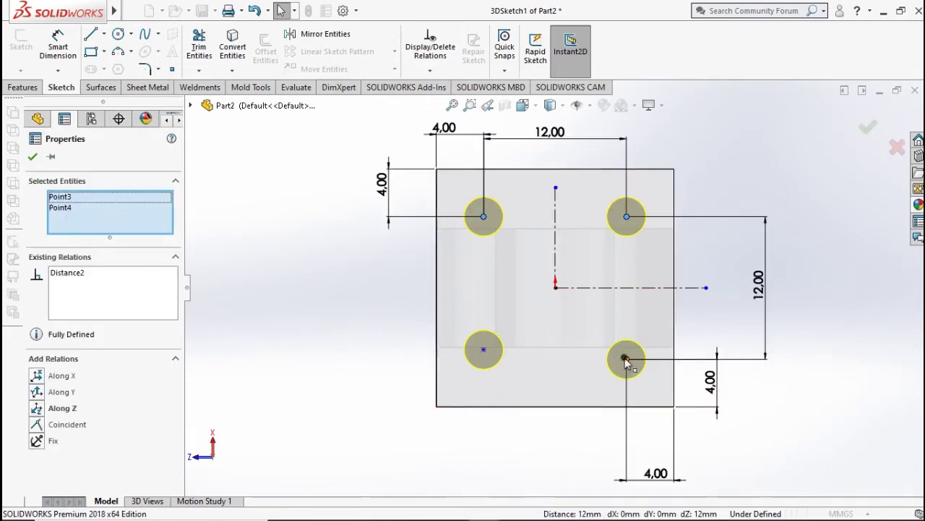
left_click(484, 350)
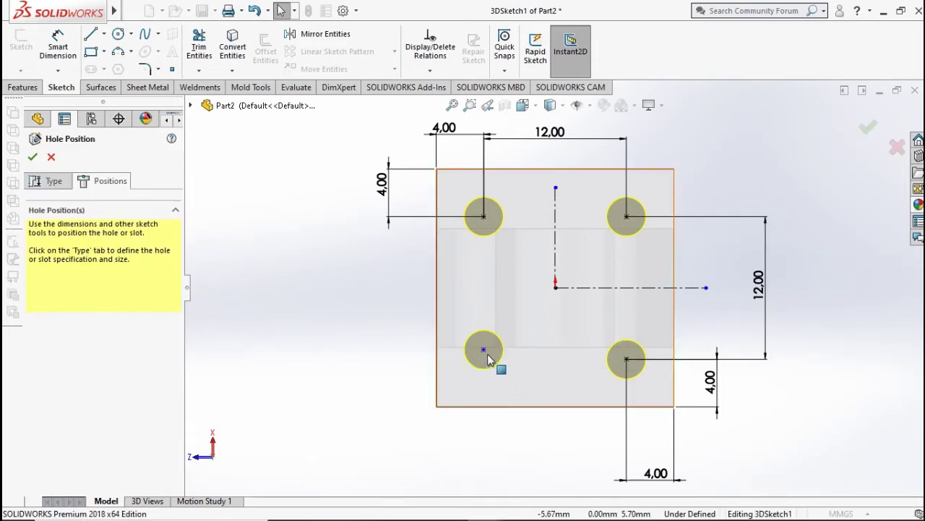
Align the two bottom hole centres horizontally
left_click(484, 349)
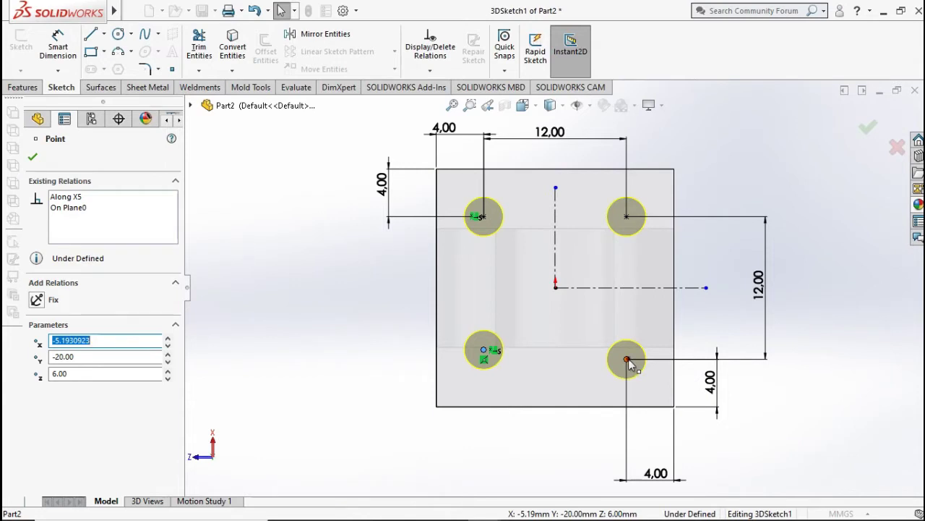
left_click(626, 359, "ctrl")
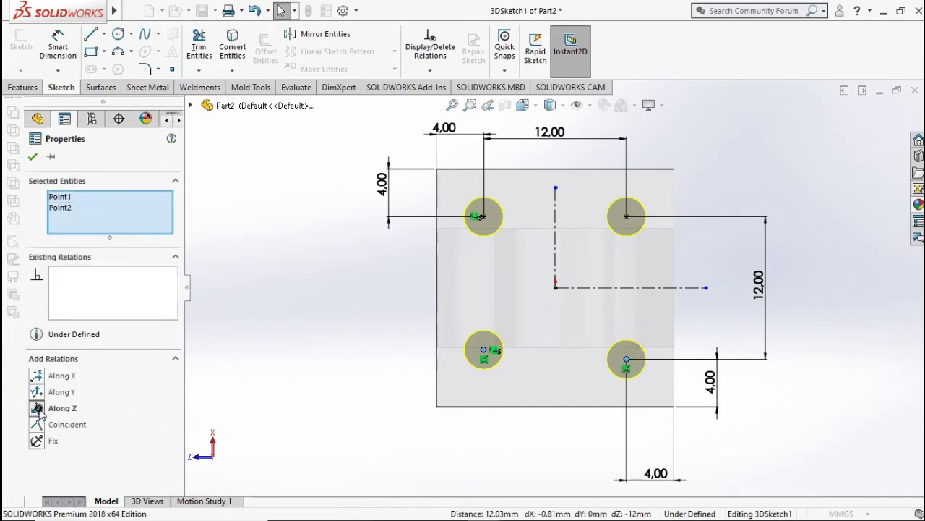
left_click(37, 408)
left_click(33, 157)
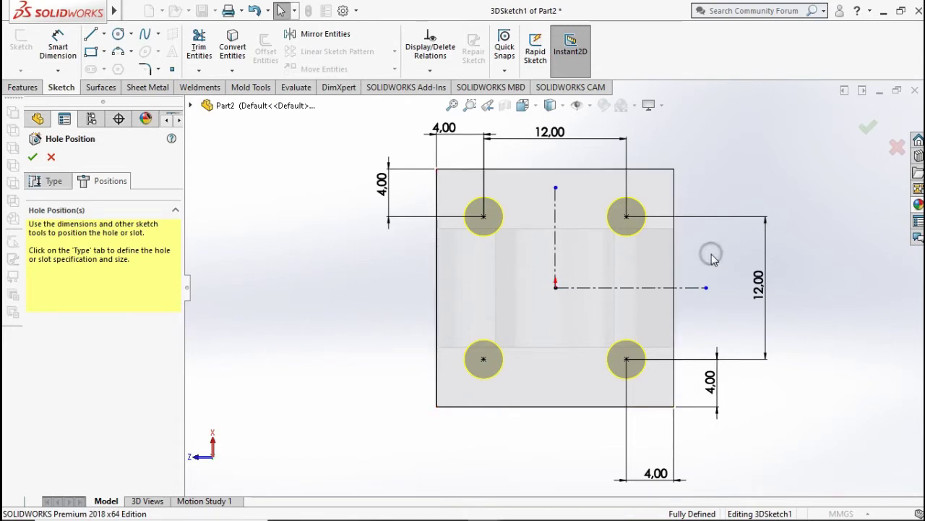
Cancel a redundant edge dimension and complete the M4x0.7 tap drill hole feature
left_click(63, 43)
left_click(626, 216)
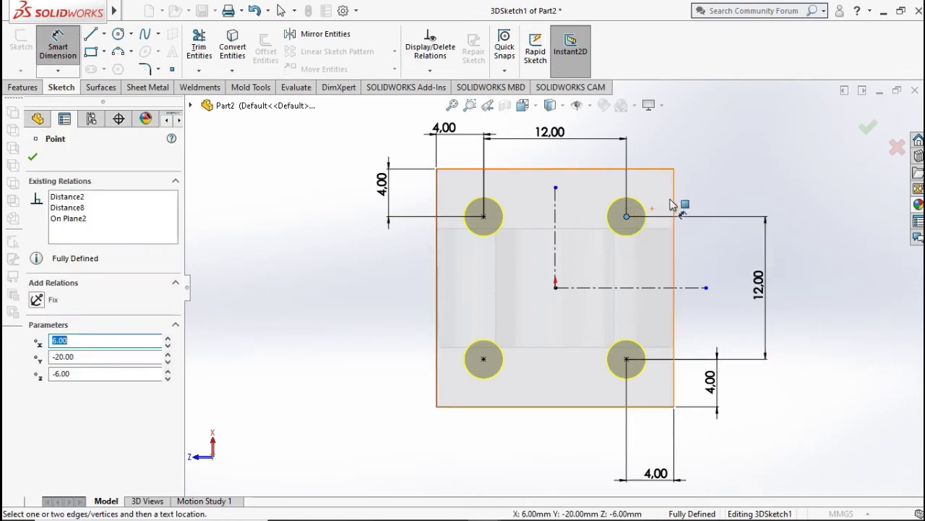
left_click(675, 195)
key("Escape")
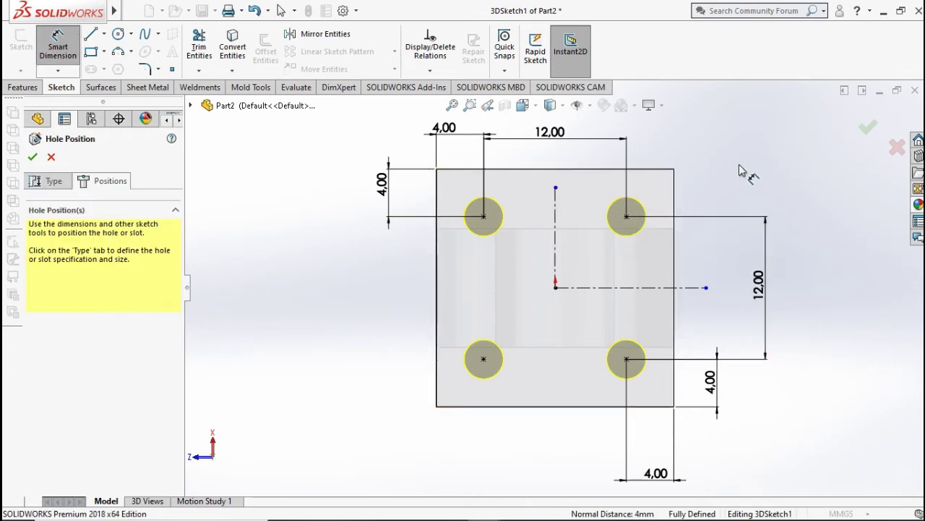
left_click(876, 127)
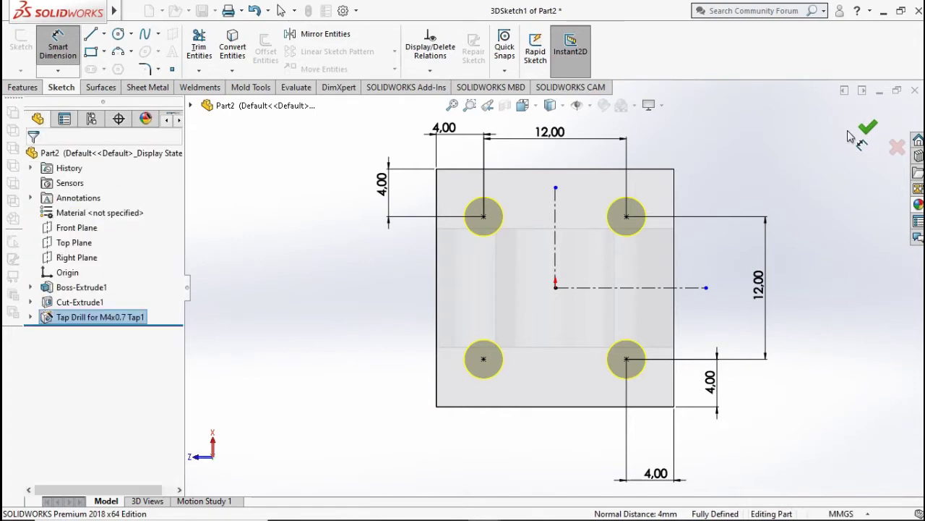
mouse_move(786, 172)
middle_mouse_down()
mouse_move(799, 191)
mouse_move(774, 166)
mouse_move(752, 190)
mouse_move(781, 202)
middle_mouse_up()
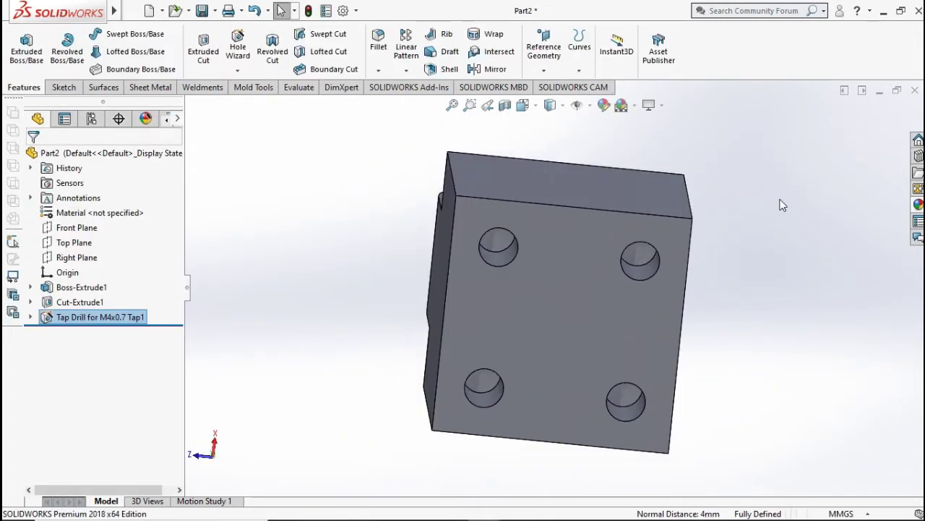
In isometric view, apply the Metal > Steel > polished steel appearance to Part2
left_click(781, 208)
key("ctrl+7")
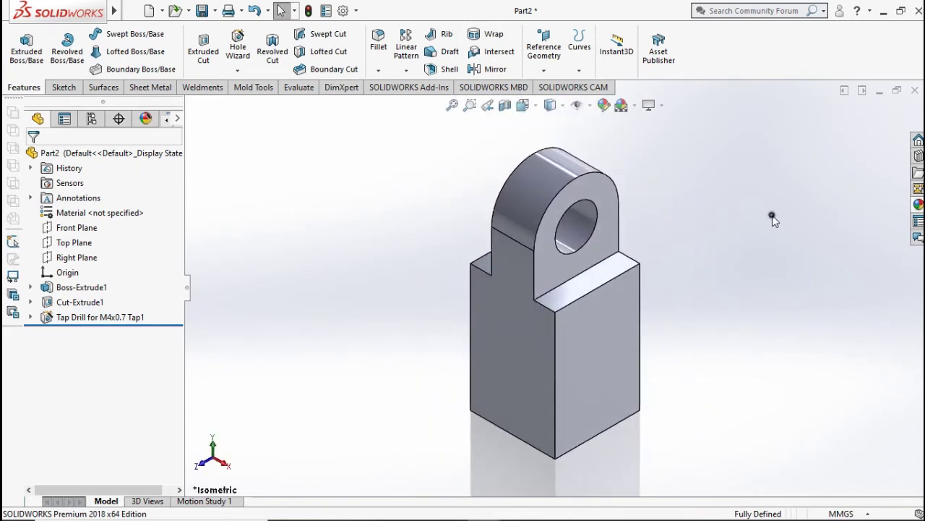
left_click(108, 154)
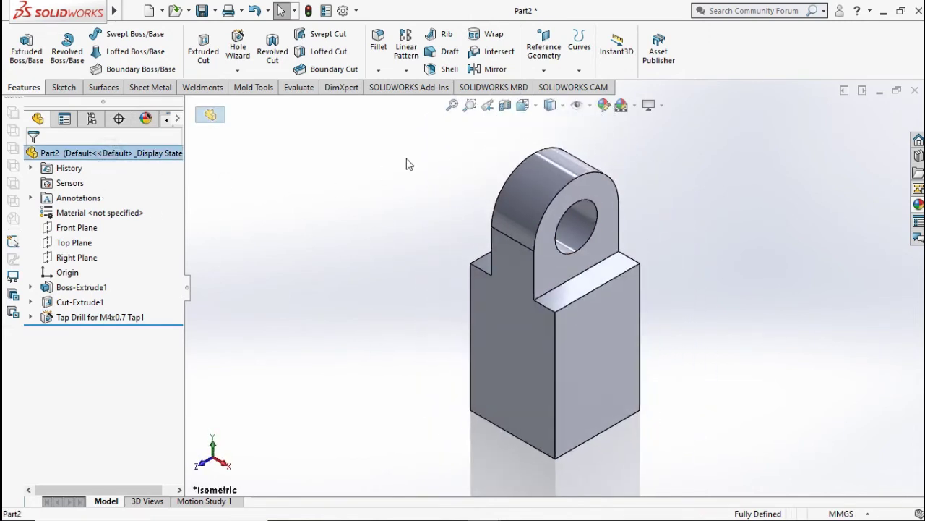
left_click(604, 107)
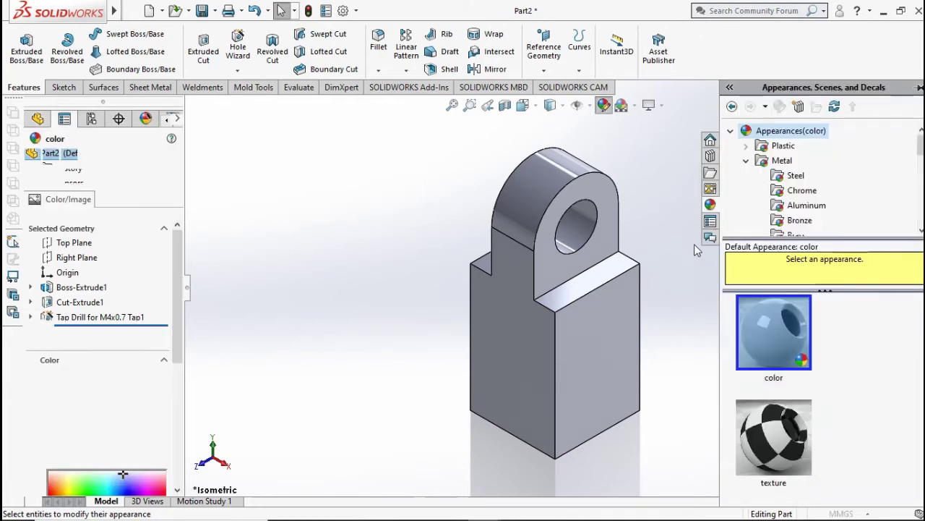
left_click(782, 160)
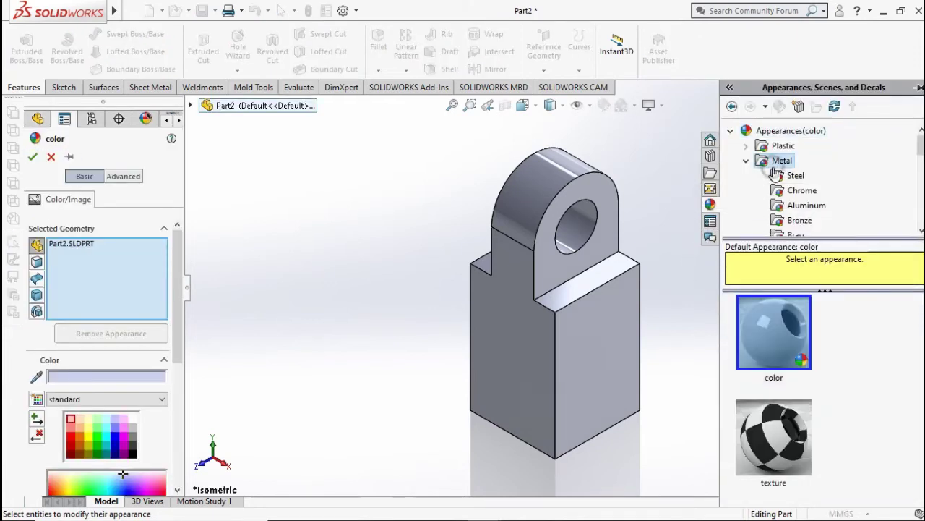
left_click(794, 175)
left_click(775, 322)
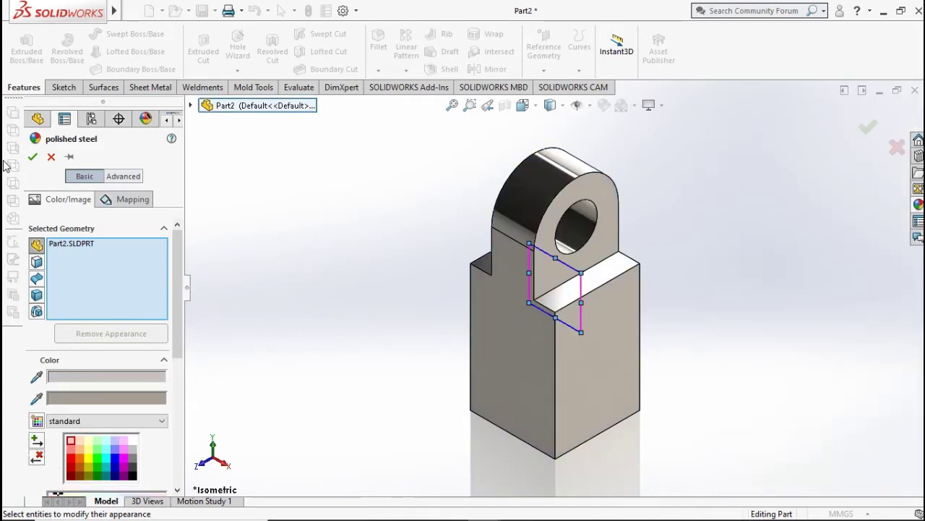
left_click(34, 156)
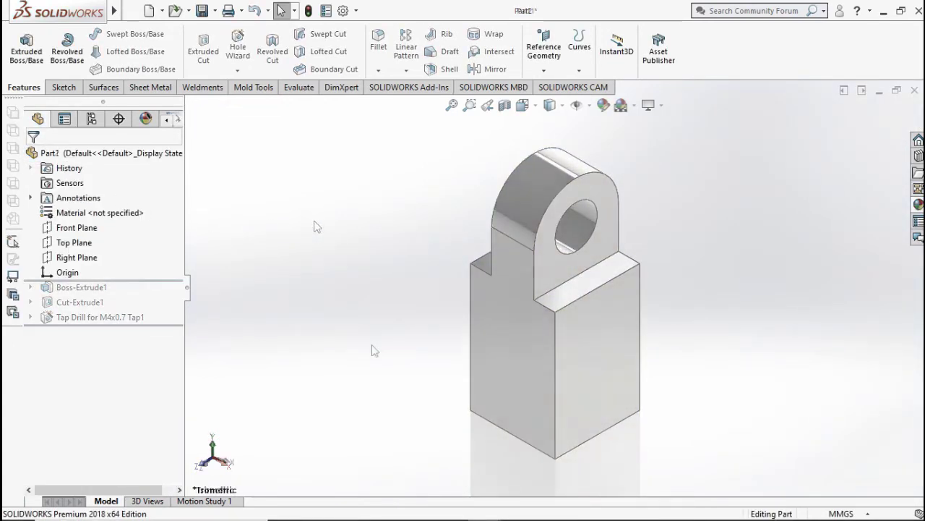
Sketch a centre rectangle on the Top Plane centred on the origin
left_click(74, 242)
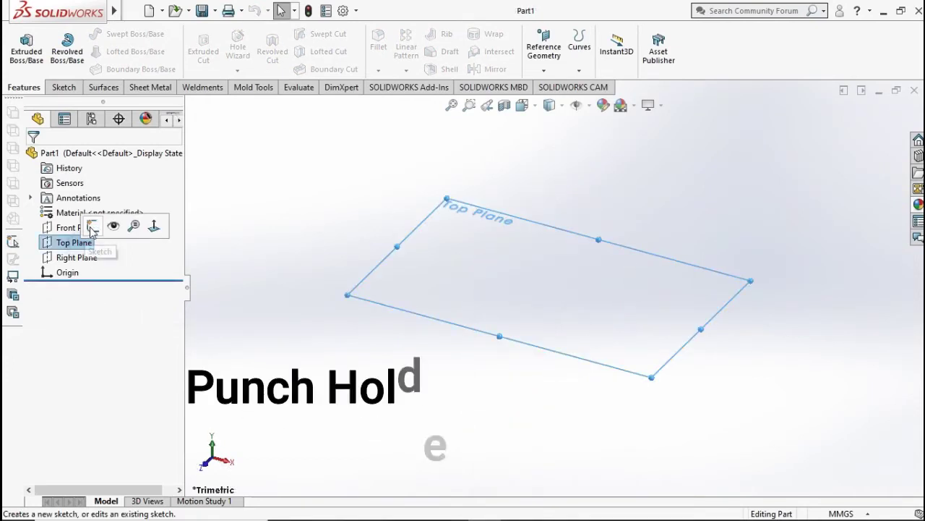
left_click(94, 227)
left_click(103, 51)
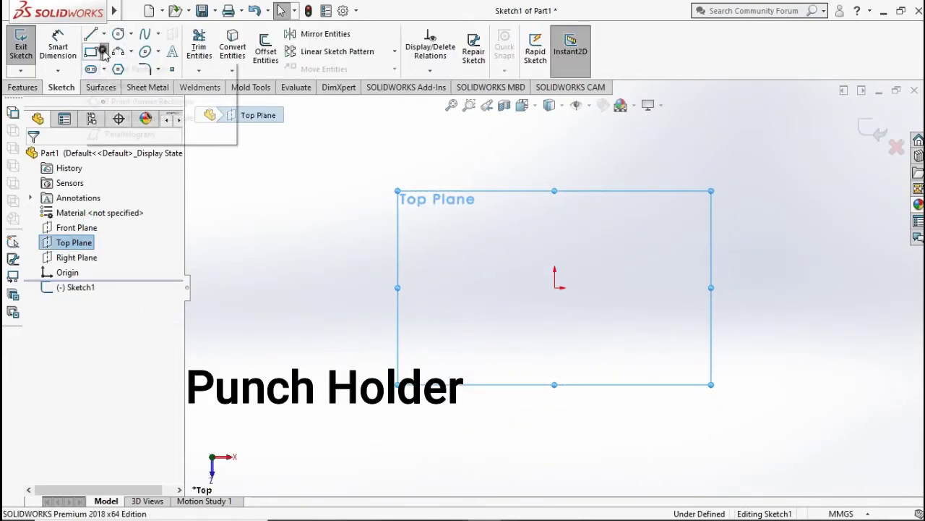
left_click(103, 87)
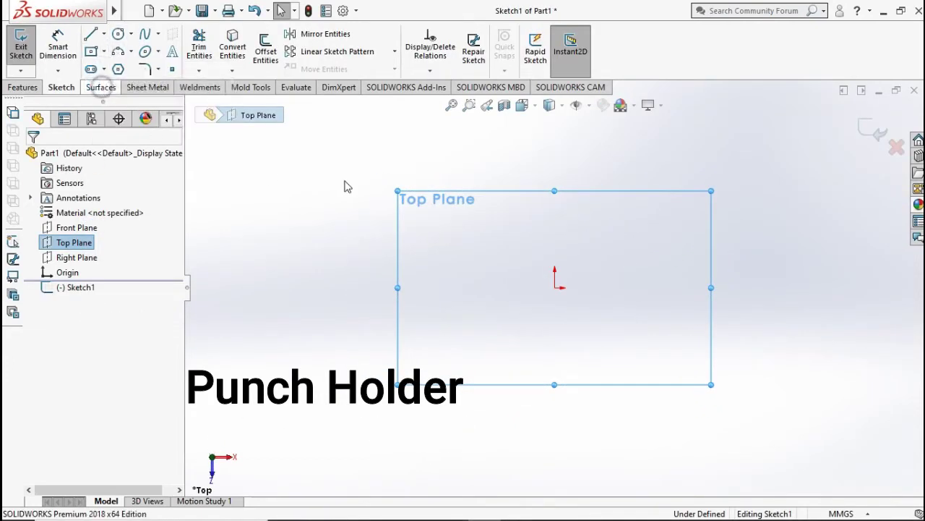
left_click(554, 287)
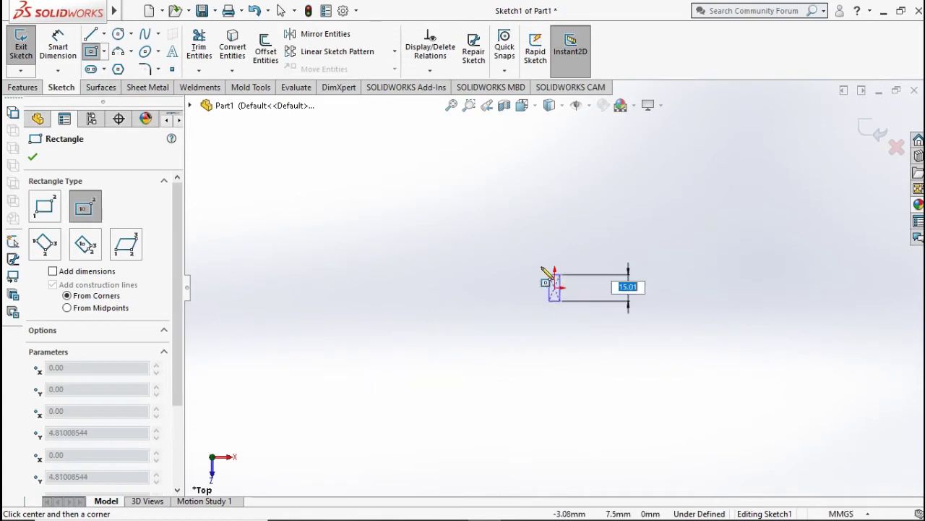
left_click(495, 229)
Dimension the square's height and width to 20 mm each
left_click(50, 51)
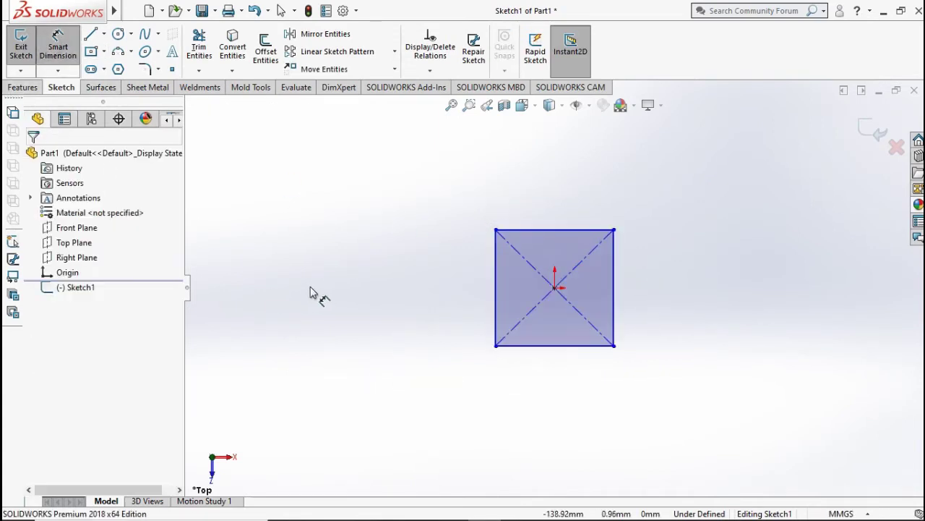
left_click(497, 284)
left_click(424, 287)
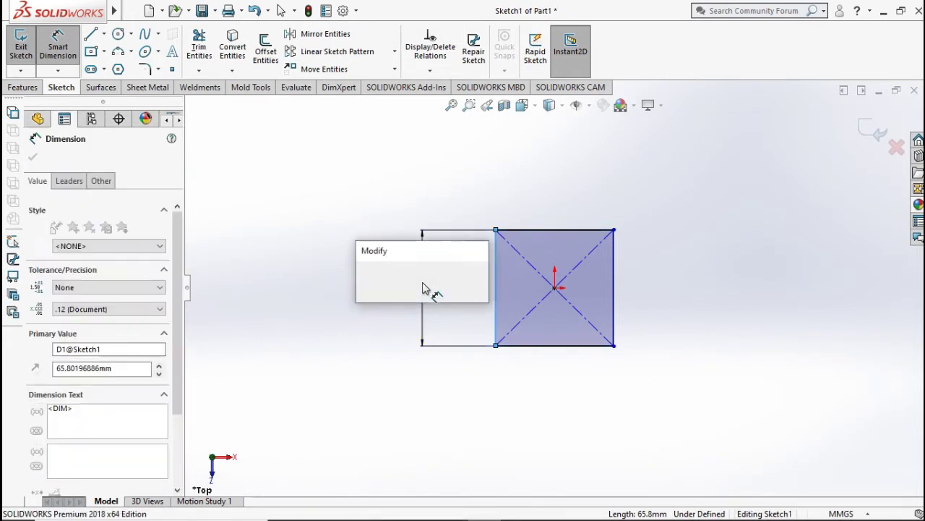
type("20")
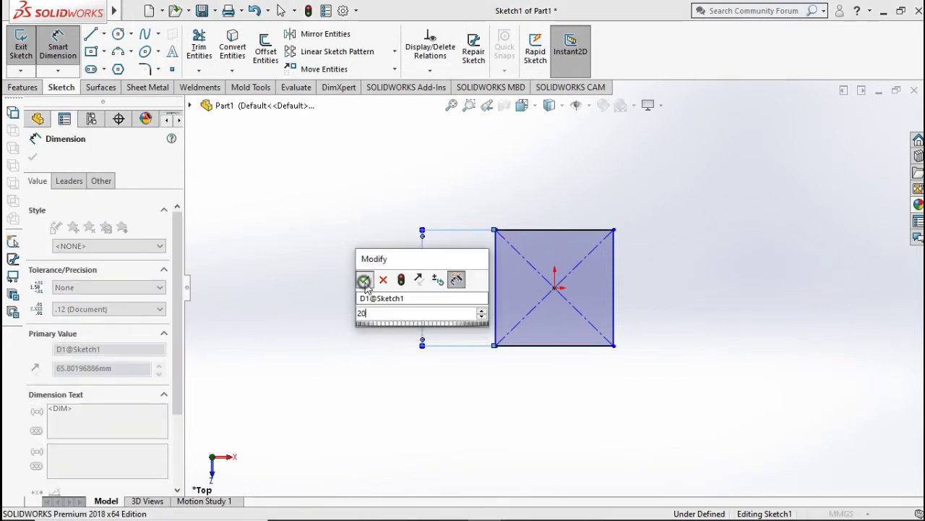
left_click(365, 279)
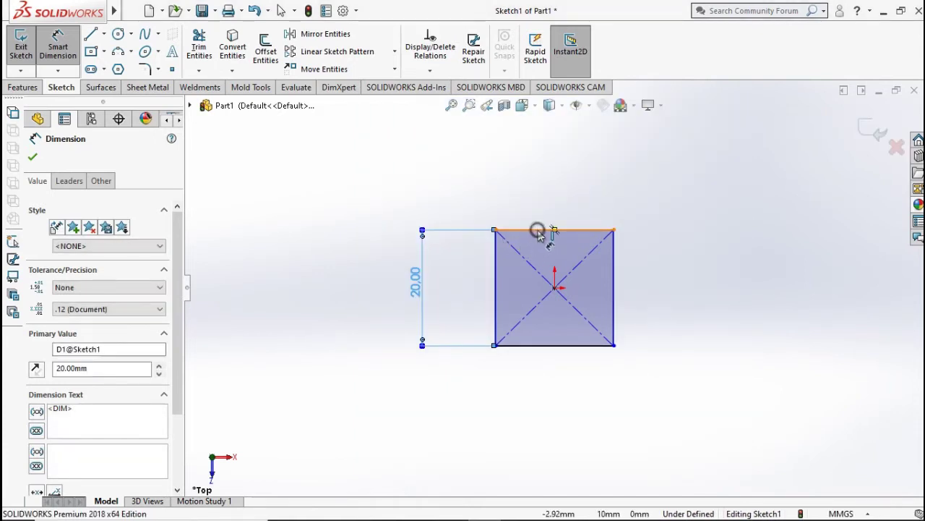
left_click(538, 211)
left_click(538, 206)
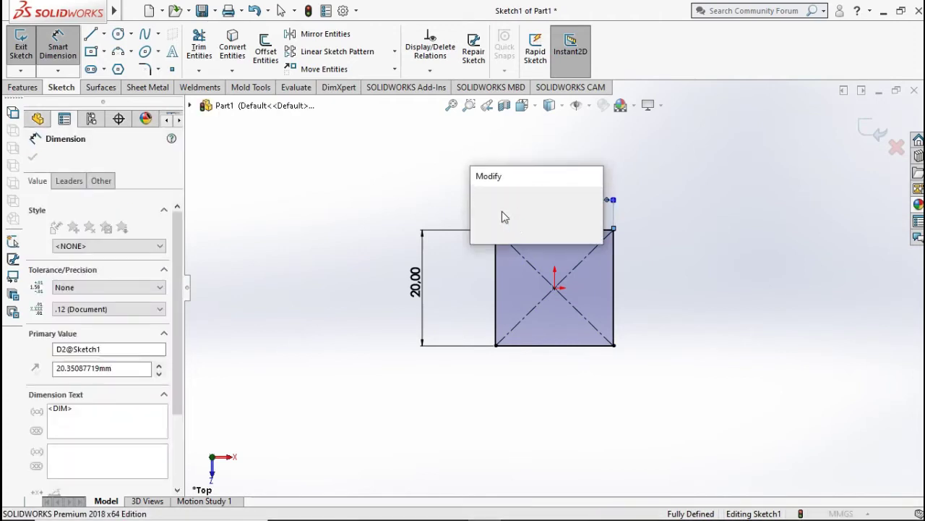
type("20")
left_click(479, 196)
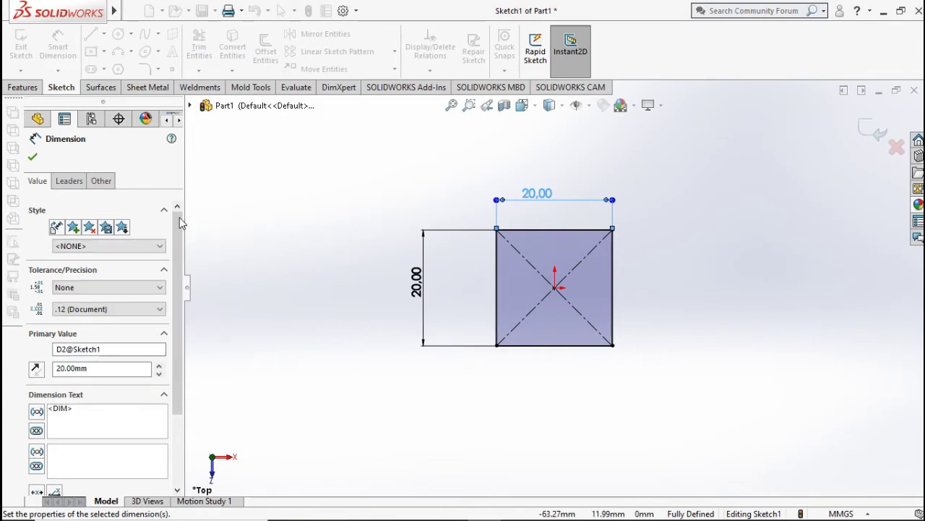
left_click(32, 159)
Extrude the square 10 mm into a solid block
left_click(29, 88)
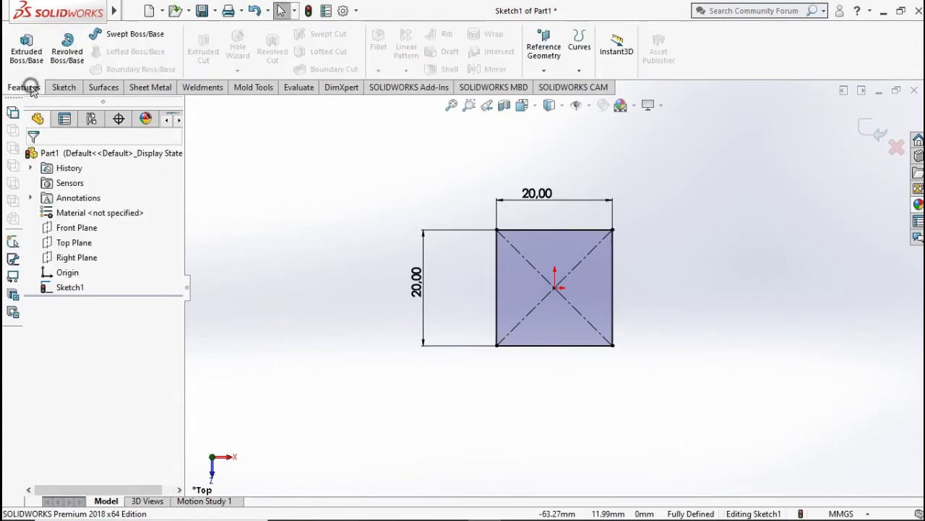
left_click(32, 63)
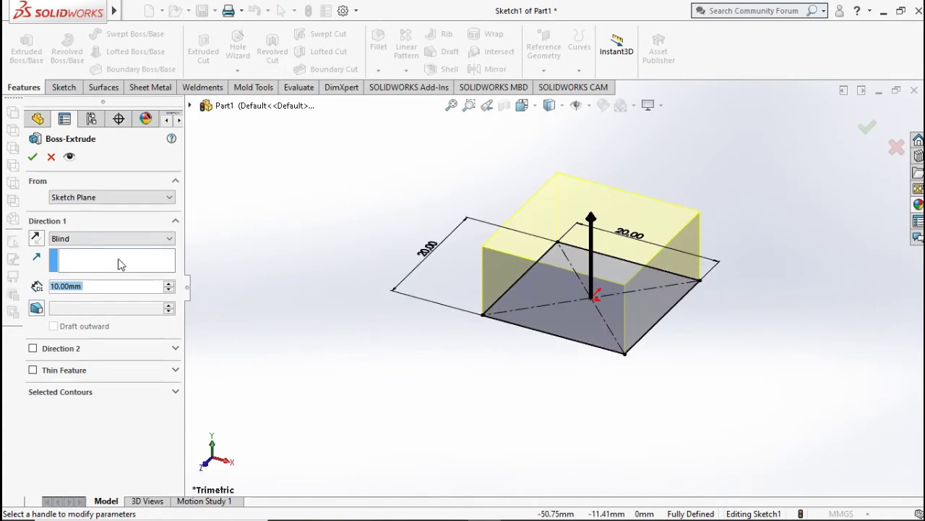
left_click(33, 157)
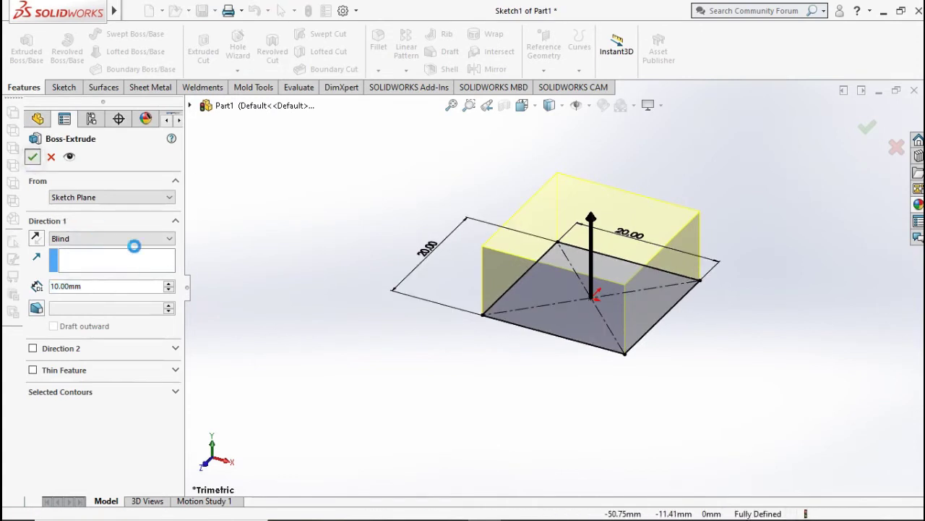
left_click(294, 317)
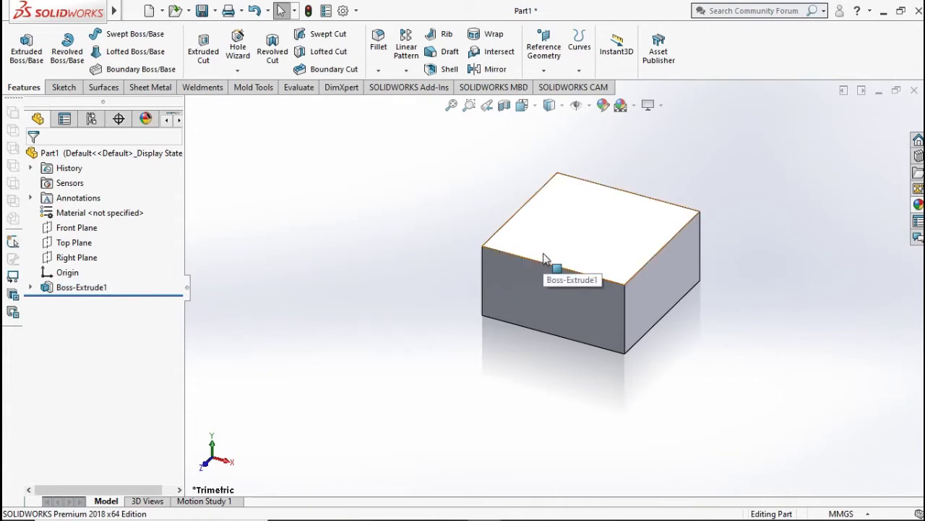
left_click(574, 251)
Sketch a circle at the centre of the top face and dimension it to Ø5 mm
left_click(632, 205)
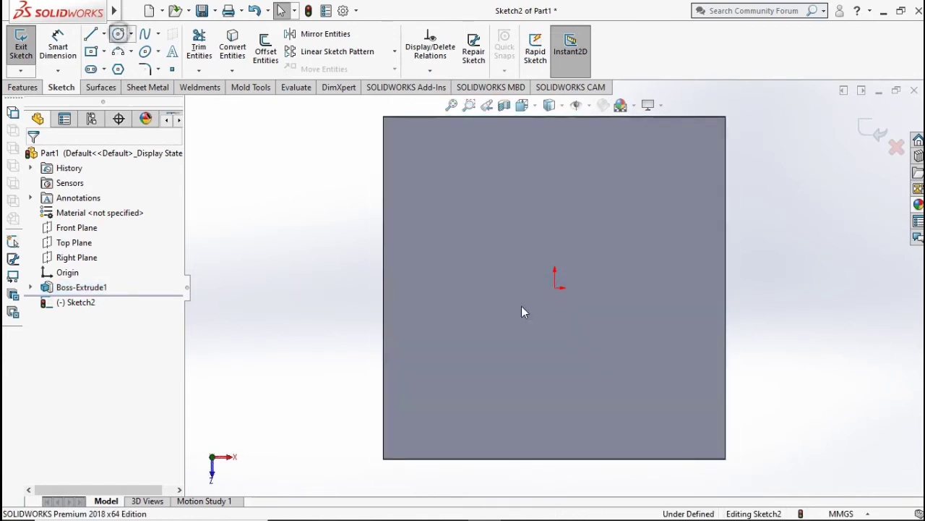
left_click(554, 286)
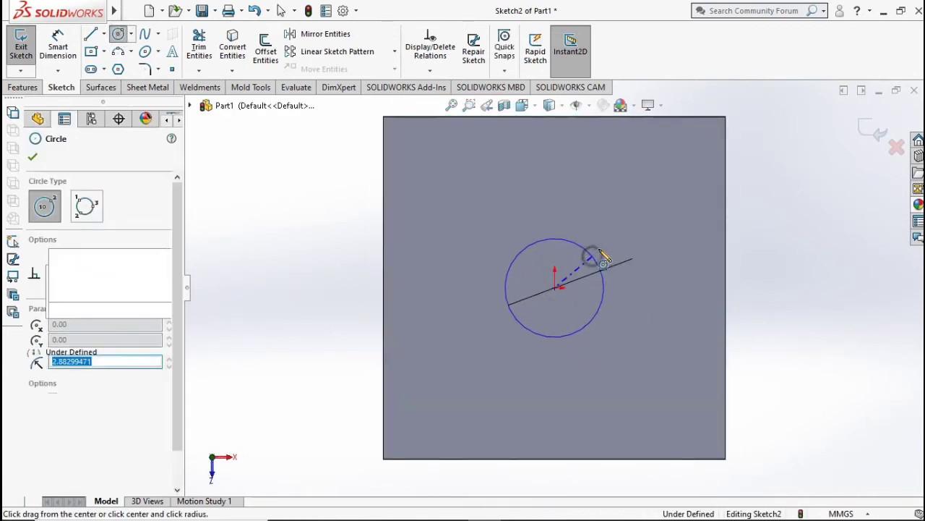
left_click(601, 255)
left_click(58, 45)
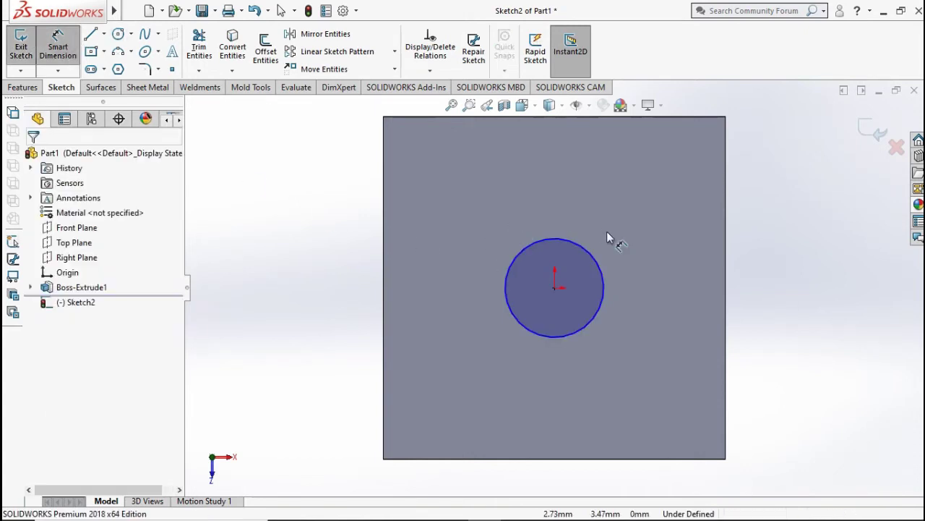
left_click(626, 287)
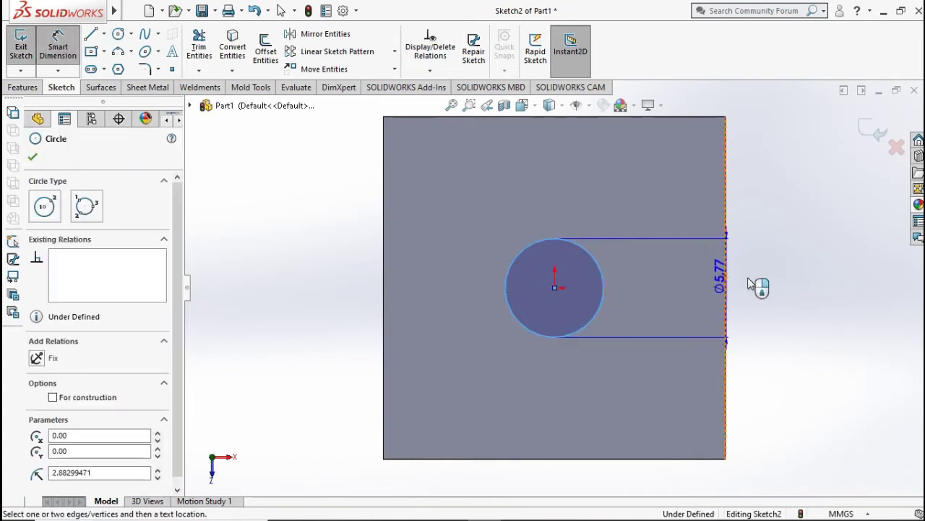
left_click(765, 287)
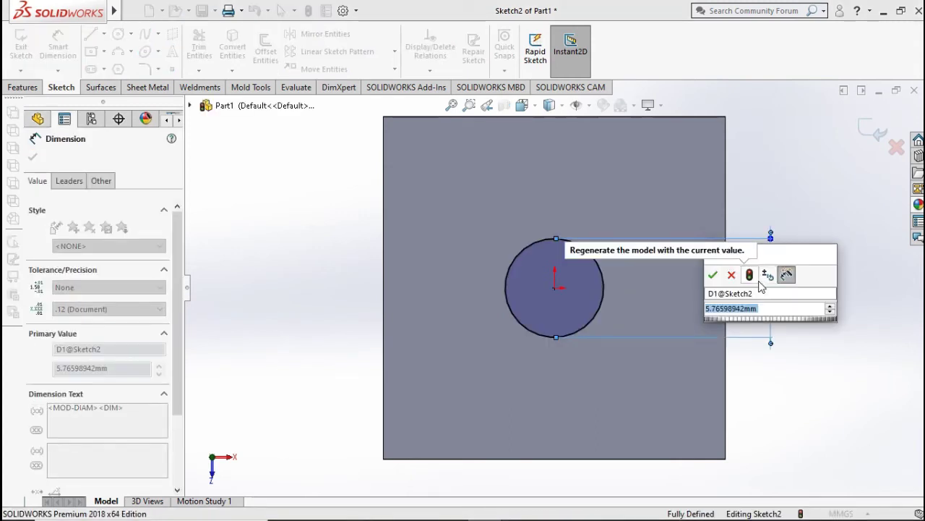
type("5")
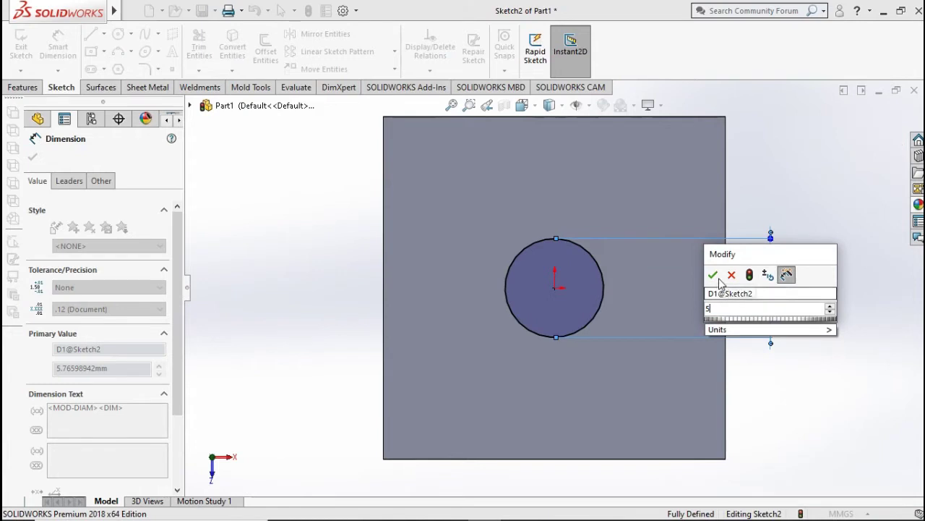
left_click(713, 275)
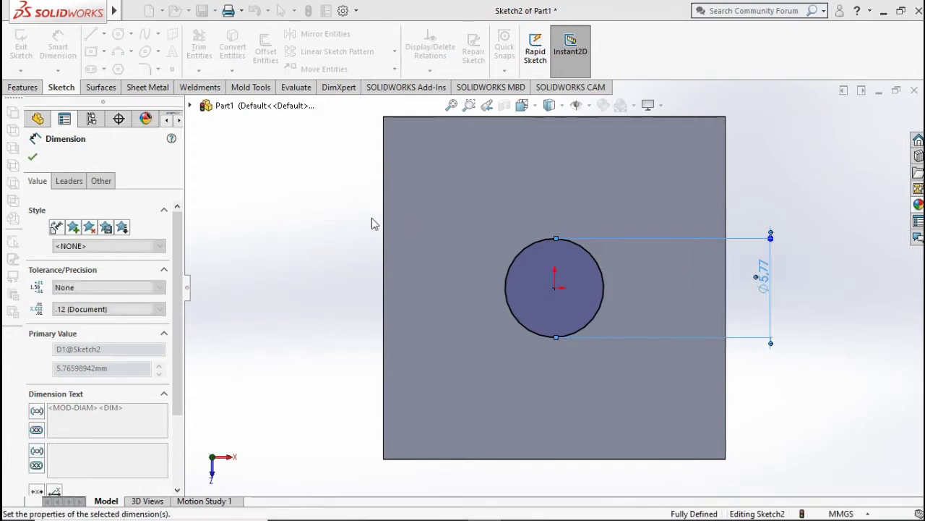
left_click(33, 158)
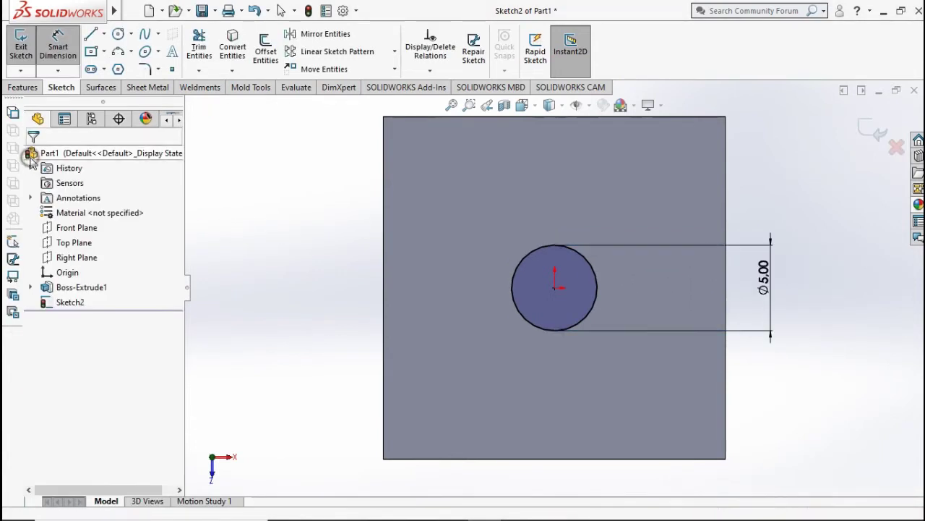
Cut the Ø5 circle Through All to form the central hole
left_click(25, 88)
left_click(205, 55)
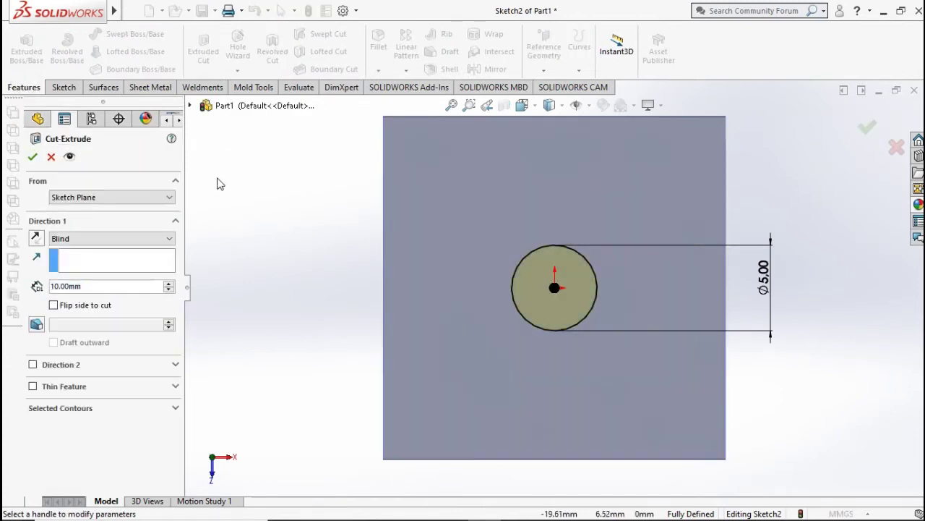
left_click(76, 239)
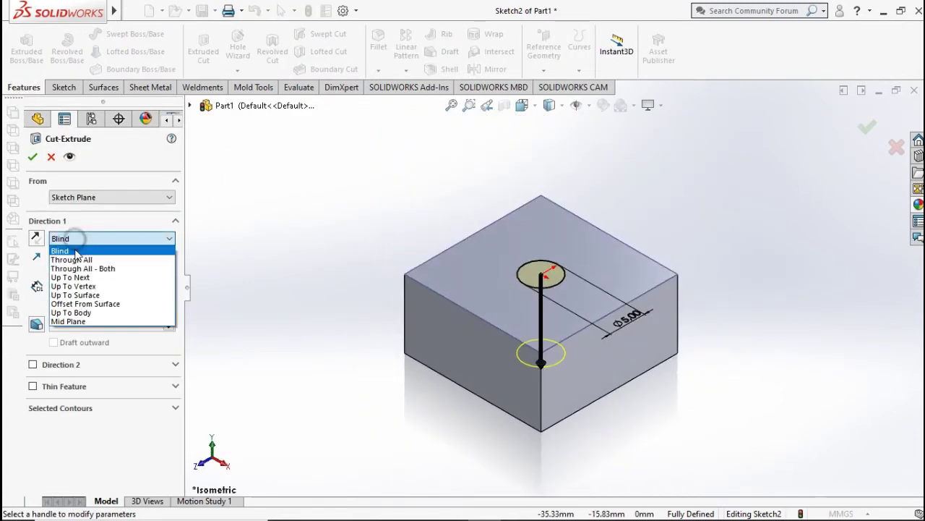
left_click(72, 259)
left_click(32, 159)
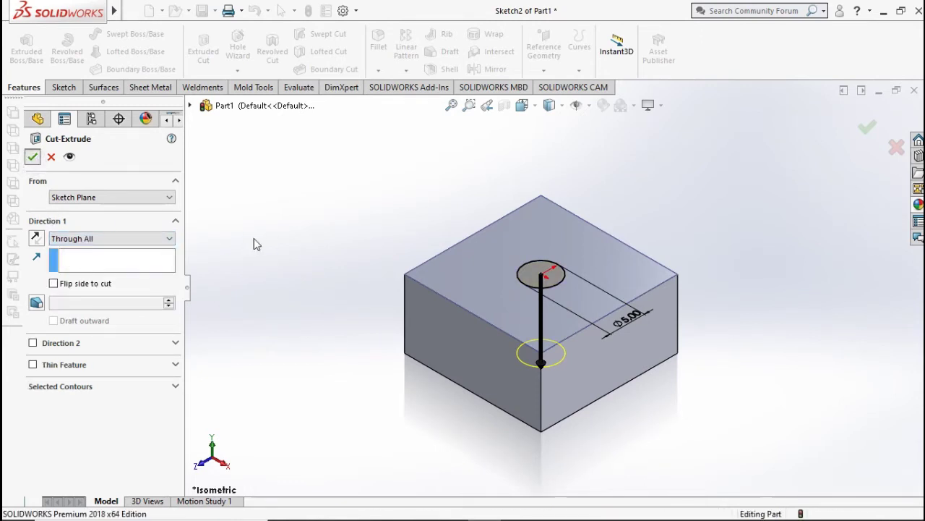
left_click(506, 305)
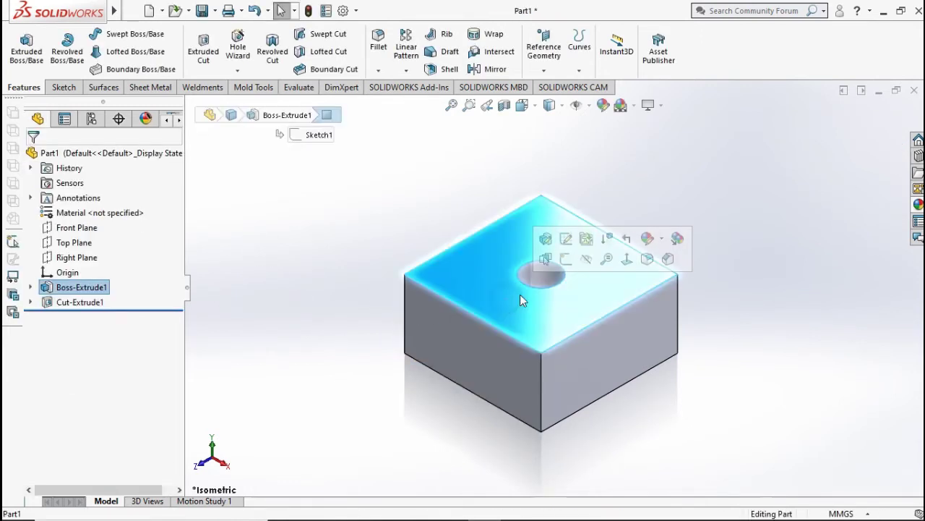
left_click(557, 259)
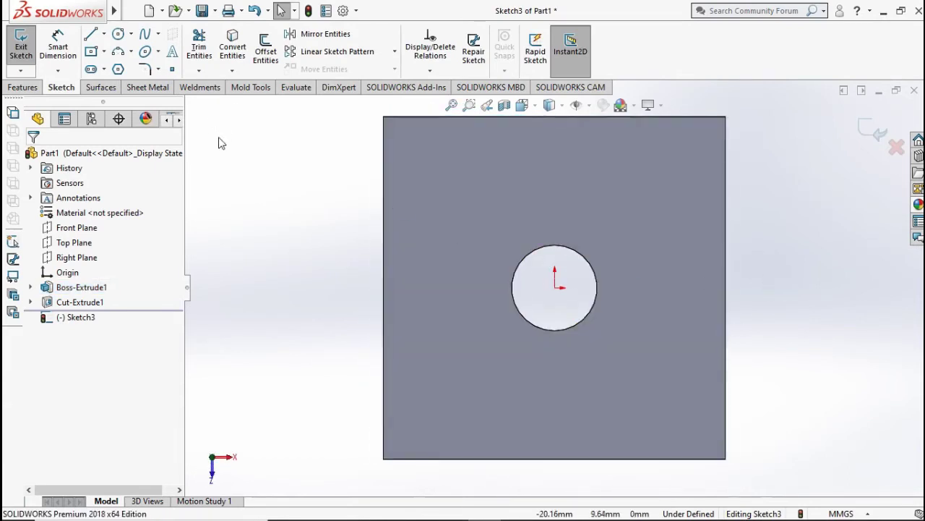
Draw a circle centred on the hole and size it to 8 mm diameter
left_click(116, 35)
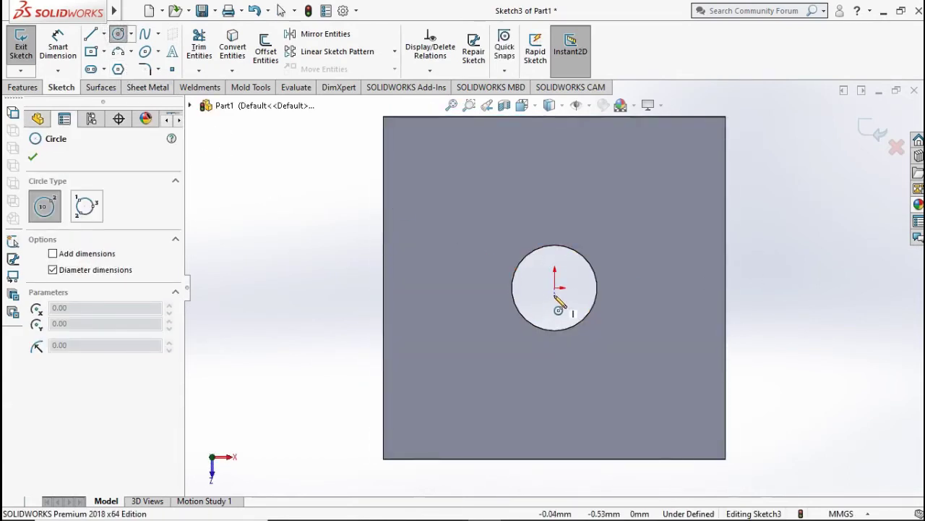
left_click(555, 288)
left_click(615, 260)
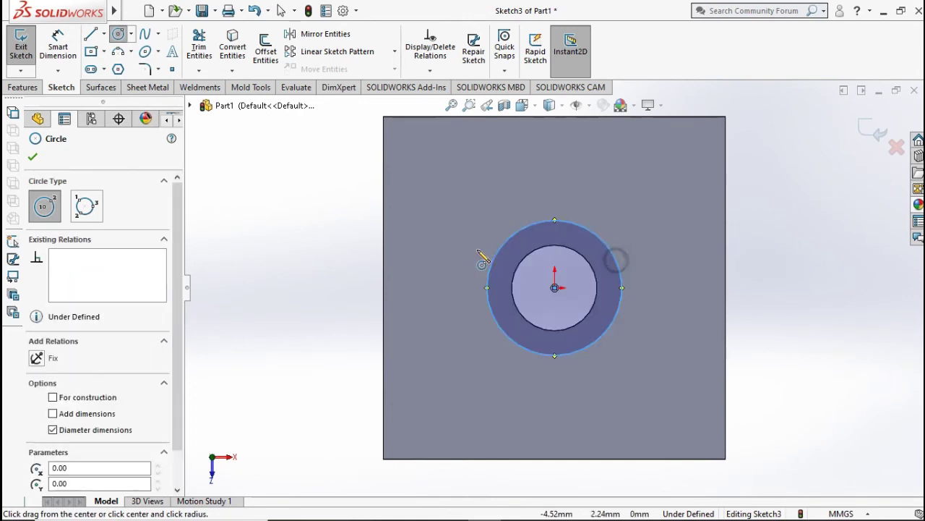
left_click(57, 49)
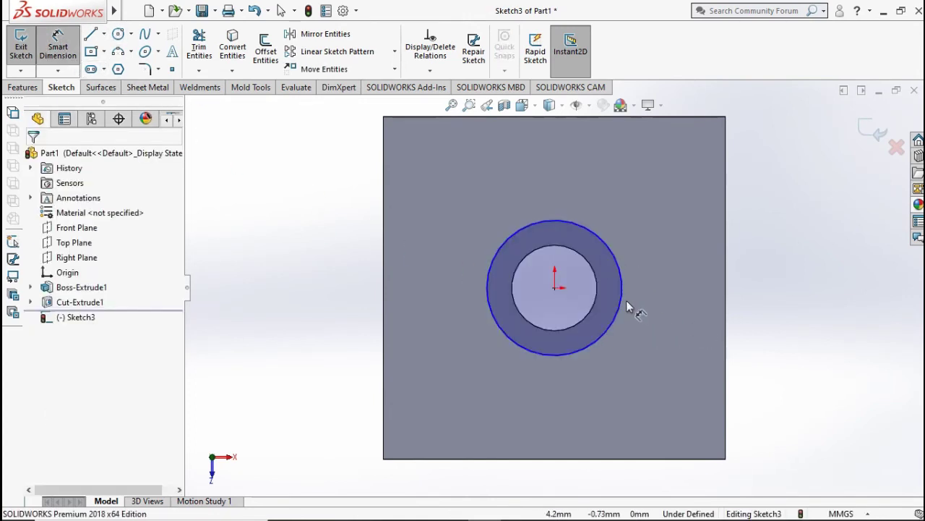
left_click(657, 298)
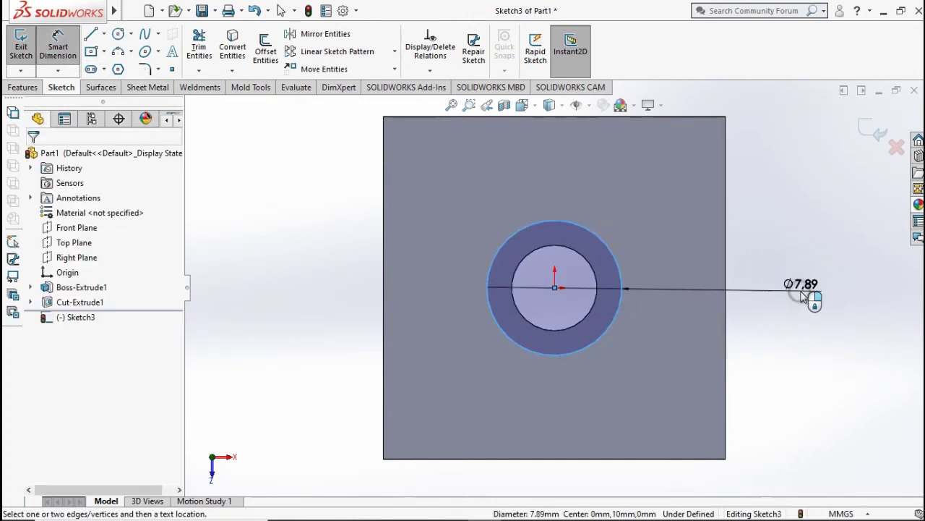
left_click(817, 311)
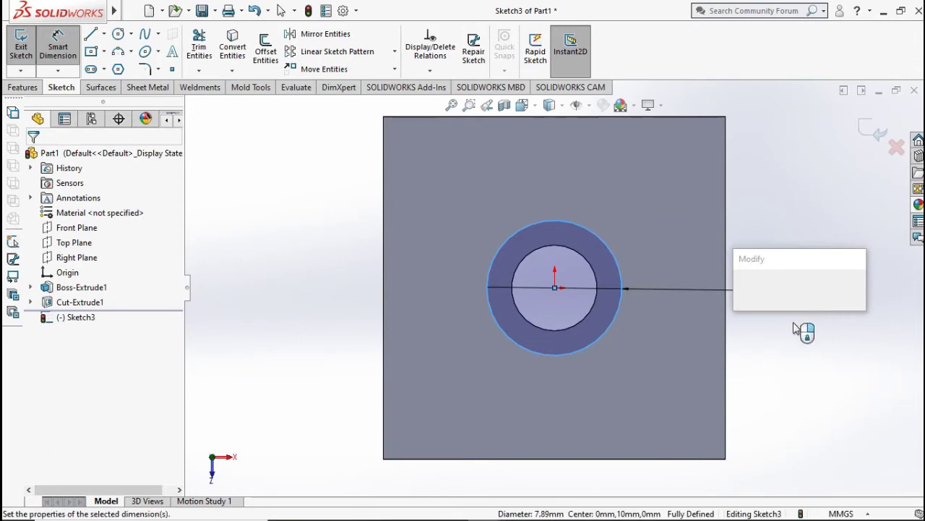
type("8")
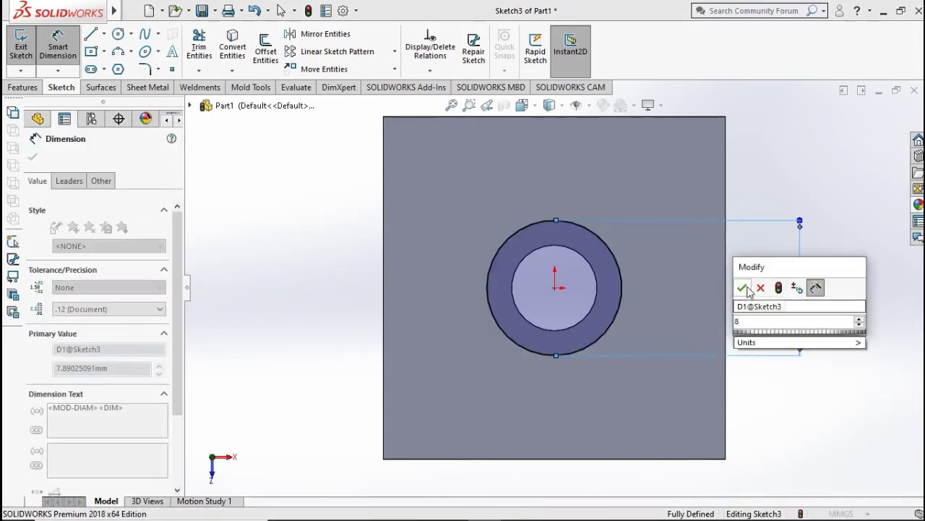
key("Escape")
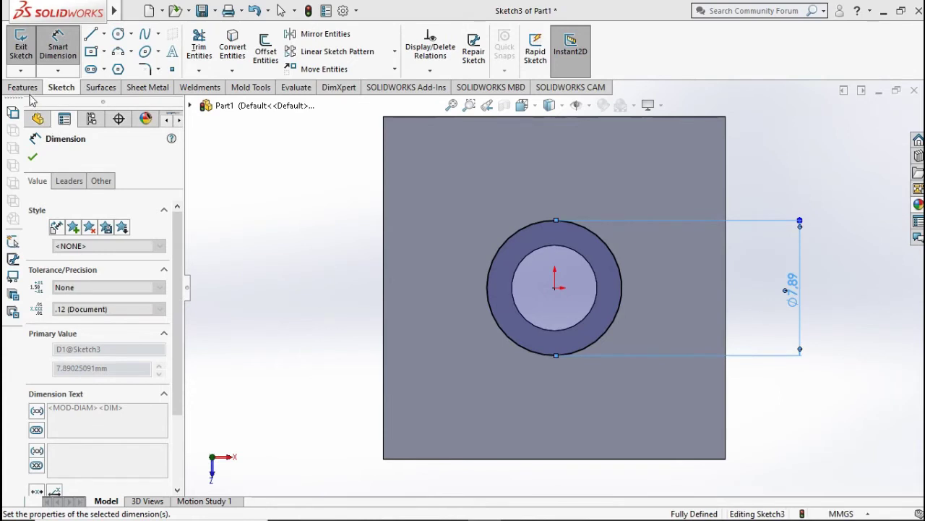
Cut the 8 mm circle 5 mm deep, then return to isometric view
left_click(26, 88)
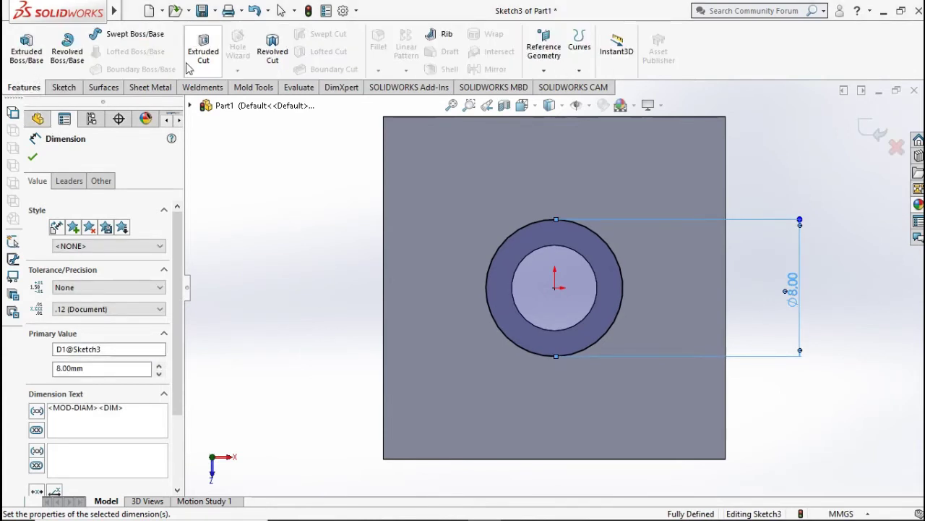
left_click(203, 47)
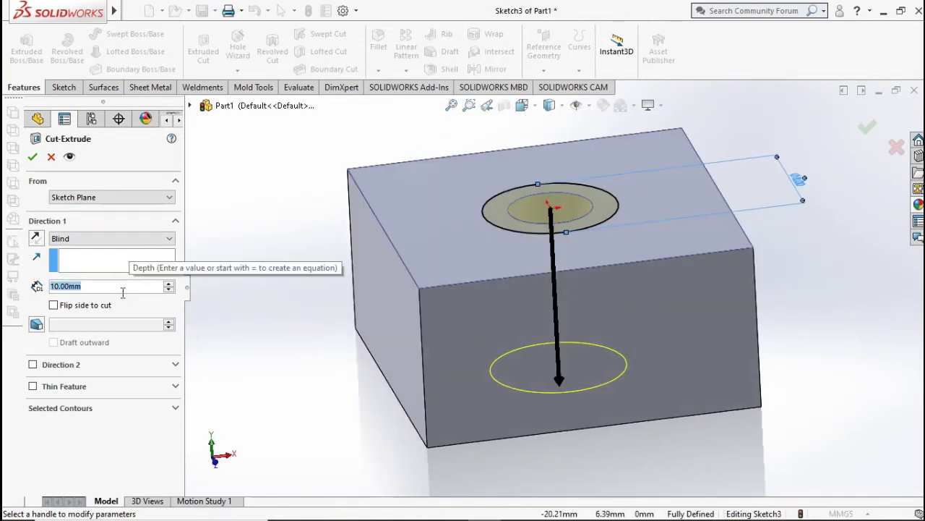
type("5")
key("Return")
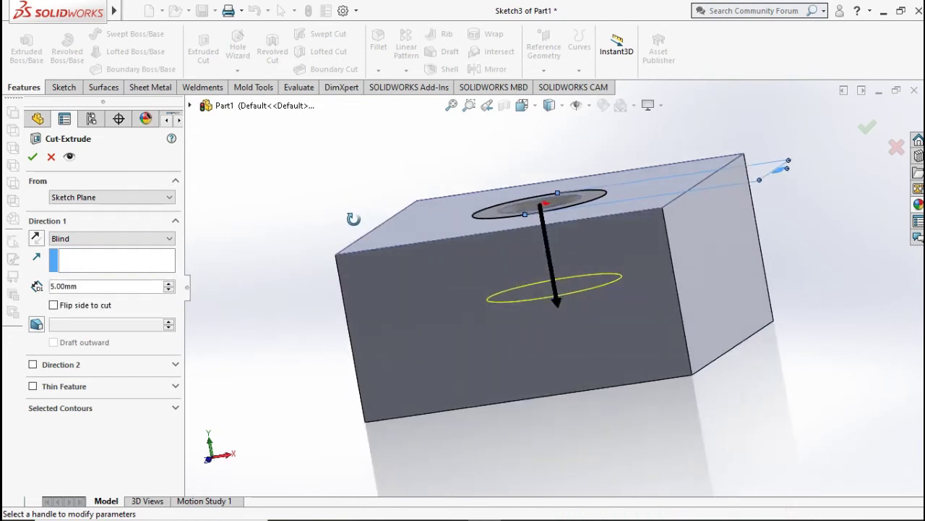
middle_click_drag(387, 241, 340, 253)
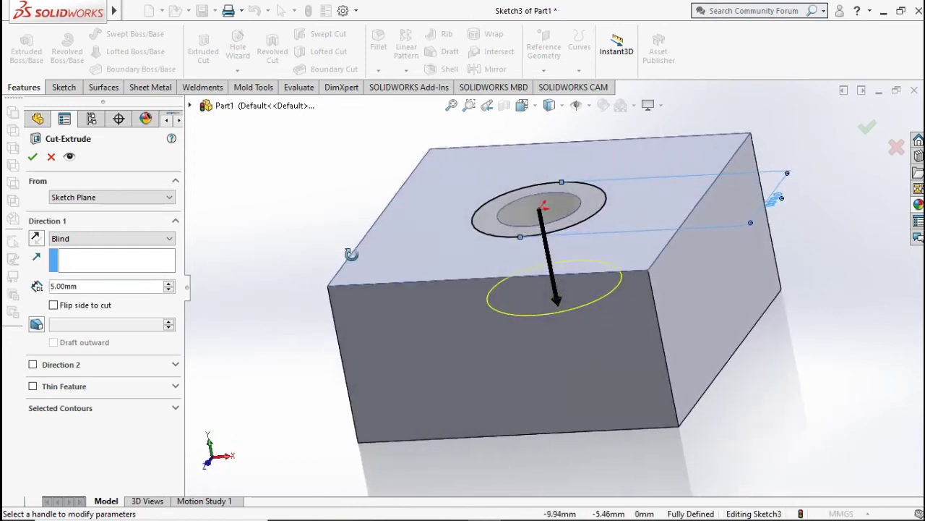
left_click(33, 159)
mouse_move(419, 262)
middle_mouse_down()
mouse_move(436, 335)
mouse_move(434, 393)
mouse_move(419, 362)
mouse_move(434, 289)
mouse_move(405, 261)
middle_mouse_up()
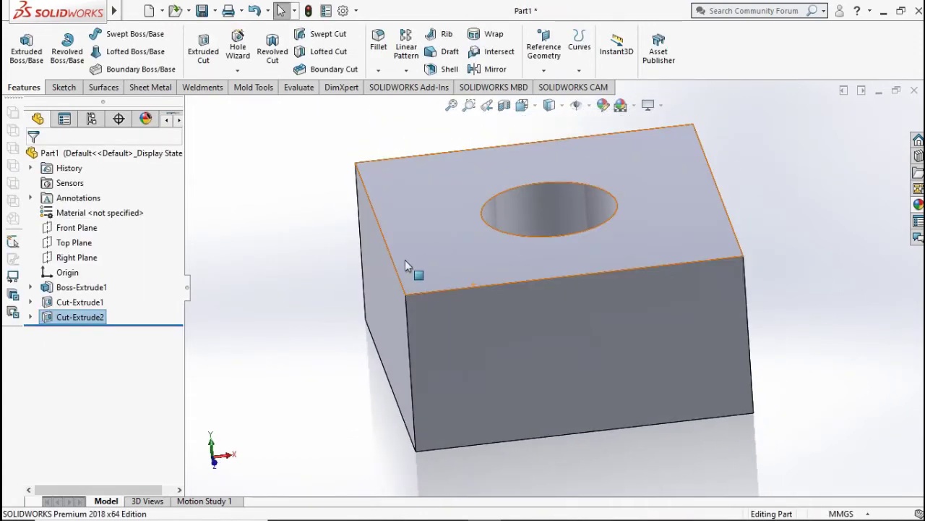
key("ctrl+7")
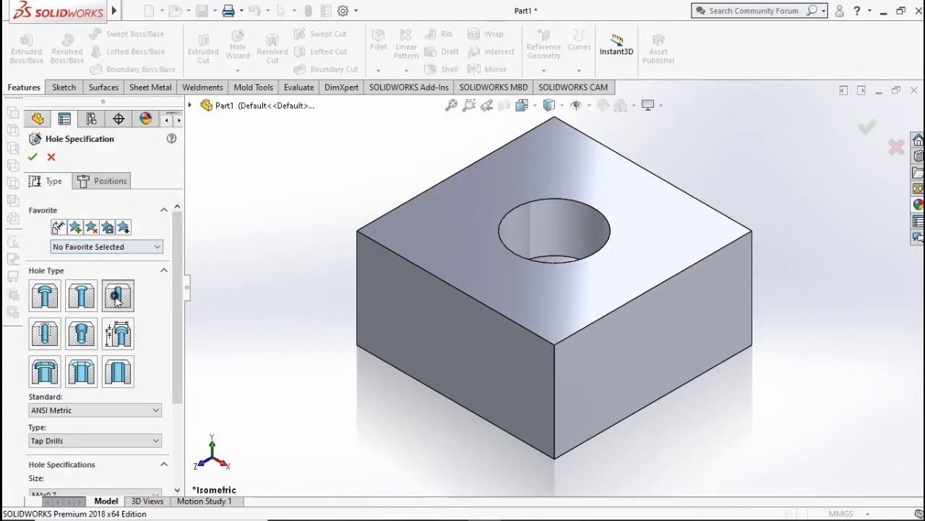
Set the Hole Wizard to Tap Drills, M4x0.7, Through All
left_click_drag(177, 281, 177, 364)
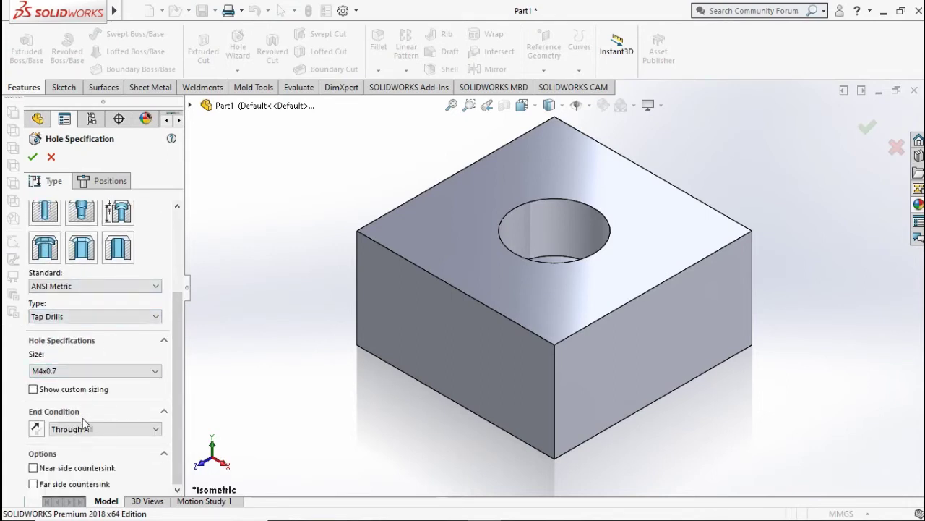
left_click(127, 317)
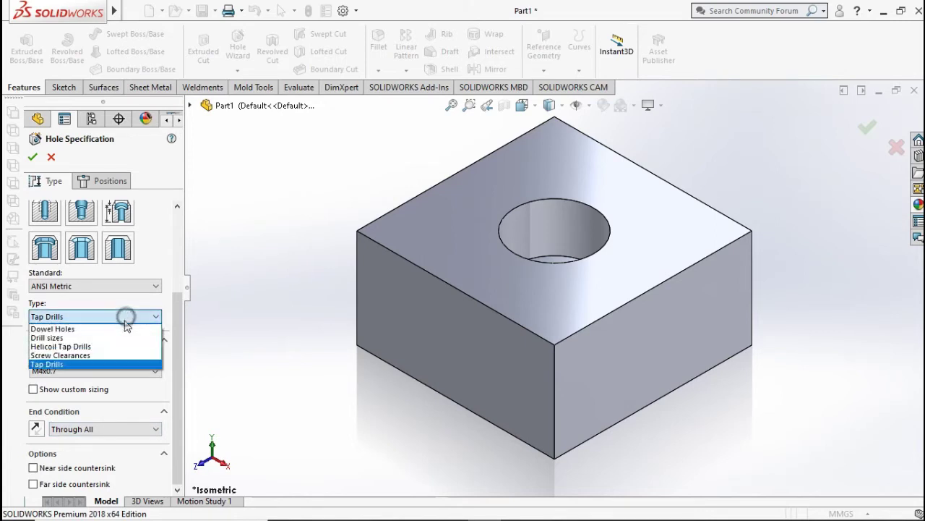
left_click(118, 366)
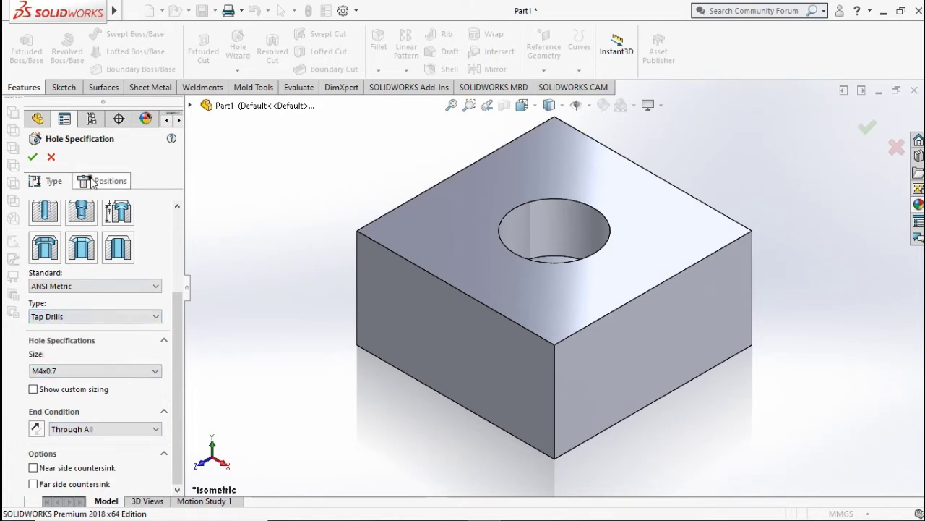
left_click(91, 184)
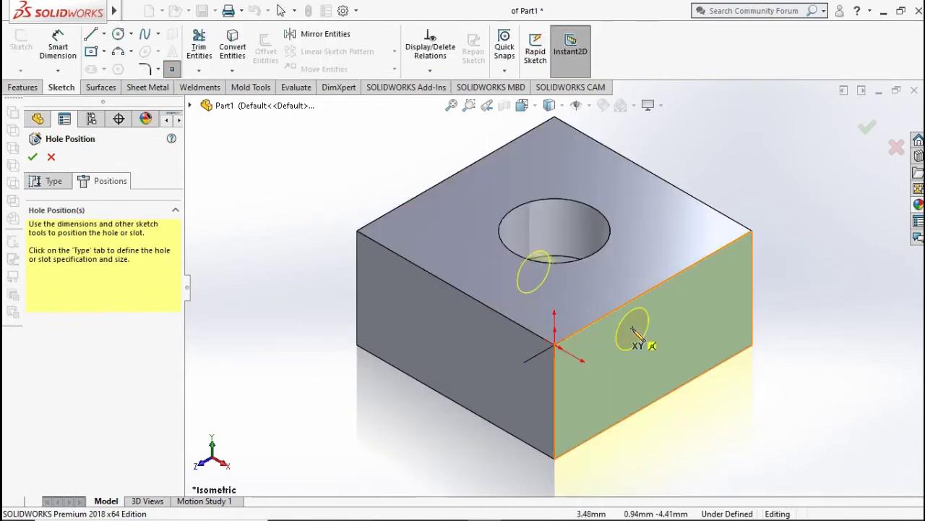
Place four tap-drill holes near the face's corners and view the face Normal To
mouse_move(630, 324)
middle_mouse_down()
mouse_move(571, 207)
mouse_move(566, 269)
mouse_move(546, 206)
middle_mouse_up()
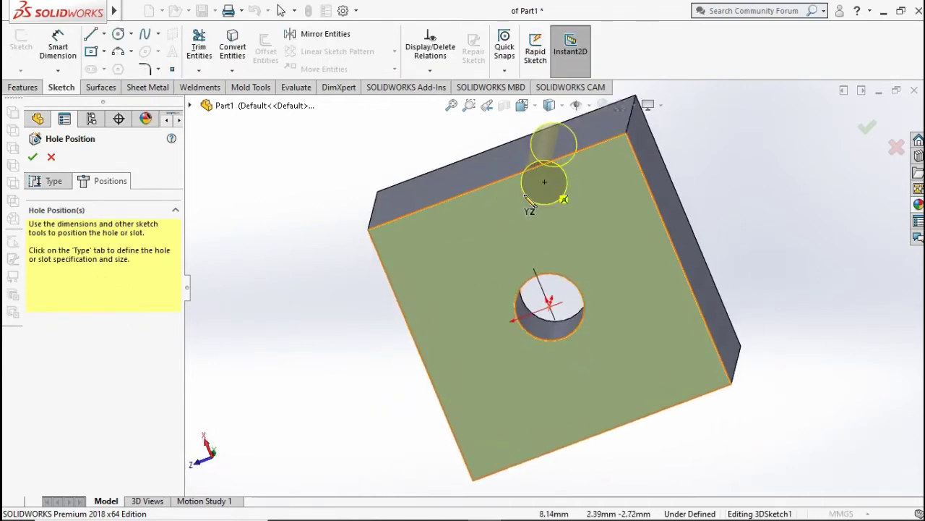
left_click(457, 255)
left_click(603, 208)
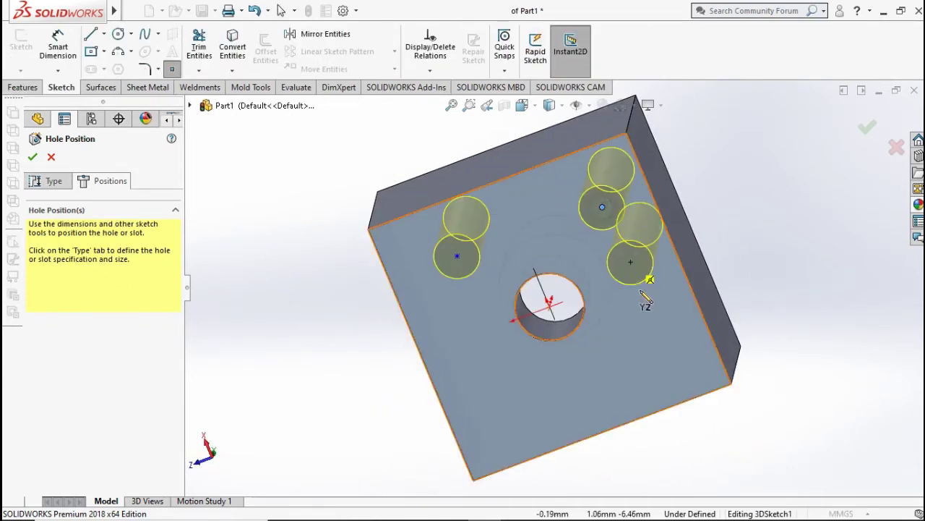
left_click(665, 339)
left_click(503, 428)
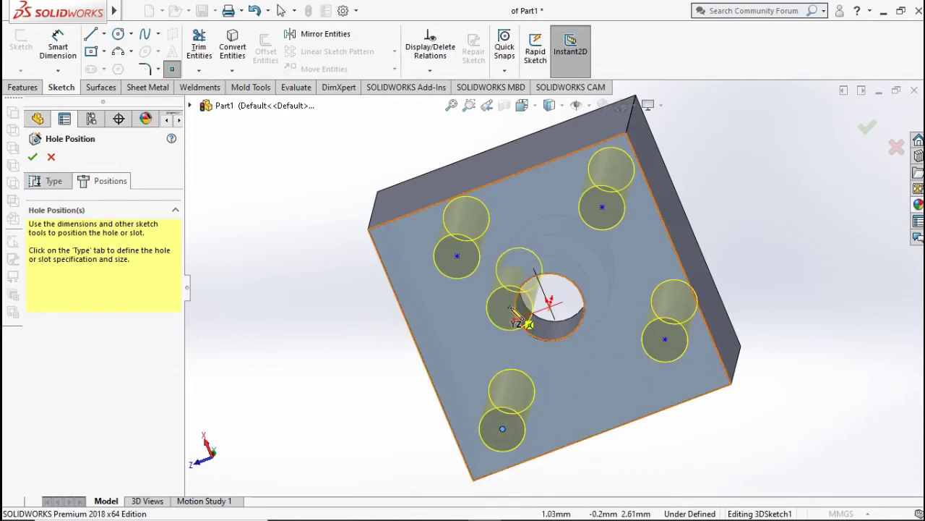
left_click(533, 106)
left_click(441, 300)
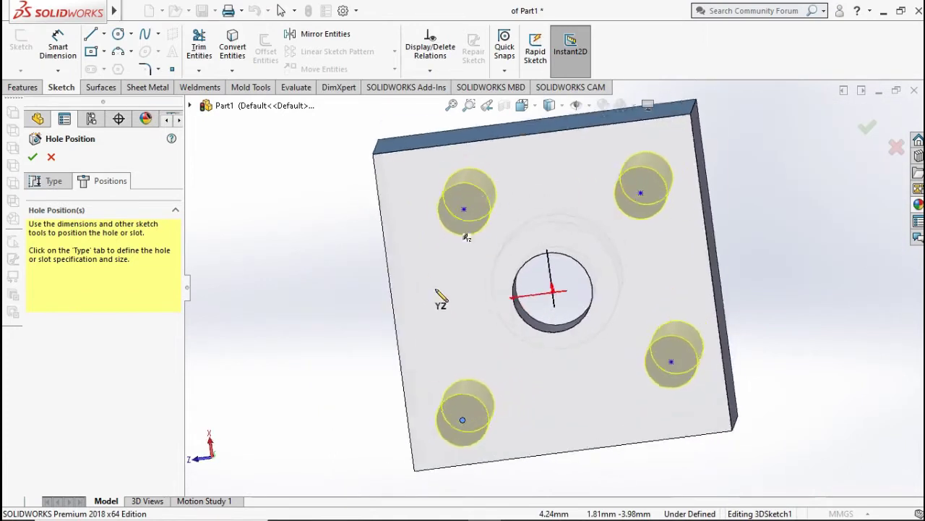
Dimension the top-left tap-hole centre 4 mm from the block's left edge
left_click(58, 44)
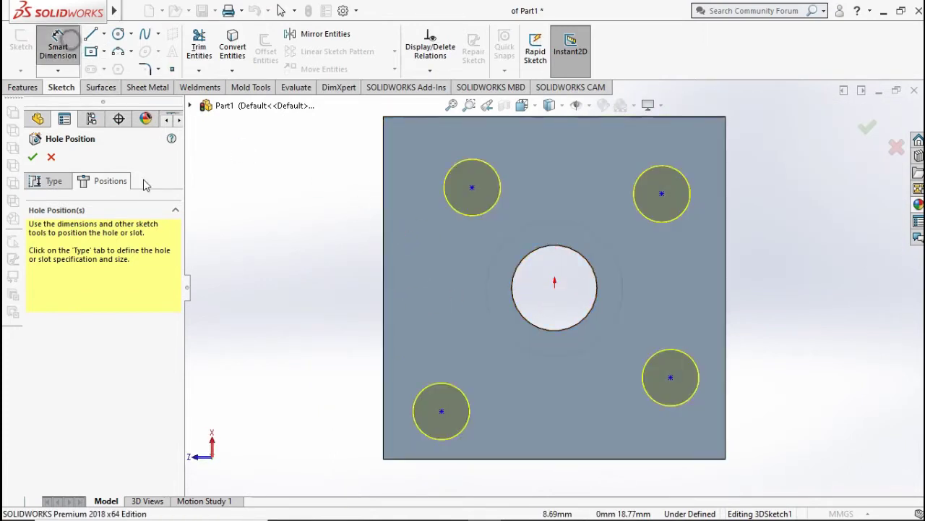
left_click(471, 190)
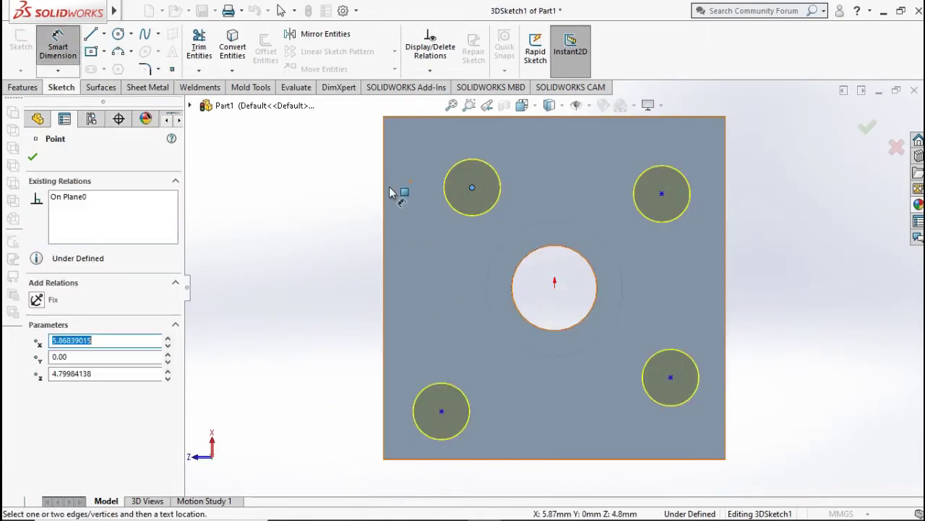
left_click(385, 193)
middle_click_drag(424, 182, 398, 262, "ctrl")
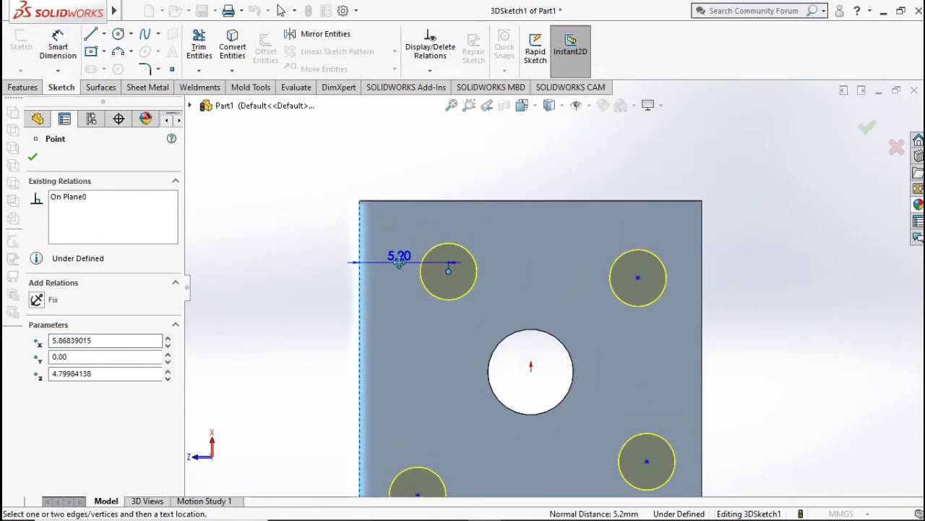
left_click(396, 172)
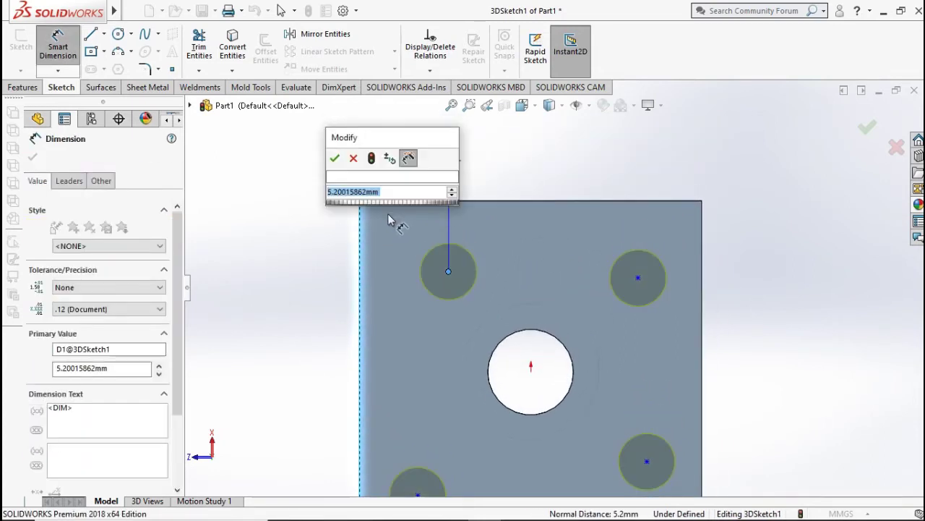
type("4")
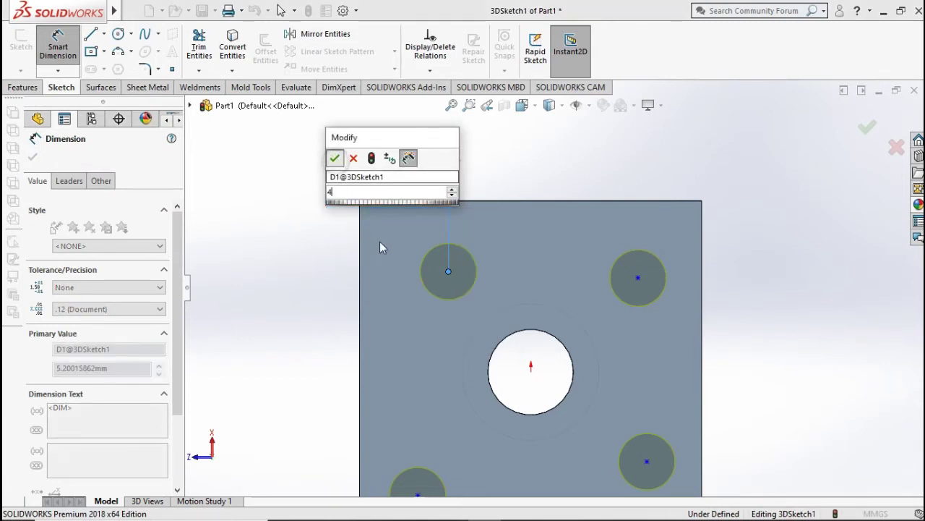
key("Escape")
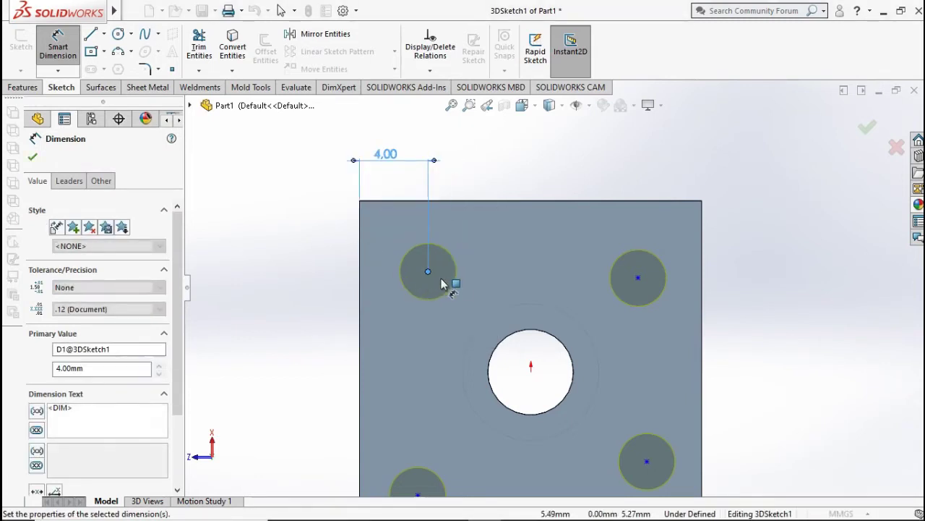
Dimension the top-left hole centre 4 mm from the block's top edge
left_click(429, 273)
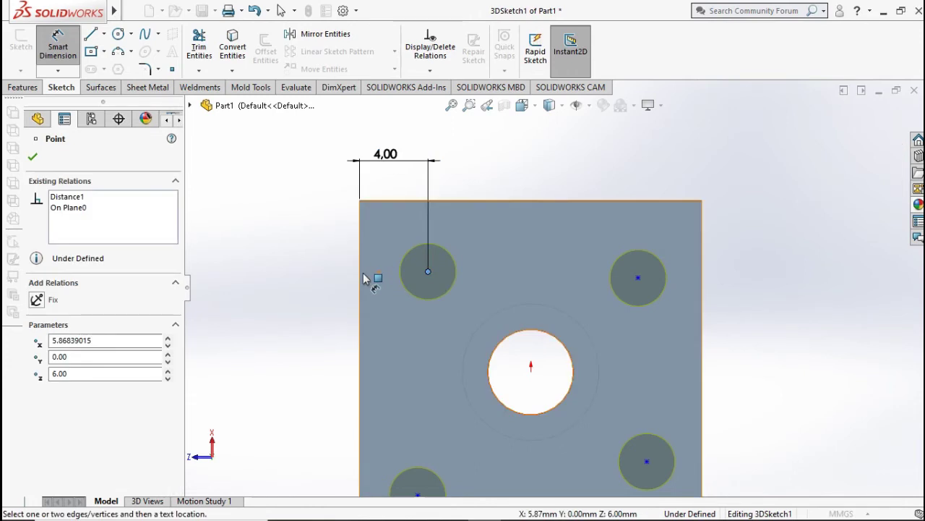
left_click(361, 279)
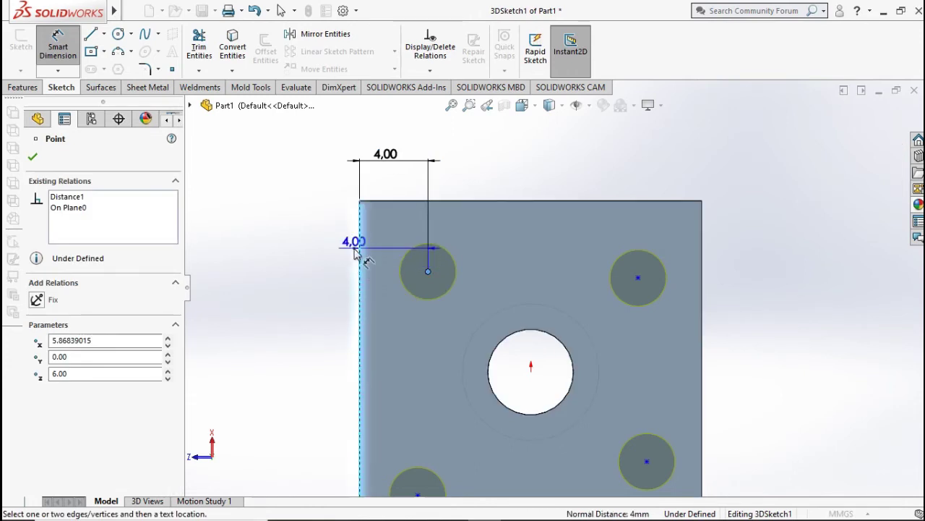
left_click(356, 250)
left_click(393, 201)
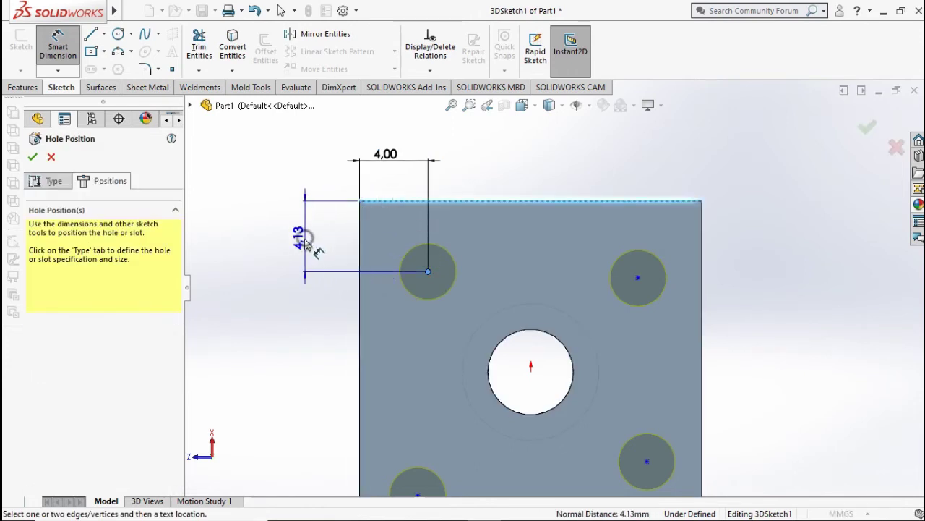
left_click(305, 243)
type("4")
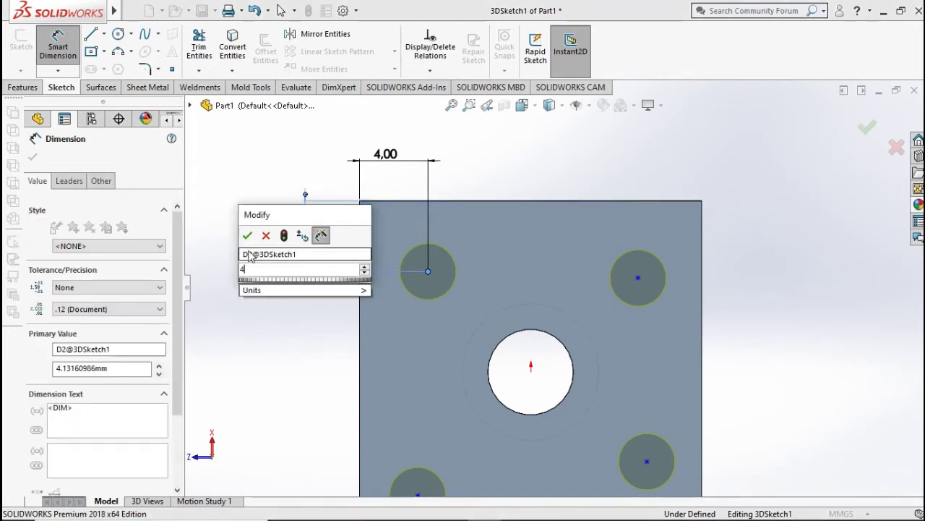
left_click(250, 236)
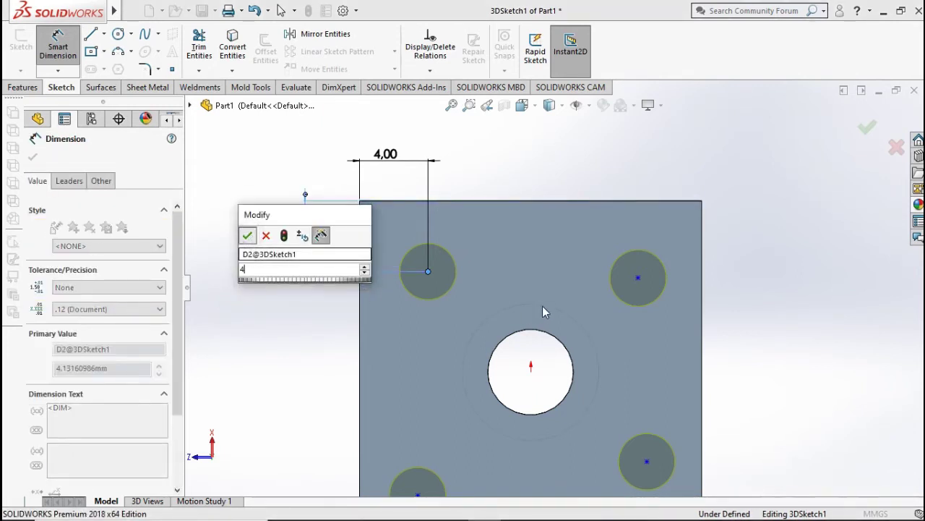
Dimension the top-right hole centre 4 mm from the block's right edge
left_click(638, 278)
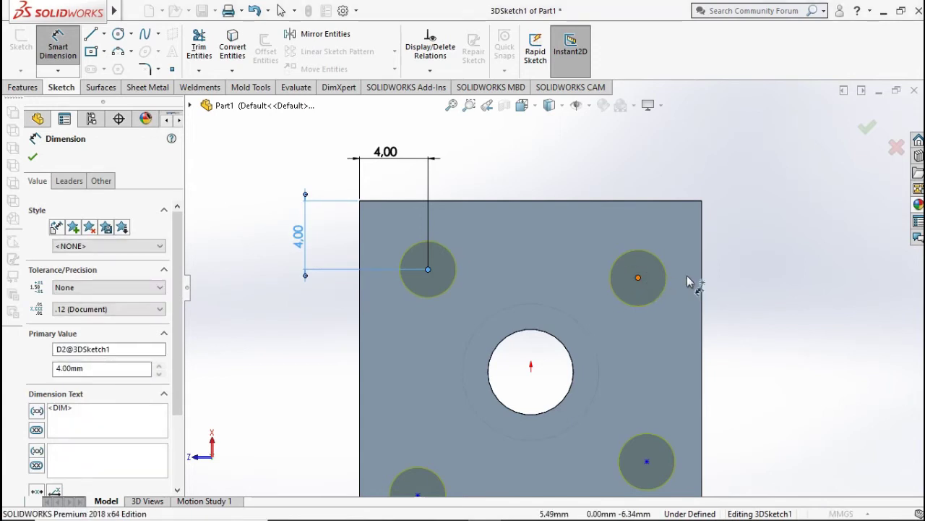
left_click(700, 282)
left_click(675, 189)
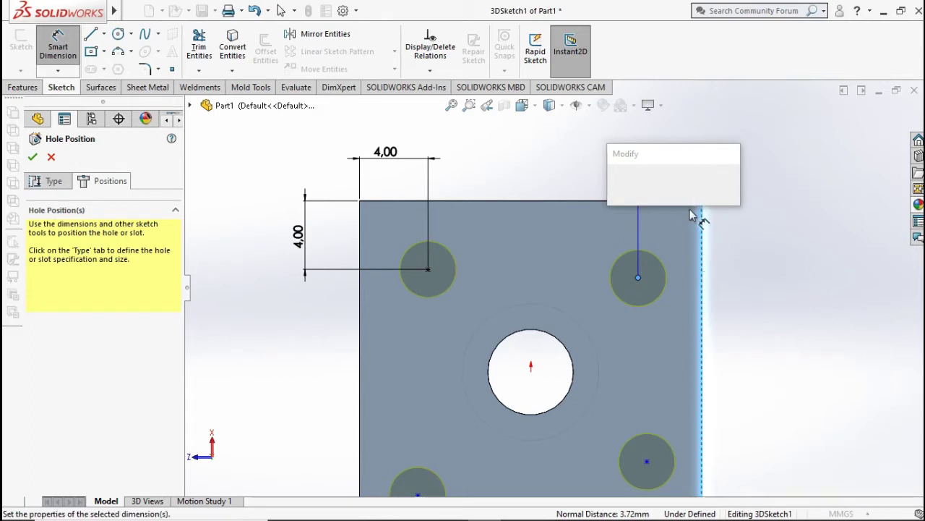
type("4")
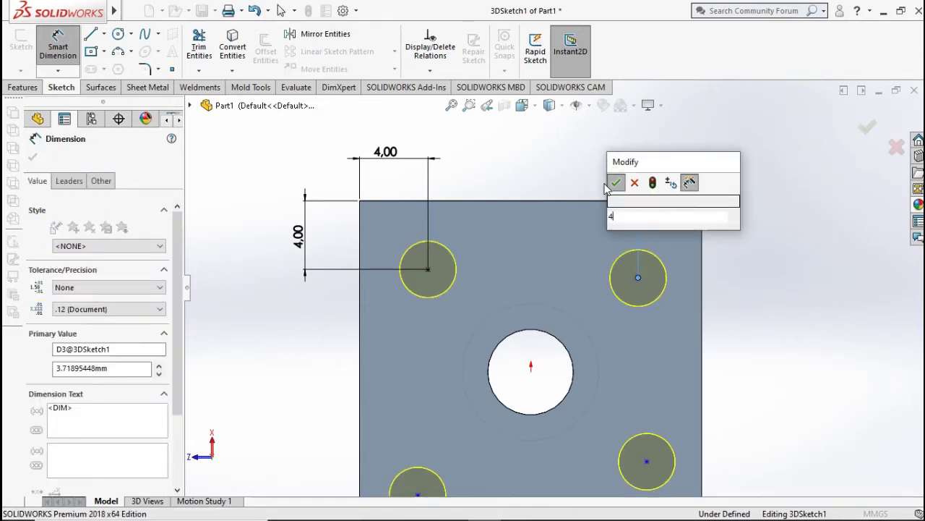
key("Return")
key("Escape")
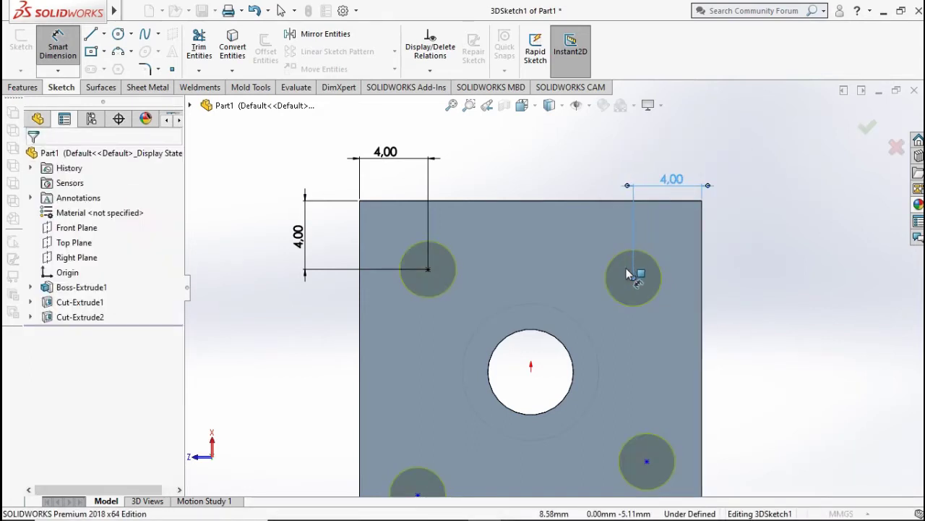
left_click(429, 270)
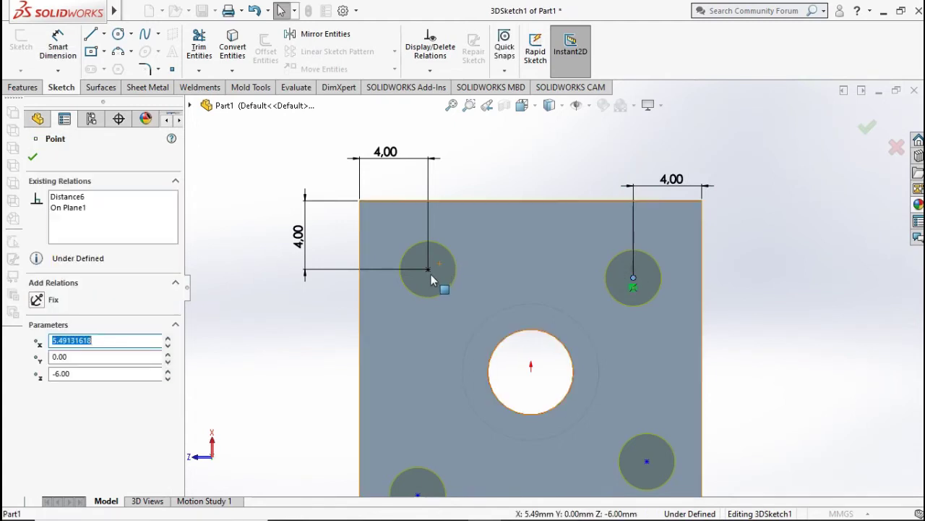
left_click(391, 271, "ctrl")
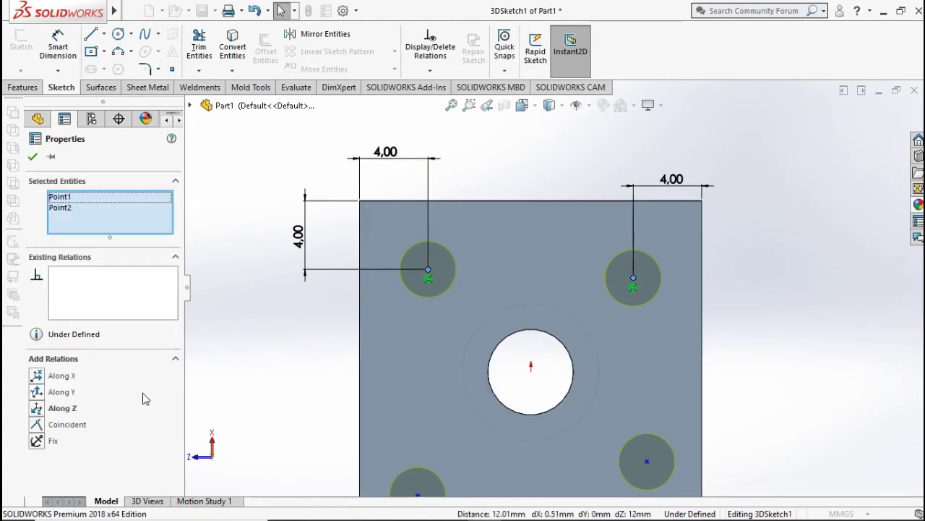
Level the top holes horizontally, and align each bottom hole vertically under its top hole
left_click(37, 409)
left_click(31, 157)
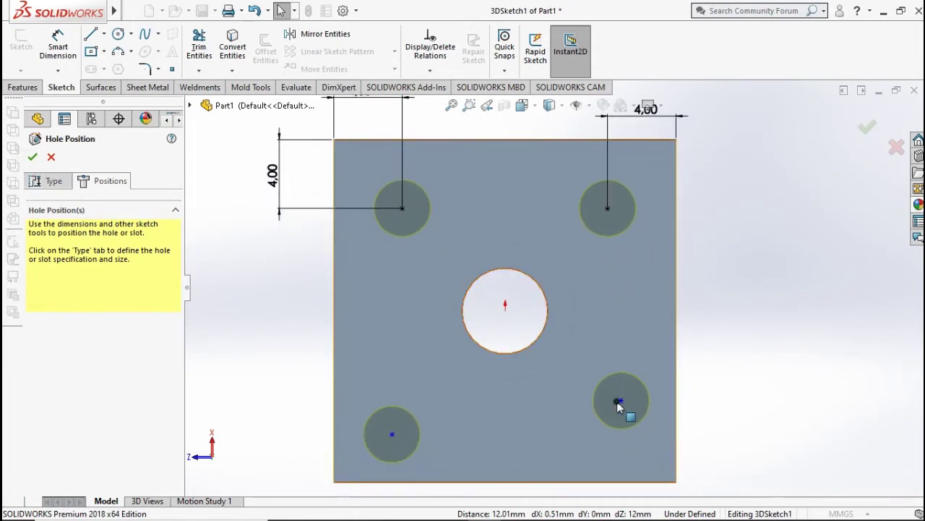
left_click(619, 402)
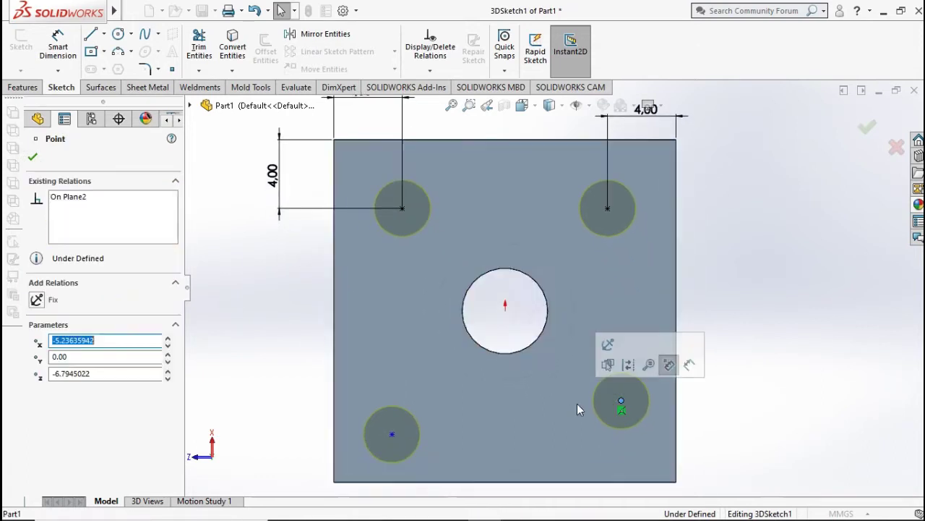
left_click(607, 208)
left_click(402, 208, "ctrl")
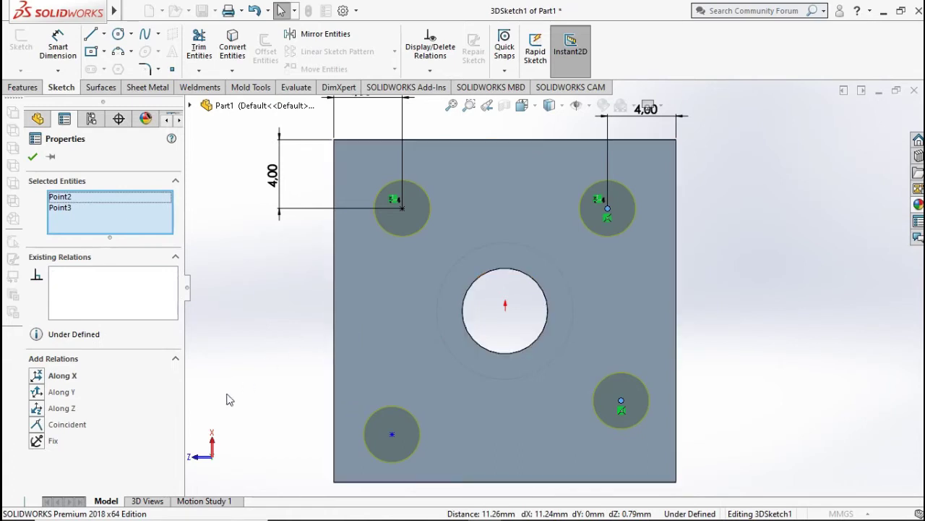
left_click(37, 376)
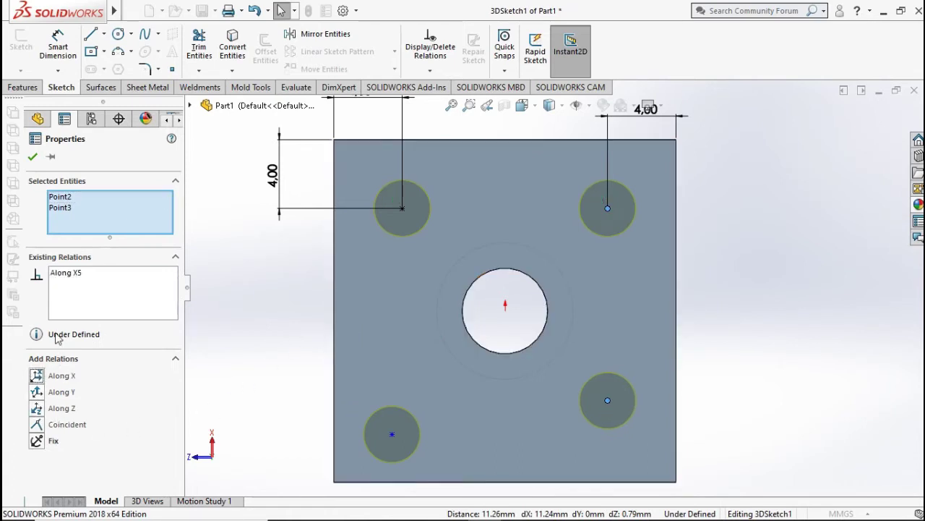
left_click(32, 158)
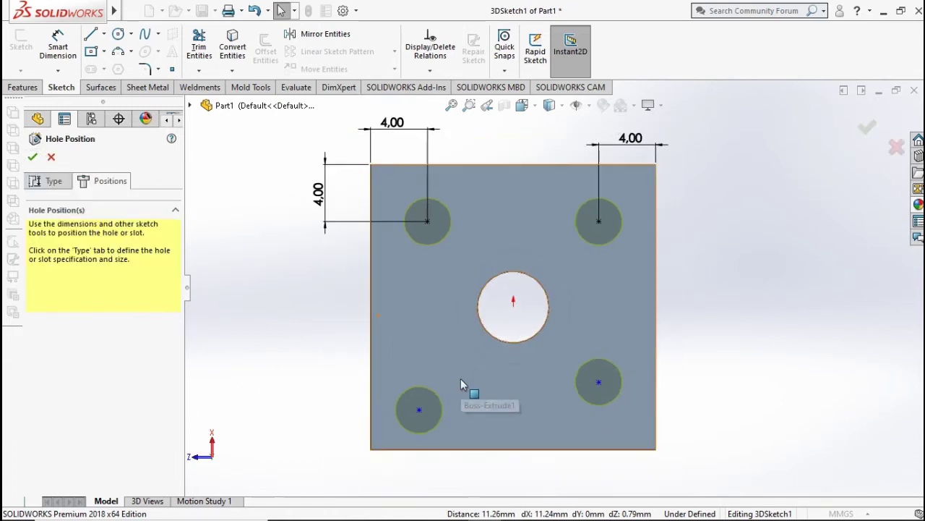
left_click(418, 410)
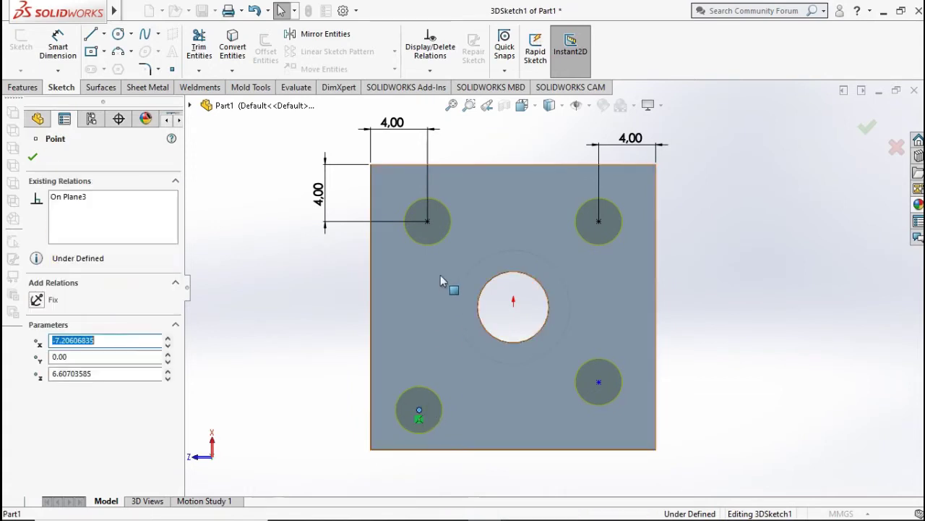
left_click(428, 220, "ctrl")
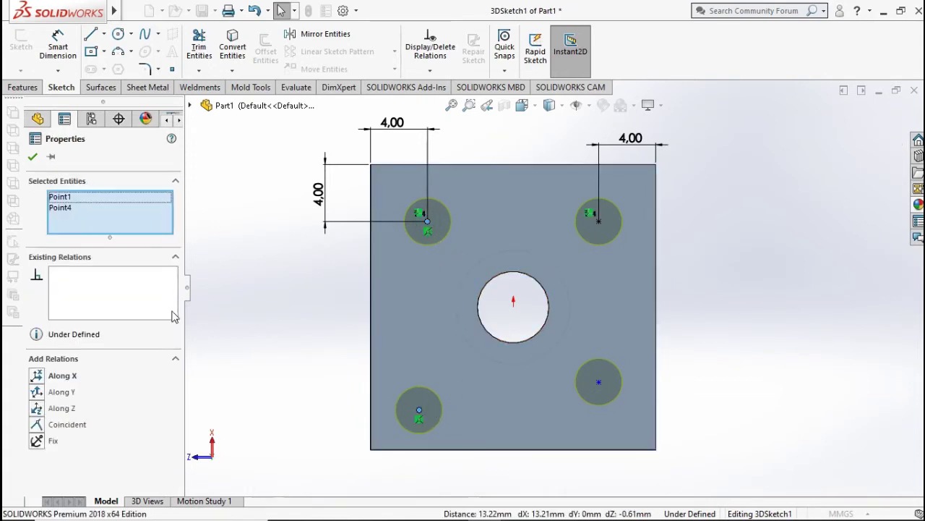
left_click(39, 381)
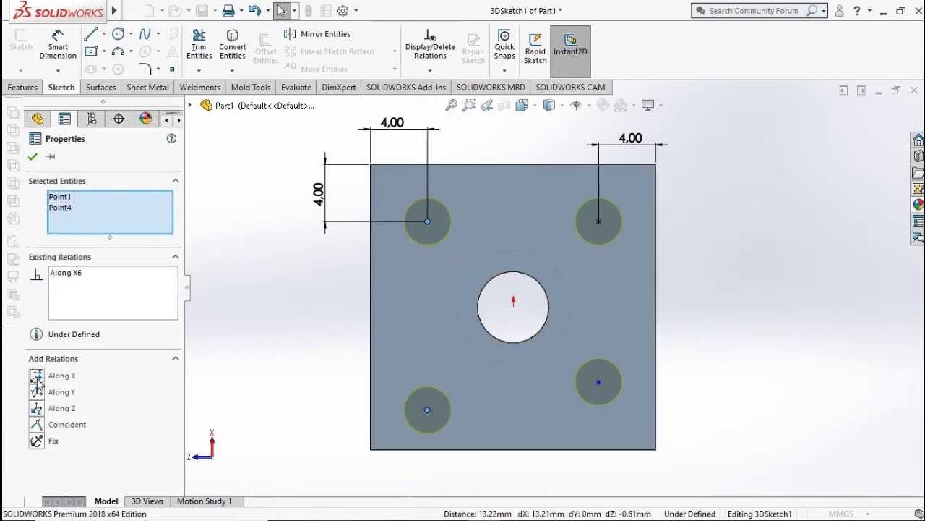
left_click(33, 158)
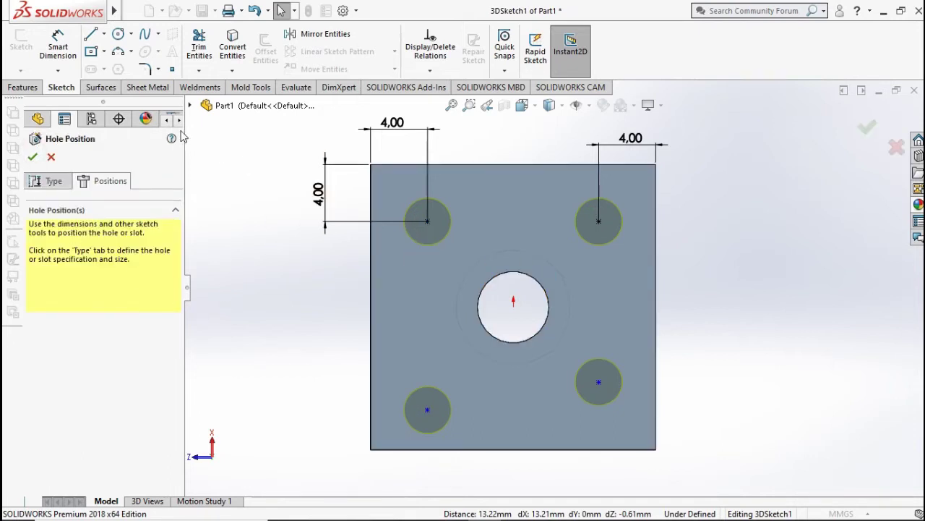
Dimension the bottom-right hole centre 4 mm from the block's bottom edge
left_click(50, 64)
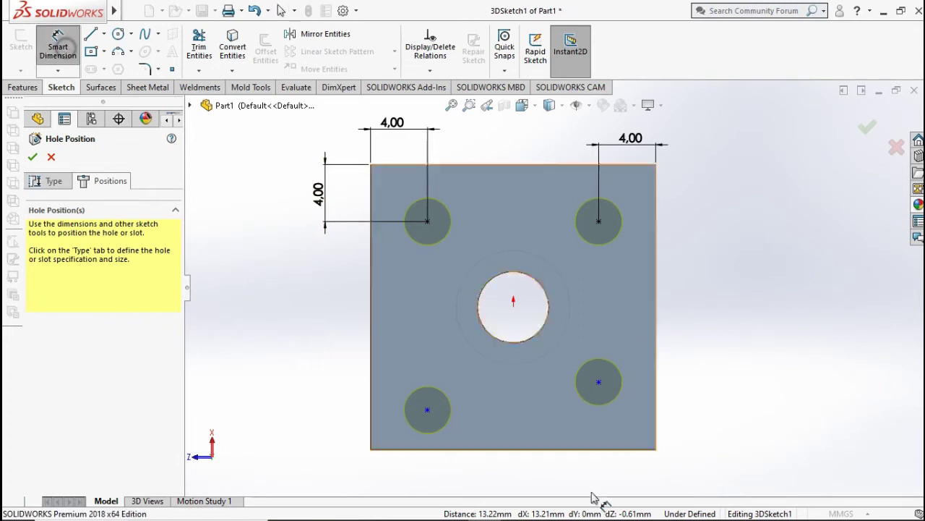
left_click(600, 449)
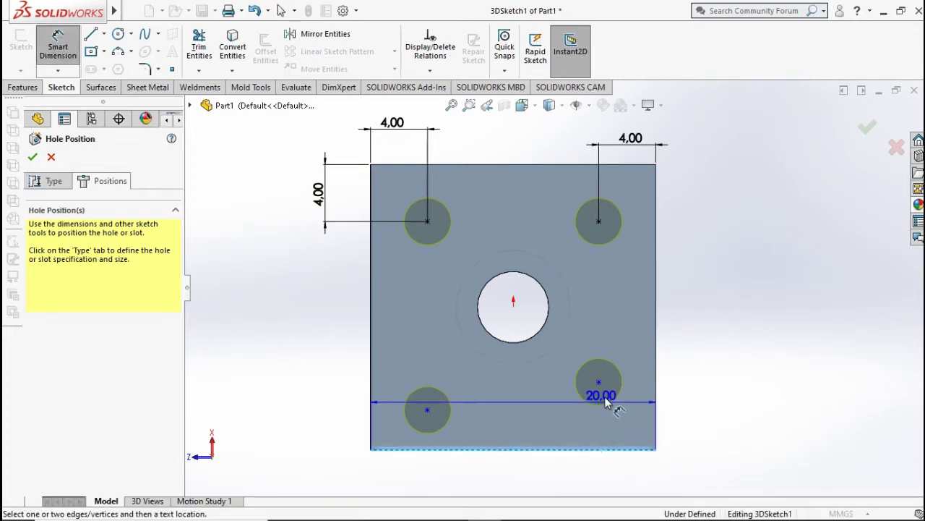
left_click(599, 382)
left_click(687, 414)
type("4")
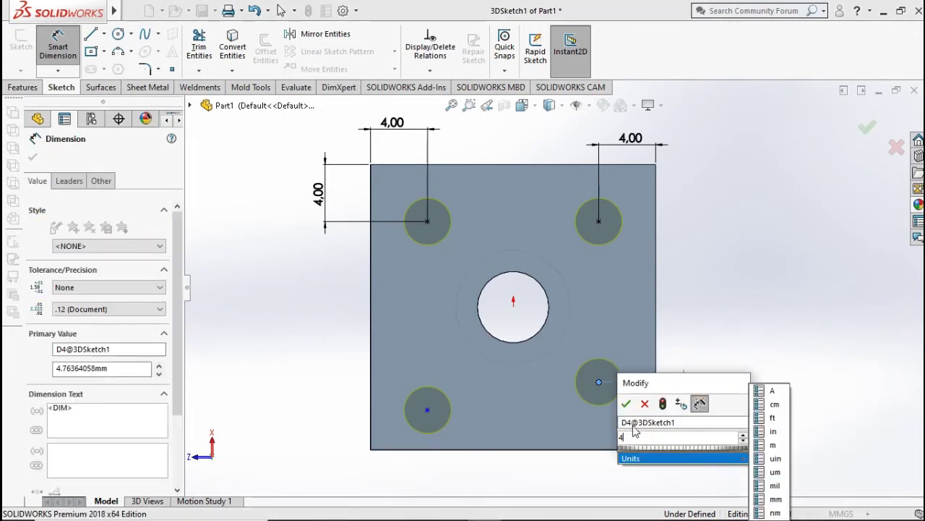
left_click(626, 402)
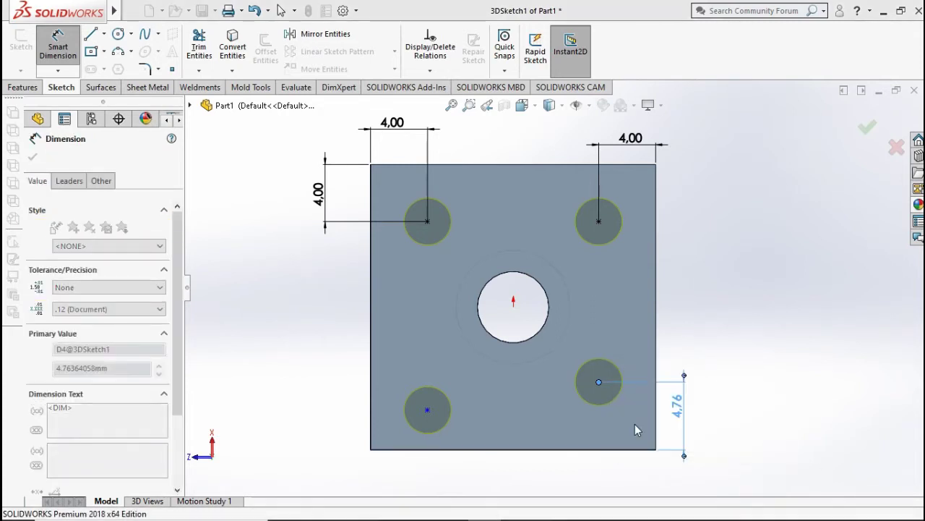
Level the bottom-left hole with the bottom-right one and finish the M4 tap-drill holes
left_click(598, 393)
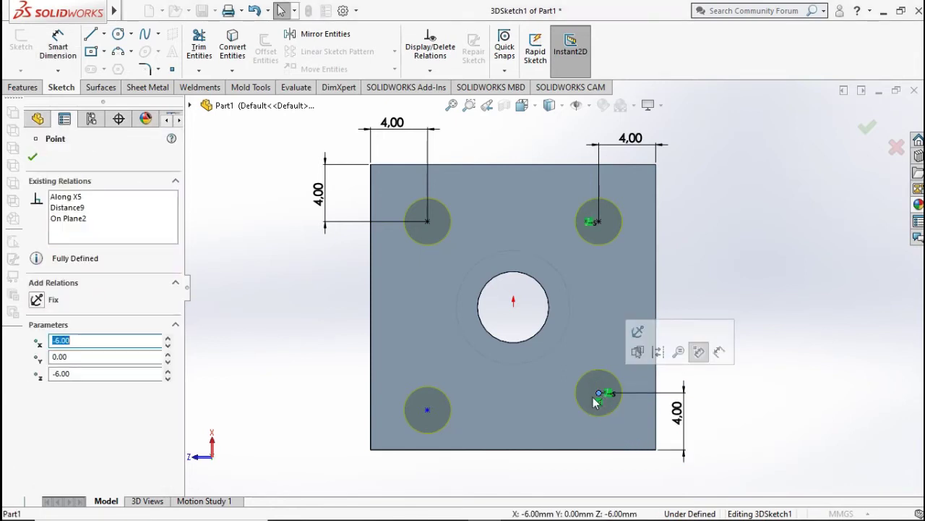
left_click(427, 410, "ctrl")
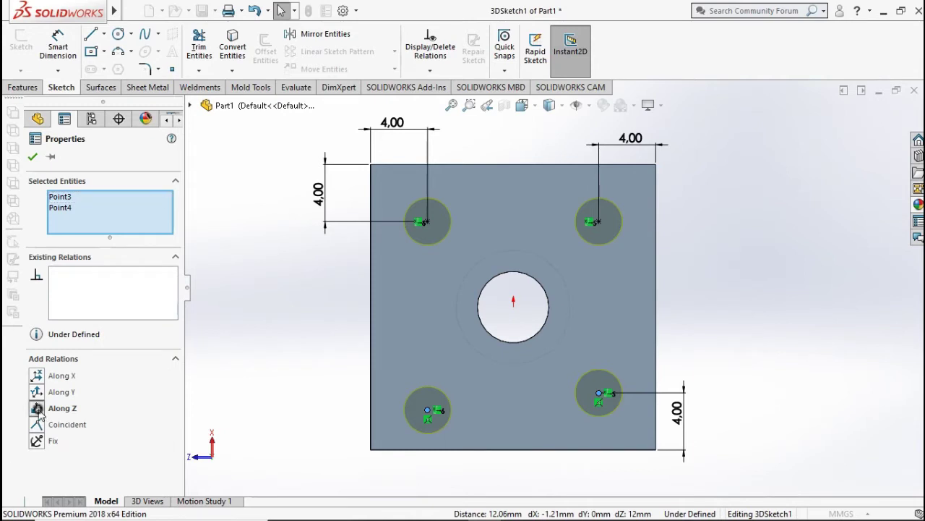
left_click(38, 409)
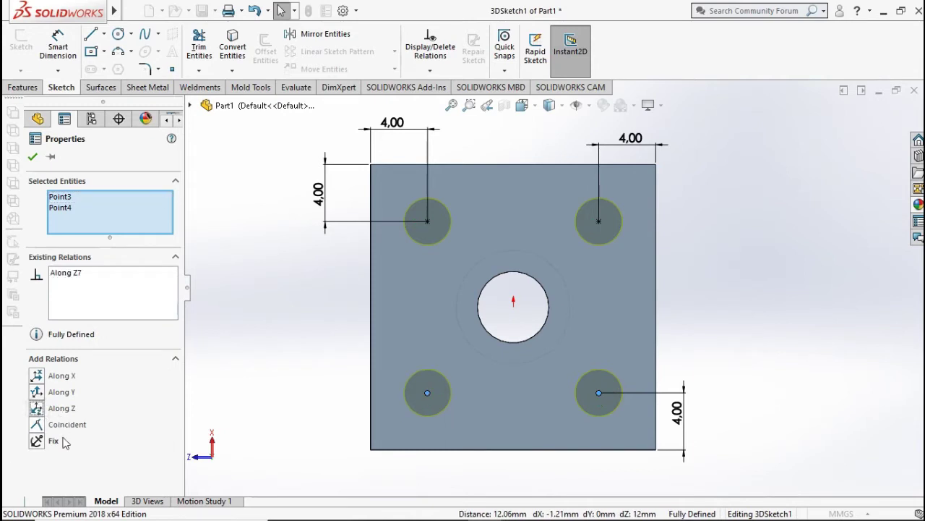
left_click(32, 157)
left_click(32, 157)
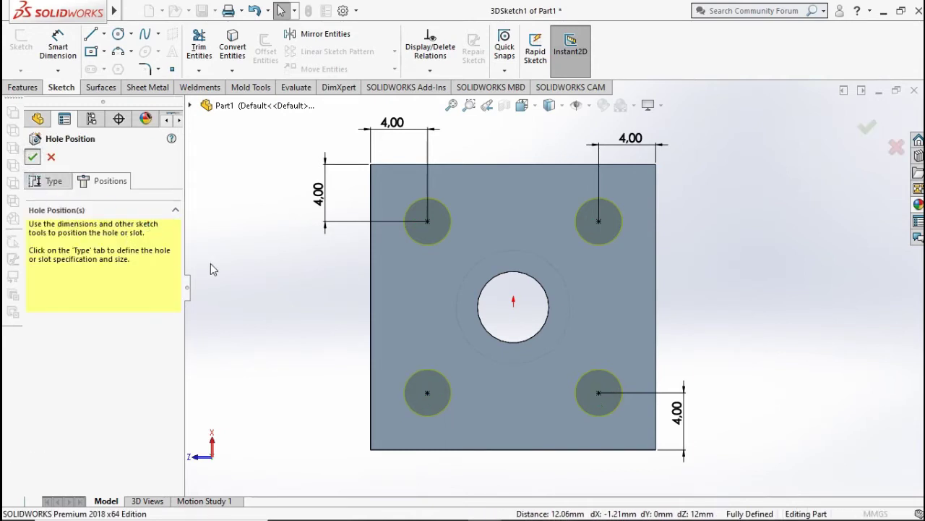
Orbit the block to show its top face and holes, then switch to isometric view
mouse_move(337, 172)
middle_mouse_down()
mouse_move(350, 282)
mouse_move(506, 482)
middle_mouse_up()
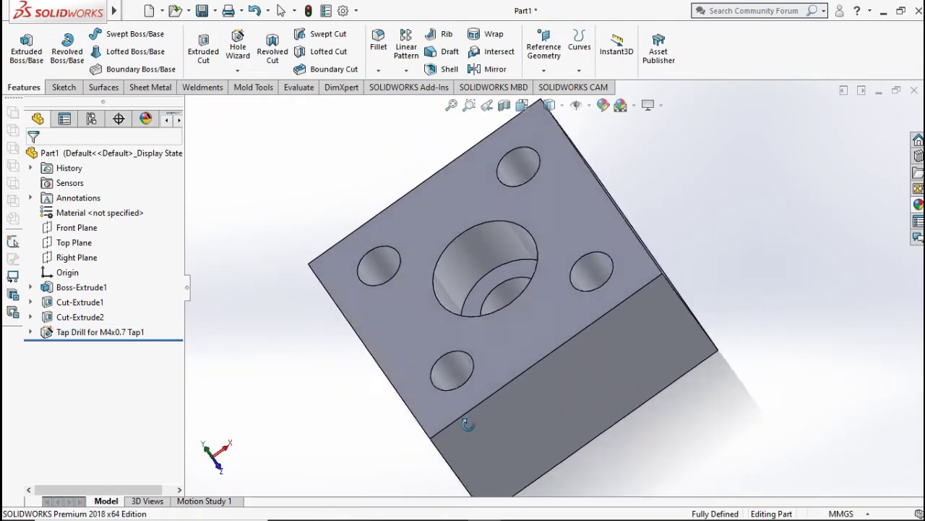
middle_click_drag(506, 482, 445, 467)
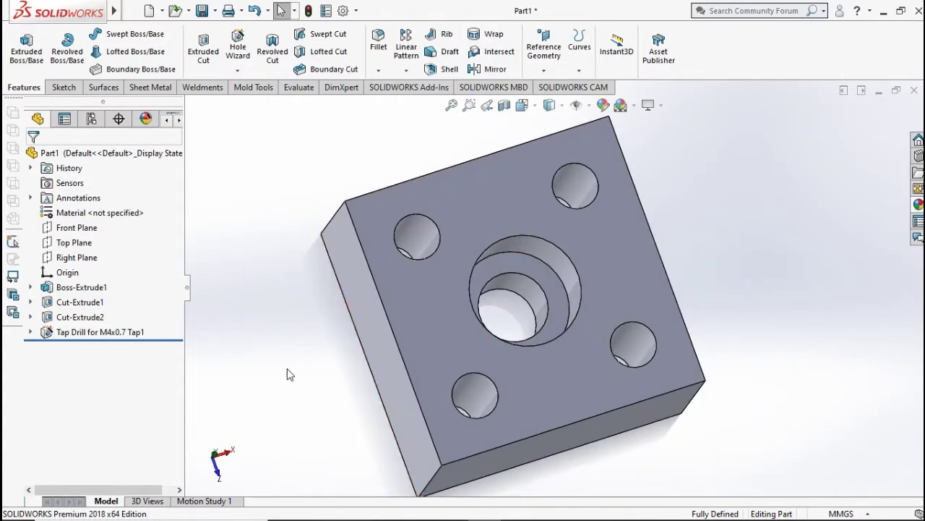
key("ctrl+7")
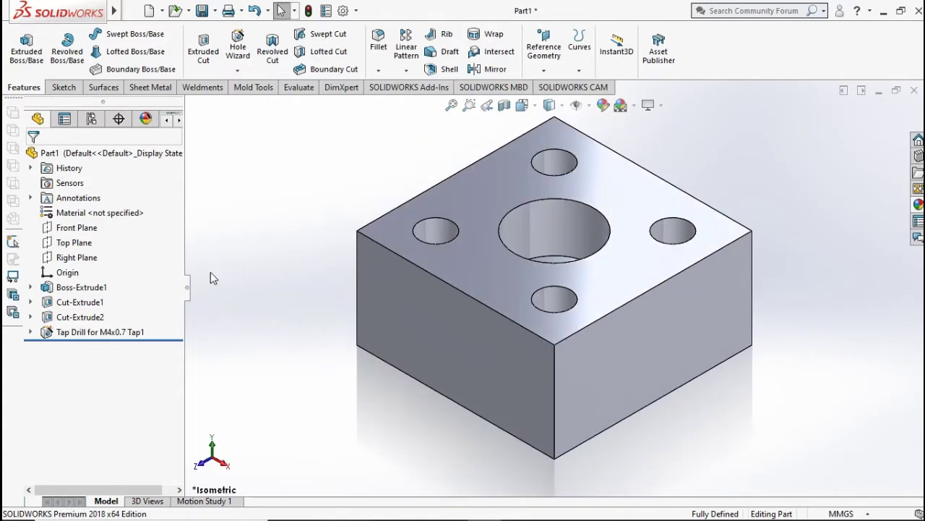
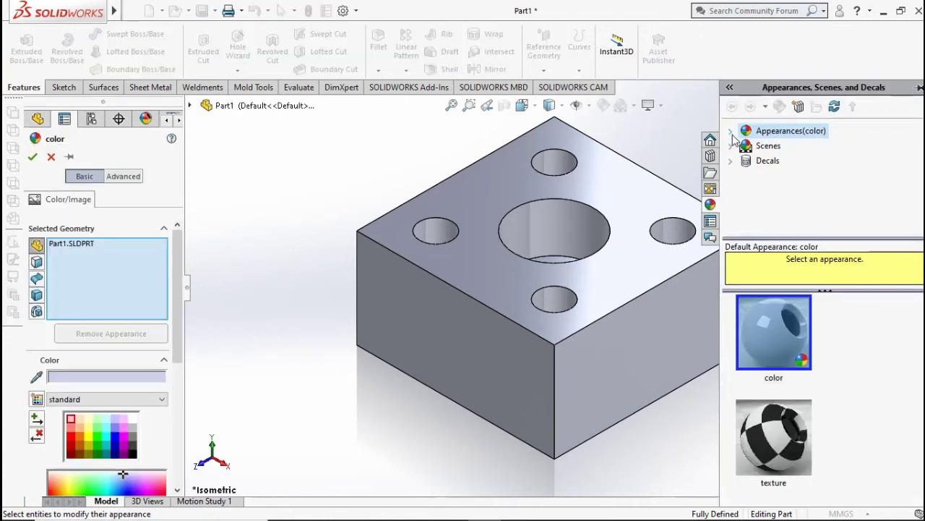
Apply the polished steel appearance from Metal > Steel to the die block
left_click(748, 161)
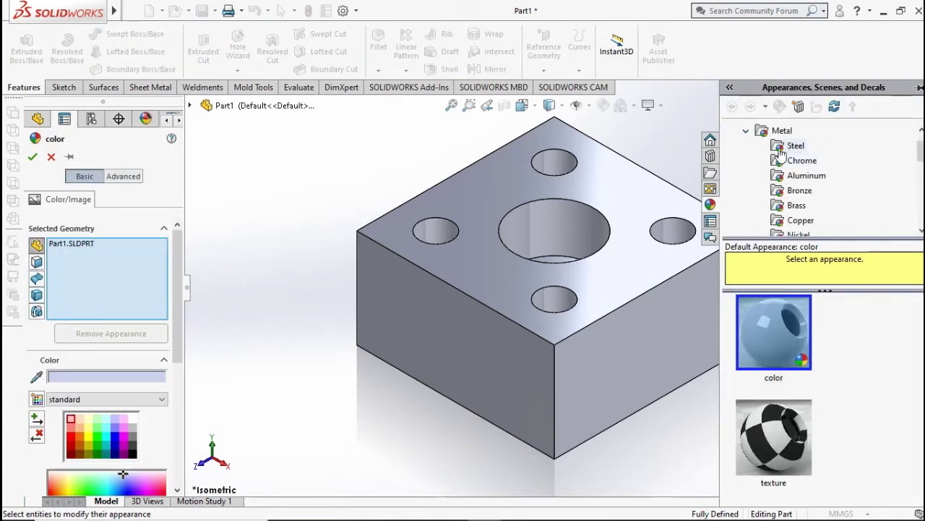
left_click(778, 316)
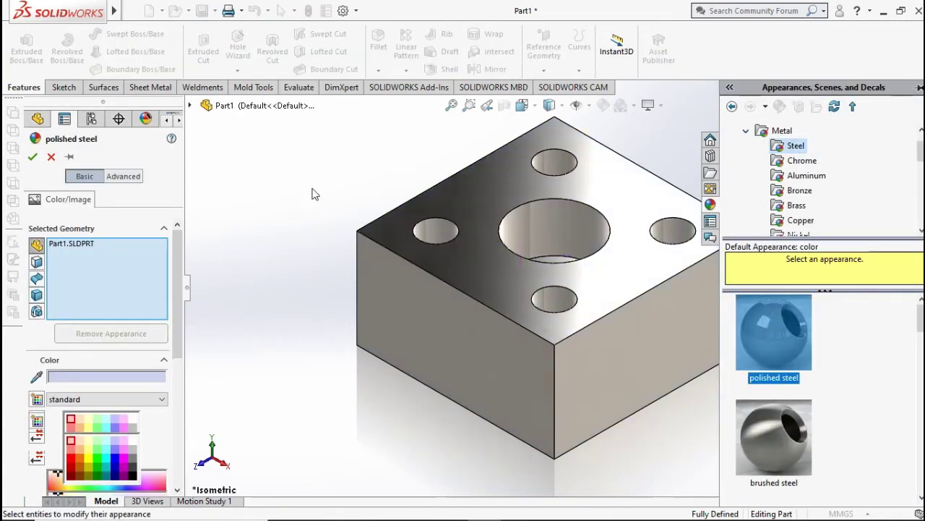
left_click(32, 156)
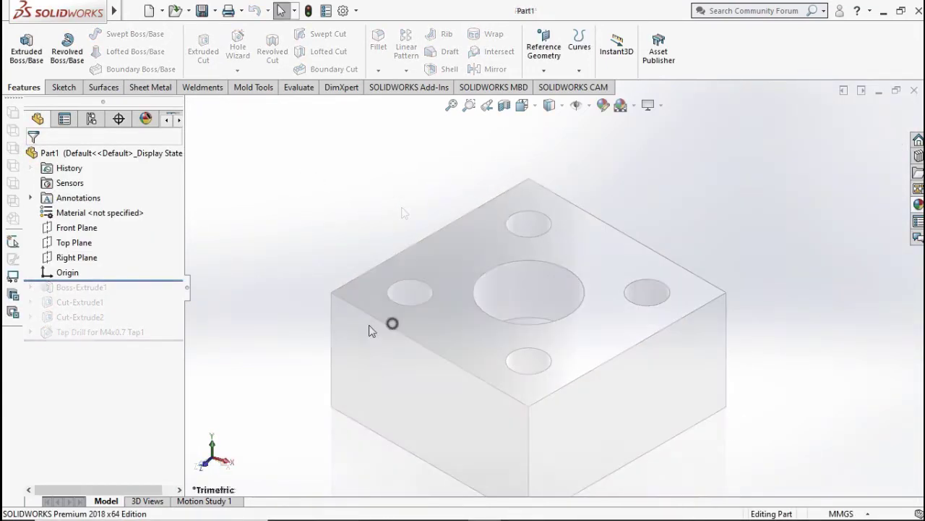
On the Top Plane, sketch an origin-centred circle and dimension its diameter to 5 mm
left_click(81, 243)
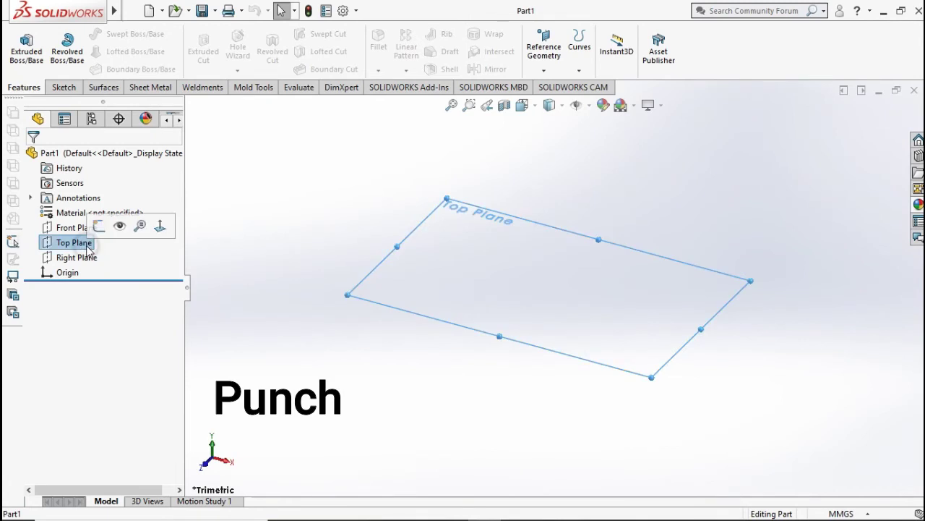
left_click(97, 228)
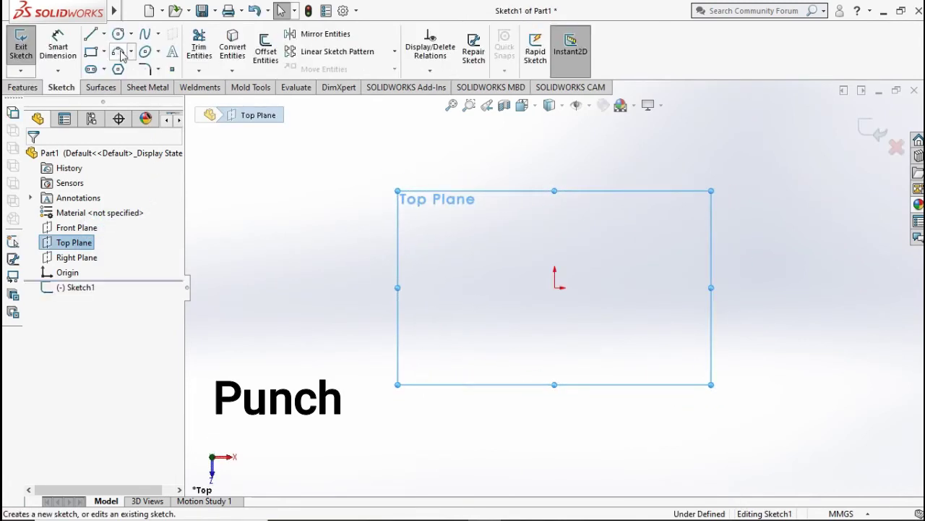
left_click(117, 34)
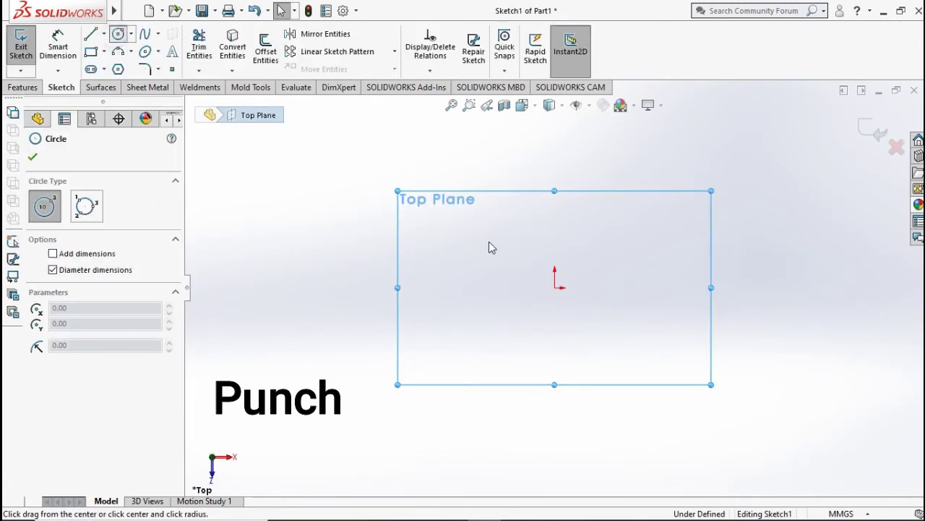
left_click(555, 287)
left_click(593, 255)
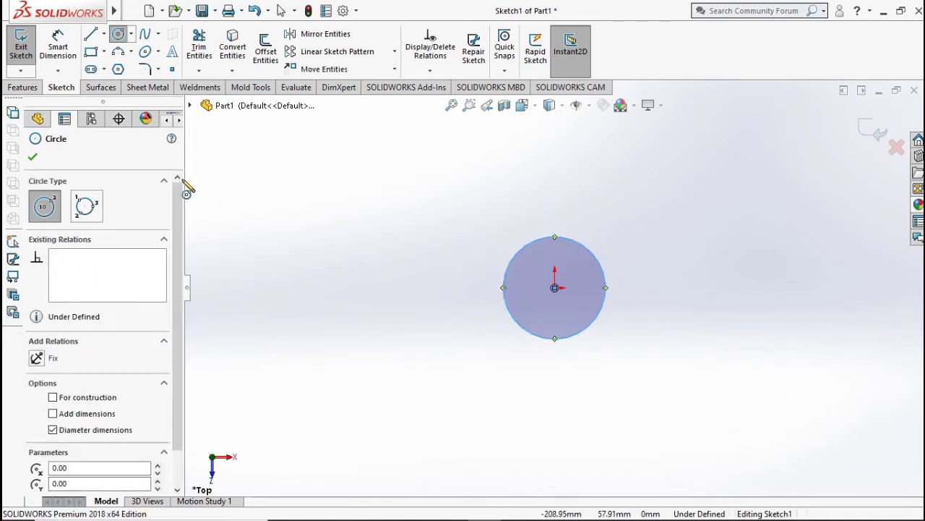
left_click(57, 45)
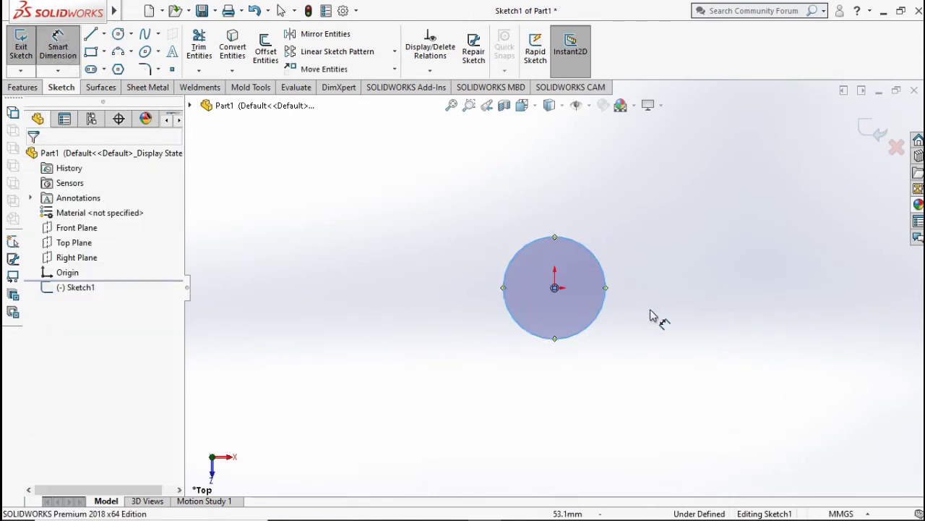
left_click(606, 301)
left_click(712, 295)
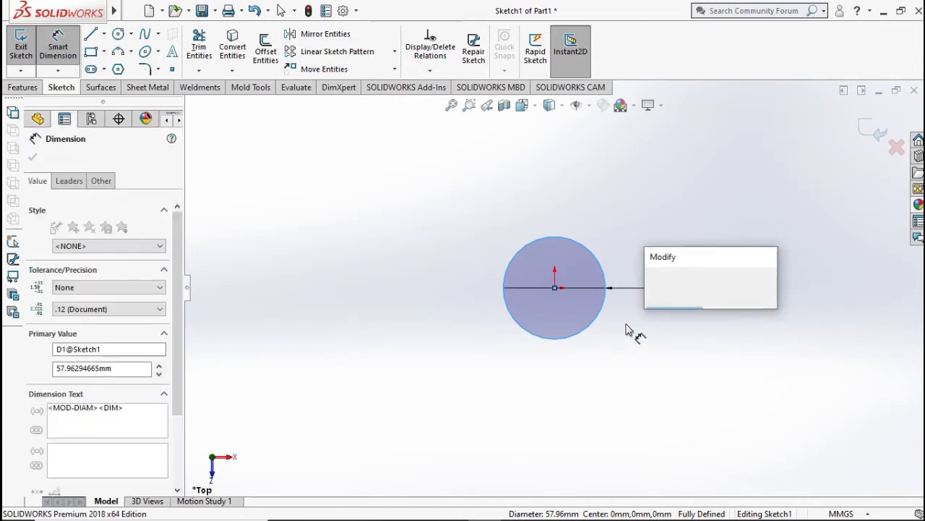
type("5")
left_click(651, 287)
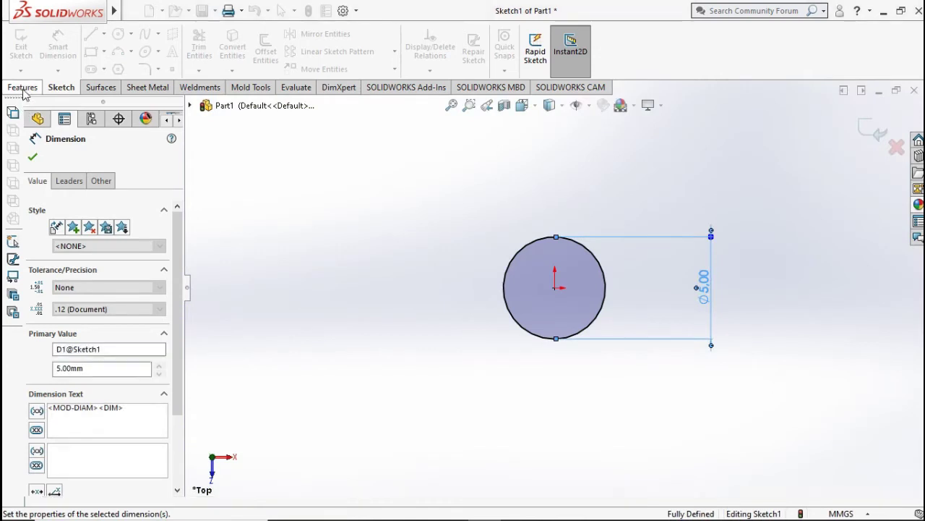
left_click(23, 87)
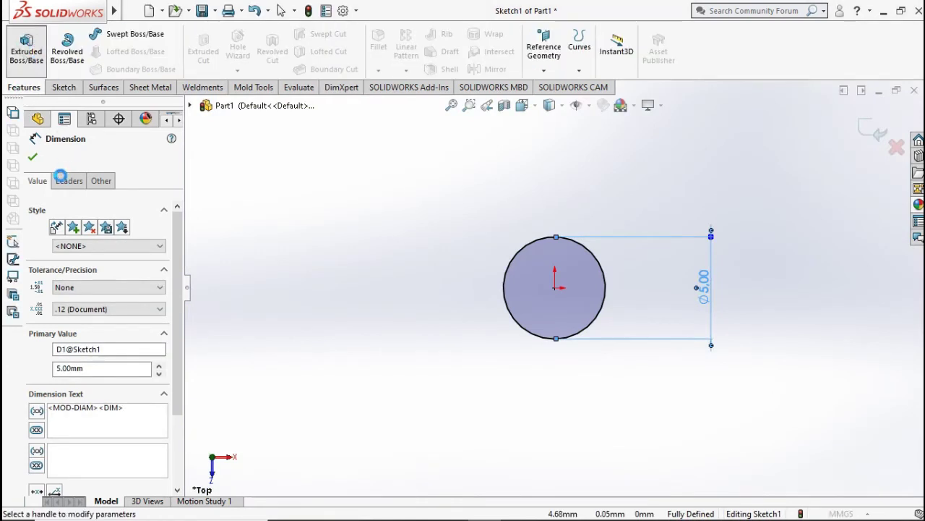
Extrude the 5 mm circle Mid Plane to a 33 mm depth as Boss-Extrude1
left_click(109, 238)
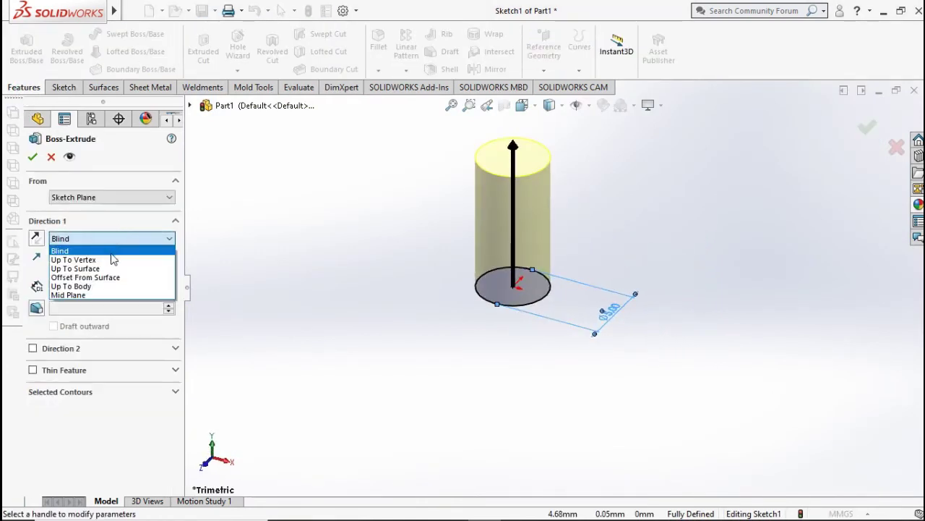
left_click(104, 295)
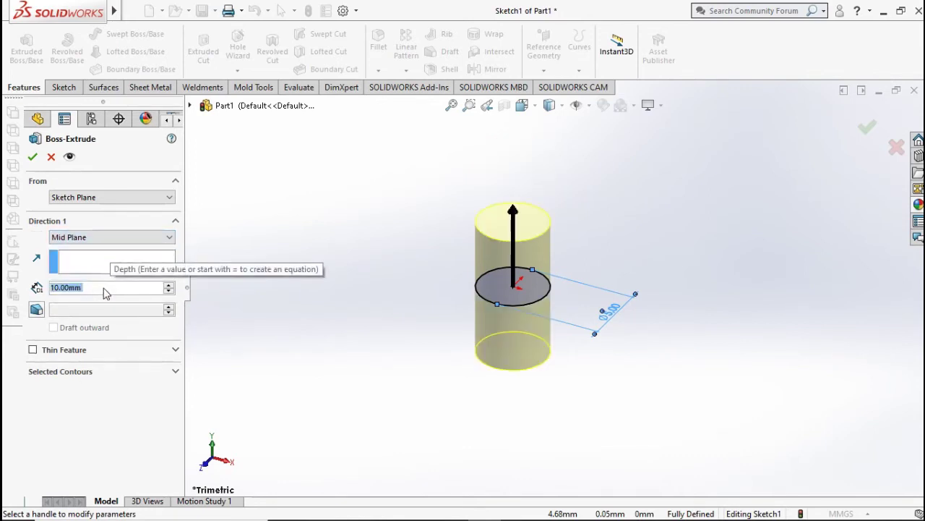
type("33")
key("Return")
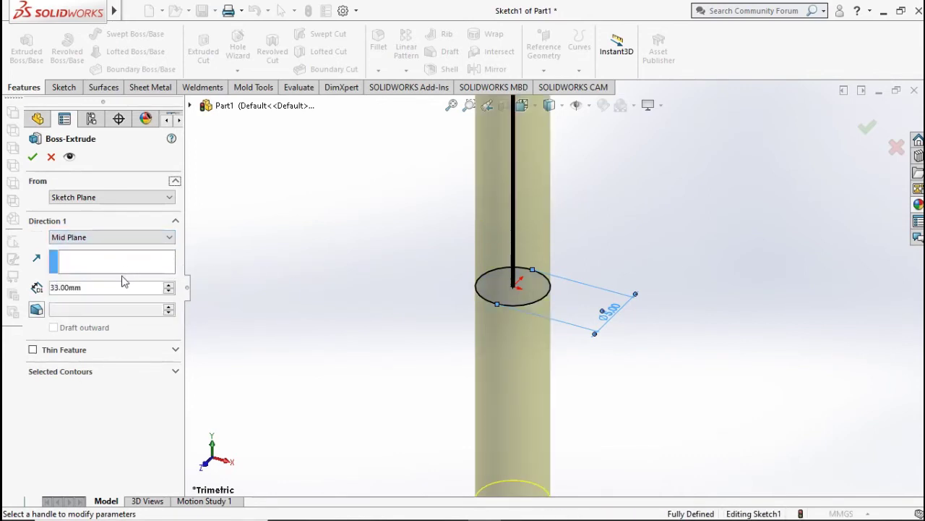
scroll(550, 277, "up", 3)
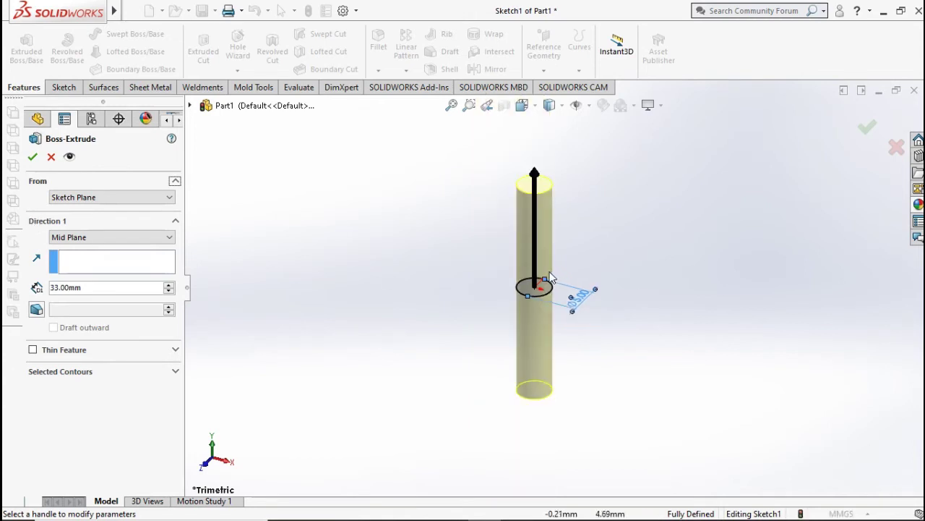
left_click(32, 156)
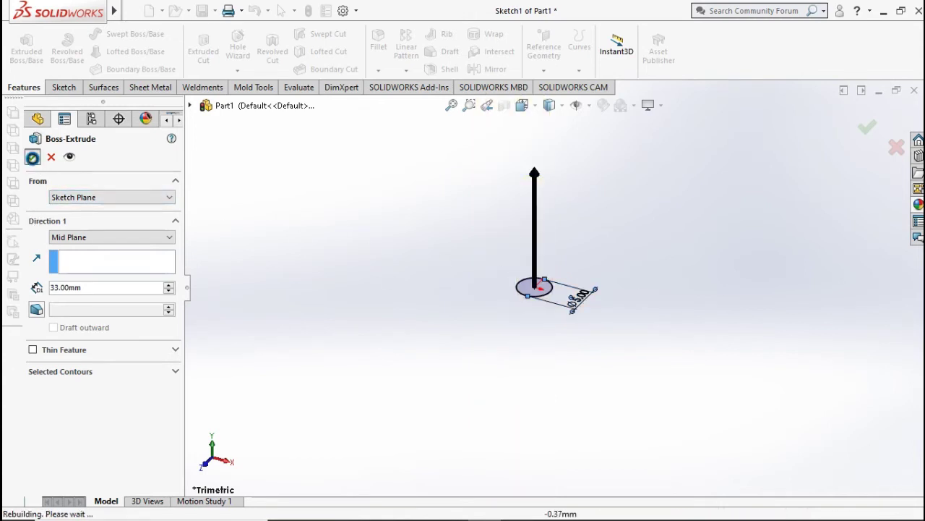
left_click(439, 273)
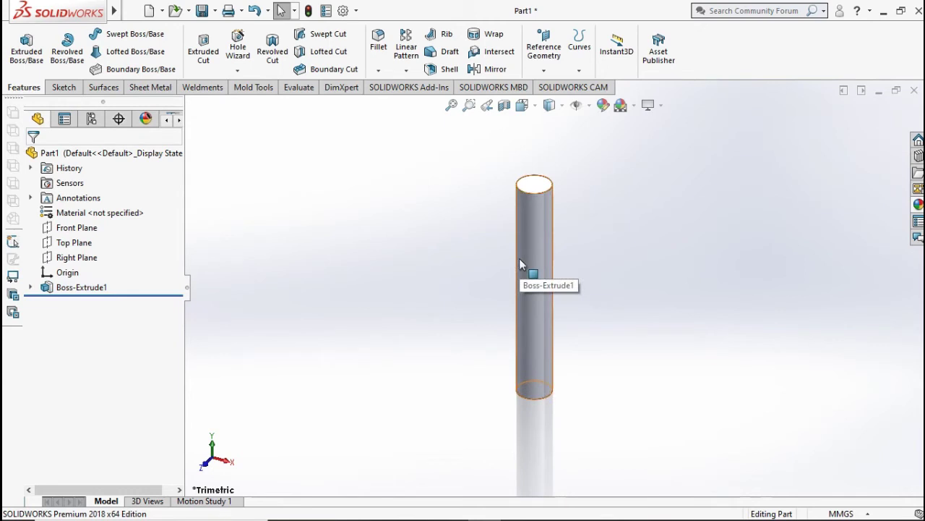
Start a sketch on the cylinder's top face, view it Normal To, and draw an origin-centred circle
left_click(533, 187)
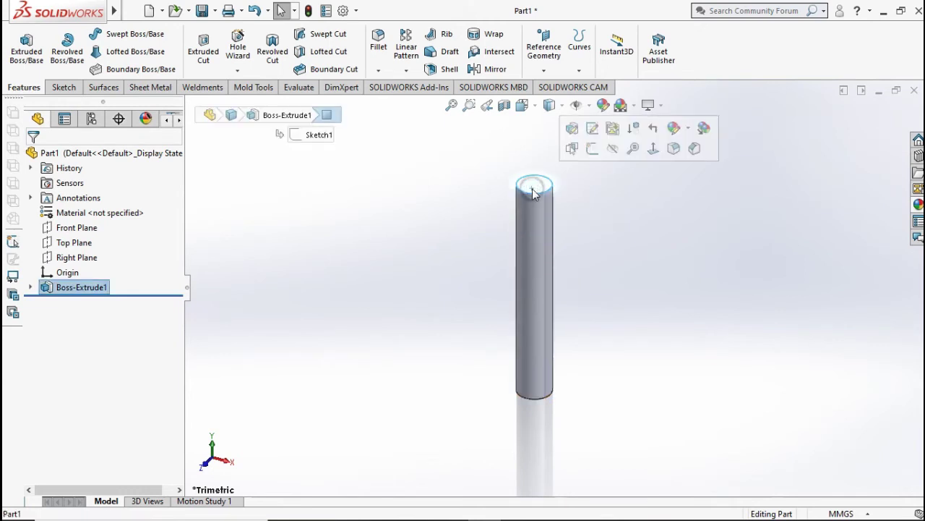
left_click(592, 148)
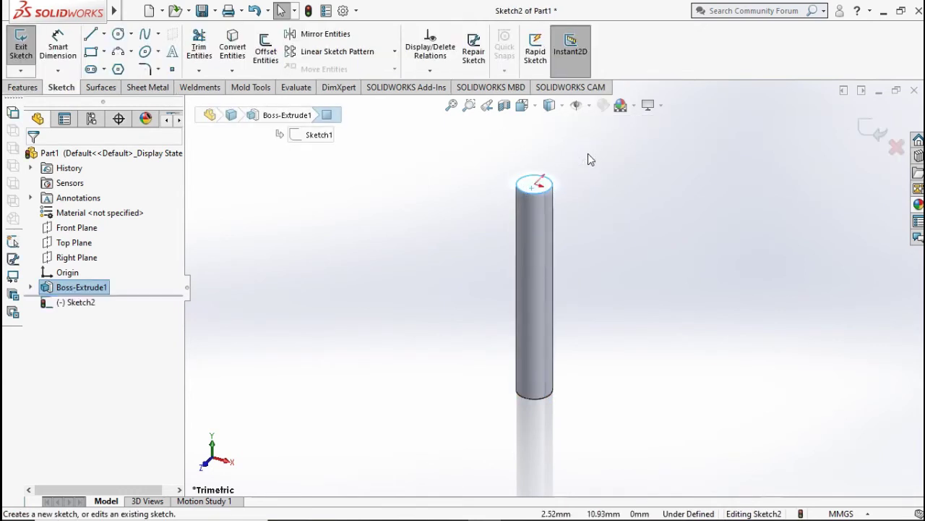
left_click(307, 278)
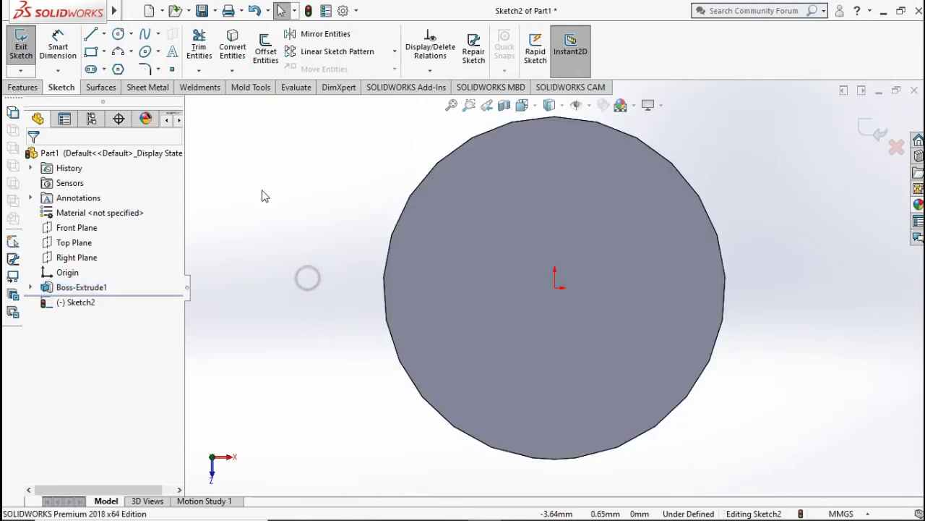
left_click(117, 36)
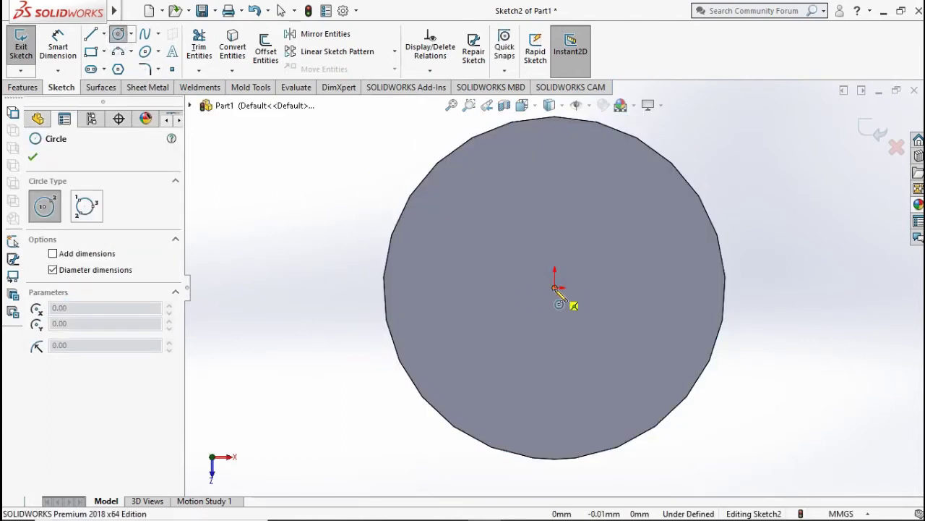
left_click(554, 288)
left_click(709, 288)
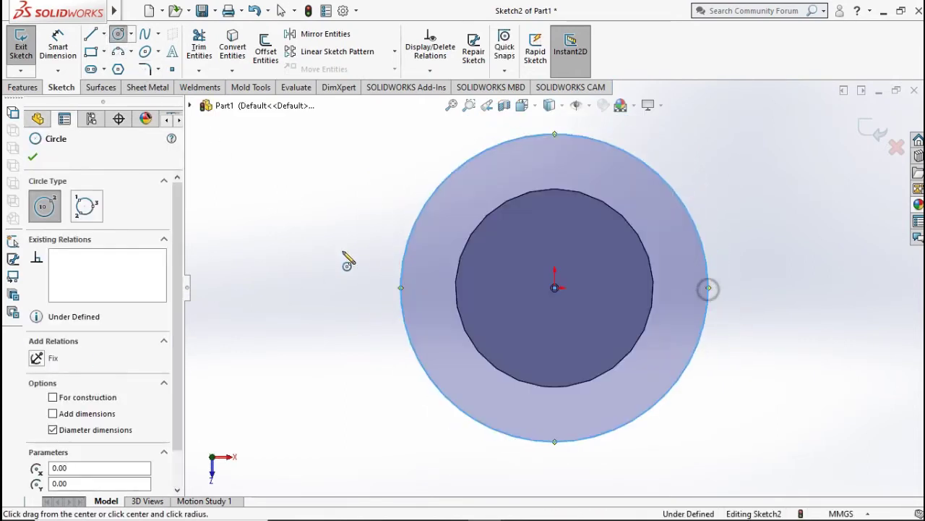
Dimension the new circle to 8 mm diameter and start an Extruded Boss/Base from it
left_click(58, 45)
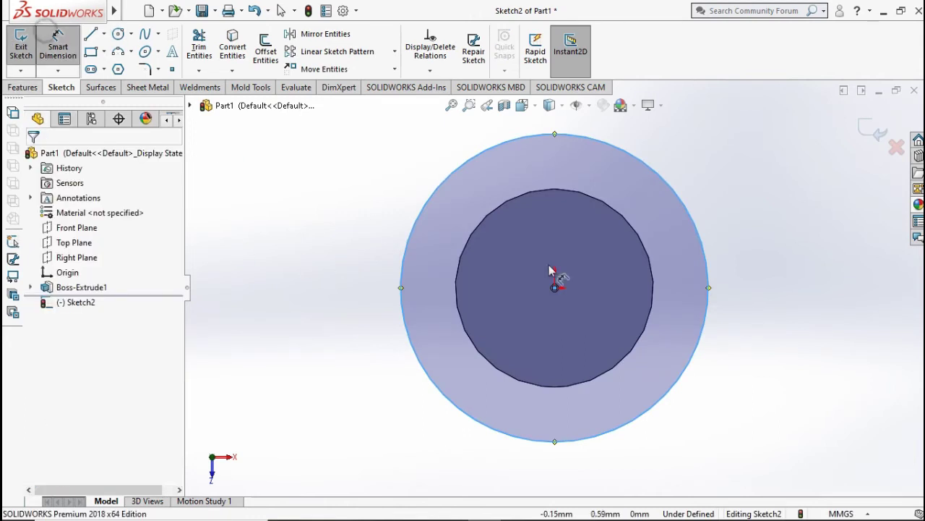
left_click(709, 340)
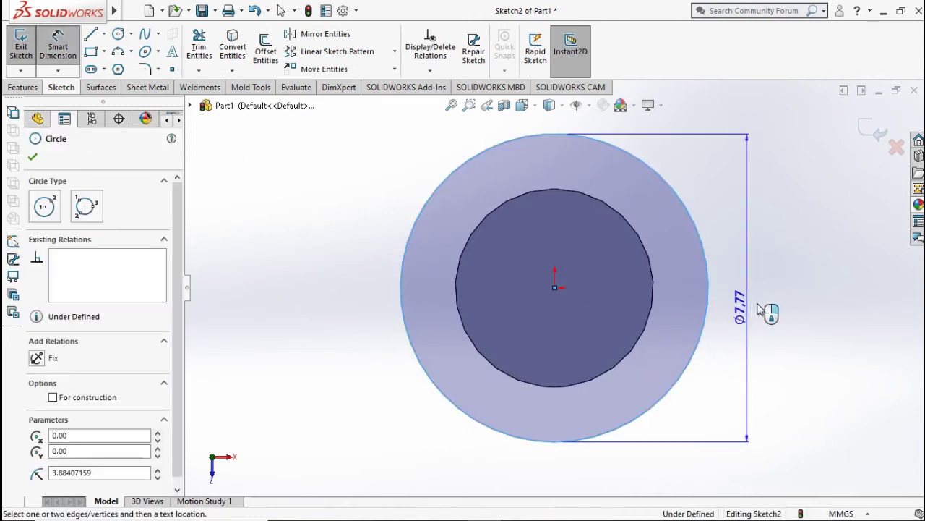
left_click(774, 305)
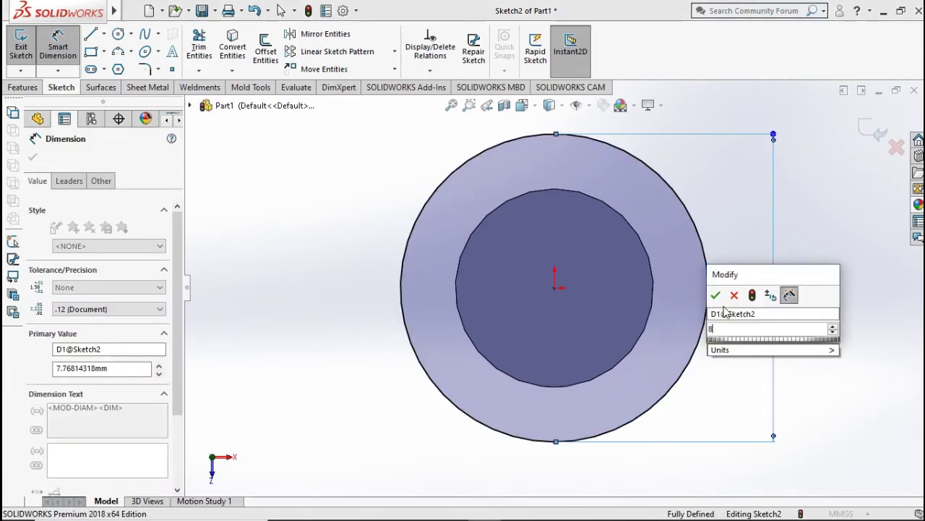
type("8")
left_click(715, 297)
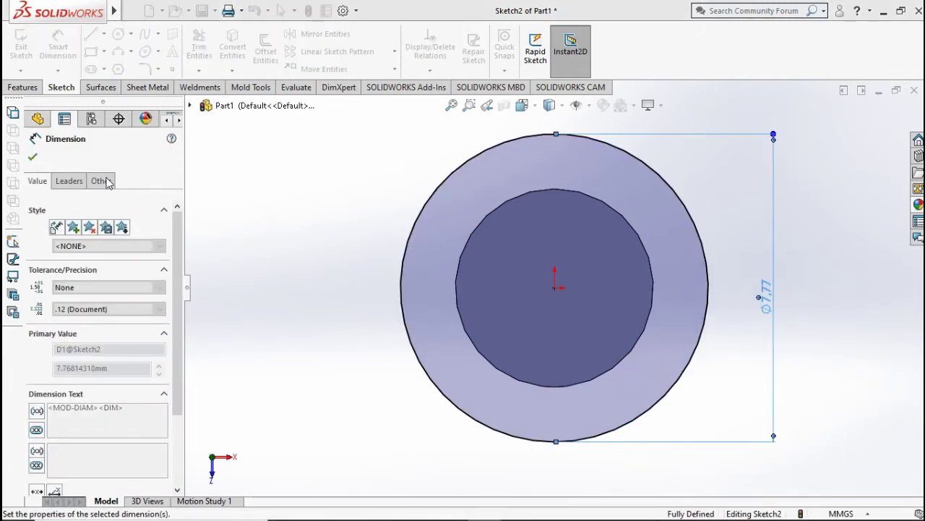
left_click(16, 85)
left_click(26, 62)
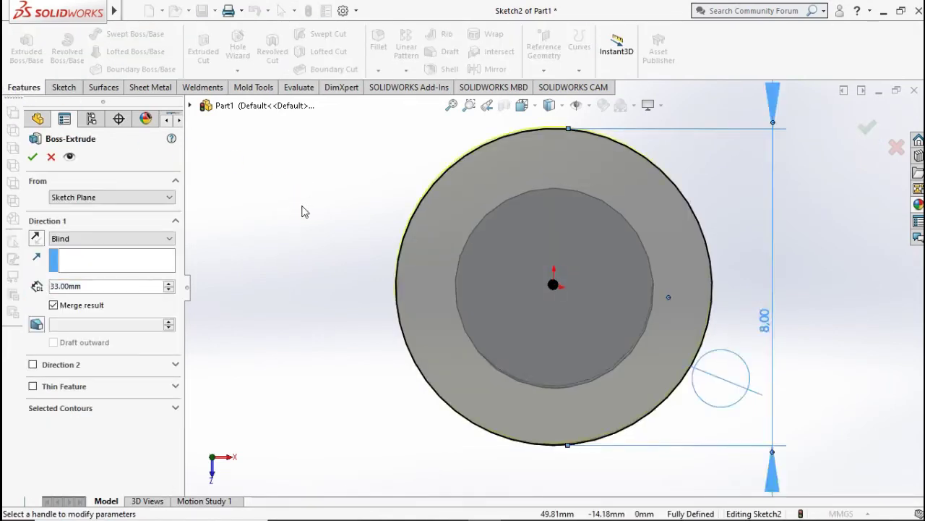
left_click(35, 239)
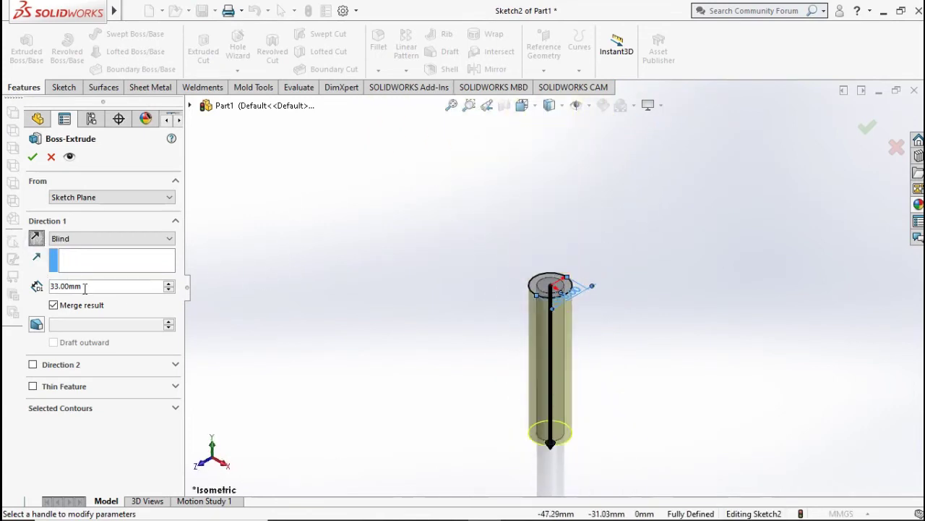
type("5")
key("Return")
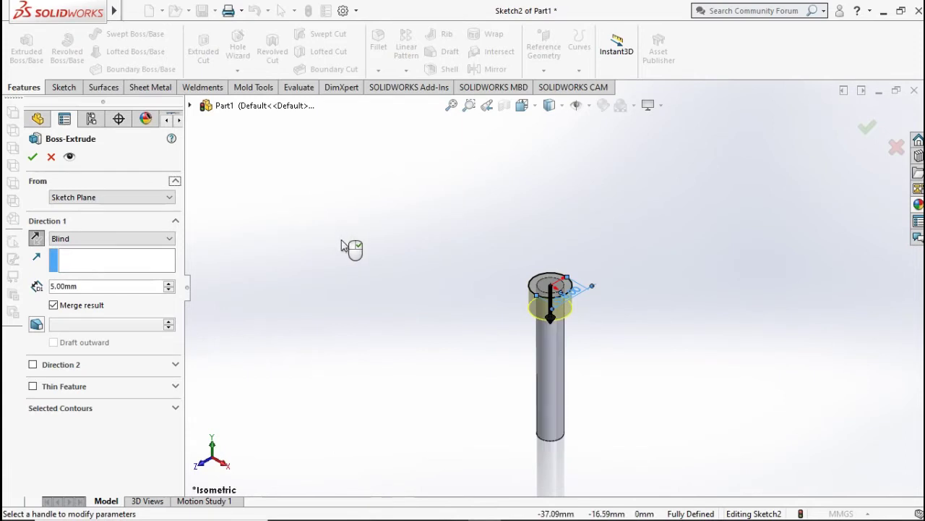
left_click(31, 157)
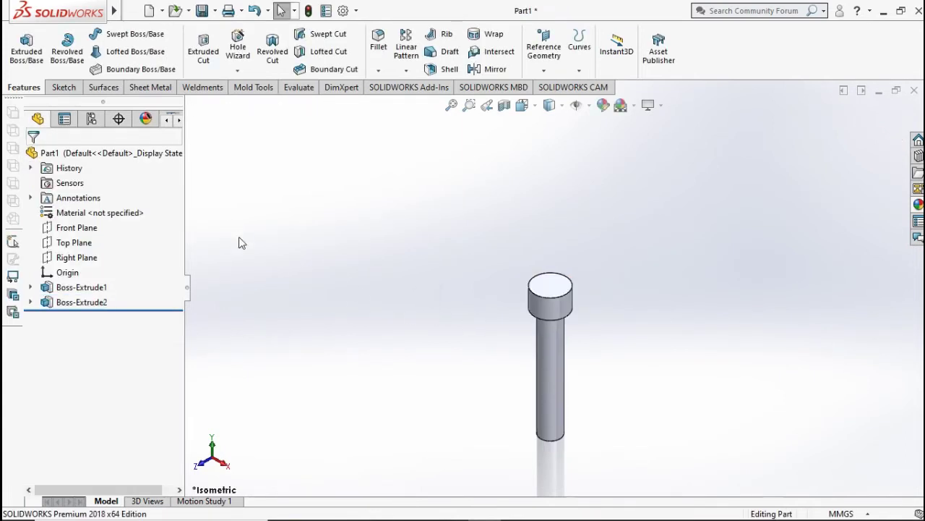
Apply the burnished steel appearance from Metal > Steel to the whole pin part
left_click(161, 154)
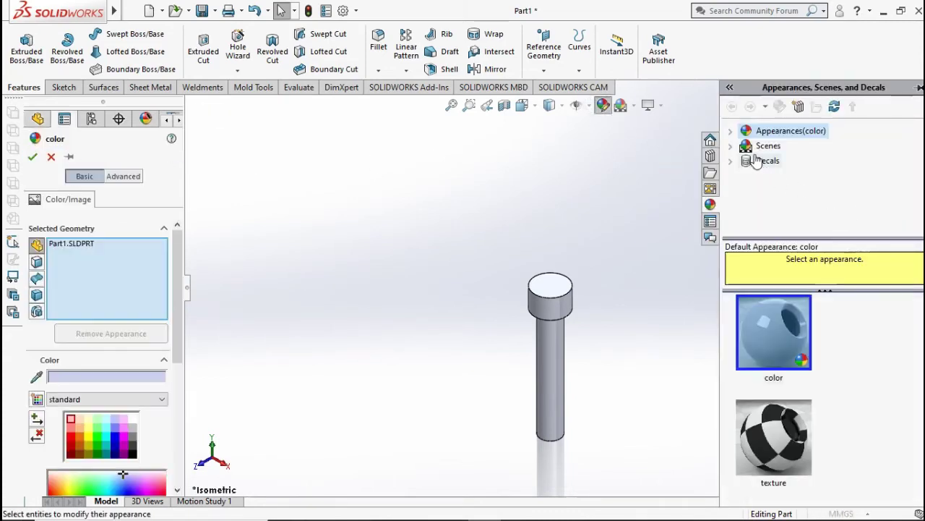
left_click(730, 131)
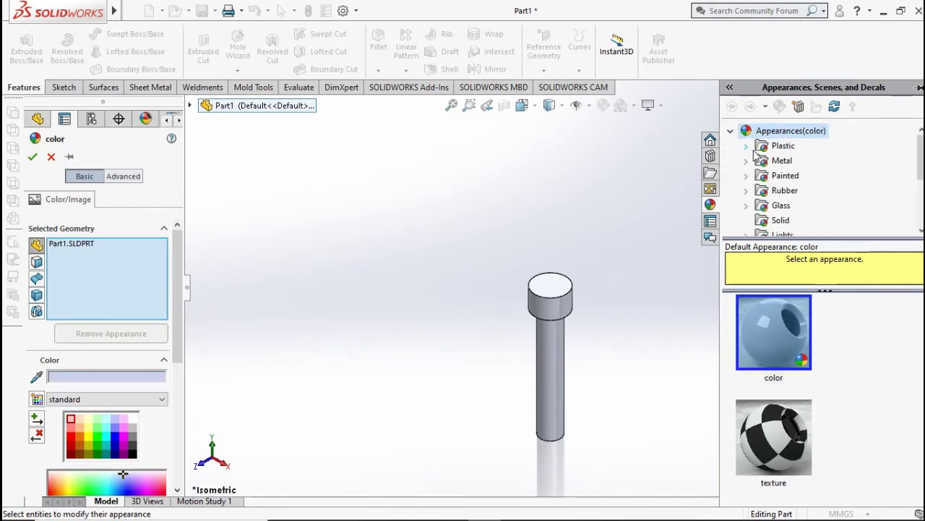
left_click(747, 160)
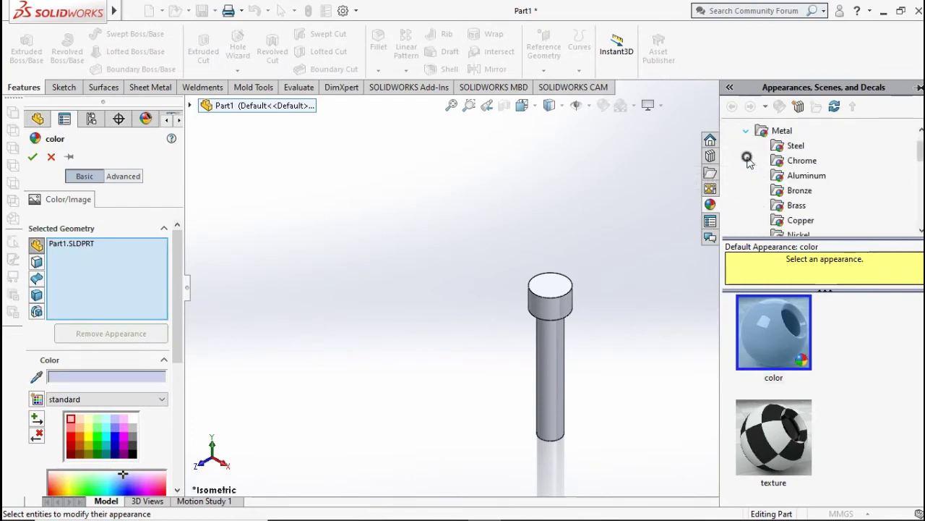
left_click(793, 148)
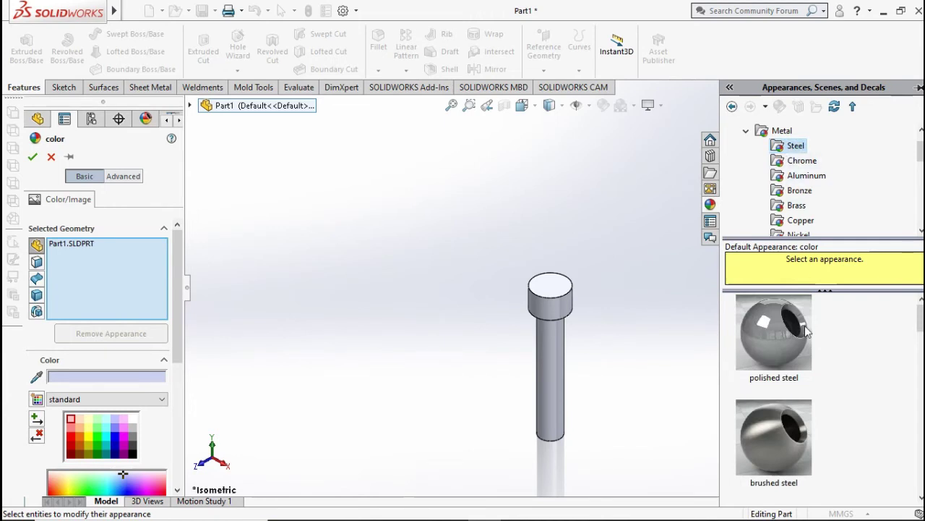
scroll(805, 334, "down", 2)
left_click(782, 376)
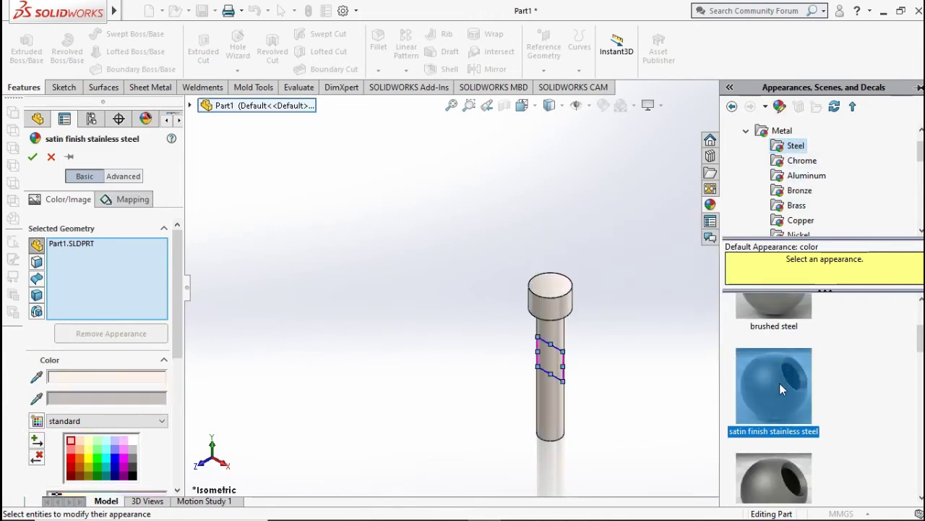
scroll(777, 384, "down", 2)
left_click(776, 387)
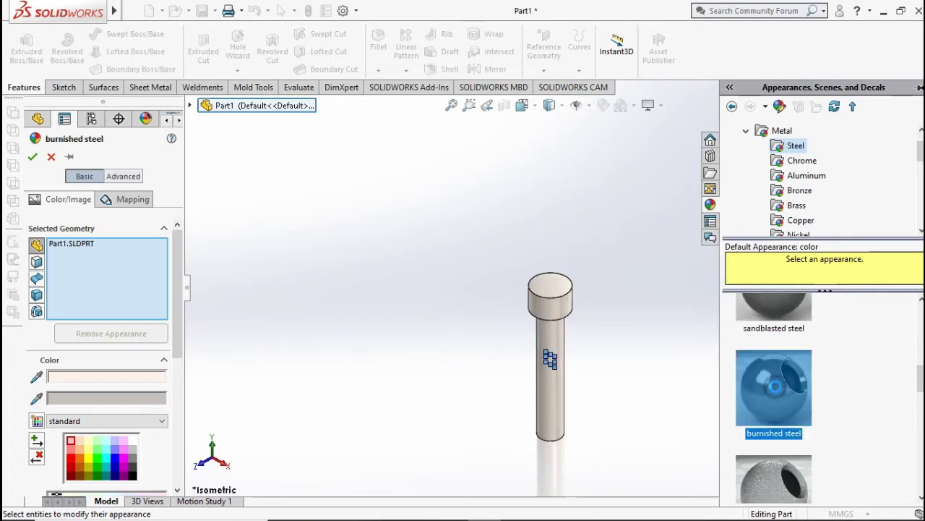
left_click(368, 221)
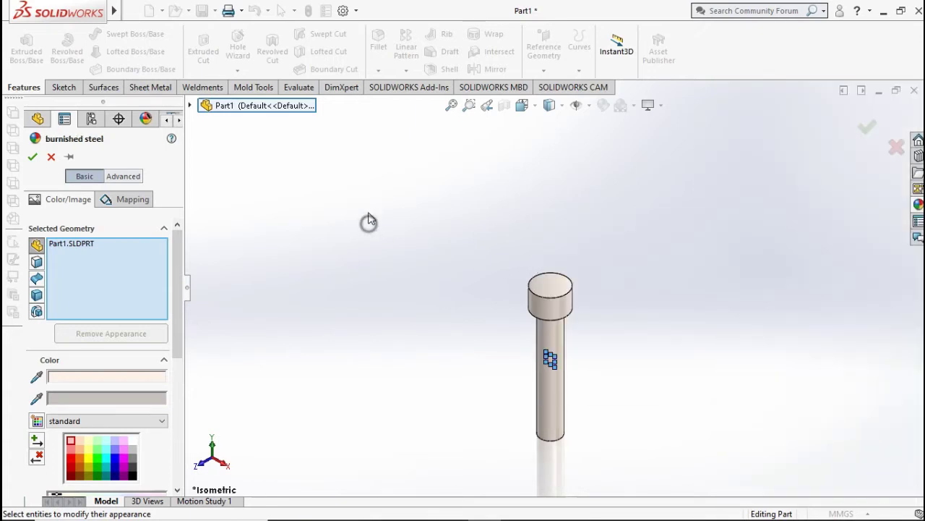
left_click(33, 156)
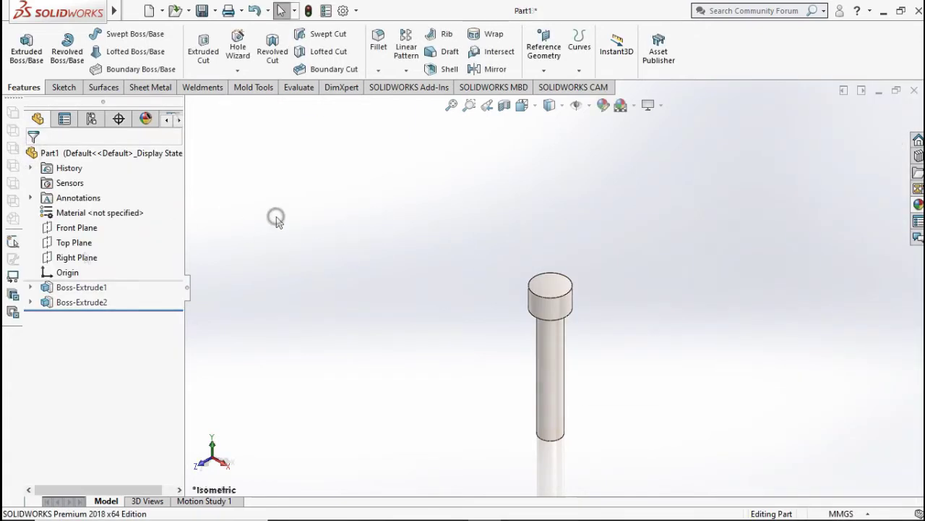
Start a sketch on the Top Plane and draw a centre rectangle at the origin
left_click(65, 243)
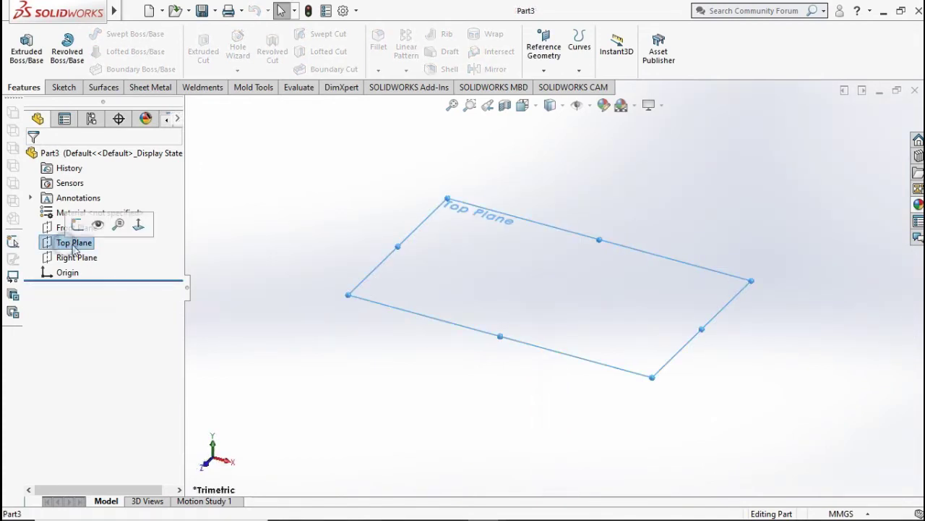
left_click(78, 226)
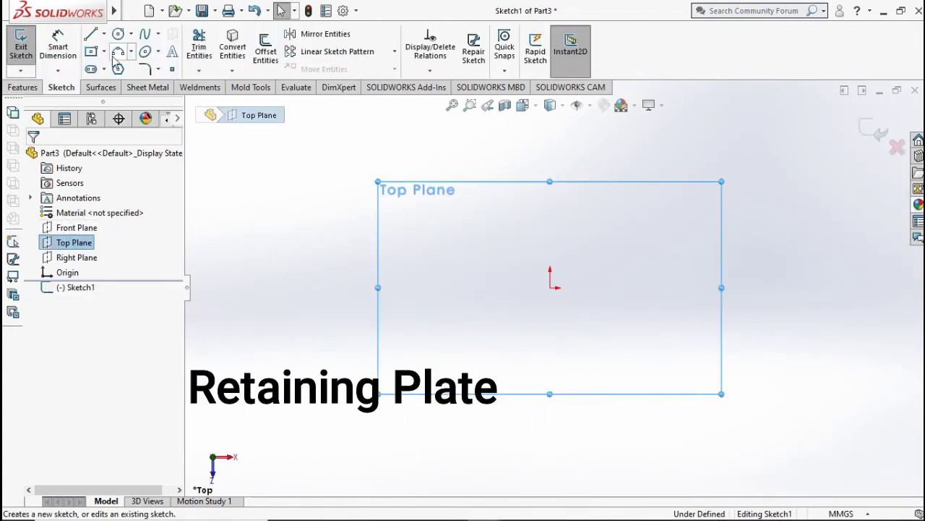
left_click(91, 52)
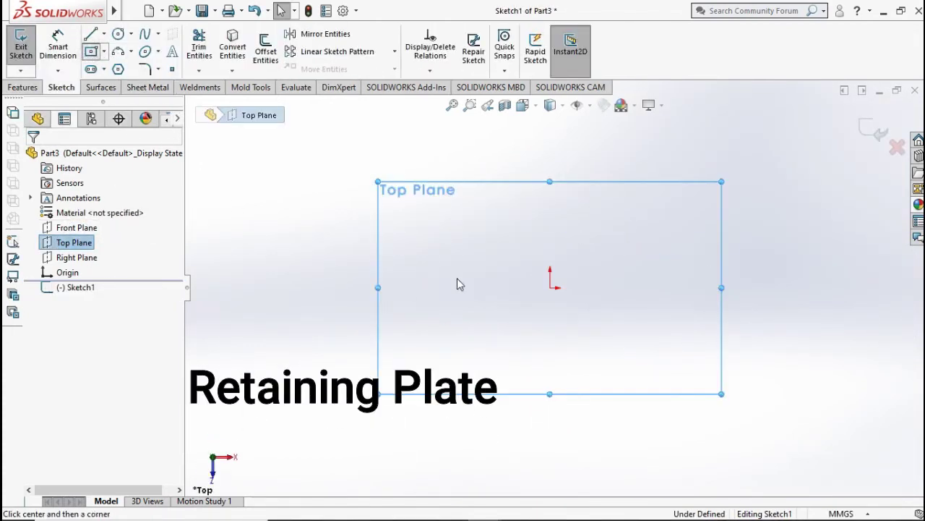
left_click(549, 287)
left_click(465, 198)
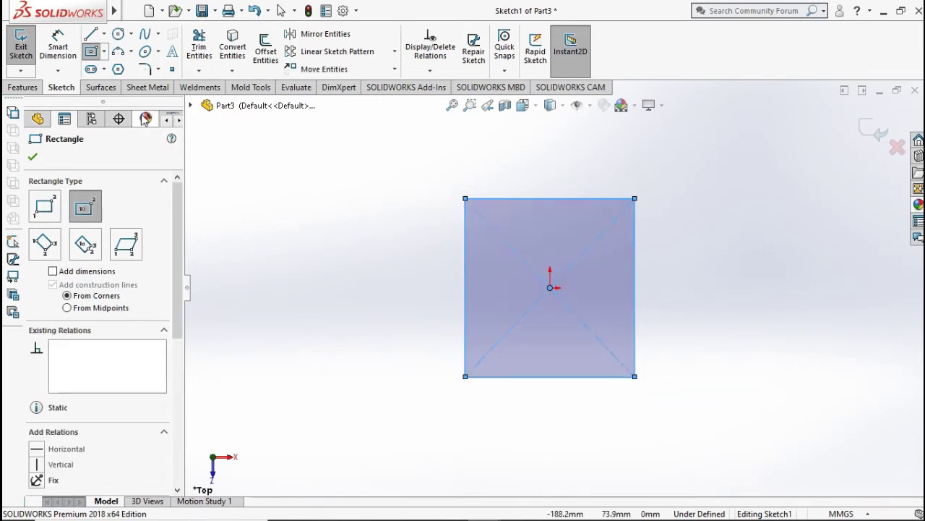
Dimension the rectangle's height and width to 40 mm each
left_click(72, 61)
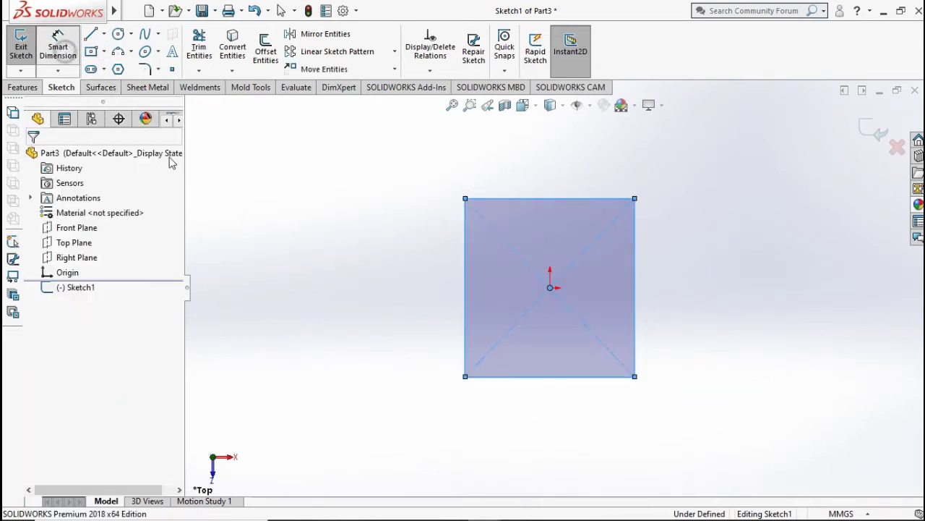
left_click(466, 269)
left_click(393, 241)
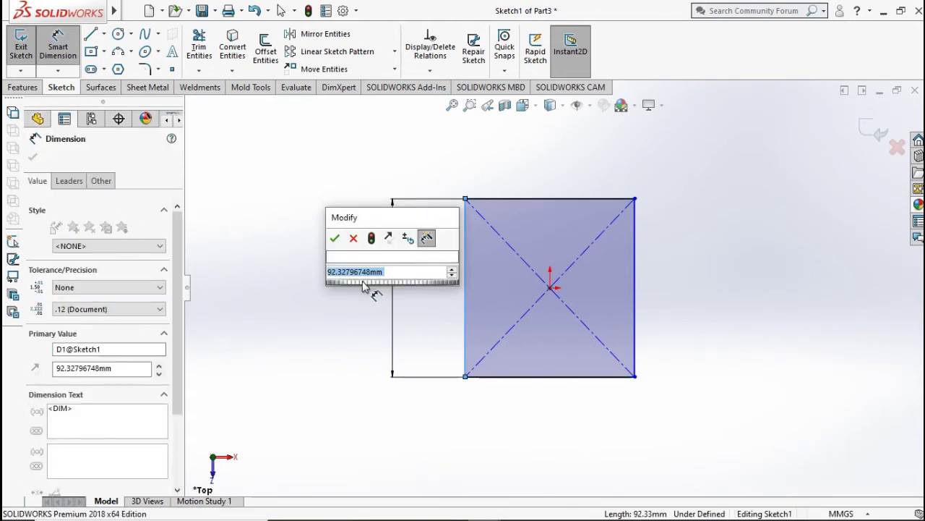
type("40")
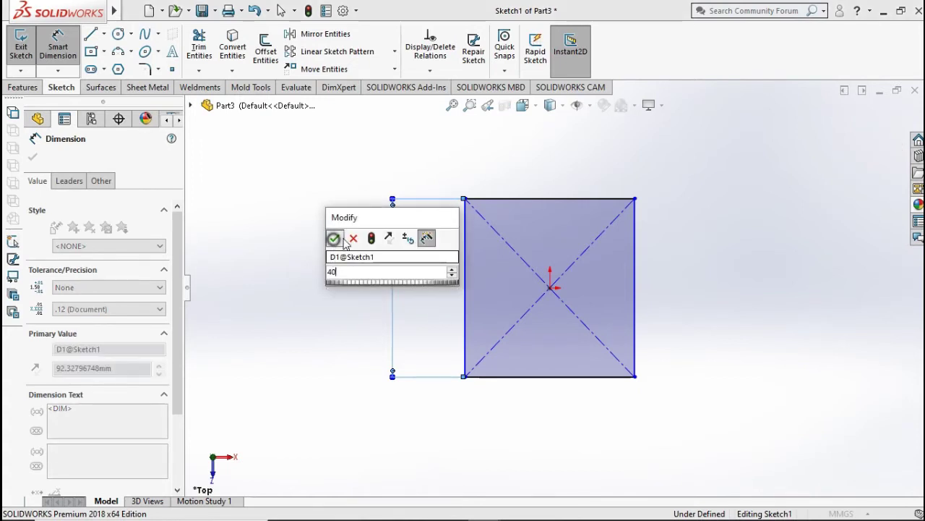
left_click(335, 237)
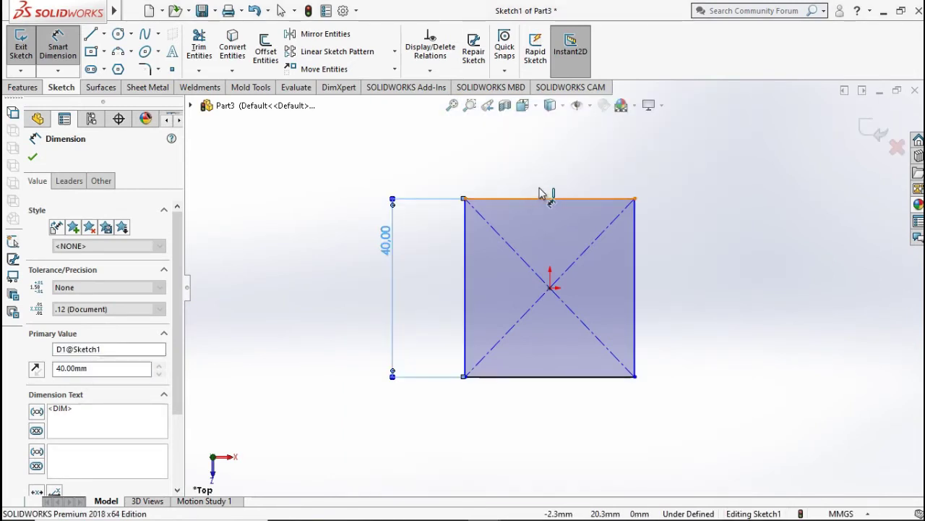
left_click(557, 198)
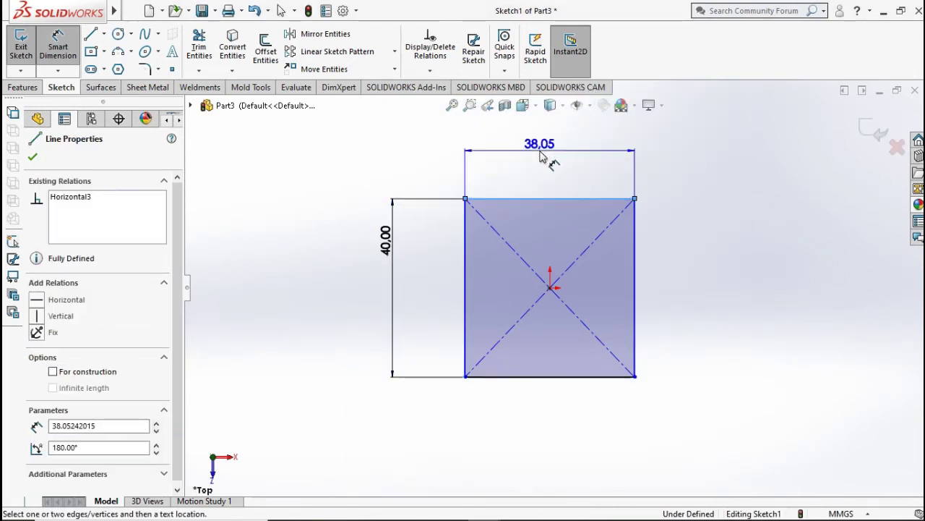
left_click(547, 160)
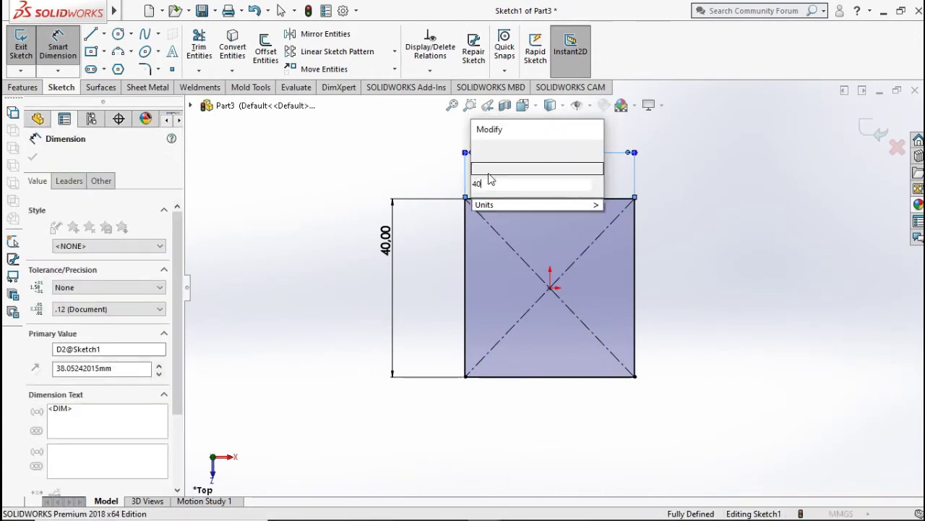
type("40")
left_click(479, 149)
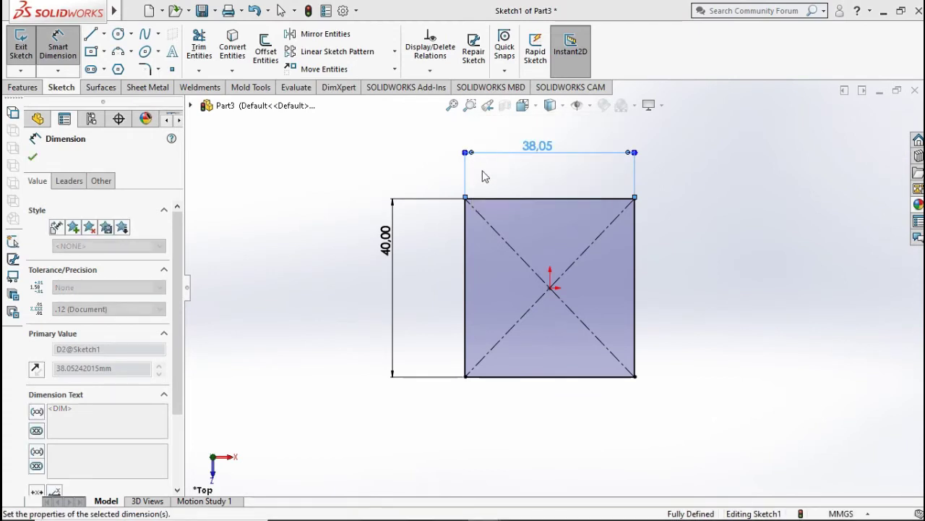
left_click(21, 88)
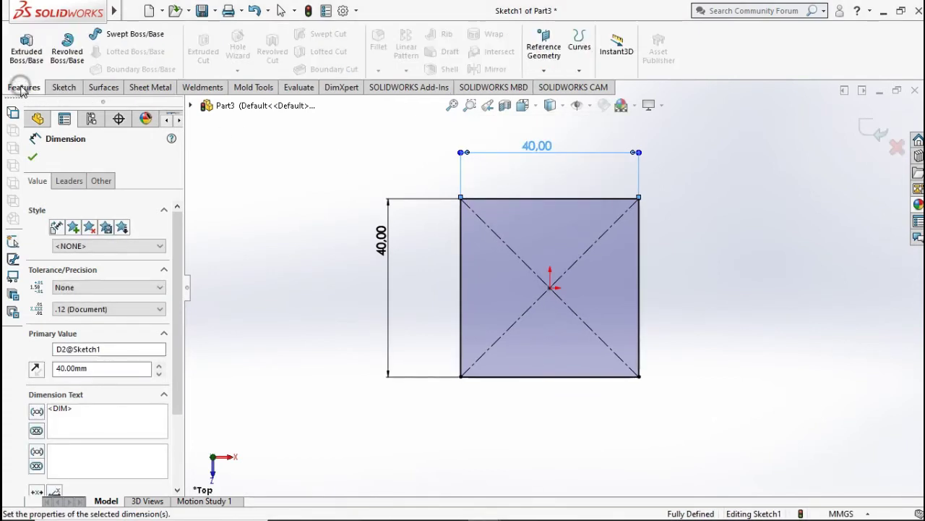
Extrude the 40 mm square 5 mm thick, then start Sketch2 on the plate's top face
left_click(26, 56)
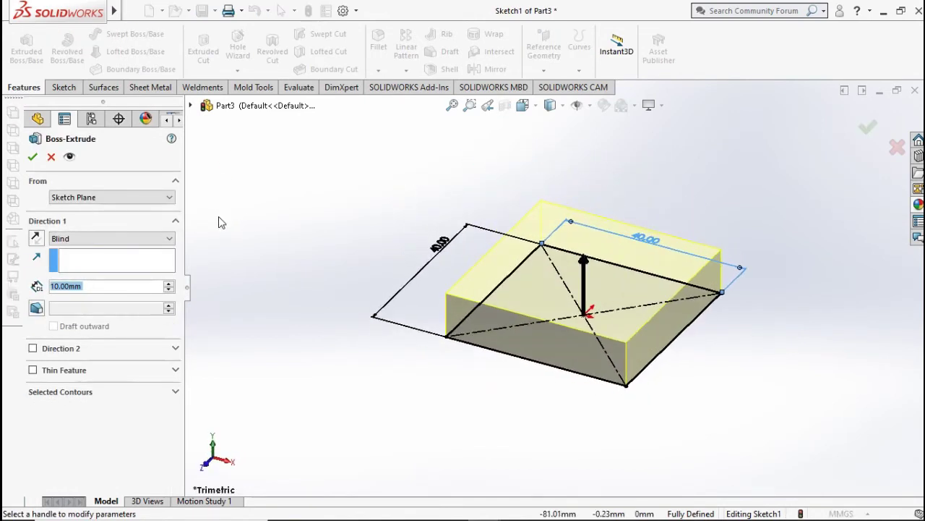
type("5")
key("Return")
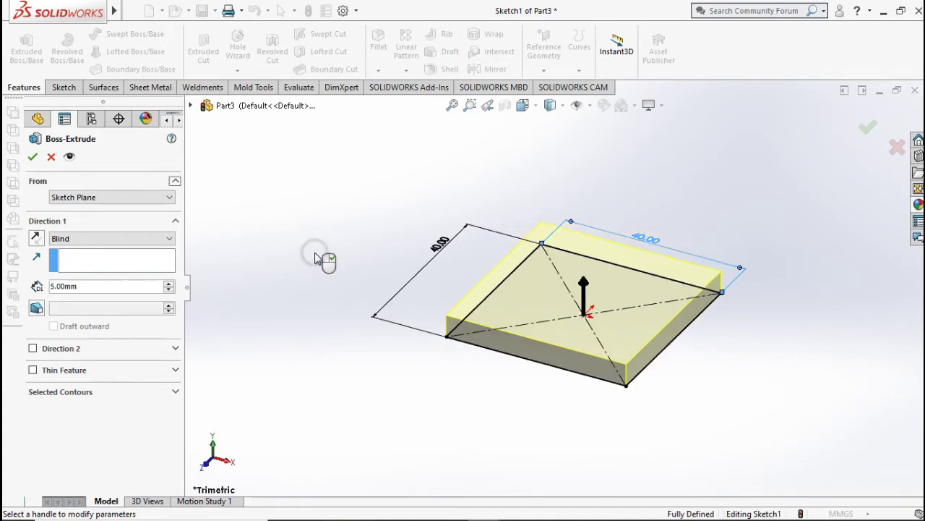
left_click(33, 159)
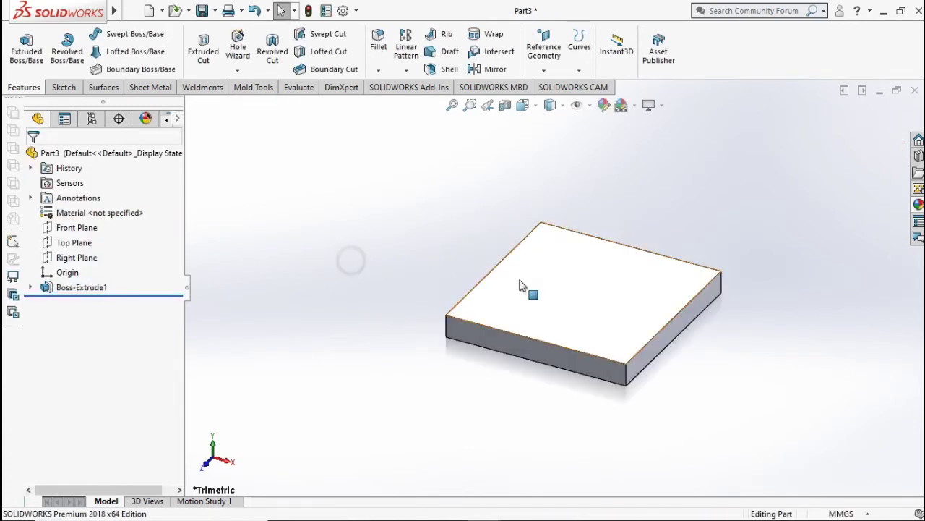
left_click(553, 282)
left_click(609, 243)
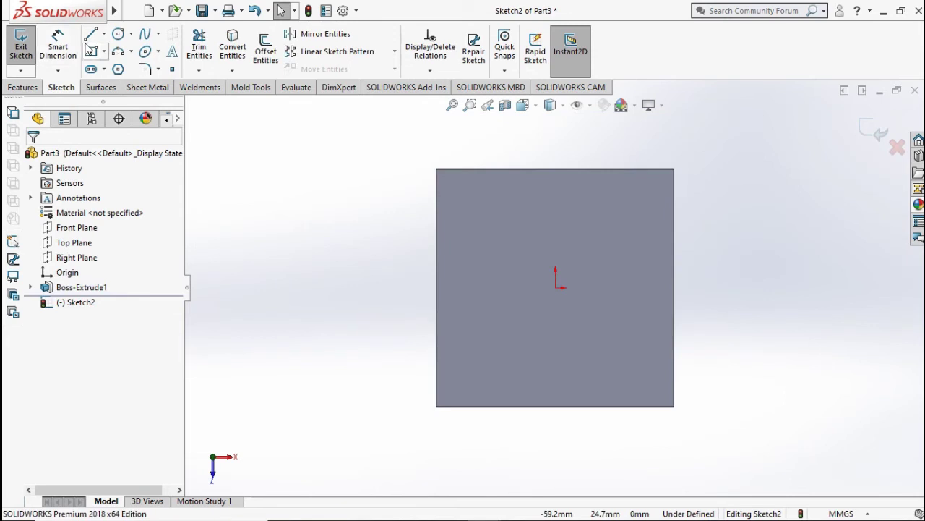
Draw a small circle near the top-left corner plus vertical and horizontal centerlines from the origin
left_click(118, 34)
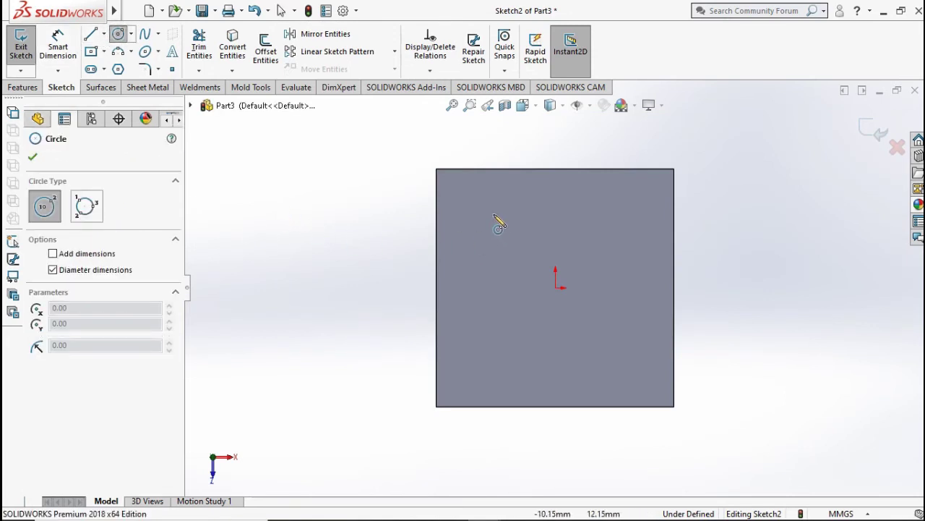
left_click(478, 190)
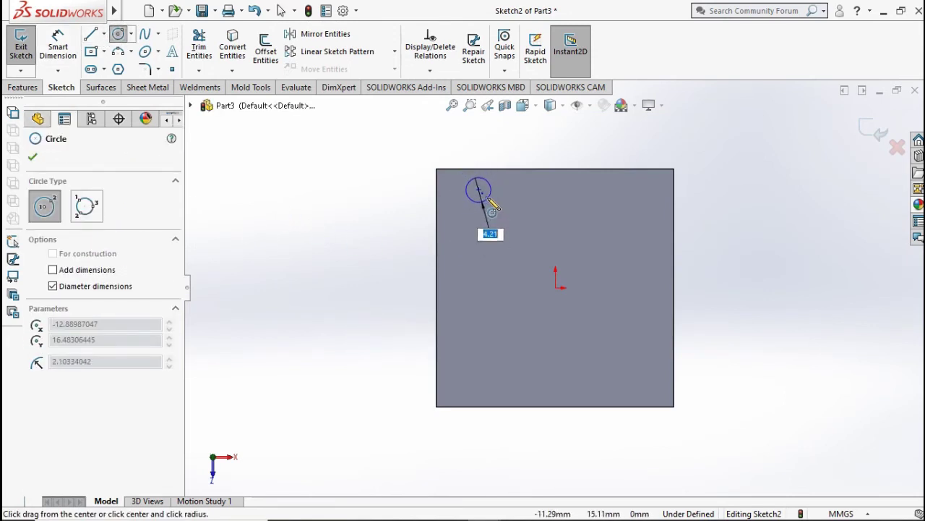
left_click(490, 203)
left_click(103, 34)
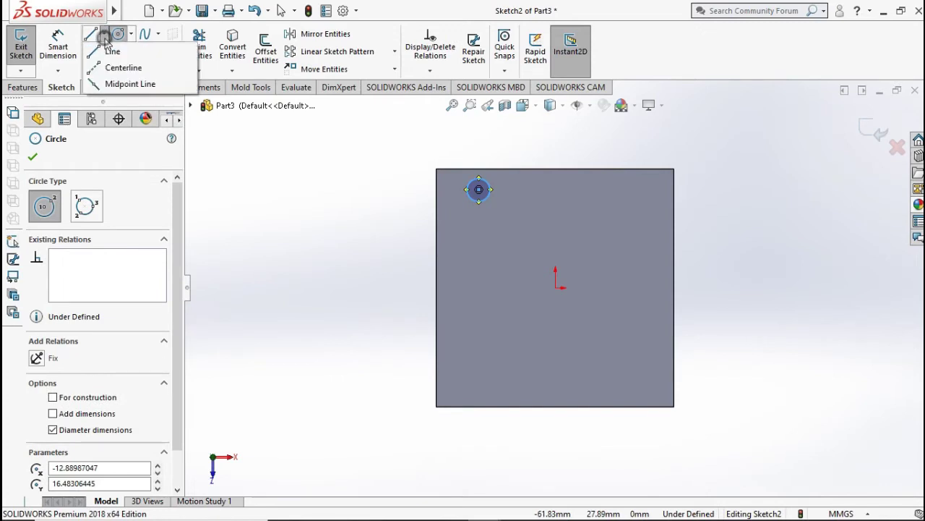
left_click(125, 65)
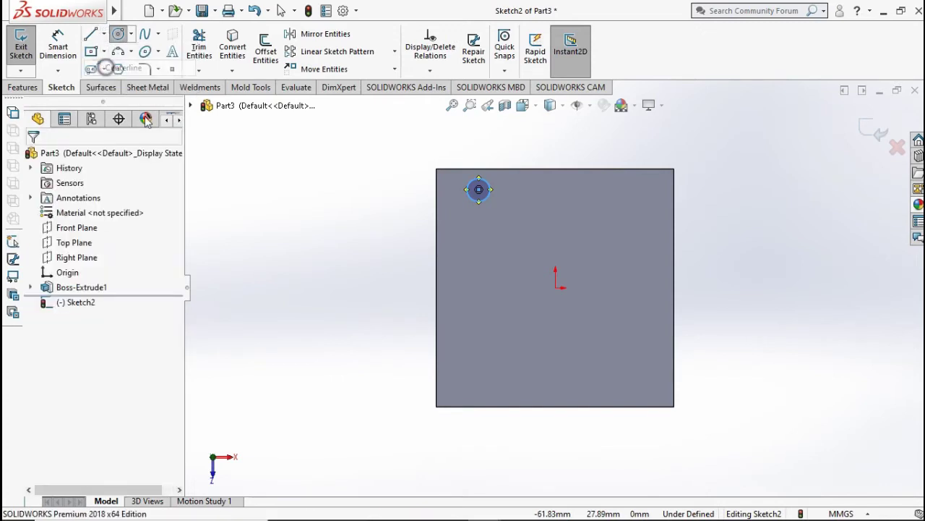
left_click(555, 288)
left_click(556, 150)
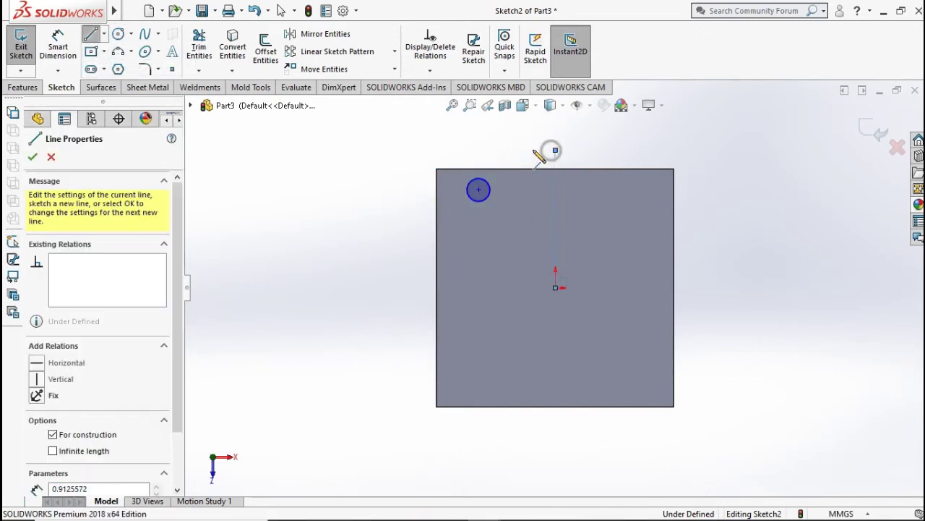
key("Escape")
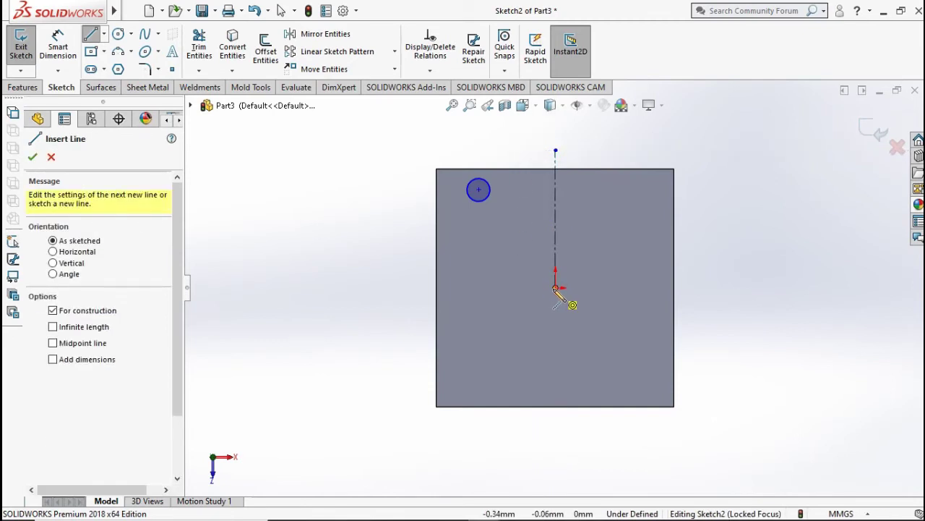
left_click(555, 288)
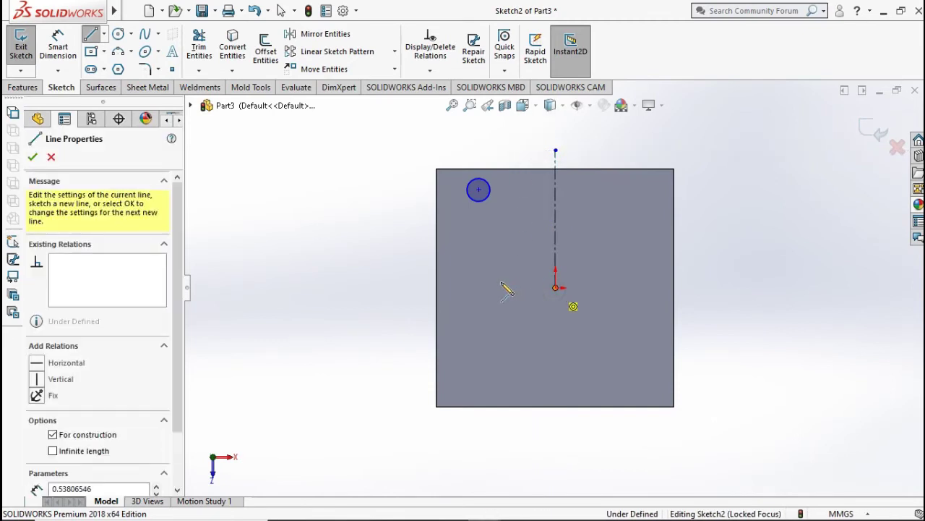
left_click(405, 287)
key("Escape")
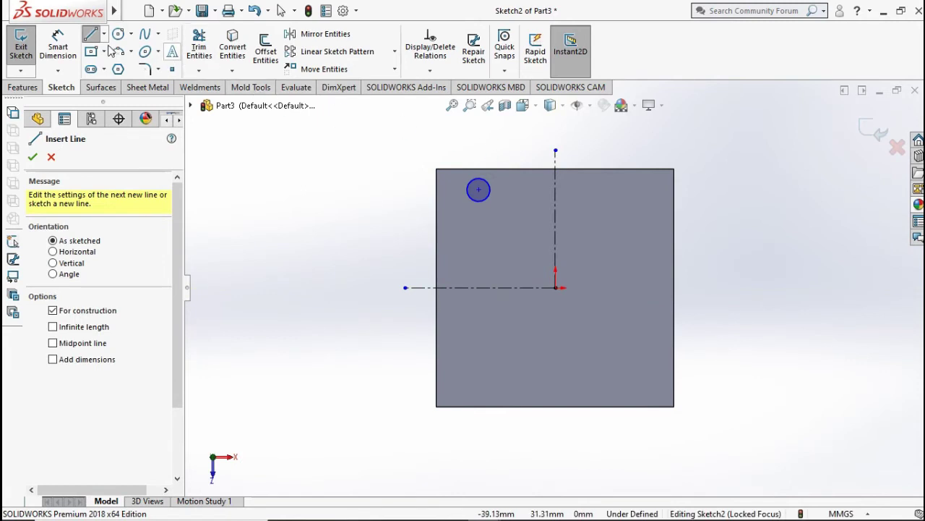
Locate the circle 5 mm from the plate's left edge and 5 mm from its top edge
left_click(45, 45)
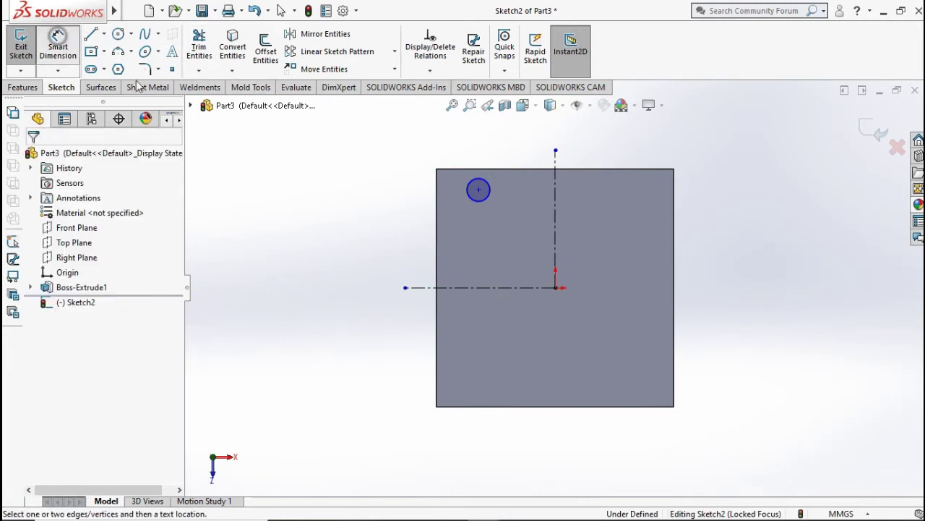
left_click(471, 192)
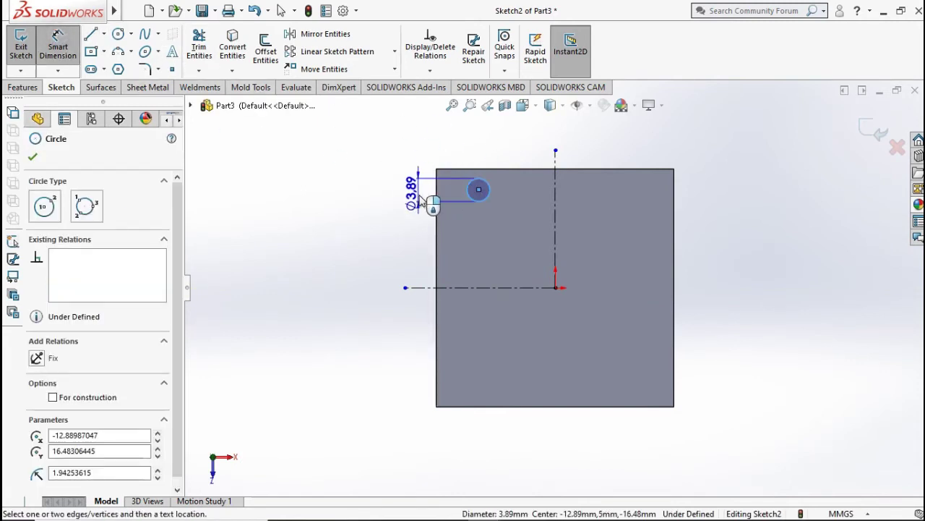
left_click(437, 186)
left_click(444, 141)
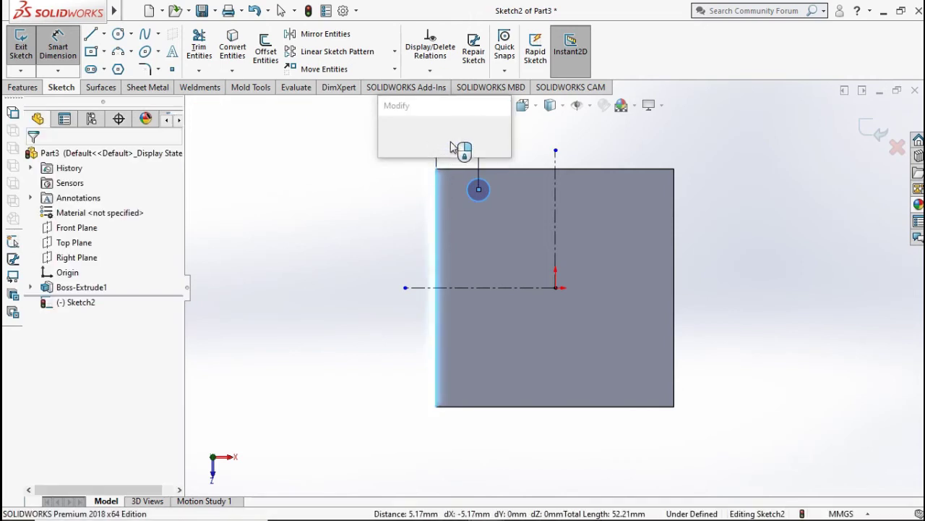
type("5")
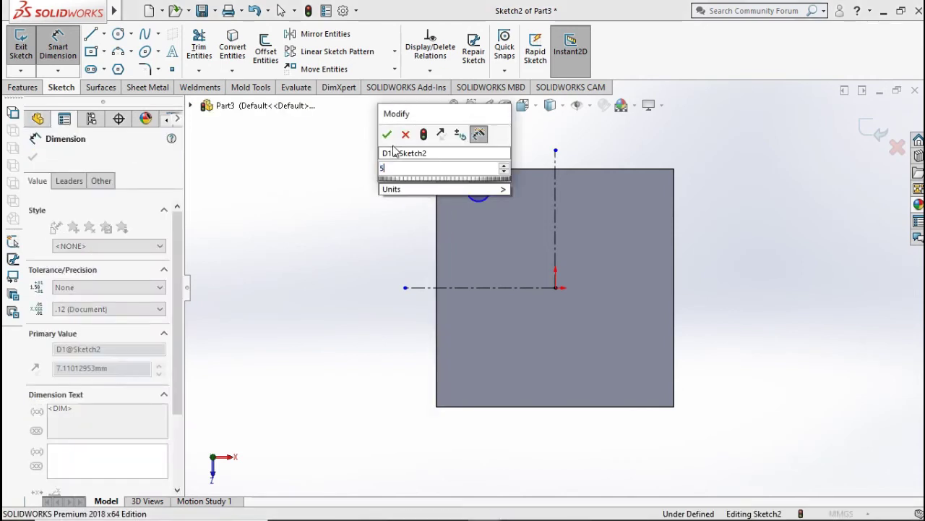
key("Escape")
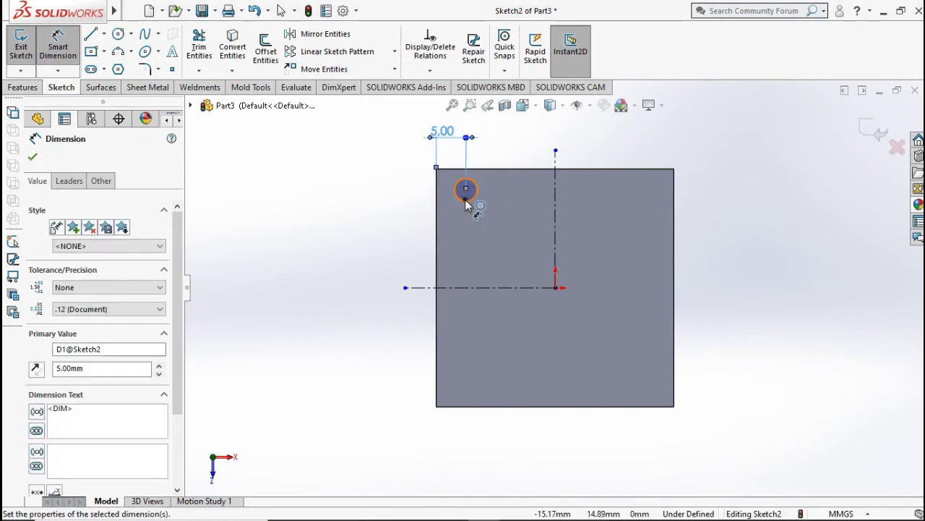
left_click(456, 181)
left_click(457, 170)
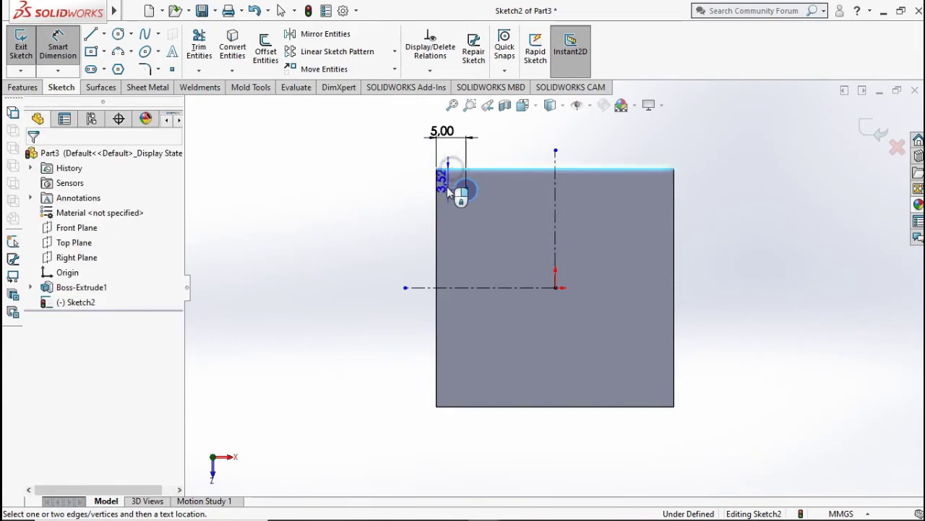
left_click(402, 186)
type("5")
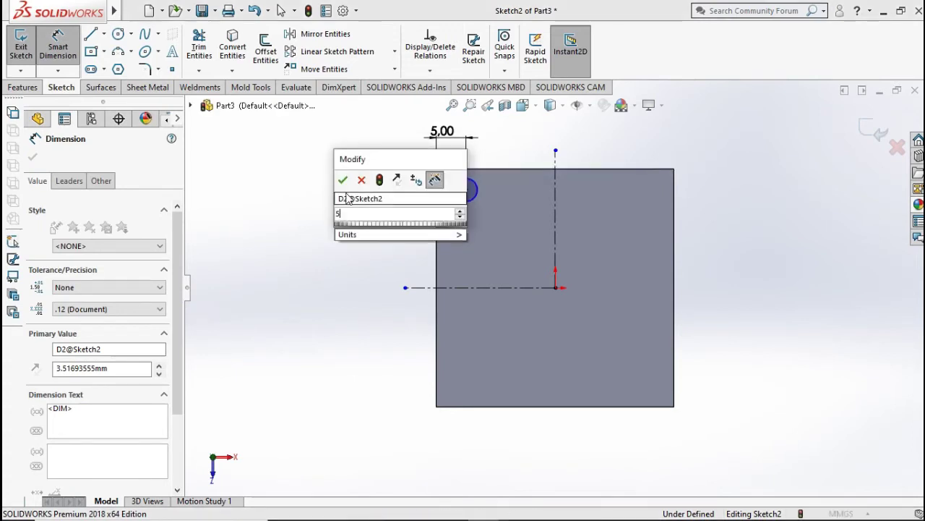
left_click(341, 180)
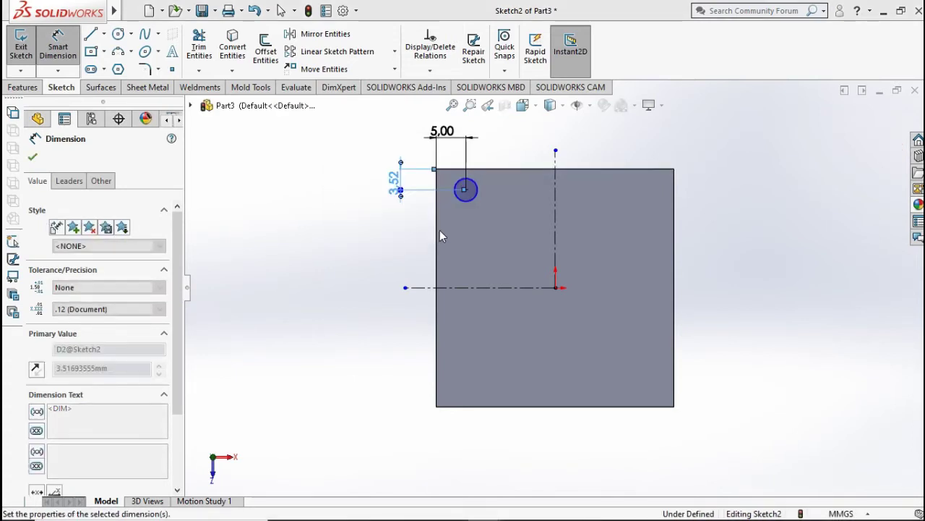
type("5")
key("Return")
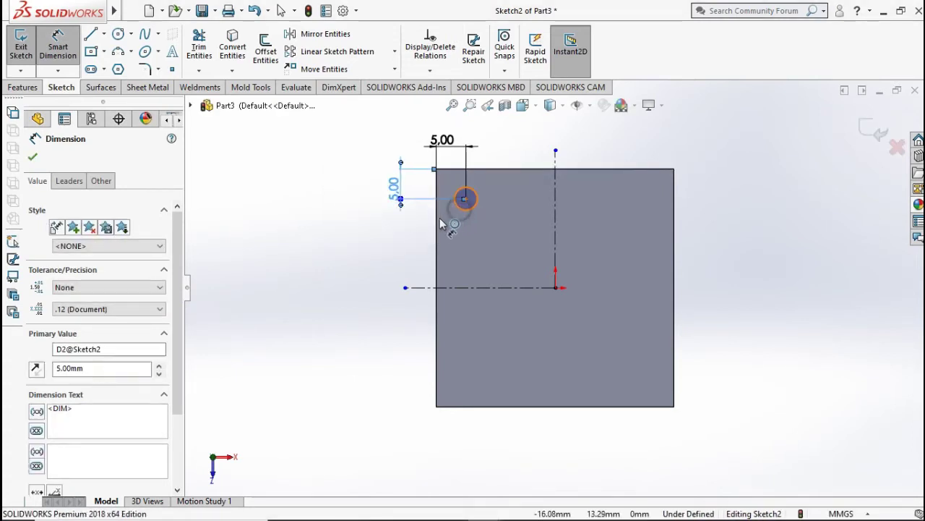
Dimension the corner circle to 4 mm diameter
left_click(461, 204)
left_click(402, 243)
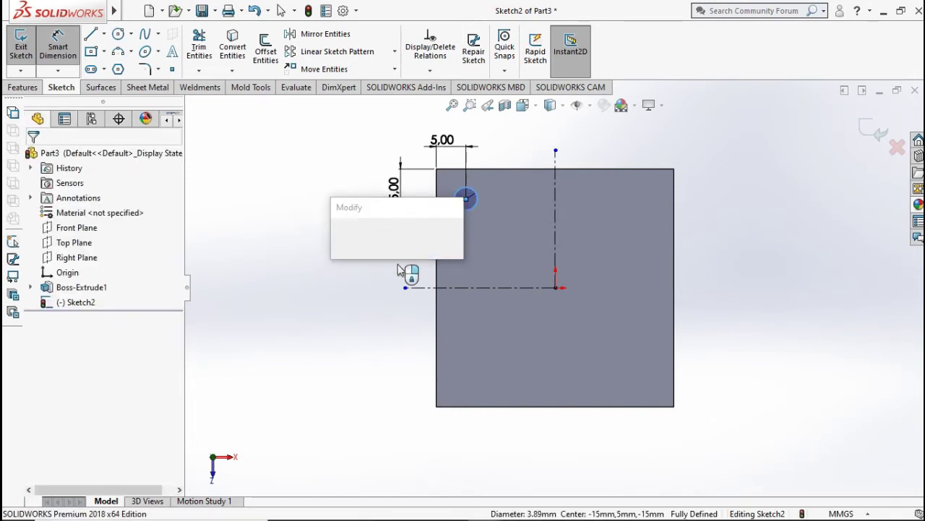
type("4")
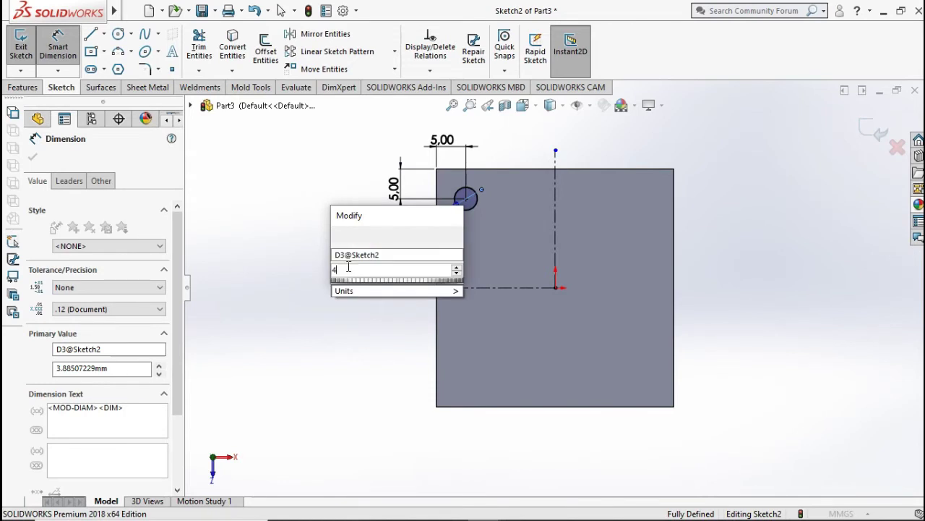
left_click(337, 237)
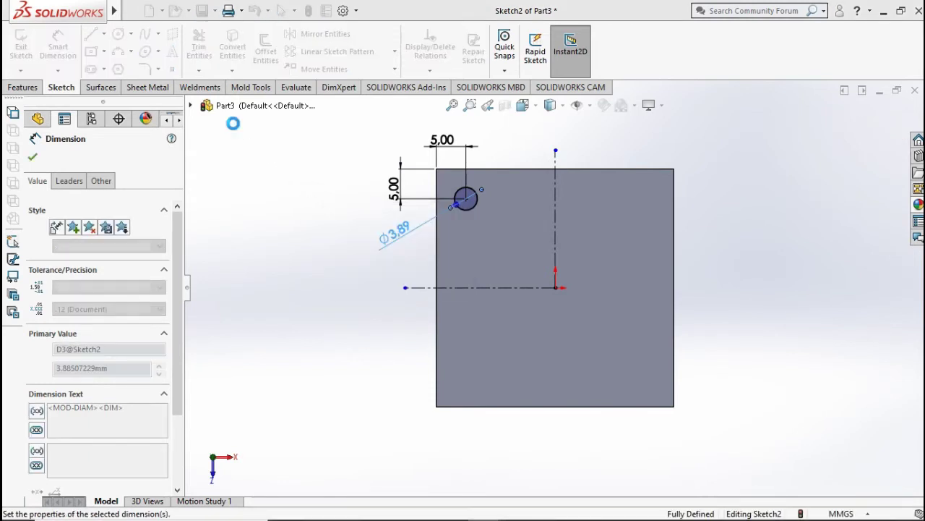
Mirror the circle about the vertical centerline, then both circles about the horizontal one
left_click(310, 35)
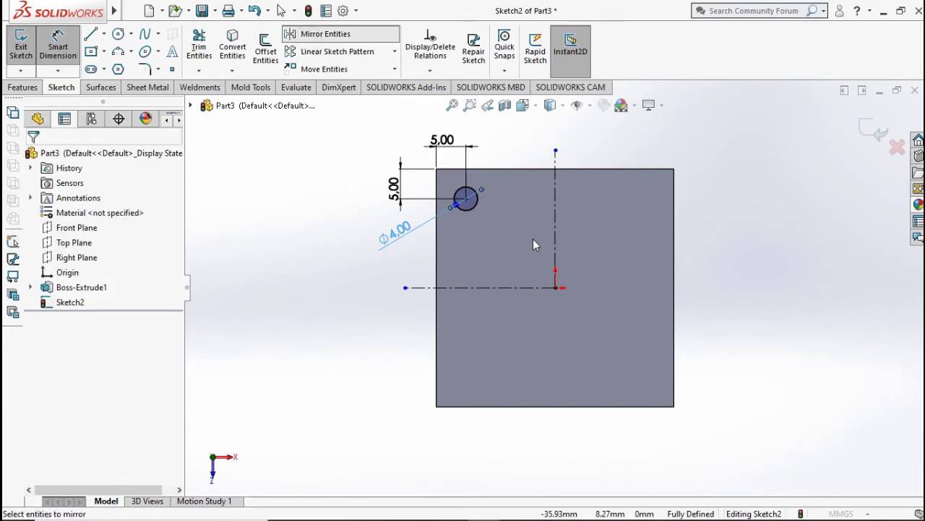
left_click(478, 208)
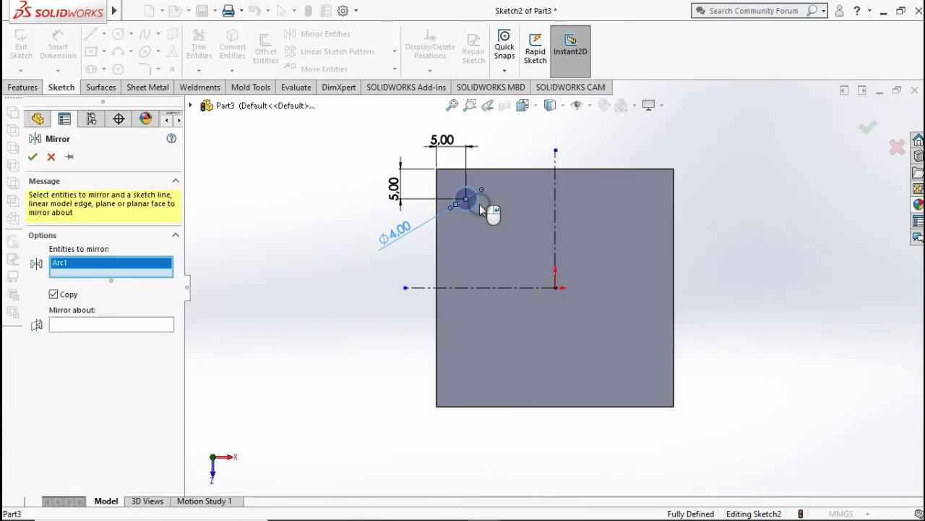
left_click(140, 333)
left_click(554, 219)
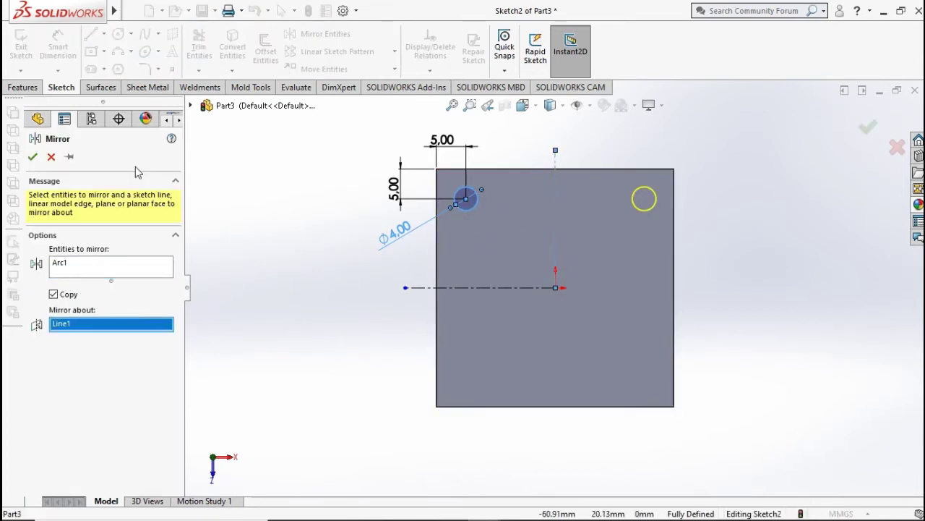
left_click(28, 158)
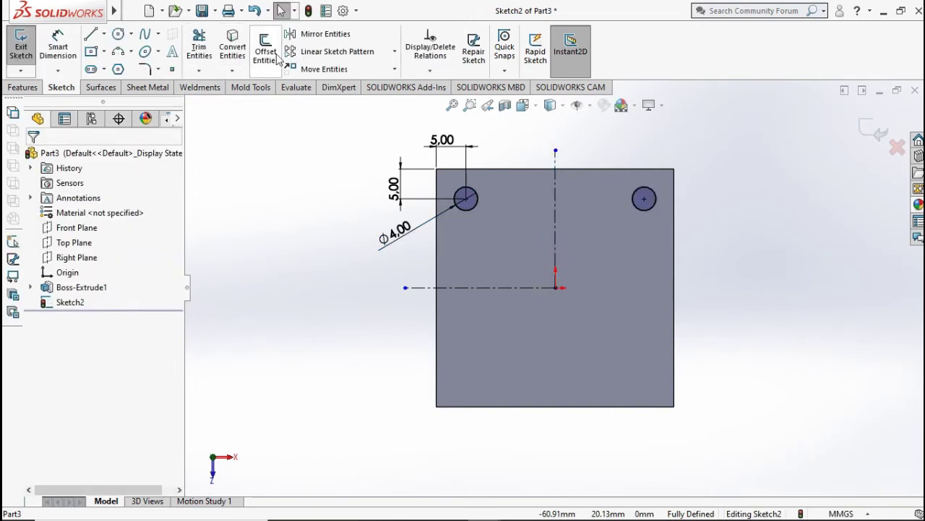
left_click(318, 34)
left_click(471, 201)
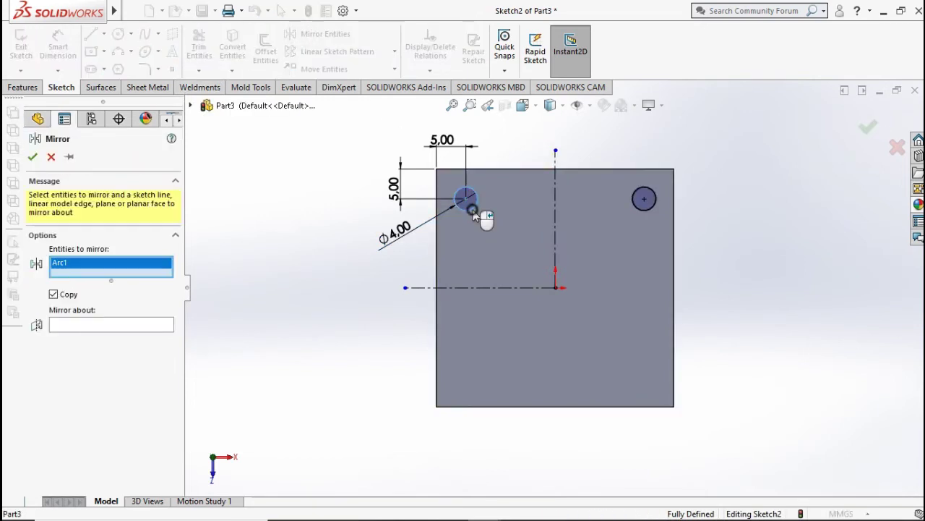
left_click(646, 210)
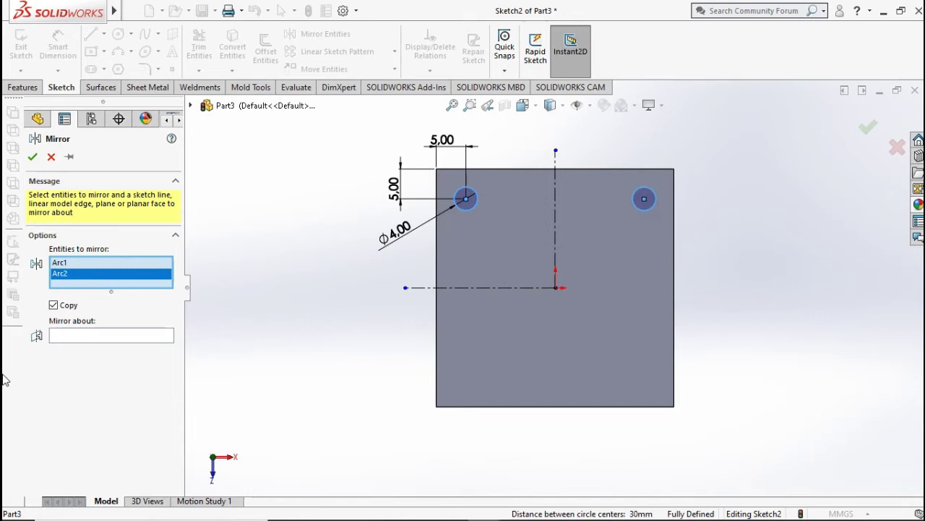
left_click(87, 336)
left_click(518, 287)
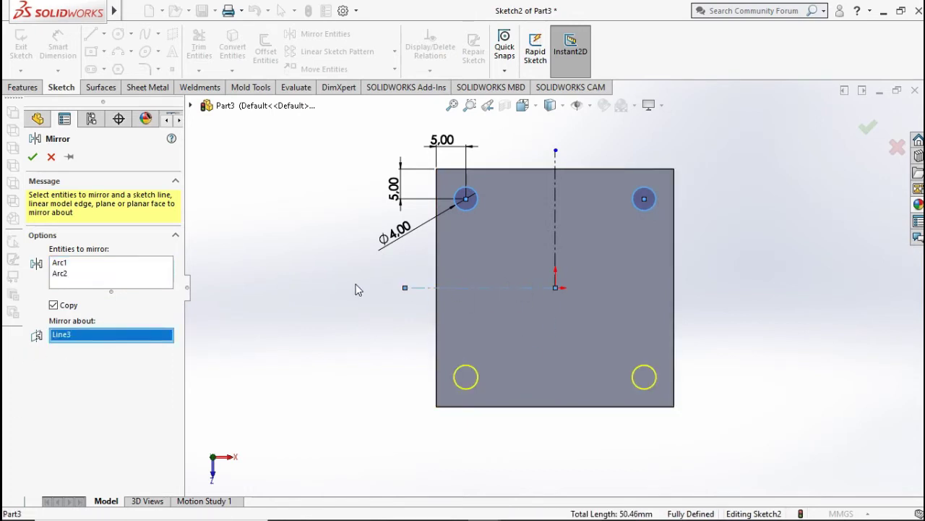
left_click(32, 157)
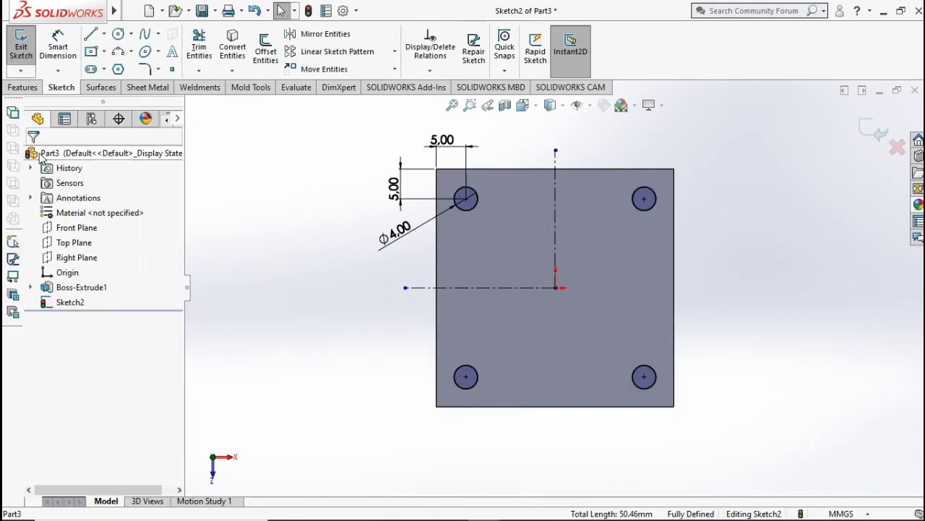
Cut the four 4 mm circles Through All with an Extruded Cut
left_click(31, 88)
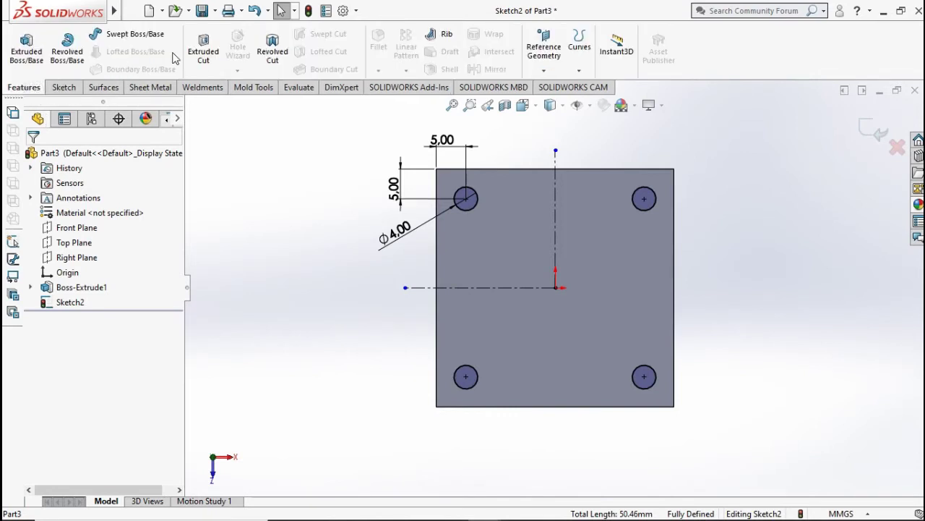
left_click(203, 58)
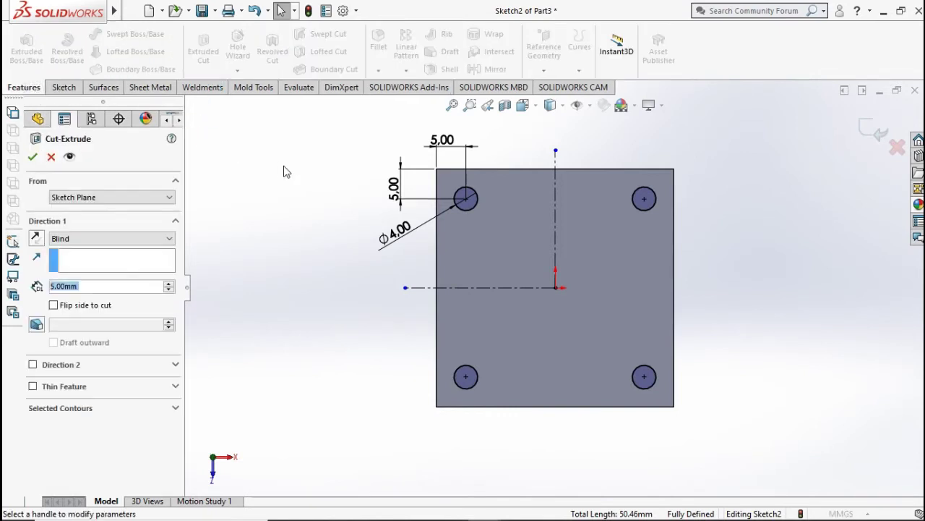
left_click(141, 238)
left_click(140, 260)
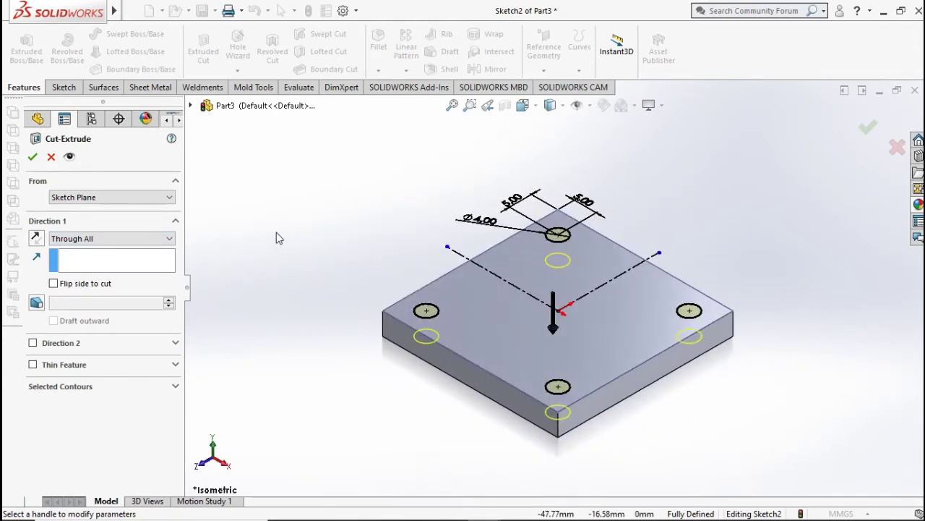
left_click(33, 158)
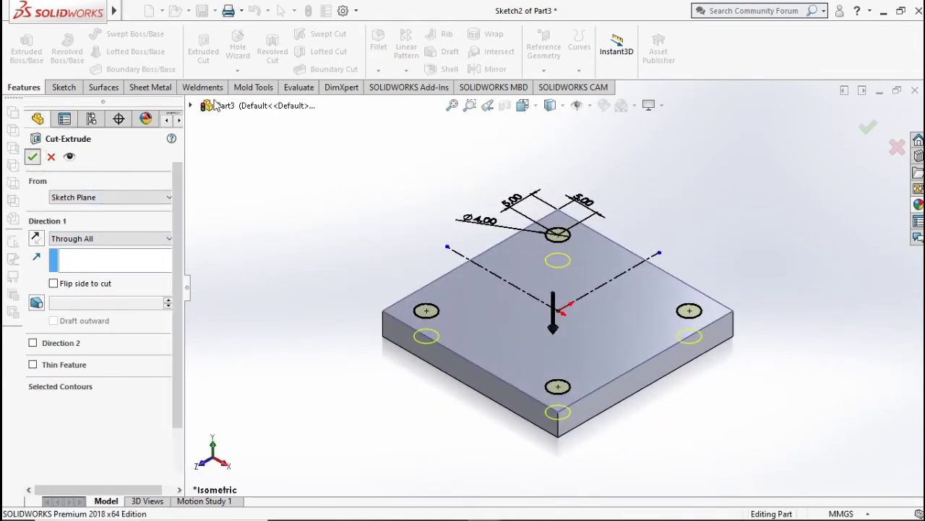
left_click(379, 69)
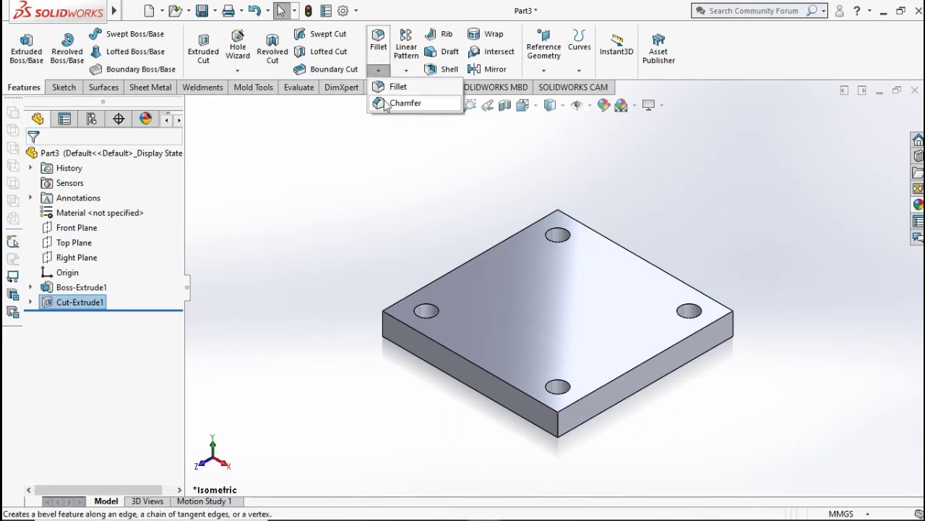
Chamfer the plate's four top edges at 1 mm × 45° and return to isometric view
left_click(384, 104)
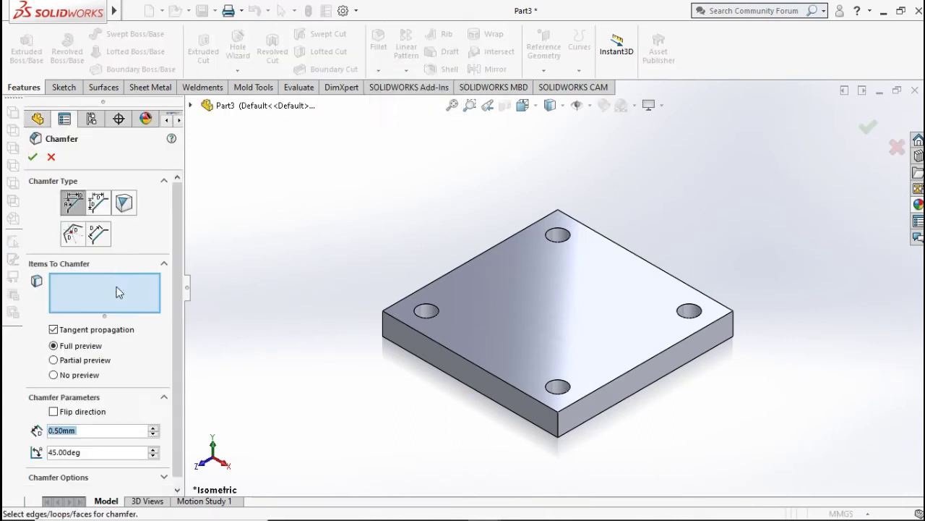
type("1")
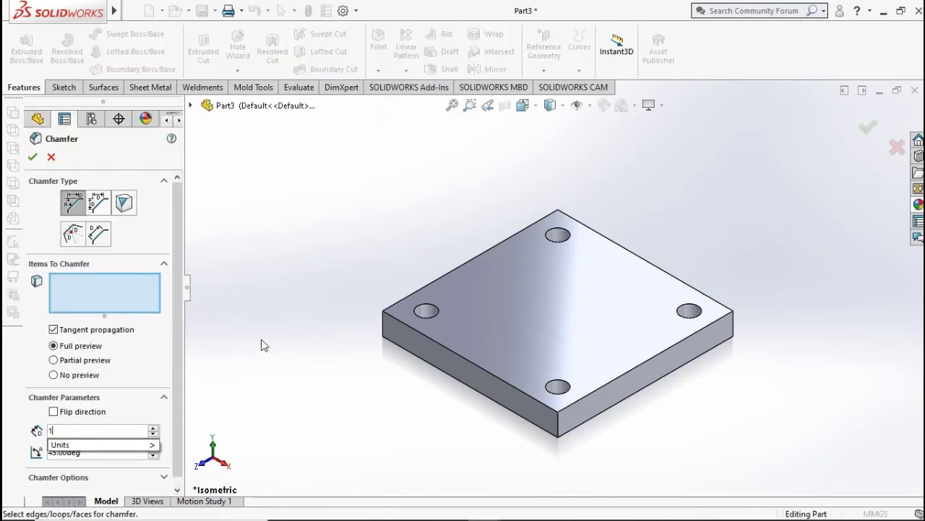
key("Return")
left_click(31, 159)
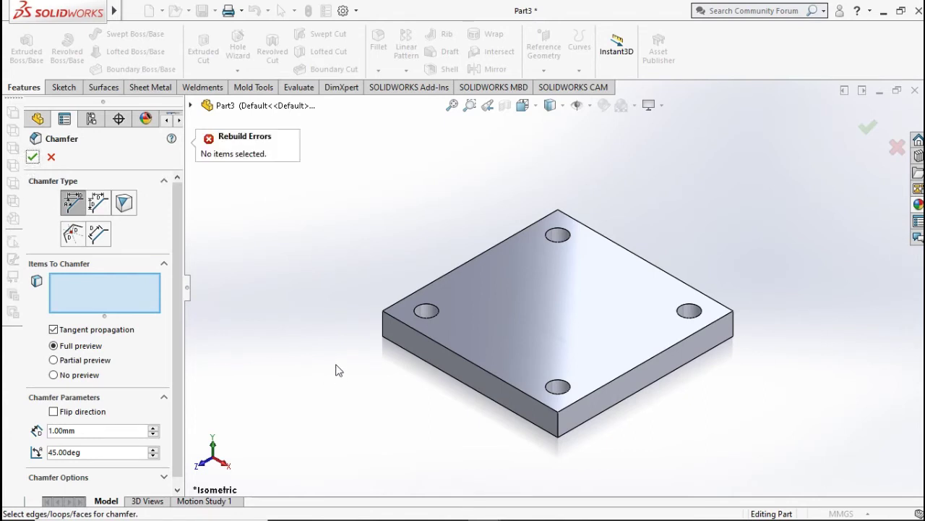
left_click(463, 355)
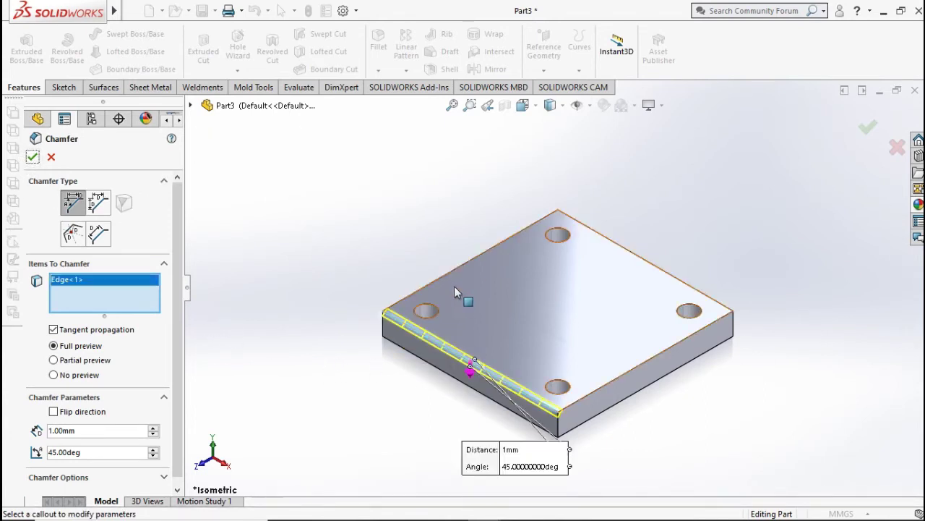
left_click(649, 268)
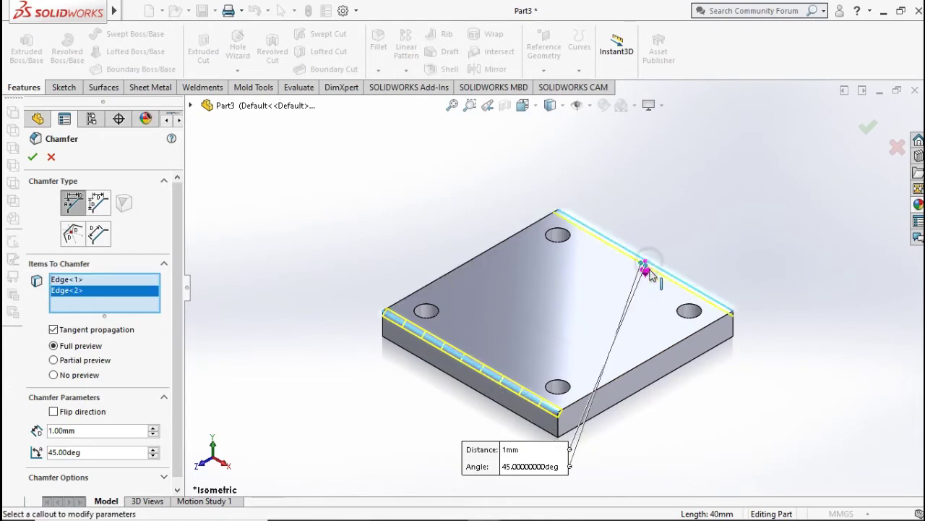
left_click(650, 360)
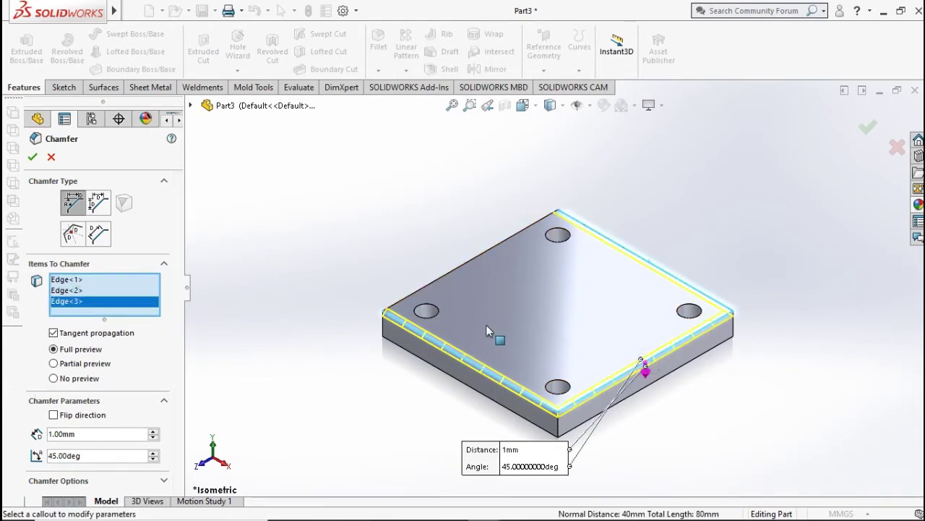
left_click(449, 274)
mouse_move(451, 294)
middle_mouse_down()
mouse_move(482, 357)
mouse_move(462, 337)
mouse_move(243, 271)
middle_mouse_up()
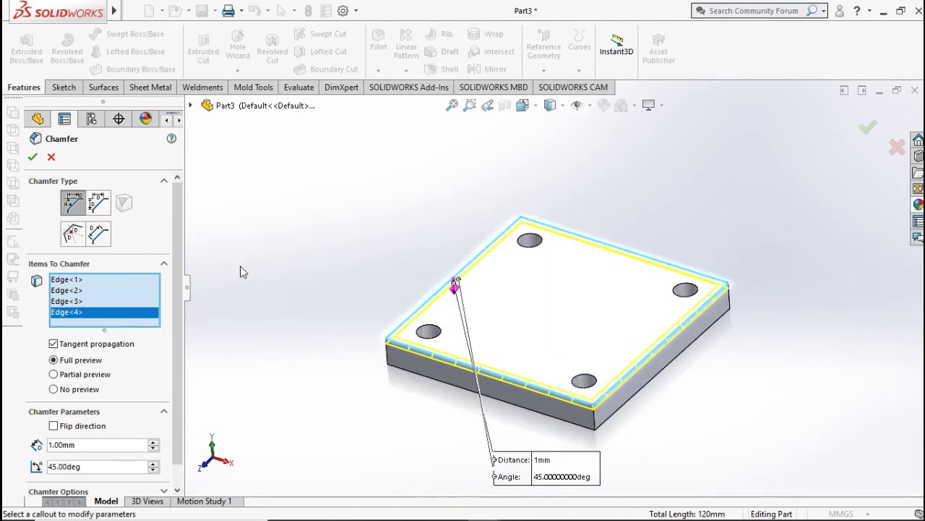
left_click(33, 157)
mouse_move(434, 333)
middle_mouse_down()
mouse_move(500, 371)
mouse_move(424, 382)
mouse_move(419, 246)
mouse_move(476, 356)
middle_mouse_up()
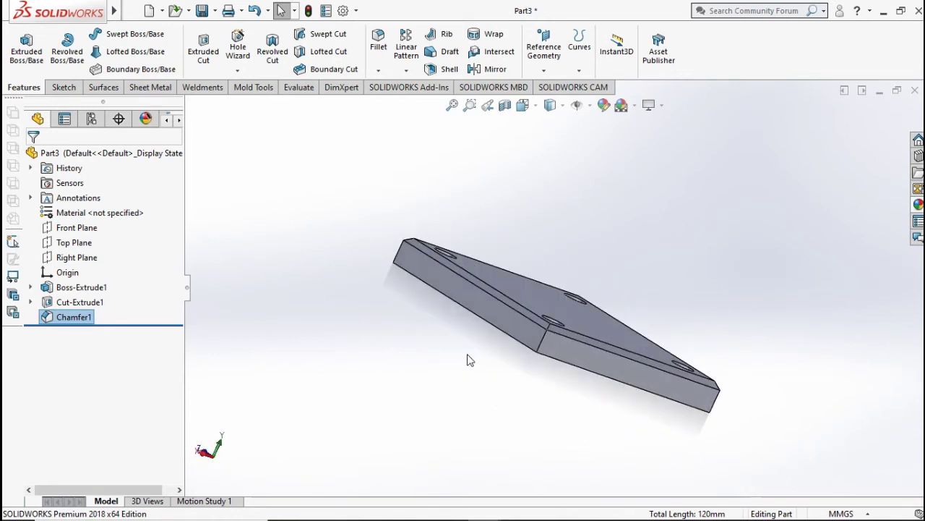
key("ctrl+7")
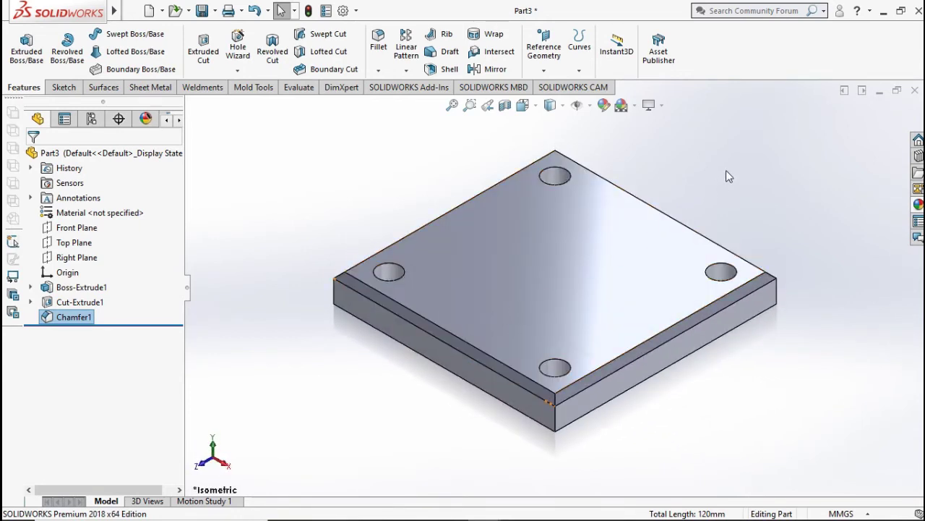
Apply the Metal > Steel polished steel appearance to the whole chamfered plate
left_click(167, 154)
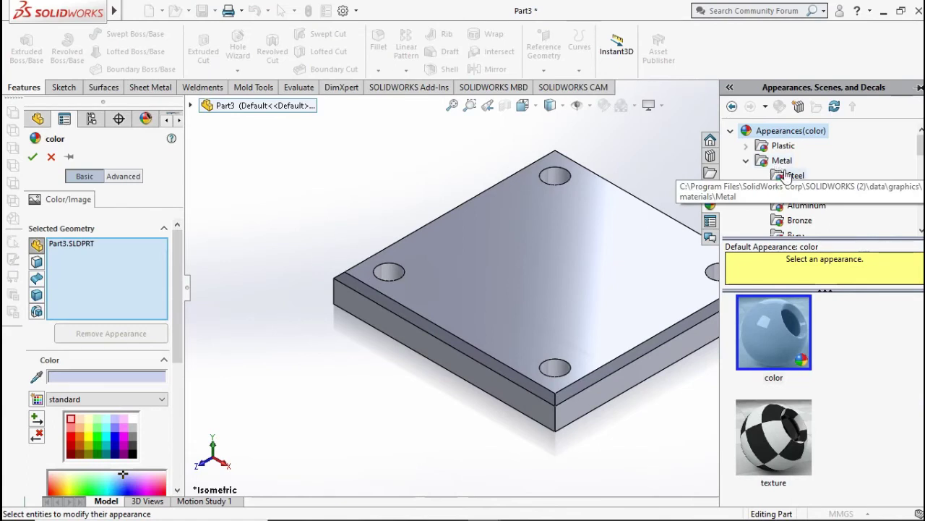
left_click(788, 176)
left_click(769, 360)
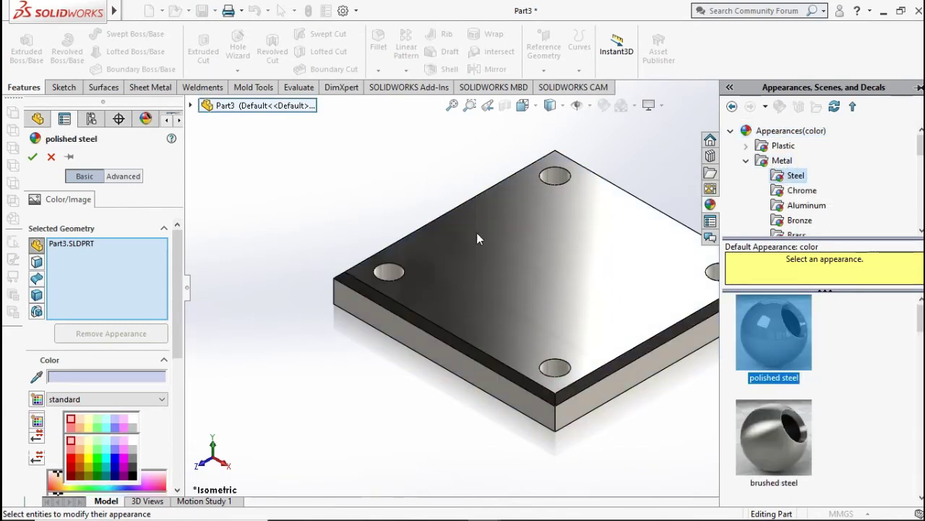
key("f")
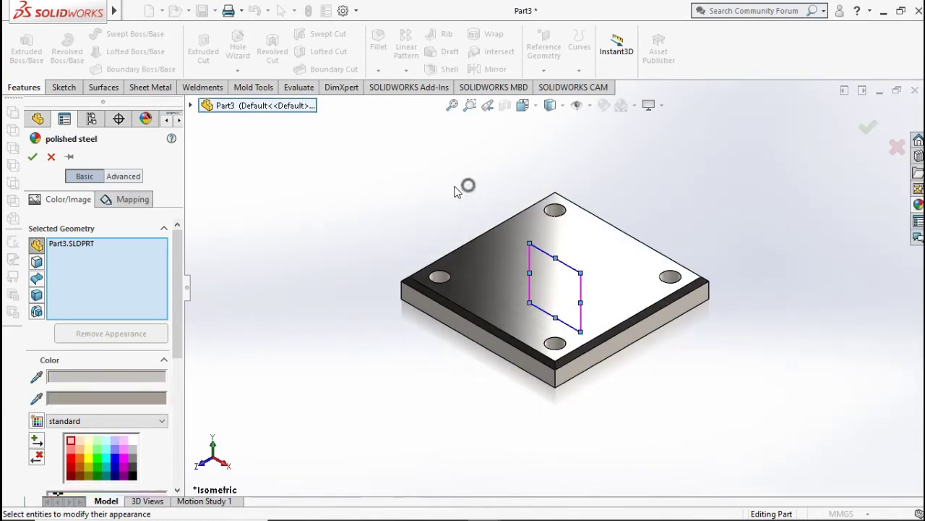
left_click(33, 156)
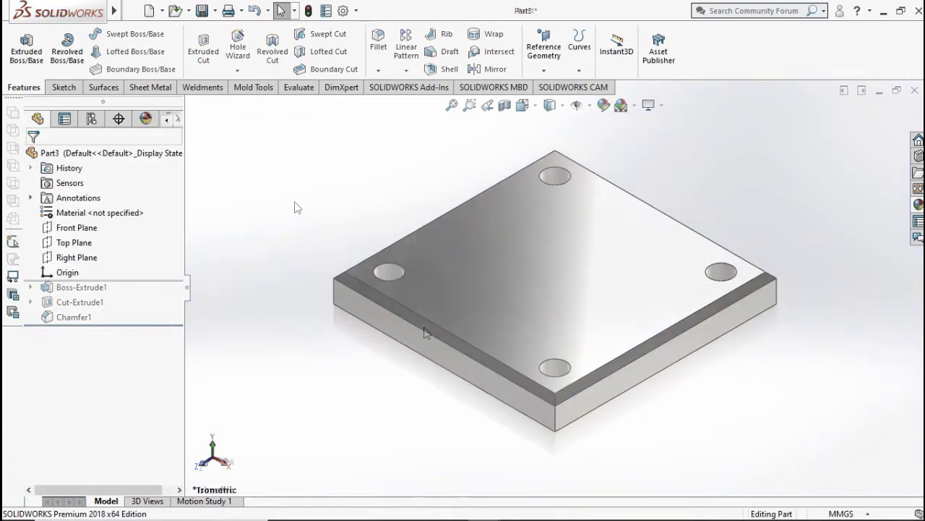
Start a sketch on the Top Plane and draw a centre rectangle from the origin
left_click(73, 243)
left_click(78, 227)
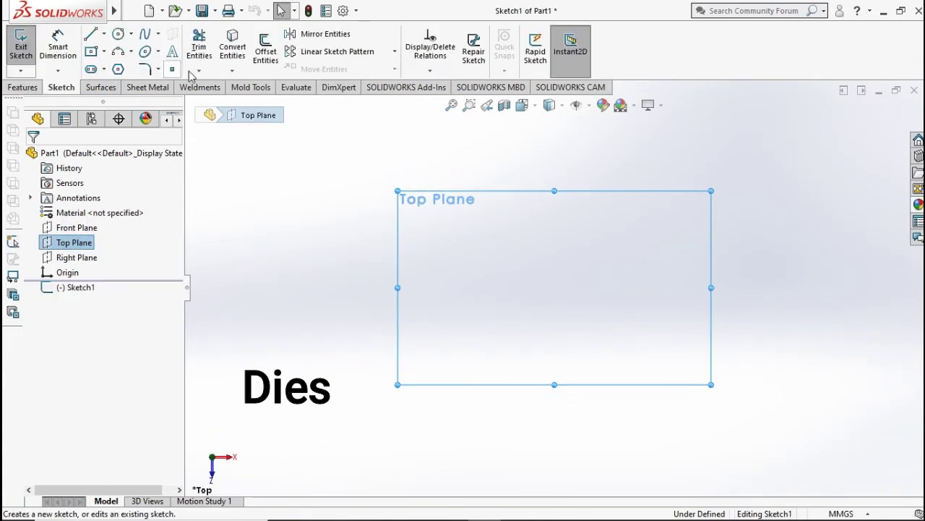
left_click(91, 52)
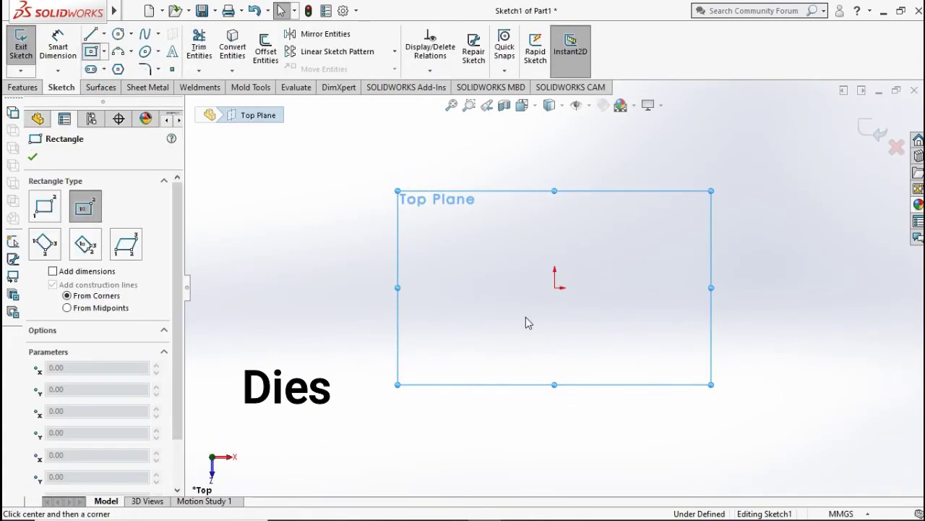
left_click(555, 288)
left_click(476, 195)
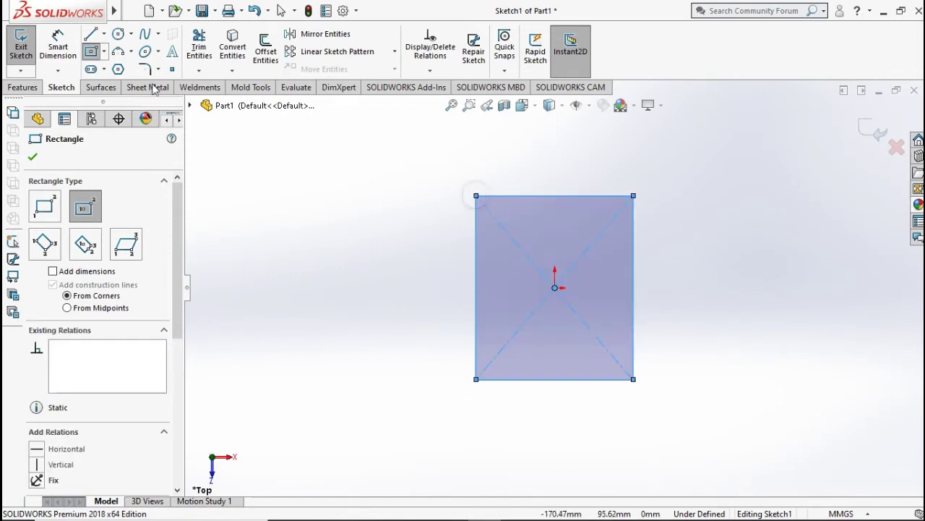
Dimension the rectangle's height and width to 40 mm each
left_click(72, 58)
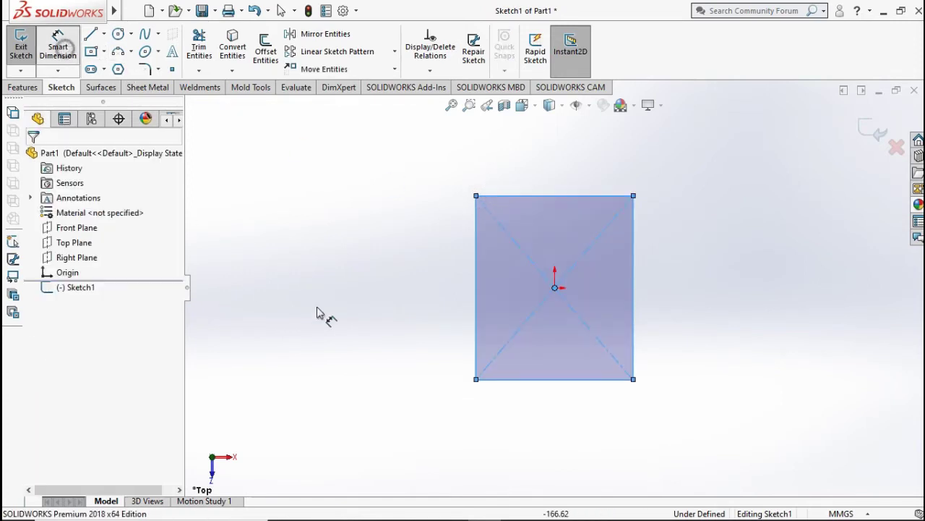
left_click(469, 257)
left_click(423, 275)
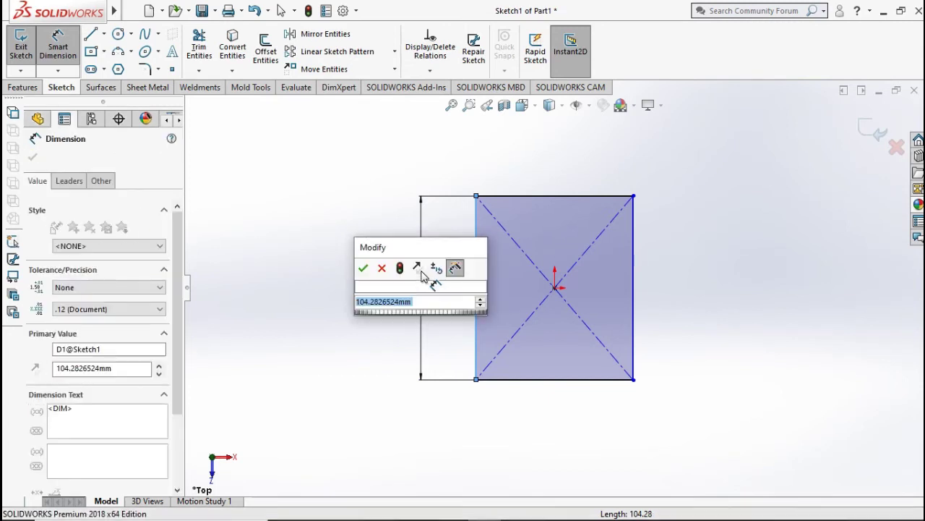
type("40")
key("Return")
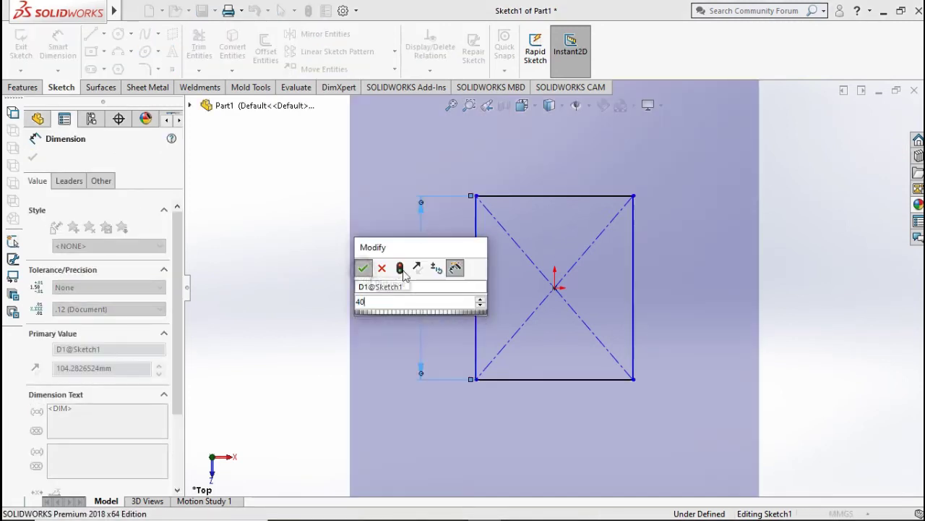
left_click(535, 175)
left_click(537, 173)
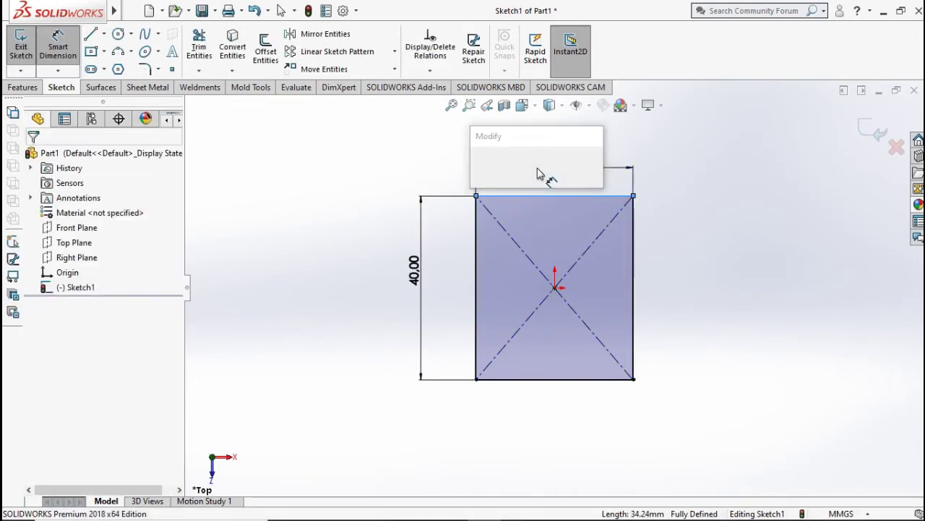
type("40")
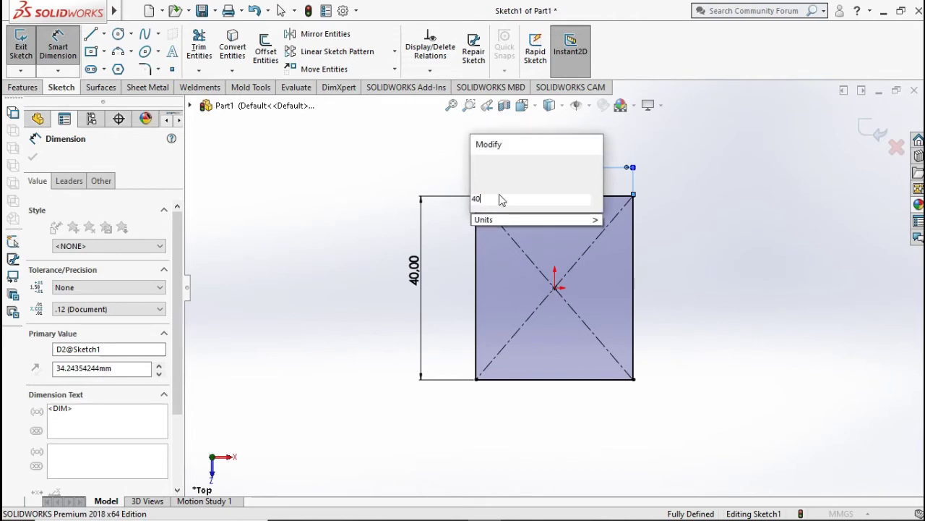
left_click(478, 166)
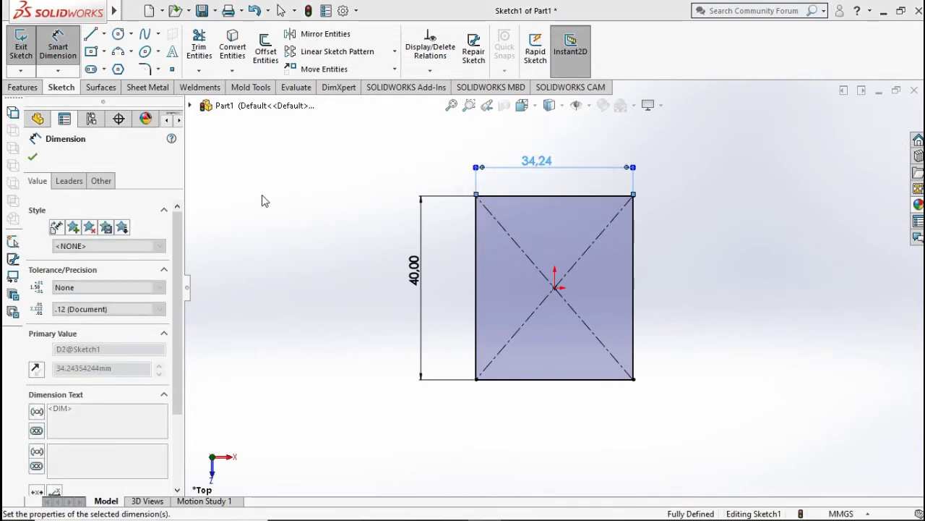
left_click(32, 88)
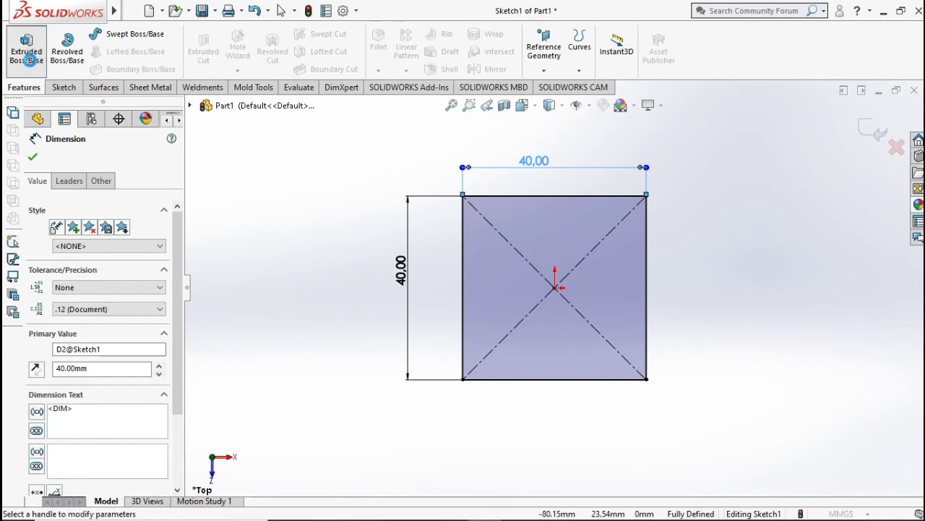
Extrude the square sketch as a Blind 10 mm Boss-Extrude
left_click(29, 60)
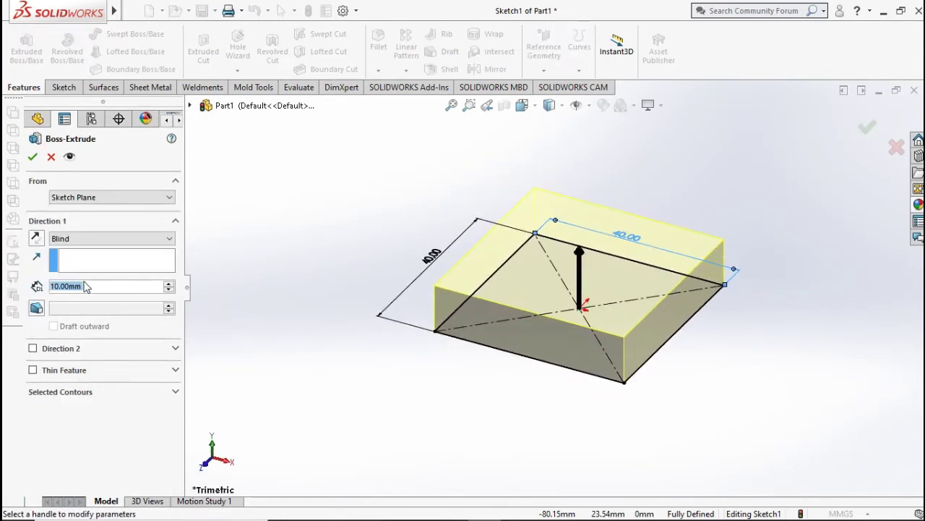
left_click(88, 285)
left_click(33, 156)
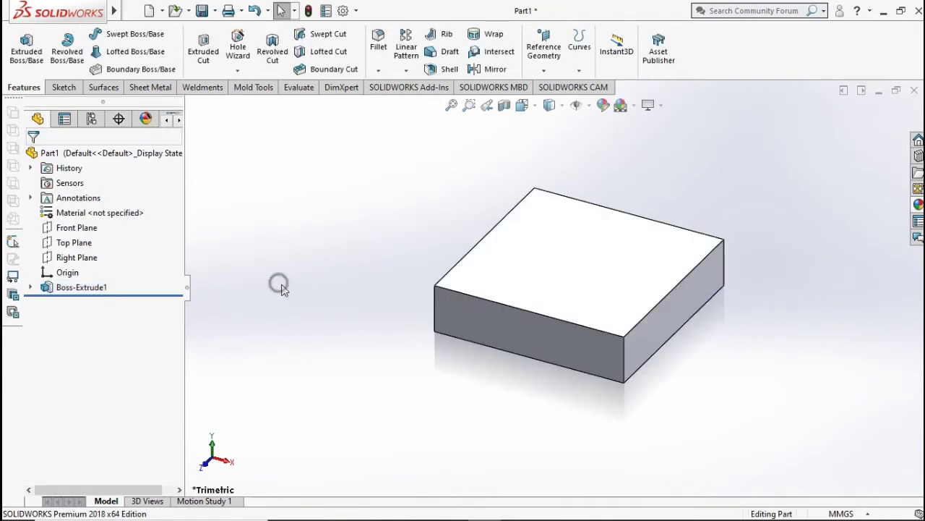
left_click(540, 267)
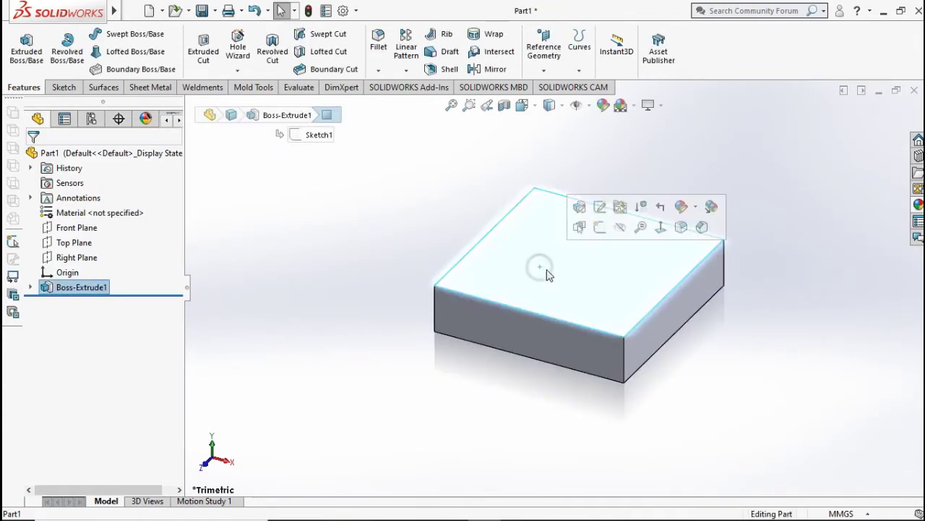
Start a sketch on the block's top face and draw a circle near the top-left corner
left_click(601, 229)
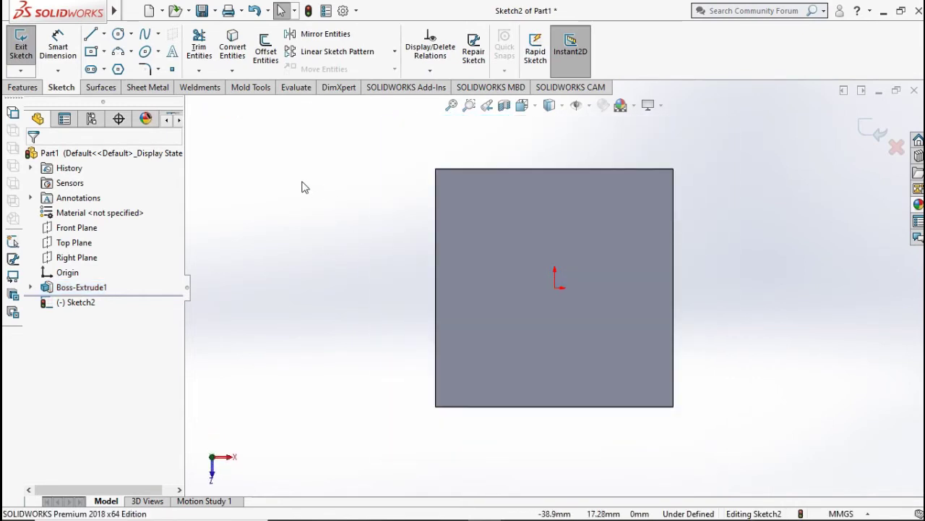
scroll(257, 168, "down", 2)
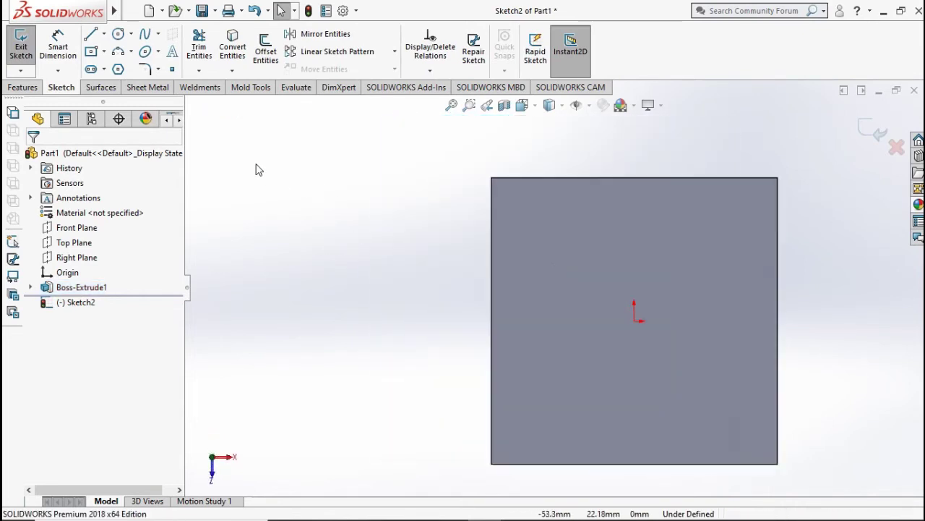
left_click(118, 34)
left_click(536, 214)
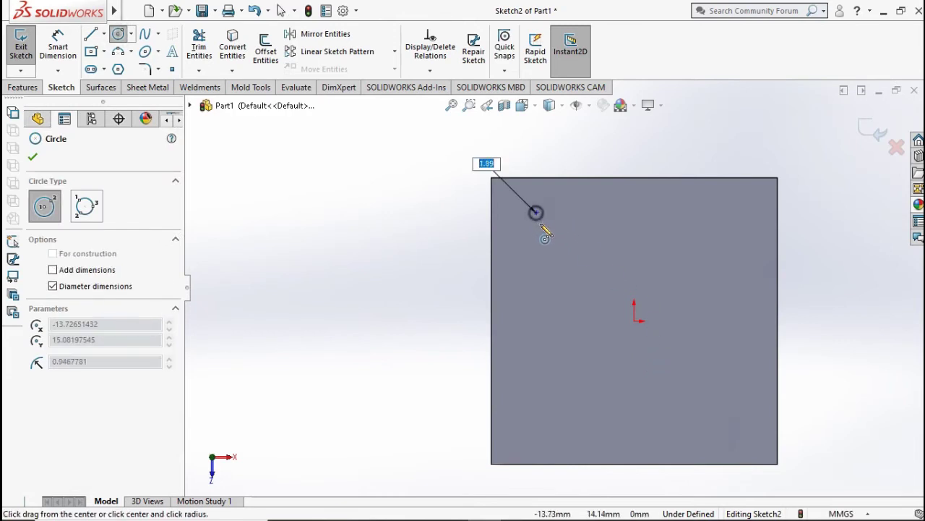
left_click(544, 226)
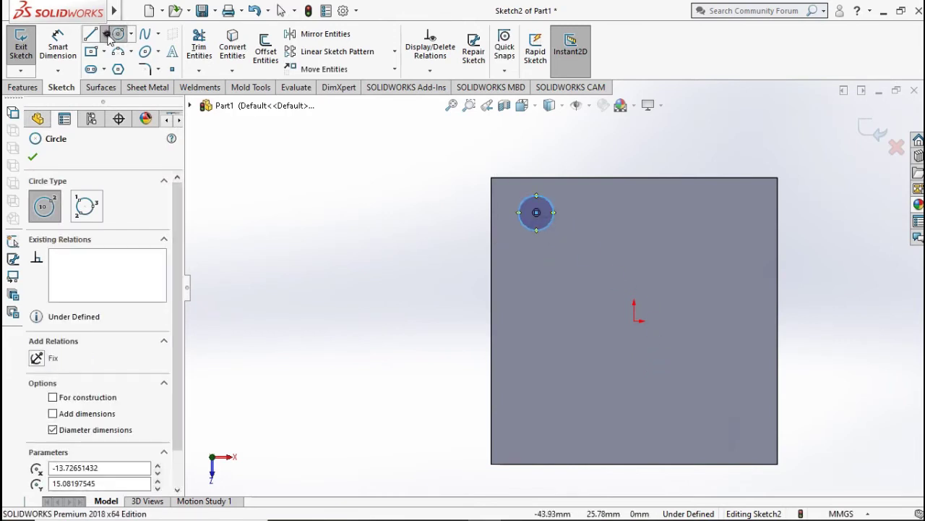
Draw vertical and horizontal construction centerlines through the origin
left_click(105, 35)
left_click(117, 67)
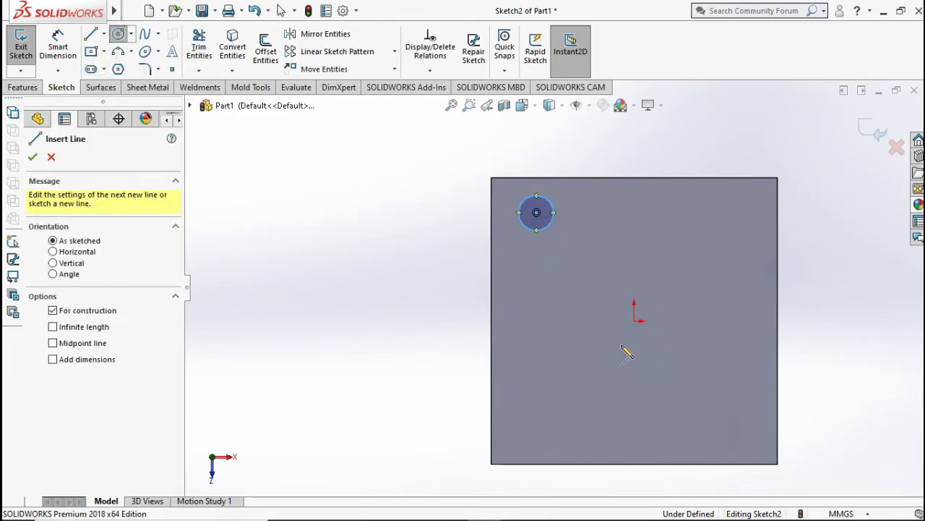
left_click(633, 321)
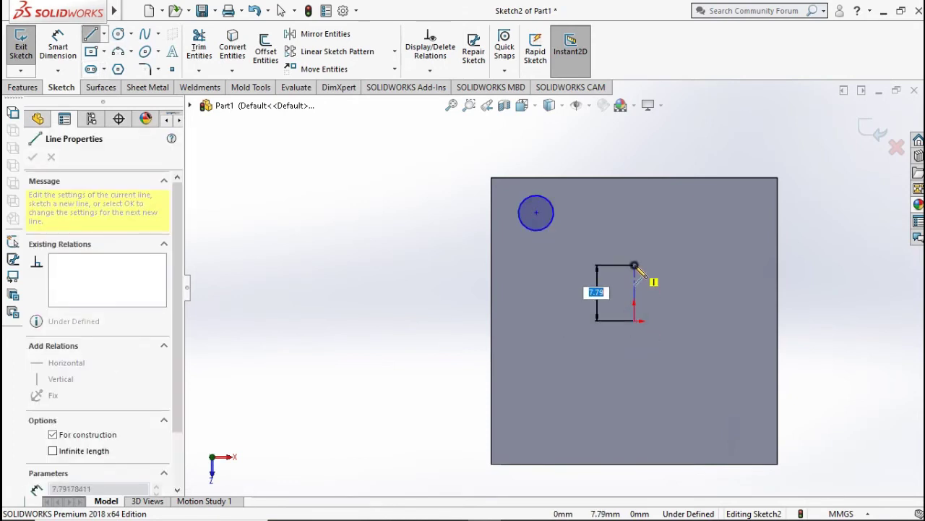
double_click(635, 265)
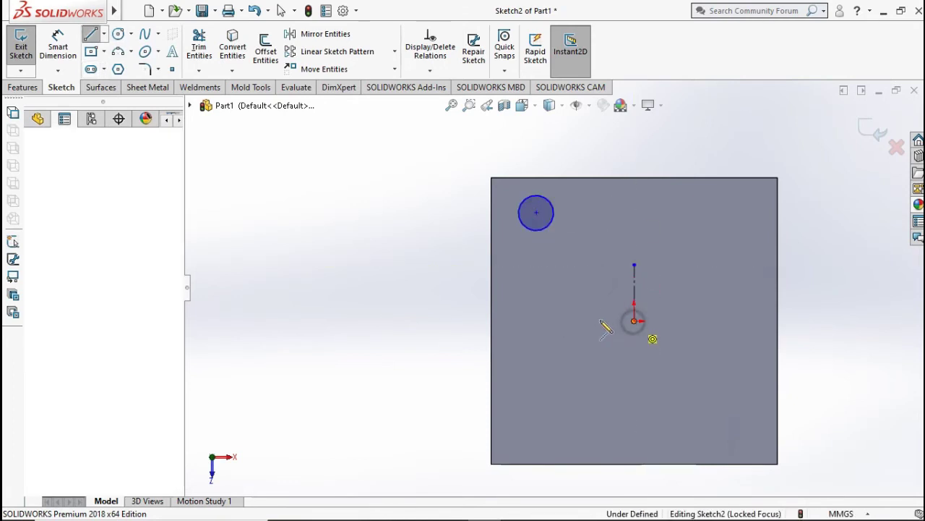
left_click(586, 320)
key("Escape")
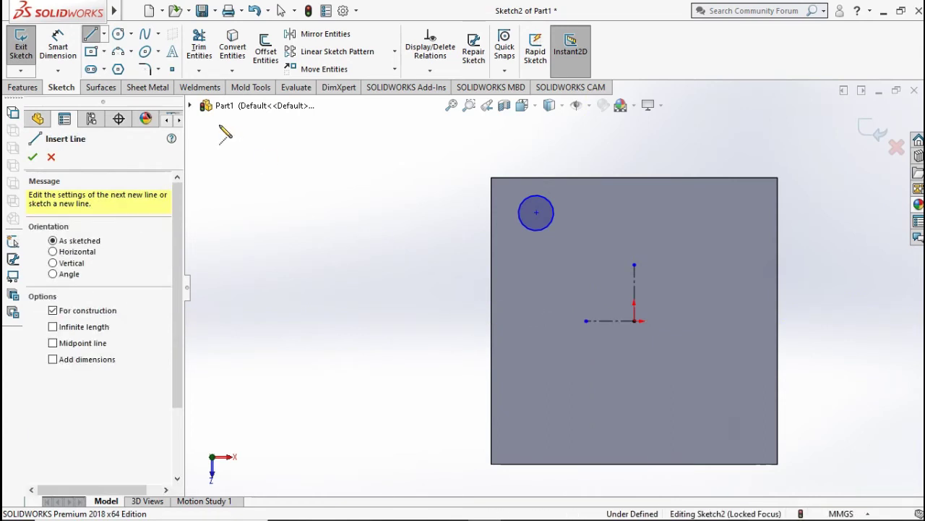
Dimension the corner circle to a 3 mm diameter
left_click(55, 40)
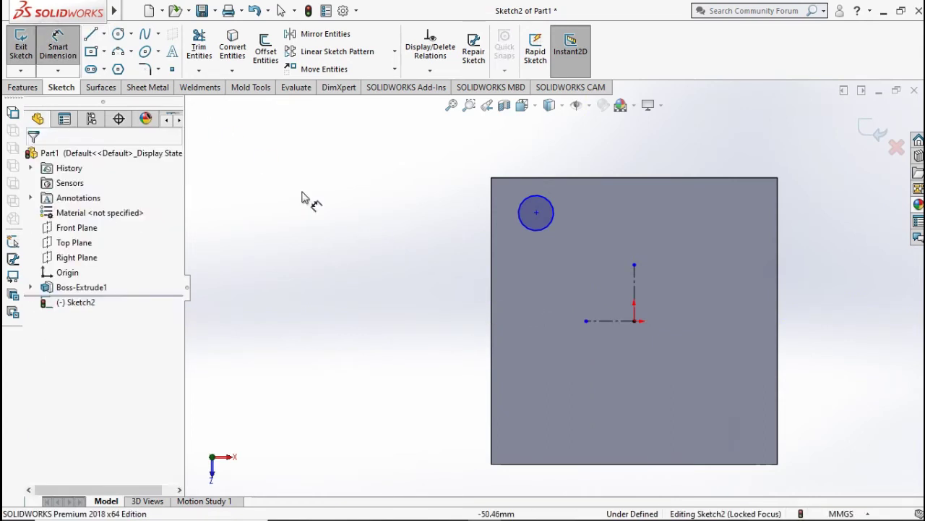
left_click(521, 223)
left_click(420, 224)
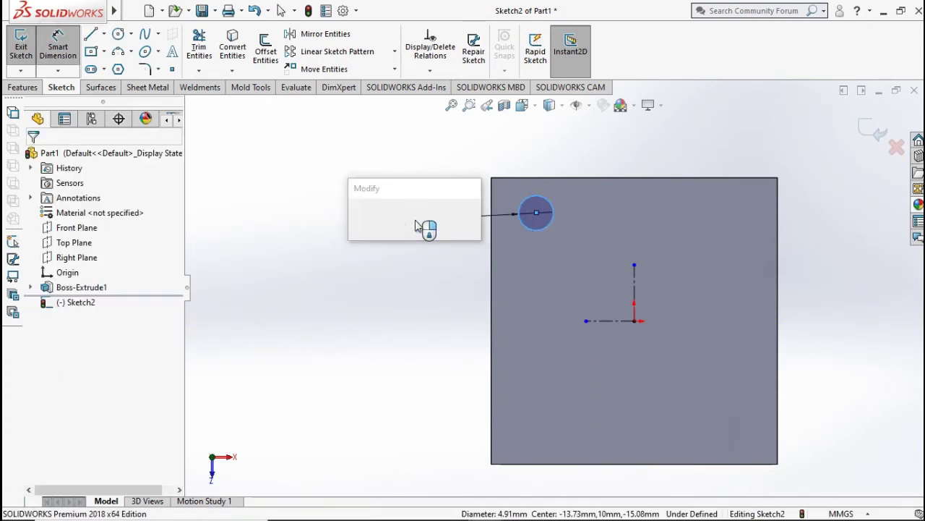
type("3")
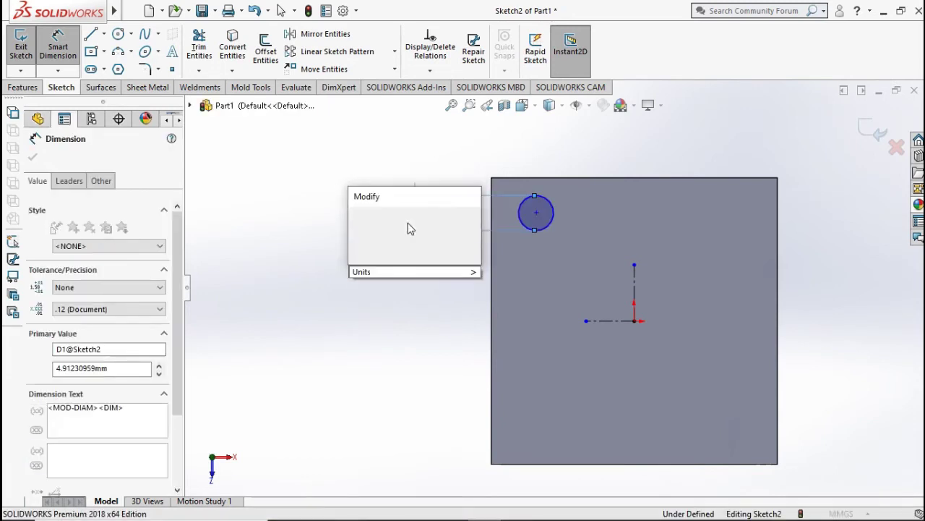
left_click(357, 217)
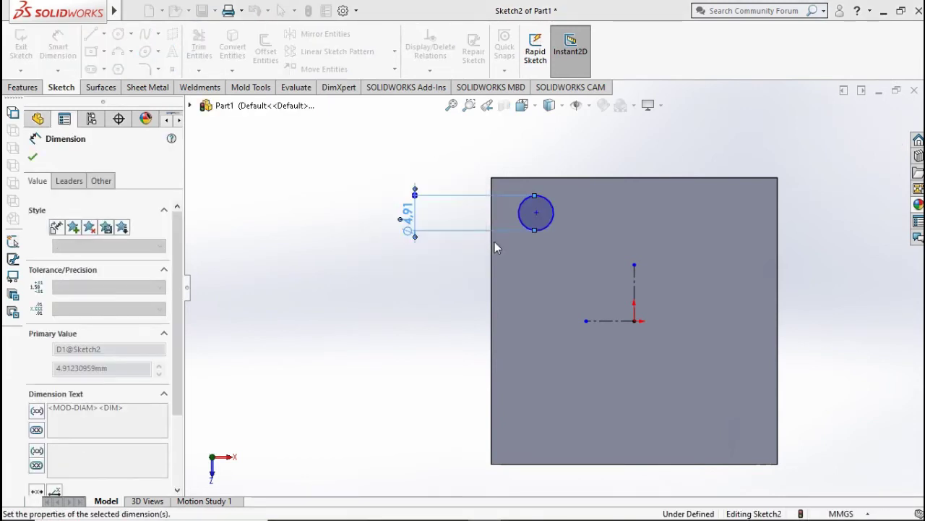
Locate the circle 8 mm from the block's top edge and 8 mm from its left edge
left_click(536, 213)
left_click(546, 178)
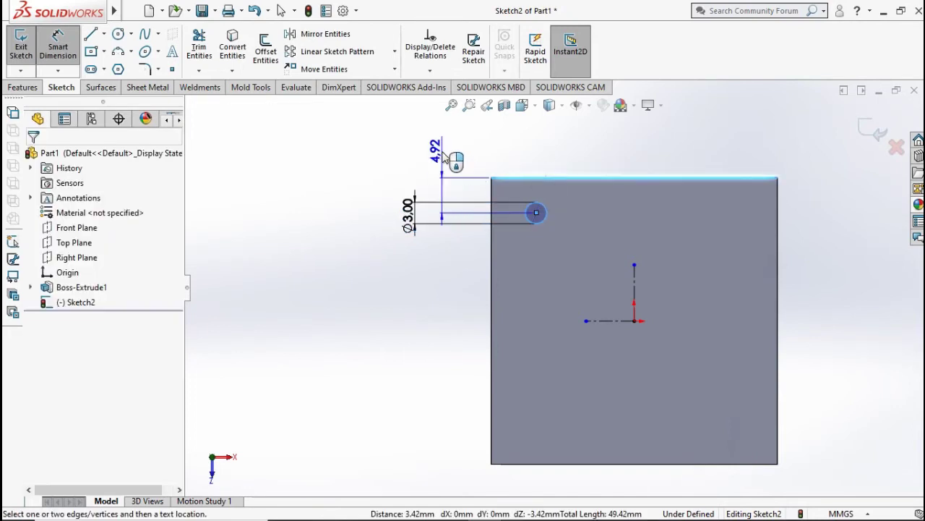
left_click(444, 156)
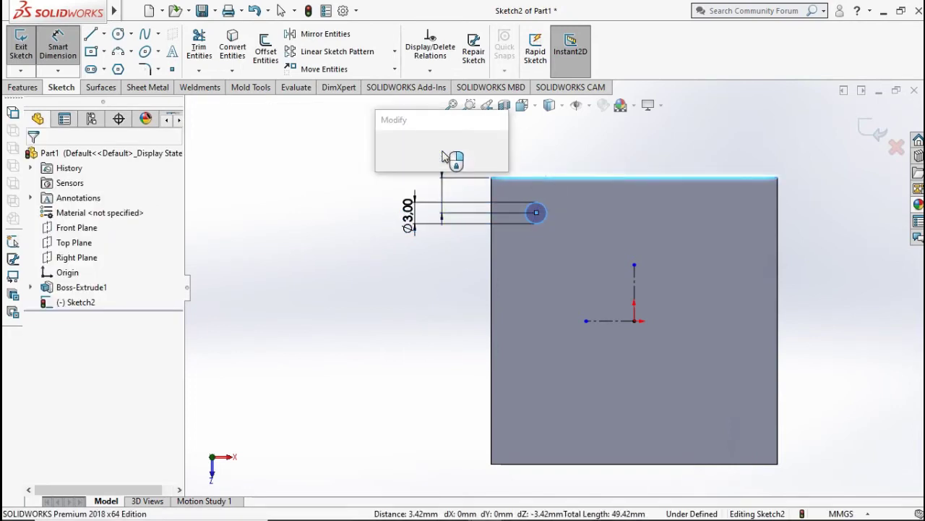
type("8")
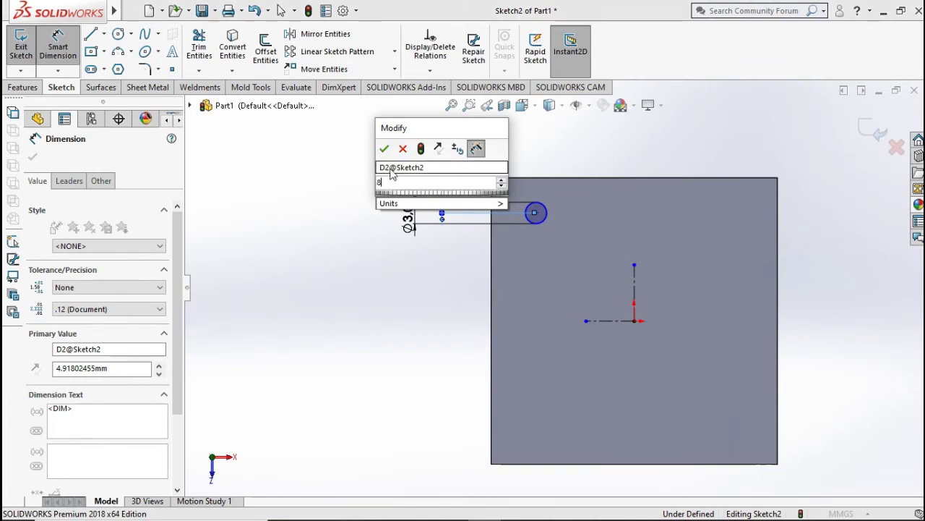
left_click(384, 148)
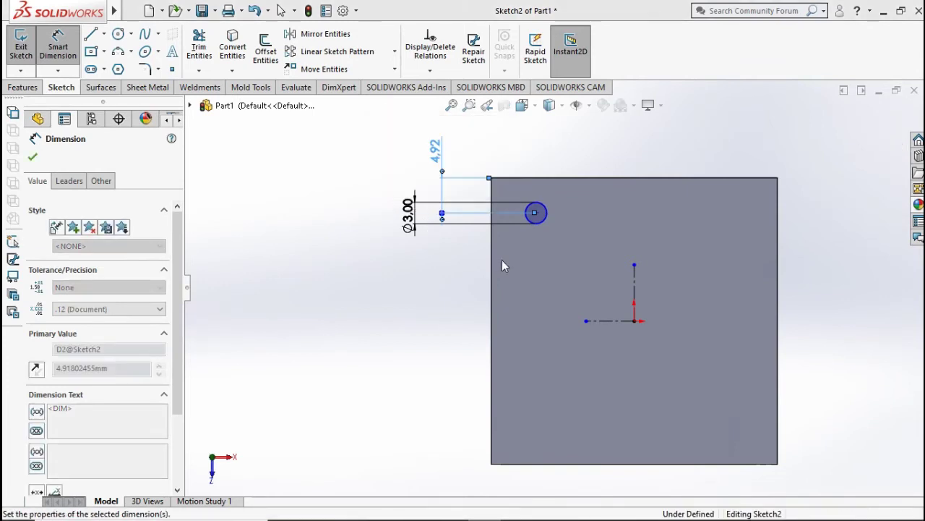
left_click(545, 243)
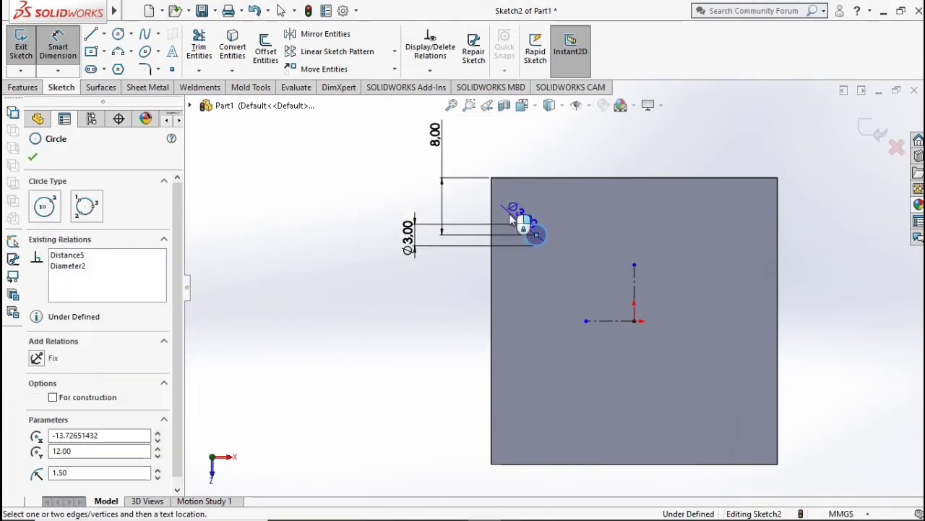
left_click(493, 210)
left_click(508, 148)
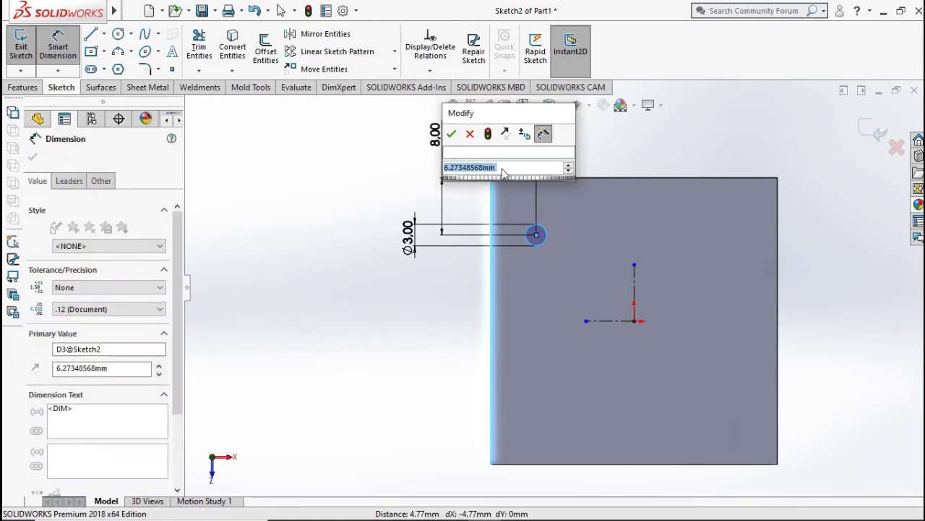
type("8")
left_click(470, 134)
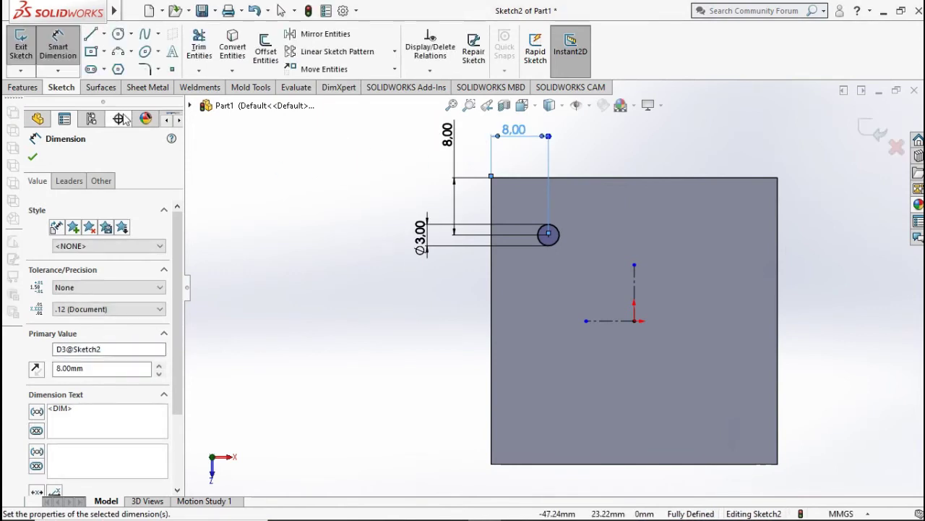
left_click(33, 157)
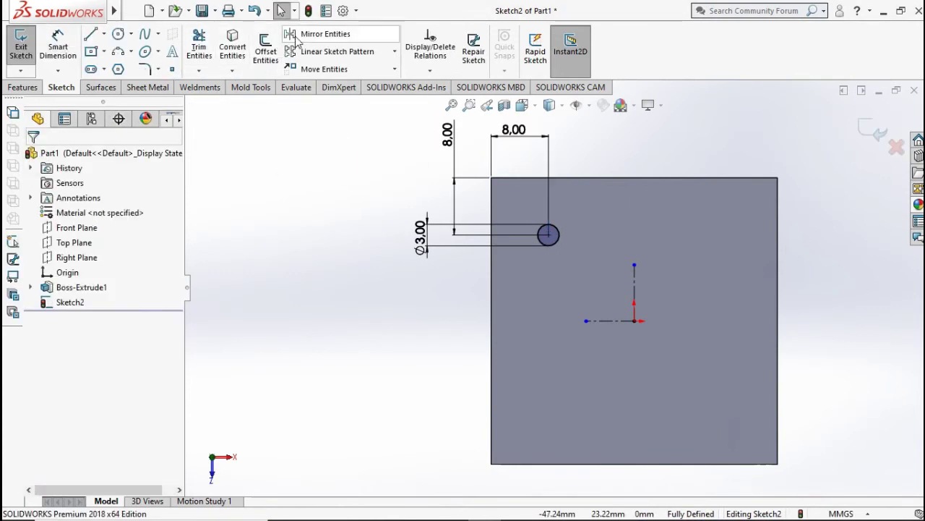
left_click(322, 34)
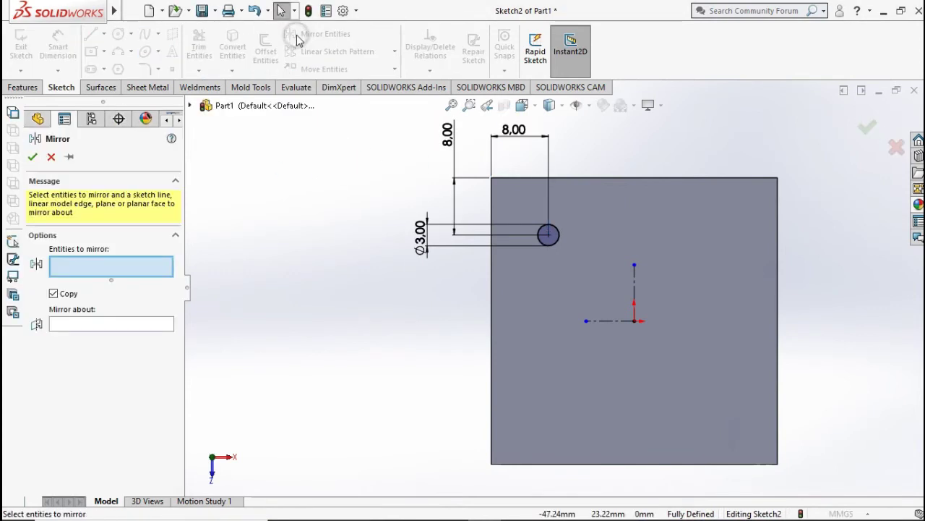
Mirror the corner circle about the vertical centerline
left_click(551, 244)
left_click(148, 326)
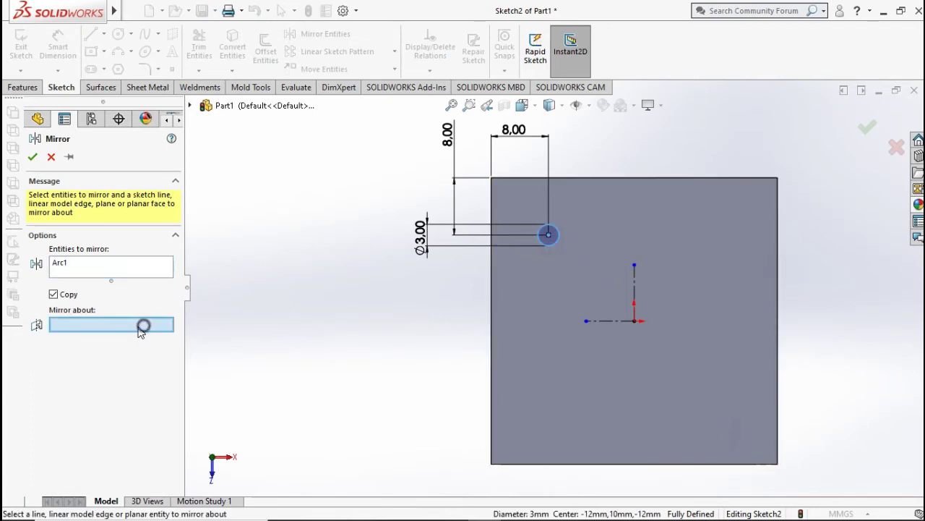
left_click(634, 289)
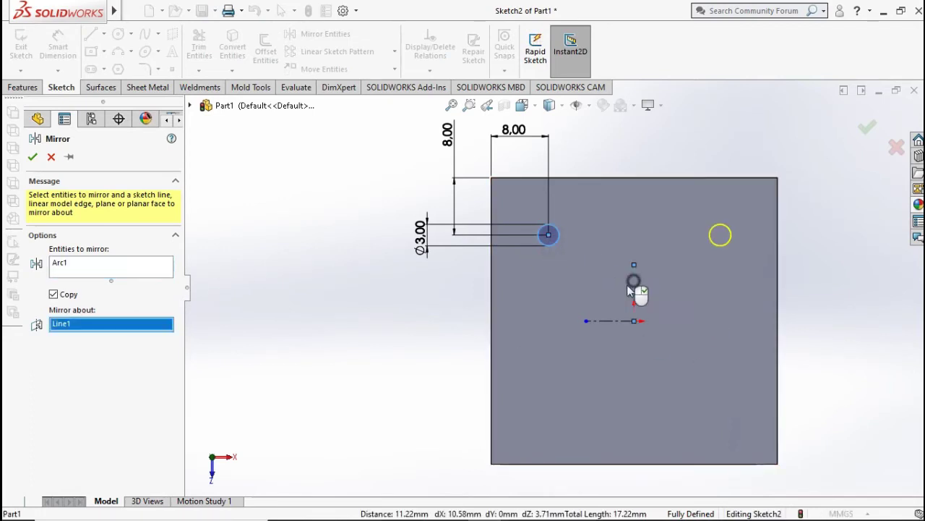
left_click(30, 160)
Mirror both top circles about the horizontal centerline to complete four circles
left_click(305, 34)
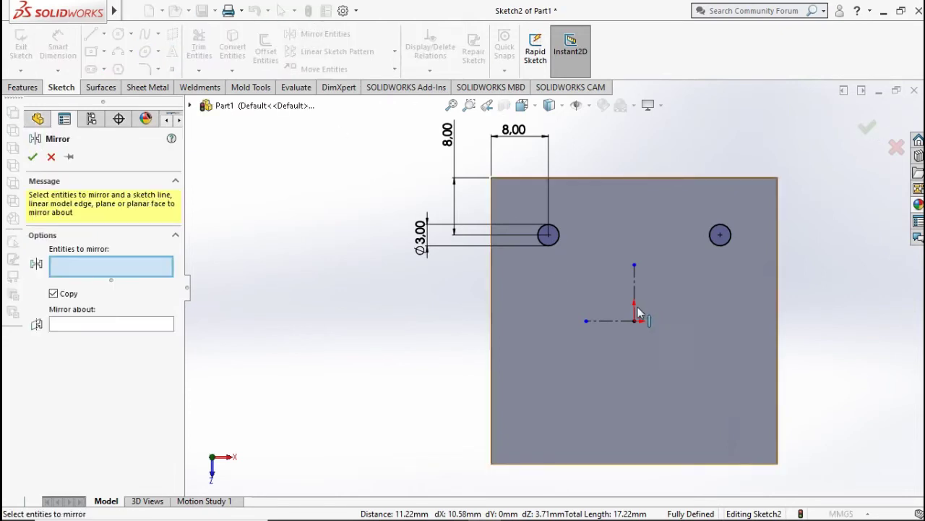
left_click(553, 237)
left_click(732, 244)
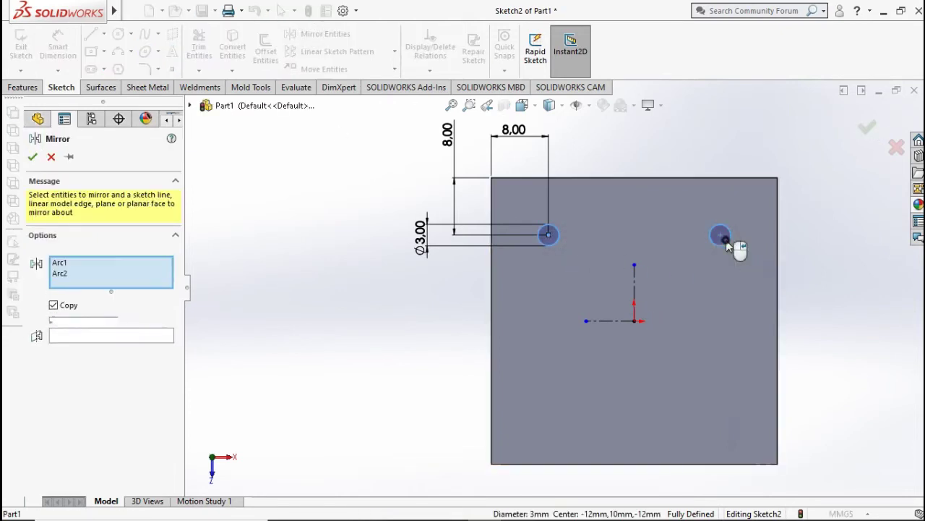
left_click(107, 337)
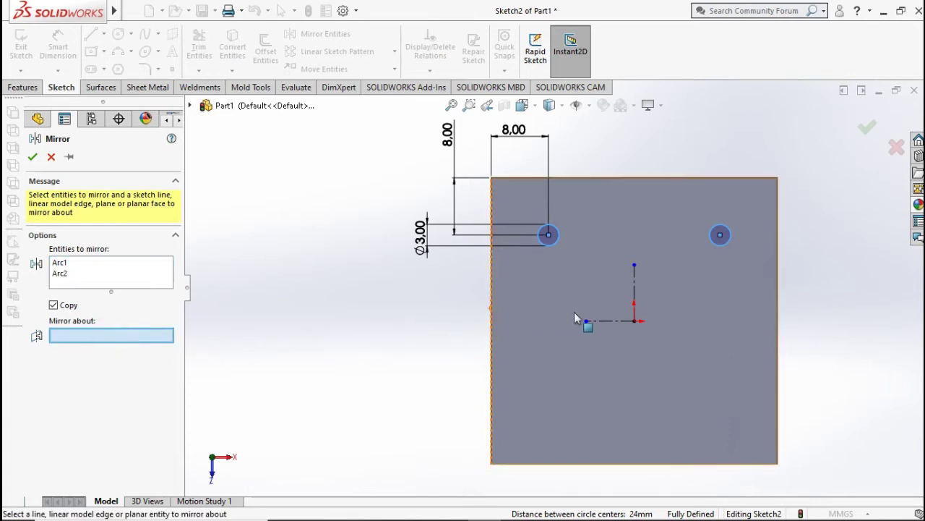
left_click(606, 320)
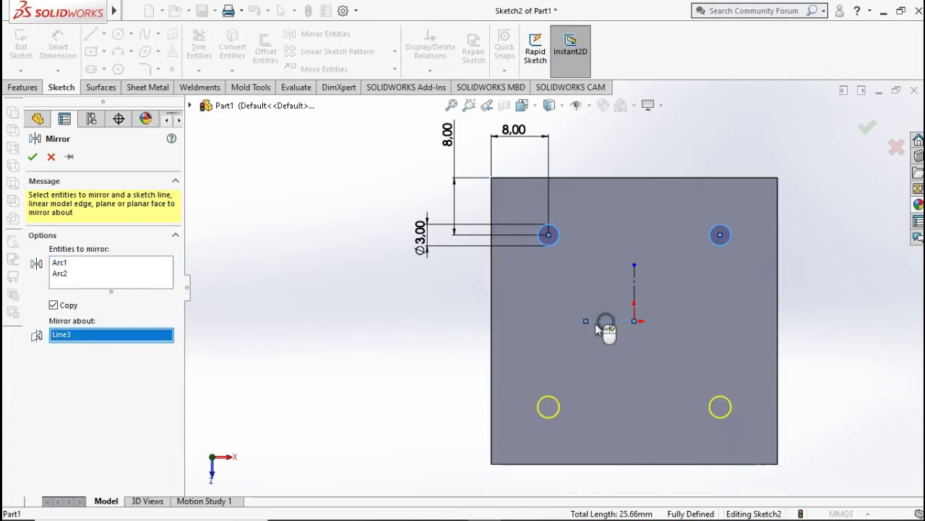
left_click(870, 130)
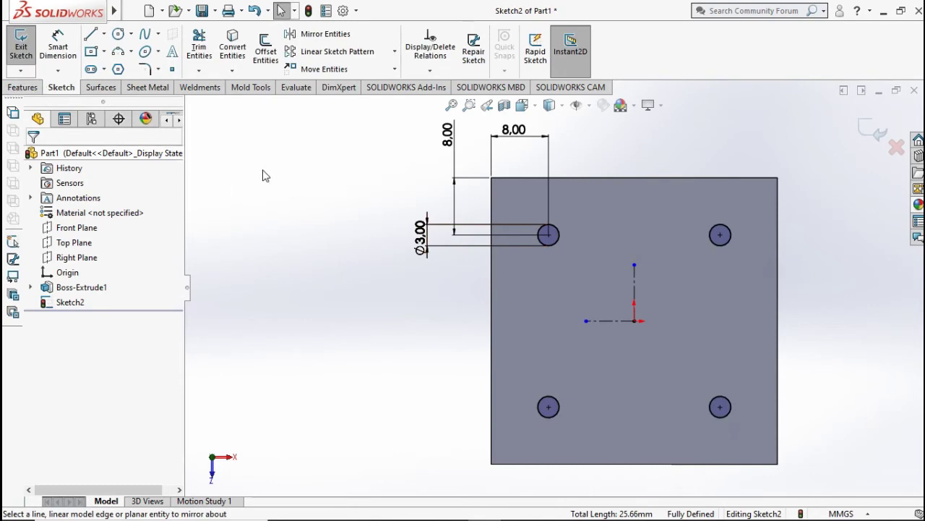
key("ctrl+7")
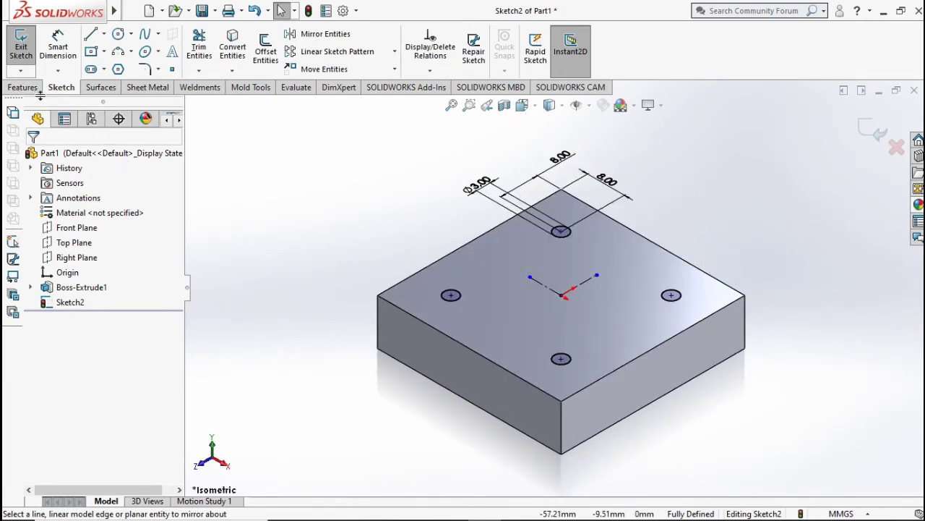
Extruded Cut the four 3 mm circles with Through All depth
left_click(30, 88)
left_click(216, 55)
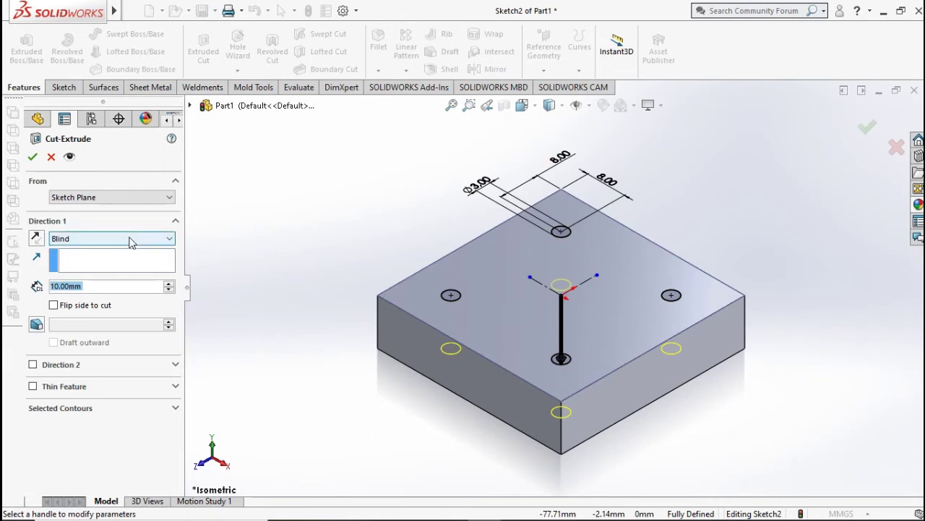
left_click(127, 242)
left_click(121, 259)
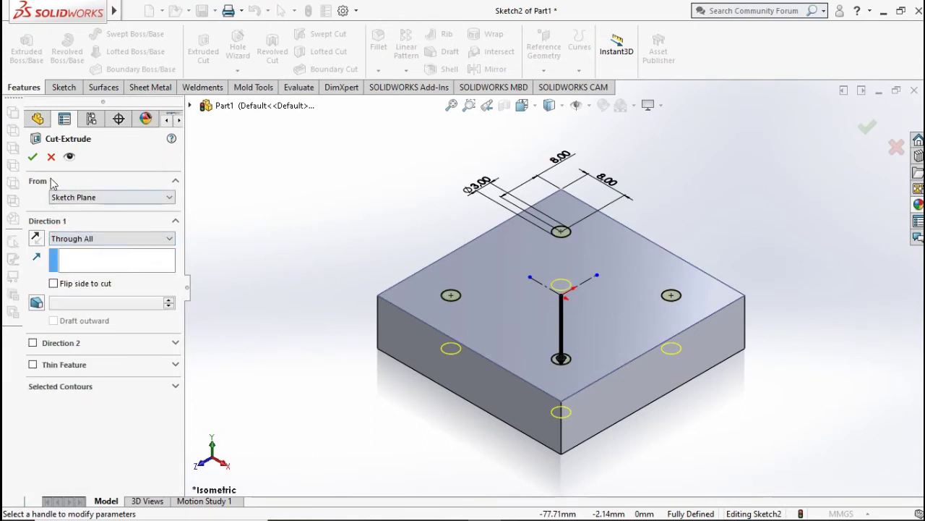
key("Return")
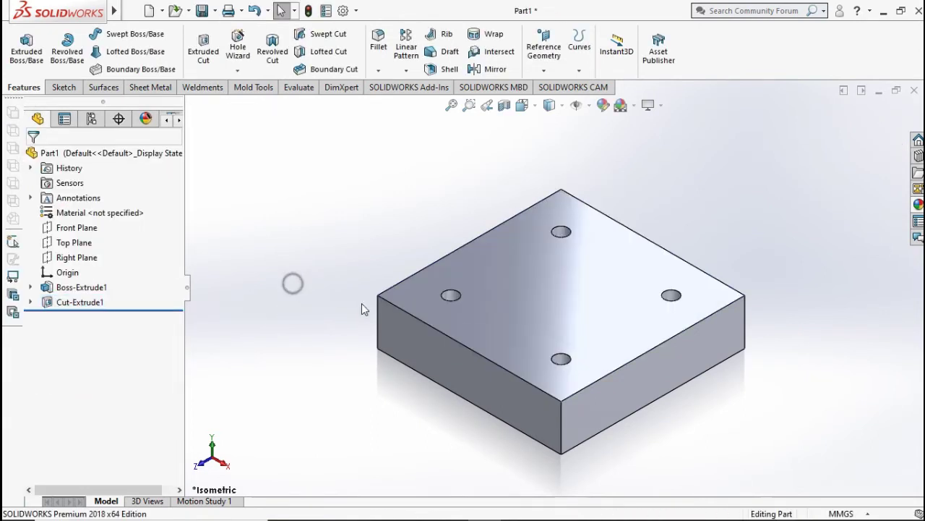
left_click(566, 313)
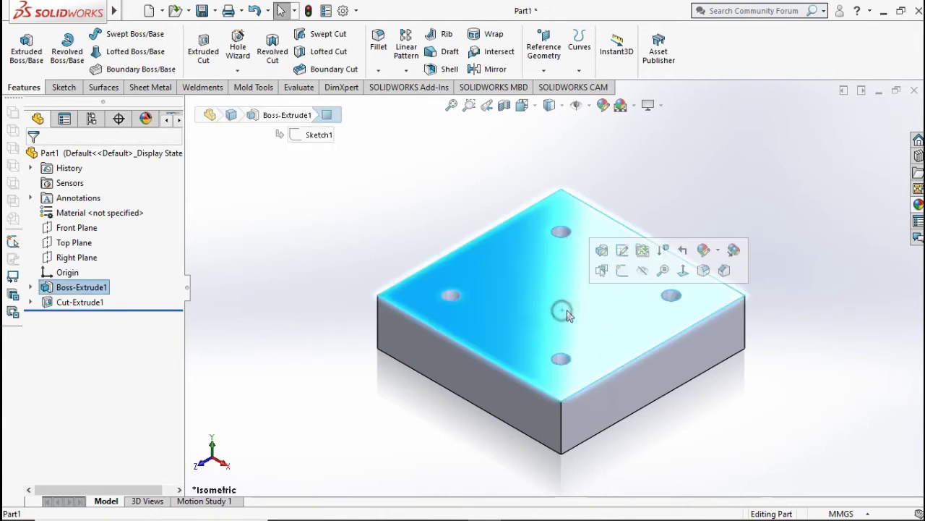
Start a sketch on the top face and draw a circle centred on the upper-left hole
left_click(621, 270)
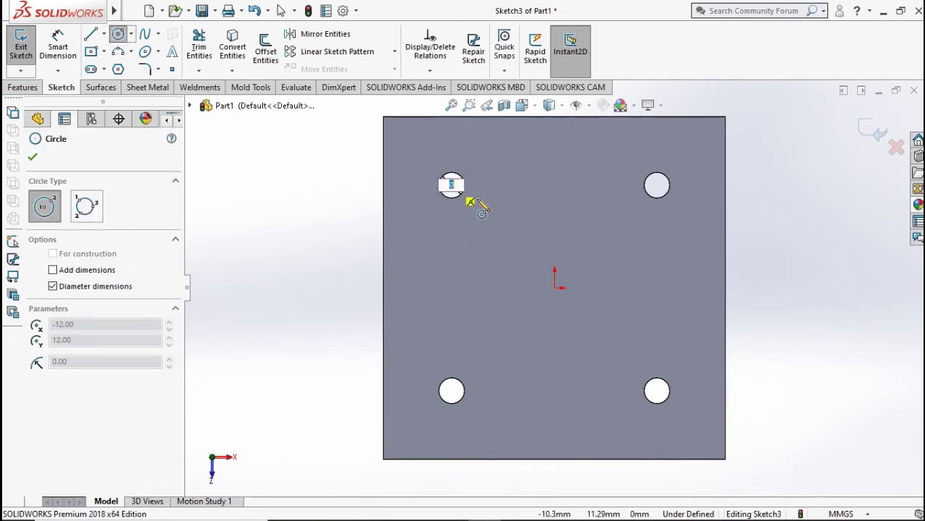
key("Escape")
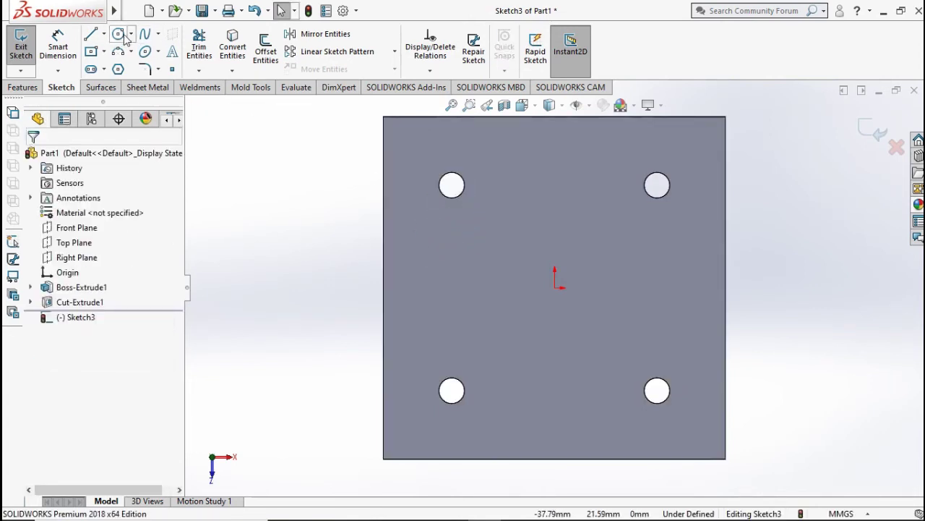
left_click(119, 36)
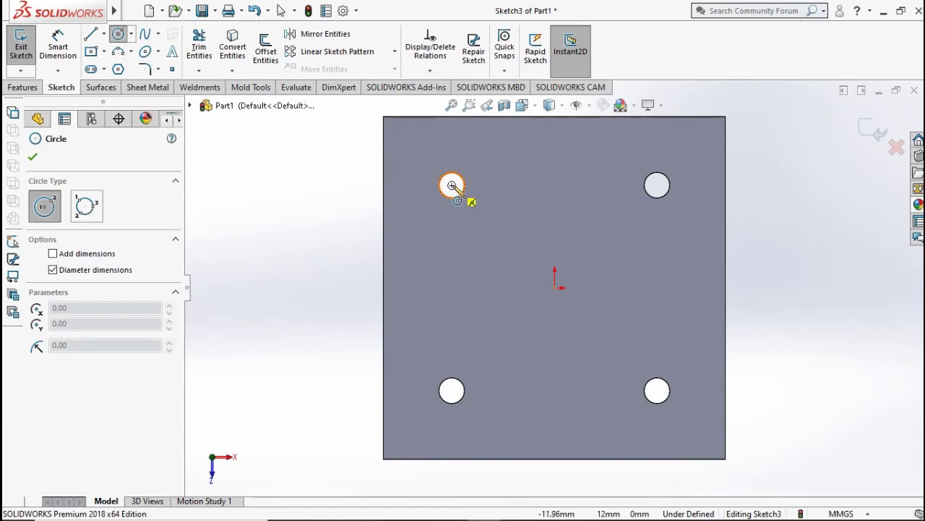
left_click(452, 186)
left_click(427, 208)
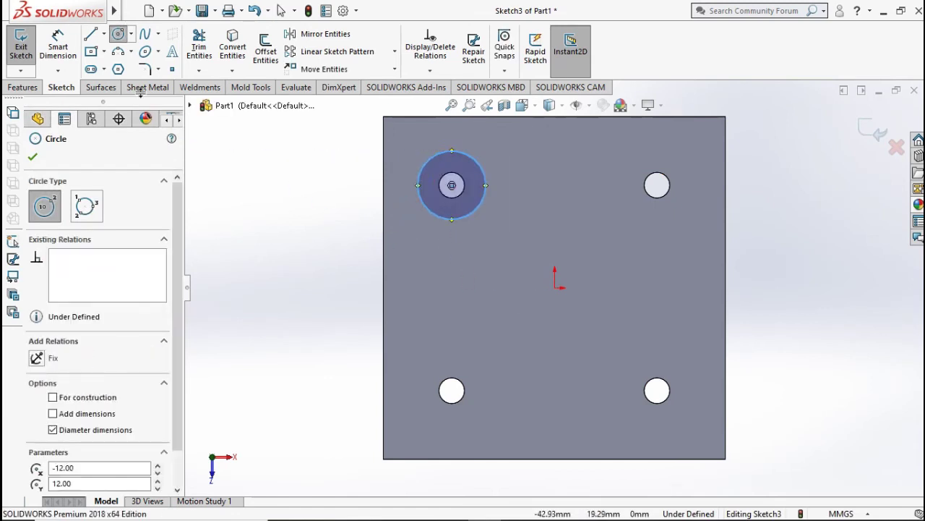
Draw horizontal and vertical construction centerlines from the origin
left_click(103, 34)
left_click(127, 66)
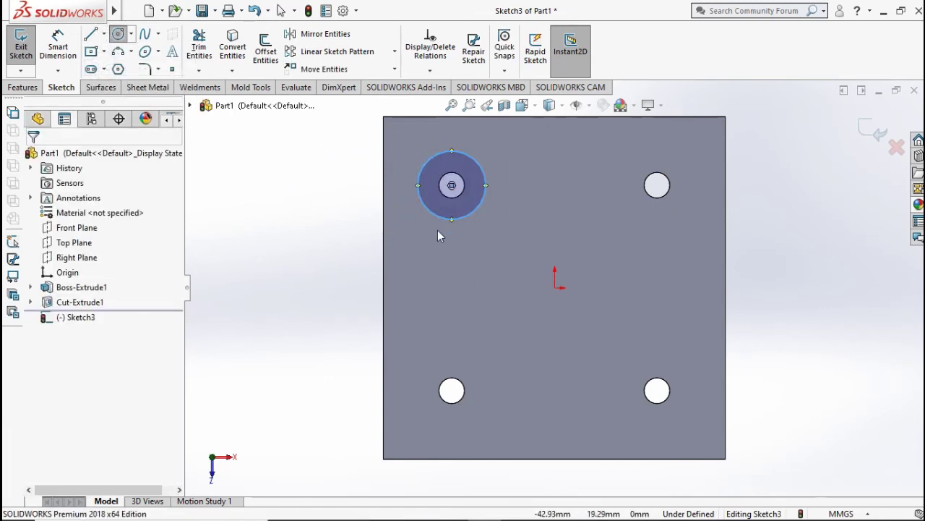
left_click(555, 288)
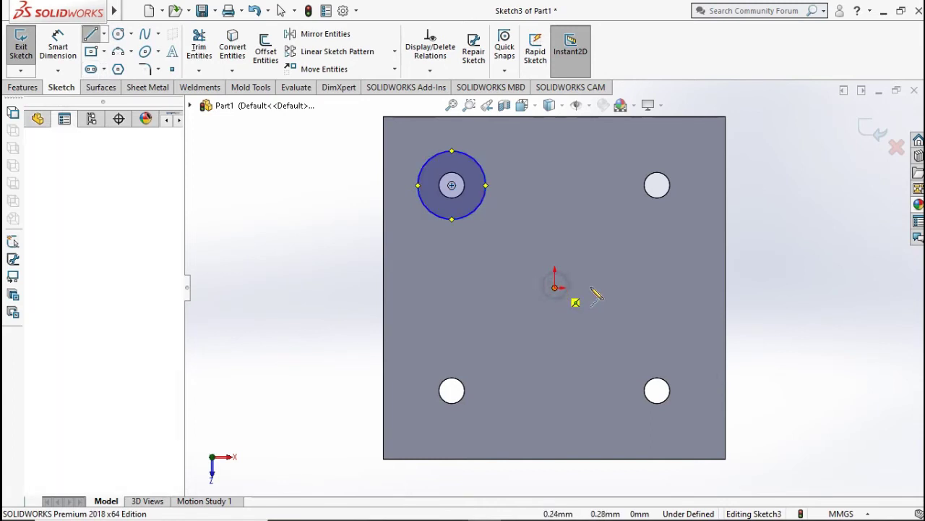
left_click(630, 288)
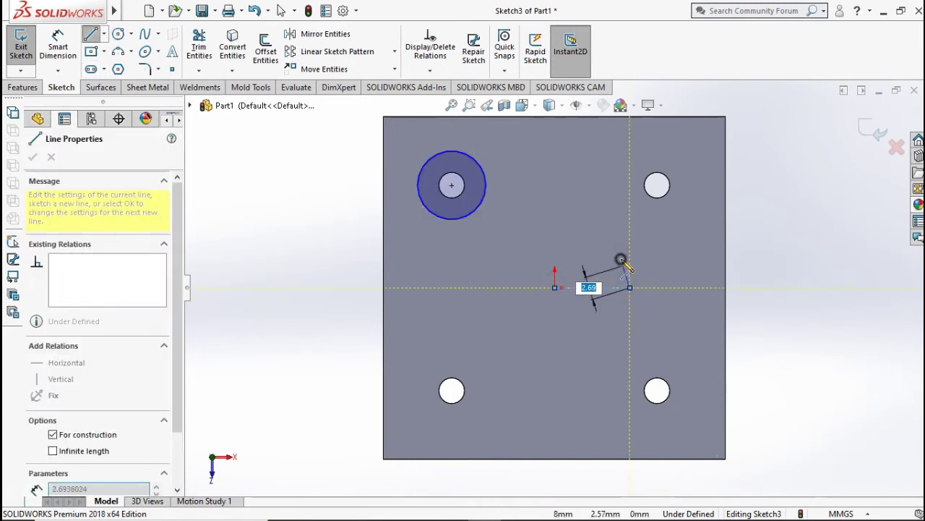
key("Escape")
left_click(555, 288)
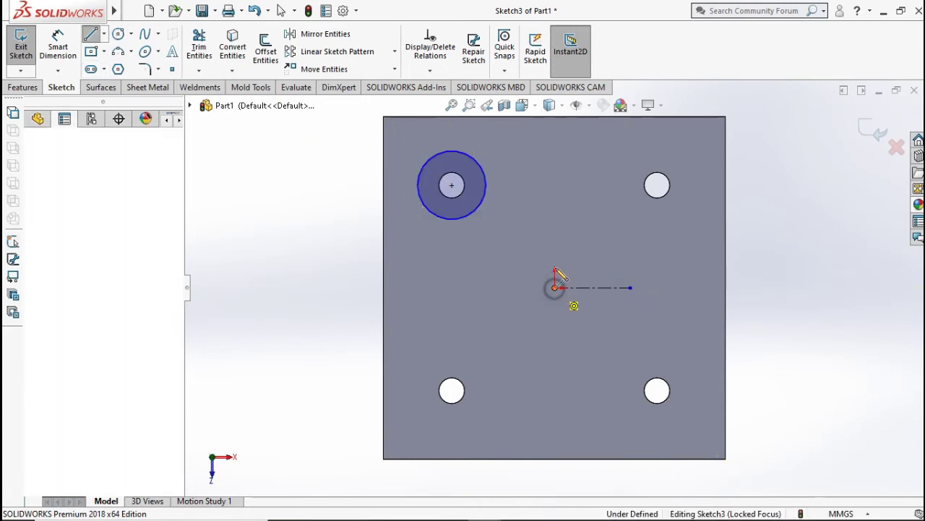
left_click(554, 225)
key("Escape")
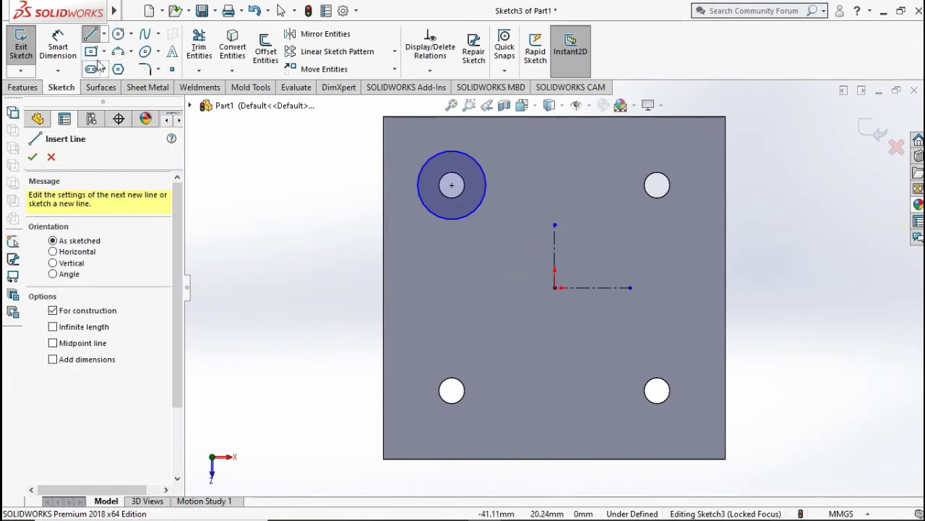
Dimension the new circle to a 7 mm diameter
left_click(57, 47)
left_click(439, 214)
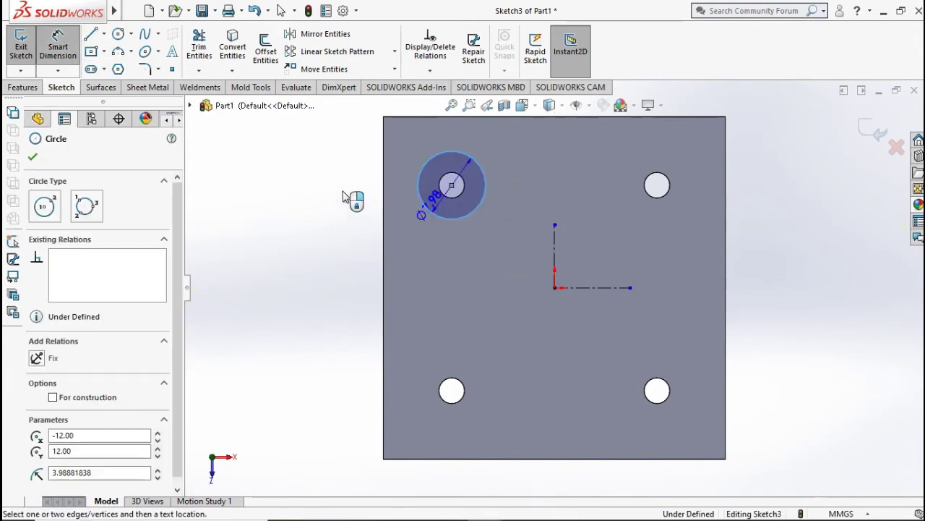
left_click(334, 190)
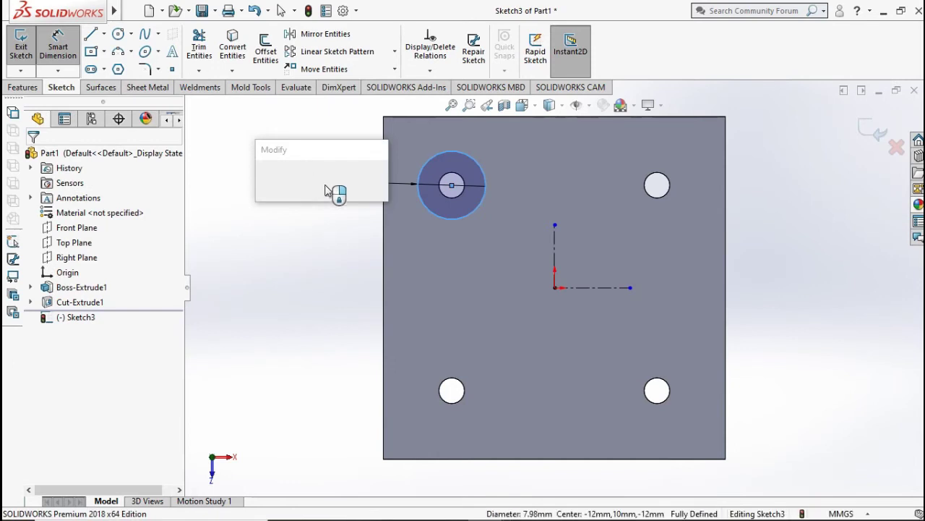
type("7")
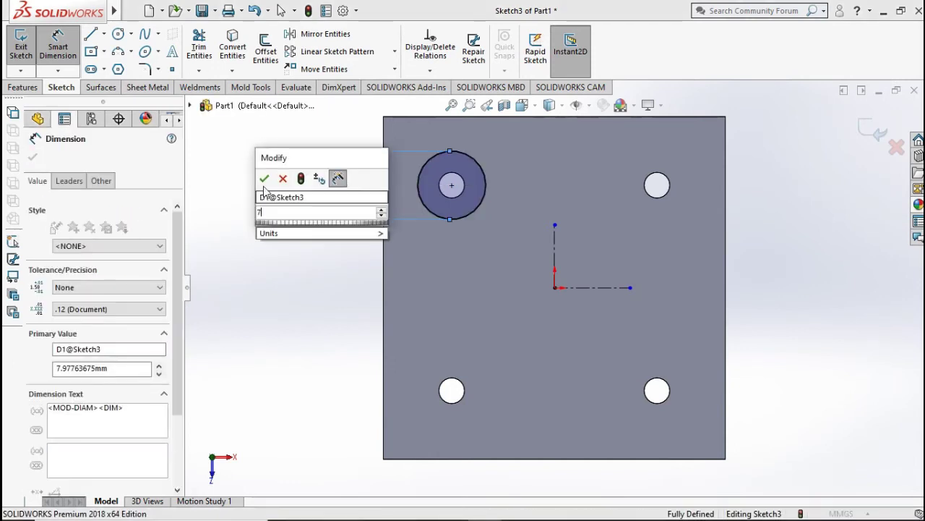
left_click(264, 179)
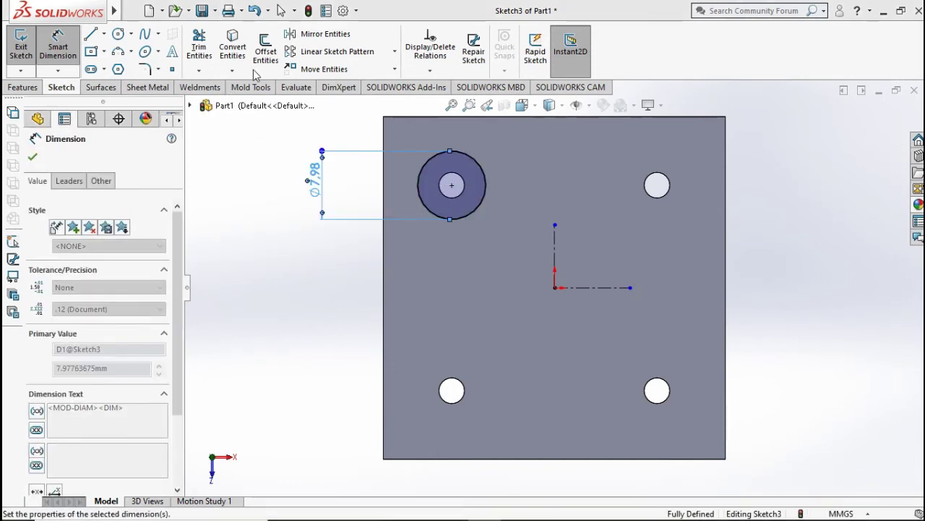
Mirror the 7 mm circle about the vertical centerline onto the upper-right hole
left_click(308, 34)
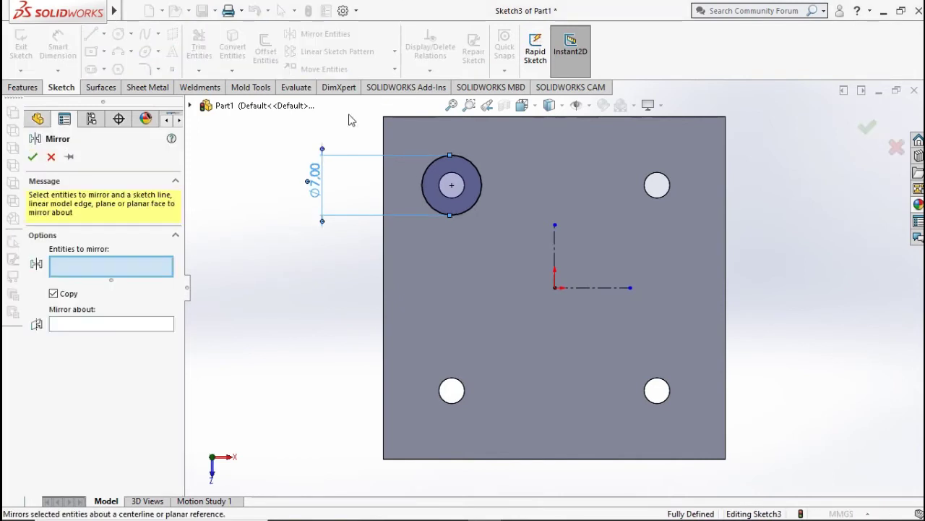
left_click(478, 200)
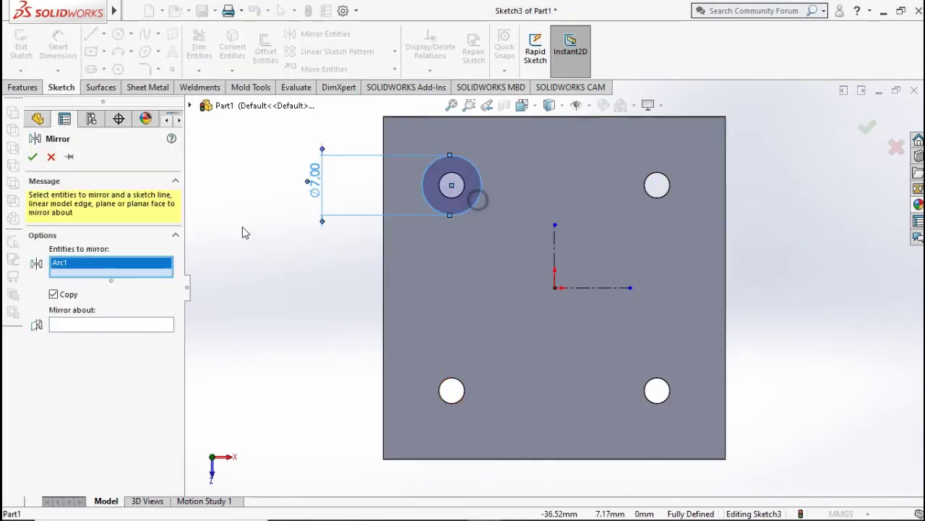
left_click(118, 325)
left_click(555, 259)
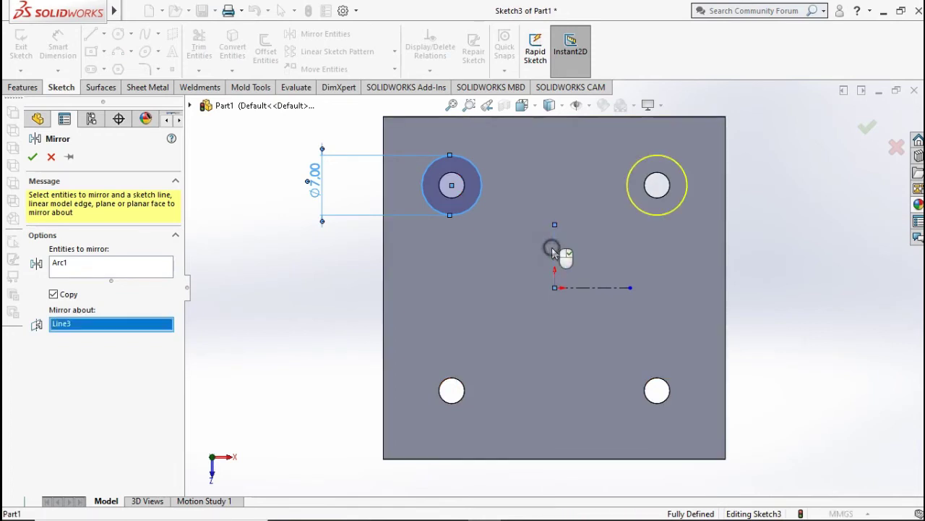
left_click(33, 156)
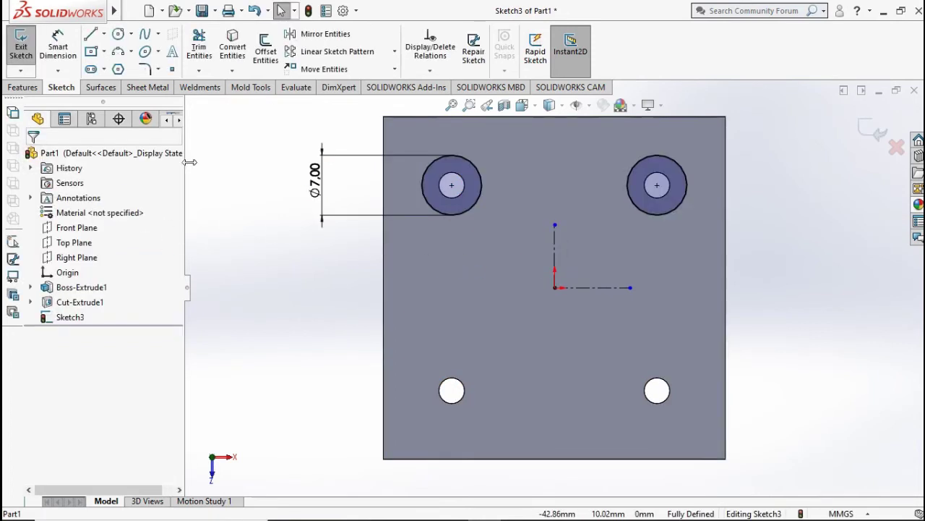
Mirror both upper circles about the horizontal centerline onto the bottom holes
left_click(318, 34)
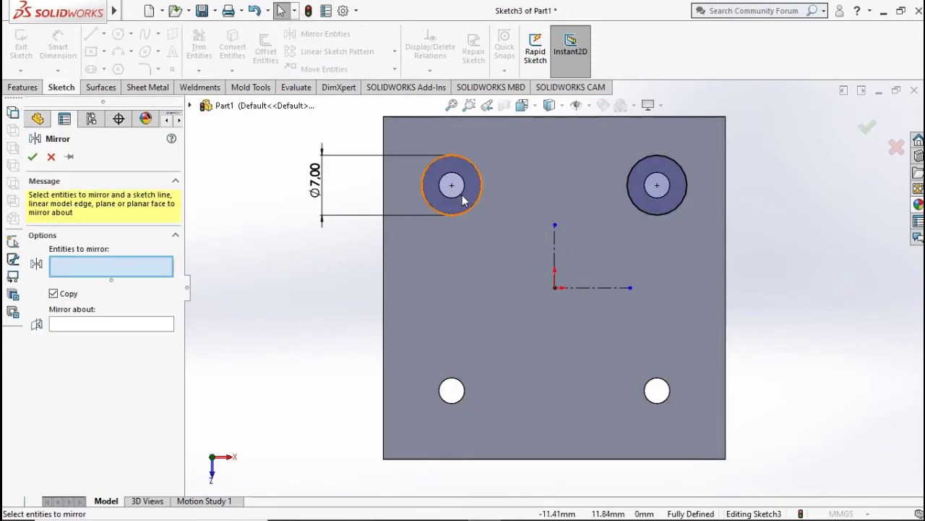
left_click(467, 214)
left_click(663, 212)
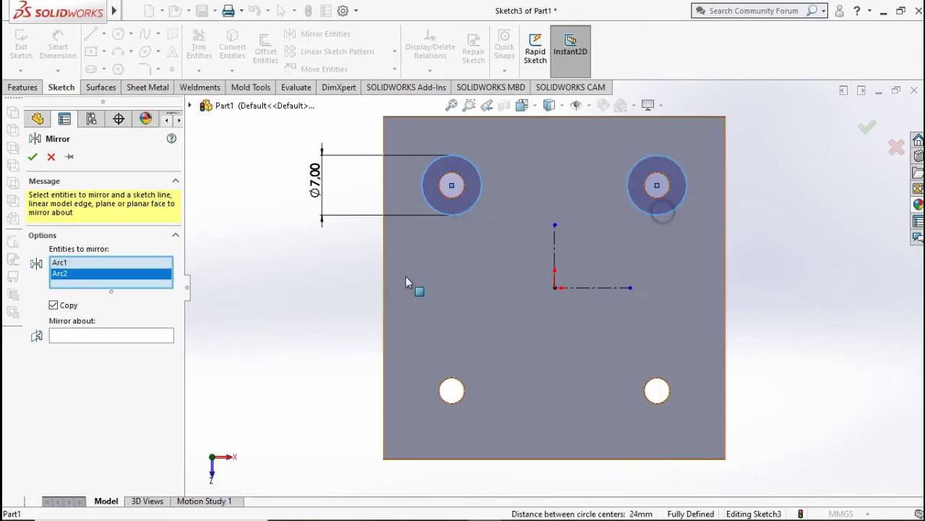
left_click(145, 341)
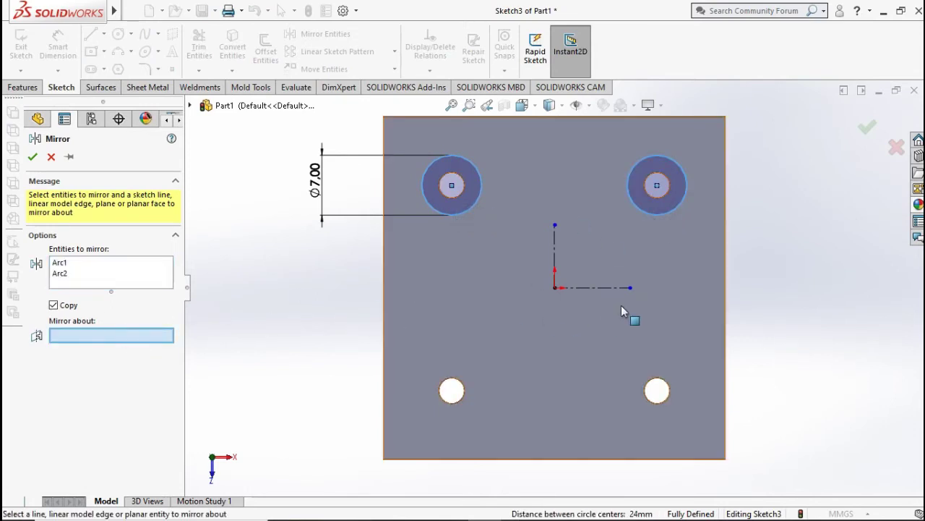
left_click(605, 288)
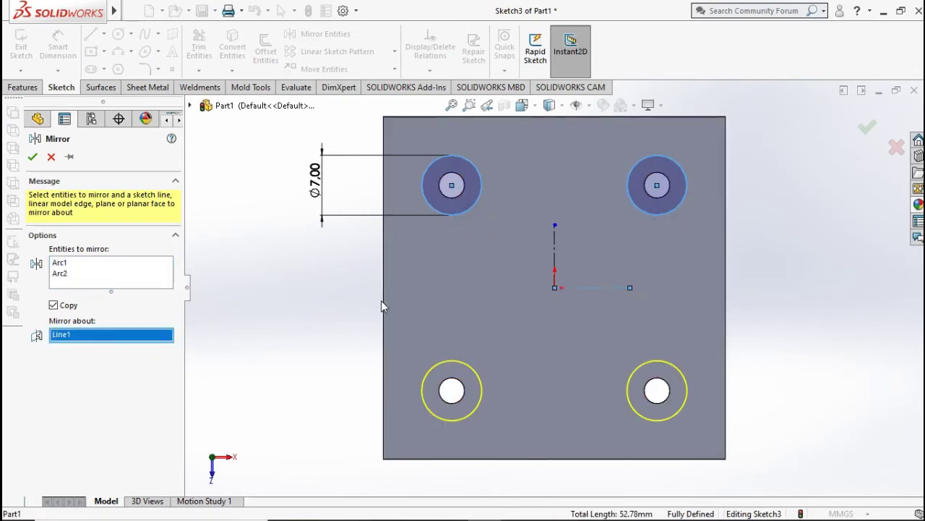
left_click(31, 157)
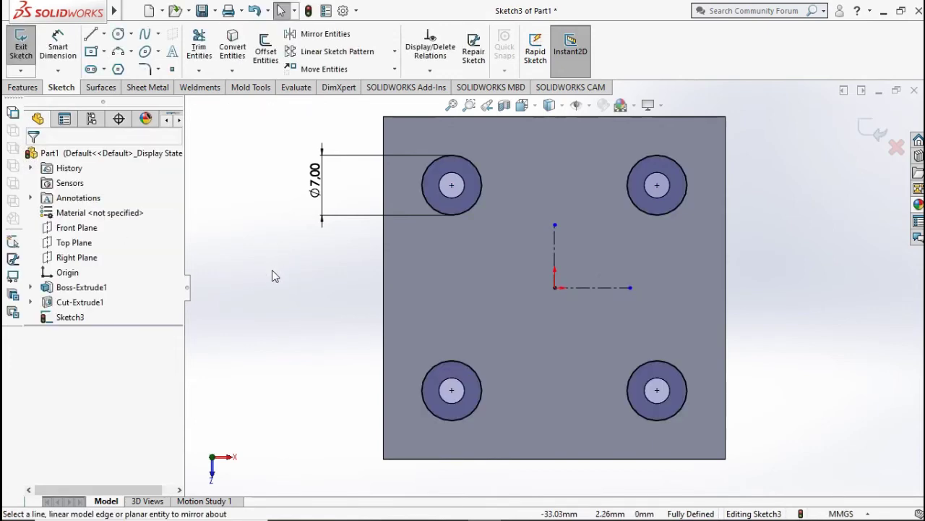
key("ctrl+7")
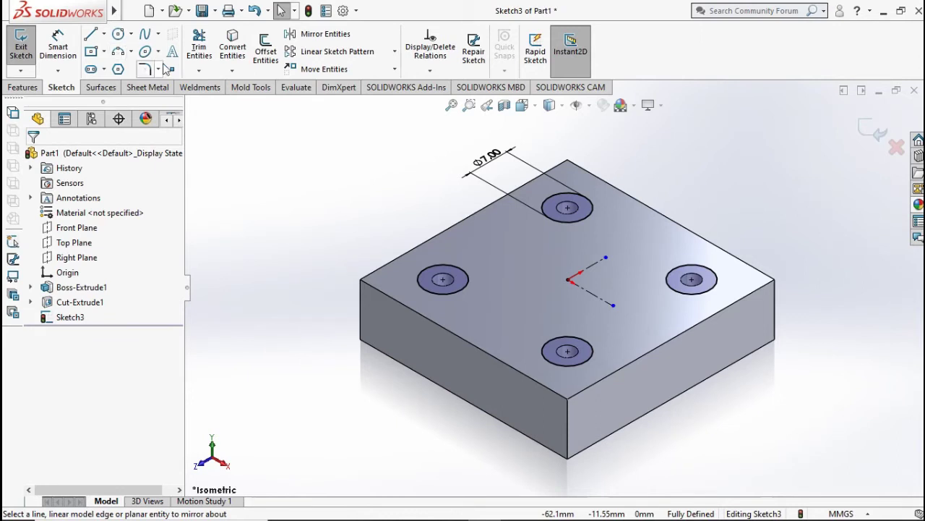
Extruded Cut the four 7 mm circles to a Blind depth of 4 mm
left_click(21, 87)
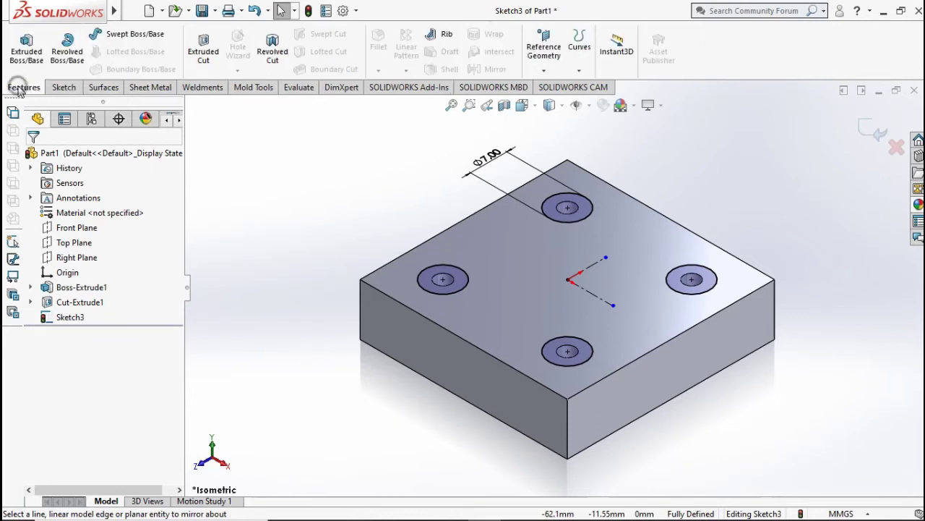
left_click(203, 49)
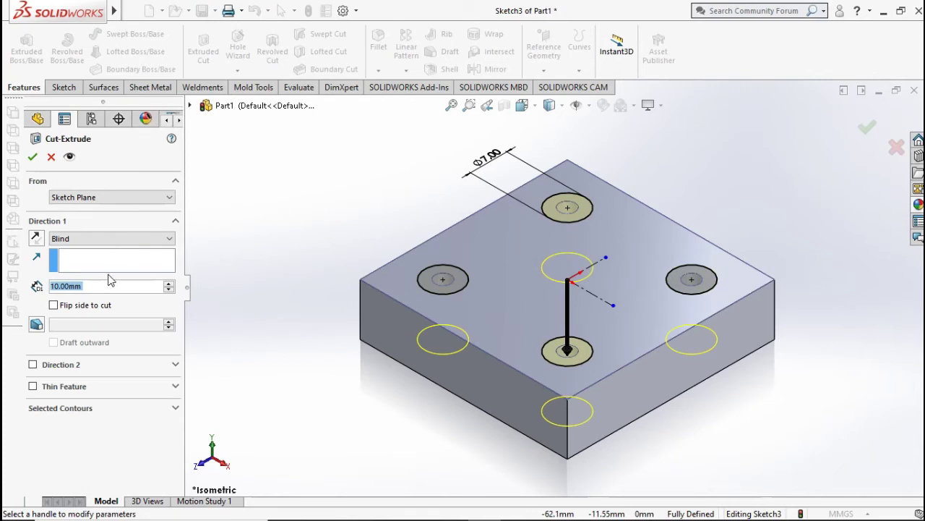
type("4")
key("Return")
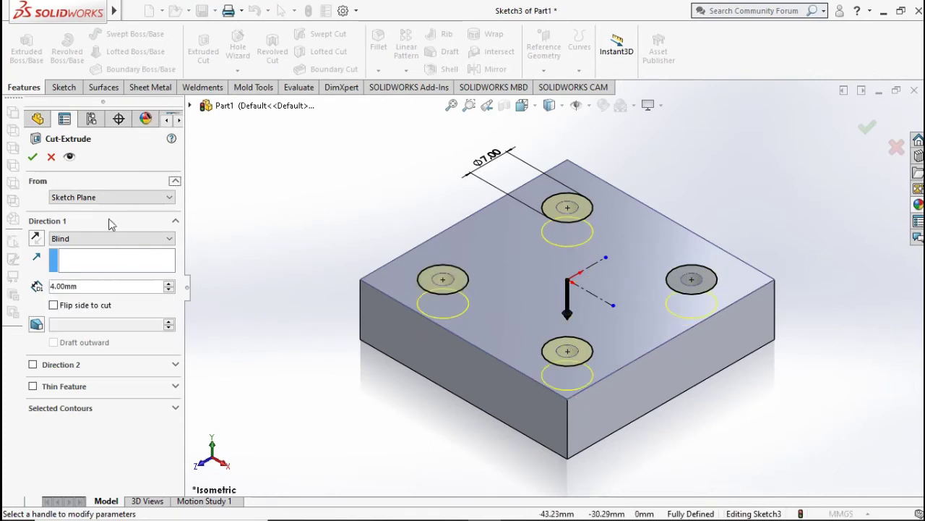
left_click(31, 159)
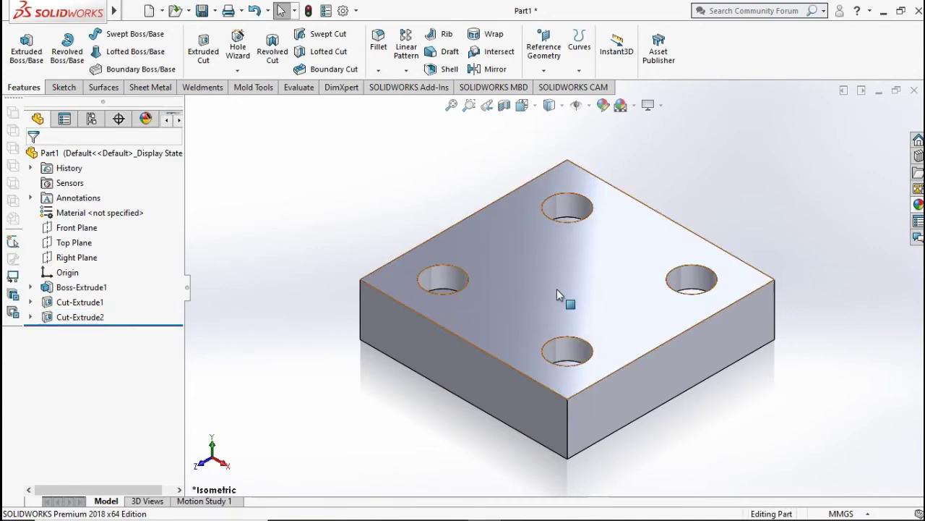
left_click(558, 290)
Start a sketch on the top face and draw a circle centred at the origin
left_click(618, 245)
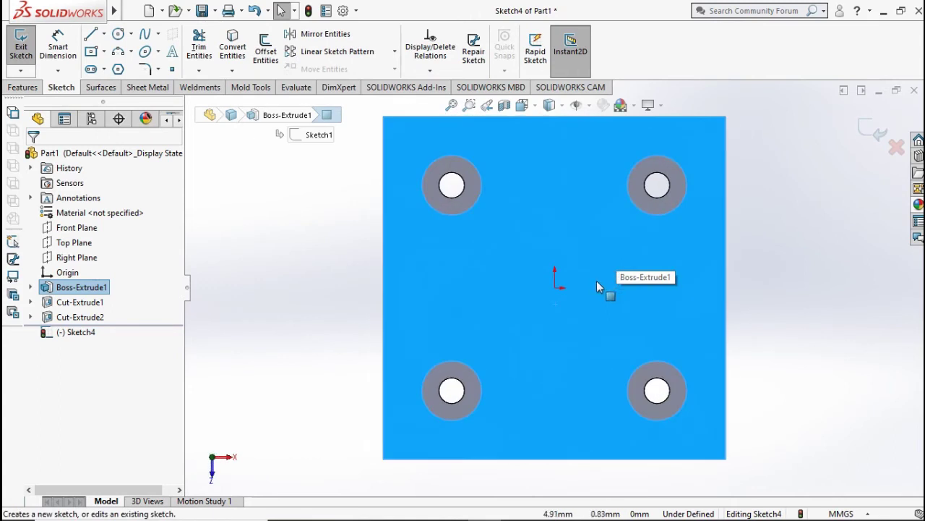
left_click(278, 307)
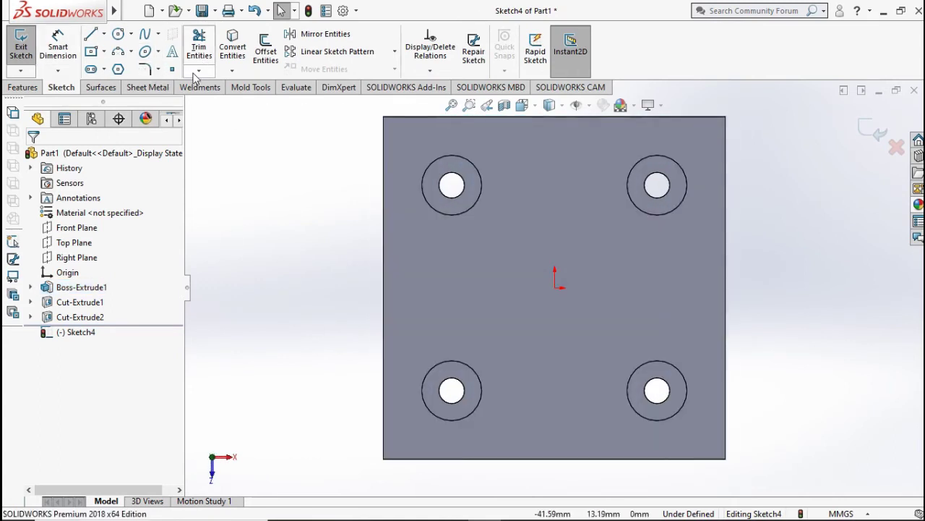
left_click(119, 38)
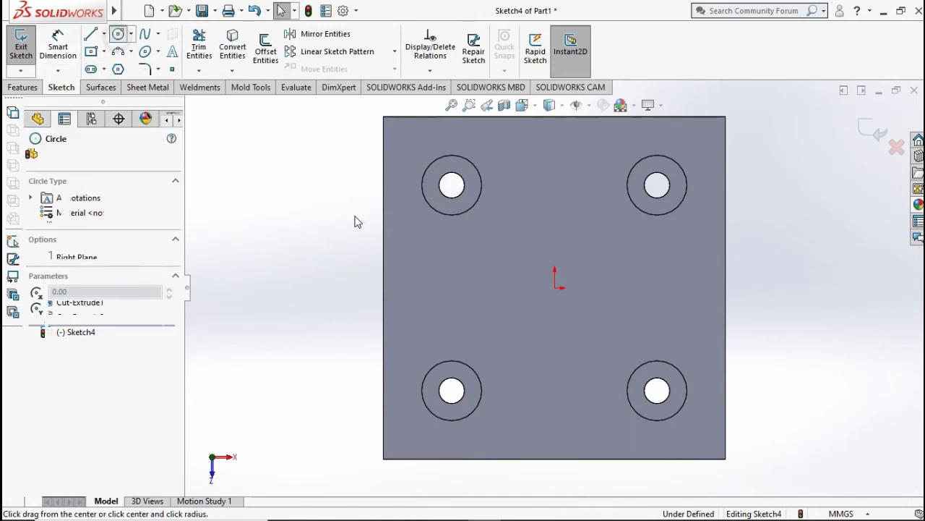
left_click(555, 288)
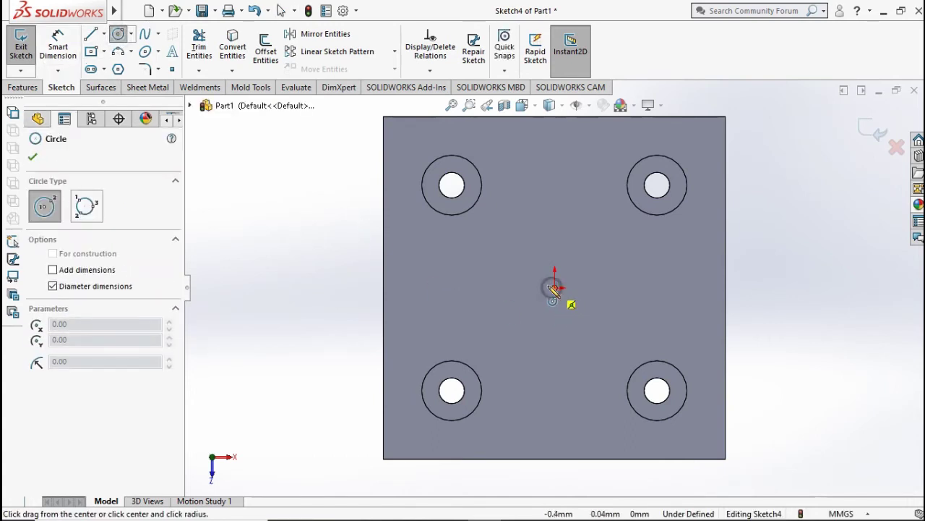
left_click(531, 266)
Dimension the central circle to a 5 mm diameter
left_click(58, 45)
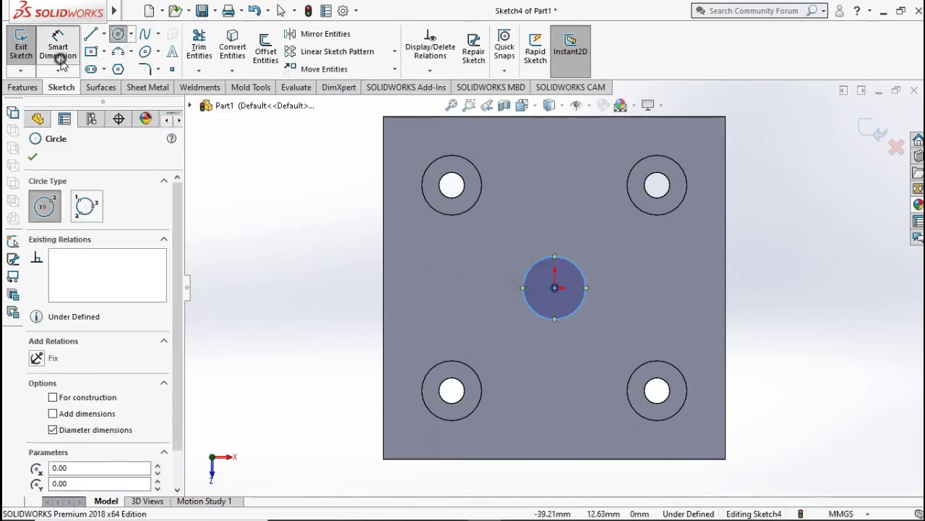
left_click(533, 304)
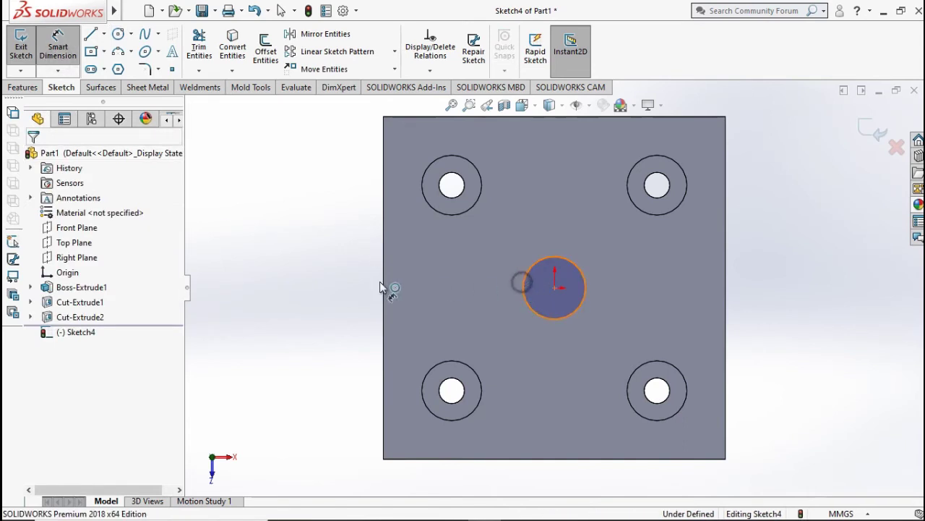
left_click(300, 296)
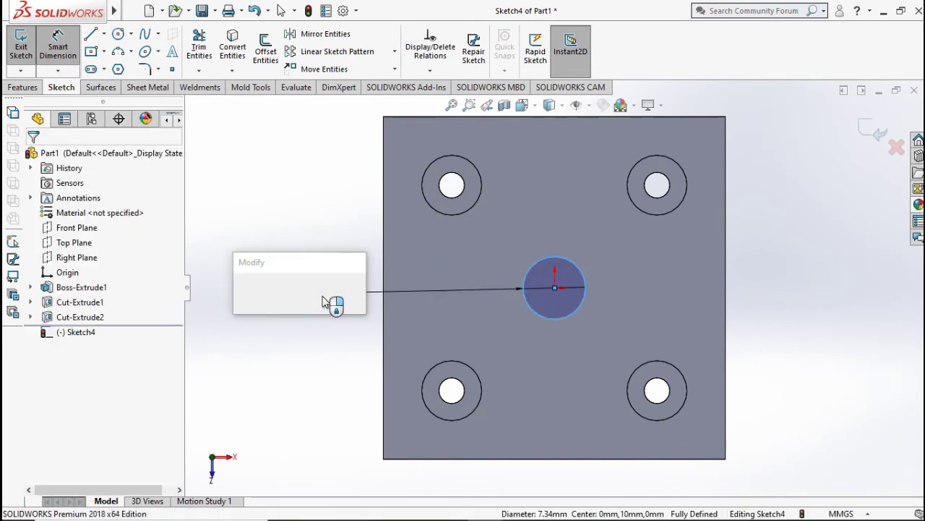
type("5")
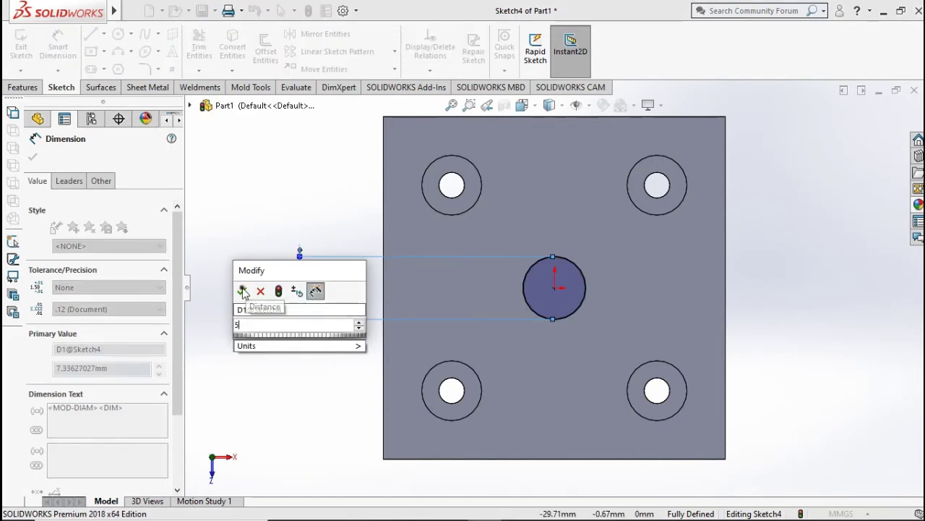
left_click(242, 290)
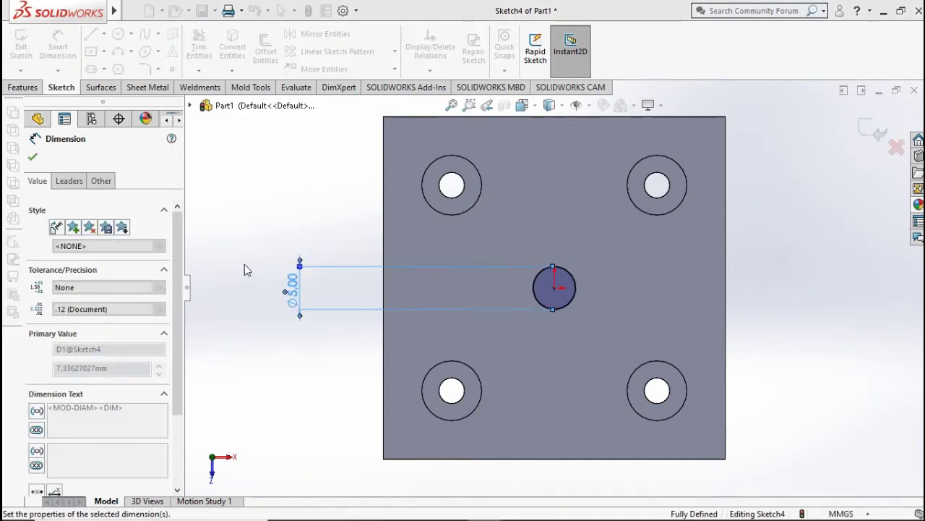
left_click(32, 158)
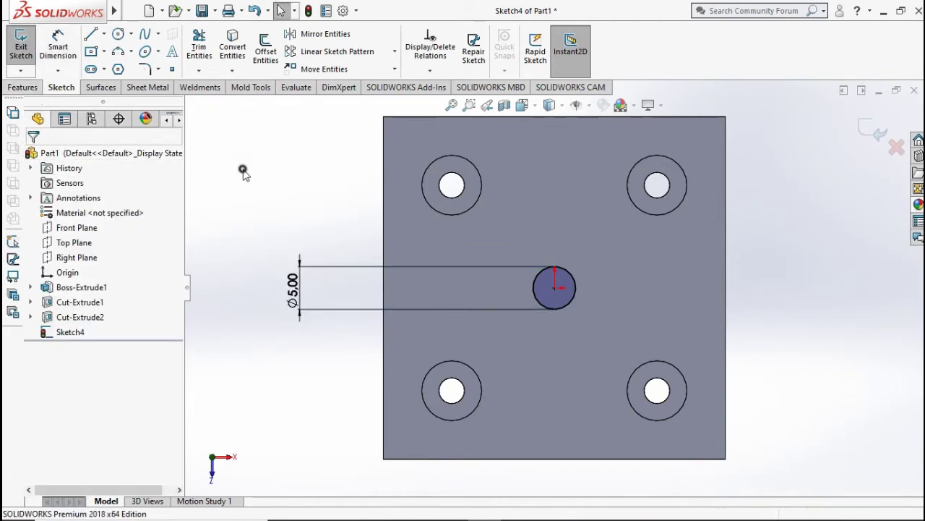
key("ctrl+7")
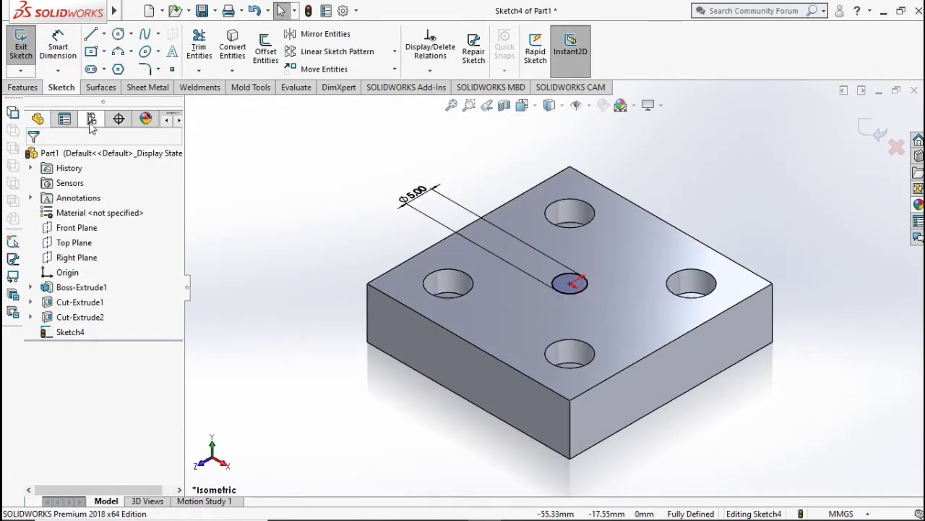
Extruded Cut the central 5 mm circle with Through All depth
left_click(21, 87)
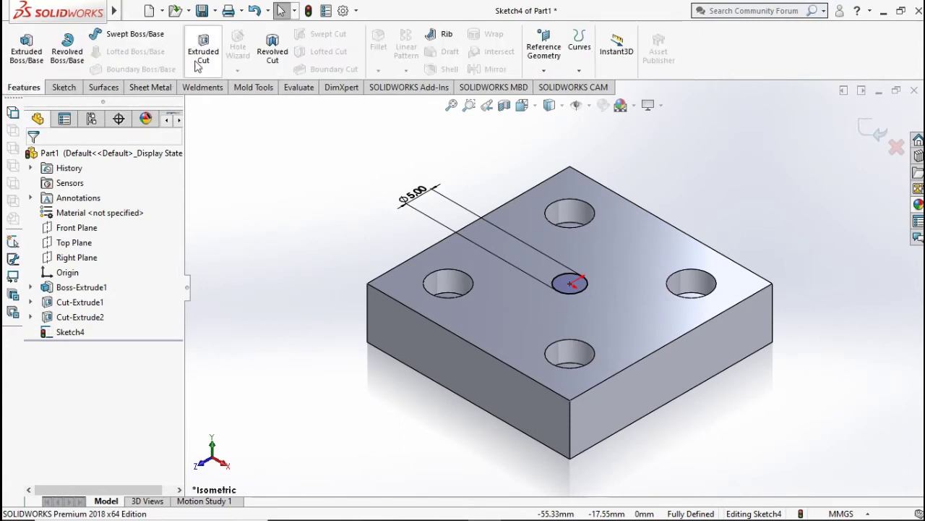
left_click(198, 65)
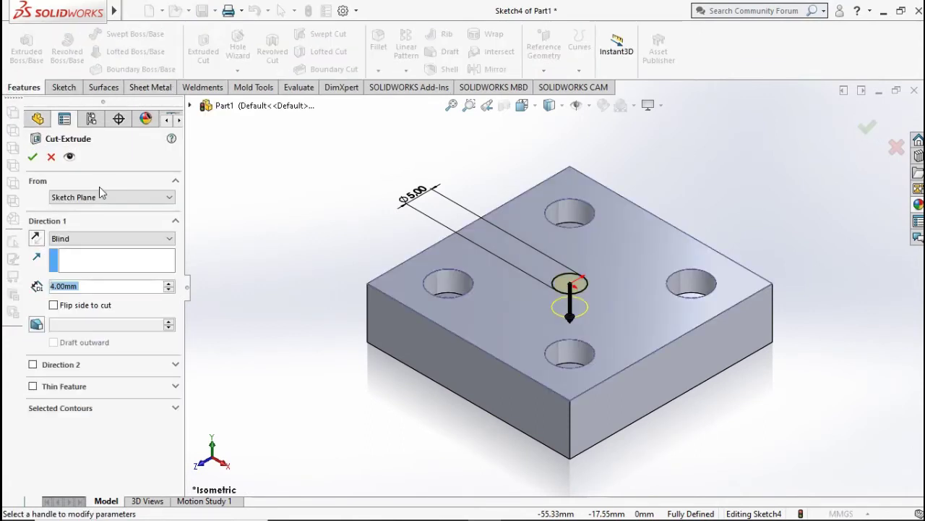
left_click(85, 240)
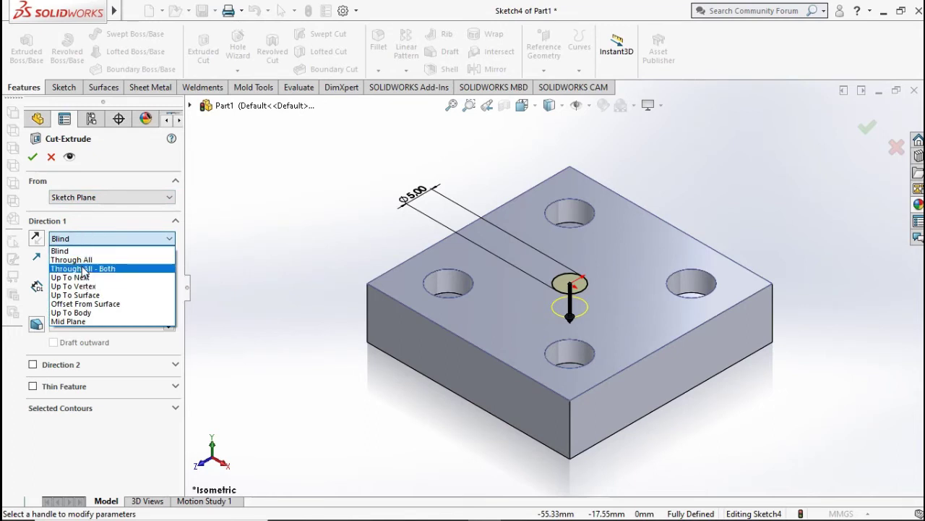
left_click(78, 256)
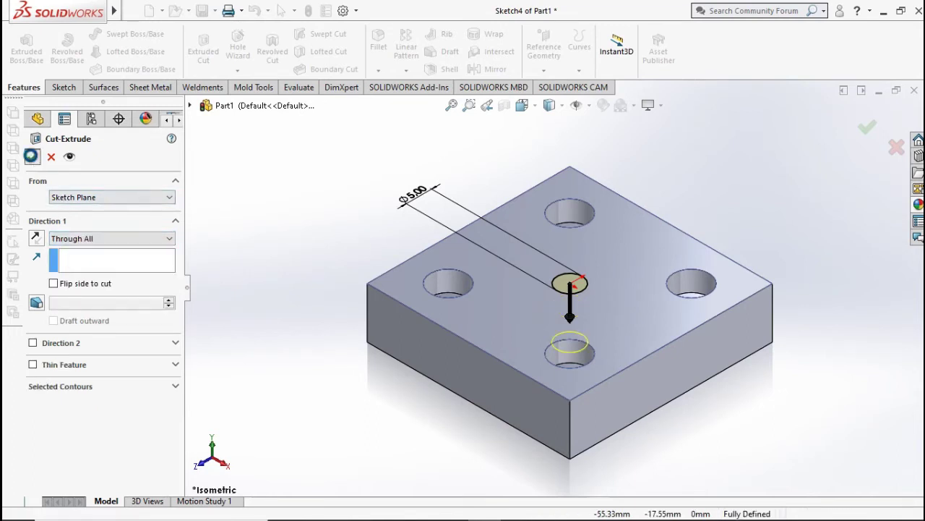
left_click(32, 156)
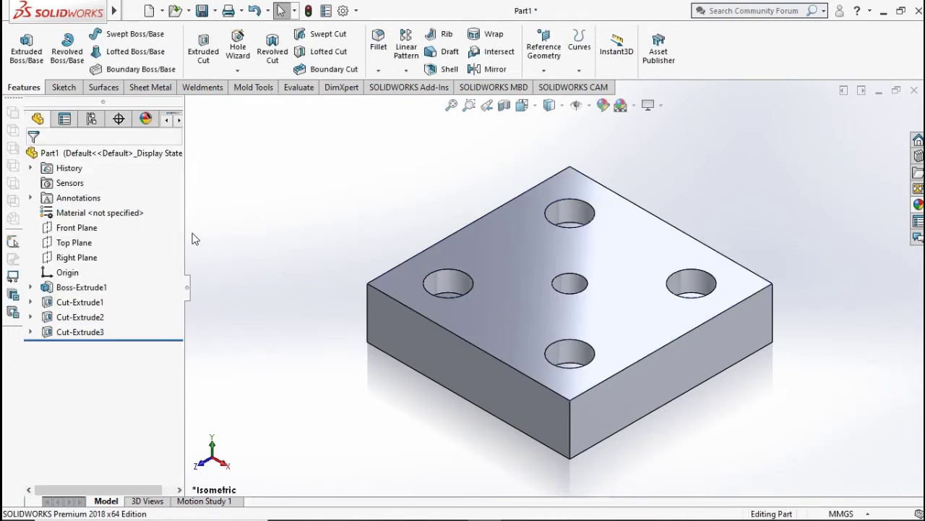
Show a section view of the block cut along the Right Plane through the centre hole
left_click(73, 259)
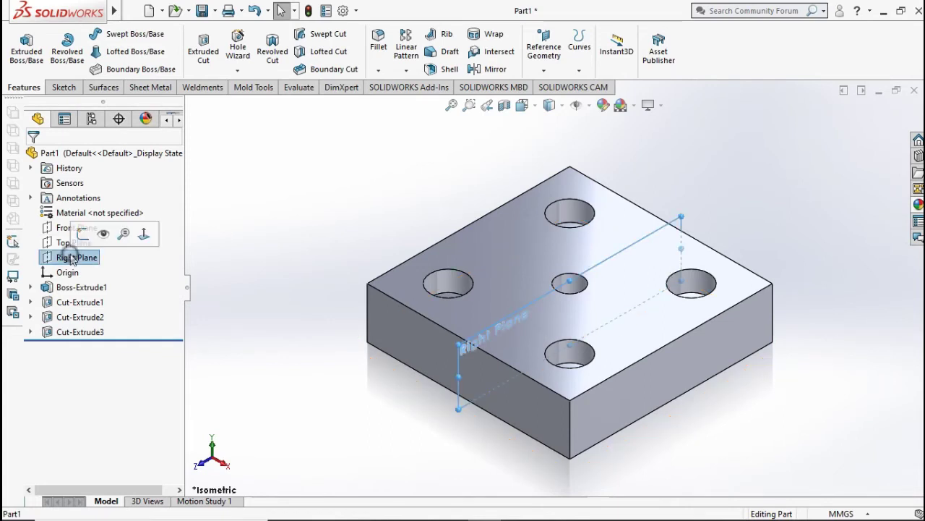
left_click(505, 106)
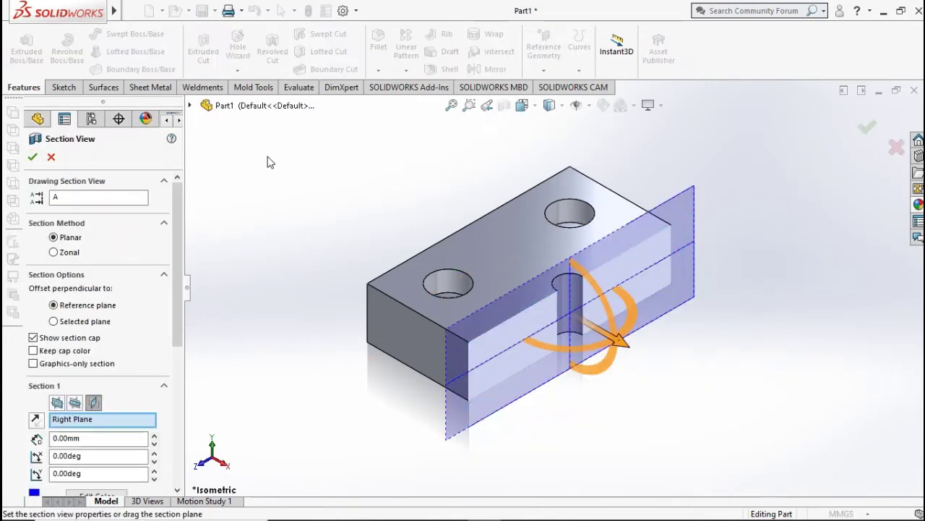
left_click(33, 158)
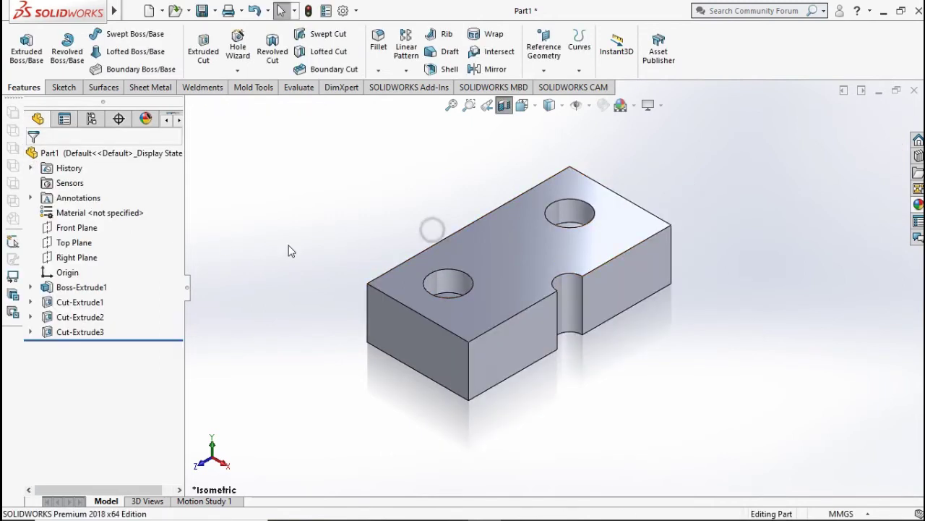
left_click(87, 257)
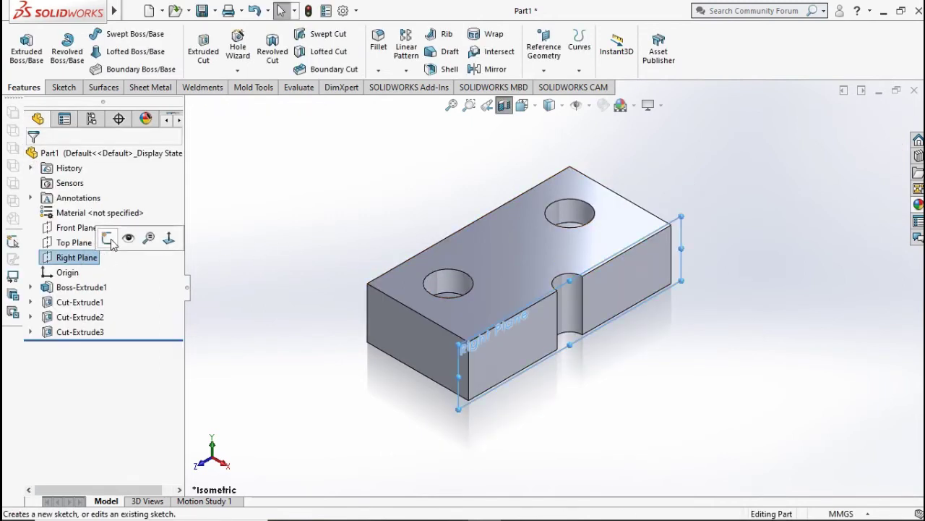
Start a sketch on the Right Plane, view it normal, and draw a vertical centerline up from the origin
left_click(110, 238)
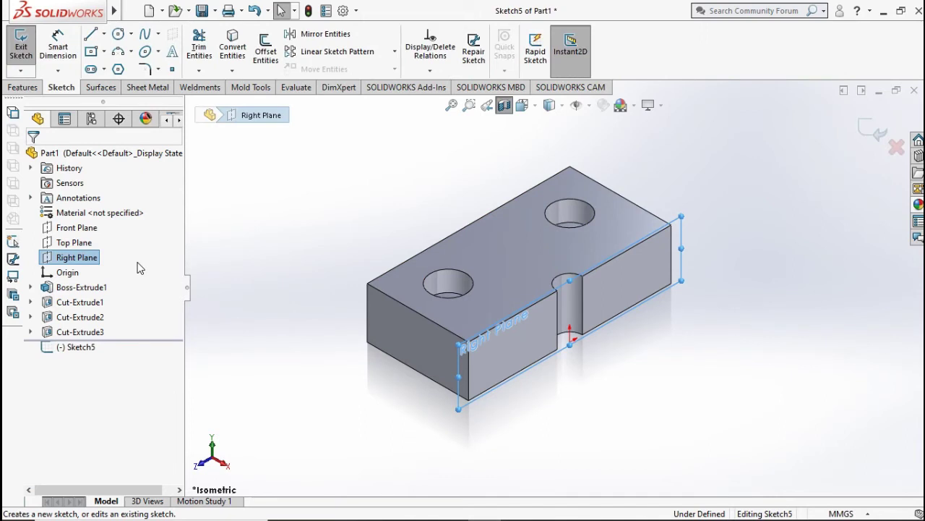
key("ctrl+8")
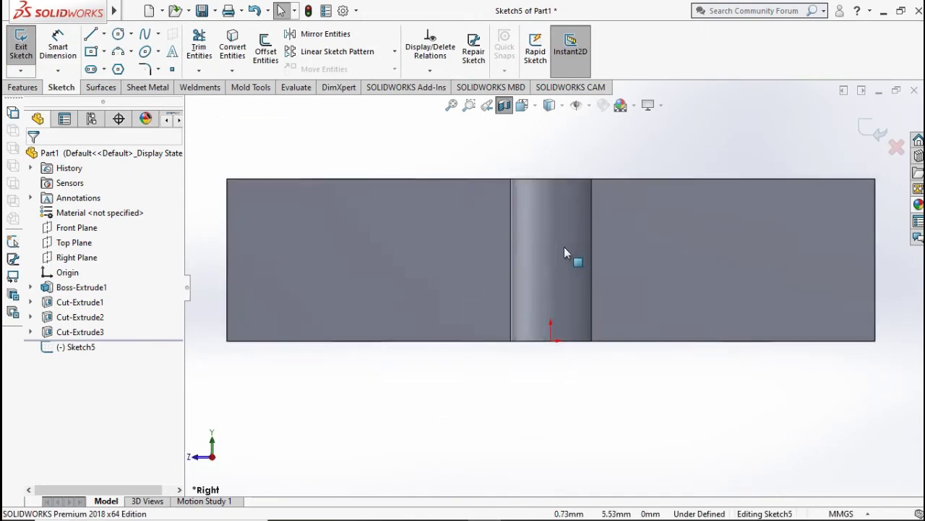
scroll(575, 258, "down", 2)
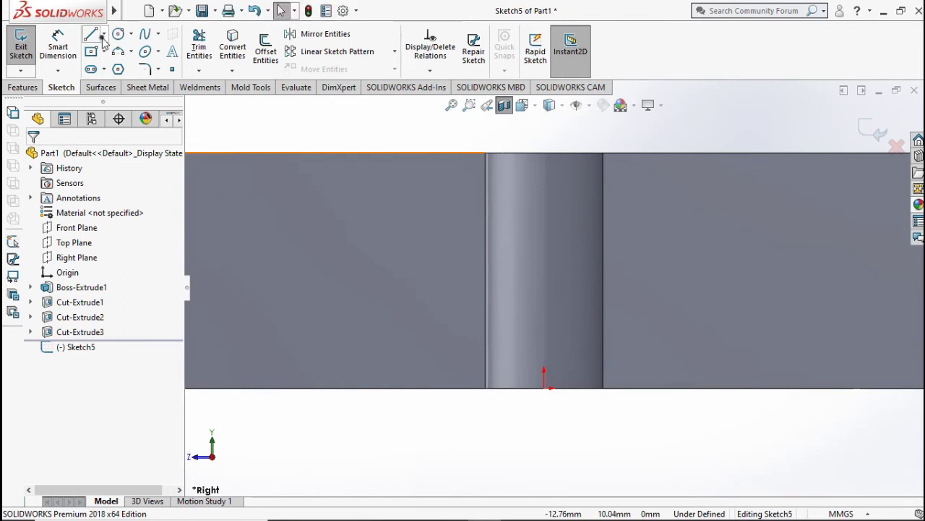
left_click(104, 34)
left_click(120, 67)
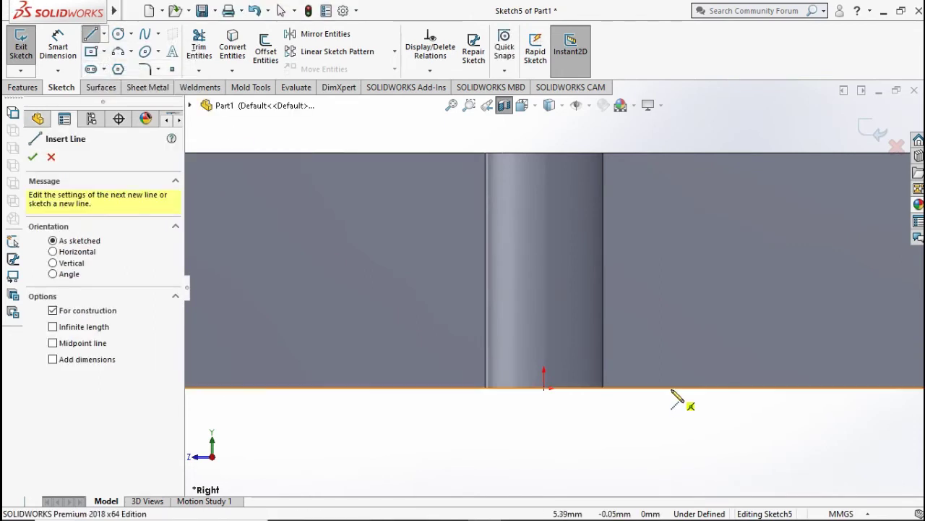
left_click(544, 388)
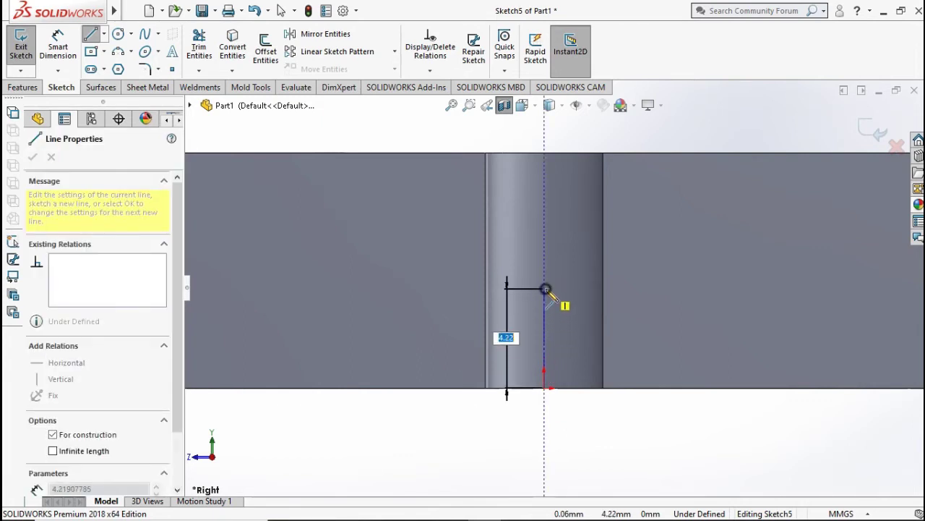
left_click(543, 290)
key("Escape")
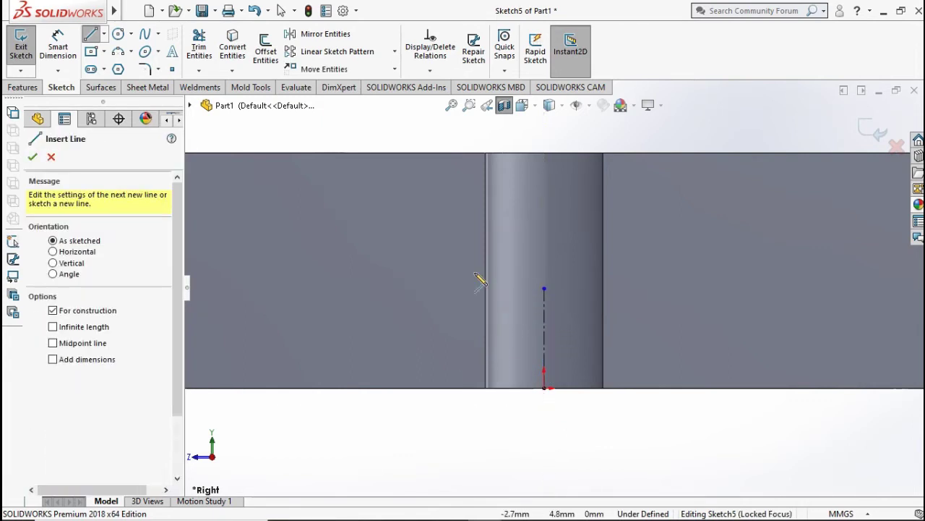
Draw a closed tapered four-sided profile beside the centerline, about 2.5 wide at the top
left_click(89, 37)
left_click(89, 36)
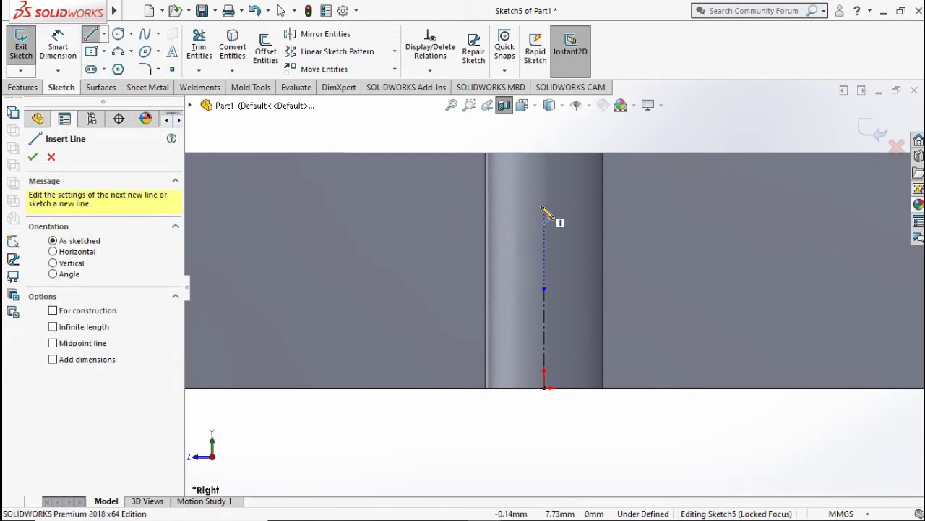
left_click(544, 206)
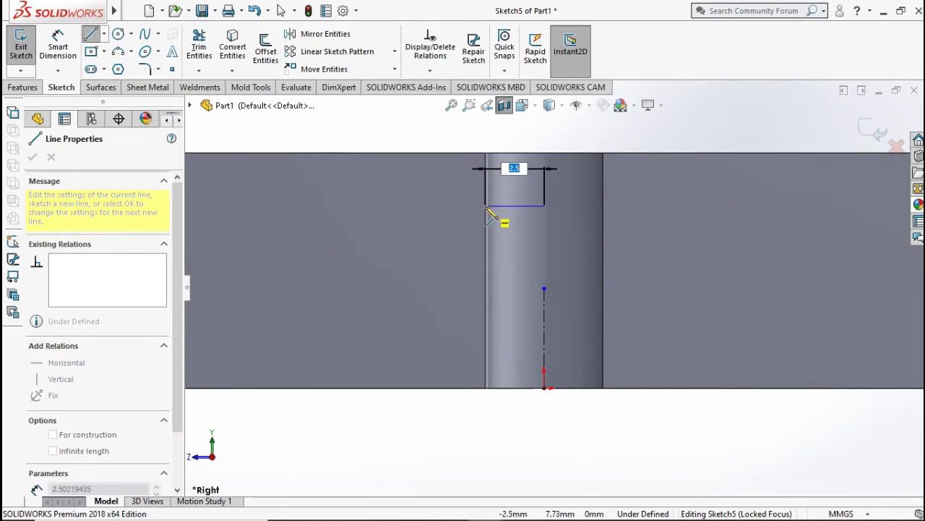
left_click(486, 207)
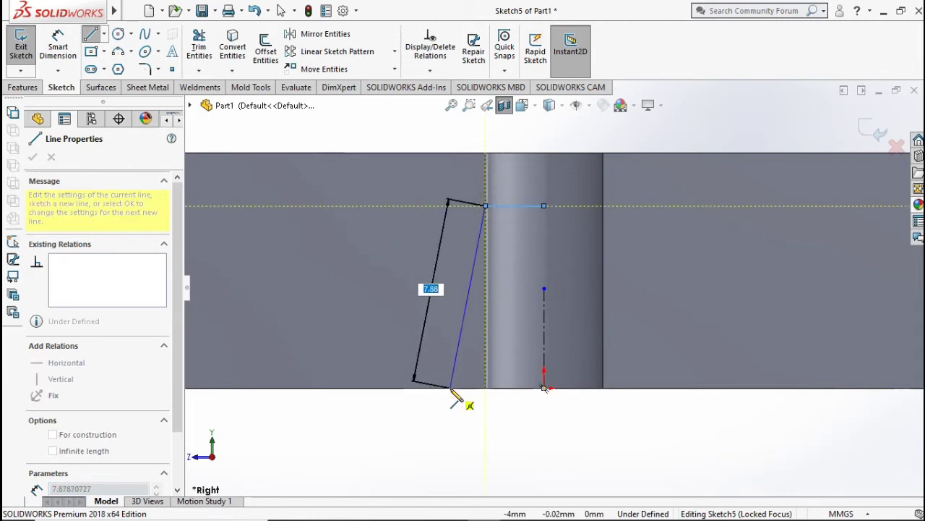
left_click(451, 388)
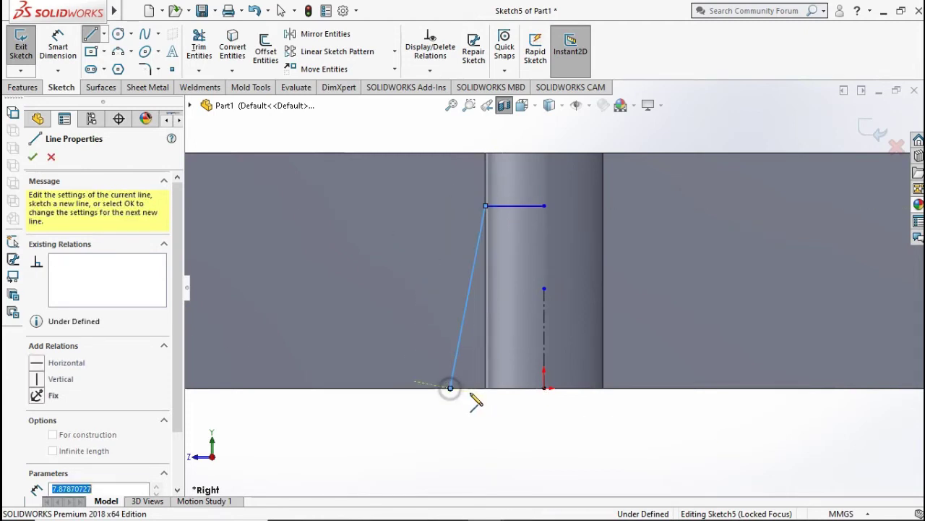
left_click(544, 388)
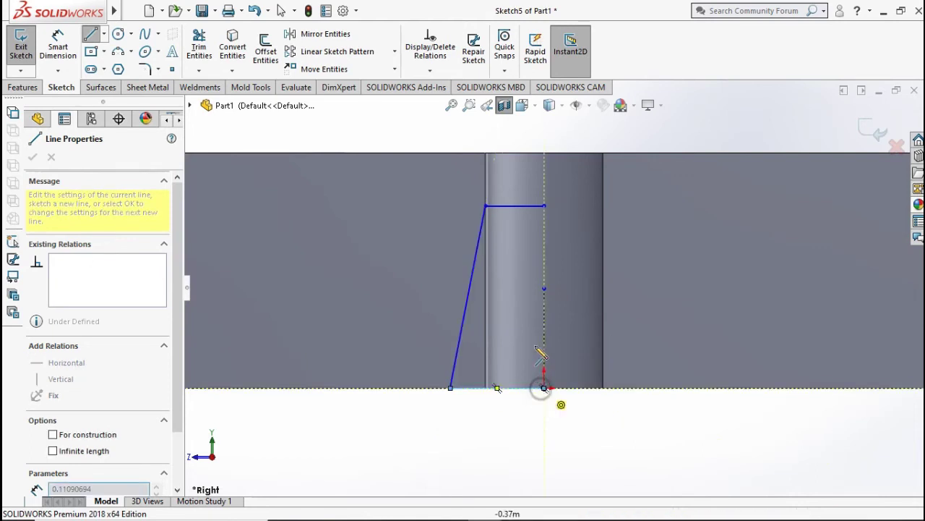
left_click(543, 206)
Dimension the profile's top width at 2.50 and the upper step depth at 2 mm
left_click(60, 46)
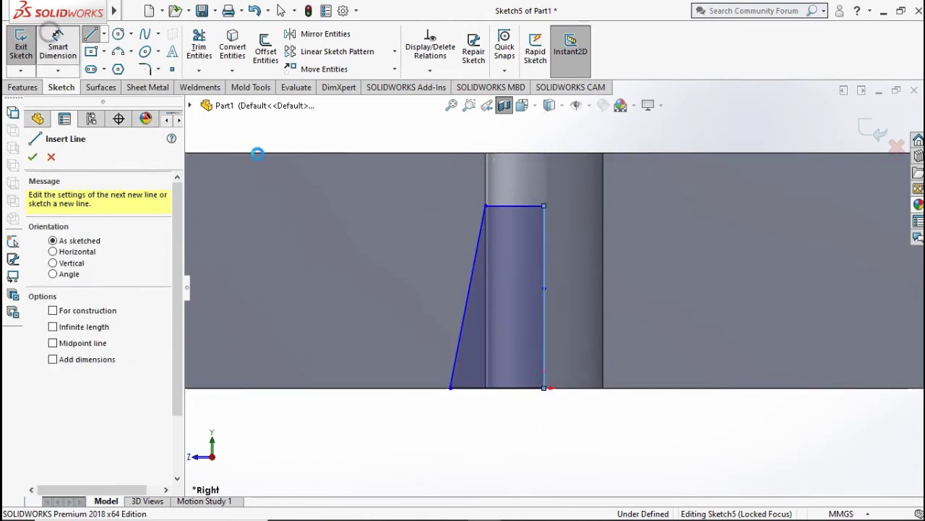
left_click(521, 207)
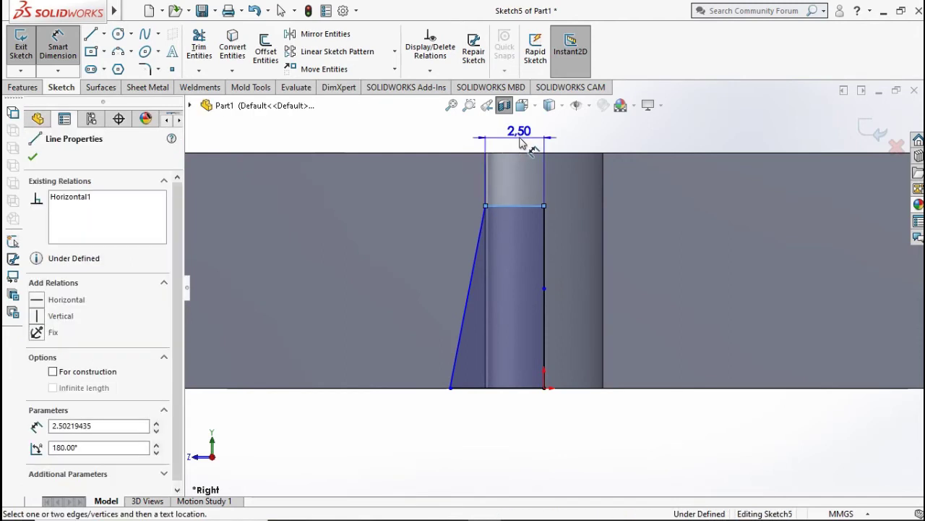
left_click(521, 141)
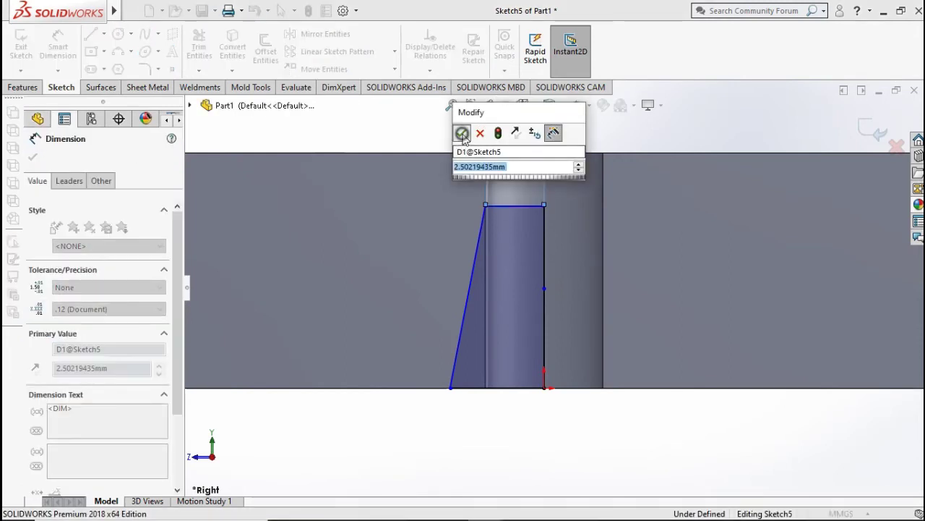
left_click(462, 133)
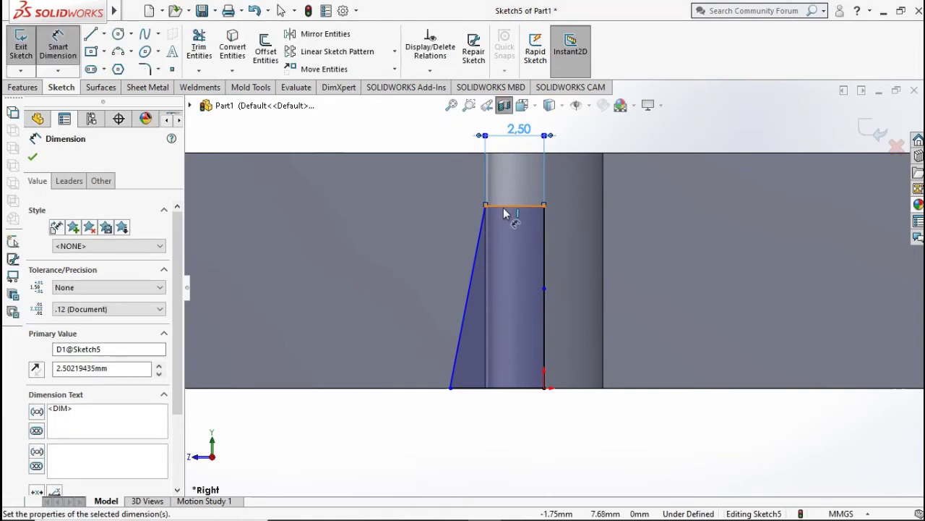
left_click(530, 209)
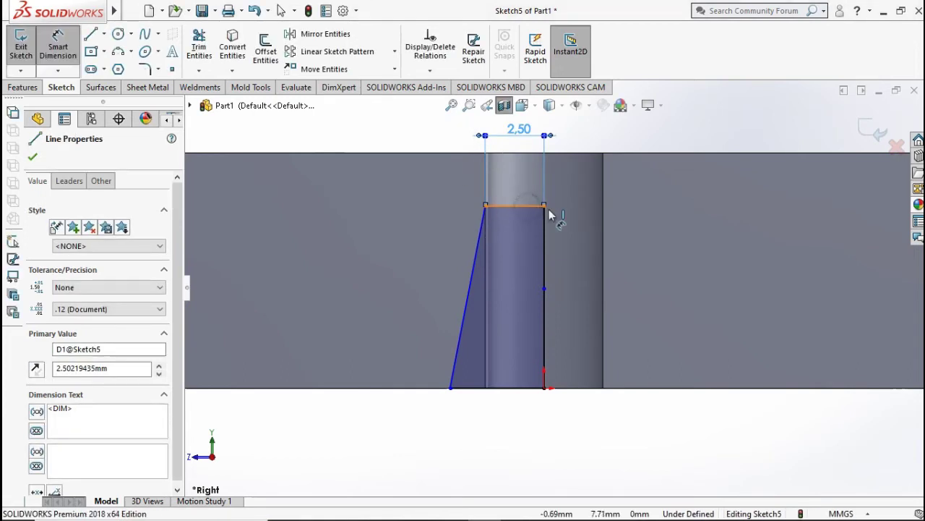
left_click(625, 153)
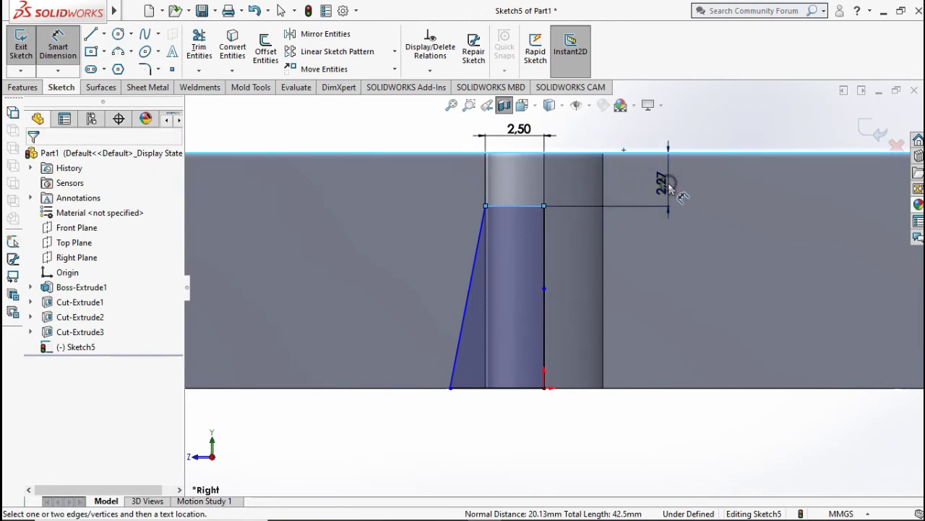
left_click(671, 189)
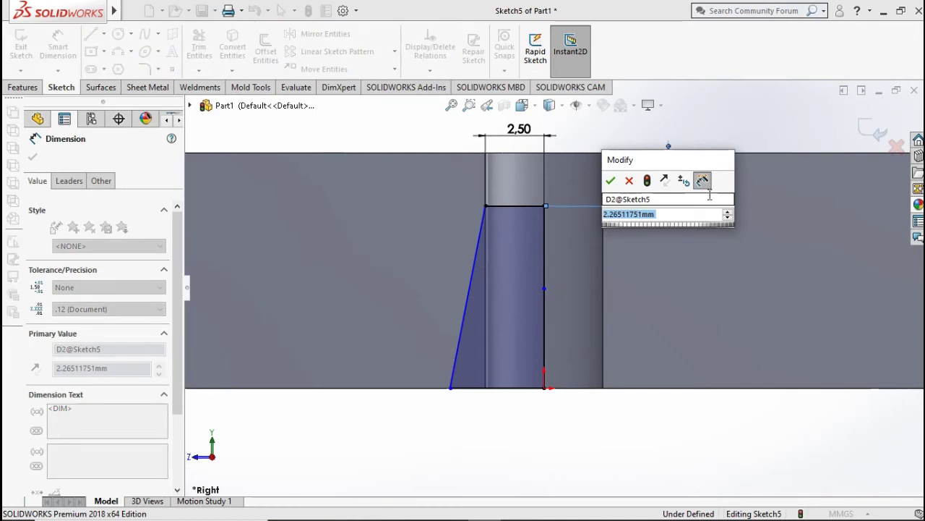
type("2")
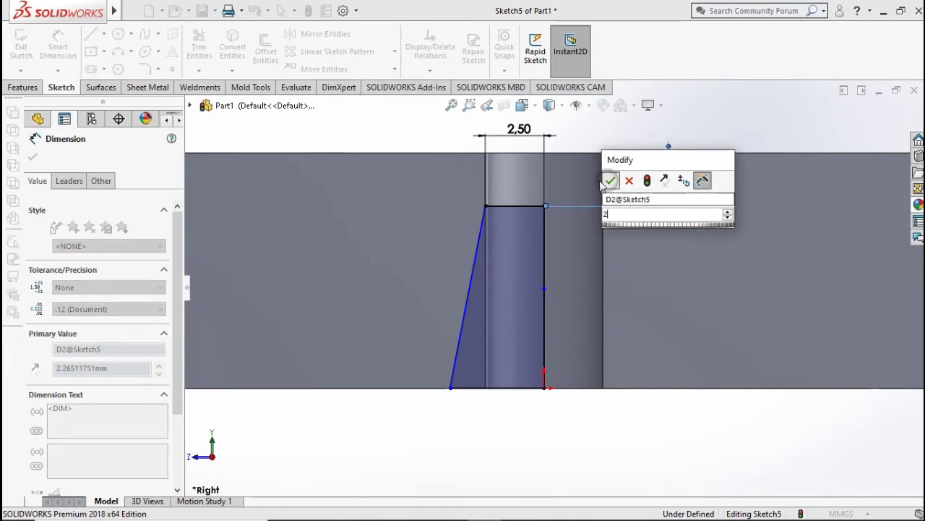
key("Escape")
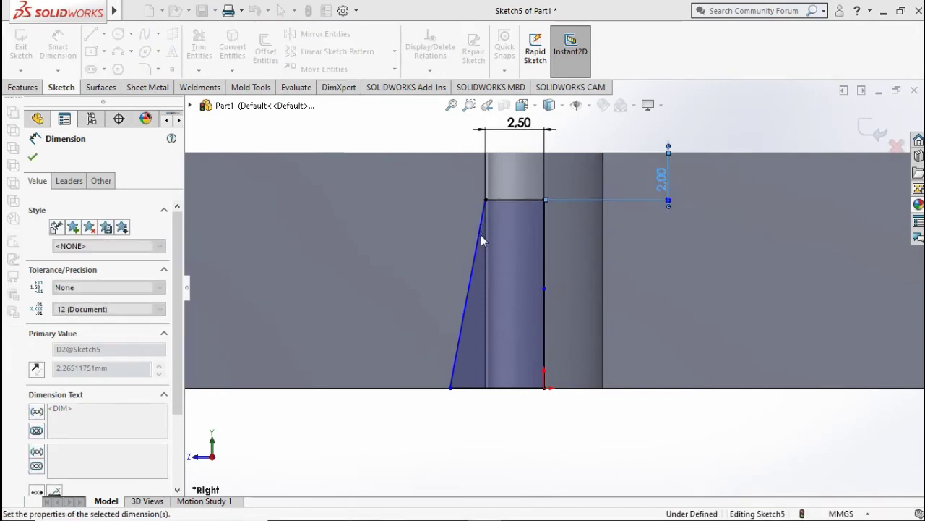
Add a 92° angle dimension between the slanted side and the top line
left_click(479, 242)
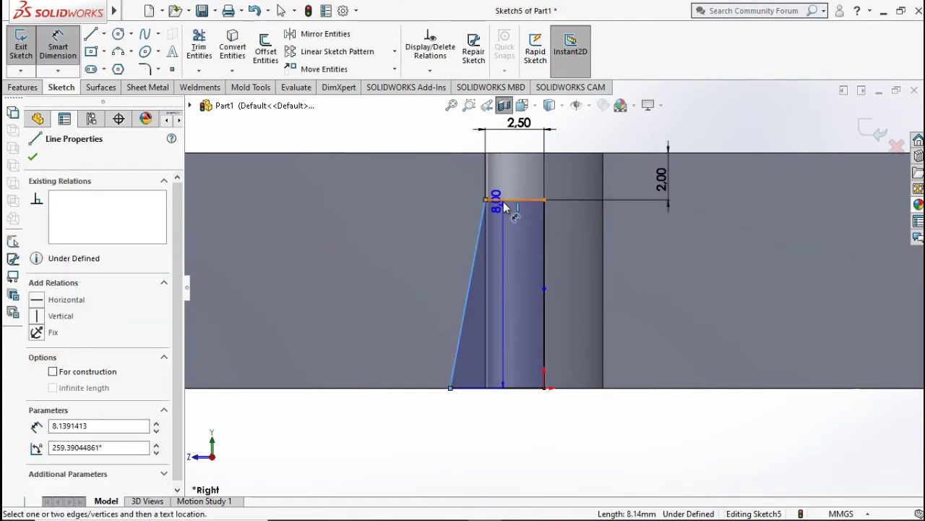
left_click(496, 201)
left_click(506, 261)
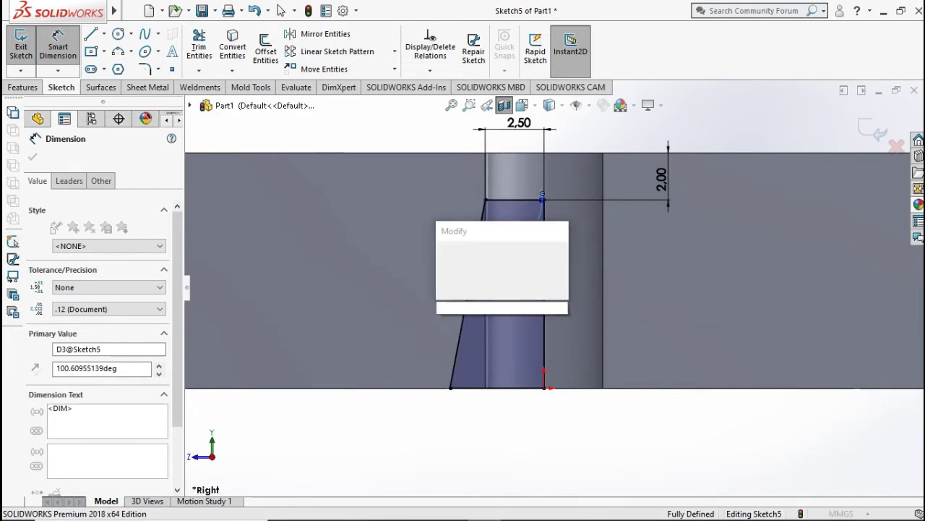
type("92")
left_click(444, 252)
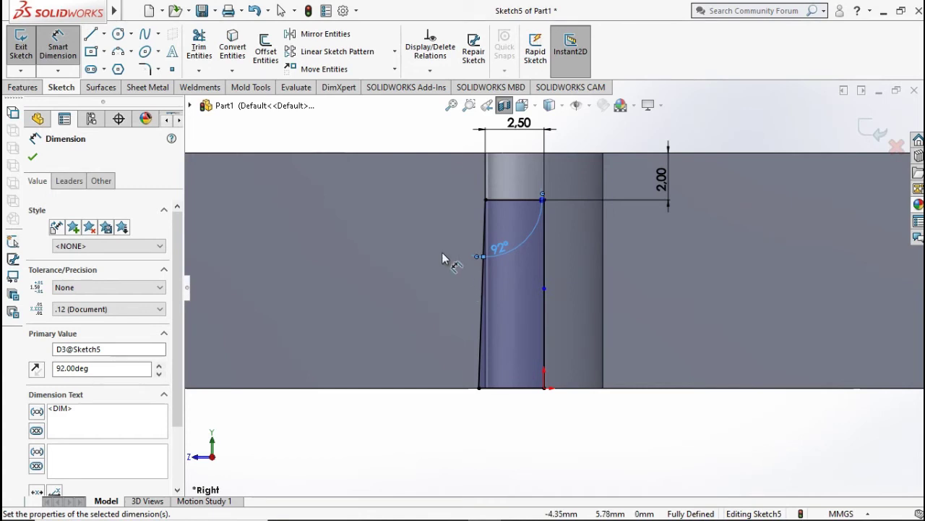
left_click(33, 156)
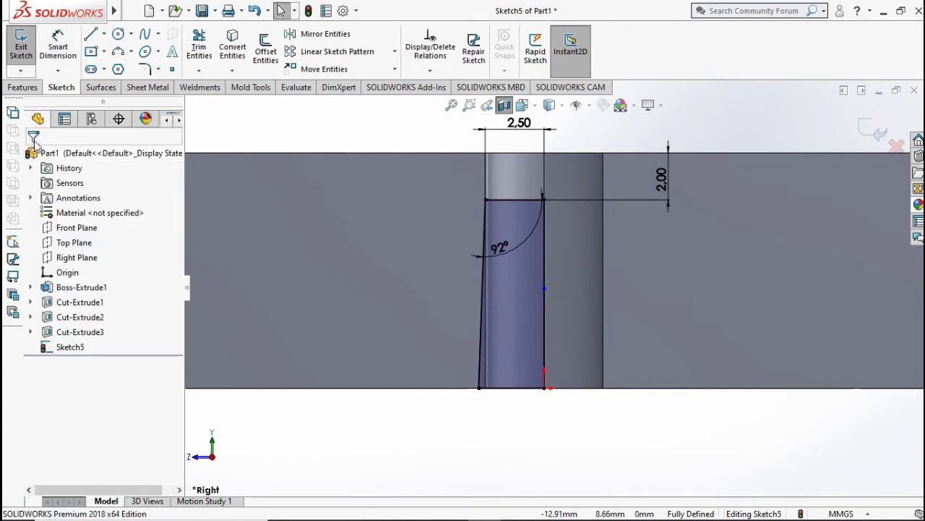
left_click(33, 91)
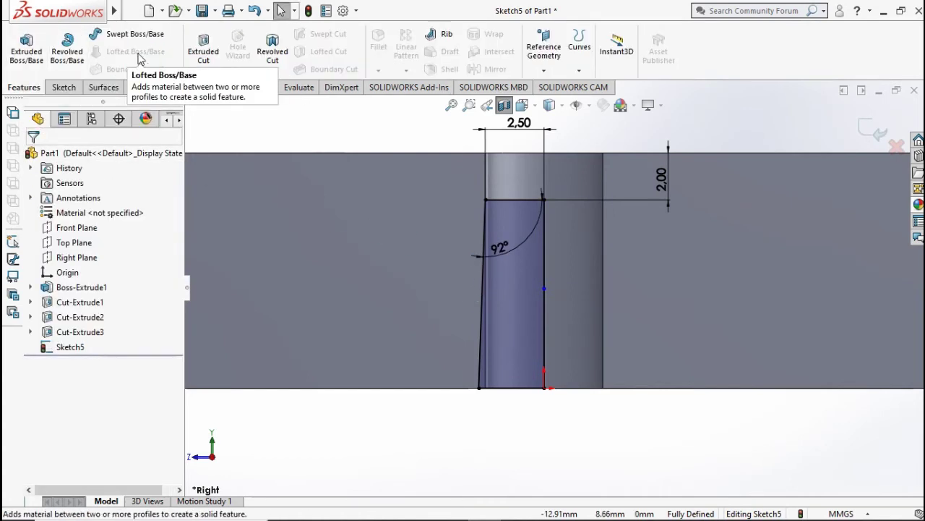
Cut the tapered bore by revolving the profile 360° about the centerline, then view it isometrically
left_click(207, 55)
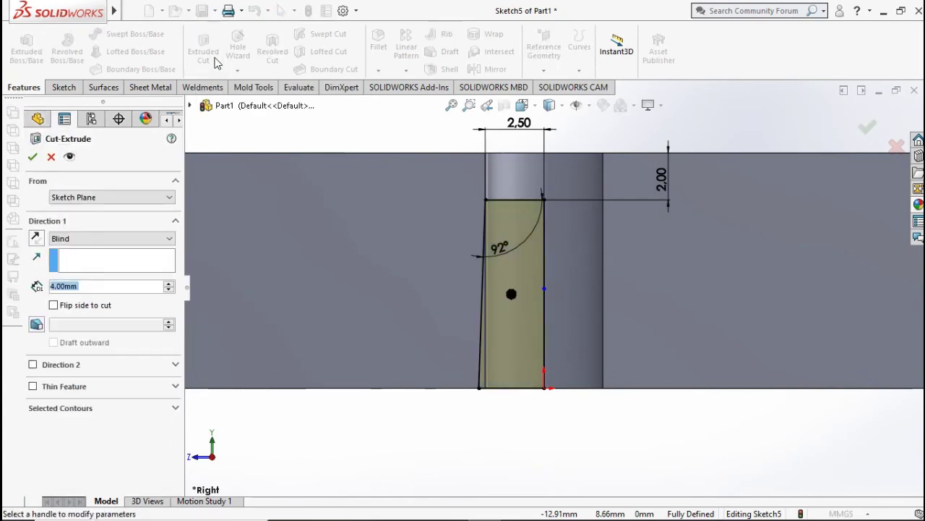
middle_click_drag(499, 210, 568, 264)
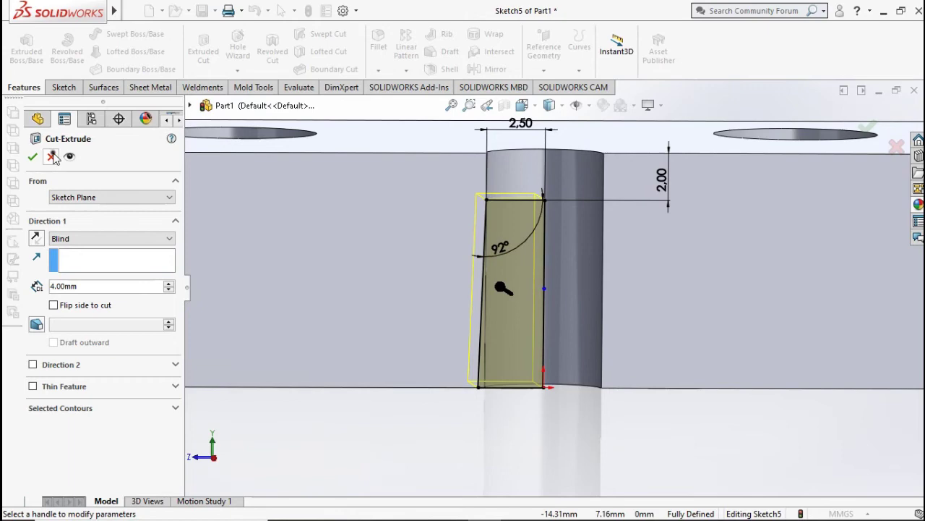
left_click(52, 156)
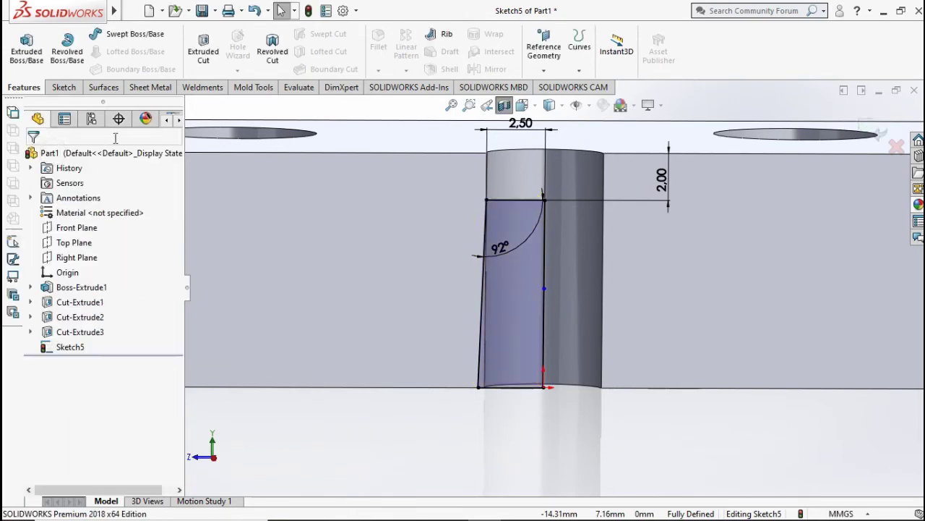
left_click(272, 52)
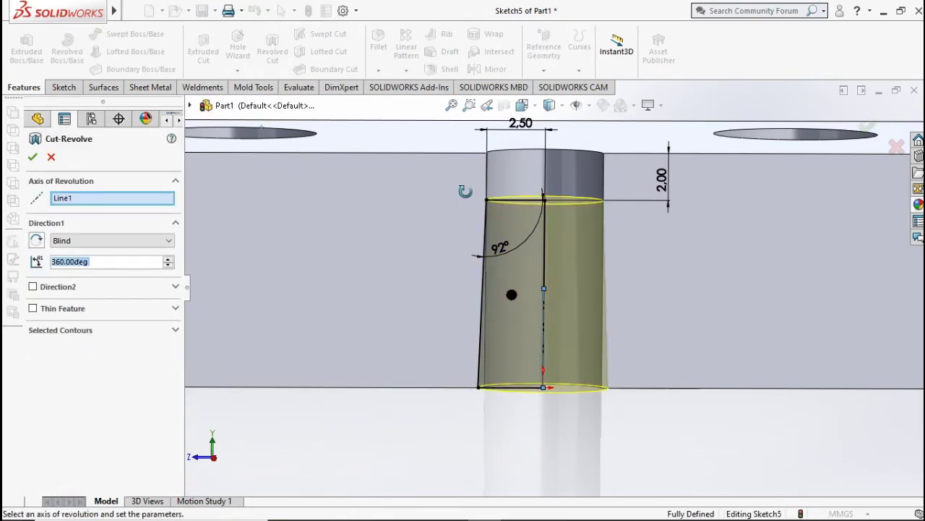
middle_click_drag(465, 191, 457, 185)
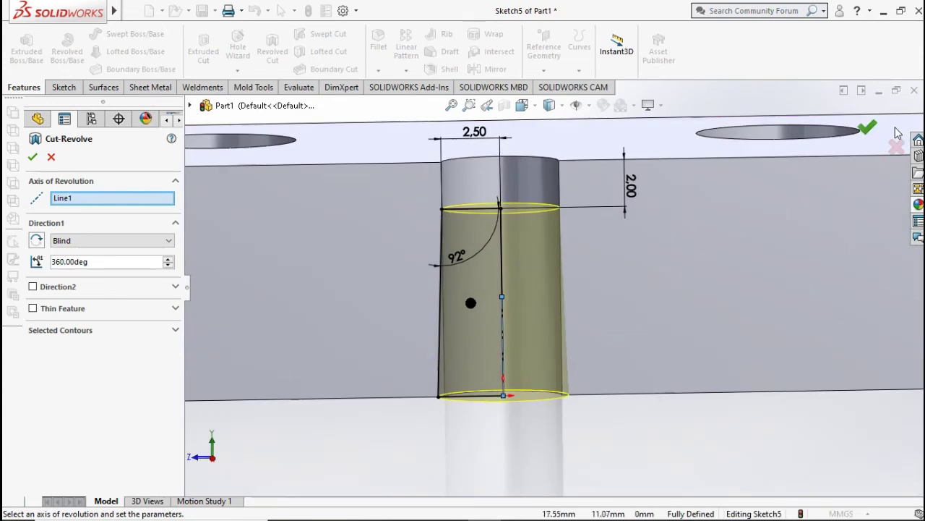
left_click(869, 128)
key("Return")
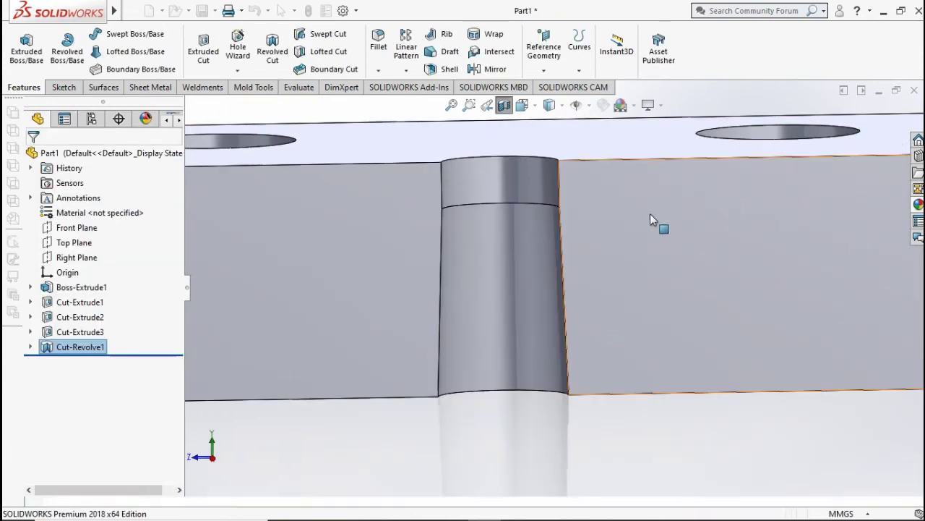
mouse_move(641, 207)
middle_mouse_down()
mouse_move(677, 159)
mouse_move(682, 210)
mouse_move(663, 239)
mouse_move(553, 180)
middle_mouse_up()
mouse_move(508, 121)
middle_mouse_down()
mouse_move(497, 177)
mouse_move(537, 242)
middle_mouse_up()
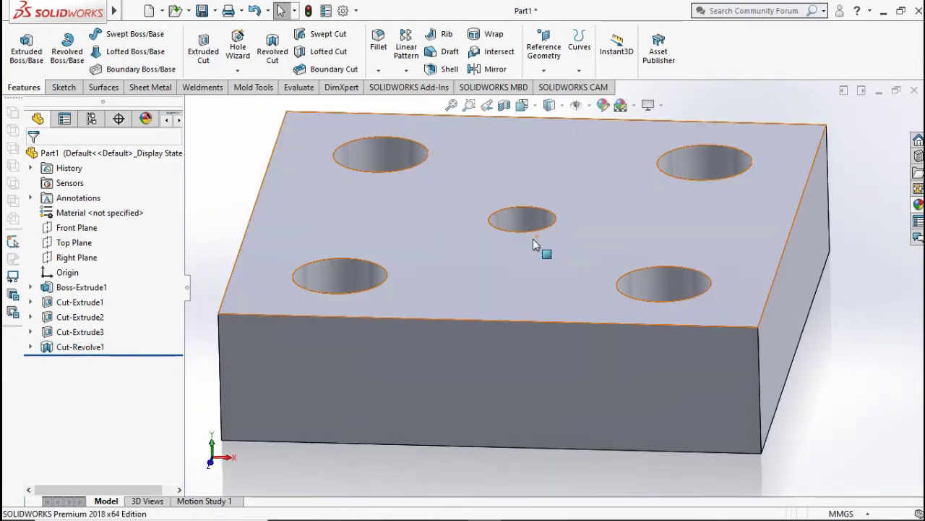
key("ctrl+7")
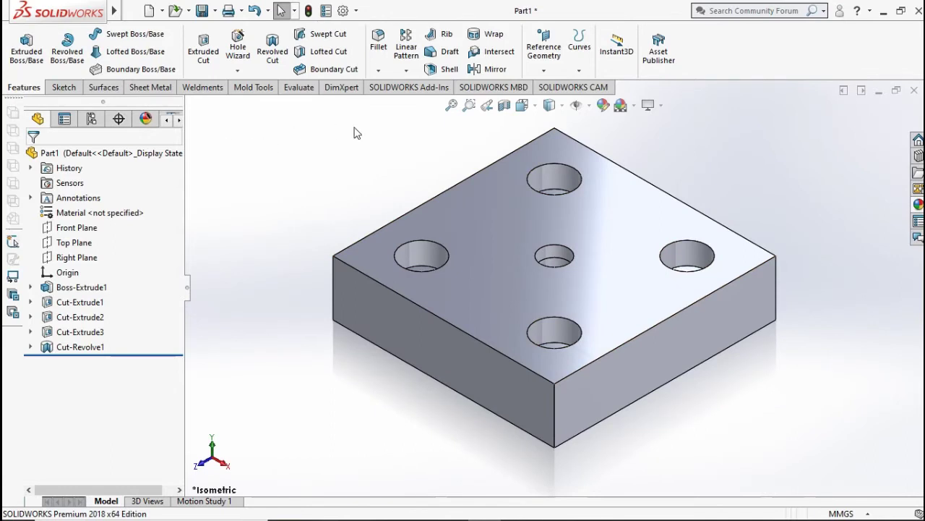
Apply a 1.00 mm × 45° chamfer to the block's four top outer edges
left_click(377, 71)
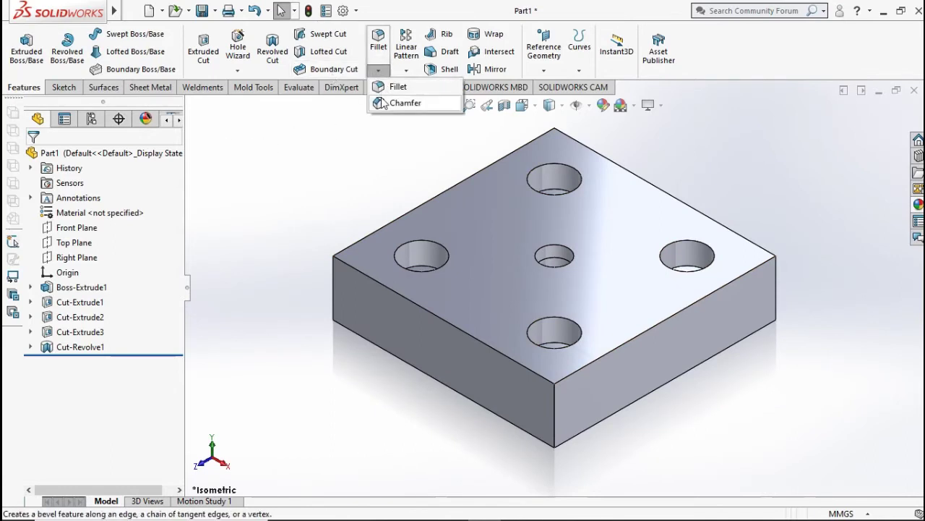
left_click(396, 101)
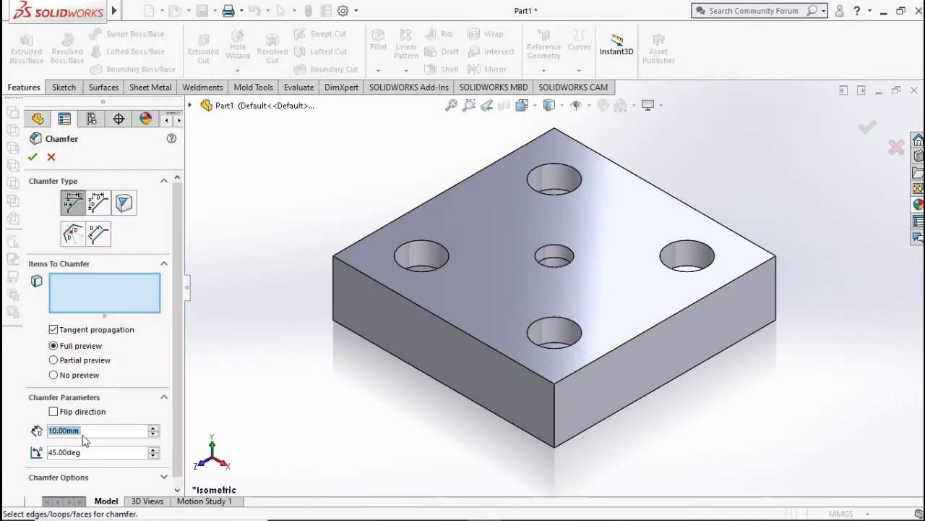
type("1")
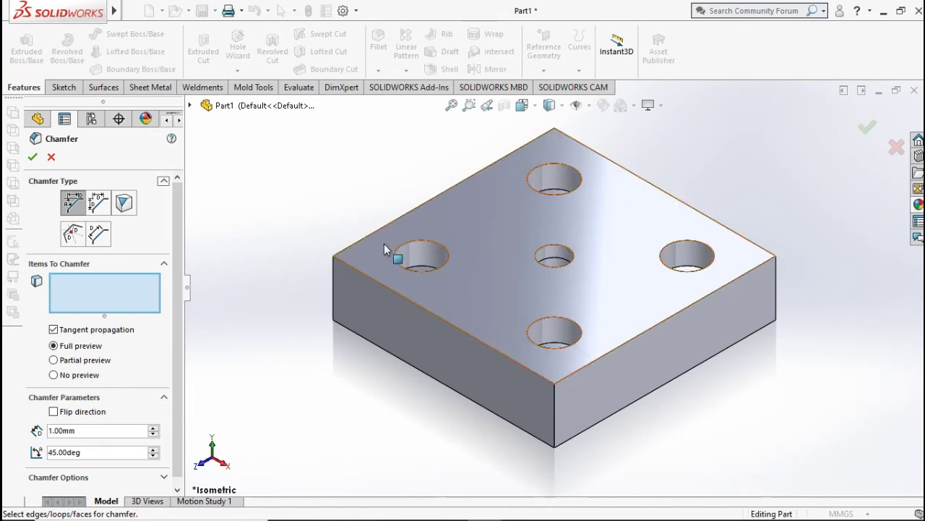
left_click(385, 226)
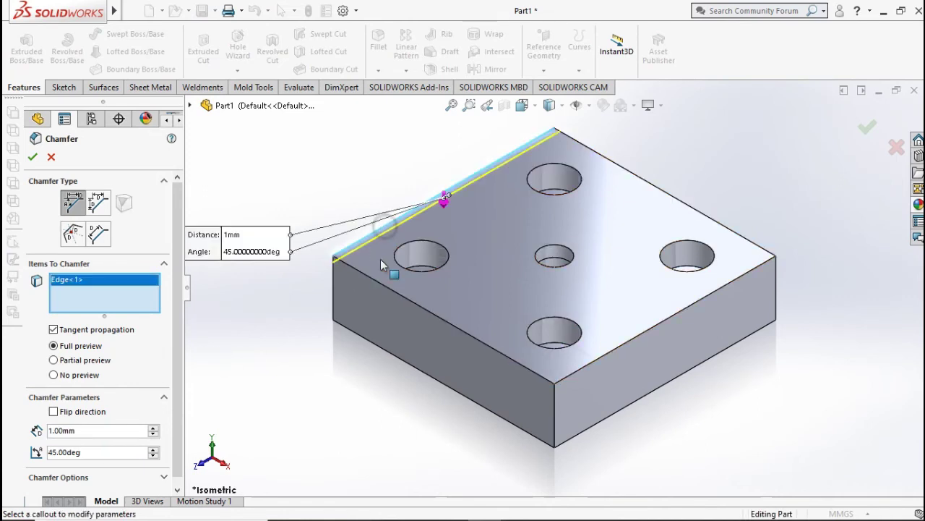
left_click(405, 299)
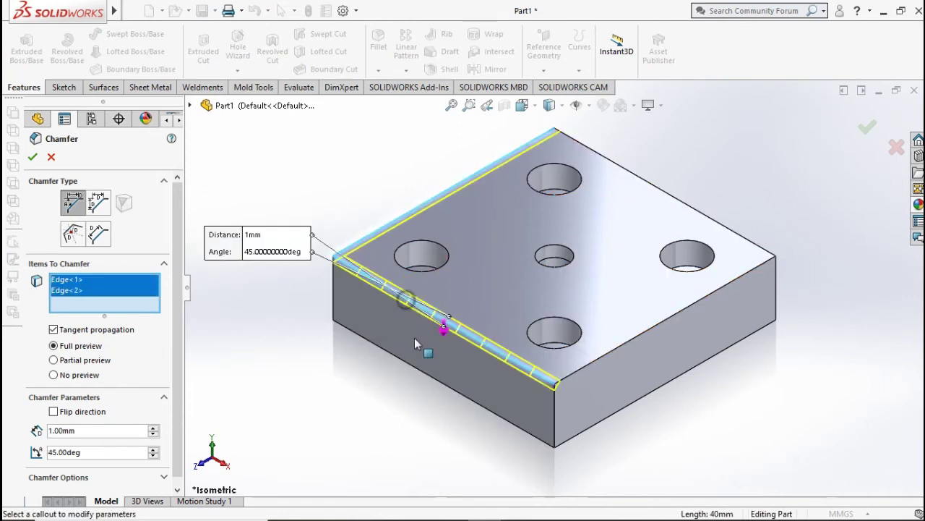
left_click(628, 338)
left_click(687, 208)
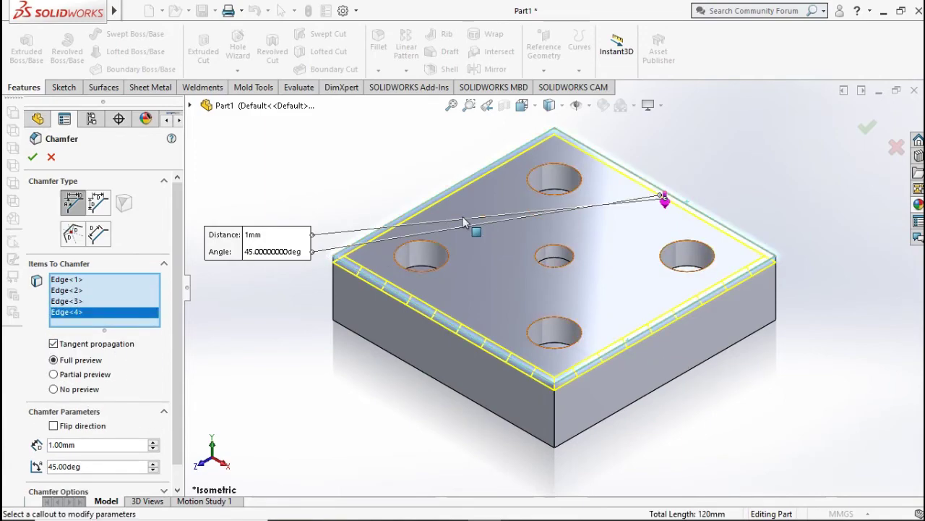
mouse_move(472, 221)
middle_mouse_down()
mouse_move(399, 244)
mouse_move(344, 350)
middle_mouse_up()
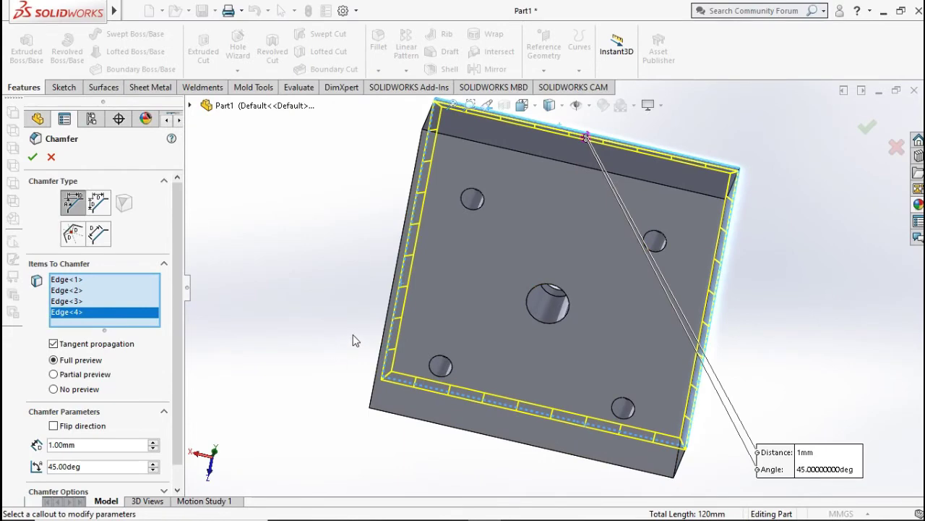
key("ctrl+7")
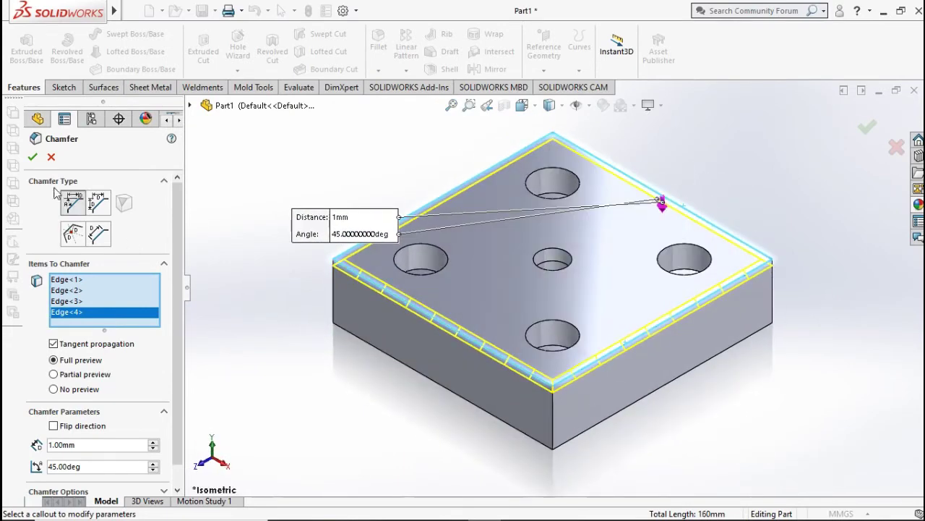
left_click(32, 159)
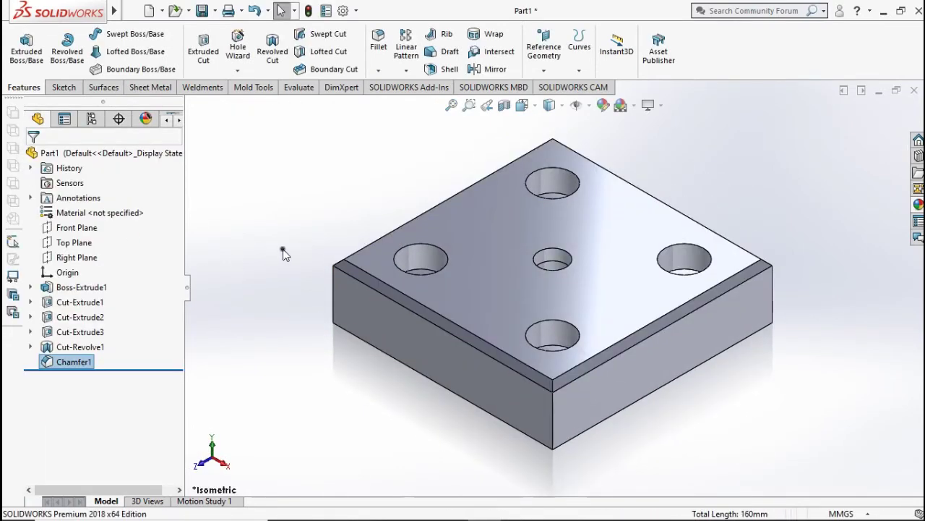
left_click(122, 157)
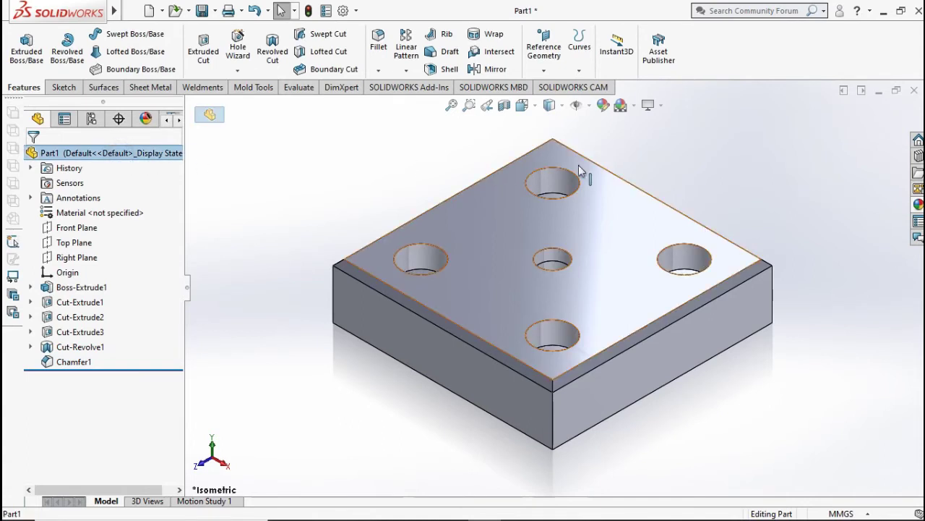
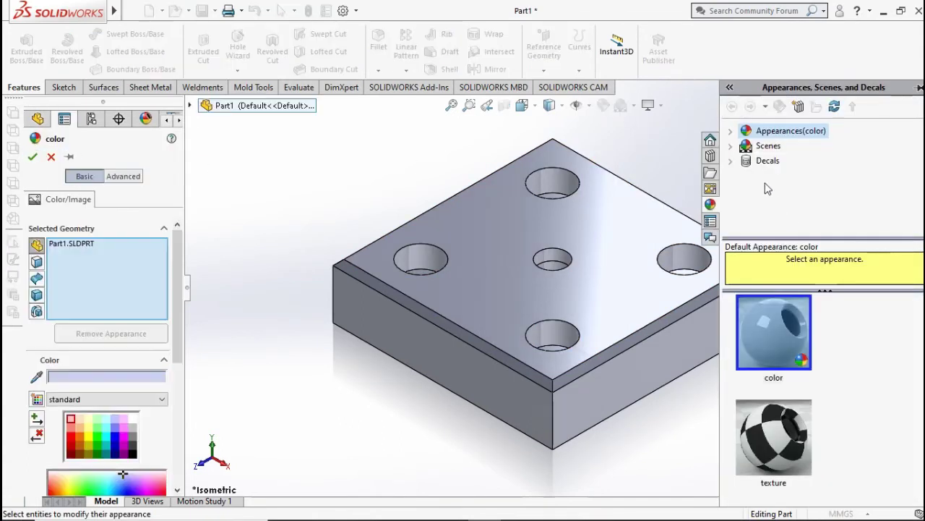
Apply the Metal > Steel polished steel appearance to the square plate
left_click(732, 131)
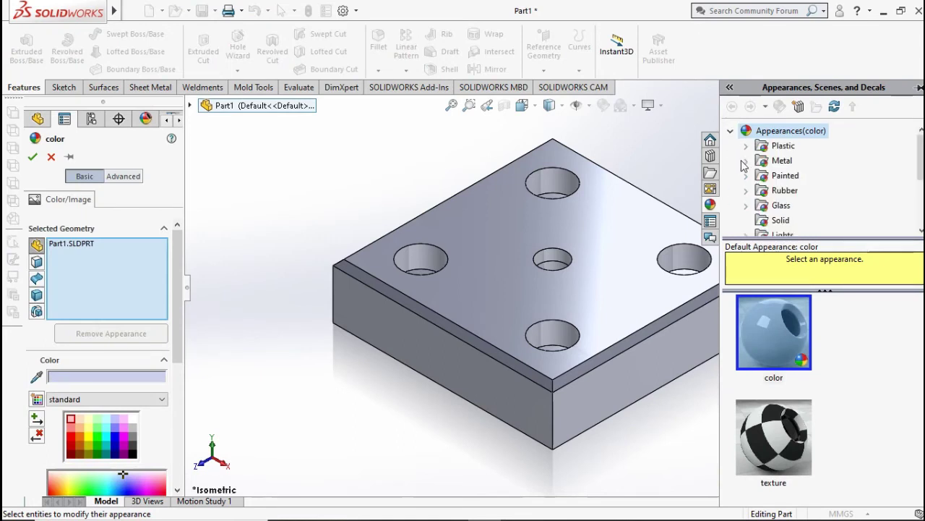
left_click(746, 160)
left_click(783, 147)
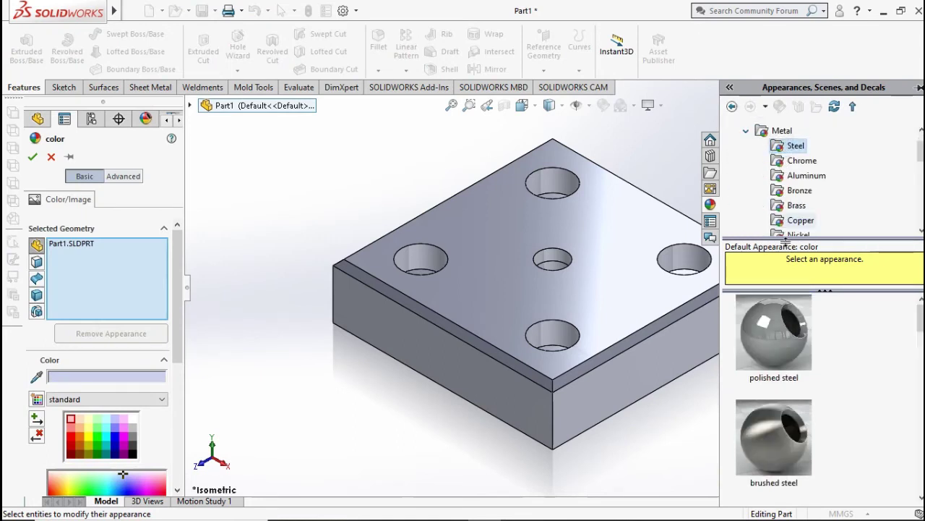
left_click(774, 333)
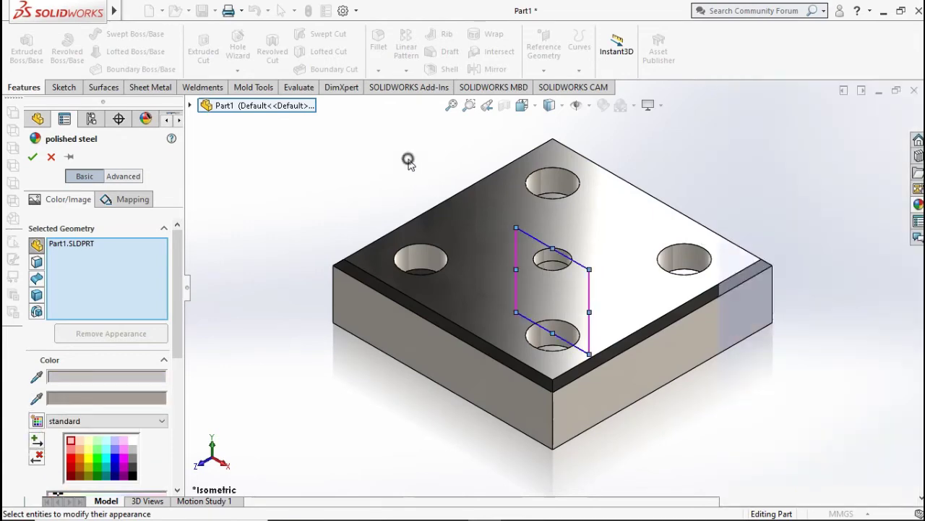
left_click(31, 158)
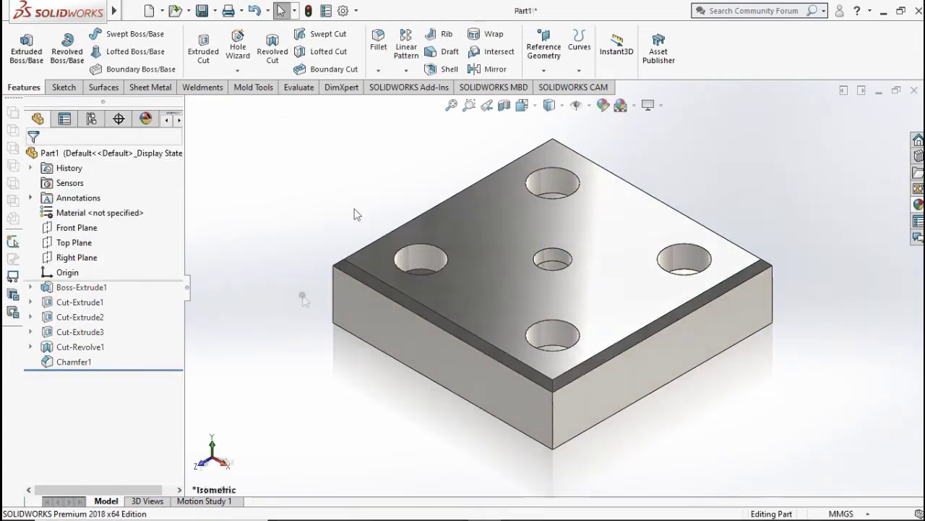
Start a sketch on the Front Plane and draw a circle centred on the origin
left_click(76, 227)
left_click(96, 206)
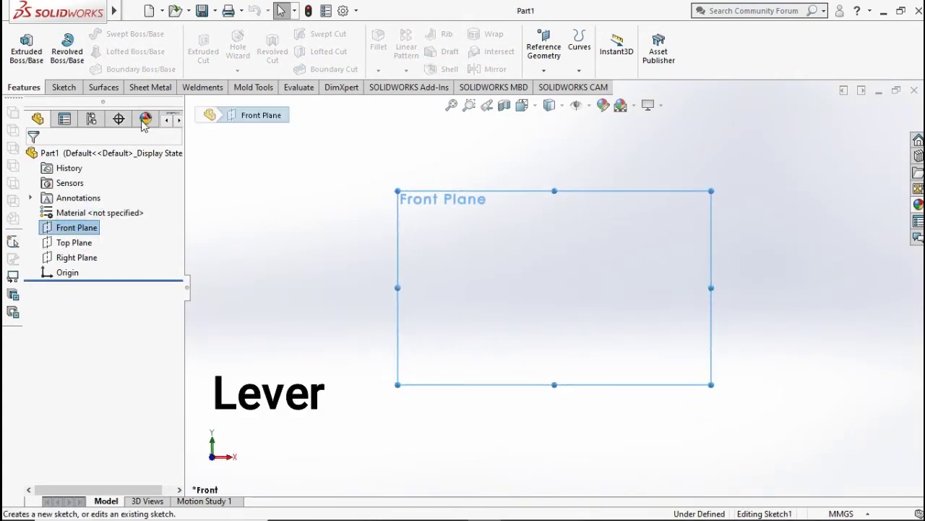
left_click(119, 35)
left_click(119, 36)
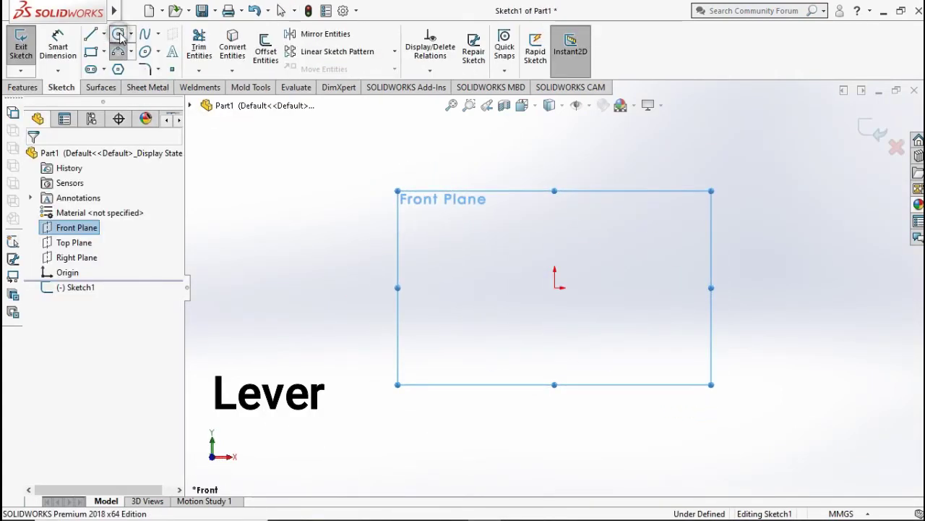
left_click(554, 287)
left_click(475, 264)
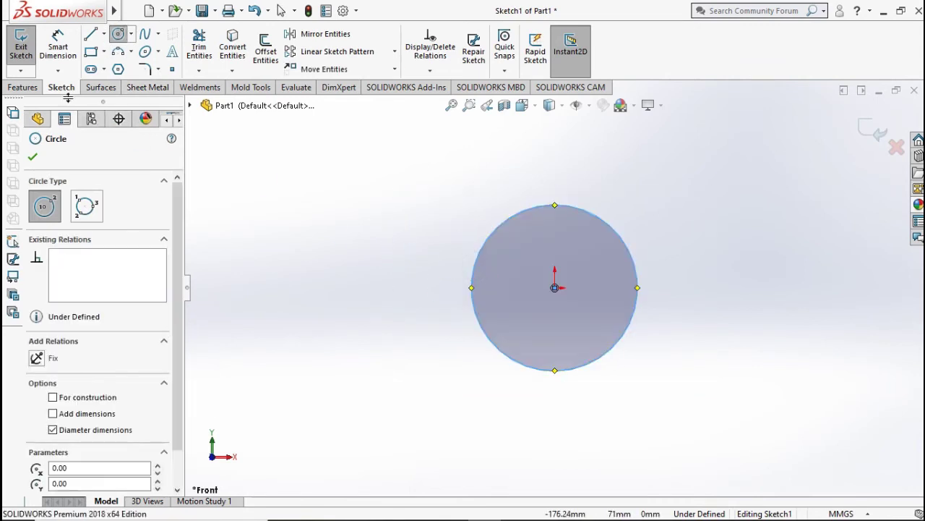
key("Escape")
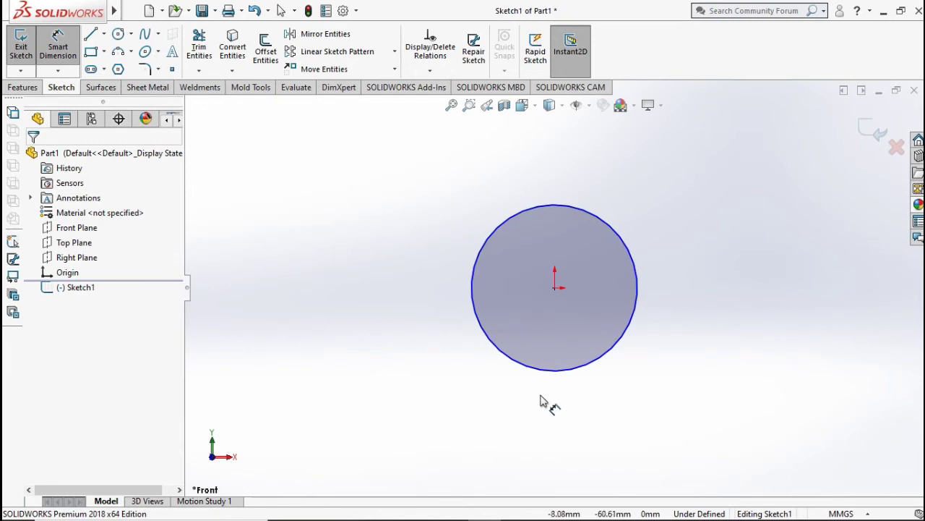
Dimension the circle's diameter to 12 mm
left_click(492, 239)
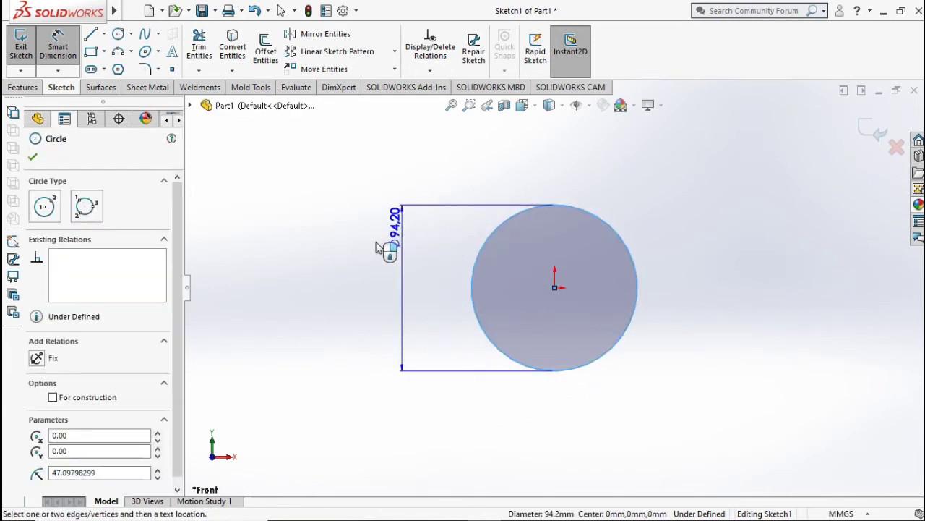
left_click(317, 280)
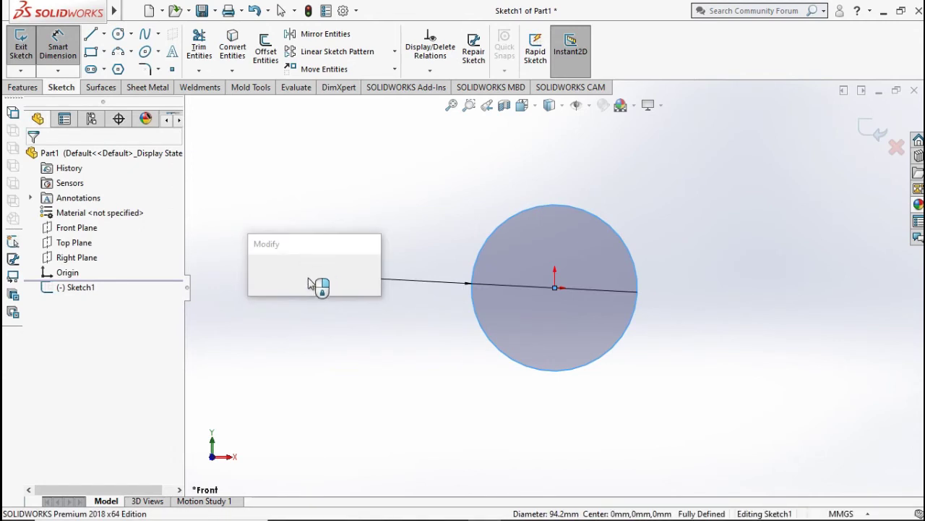
type("12")
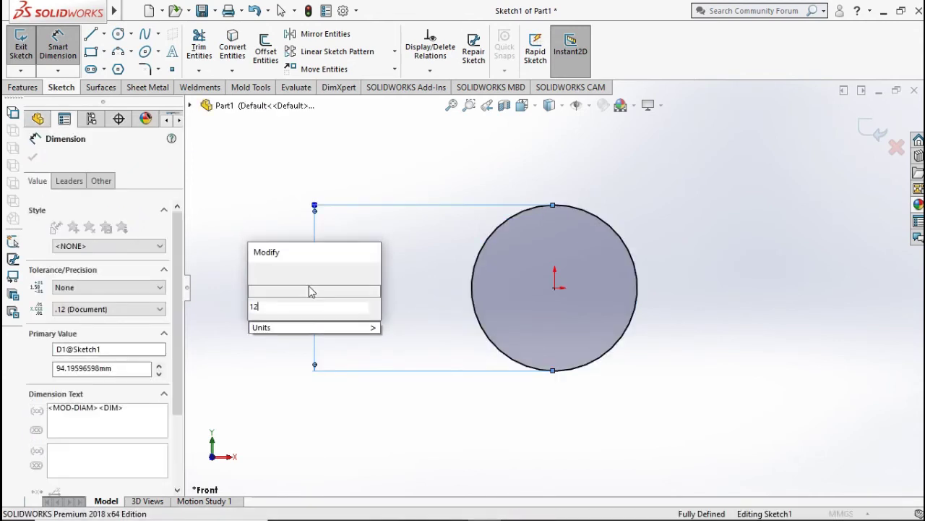
left_click(256, 272)
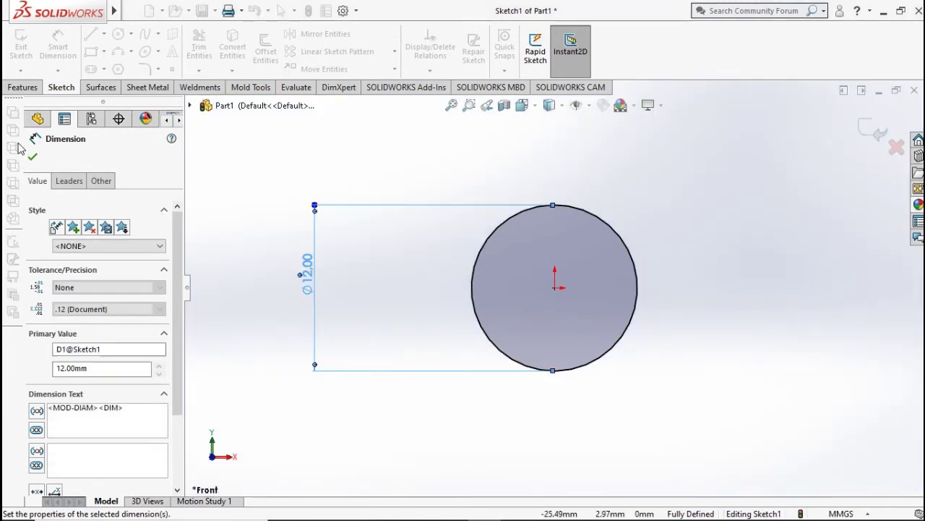
left_click(32, 157)
left_click(28, 90)
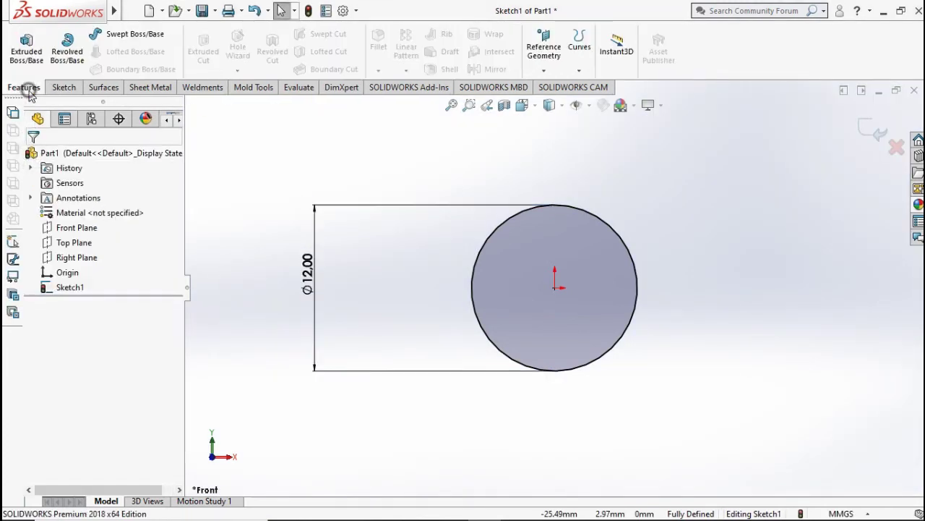
Extrude the 12 mm circle mid-plane to a 194 mm depth as a round rod
left_click(30, 52)
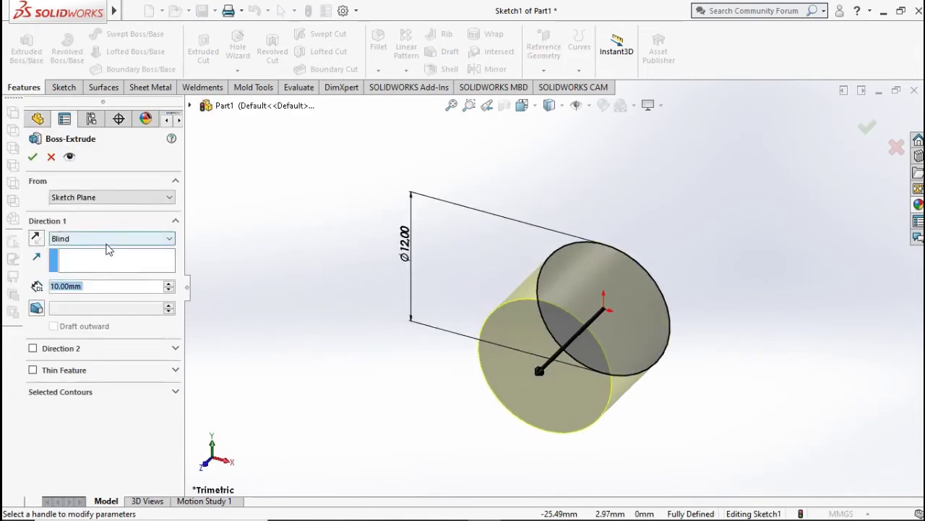
left_click(106, 238)
left_click(107, 297)
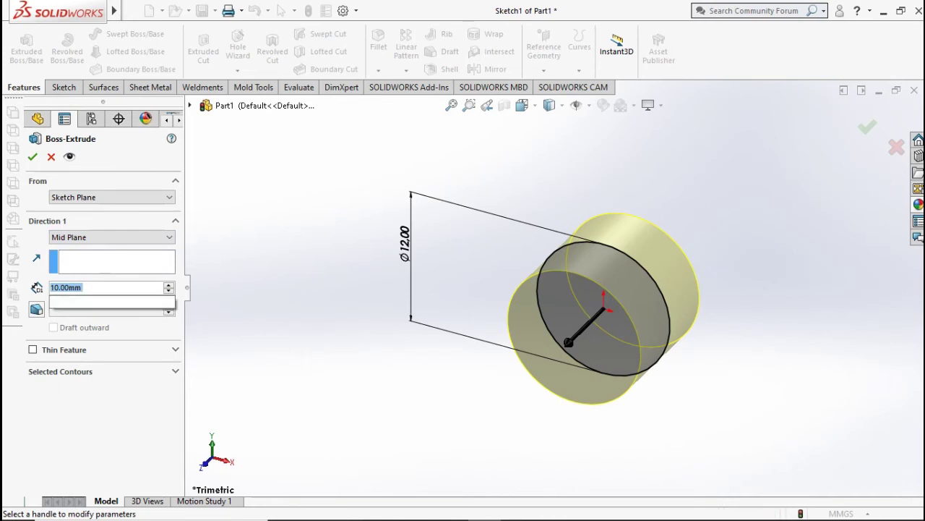
type("194")
key("Return")
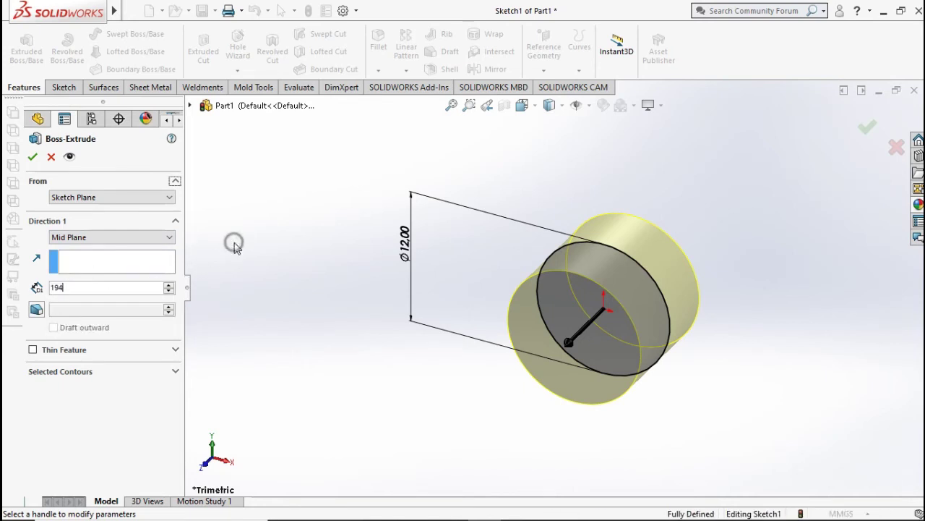
key("f")
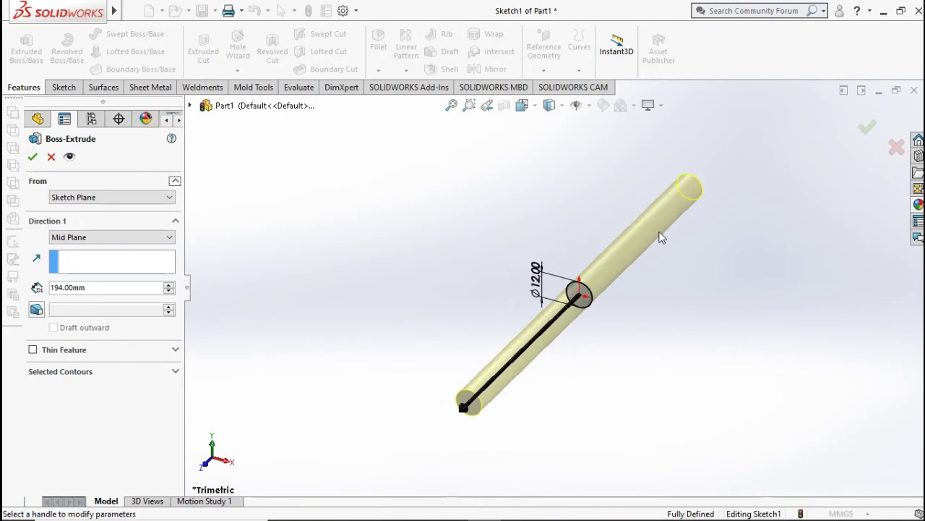
left_click(867, 127)
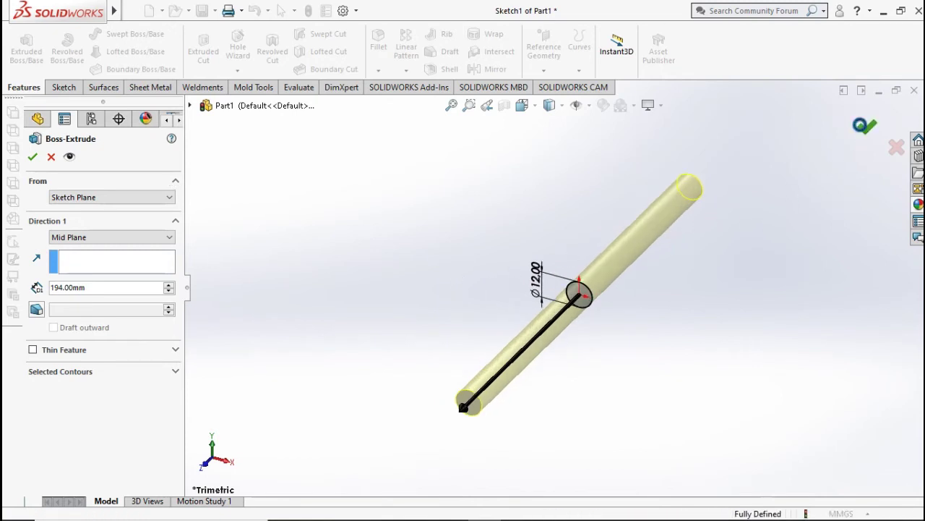
scroll(467, 405, "down", 2)
Round the rod's end edge with a 5 mm fillet
scroll(468, 405, "down", 2)
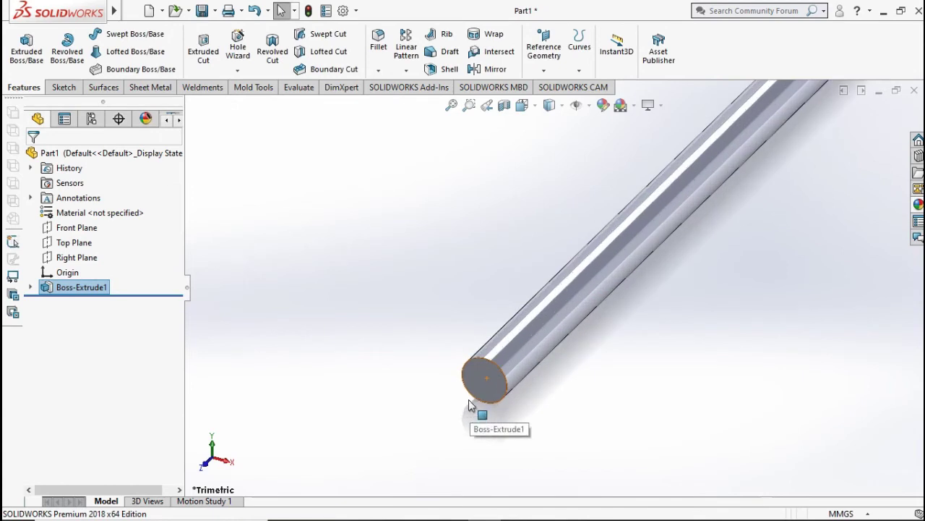
scroll(483, 335, "down", 2)
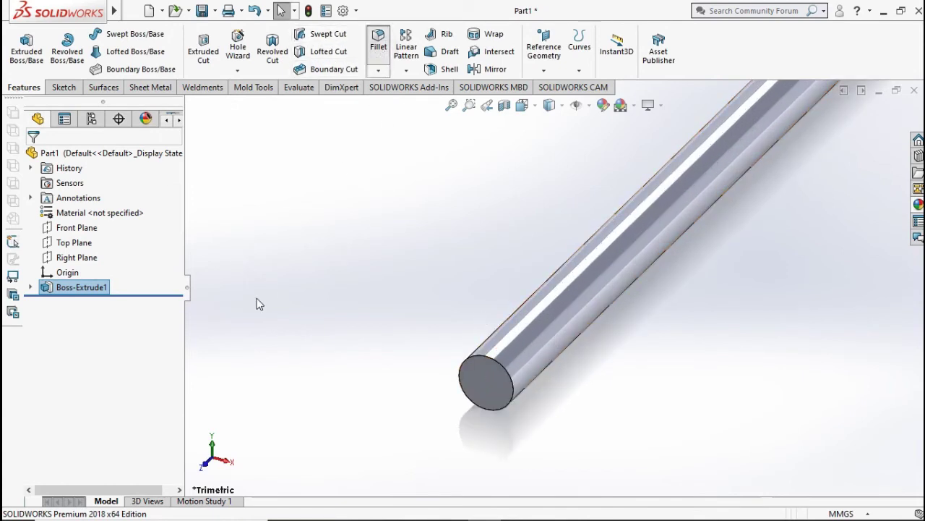
key("f")
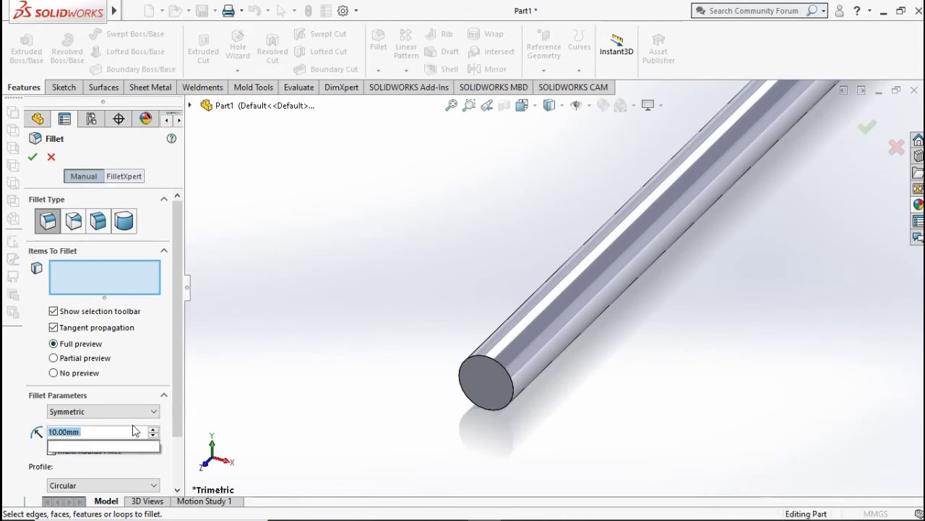
left_click(496, 363)
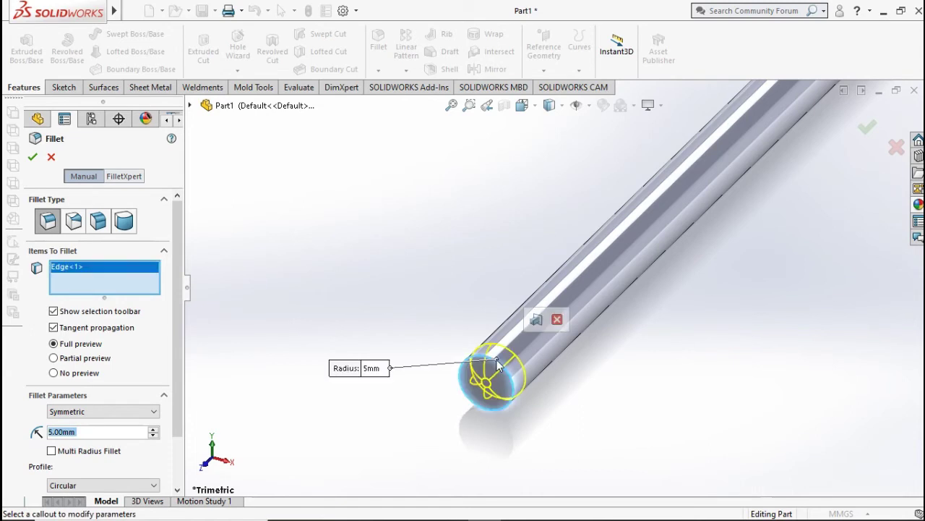
left_click(32, 157)
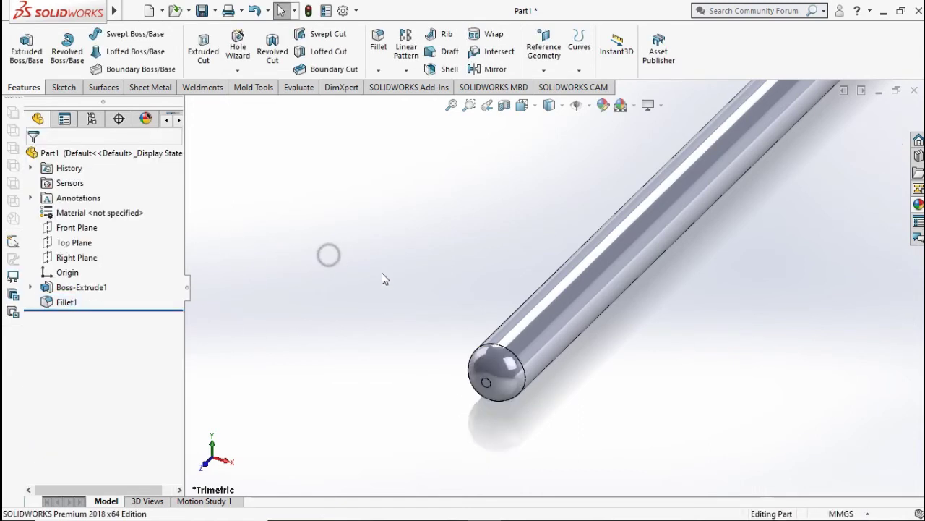
scroll(629, 293, "up", 5)
scroll(654, 257, "up", 2)
mouse_move(655, 257)
middle_mouse_down()
mouse_move(595, 308)
mouse_move(627, 309)
middle_mouse_up()
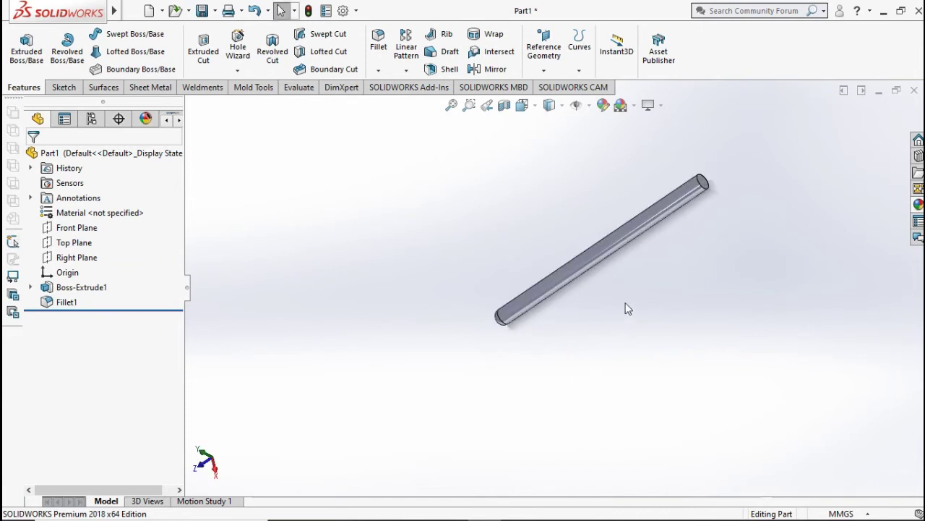
scroll(707, 195, "down", 3)
Sketch a circle centred on the origin on the rod's flat end face
left_click(633, 211)
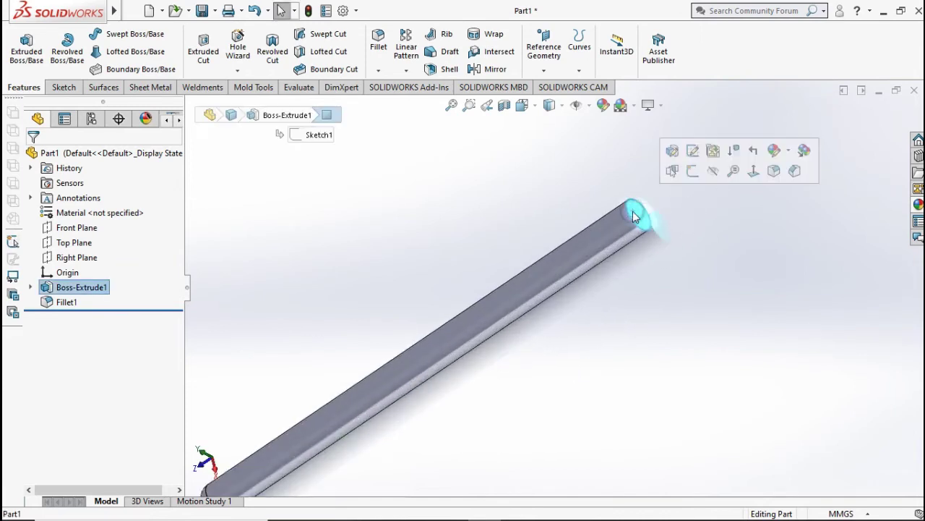
left_click(695, 171)
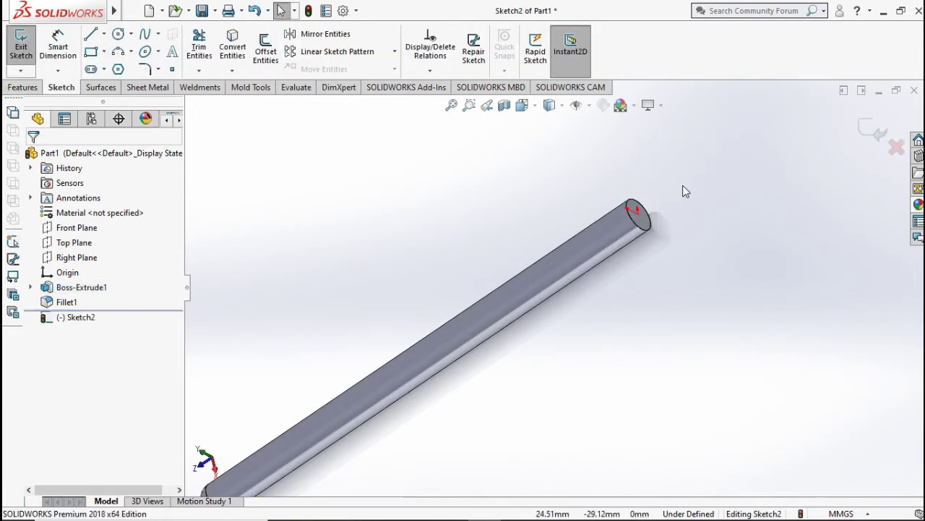
key("ctrl+8")
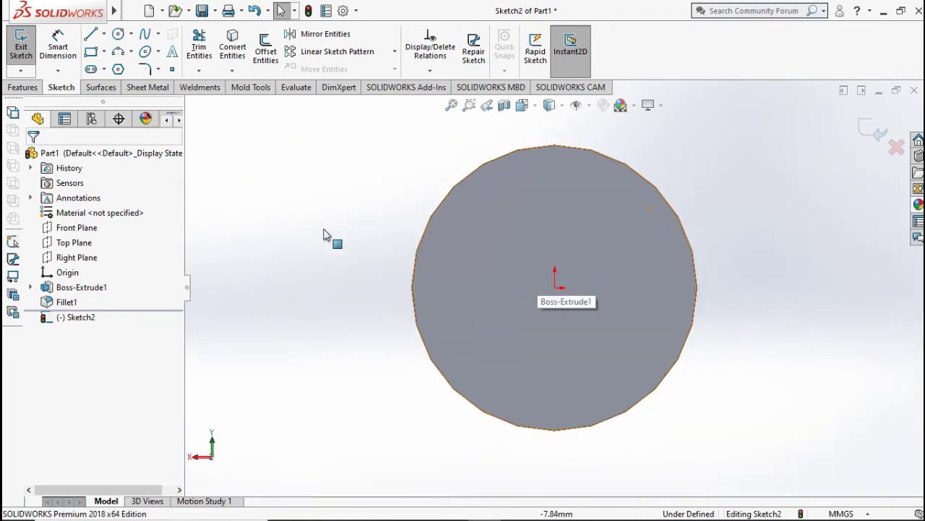
left_click(117, 33)
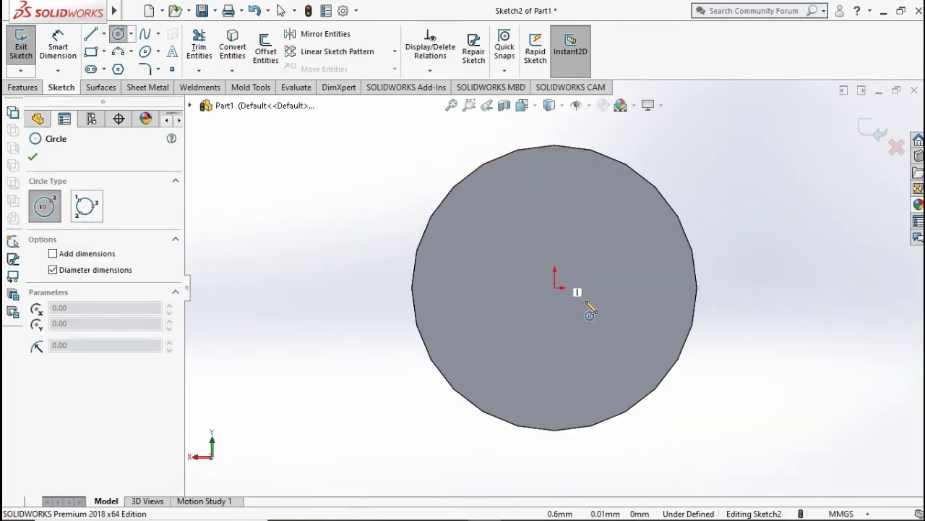
left_click(555, 287)
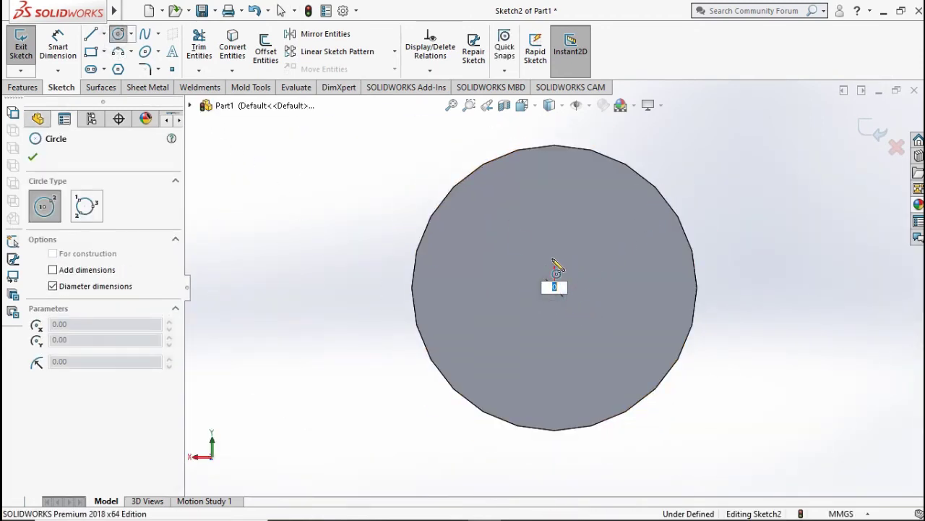
key("Escape")
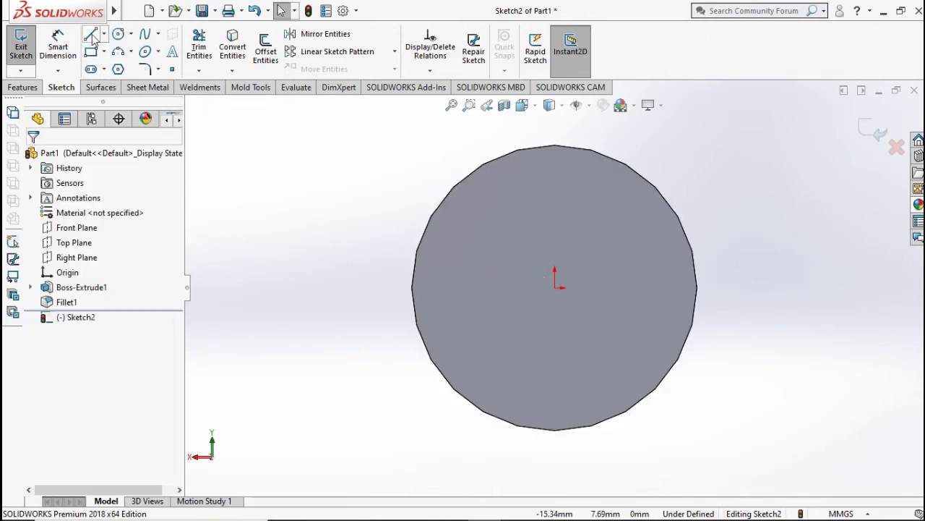
left_click(118, 34)
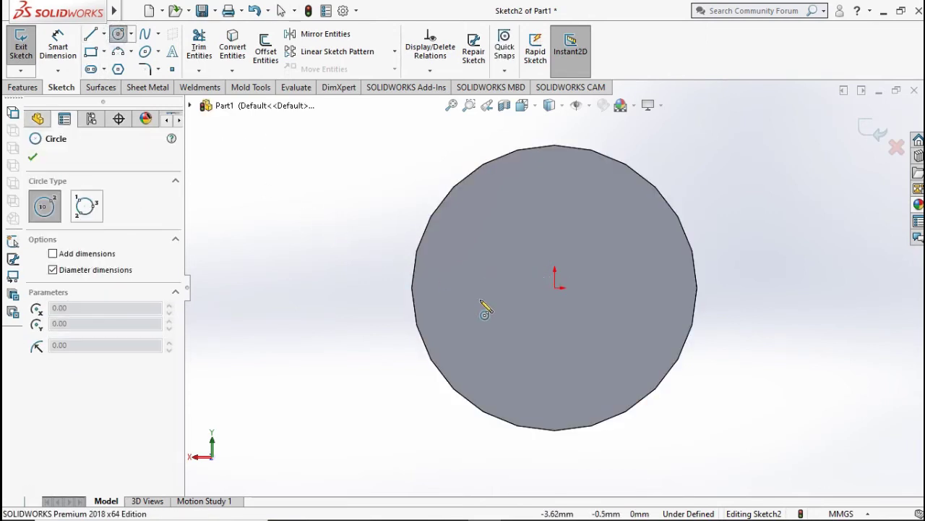
key("Escape")
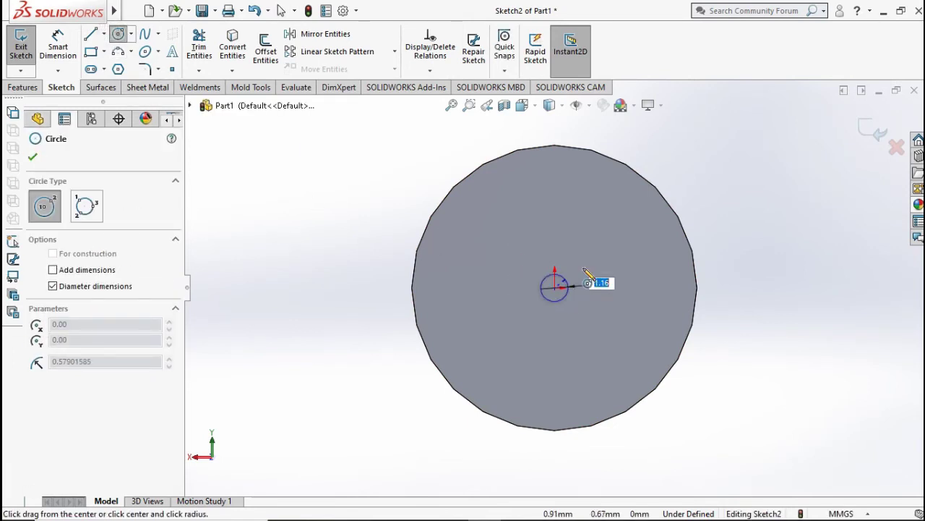
left_click_drag(555, 287, 638, 265)
Dimension the end-face circle to a 10 mm diameter
left_click(58, 45)
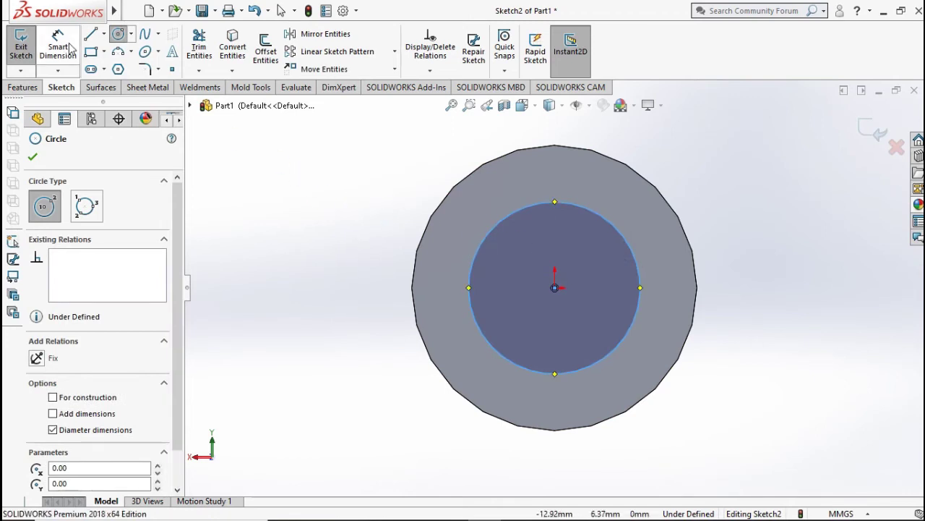
left_click(614, 225)
left_click(736, 248)
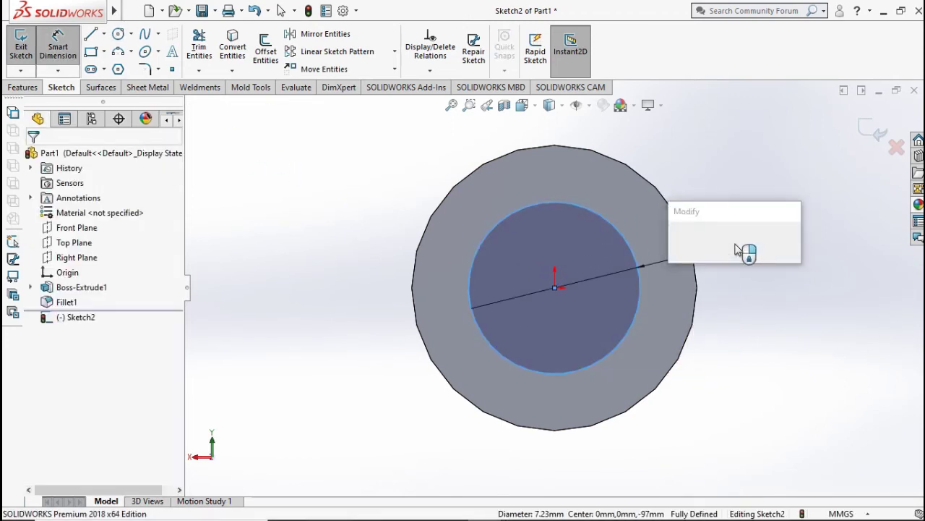
type("1")
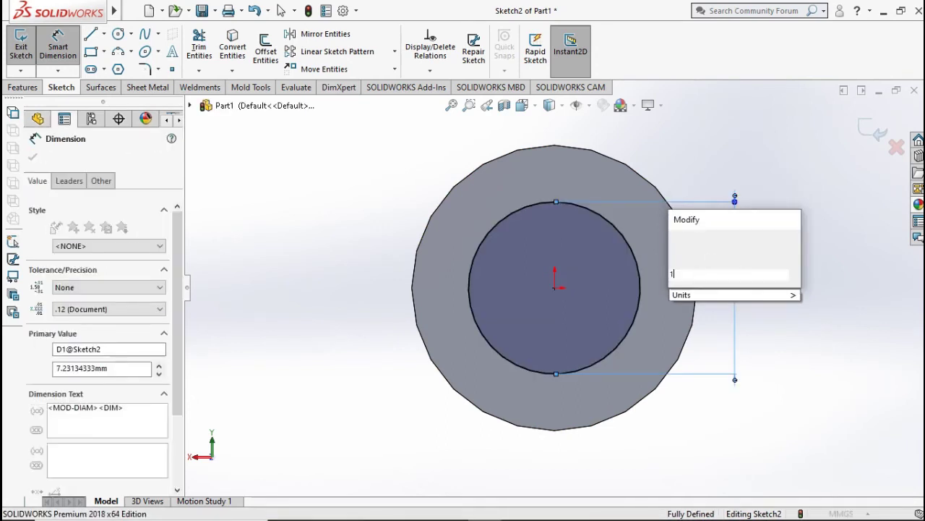
type("0")
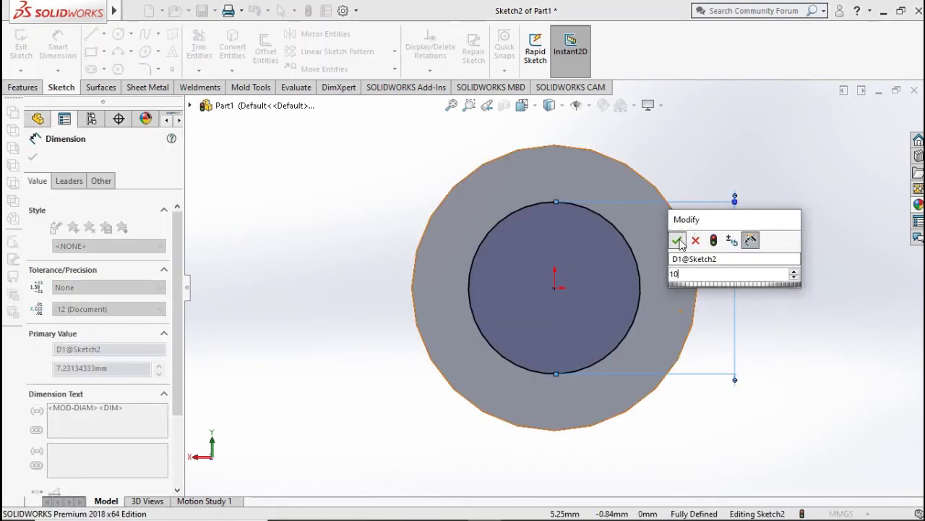
left_click(696, 240)
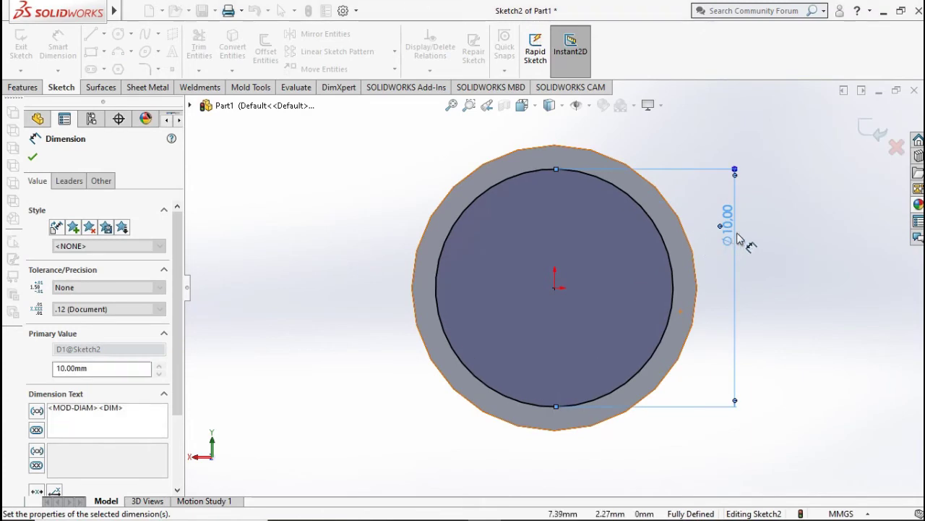
left_click(795, 226)
Extrude the 10 mm circle 20 mm from the rod end, then view it isometrically
key("ctrl+7")
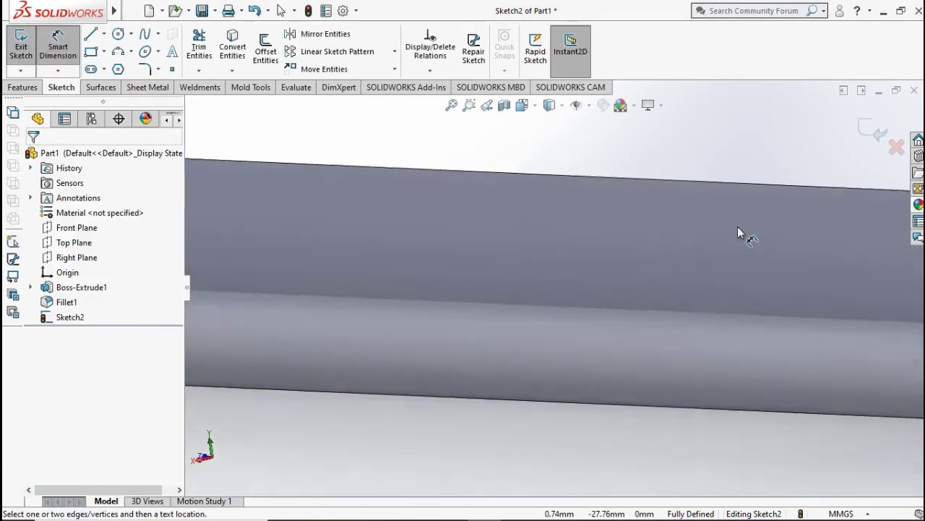
middle_click_drag(739, 232, 589, 279, "ctrl")
scroll(586, 266, "down", 3)
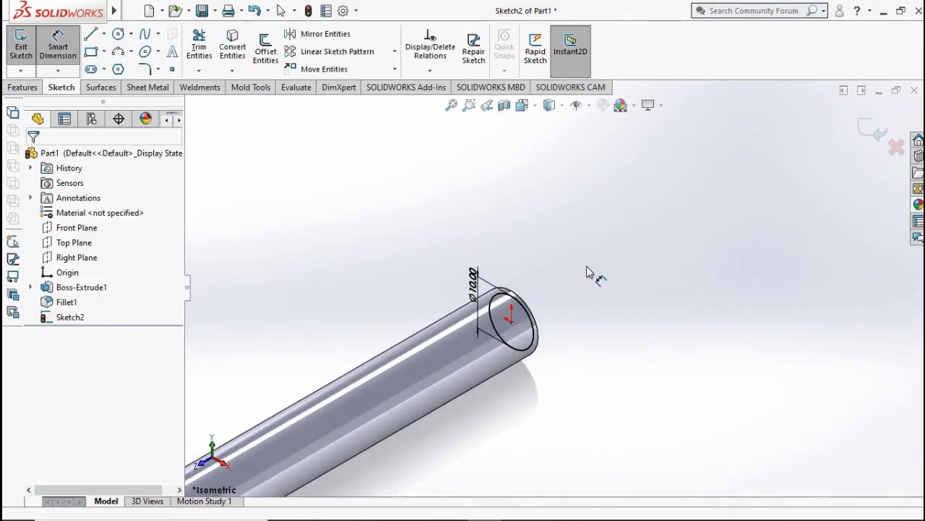
left_click(27, 88)
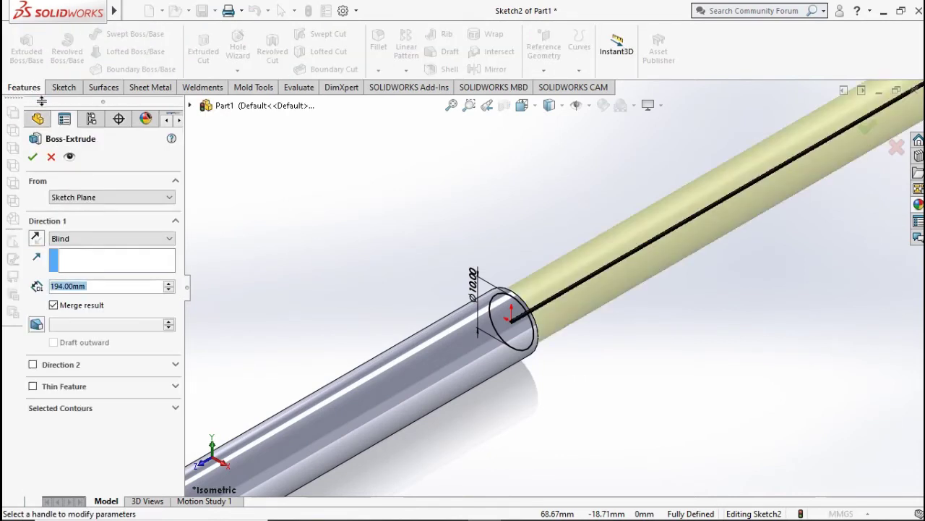
type("20")
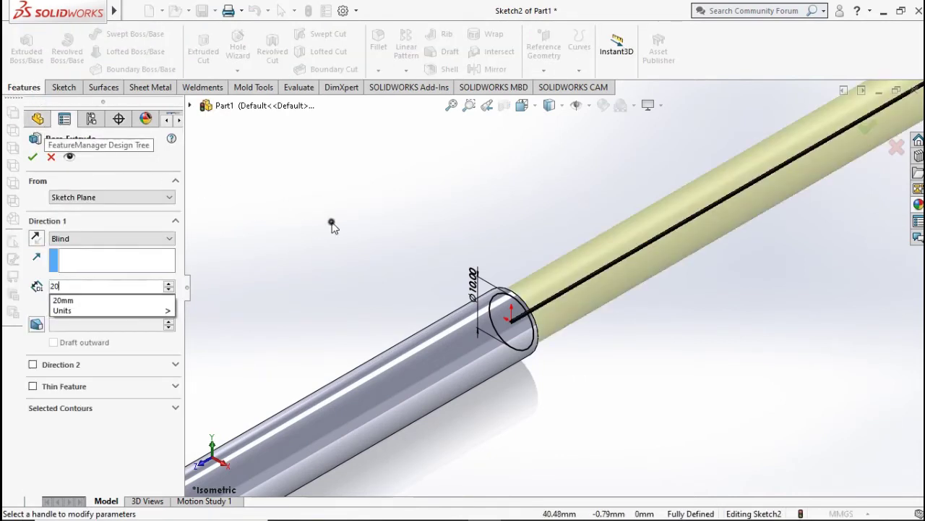
key("Return")
left_click(33, 159)
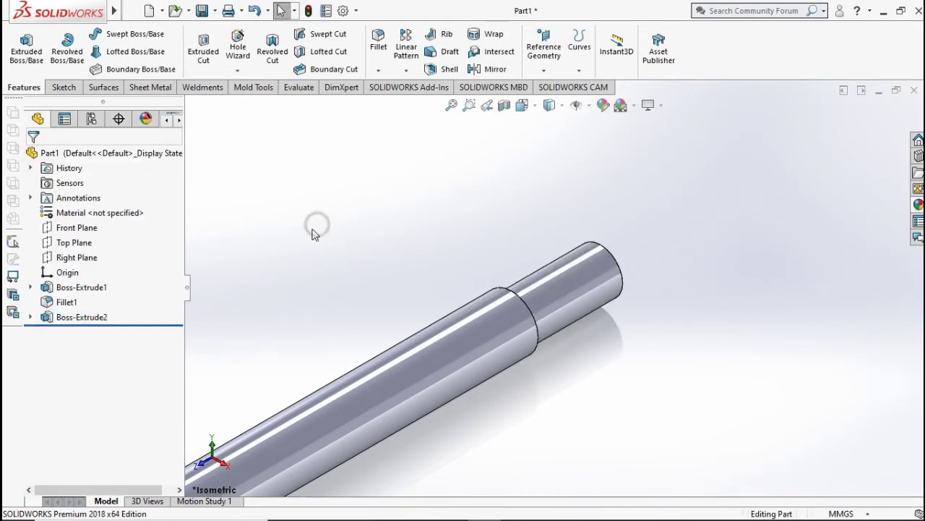
key("f")
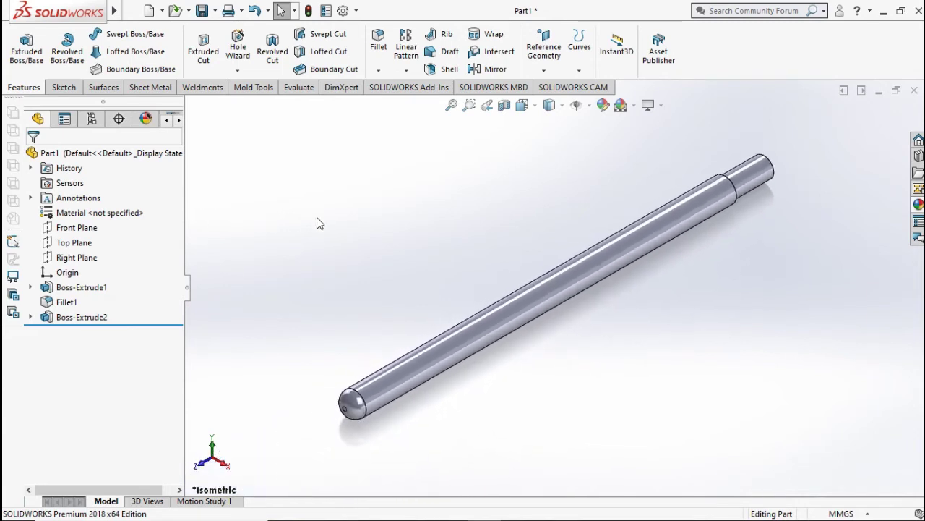
mouse_move(442, 258)
middle_mouse_down()
mouse_move(541, 213)
mouse_move(651, 250)
mouse_move(758, 343)
middle_mouse_up()
key("ctrl+7")
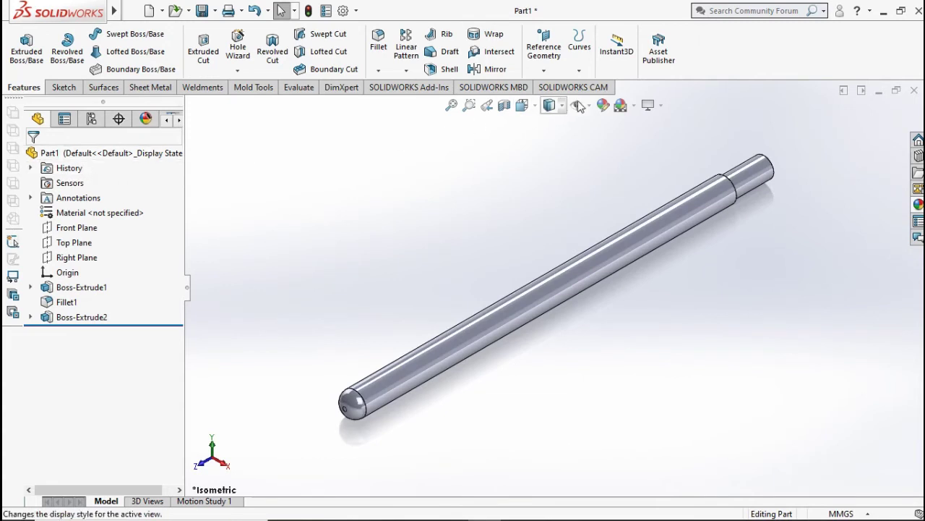
Apply the Metal > Steel polished steel appearance to the entire lever part
left_click(603, 105)
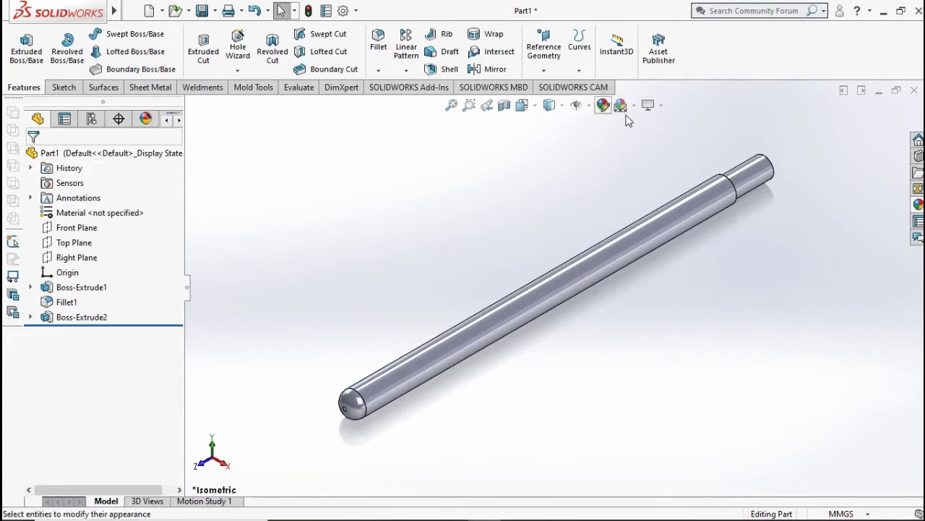
left_click(699, 205)
left_click(707, 159)
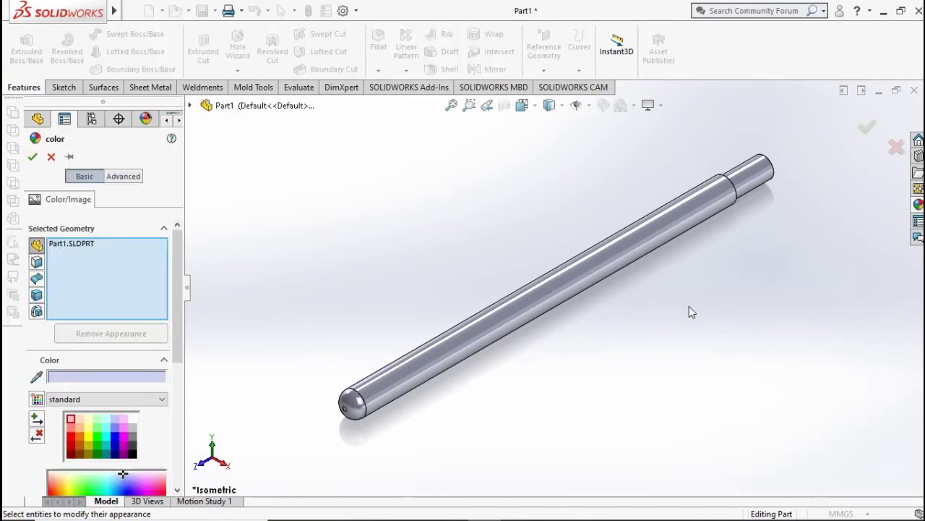
left_click(918, 206)
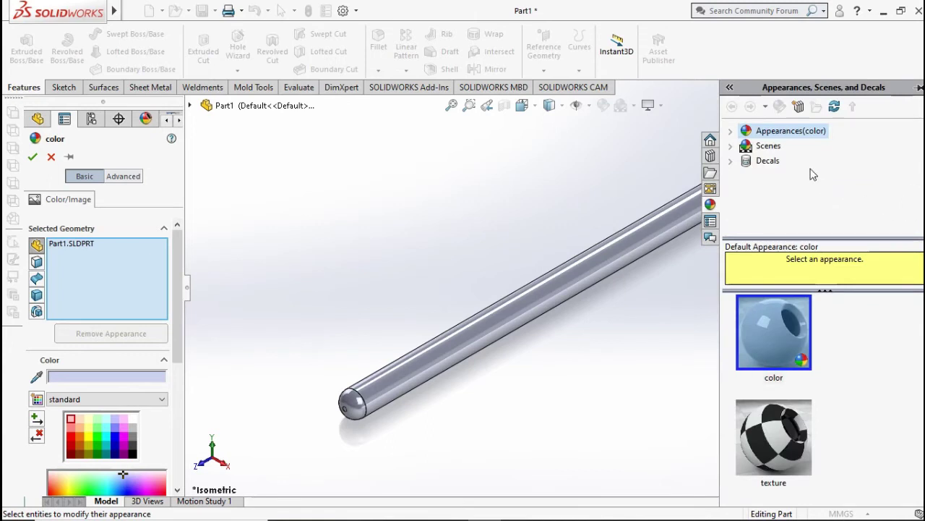
left_click(731, 131)
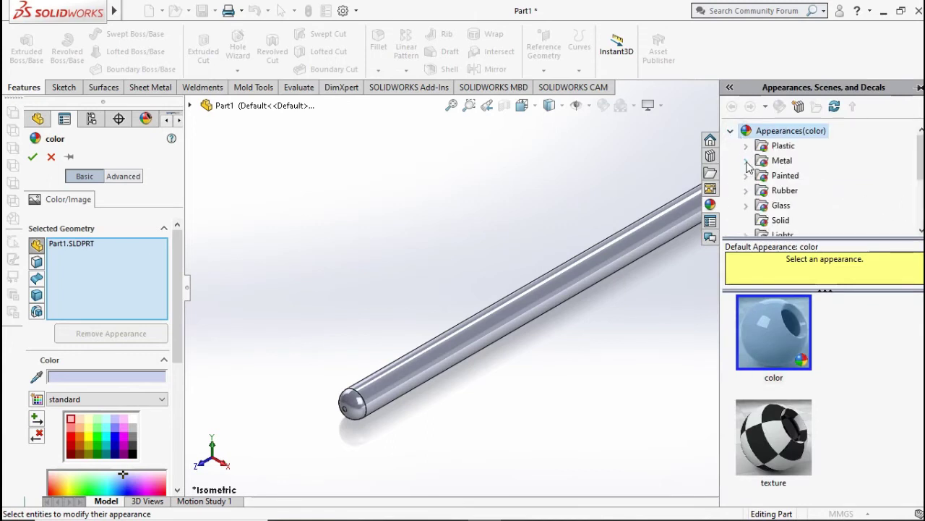
left_click(746, 162)
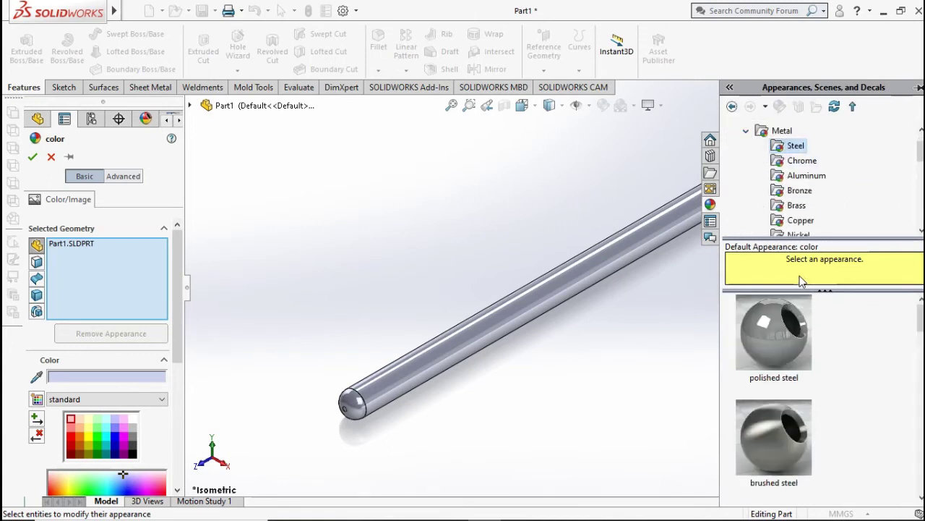
left_click(793, 331)
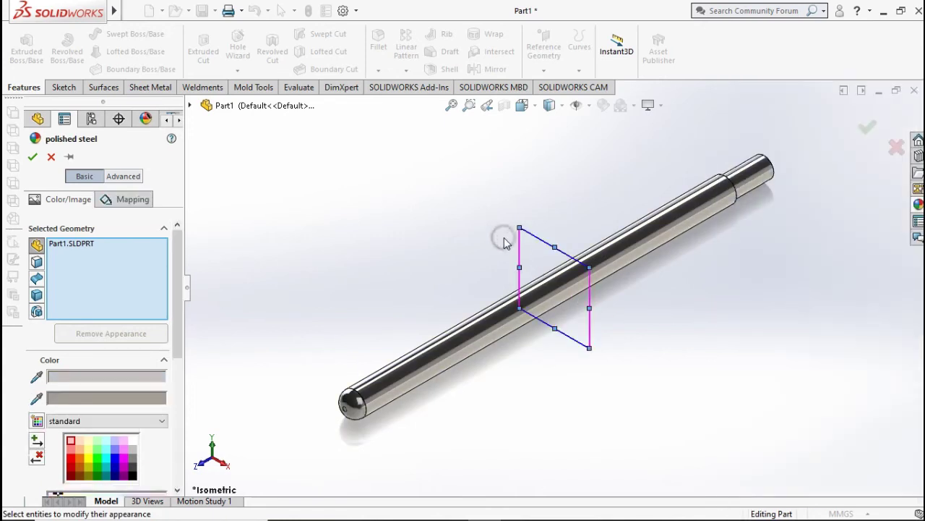
left_click(32, 157)
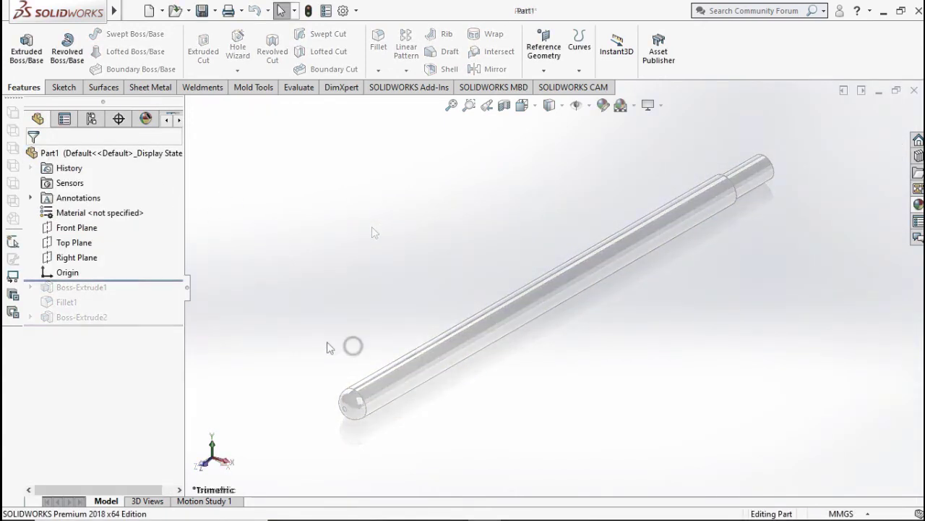
Sketch a 10 mm diameter circle centred on the origin on the Right Plane
left_click(85, 258)
left_click(99, 241)
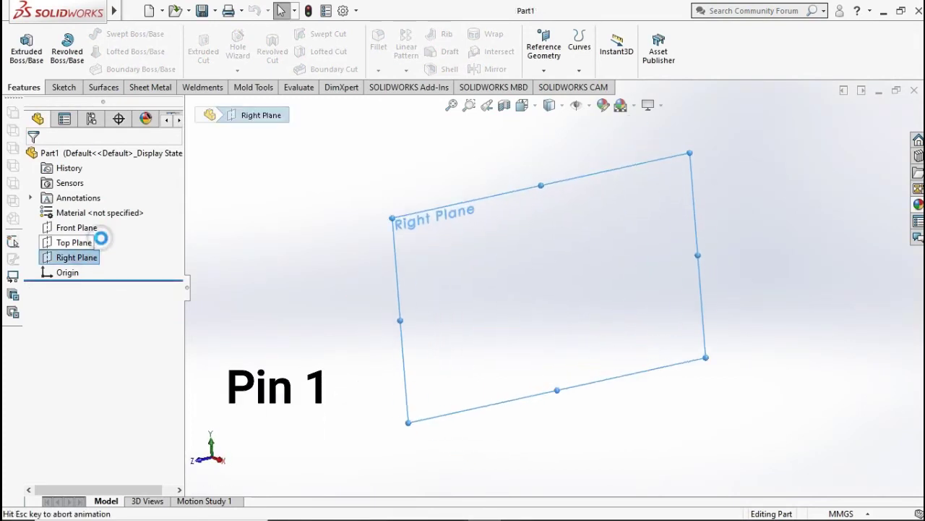
left_click(118, 34)
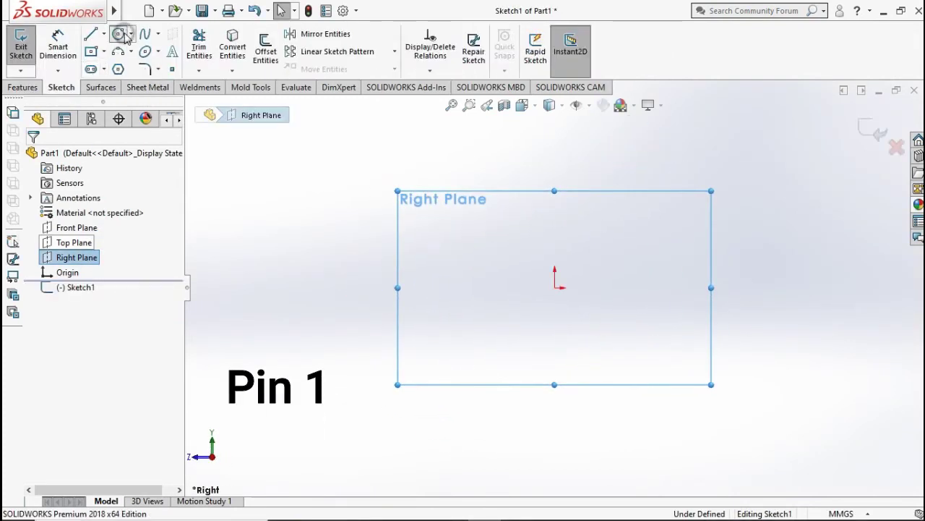
left_click(555, 287)
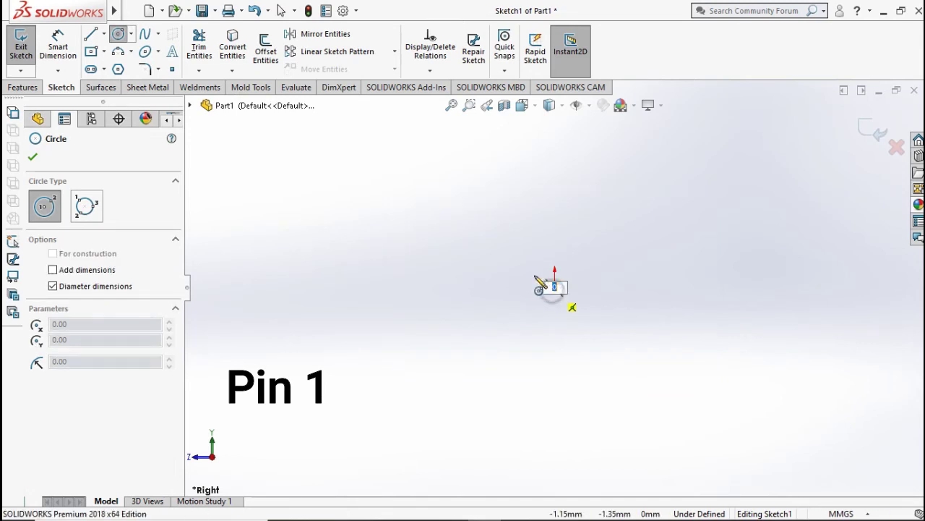
left_click(523, 264)
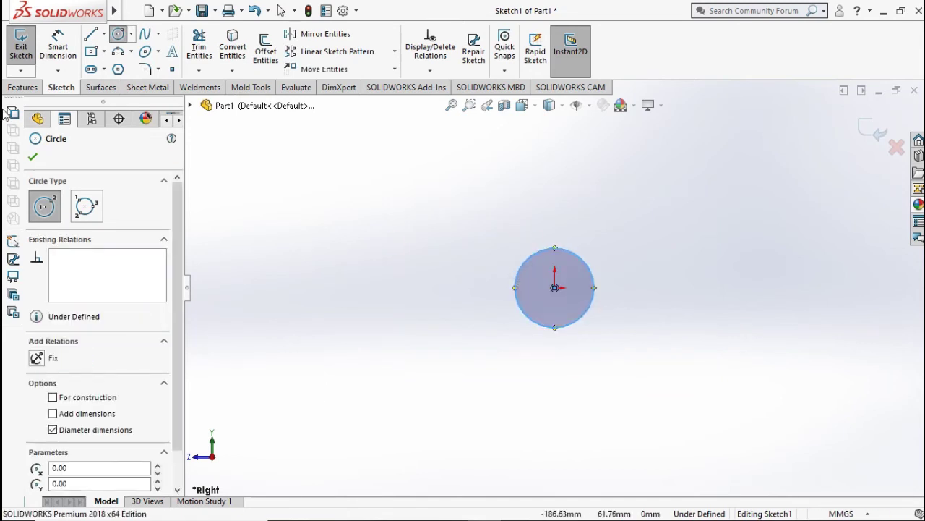
left_click(57, 34)
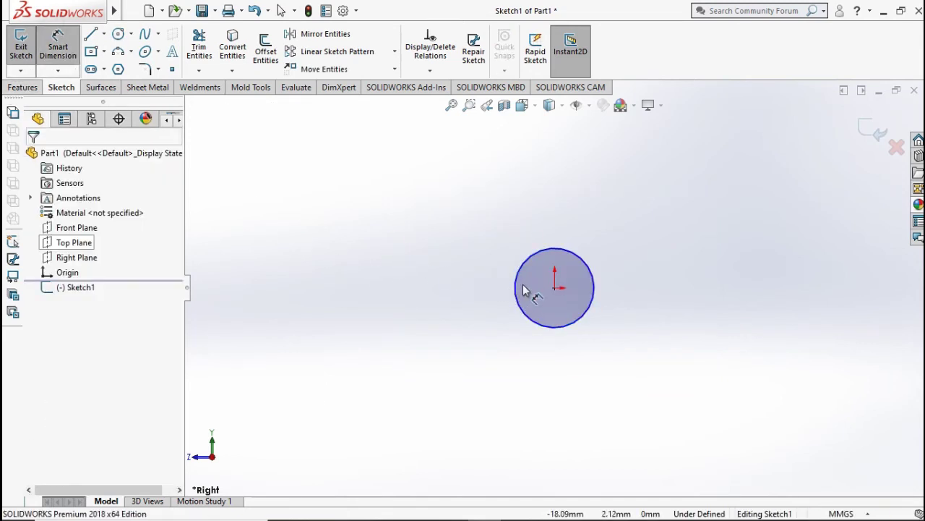
left_click(458, 282)
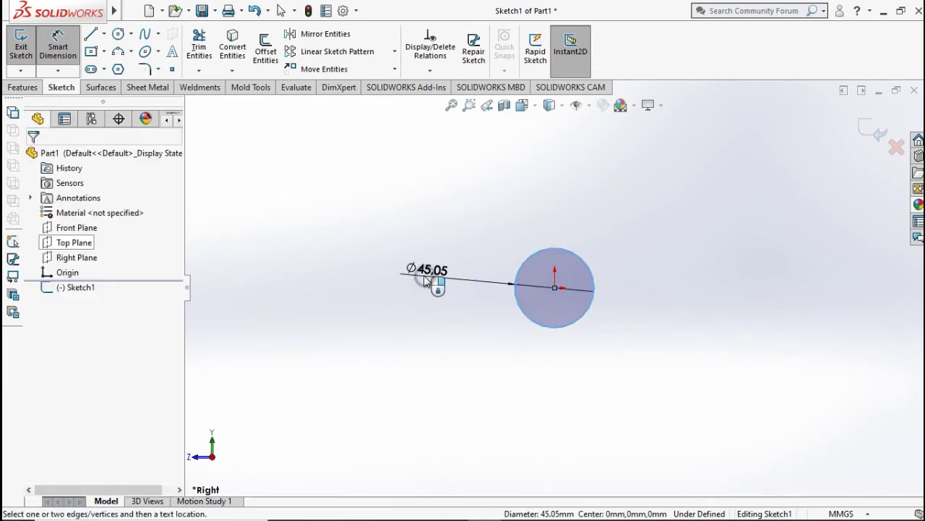
left_click(427, 282)
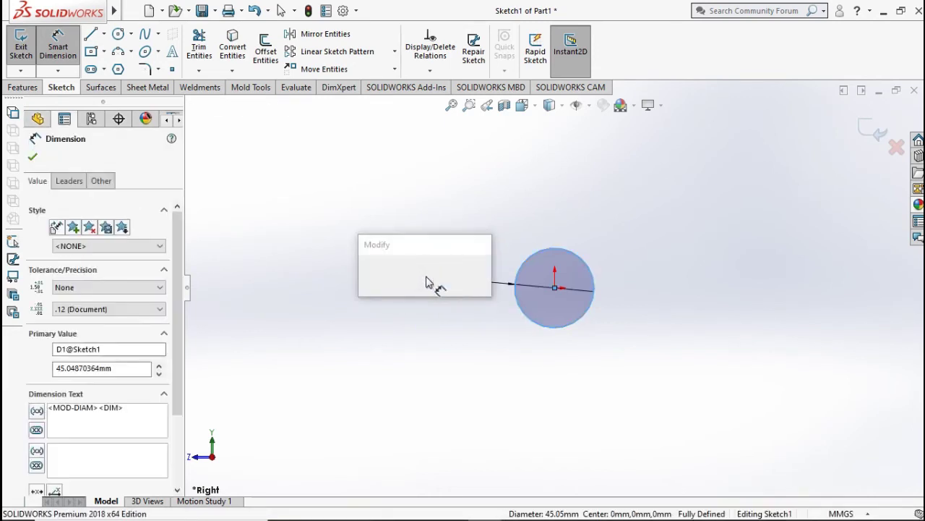
type("10")
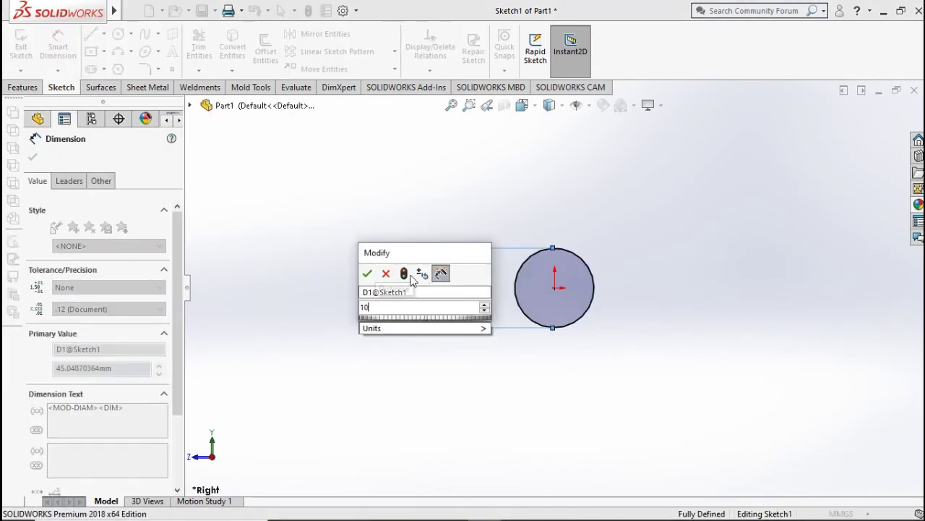
left_click(368, 273)
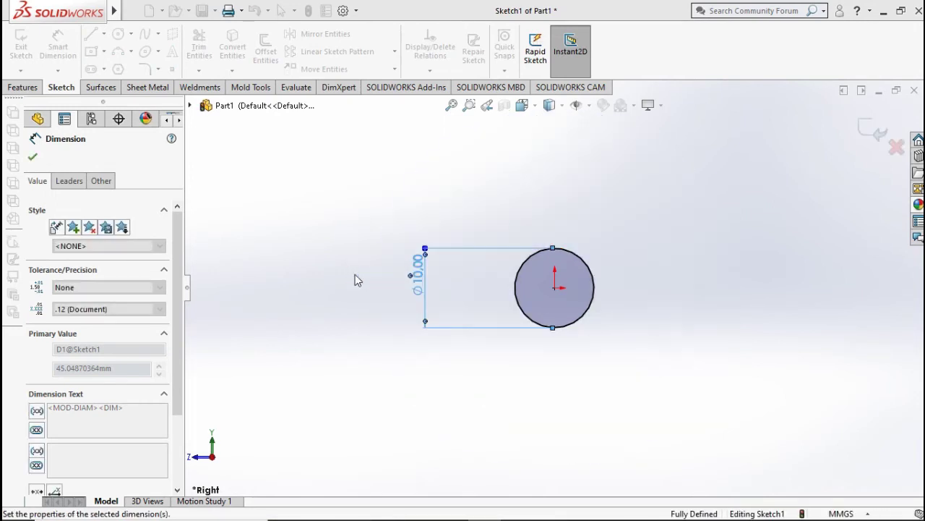
Extrude the 10 mm circle mid-plane to a 24 mm length
left_click(21, 87)
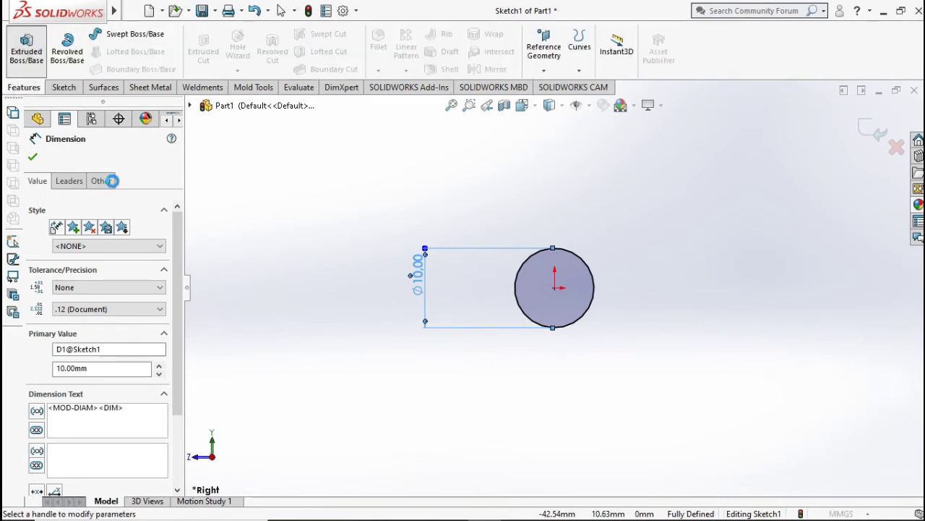
left_click(26, 47)
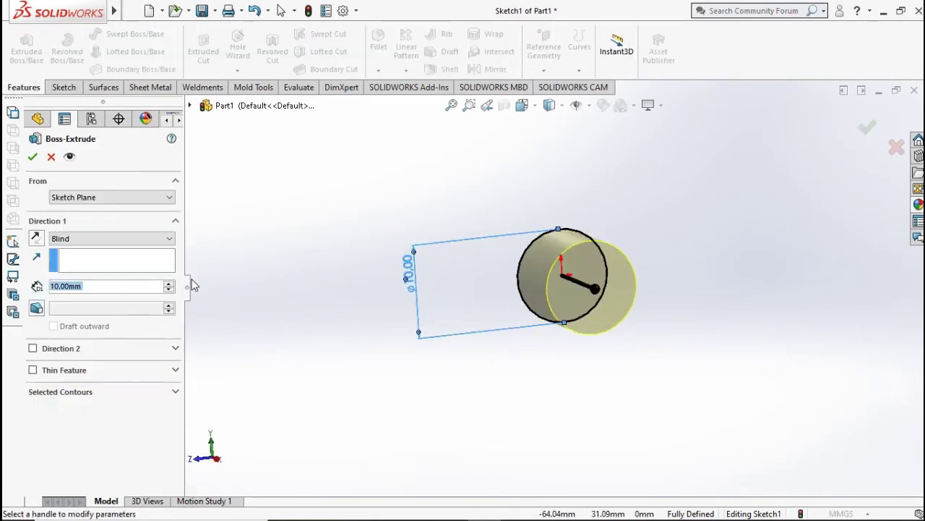
left_click(143, 244)
left_click(130, 294)
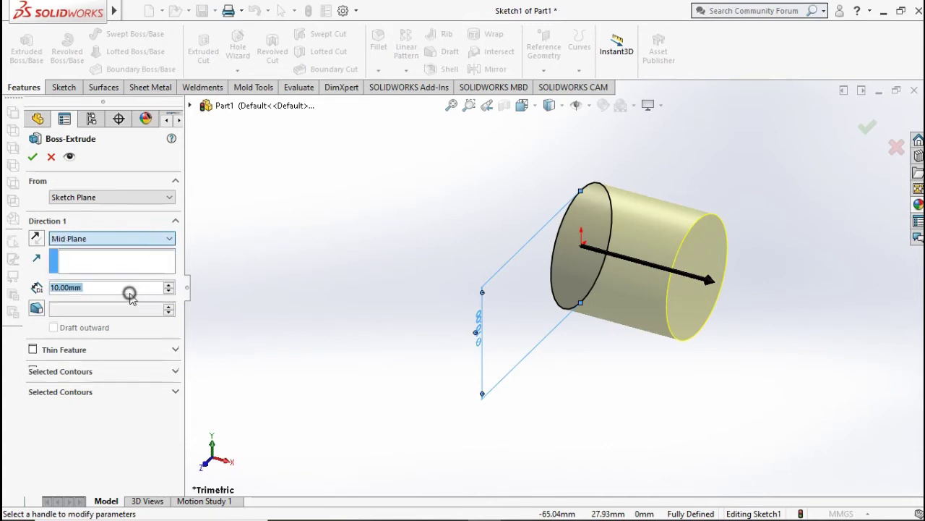
type("2")
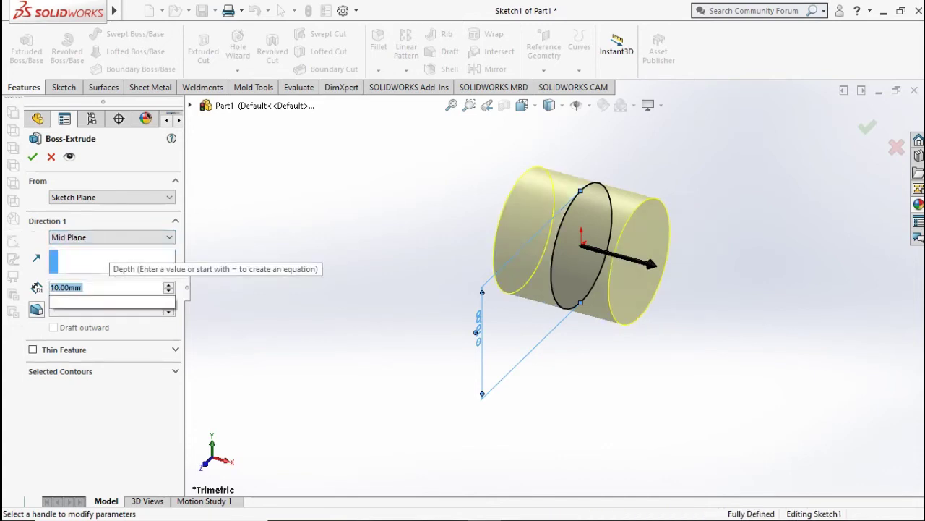
type("4")
key("Return")
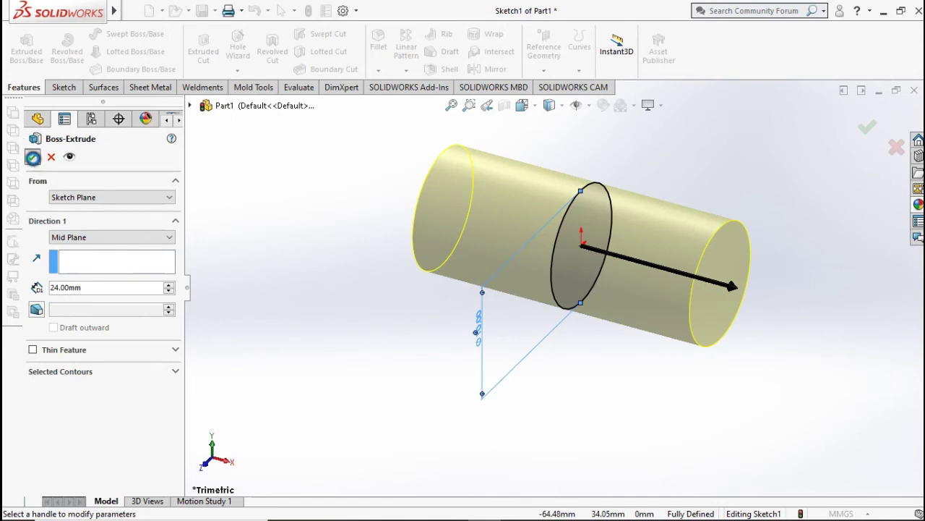
key("Return")
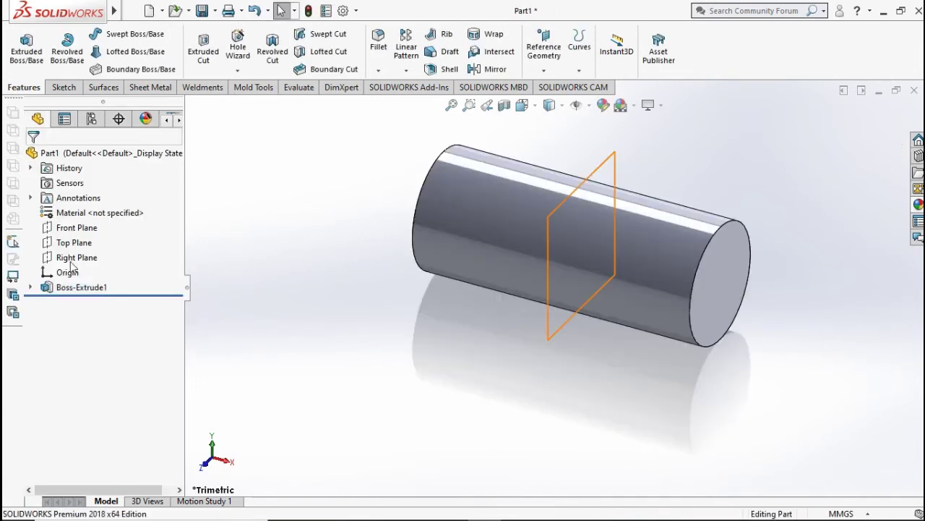
On the Front Plane, draw horizontal and vertical centerlines from the origin
left_click(70, 230)
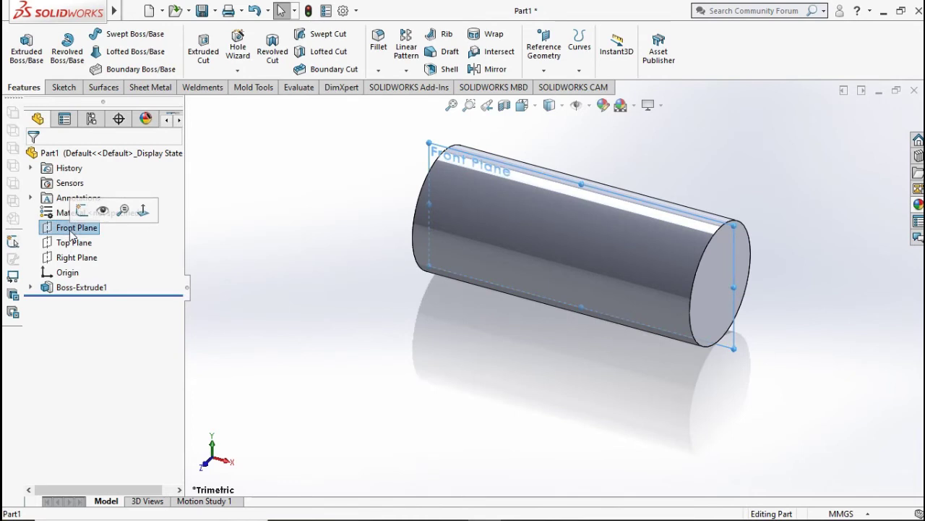
left_click(81, 210)
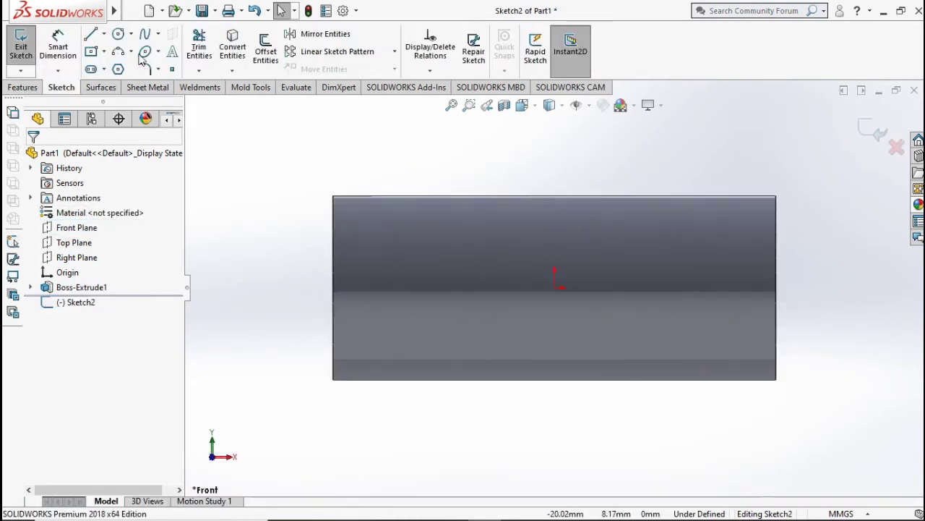
left_click(105, 34)
left_click(119, 65)
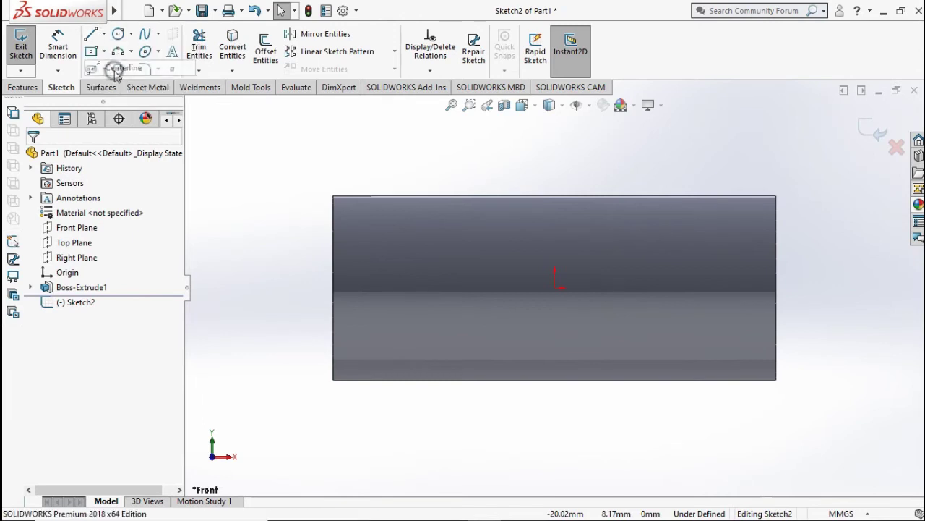
left_click(554, 288)
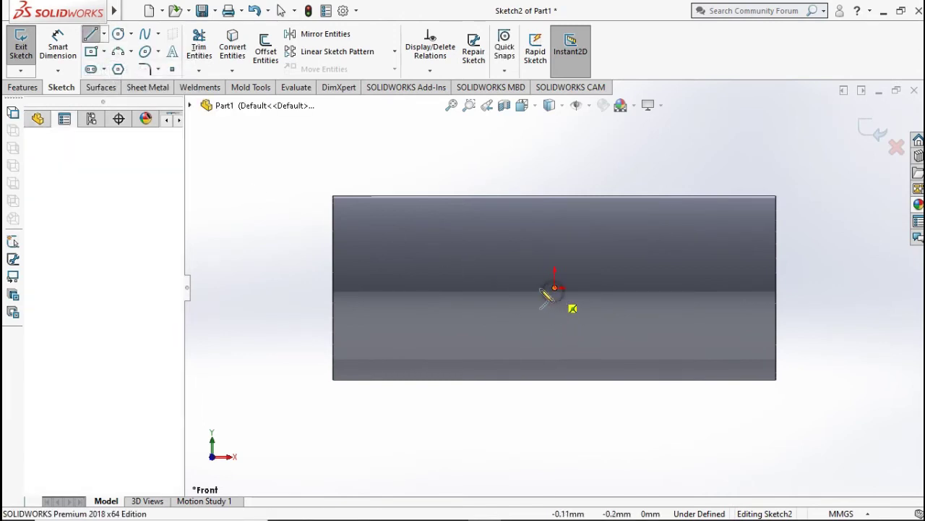
left_click(284, 287)
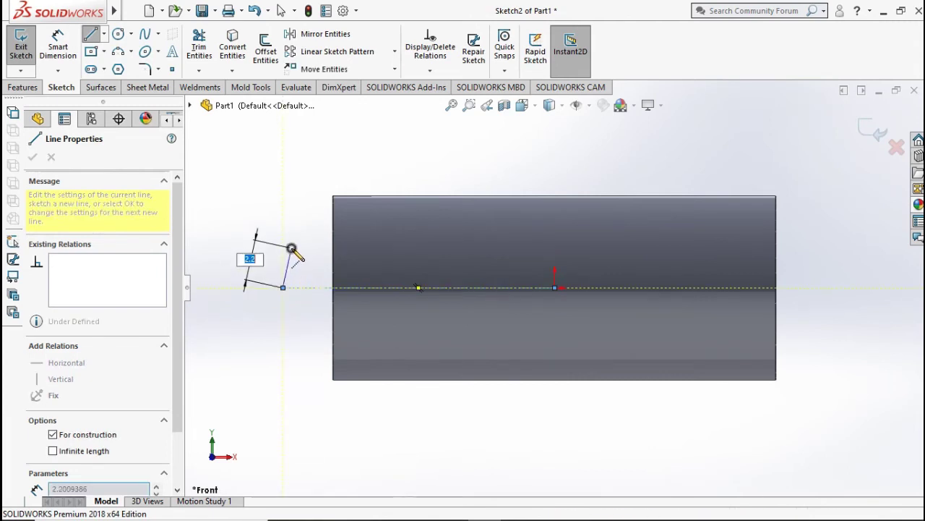
key("Escape")
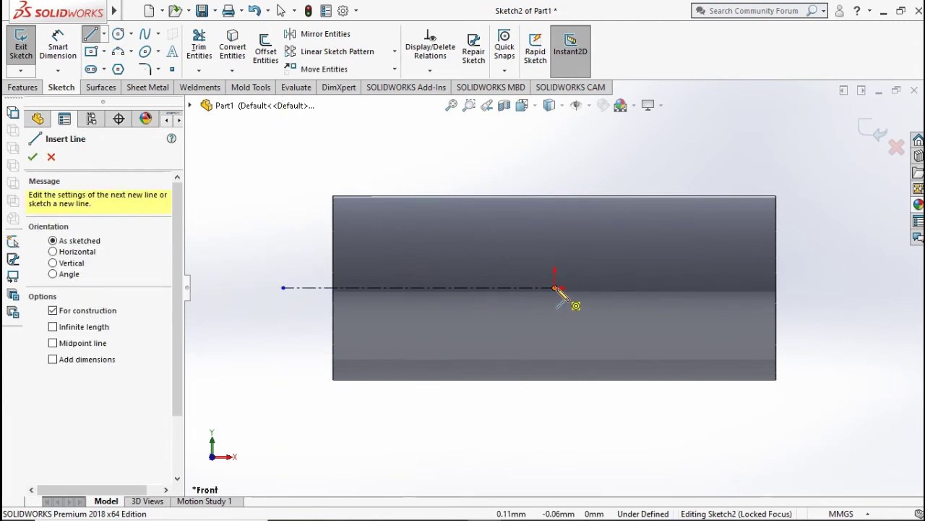
left_click(554, 288)
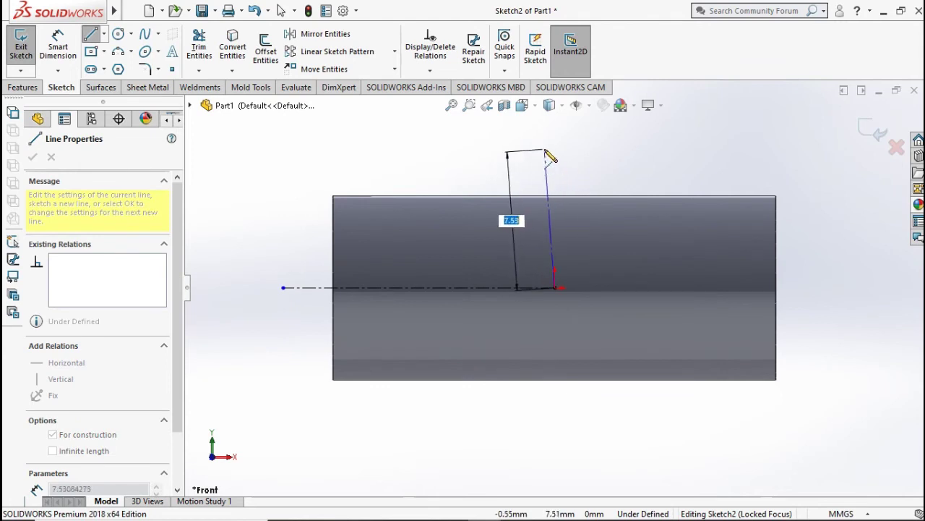
left_click(555, 149)
key("Escape")
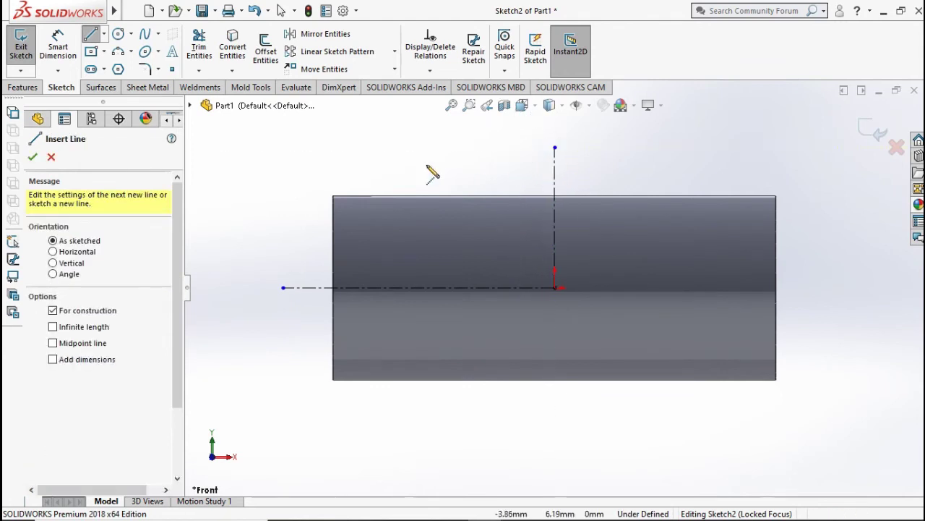
Draw a small corner rectangle near the cylinder's top-left edge
left_click(104, 52)
left_click(123, 70)
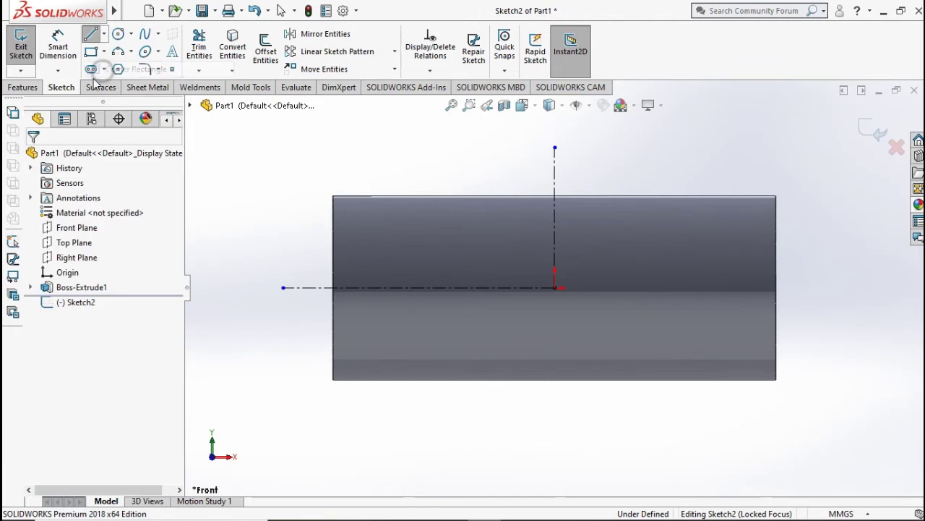
left_click(332, 196)
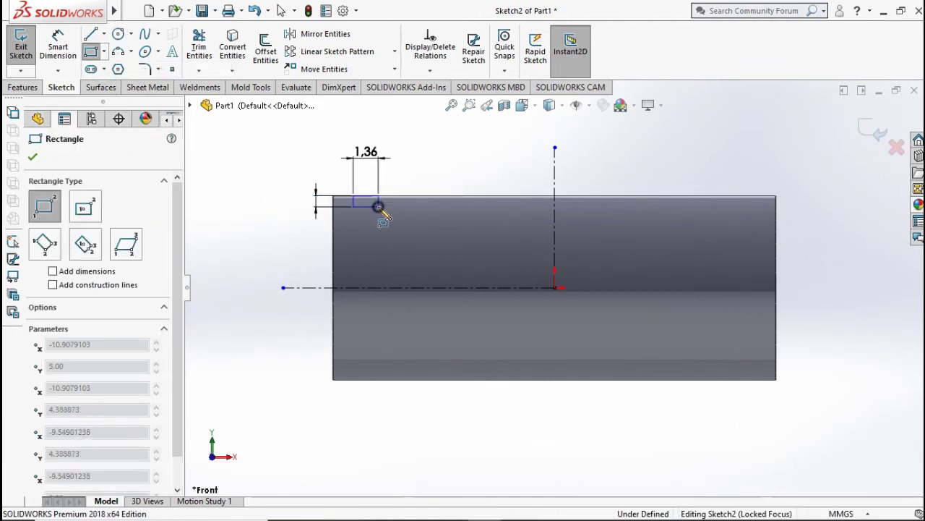
left_click(379, 205)
scroll(372, 197, "down", 3)
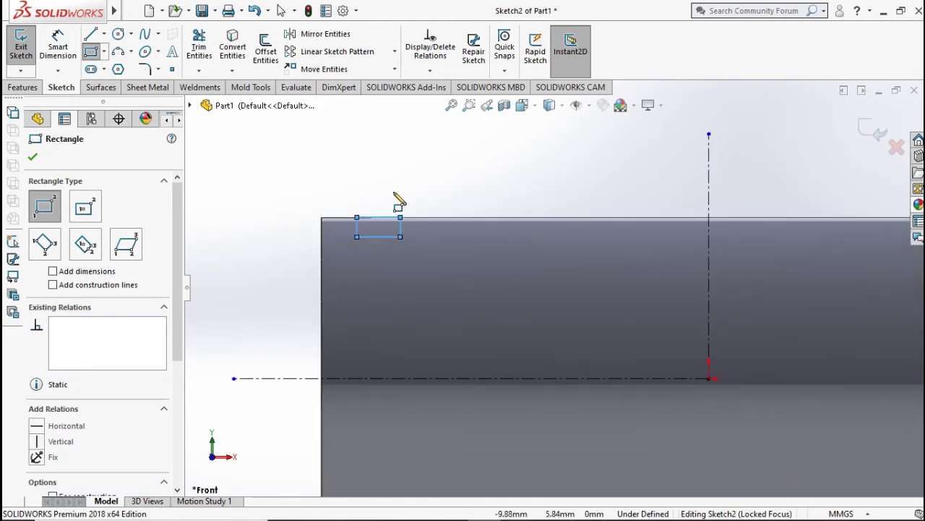
Dimension the rectangle 1 mm wide and 10 mm from the vertical centerline
left_click(62, 42)
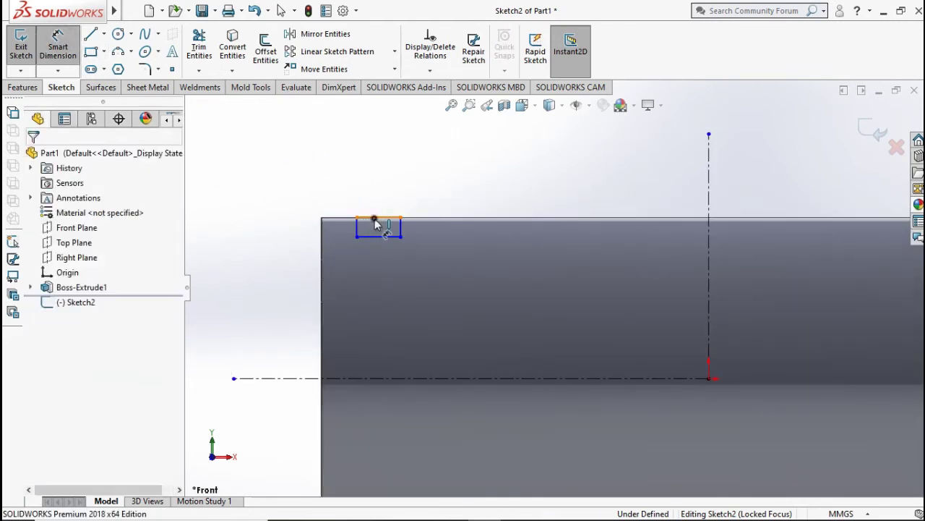
left_click(375, 218)
left_click(382, 175)
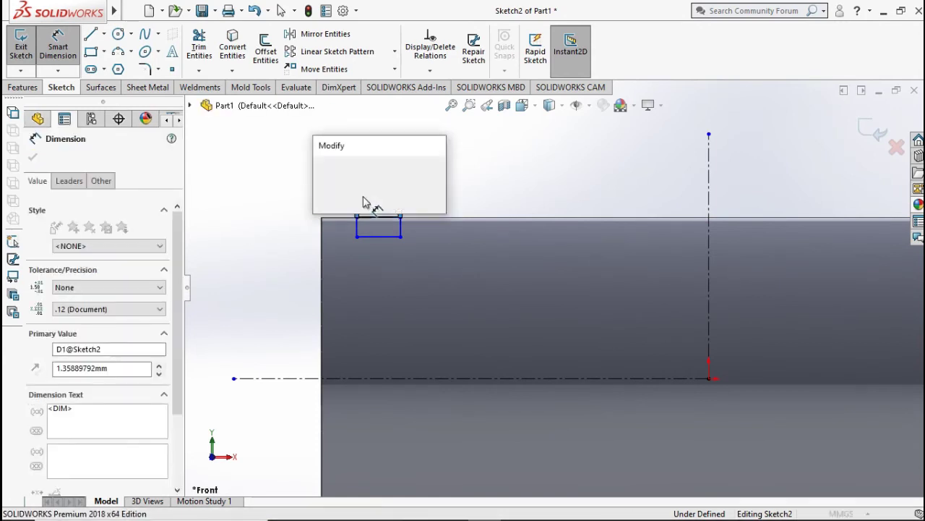
type("1")
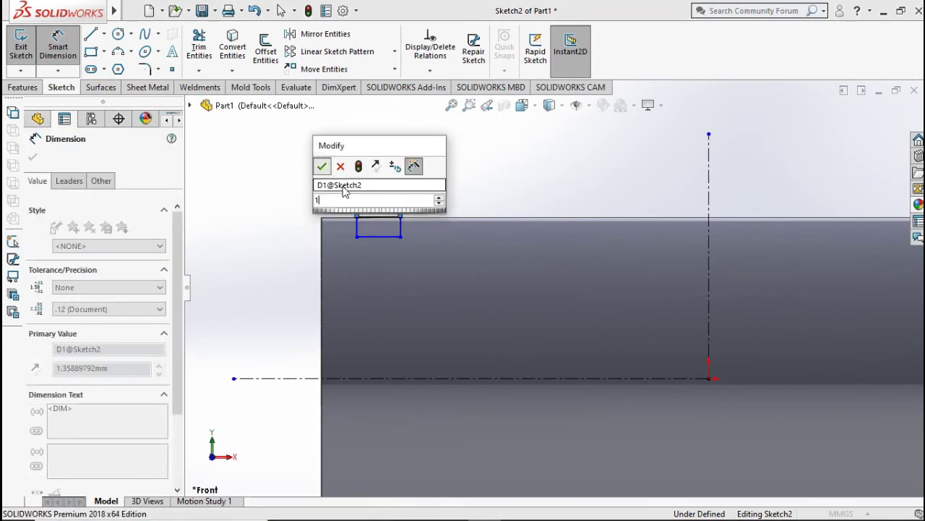
key("Return")
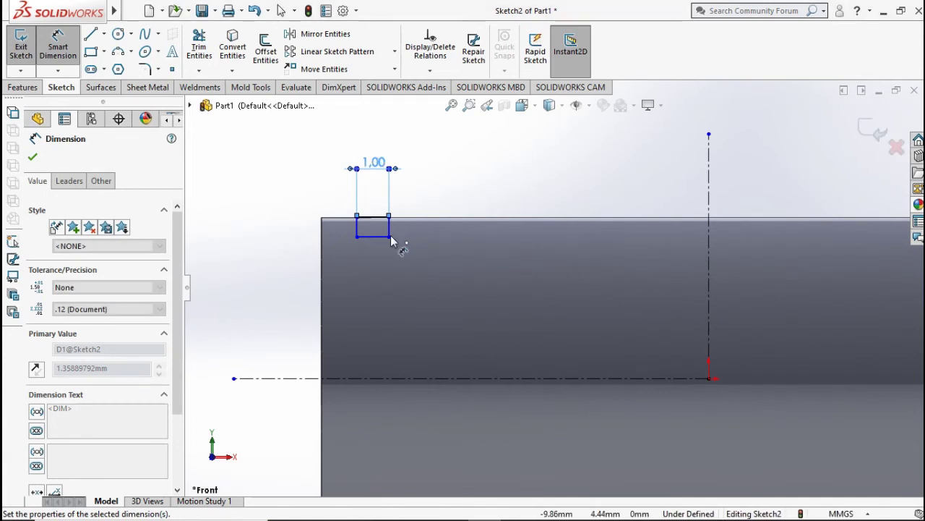
left_click(390, 227)
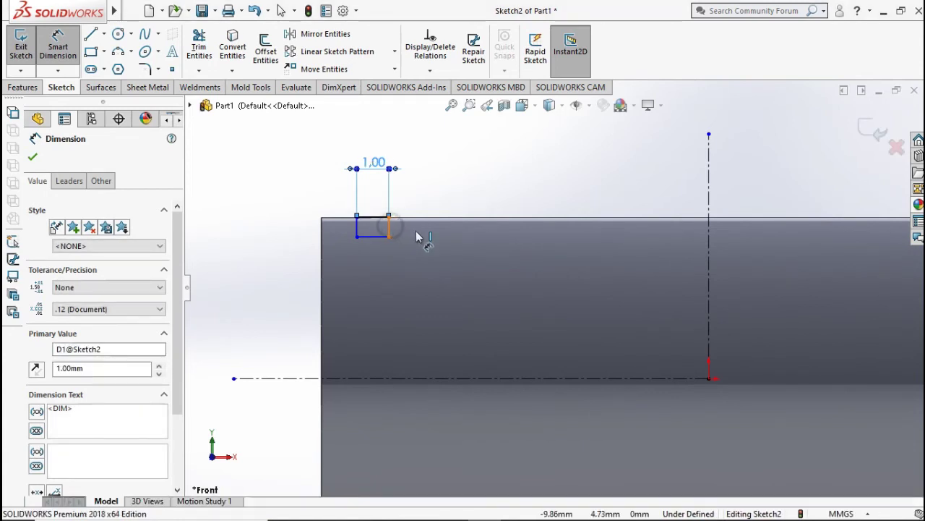
left_click(709, 191)
left_click(547, 188)
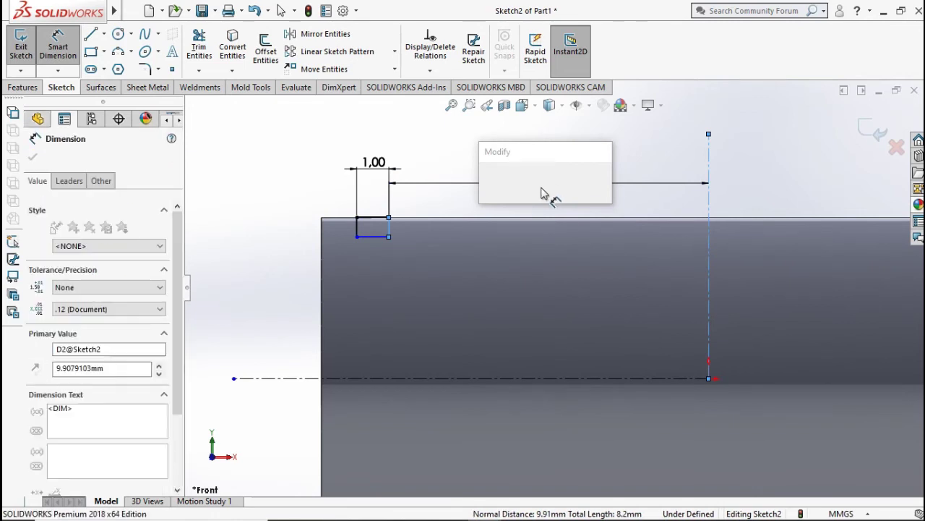
type("10")
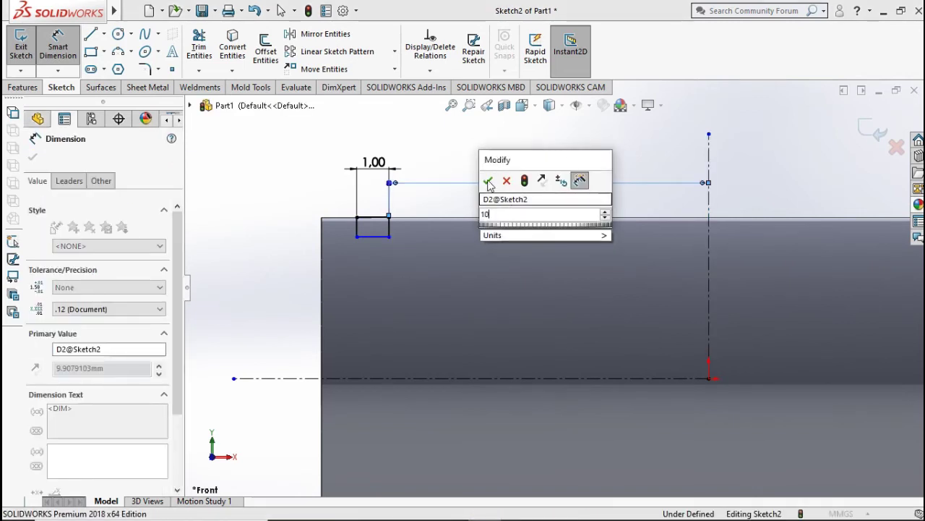
key("Escape")
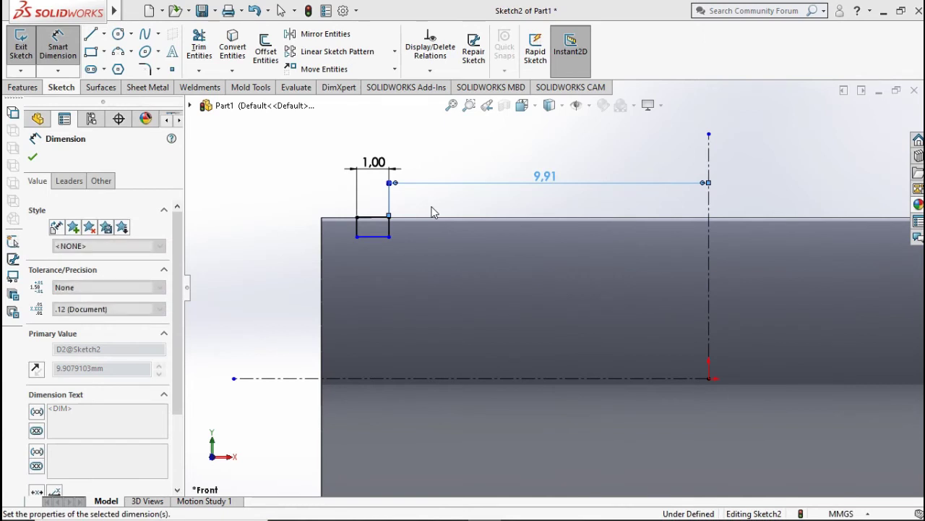
Set the rectangle's height to 0.5 mm
left_click(368, 238)
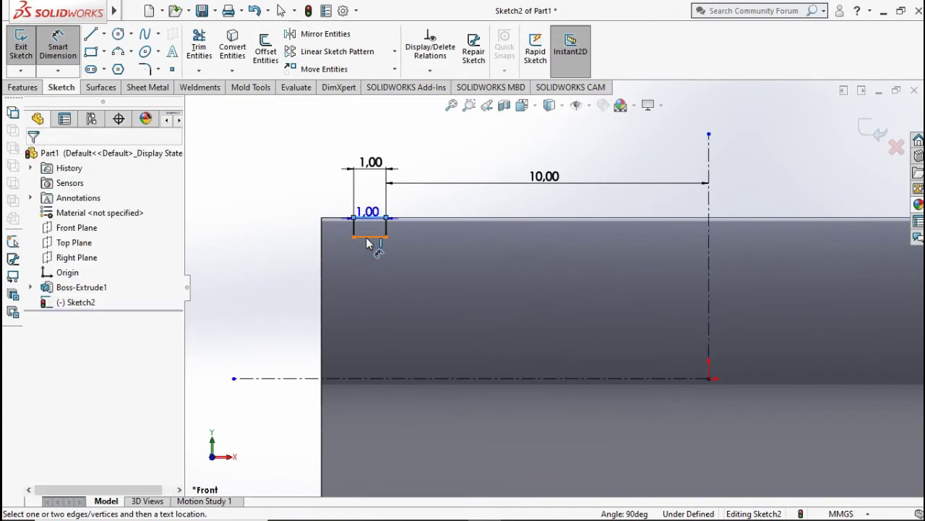
left_click(359, 218)
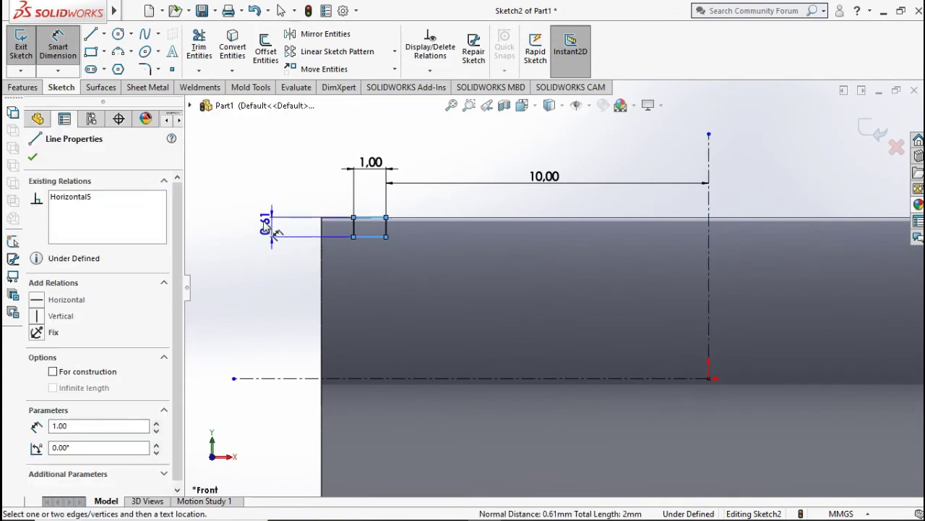
left_click(246, 184)
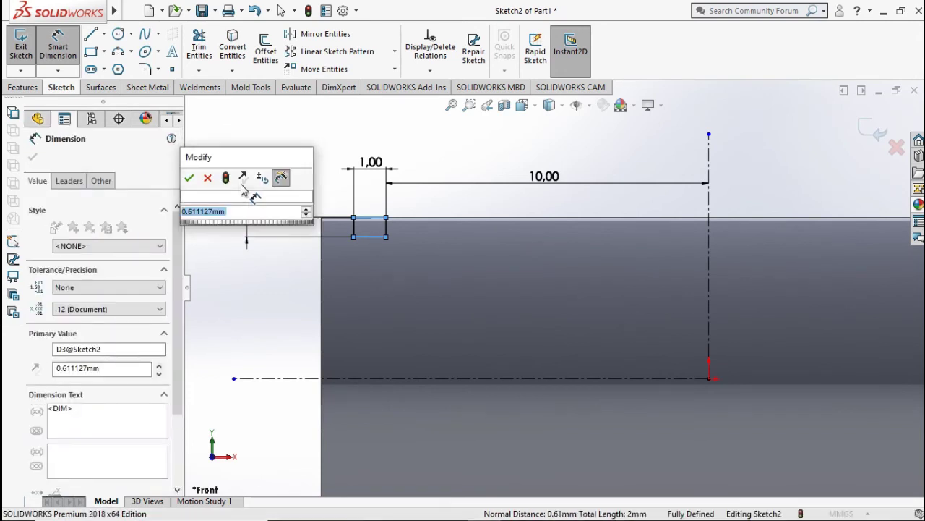
type("0.5")
left_click(188, 178)
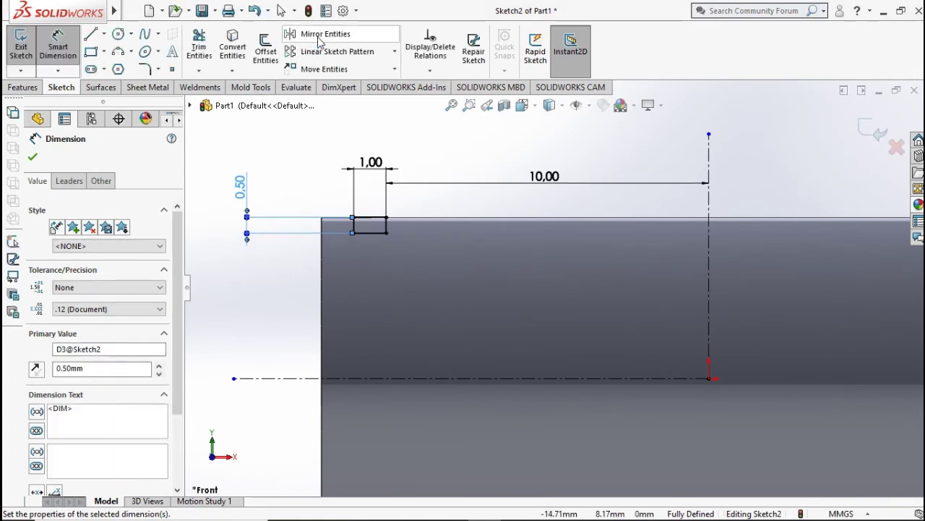
Mirror the 1 × 0.5 mm rectangle about the vertical centerline to the opposite side
left_click(319, 34)
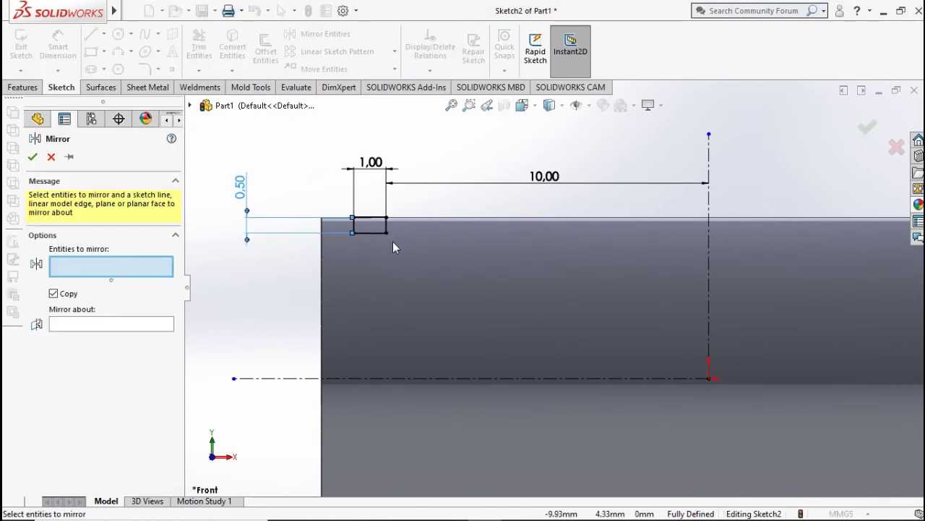
left_click_drag(343, 209, 423, 258)
left_click(124, 356)
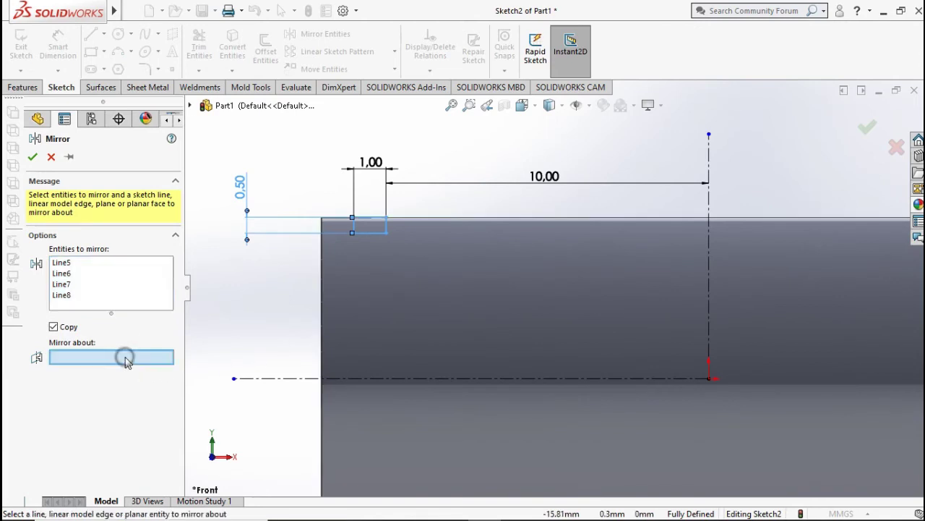
left_click(711, 196)
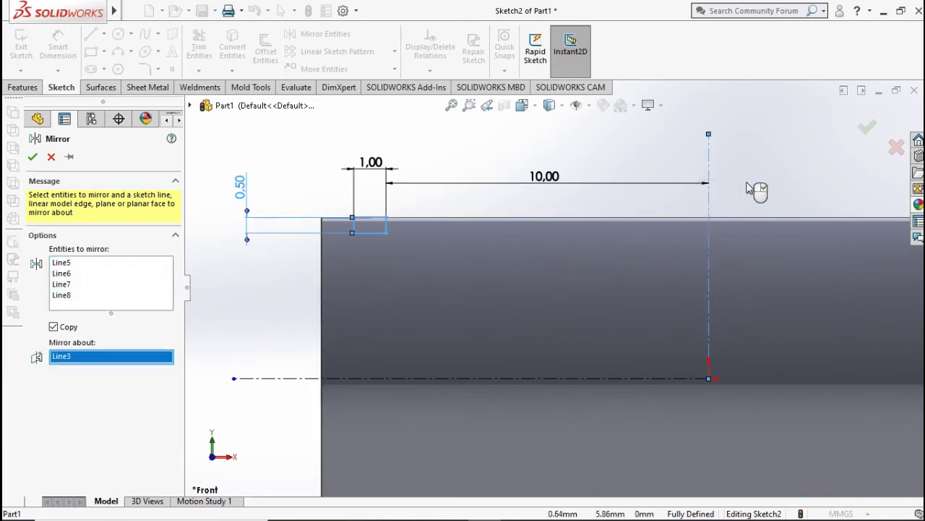
key("f")
left_click(868, 131)
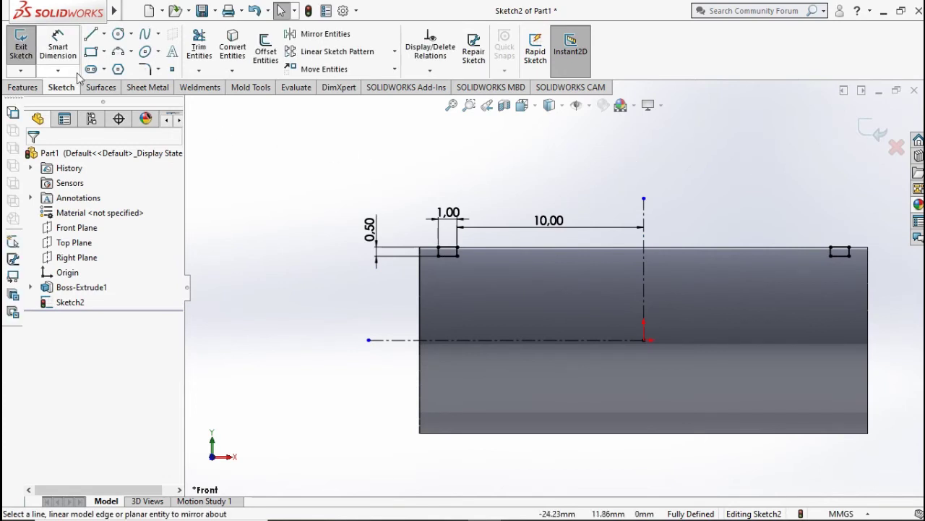
Revolve-cut both rectangles 360° around the horizontal centerline, forming grooves near each end
left_click(24, 87)
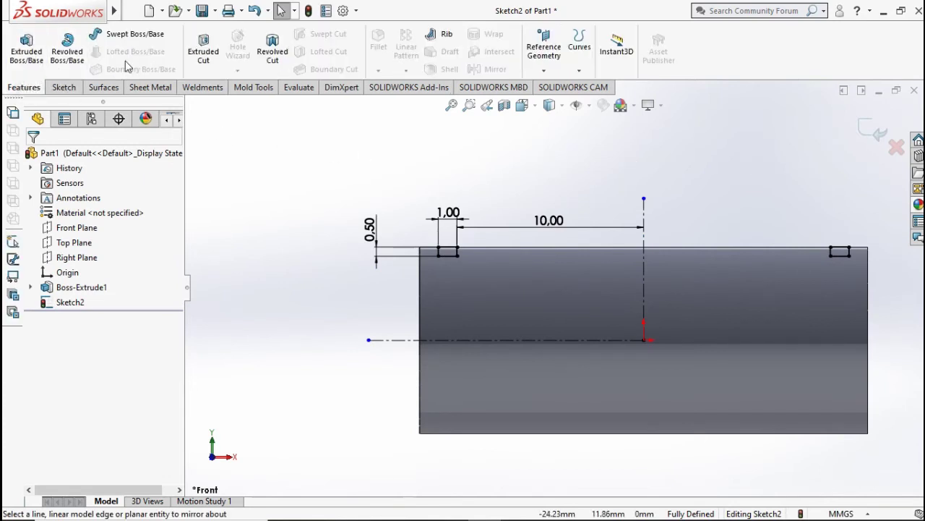
left_click(204, 57)
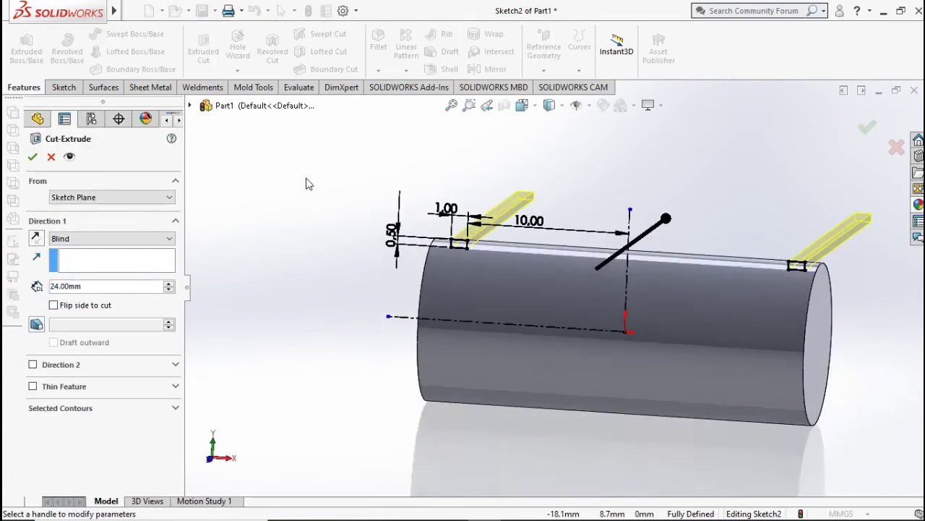
left_click(50, 156)
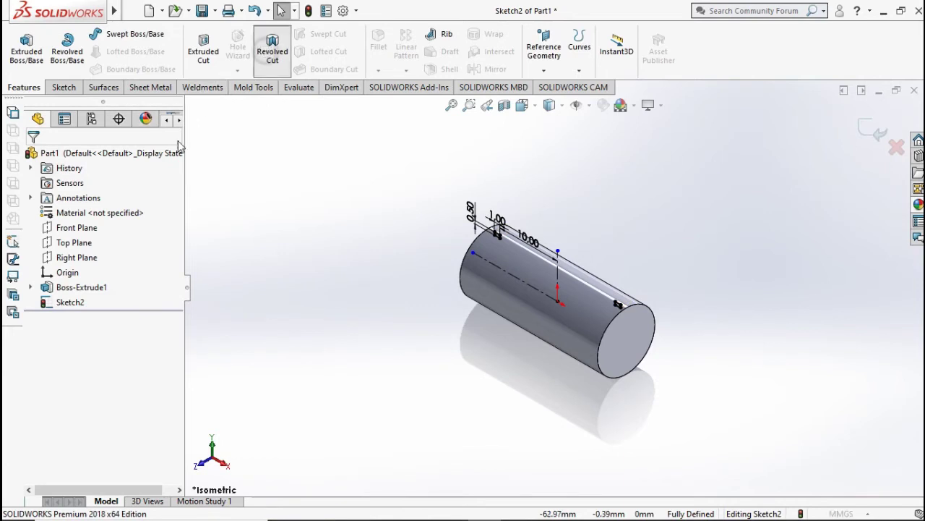
left_click(112, 199)
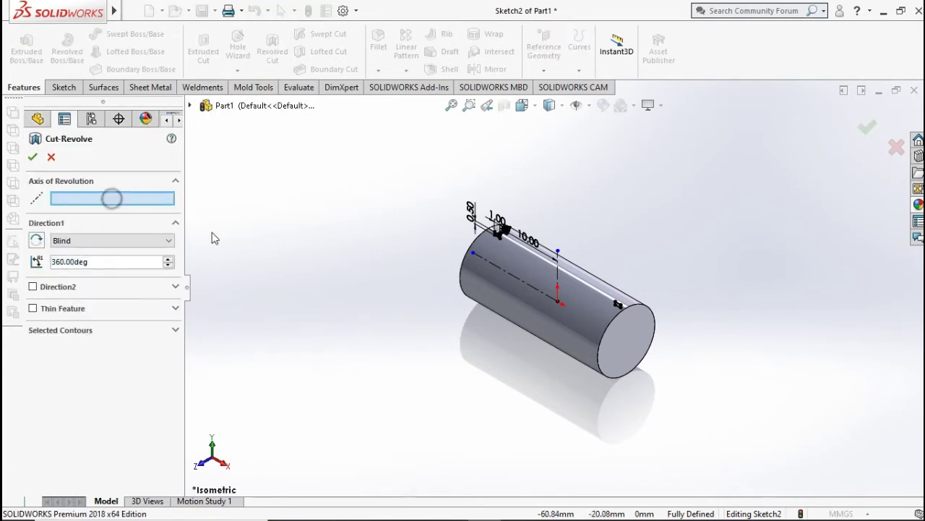
left_click(497, 269)
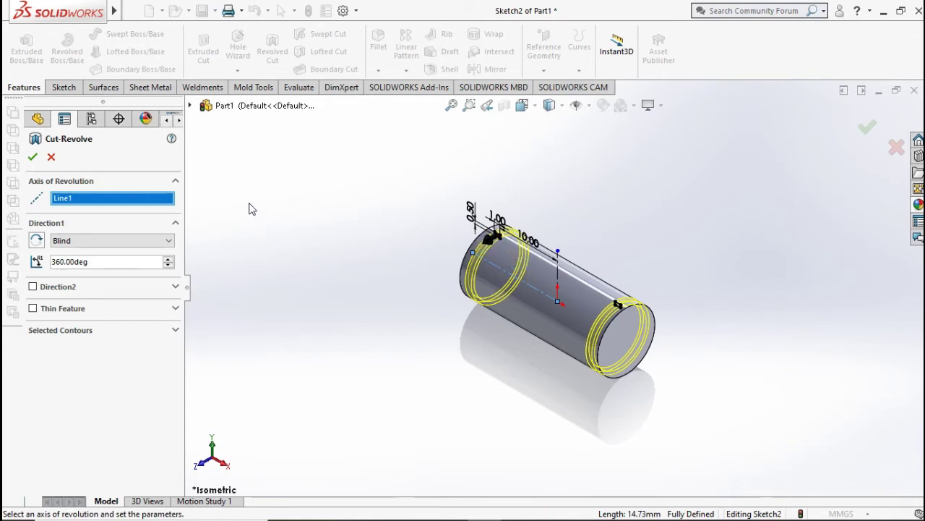
left_click(32, 157)
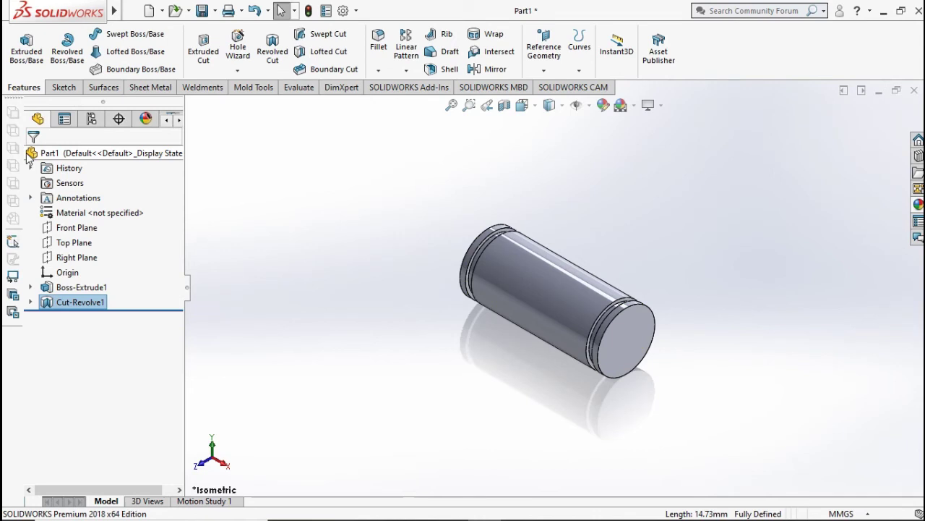
Start a Chamfer feature with a 0.5 mm distance at 45°
left_click(318, 269)
scroll(397, 262, "down", 2)
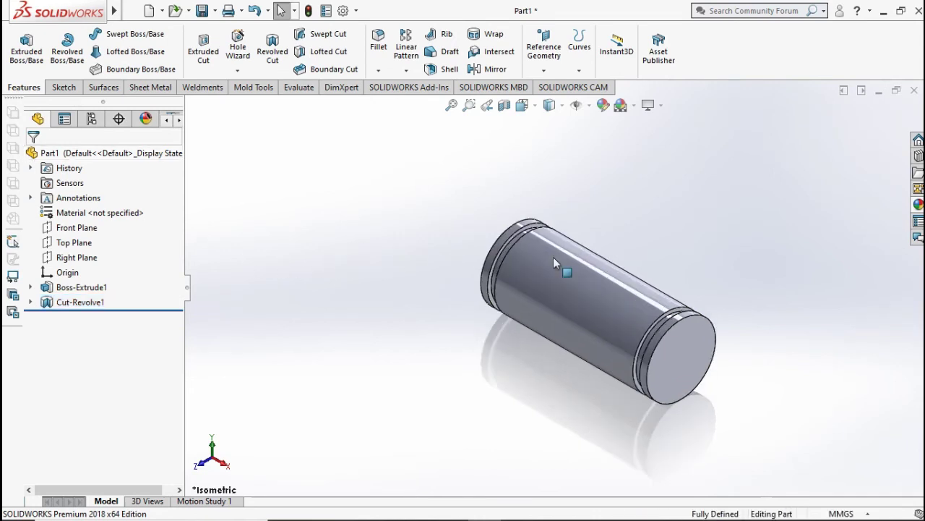
scroll(586, 260, "down", 1)
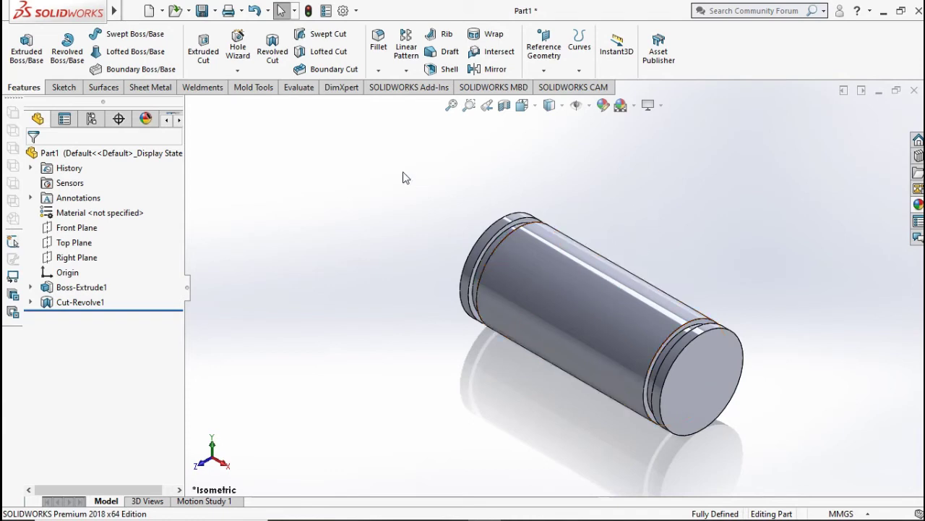
left_click(378, 71)
left_click(396, 104)
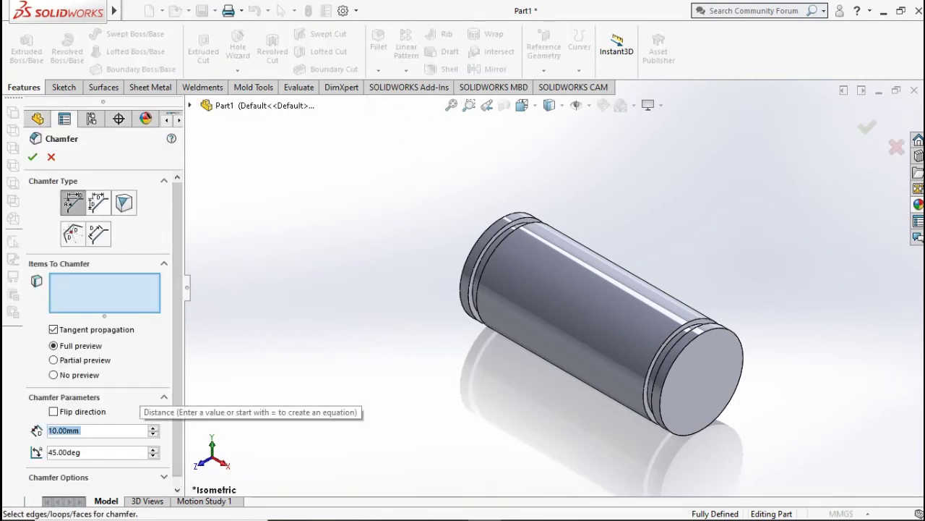
type("0.5")
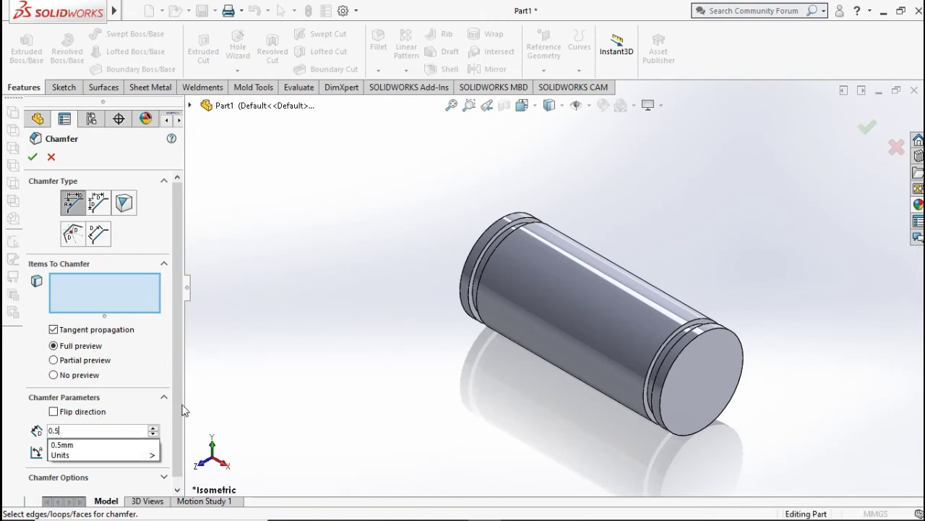
left_click(187, 399)
Select both end-face edges of the pin and accept the 0.5 mm chamfer
scroll(694, 354, "down", 2)
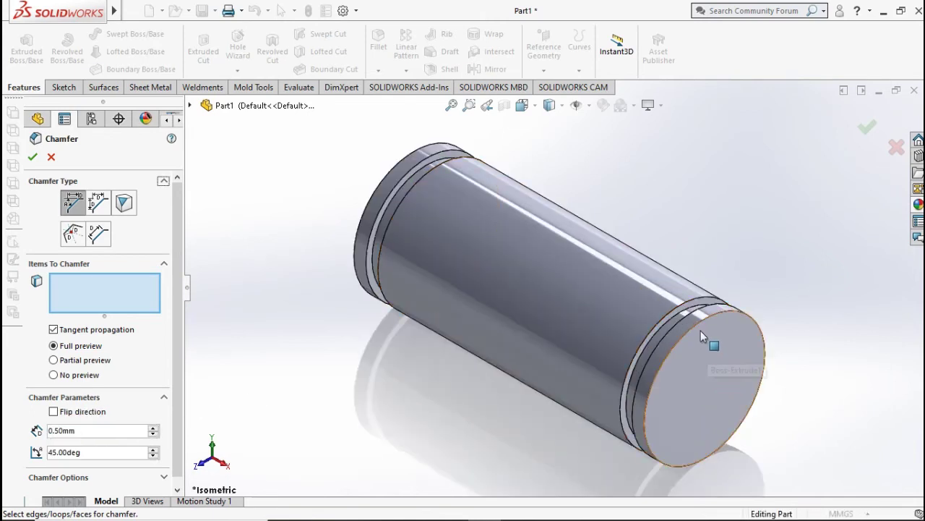
left_click(700, 326)
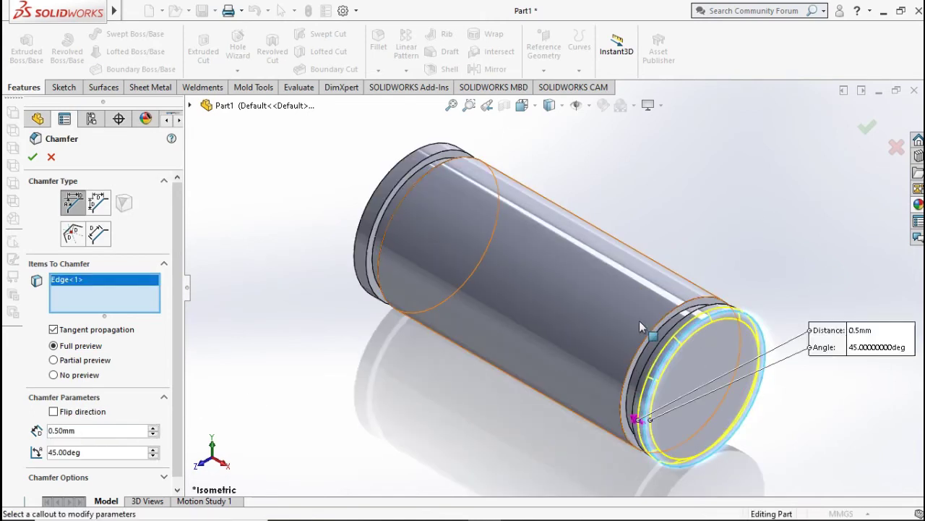
middle_click_drag(568, 280, 502, 313)
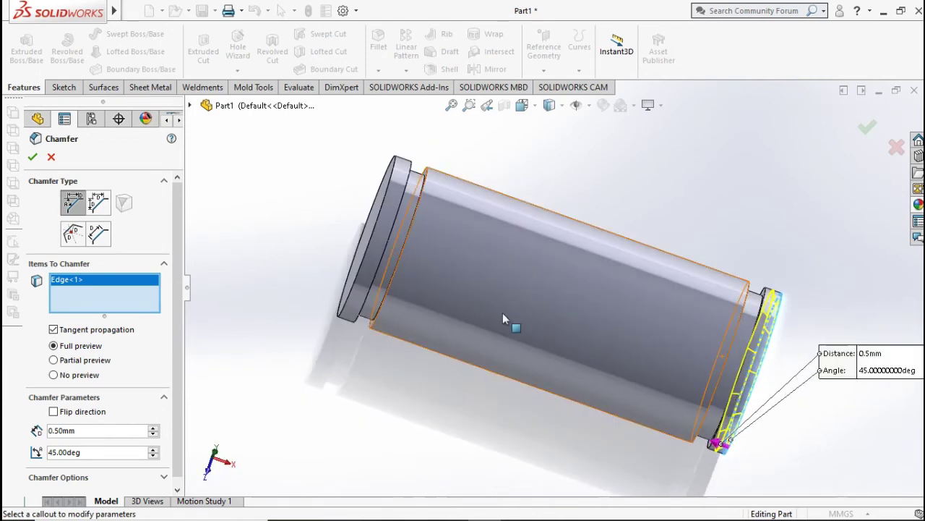
left_click(389, 194)
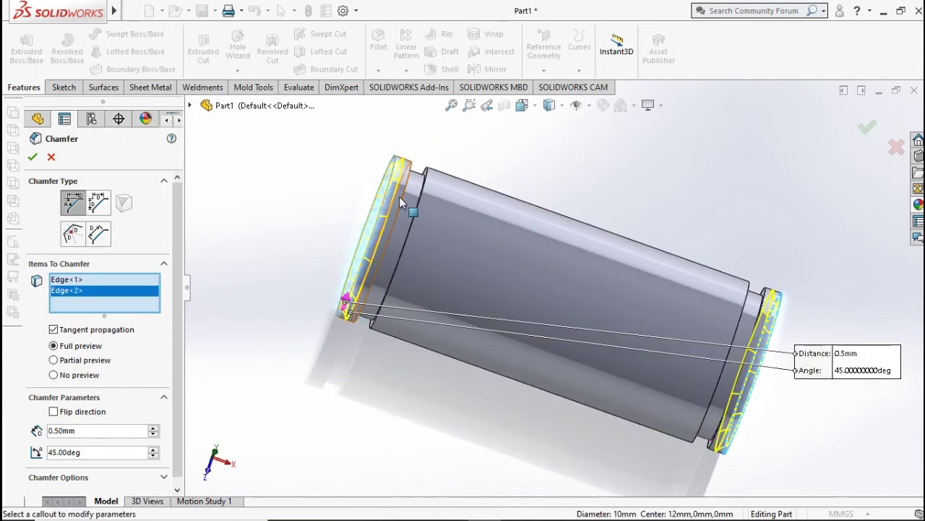
left_click(331, 163)
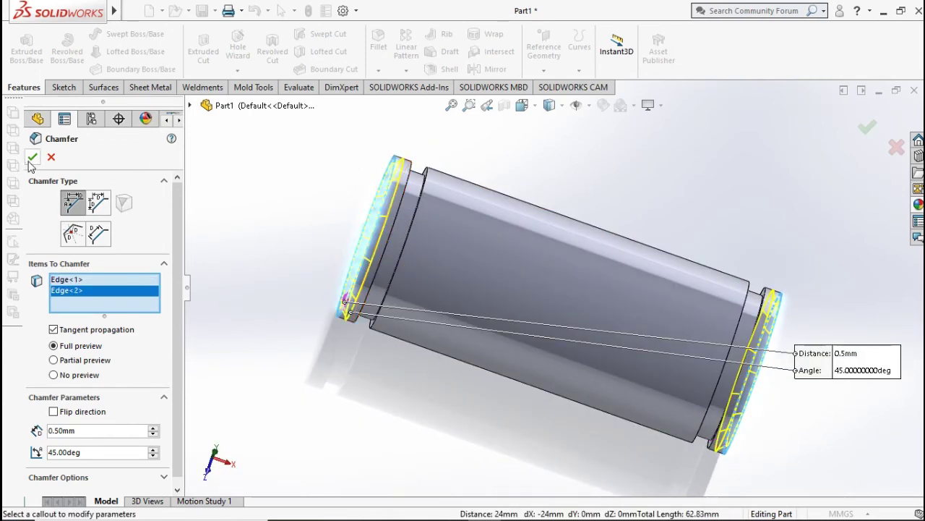
left_click(31, 158)
left_click(276, 183)
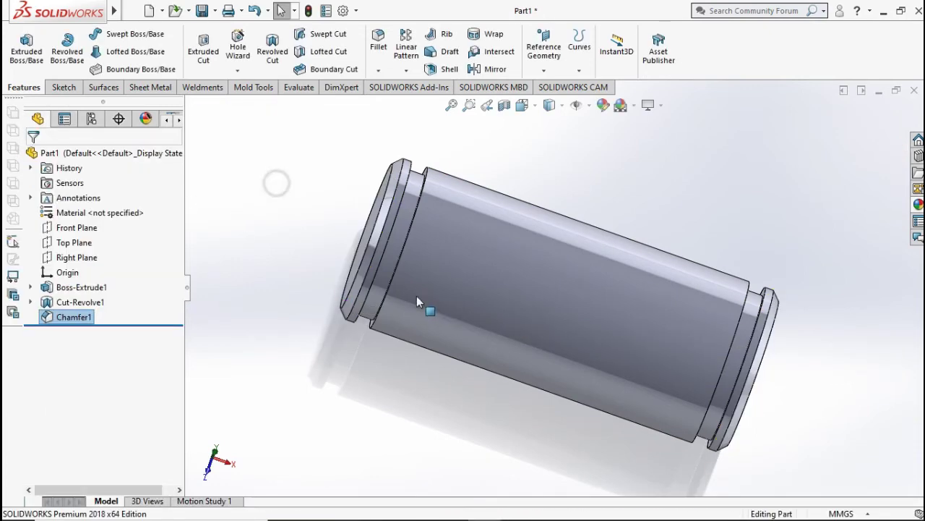
middle_click_drag(416, 296, 793, 309)
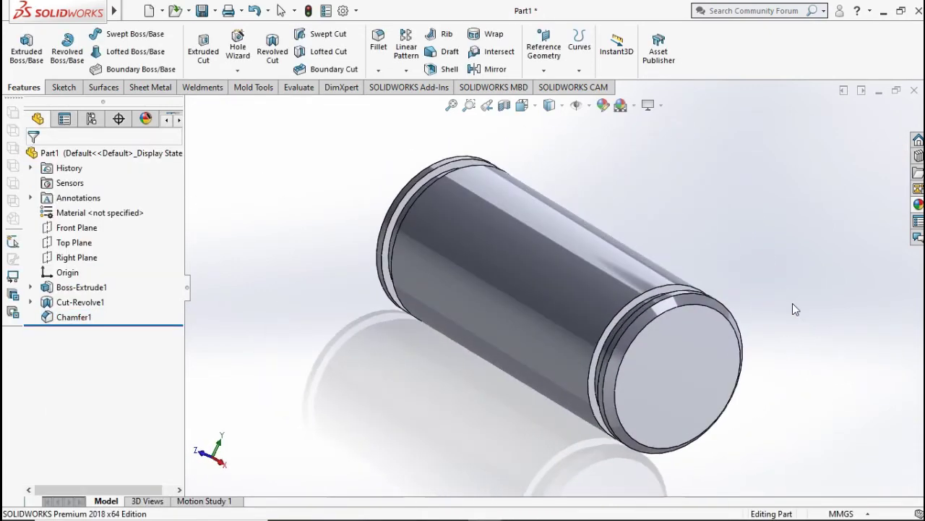
In isometric view, apply the polished steel metal appearance to the pin
key("ctrl+7")
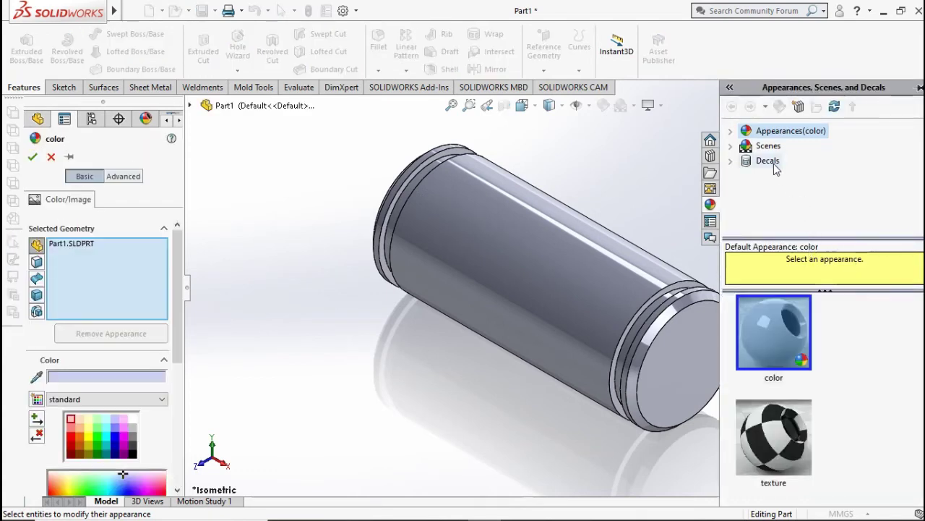
left_click(732, 131)
left_click(747, 162)
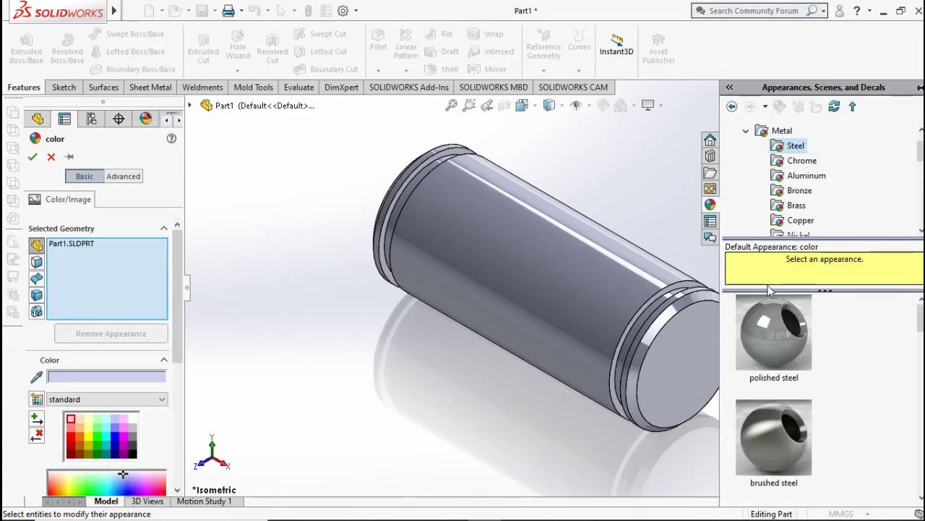
left_click(768, 327)
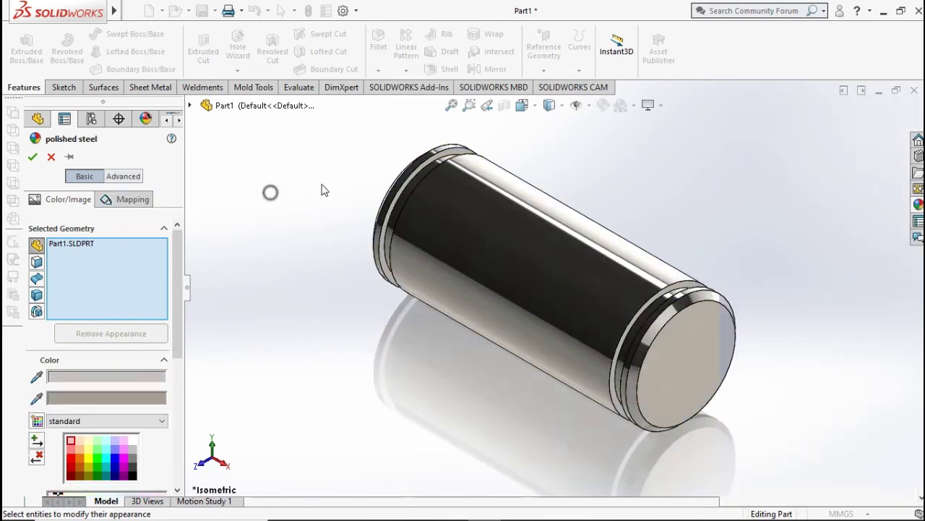
left_click(29, 157)
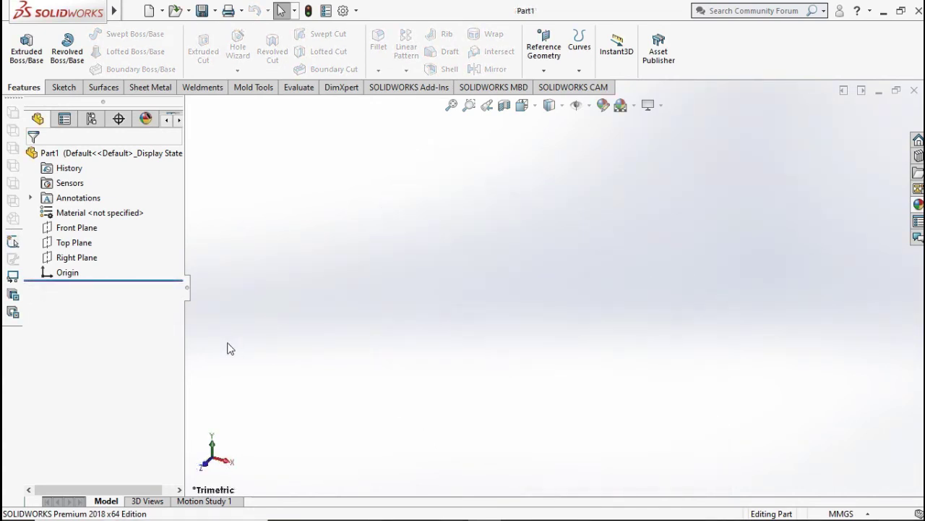
Start a Right Plane sketch with a circle centred on the origin
left_click(86, 257)
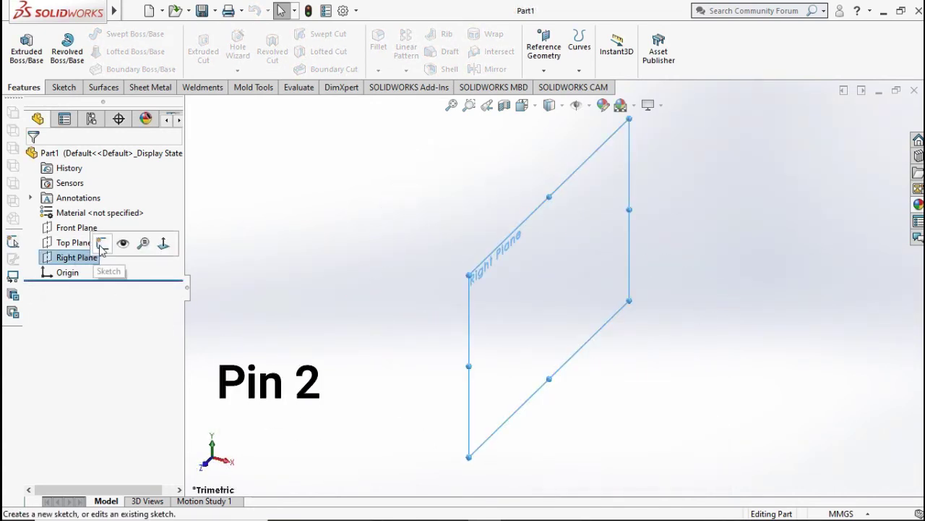
left_click(101, 244)
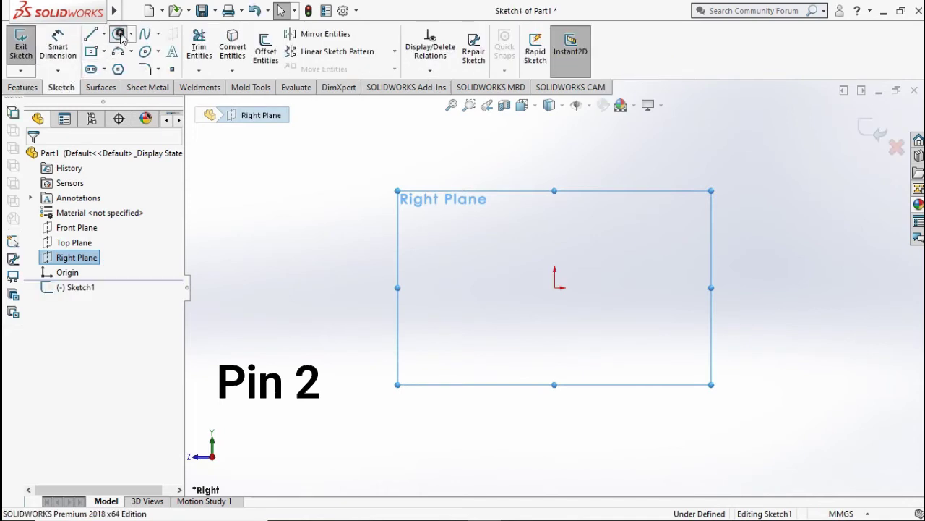
left_click(120, 34)
left_click(555, 287)
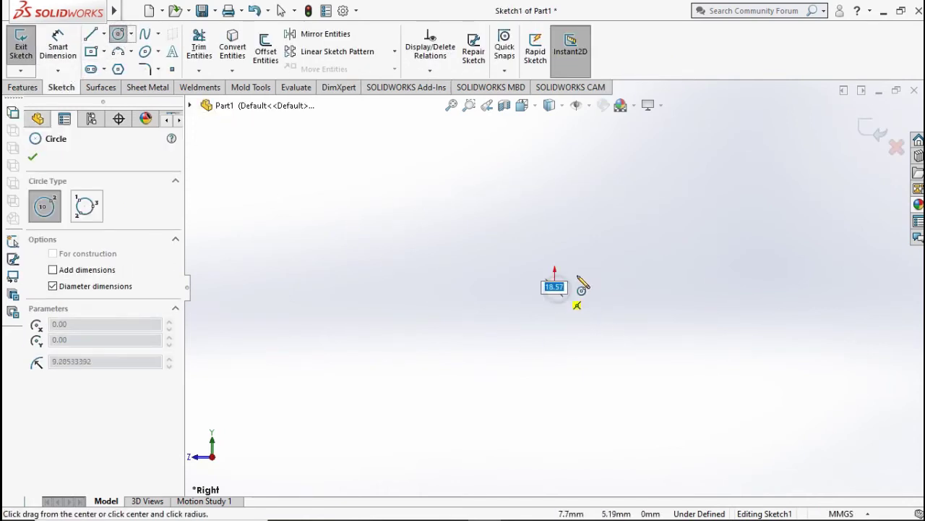
left_click(597, 260)
Dimension the circle's diameter to 10 mm
left_click(58, 45)
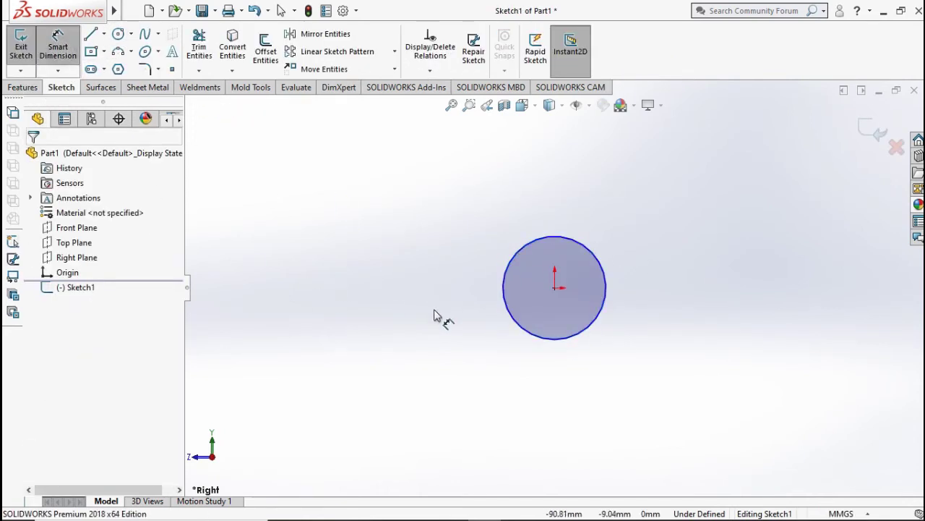
left_click(506, 279)
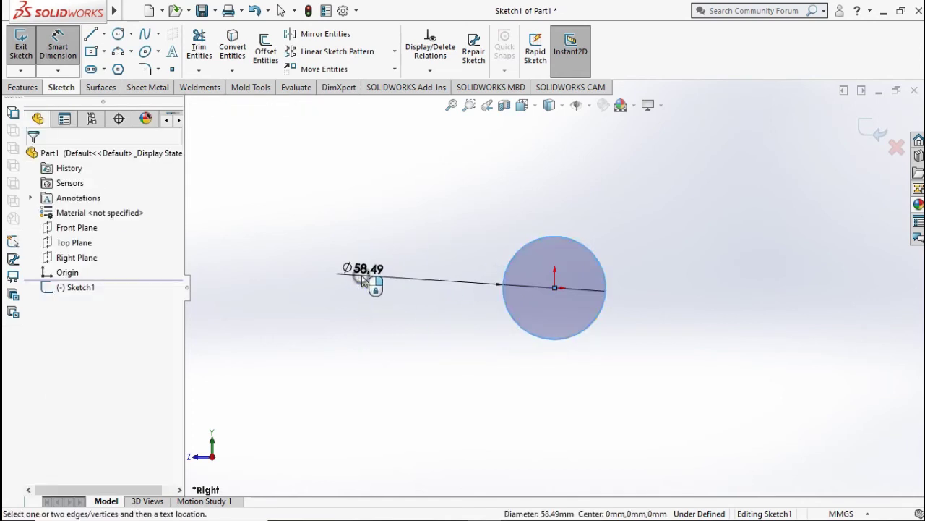
left_click(368, 284)
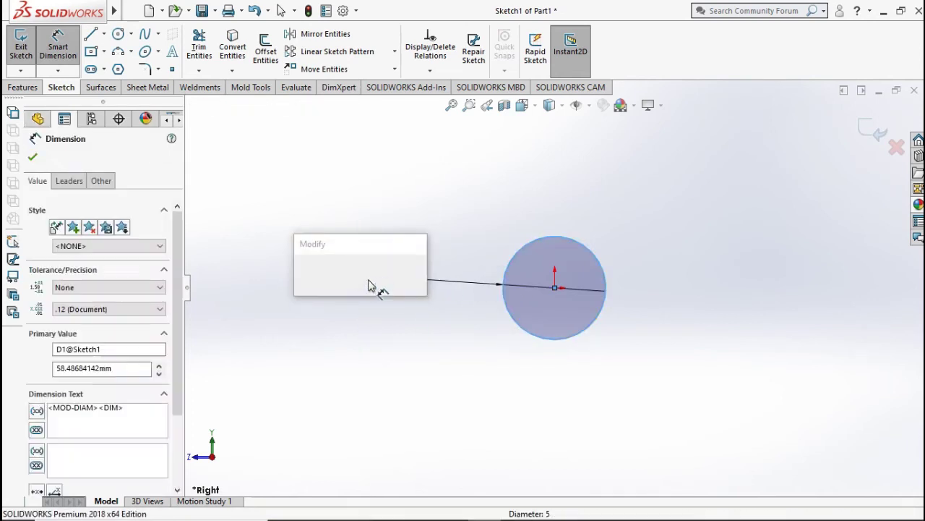
type("10")
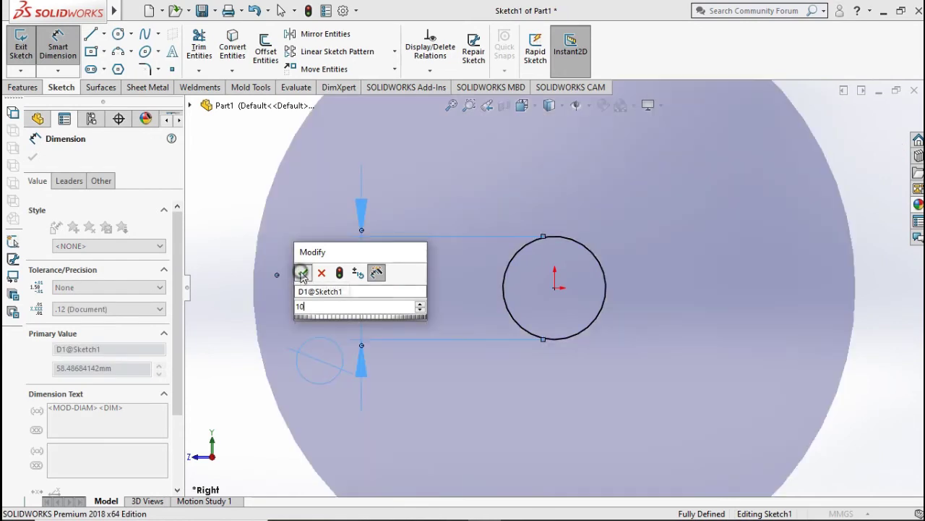
left_click(303, 272)
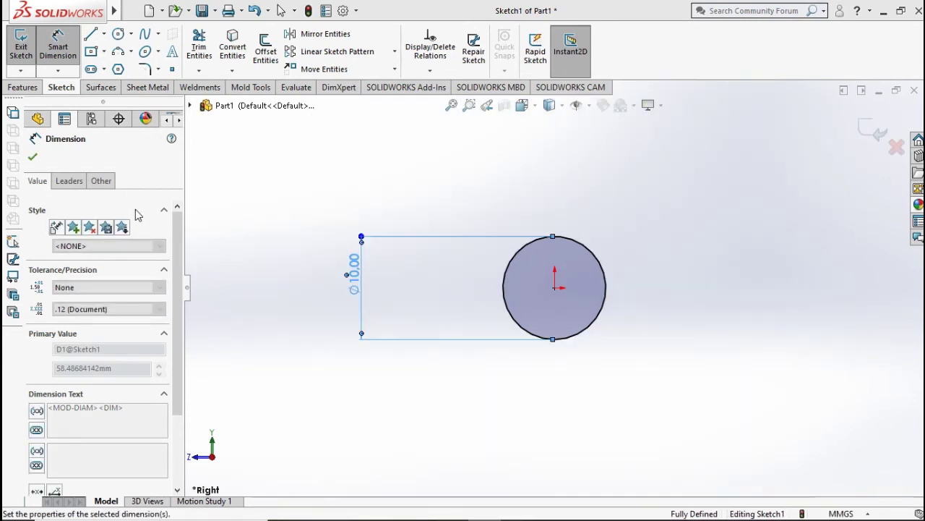
Extrude the 10 mm circle Mid Plane to 44 mm as Boss-Extrude1
left_click(36, 93)
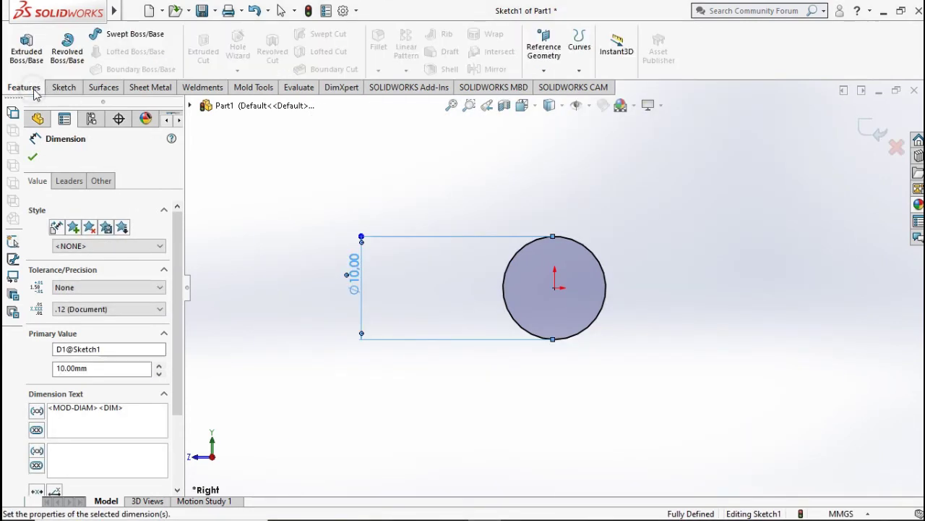
left_click(26, 47)
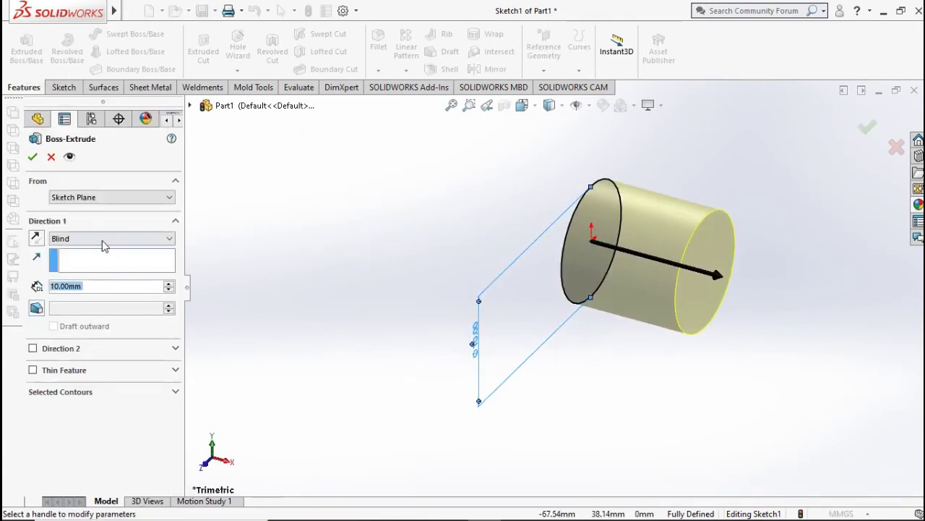
left_click(103, 238)
left_click(94, 295)
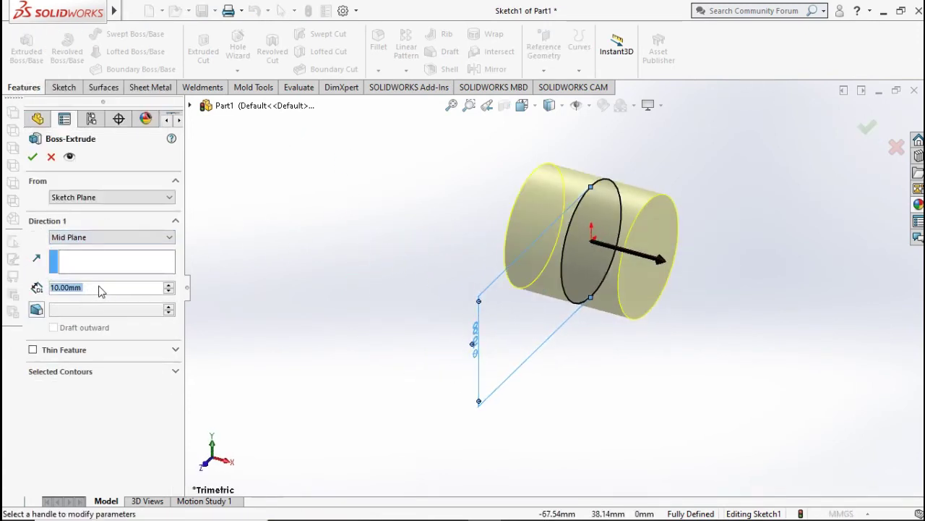
type("44")
key("Return")
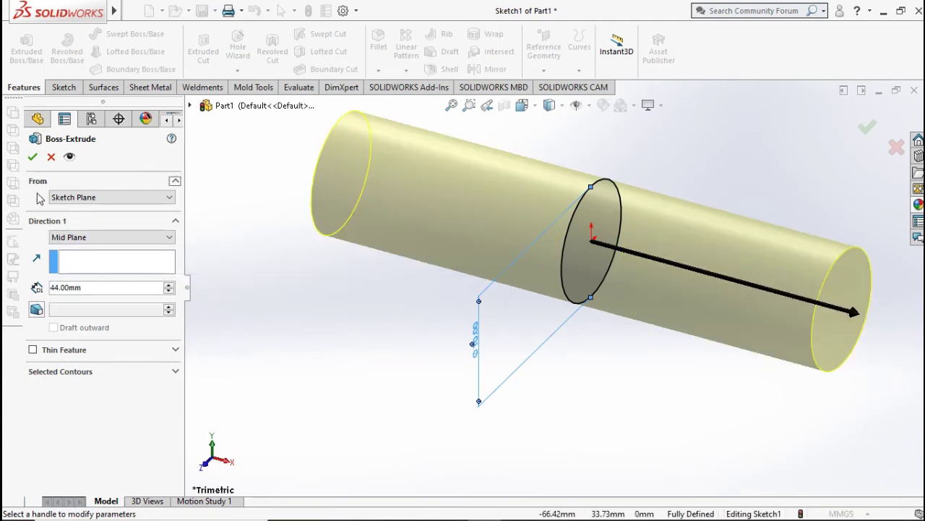
left_click(36, 157)
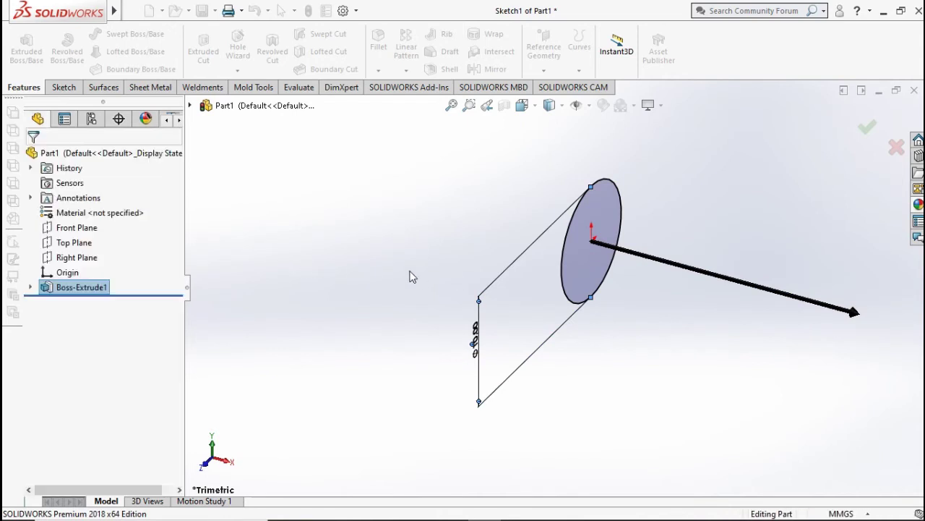
scroll(425, 270, "down", 2)
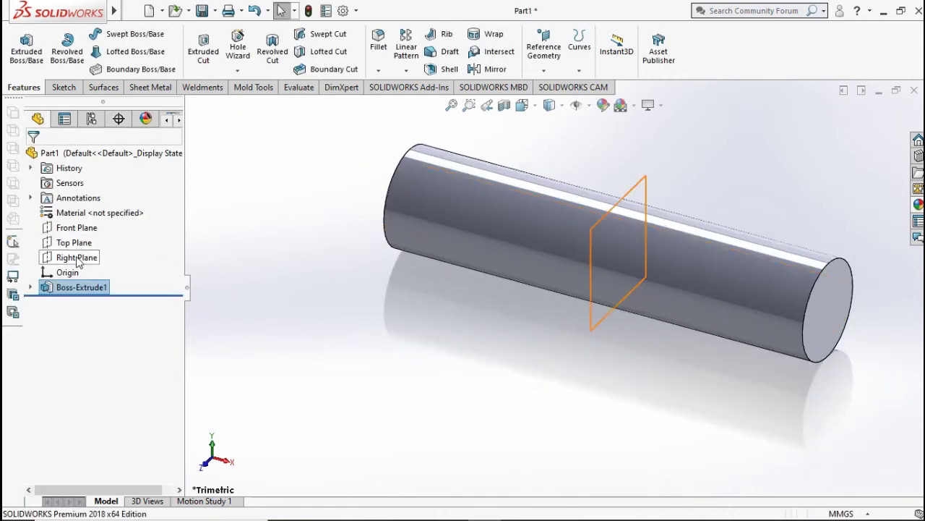
Start a new sketch on the Front Plane, viewed straight from the front
left_click(79, 228)
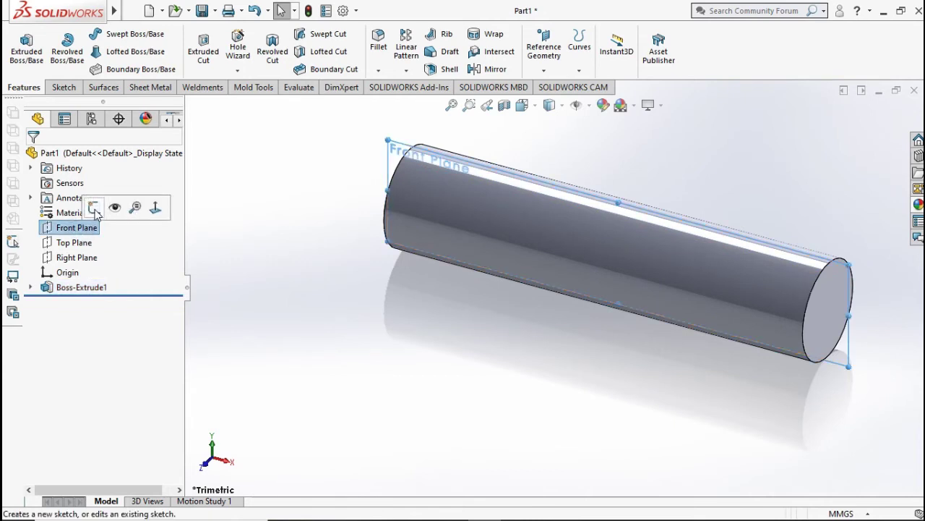
left_click(90, 207)
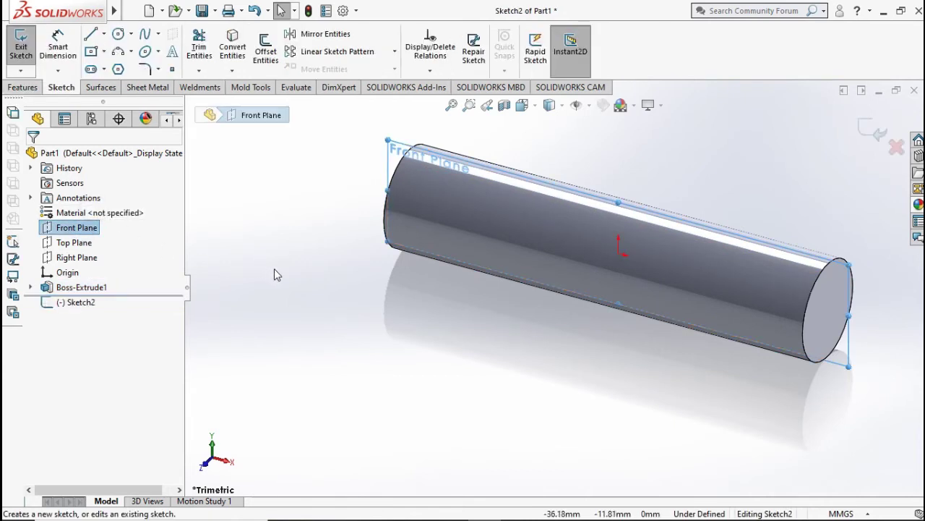
key("ctrl+8")
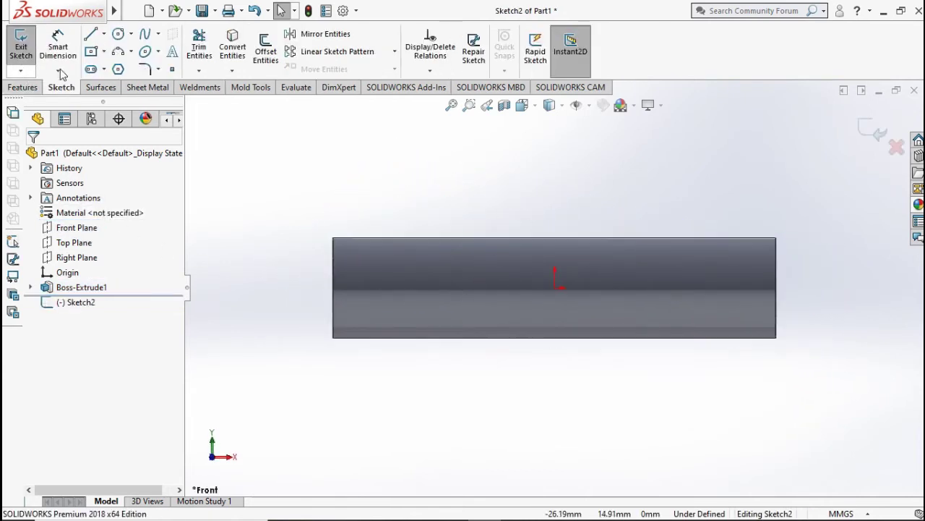
Draw a horizontal leftward and a vertical upward construction centerline from the origin
left_click(105, 34)
left_click(115, 63)
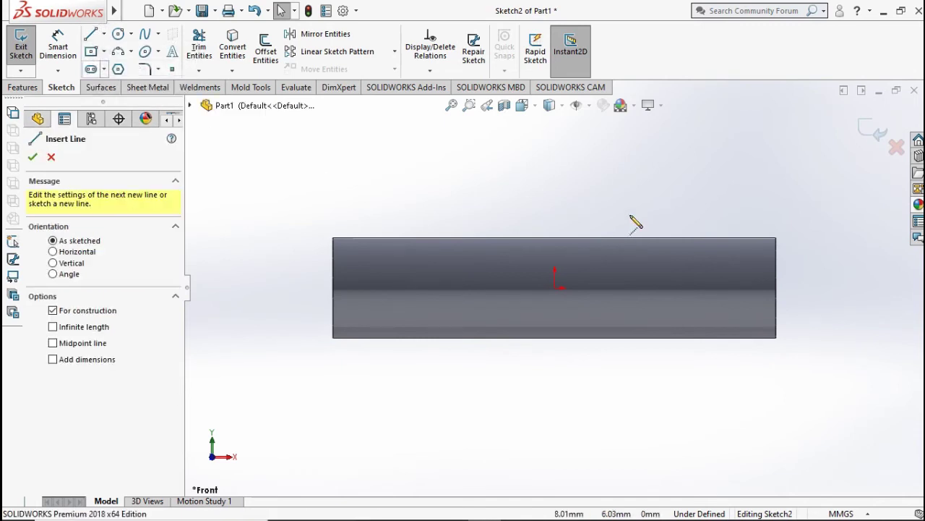
left_click(555, 288)
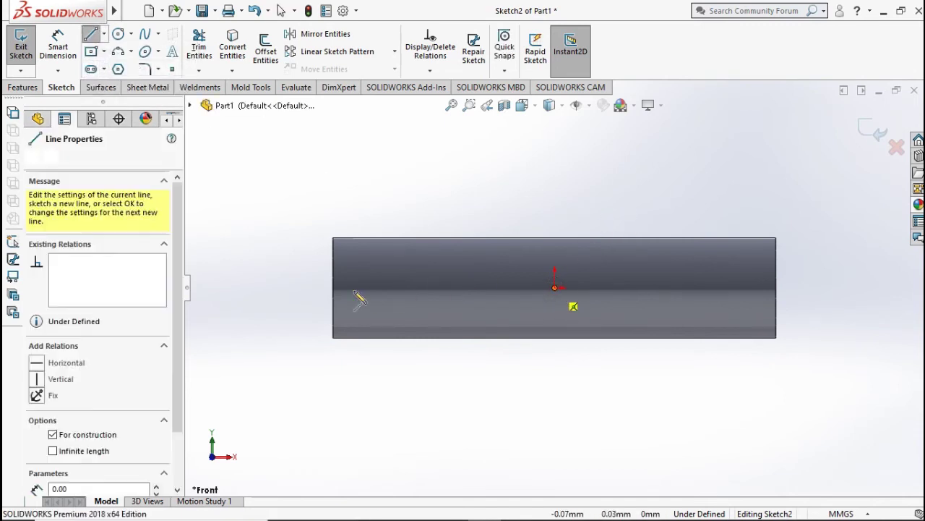
left_click(286, 288)
key("Escape")
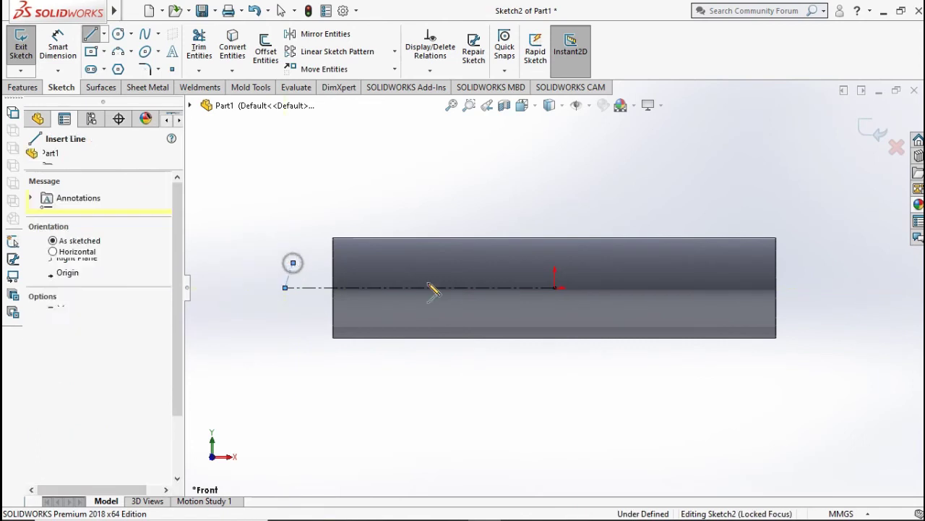
left_click(555, 288)
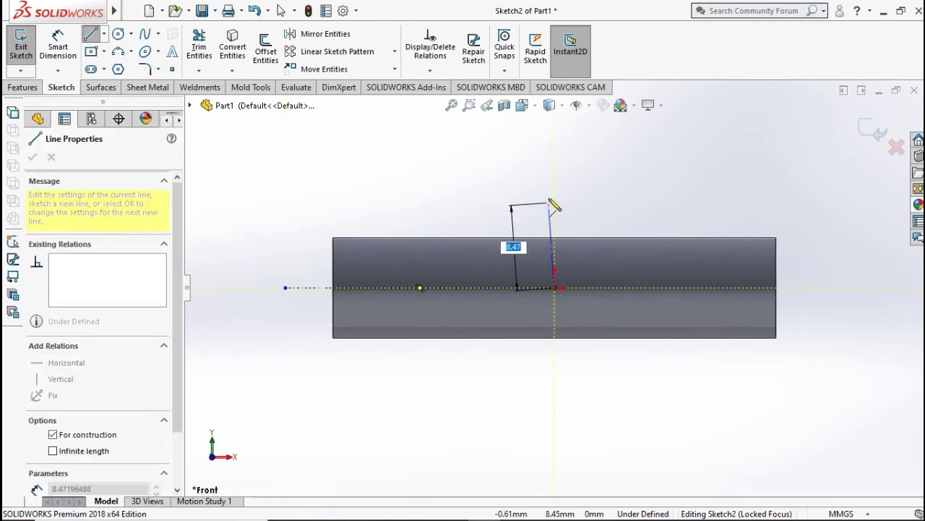
left_click(524, 187)
key("Escape")
scroll(426, 232, "down", 2)
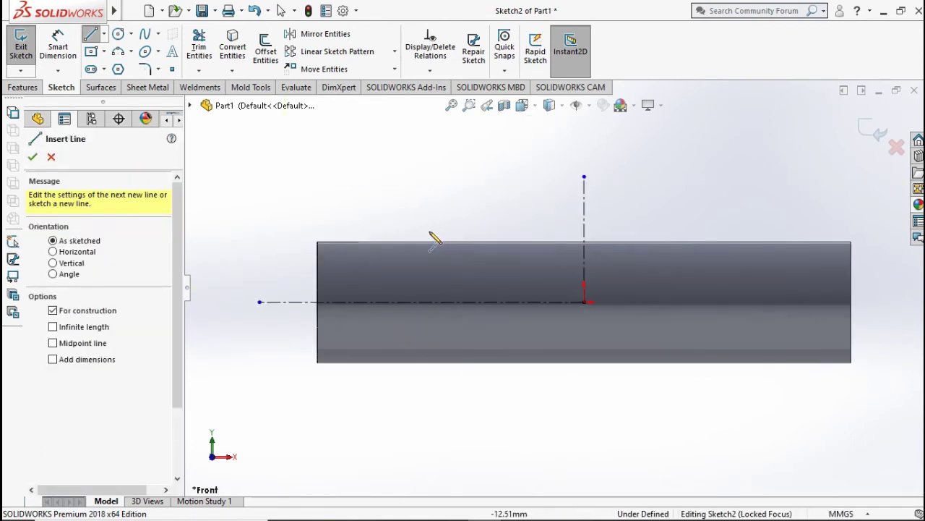
left_click(104, 52)
left_click(107, 68)
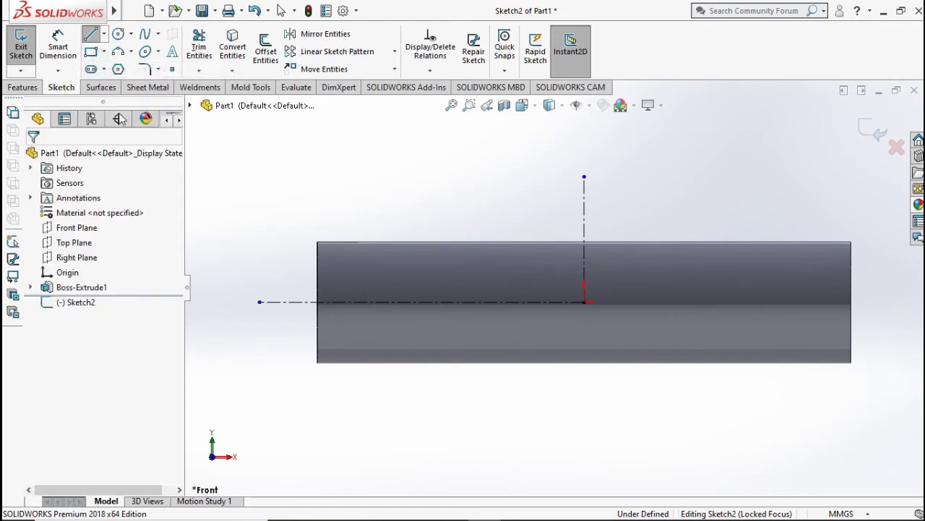
Draw a small groove rectangle near the part's left end, 1.5 mm from the end
left_click(335, 242)
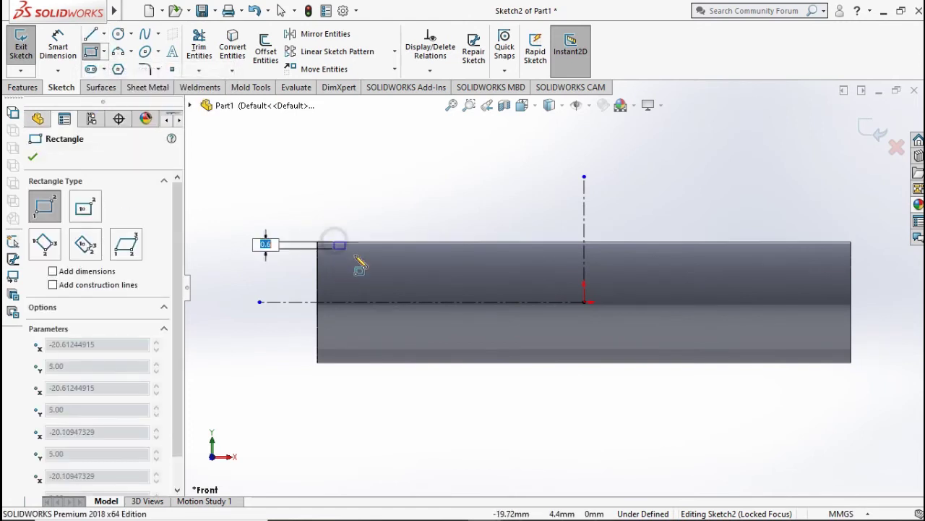
left_click(366, 256)
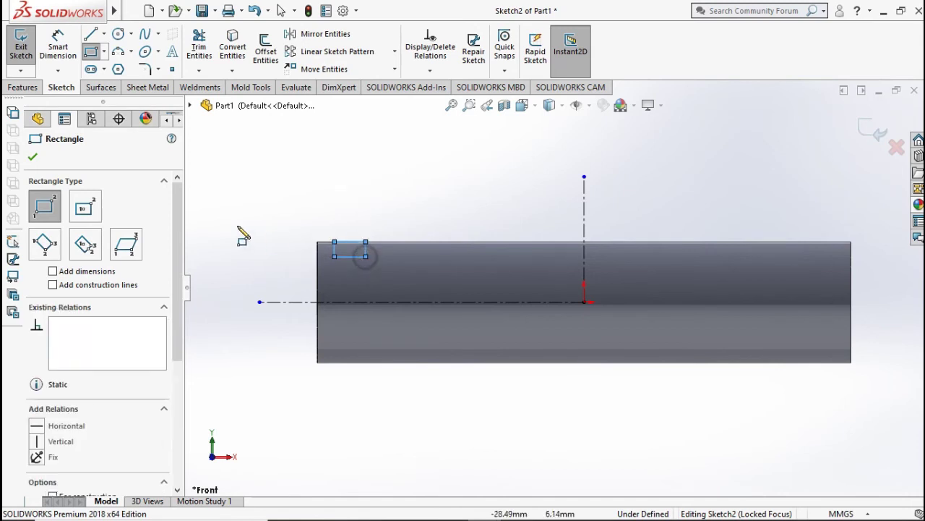
left_click(68, 61)
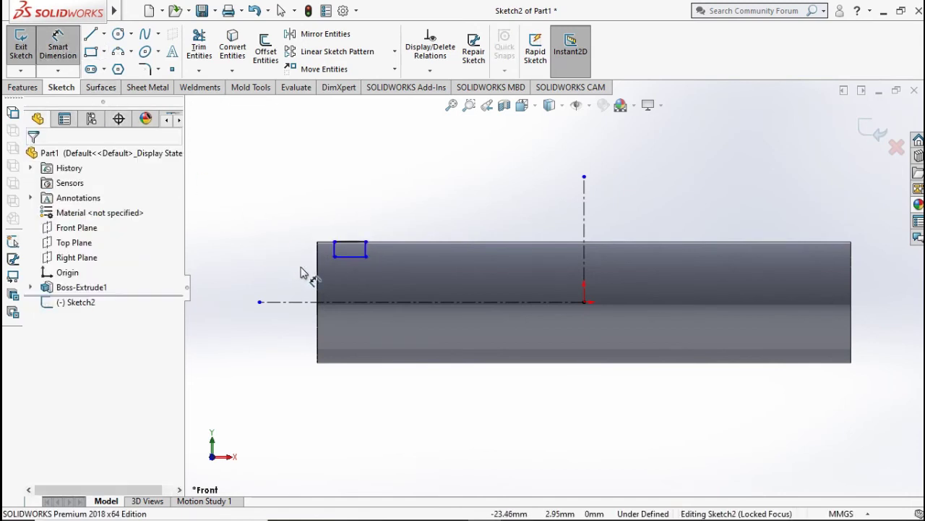
left_click(318, 251)
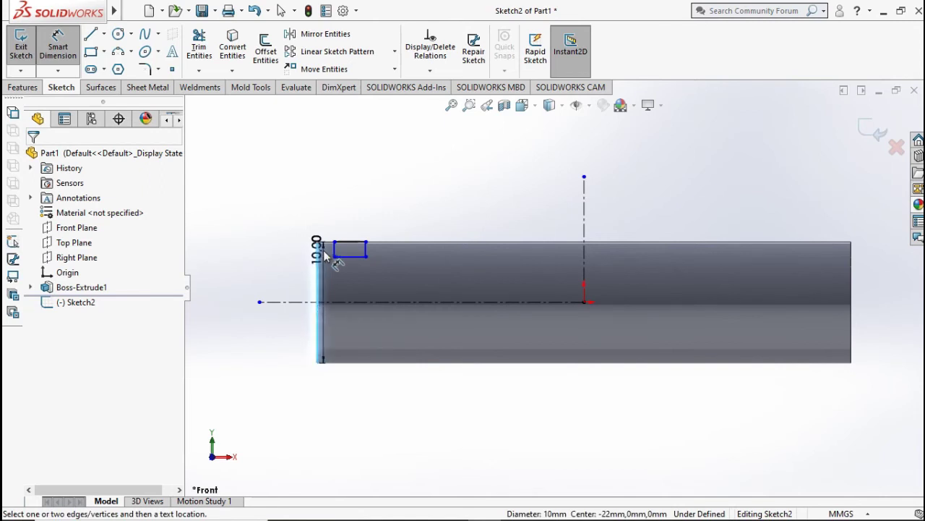
left_click(333, 254)
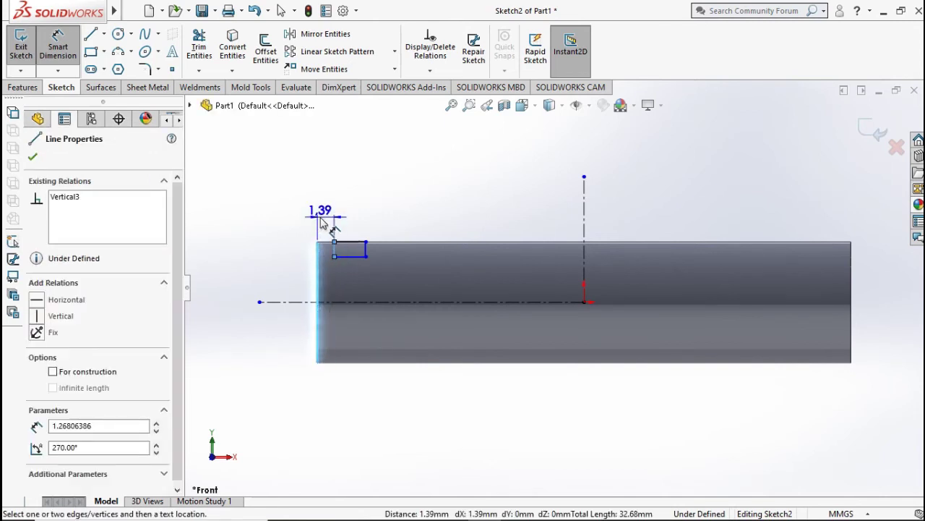
left_click(325, 221)
type("1.")
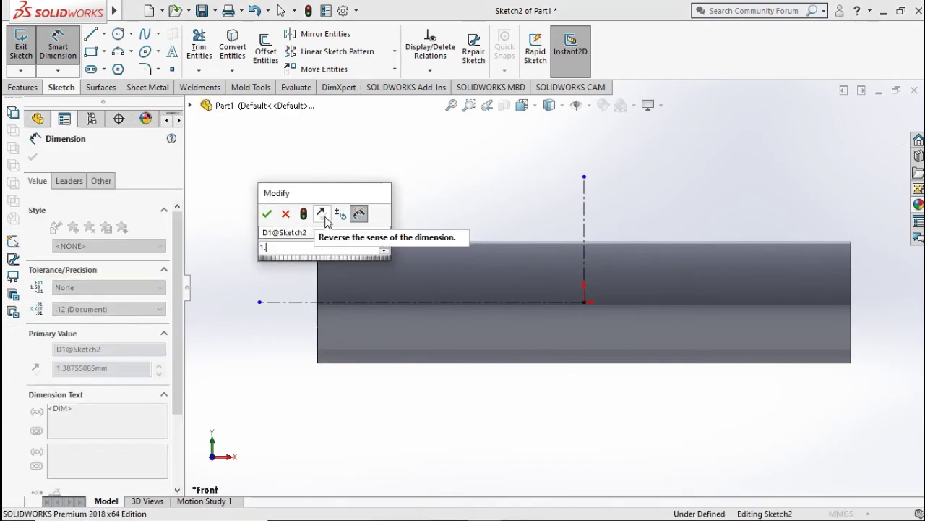
type("6")
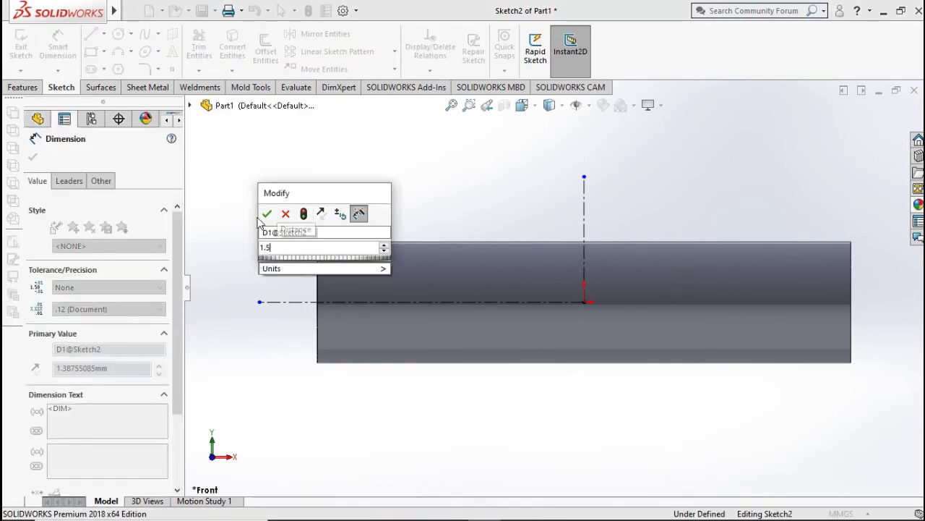
left_click(267, 213)
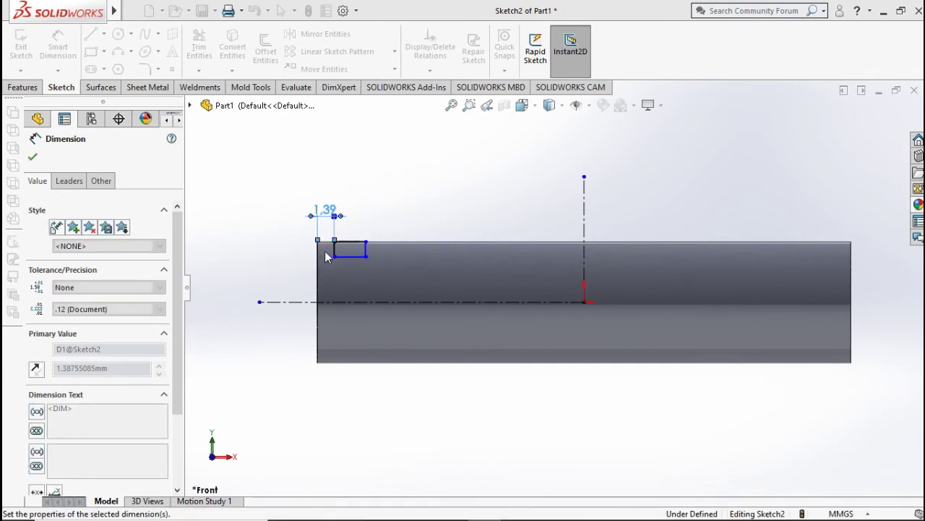
Dimension the groove rectangle to 1 mm wide and 0.5 mm high
left_click(351, 242)
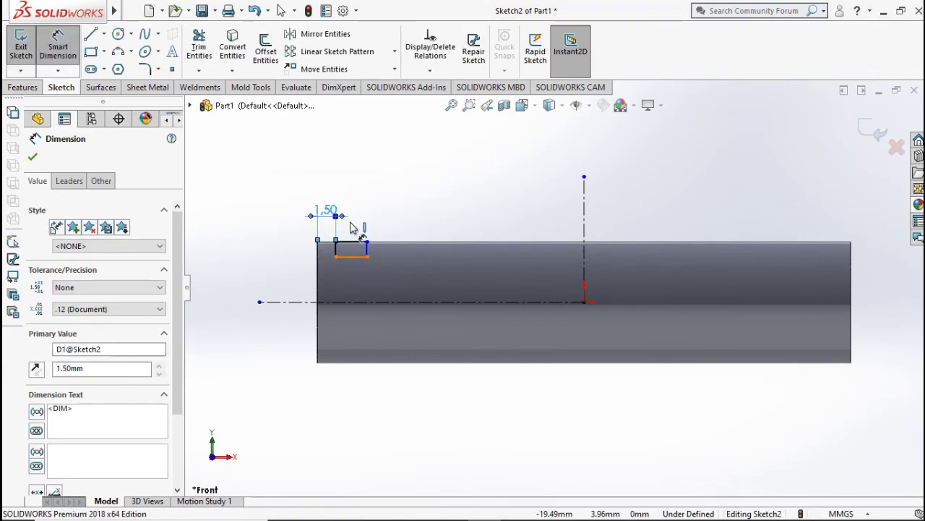
left_click(355, 220)
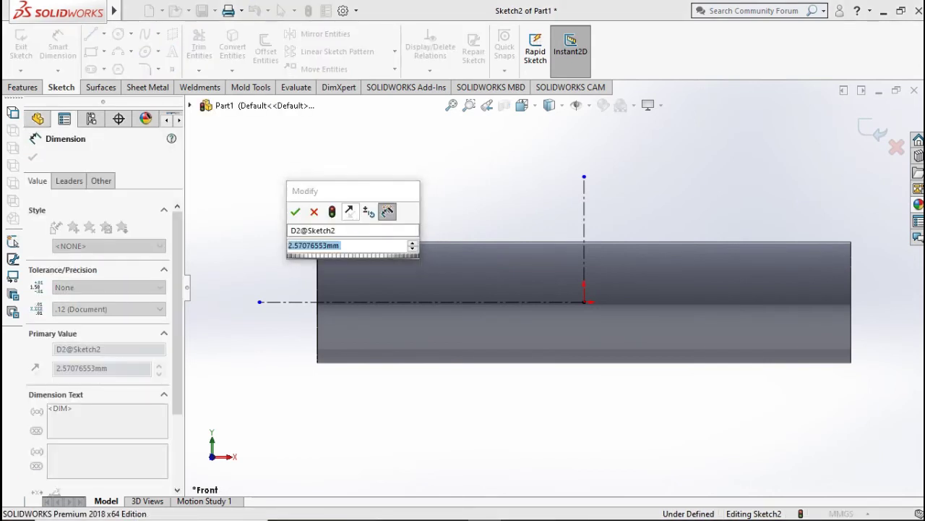
type("1.5")
key("Return")
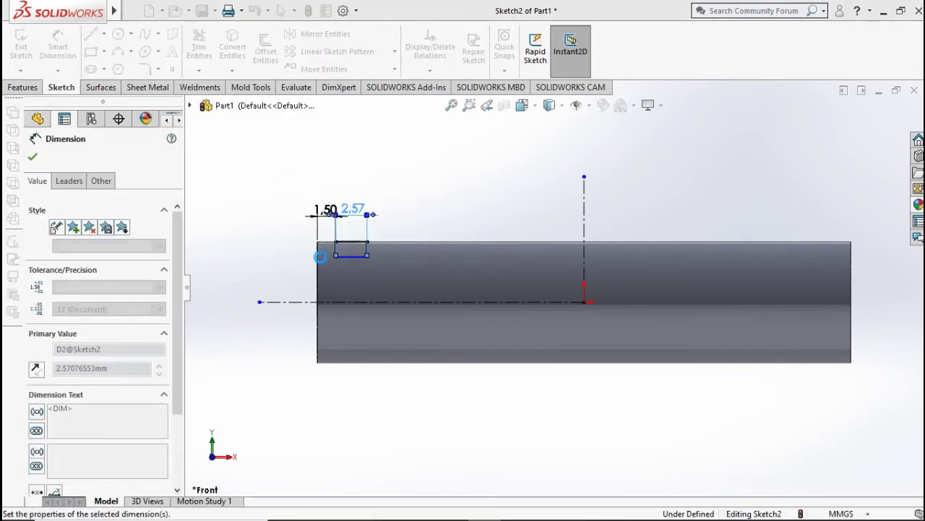
key("Return")
scroll(358, 254, "down", 4)
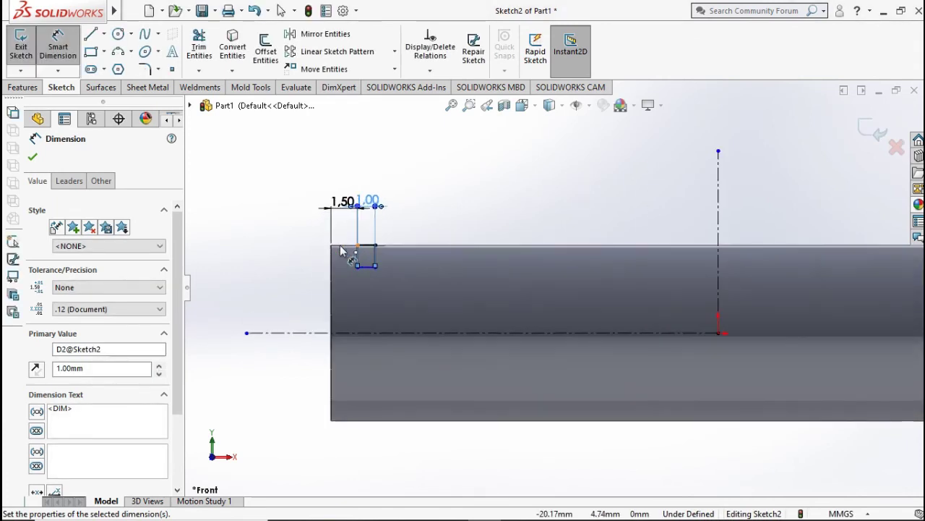
left_click(402, 262)
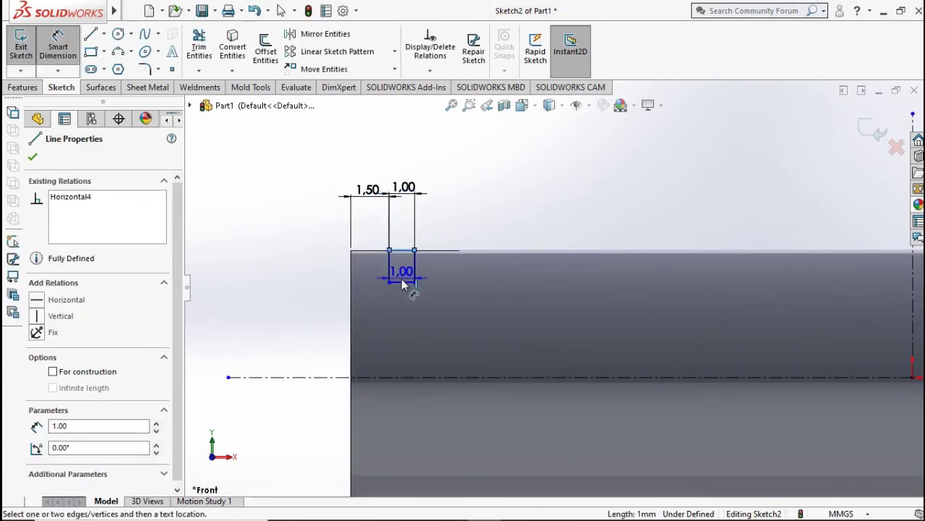
left_click(403, 282)
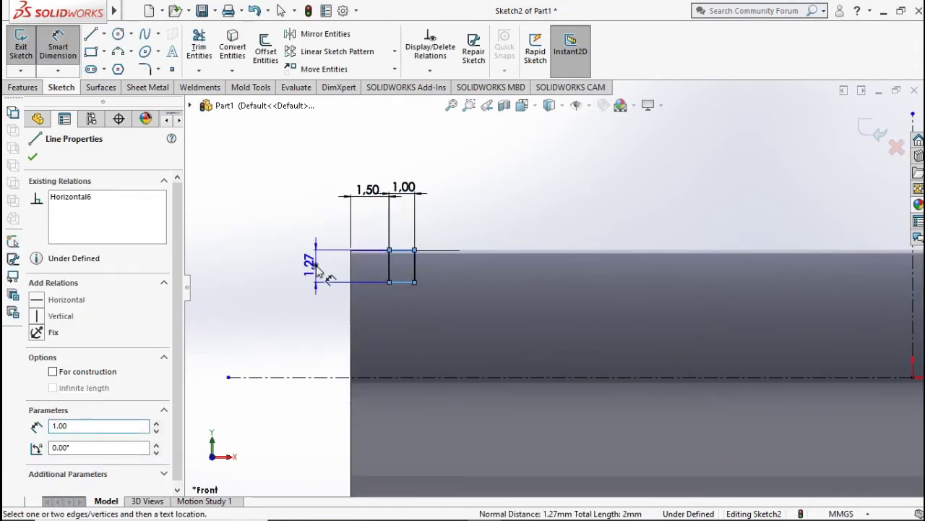
left_click(319, 270)
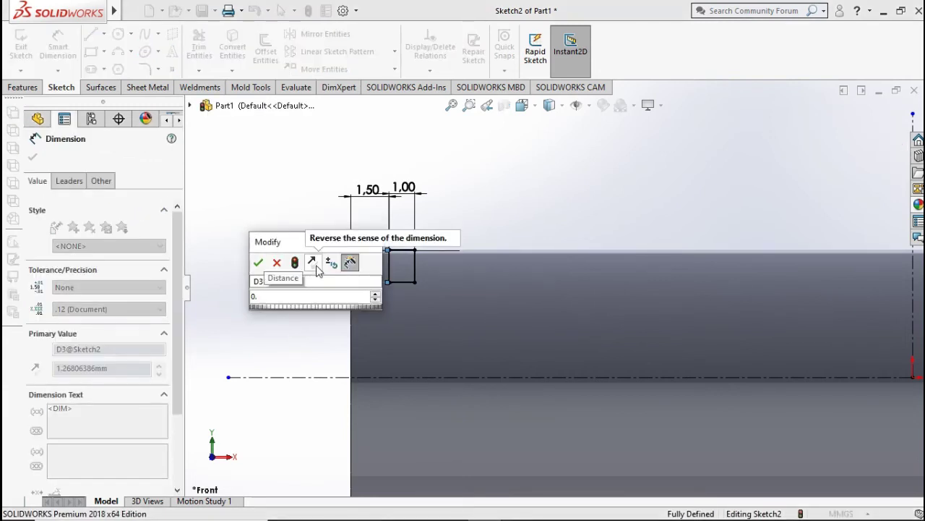
type("0.")
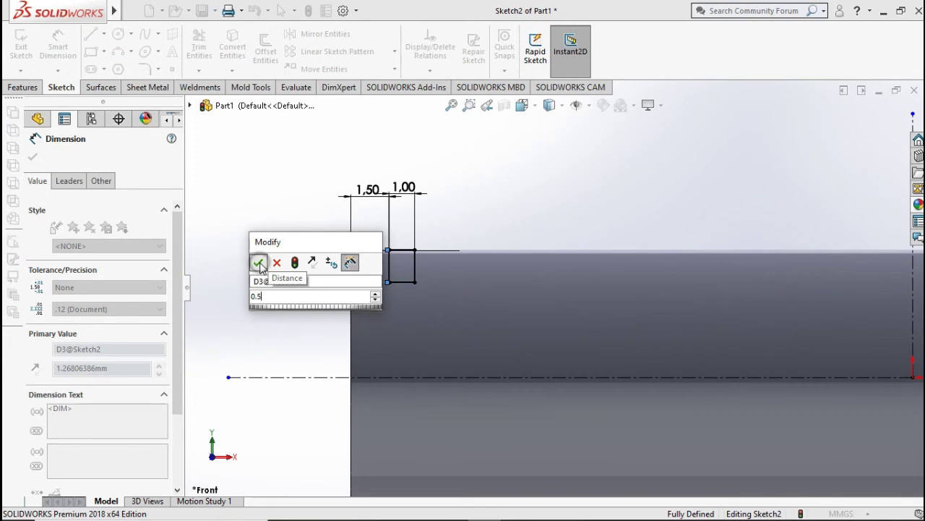
left_click(259, 263)
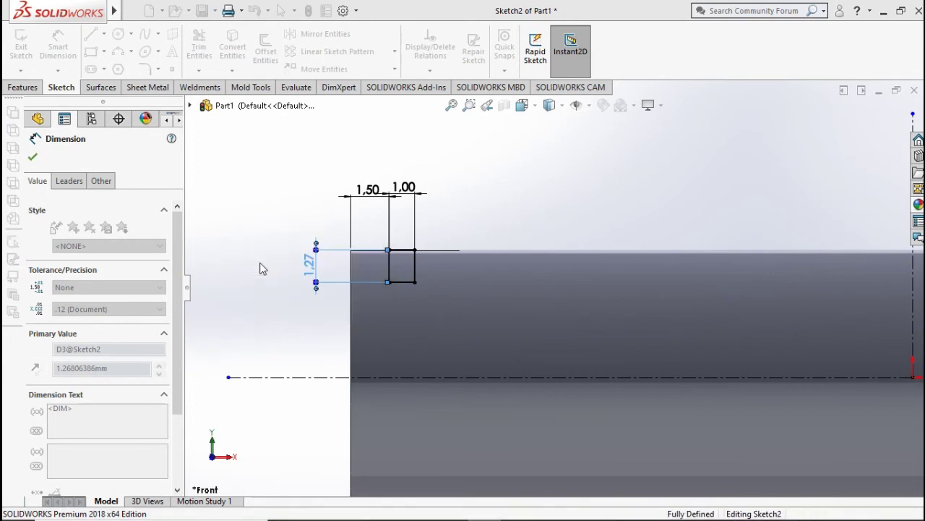
Replace the 1.50 offset with a 20 mm distance from the groove to the vertical centerline
double_click(370, 195)
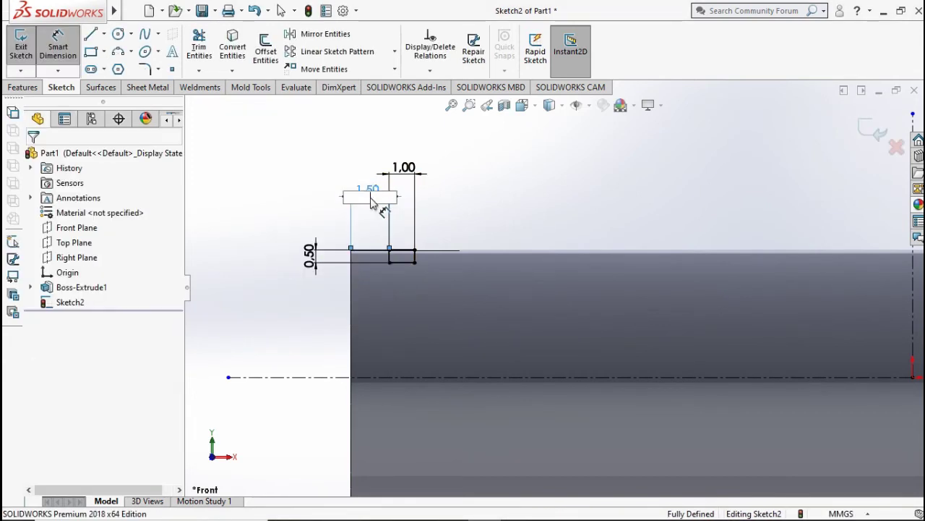
key("Escape")
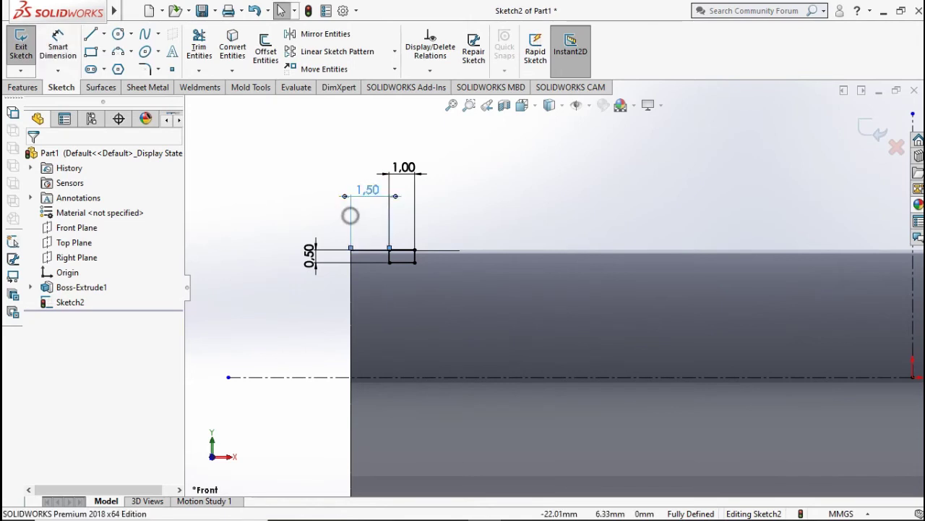
left_click(368, 189)
key("Delete")
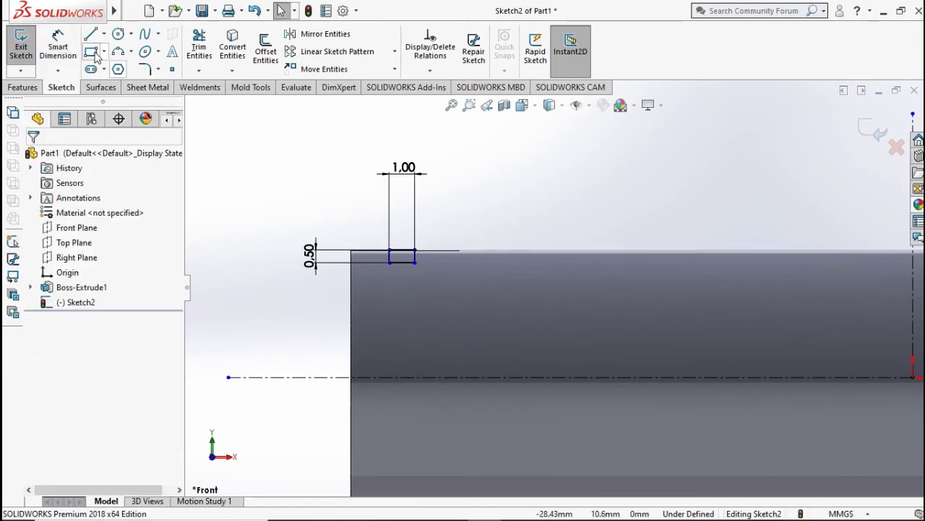
left_click(59, 40)
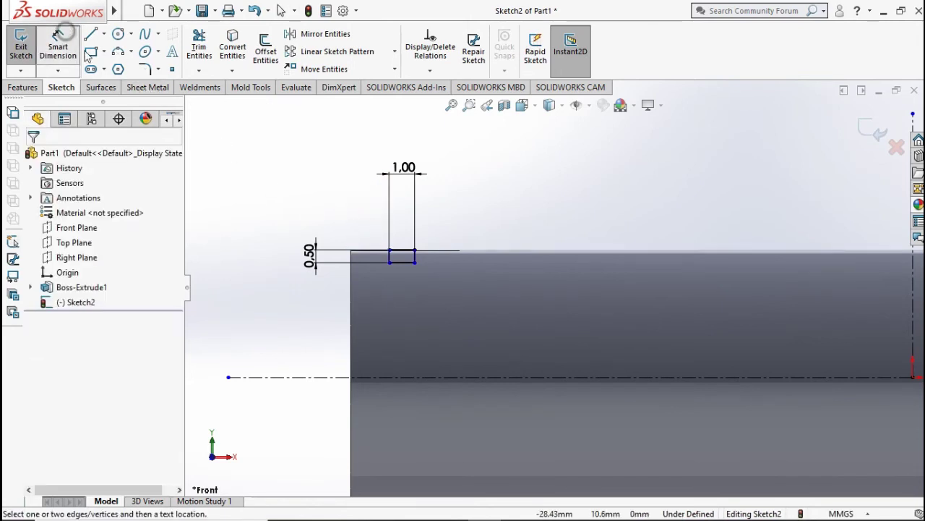
left_click(407, 262)
key("f")
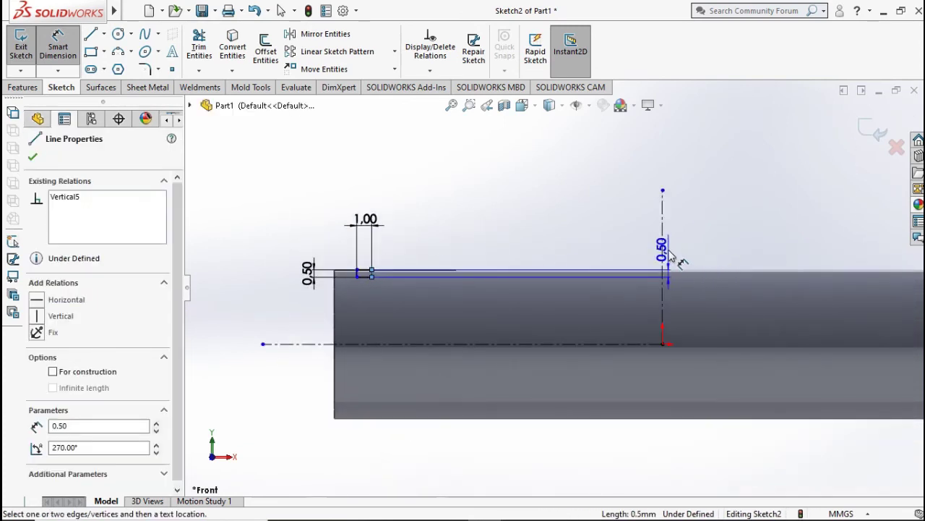
left_click(663, 250)
left_click(576, 228)
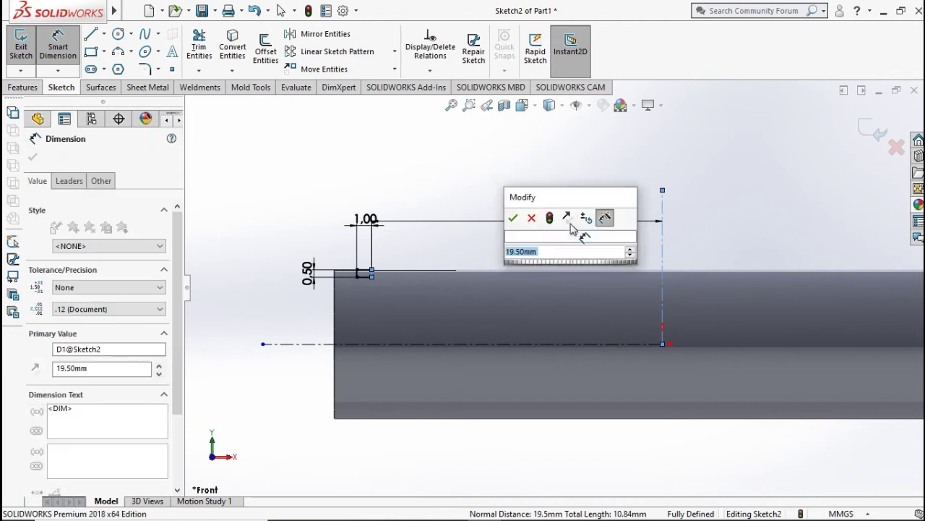
type("20")
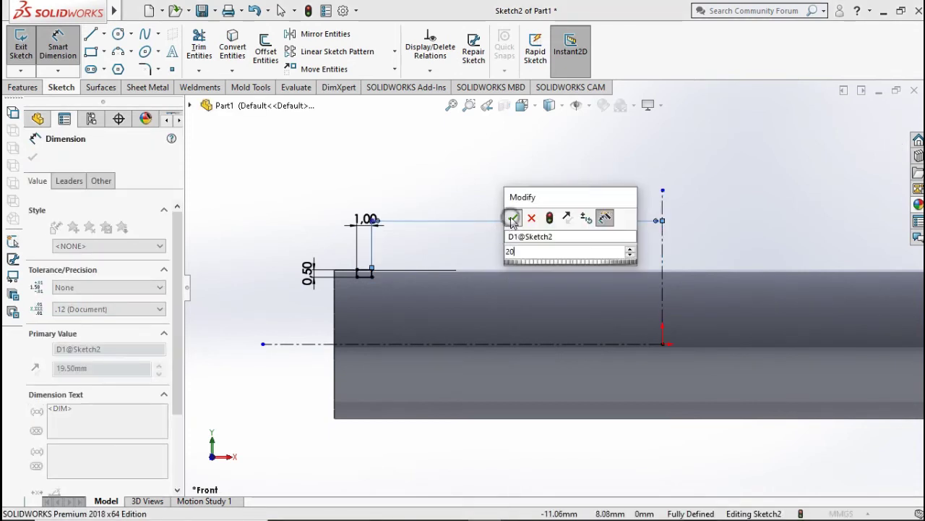
left_click(511, 216)
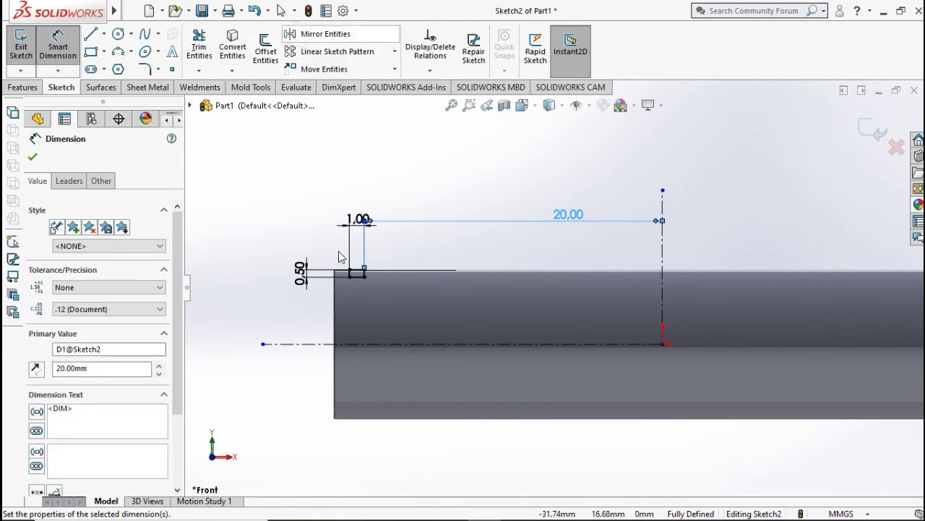
Mirror the four groove rectangle lines about the vertical centerline, then view isometric
left_click_drag(339, 253, 378, 290)
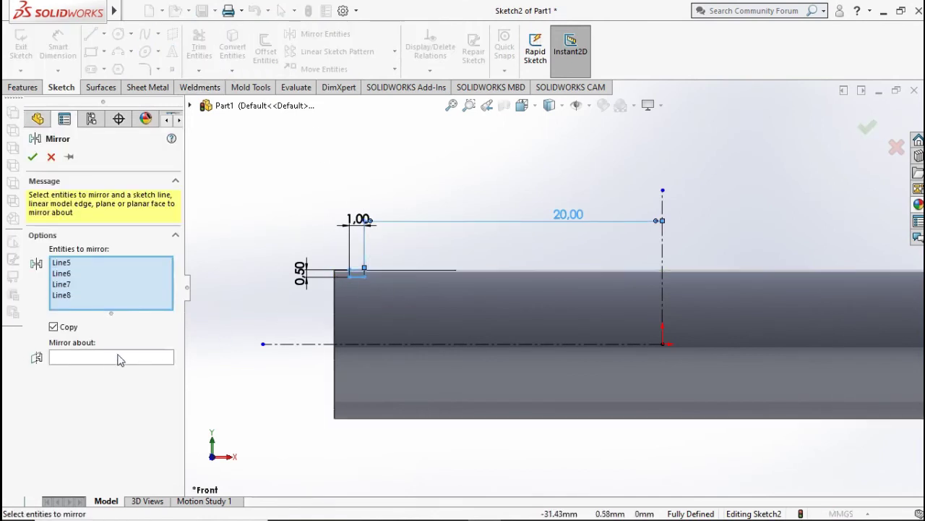
left_click(137, 357)
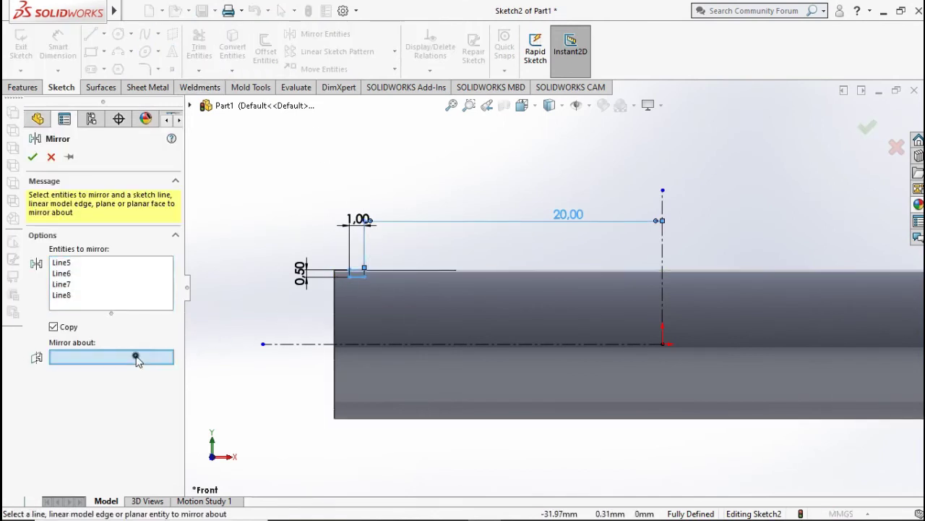
left_click(661, 252)
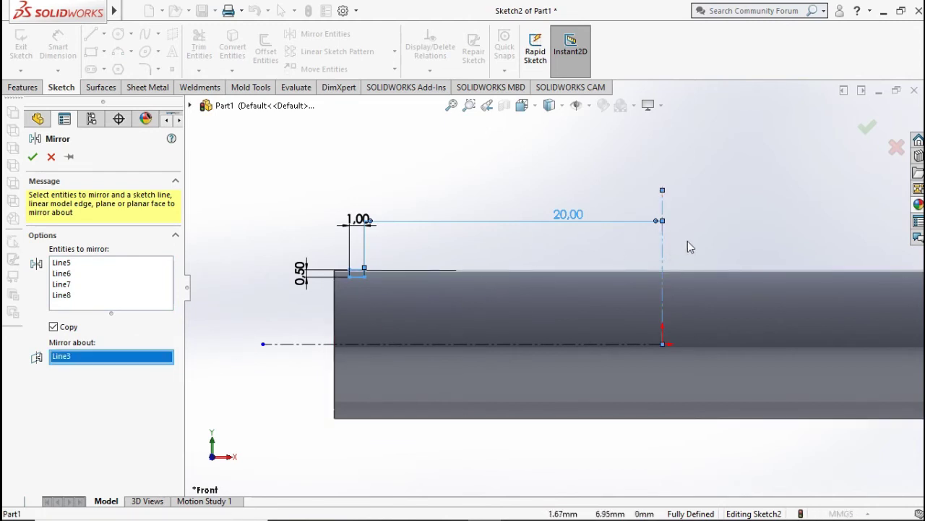
scroll(542, 296, "up", 2)
left_click(862, 128)
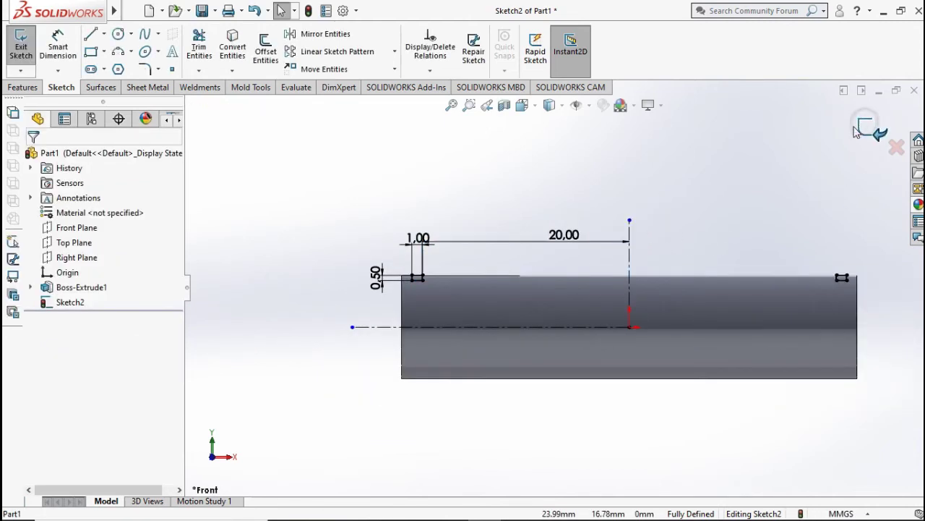
left_click(396, 165)
key("ctrl+7")
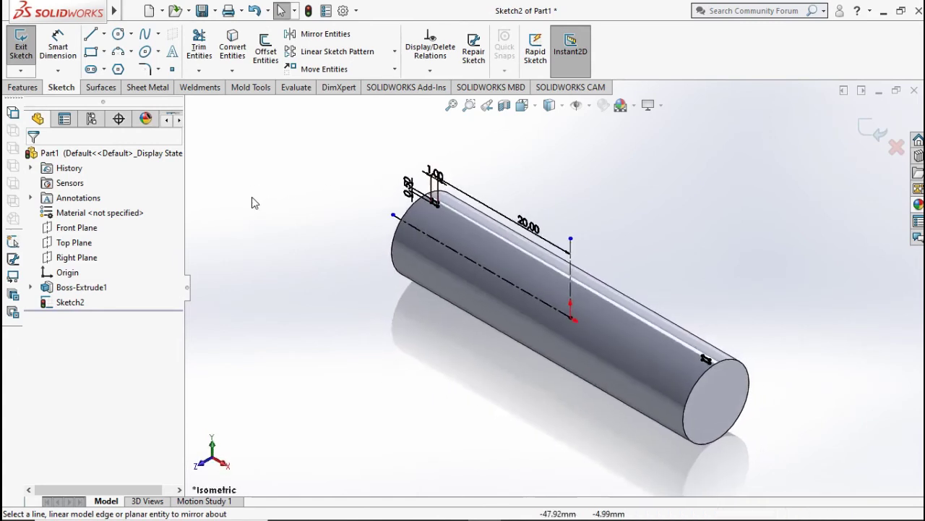
left_click(44, 93)
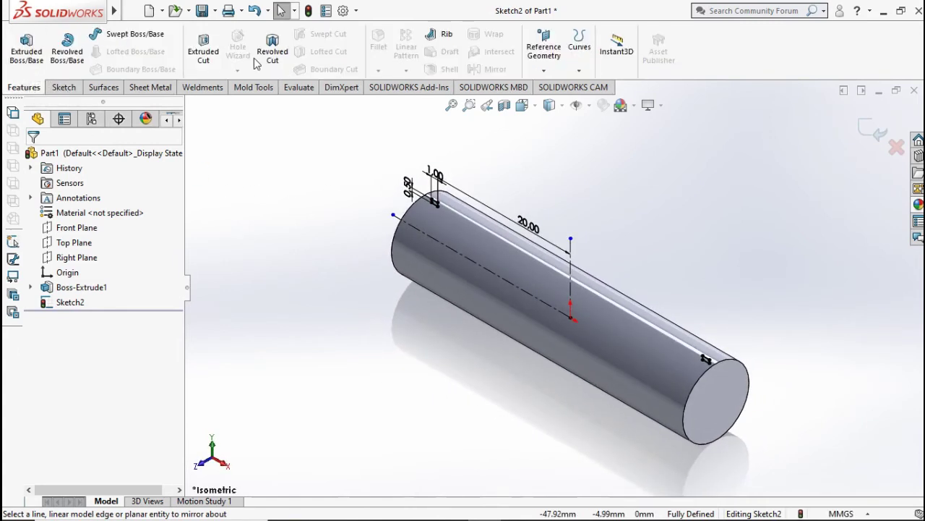
Revolve-cut both groove rectangles about the horizontal centerline as Cut-Revolve1
left_click(273, 47)
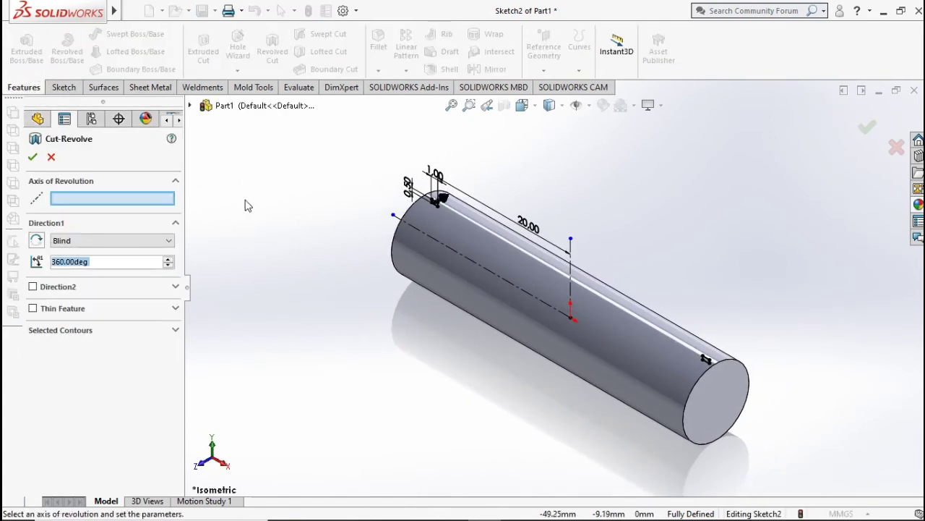
left_click(517, 289)
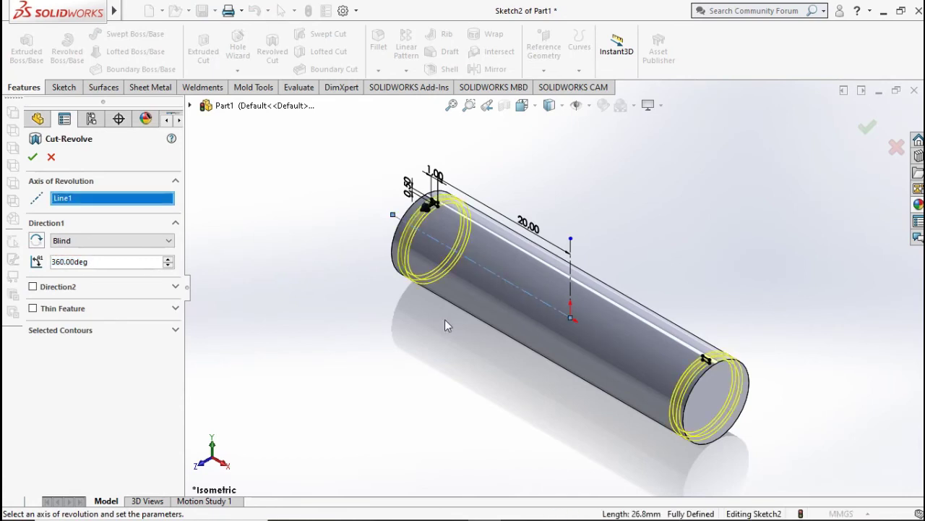
left_click(32, 159)
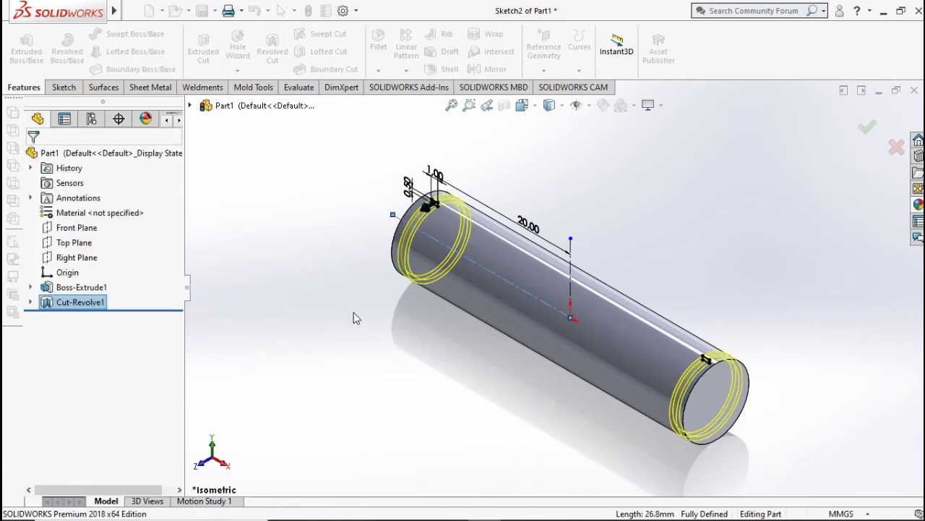
mouse_move(536, 321)
middle_mouse_down()
mouse_move(584, 258)
mouse_move(647, 252)
mouse_move(651, 338)
mouse_move(619, 356)
middle_mouse_up()
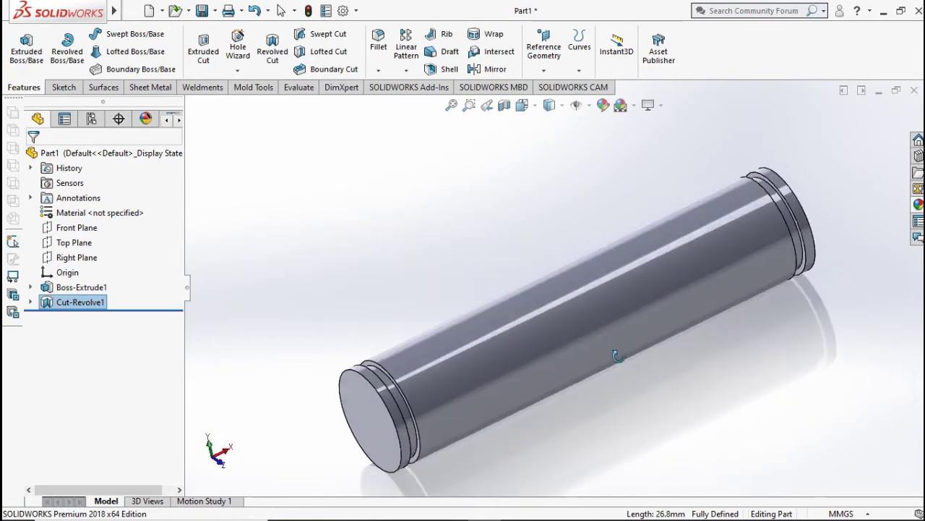
left_click(431, 204)
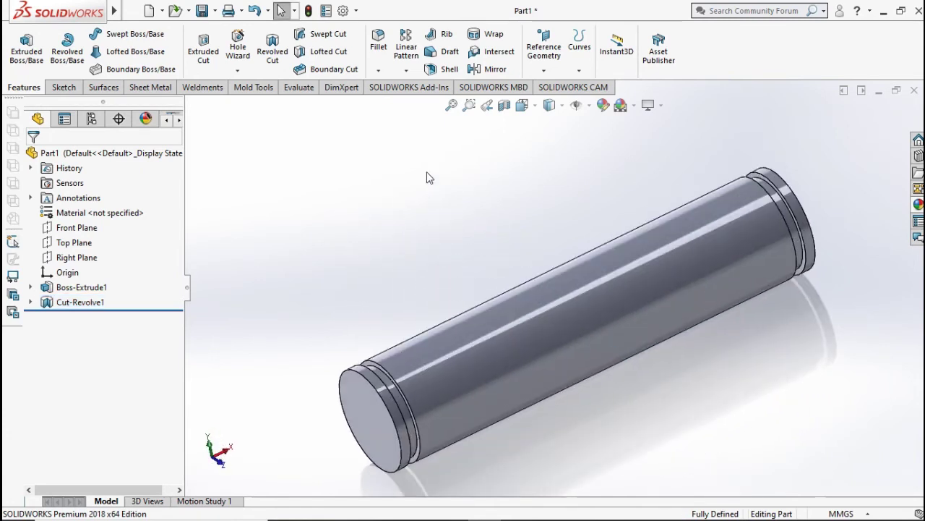
Start a Chamfer feature with a 0.5 mm distance
left_click(378, 70)
left_click(383, 103)
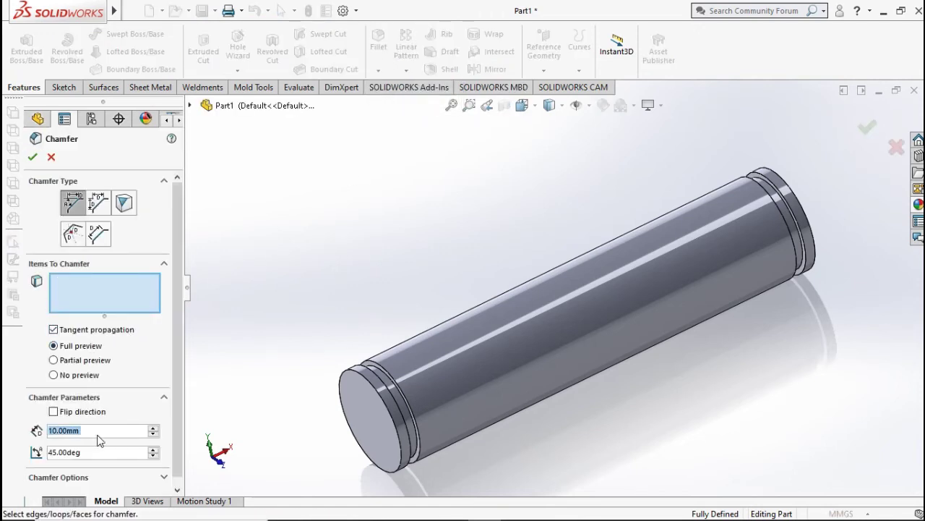
type("0.5")
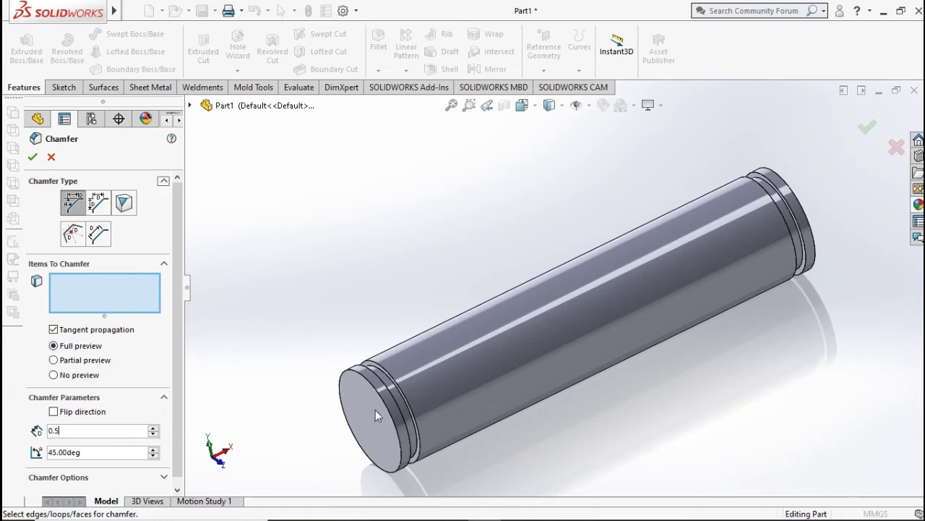
scroll(383, 401, "down", 3)
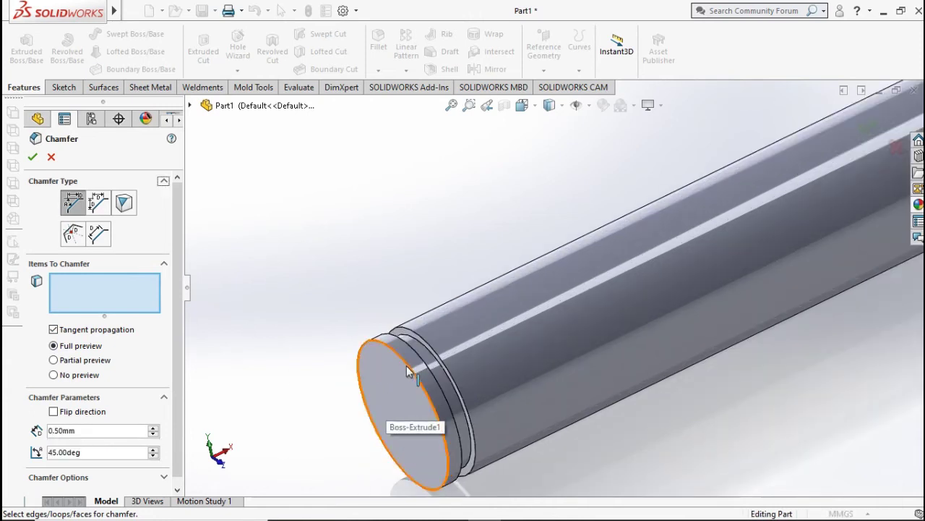
Pick the near and far end edges of the cylinder and apply the 0.5 mm chamfer
left_click(406, 369)
scroll(424, 279, "up", 3)
scroll(424, 278, "up", 2)
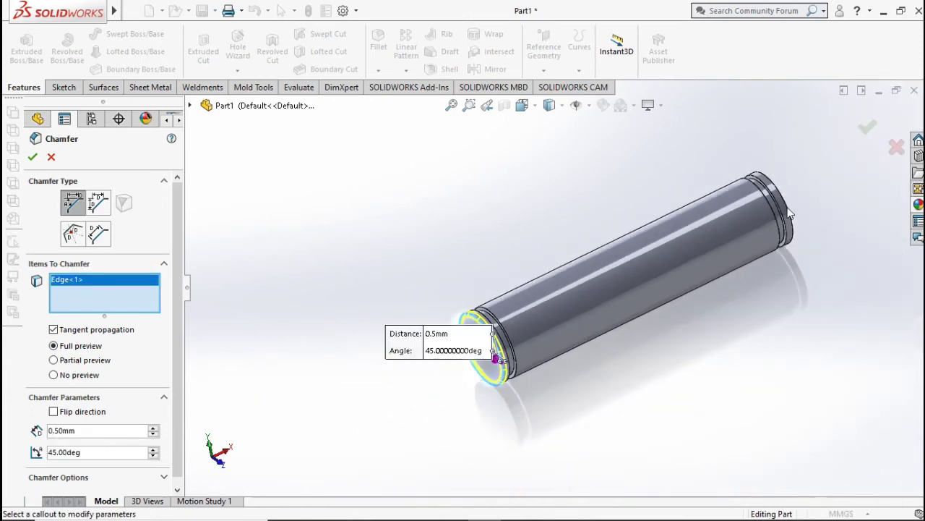
scroll(790, 213, "down", 3)
scroll(791, 195, "down", 2)
left_click(605, 190)
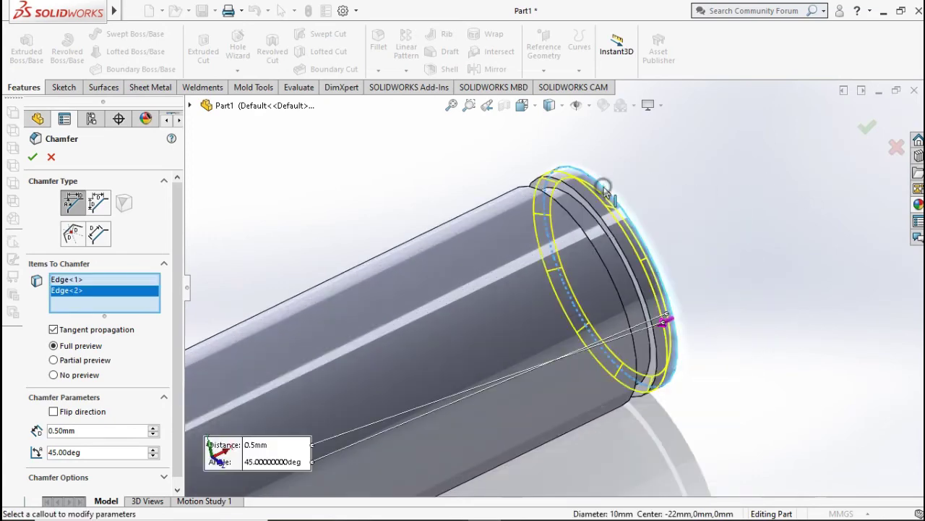
scroll(432, 202, "up", 2)
scroll(325, 243, "up", 2)
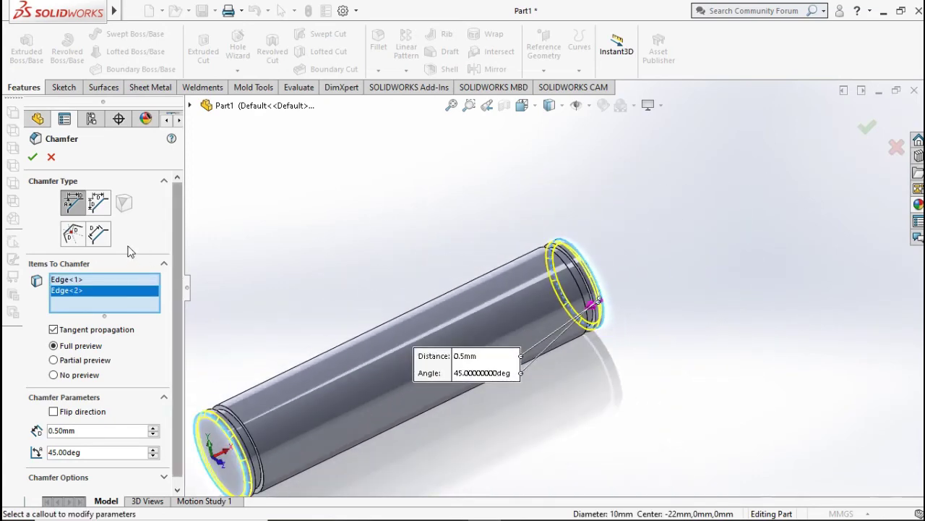
left_click(32, 156)
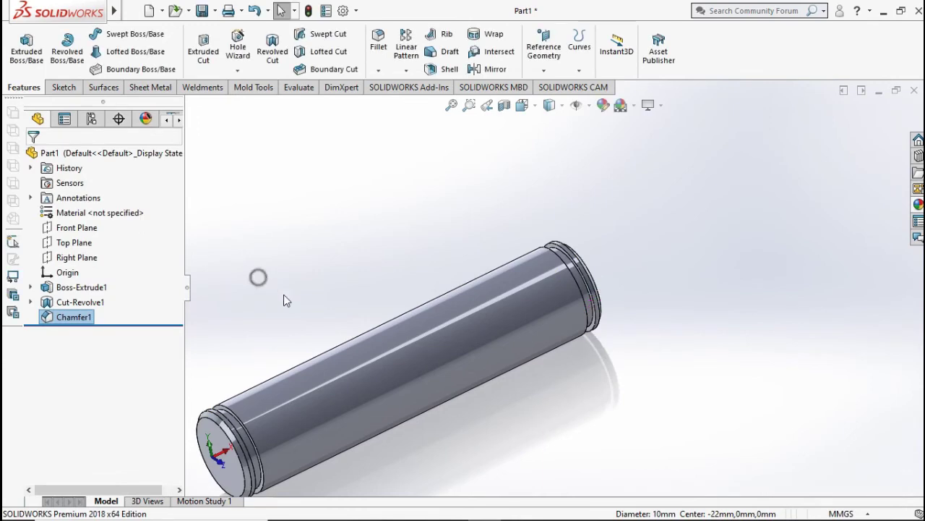
middle_click_drag(345, 342, 324, 363)
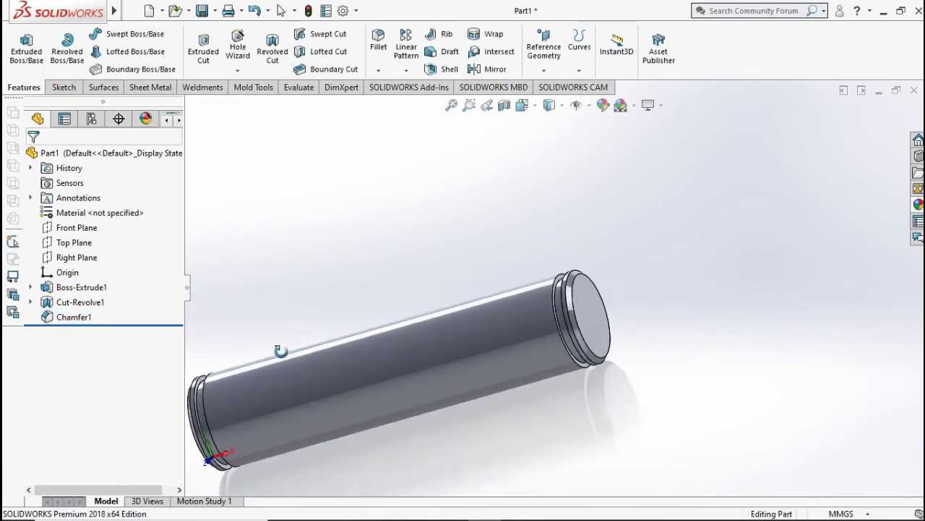
Apply polished steel to the pin in isometric view and save the part
key("ctrl+7")
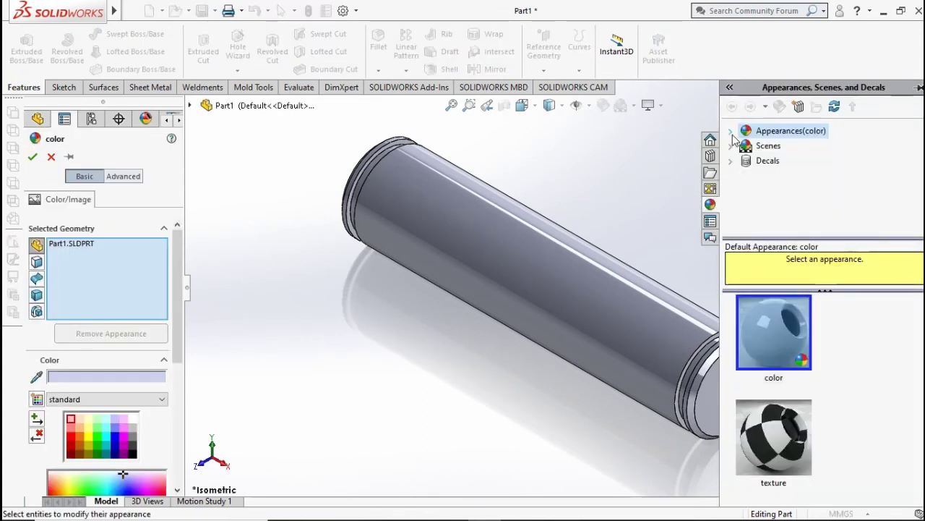
left_click(731, 131)
left_click(747, 160)
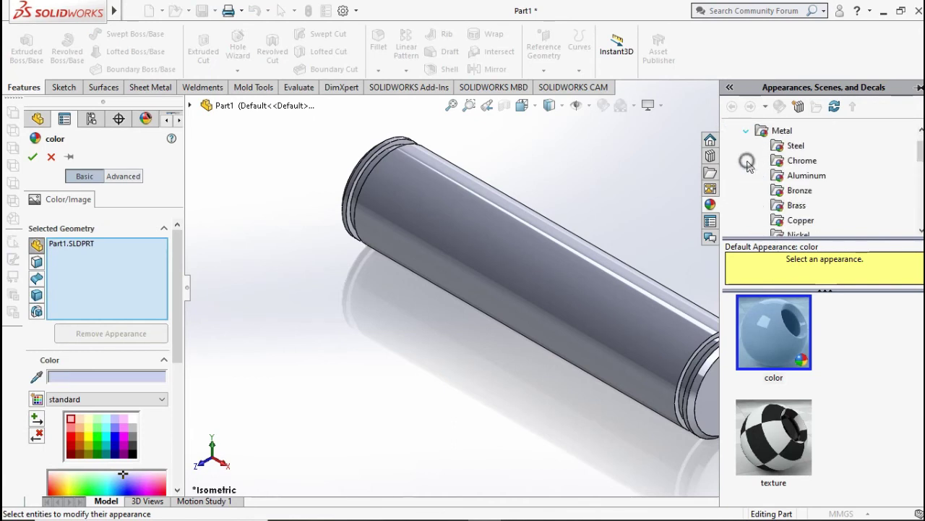
left_click(796, 145)
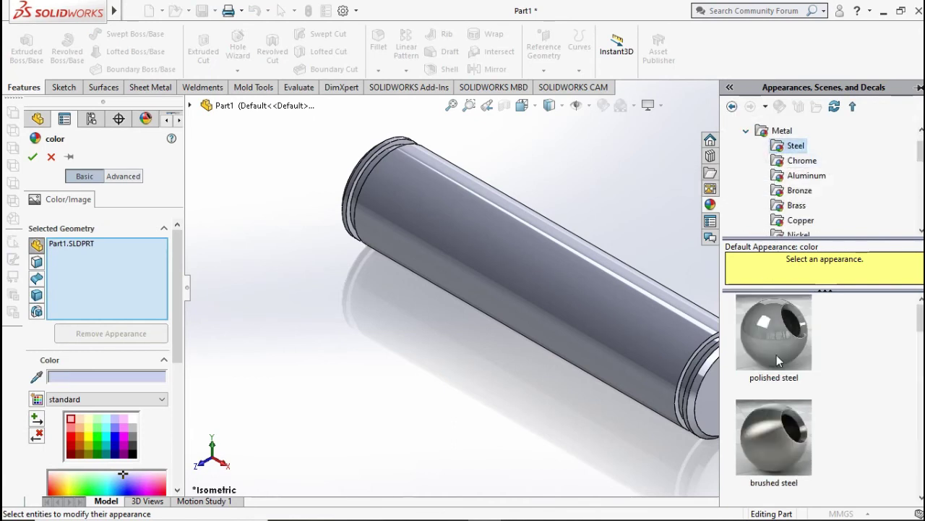
left_click(777, 355)
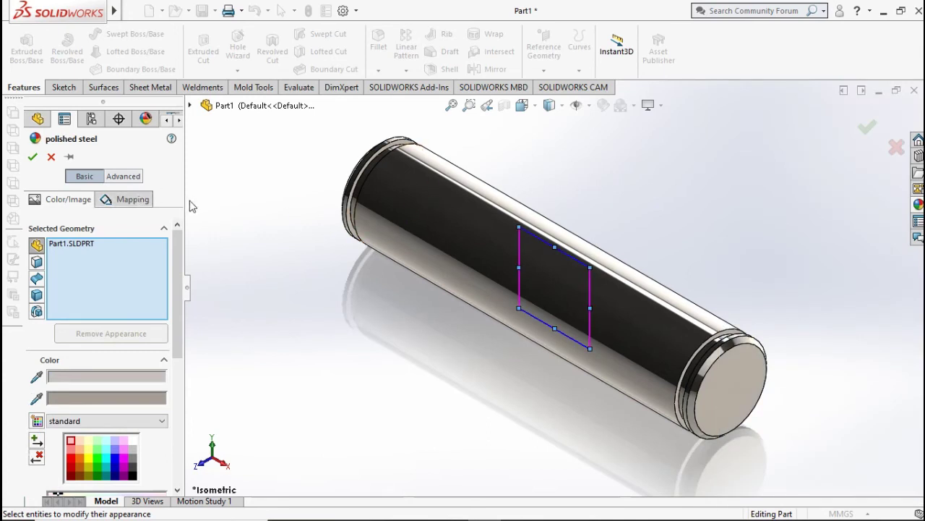
left_click(32, 156)
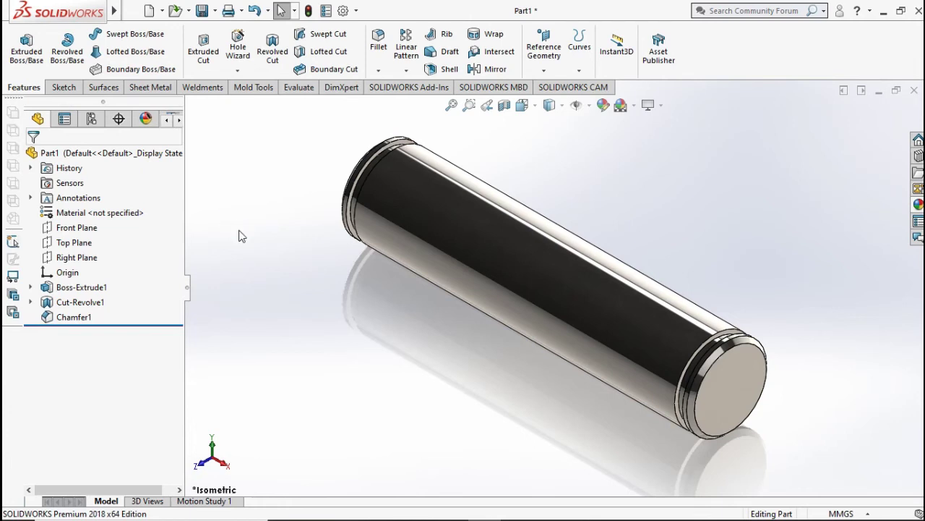
key("ctrl+s")
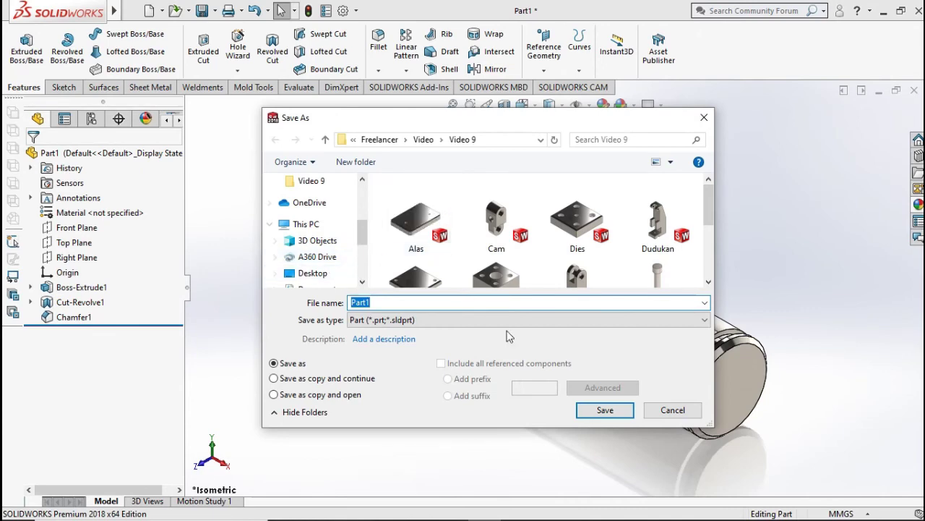
left_click(605, 410)
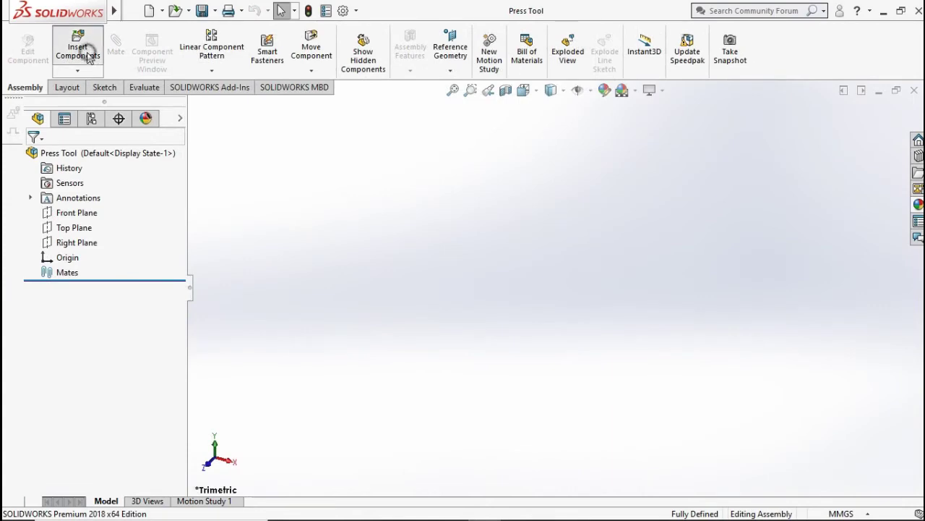
Insert the Pedestal part into the assembly and switch to the isometric view
left_click(97, 389)
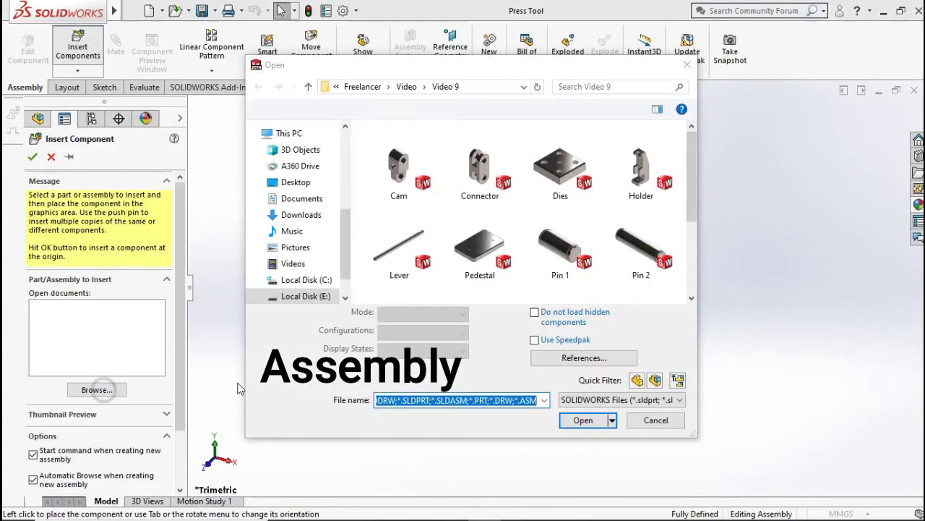
double_click(467, 250)
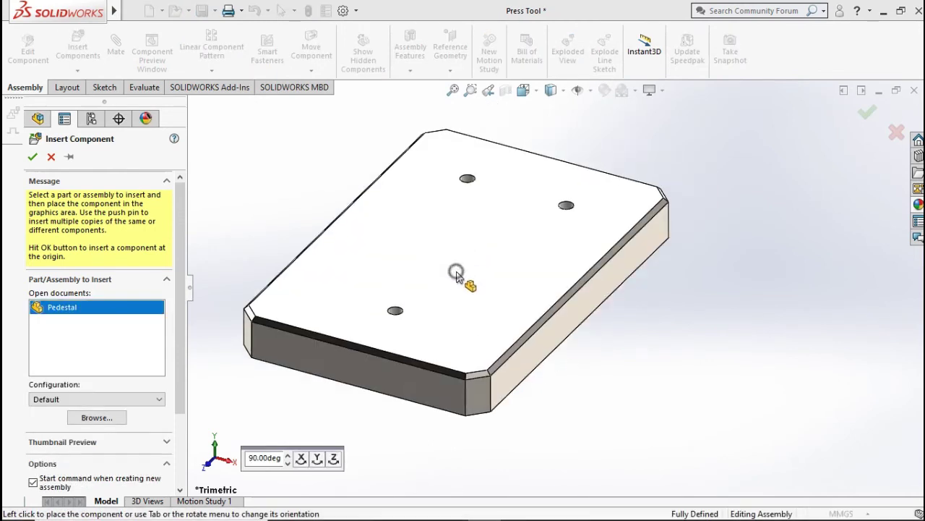
left_click(456, 264)
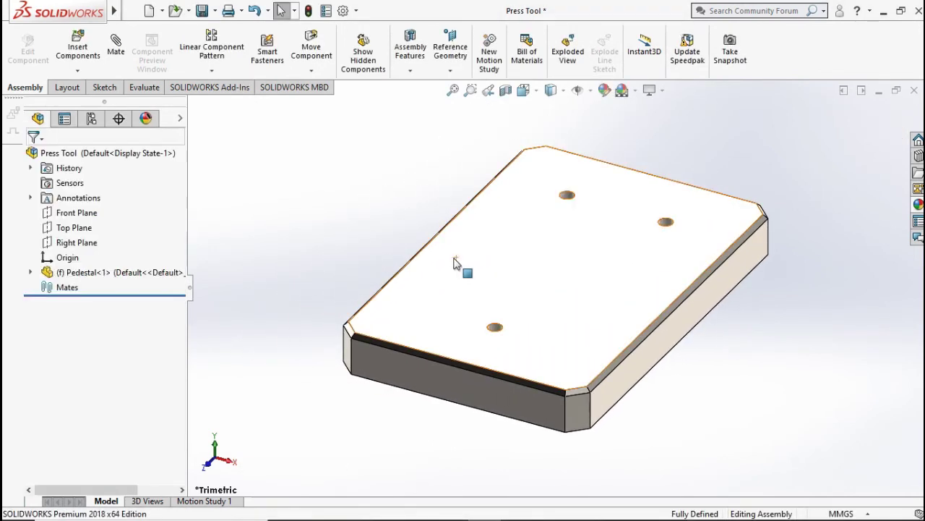
key("ctrl+7")
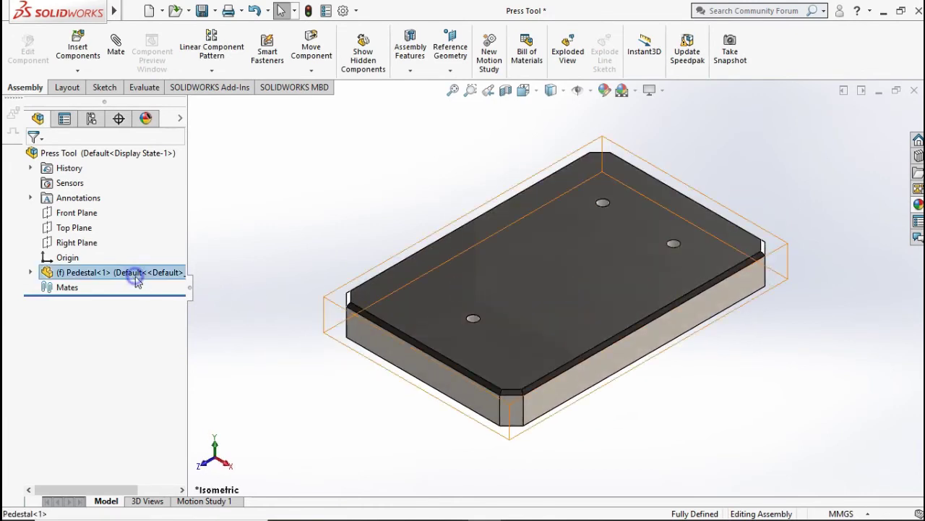
Change the Pedestal from fixed to floating
right_click(135, 273)
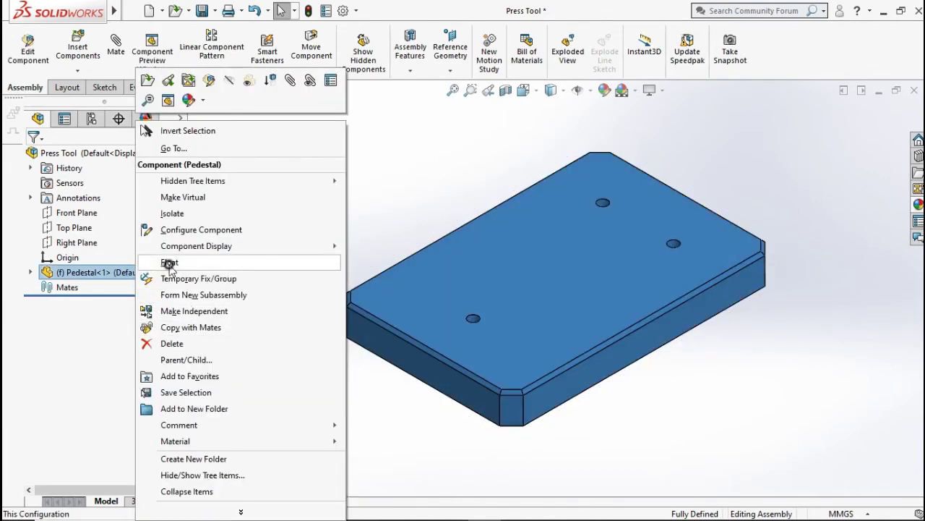
left_click(169, 262)
left_click(113, 63)
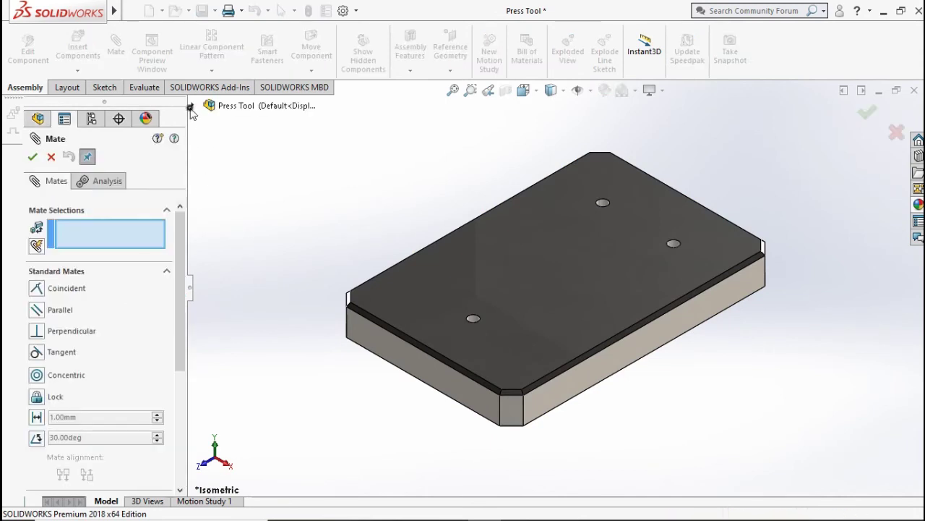
Mate the Pedestal's Front Plane coincident with the assembly's Front Plane
left_click(190, 107)
left_click(253, 165)
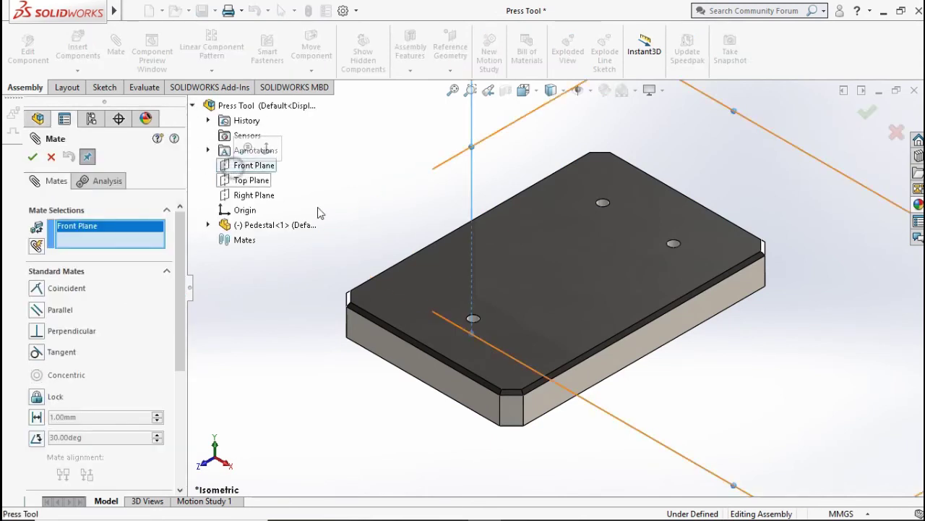
left_click(207, 225)
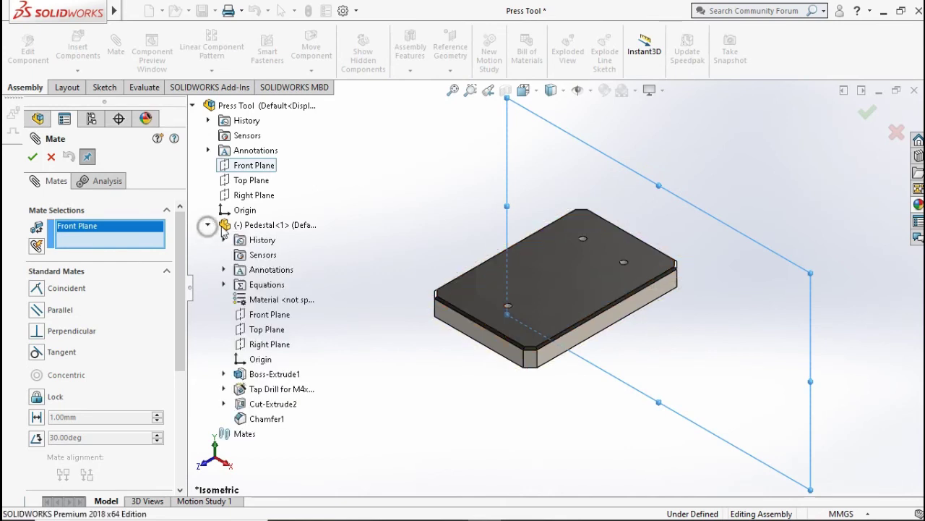
left_click(258, 314)
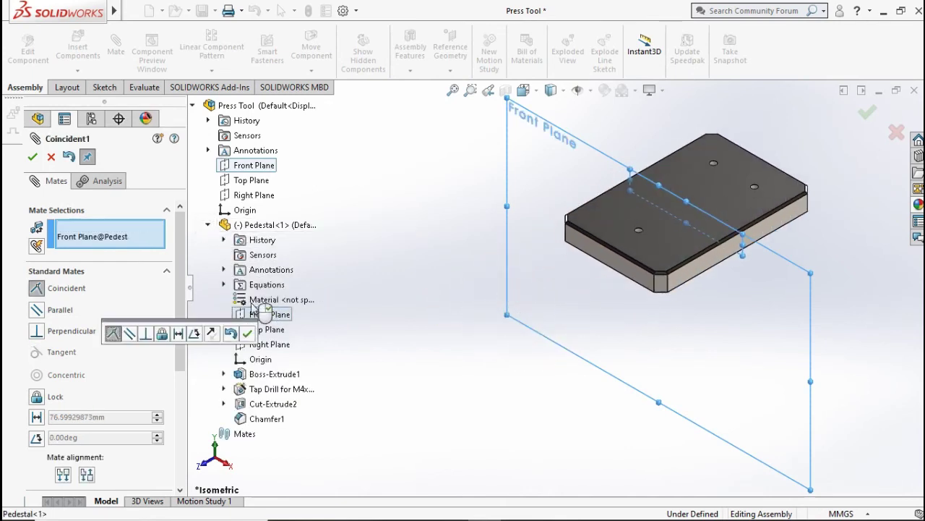
left_click(247, 332)
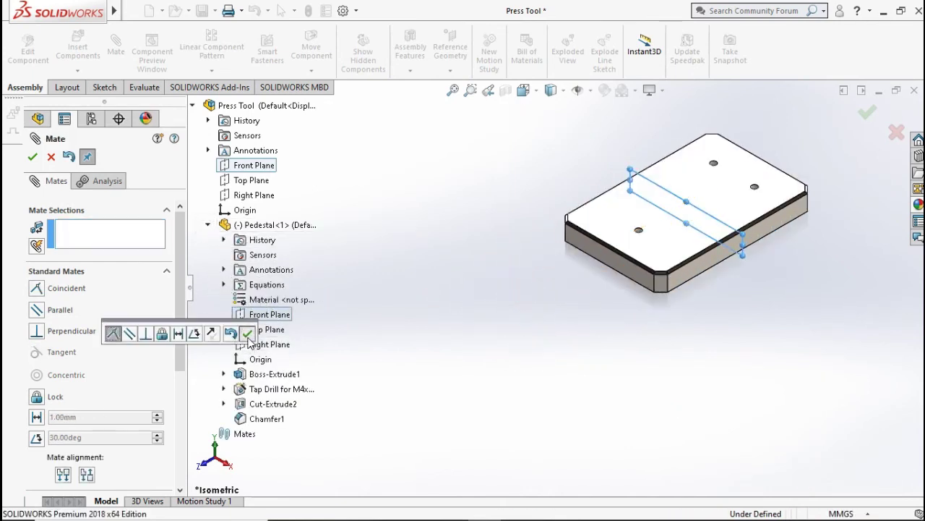
Add coincident mates between the Pedestal's Right and Top Planes and the assembly's planes
left_click(264, 345)
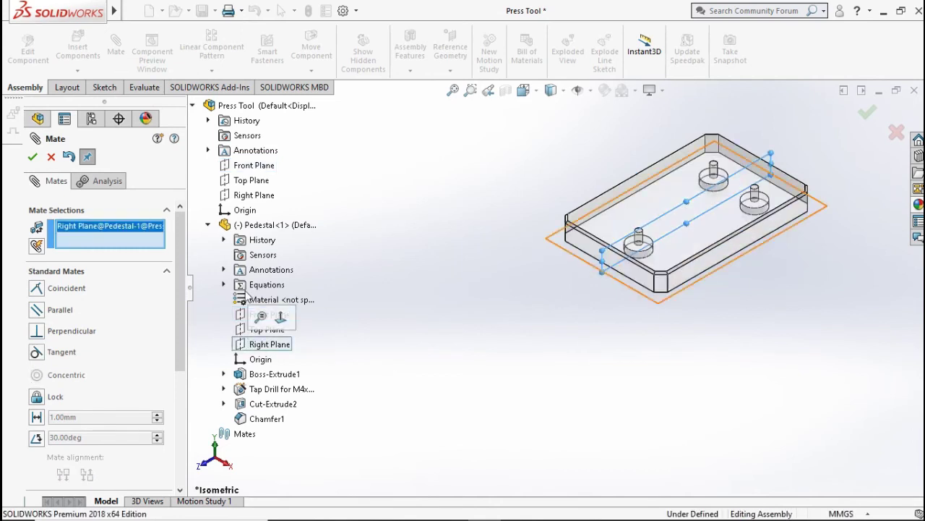
left_click(246, 197)
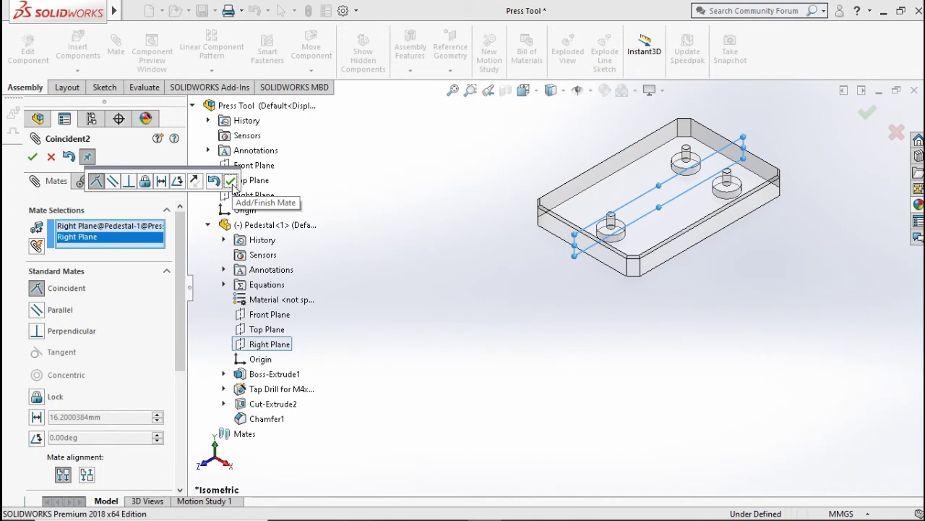
left_click(230, 181)
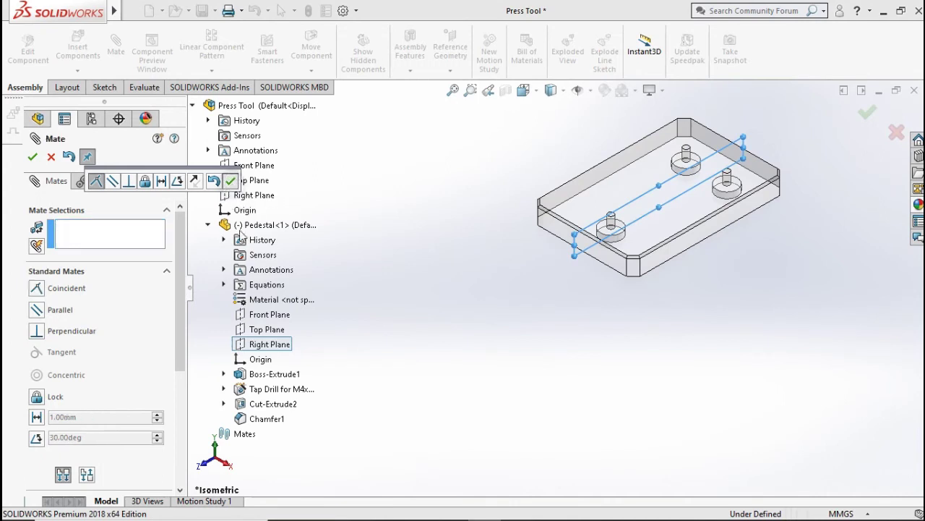
left_click(266, 329)
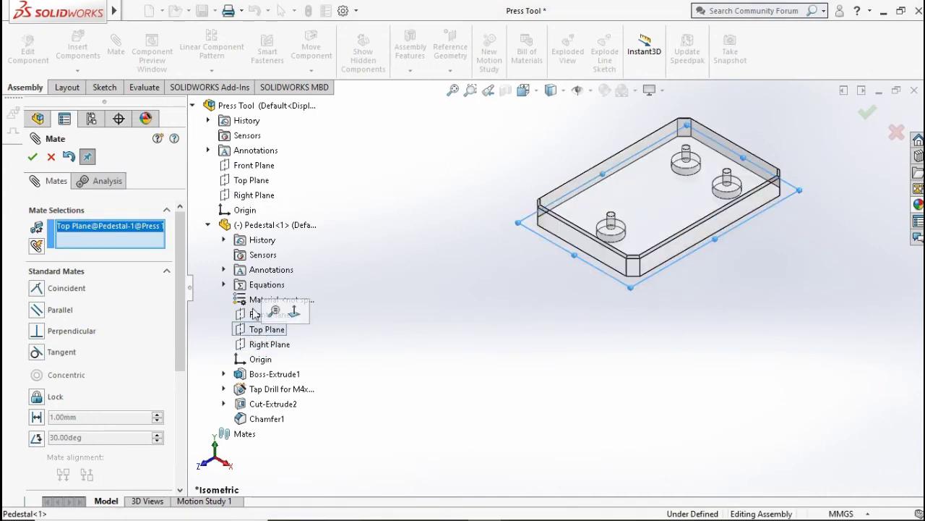
left_click(249, 180)
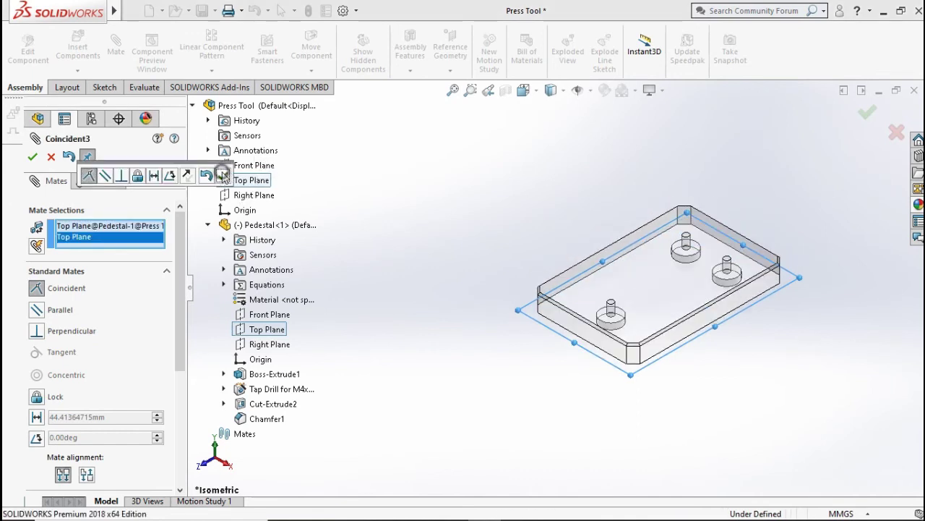
left_click(224, 176)
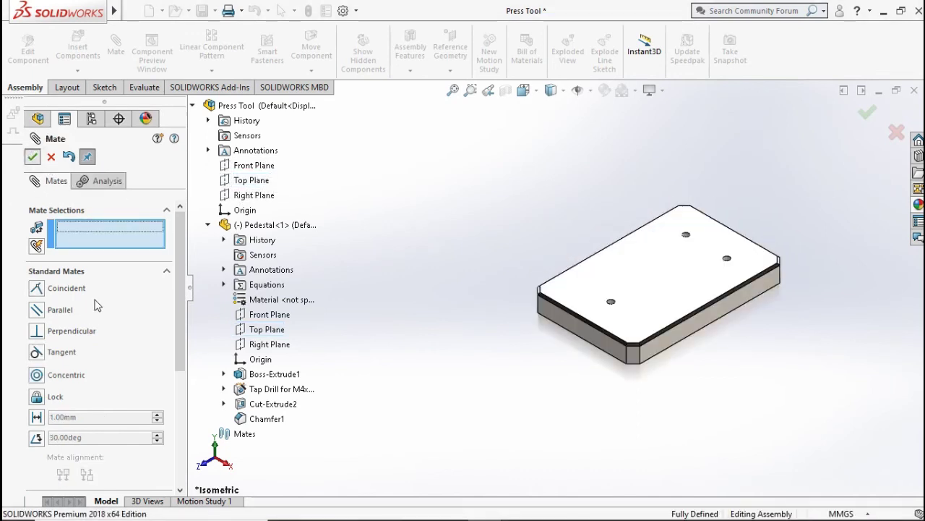
key("Escape")
left_click(32, 273)
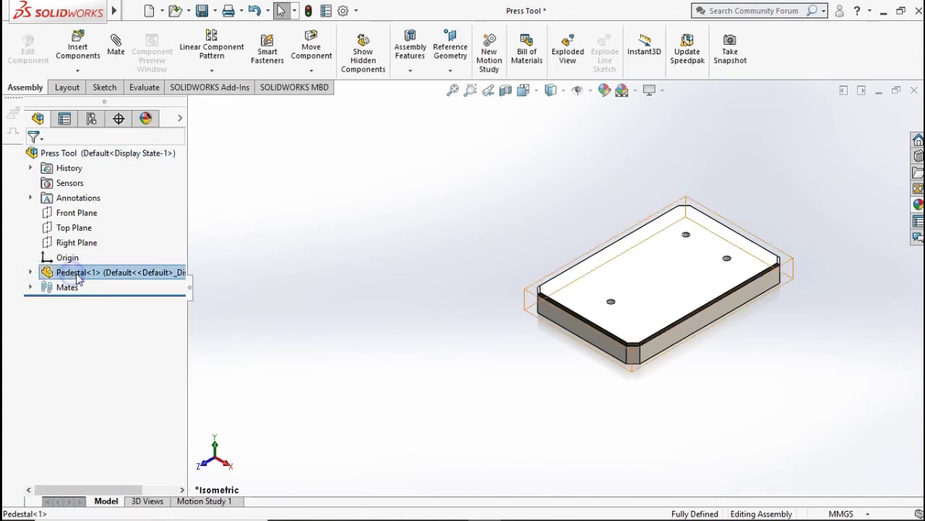
Set the Pedestal back to fixed, then insert the Holder part beside it
right_click(64, 273)
left_click(104, 263)
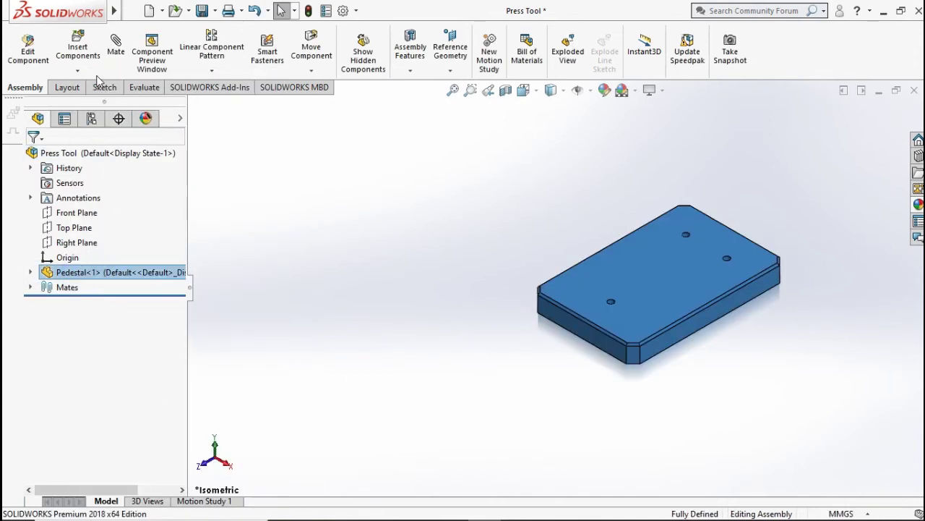
left_click(77, 47)
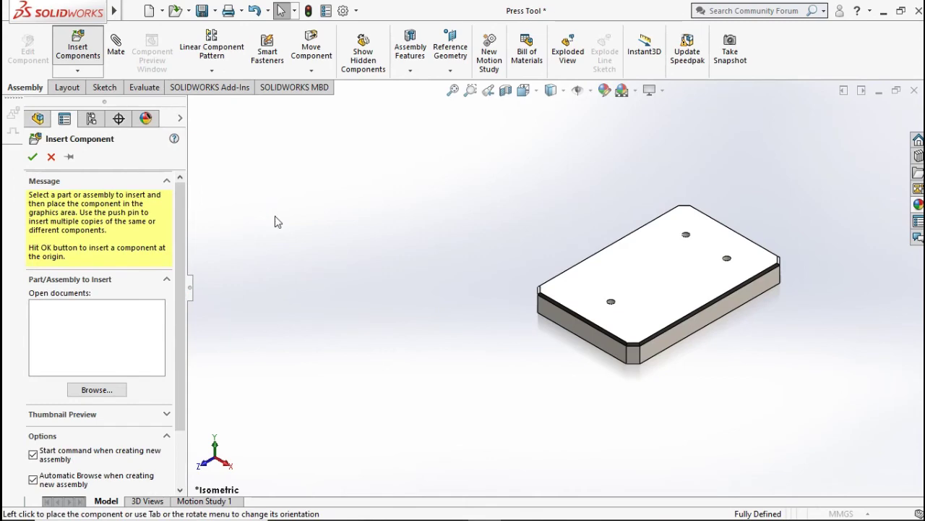
double_click(637, 165)
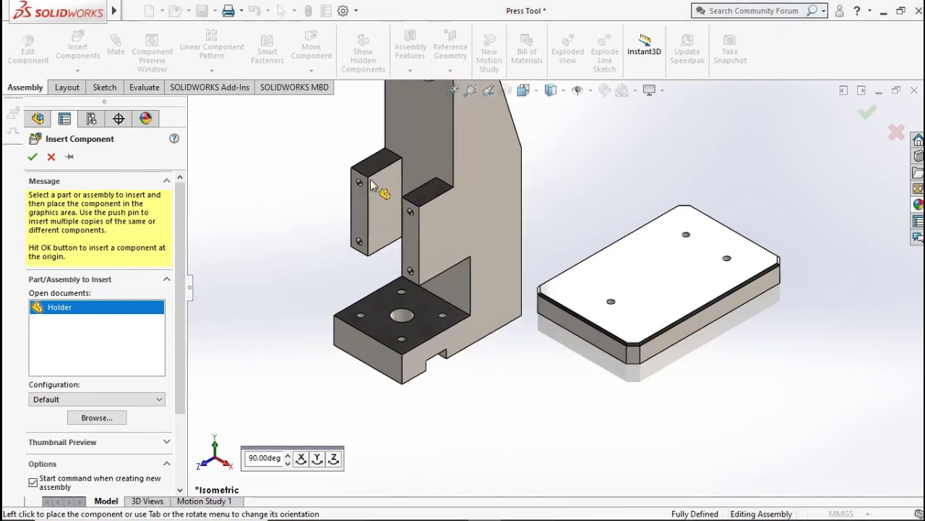
left_click(371, 179)
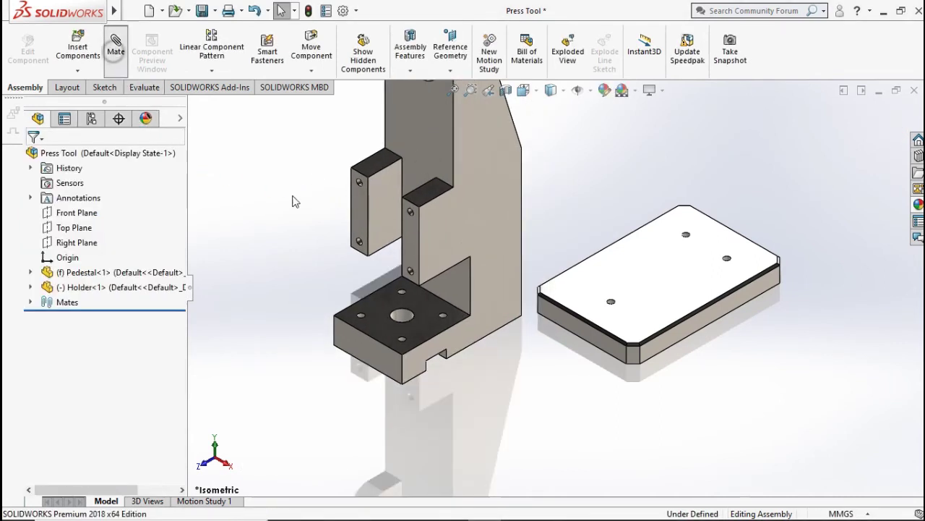
Mate the Holder's bottom face coincident with a Pedestal face
left_click(612, 265)
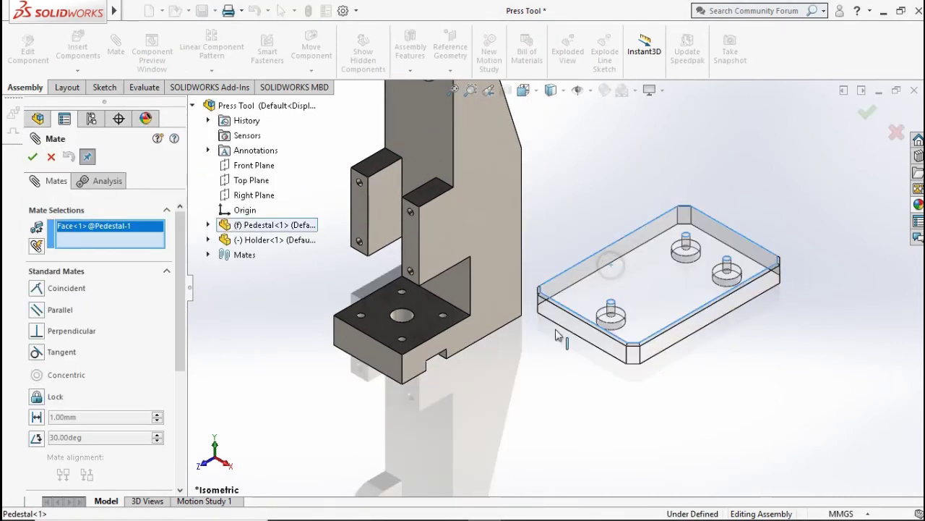
mouse_move(497, 365)
middle_mouse_down()
mouse_move(475, 196)
mouse_move(459, 353)
middle_mouse_up()
left_click(459, 352)
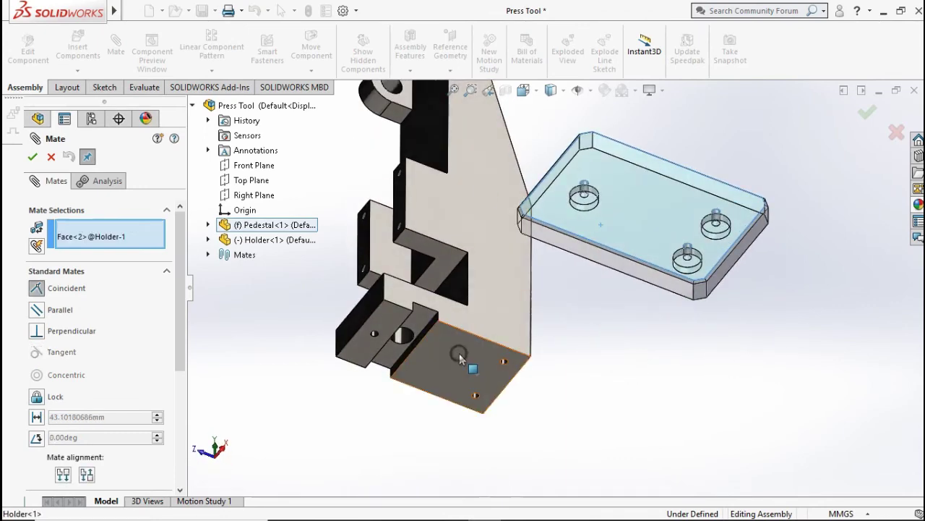
left_click(669, 320)
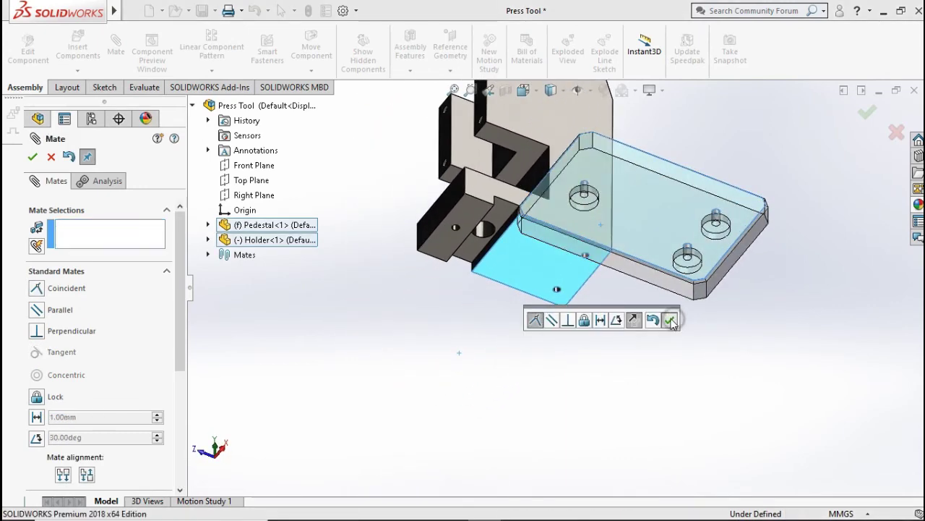
mouse_move(511, 222)
middle_mouse_down()
mouse_move(506, 300)
mouse_move(519, 288)
middle_mouse_up()
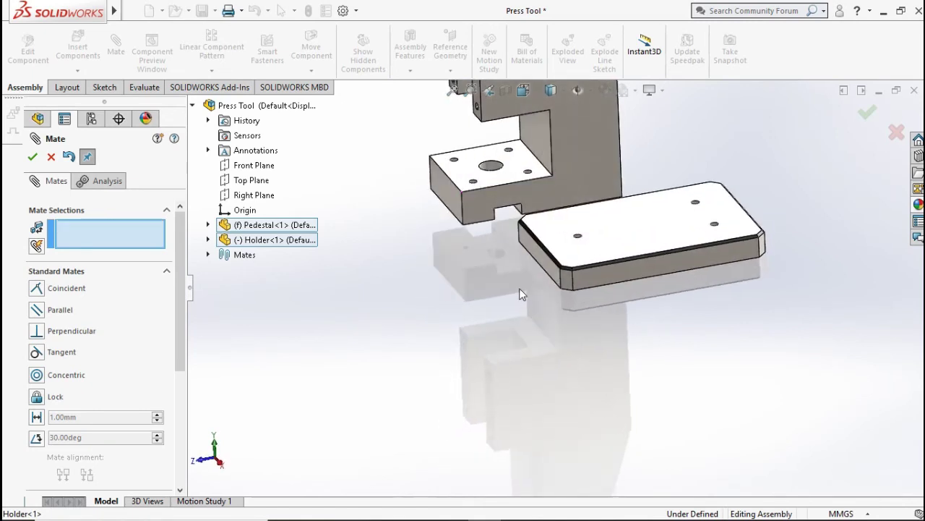
middle_click_drag(574, 219, 449, 222)
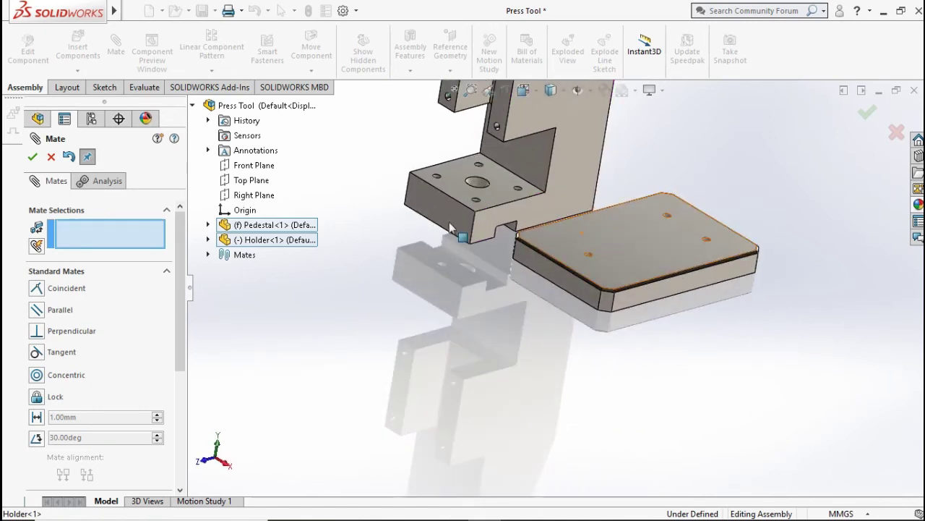
Make the Holder's Right Plane coincident with the Pedestal's Right Plane
left_click(208, 239)
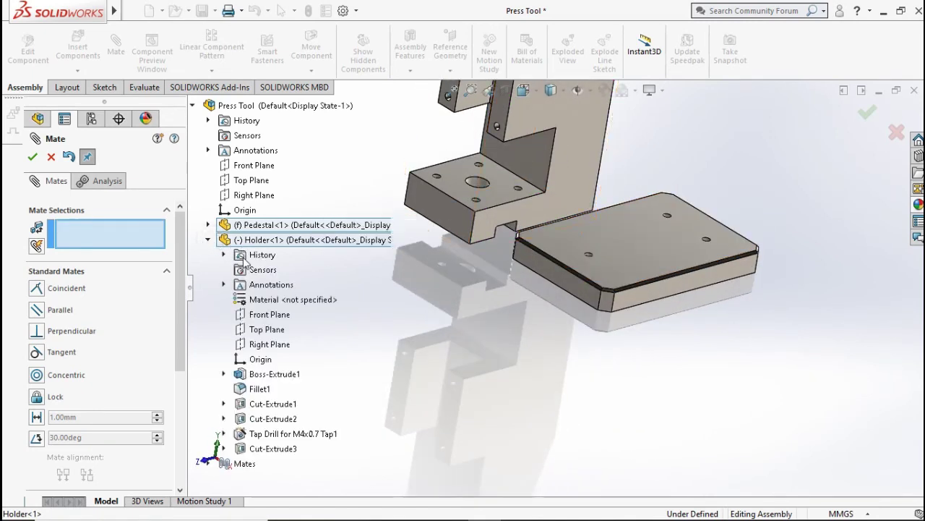
left_click(262, 343)
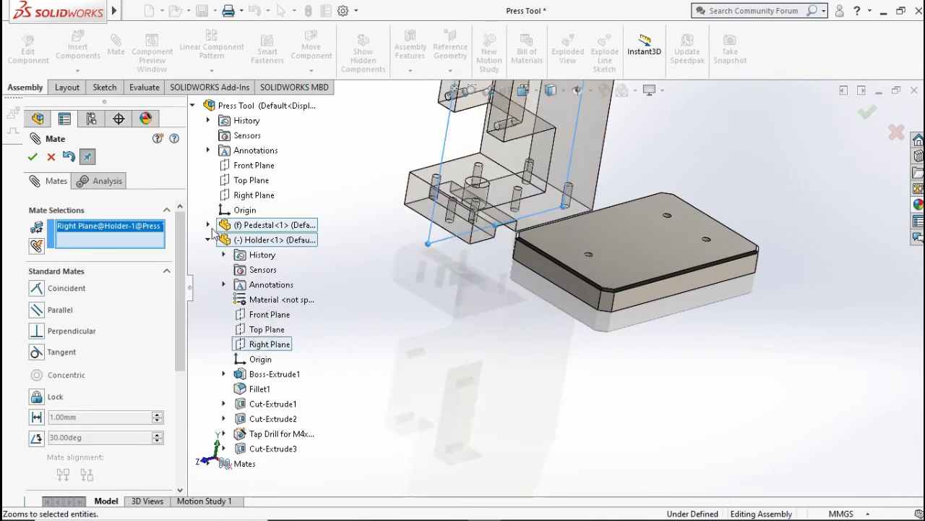
left_click(208, 225)
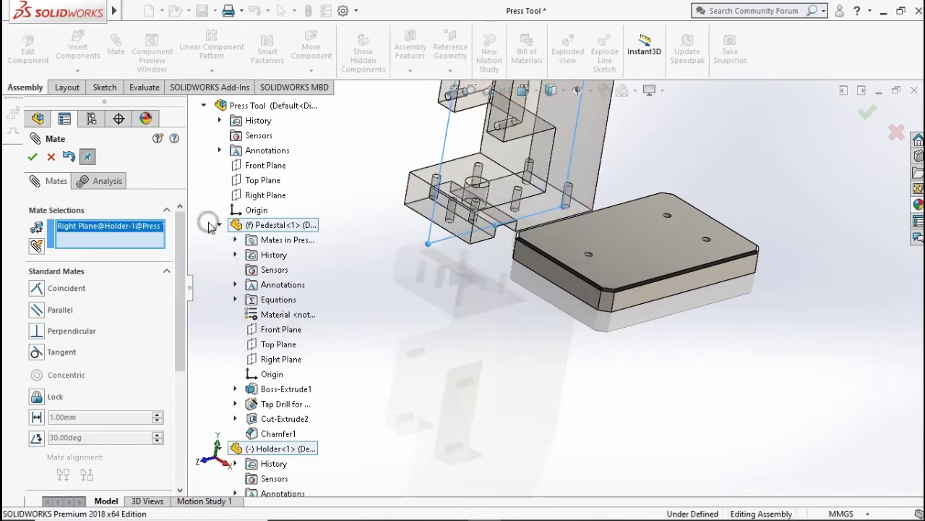
left_click(279, 359)
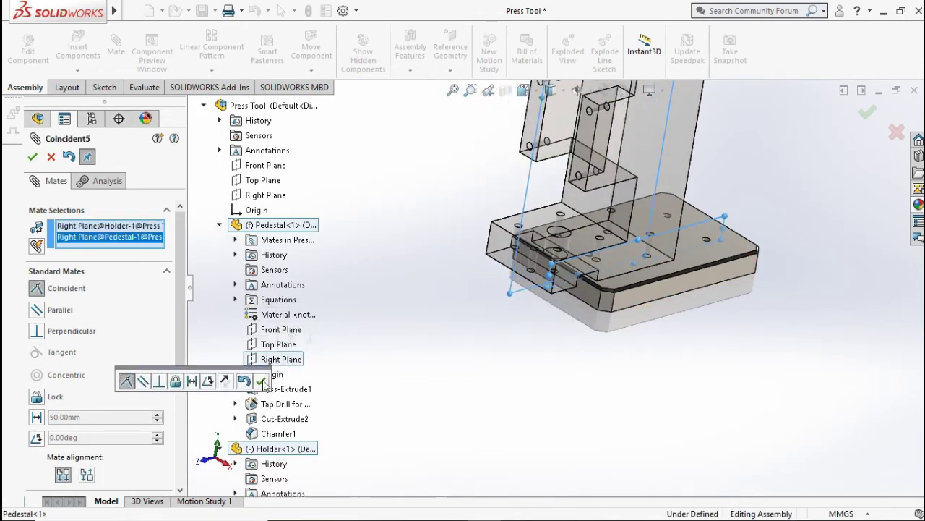
left_click(262, 381)
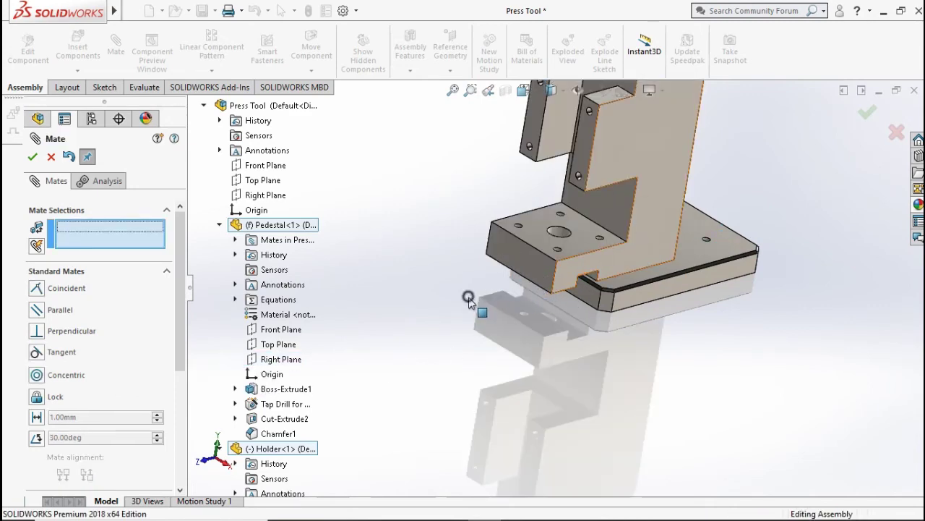
Drop the wrong face from the selection and mate a Holder hole concentric with the Pedestal hole
scroll(516, 257, "down", 5)
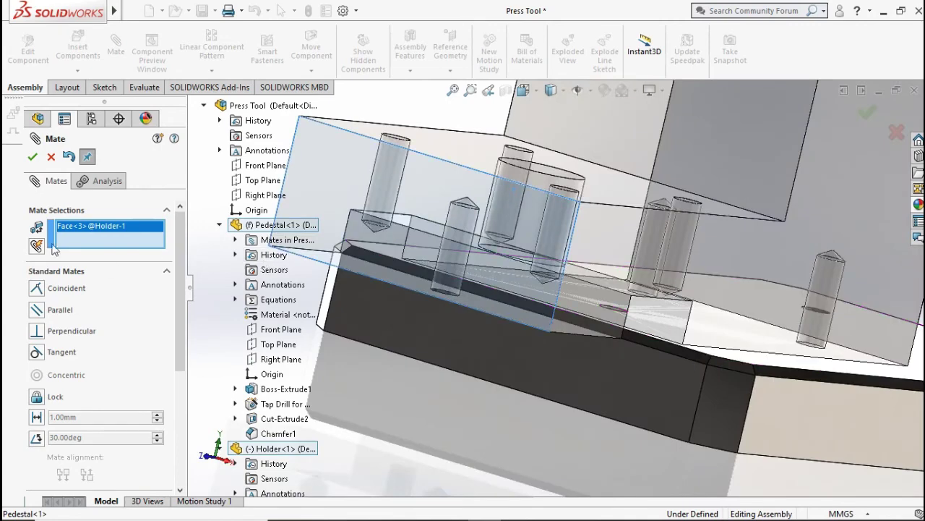
right_click(78, 230)
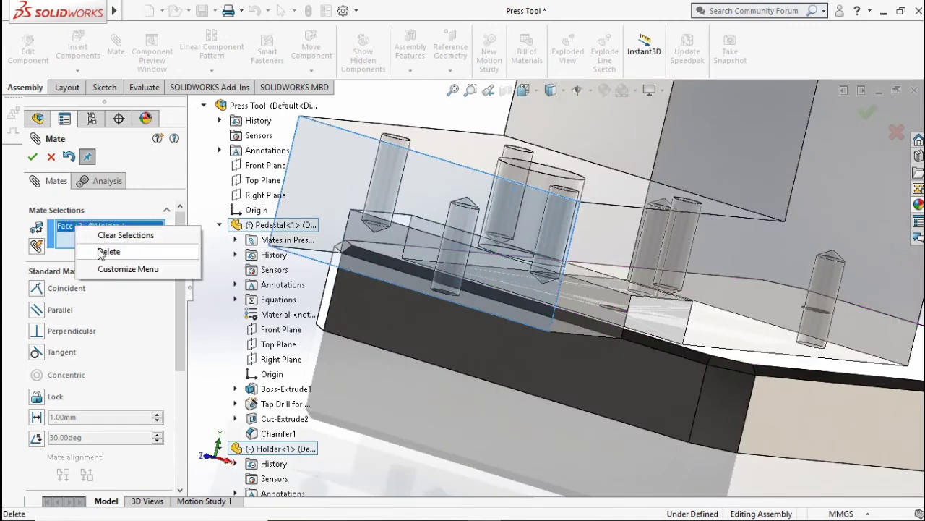
left_click(101, 252)
scroll(472, 301, "down", 3)
scroll(403, 359, "down", 2)
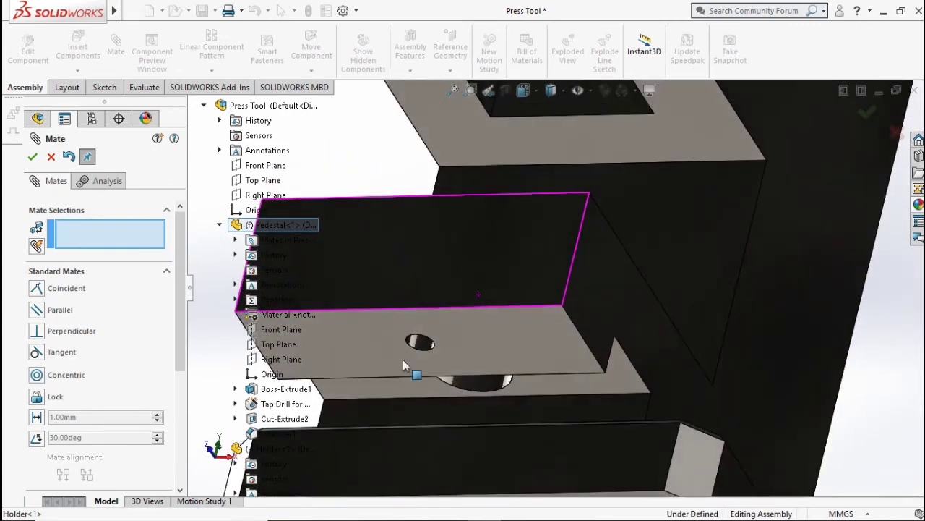
left_click(433, 340)
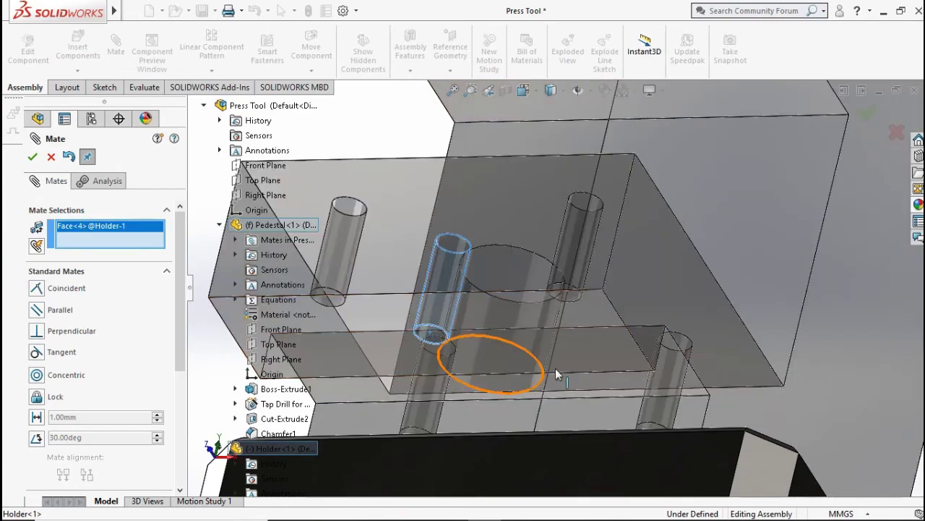
mouse_move(557, 374)
middle_mouse_down()
mouse_move(632, 357)
mouse_move(596, 390)
middle_mouse_up()
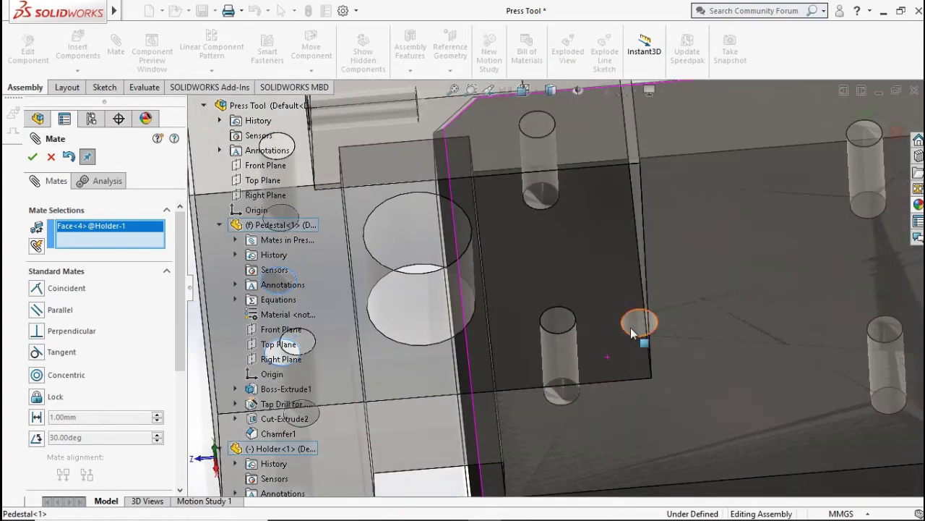
left_click(633, 331)
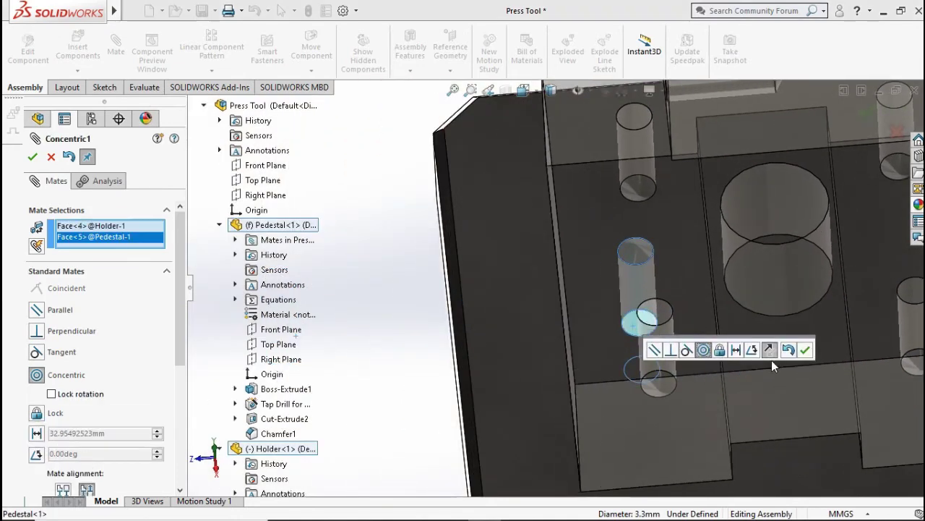
left_click(805, 350)
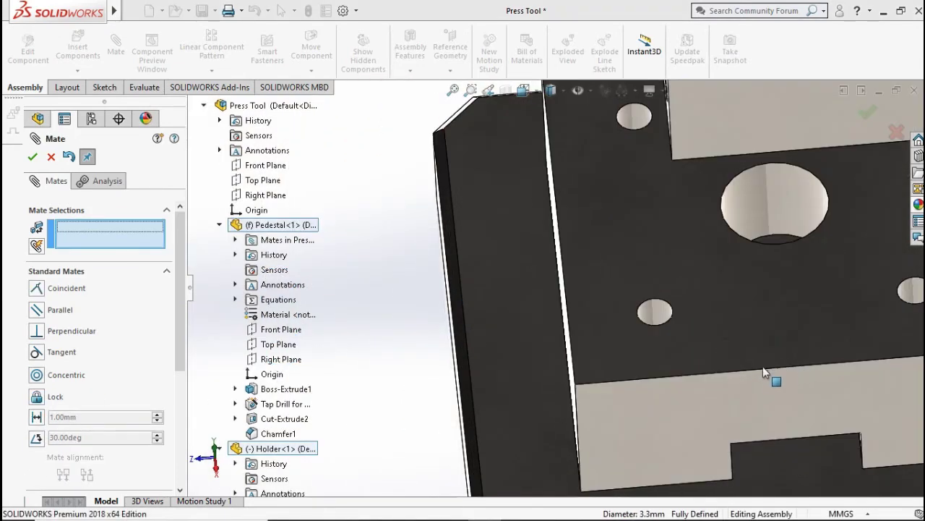
Return to the isometric view and close the Mate PropertyManager
scroll(763, 365, "up", 5)
middle_click_drag(749, 368, 720, 430)
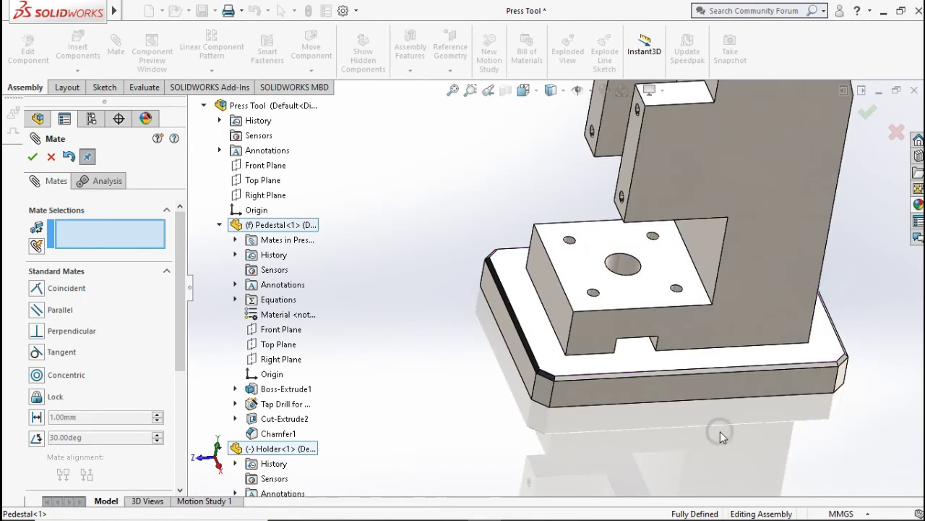
key("ctrl+7")
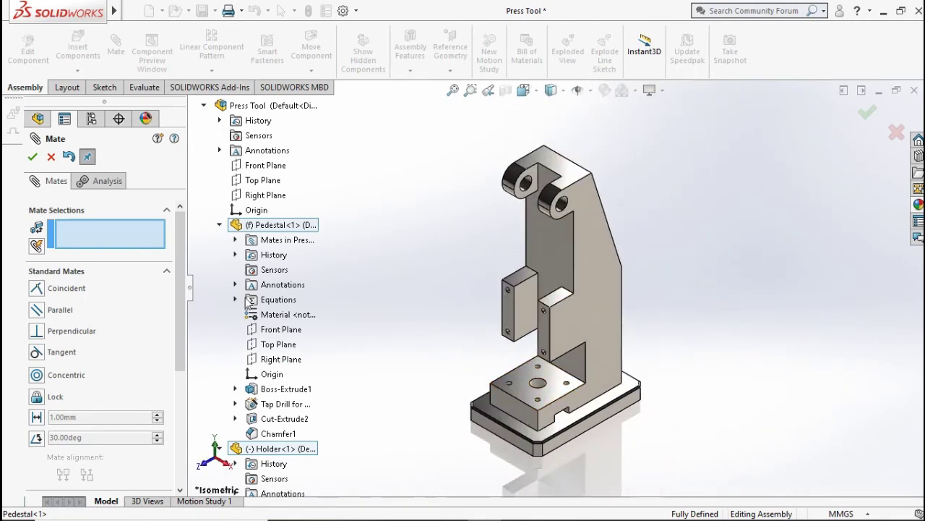
left_click(29, 159)
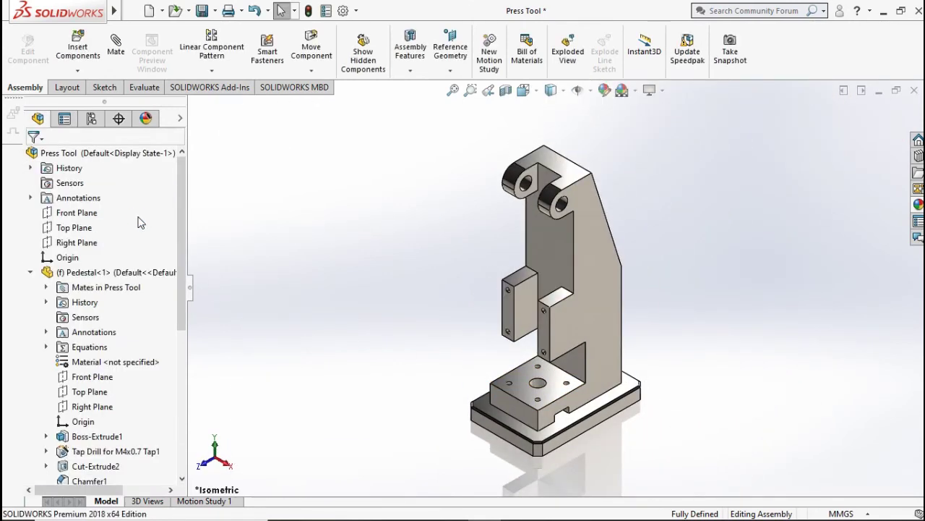
Collapse the Pedestal and Holder feature lists and clear the selection
left_click(30, 273)
left_click(30, 287)
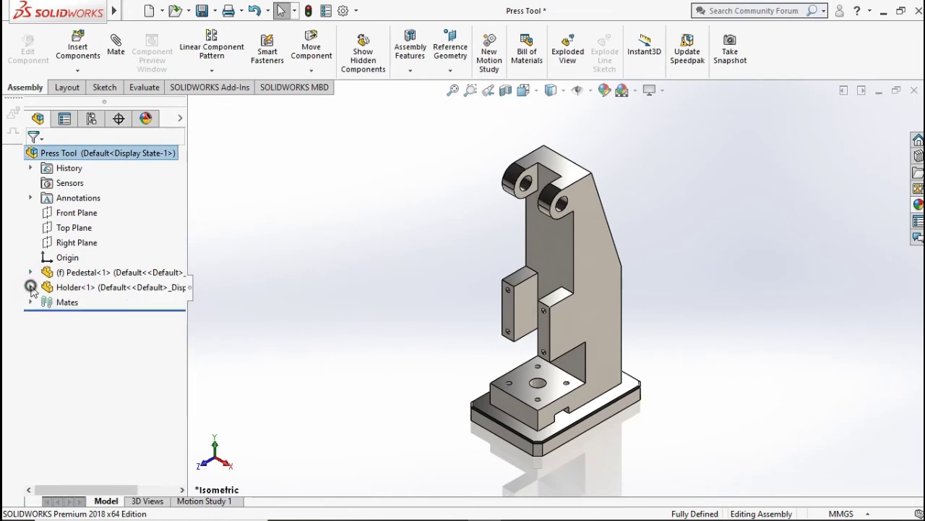
left_click(554, 278)
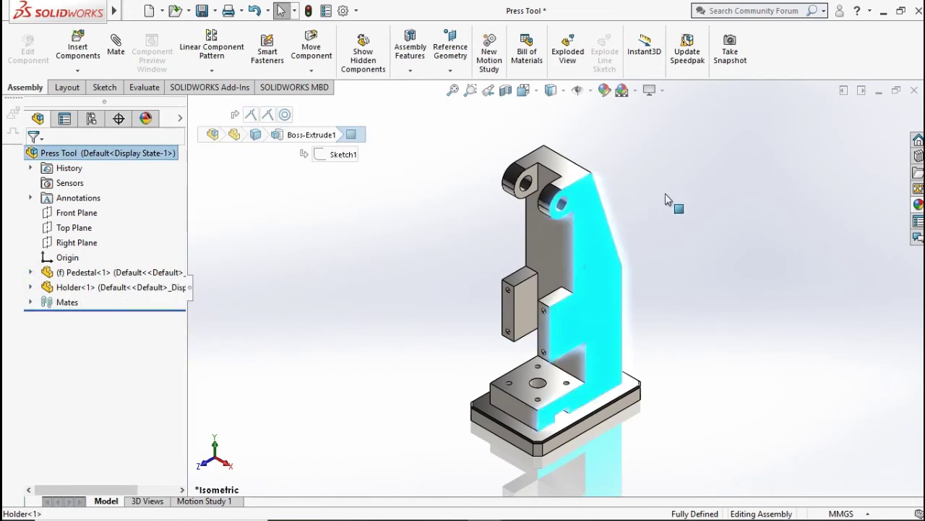
left_click(701, 200)
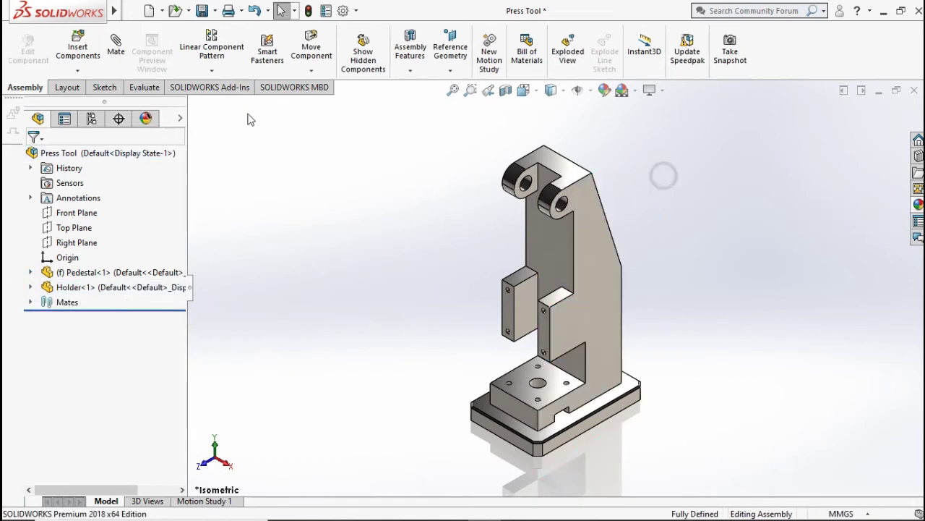
Select Cam, Connector, Pin 1, Pin 2, Punch Head and Lever in Insert Components and load them
left_click(77, 50)
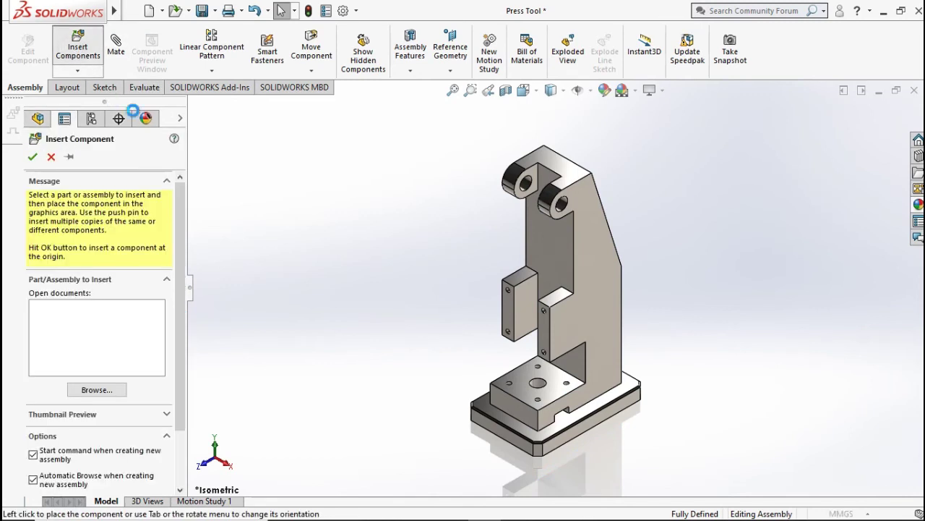
left_click(402, 175)
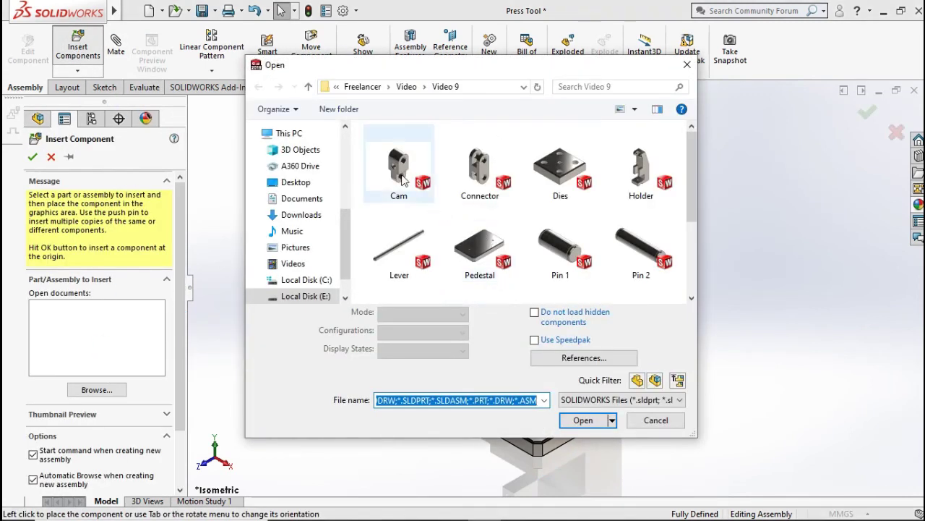
left_click(463, 172, "ctrl")
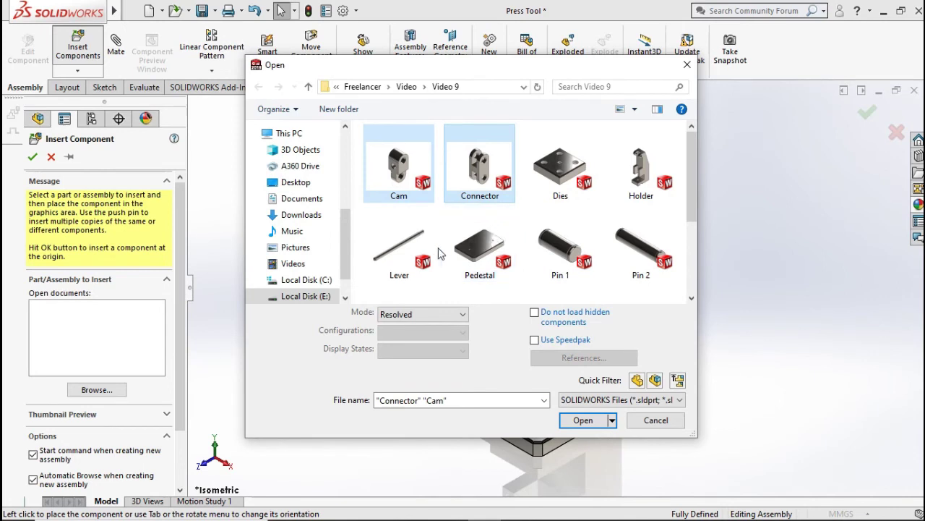
left_click(564, 248, "ctrl")
left_click(618, 250, "ctrl")
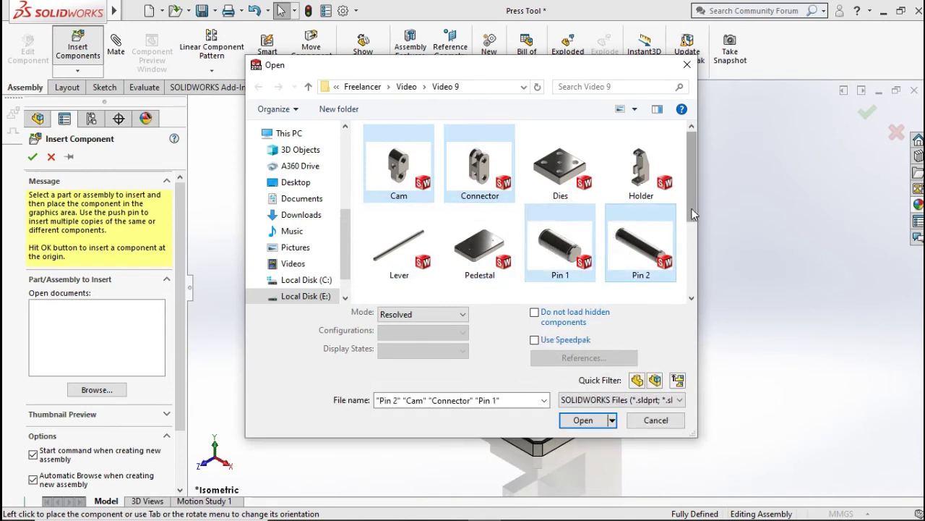
scroll(533, 209, "down", 2)
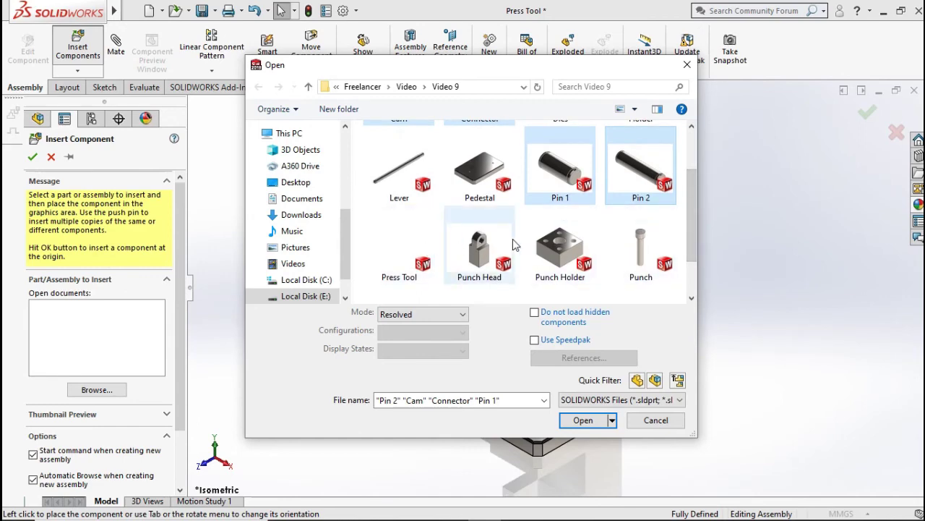
left_click(481, 242, "ctrl")
left_click(397, 177, "ctrl")
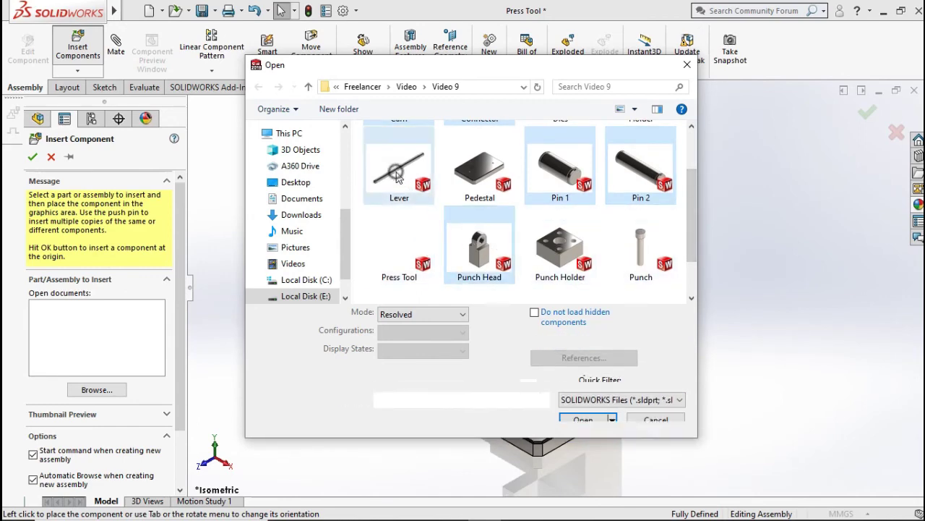
left_click(582, 420)
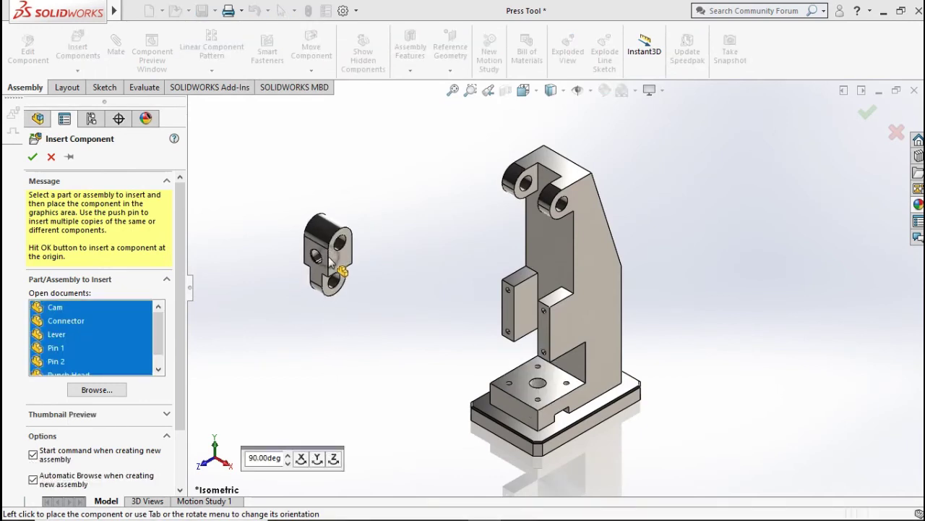
Drop Cam, Connector, Lever, Pin 1 and Pin 2 one by one beside the Pedestal
left_click(329, 265)
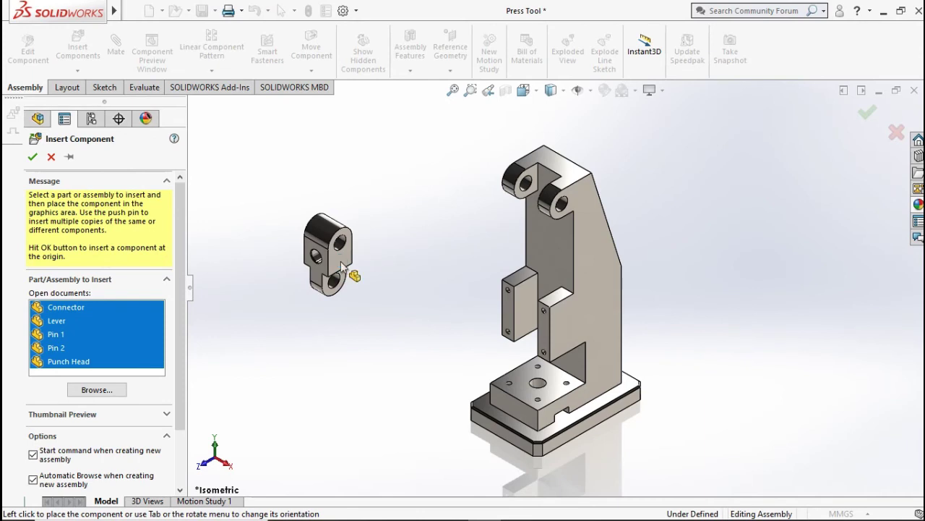
left_click(350, 361)
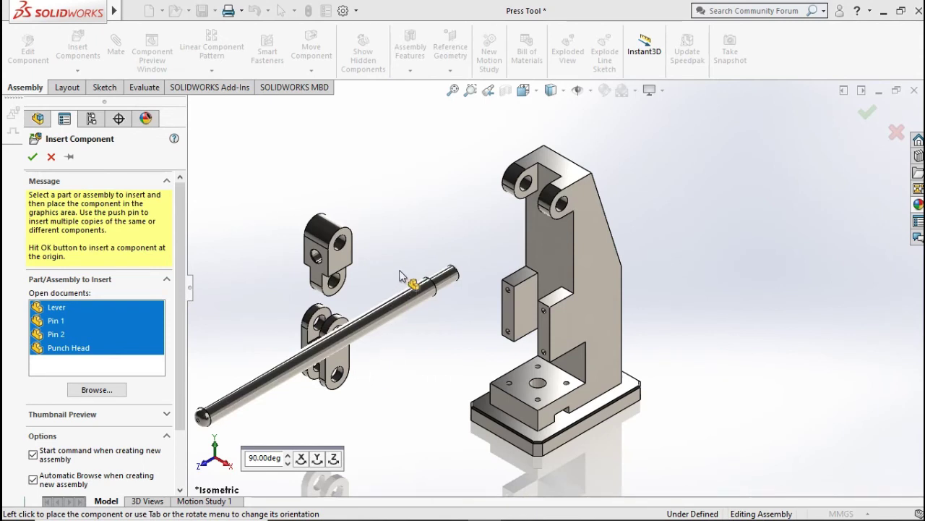
scroll(394, 202, "up", 2)
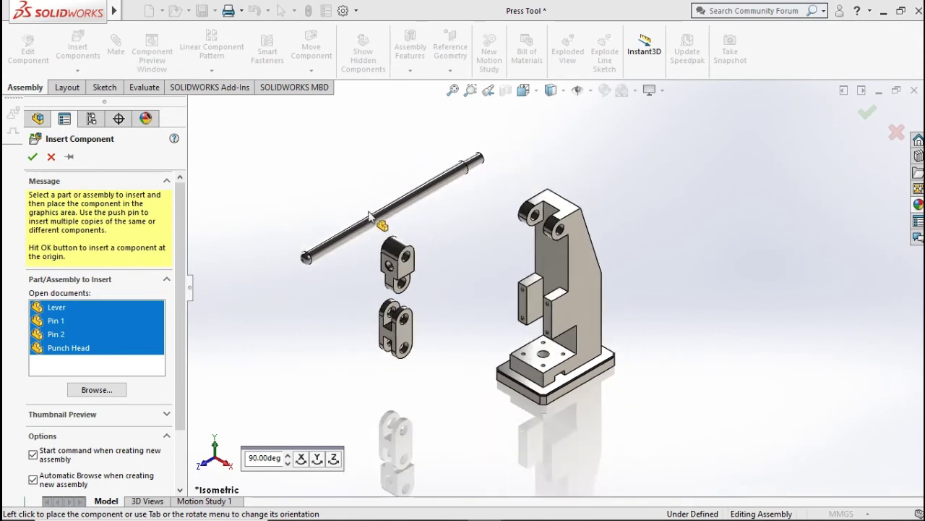
left_click(345, 217)
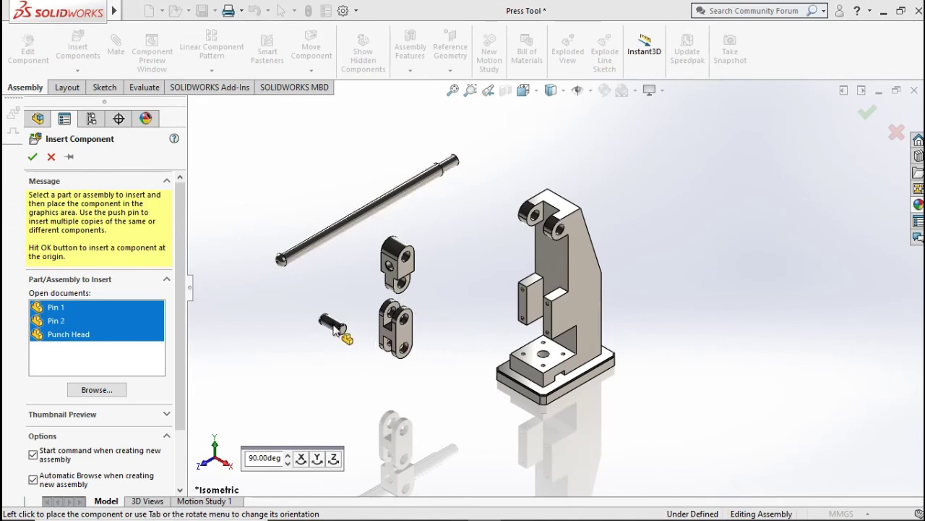
left_click(333, 327)
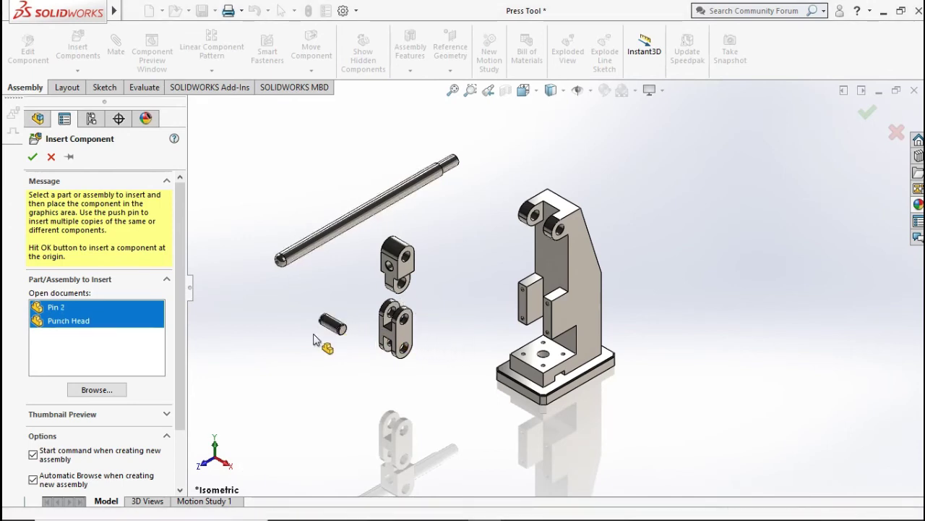
left_click(330, 285)
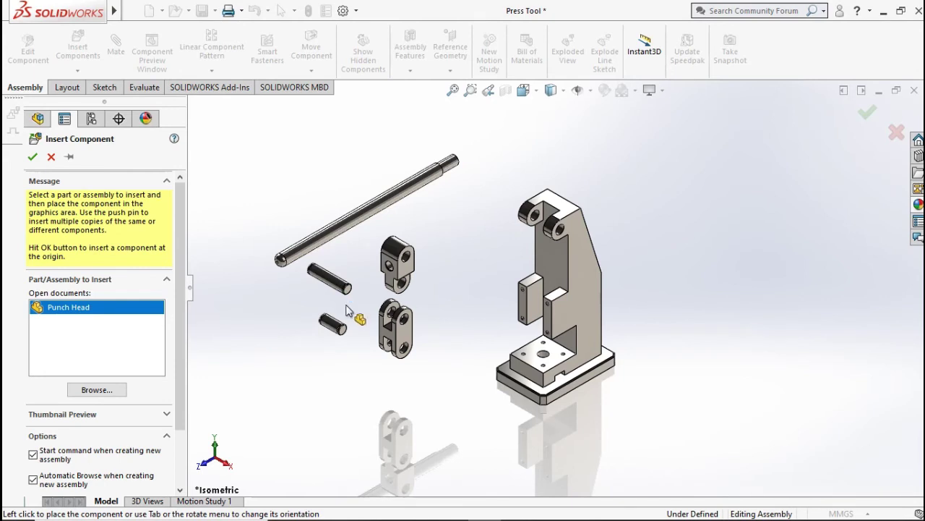
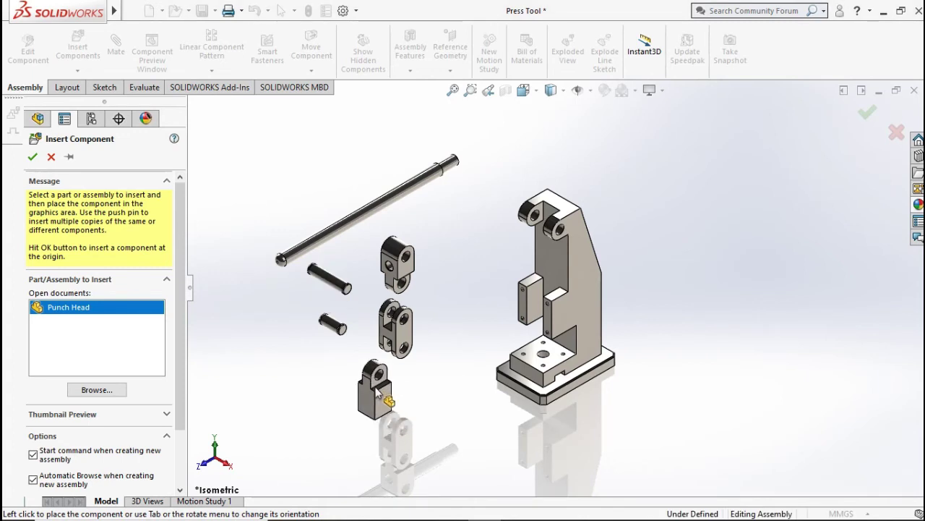
Place the Punch Head and mate the Cam concentric with the Holder's upper hole
left_click(375, 384)
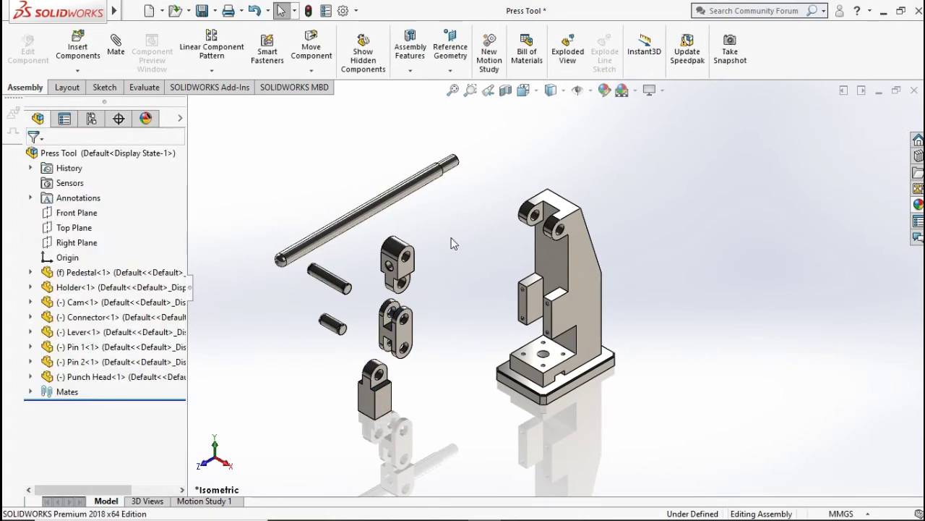
scroll(451, 241, "down", 2)
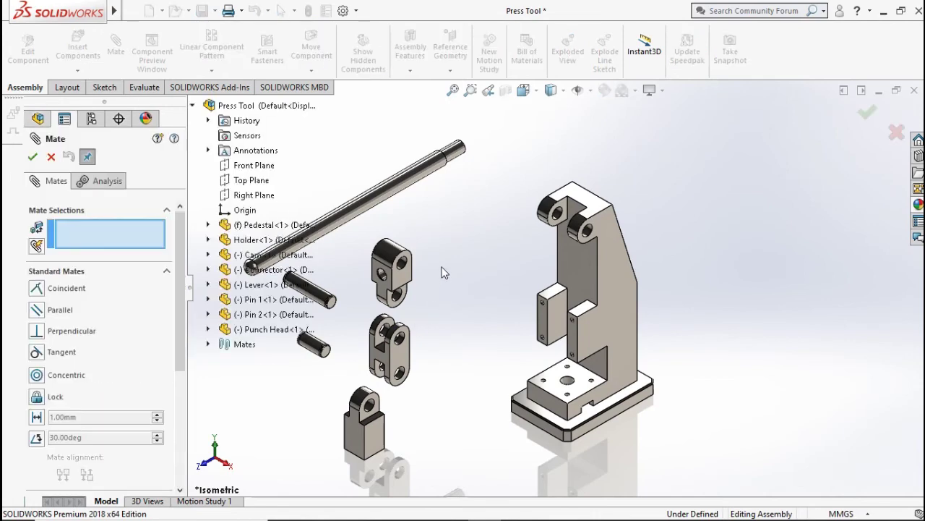
scroll(427, 264, "down", 2)
left_click(396, 266)
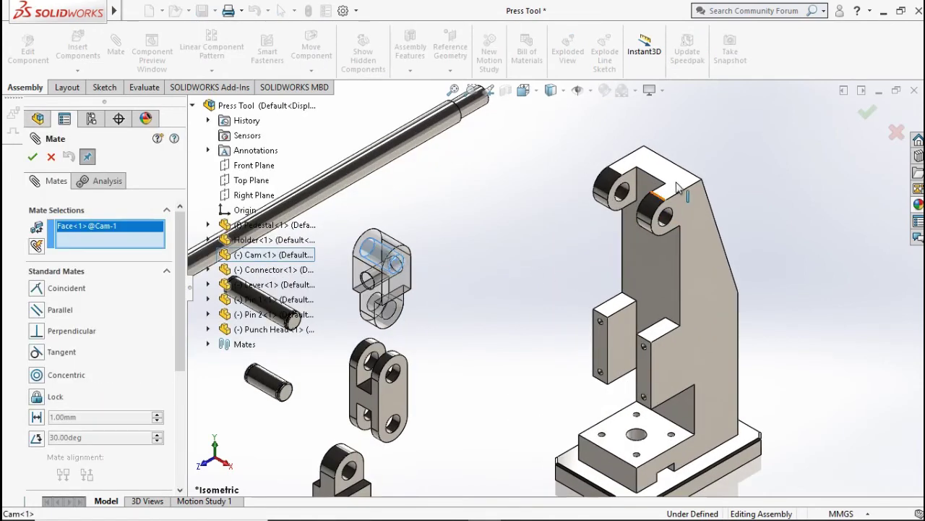
scroll(678, 187, "down", 5)
left_click(622, 284)
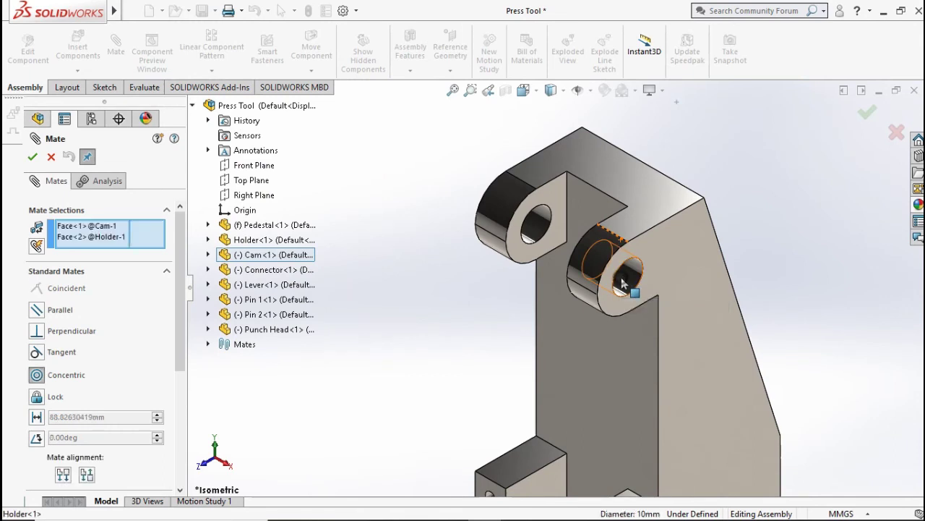
left_click(790, 316)
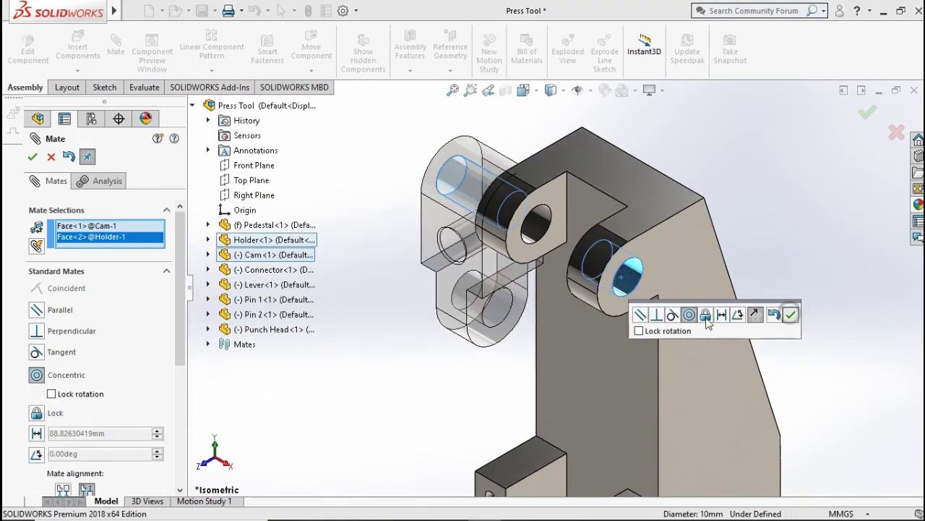
left_click_drag(455, 257, 391, 210)
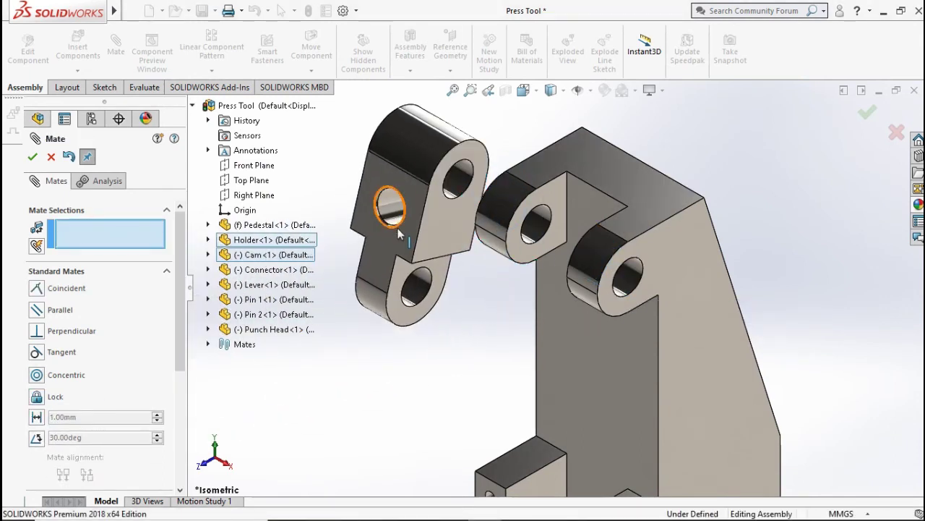
Centre the Cam between the Holder's two outer faces with a Width mate
left_click(85, 271)
left_click(84, 294)
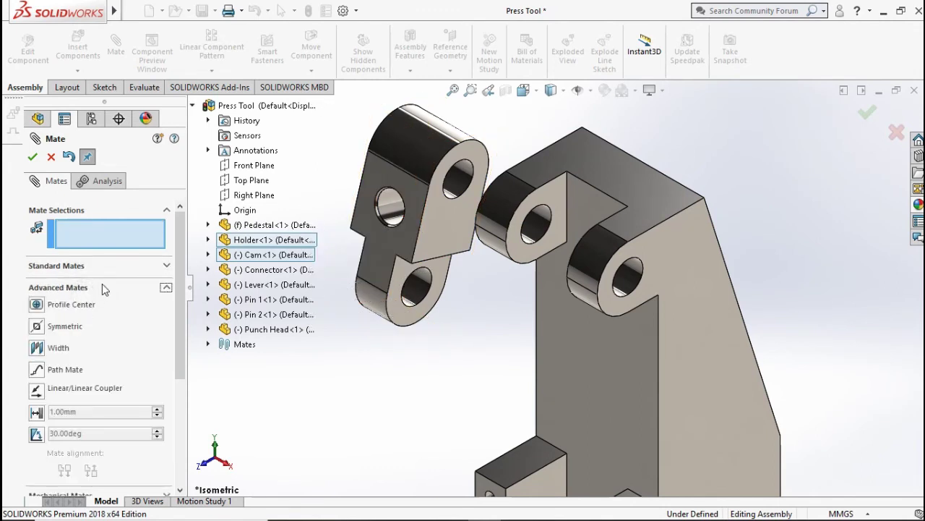
left_click(50, 348)
left_click(659, 268)
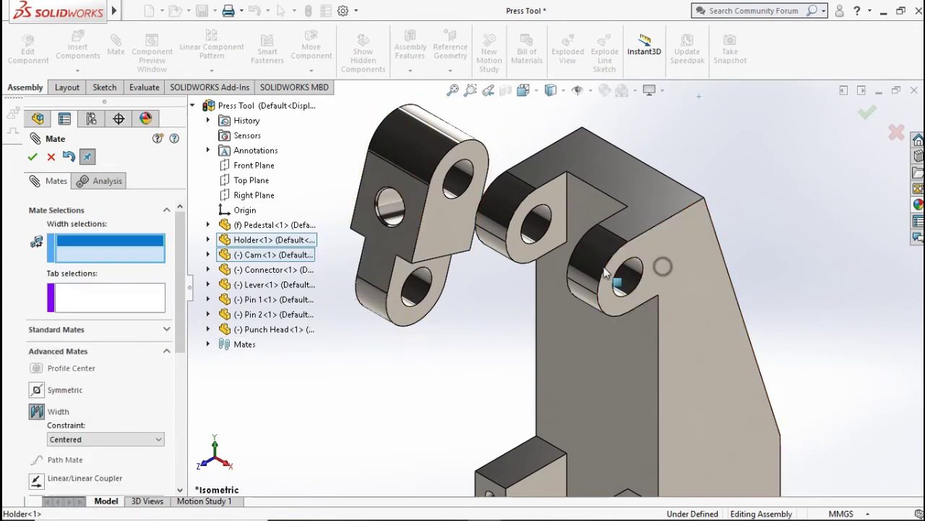
middle_click_drag(831, 270, 656, 252)
middle_click_drag(567, 227, 569, 174)
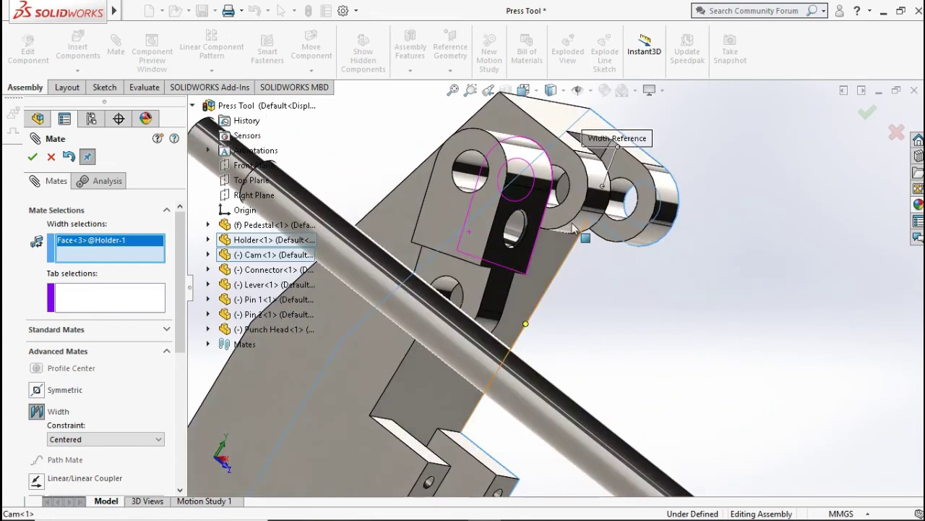
left_click(571, 155)
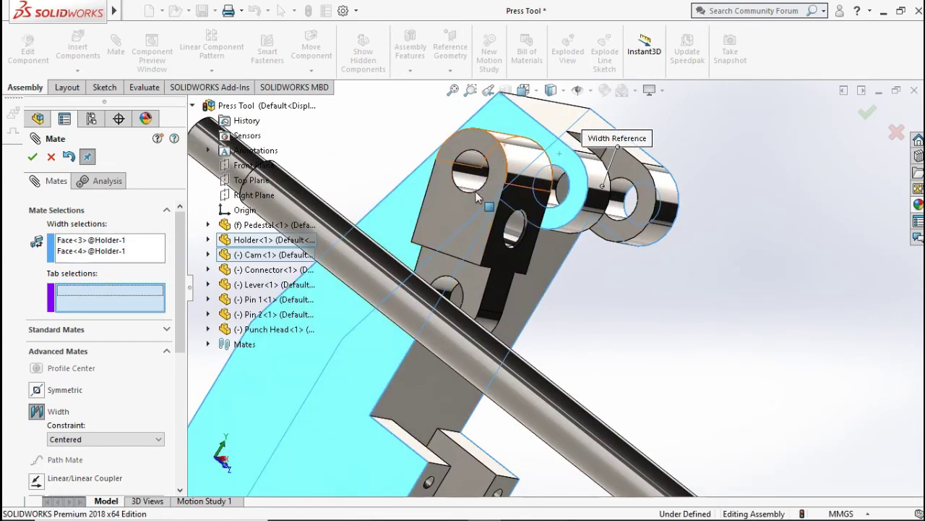
left_click(458, 210)
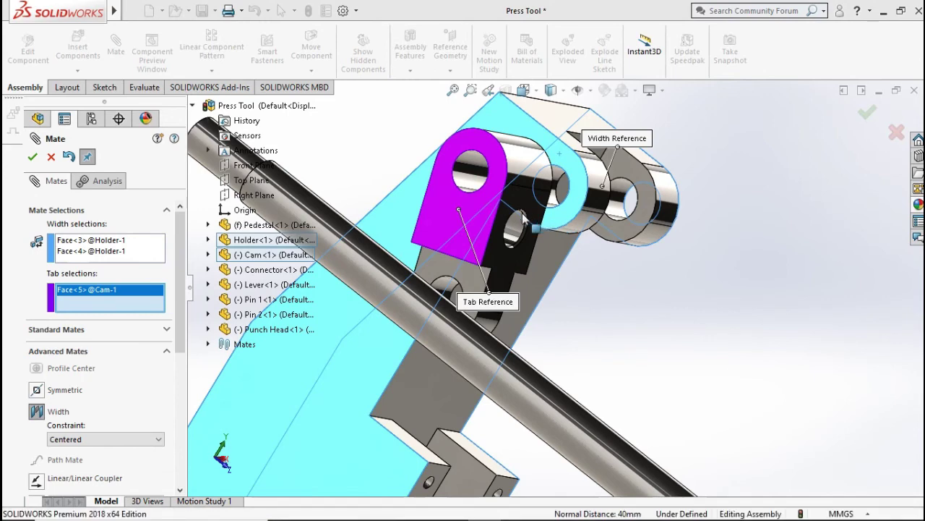
middle_click_drag(526, 221, 482, 229)
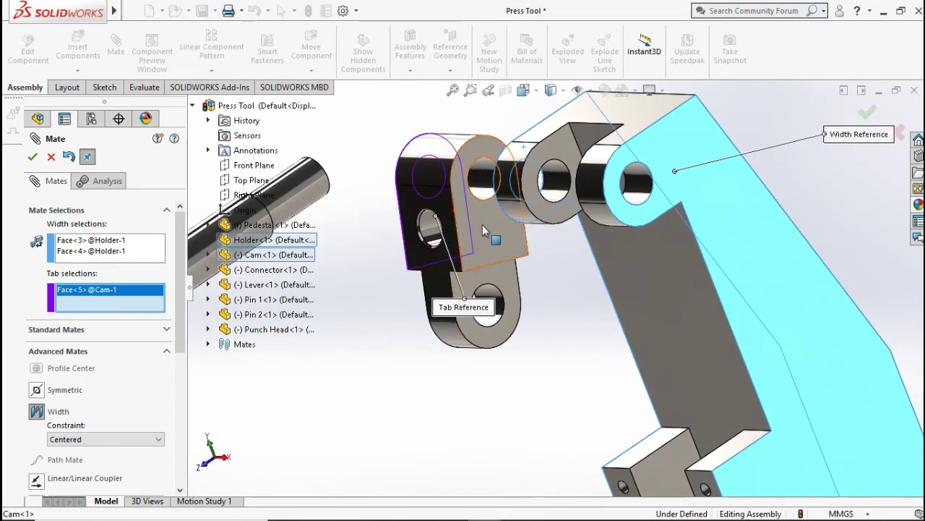
left_click(482, 230)
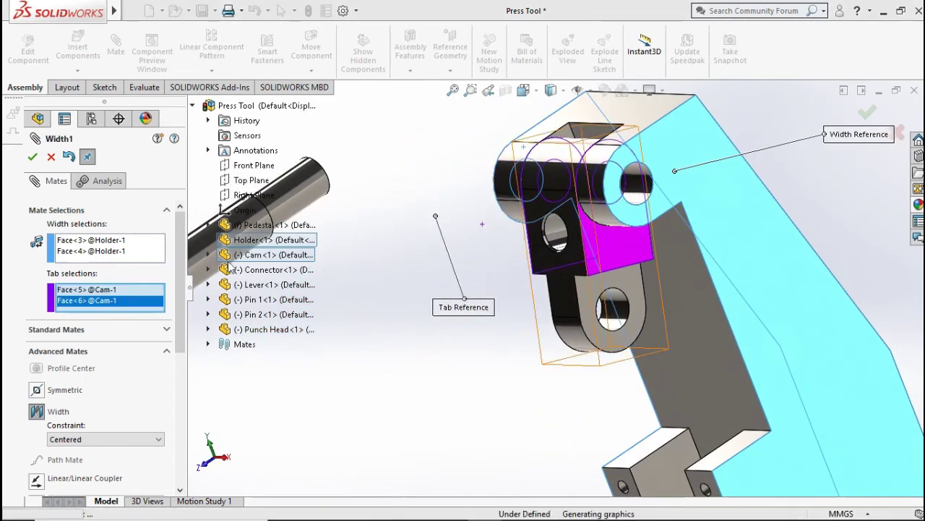
left_click(33, 158)
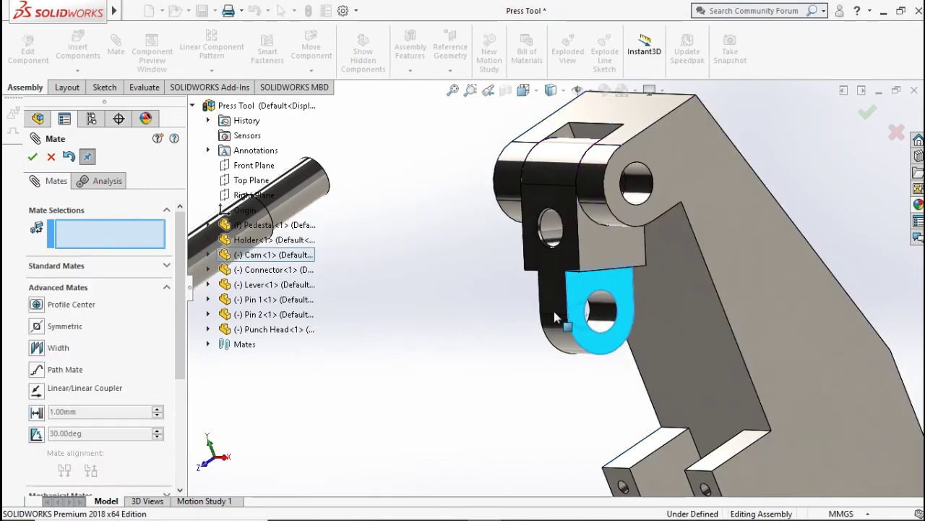
Mate Pin 2's cylinder concentric with the Holder's upper hole
scroll(517, 329, "up", 3)
scroll(409, 405, "up", 3)
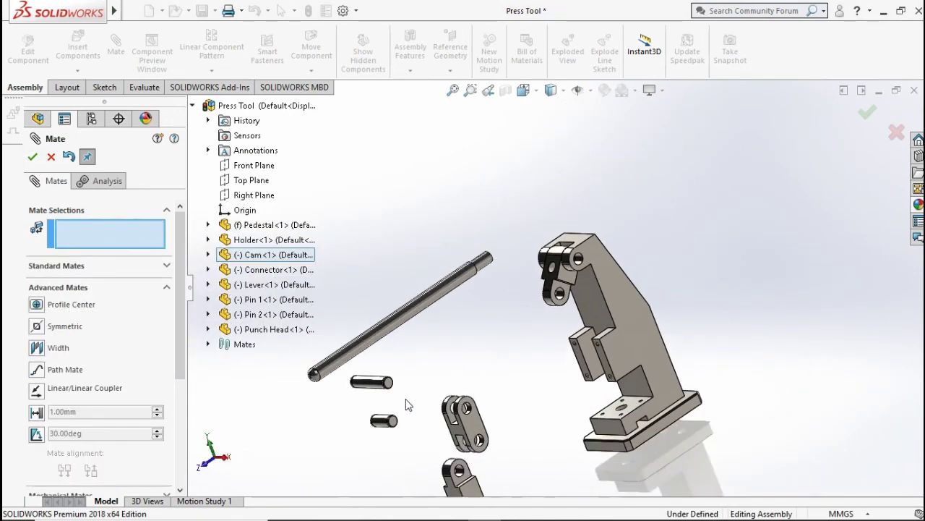
scroll(383, 396, "down", 2)
left_click(377, 362)
scroll(651, 202, "down", 3)
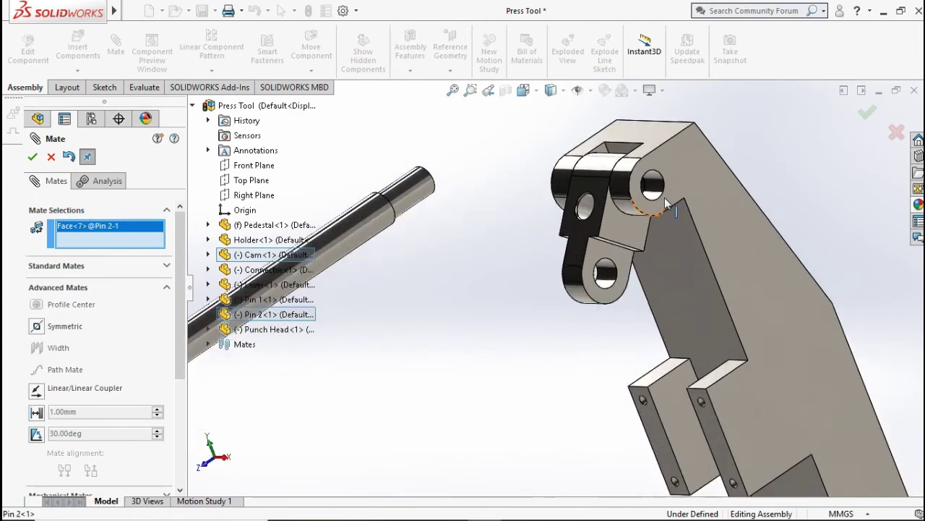
scroll(647, 195, "down", 1)
left_click(647, 190)
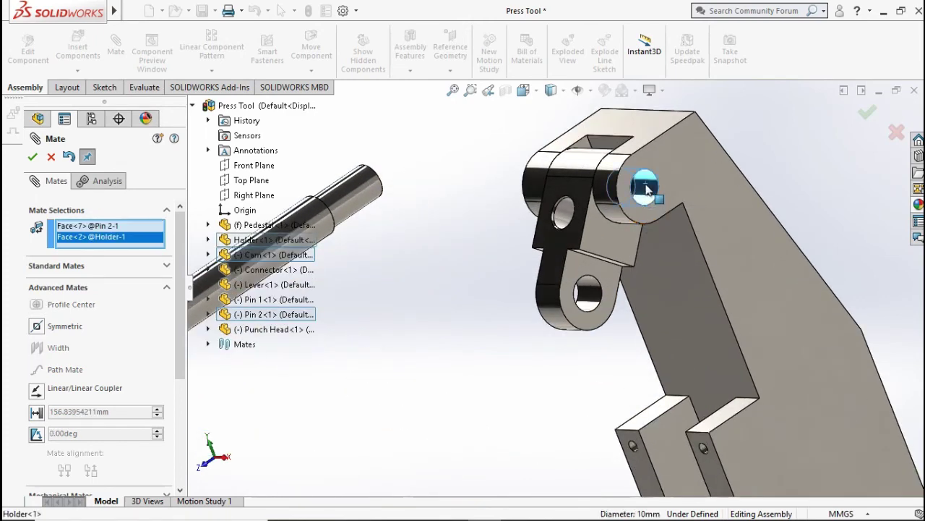
left_click(137, 267)
left_click(40, 373)
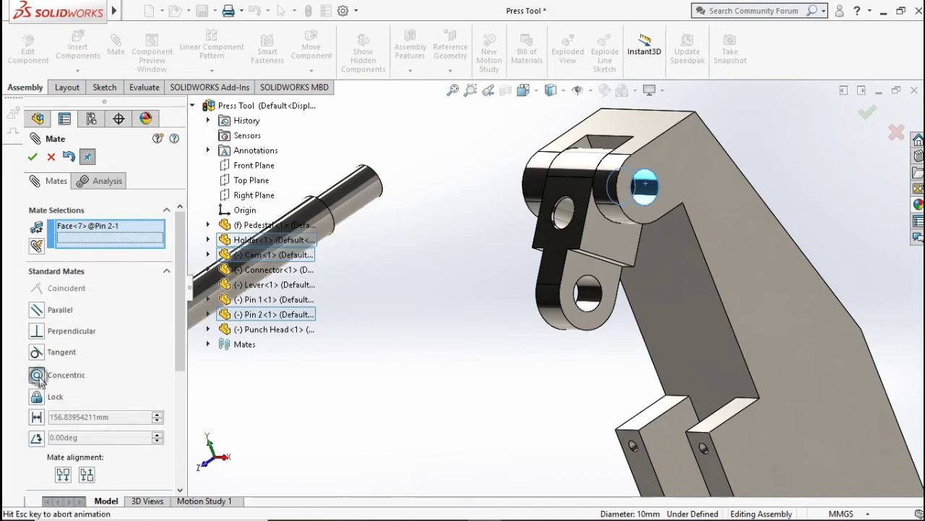
left_click(32, 156)
left_click_drag(515, 197, 405, 206)
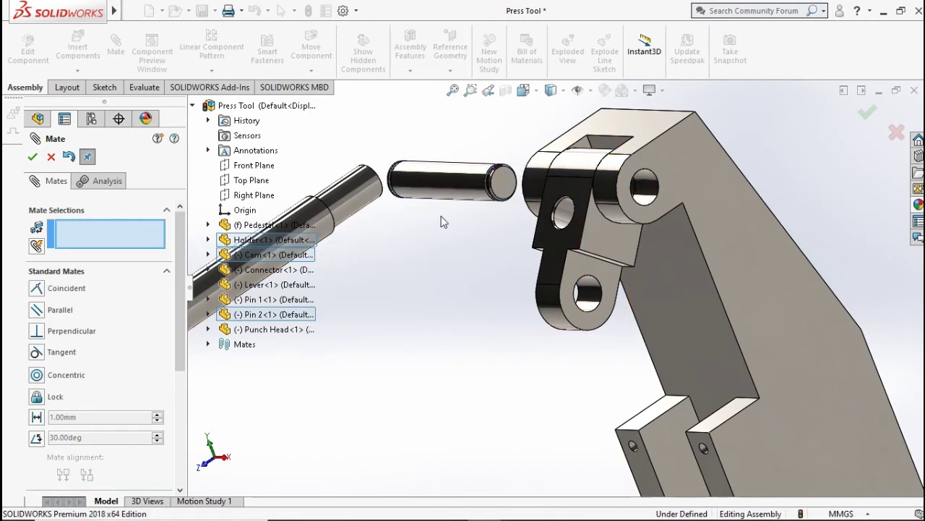
Centre Pin 2's end faces between the Holder's outer faces with a Width mate
left_click(165, 272)
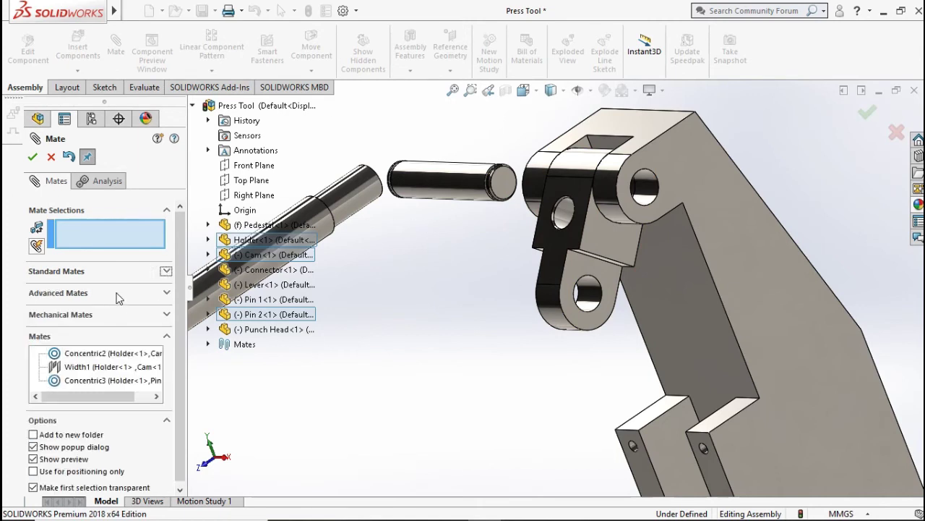
left_click(119, 296)
left_click(37, 348)
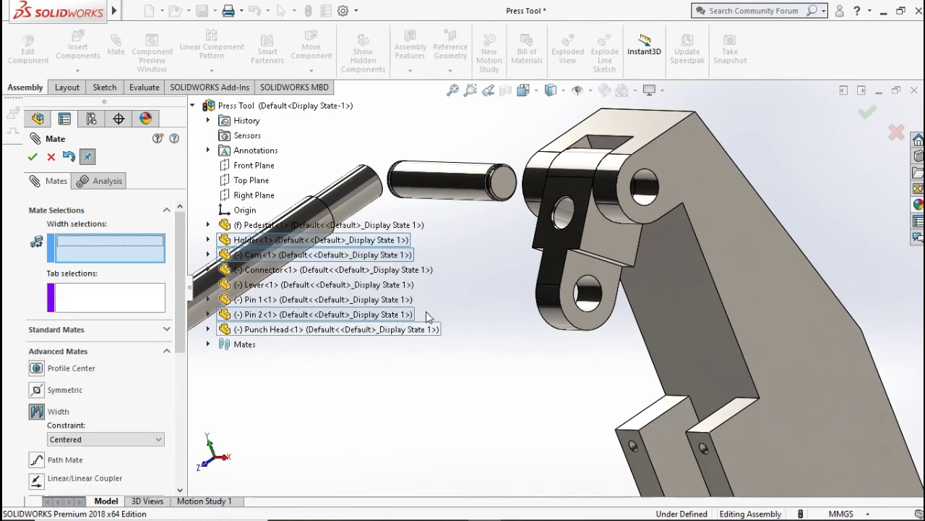
left_click(719, 181)
mouse_move(519, 173)
middle_mouse_down()
mouse_move(564, 167)
mouse_move(466, 199)
middle_mouse_up()
left_click(559, 164)
left_click(448, 190)
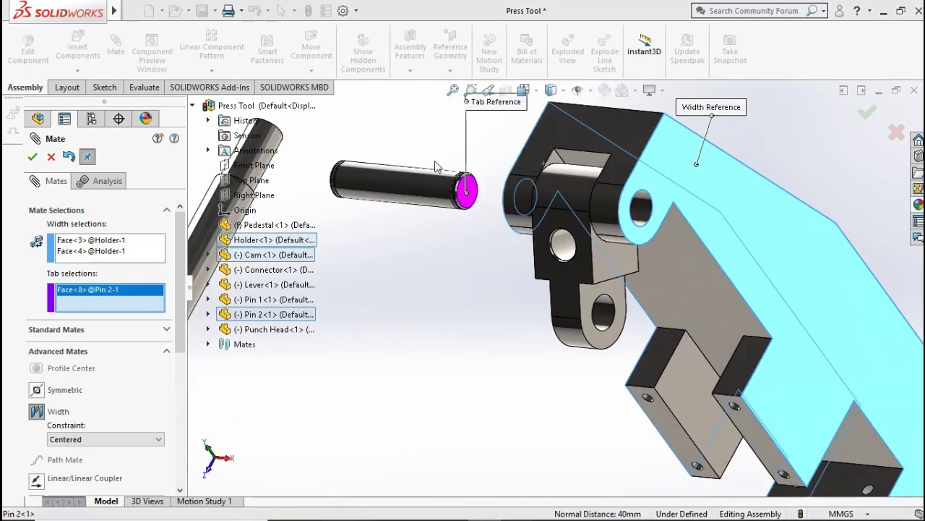
middle_click_drag(434, 161, 402, 204)
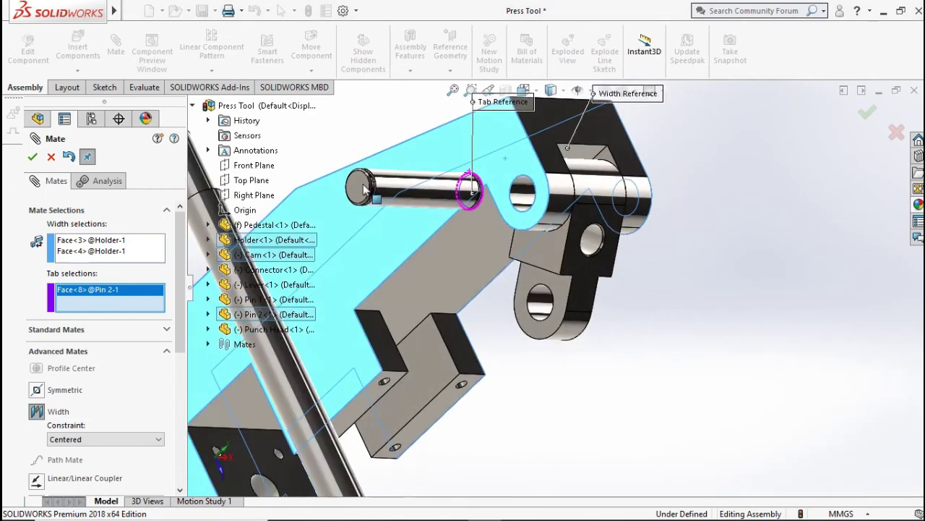
left_click(643, 221)
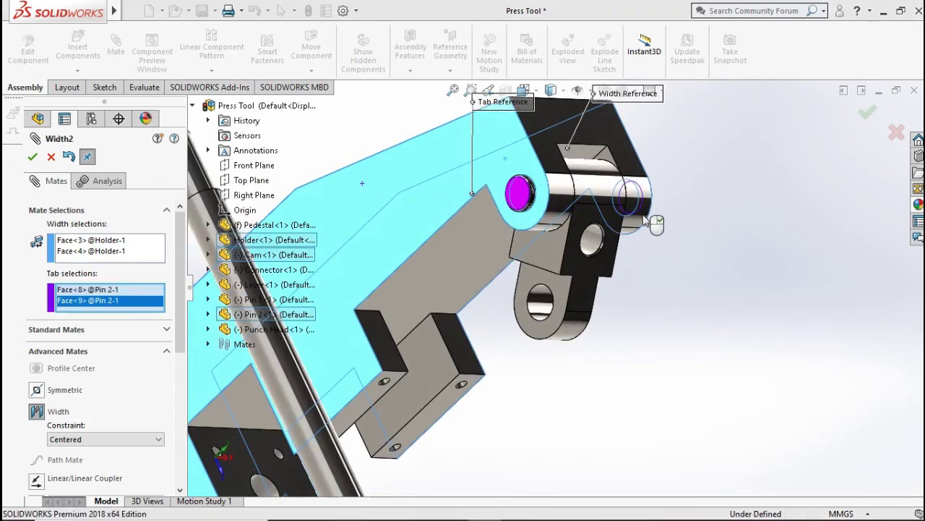
left_click(34, 158)
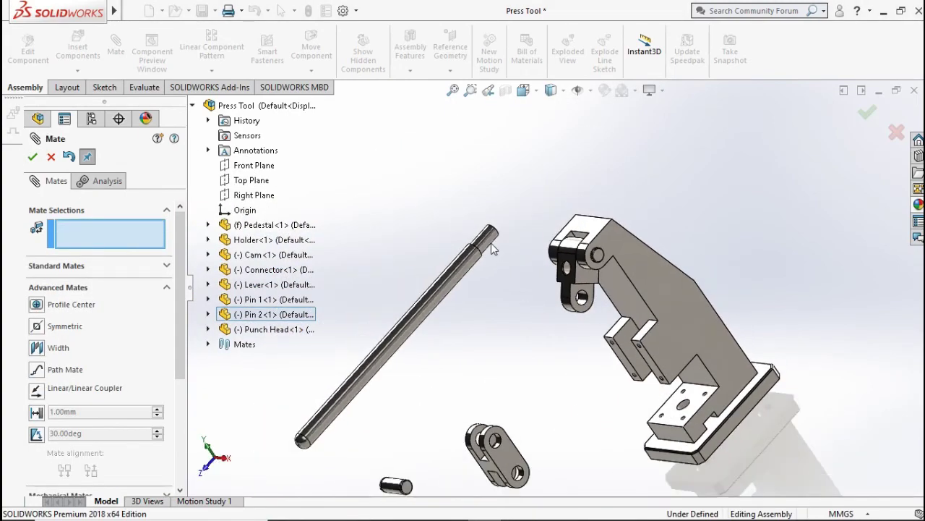
Mate the Lever rod concentric with the Cam's hole and slide it in
left_click(491, 243)
scroll(544, 286, "down", 5)
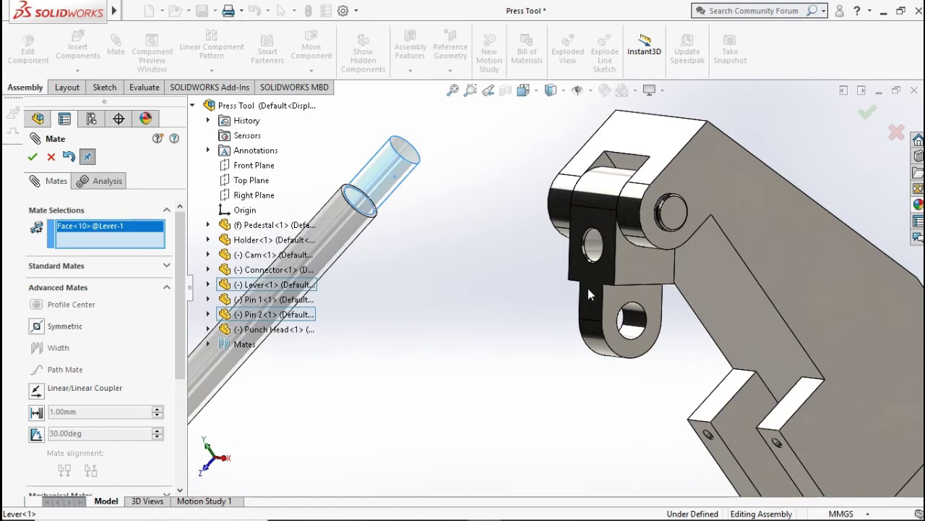
left_click(591, 250)
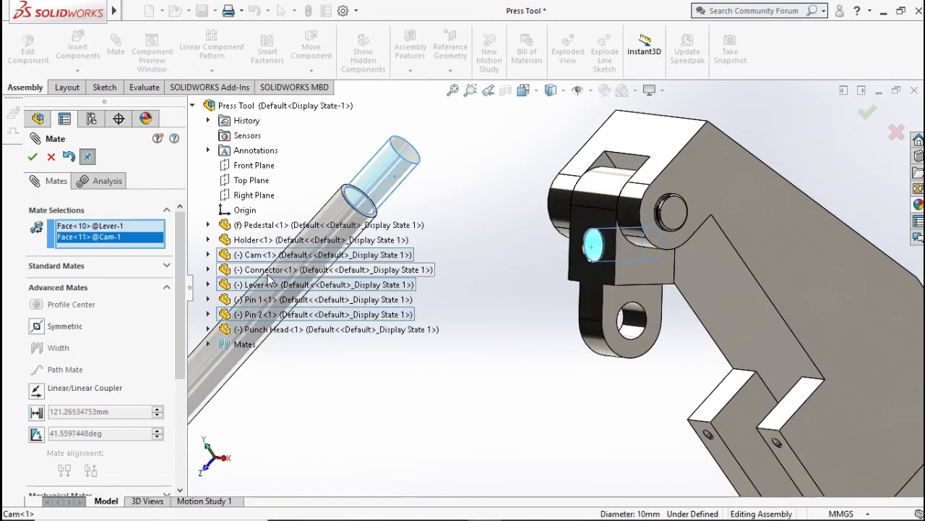
left_click(147, 269)
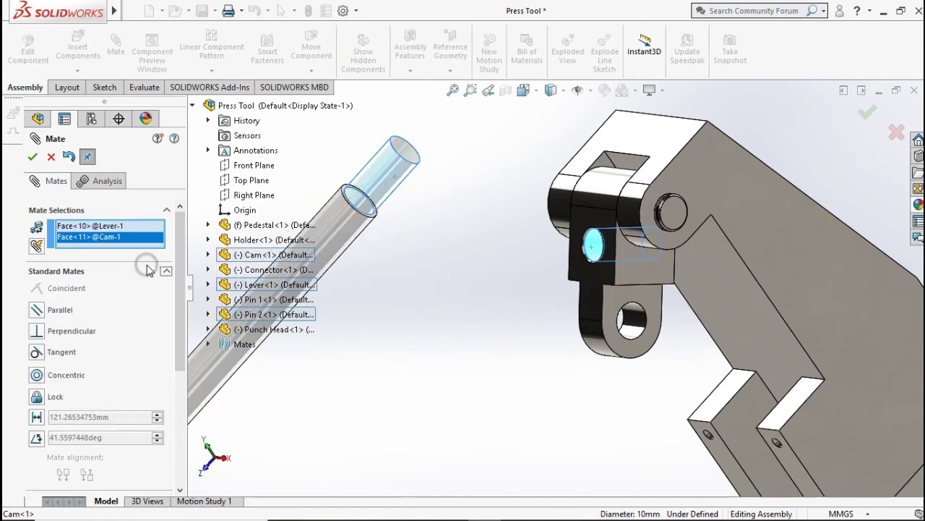
left_click(49, 373)
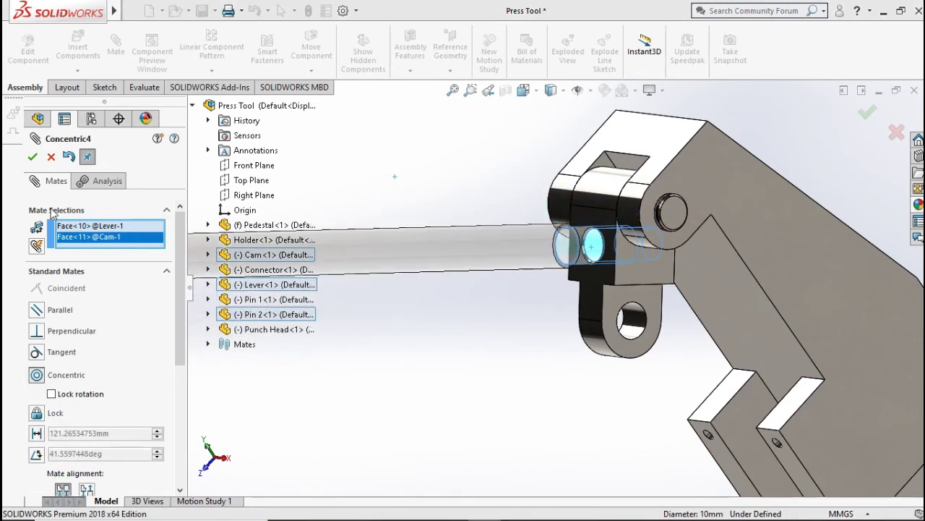
left_click(32, 157)
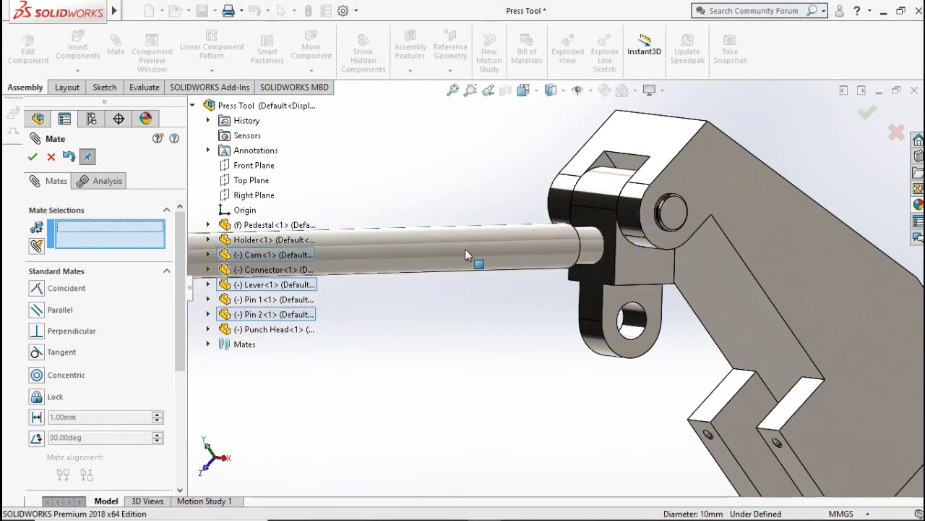
left_click_drag(438, 254, 586, 262)
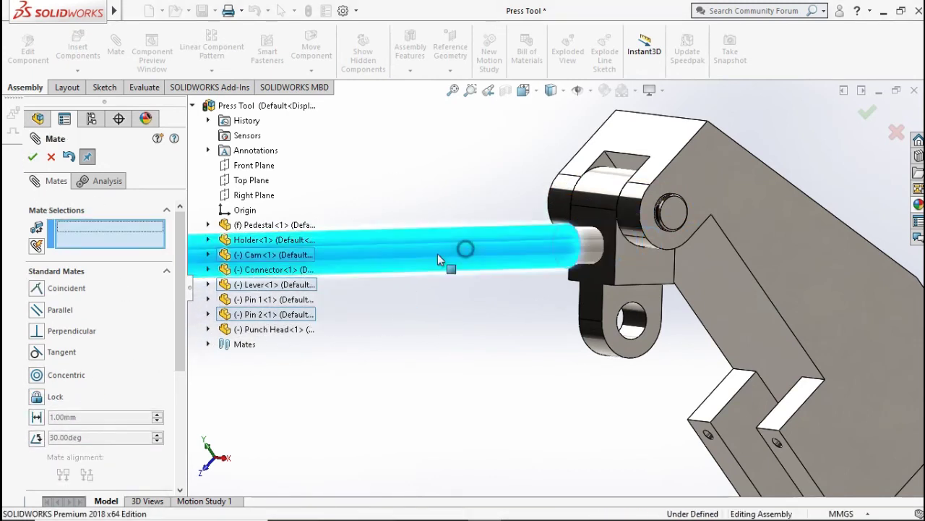
Make the Lever's end face coincident with the Cam face, then view the assembly isometrically
left_click(595, 288)
mouse_move(582, 289)
middle_mouse_down()
mouse_move(523, 305)
mouse_move(525, 292)
middle_mouse_up()
scroll(526, 291, "down", 3)
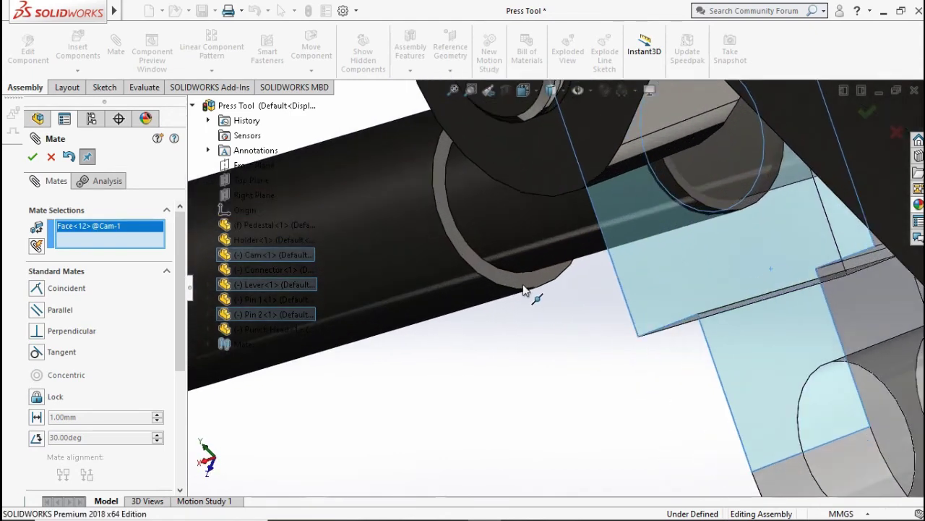
left_click(521, 282)
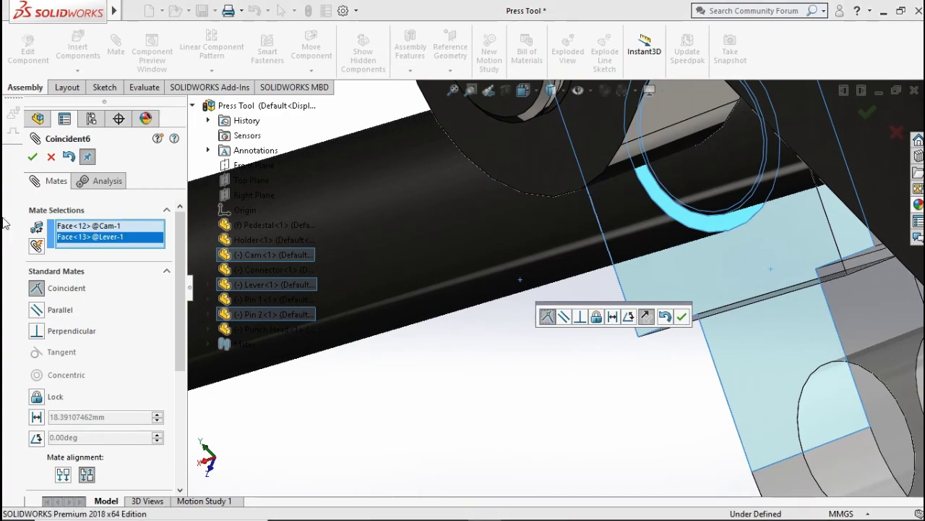
left_click(33, 159)
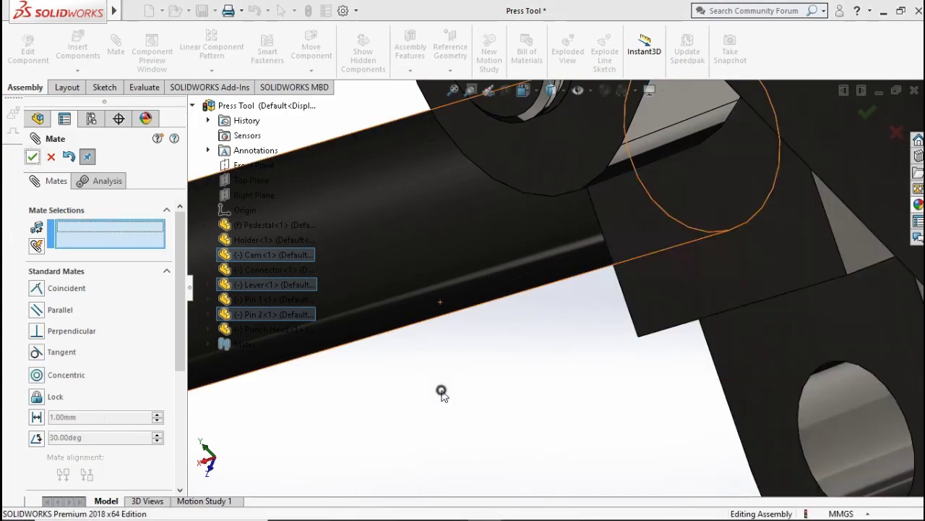
key("ctrl+7")
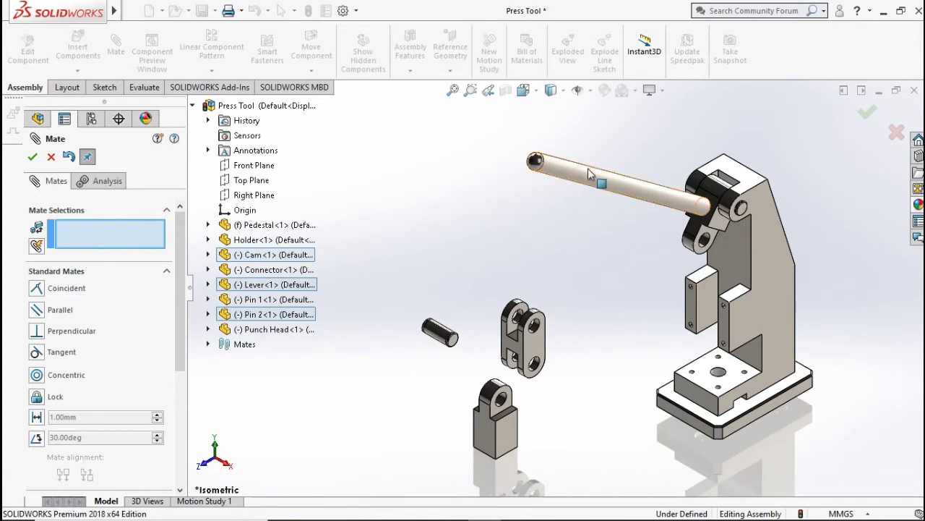
Swing the lever to test it, then mate the Connector's hole concentric with the Cam's hole
left_click(588, 170)
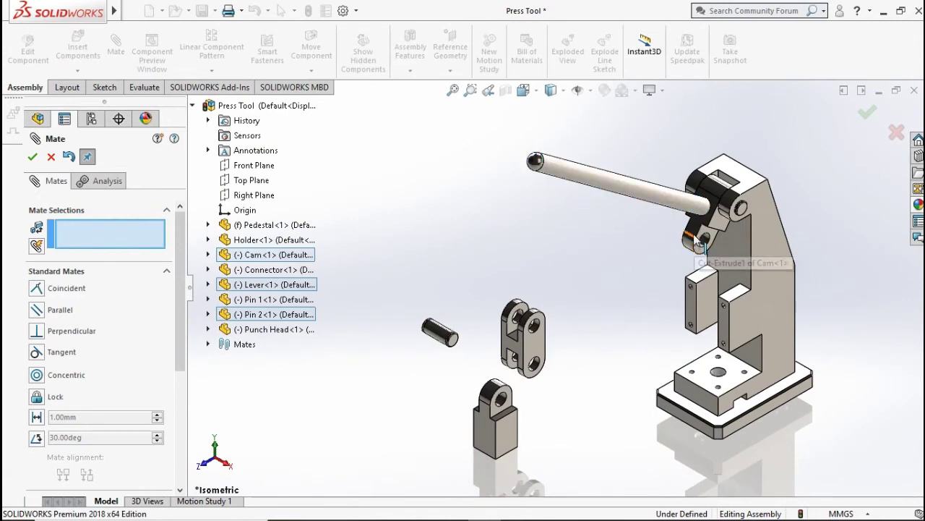
left_click_drag(696, 245, 687, 245)
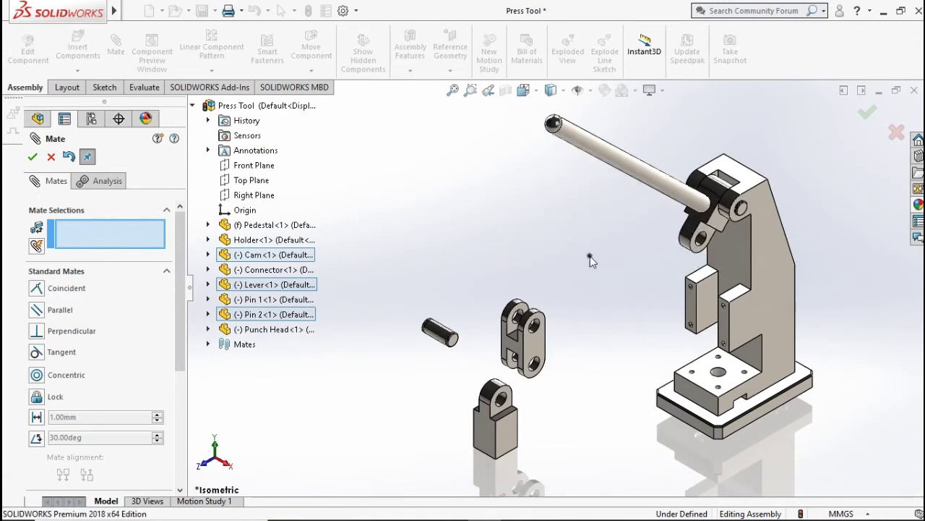
scroll(567, 290, "down", 3)
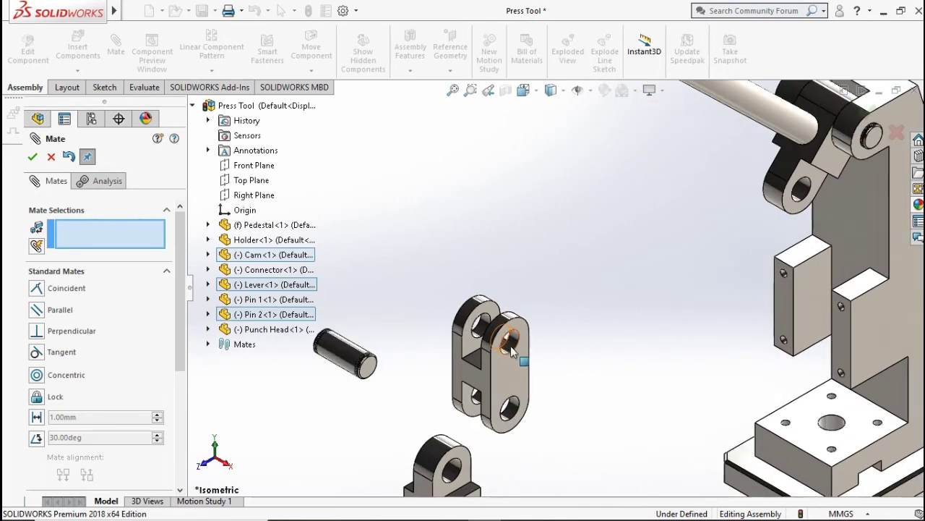
left_click(509, 343)
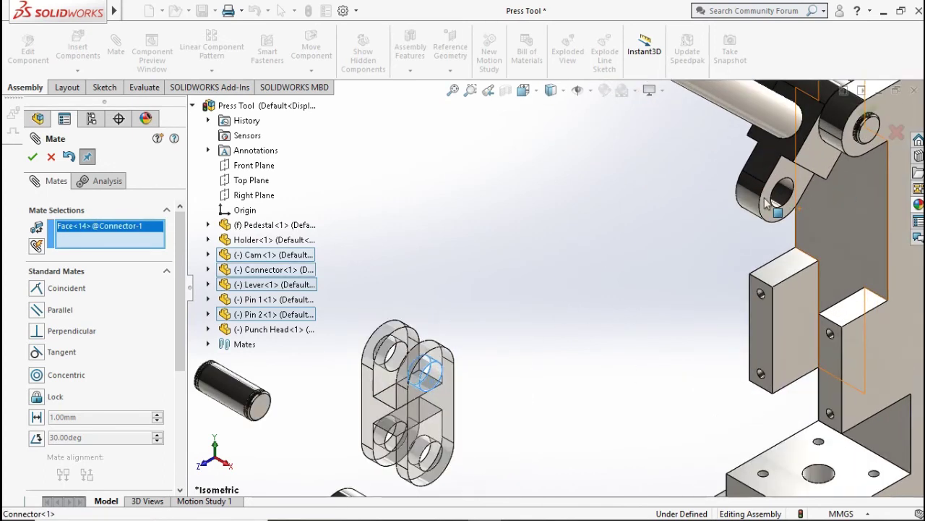
left_click(786, 203)
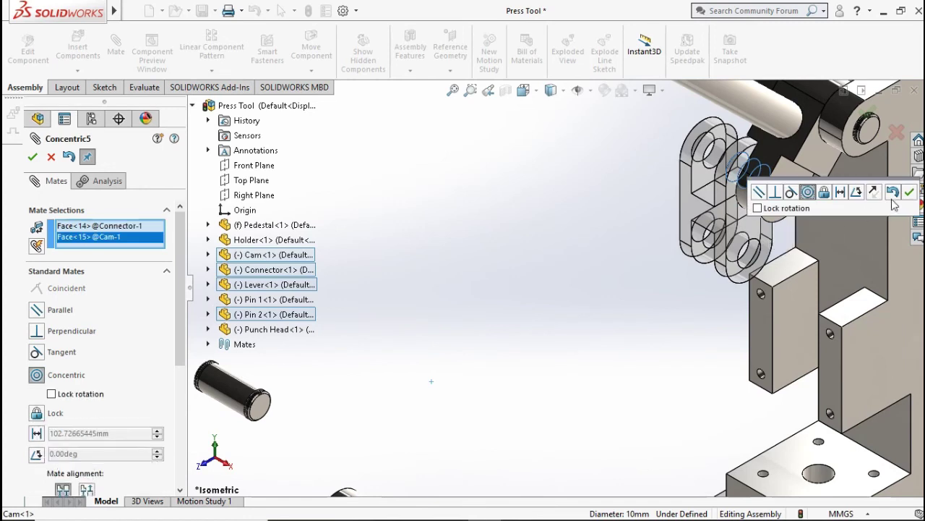
left_click(904, 191)
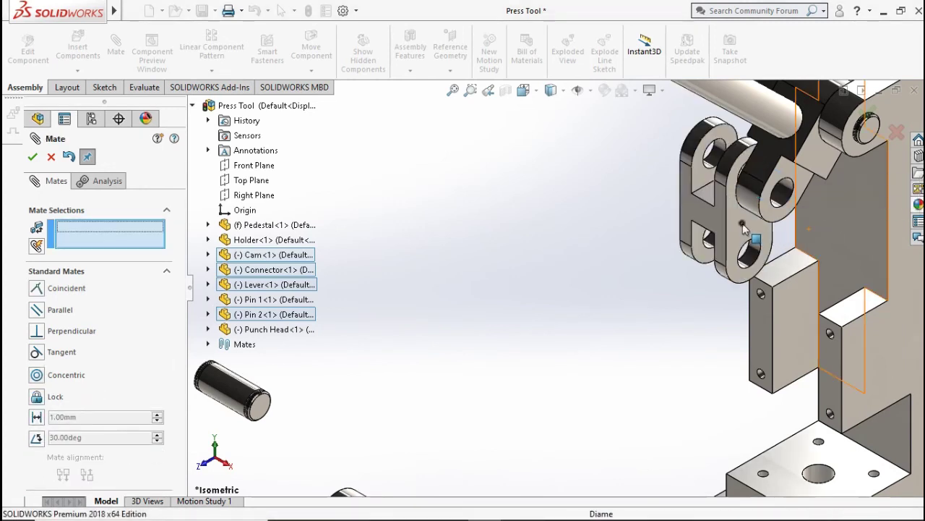
left_click_drag(738, 232, 631, 208)
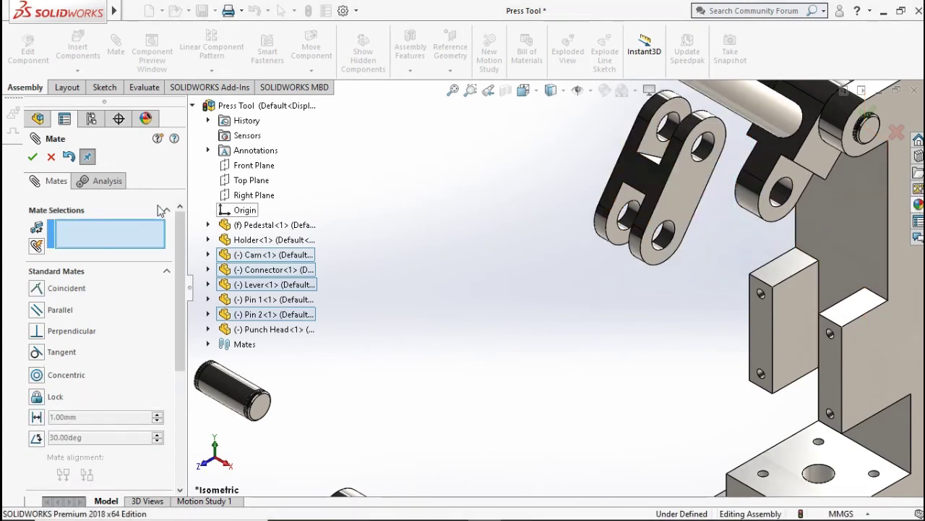
Start a Width mate with two Cam side faces and the Connector's two tab faces
left_click(108, 270)
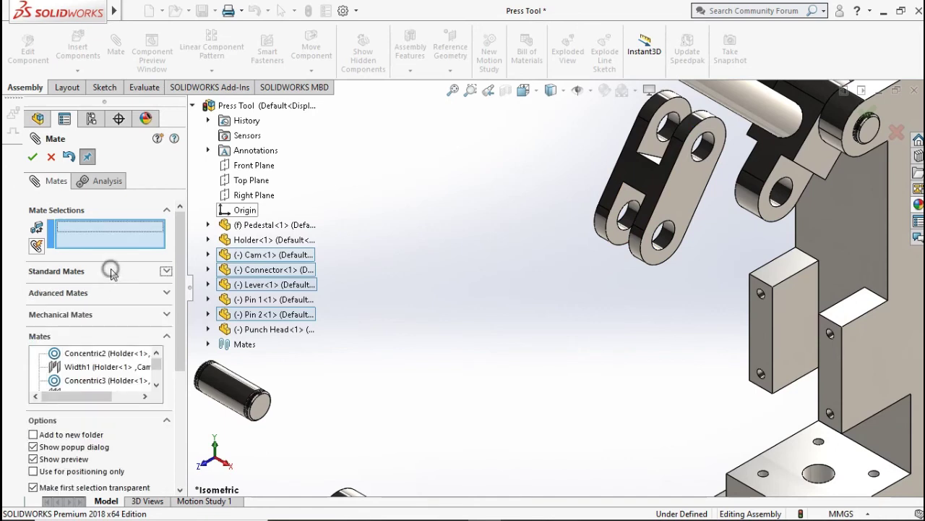
left_click(100, 292)
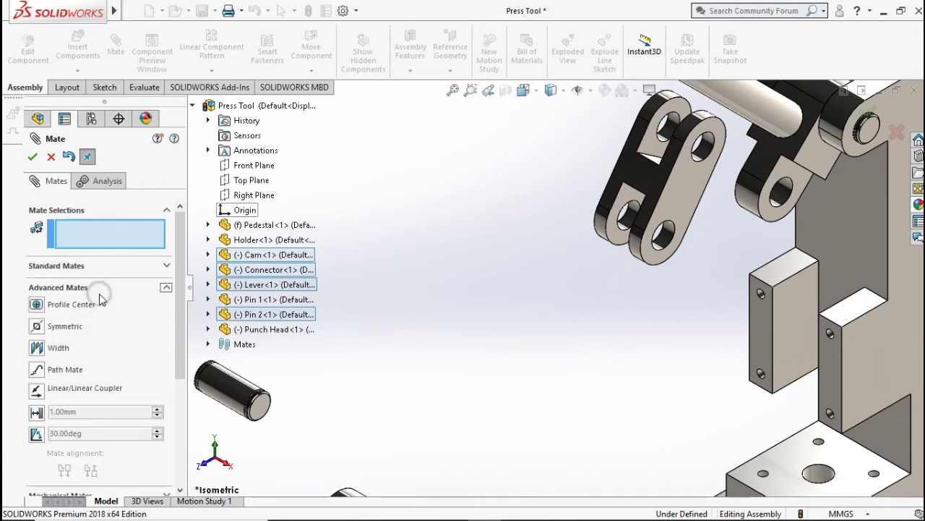
left_click(45, 348)
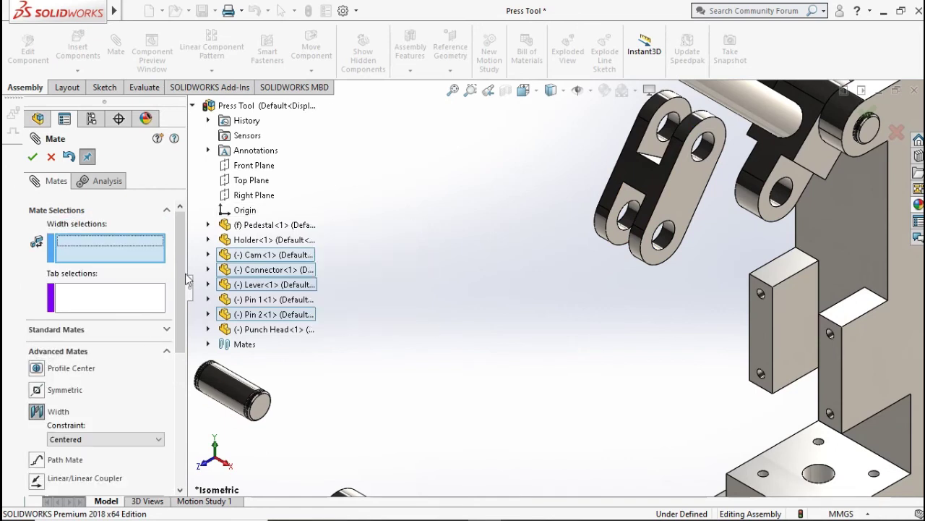
left_click(790, 174)
middle_click_drag(745, 163, 752, 168)
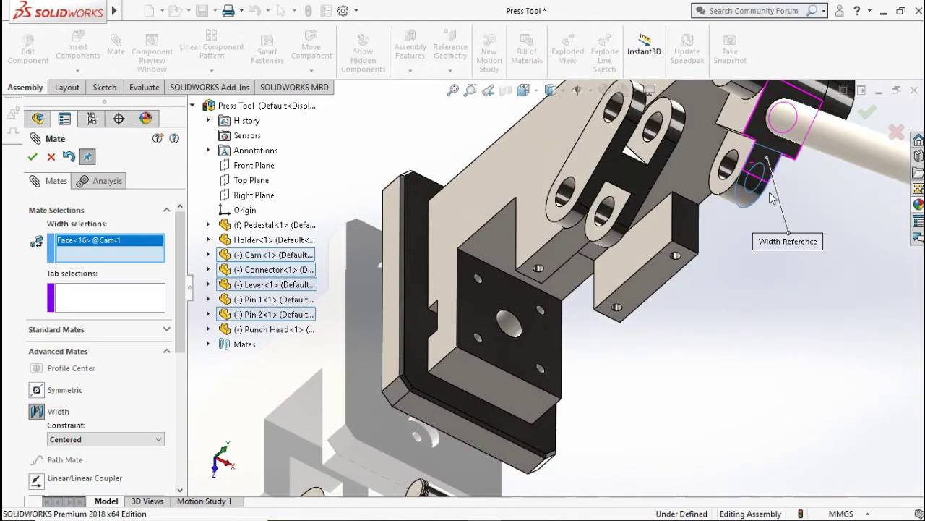
left_click(744, 158)
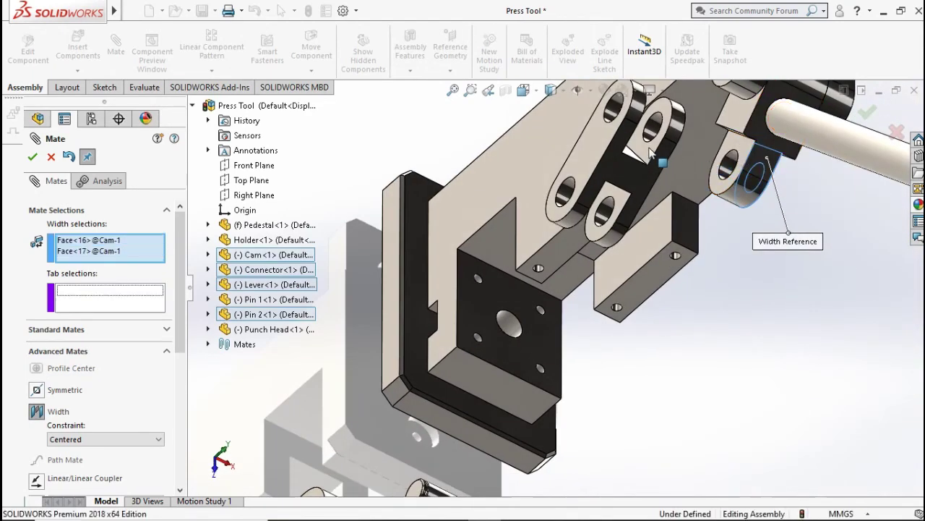
left_click(650, 147)
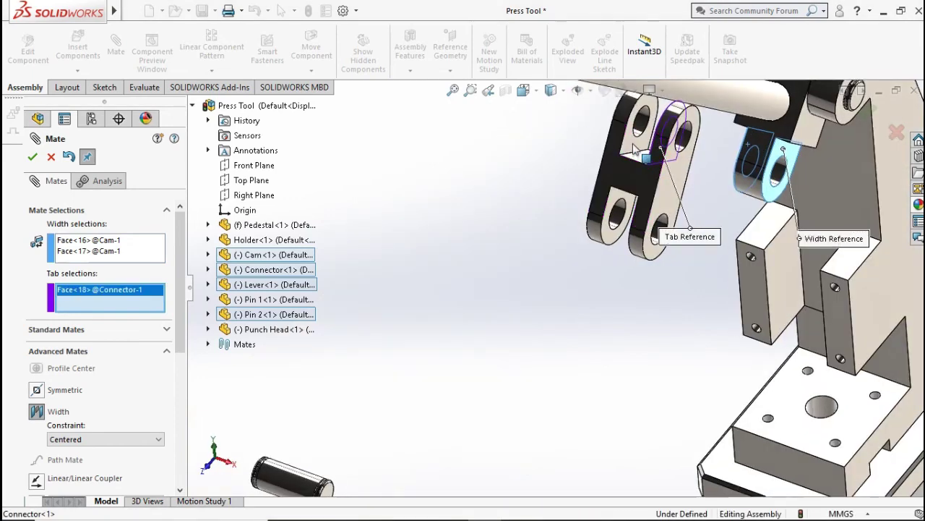
left_click(638, 151)
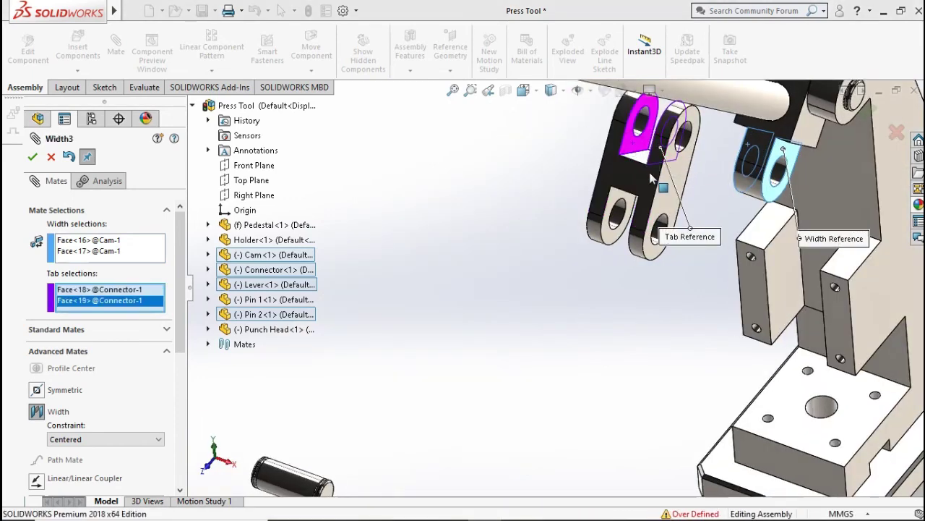
key("f")
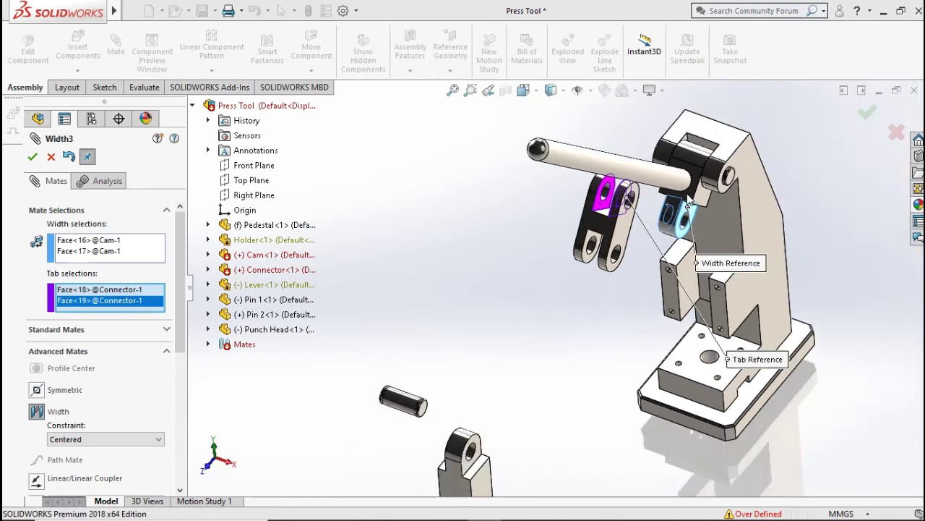
scroll(646, 208, "down", 5)
Replace the wrong width references with the Cam's front and opposite faces and accept
right_click(88, 246)
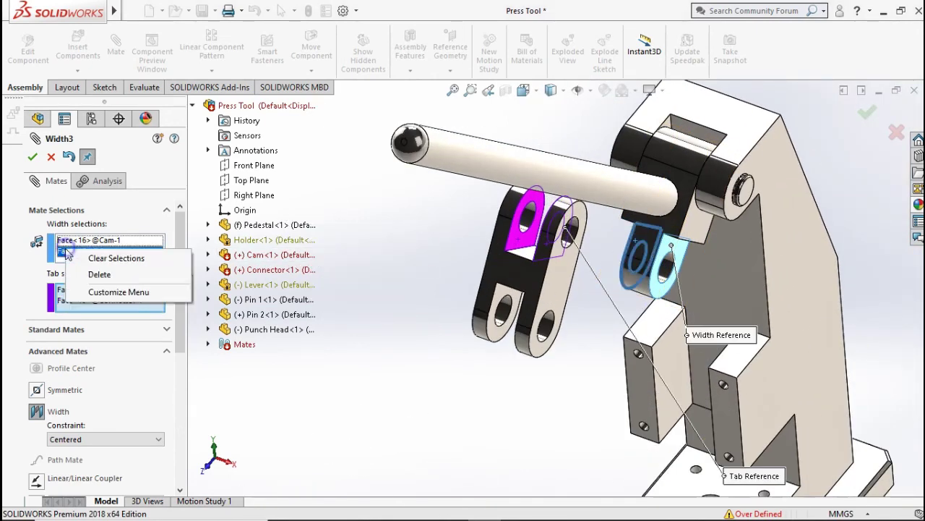
left_click(108, 258)
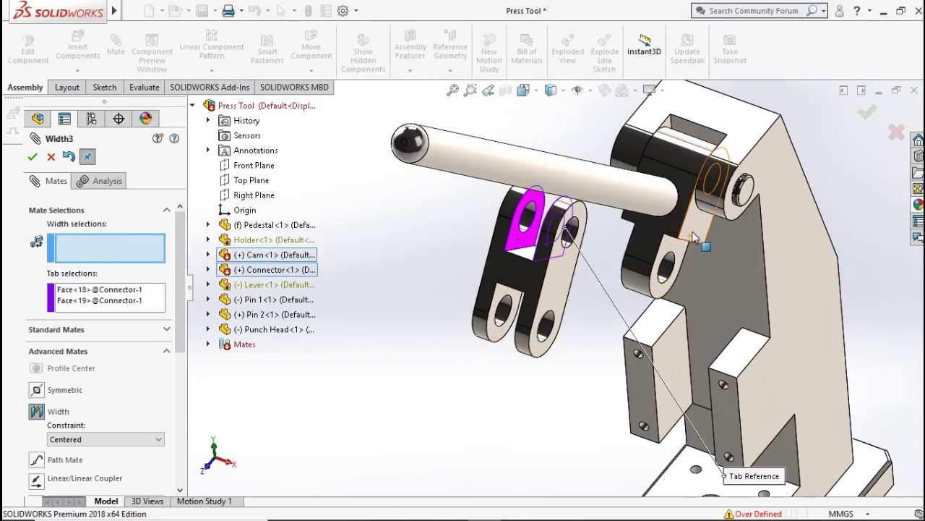
middle_click_drag(622, 266, 670, 258)
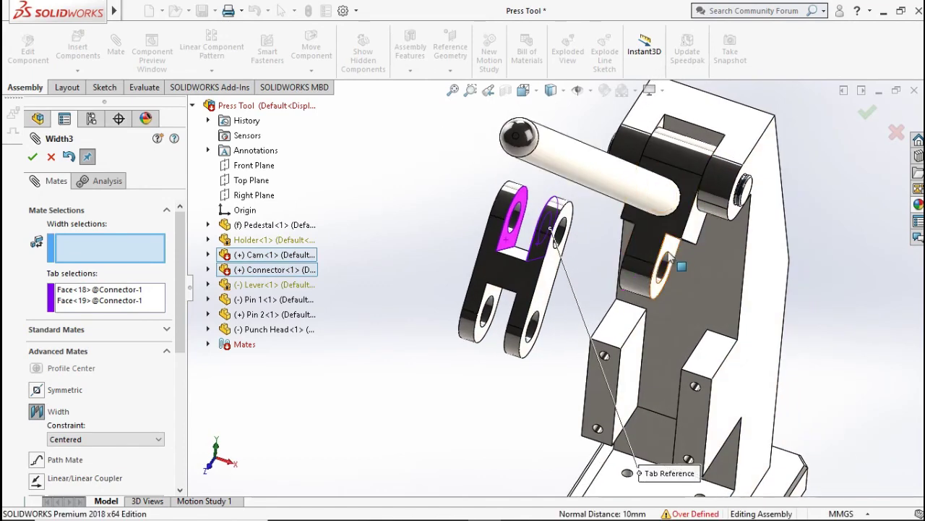
left_click(696, 235)
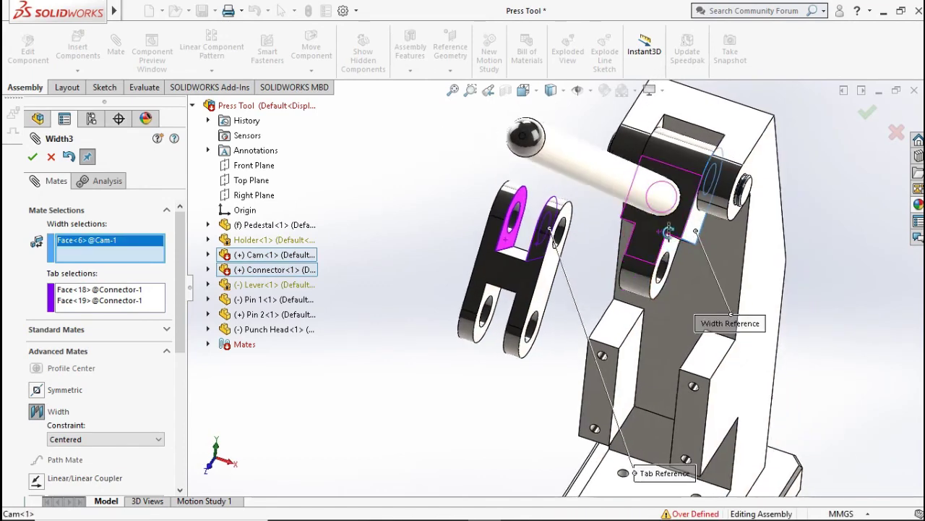
middle_click_drag(671, 243, 656, 241)
left_click(618, 210)
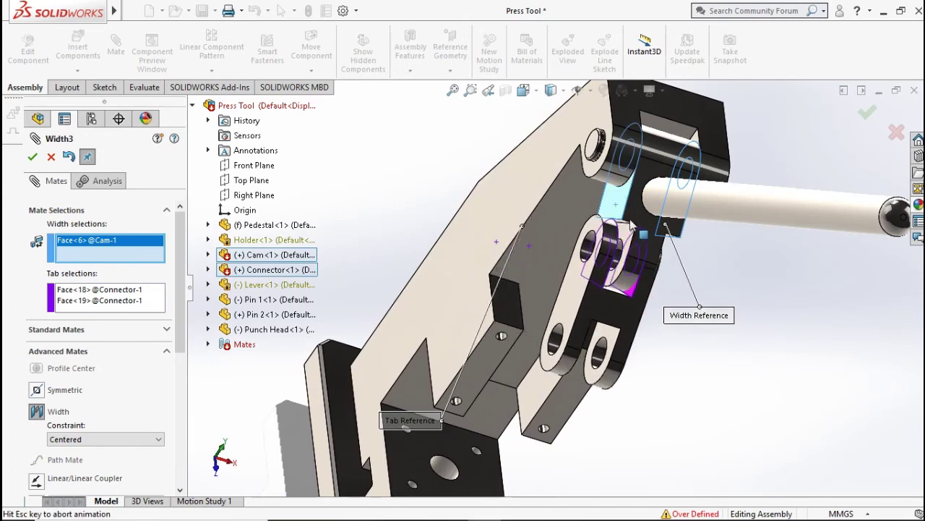
left_click(32, 158)
scroll(401, 269, "down", 5)
Mate the Punch Head's hole concentric with the Connector's lower hole and slide it aside
middle_click_drag(535, 303, 494, 279)
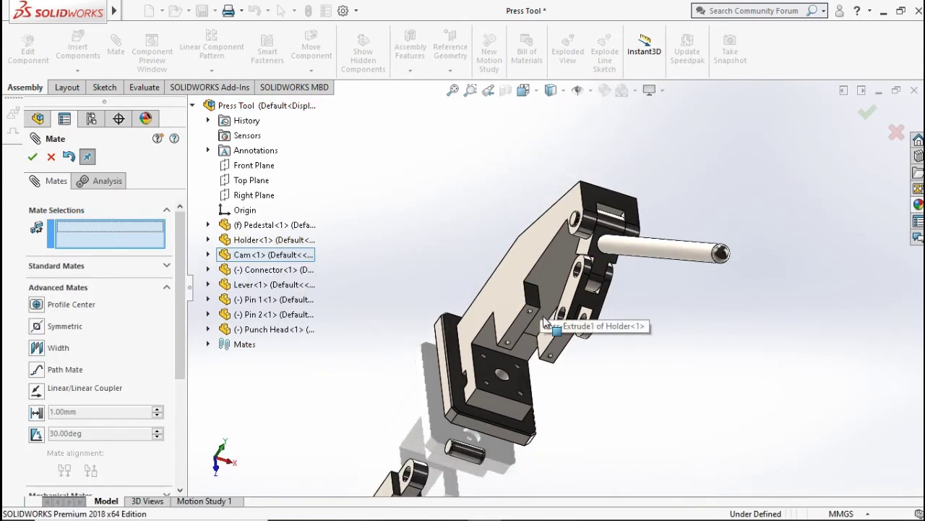
scroll(521, 307, "down", 2)
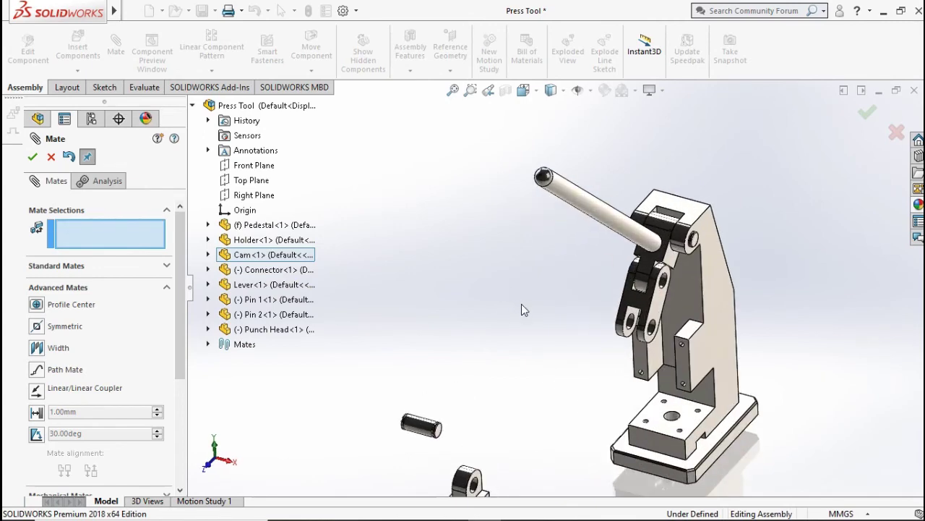
scroll(526, 347, "up", 2)
scroll(518, 367, "down", 2)
scroll(526, 404, "down", 2)
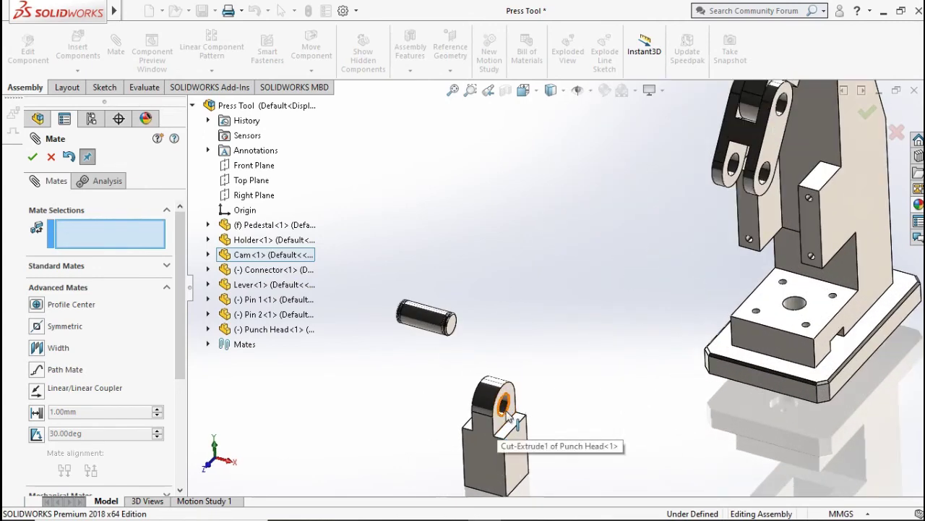
left_click(504, 411)
scroll(672, 347, "down", 2)
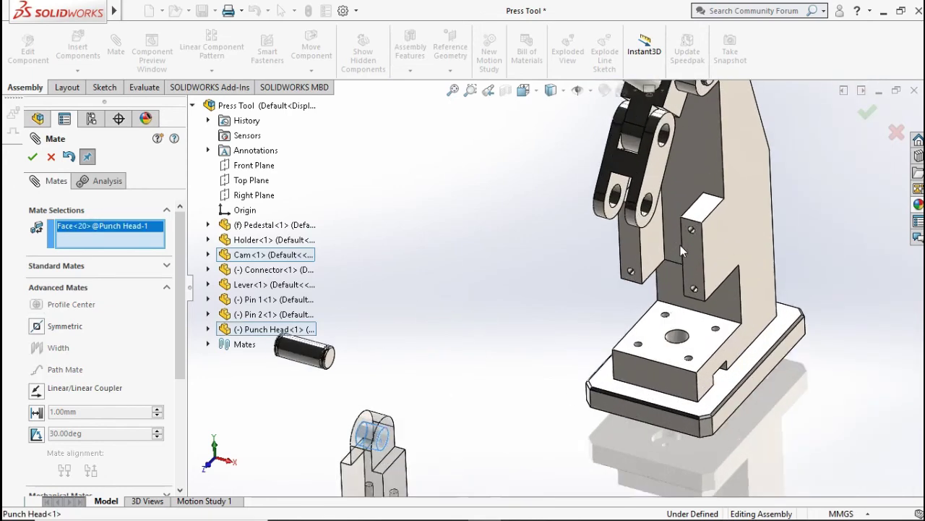
scroll(680, 245, "down", 2)
left_click(634, 207)
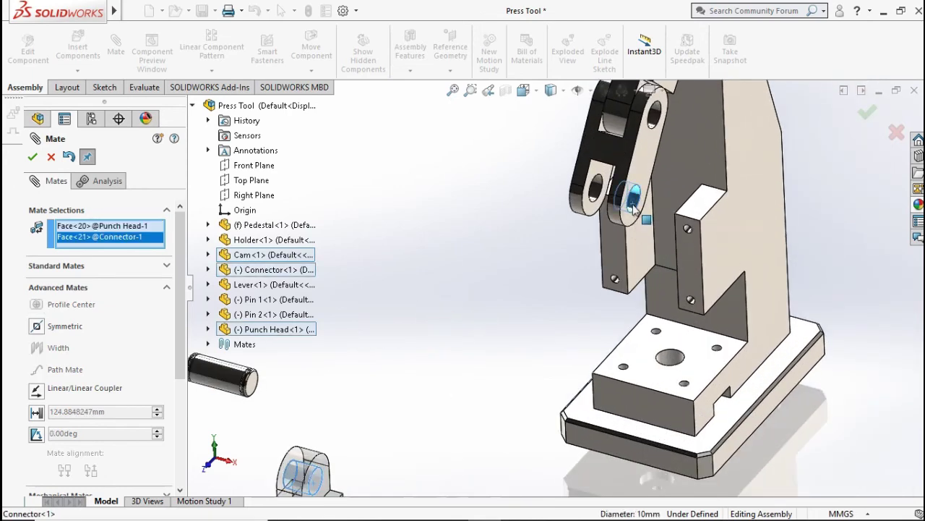
left_click(124, 269)
left_click(37, 375)
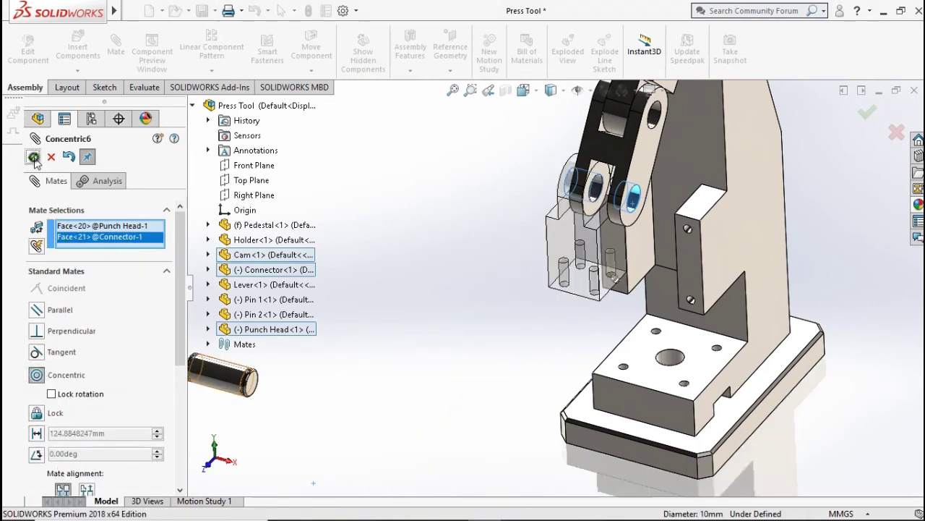
key("Return")
left_click_drag(604, 281, 544, 271)
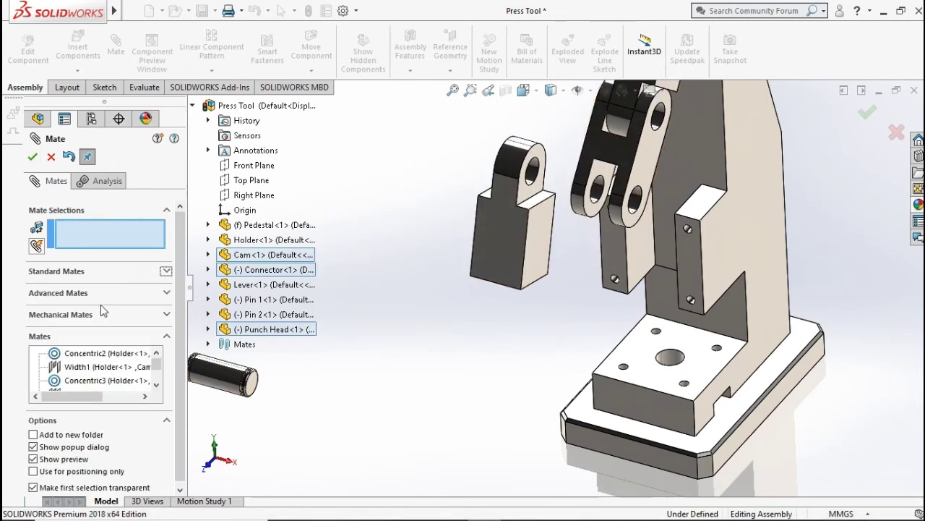
Centre the Punch Head between the Connector's two faces with a Width mate
left_click(100, 295)
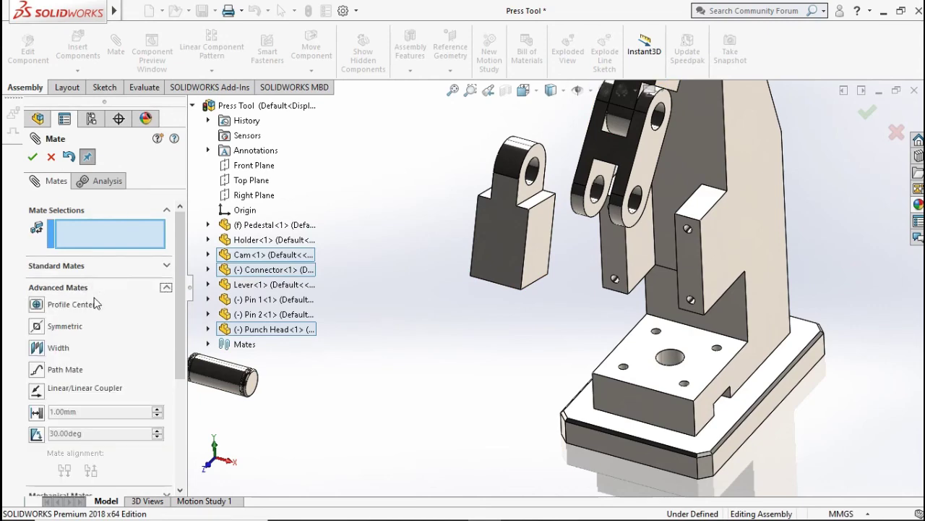
left_click(36, 349)
left_click(644, 173)
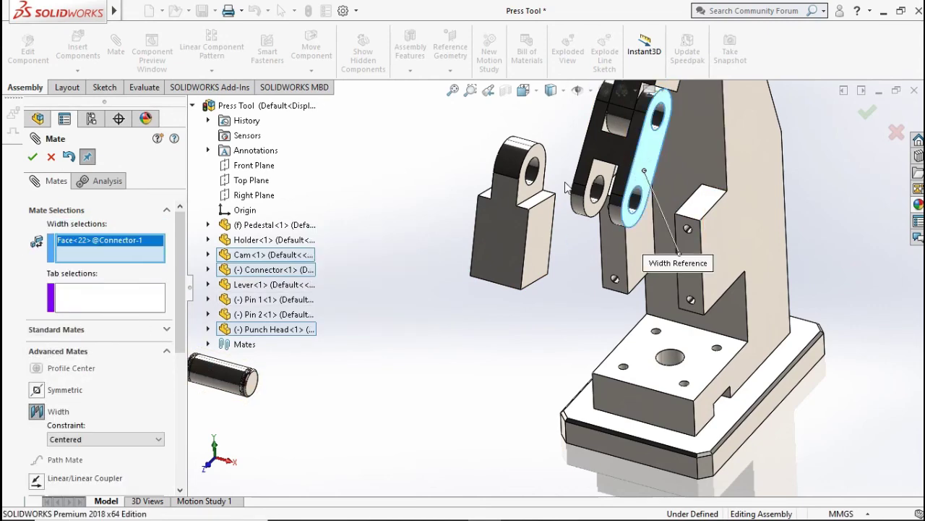
middle_click_drag(644, 173, 571, 153)
left_click(572, 153)
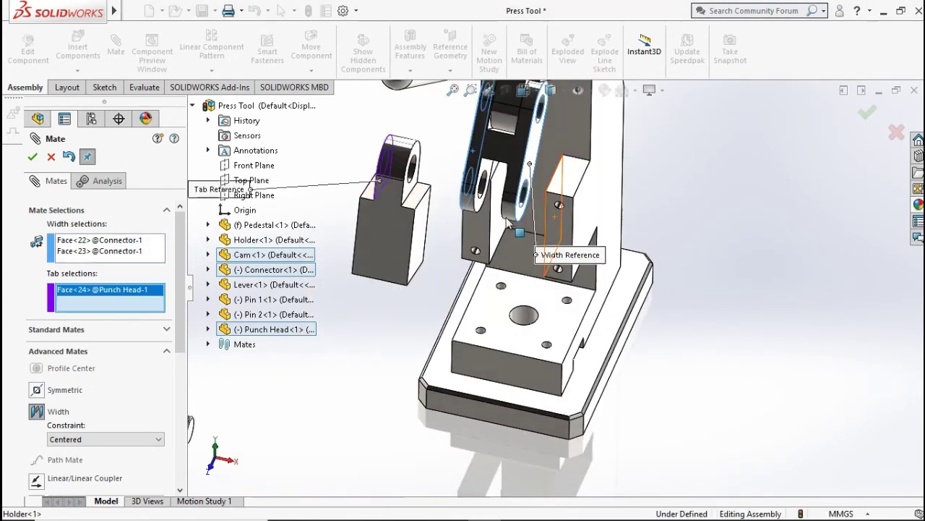
left_click(414, 191)
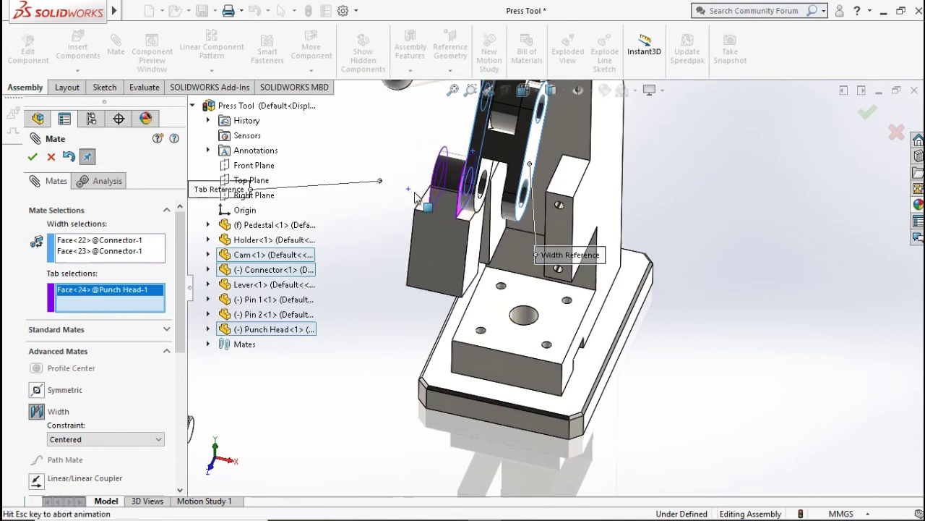
left_click(30, 158)
scroll(435, 245, "up", 5)
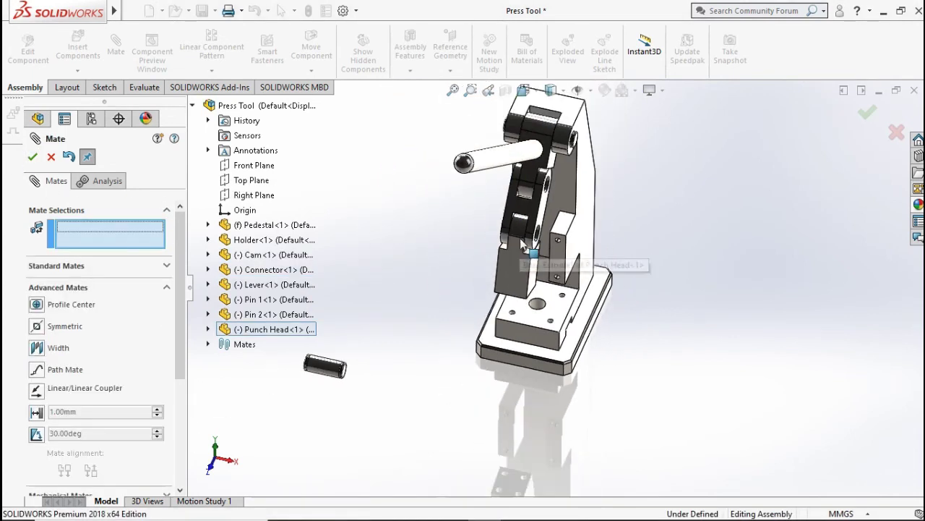
Make a Holder face coincident with a Punch Head face and close the Mate manager
middle_click_drag(528, 246, 596, 255)
scroll(596, 255, "down", 3)
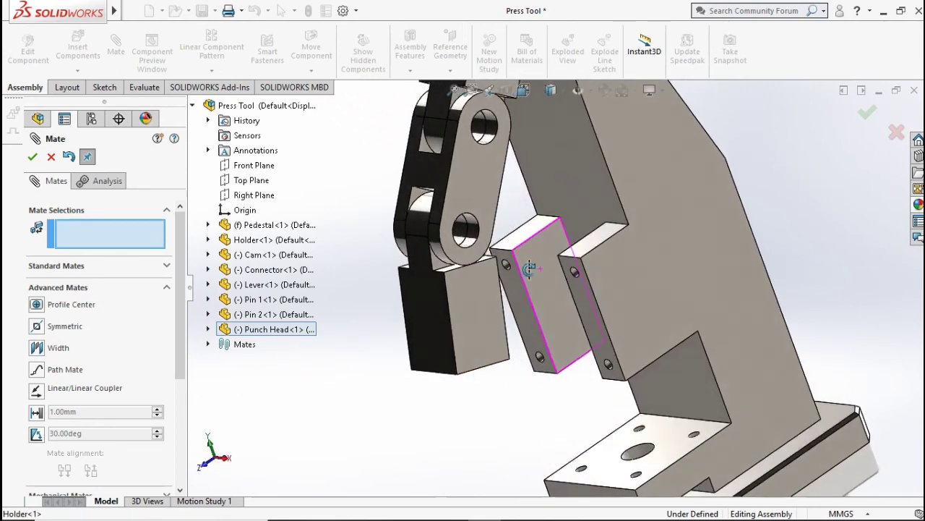
scroll(571, 217, "down", 2)
left_click(542, 226)
mouse_move(541, 225)
middle_mouse_down()
mouse_move(455, 290)
mouse_move(136, 277)
middle_mouse_up()
left_click(443, 306)
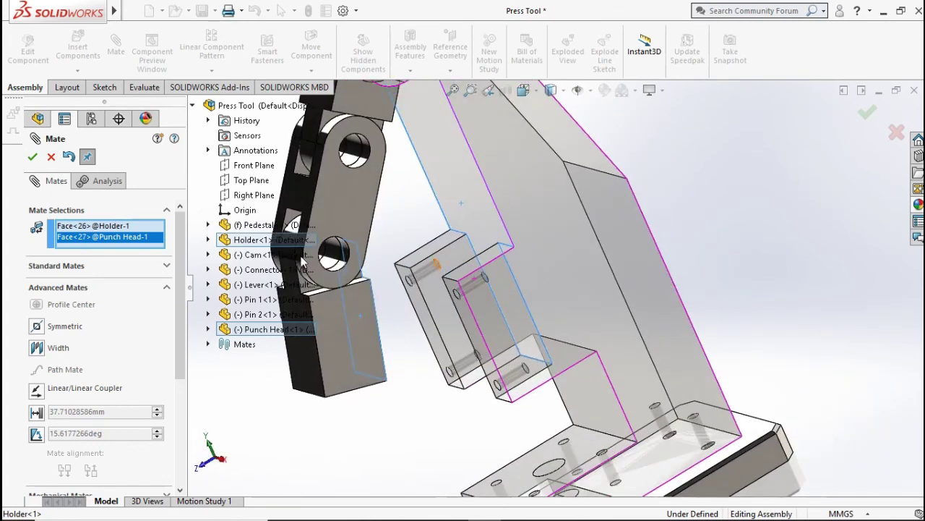
left_click(109, 266)
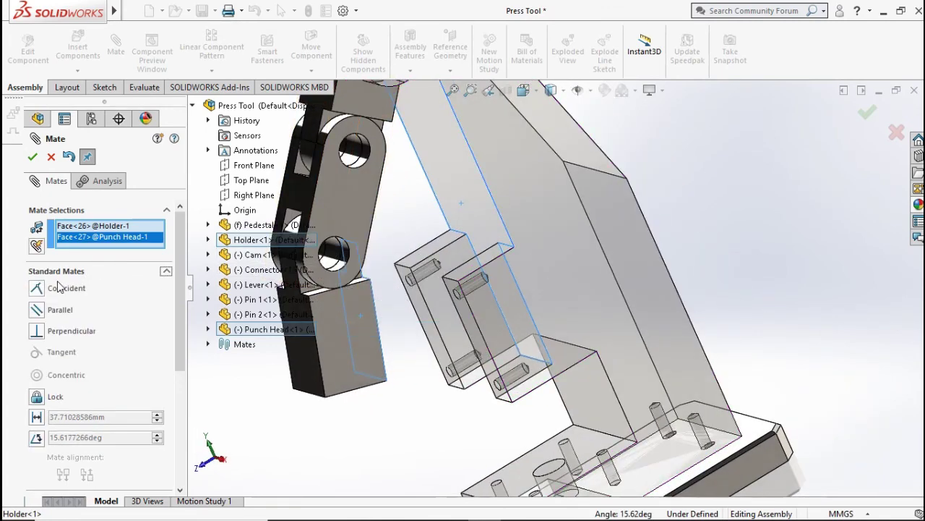
left_click(58, 286)
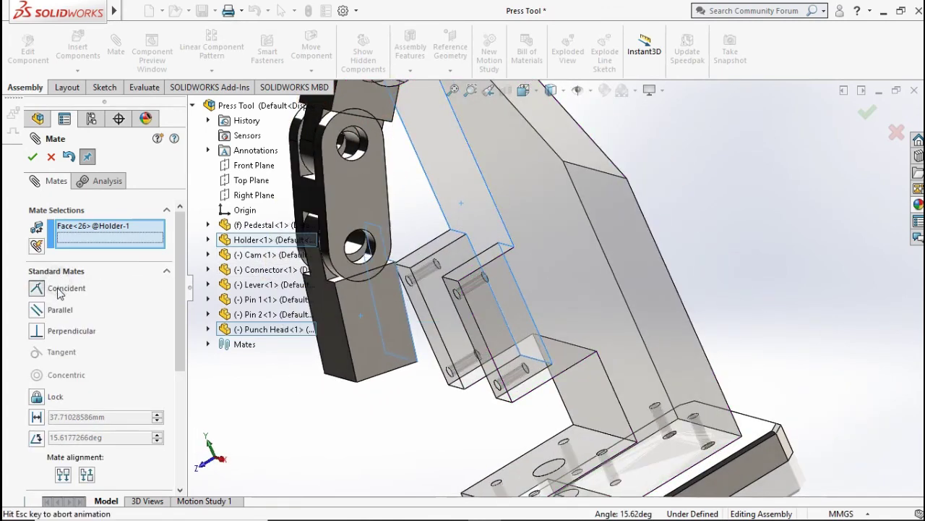
left_click(32, 157)
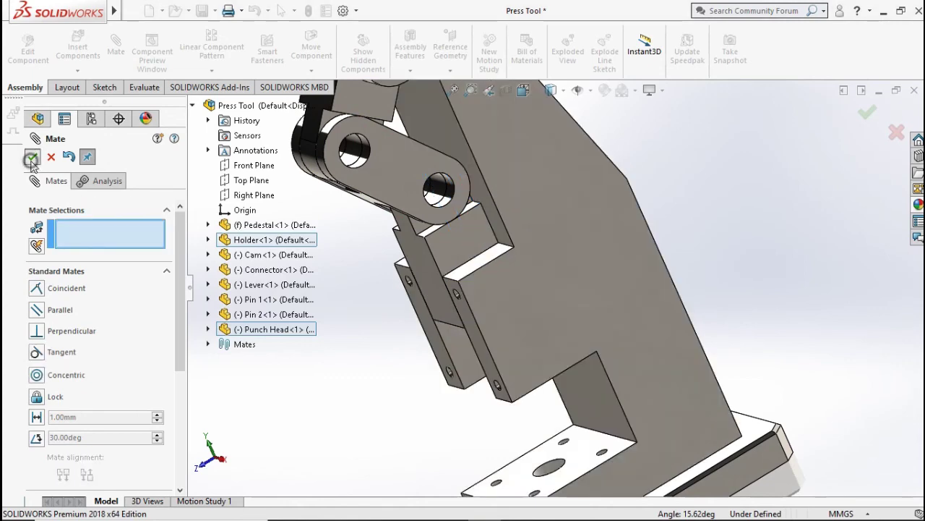
left_click(32, 157)
Drag the Punch Head to check that it drives the linkage
scroll(347, 283, "up", 5)
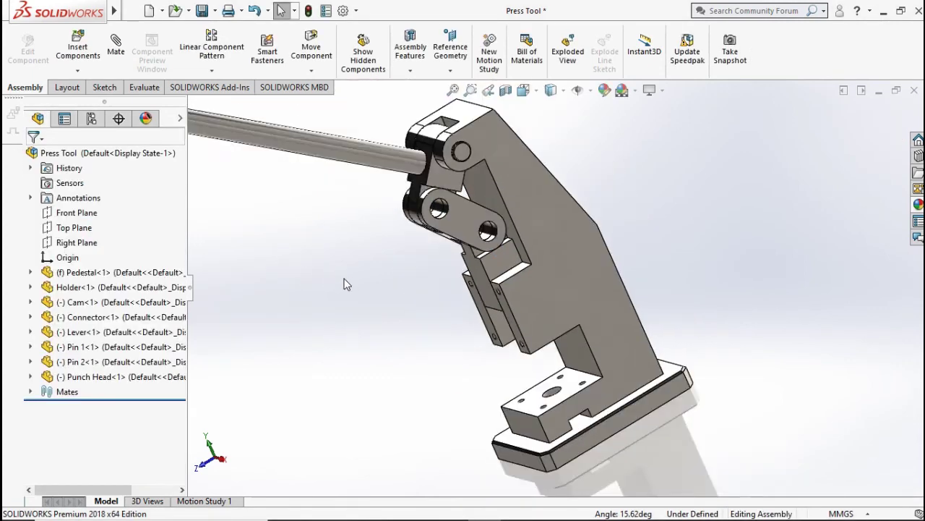
middle_click_drag(407, 282, 423, 316)
scroll(424, 316, "up", 2)
scroll(526, 321, "down", 4)
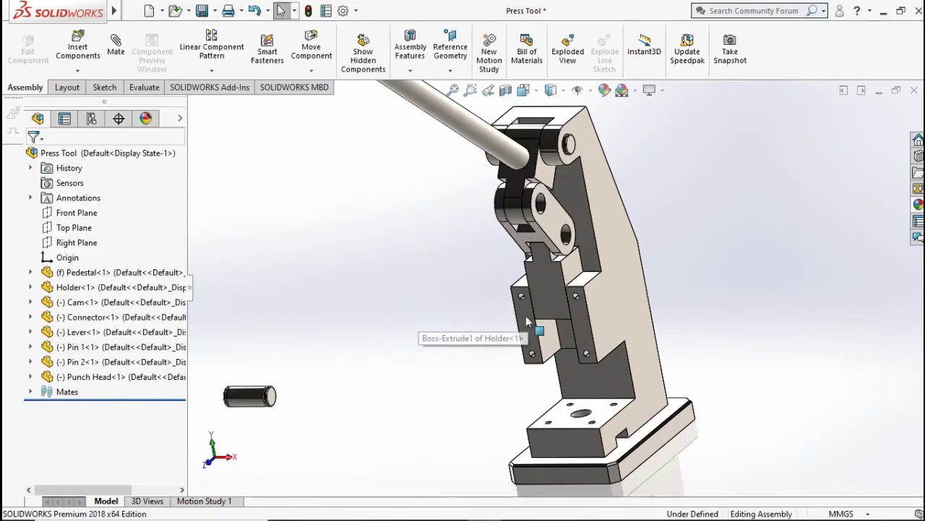
left_click_drag(556, 287, 557, 293)
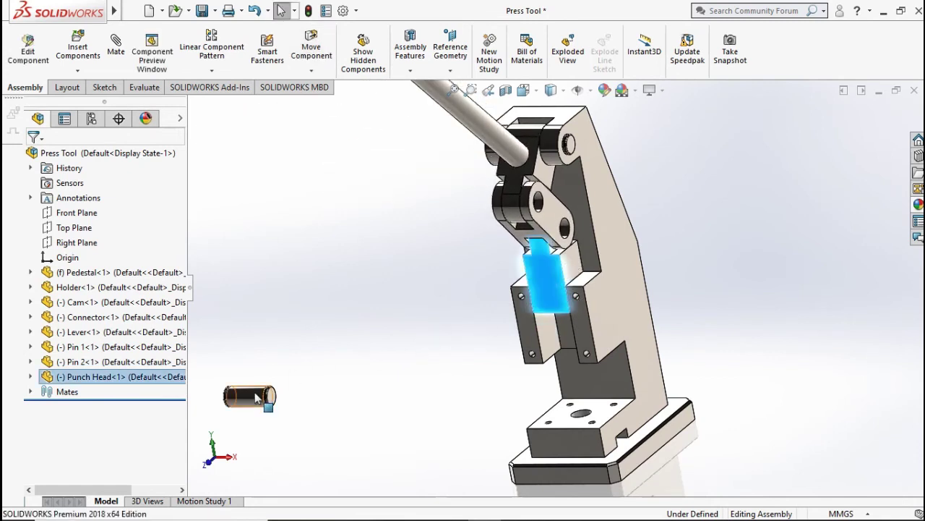
Ctrl-drag a second copy of Pin 1 beside the press and start a new mate
left_click_drag(264, 384, 338, 337, "ctrl")
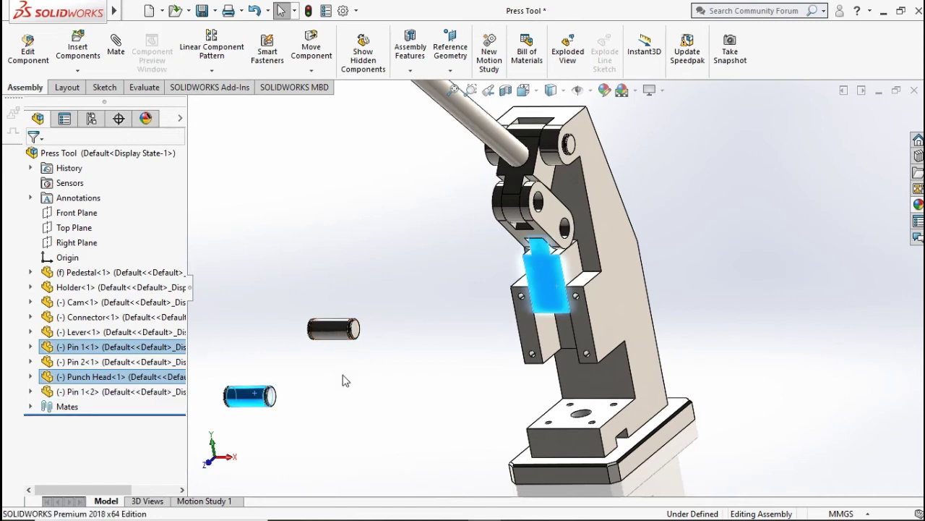
left_click(401, 345)
scroll(401, 343, "down", 3)
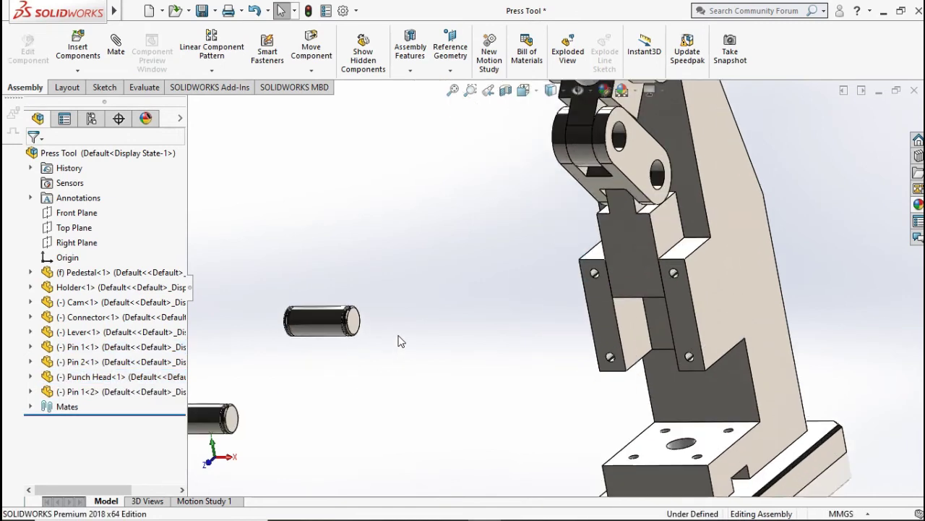
left_click(114, 57)
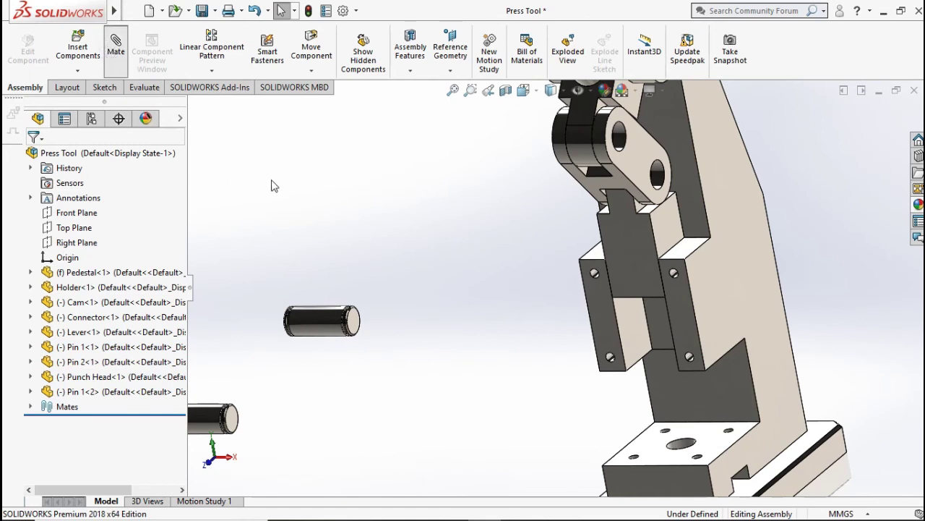
Mate the new Pin 1 copy concentric with the Connector's upper hole
left_click(324, 329)
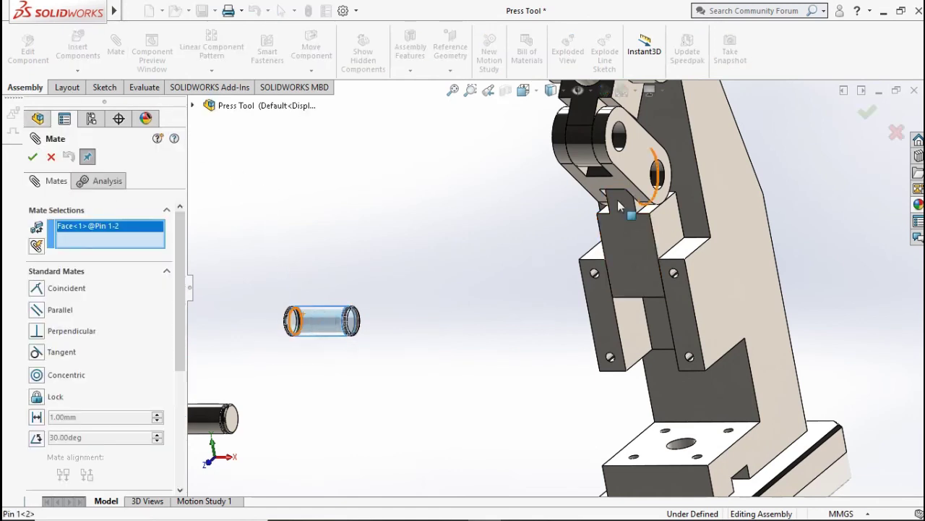
scroll(632, 132, "down", 2)
left_click(609, 165)
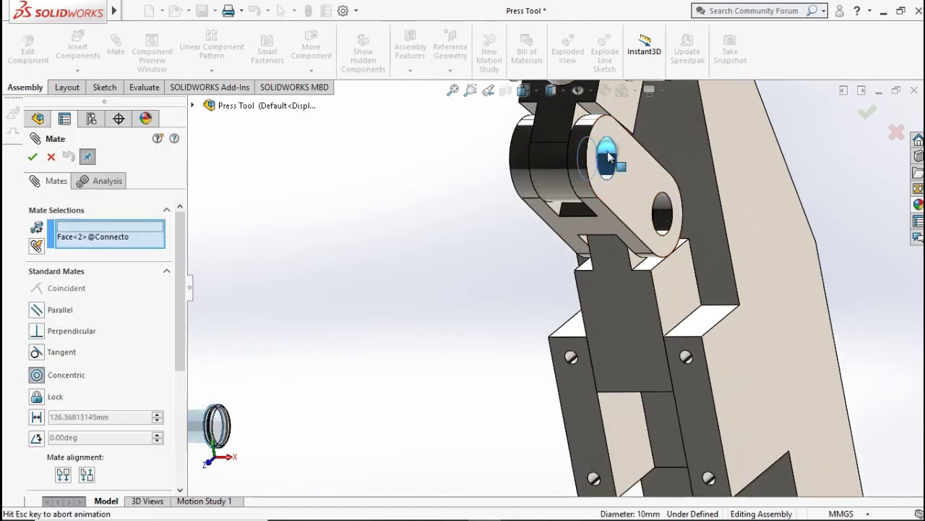
left_click(778, 151)
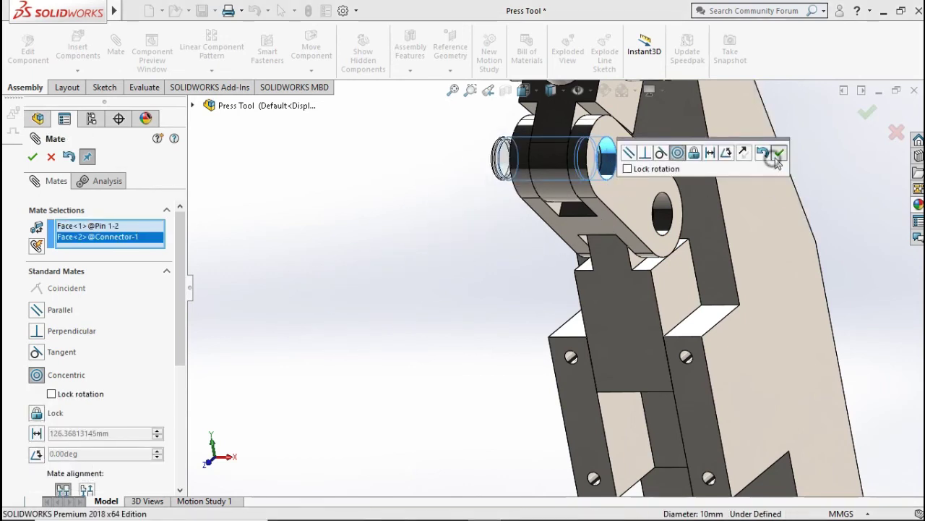
scroll(593, 293, "up", 2)
scroll(593, 293, "up", 5)
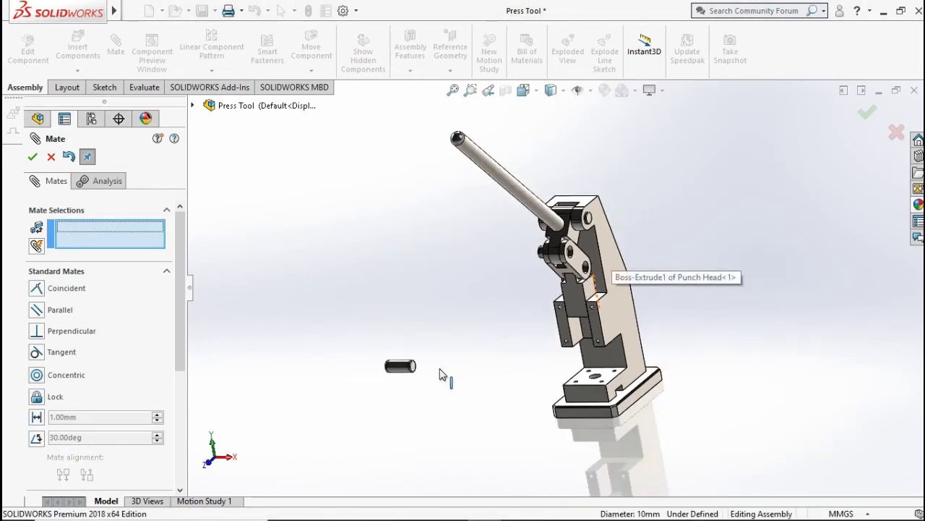
Mate the other Pin 1 concentric with the Connector's lower hole and slide both pins outward
left_click(398, 370)
scroll(571, 270, "down", 3)
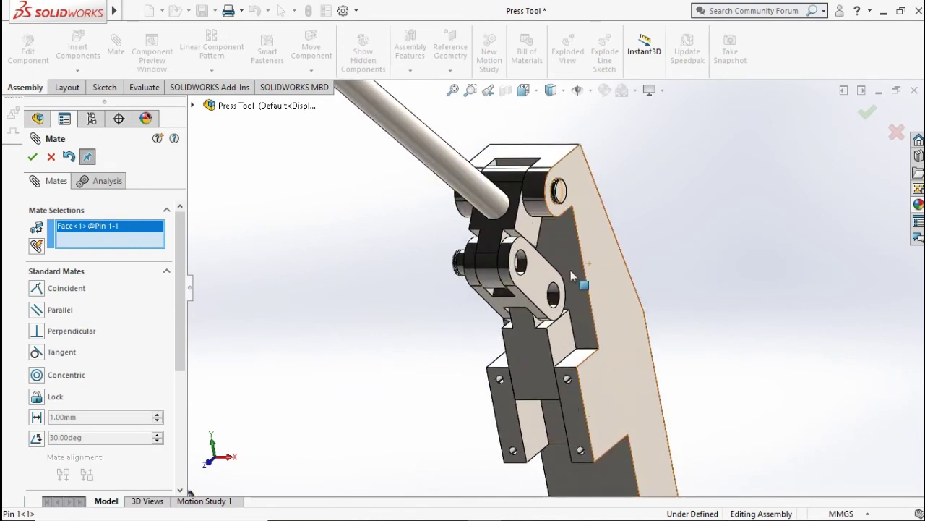
left_click(555, 297)
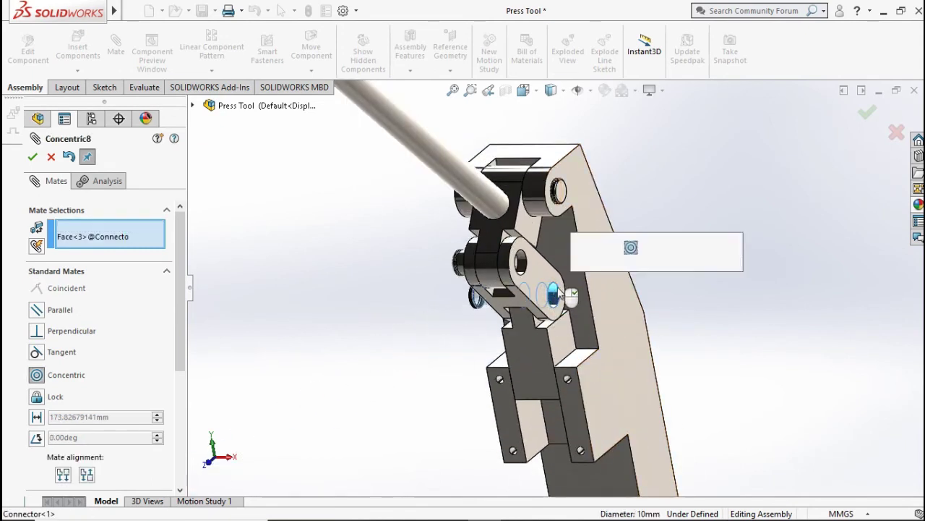
left_click(732, 248)
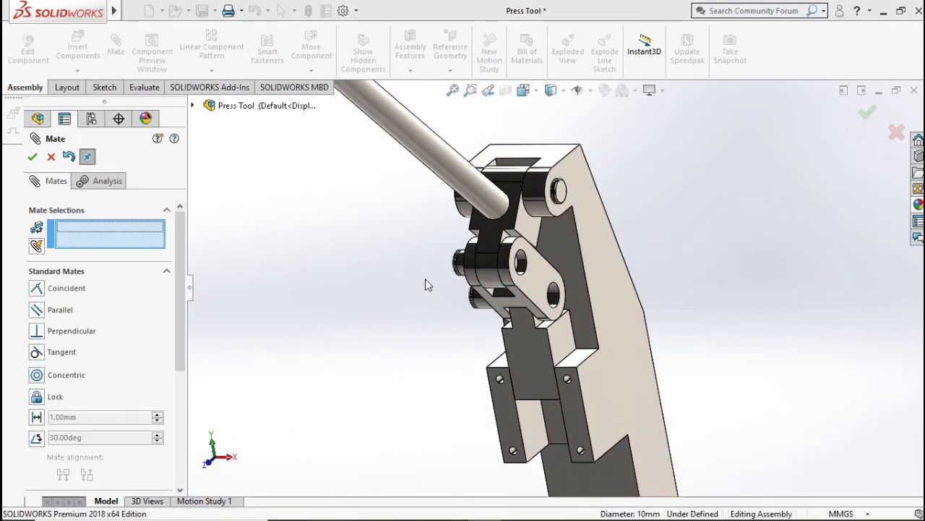
scroll(434, 280, "down", 5)
left_click_drag(528, 259, 383, 262)
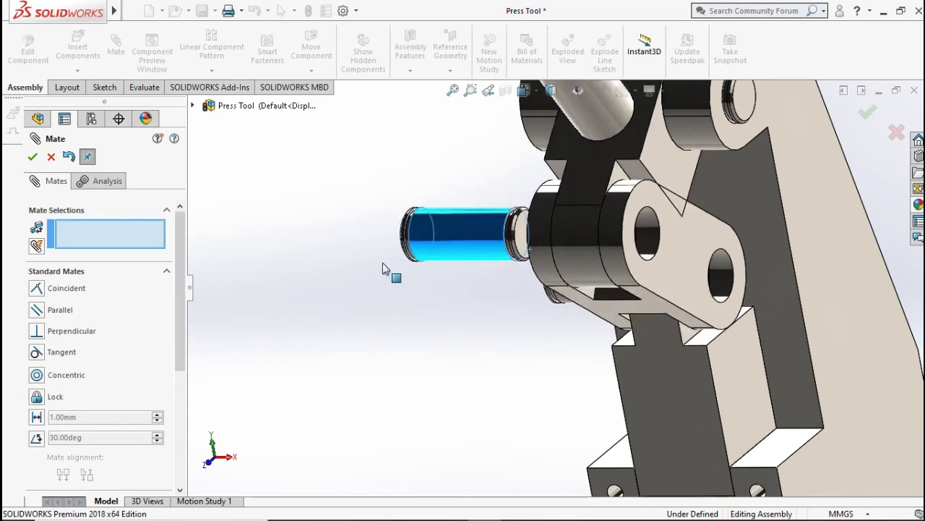
left_click_drag(539, 323, 428, 349)
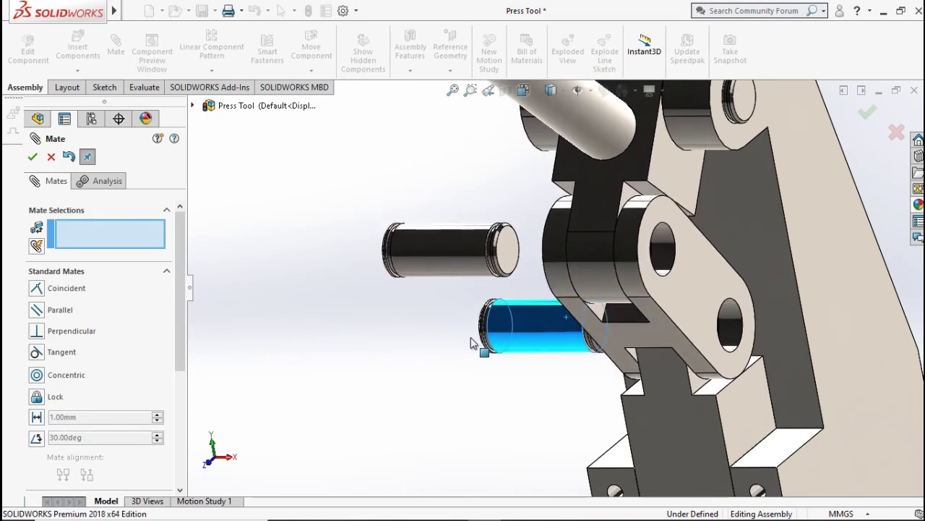
left_click(156, 271)
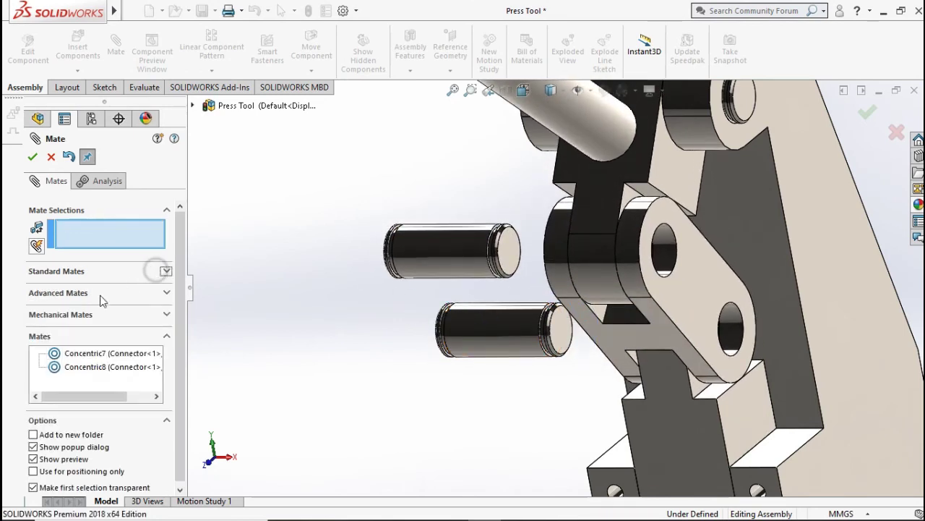
left_click(103, 293)
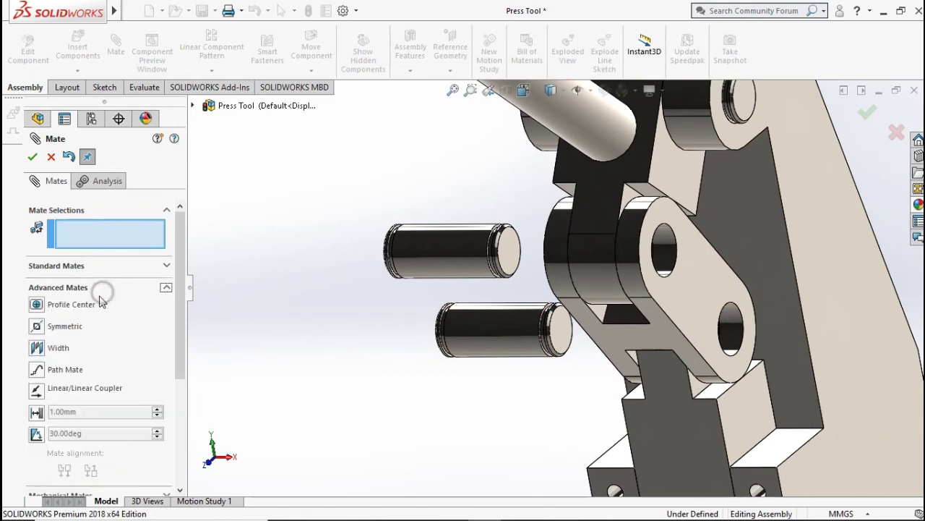
Add a width mate between the Connector's two outer faces for the pin
left_click(42, 348)
left_click(692, 295)
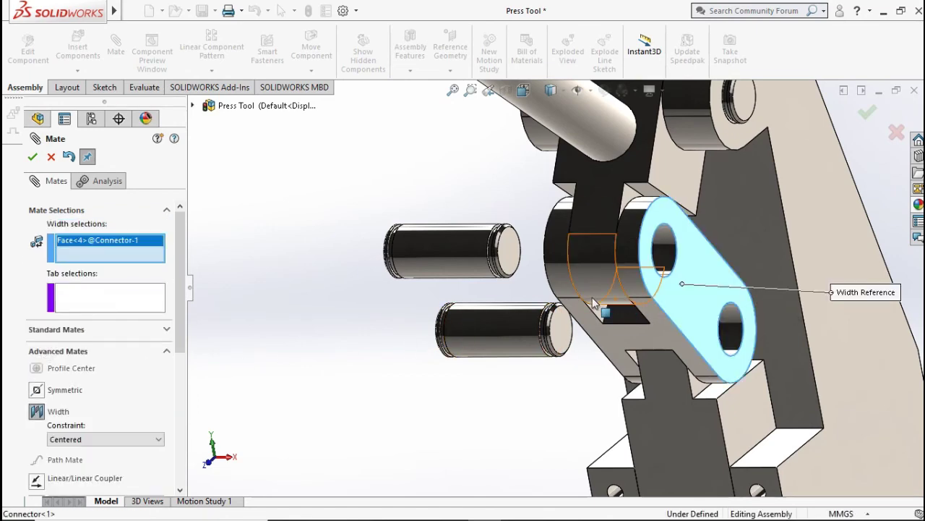
middle_click_drag(594, 302, 404, 288)
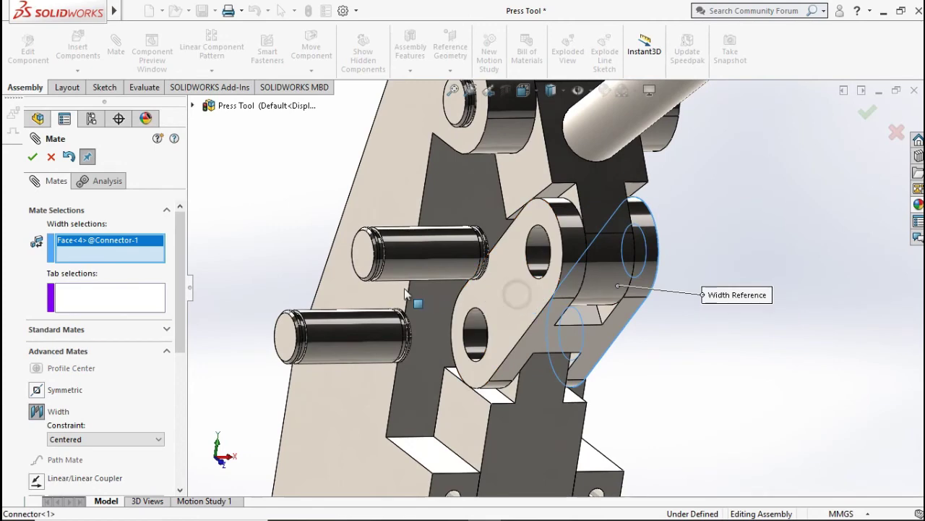
left_click(474, 290)
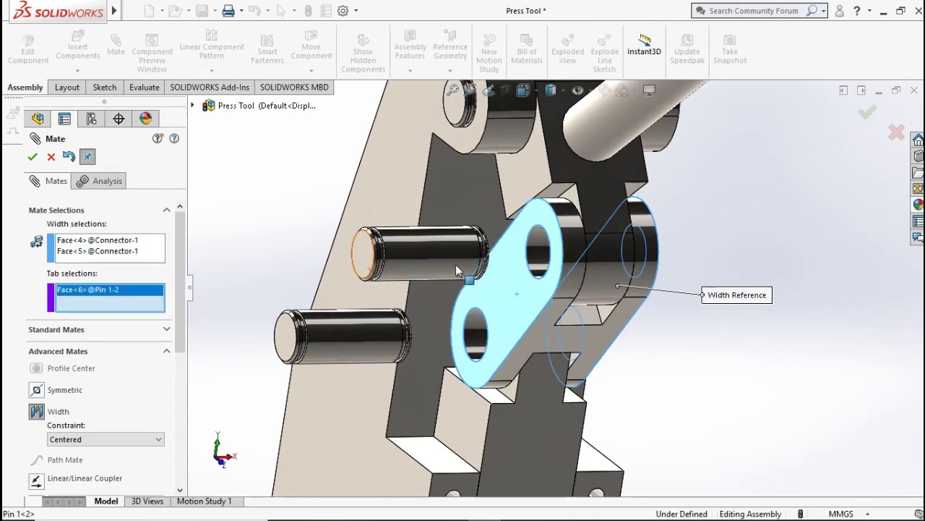
middle_click_drag(456, 266, 448, 265)
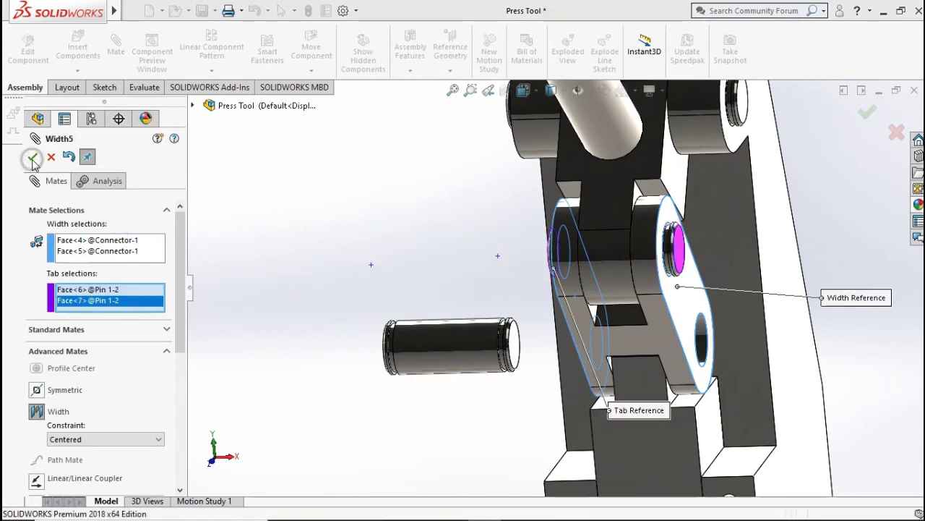
left_click(58, 414)
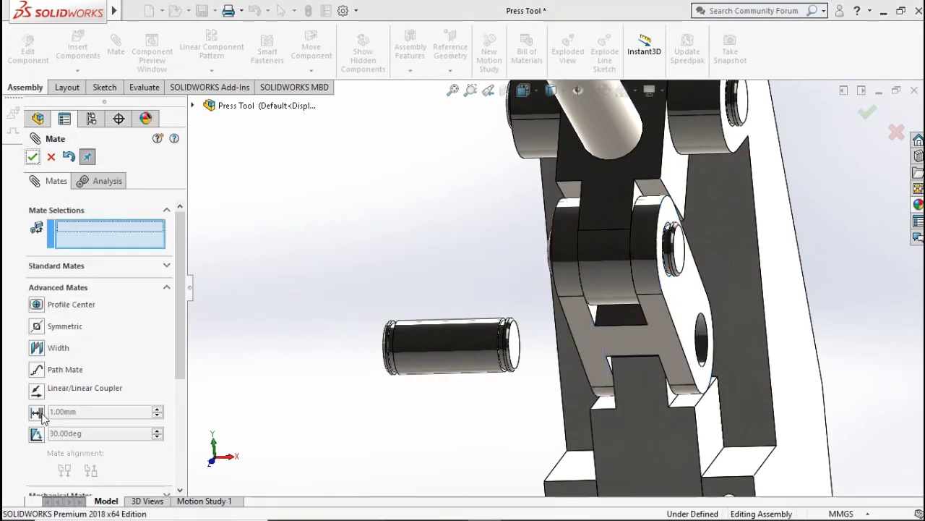
Add a second width mate centring Pin 1's end faces between the Connector's side faces
left_click(36, 363)
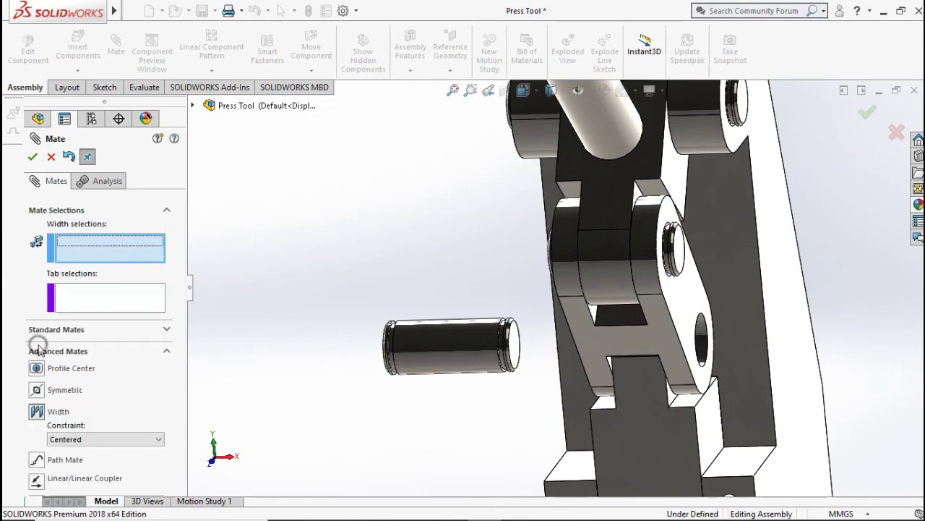
left_click(682, 314)
middle_click_drag(568, 324, 669, 323)
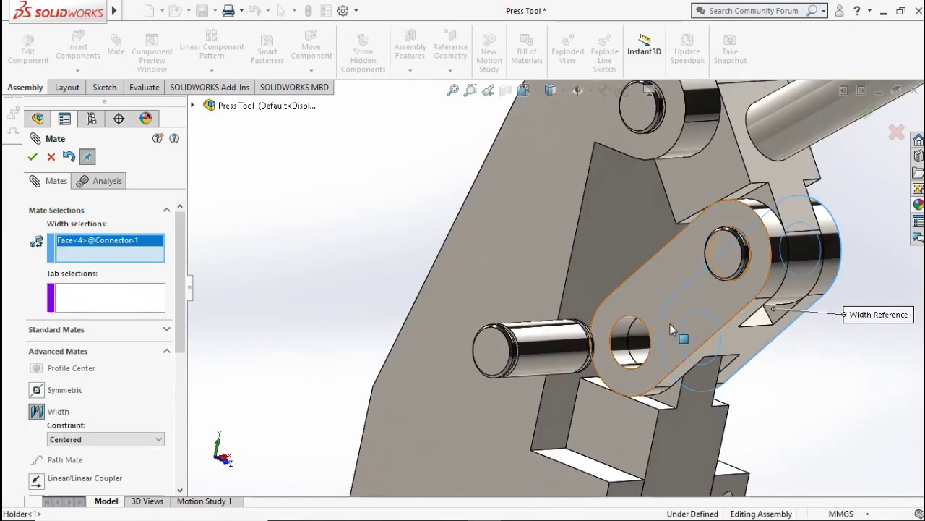
left_click(670, 324)
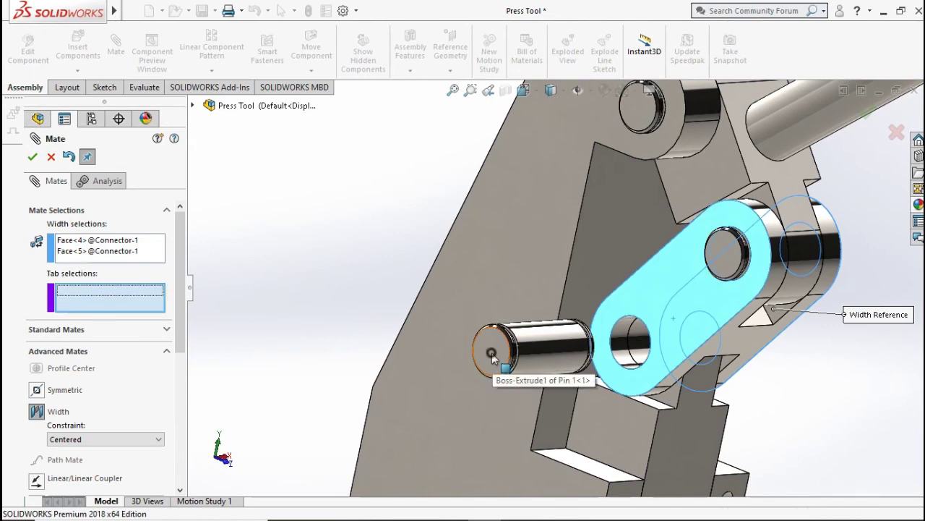
left_click(493, 353)
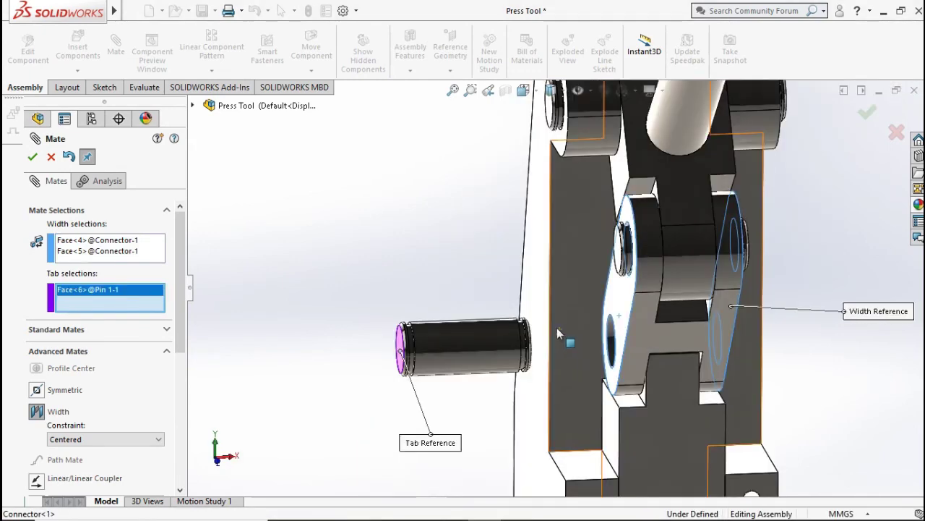
mouse_move(593, 341)
middle_mouse_down()
mouse_move(516, 320)
mouse_move(452, 321)
middle_mouse_up()
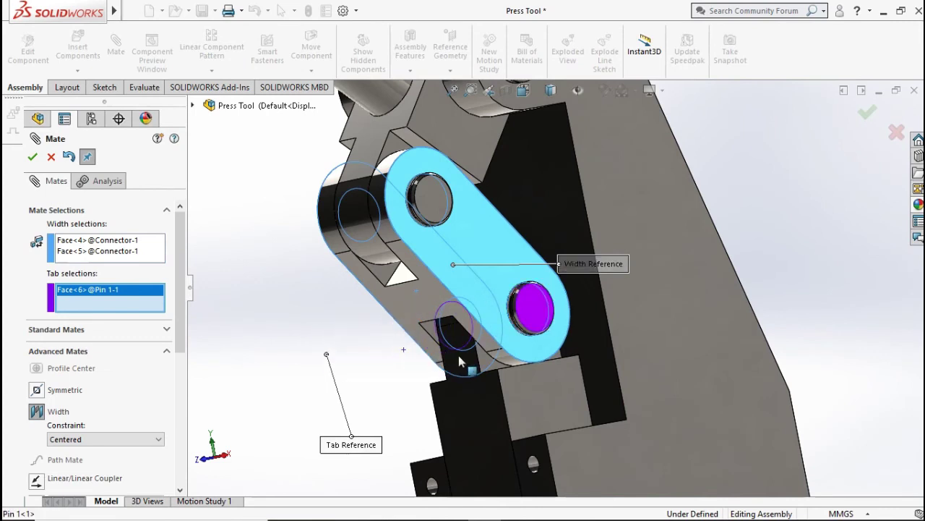
left_click(33, 157)
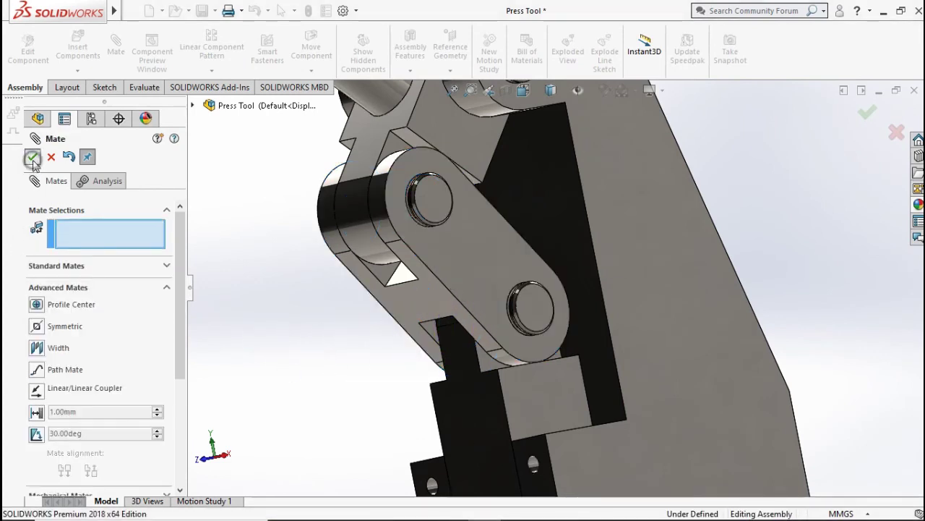
left_click(32, 159)
Drag the lever and linkage to check that they swing freely
mouse_move(519, 346)
left_mouse_down()
mouse_move(532, 386)
mouse_move(511, 363)
left_mouse_up()
left_click(511, 374)
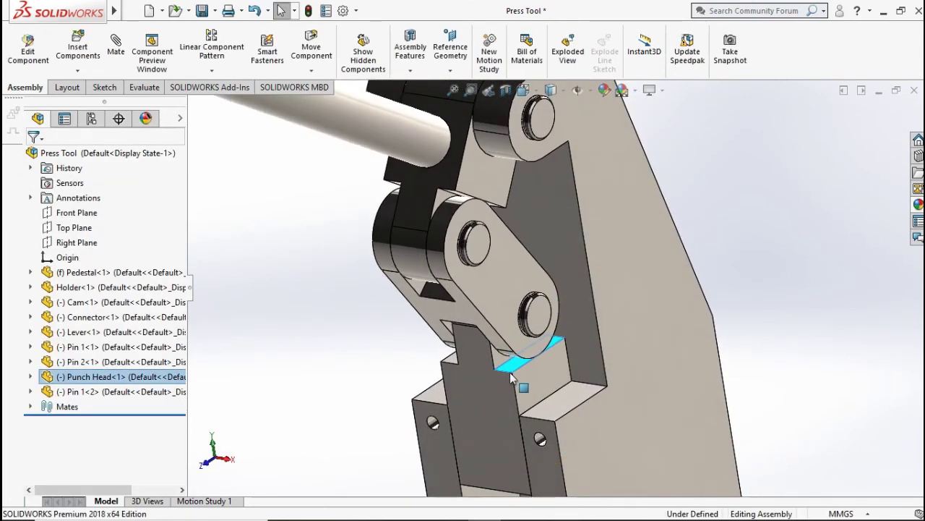
scroll(512, 372, "up", 2)
scroll(515, 371, "up", 2)
scroll(528, 365, "up", 1)
scroll(538, 361, "up", 2)
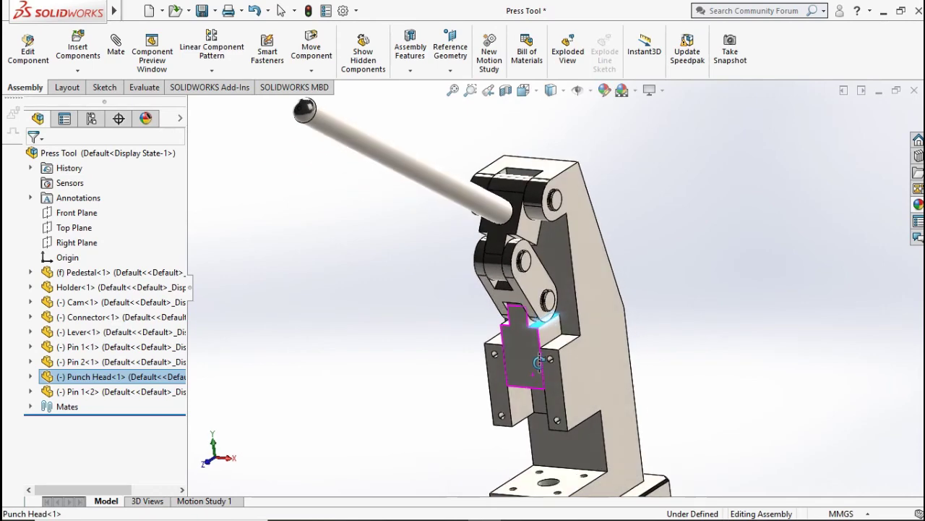
left_click_drag(539, 361, 508, 381)
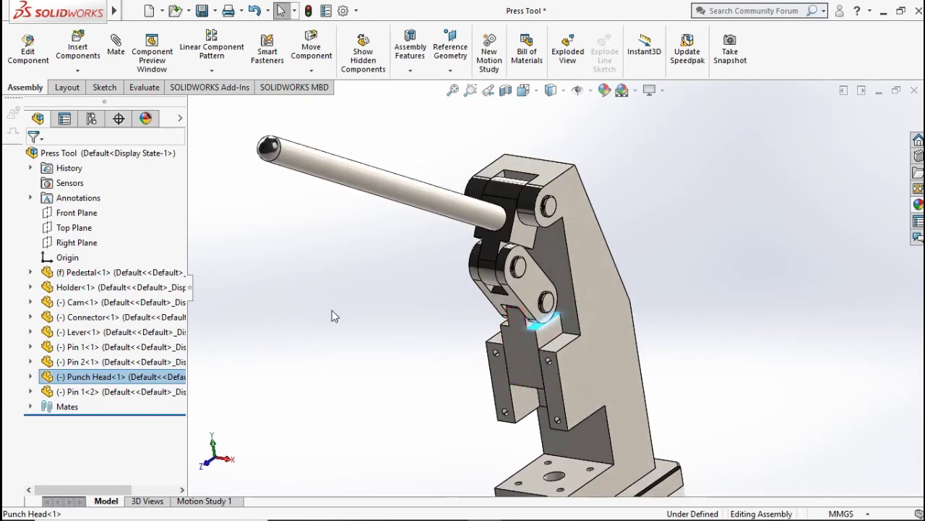
Clear the selection, switch to isometric view, and start inserting components from the Video 9 folder
left_click(258, 209)
key("ctrl+7")
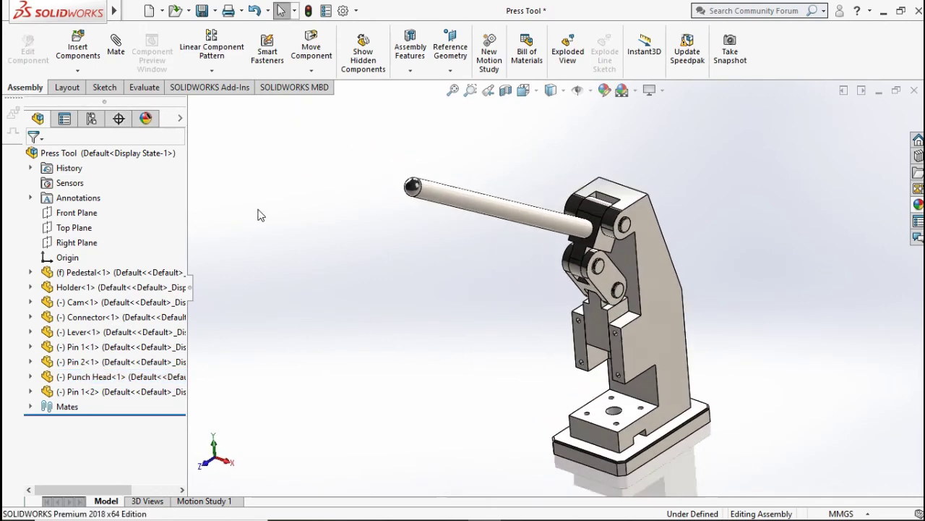
scroll(581, 342, "down", 3)
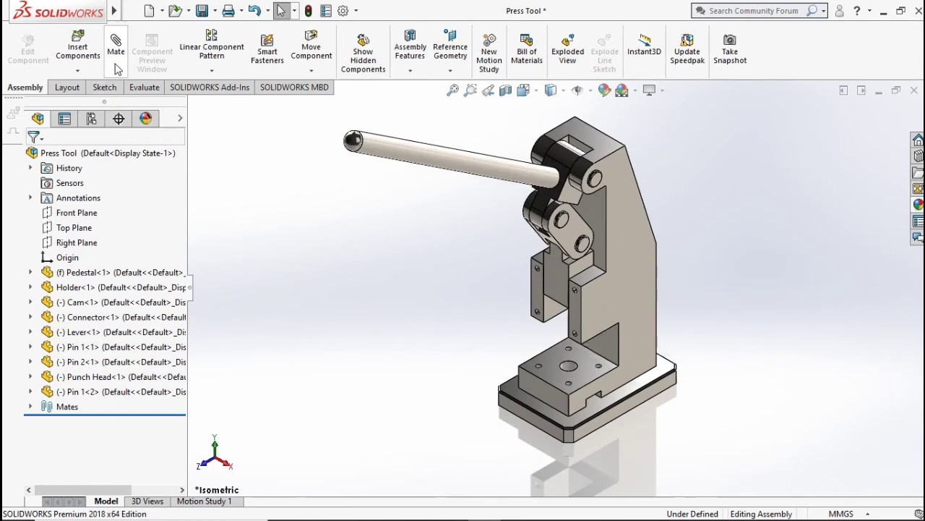
left_click(92, 51)
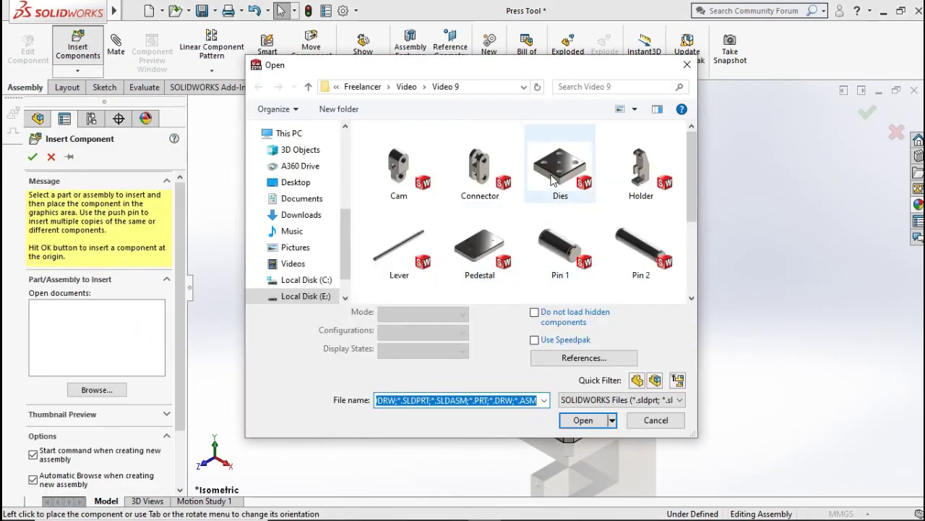
Select the Dies, Punch Holder, Punch and Retaining Plate part files for insertion
left_click(553, 180)
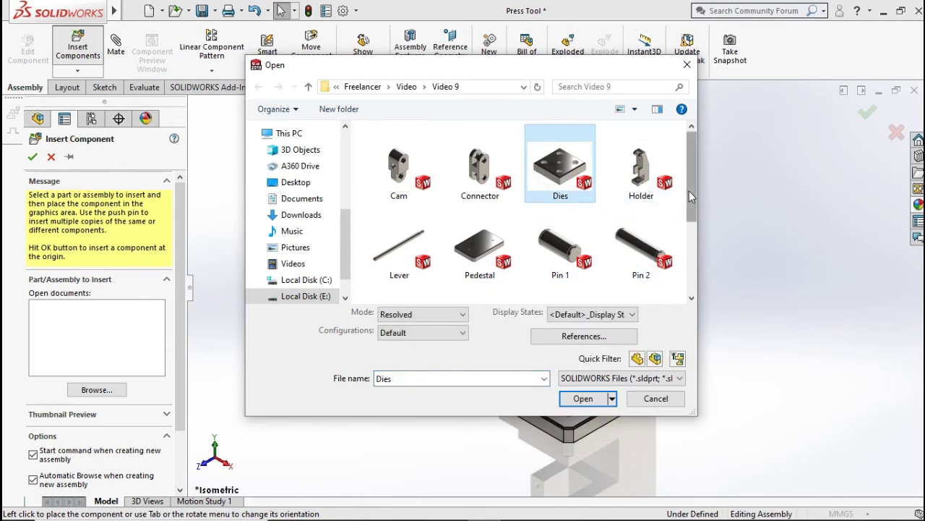
left_click_drag(689, 191, 686, 241)
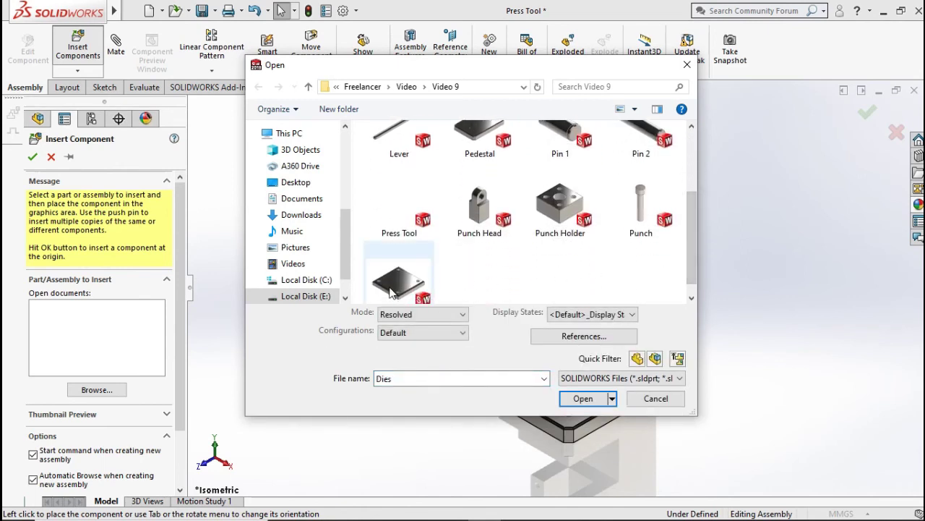
left_click(560, 206)
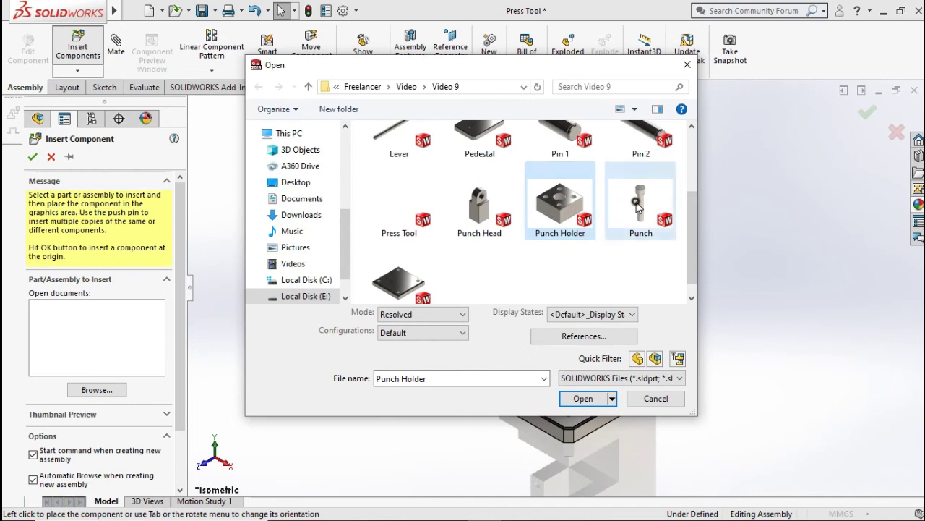
left_click(637, 208, "ctrl")
left_click(399, 282, "ctrl")
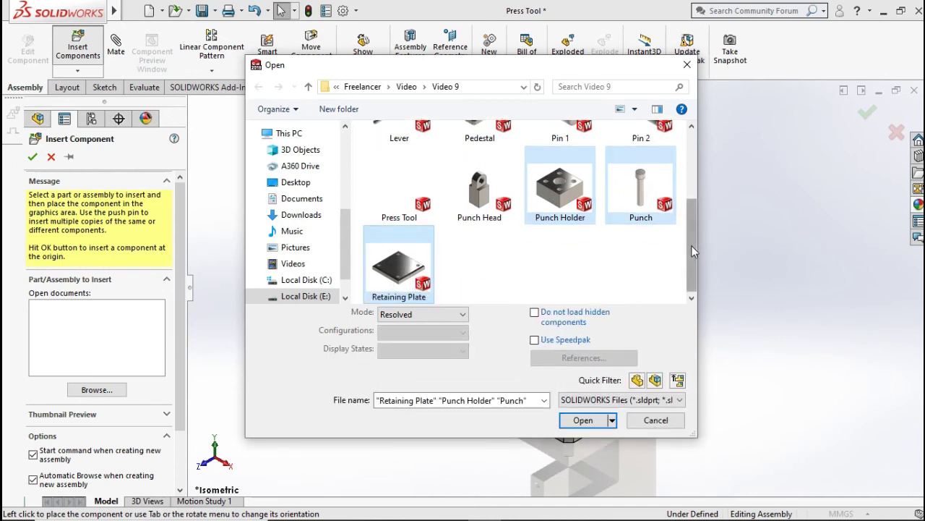
left_click_drag(691, 250, 690, 182)
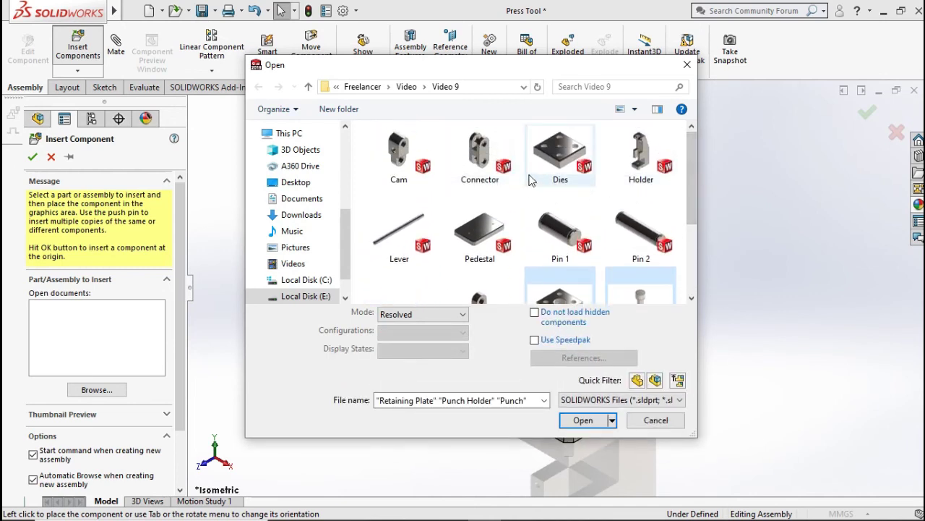
left_click(562, 168, "ctrl")
left_click(579, 420)
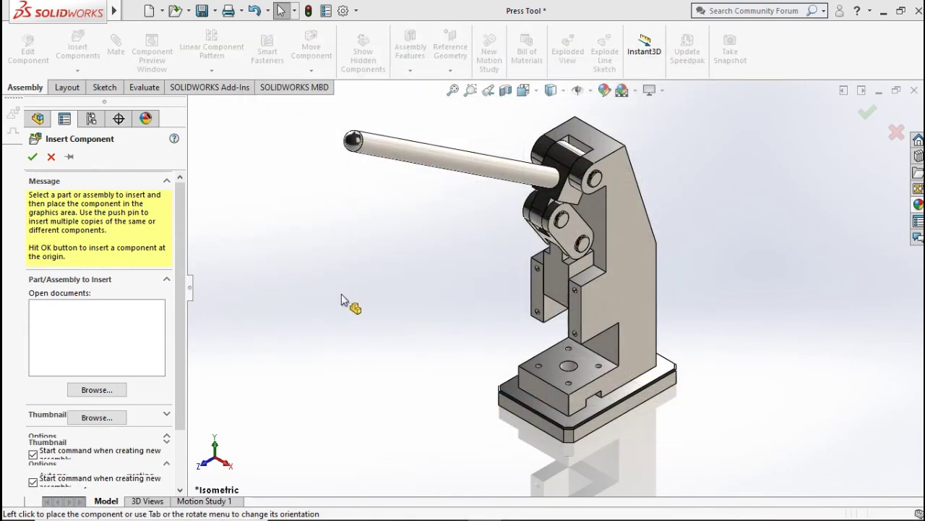
Place the four parts around the press and fit the assembly in view
left_click(322, 312)
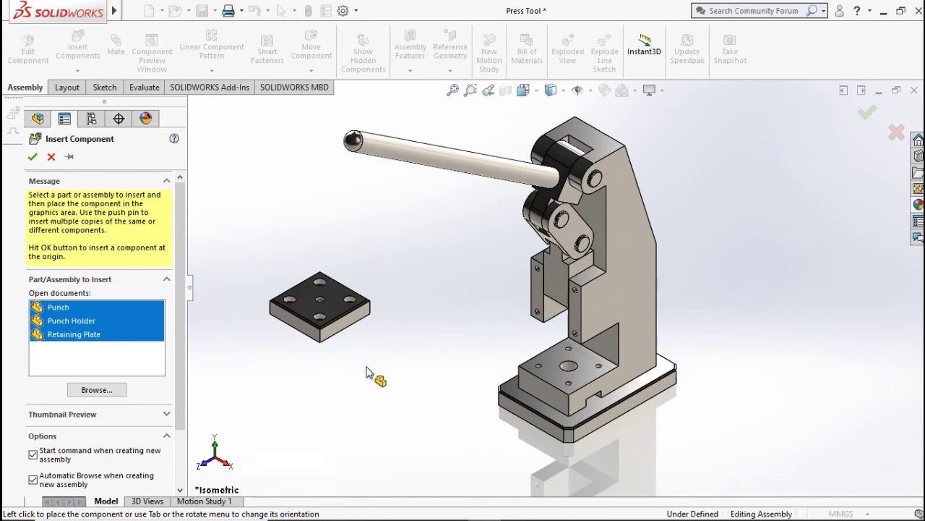
left_click(414, 404)
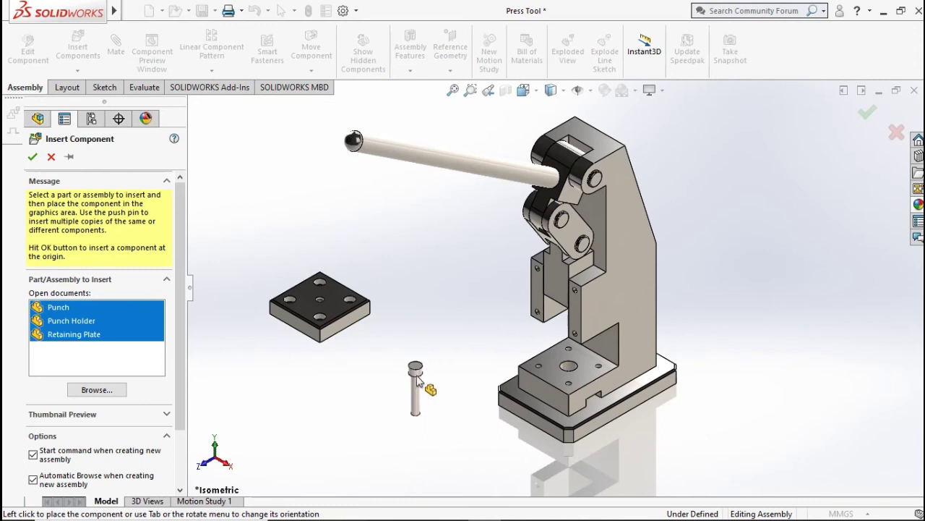
left_click(410, 378)
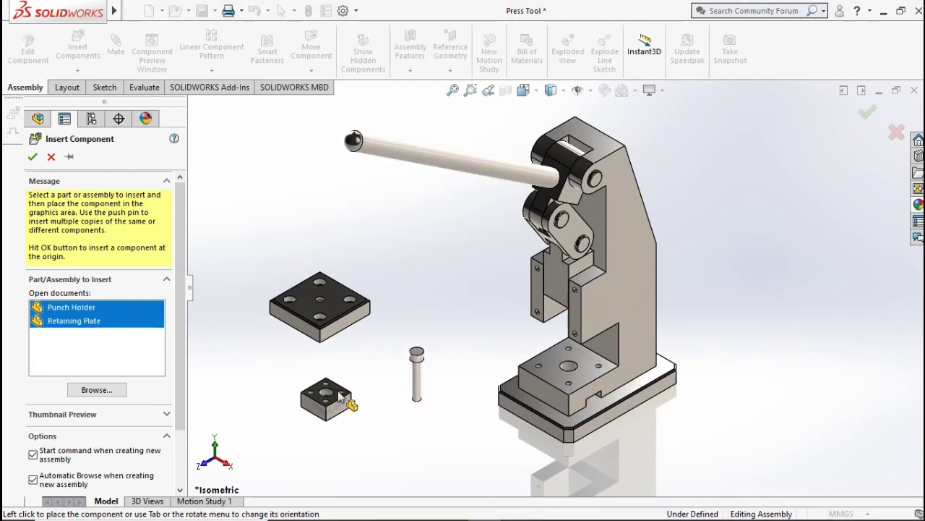
left_click(340, 395)
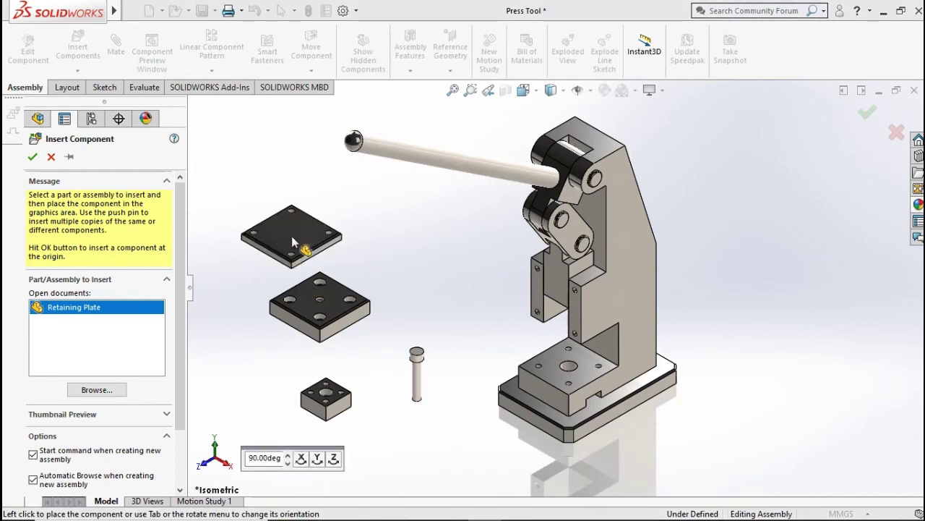
left_click(329, 239)
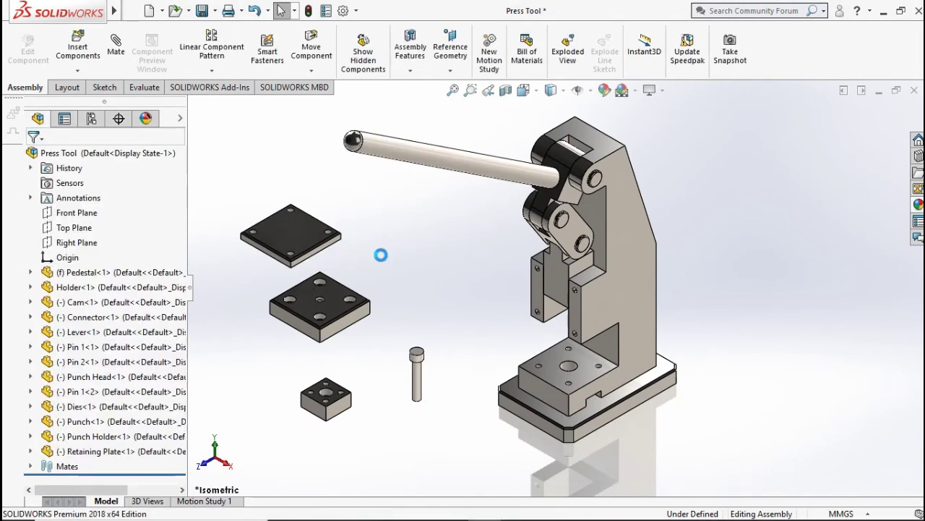
key("f")
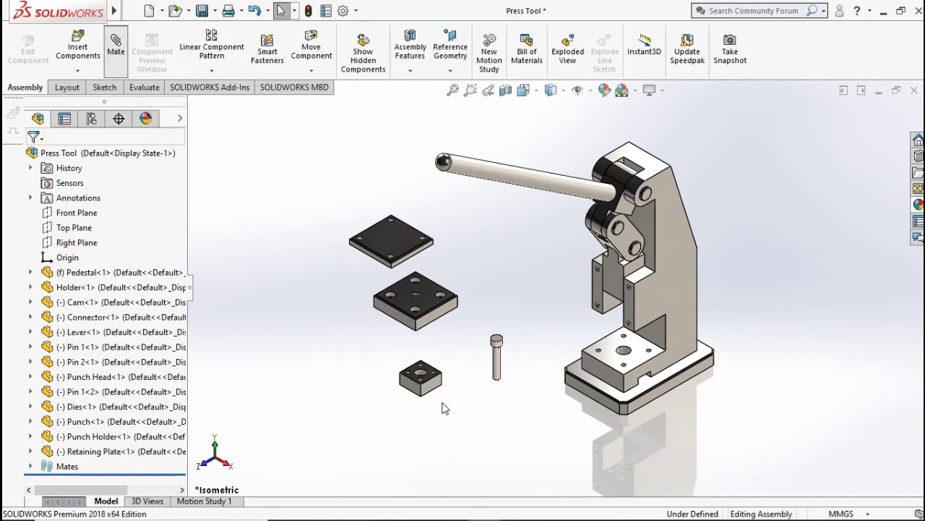
Make the Punch Holder's centre hole concentric with the punch shaft
scroll(434, 394, "down", 3)
scroll(419, 382, "down", 3)
scroll(459, 323, "down", 1)
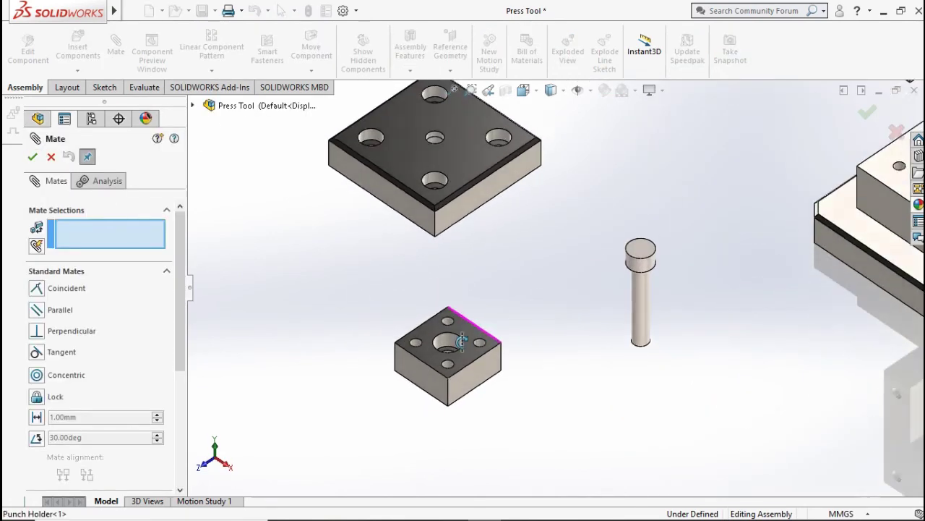
scroll(462, 340, "down", 2)
scroll(464, 334, "down", 2)
left_click(469, 329)
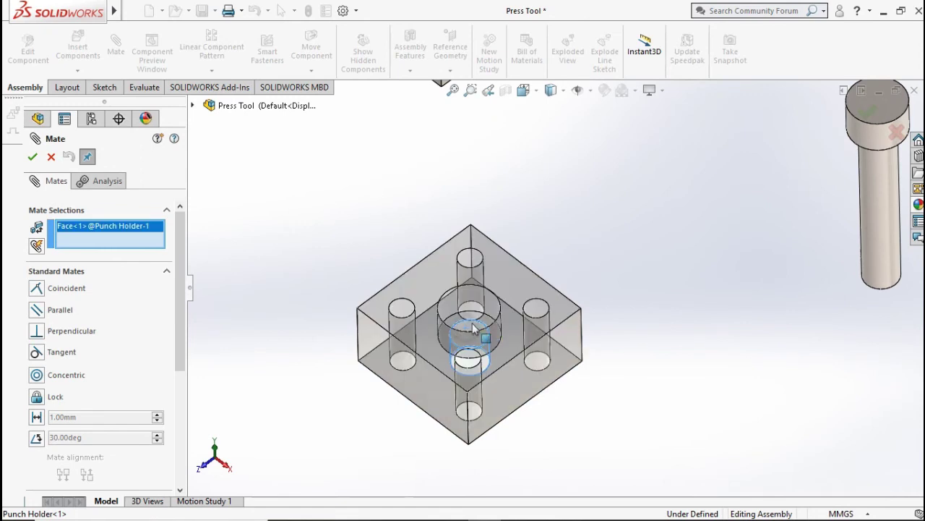
left_click(882, 208)
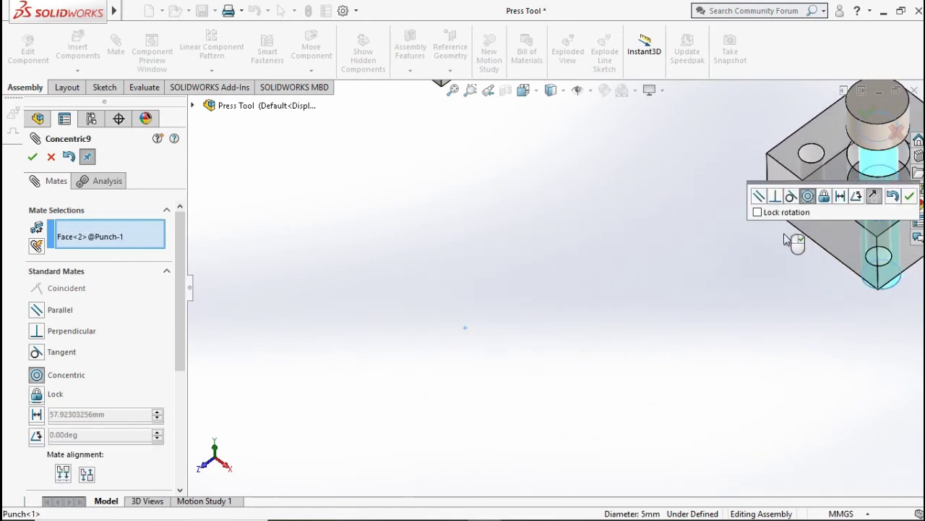
left_click(910, 198)
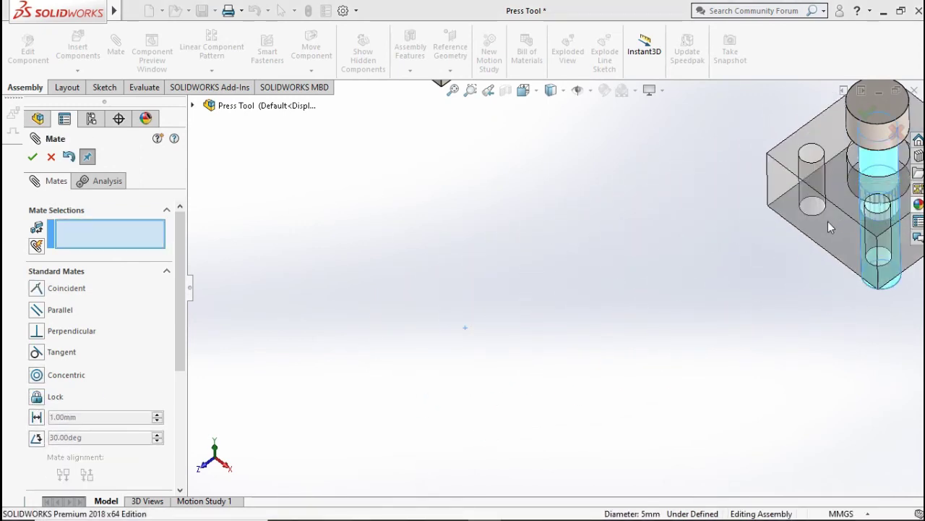
Seat the punch head's shoulder on the Punch Holder's counterbore step with a coincident mate
scroll(827, 221, "up", 3)
scroll(714, 220, "down", 3)
scroll(576, 237, "down", 2)
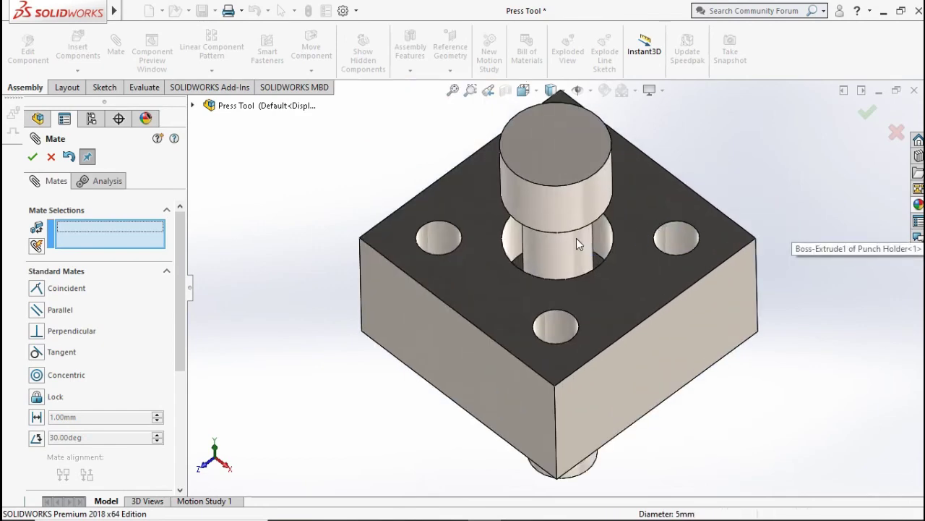
mouse_move(576, 238)
middle_mouse_down()
mouse_move(598, 227)
mouse_move(597, 215)
mouse_move(603, 403)
mouse_move(611, 273)
middle_mouse_up()
left_click(606, 205)
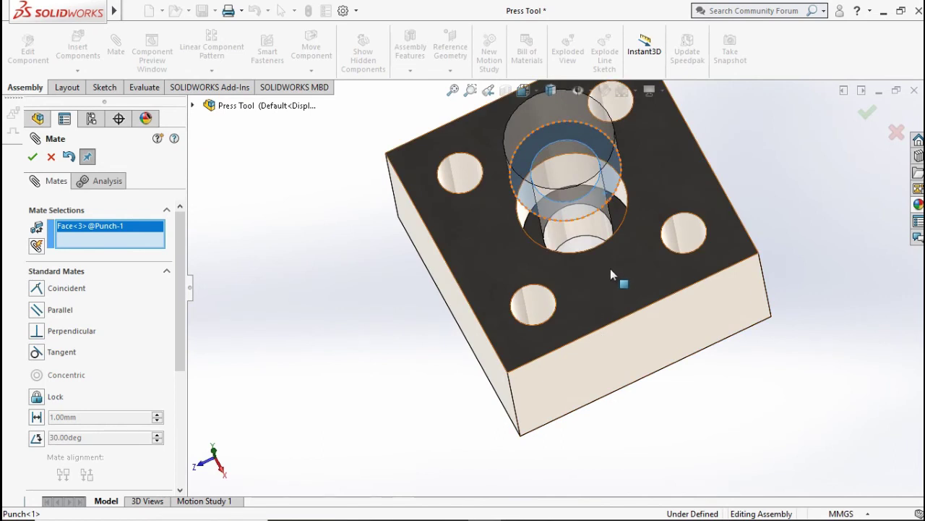
left_click(609, 210)
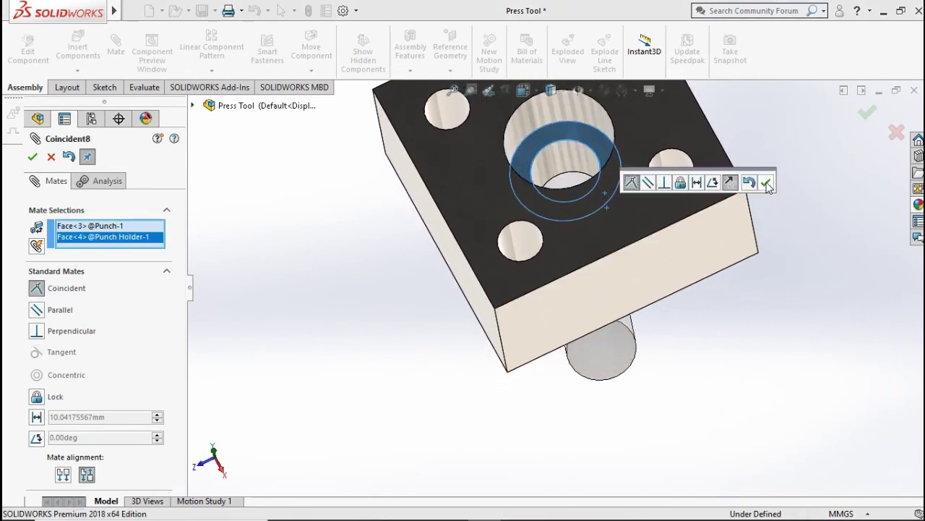
left_click(767, 185)
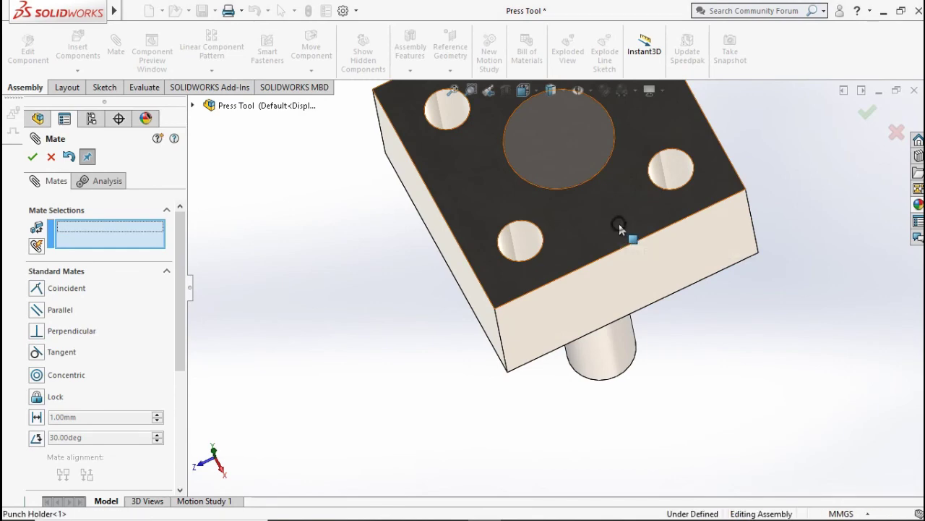
Mate the Punch Holder's top face coincident with the punch head face
left_click(644, 251)
scroll(644, 250, "up", 3)
scroll(672, 280, "up", 3)
scroll(723, 245, "down", 2)
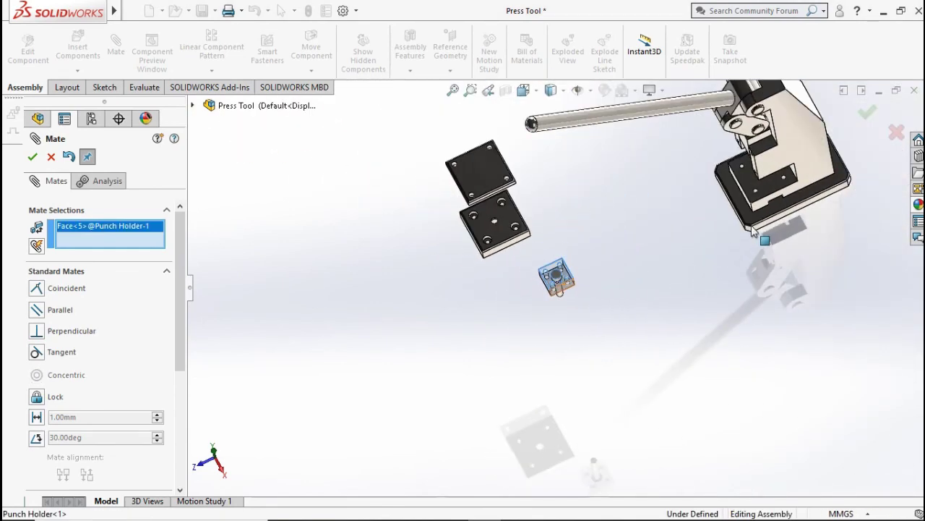
scroll(714, 166, "down", 3)
mouse_move(713, 166)
middle_mouse_down()
mouse_move(647, 145)
mouse_move(547, 207)
mouse_move(556, 318)
middle_mouse_up()
scroll(647, 144, "down", 4)
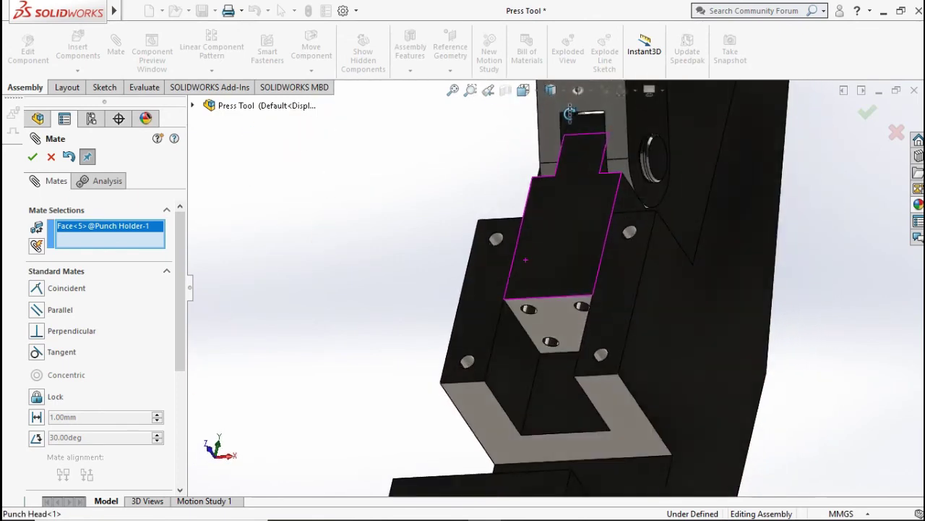
left_click(557, 325)
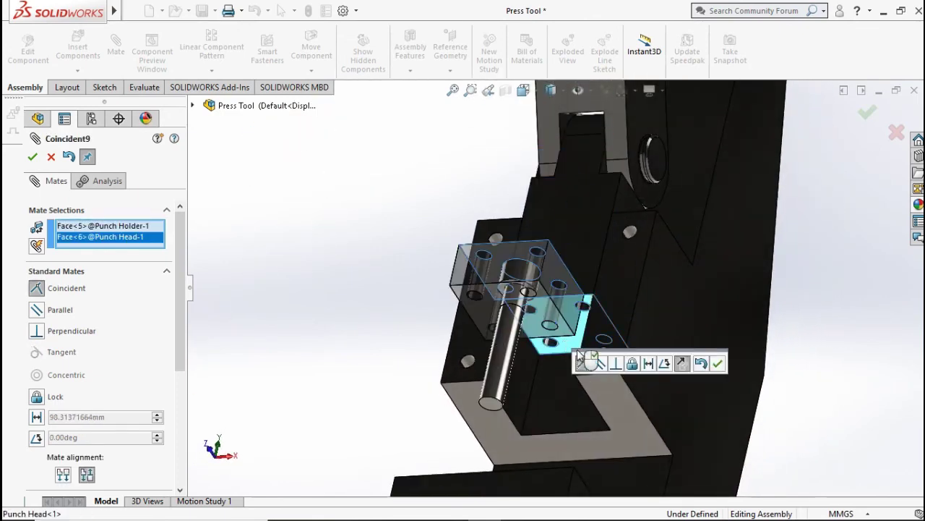
left_click(717, 363)
Add two more coincident mates aligning punch head and Punch Holder side faces
scroll(584, 259, "down", 2)
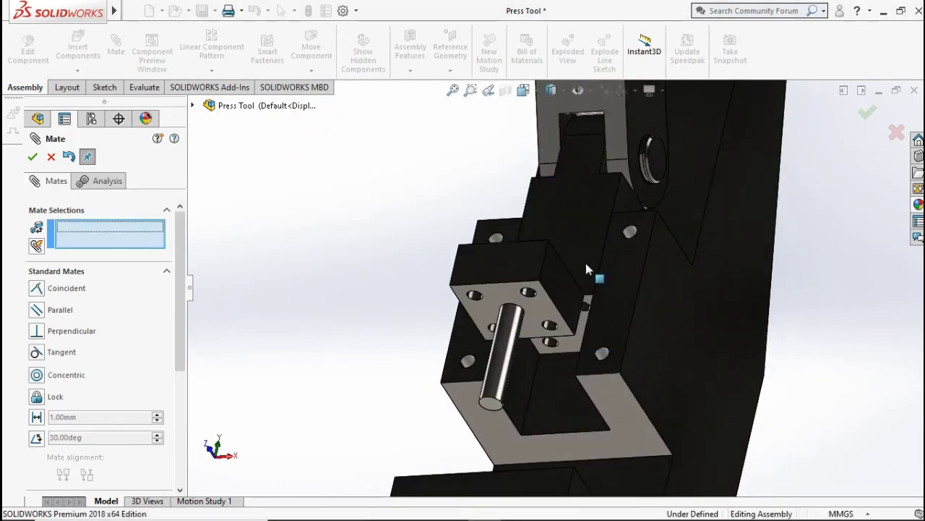
scroll(583, 259, "down", 2)
scroll(572, 306, "down", 2)
middle_click_drag(572, 306, 519, 350)
left_click(518, 350)
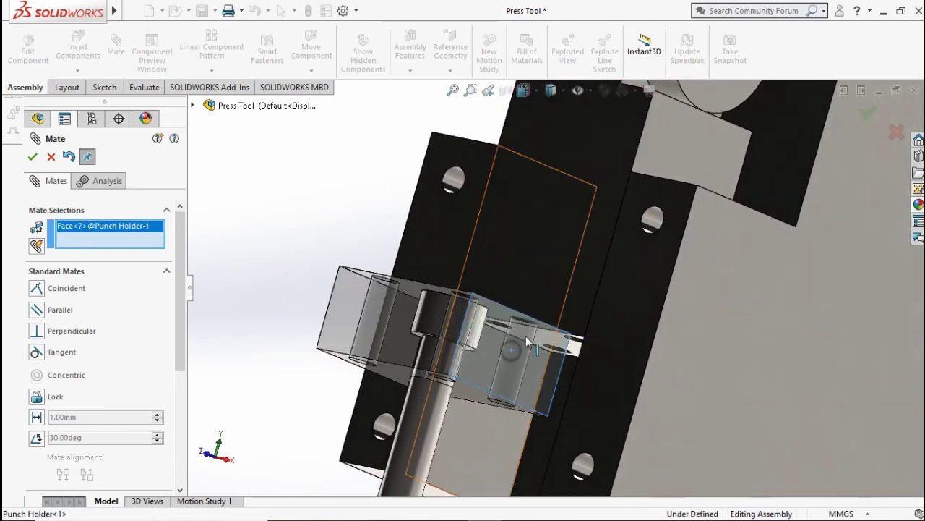
left_click(672, 149)
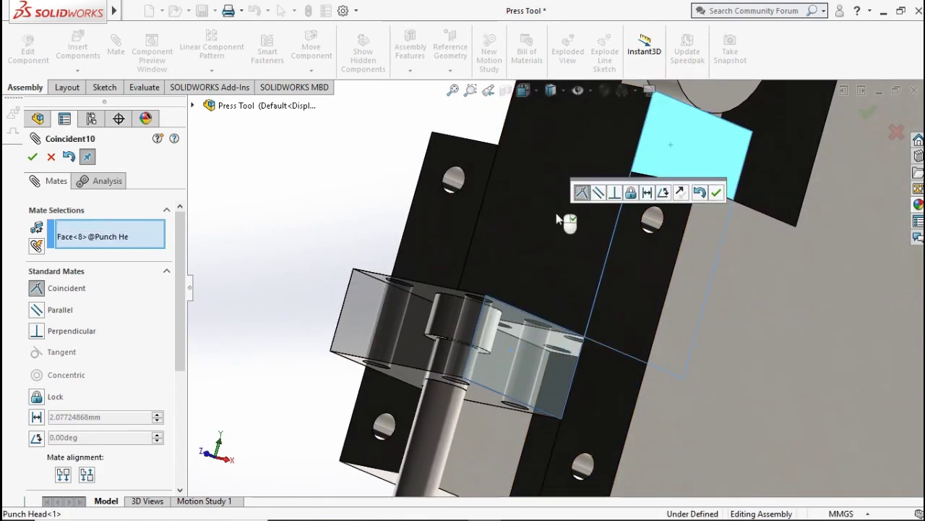
left_click(718, 191)
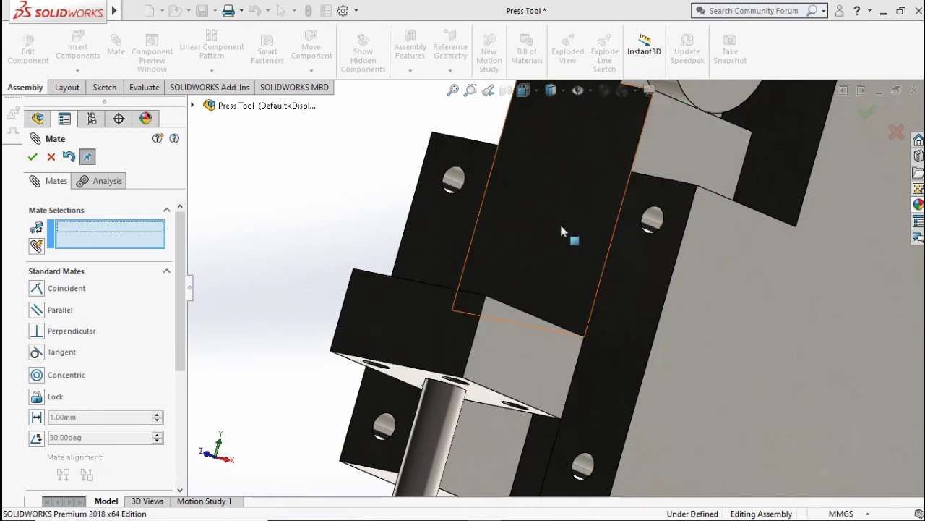
left_click(436, 311)
left_click(433, 309)
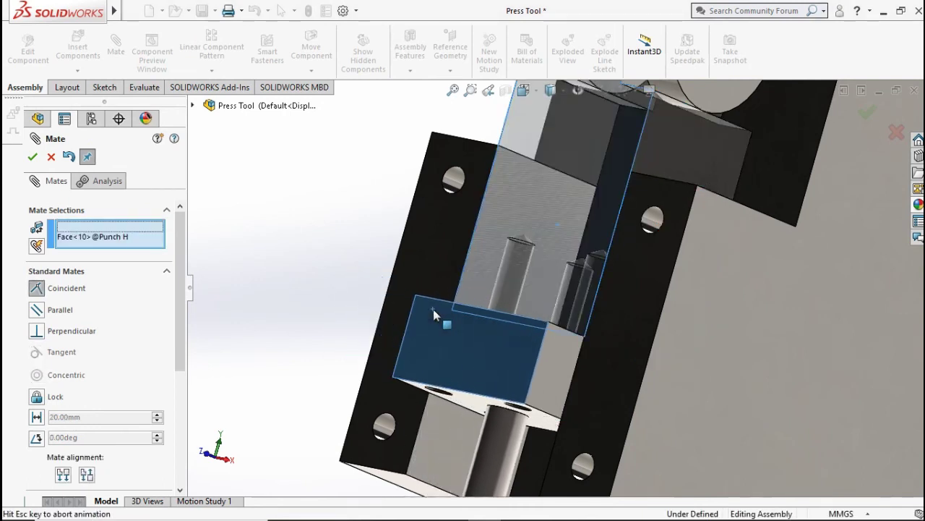
left_click(416, 333)
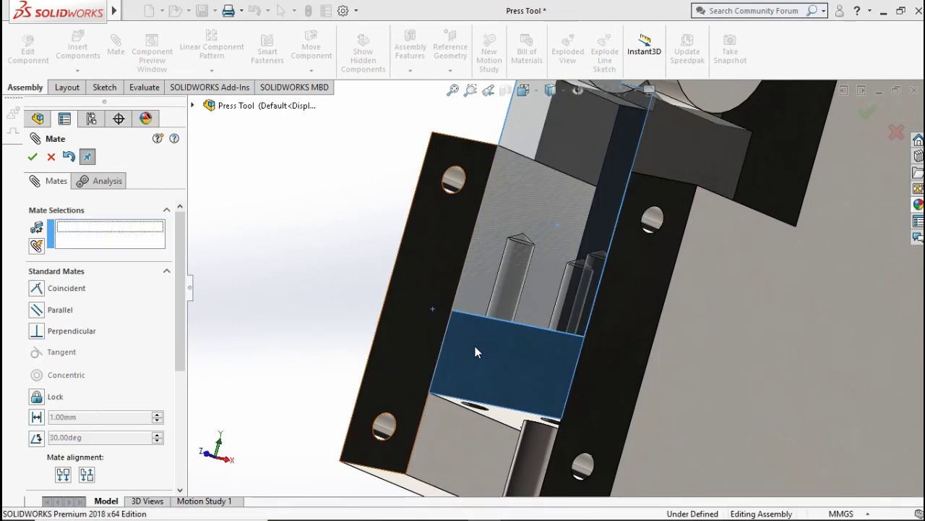
scroll(502, 361, "up", 5)
Mate the Retaining Plate's back face coincident with the Holder's front face
scroll(478, 355, "up", 3)
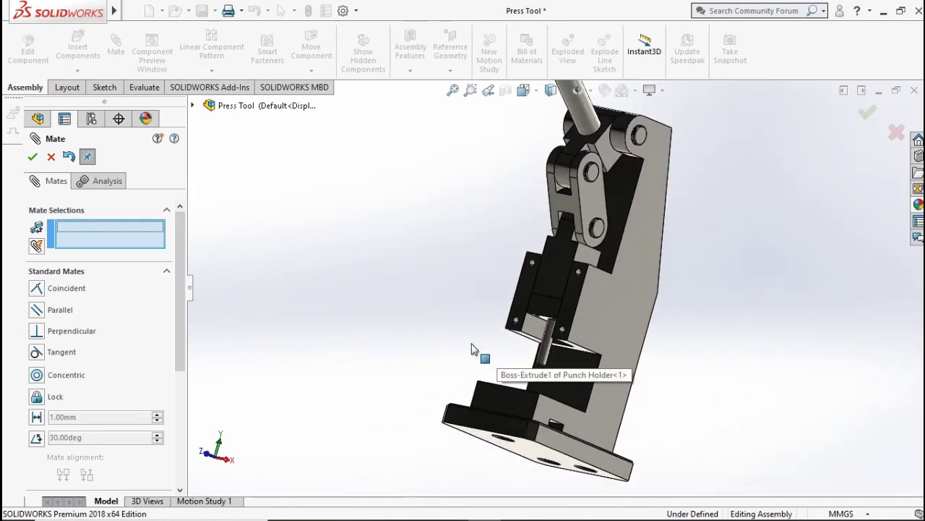
middle_click_drag(475, 351, 479, 220)
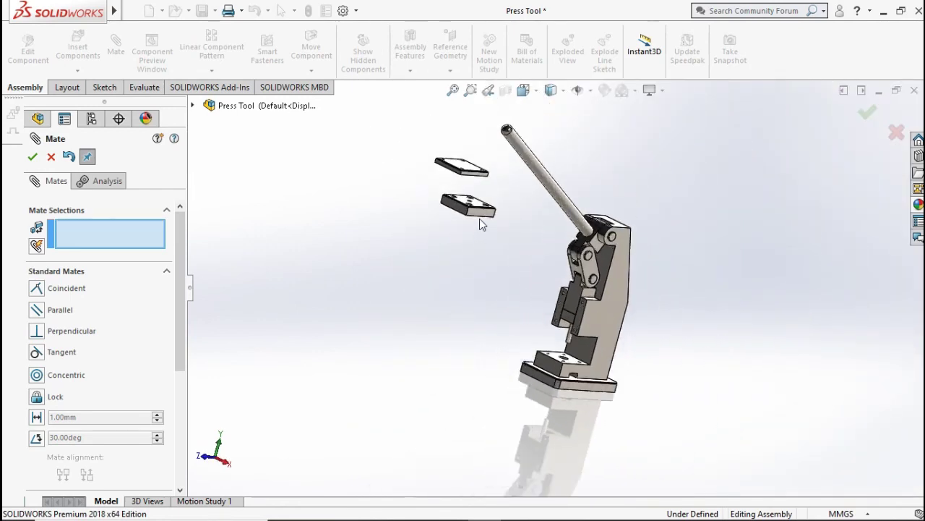
scroll(564, 227, "down", 2)
scroll(585, 273, "up", 2)
middle_click_drag(585, 274, 530, 318)
scroll(530, 318, "down", 2)
scroll(460, 269, "down", 1)
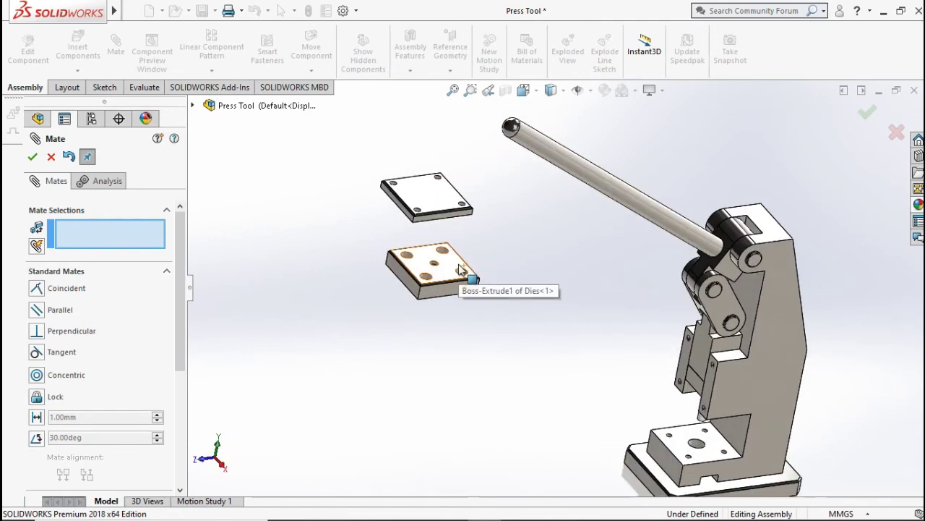
scroll(484, 250, "down", 2)
mouse_move(477, 221)
middle_mouse_down()
mouse_move(459, 135)
mouse_move(444, 213)
middle_mouse_up()
left_click(445, 213)
scroll(579, 280, "up", 3)
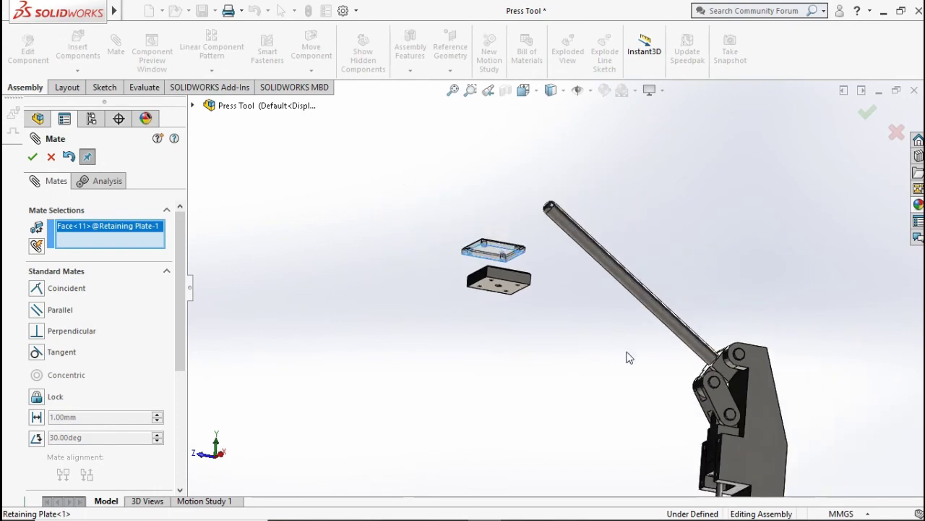
mouse_move(626, 355)
middle_mouse_down()
mouse_move(702, 434)
mouse_move(571, 372)
mouse_move(592, 334)
middle_mouse_up()
scroll(702, 434, "down", 2)
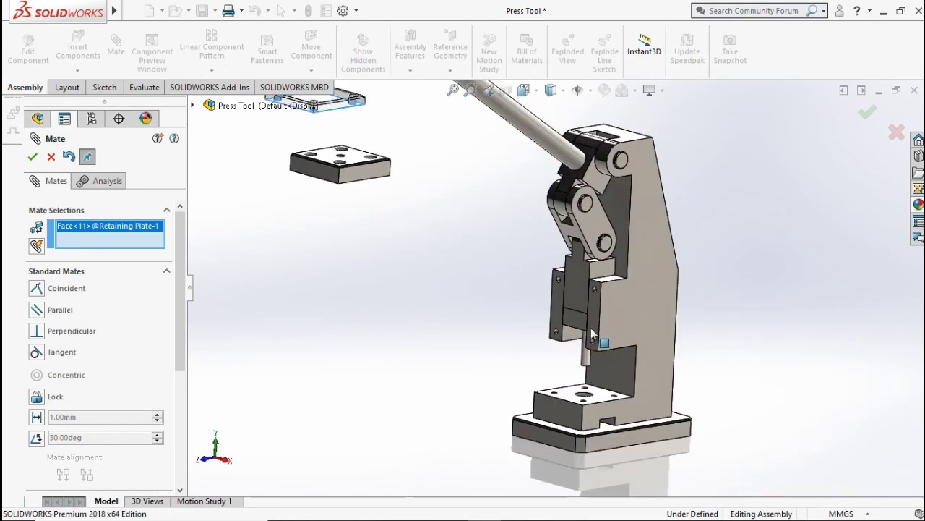
left_click(593, 325)
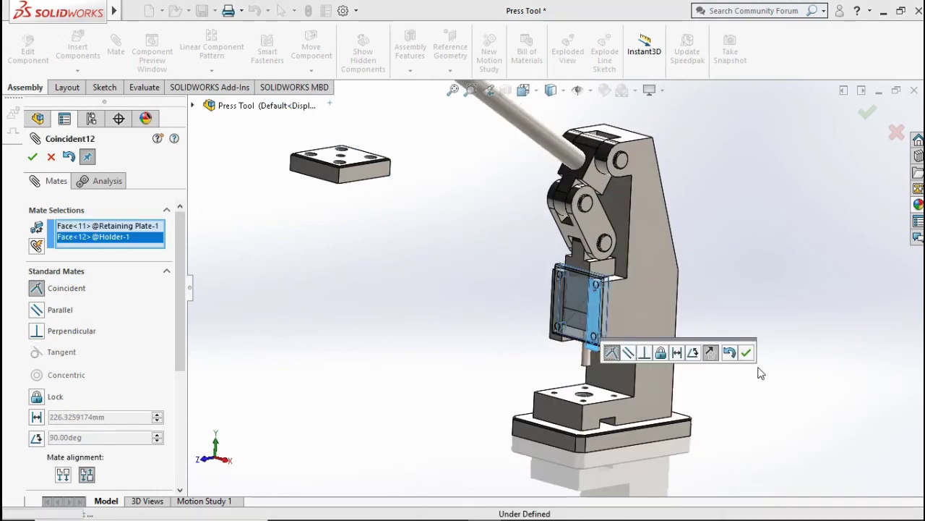
left_click(746, 353)
Align the Retaining Plate's side face with the Holder's side face
scroll(611, 306, "down", 4)
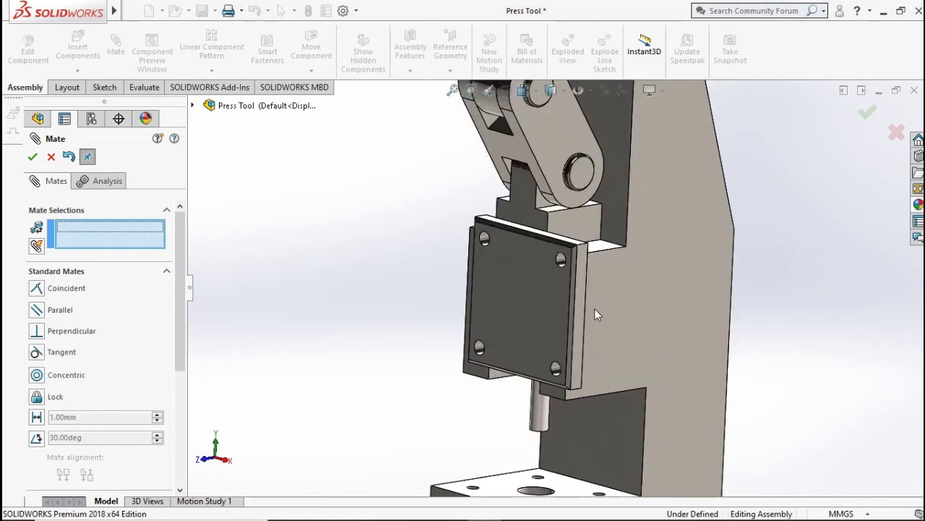
left_click(582, 307)
left_click(600, 305)
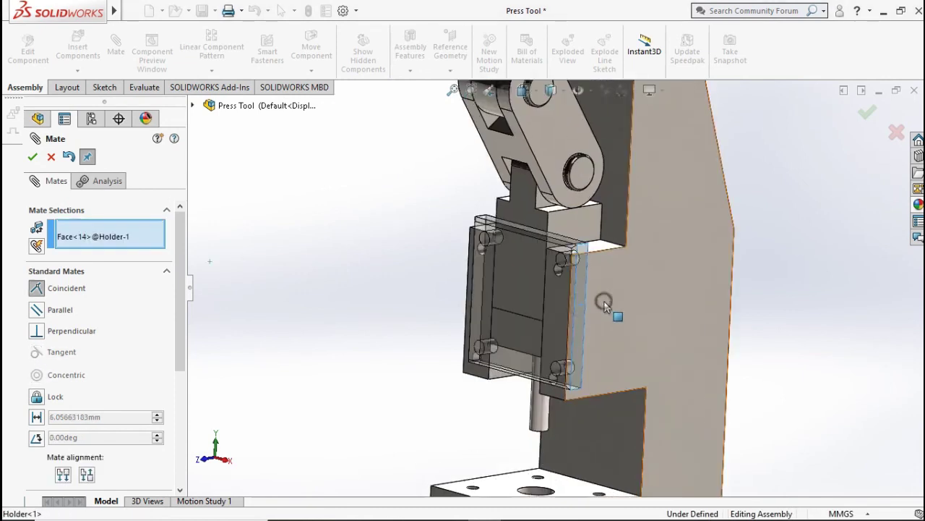
left_click(759, 331)
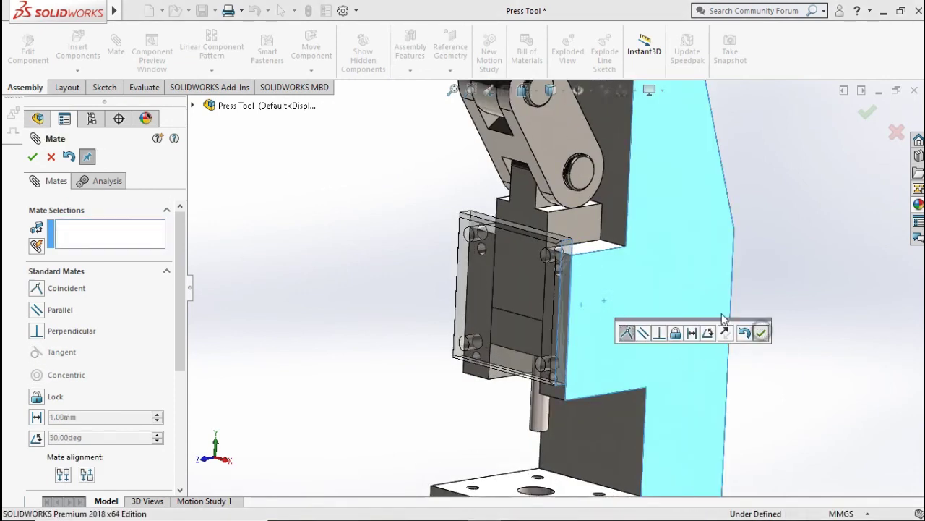
Align the Retaining Plate's top face flush with the Holder's top face
scroll(568, 260, "up", 2)
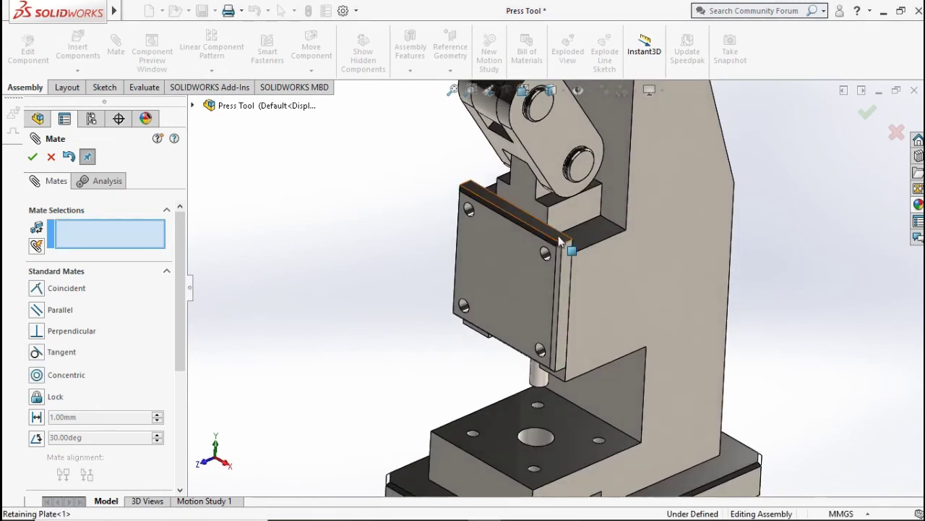
left_click(558, 241)
left_click(582, 238)
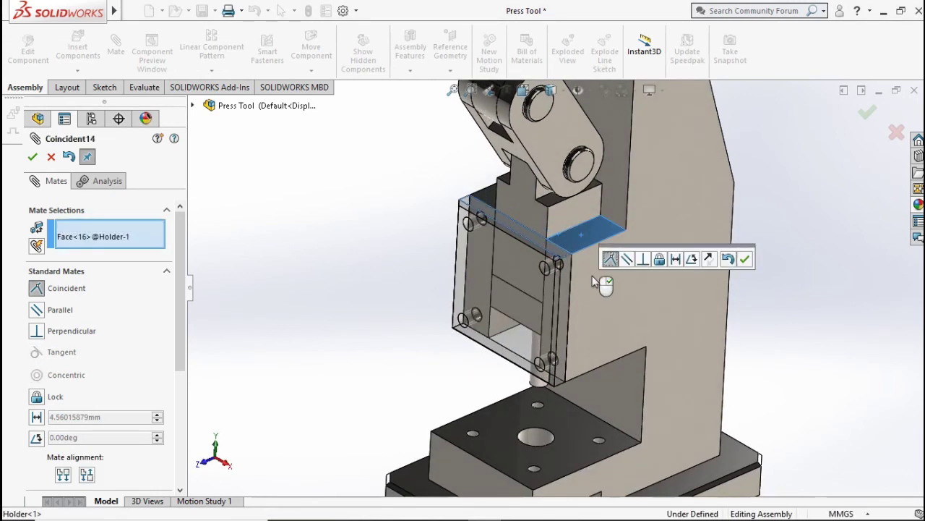
left_click(745, 259)
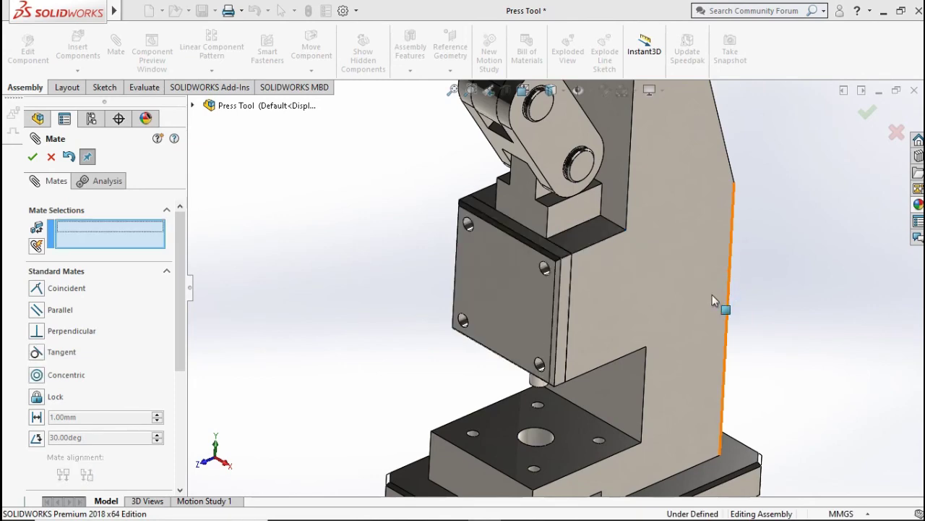
scroll(506, 318, "up", 2)
scroll(474, 308, "up", 1)
scroll(401, 290, "down", 2)
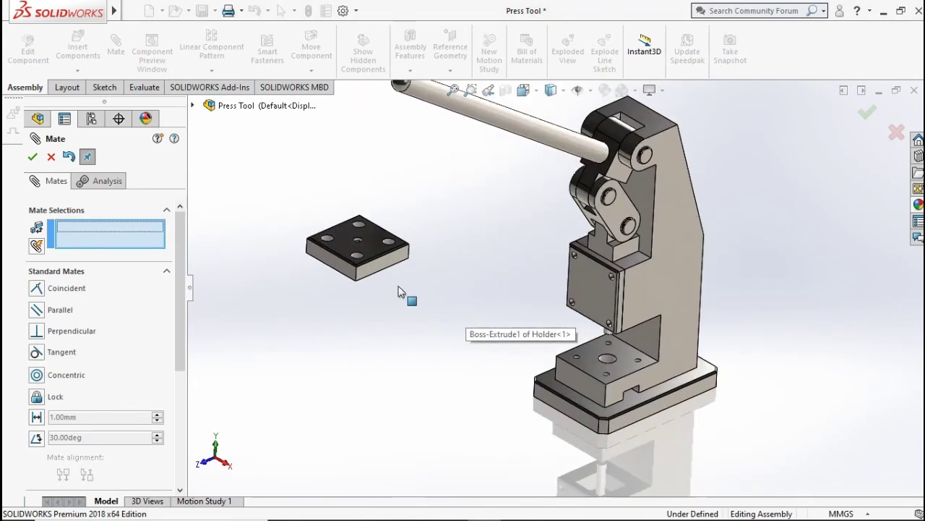
Seat the die block's bottom face on the Holder with a coincident mate
left_click(582, 354)
mouse_move(417, 340)
middle_mouse_down()
mouse_move(398, 258)
mouse_move(371, 221)
mouse_move(461, 237)
middle_mouse_up()
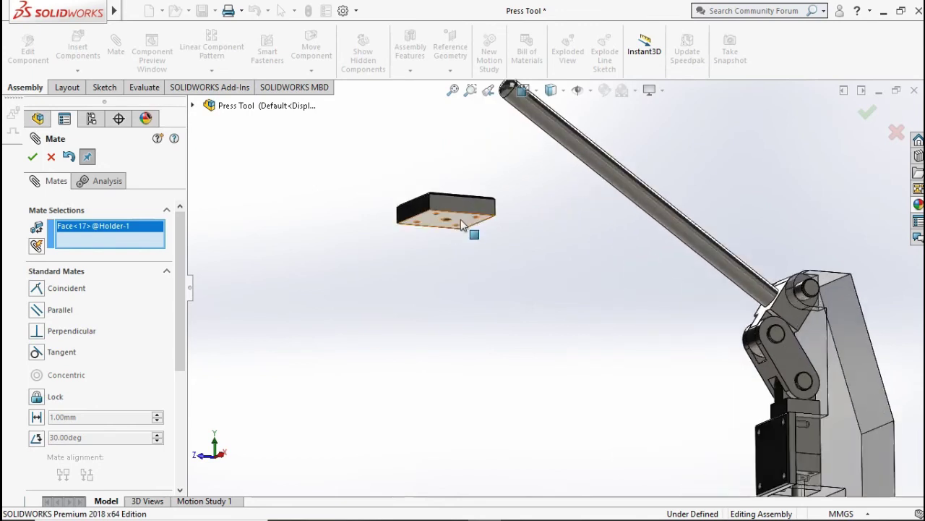
left_click(460, 219)
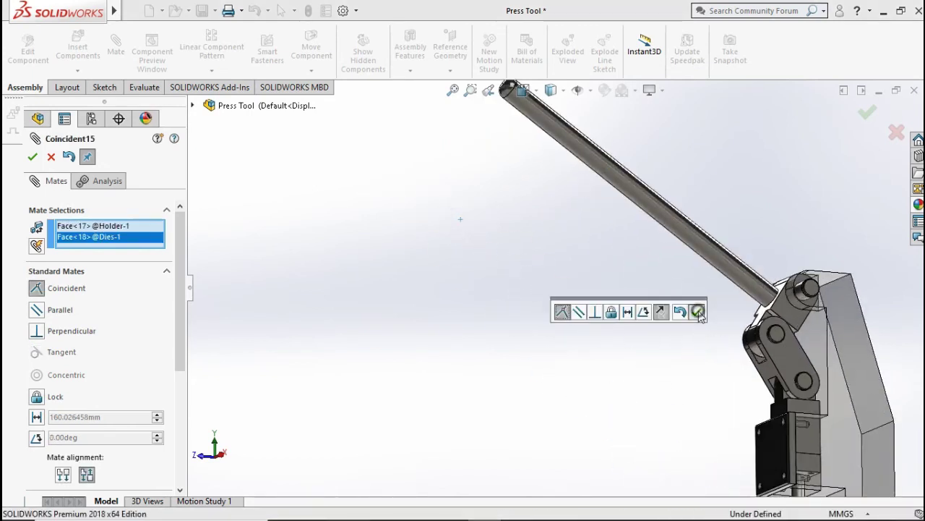
left_click(699, 311)
Align the die block's side face with the Holder's side face
scroll(649, 413, "up", 3)
scroll(648, 414, "down", 2)
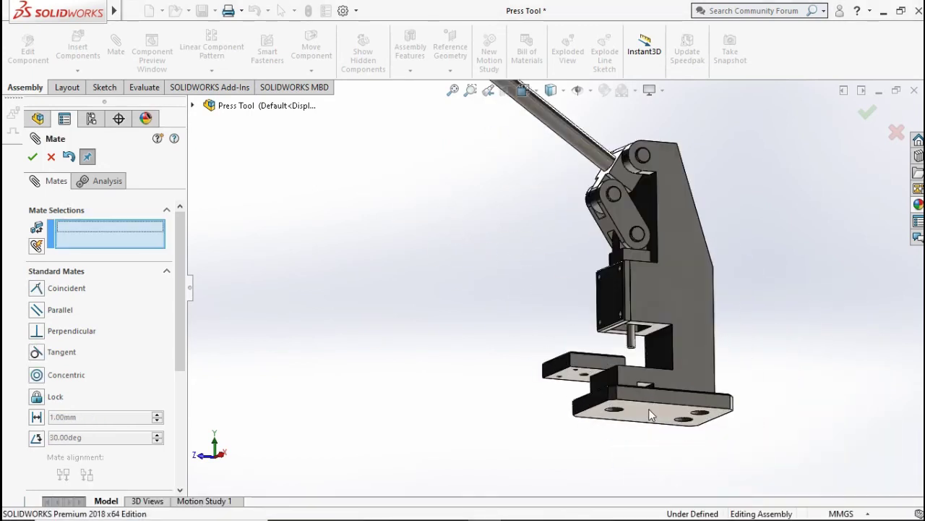
scroll(649, 409, "down", 2)
scroll(640, 398, "down", 2)
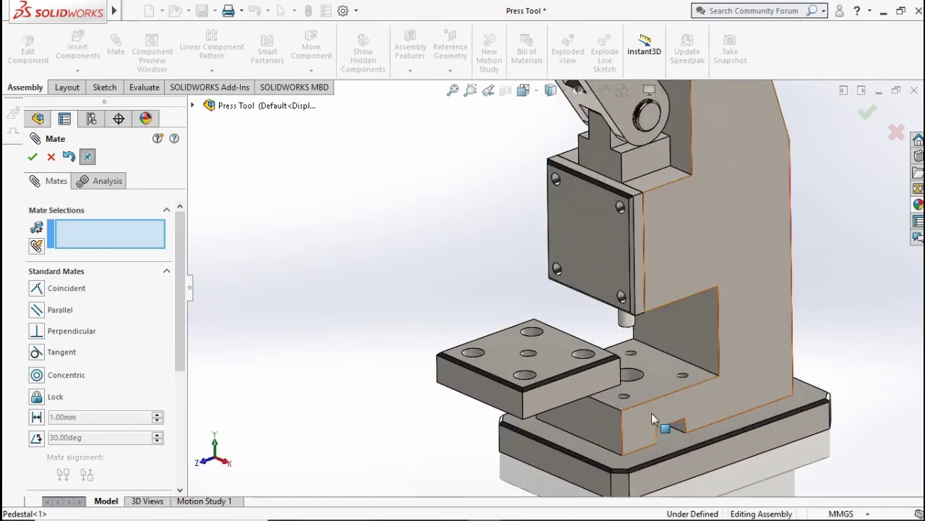
left_click(651, 413)
left_click(584, 385)
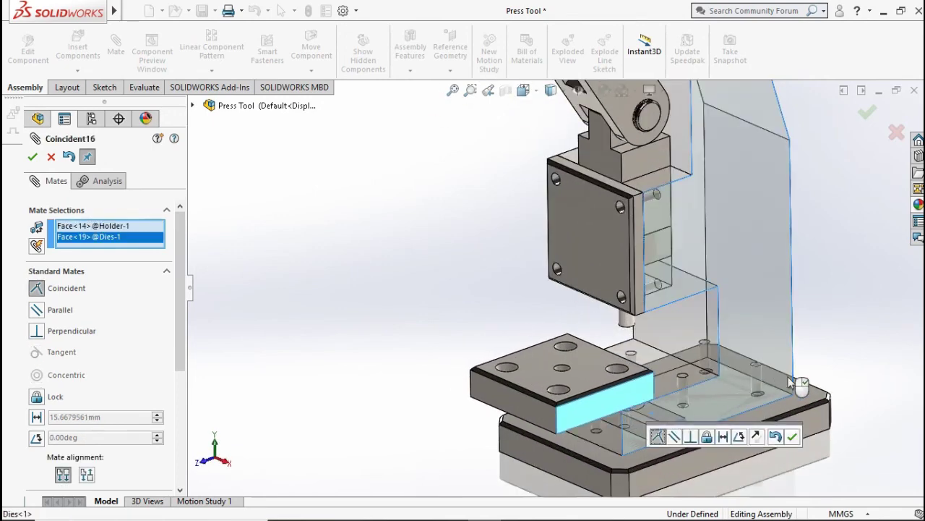
left_click(793, 436)
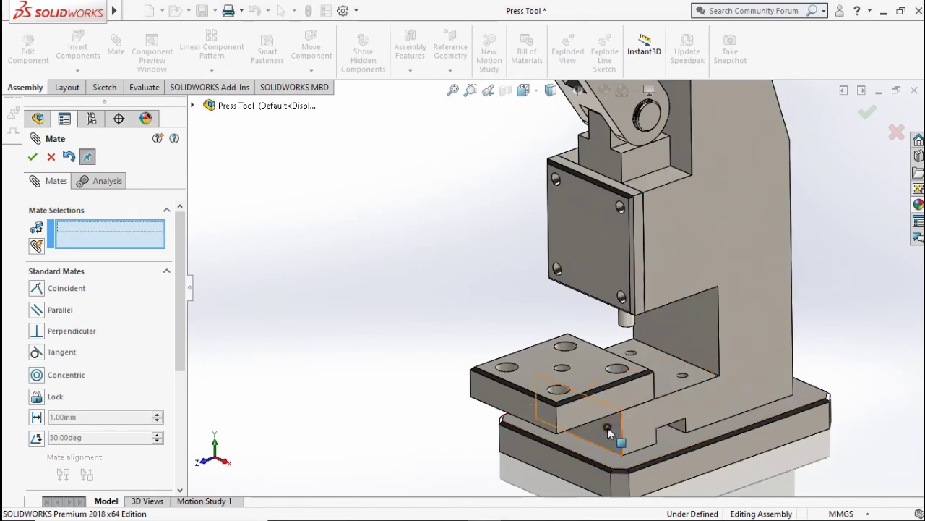
Align the die's front face with the Holder's front face
left_click(537, 433)
left_click(535, 408)
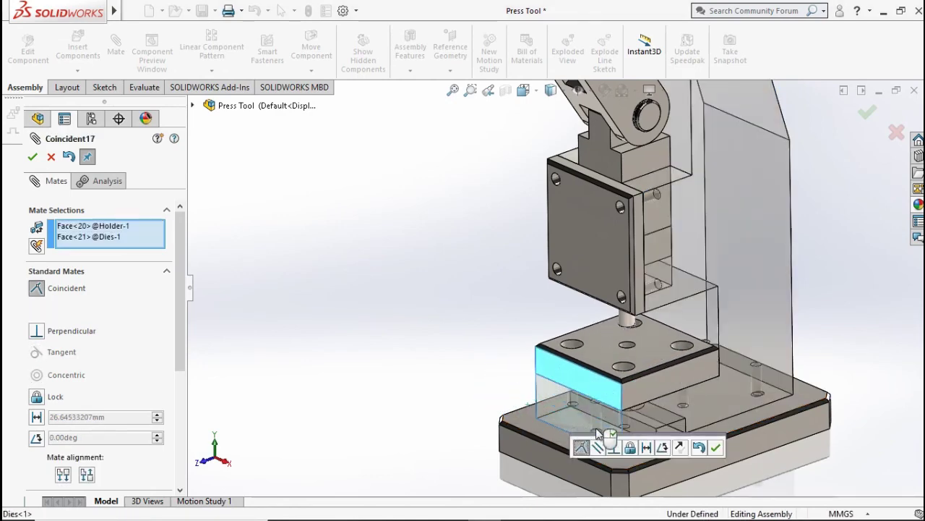
left_click(715, 447)
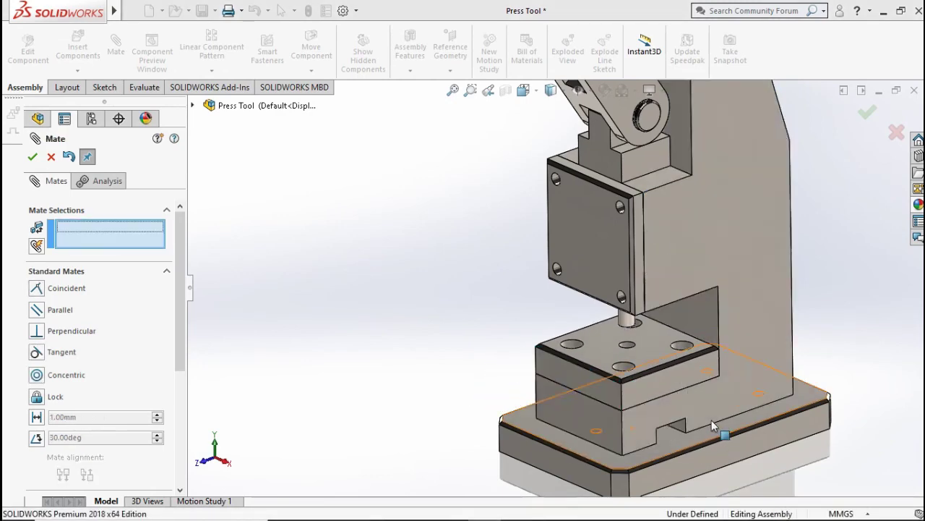
scroll(703, 399, "up", 3)
scroll(665, 381, "up", 2)
scroll(629, 332, "up", 3)
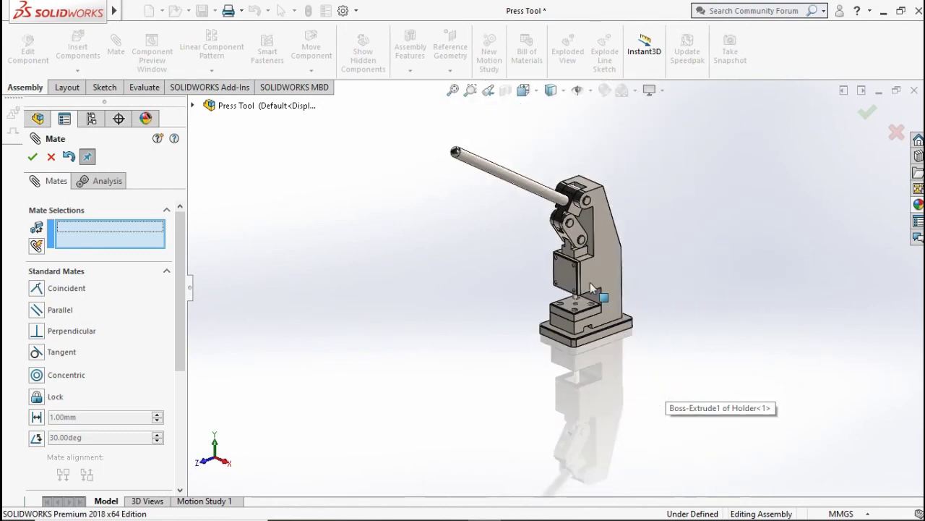
scroll(590, 287, "down", 2)
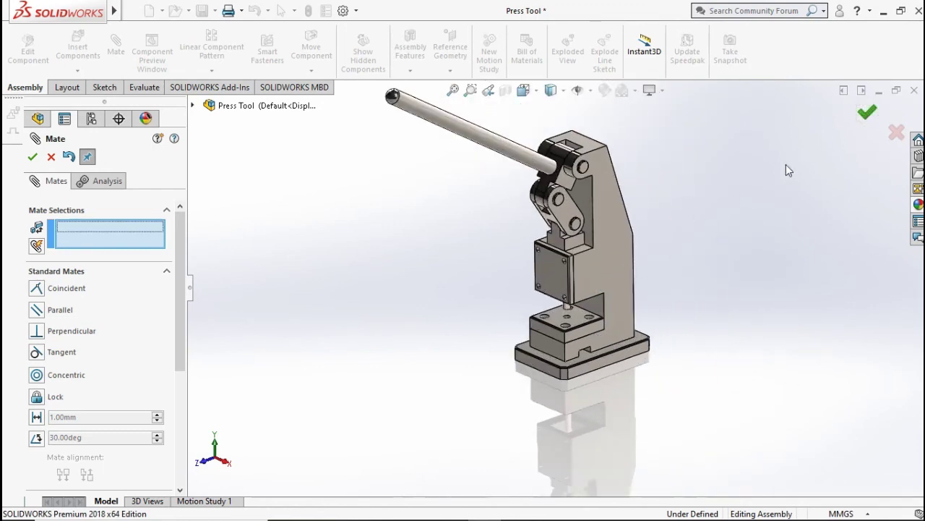
Finish mating and drag the punch head to test the mechanism
left_click(867, 111)
mouse_move(542, 307)
middle_mouse_down()
mouse_move(663, 289)
mouse_move(641, 350)
mouse_move(528, 318)
mouse_move(676, 299)
mouse_move(554, 297)
mouse_move(626, 241)
mouse_move(702, 305)
mouse_move(483, 293)
middle_mouse_up()
scroll(488, 255, "down", 4)
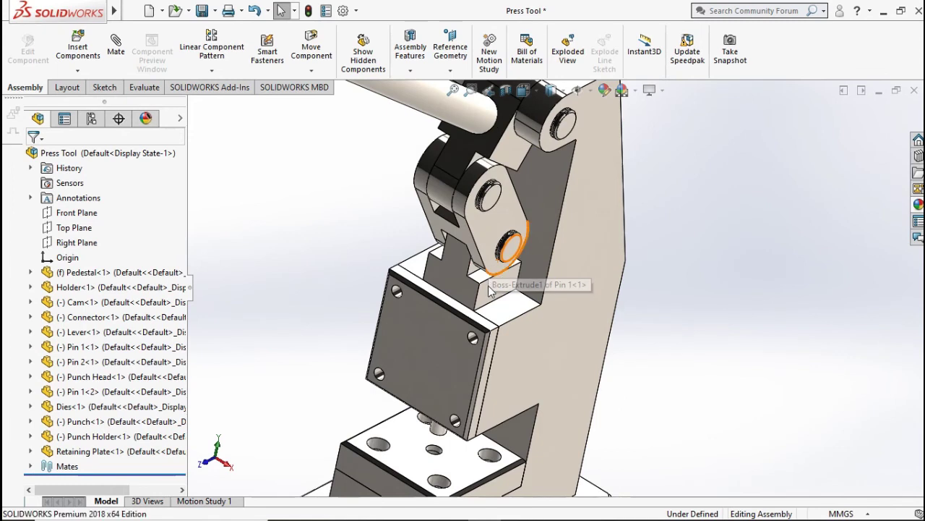
left_click_drag(489, 290, 492, 276)
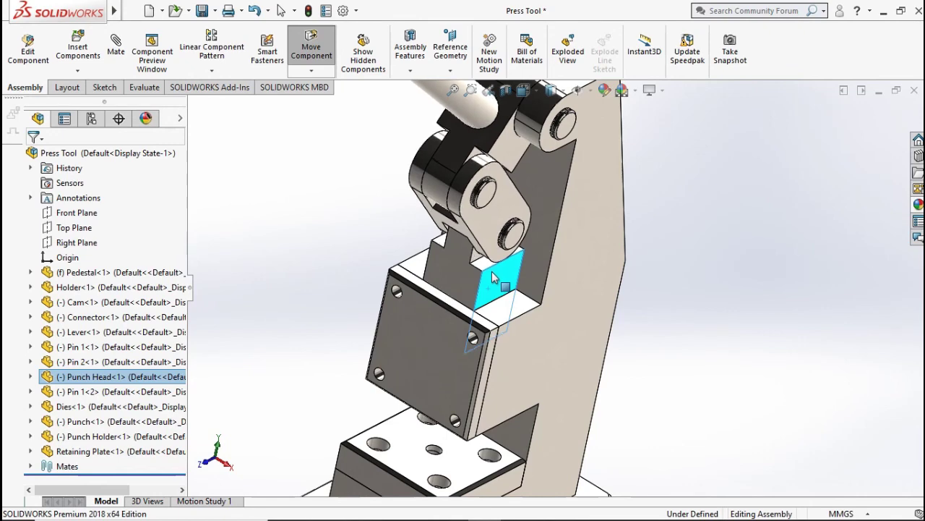
Deselect the punch head and zoom into the punch and die area in isometric view
scroll(492, 275, "up", 3)
mouse_move(575, 267)
middle_mouse_down()
mouse_move(557, 195)
mouse_move(647, 226)
middle_mouse_up()
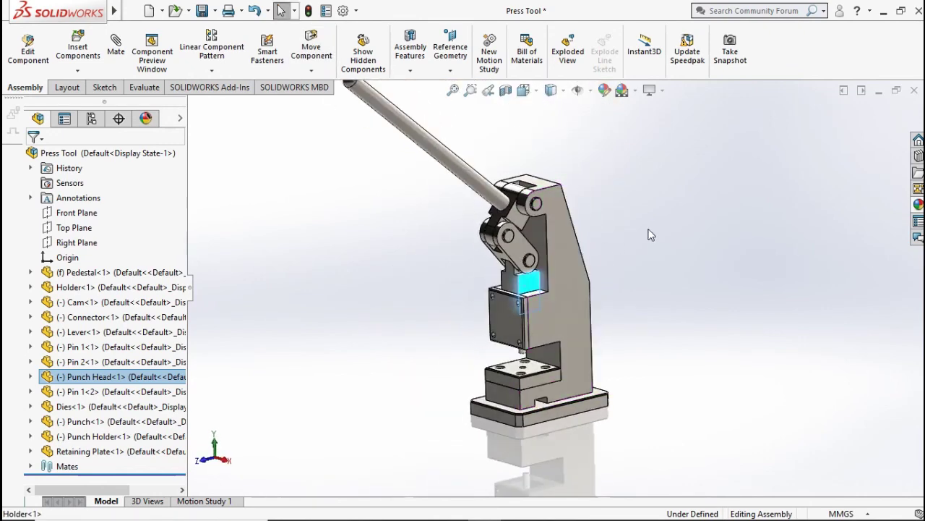
left_click(646, 226)
key("ctrl+7")
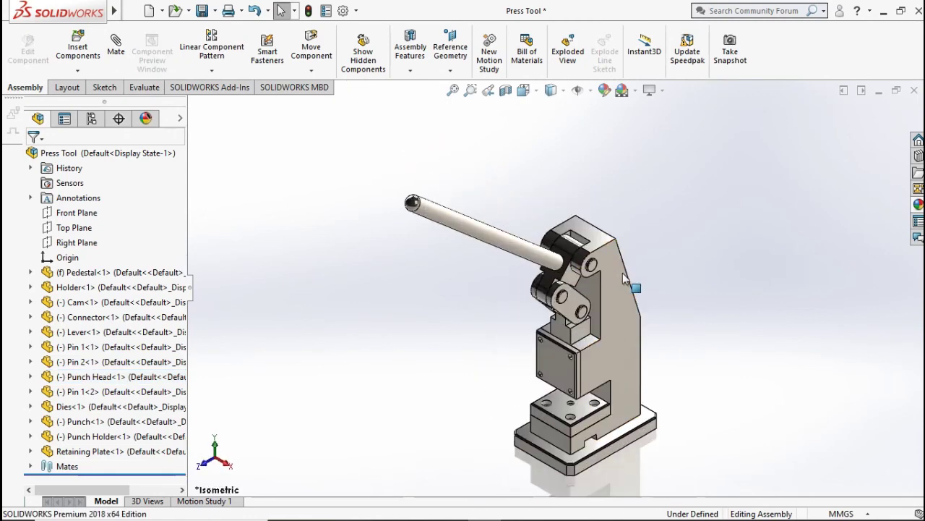
scroll(618, 391, "down", 4)
scroll(618, 392, "down", 1)
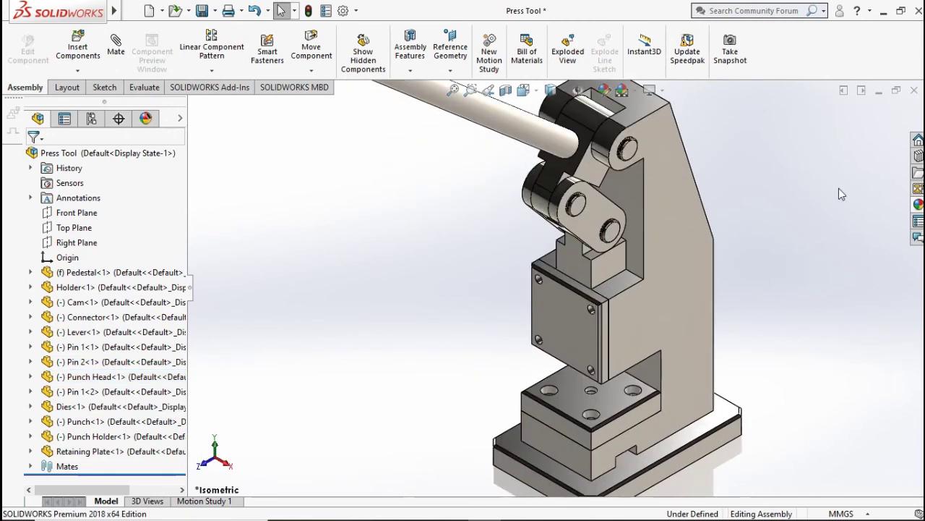
Browse the Design Library Toolbox to ISO > Bolts and Screws > Hexagon Socket Head Screws
left_click(916, 158)
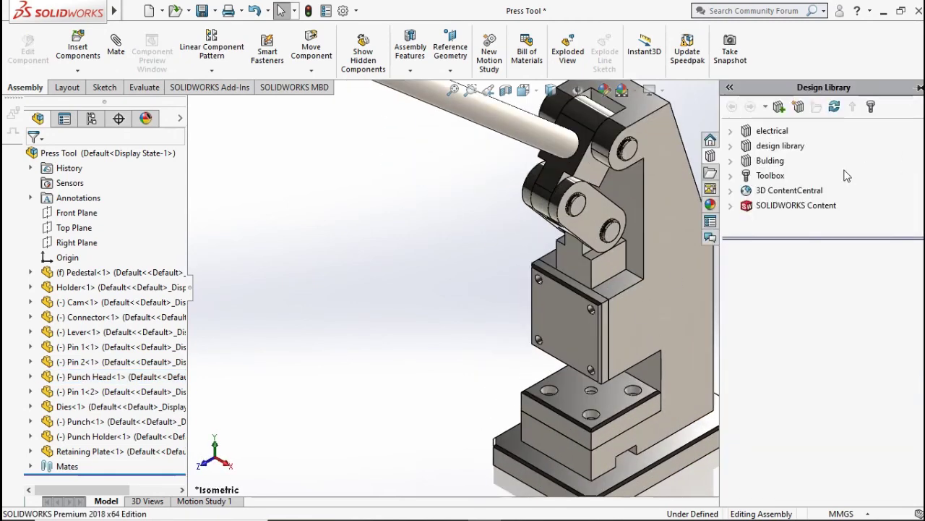
left_click(766, 176)
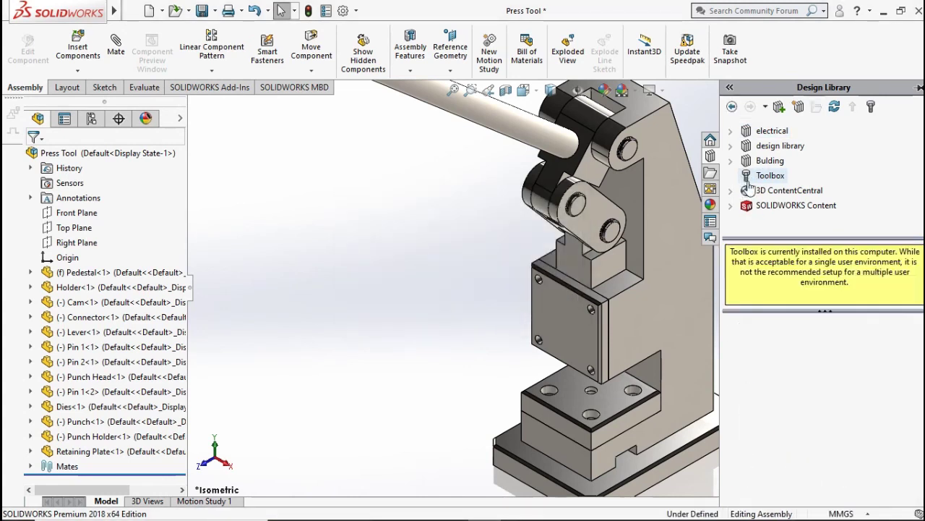
left_click_drag(919, 344, 914, 397)
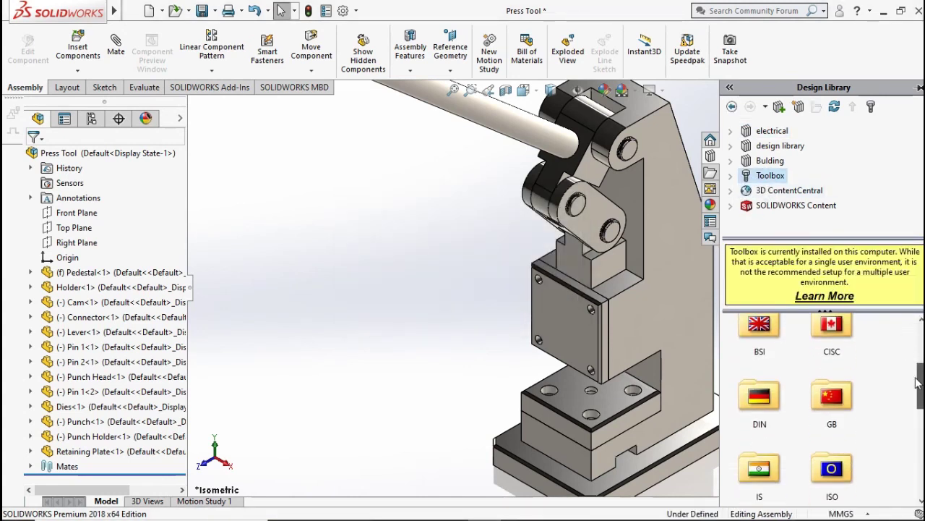
double_click(848, 406)
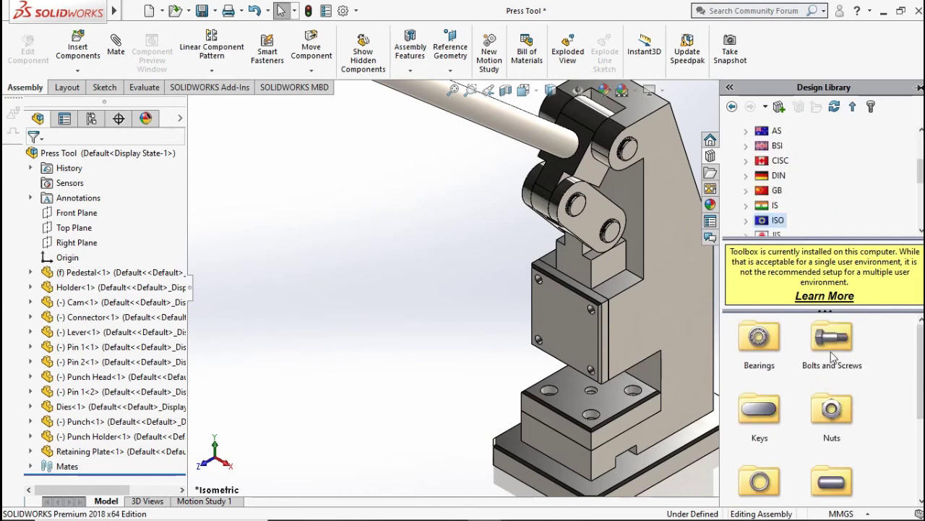
double_click(831, 353)
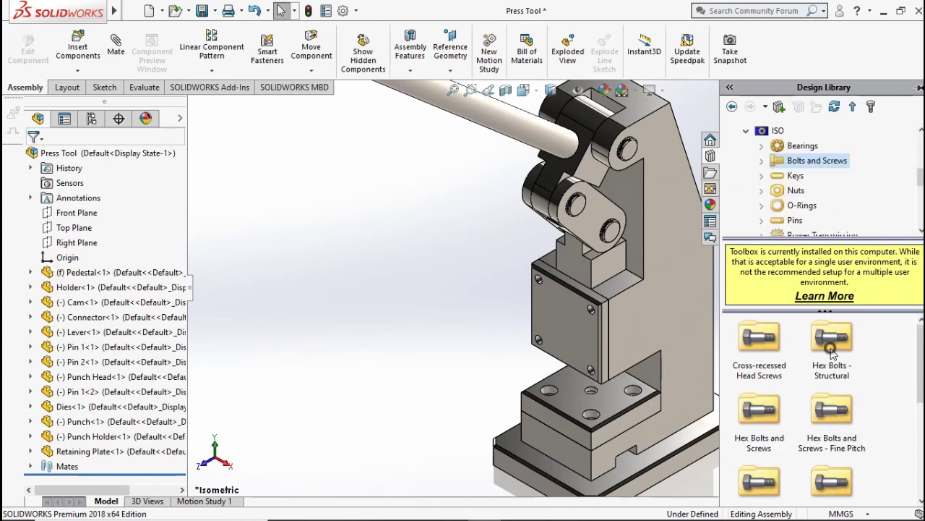
double_click(779, 426)
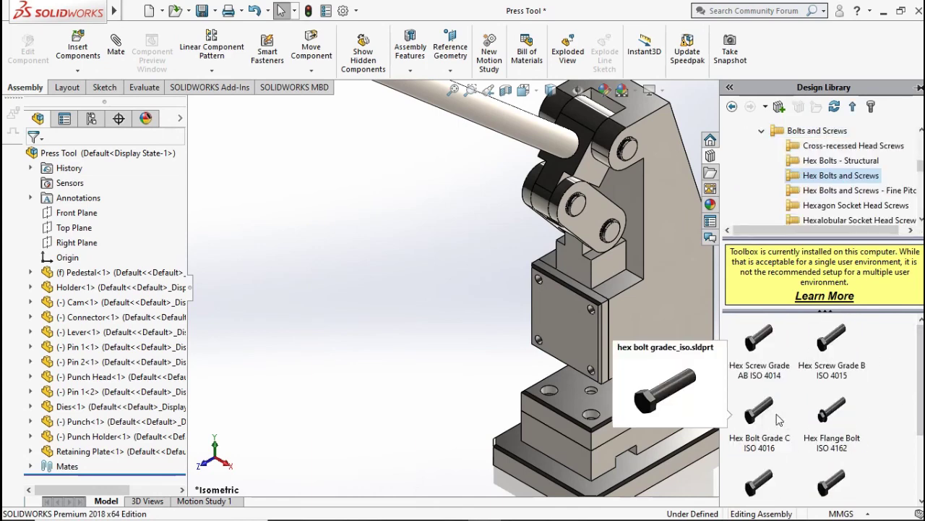
left_click(816, 191)
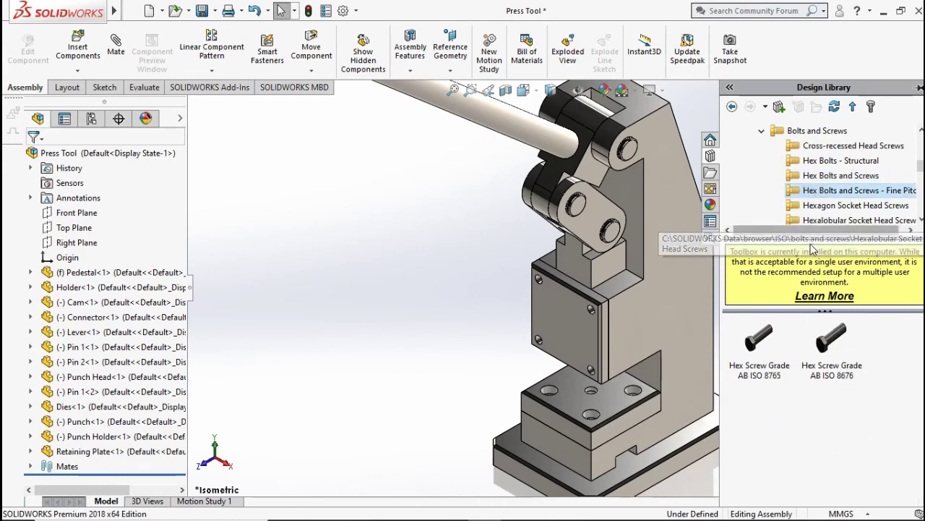
left_click(830, 208)
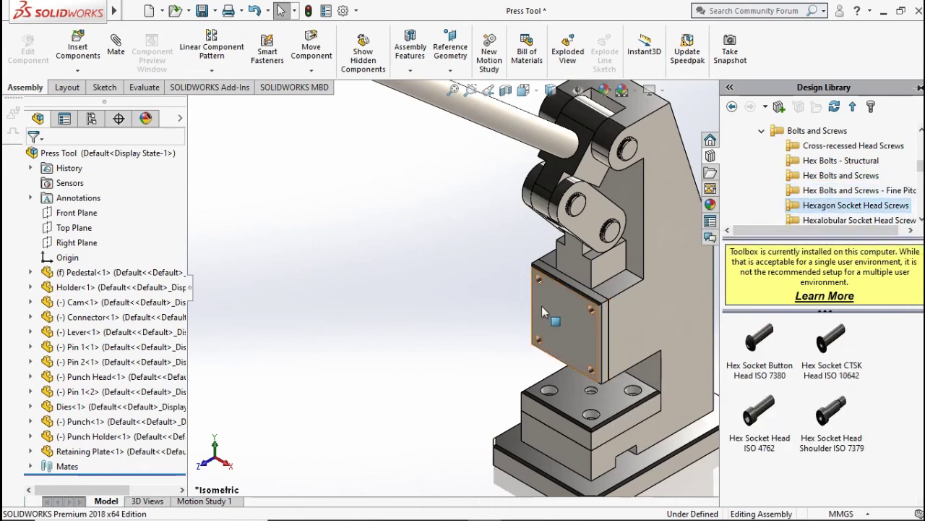
scroll(544, 310, "down", 3)
scroll(550, 311, "down", 3)
scroll(557, 312, "down", 2)
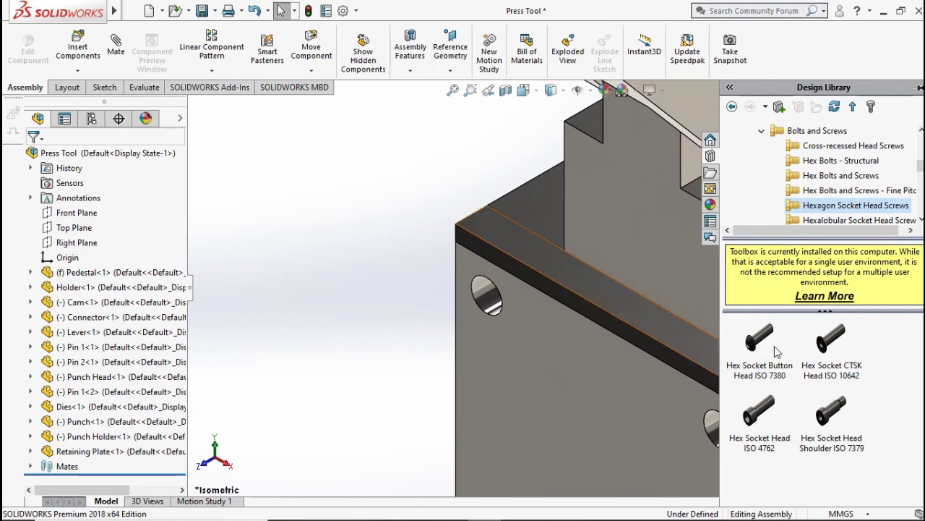
Place an ISO 7380 M3 × 10 button head screw in the retaining plate's first hole
mouse_move(777, 351)
left_mouse_down()
mouse_move(496, 327)
mouse_move(490, 297)
left_mouse_up()
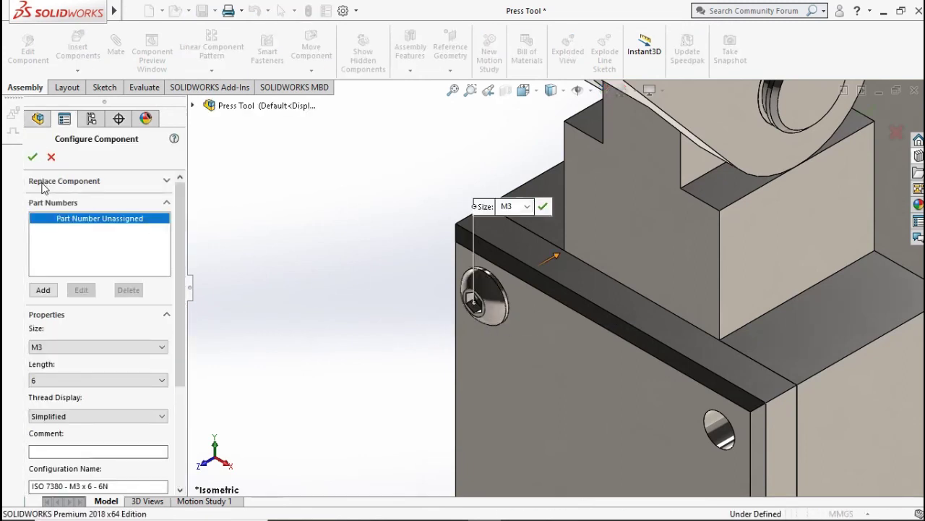
left_click(131, 382)
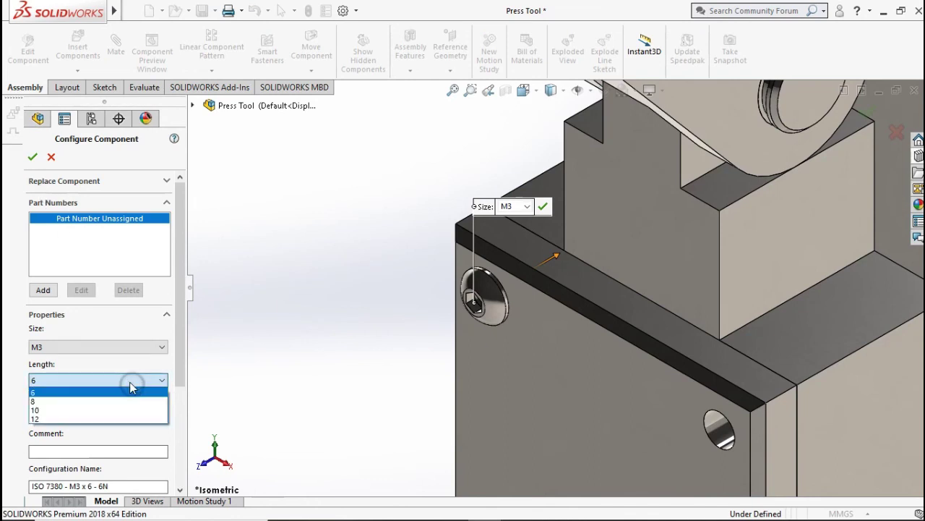
left_click(101, 411)
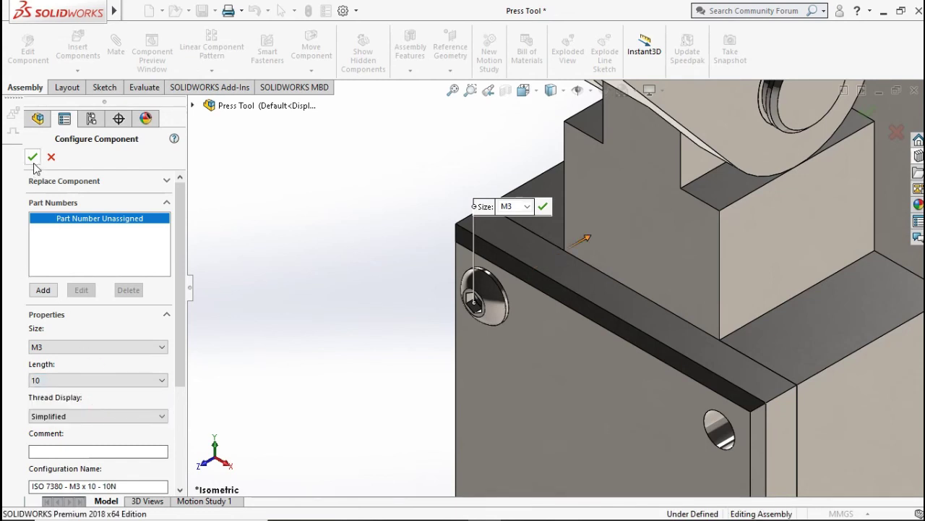
left_click(516, 206)
type("10")
key("Return")
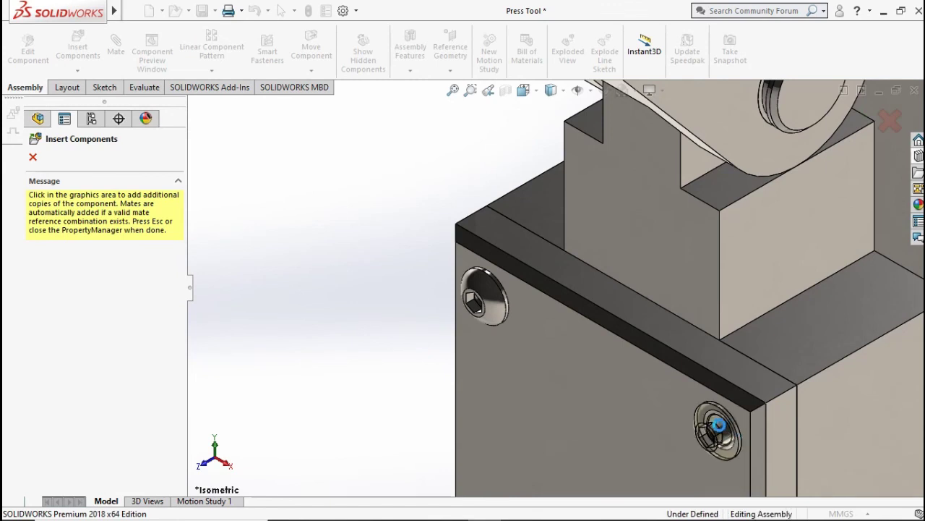
Seat screw copies in the remaining lower-right, lower and lower-left retaining-plate holes
left_click(689, 429)
mouse_move(682, 429)
middle_mouse_down("ctrl")
mouse_move(664, 144)
mouse_move(642, 114)
middle_mouse_up("ctrl")
scroll(694, 448, "down", 3)
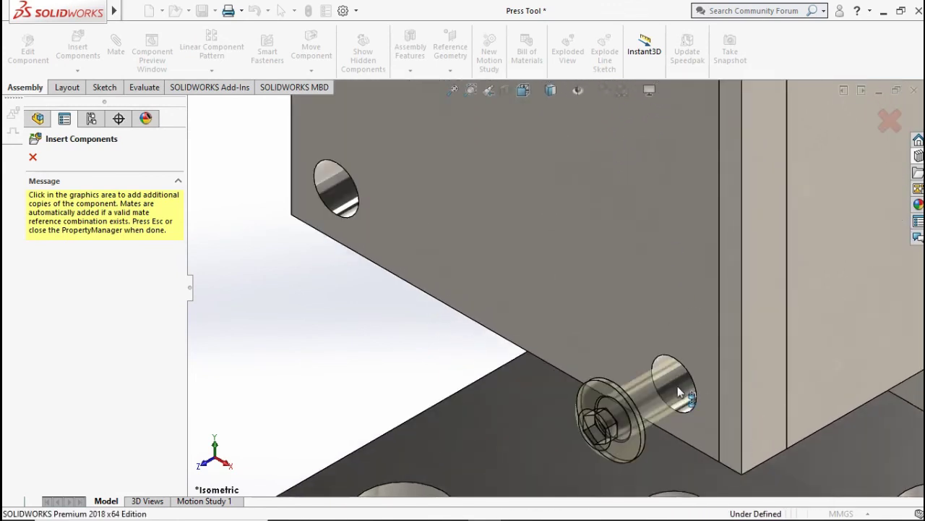
left_click(679, 383)
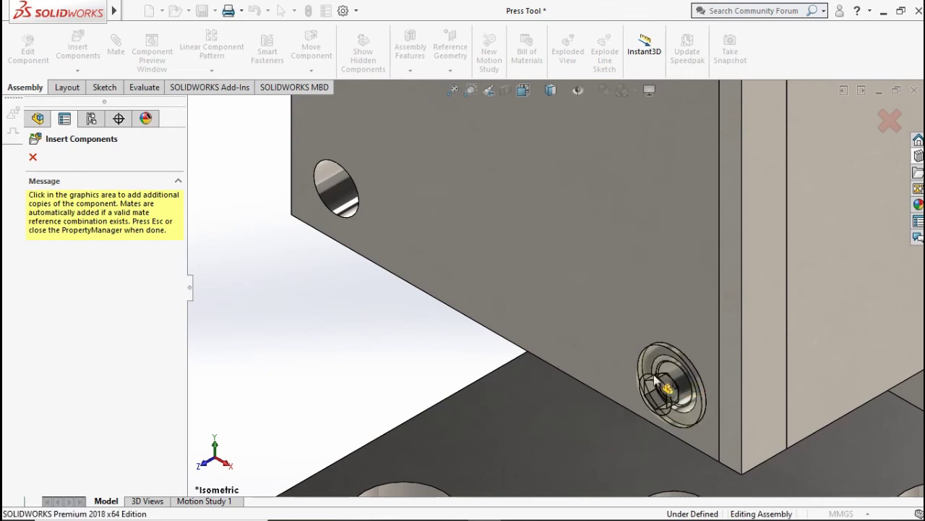
mouse_move(507, 330)
middle_mouse_down("ctrl")
mouse_move(475, 340)
mouse_move(571, 455)
middle_mouse_up("ctrl")
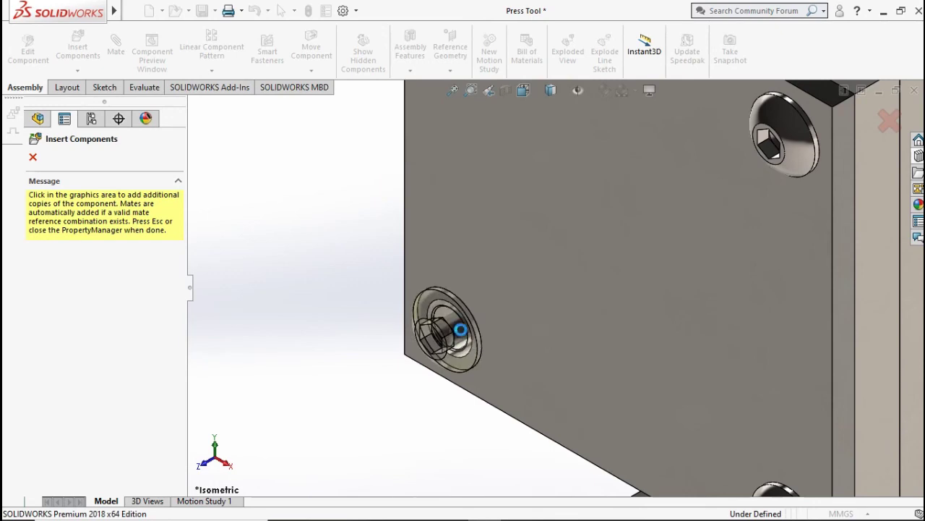
left_click(502, 361)
scroll(618, 405, "up", 3)
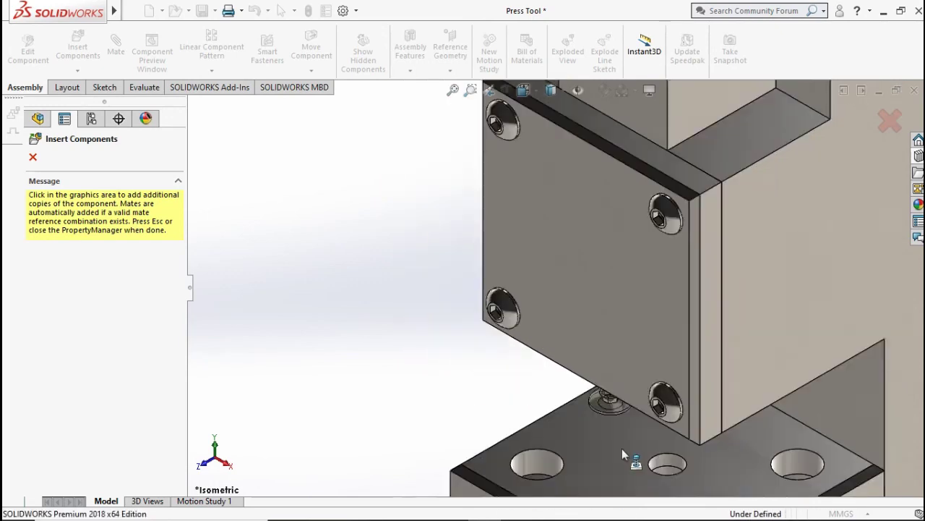
scroll(622, 448, "up", 2)
scroll(599, 418, "up", 2)
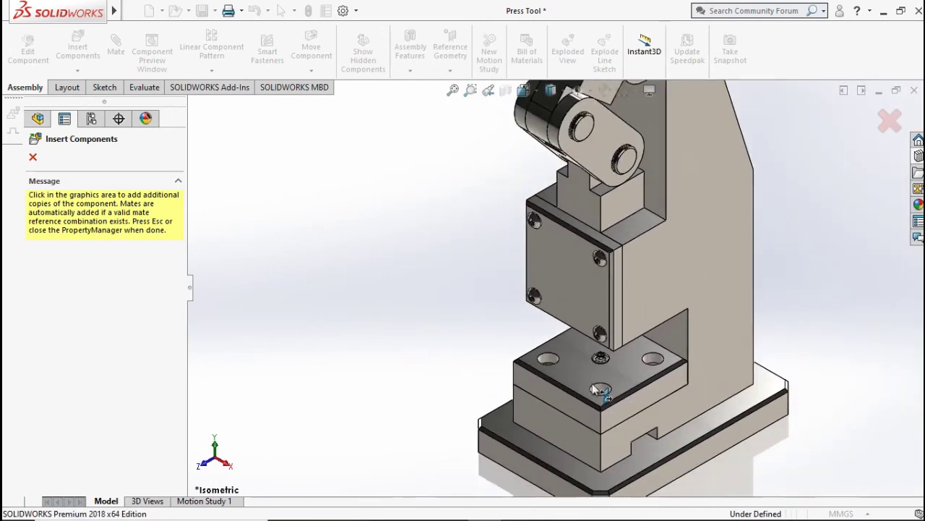
scroll(595, 389, "down", 3)
scroll(564, 311, "down", 1)
scroll(568, 313, "down", 2)
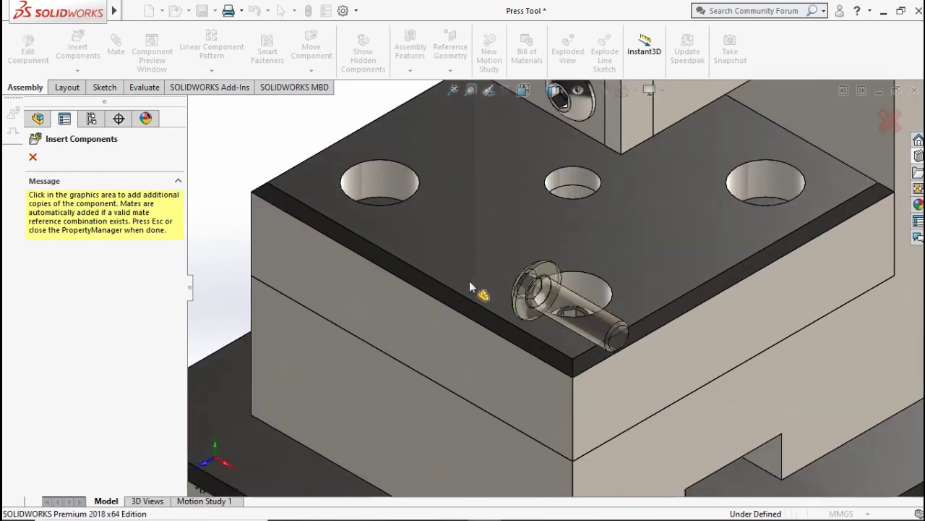
Place screw copies in two of the die block's counterbored holes
mouse_move(454, 278)
middle_mouse_down("ctrl")
mouse_move(512, 412)
mouse_move(470, 412)
middle_mouse_up("ctrl")
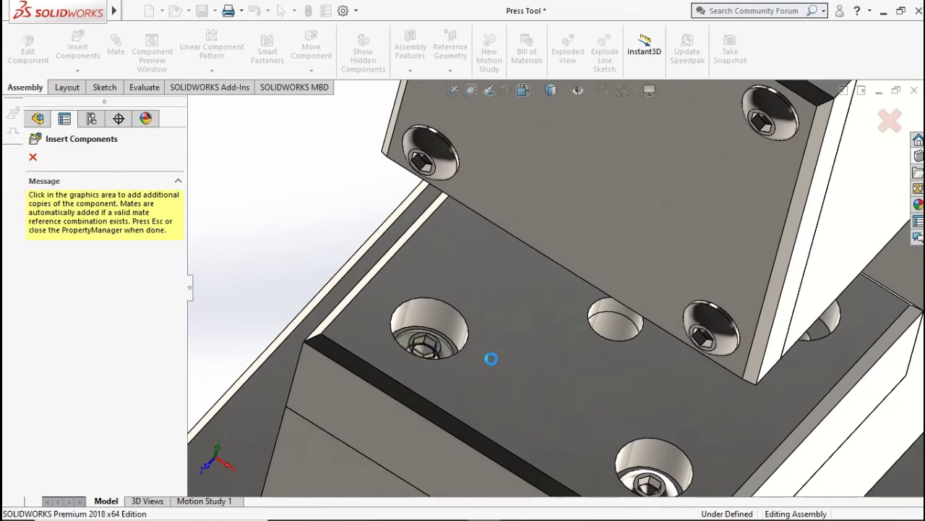
mouse_move(568, 377)
middle_mouse_down()
mouse_move(646, 346)
mouse_move(739, 326)
middle_mouse_up()
scroll(739, 326, "down", 2)
scroll(716, 313, "down", 2)
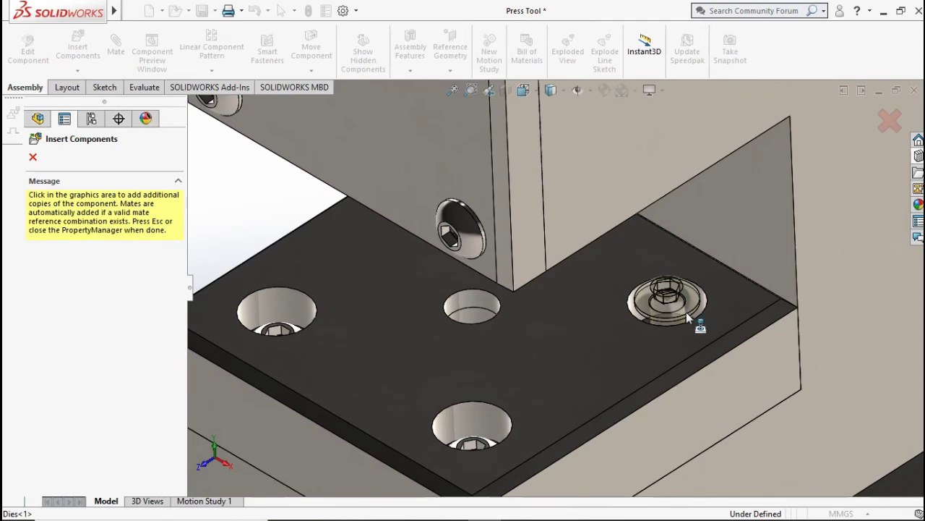
left_click(684, 317)
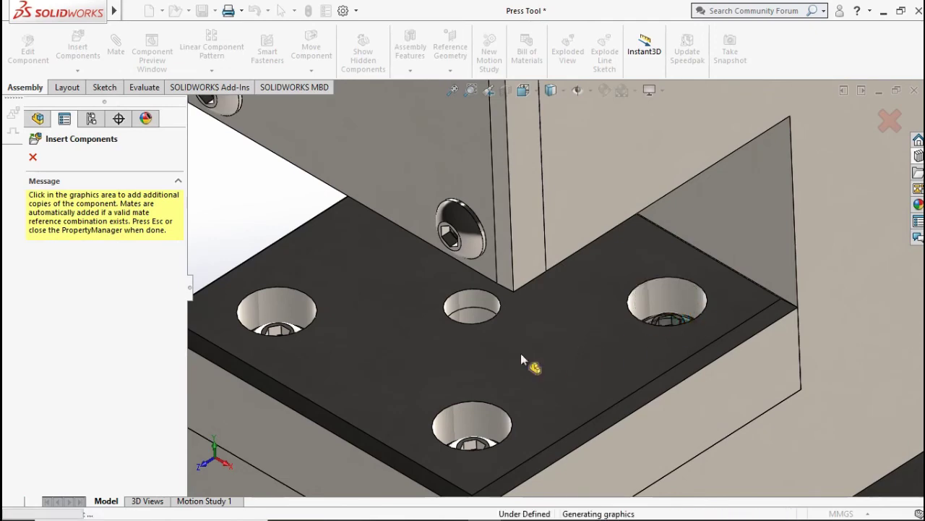
scroll(508, 360, "up", 3)
mouse_move(480, 343)
middle_mouse_down()
mouse_move(503, 400)
mouse_move(525, 392)
mouse_move(547, 420)
mouse_move(520, 340)
middle_mouse_up()
scroll(496, 323, "down", 2)
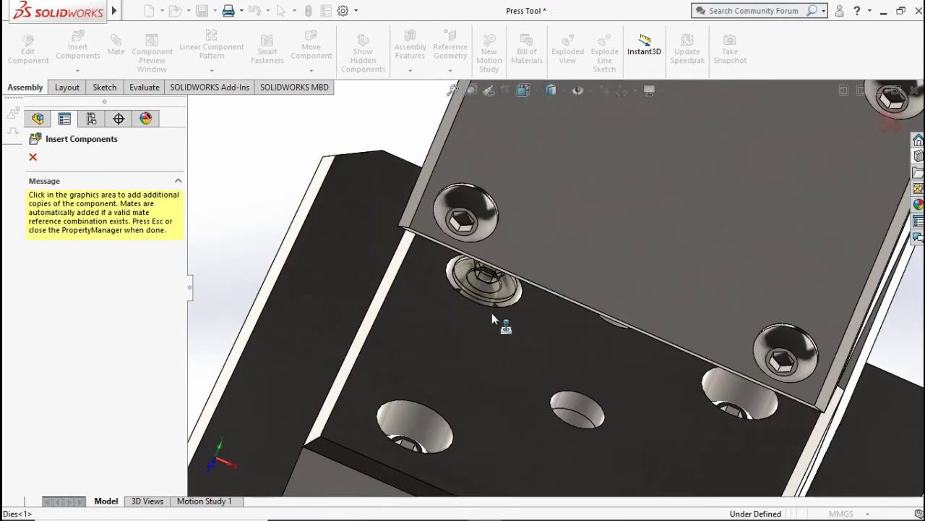
left_click(488, 301)
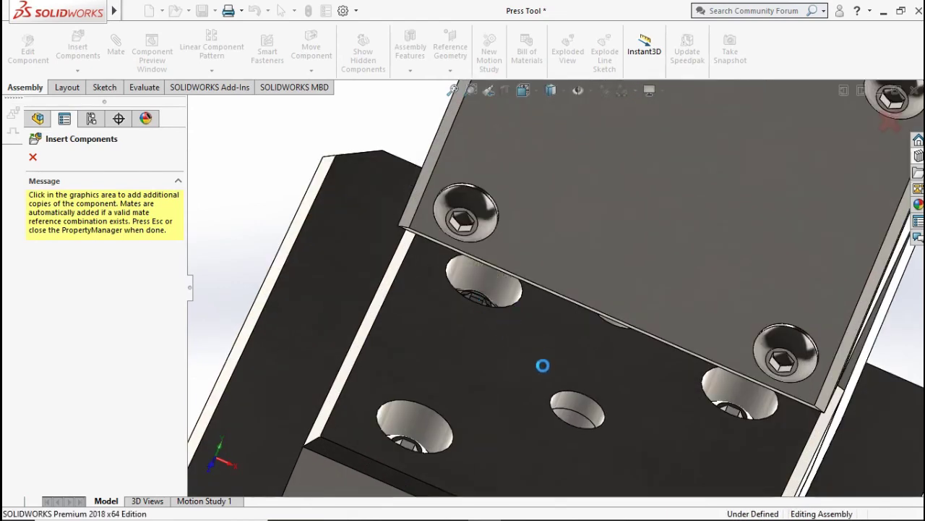
mouse_move(583, 418)
middle_mouse_down()
mouse_move(600, 212)
mouse_move(571, 215)
mouse_move(609, 300)
mouse_move(597, 325)
middle_mouse_up()
scroll(601, 288, "down", 3)
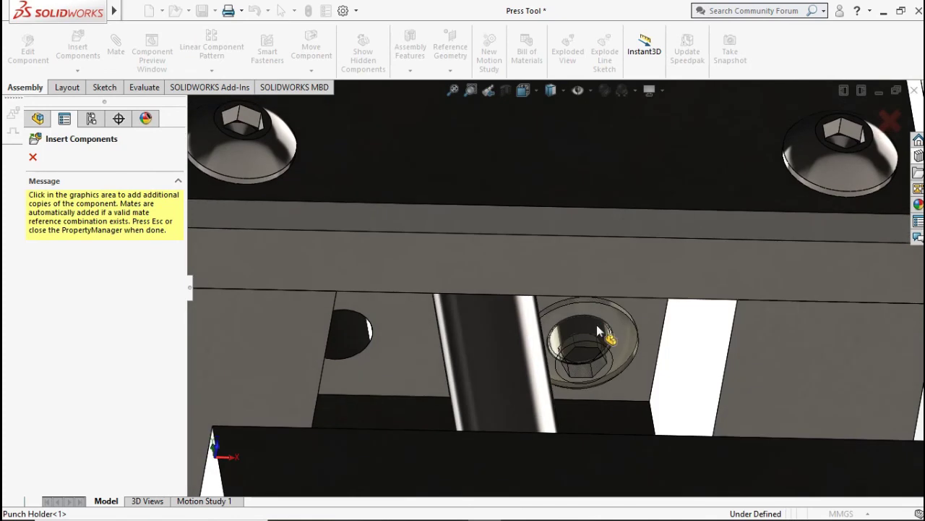
Place screw copies in the punch holder's hole, the left hole and the upper hole
left_click(609, 316)
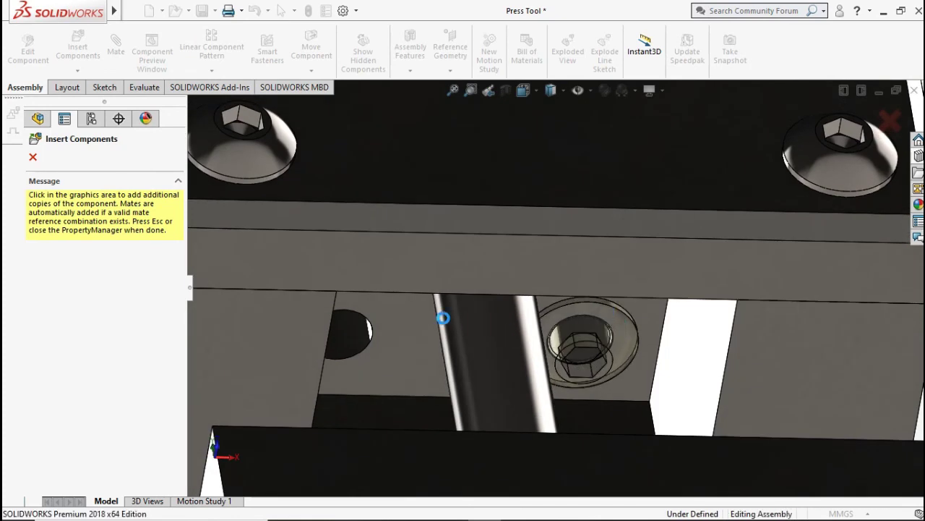
left_click(381, 313)
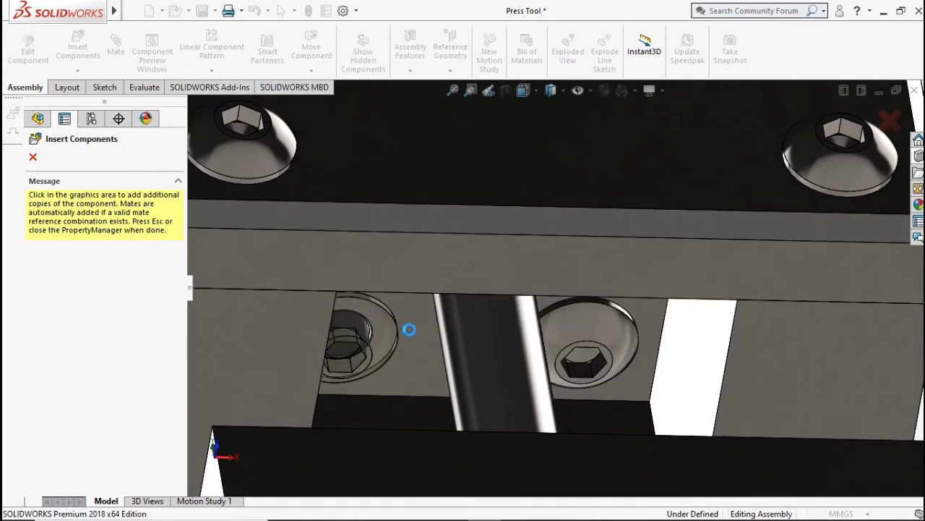
mouse_move(410, 329)
middle_mouse_down()
mouse_move(437, 295)
mouse_move(439, 269)
mouse_move(498, 253)
middle_mouse_up()
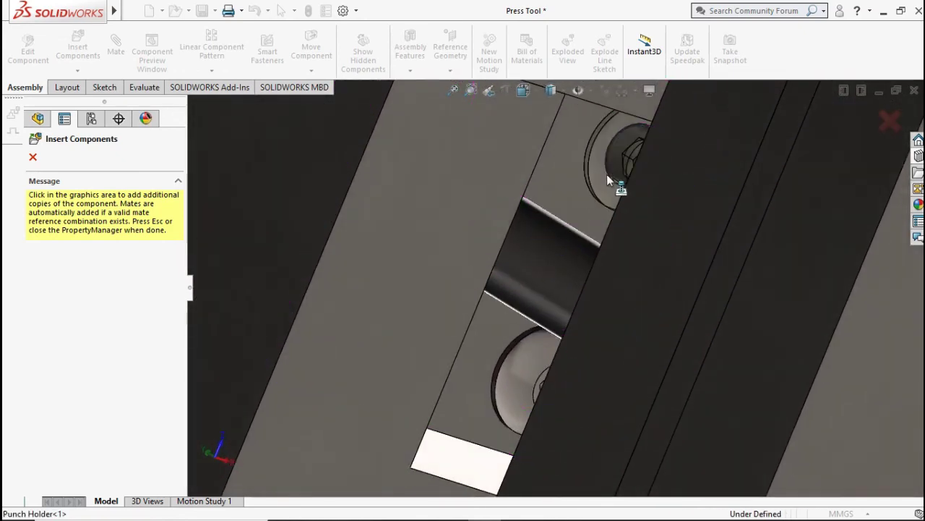
left_click(606, 174)
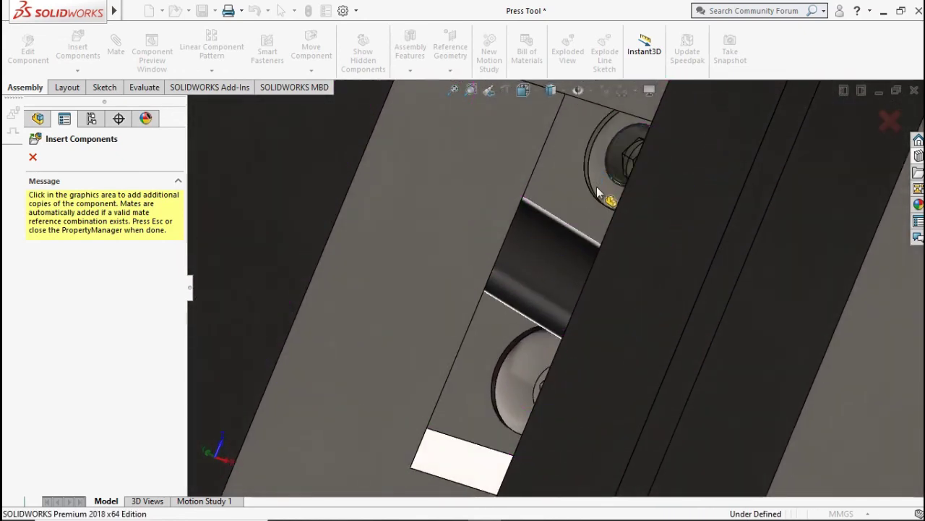
Seat screws in the front plate's right and left lower washer holes
mouse_move(600, 193)
middle_mouse_down()
mouse_move(574, 192)
mouse_move(537, 214)
mouse_move(513, 191)
mouse_move(509, 166)
middle_mouse_up()
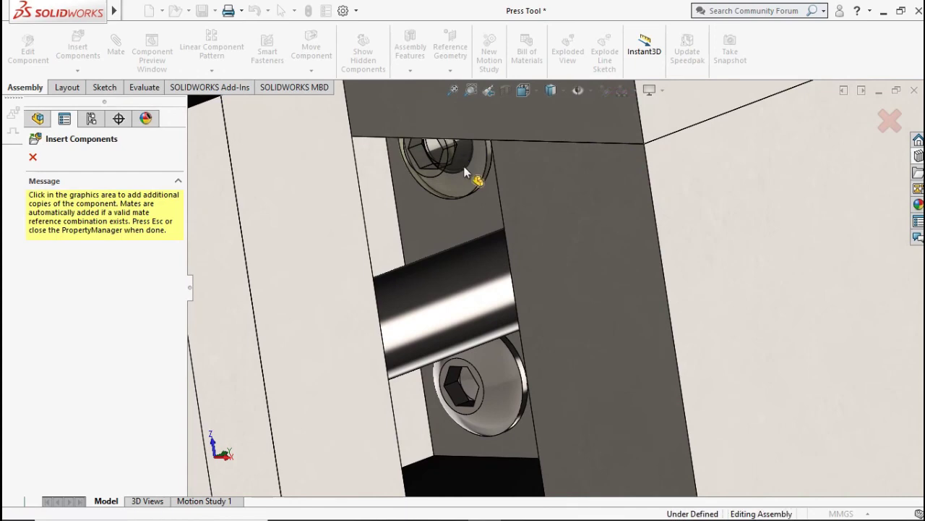
middle_click_drag(484, 239, 477, 249)
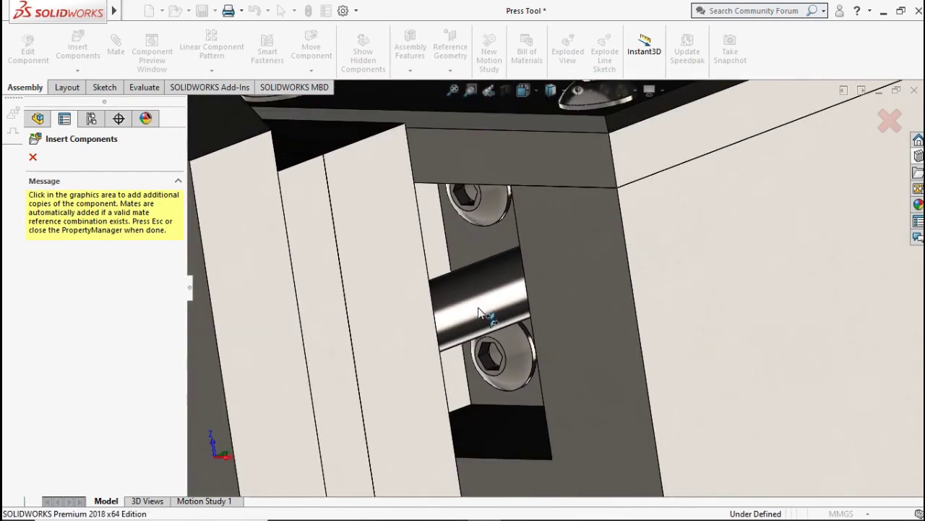
scroll(478, 313, "up", 5)
middle_click_drag(474, 312, 350, 302)
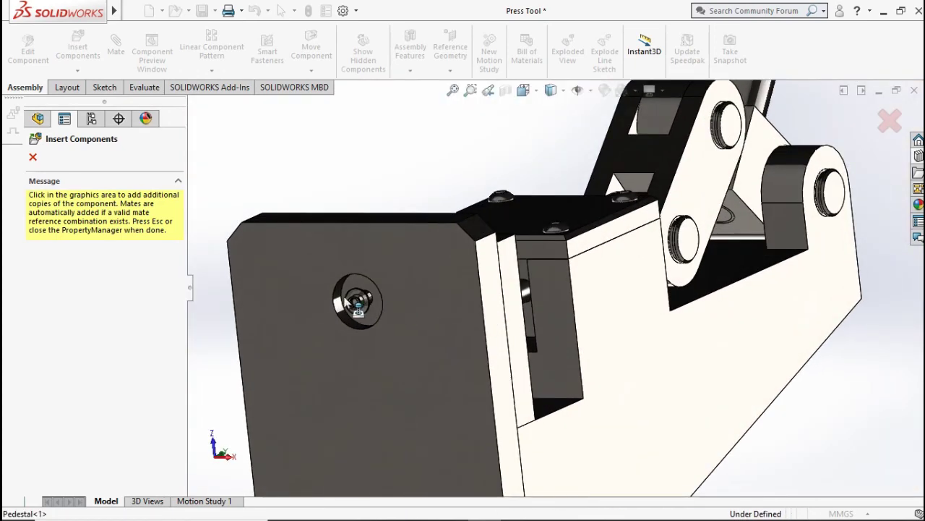
scroll(350, 302, "down", 3)
scroll(350, 303, "down", 3)
scroll(434, 311, "down", 2)
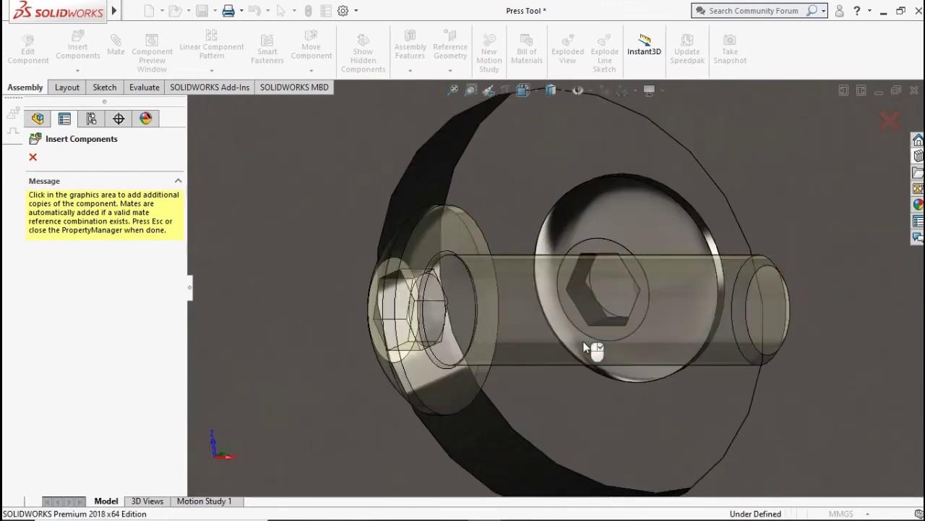
scroll(586, 350, "up", 2)
scroll(582, 405, "up", 3)
scroll(571, 428, "up", 2)
scroll(569, 432, "up", 2)
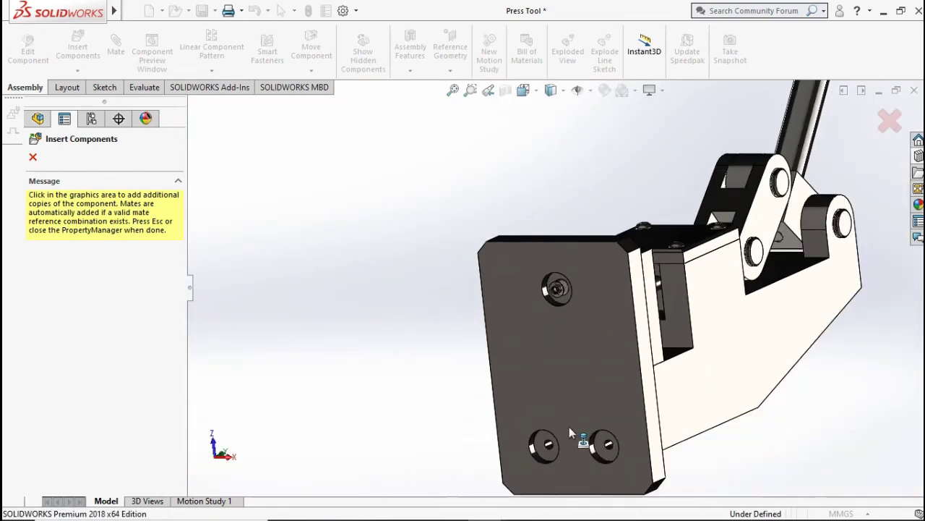
scroll(569, 429, "down", 2)
scroll(622, 433, "down", 3)
scroll(655, 426, "down", 1)
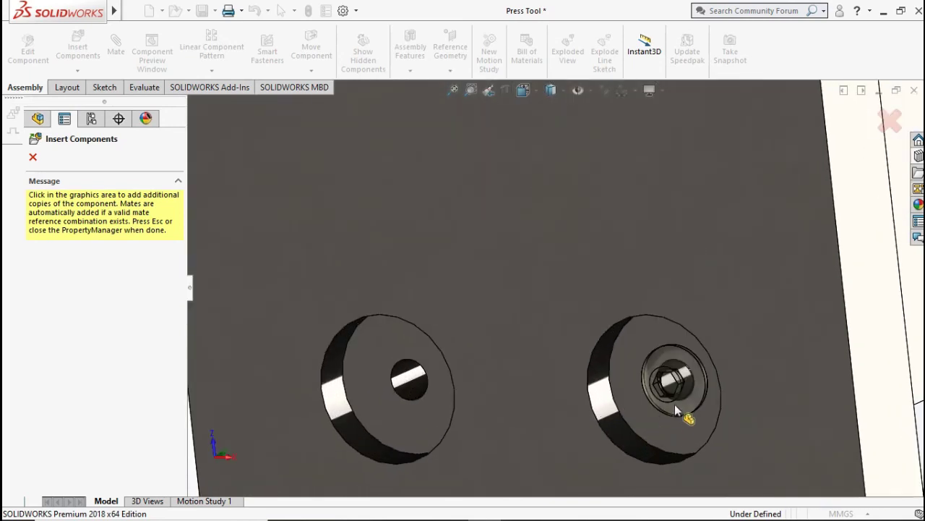
left_click(675, 406)
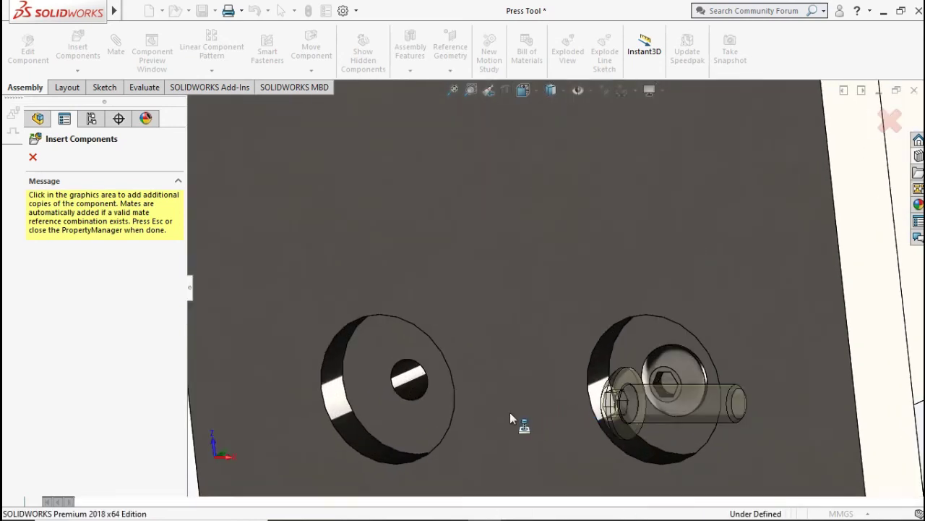
left_click(427, 396)
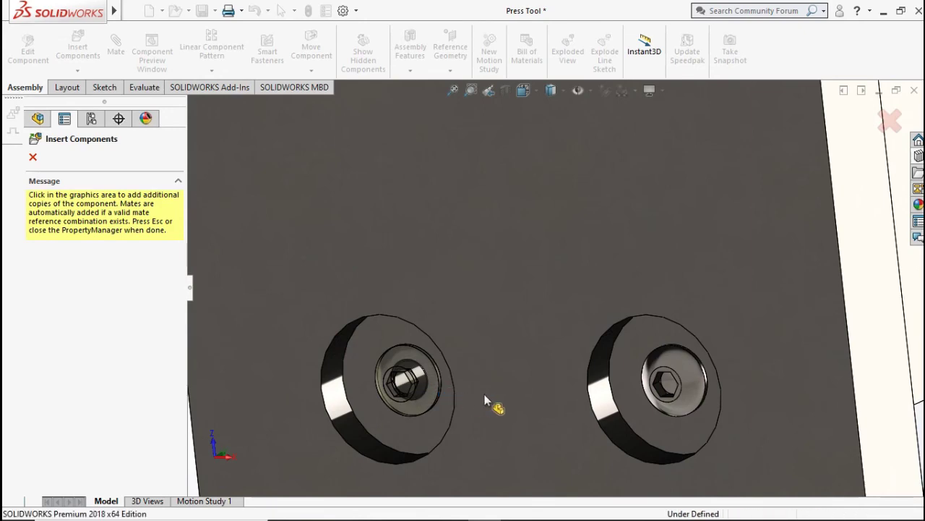
Place one more screw copy in the die block's right hole
scroll(484, 400, "up", 1)
scroll(502, 393, "up", 2)
scroll(533, 388, "up", 2)
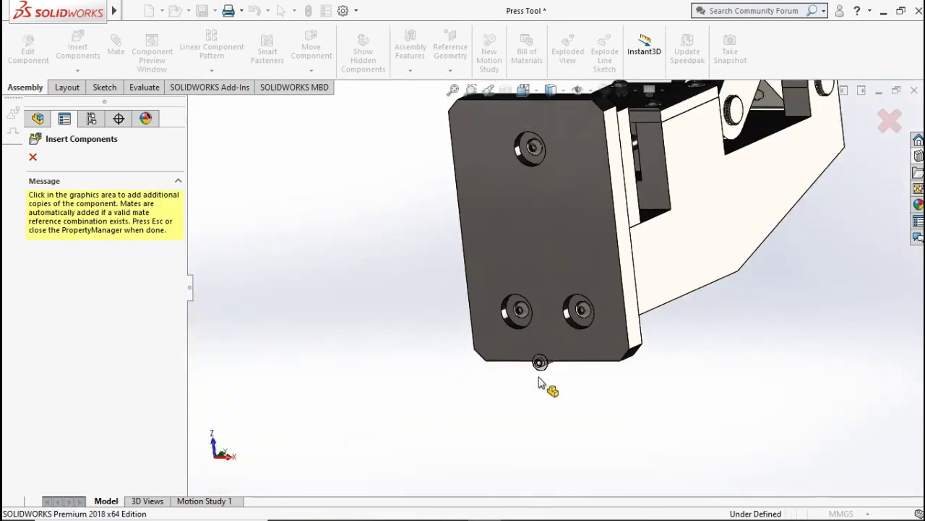
scroll(539, 383, "up", 2)
mouse_move(539, 384)
middle_mouse_down()
mouse_move(565, 240)
mouse_move(552, 293)
middle_mouse_up()
key("ctrl+7")
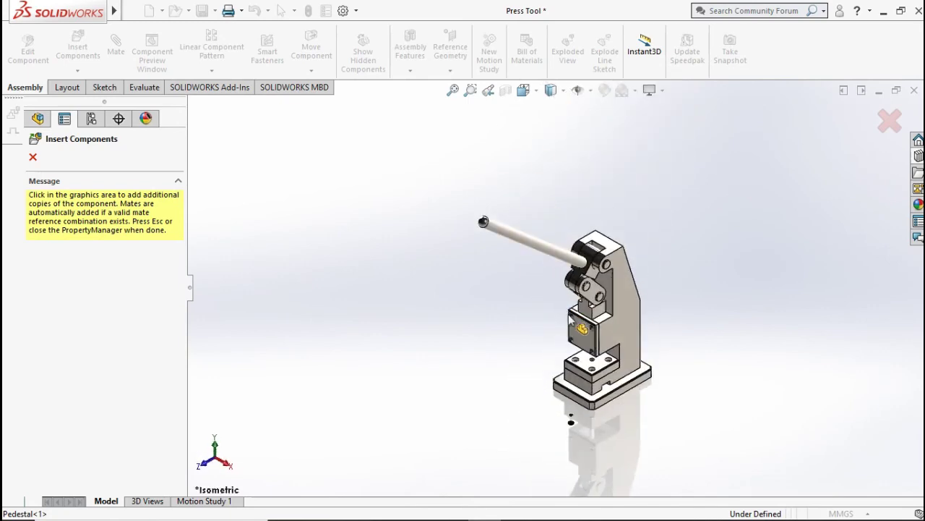
scroll(588, 348, "down", 1)
scroll(591, 343, "down", 2)
scroll(600, 334, "down", 2)
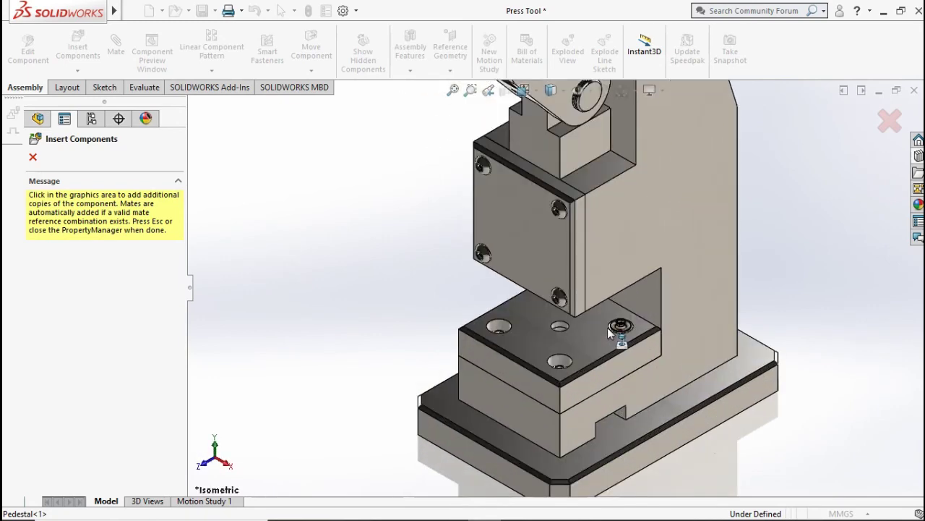
scroll(605, 328, "down", 2)
left_click(597, 329)
Finish inserting the button head screw copies
key("Escape")
scroll(562, 350, "down", 1)
scroll(562, 352, "down", 1)
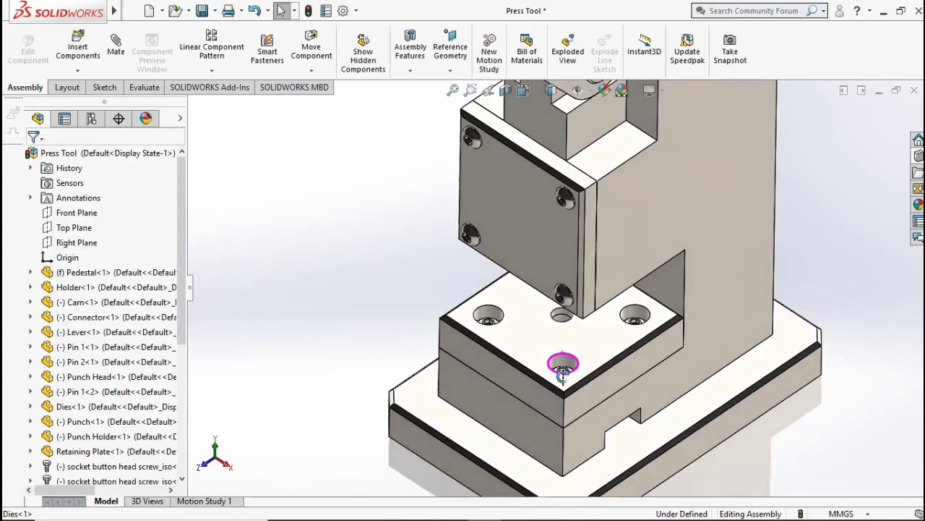
scroll(562, 361, "up", 1)
scroll(562, 361, "up", 1)
scroll(562, 362, "up", 1)
scroll(562, 358, "up", 1)
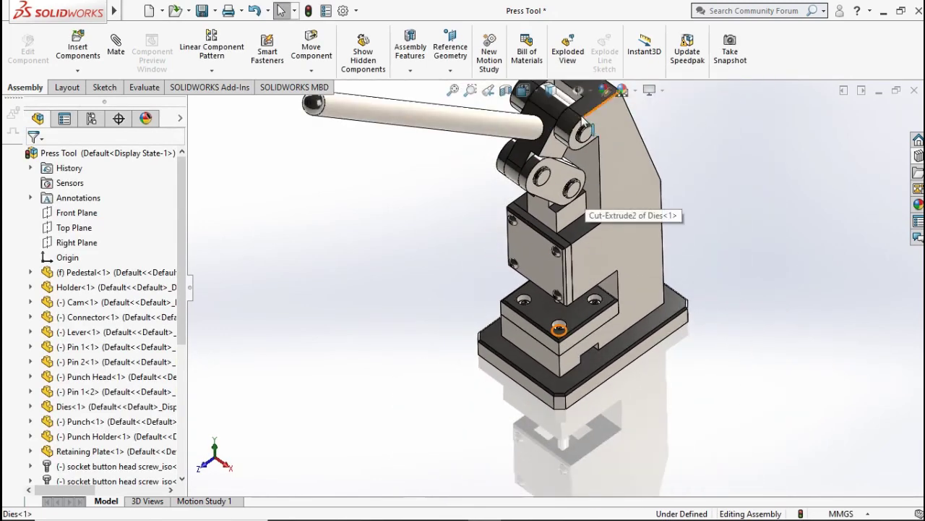
scroll(584, 206, "down", 2)
scroll(575, 196, "down", 1)
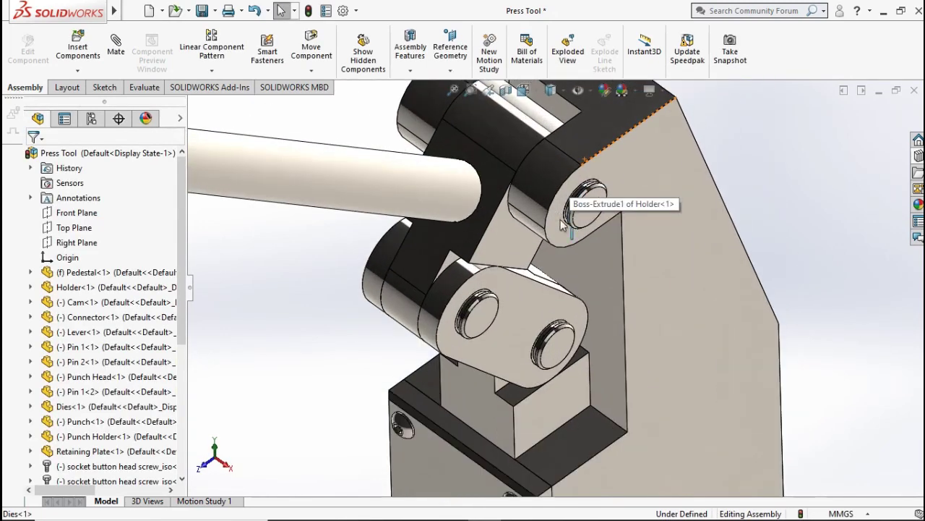
Browse the Design Library Toolbox to JIS > Retaining Rings > External
left_click(919, 154)
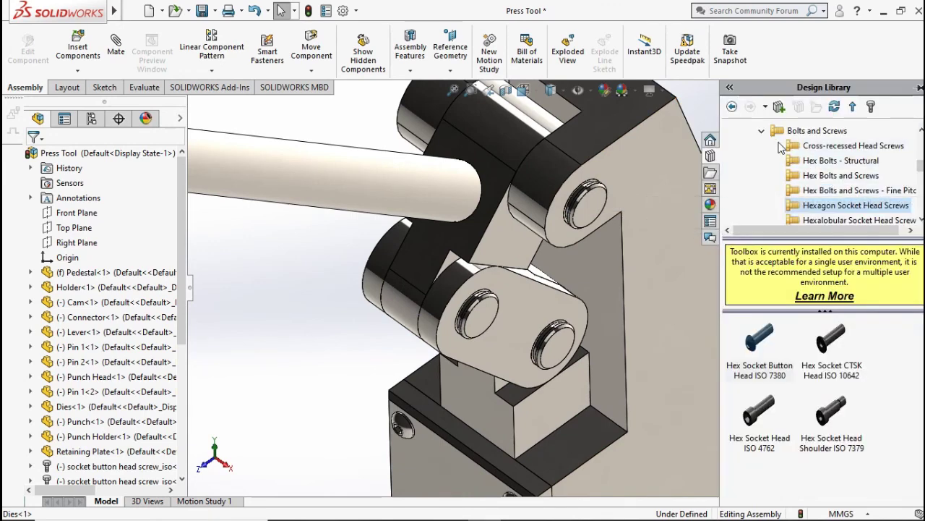
left_click(766, 131)
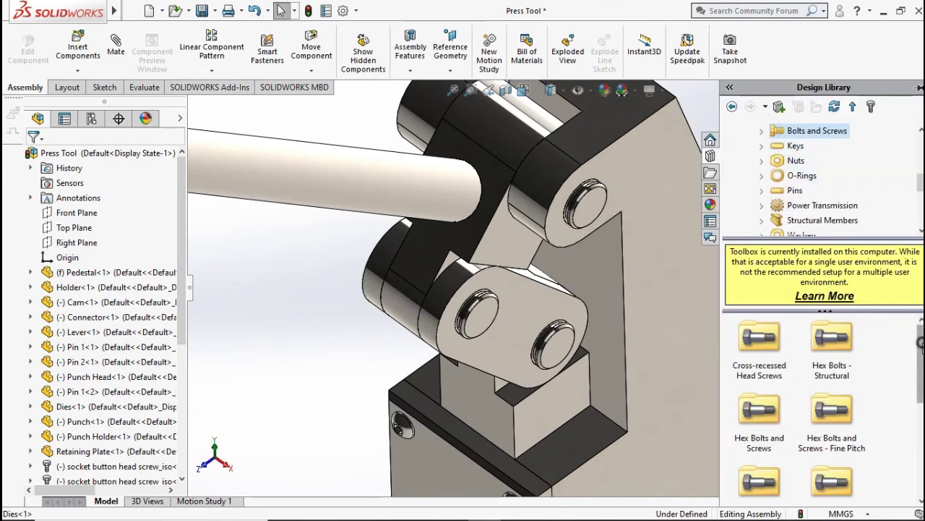
scroll(920, 184, "up", 2)
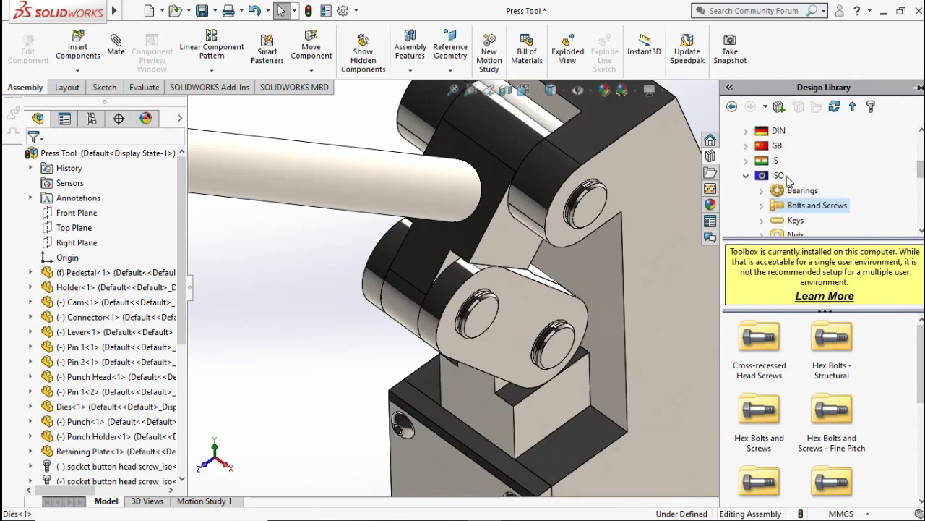
left_click(771, 178)
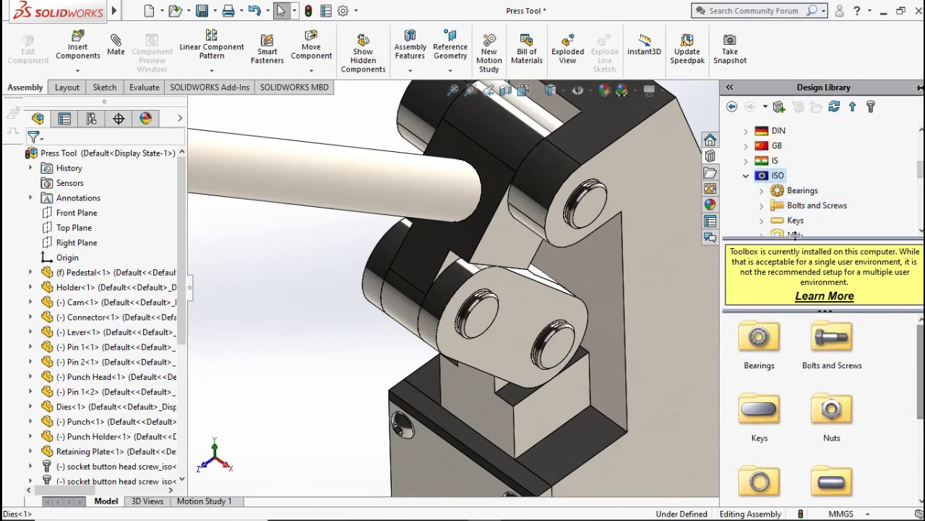
left_click(746, 175)
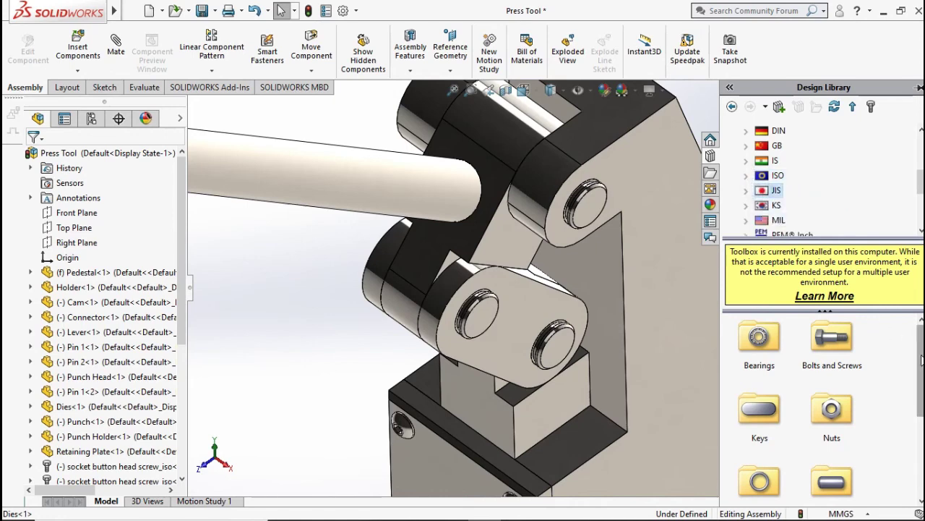
left_click_drag(922, 360, 870, 432)
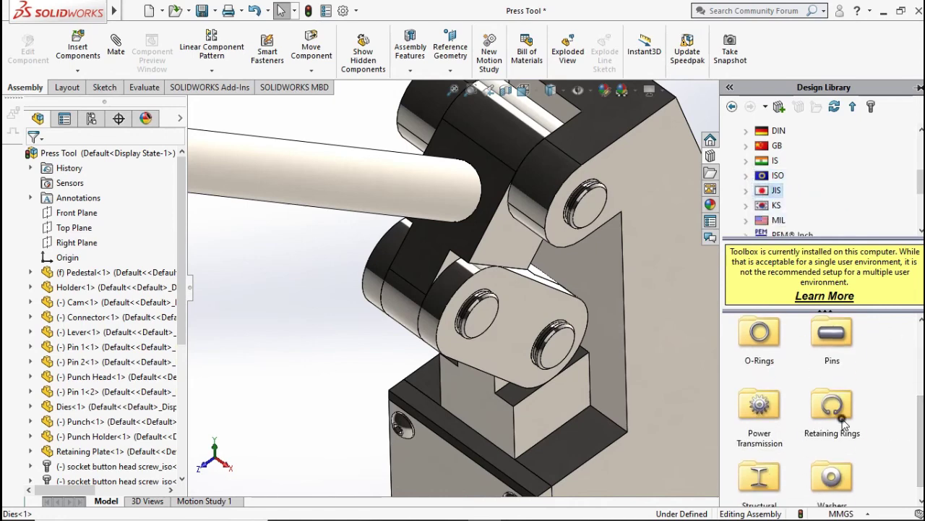
double_click(838, 416)
double_click(780, 350)
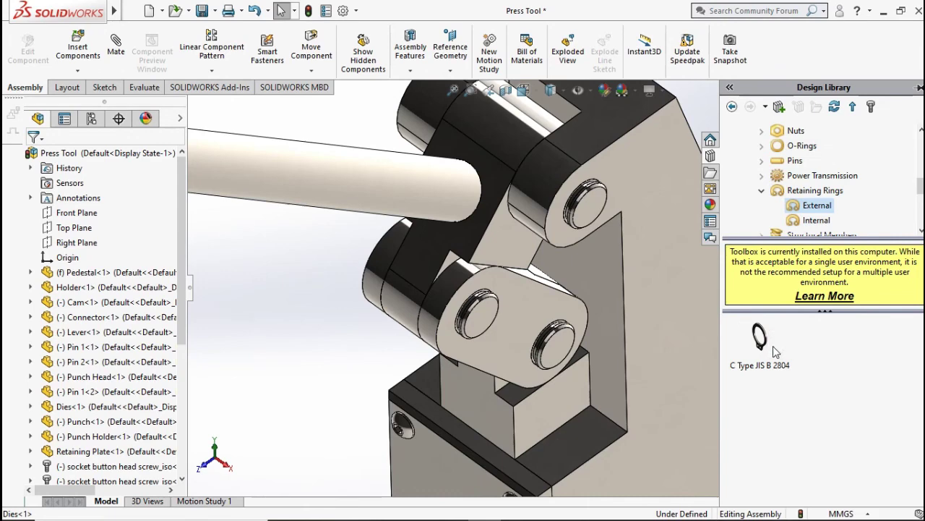
Fit a C Type JIS B 2804 external ring onto the upper pin's groove and set its shaft diameter
scroll(606, 222, "down", 3)
scroll(570, 209, "down", 2)
scroll(535, 210, "down", 2)
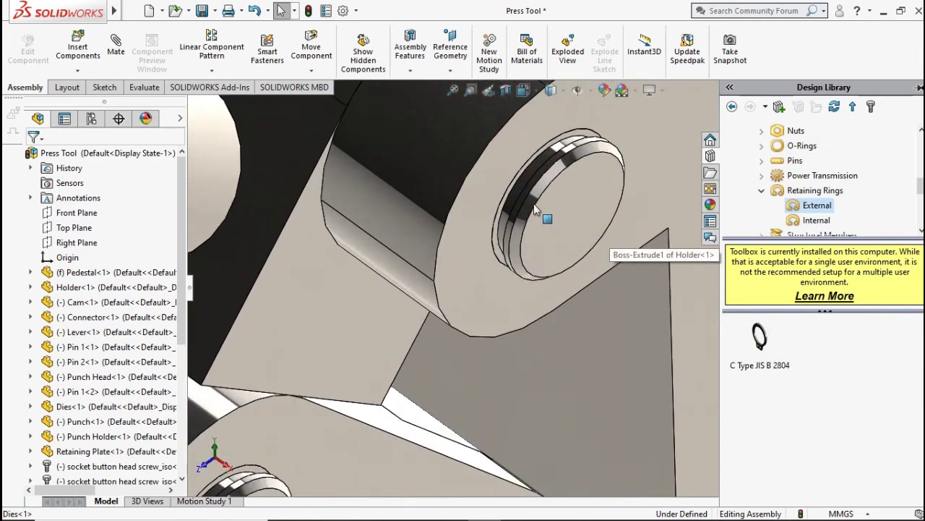
scroll(535, 210, "down", 2)
left_click_drag(759, 337, 564, 136)
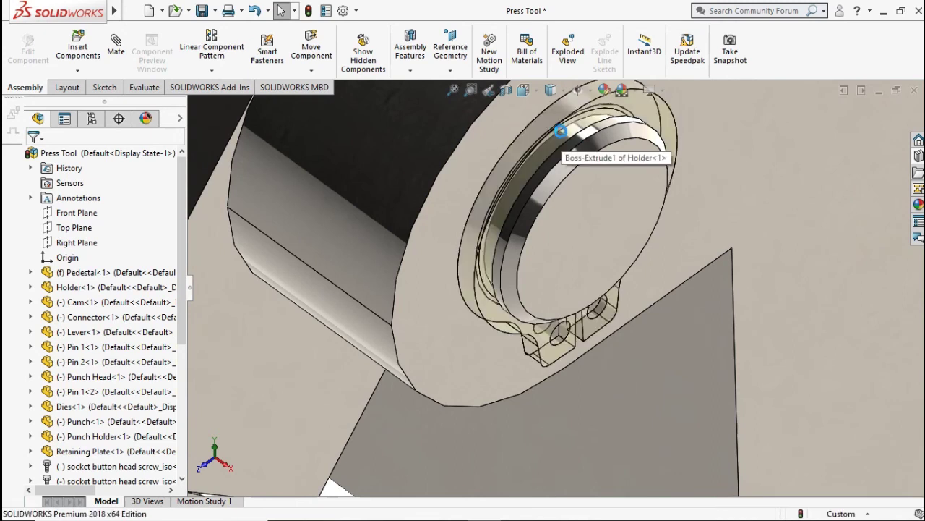
left_click_drag(561, 131, 555, 136)
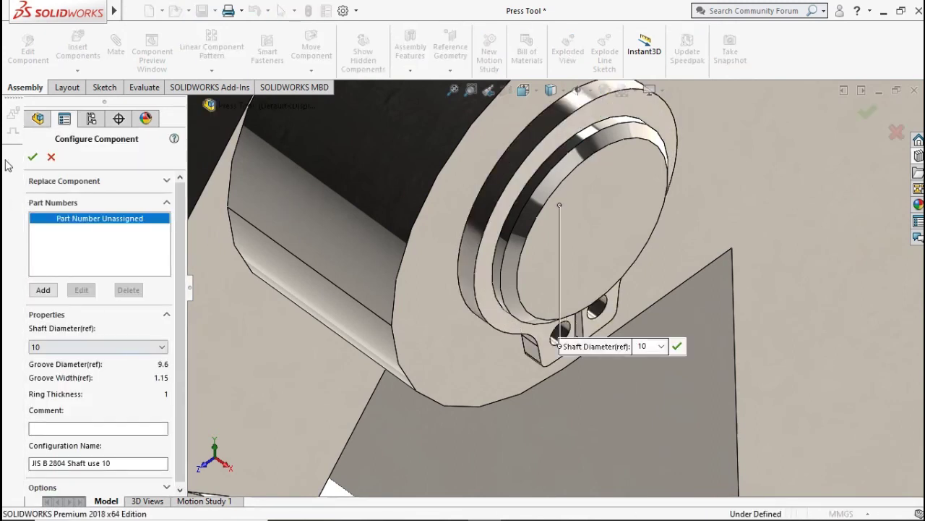
type("0")
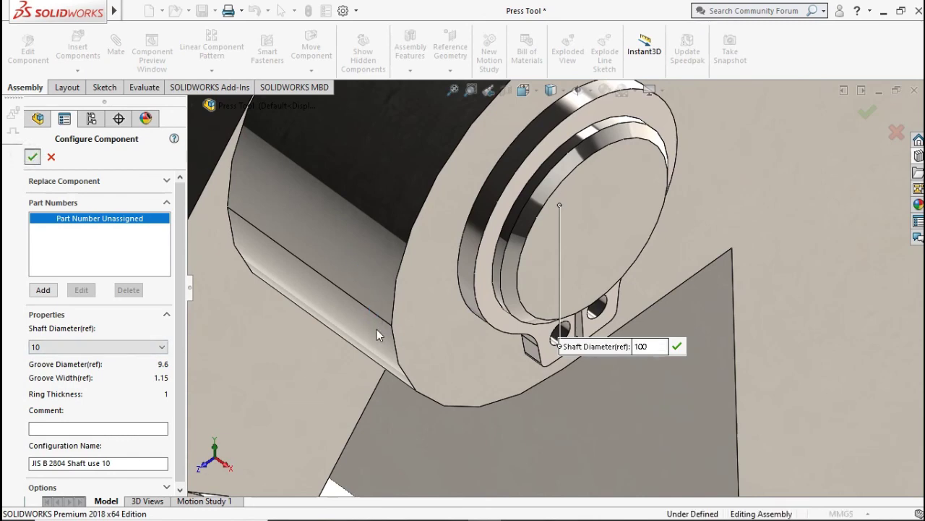
key("Return")
Clip a retaining ring copy onto the first pin
scroll(398, 376, "up", 3)
scroll(411, 391, "up", 3)
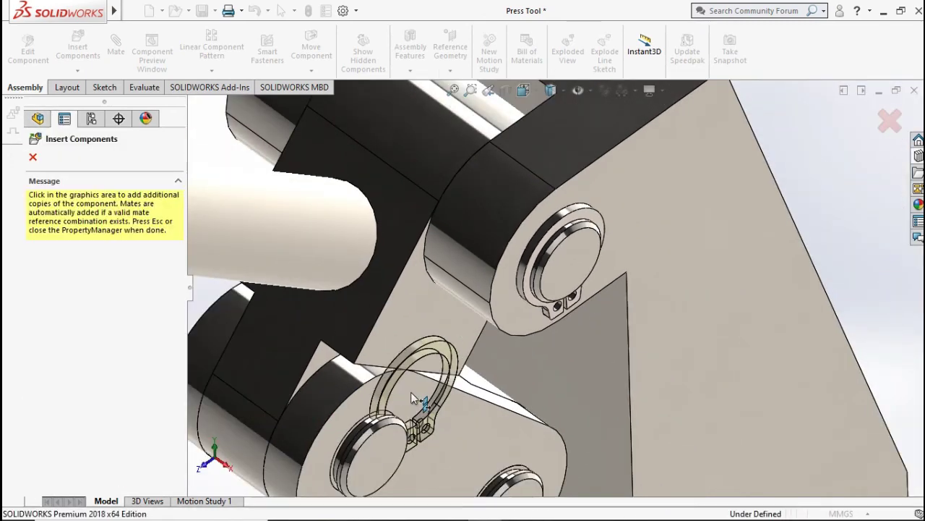
scroll(412, 396, "up", 3)
scroll(470, 369, "down", 4)
scroll(574, 282, "down", 2)
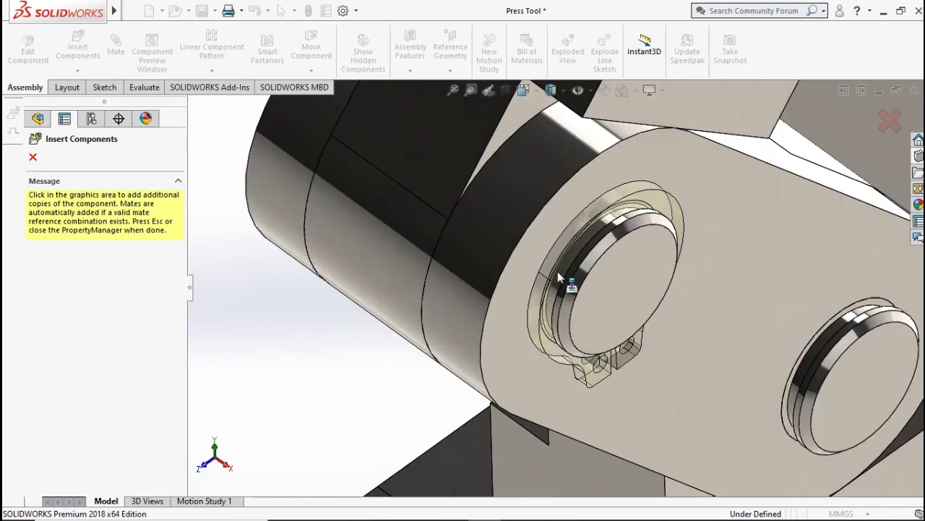
scroll(557, 271, "down", 2)
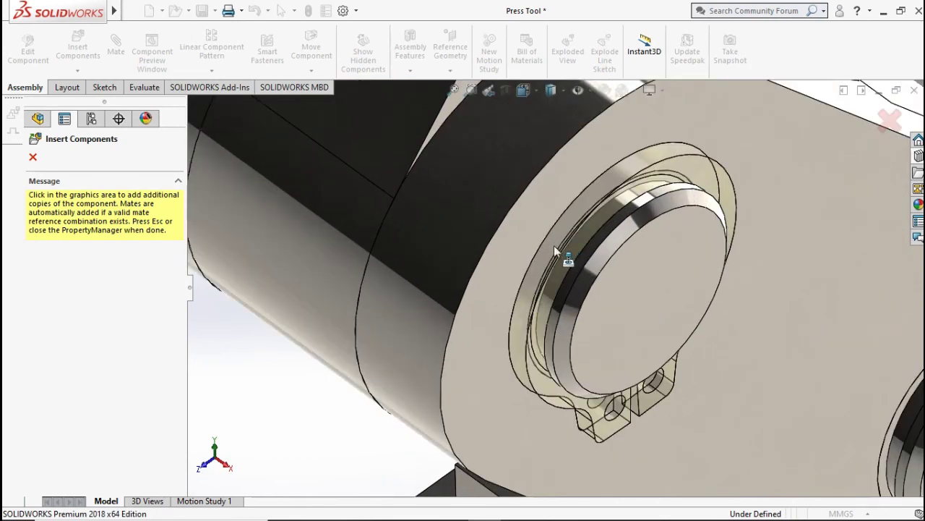
left_click(688, 298)
scroll(724, 316, "up", 2)
scroll(725, 316, "up", 2)
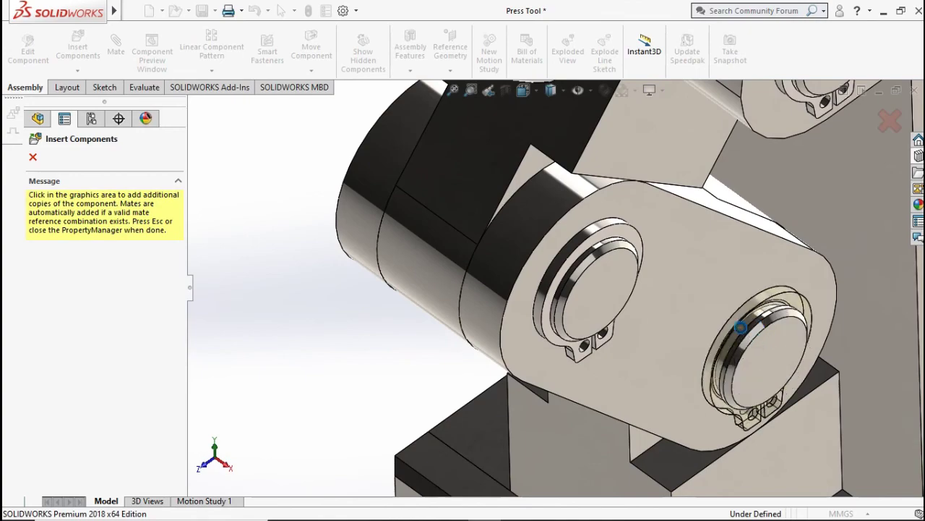
scroll(699, 332, "up", 2)
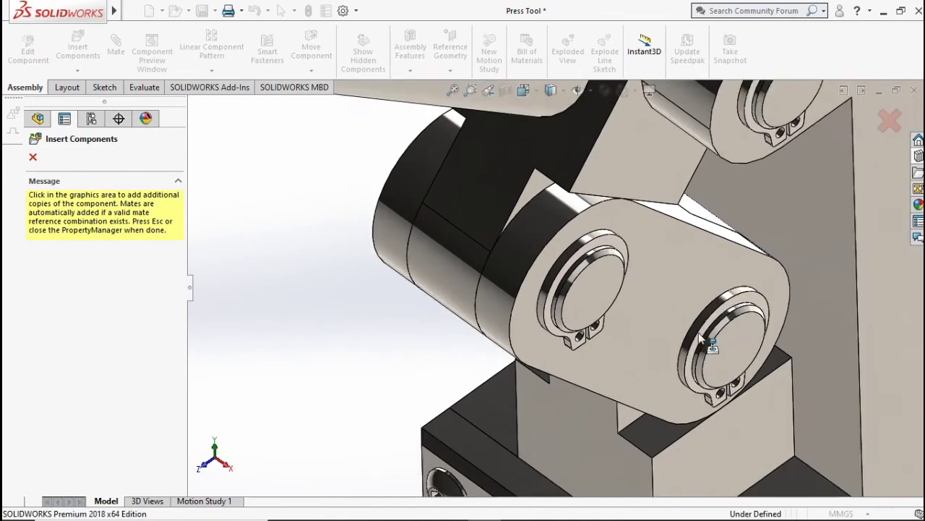
scroll(599, 279, "up", 2)
scroll(543, 236, "up", 1)
Add ring copies to the upper hinge pin and both lower pins, then end placement
mouse_move(543, 236)
middle_mouse_down()
mouse_move(575, 200)
mouse_move(614, 258)
middle_mouse_up()
scroll(474, 230, "down", 3)
scroll(515, 289, "down", 3)
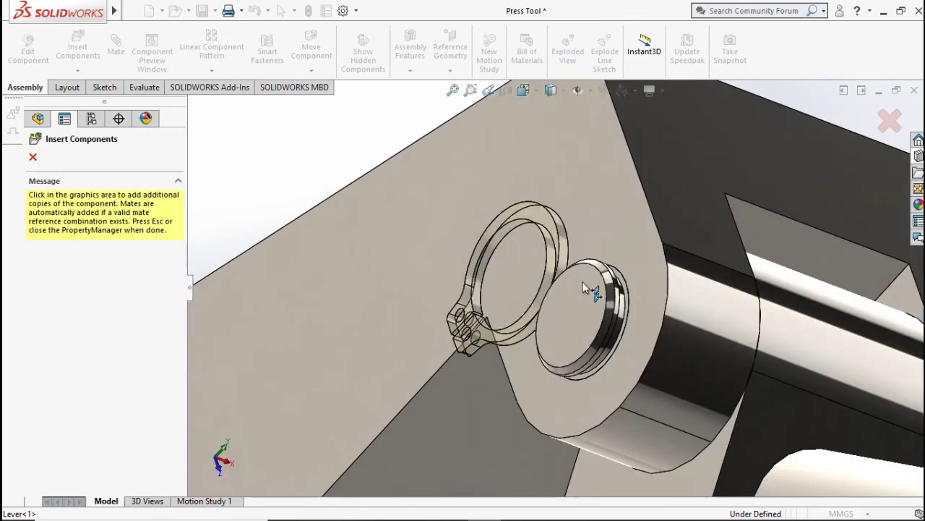
scroll(600, 297, "down", 2)
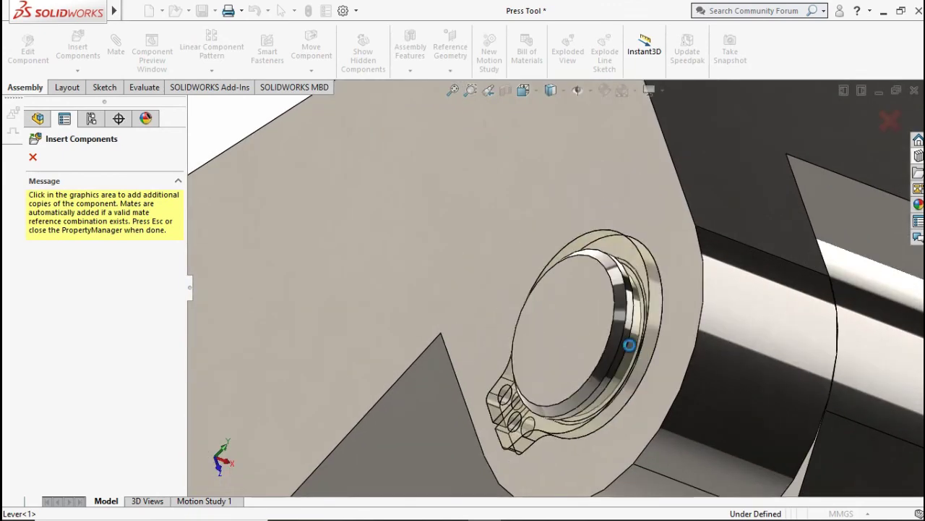
left_click(623, 362)
scroll(607, 383, "up", 2)
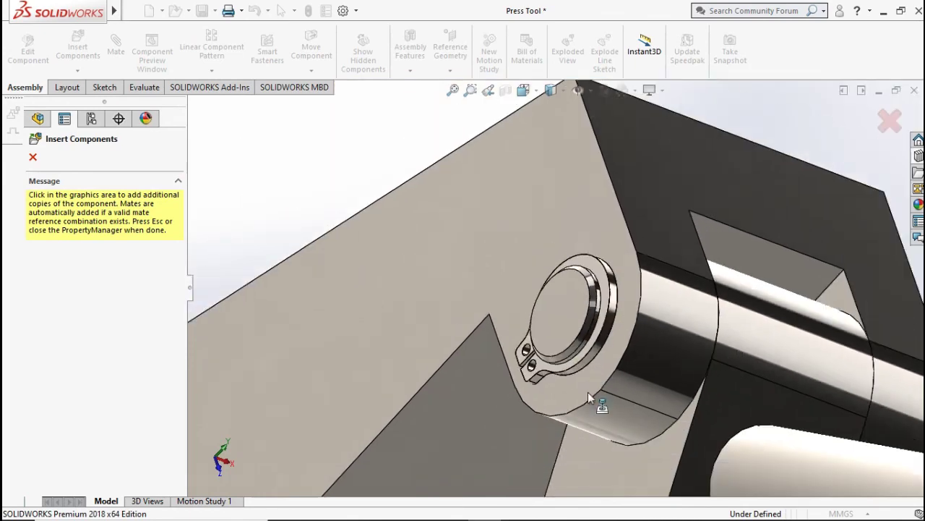
scroll(511, 414, "up", 3)
scroll(535, 427, "down", 2)
scroll(571, 428, "down", 2)
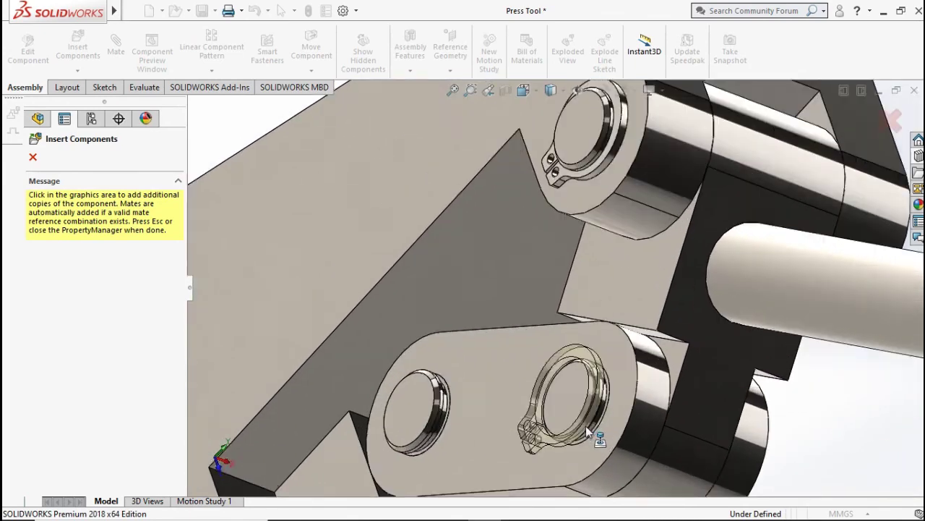
scroll(589, 426, "down", 2)
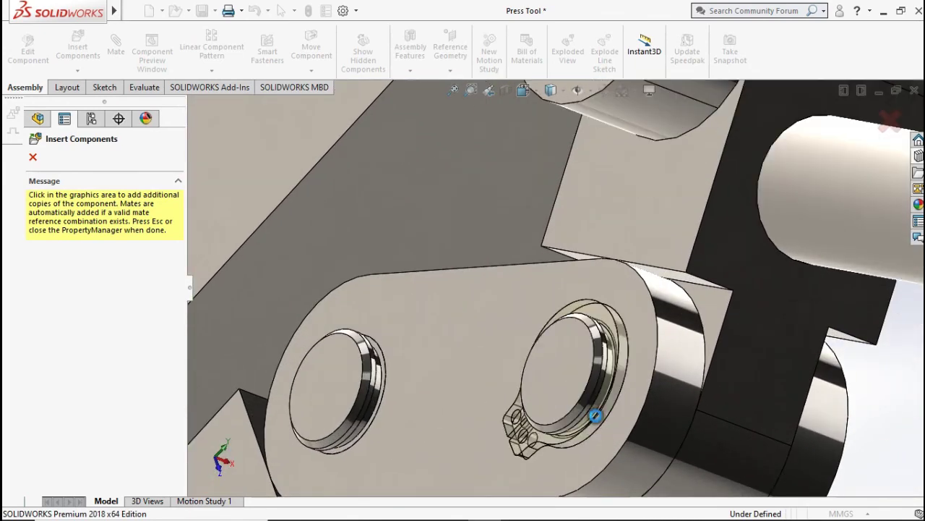
left_click(597, 423)
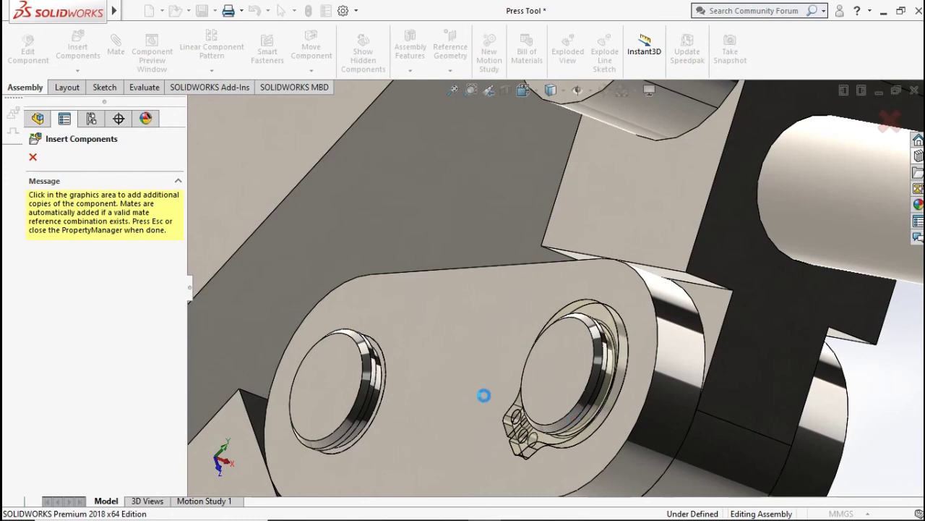
left_click(376, 403)
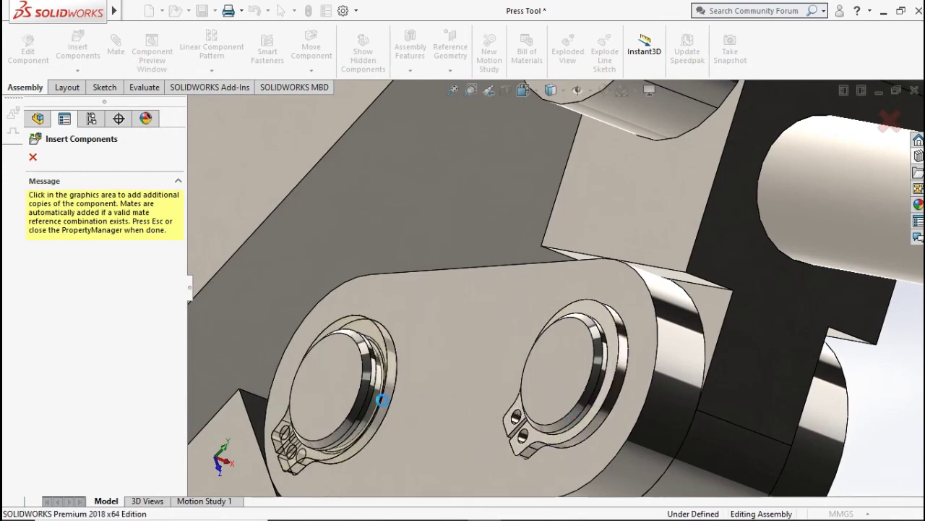
scroll(428, 363, "up", 3)
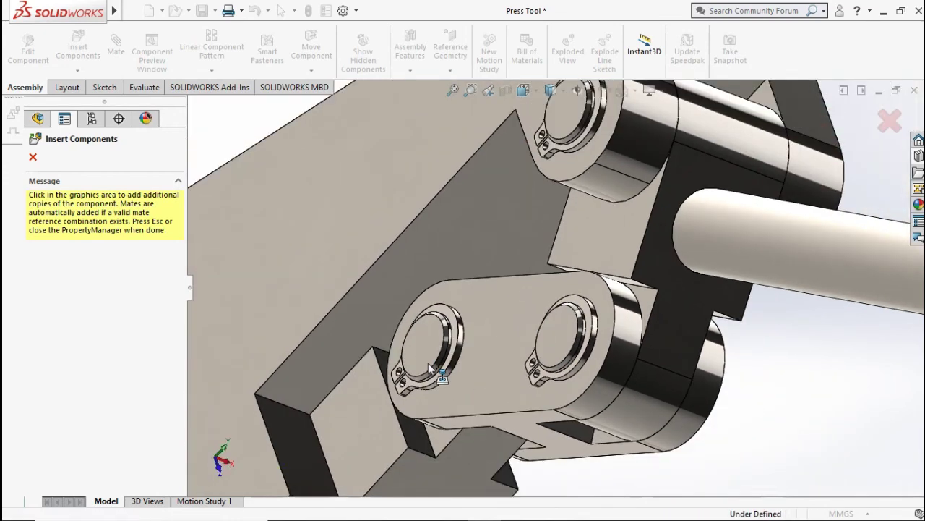
key("Escape")
Rebuild and save the Press Tool assembly, then zoom around to check the model
key("ctrl+7")
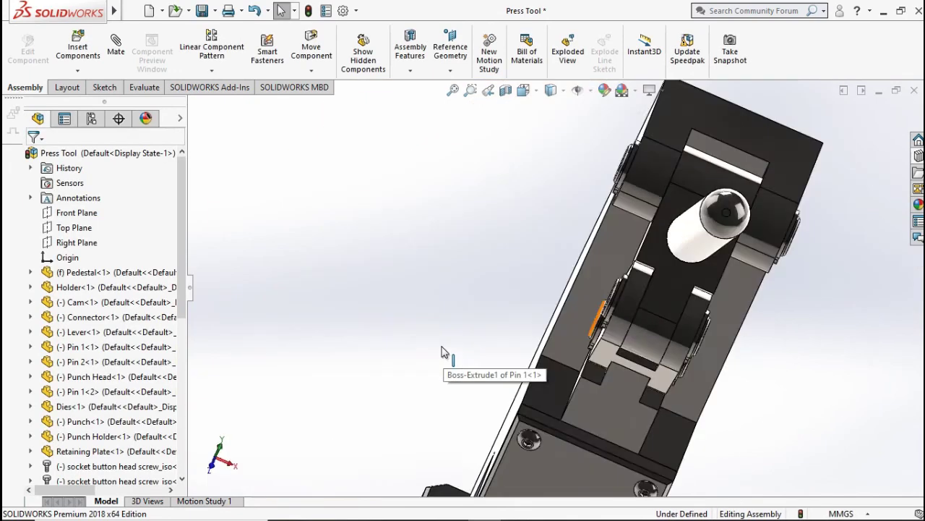
middle_click_drag(587, 322, 574, 364, "ctrl")
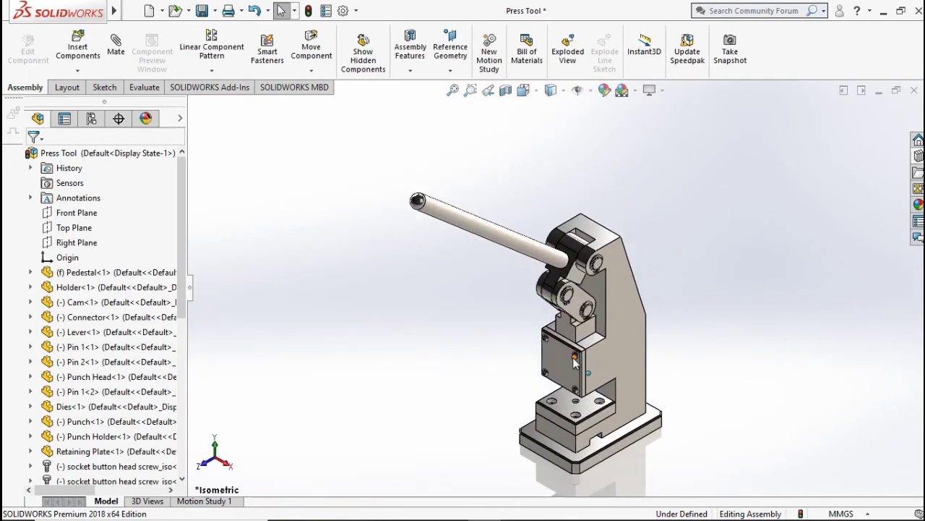
key("ctrl+s")
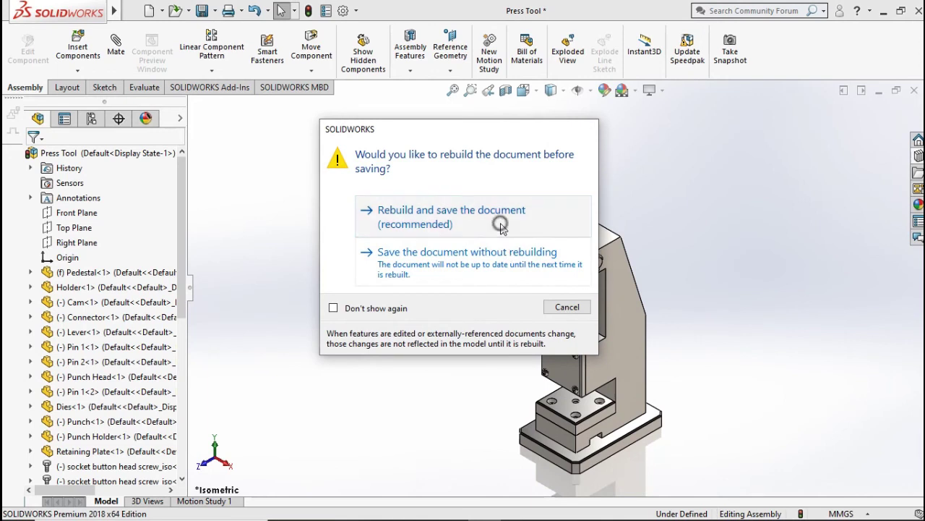
left_click(503, 228)
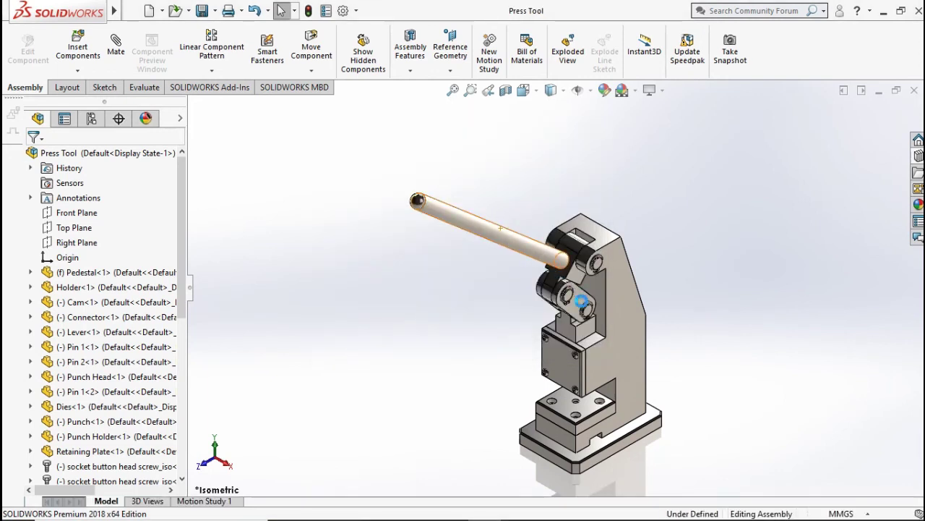
scroll(582, 302, "up", 1)
scroll(571, 315, "down", 2)
scroll(566, 318, "down", 2)
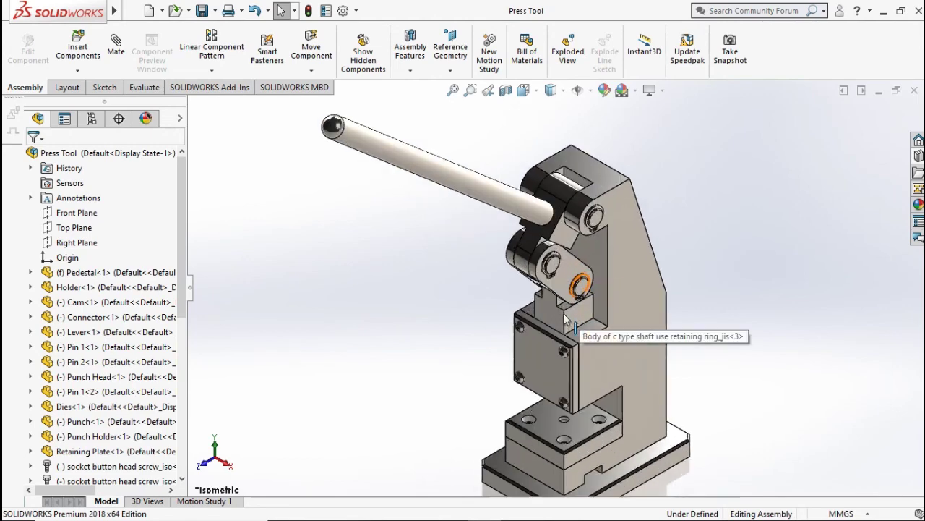
scroll(566, 318, "up", 2)
scroll(554, 318, "up", 1)
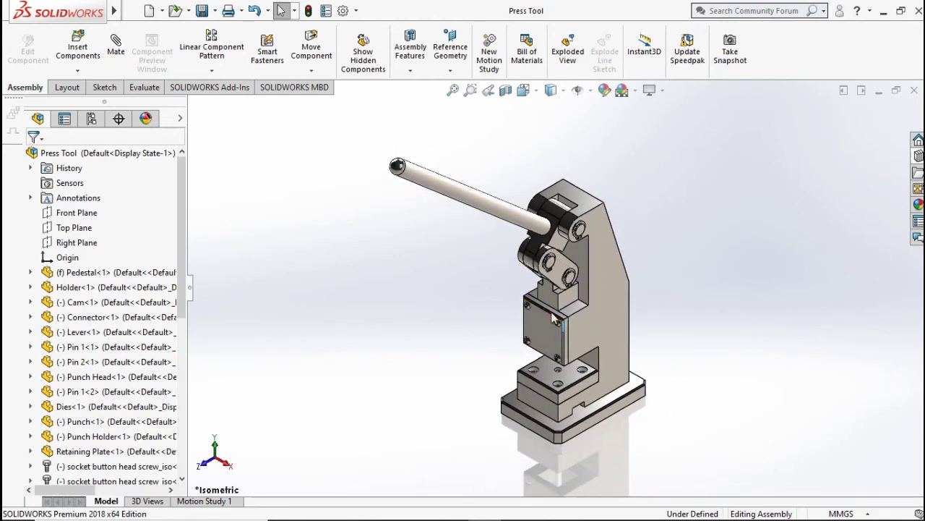
scroll(607, 349, "up", 2)
scroll(602, 298, "down", 2)
scroll(571, 319, "down", 2)
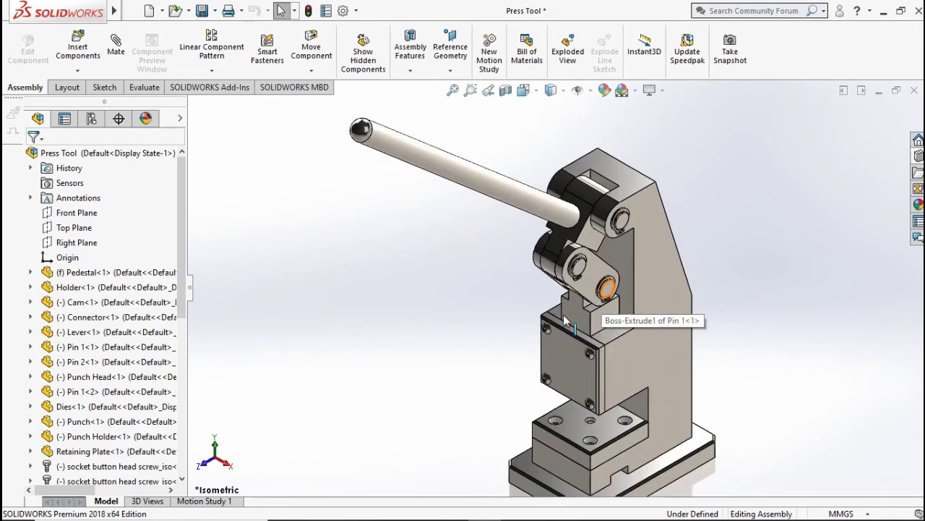
In Motion Study 1, drive the Punch Head's top face with a constant 10mm/s linear motor
left_click(217, 501)
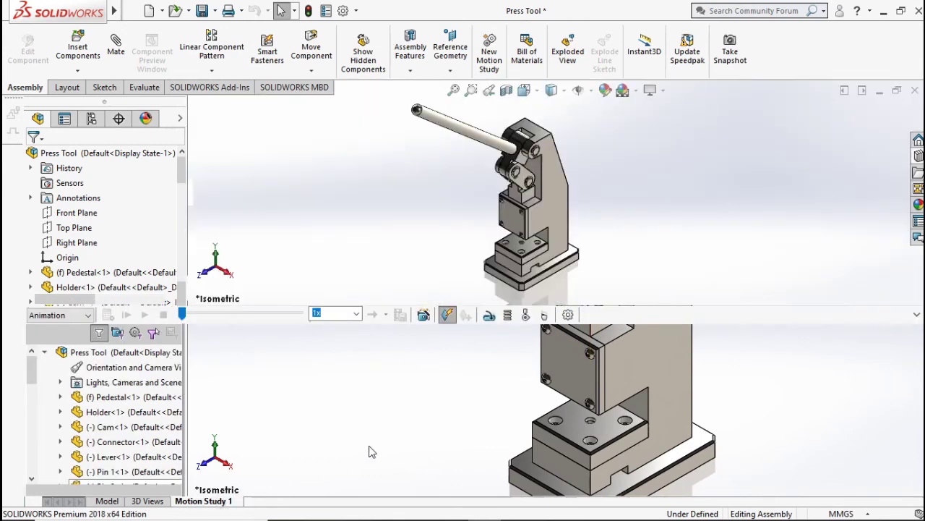
scroll(524, 209, "down", 2)
scroll(528, 205, "down", 2)
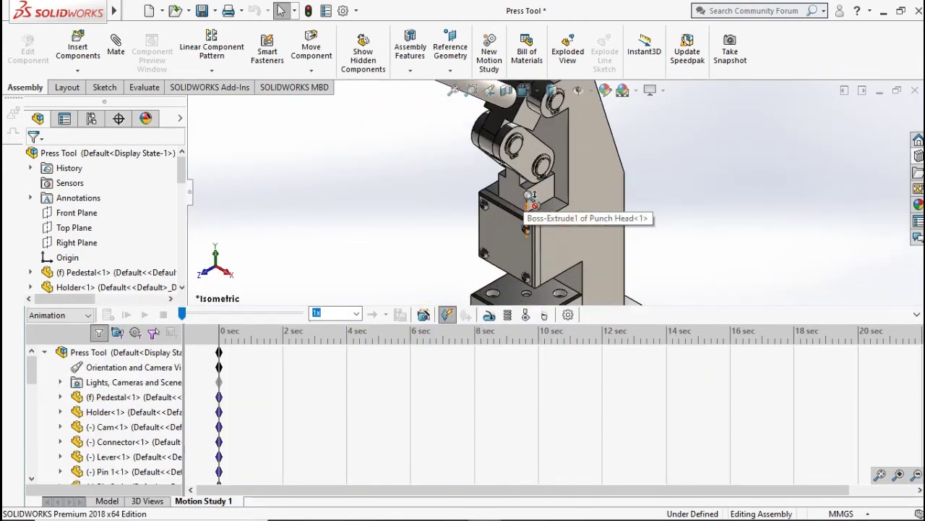
scroll(531, 201, "down", 2)
scroll(530, 201, "down", 1)
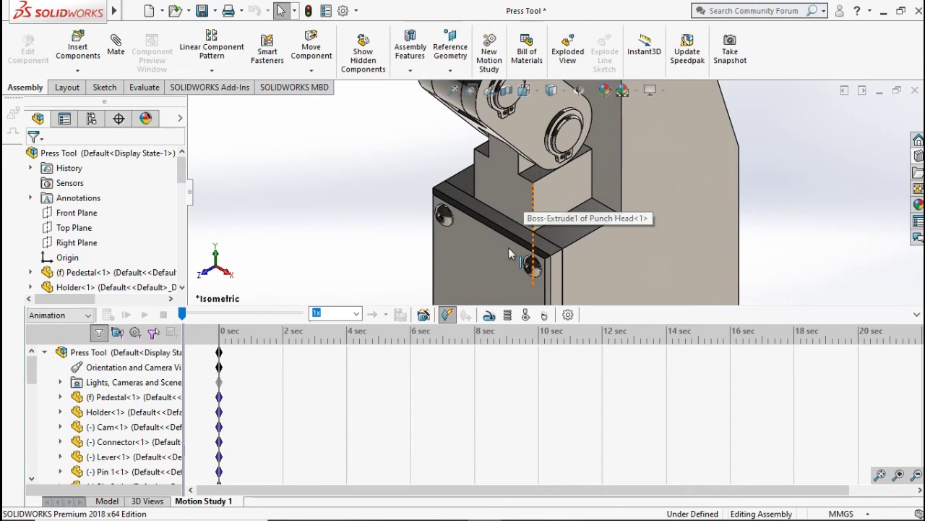
left_click(489, 314)
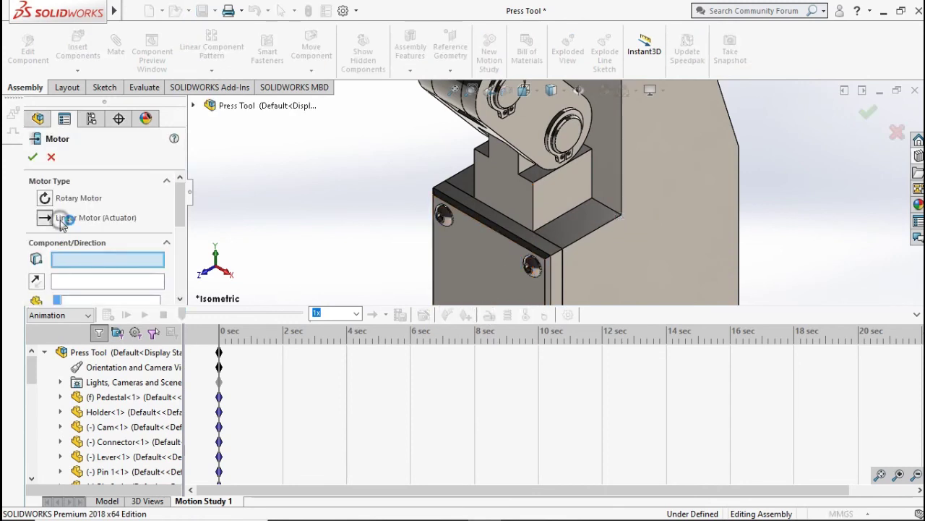
scroll(182, 216, "down", 2)
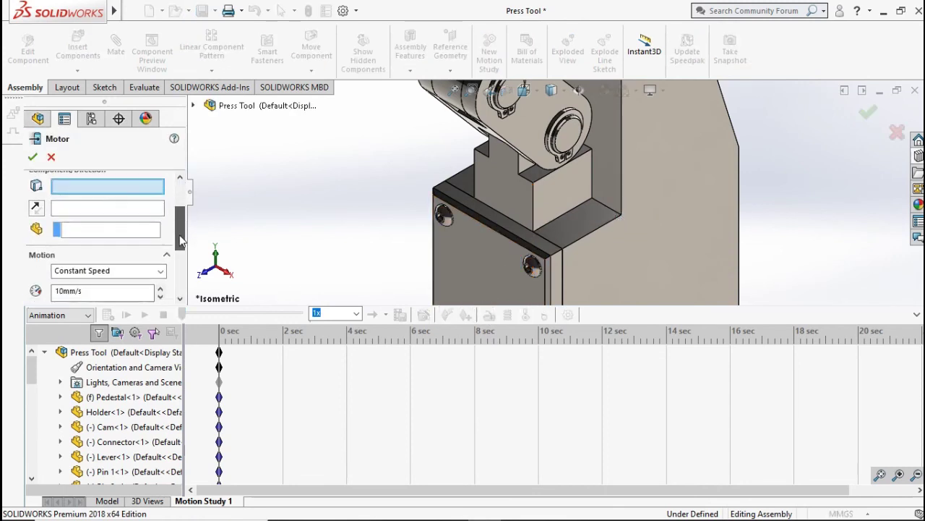
scroll(182, 215, "down", 1)
left_click(535, 181)
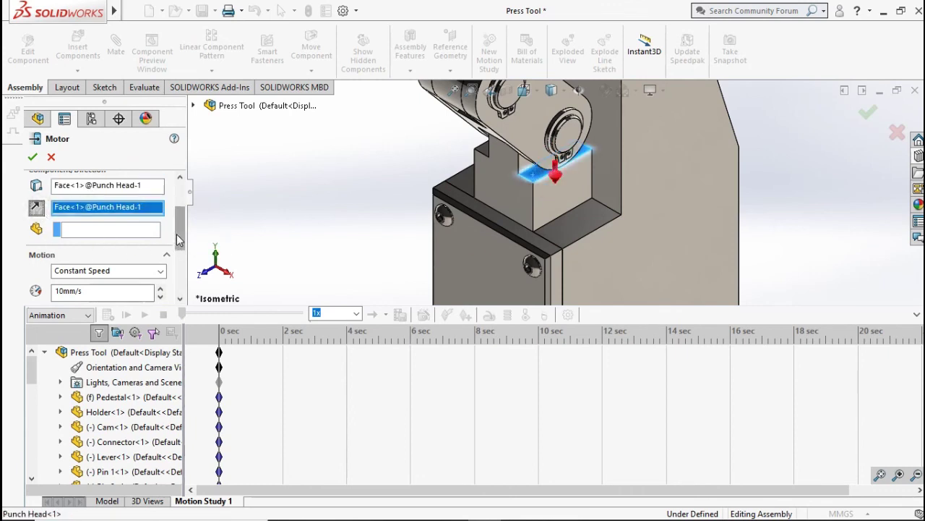
scroll(180, 239, "down", 3)
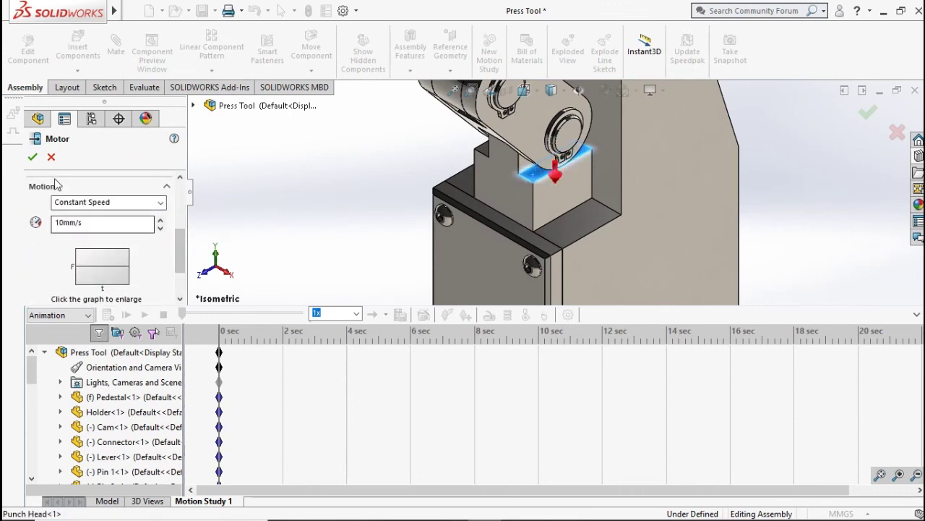
left_click(31, 159)
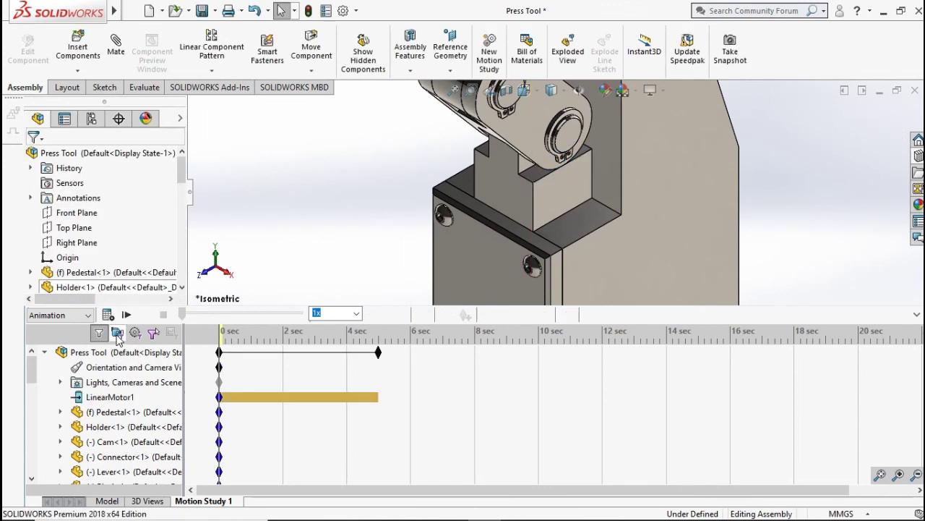
Calculate Motion Study 1 and move its end key from 5 sec back to about 1.6 sec
left_click(124, 315)
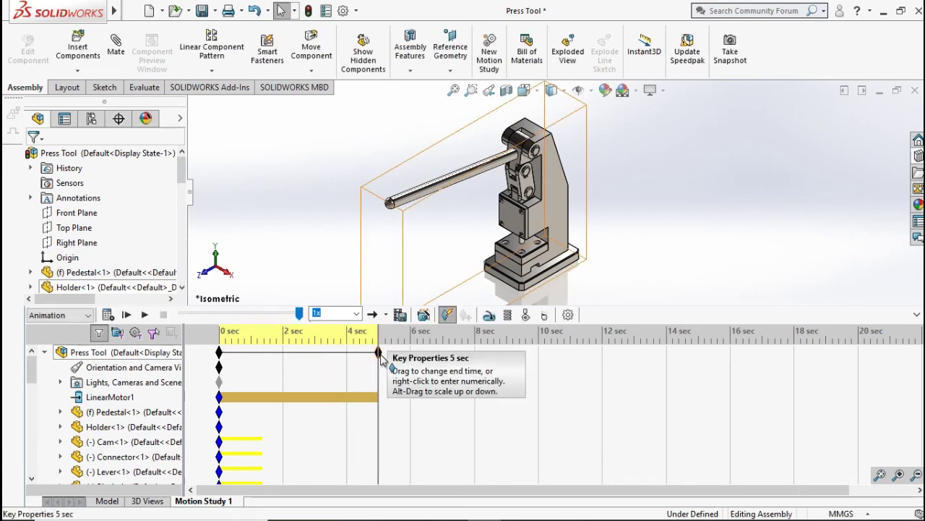
left_click_drag(380, 354, 368, 353)
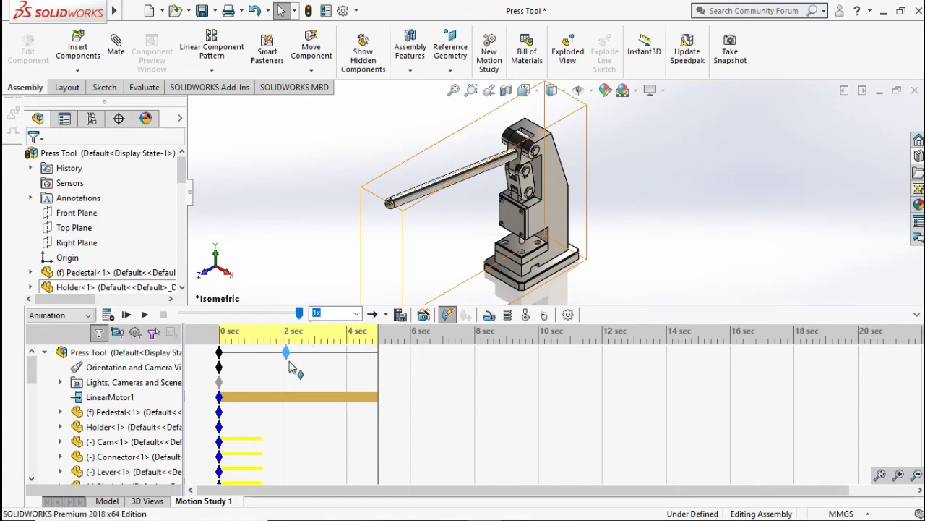
left_click_drag(286, 367, 269, 356)
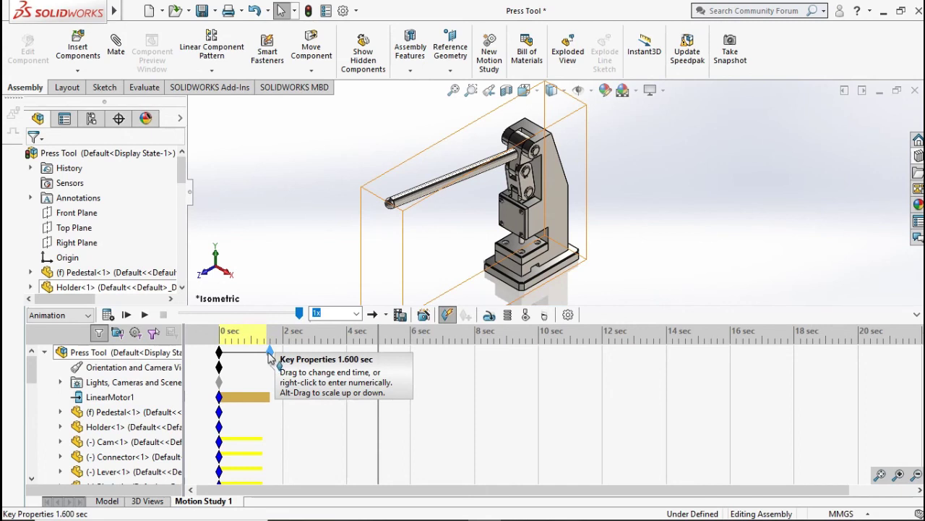
left_click(270, 354)
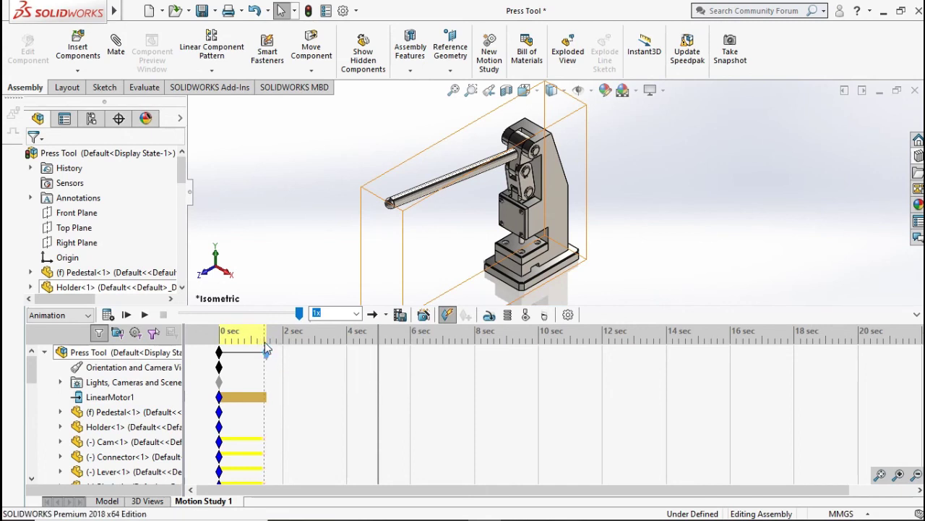
left_click(264, 340)
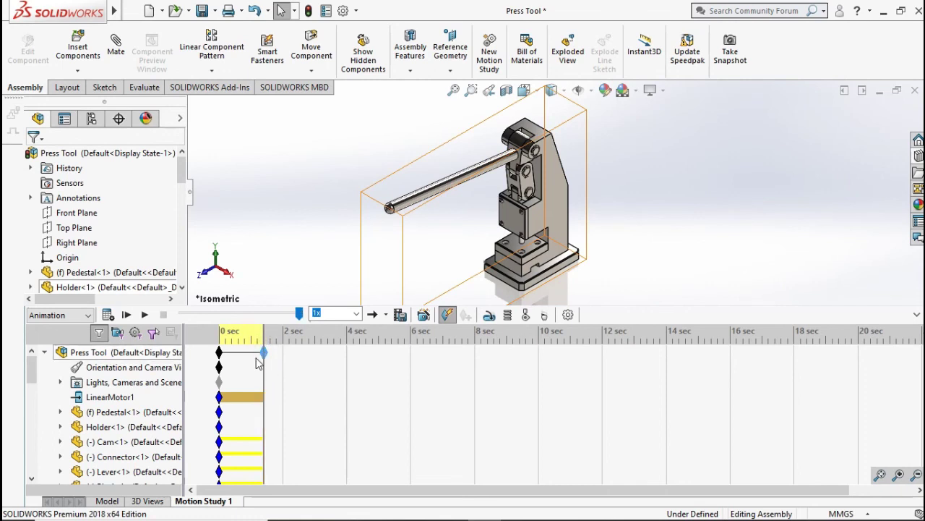
Set Playback Mode to Reciprocate, recalculate the press animation, and collapse the MotionManager
left_click(386, 318)
left_click(434, 366)
left_click(125, 316)
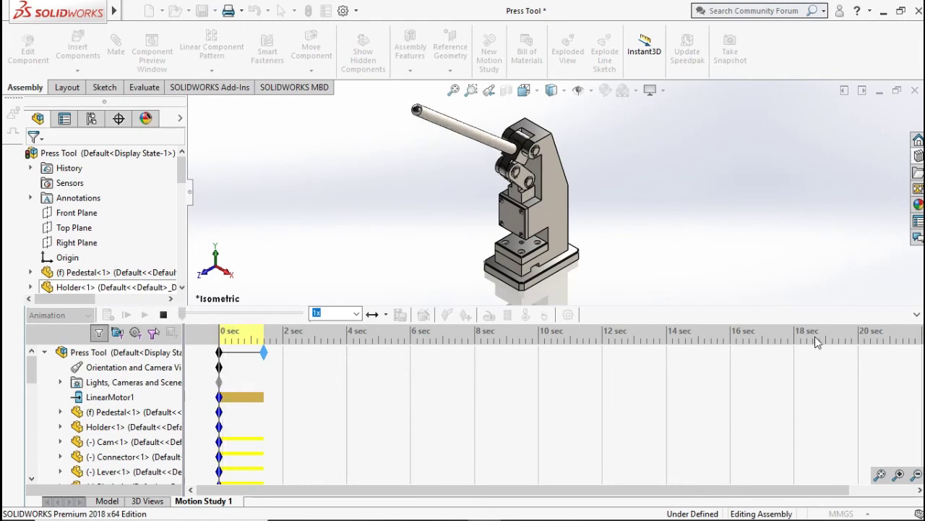
left_click(915, 315)
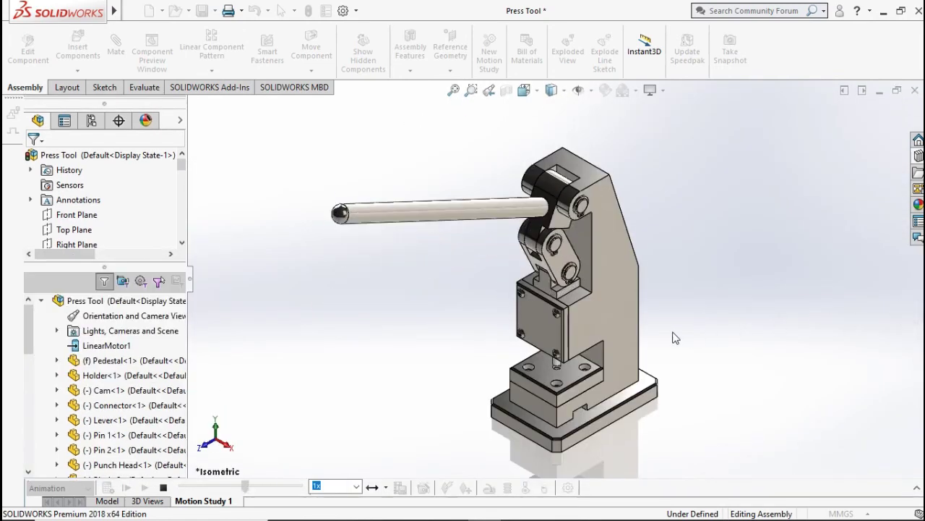